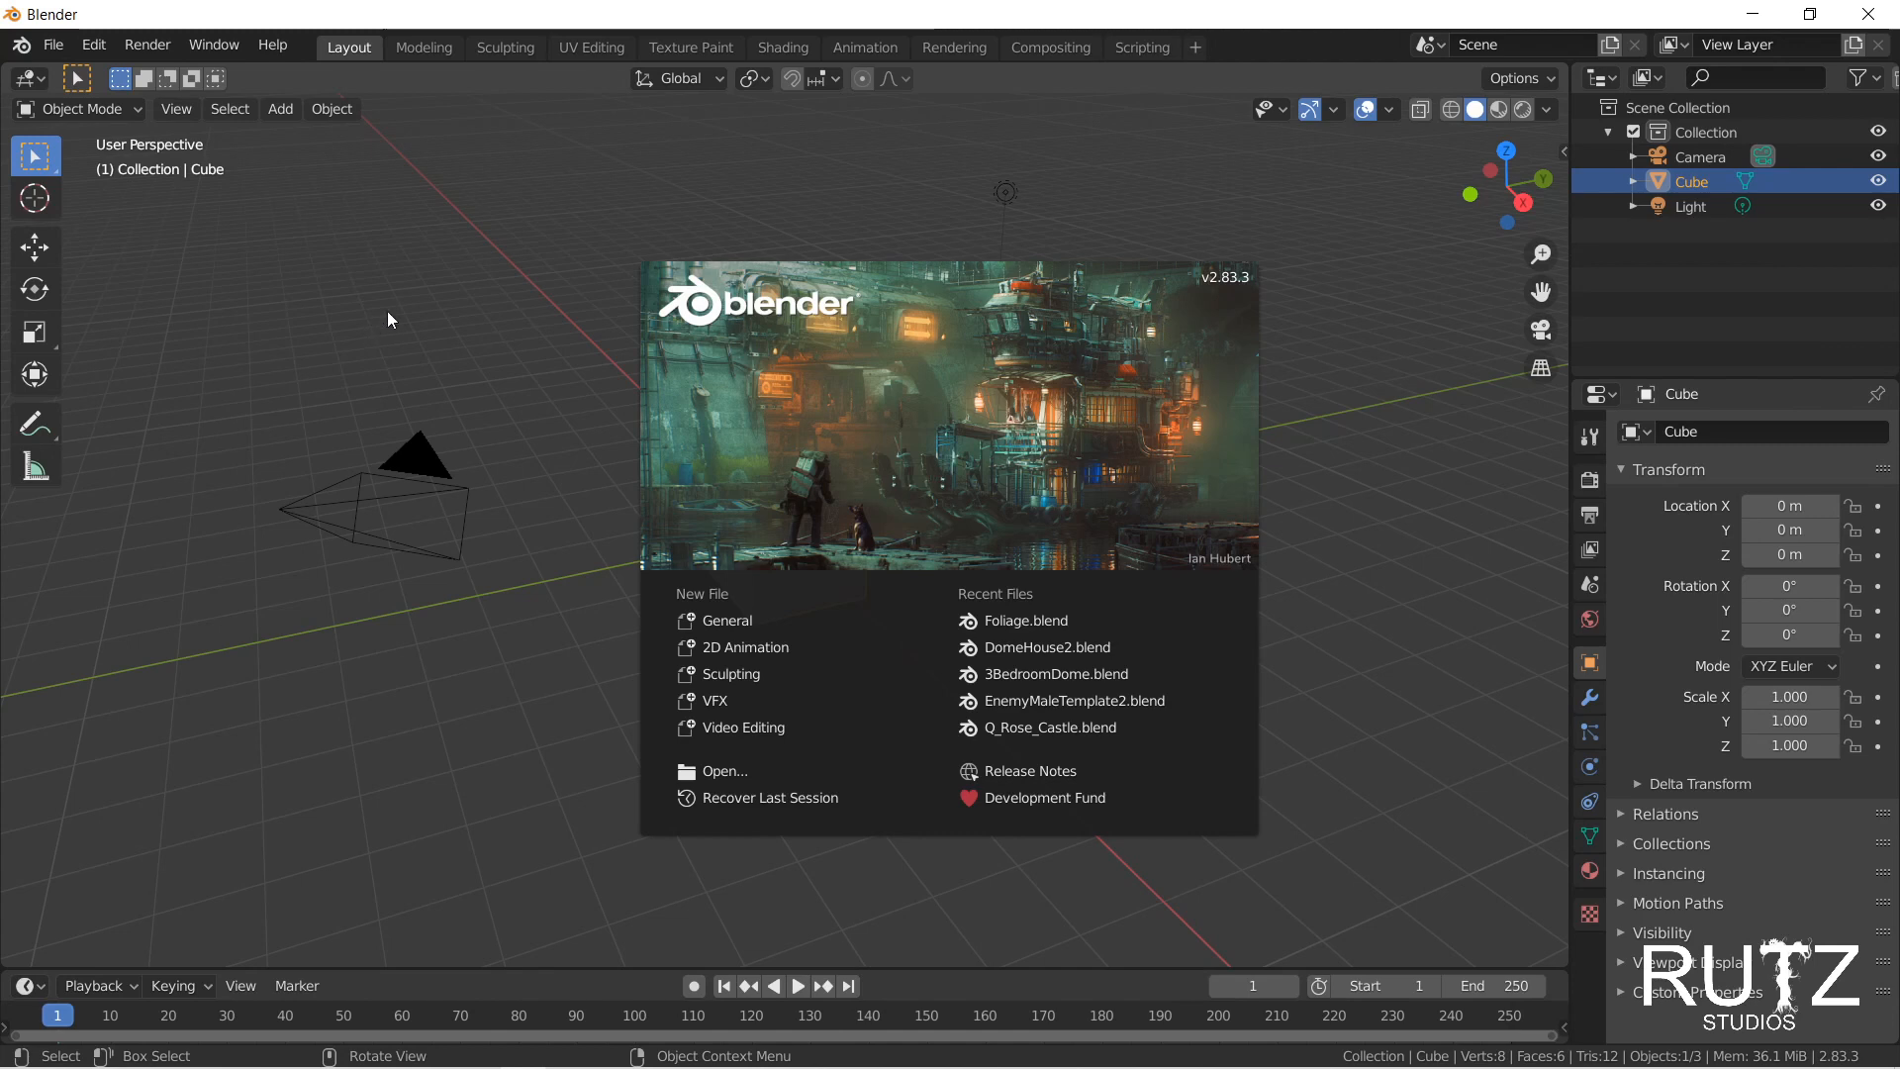
Step: Dismiss the splash screen and inspect the default cube in the viewport from another angle and at different distances
click(702, 170)
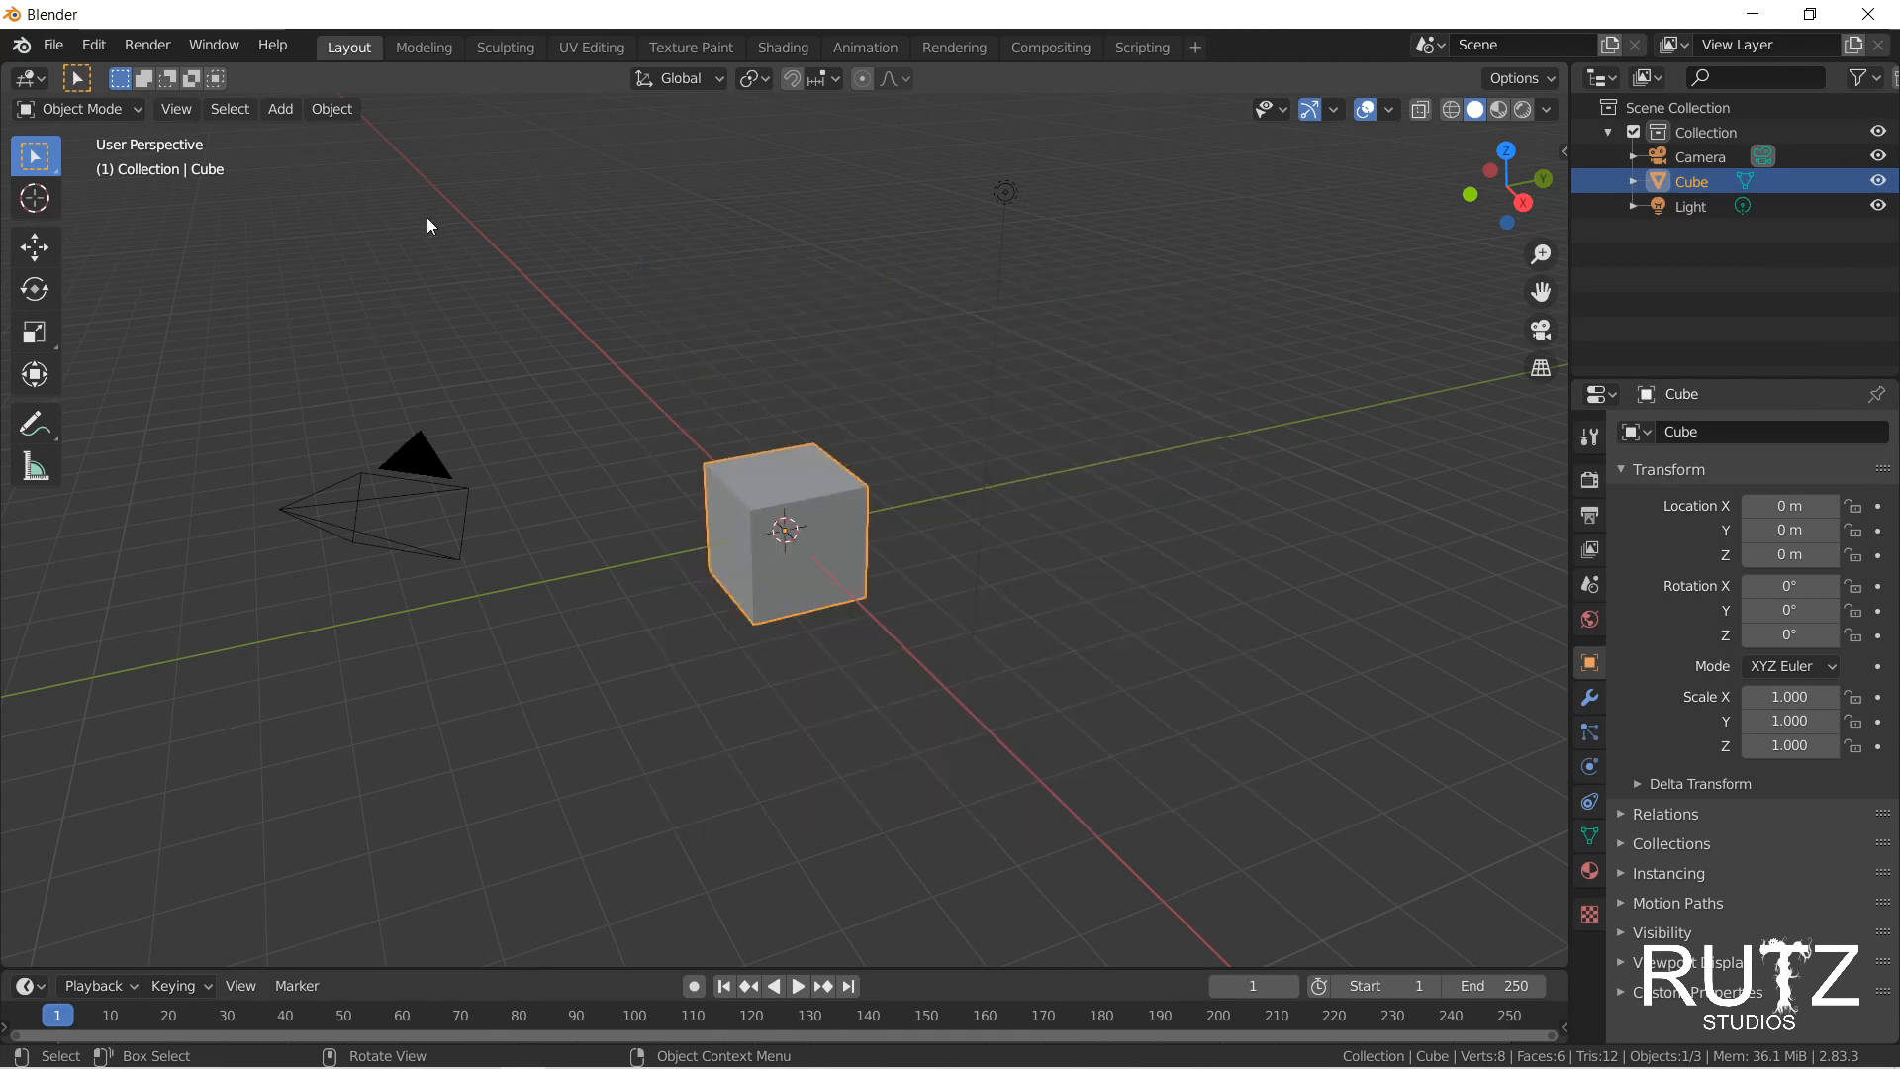
middle_drag(1124, 389, 819, 492)
scroll(821, 493, up, 8)
scroll(821, 492, down, 10)
scroll(818, 492, up, 3)
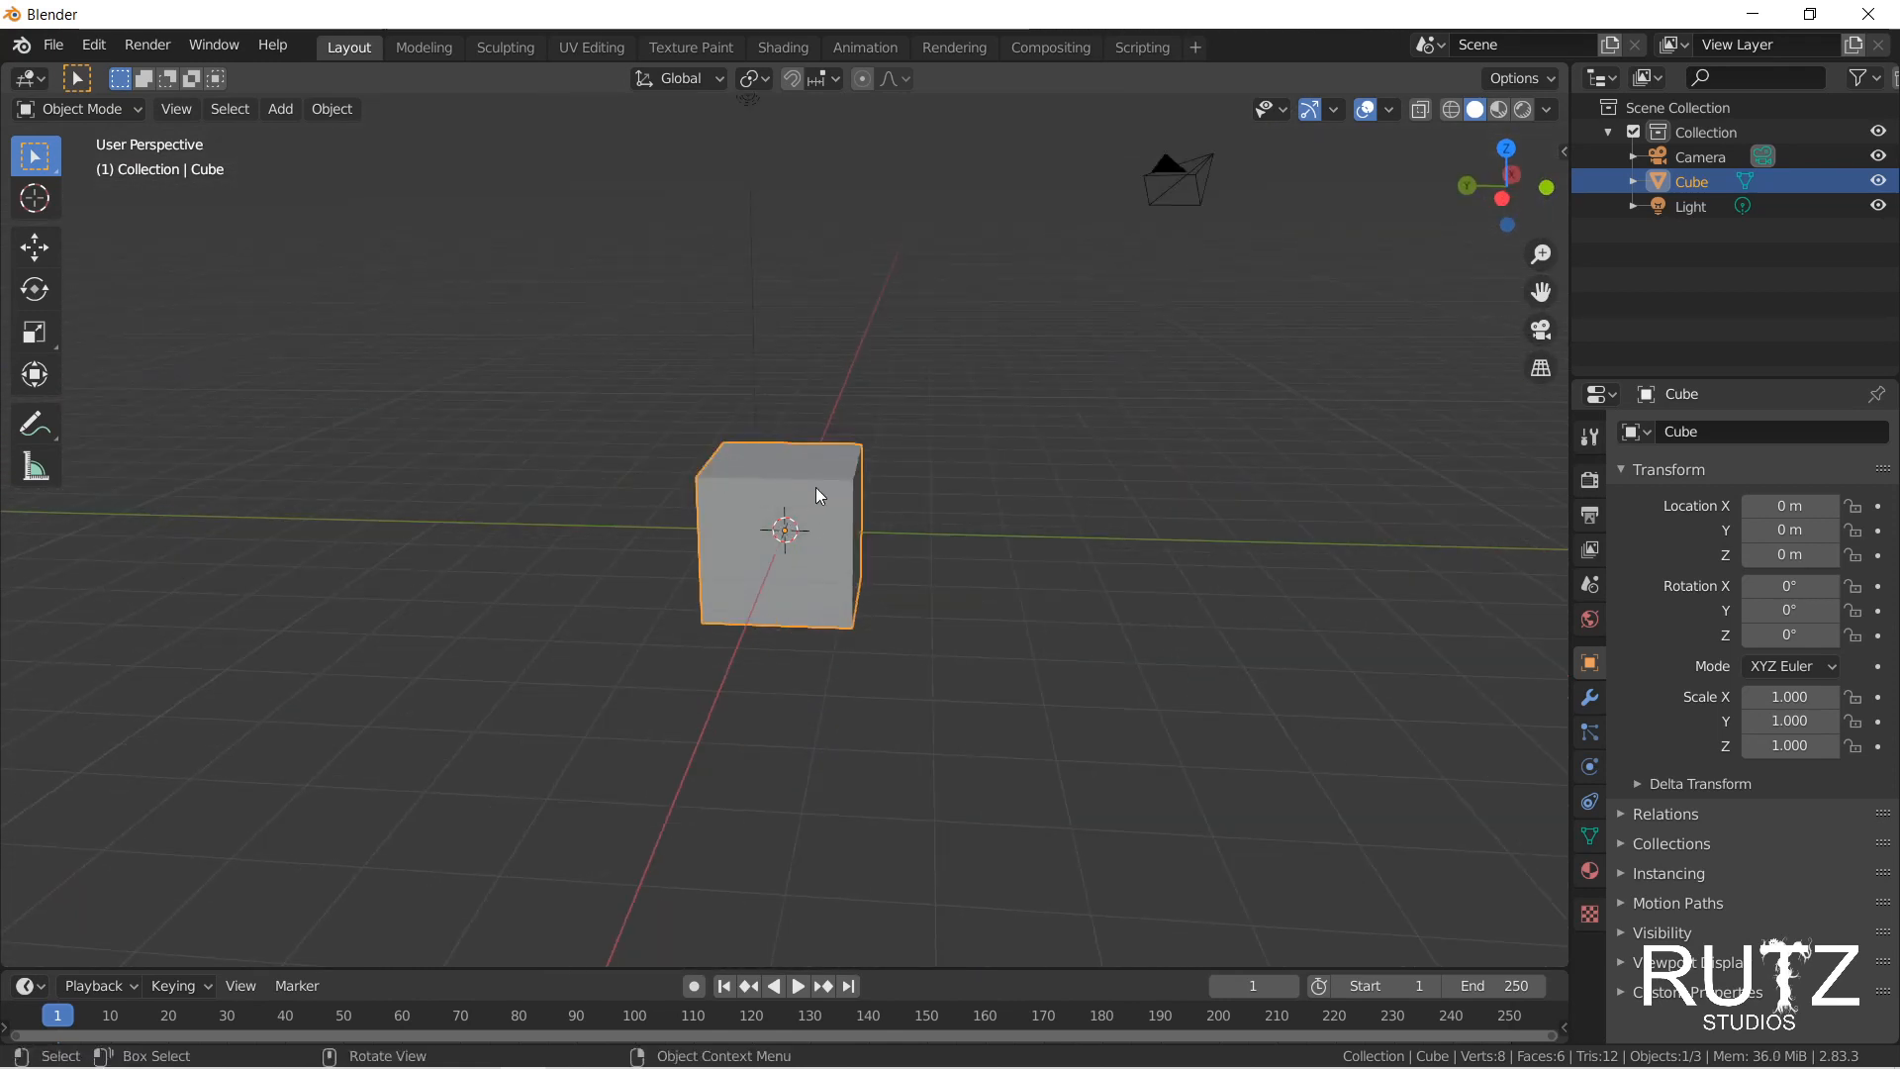
scroll(792, 337, down, 2)
Step: Select the light, the camera and the cube in turn to examine the objects of the default scene
click(754, 159)
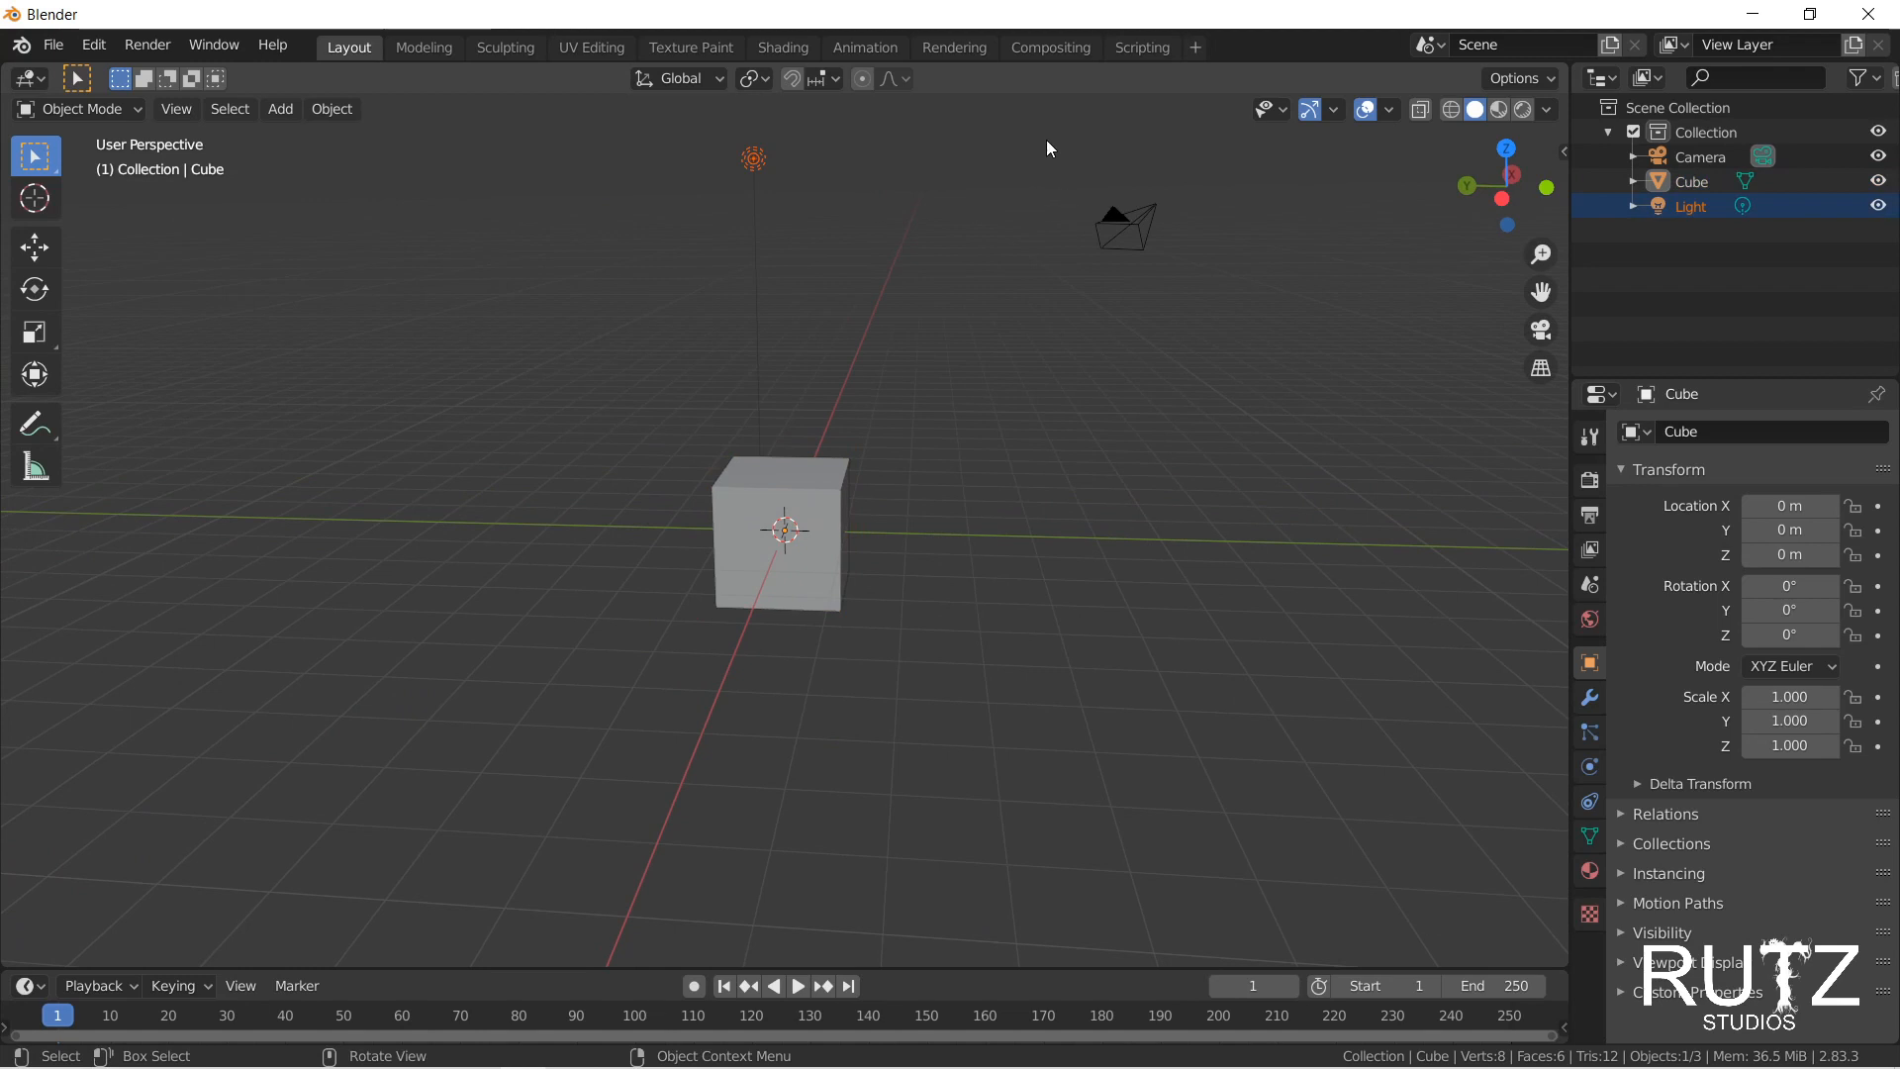
click(1126, 224)
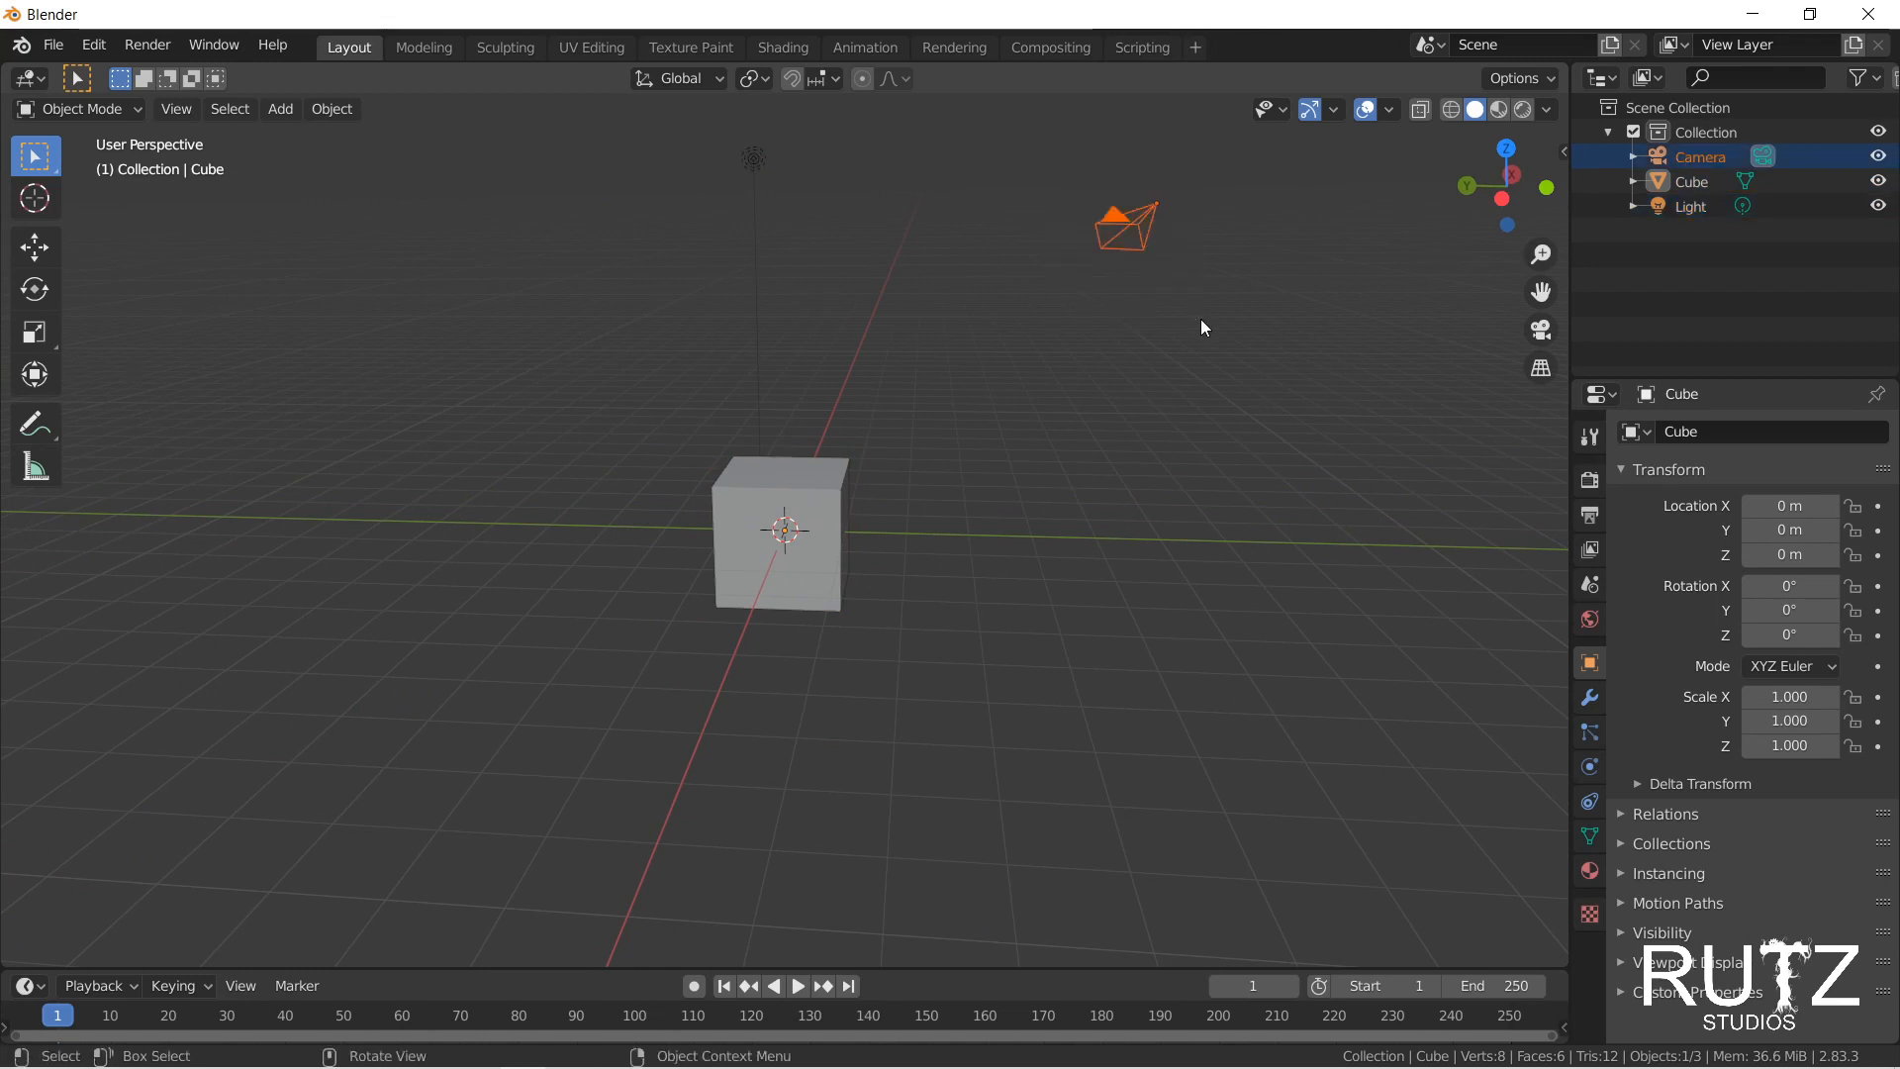
middle_drag(1056, 441, 878, 511)
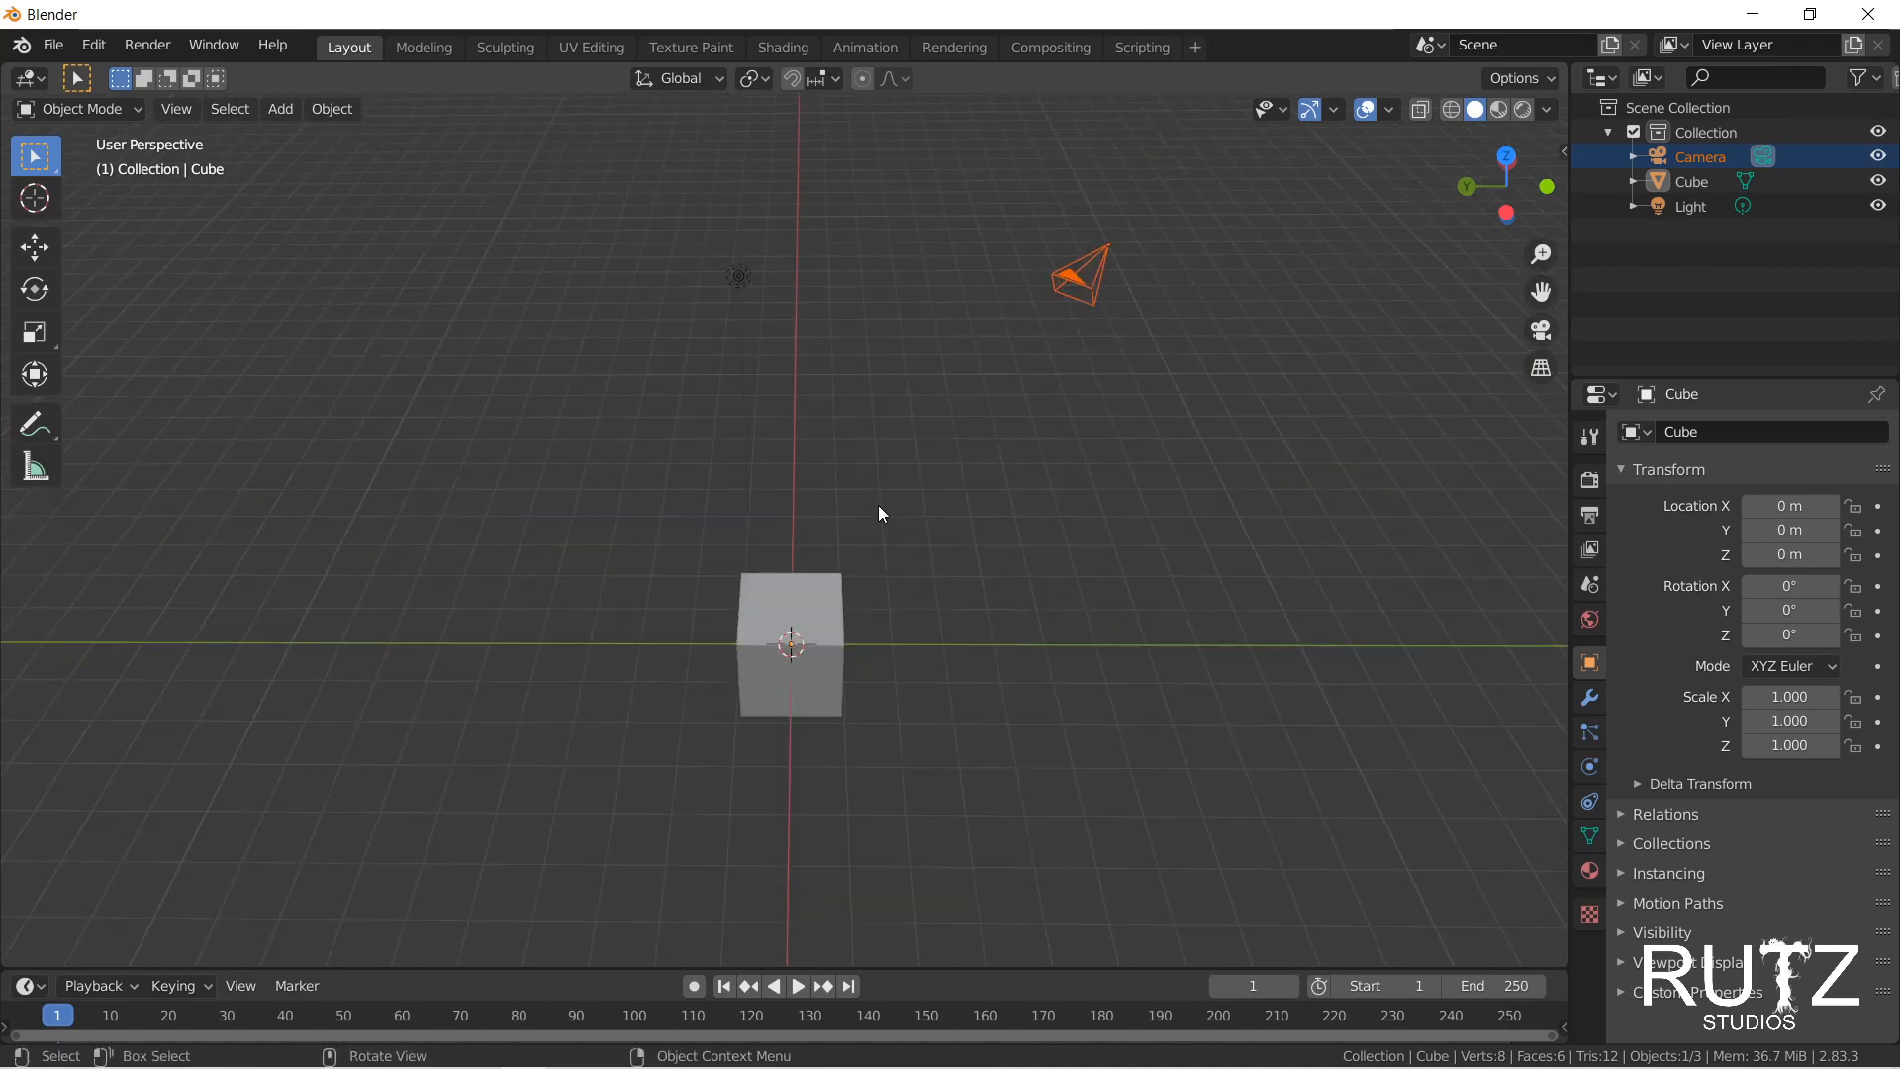
middle_drag(982, 542, 708, 592)
click(751, 592)
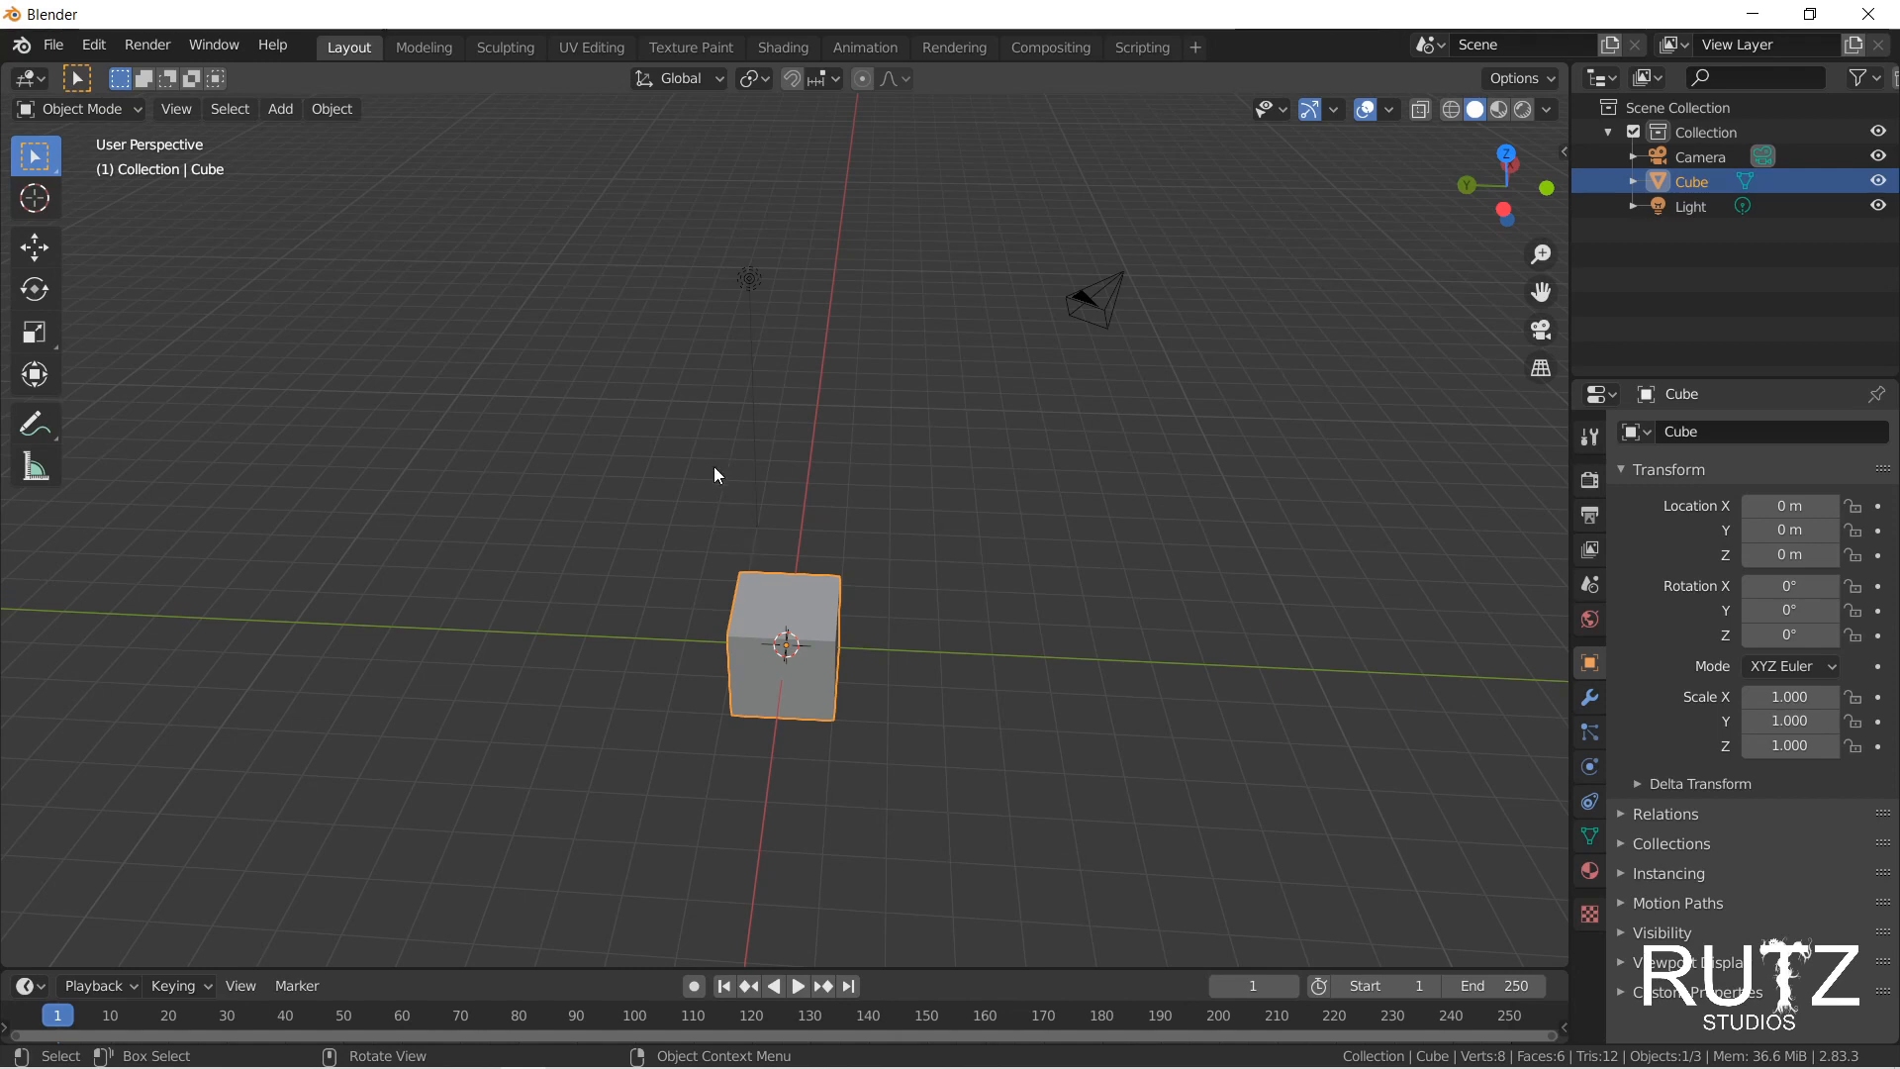
Step: Delete the camera and the light from the scene
drag(756, 234, 1233, 400)
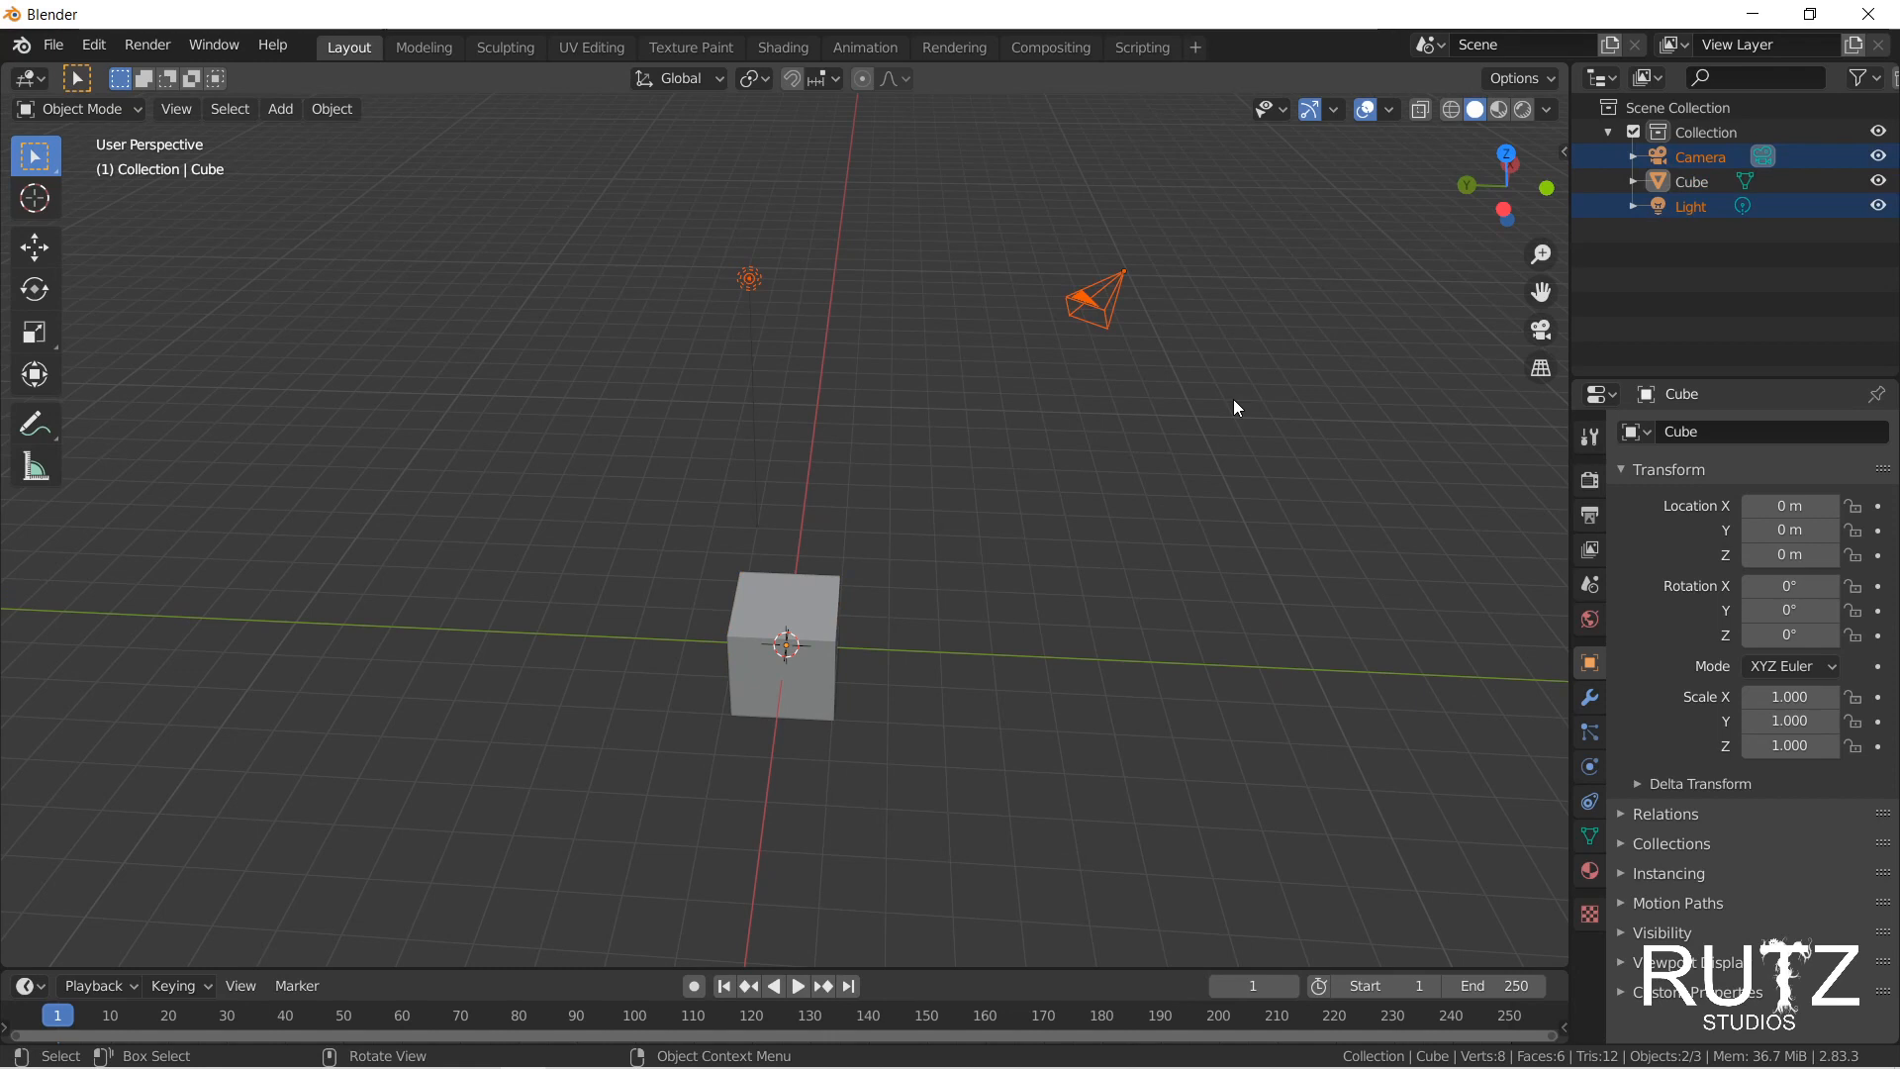
key(Delete)
Step: Move the cube up about 1.08 m along the global Z axis
middle_drag(976, 406, 800, 586)
click(796, 586)
key(g)
key(z)
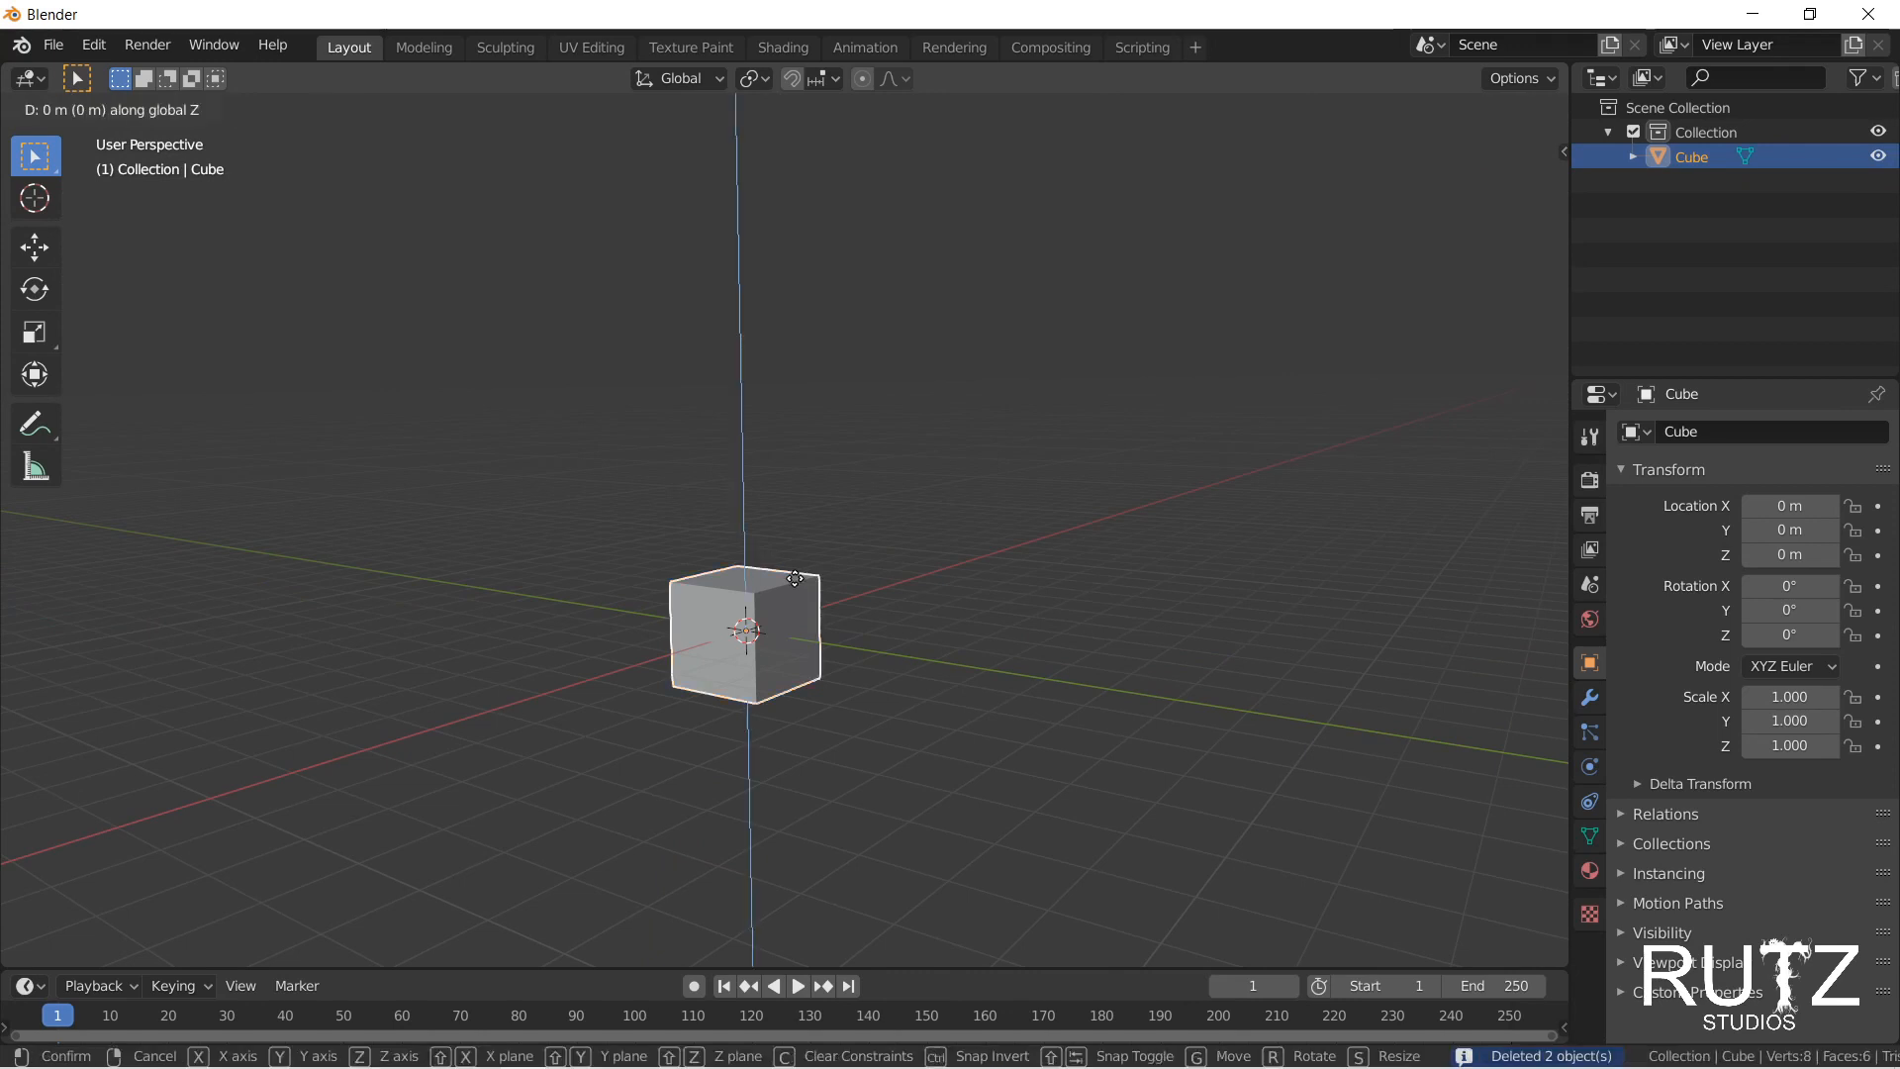
click(801, 520)
middle_drag(644, 439, 736, 438)
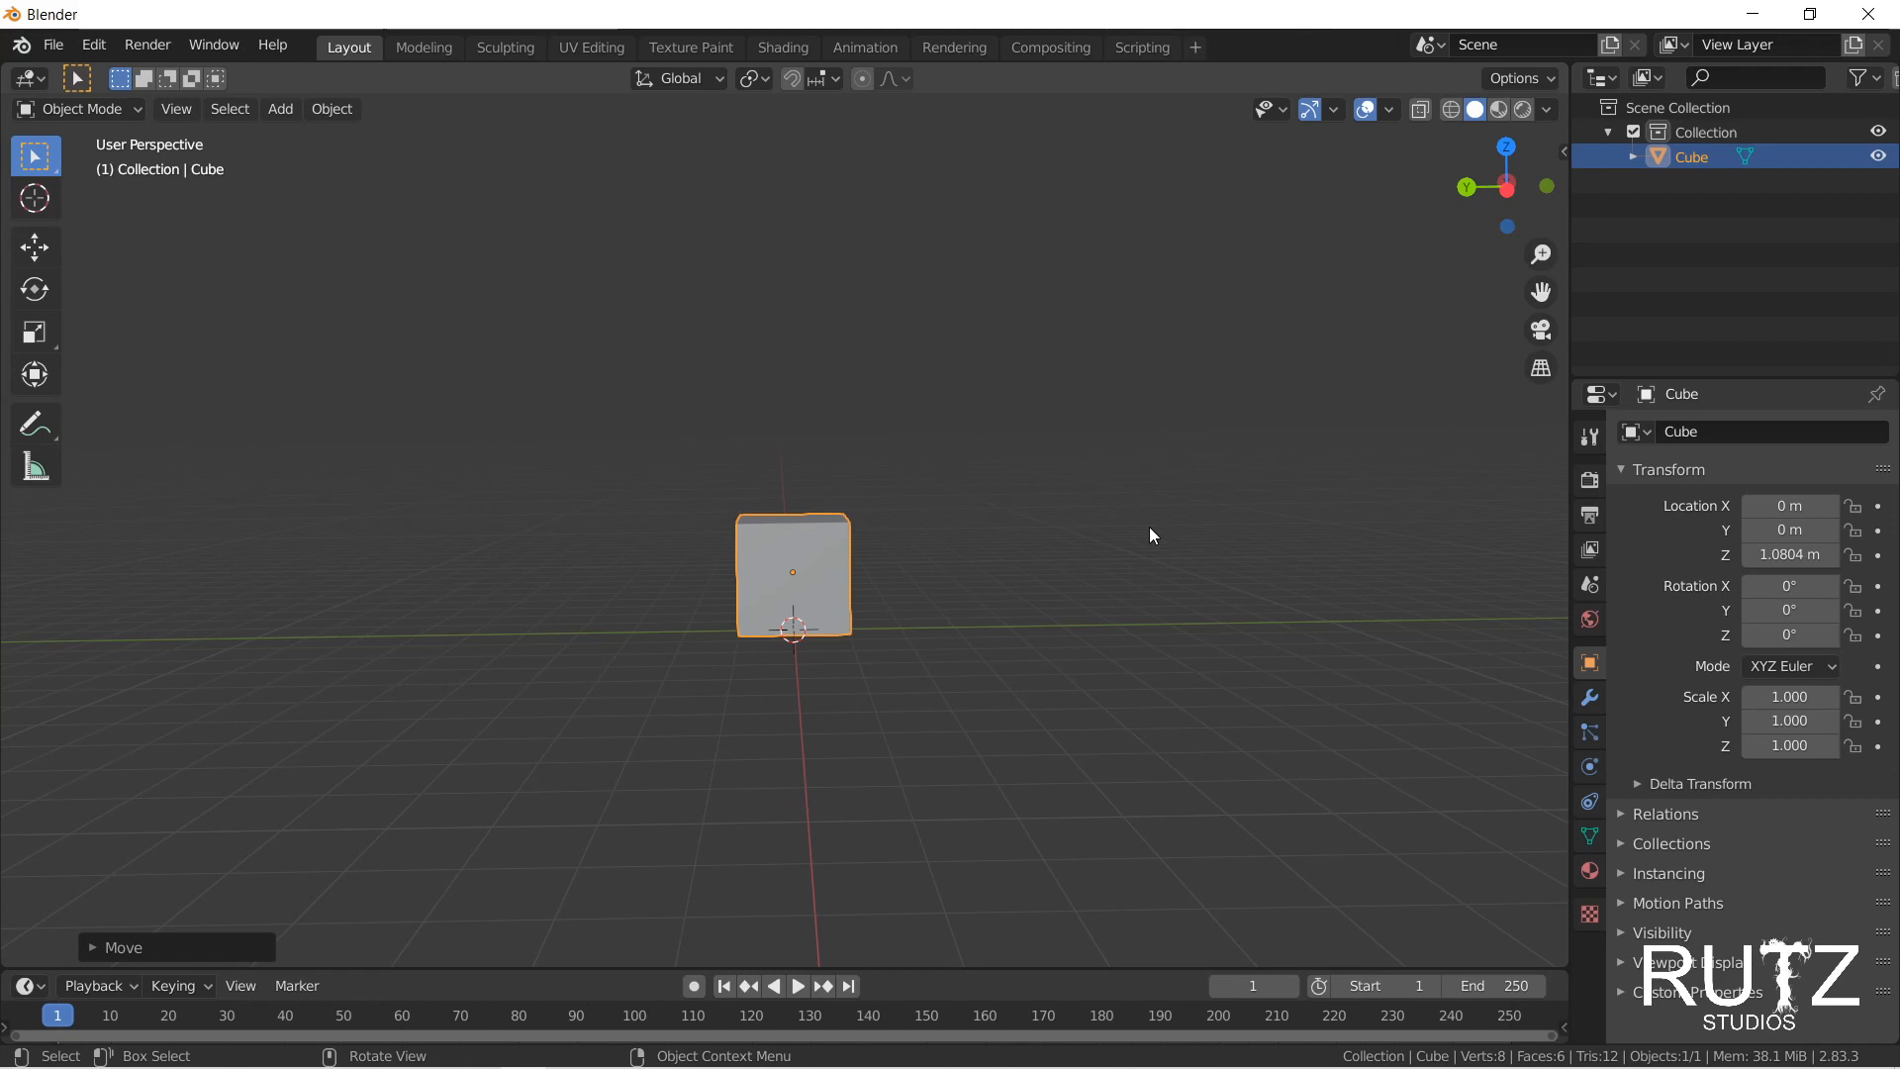
Step: Create a new 2D Animation file without saving the changes to the current scene
click(55, 47)
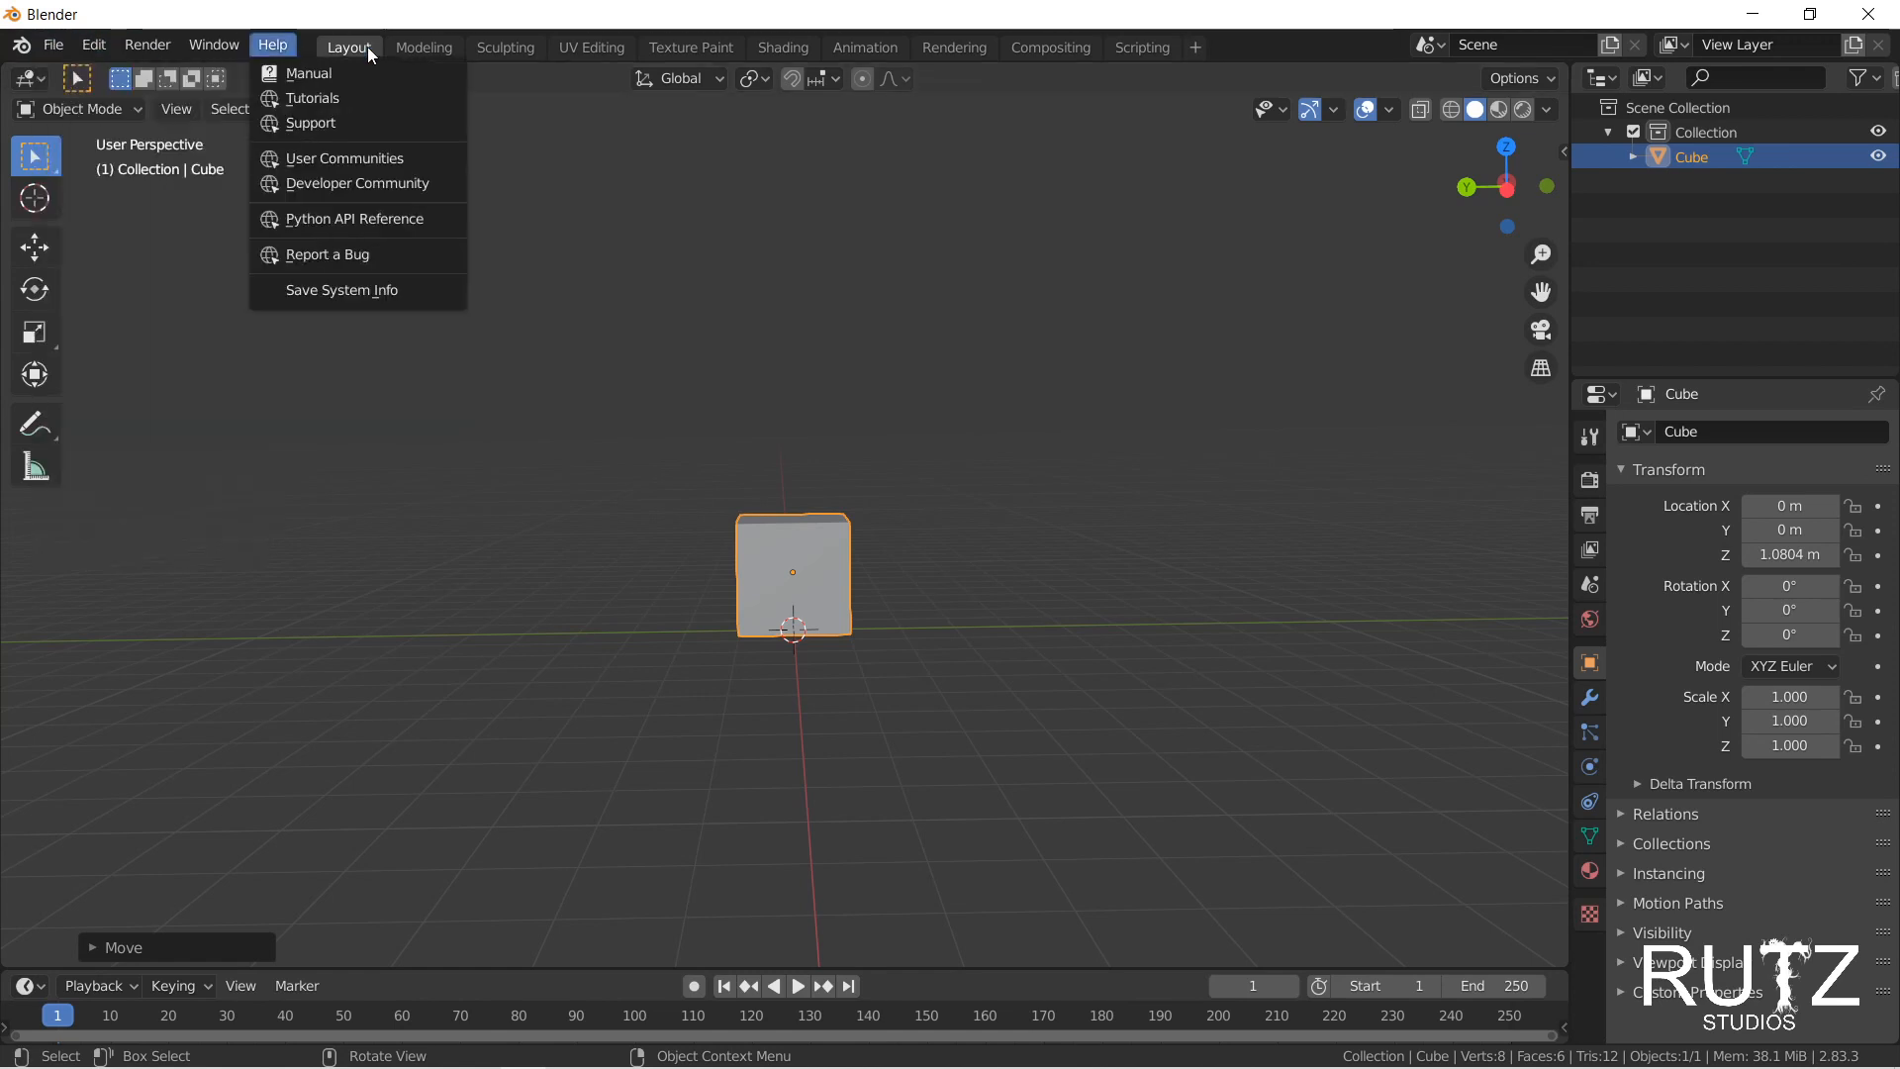
click(53, 45)
click(53, 44)
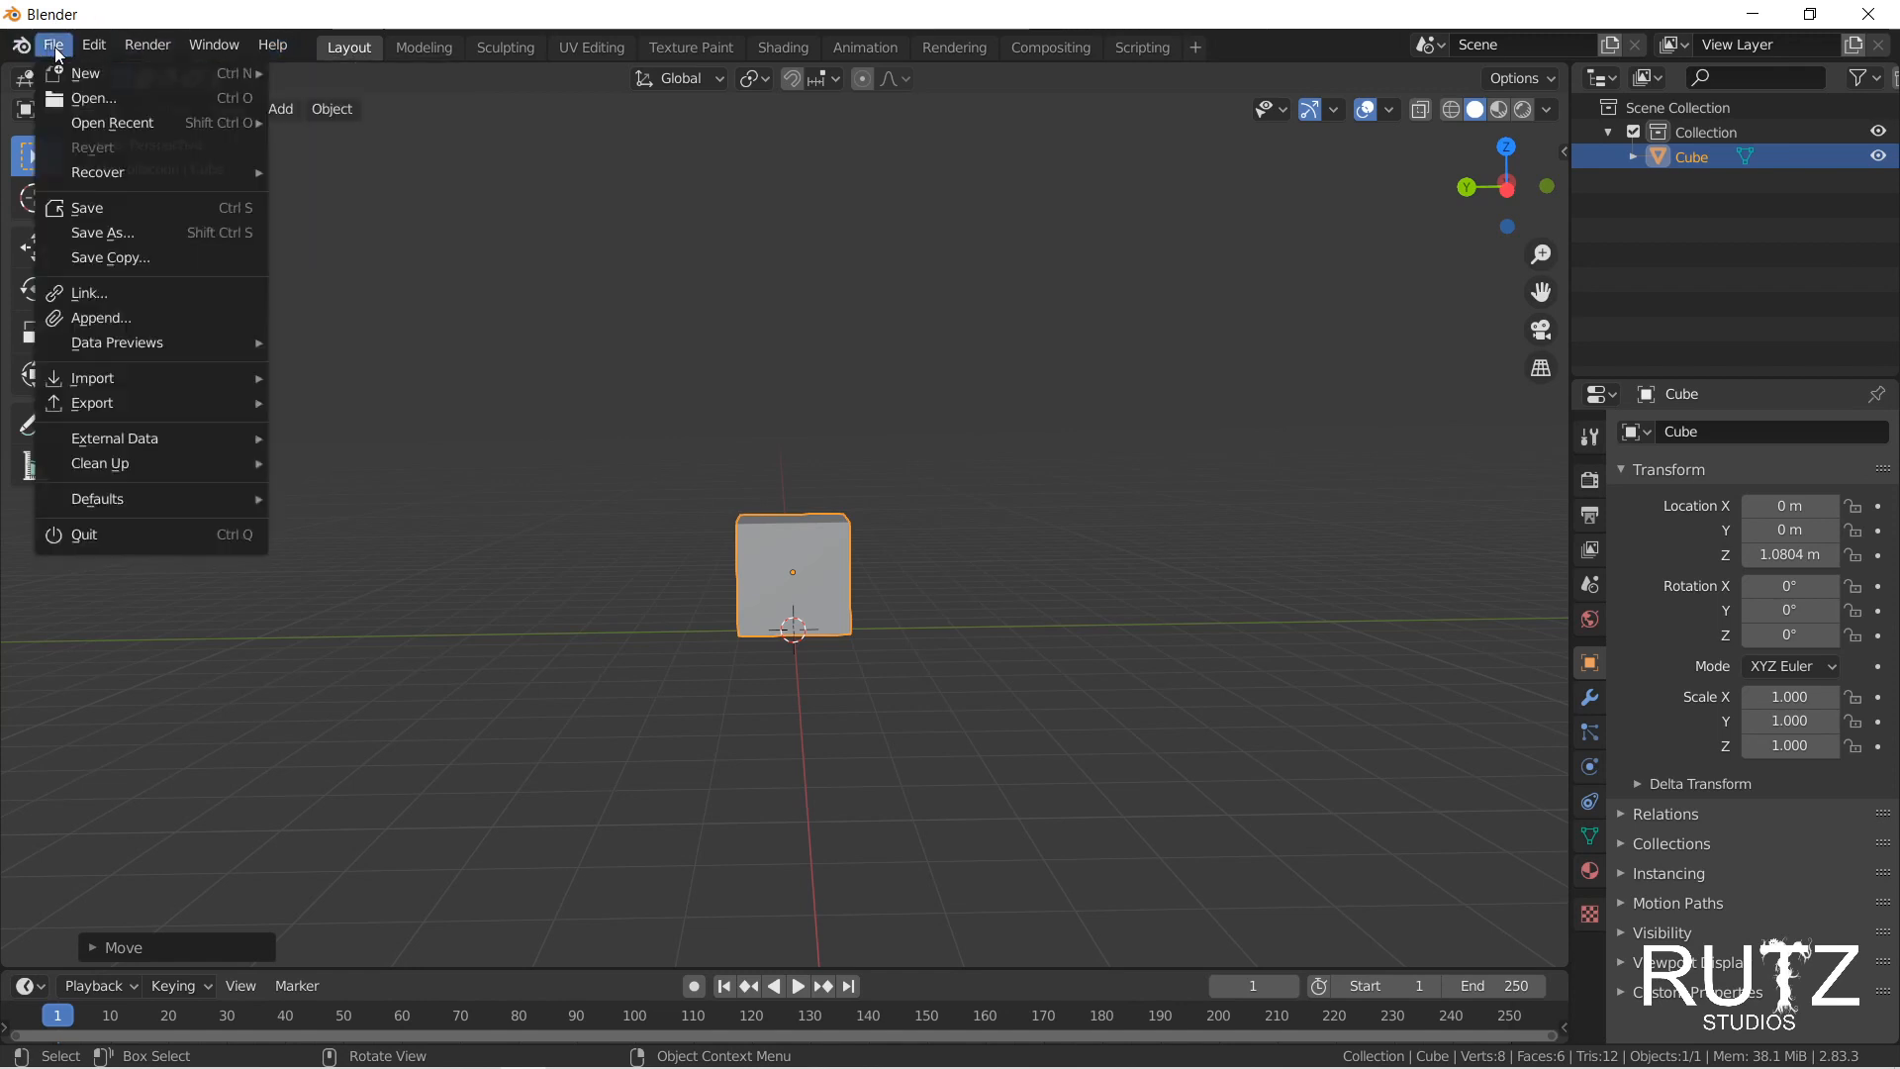
mouse_move(140, 81)
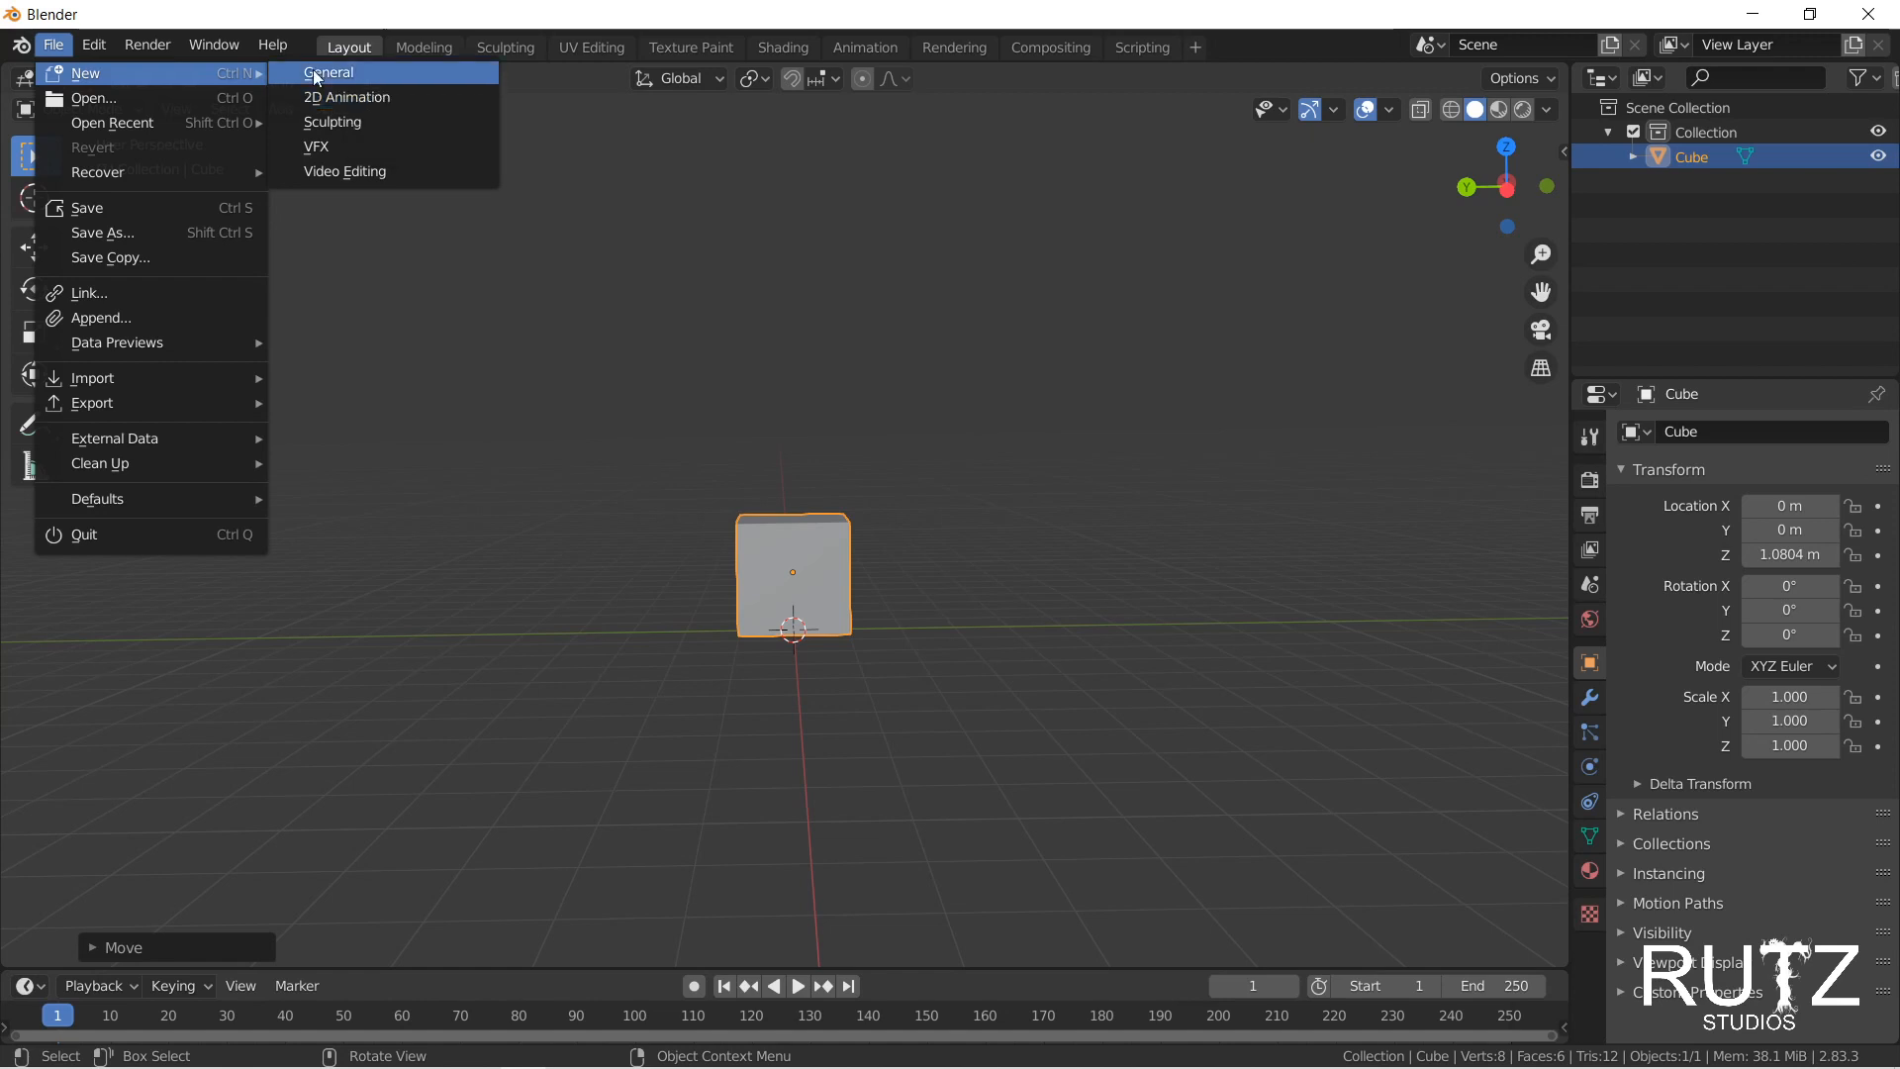
click(369, 98)
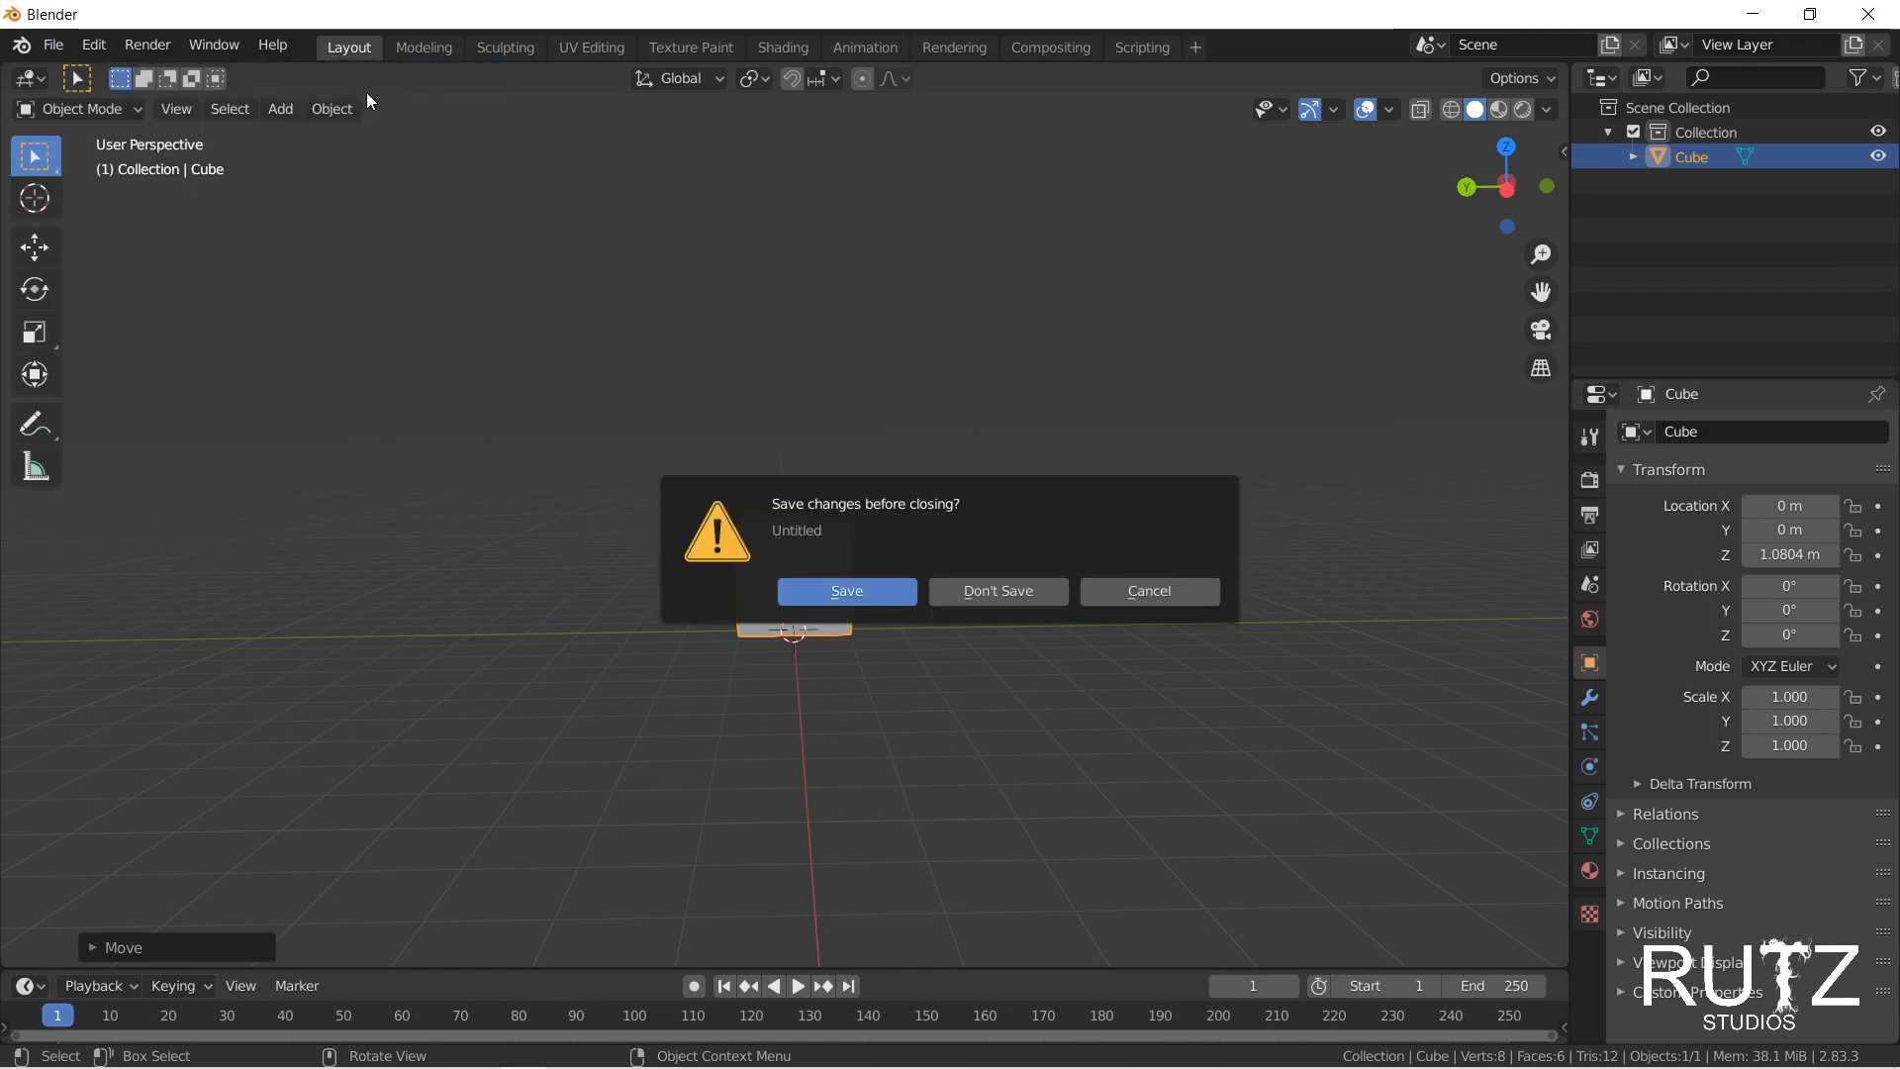
click(1004, 591)
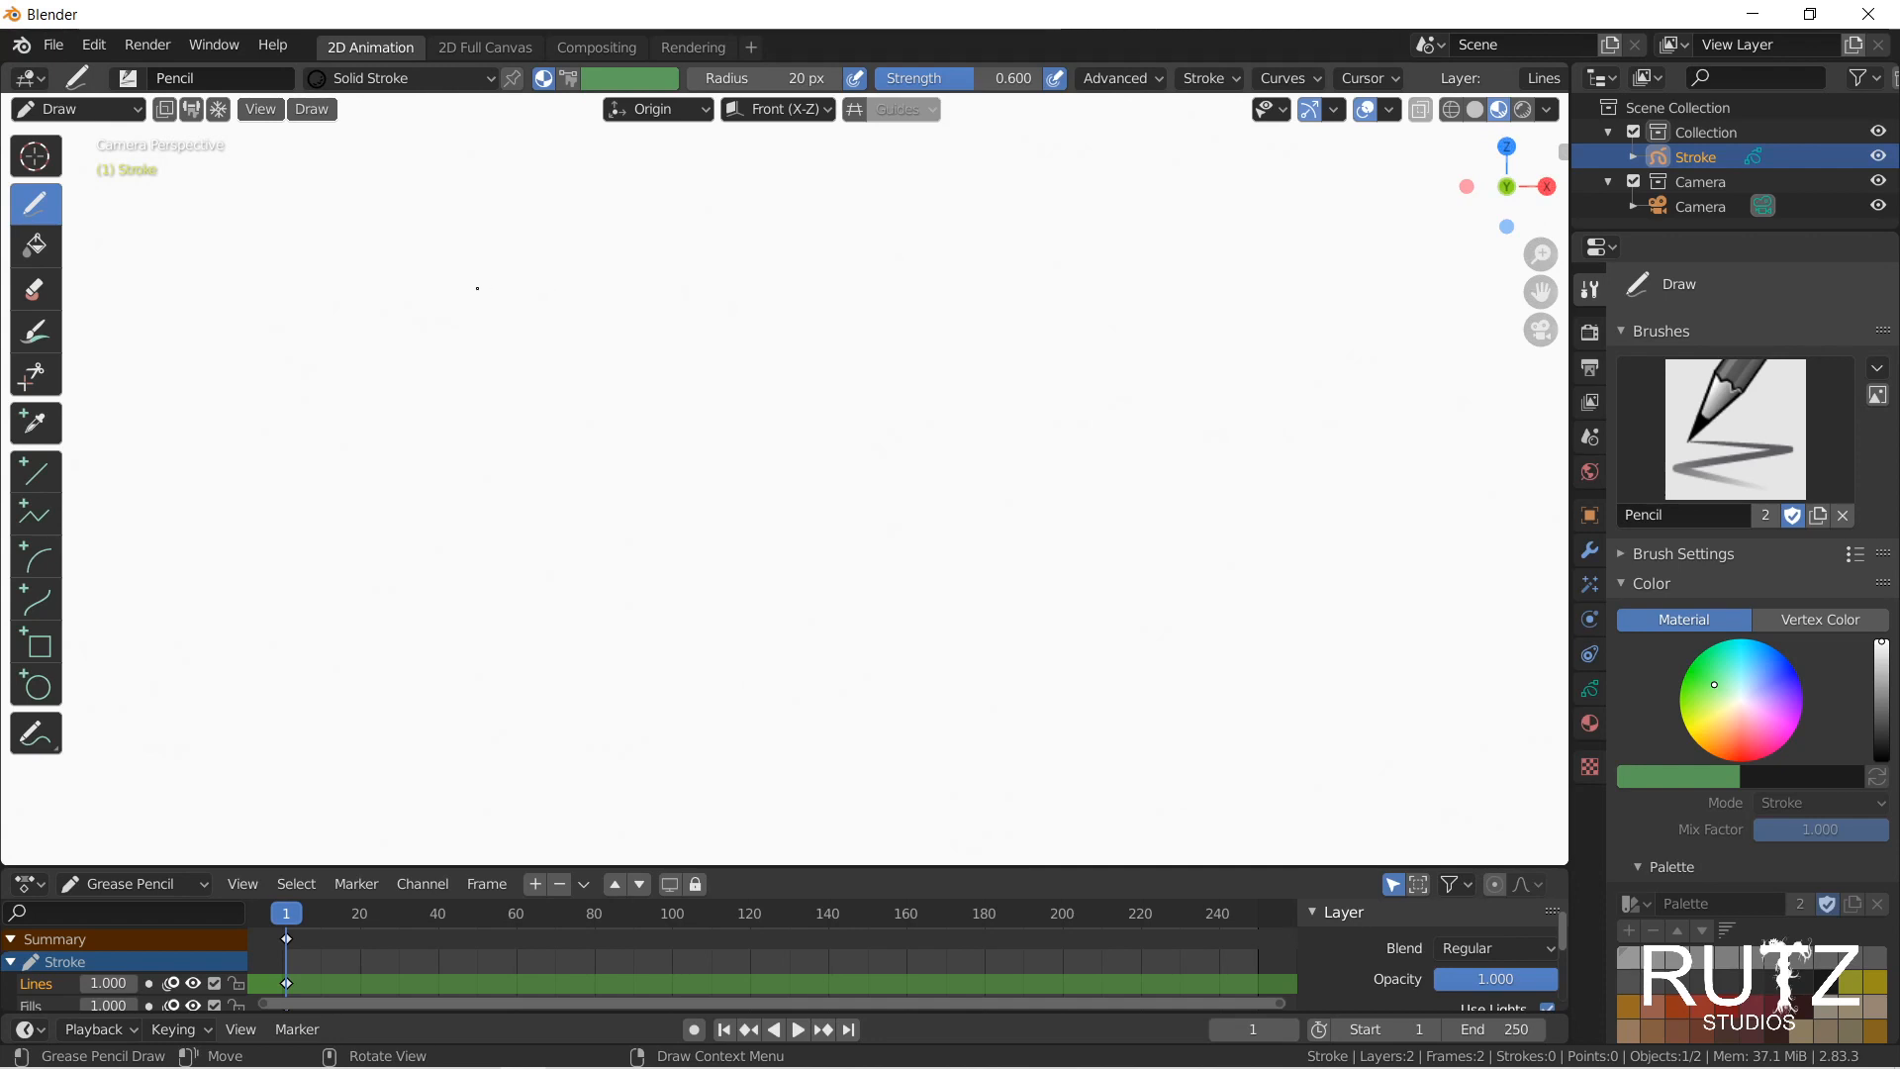
Step: Draw a freehand zigzag with the Pencil brush on frame 1, and add two more strokes with the Marker Chisel brush
mouse_move(492, 345)
mouse_down()
mouse_move(400, 480)
mouse_move(757, 378)
mouse_move(807, 592)
mouse_up()
click(1734, 429)
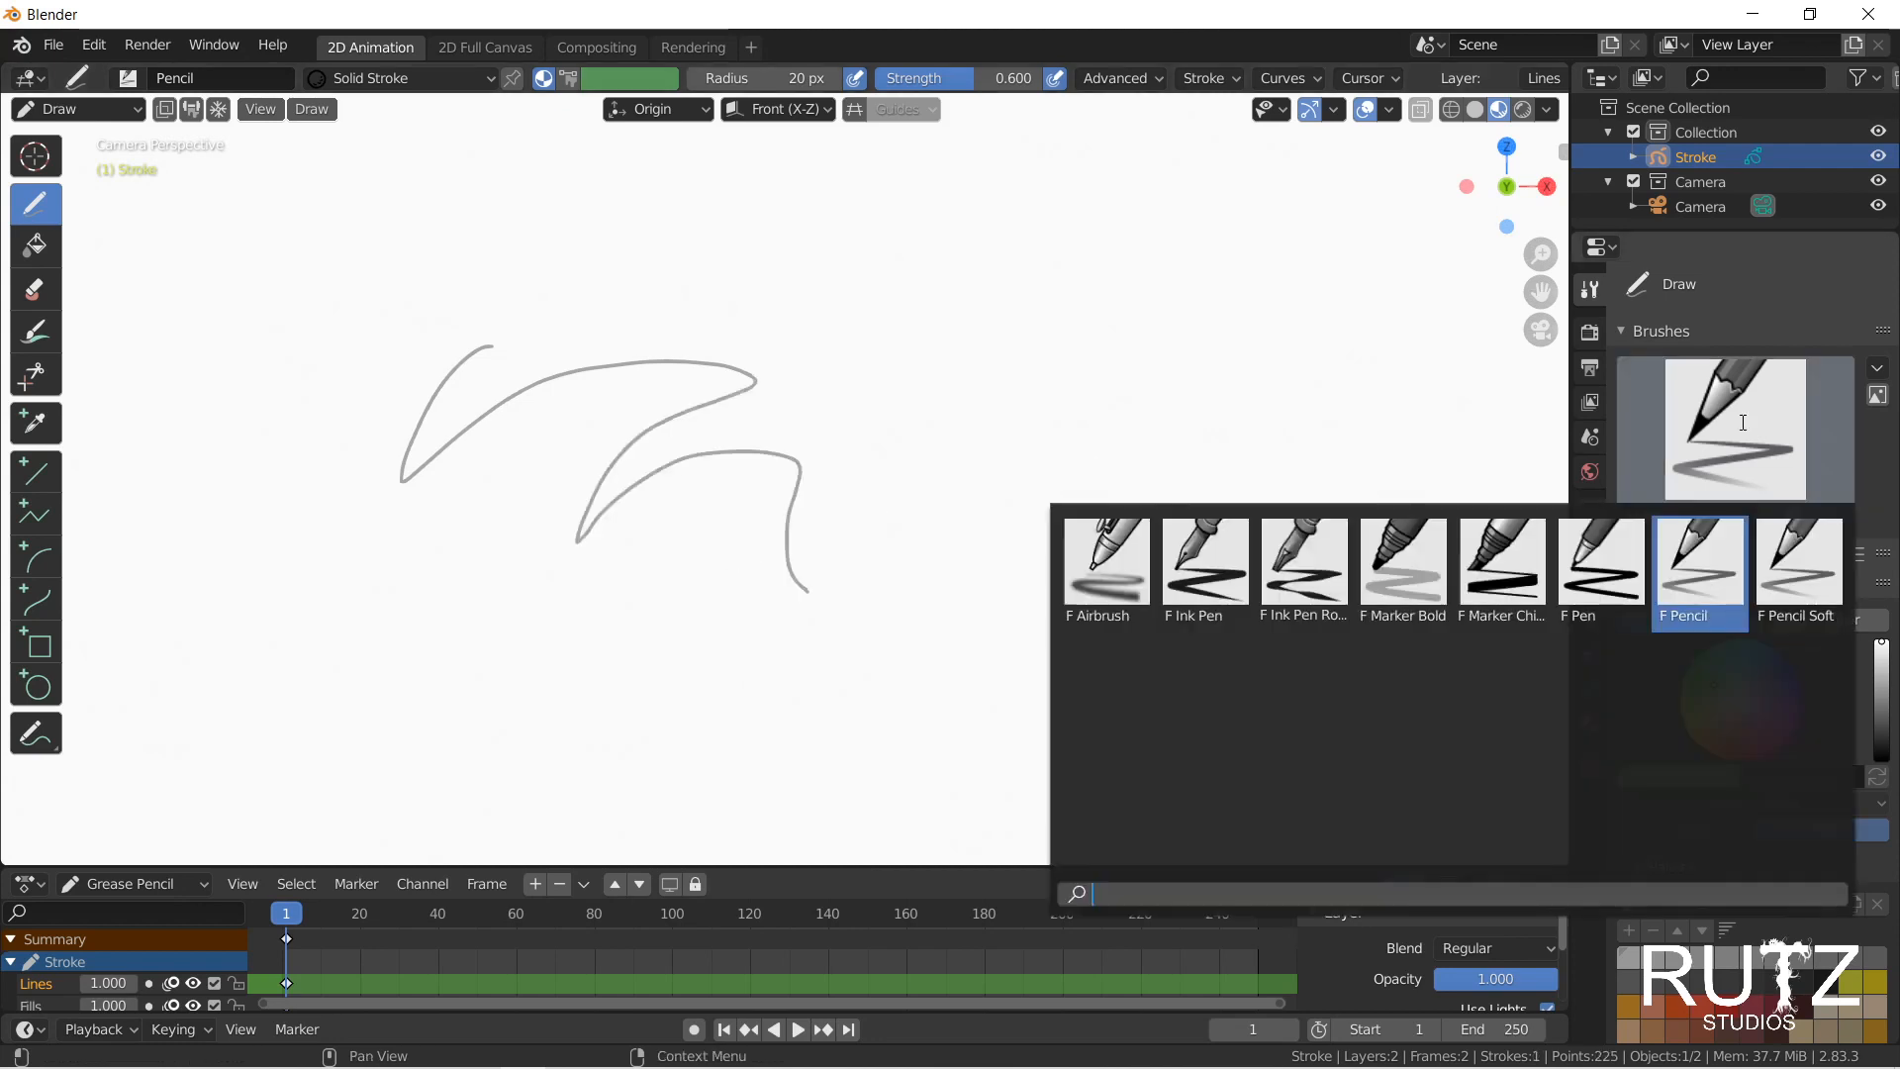
click(1540, 533)
mouse_move(969, 254)
mouse_down()
mouse_move(822, 296)
mouse_move(1143, 589)
mouse_up()
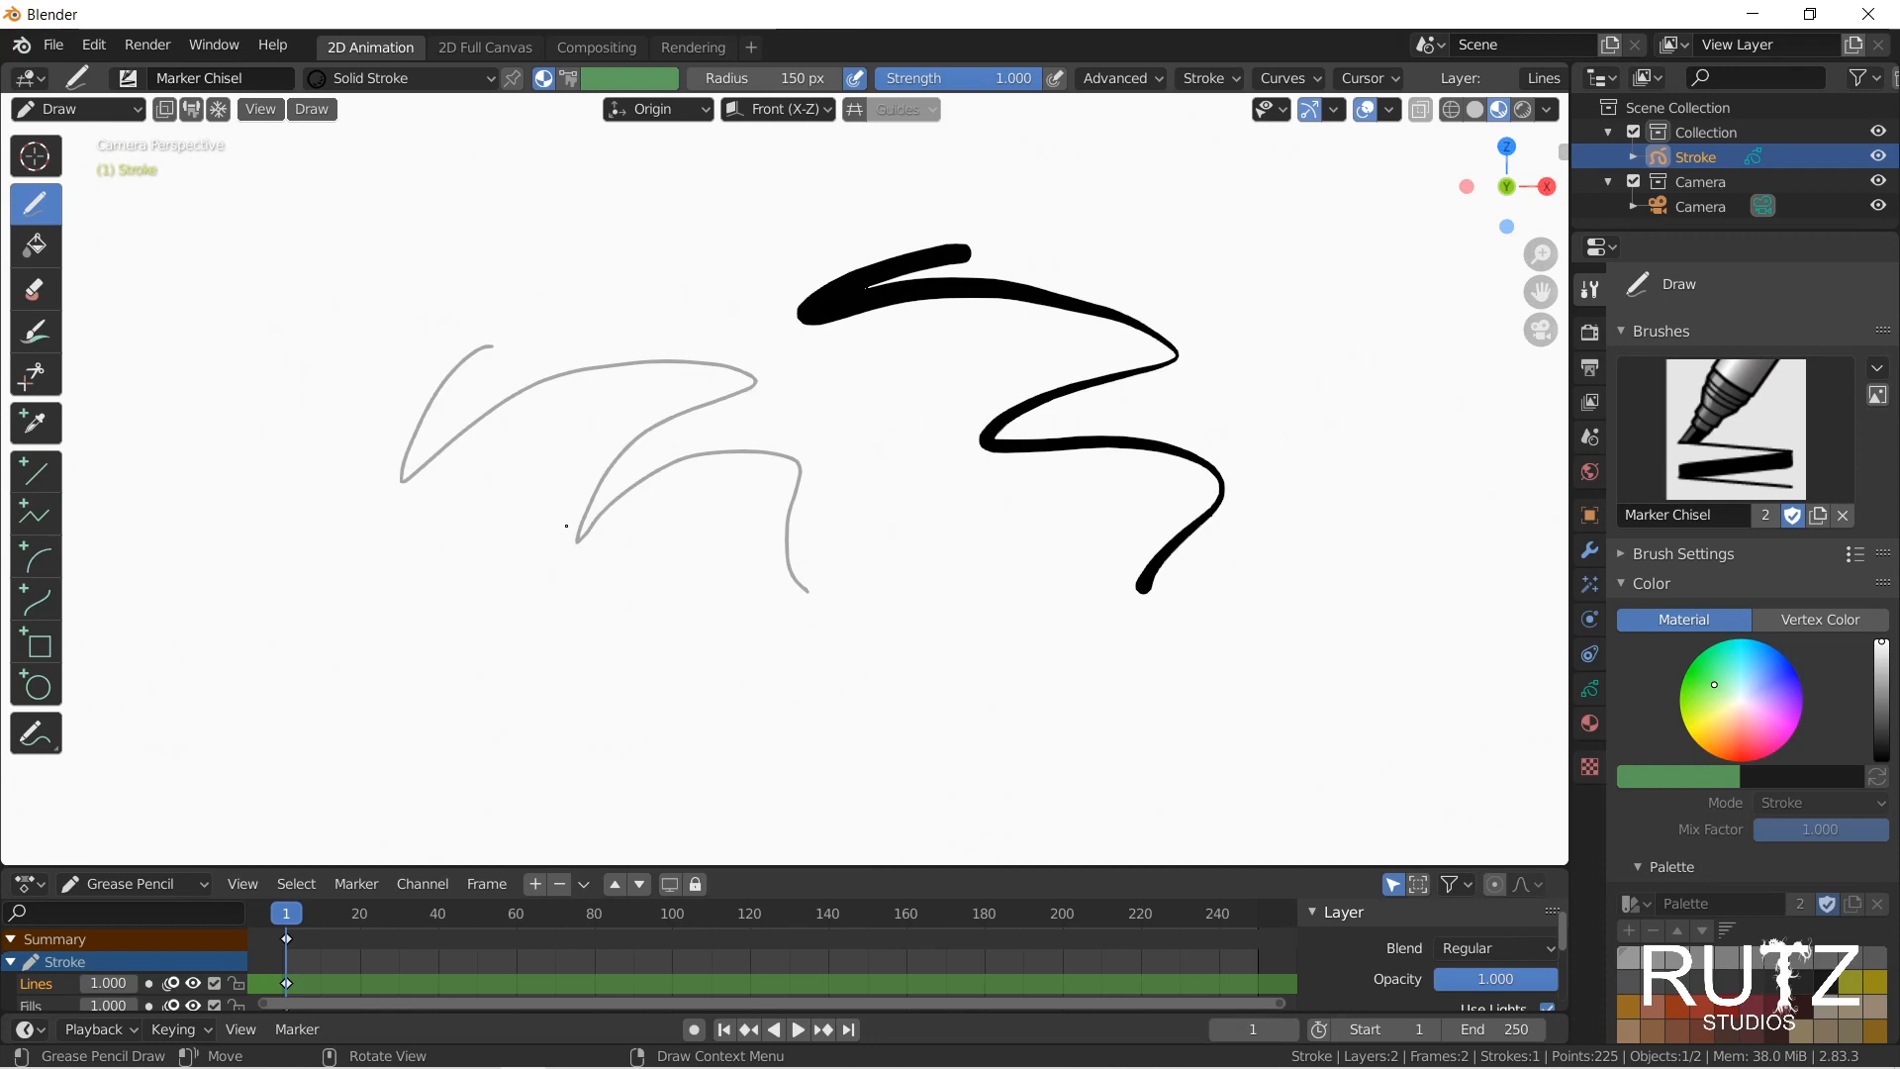
drag(566, 526, 366, 432)
Step: Draw two large wavy Marker Chisel strokes on a new keyframe at frame 80 and move the playhead to frame 83
key(space)
drag(561, 921, 594, 918)
key(space)
drag(318, 509, 869, 602)
drag(1287, 447, 582, 743)
mouse_move(596, 921)
mouse_down()
mouse_move(365, 930)
mouse_move(606, 926)
mouse_up()
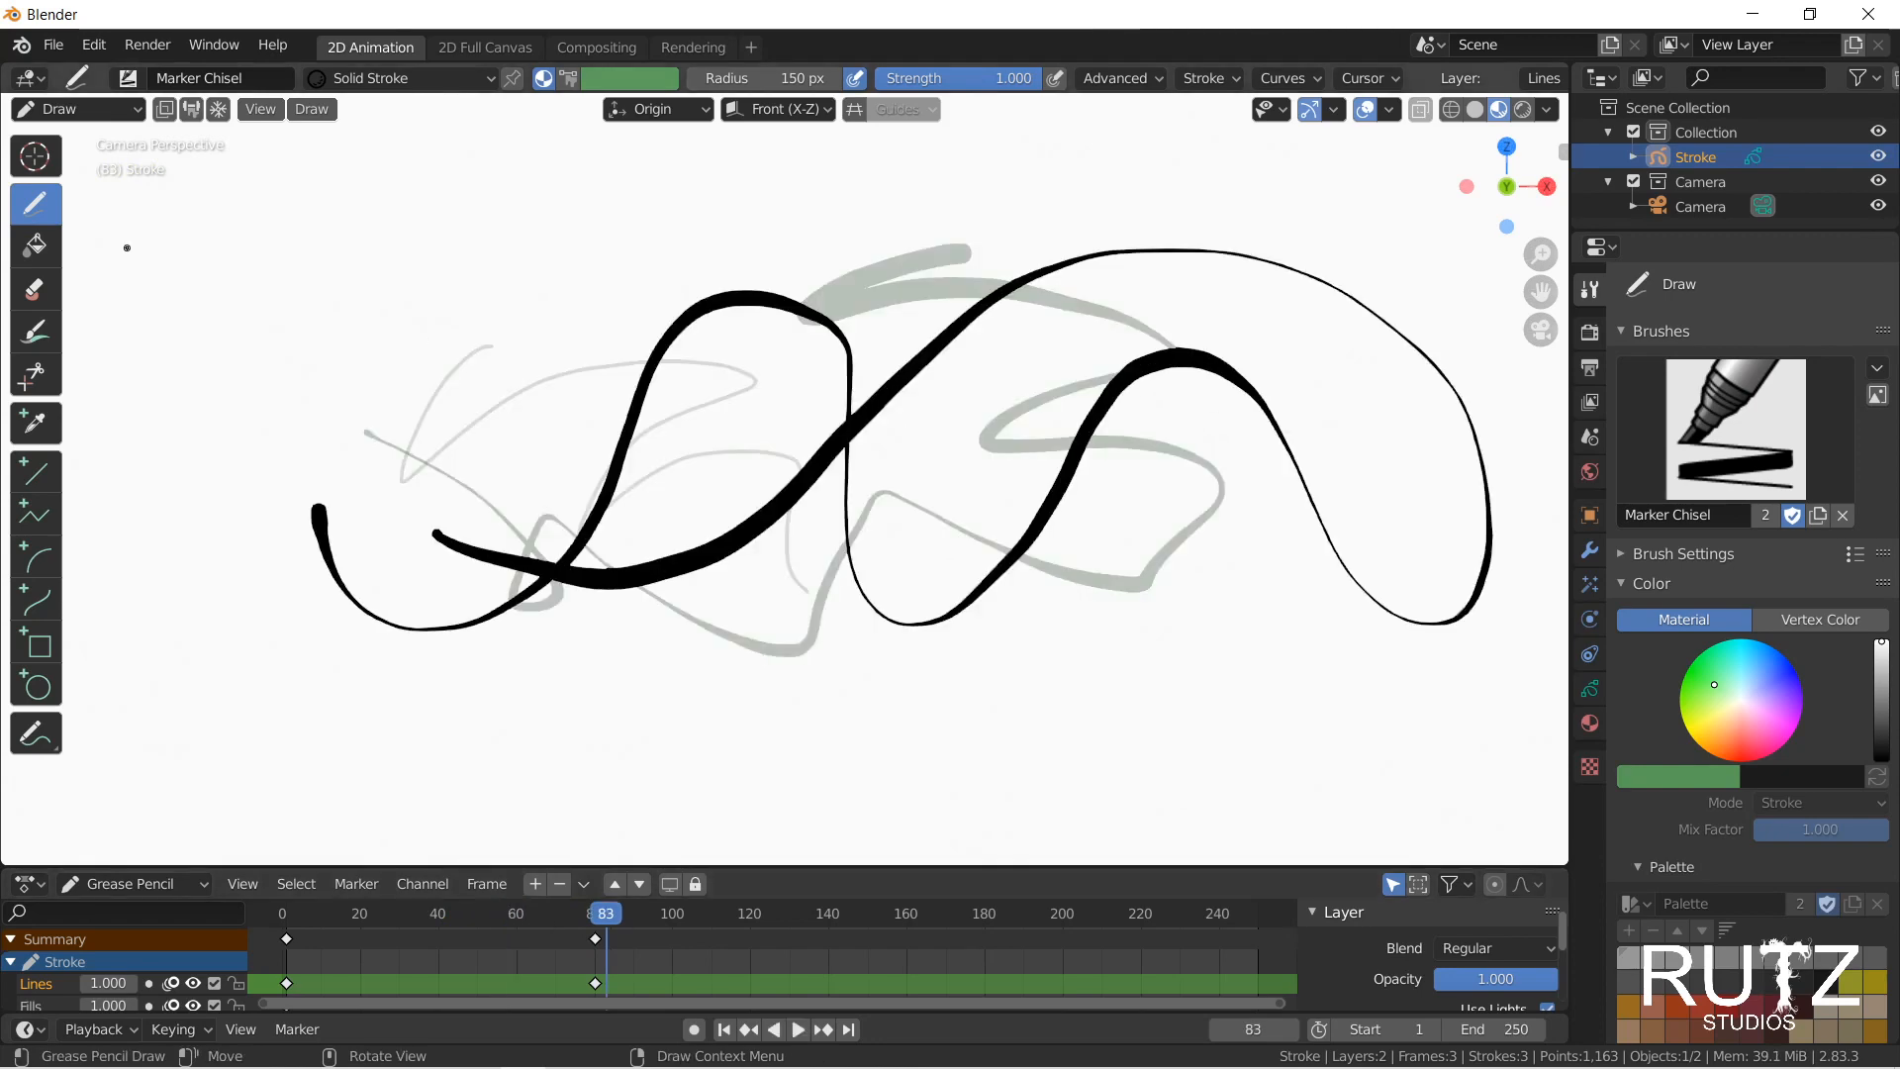
Step: Look through the 2D Full Canvas, Compositing and Rendering workspaces, and return to 2D Animation
click(469, 42)
click(598, 39)
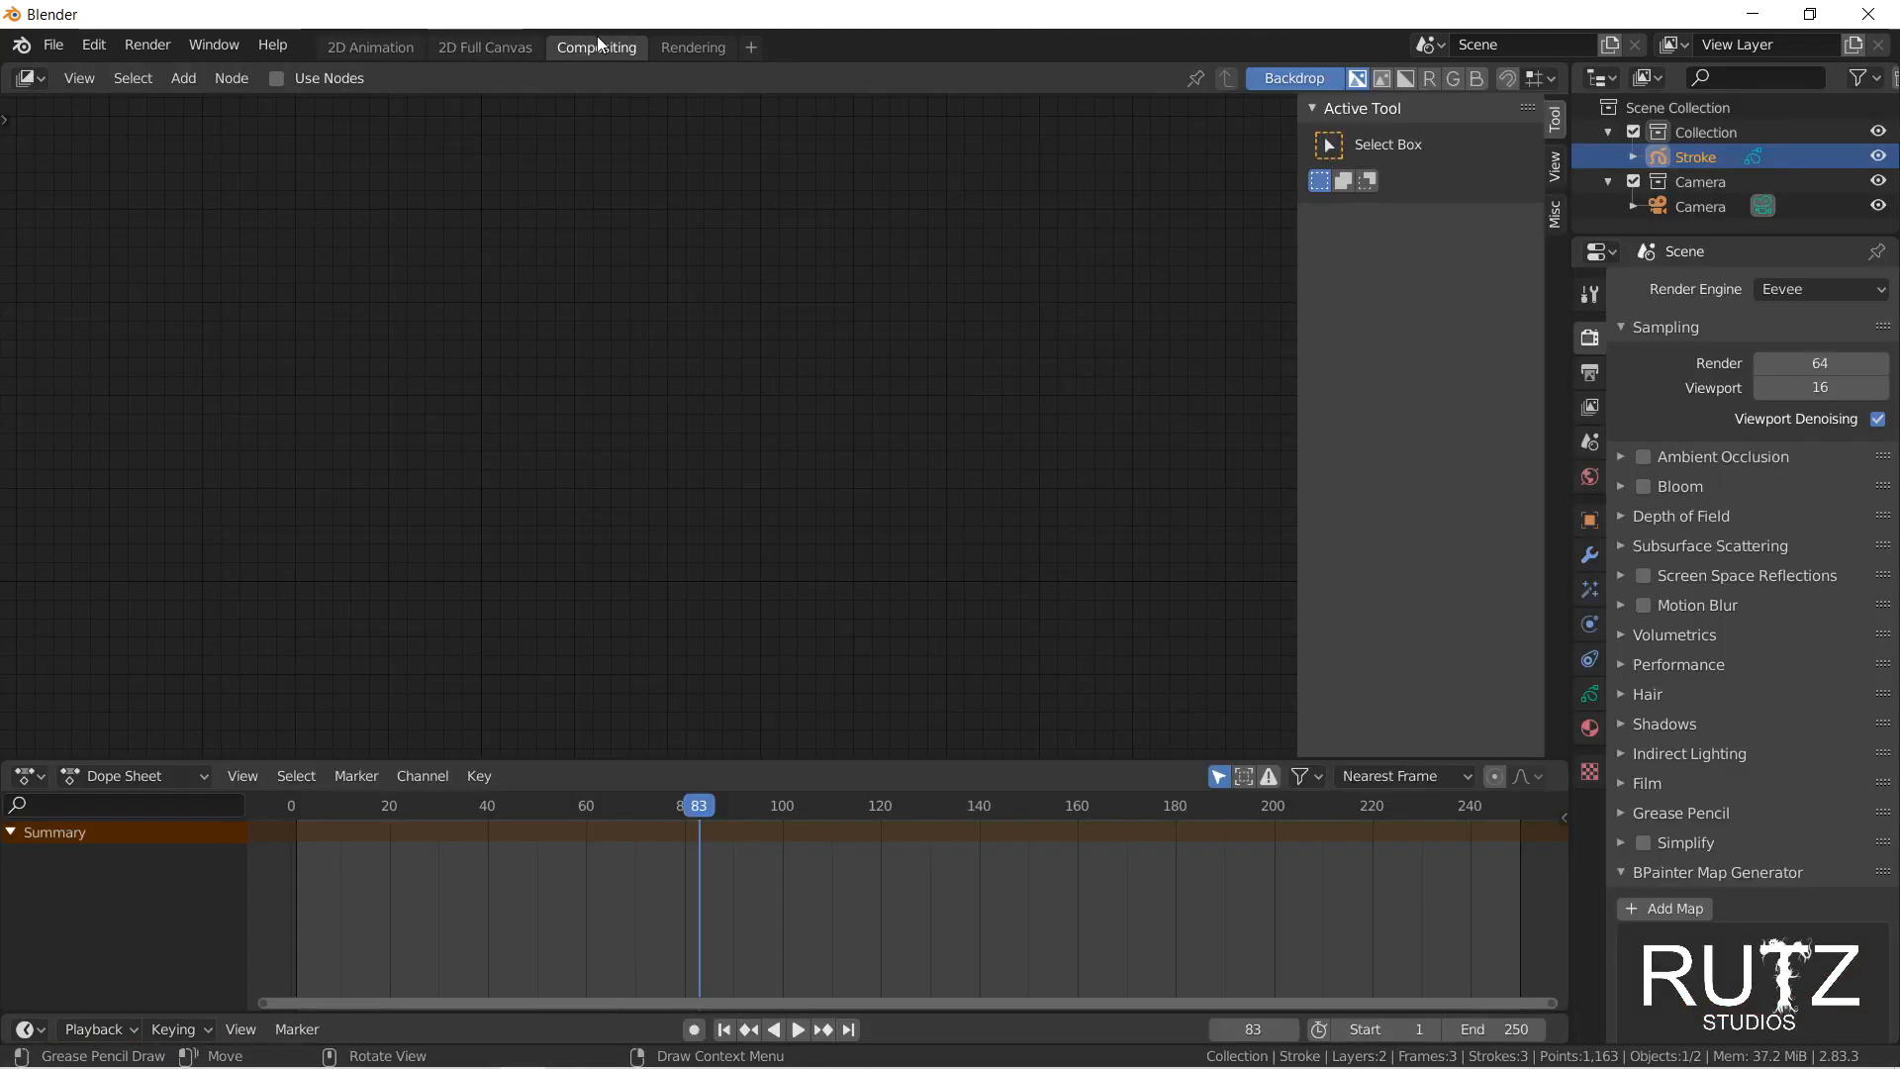
click(698, 41)
click(384, 46)
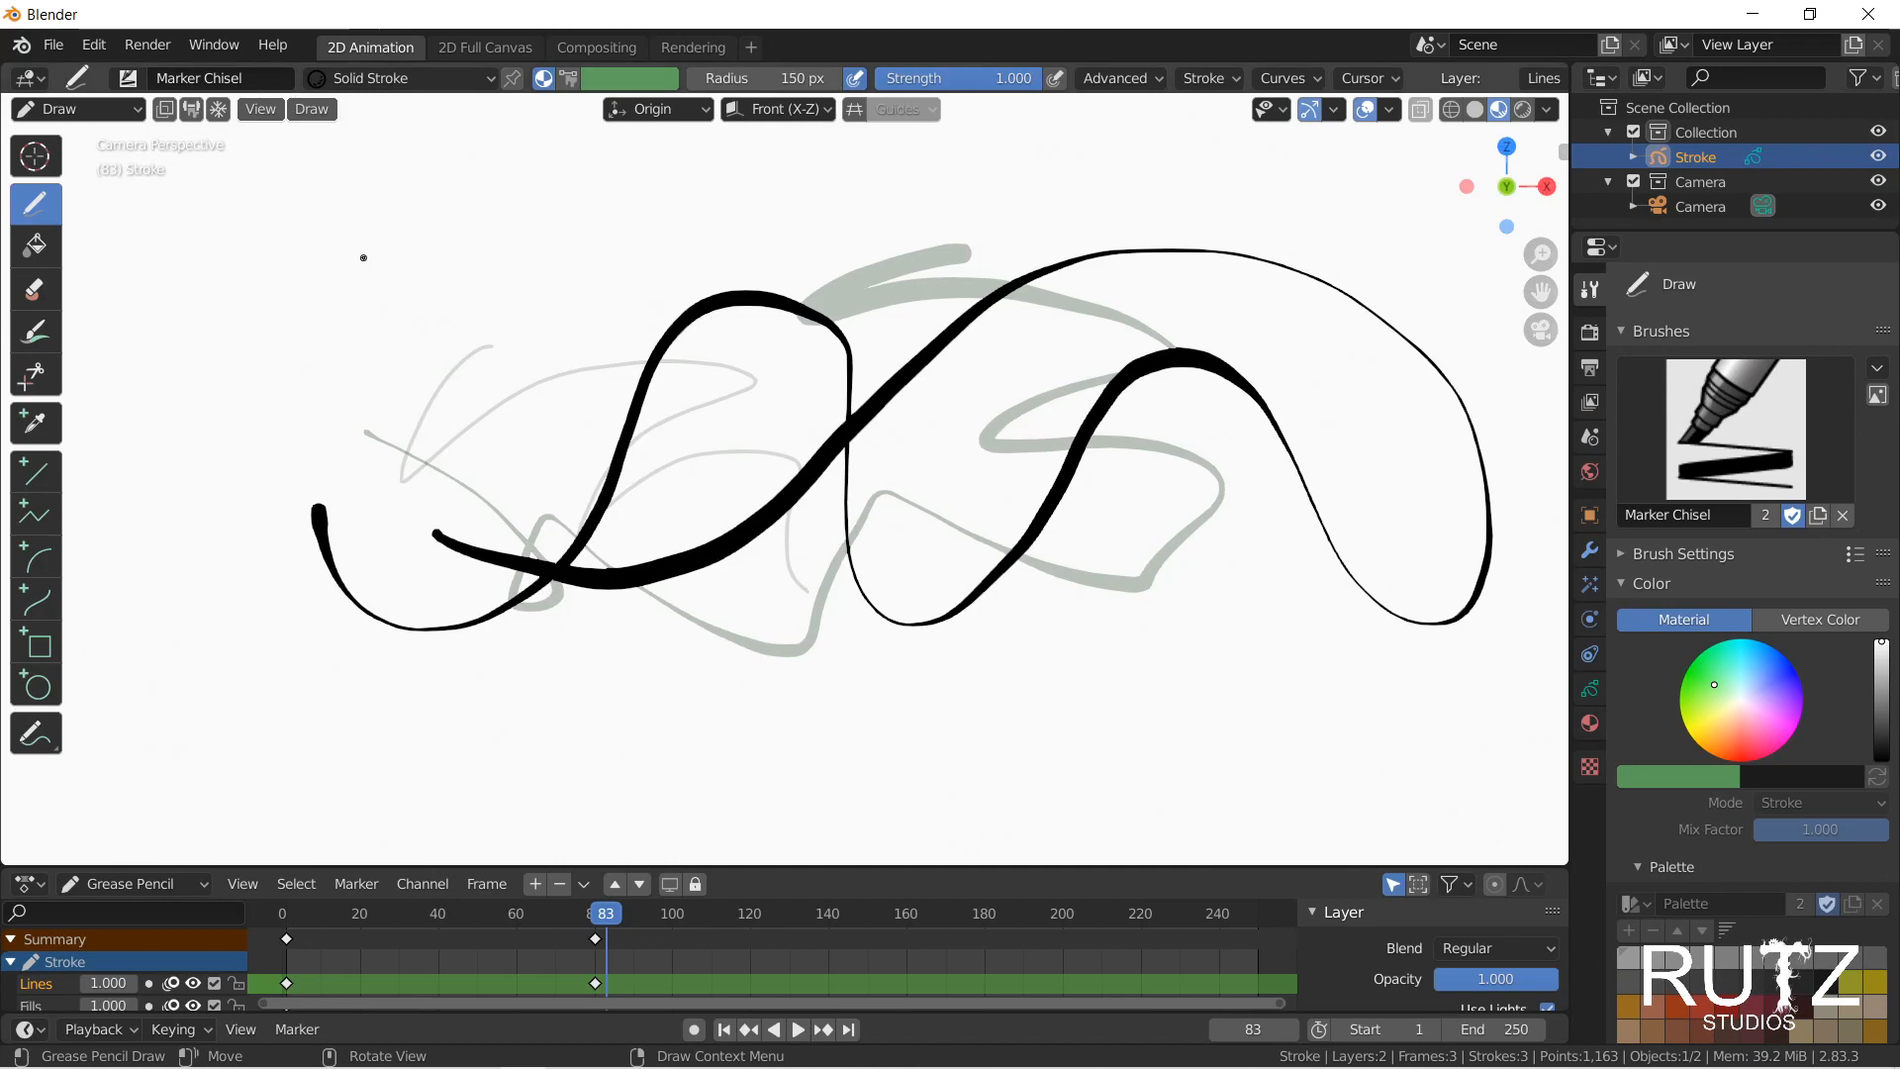
Step: Create a new General file without saving the 2D animation drawing
click(67, 51)
mouse_move(89, 67)
click(342, 89)
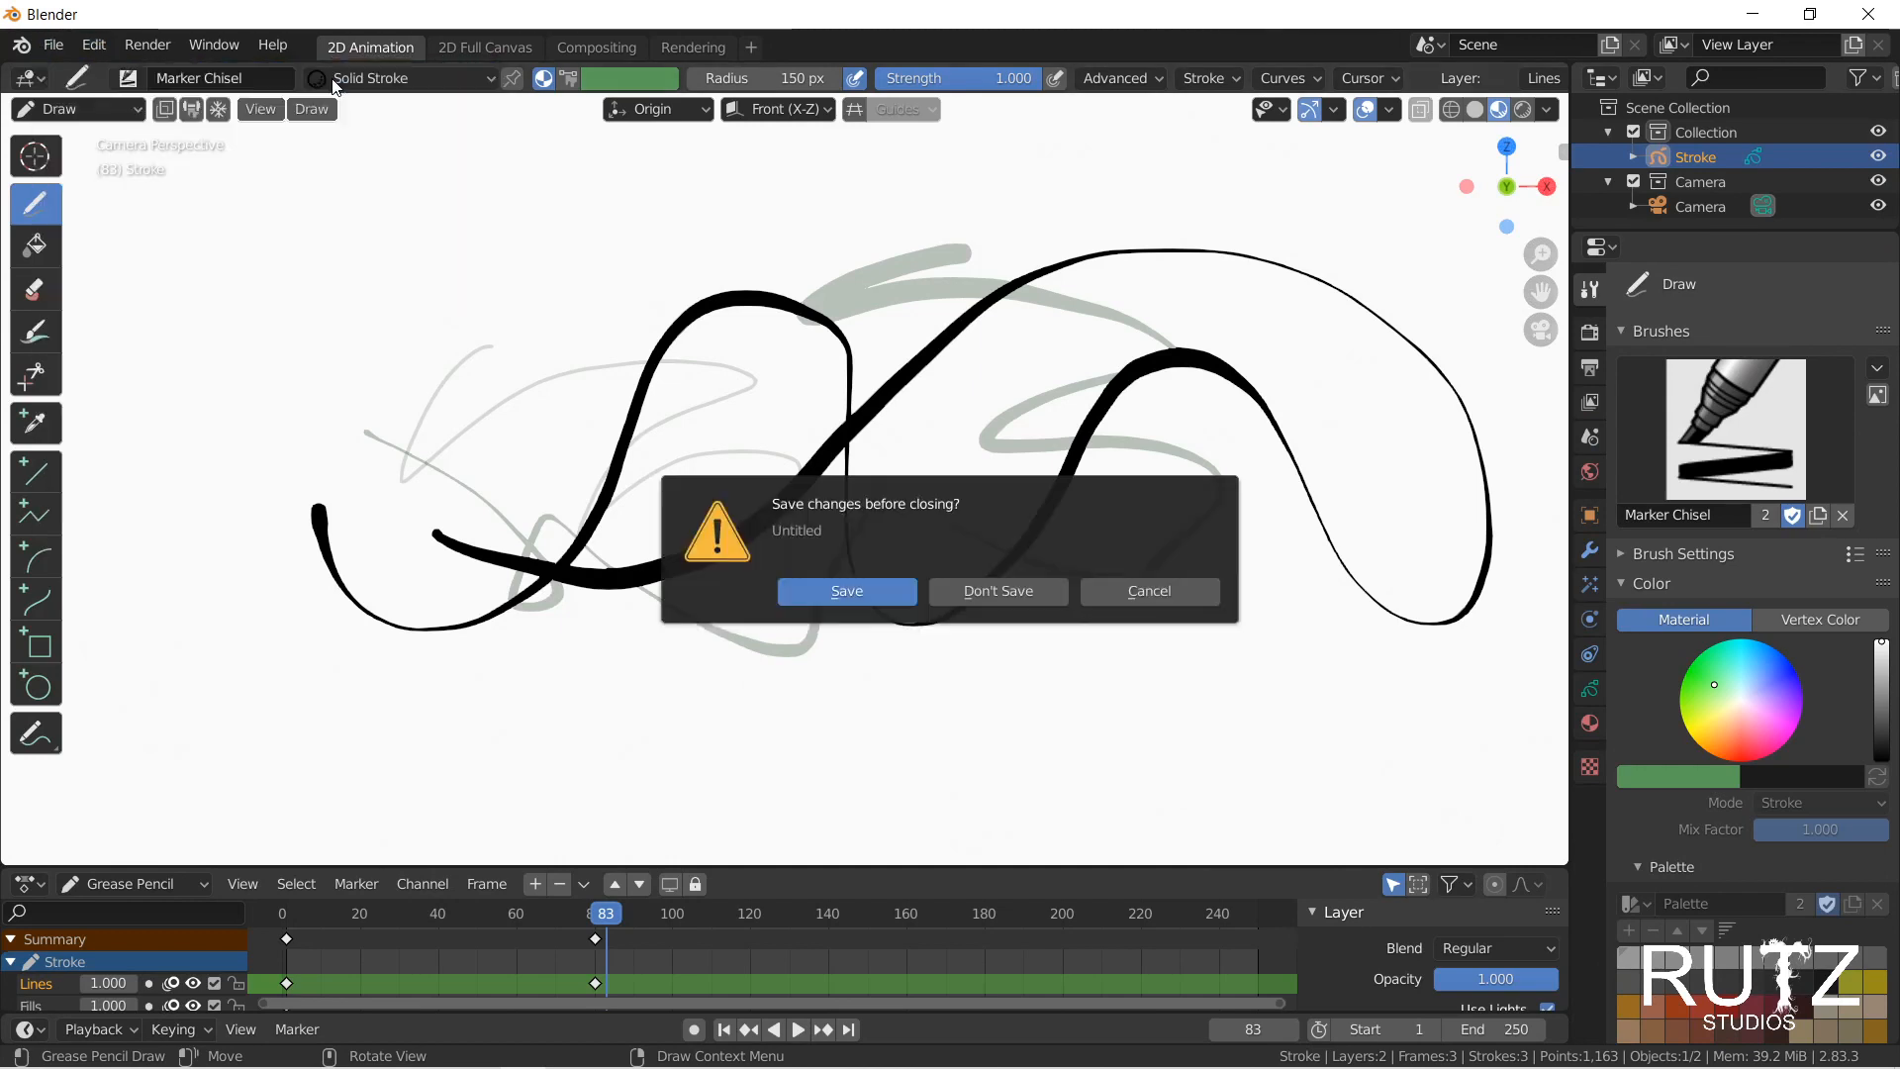
click(1006, 586)
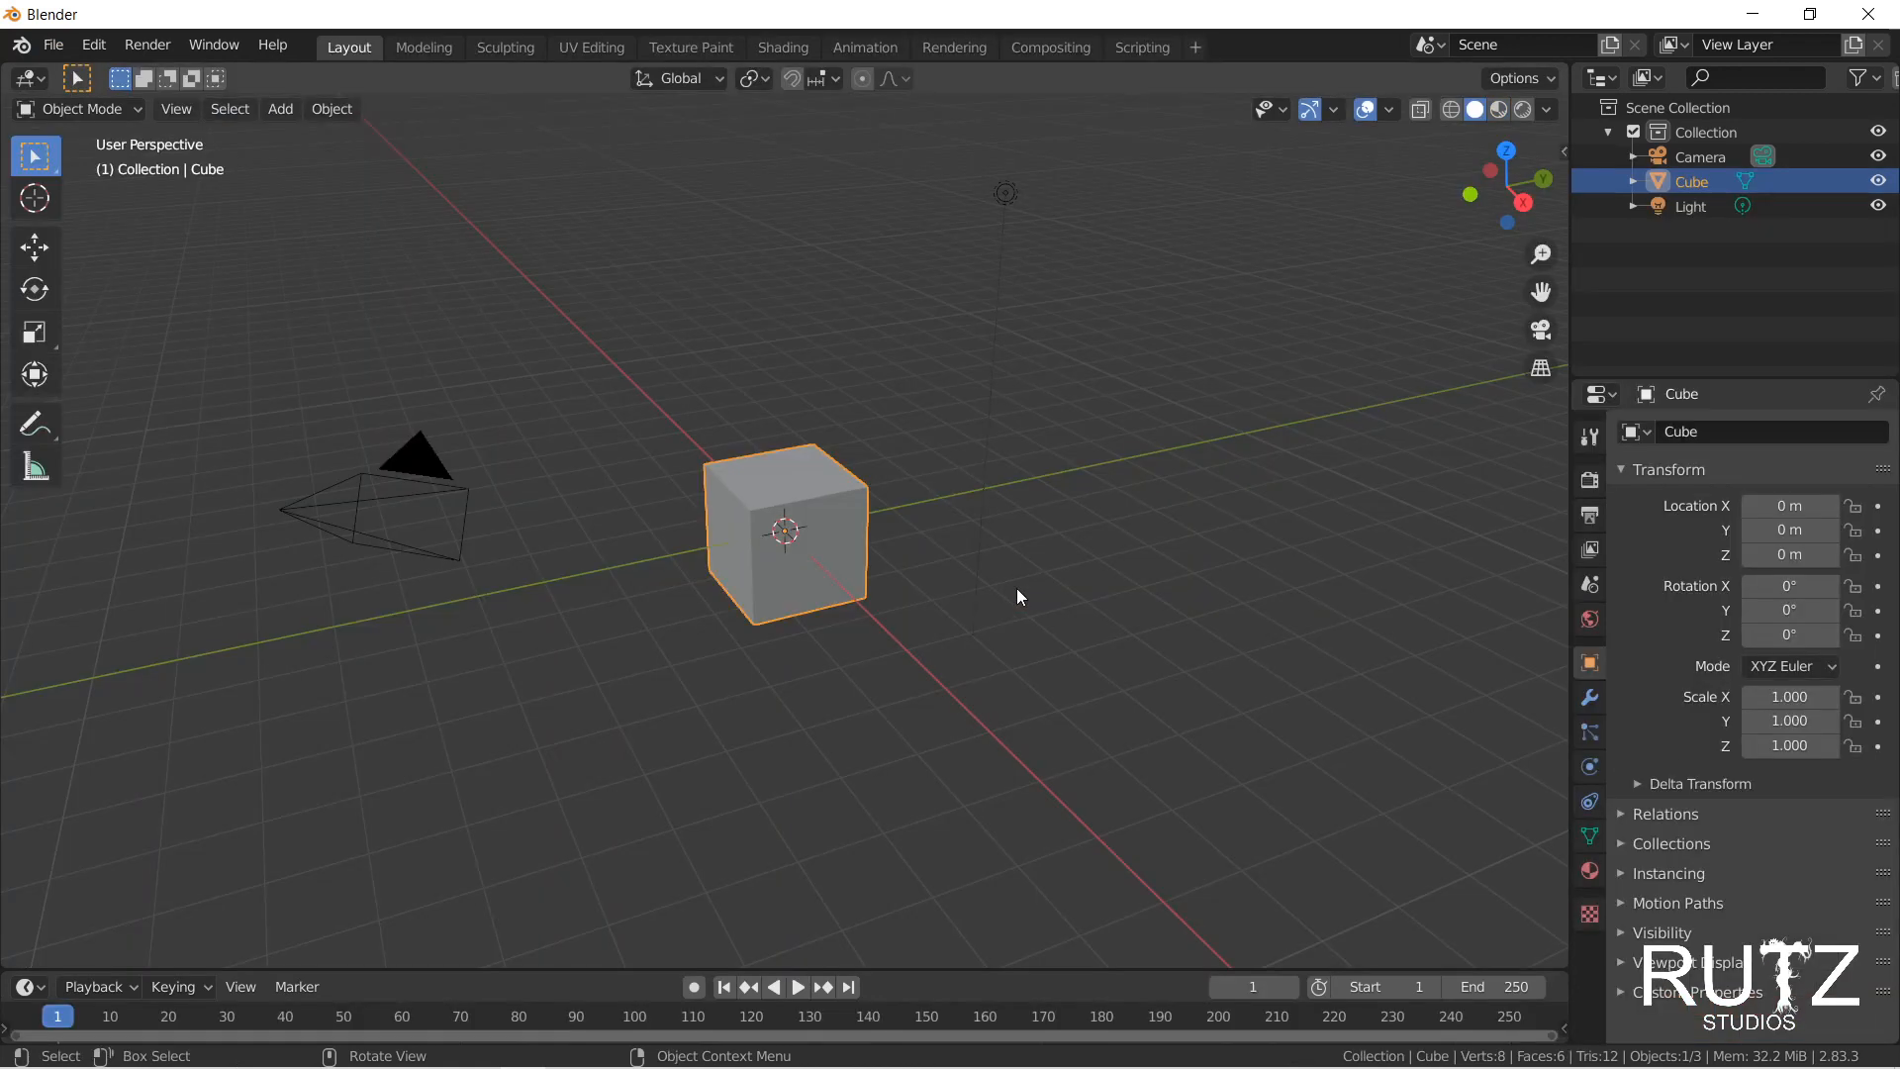
Step: Bring up the file browser for opening a file, examine its search and path fields, and close it without opening anything
click(55, 46)
mouse_move(84, 73)
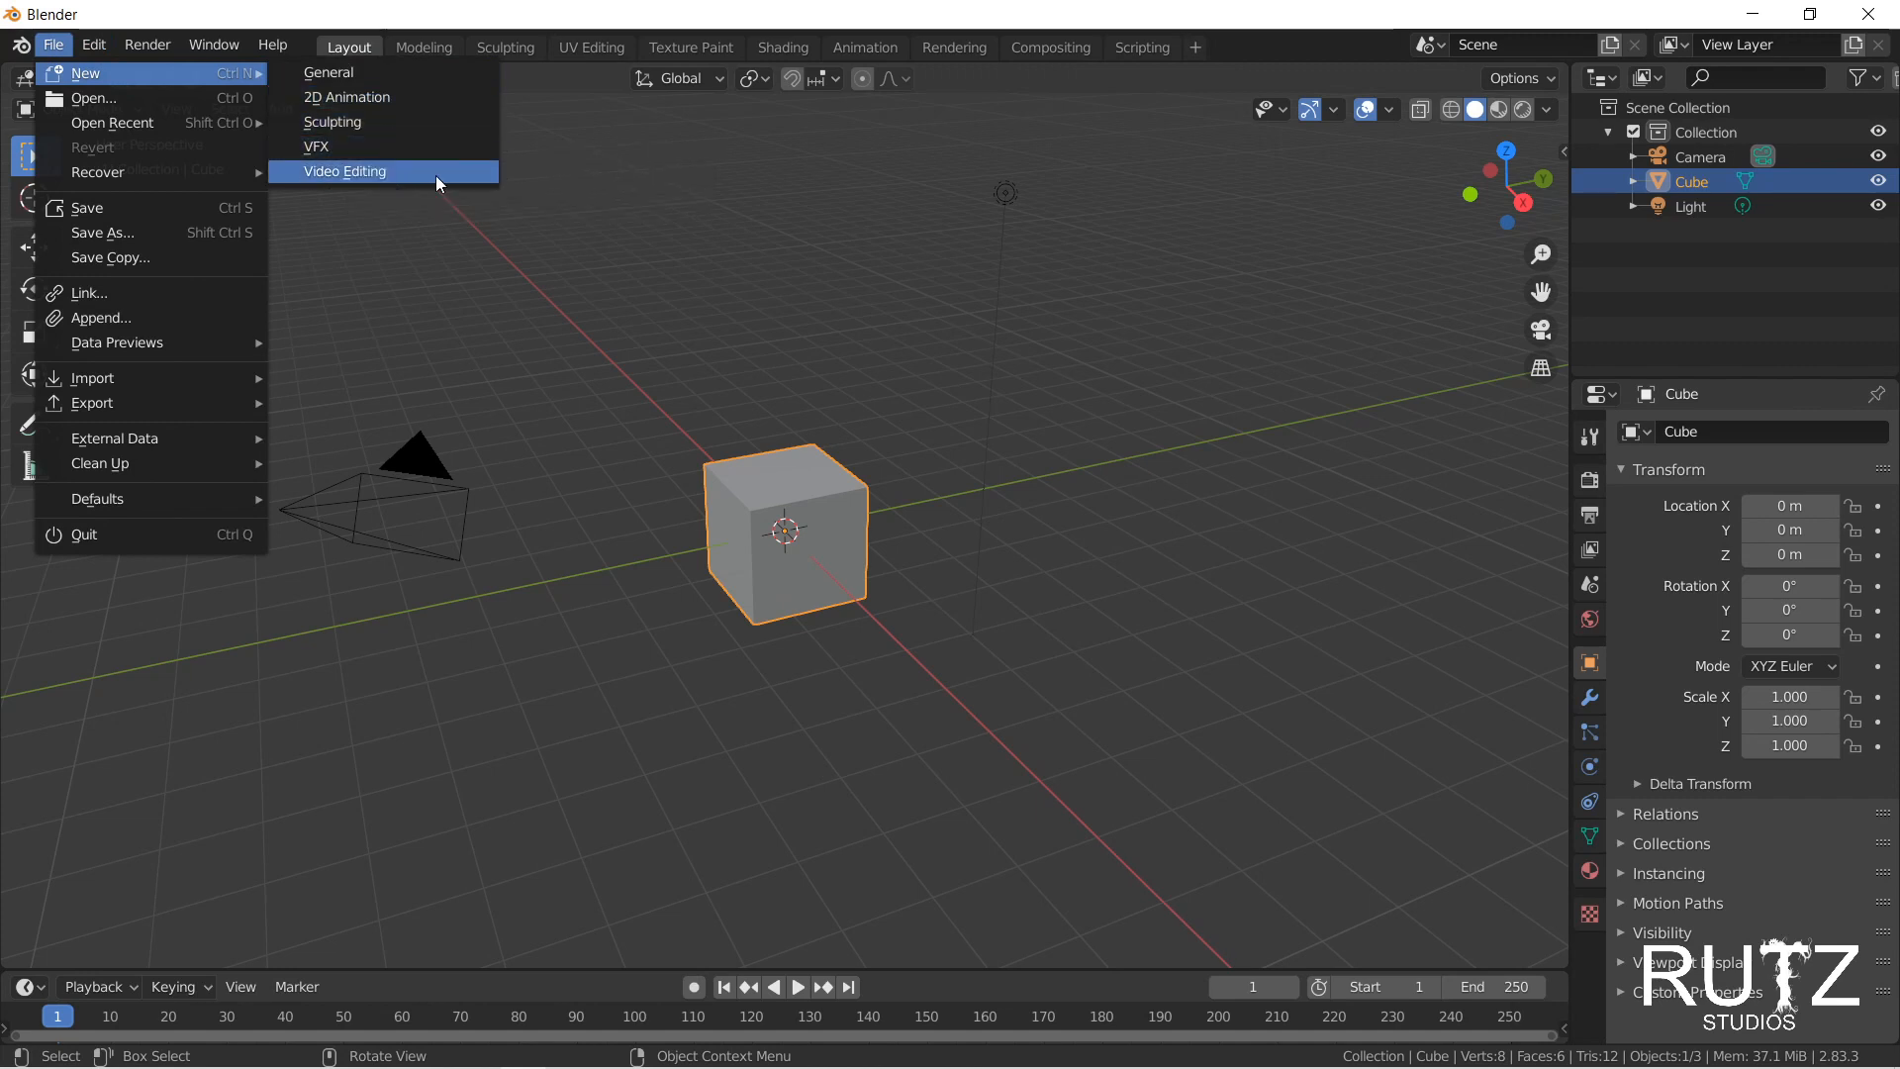
click(111, 101)
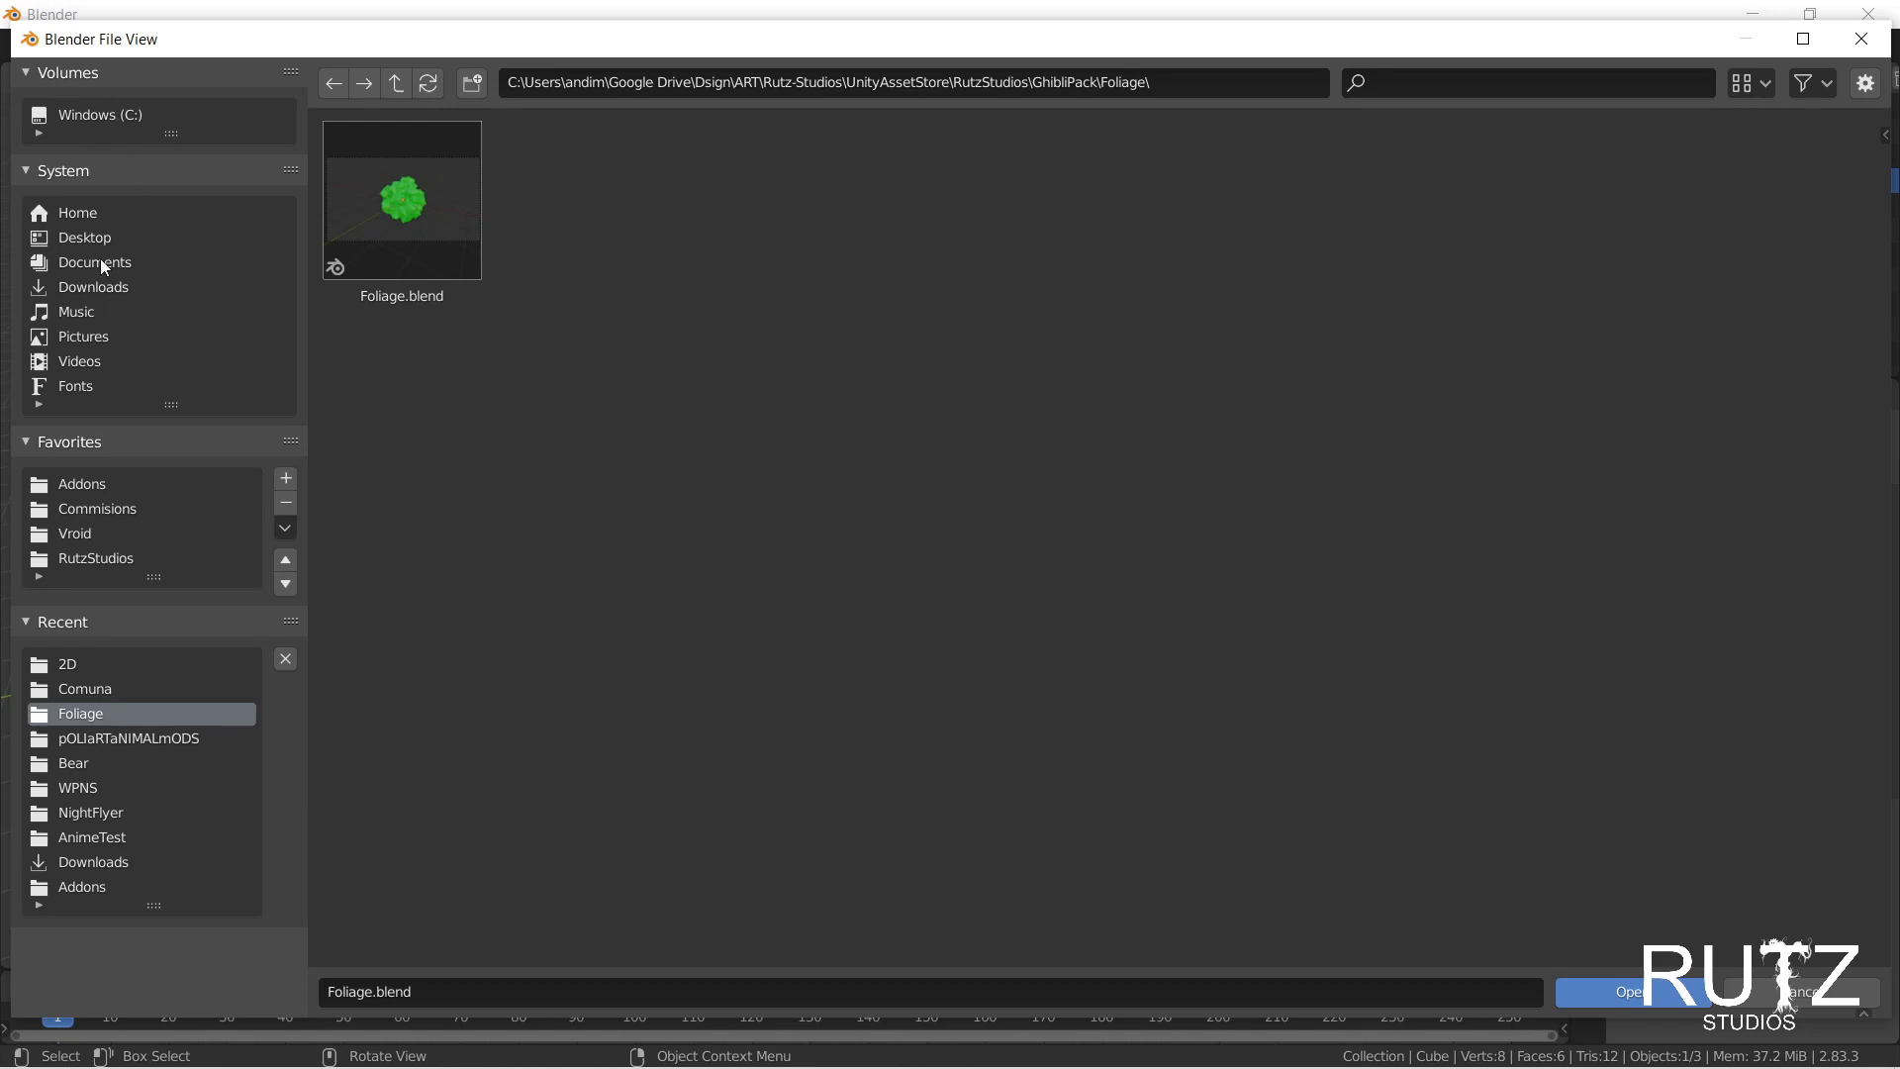
click(1520, 85)
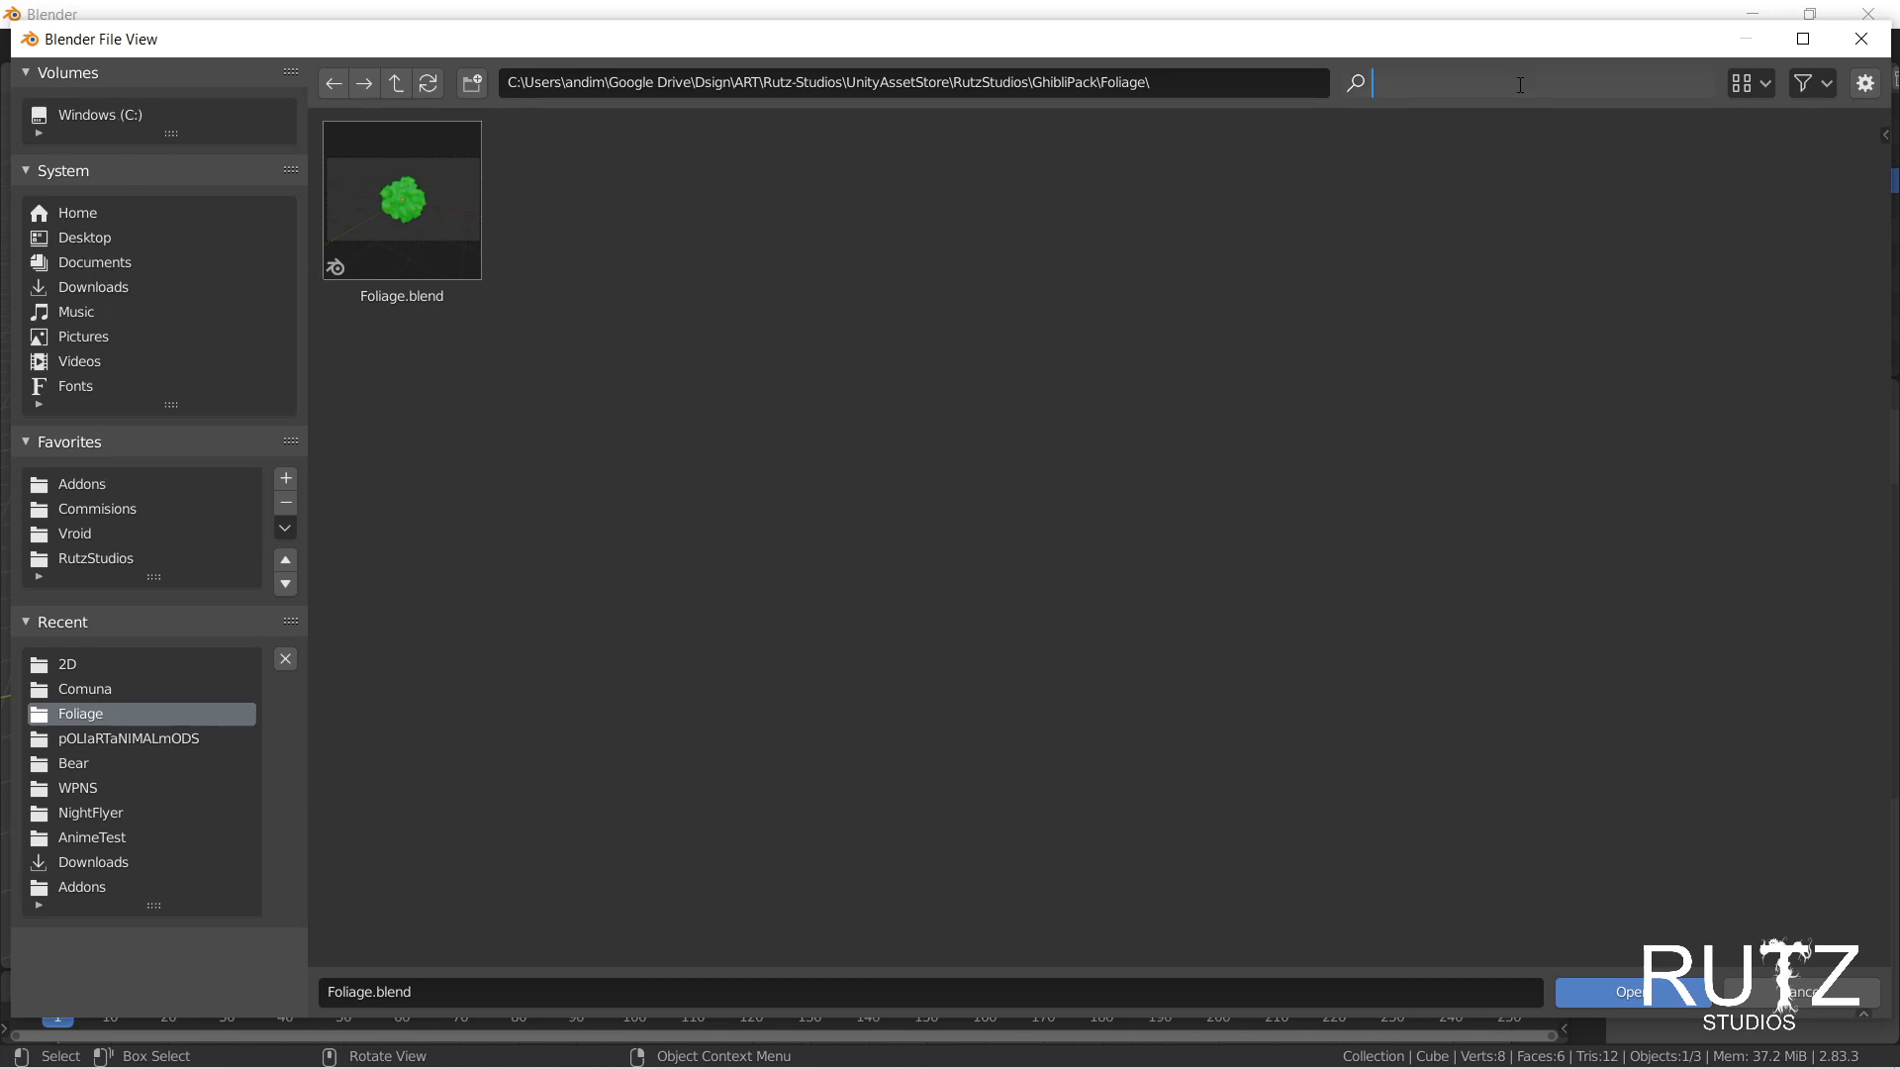
click(1189, 89)
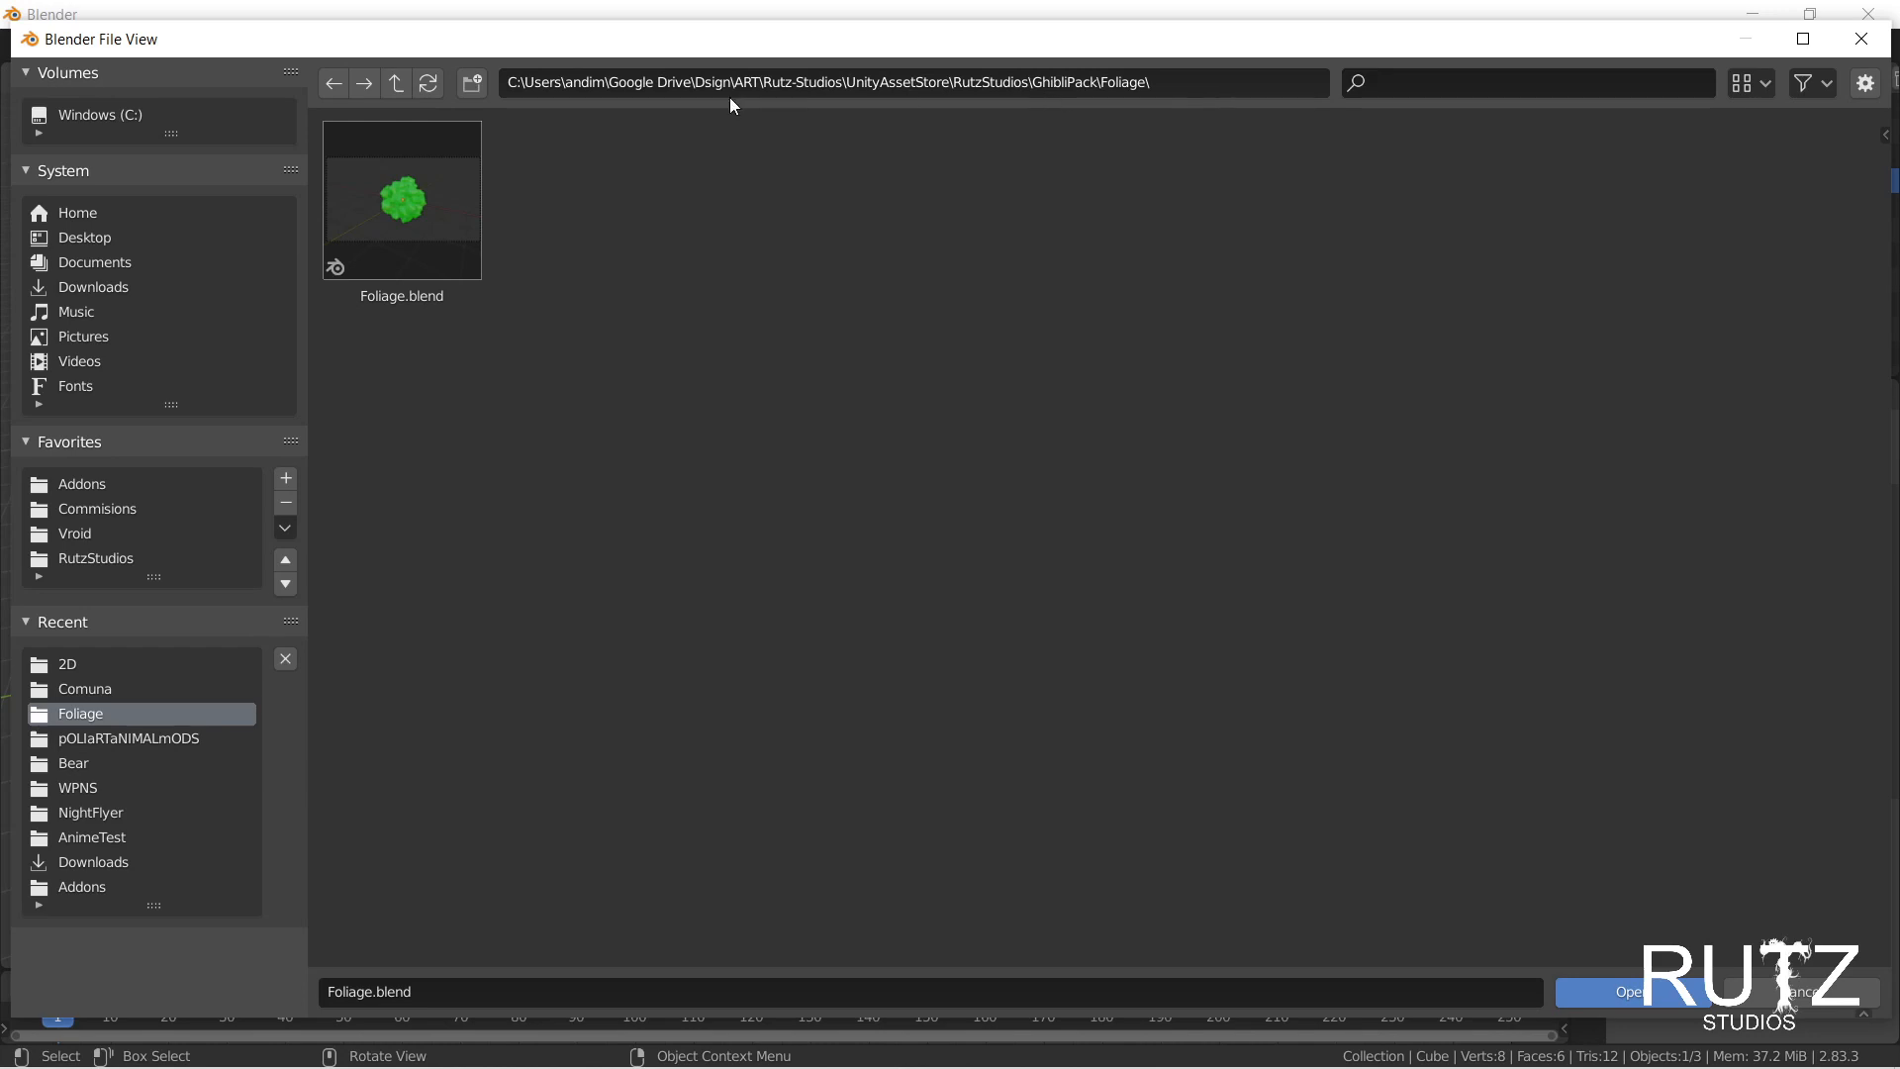
click(1861, 38)
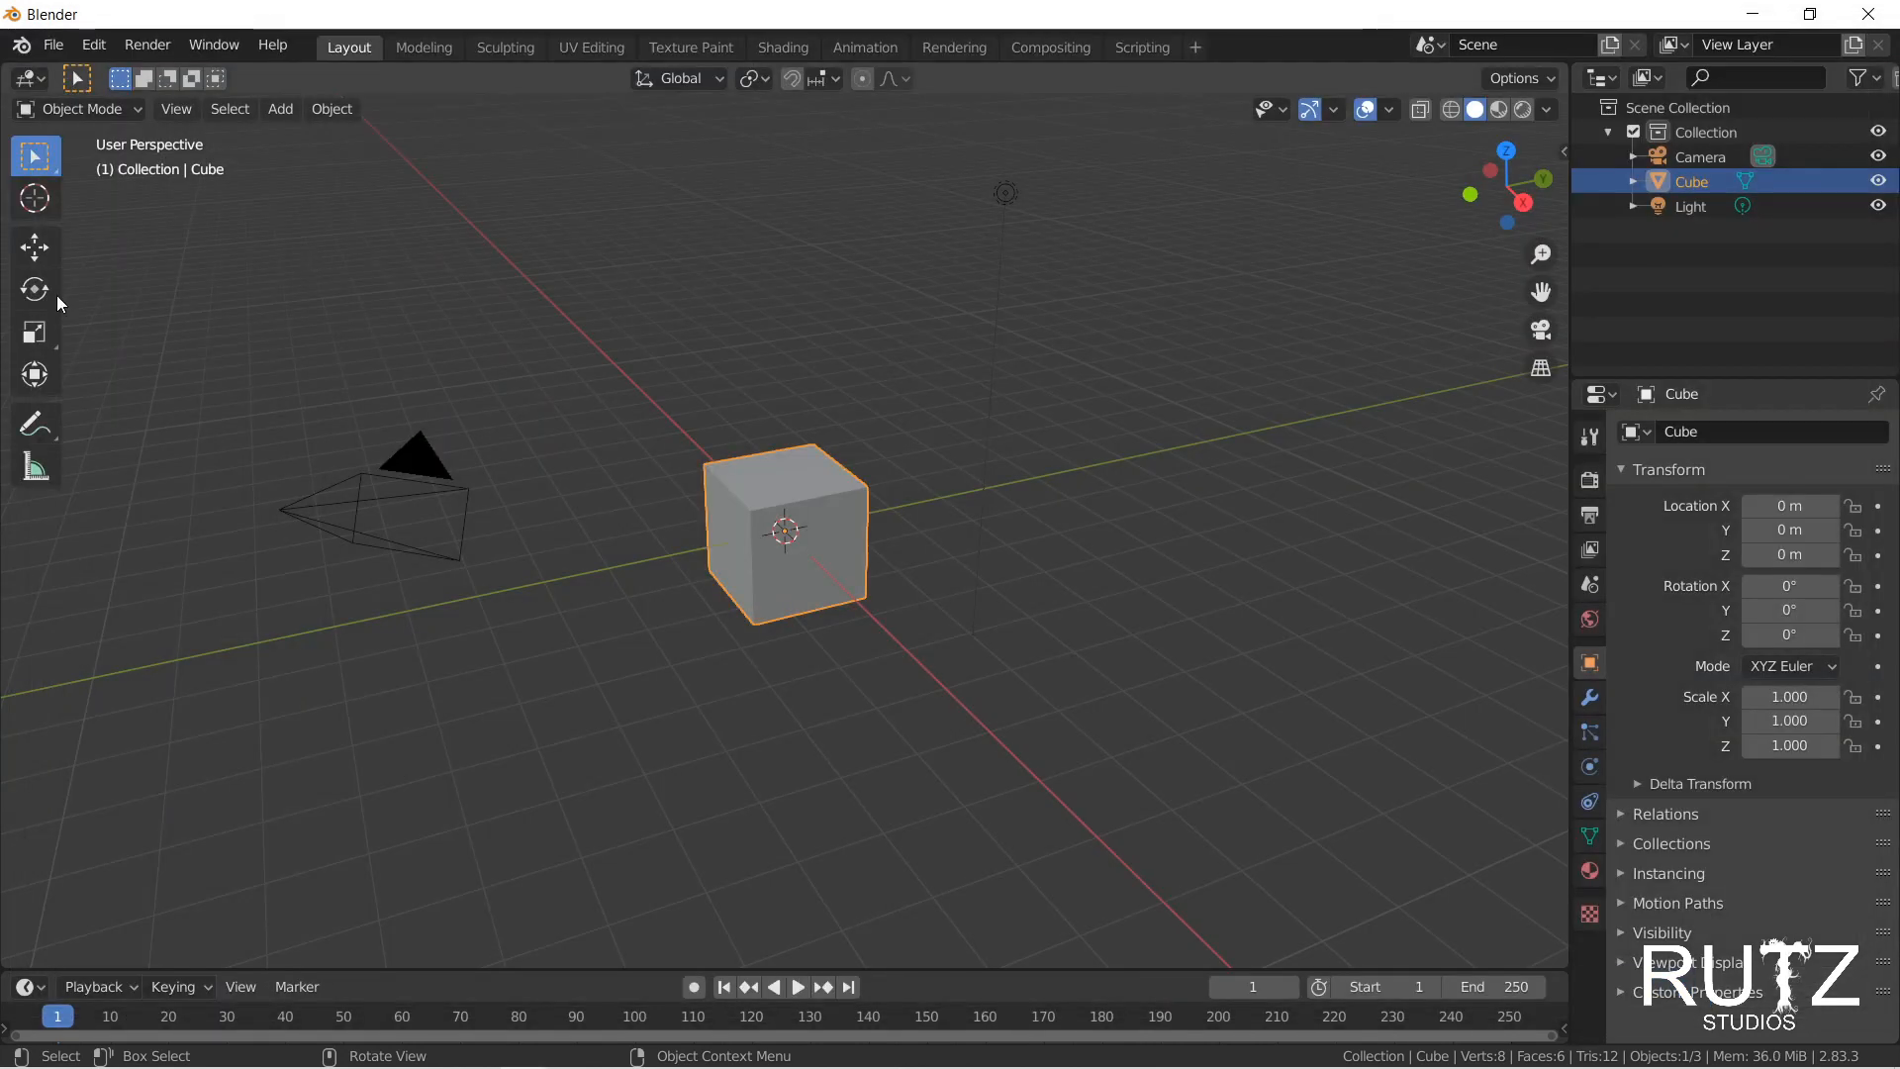
click(53, 45)
mouse_move(150, 119)
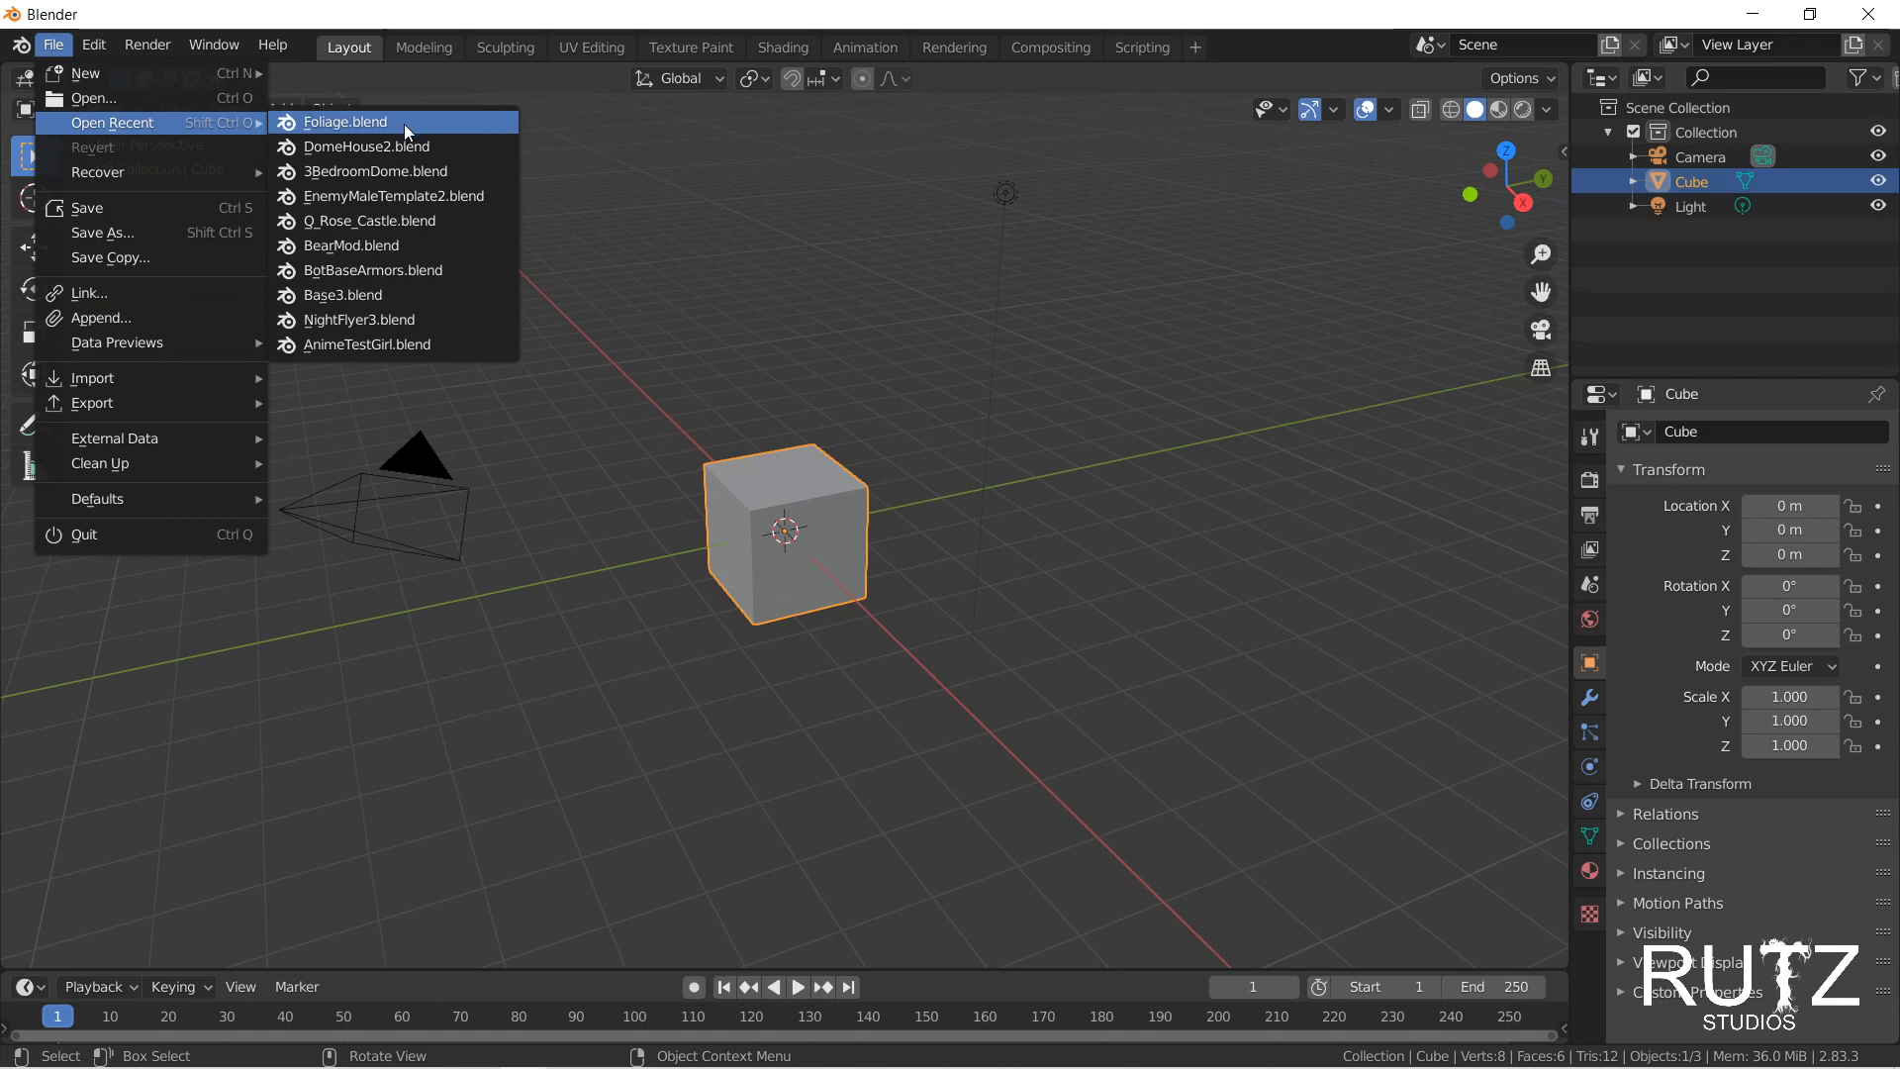
mouse_move(139, 181)
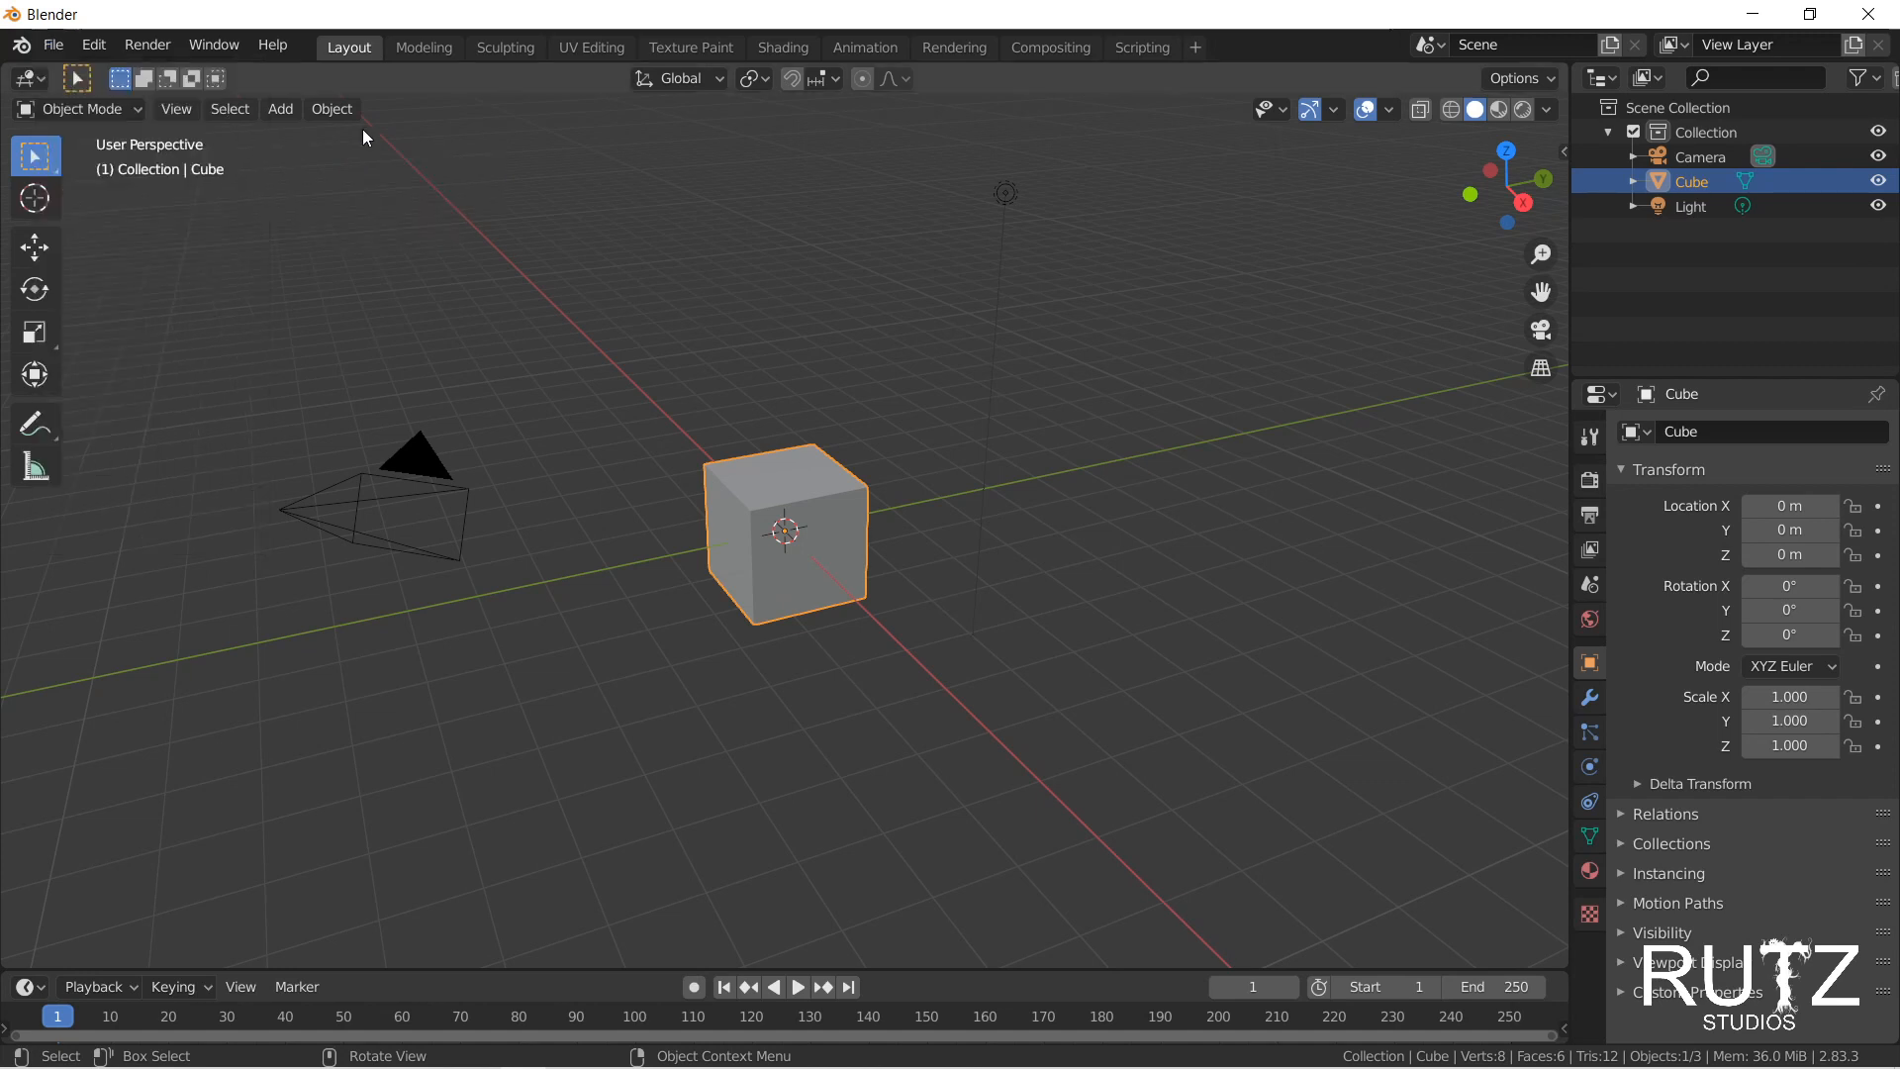
click(53, 44)
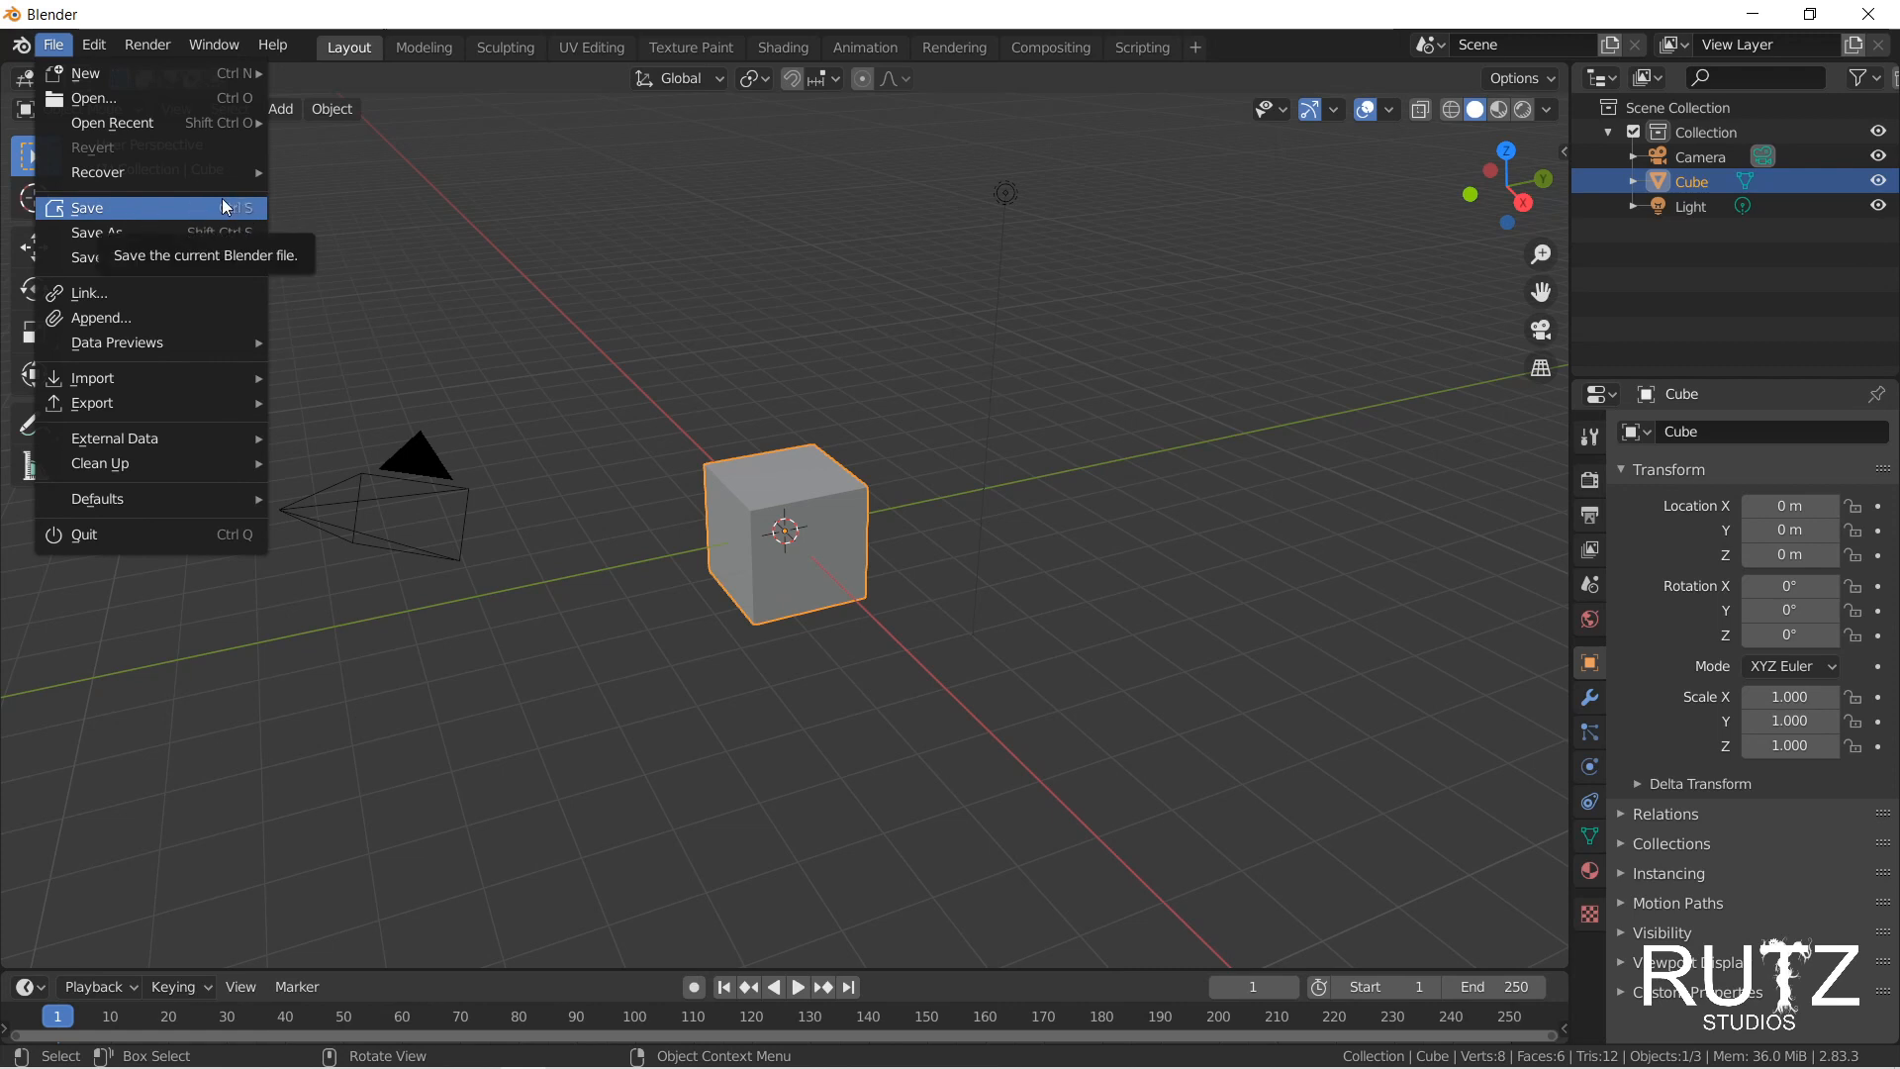
mouse_move(229, 78)
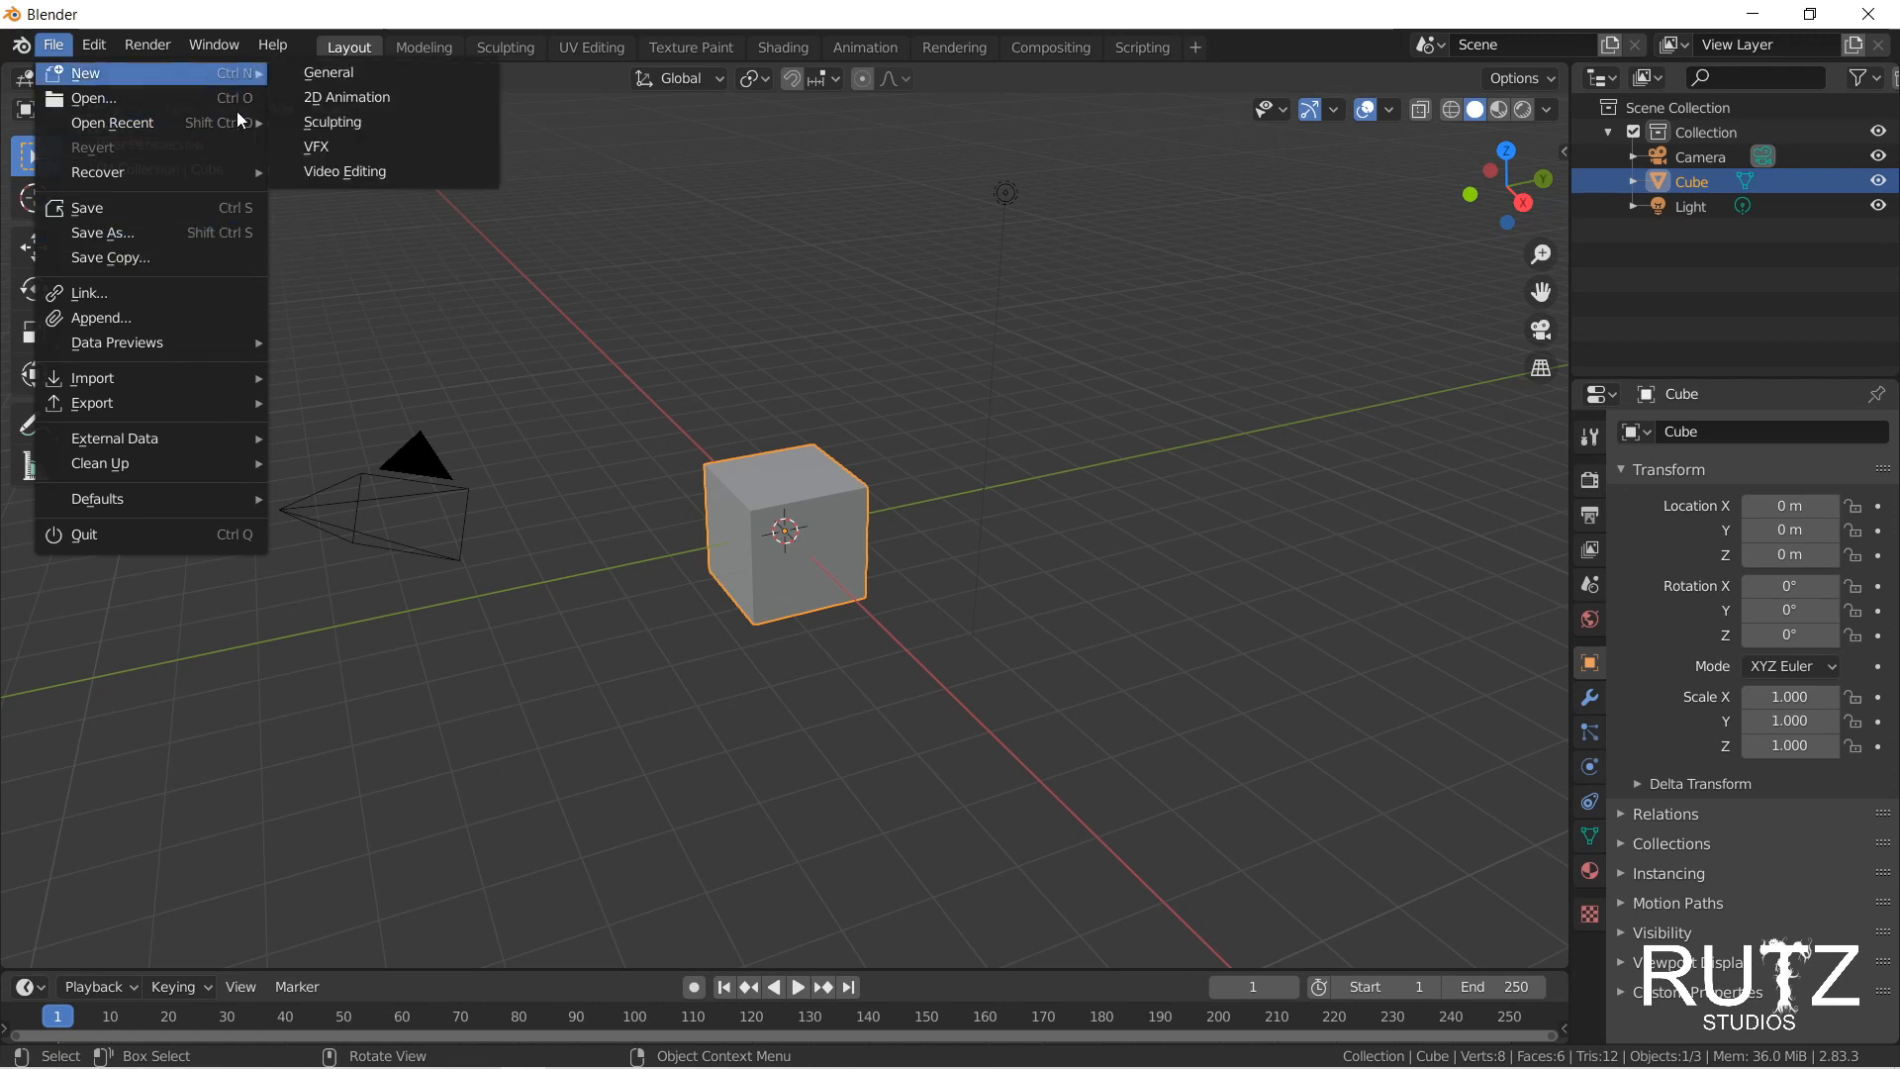
mouse_move(212, 116)
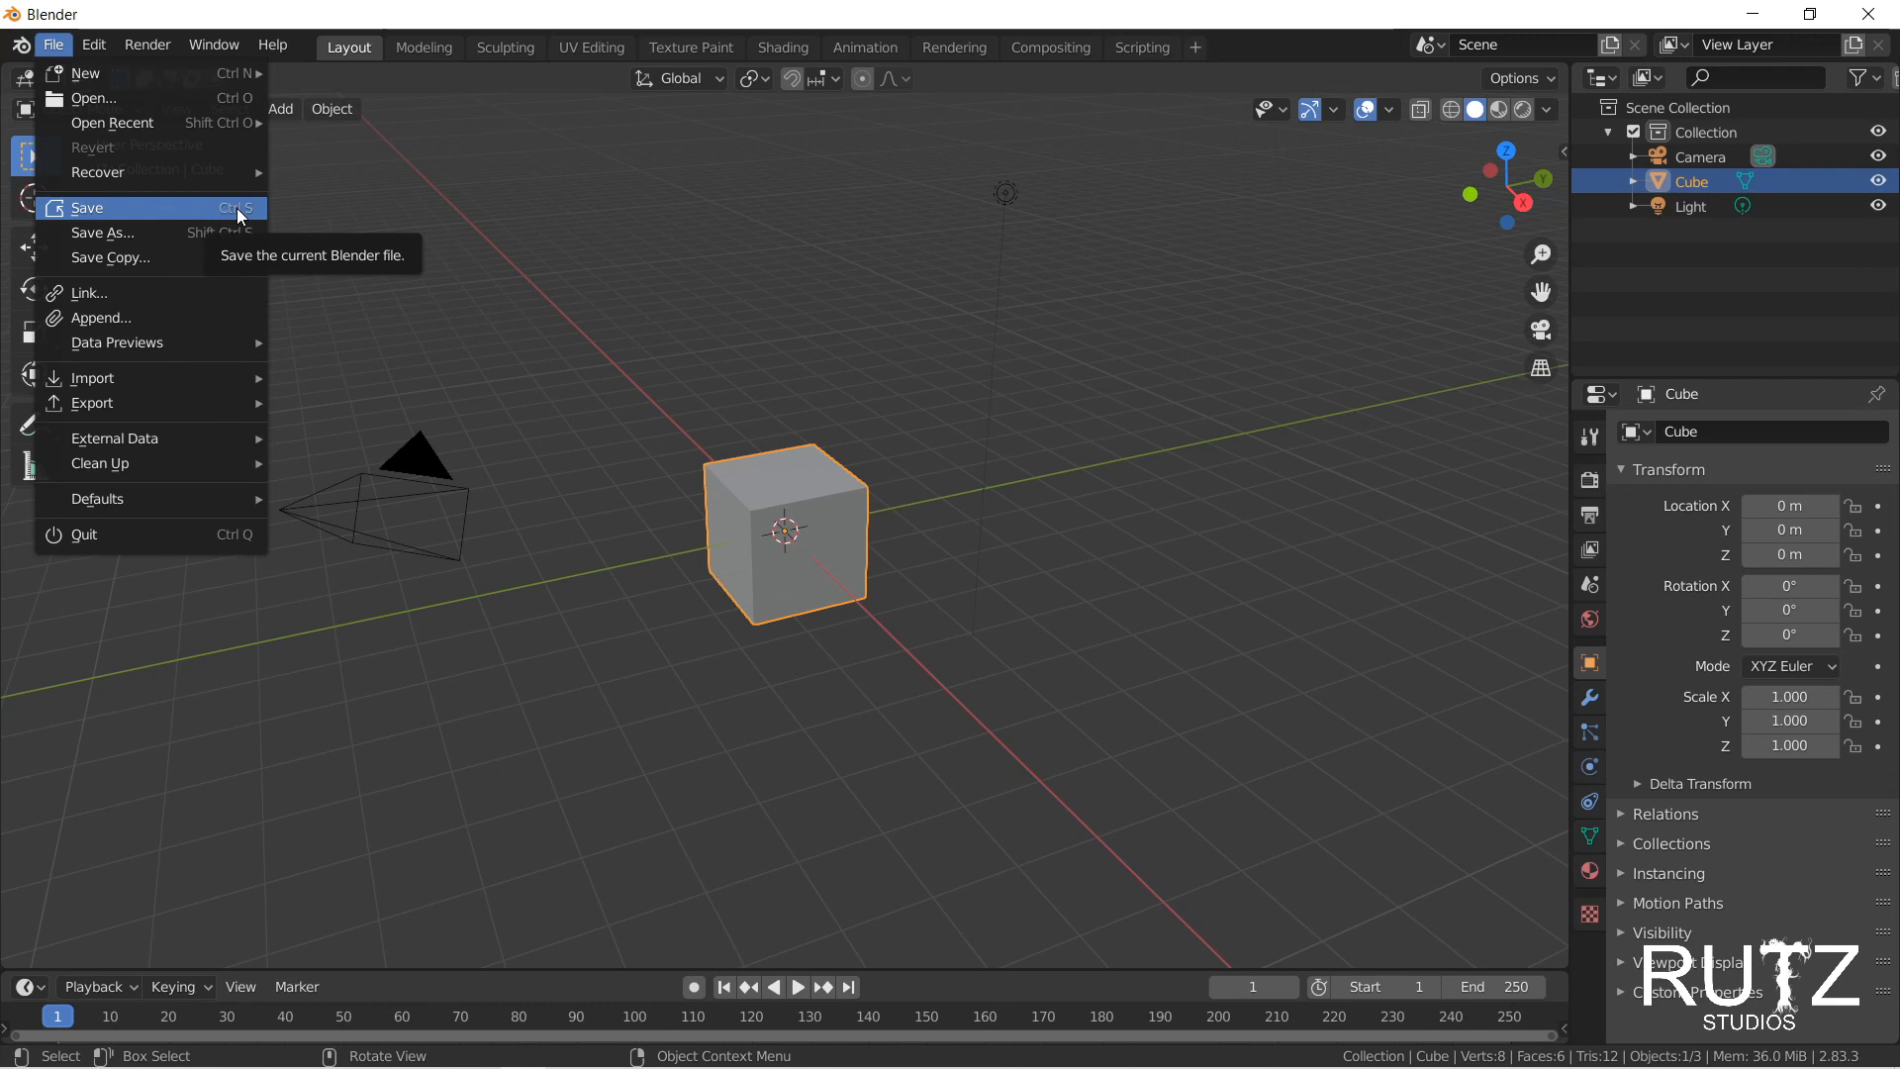
Step: Deselect the cube, show the viewport sidebar, and start Shortcut VUr to display mouse and keyboard inputs
click(1277, 381)
key(n)
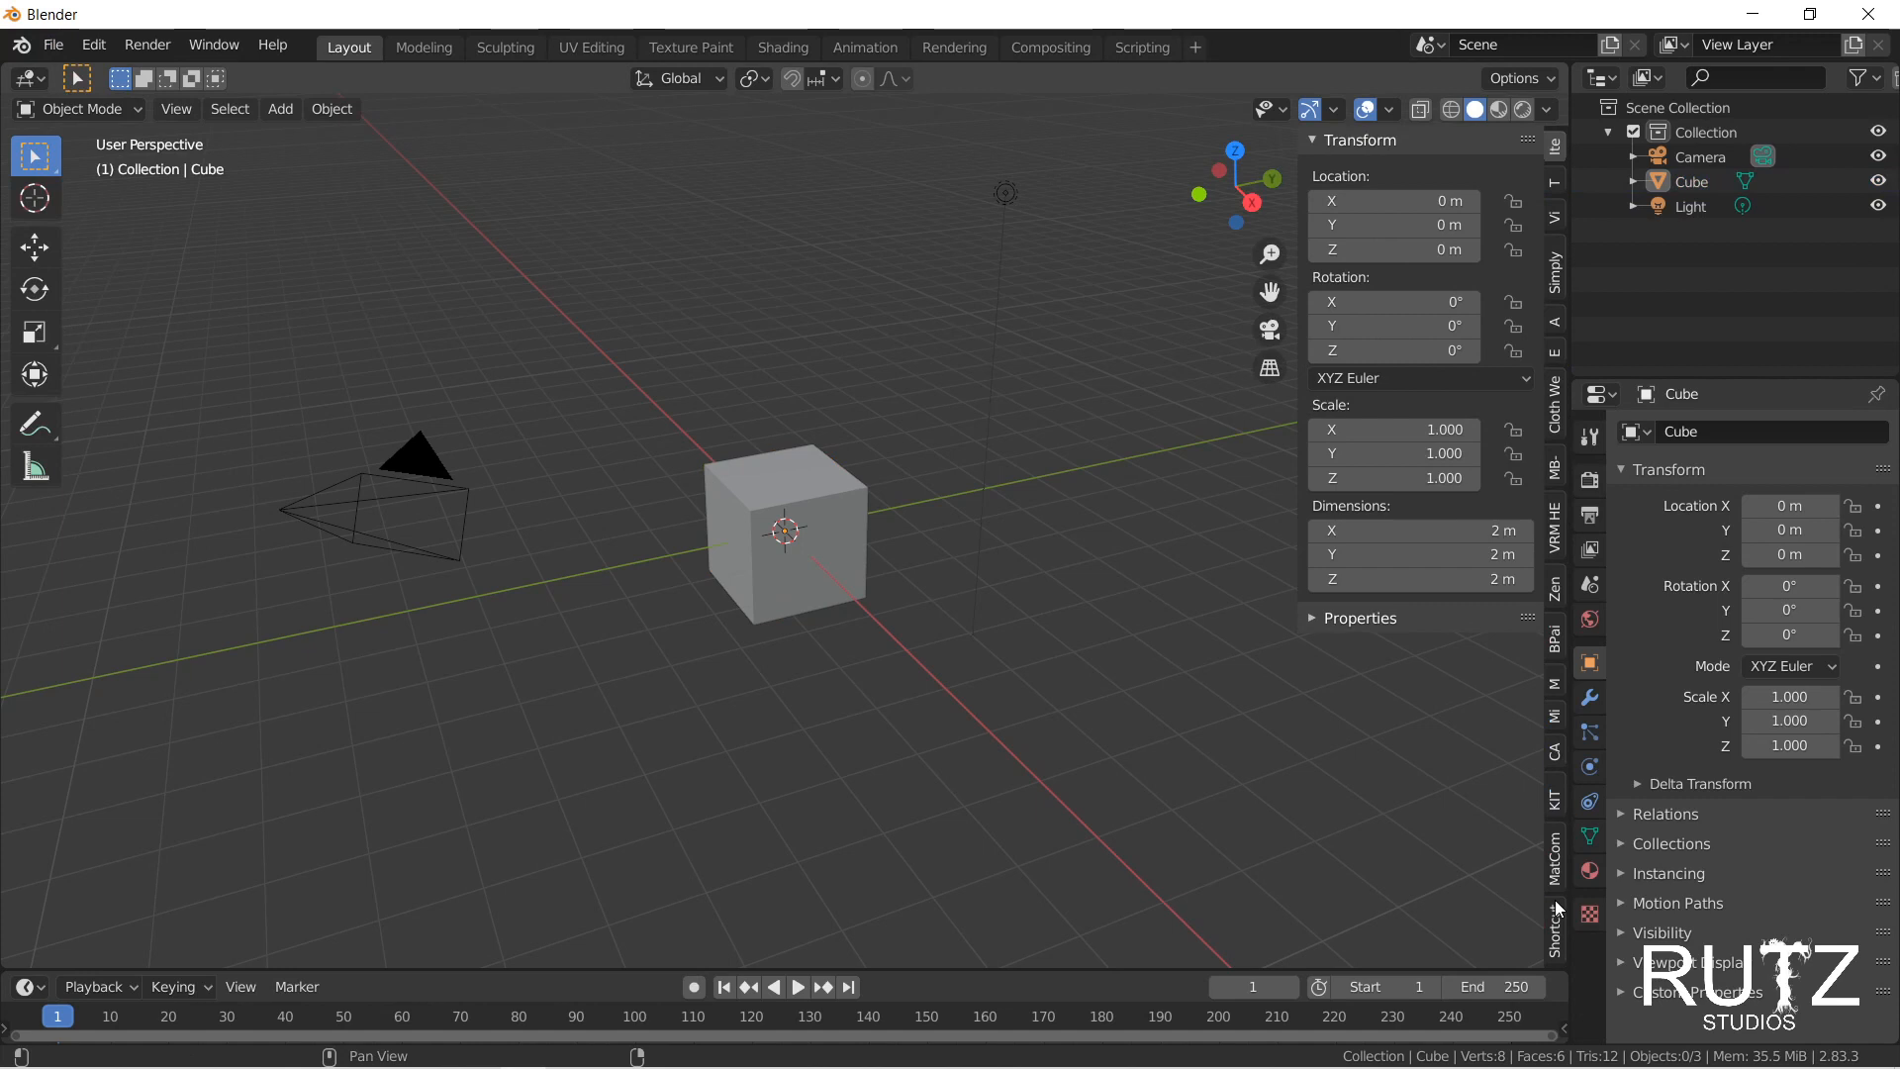
click(1558, 713)
scroll(1558, 713, down, 2)
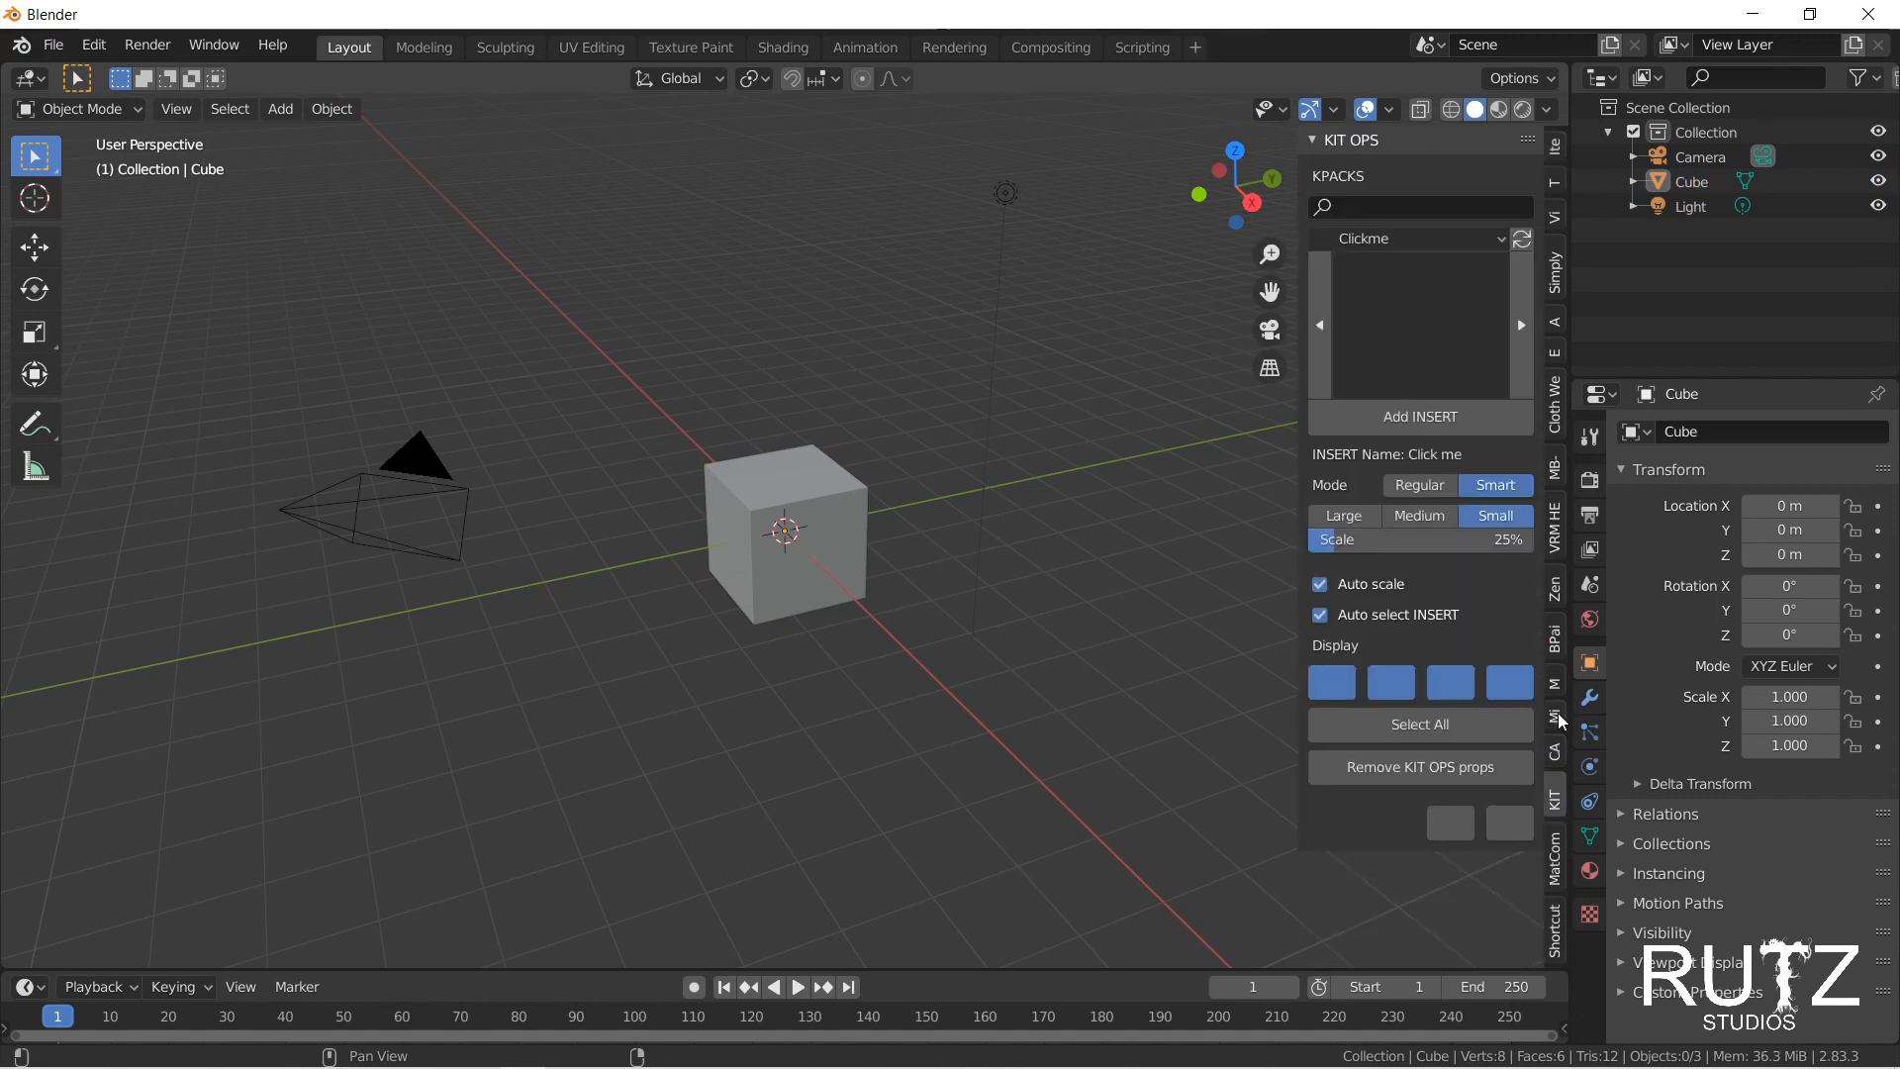
scroll(1558, 713, down, 2)
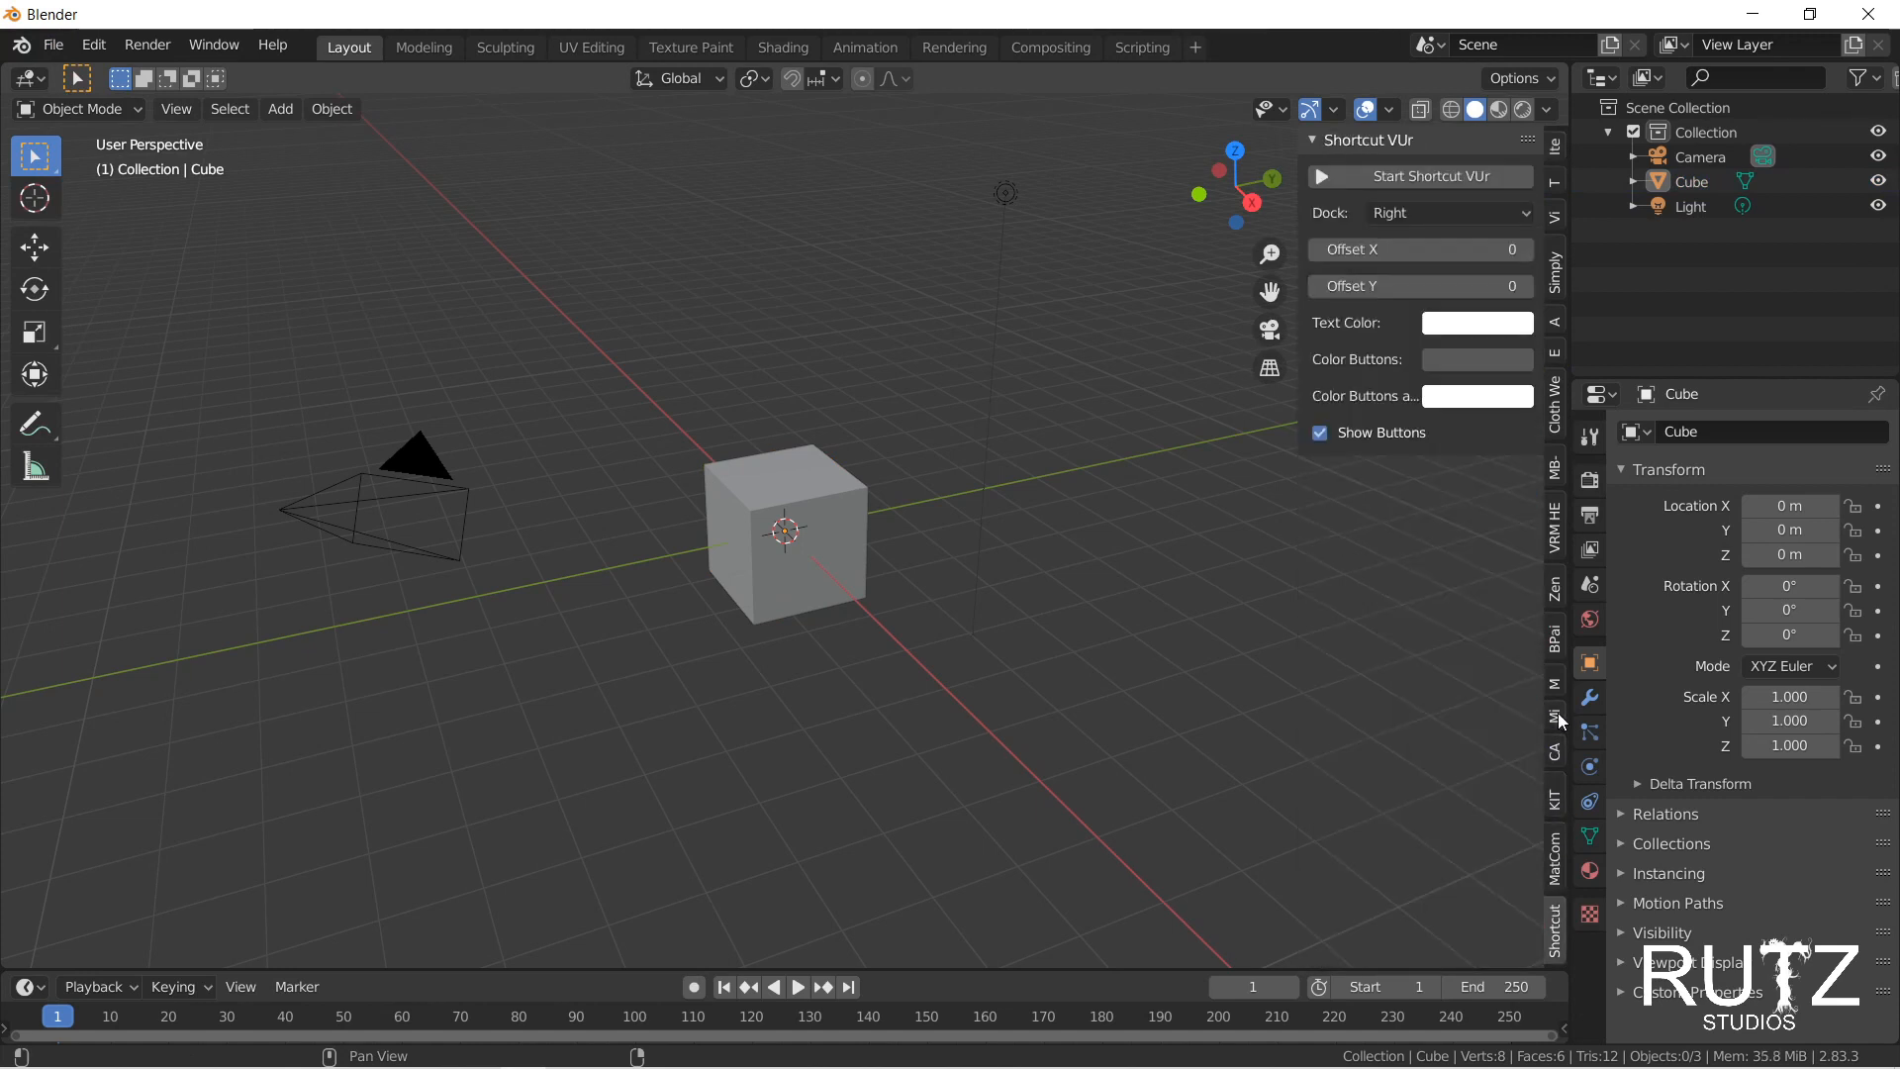
click(1446, 180)
click(1412, 848)
click(1464, 722)
click(1463, 721)
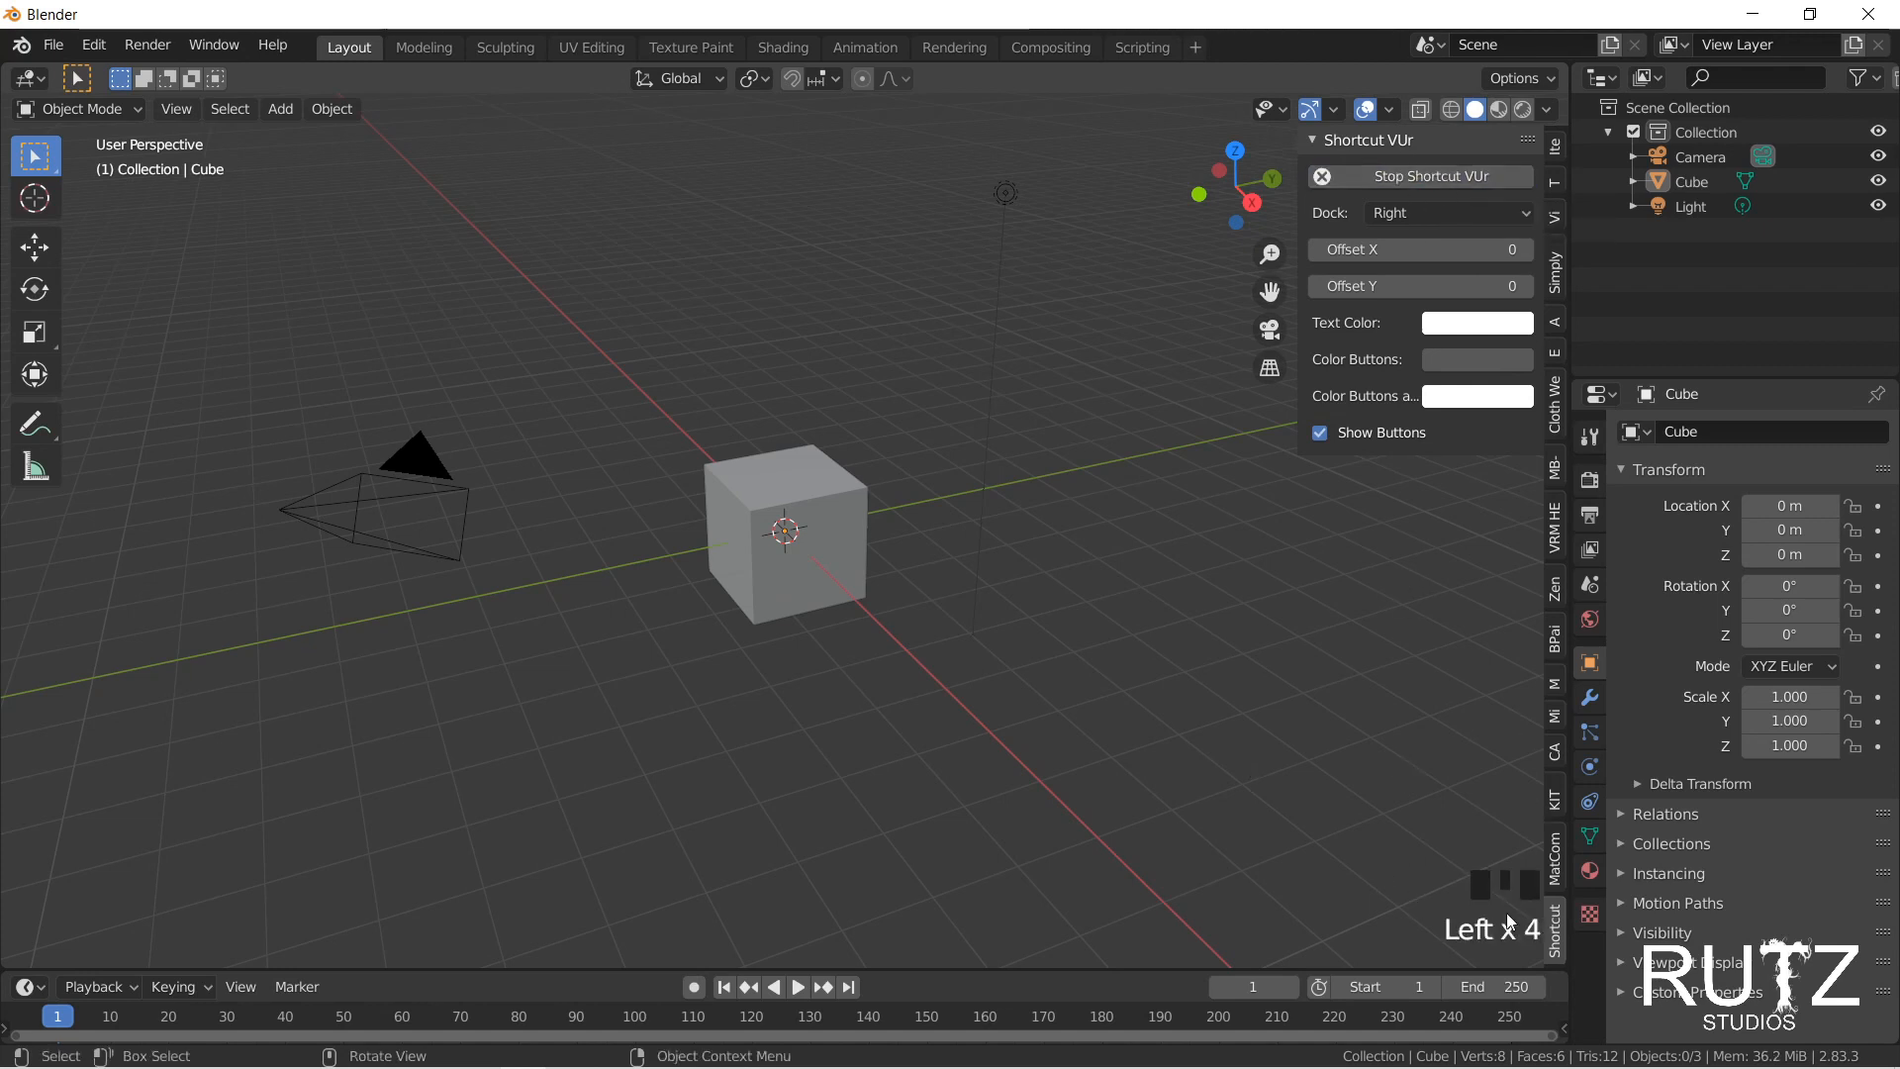
Step: Hide the viewport sidebar, then bring up the save file browser, resize and reposition its window, and dismiss it without saving
key(n)
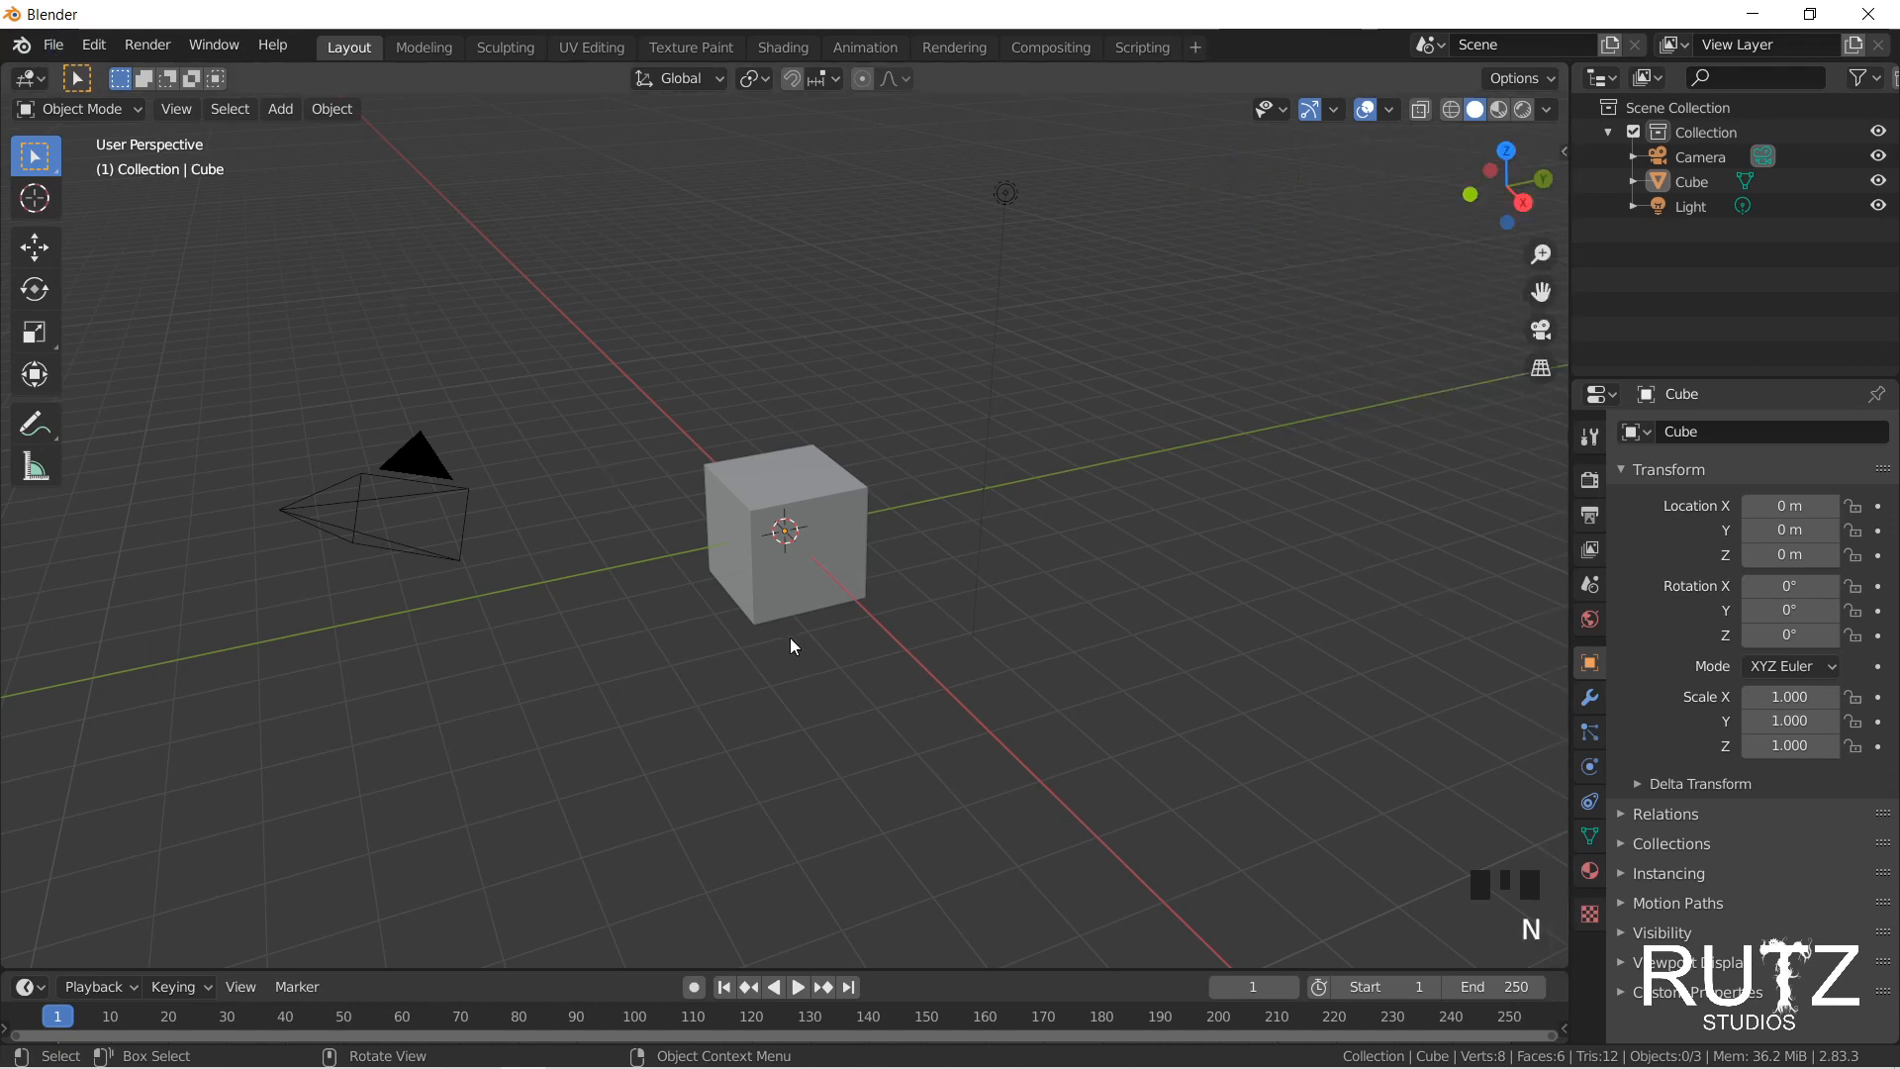
key(ctrl)
key(ctrl+s)
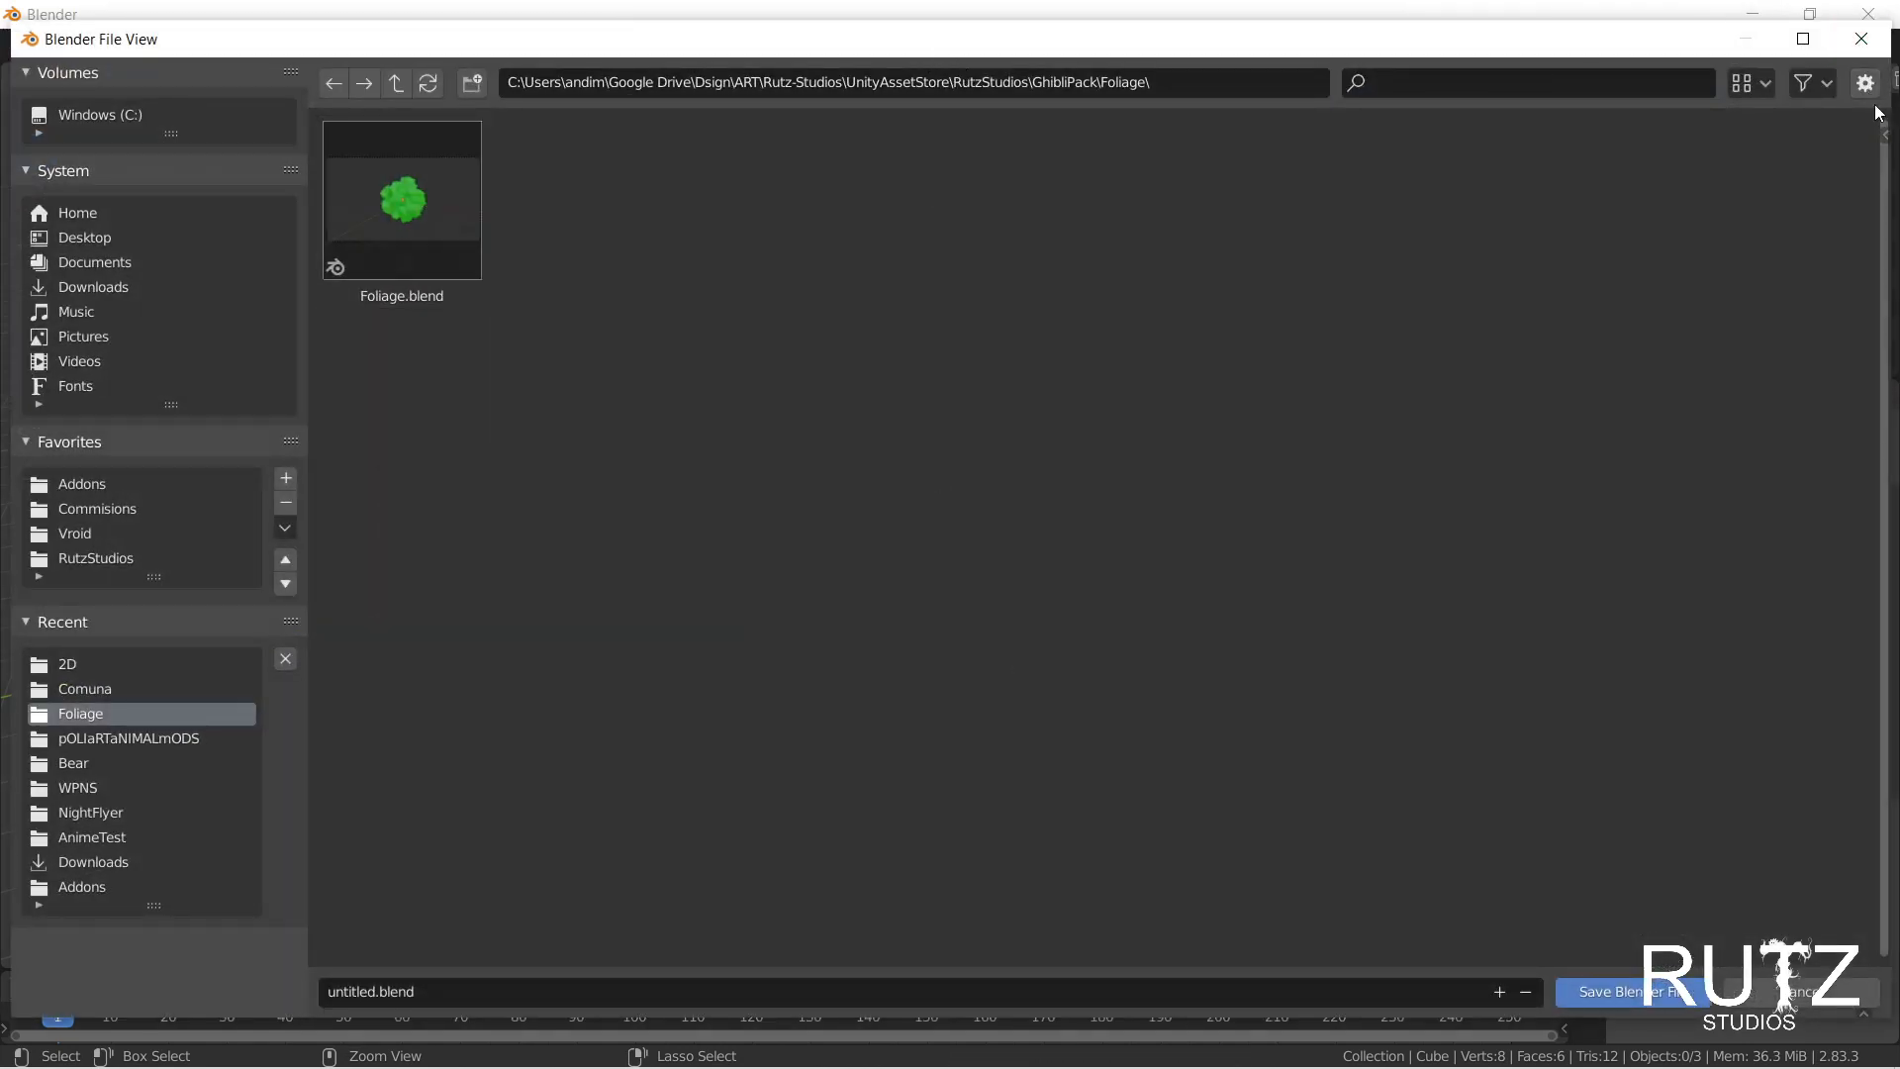
drag(1891, 119, 996, 320)
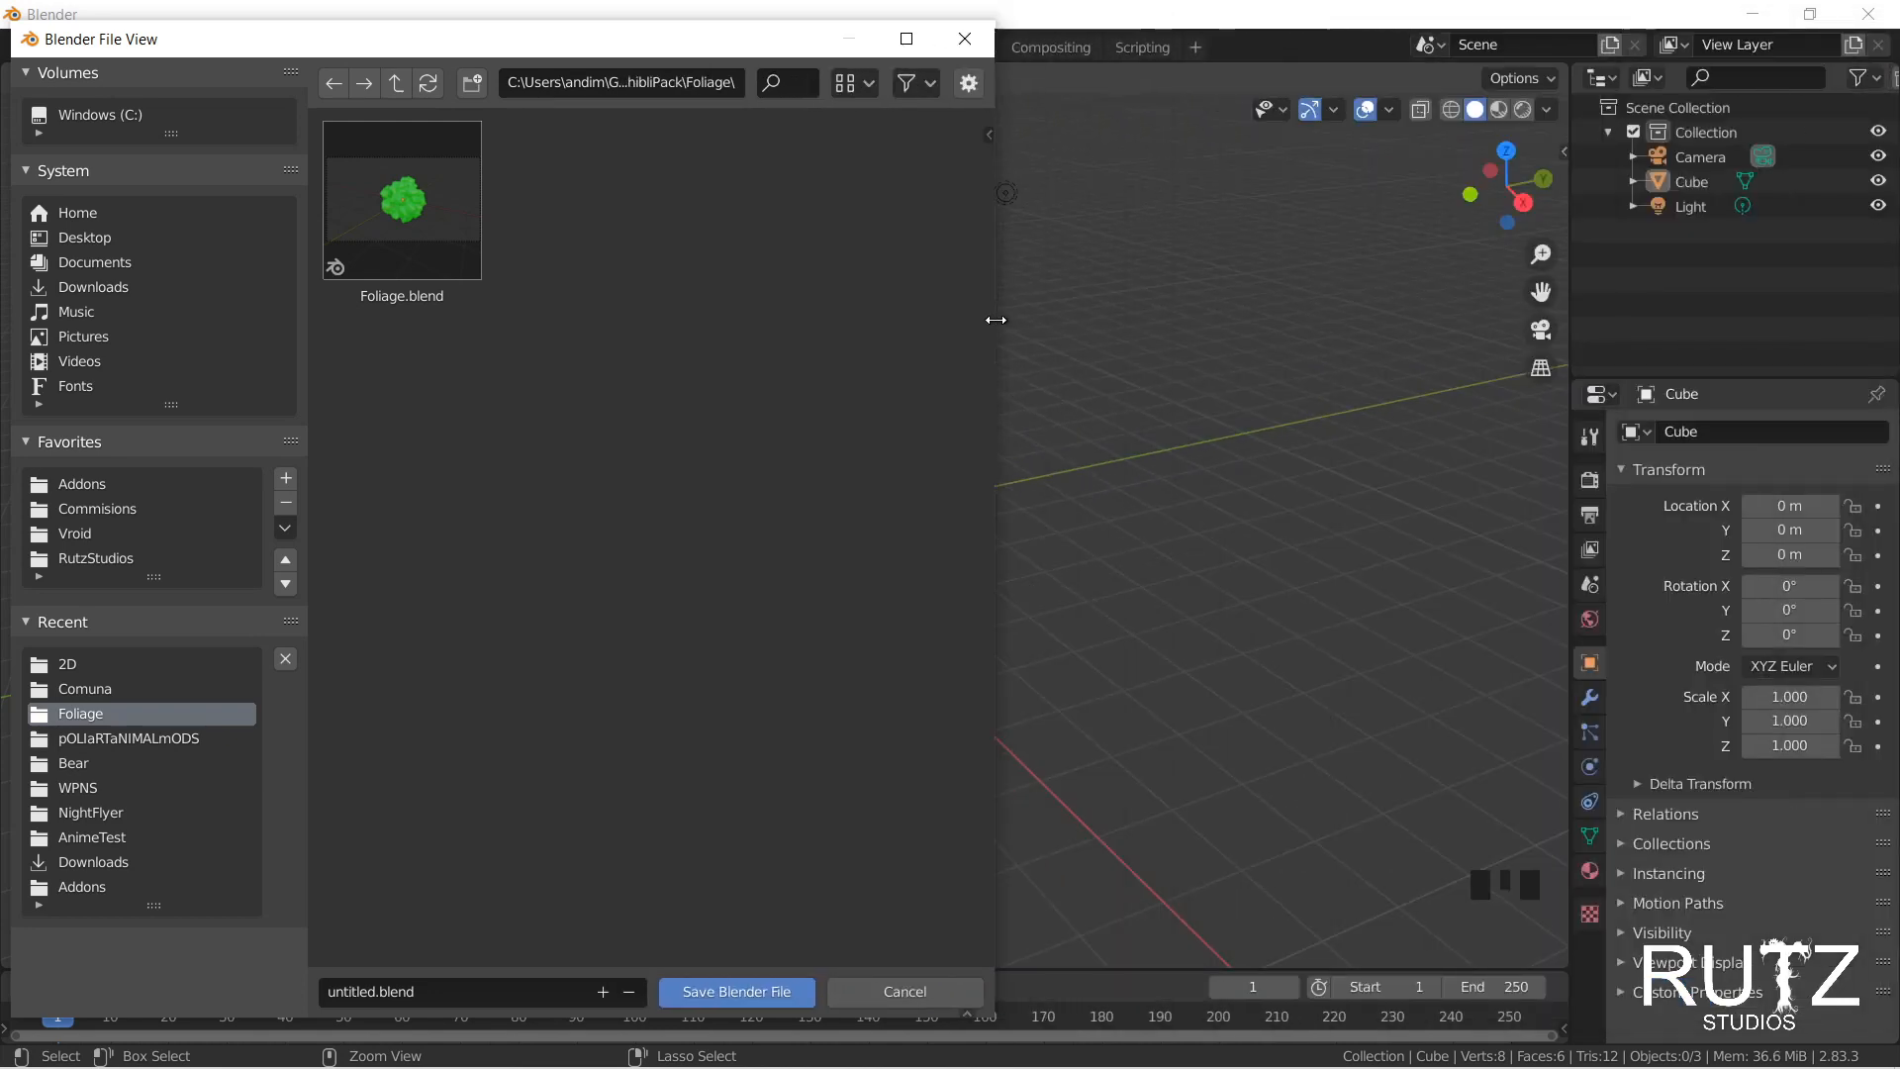
click(1344, 673)
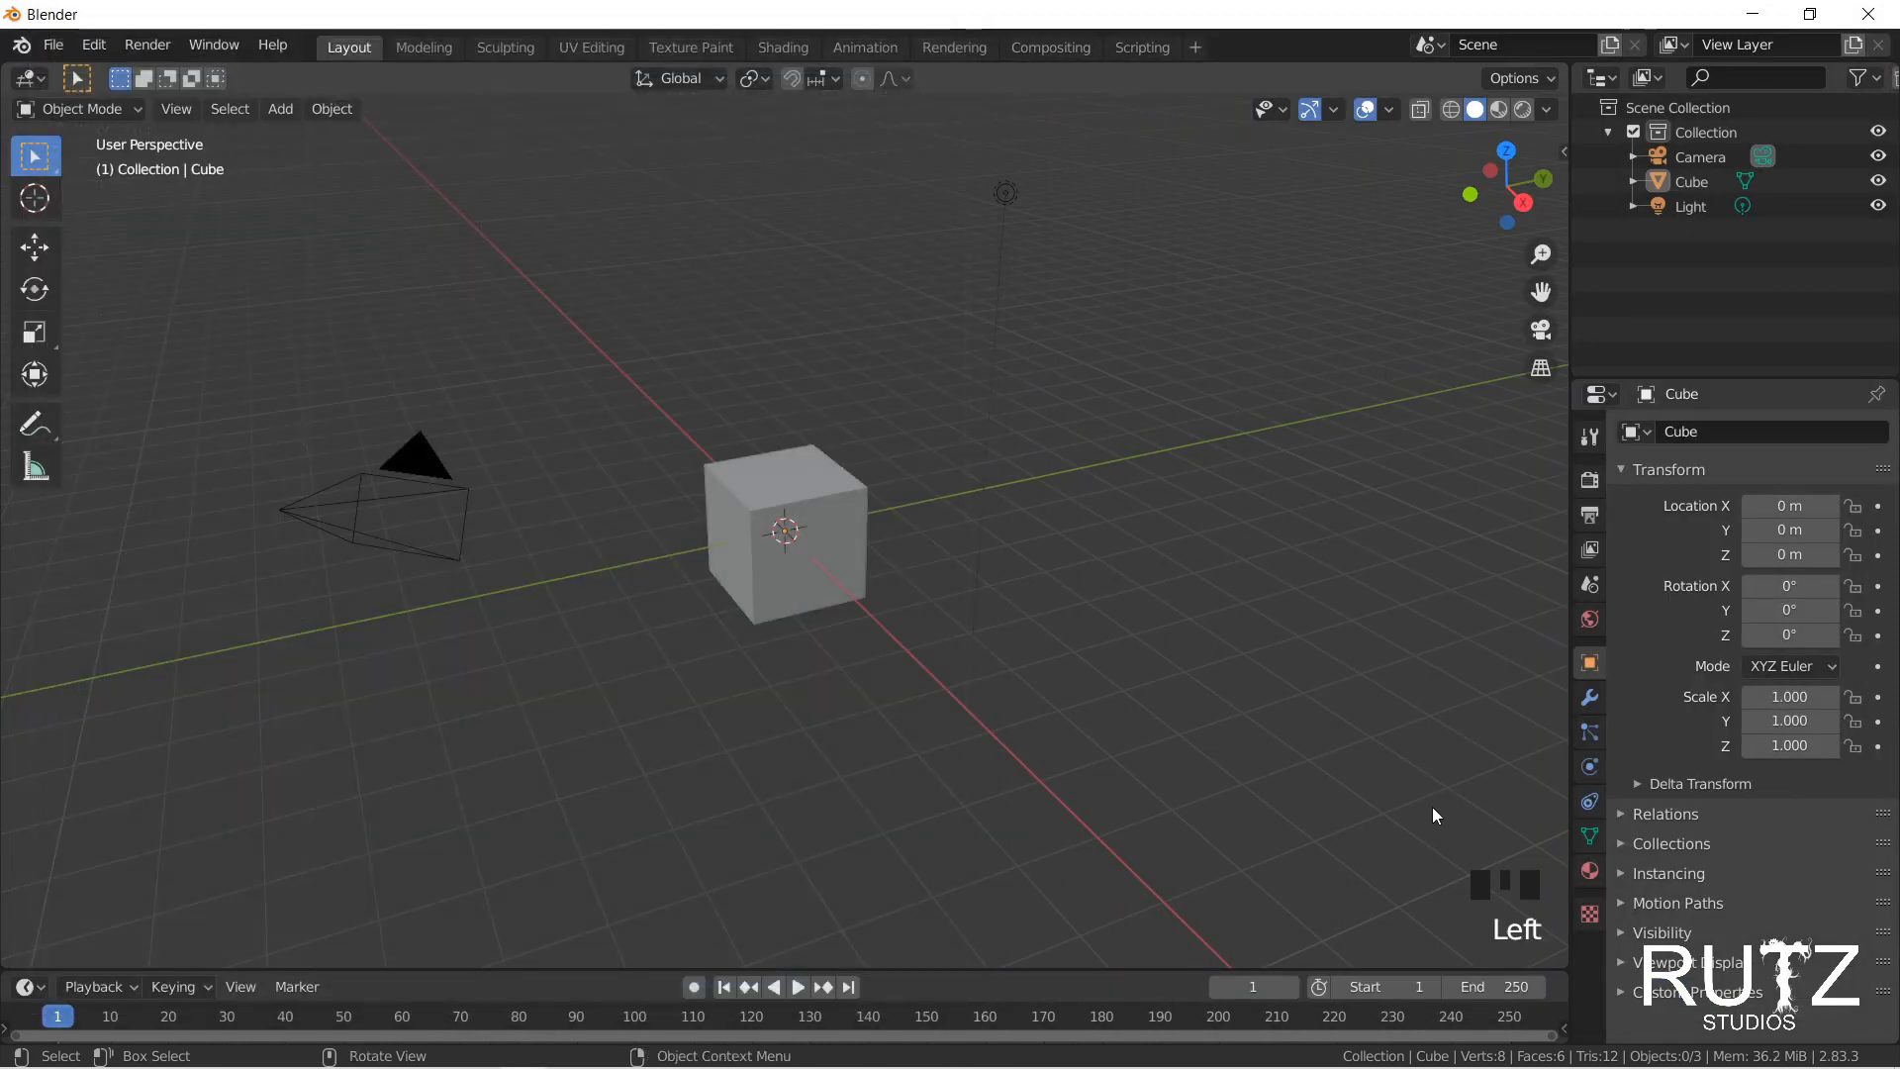
key(ctrl+s)
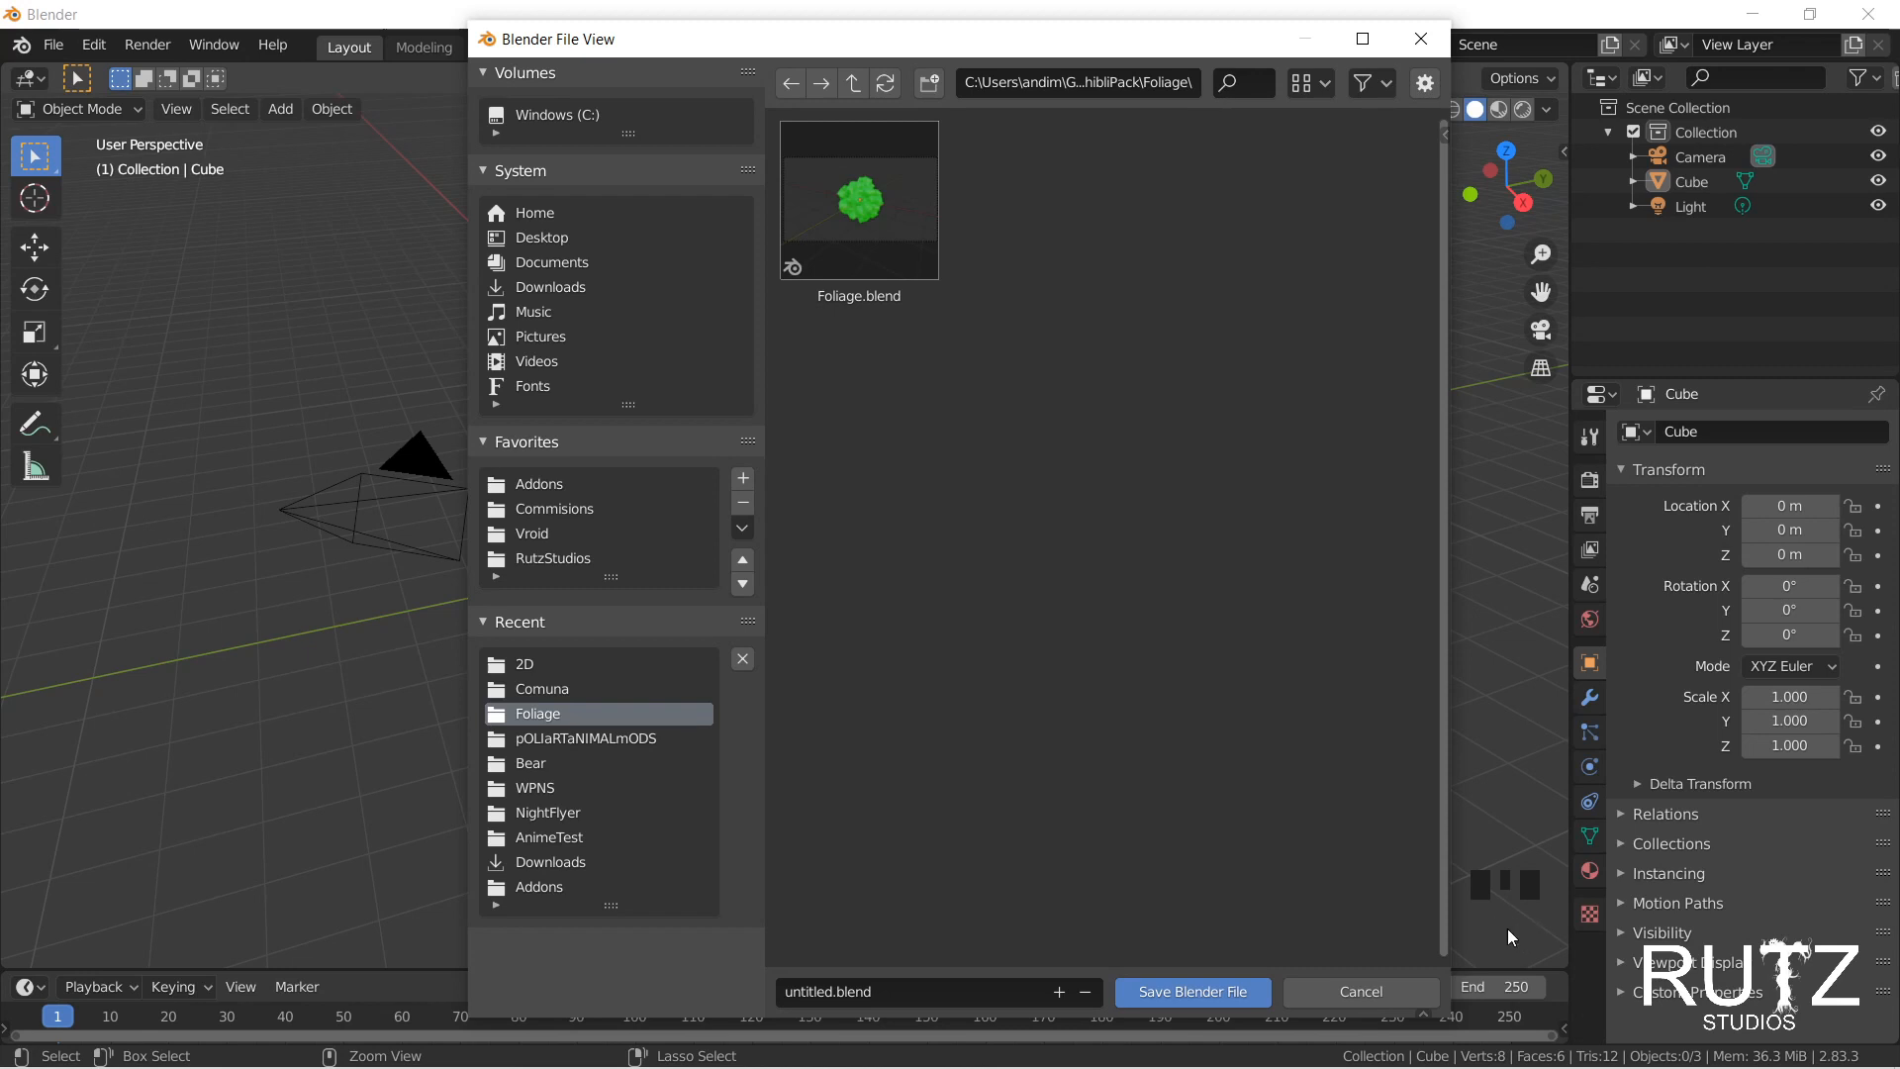
drag(1263, 50, 1009, 68)
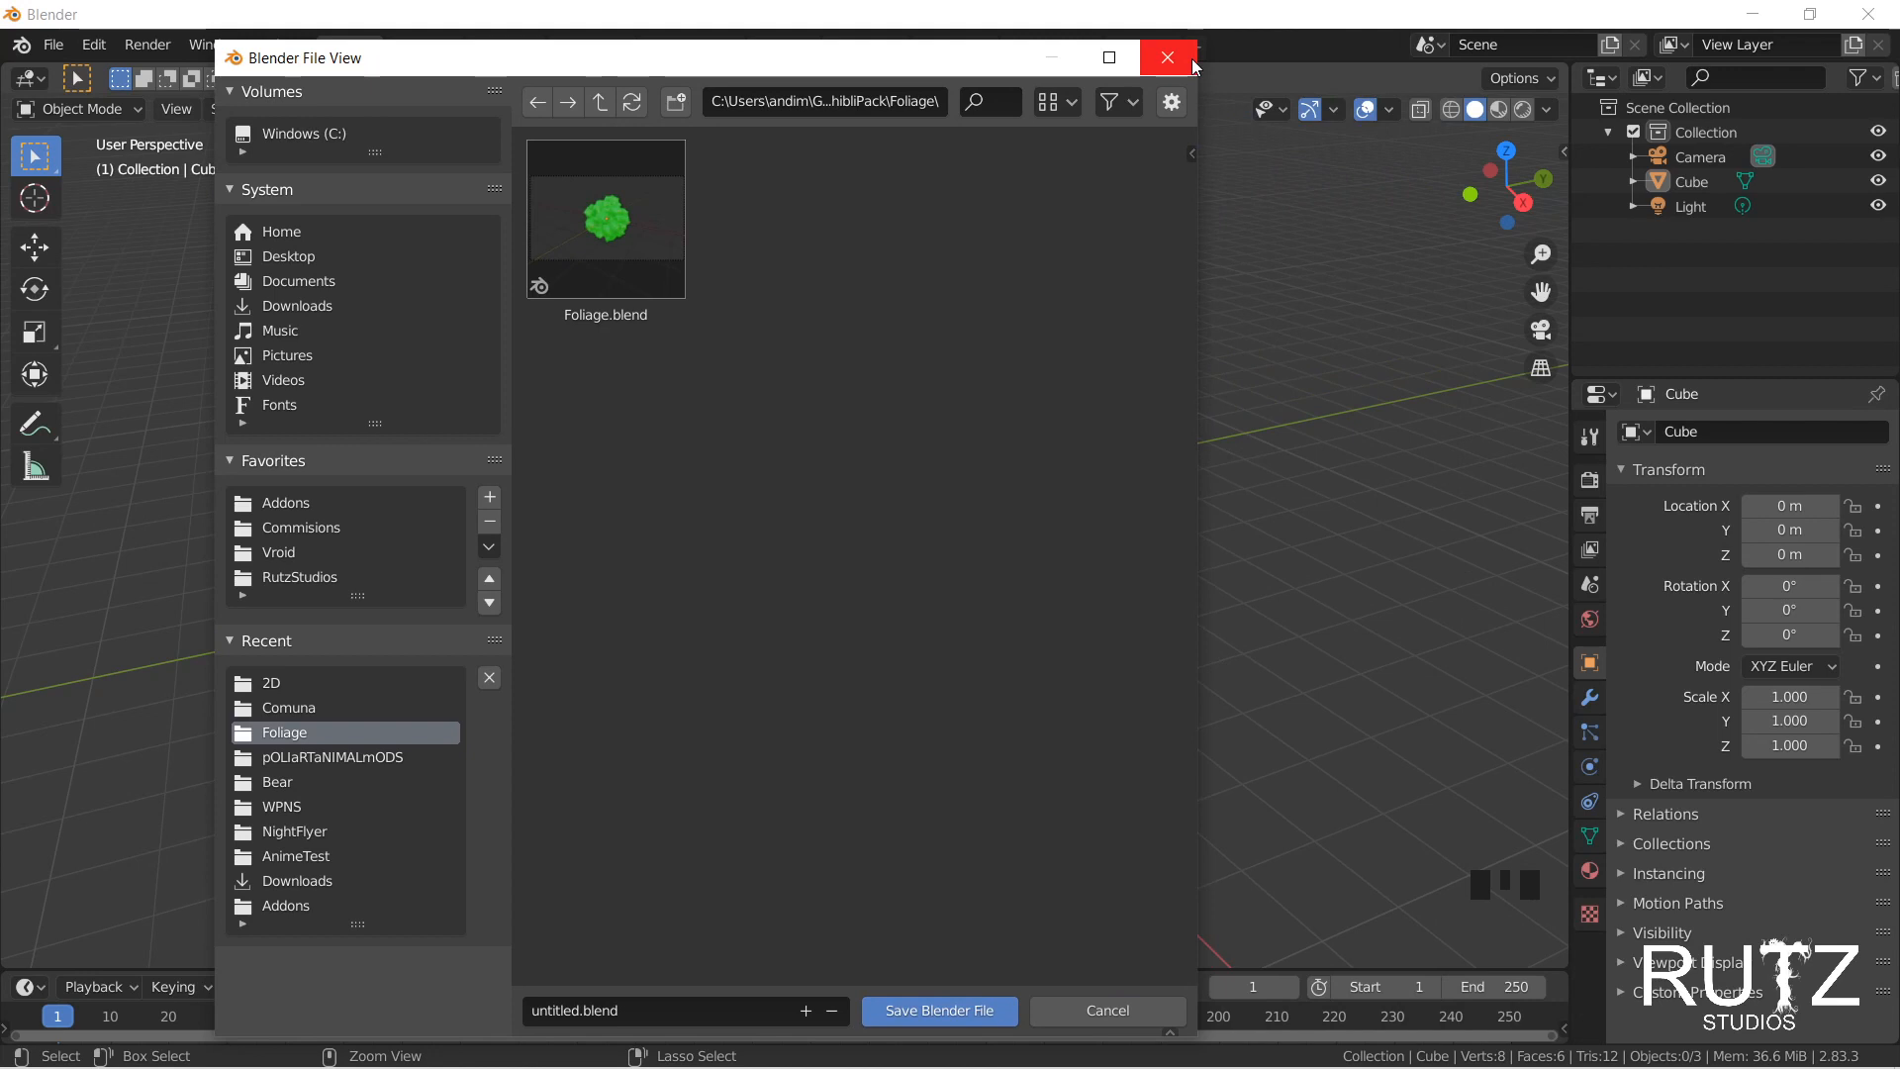
click(1192, 61)
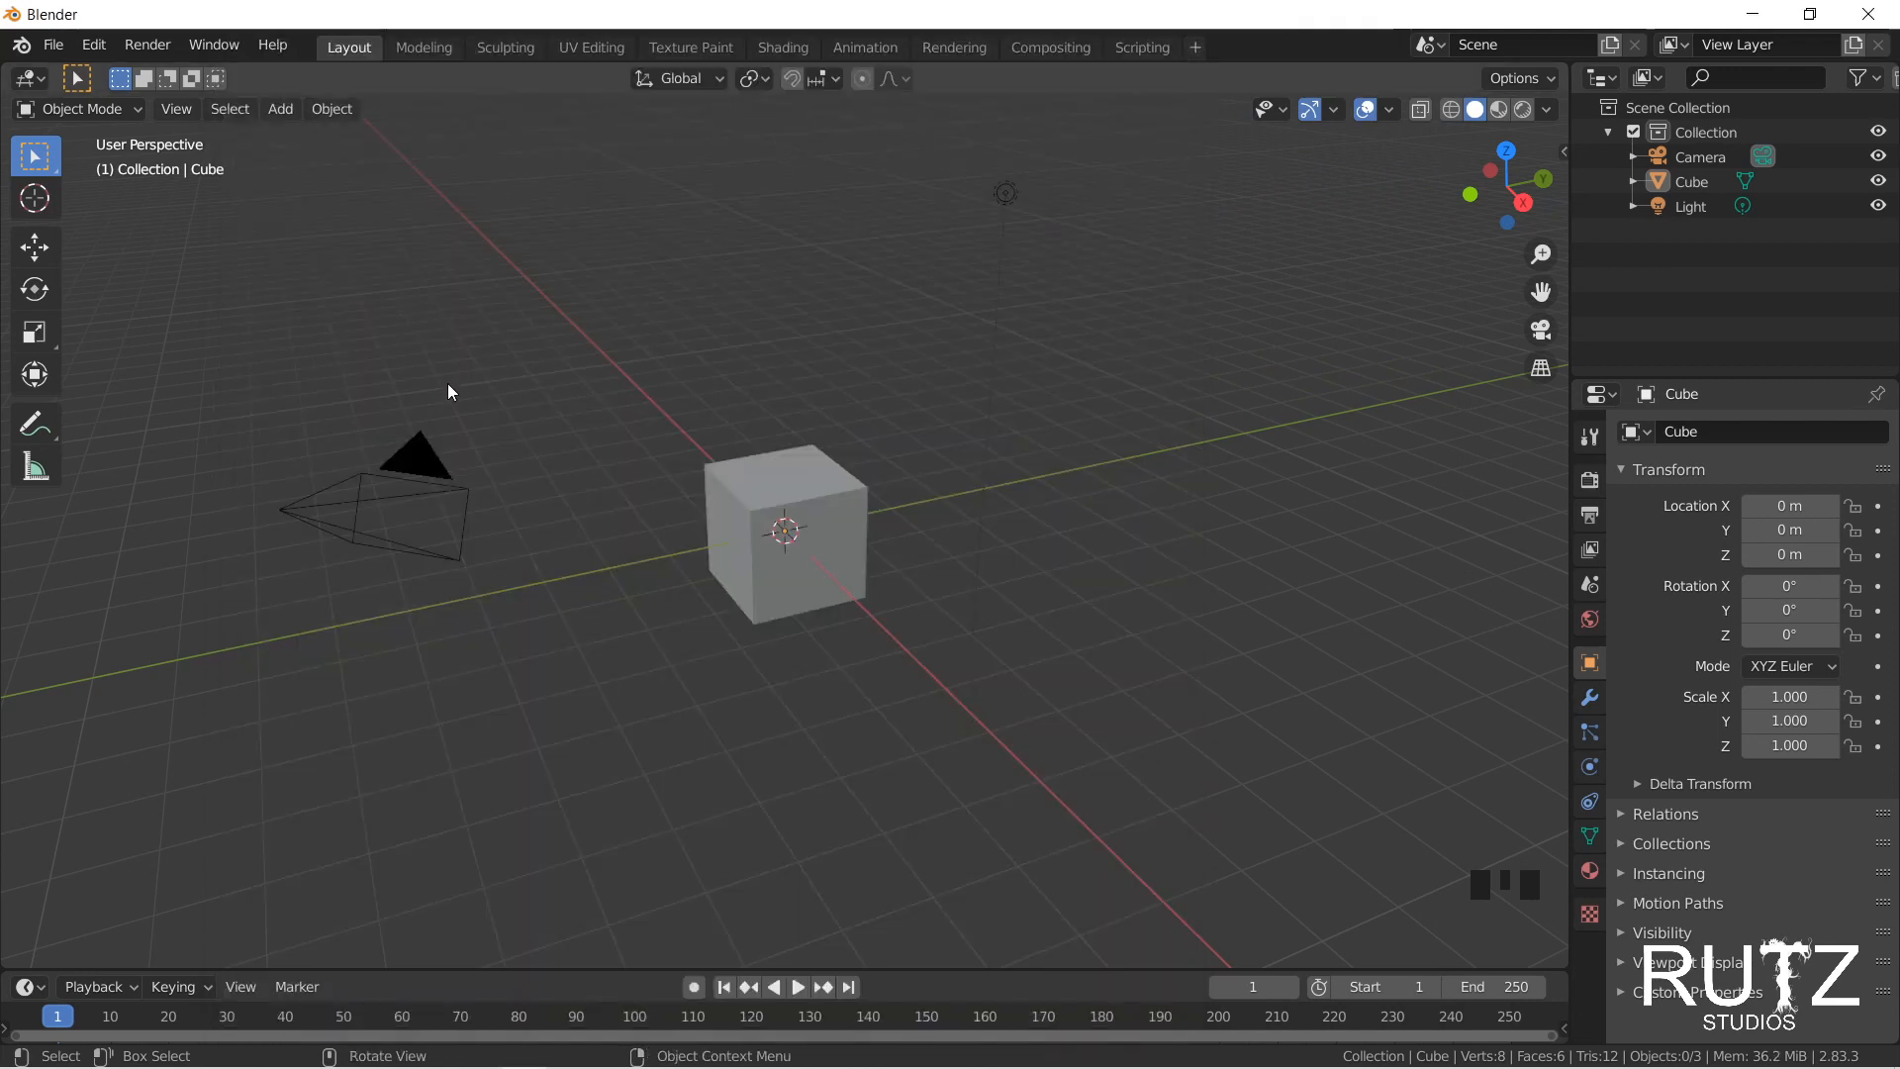
Step: Look over the file commands, choose Save to show the save browser once more, and close it without saving
click(56, 49)
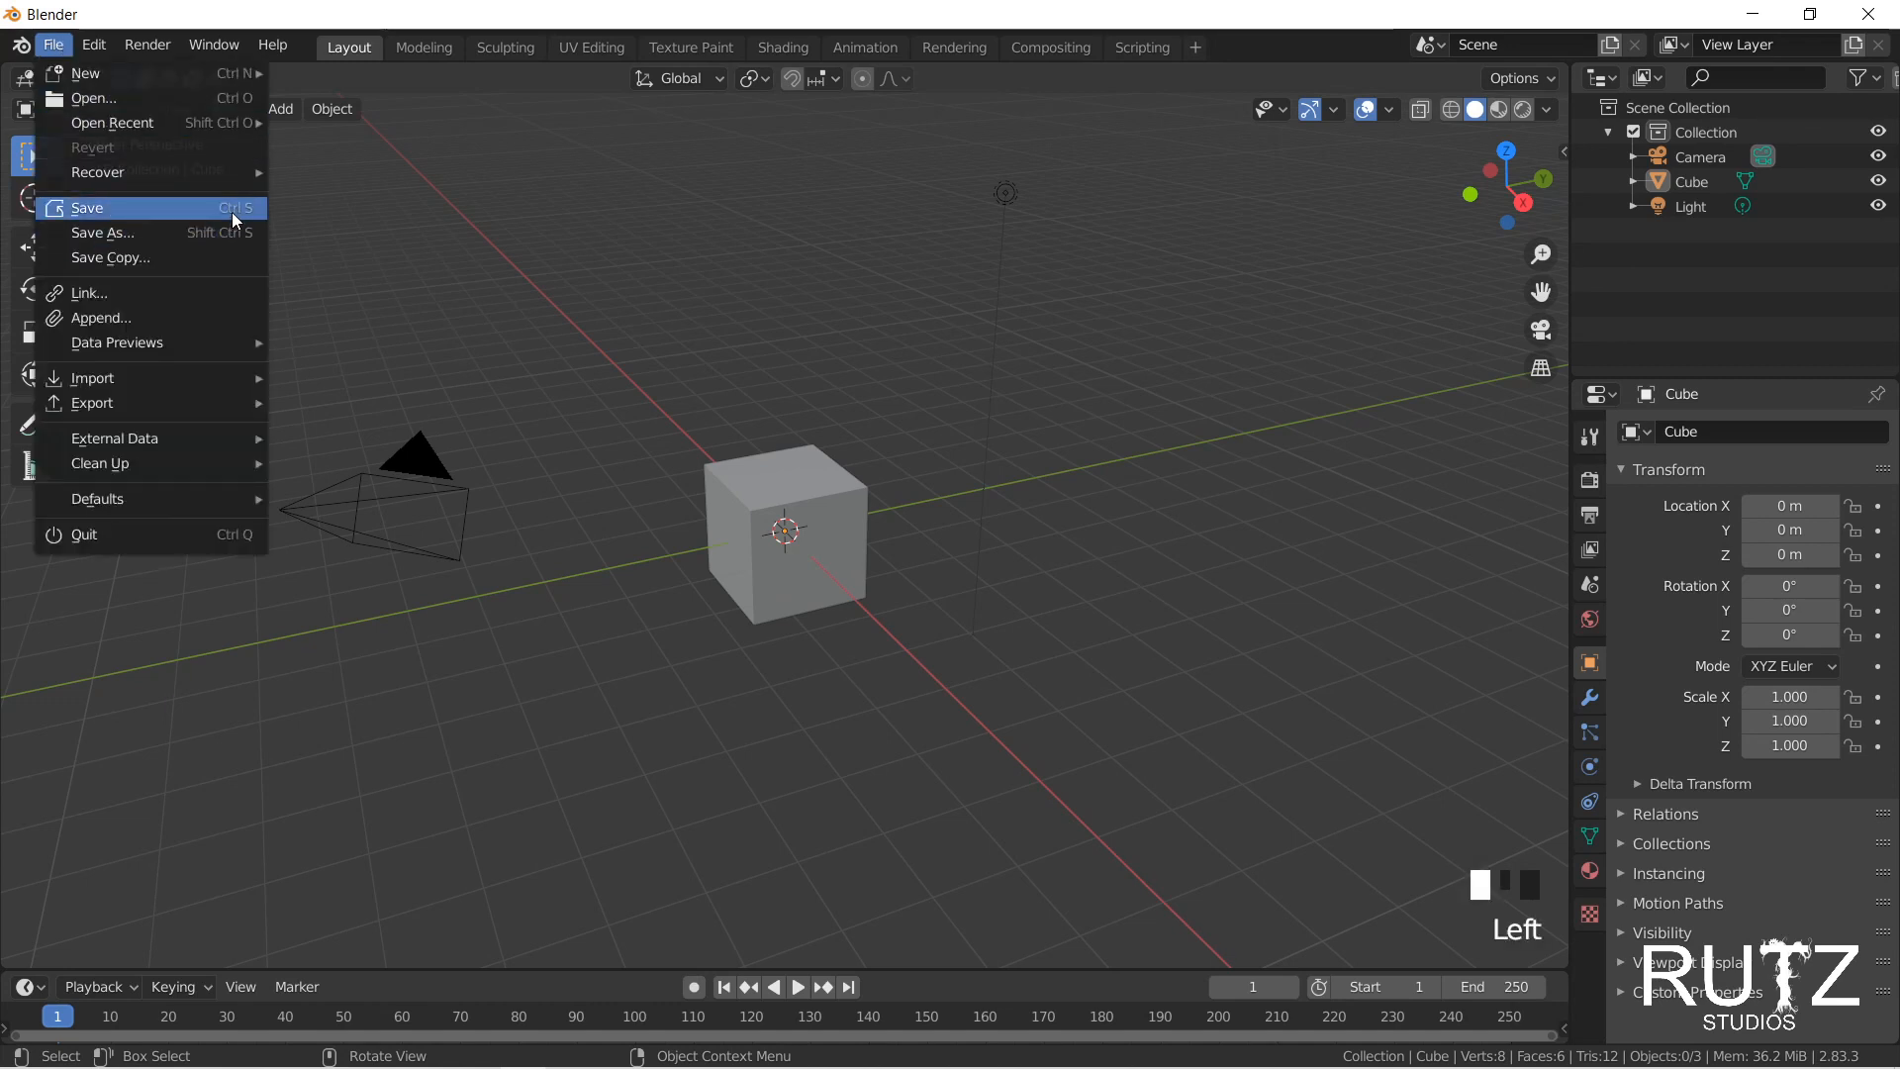
click(56, 49)
click(55, 49)
click(53, 53)
click(53, 49)
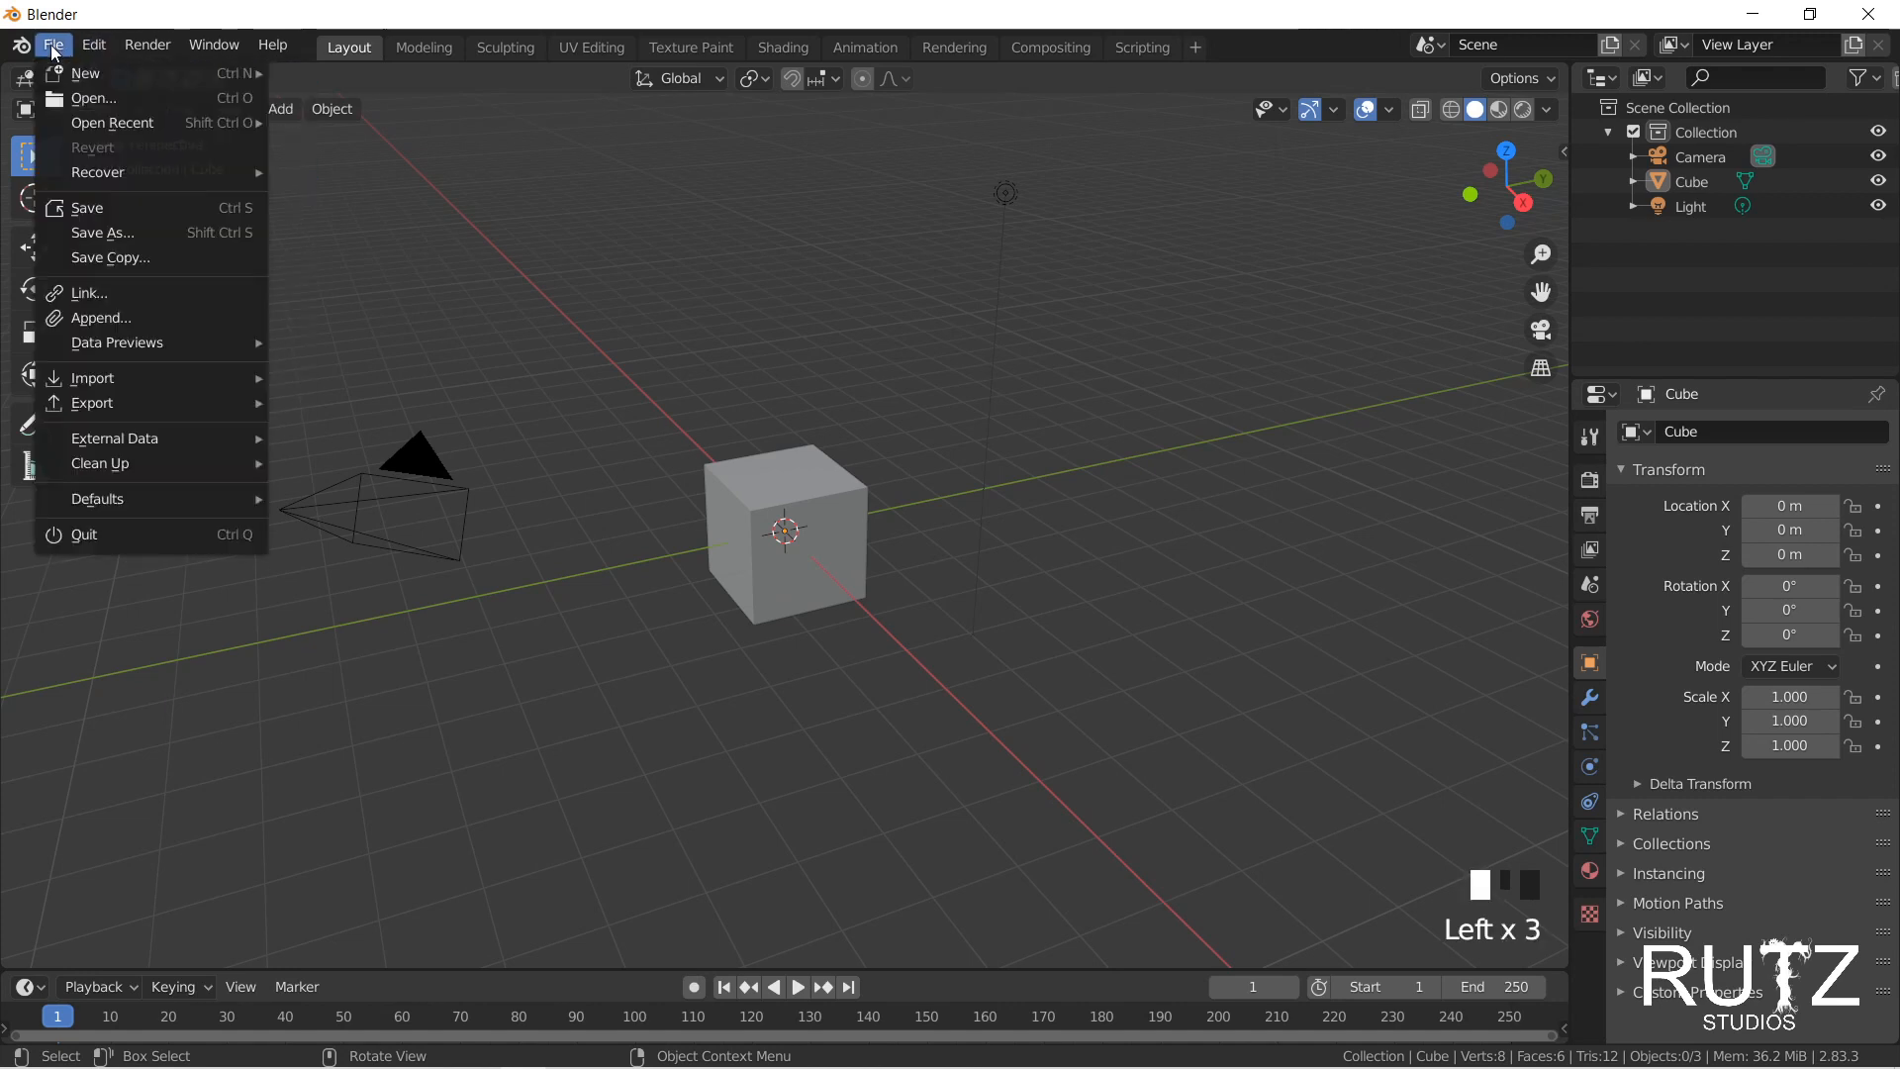
click(62, 204)
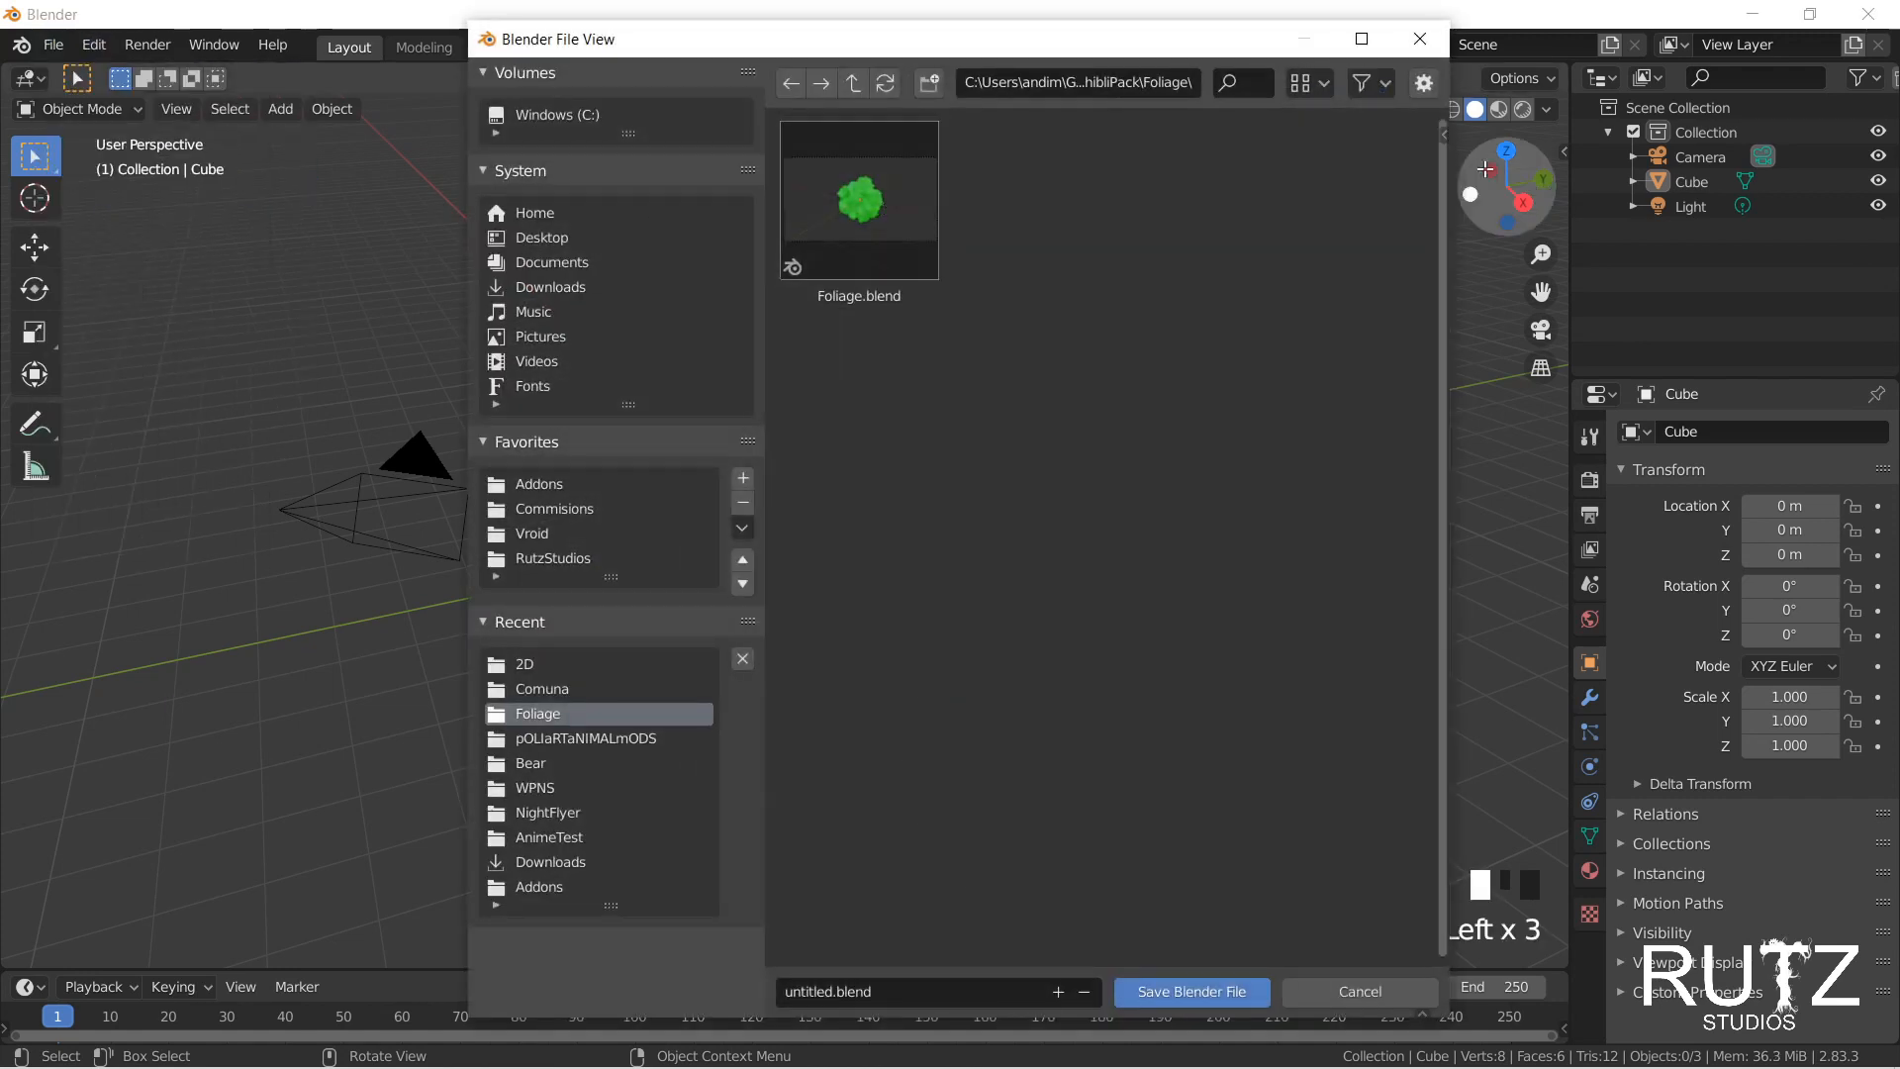
click(1420, 38)
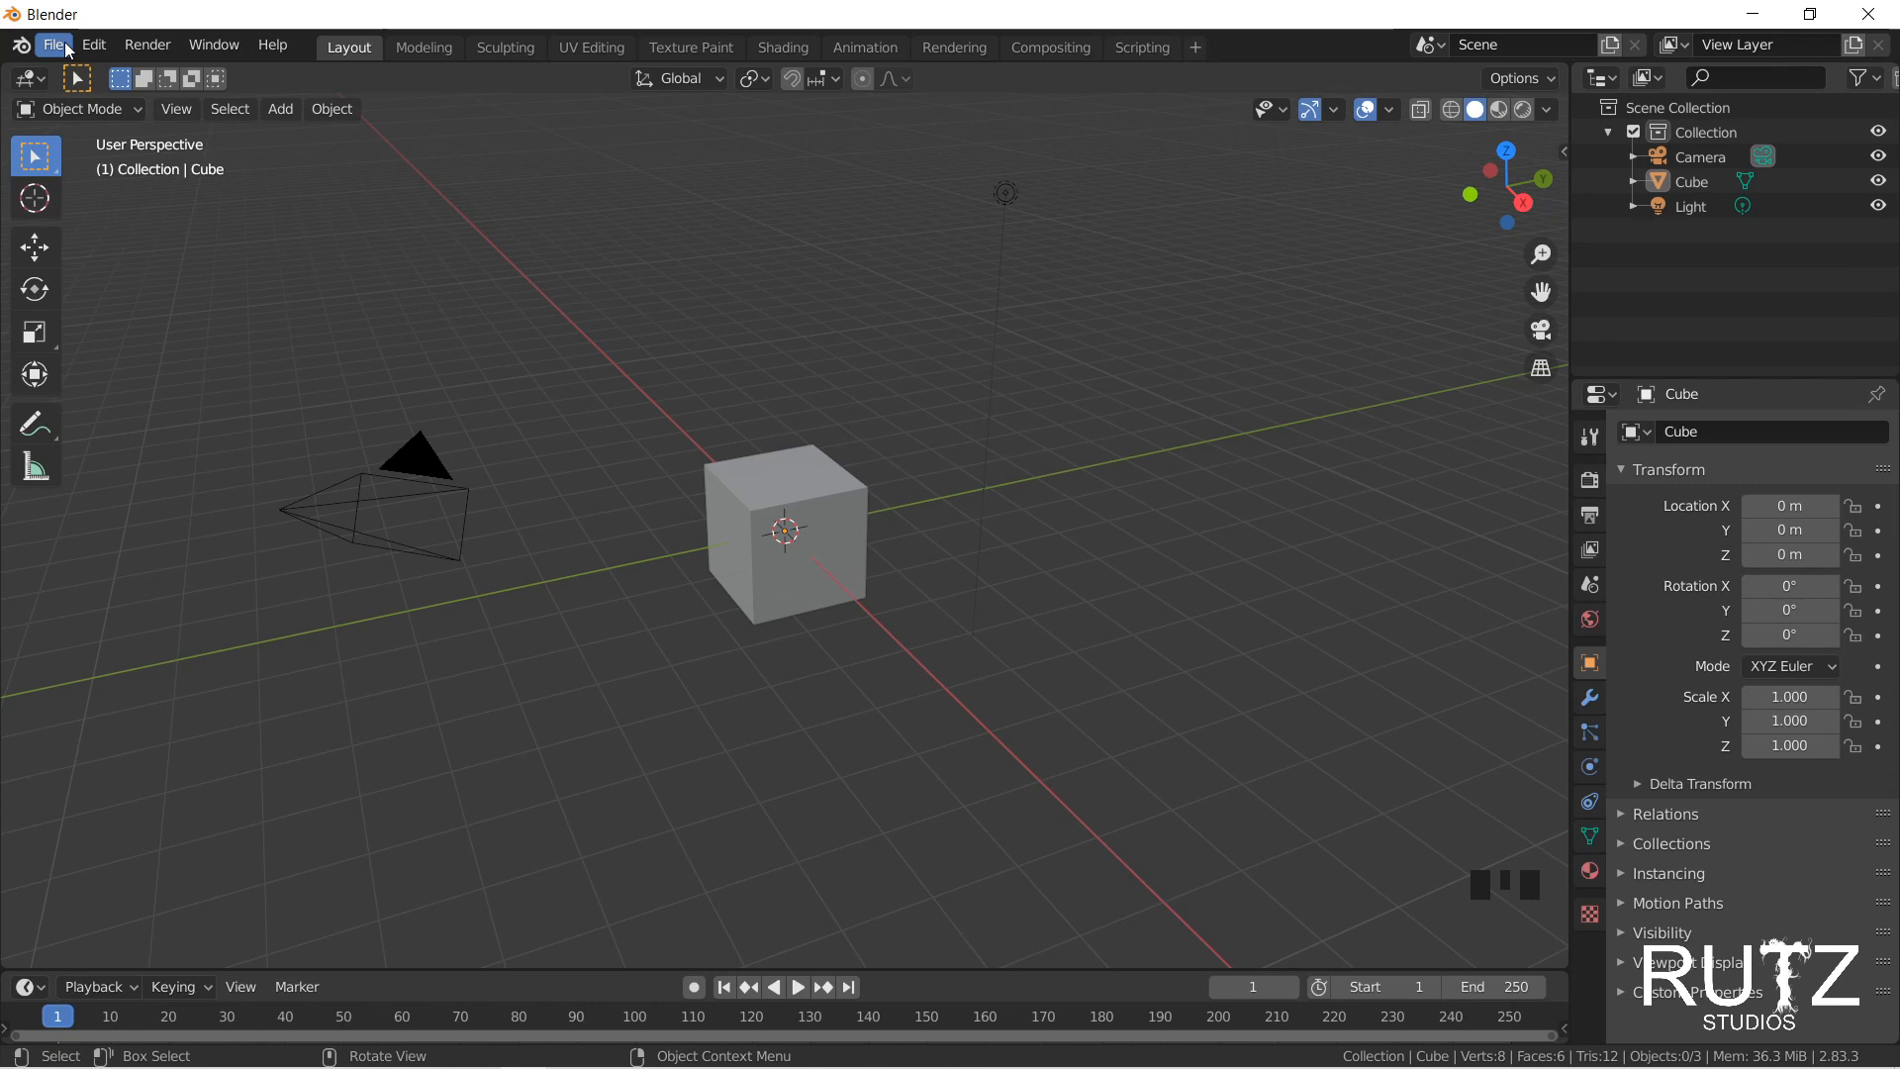
Step: Examine the available import formats, bring up the FBX import browser, and close it without importing anything
click(65, 48)
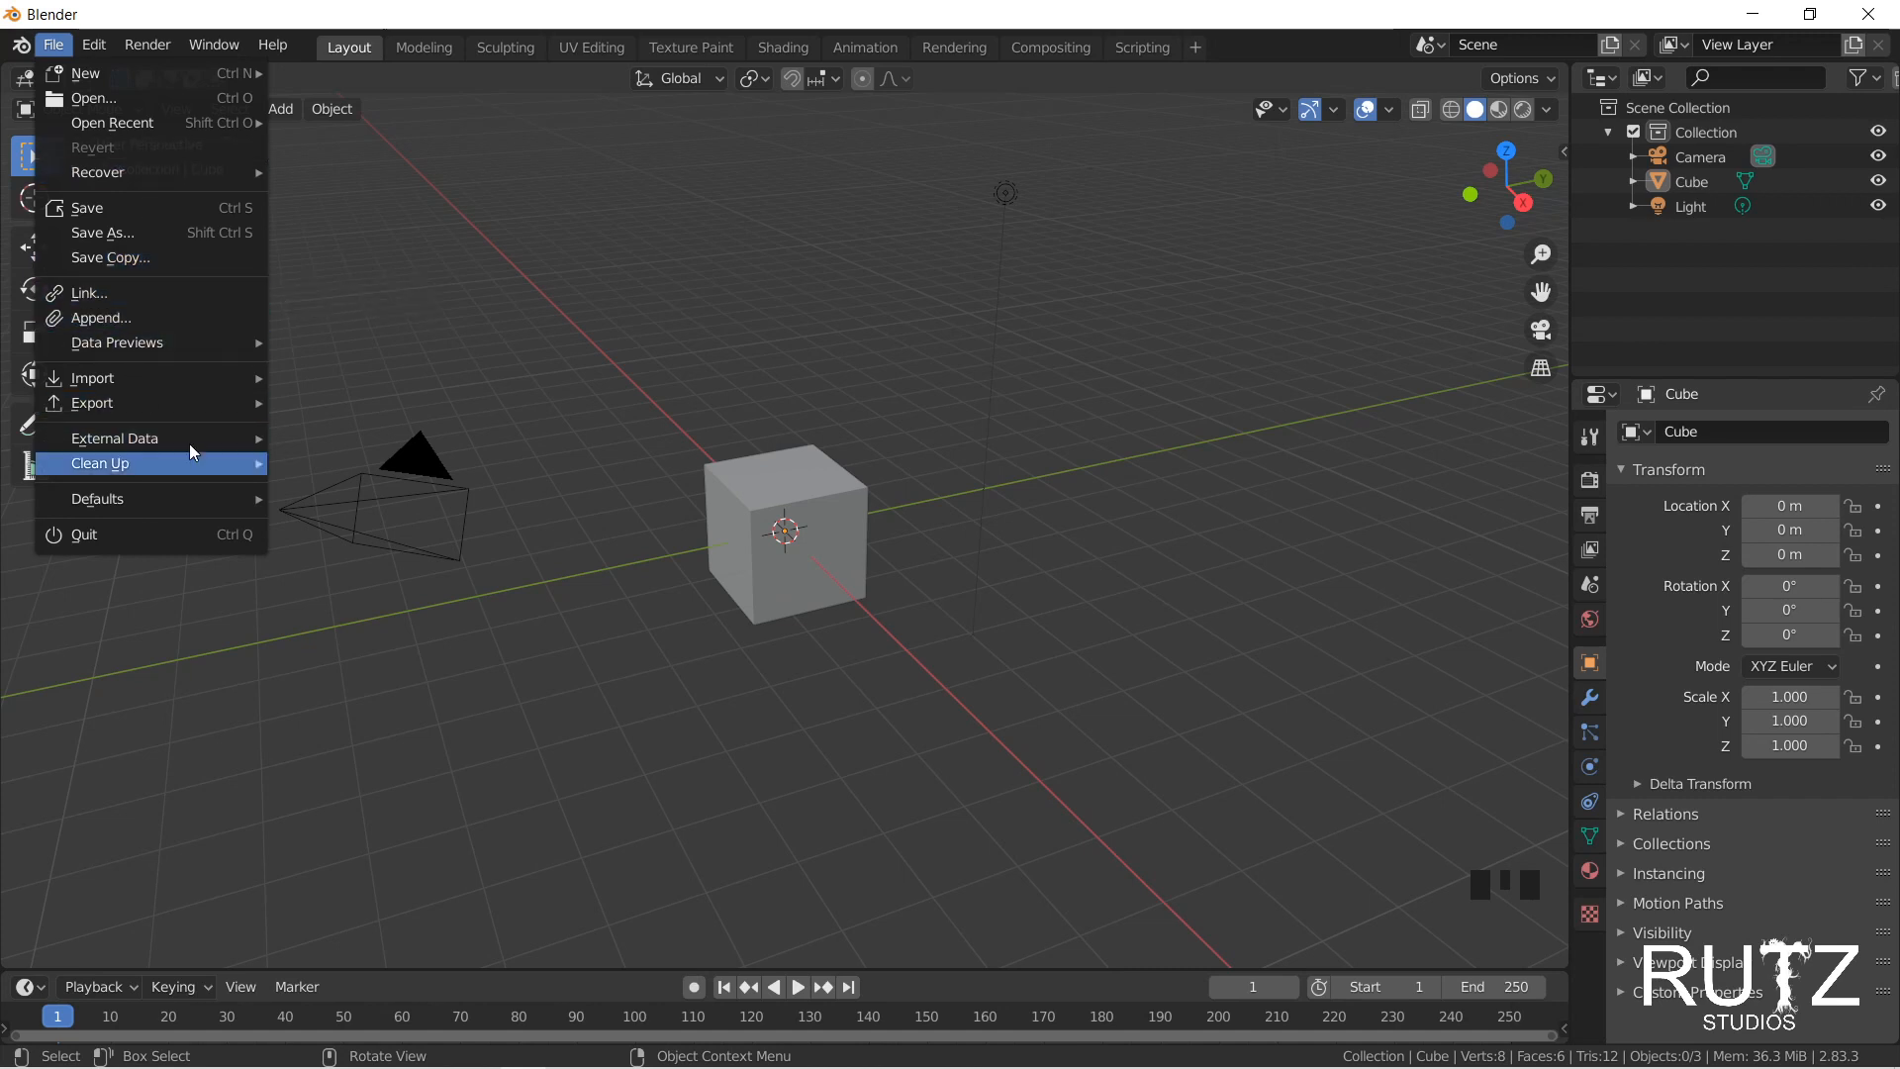
mouse_move(137, 346)
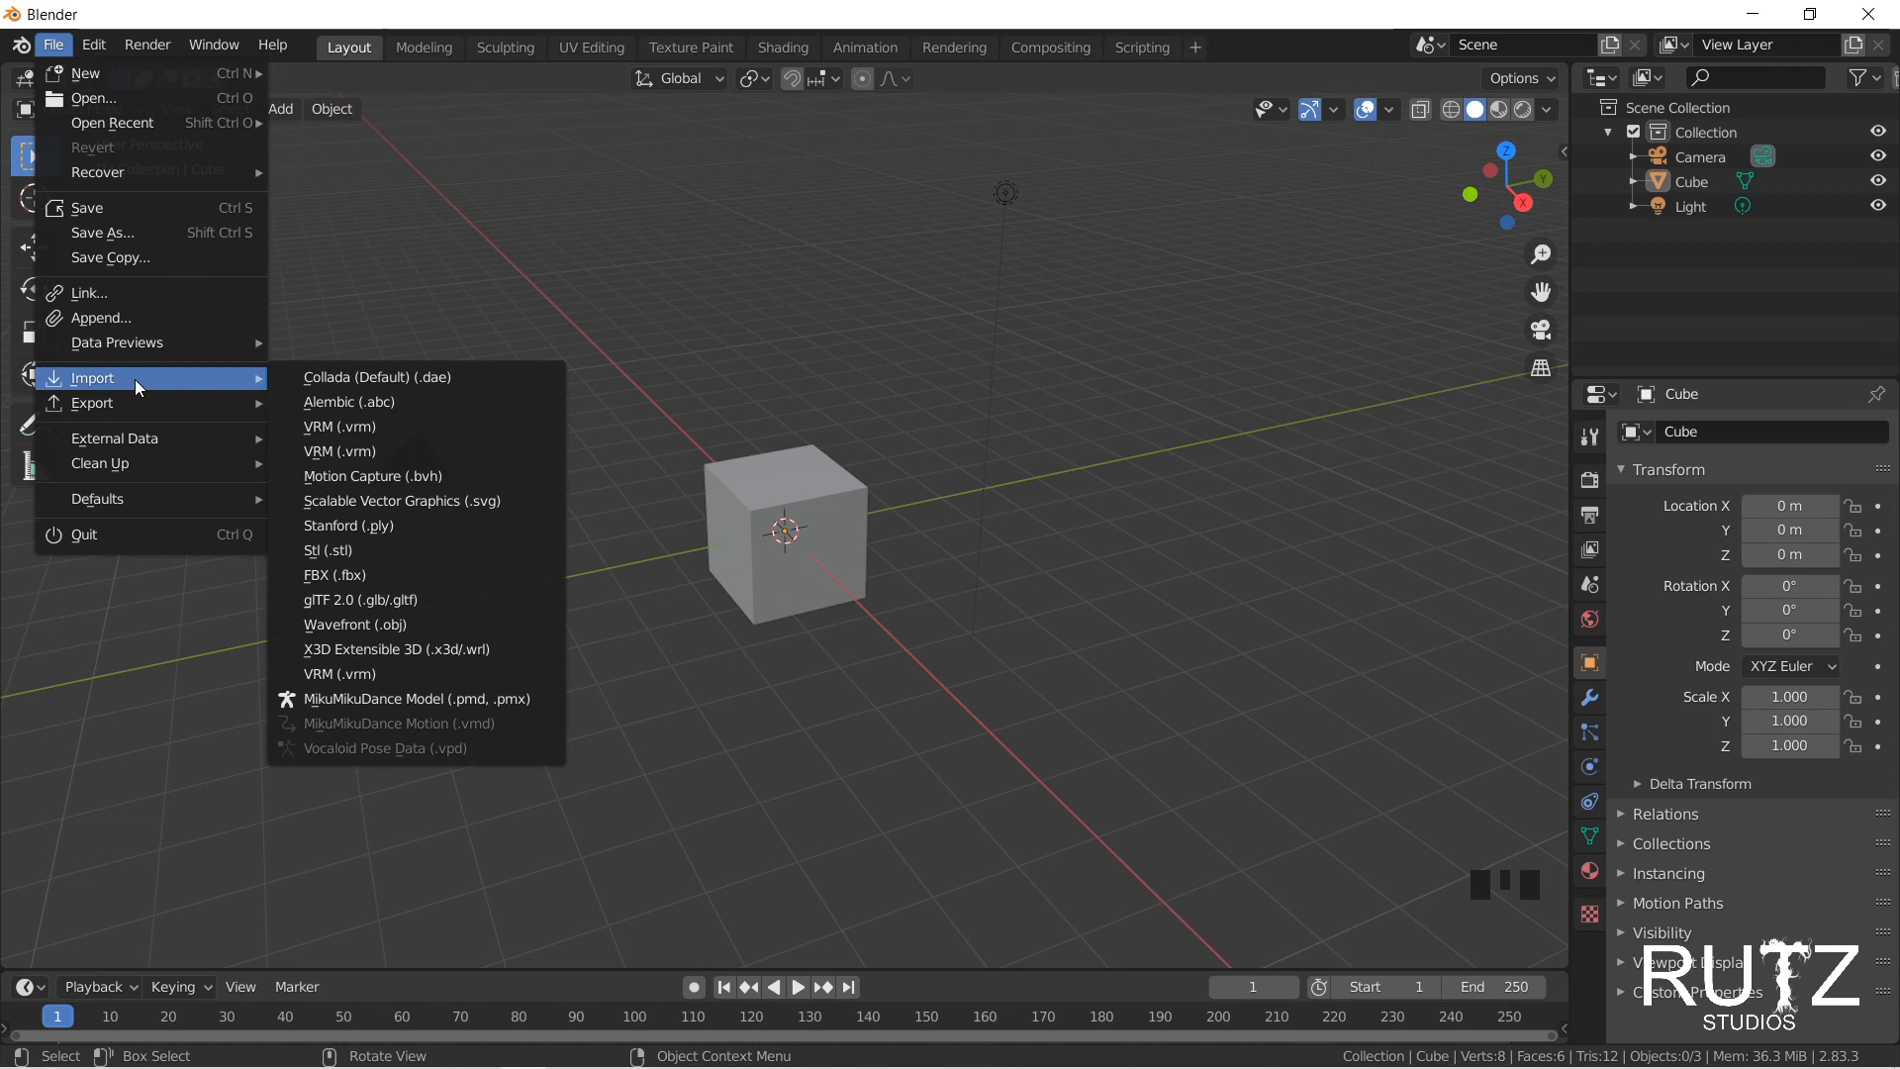
mouse_move(89, 382)
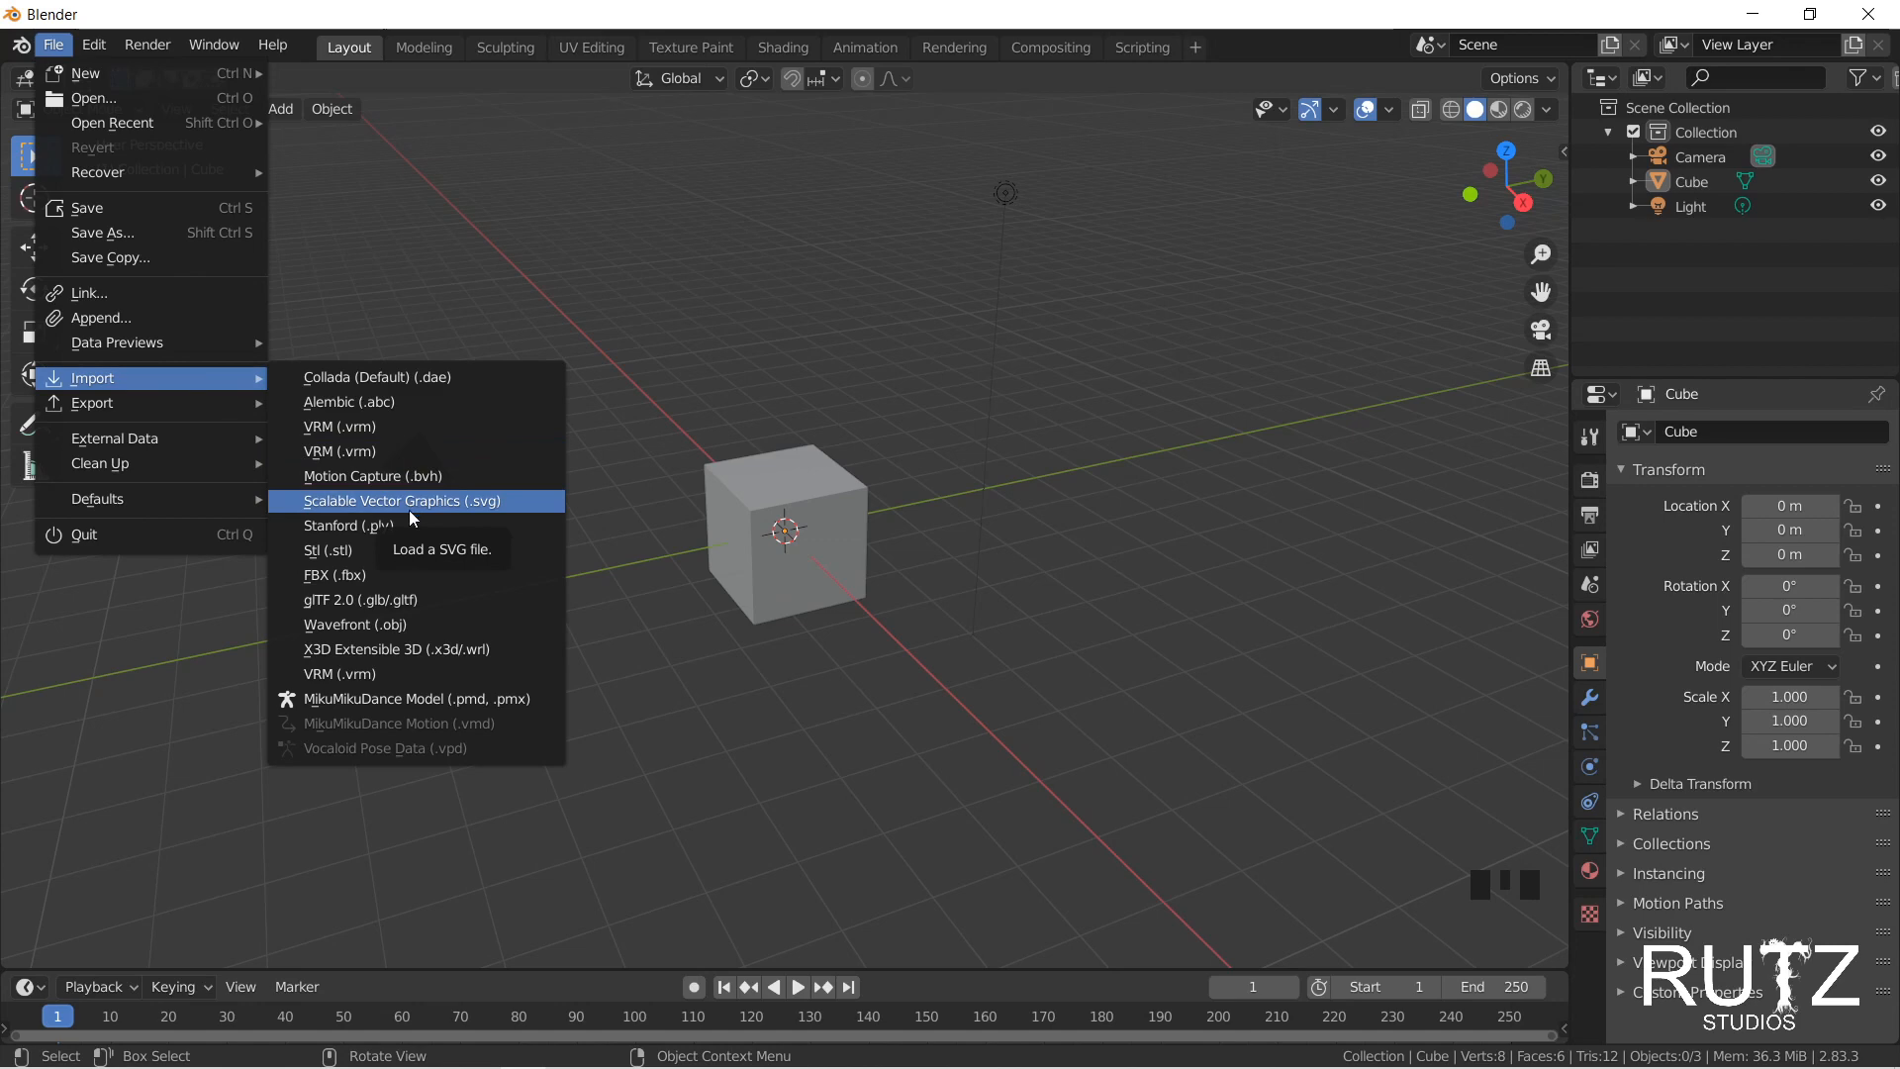
click(378, 578)
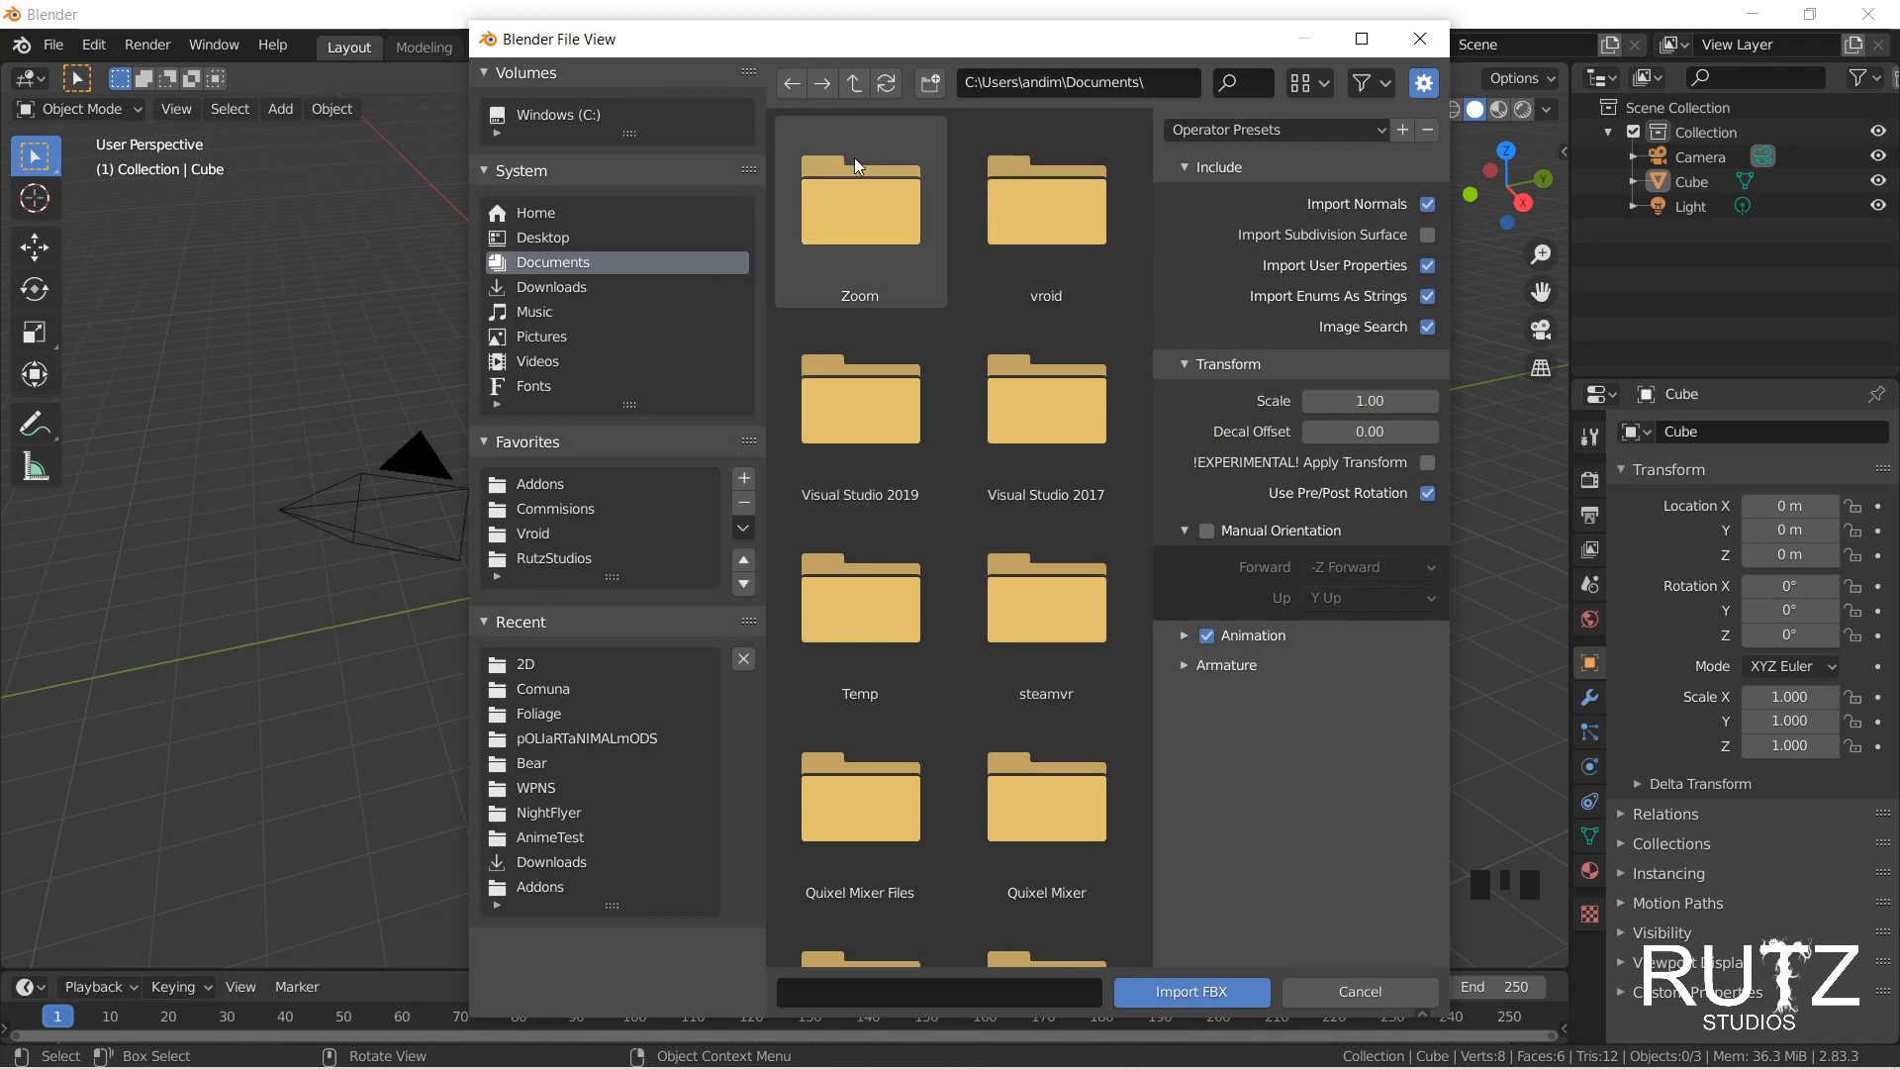
click(1429, 48)
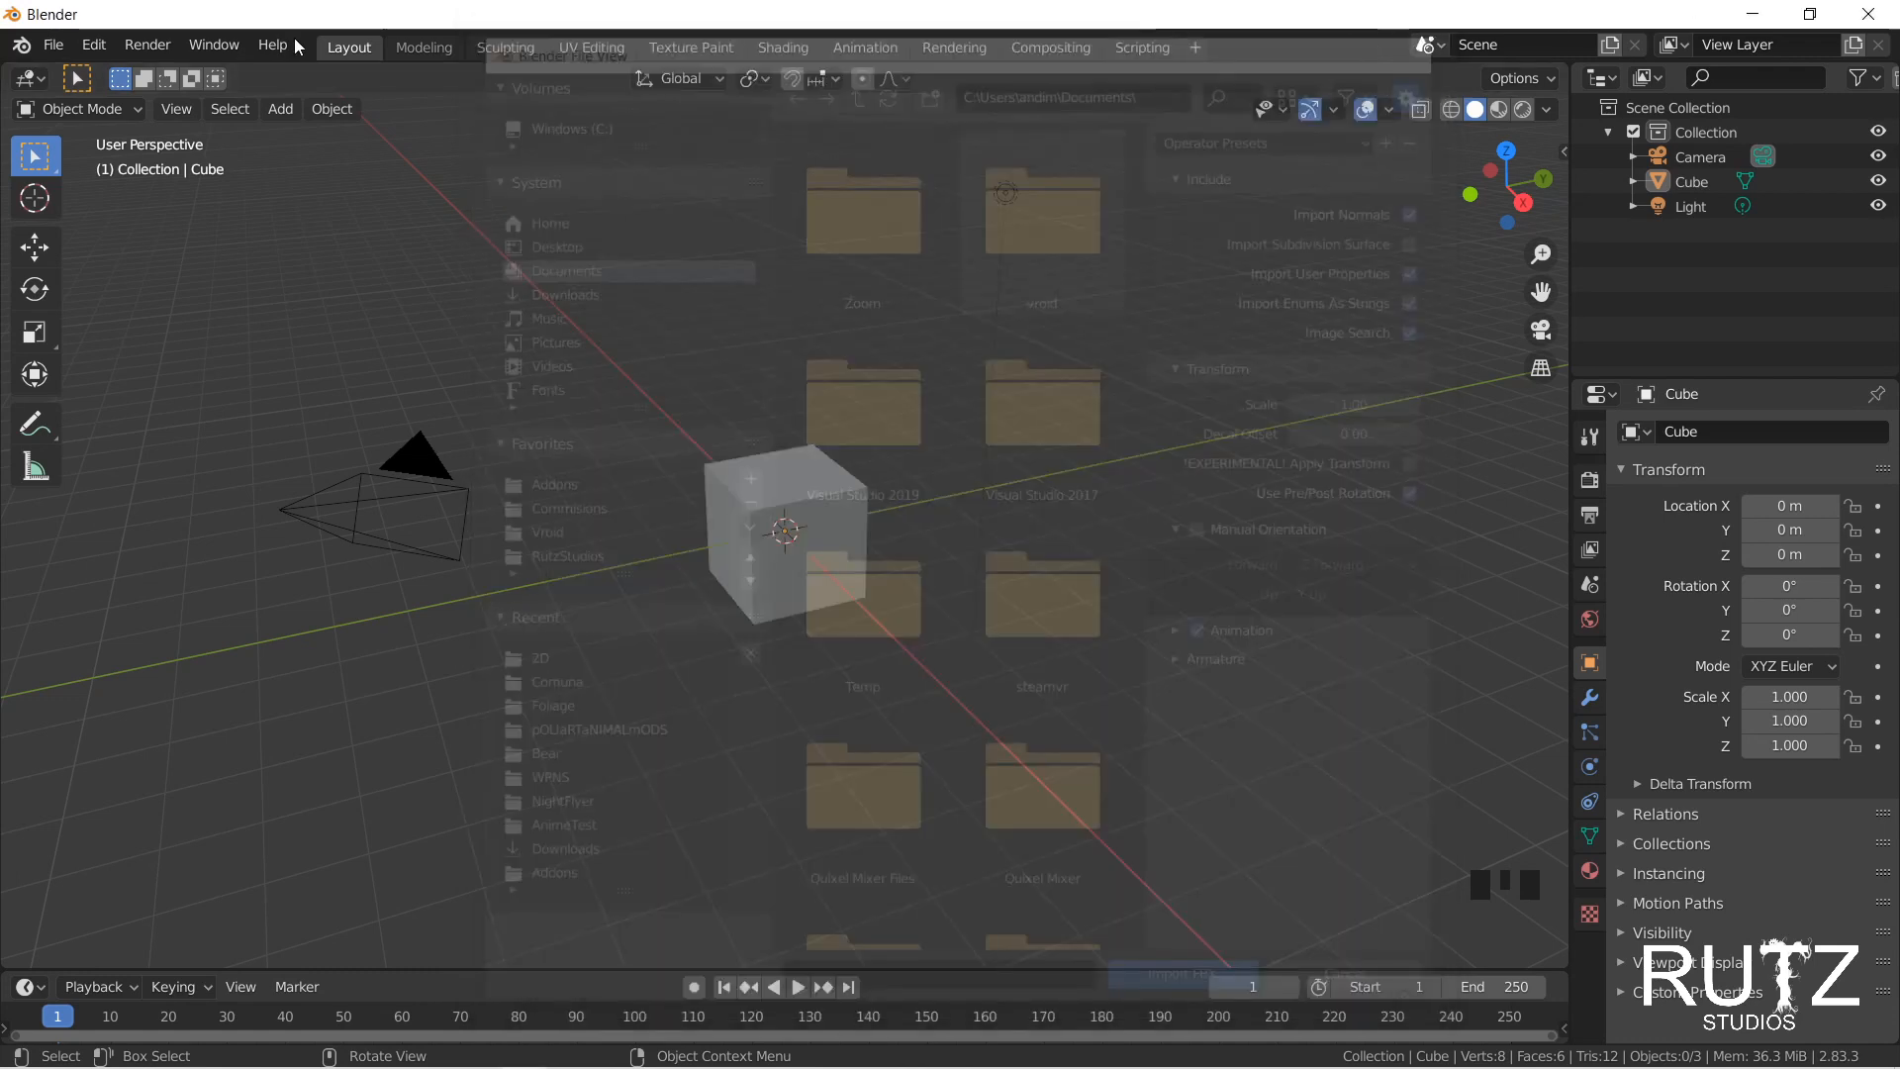
Step: Examine the available export formats, including FBX, without exporting the scene
click(54, 45)
mouse_move(134, 412)
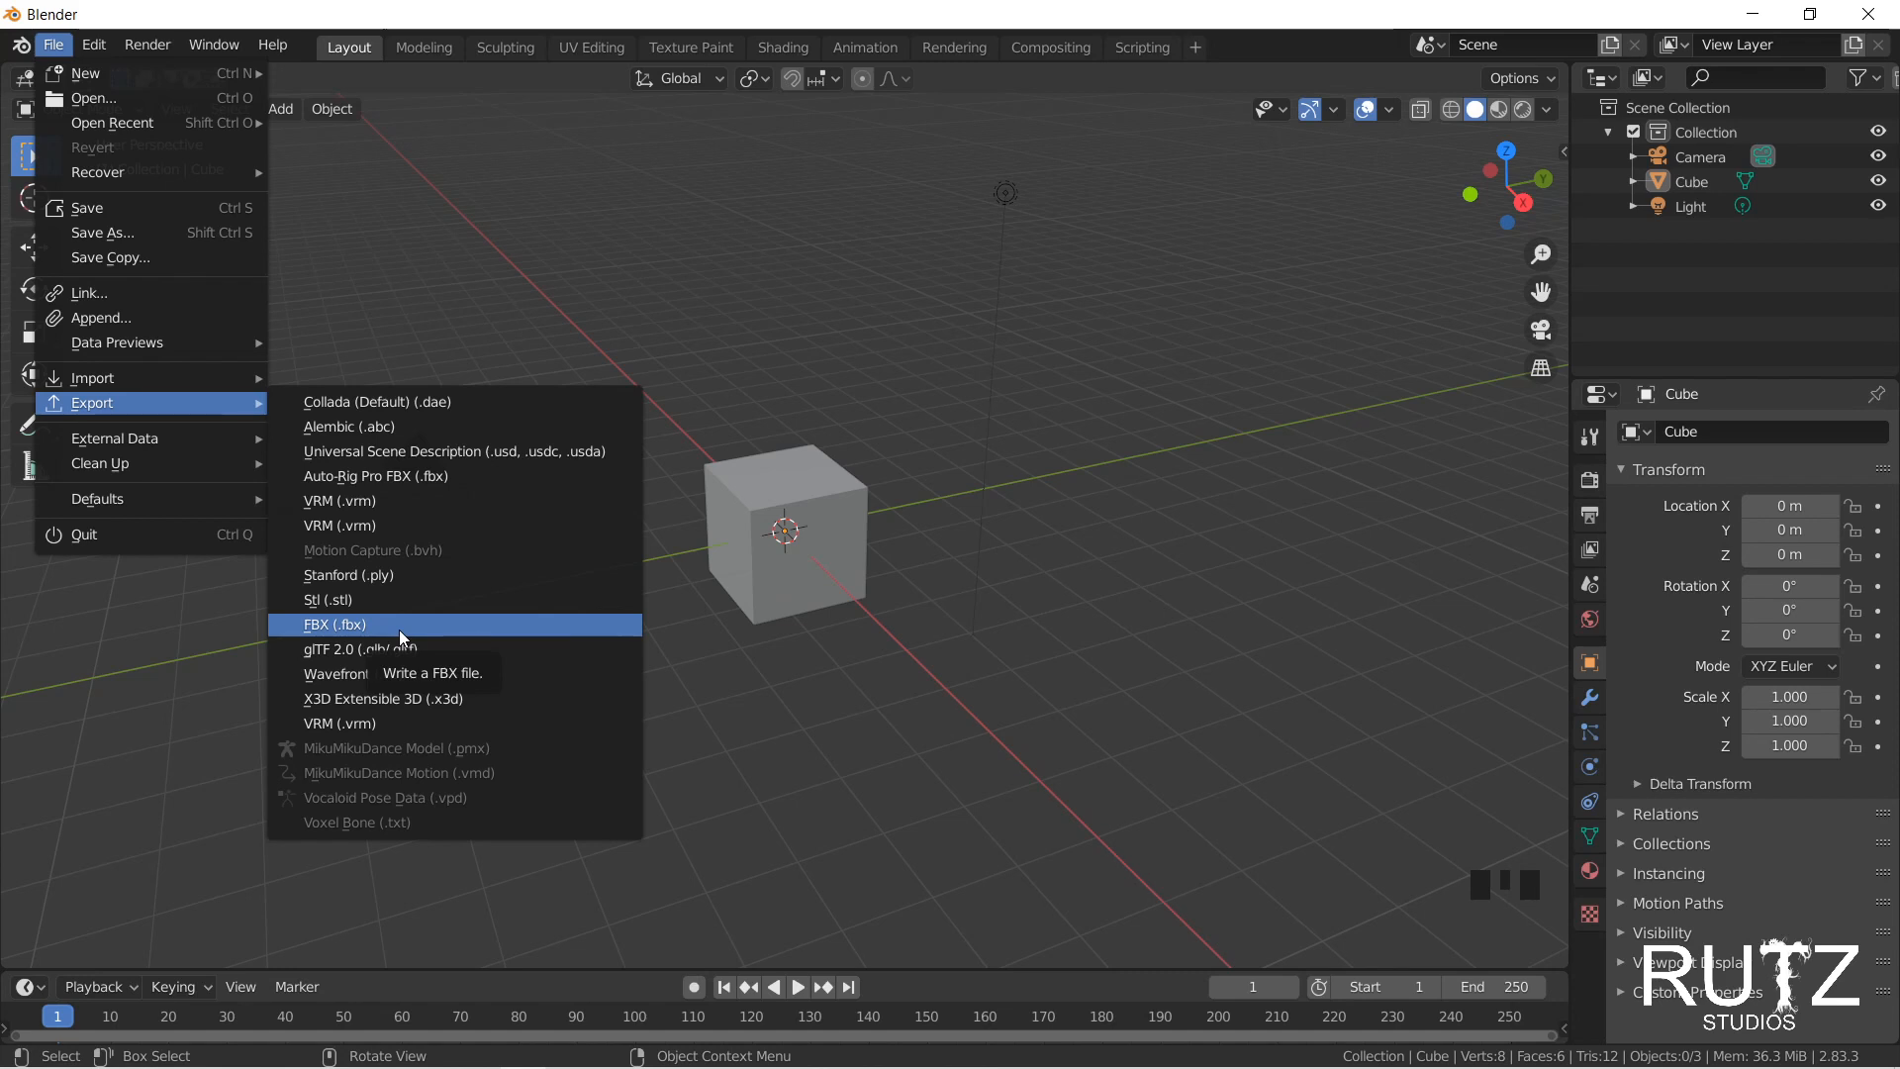
click(863, 372)
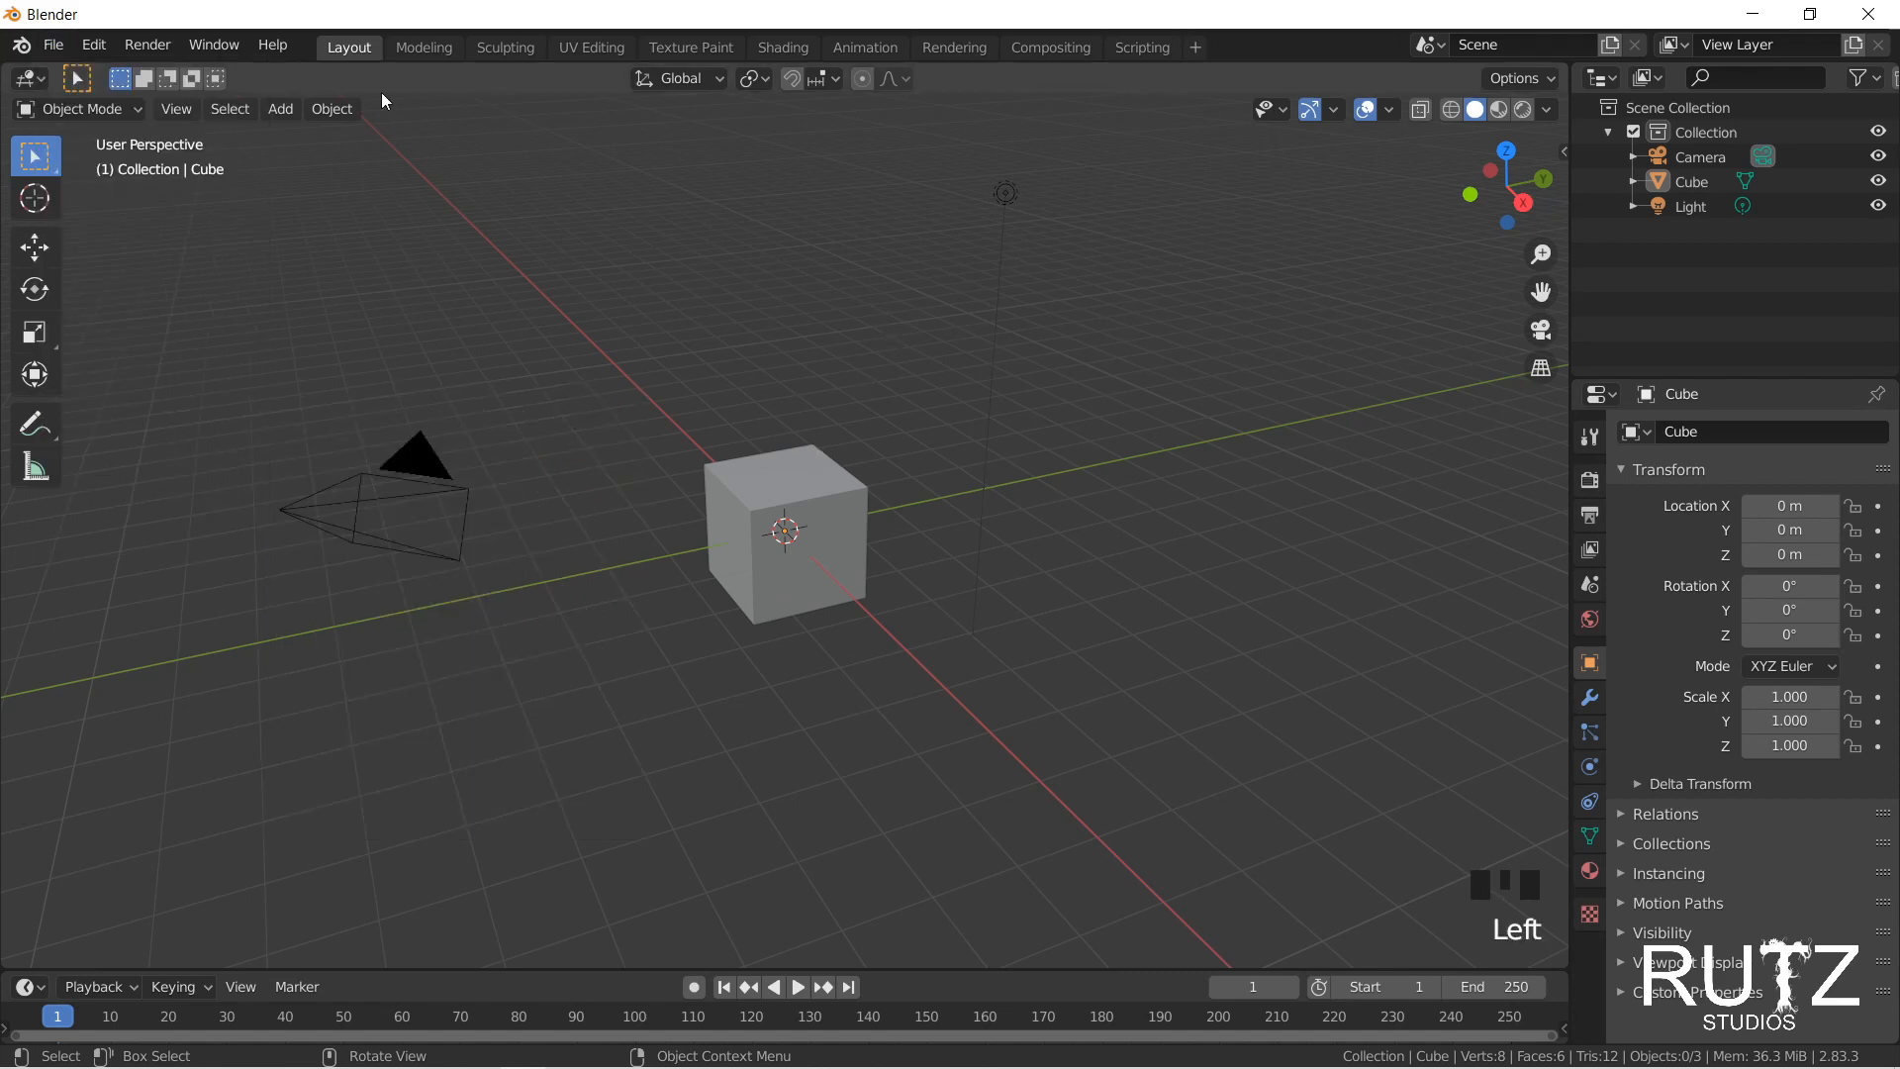
Step: Revert the scene to the Original entry in the undo history
click(95, 51)
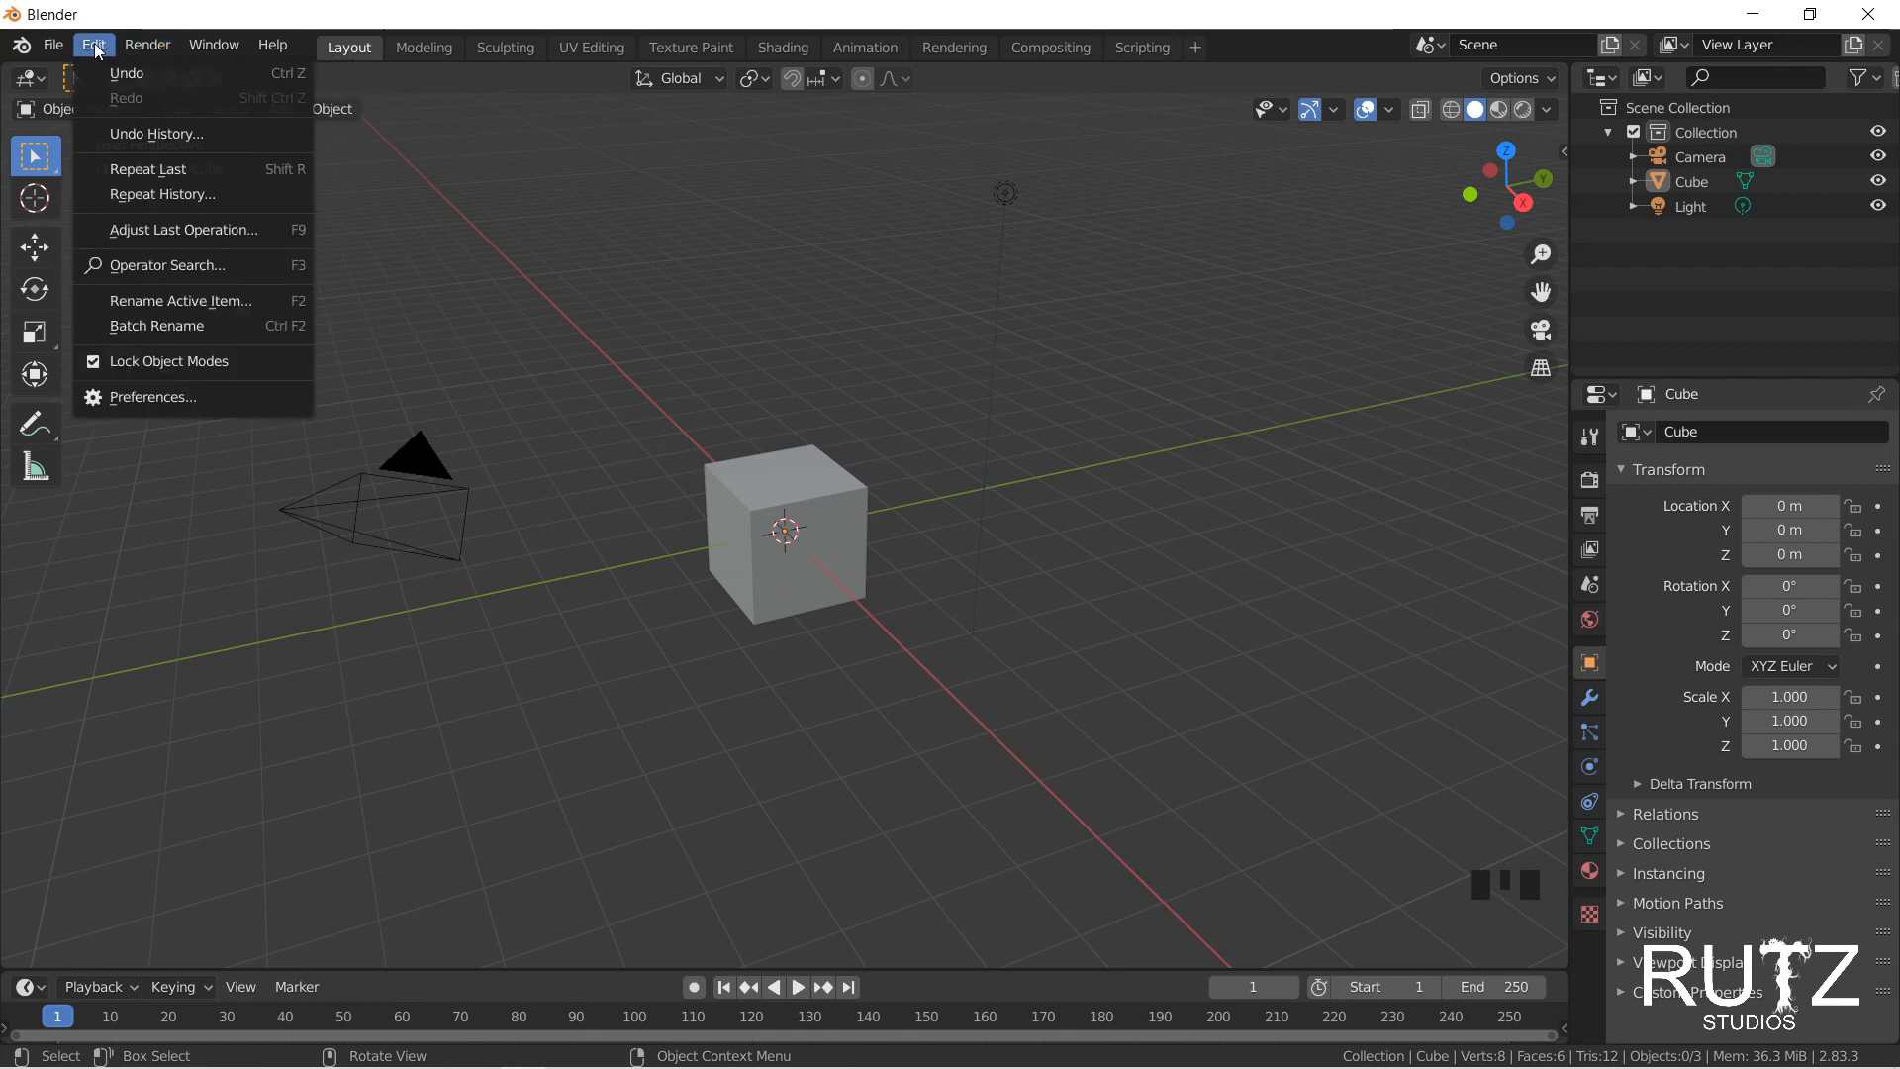
mouse_move(147, 45)
click(88, 44)
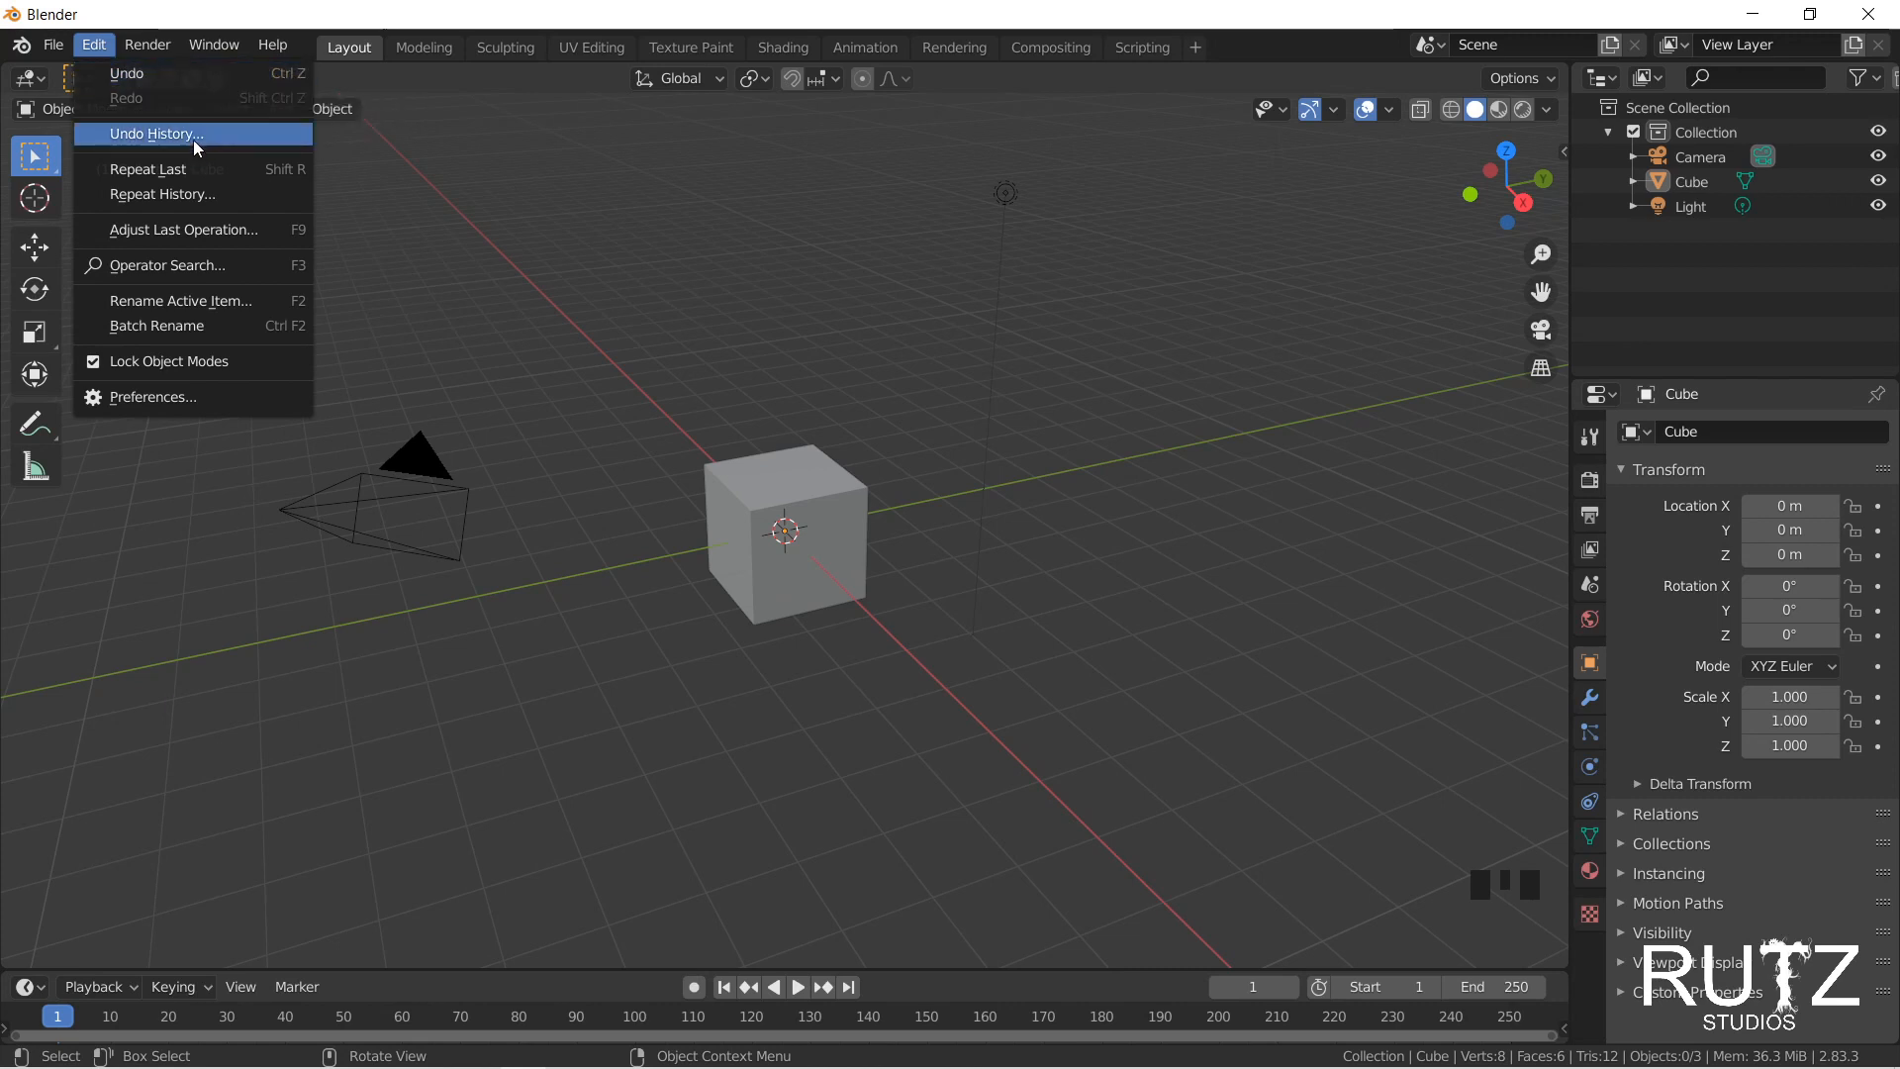
click(164, 136)
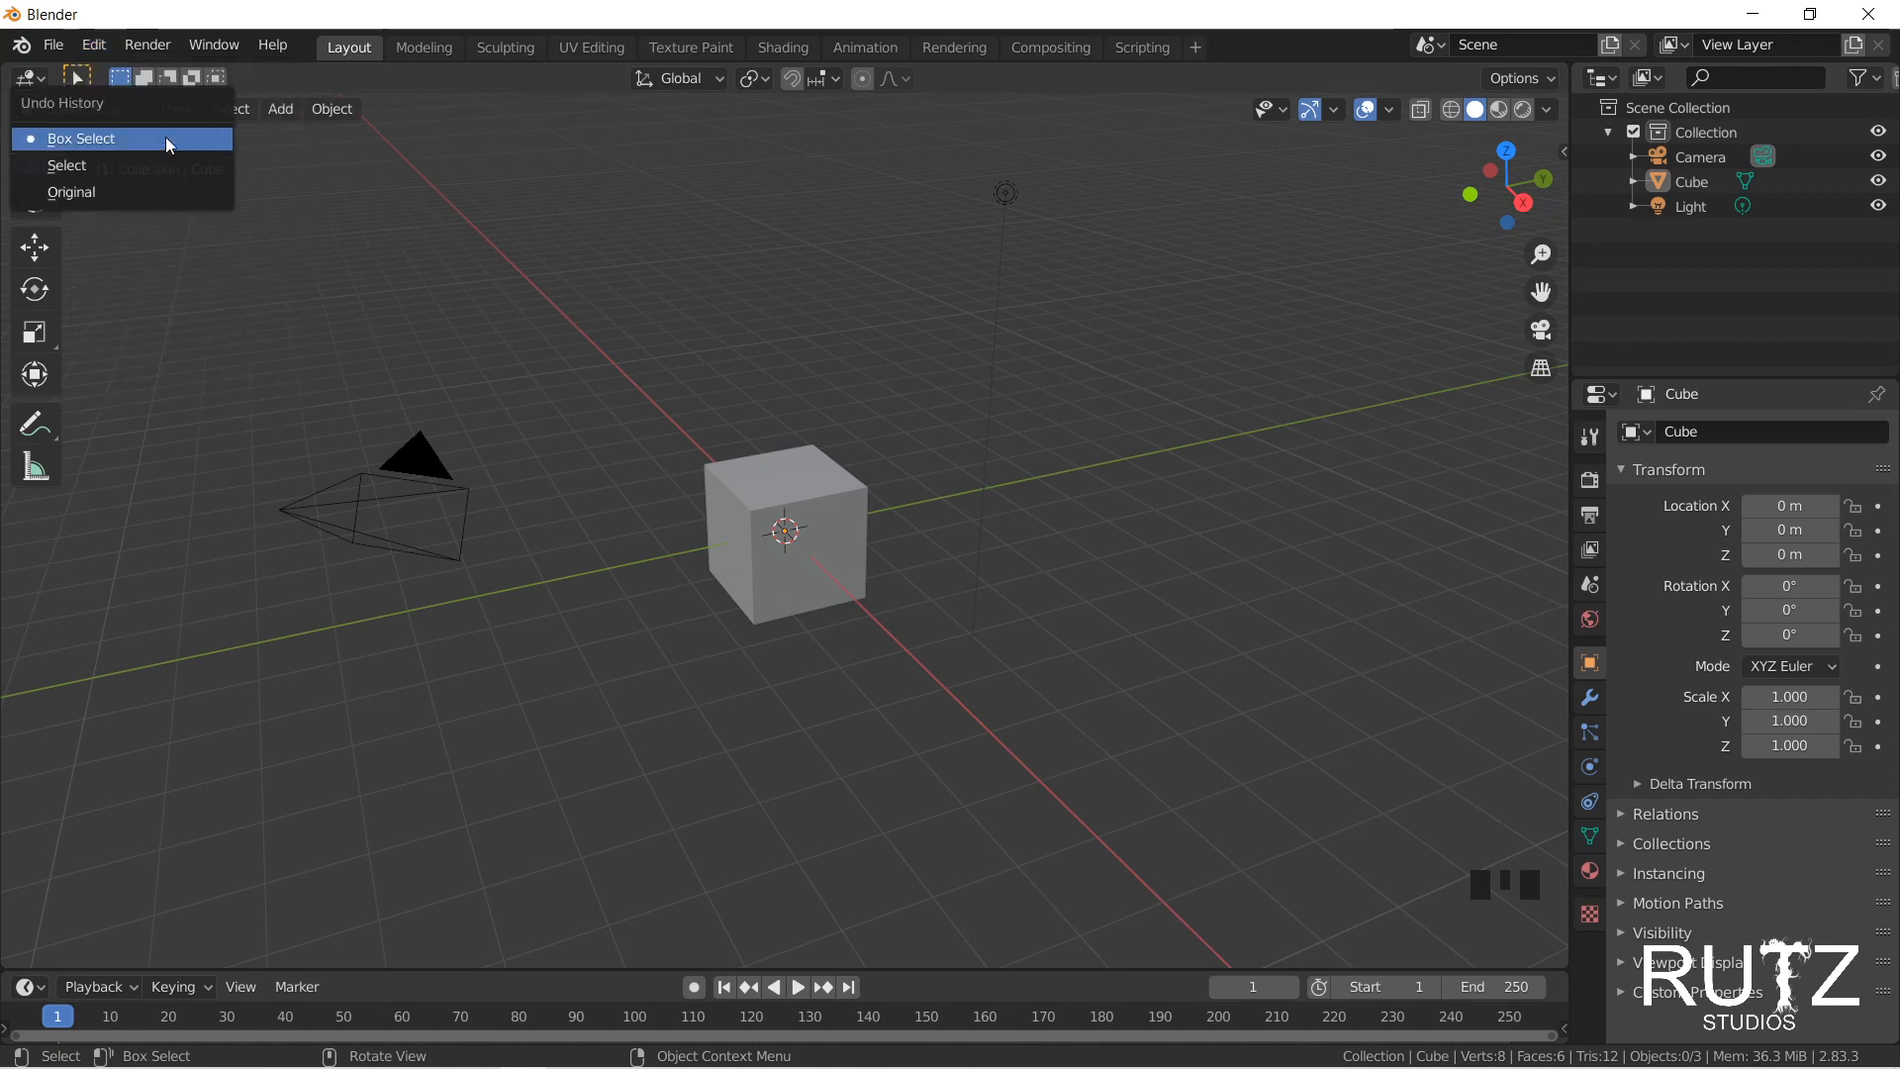
click(109, 192)
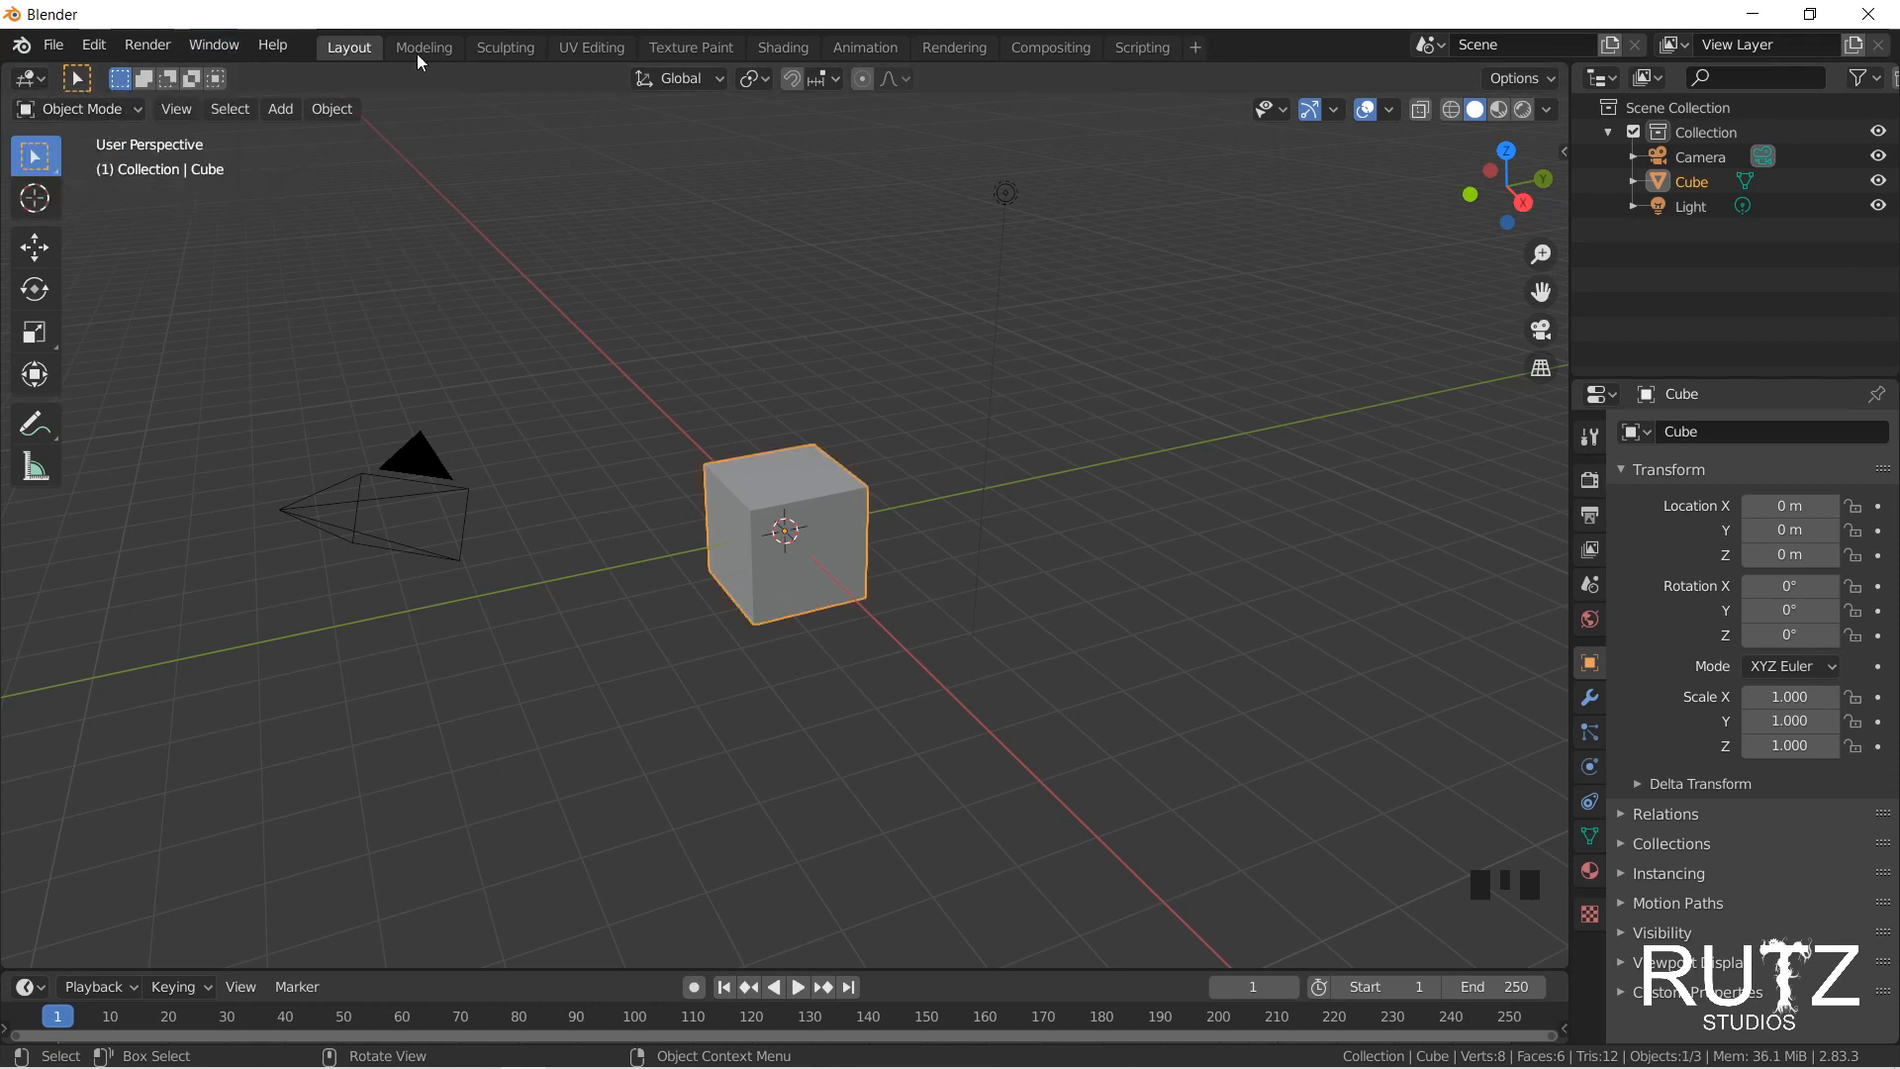
click(147, 44)
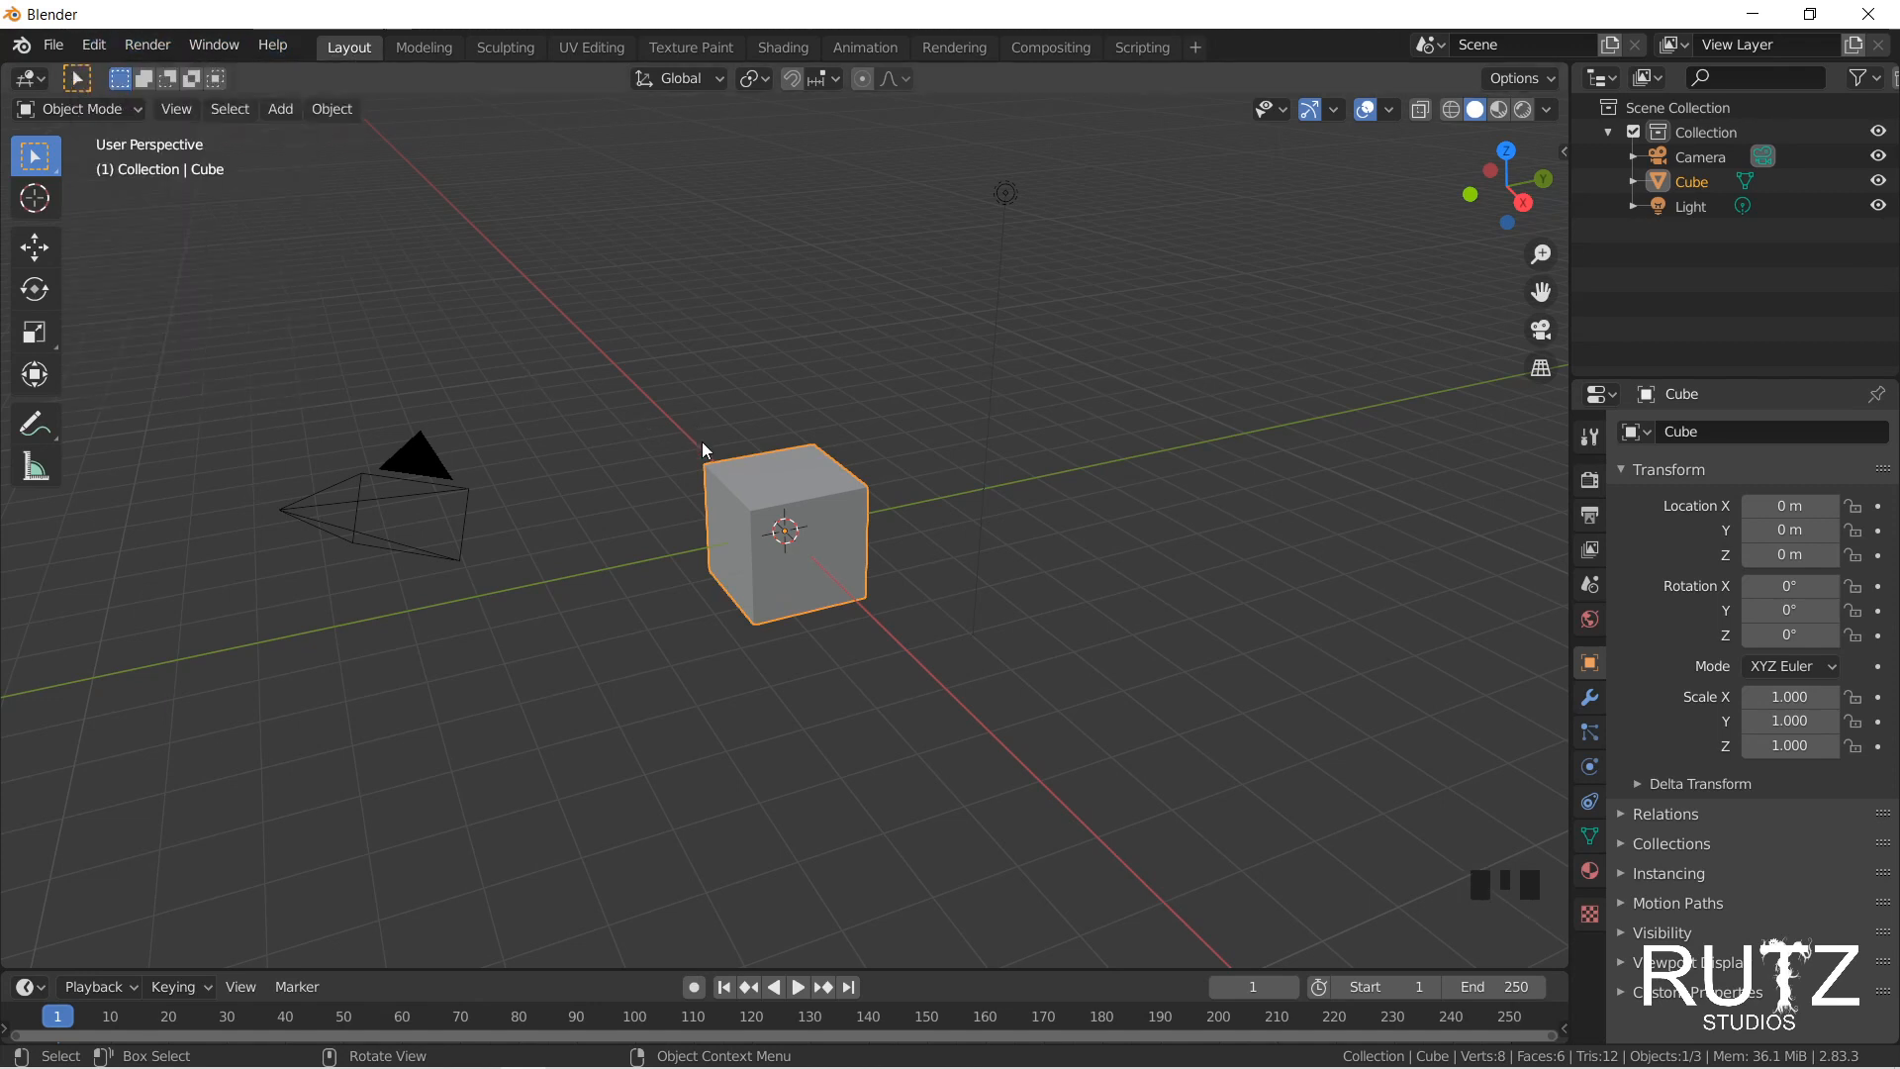
Step: Open the Blender preferences, move the window clear of the menus, and look at the Interface and Themes settings
click(92, 45)
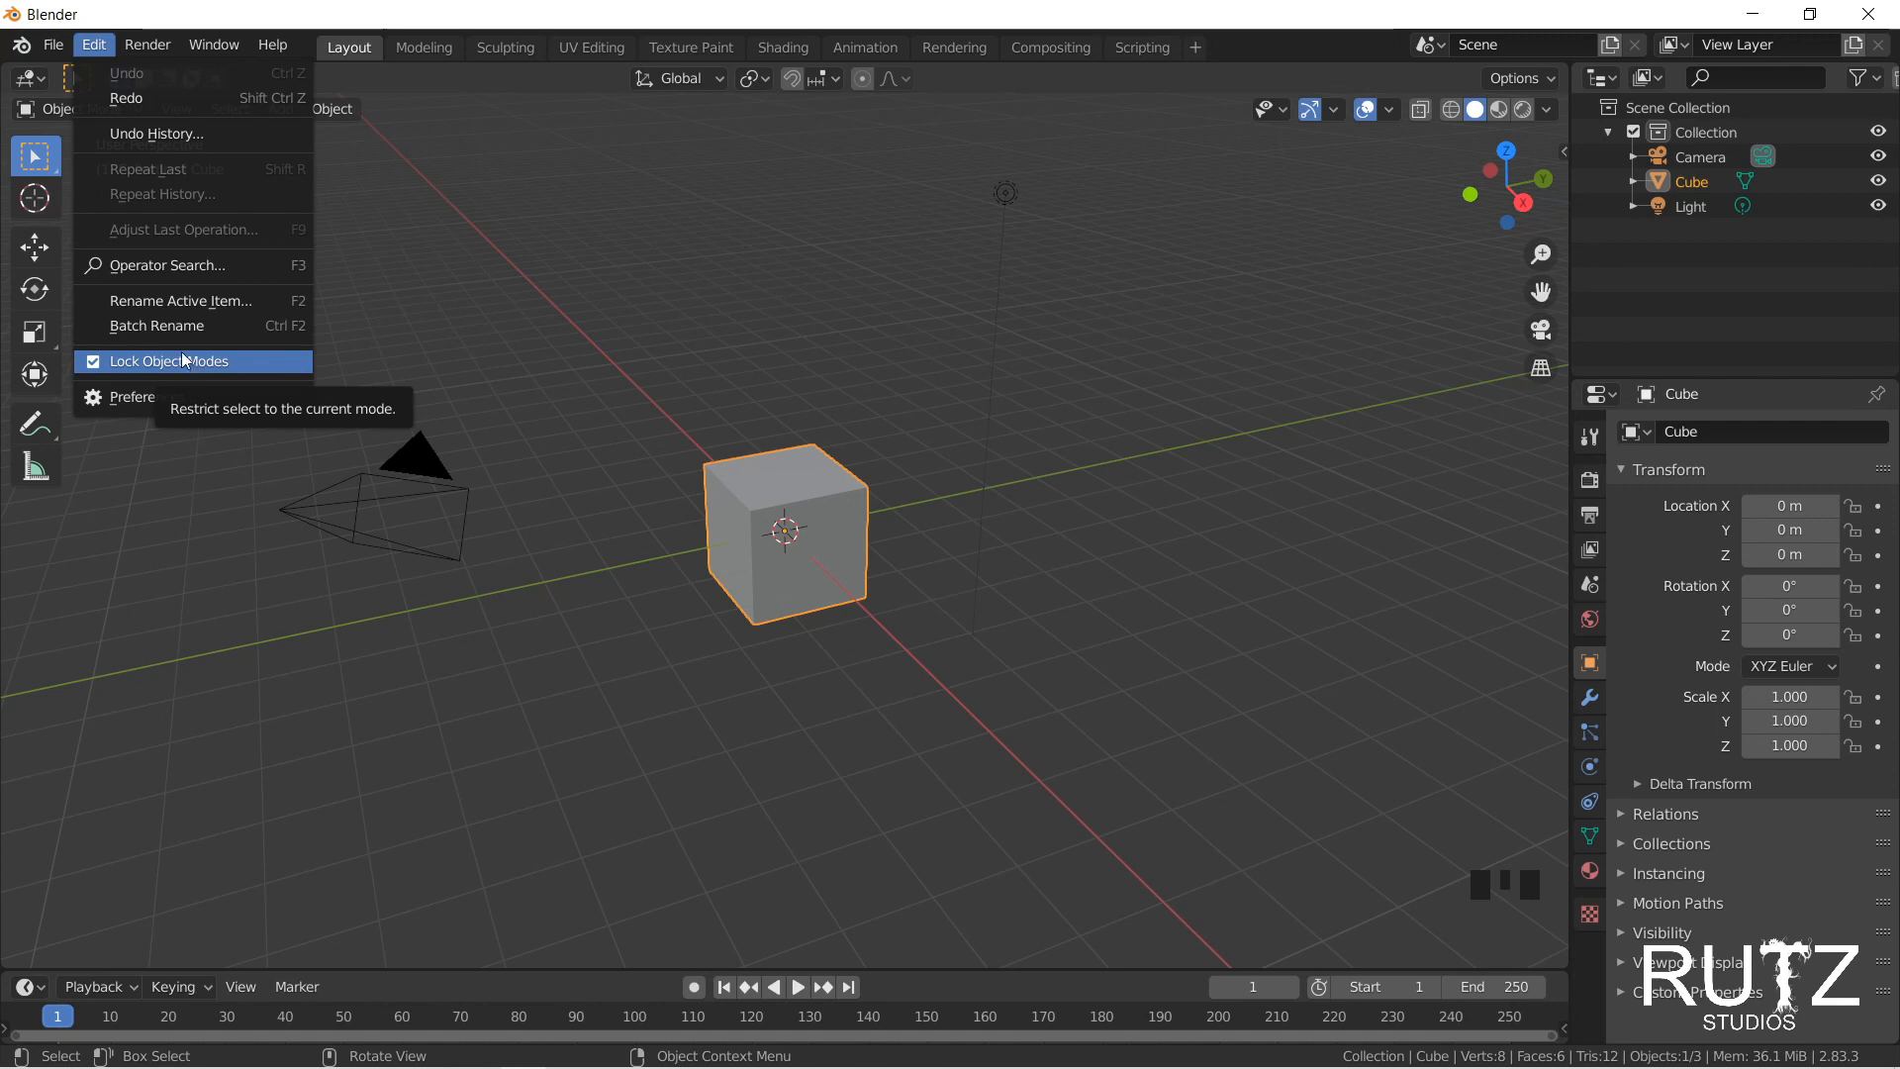
click(140, 398)
drag(168, 43, 393, 121)
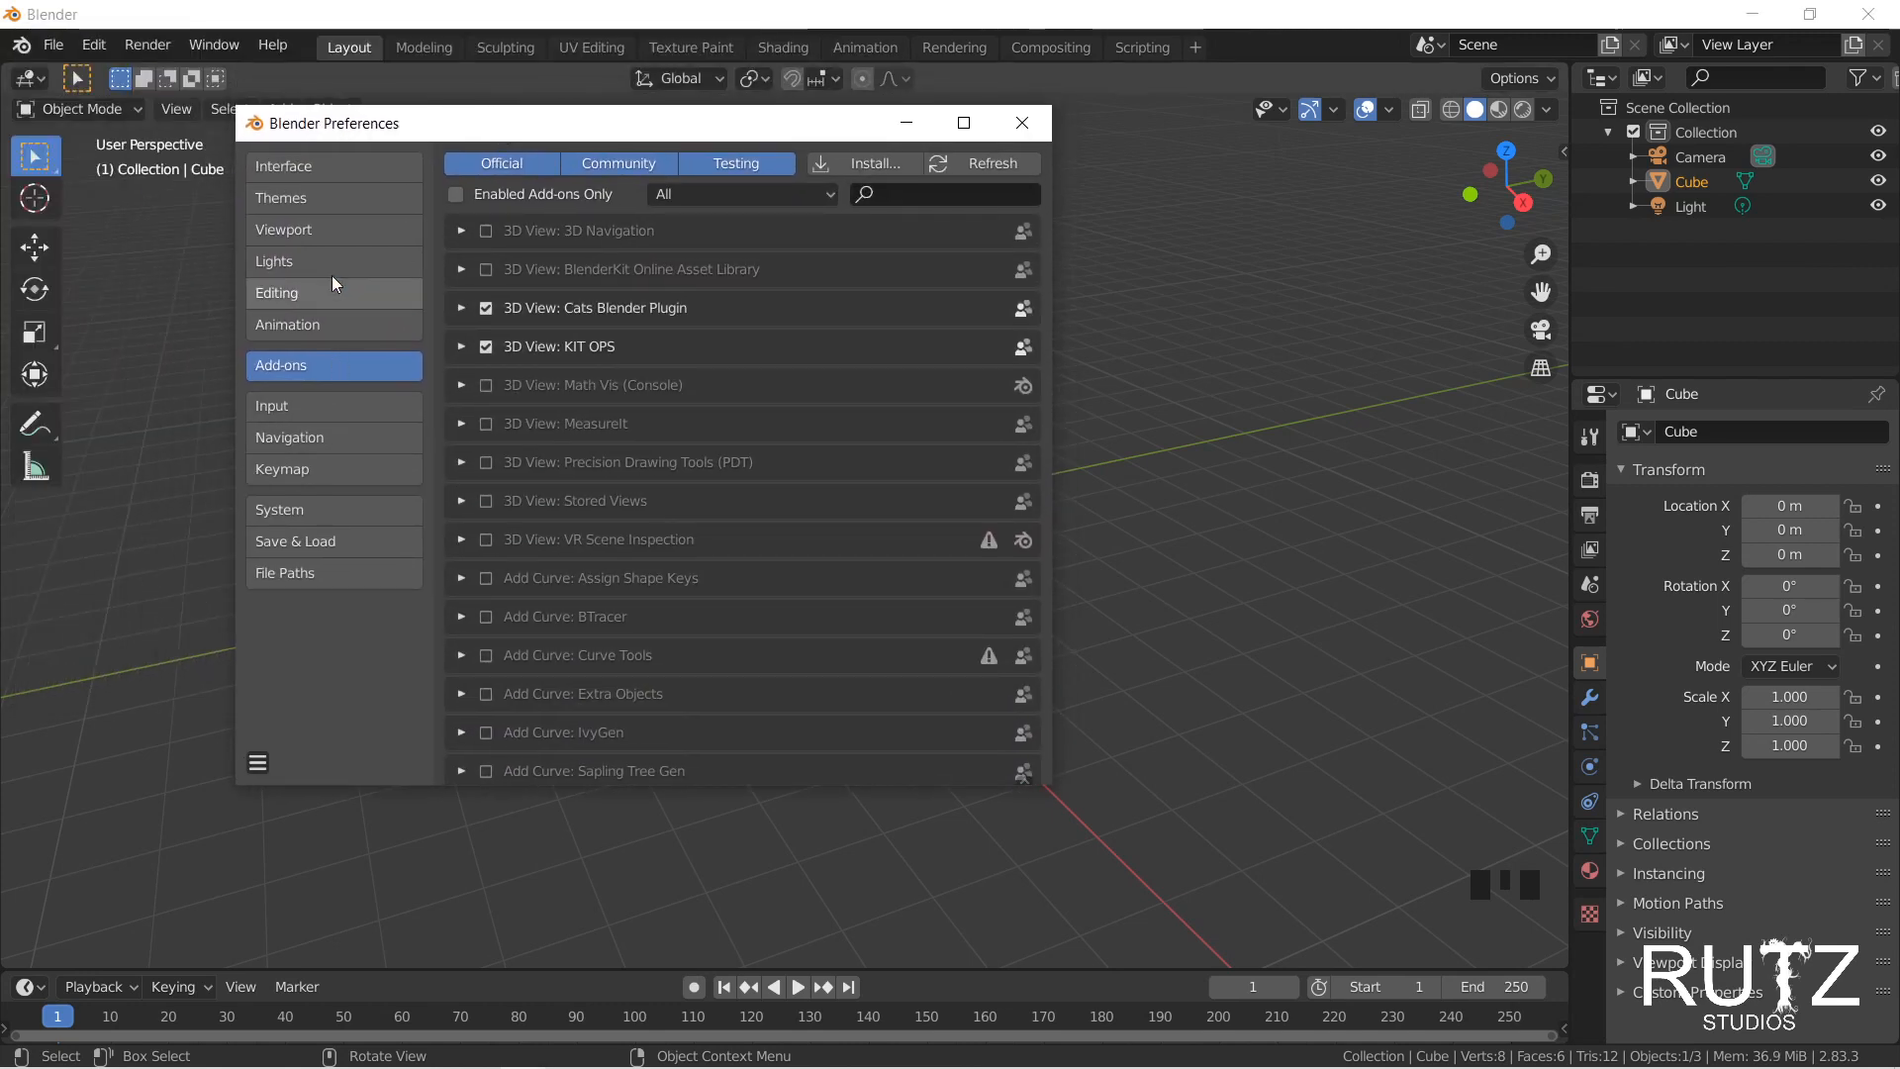
click(334, 175)
click(331, 198)
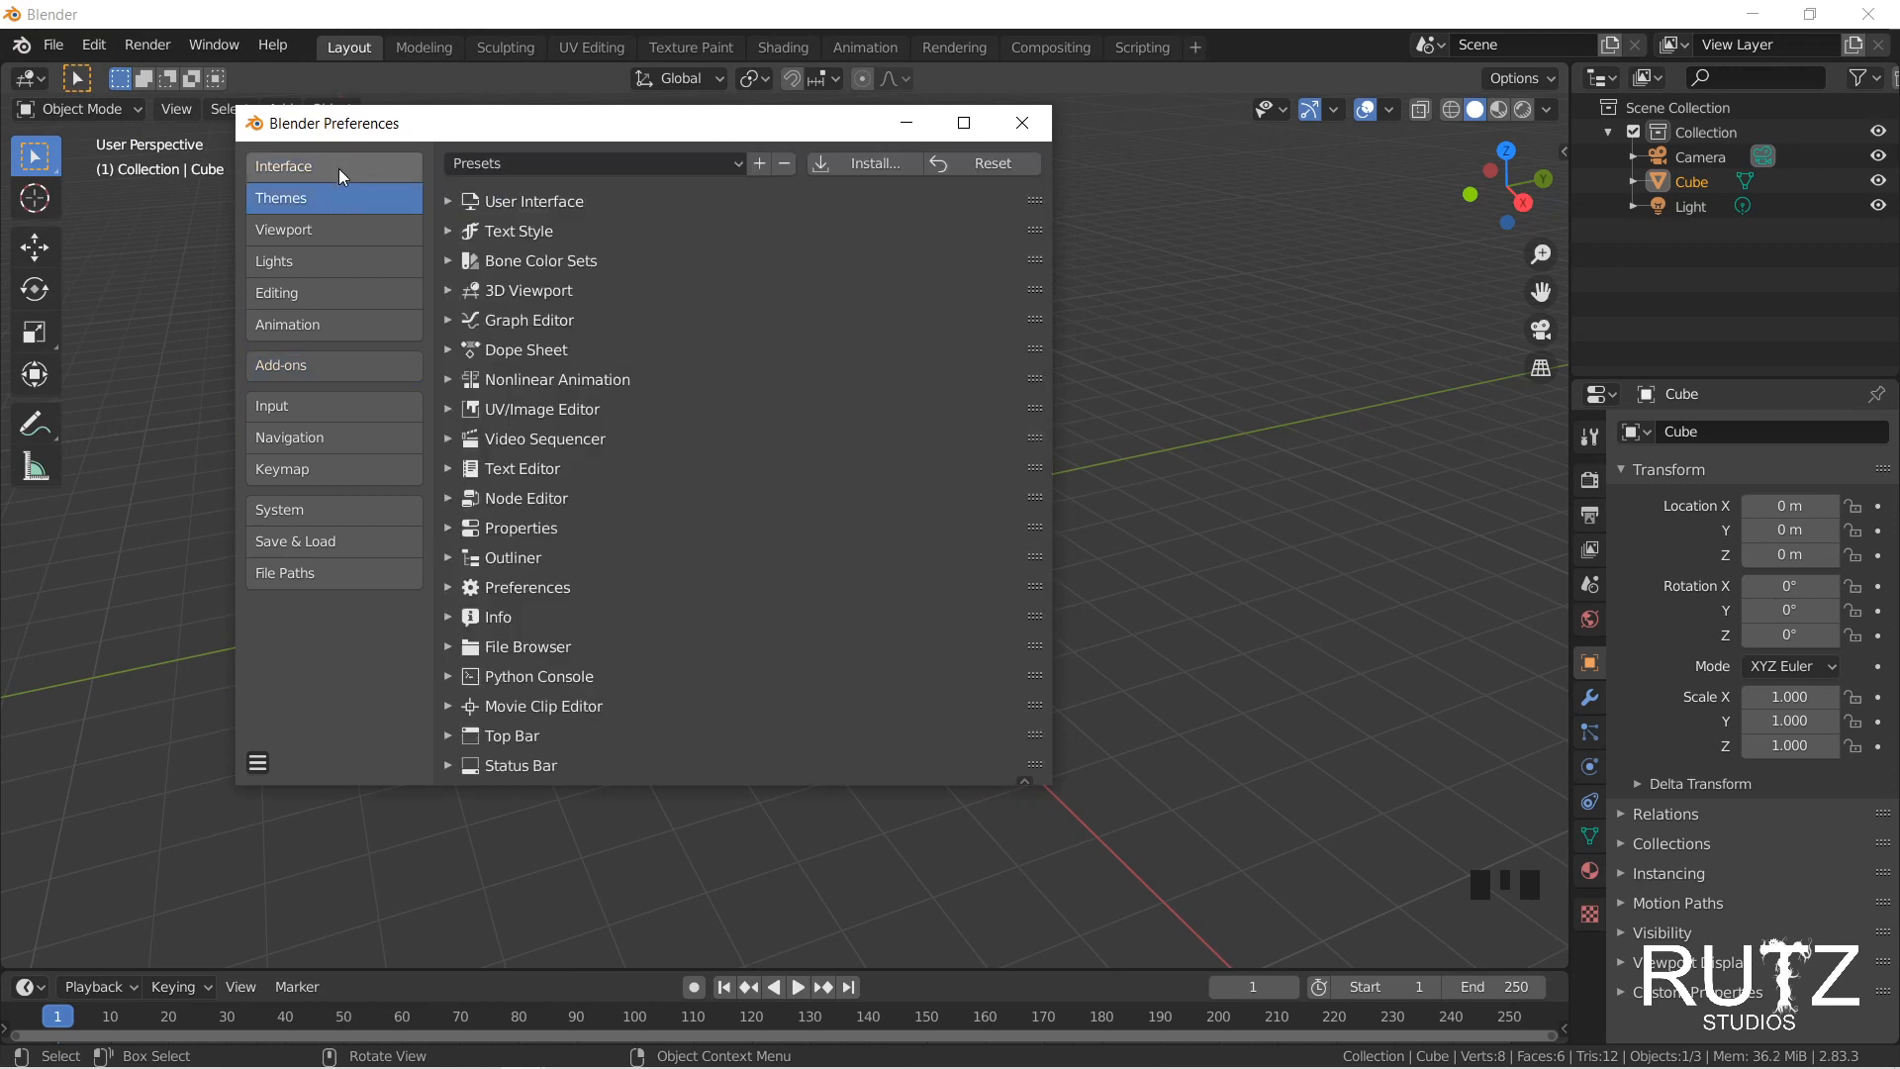
Step: Browse the full list of add-ons in the preferences and filter it by "loop"
click(318, 374)
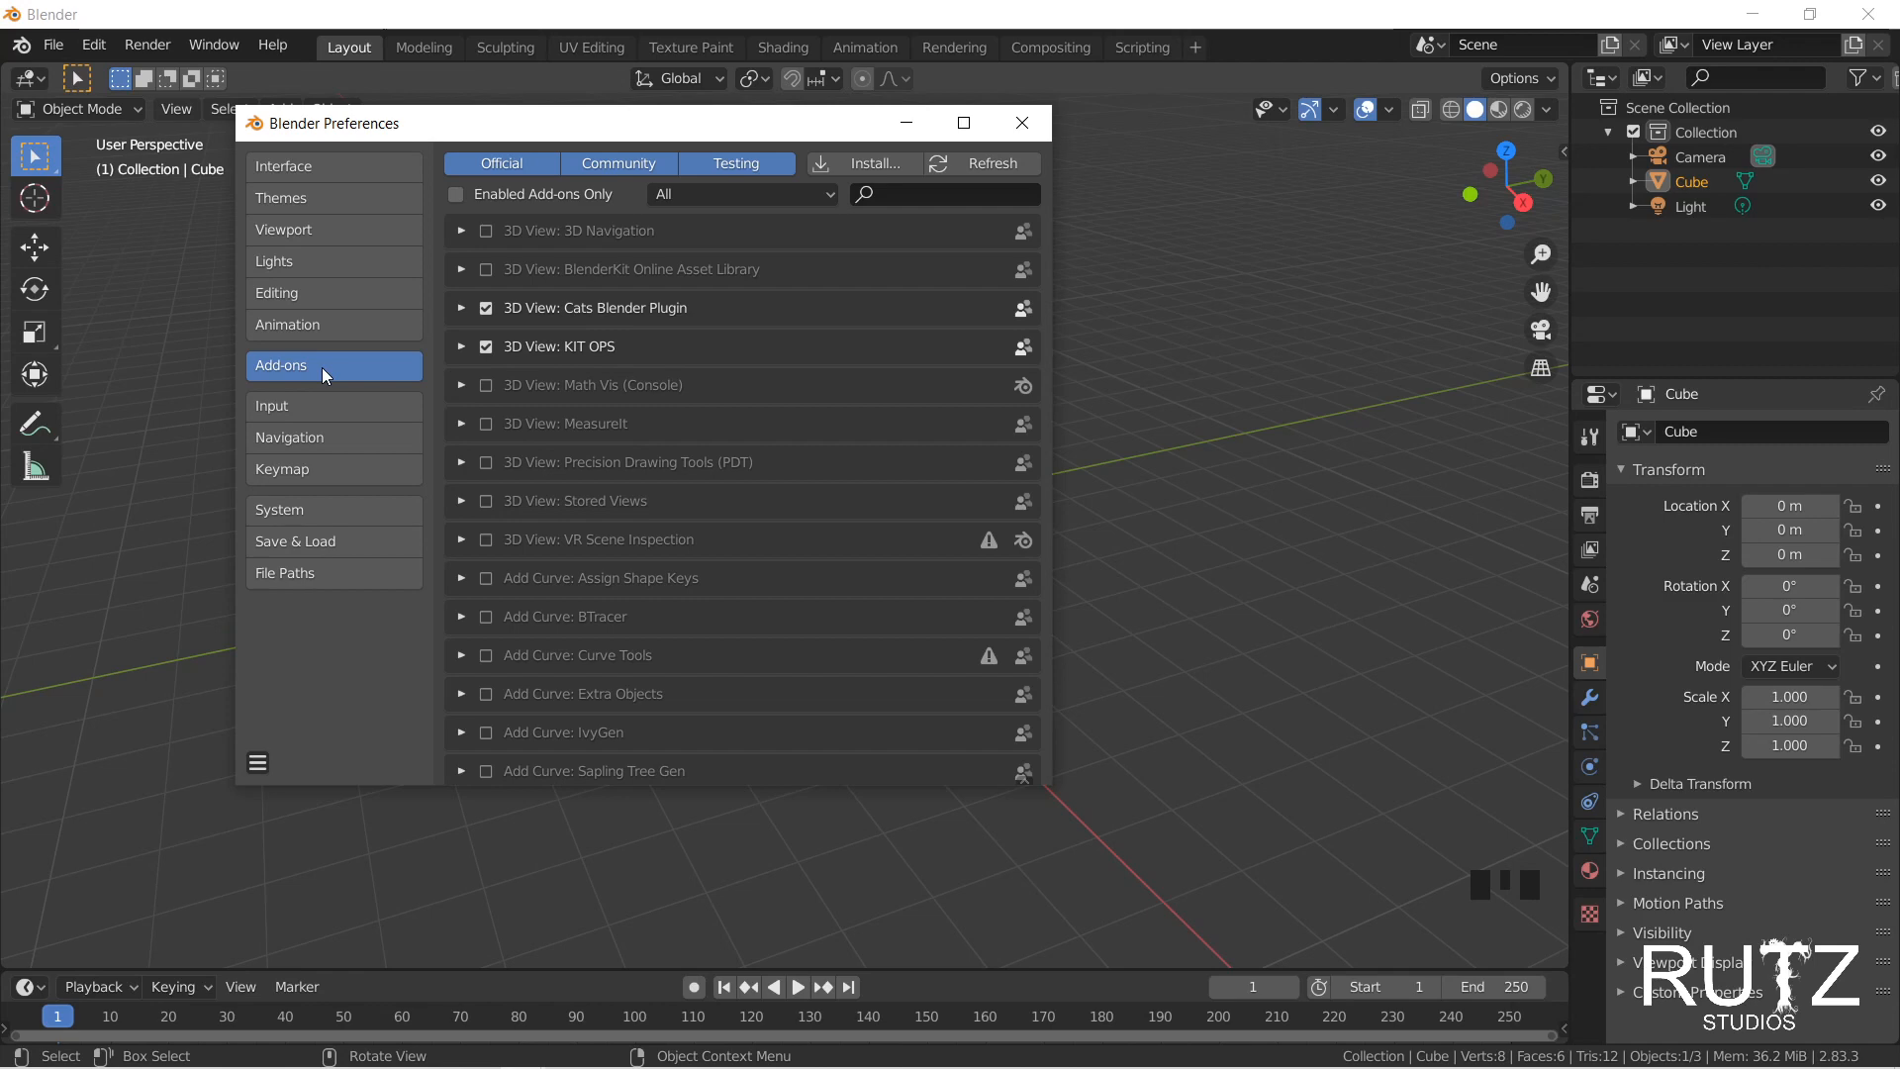
scroll(631, 340, down, 15)
scroll(626, 349, down, 20)
scroll(619, 351, down, 20)
scroll(617, 359, up, 6)
scroll(615, 347, up, 20)
scroll(614, 336, up, 20)
click(968, 195)
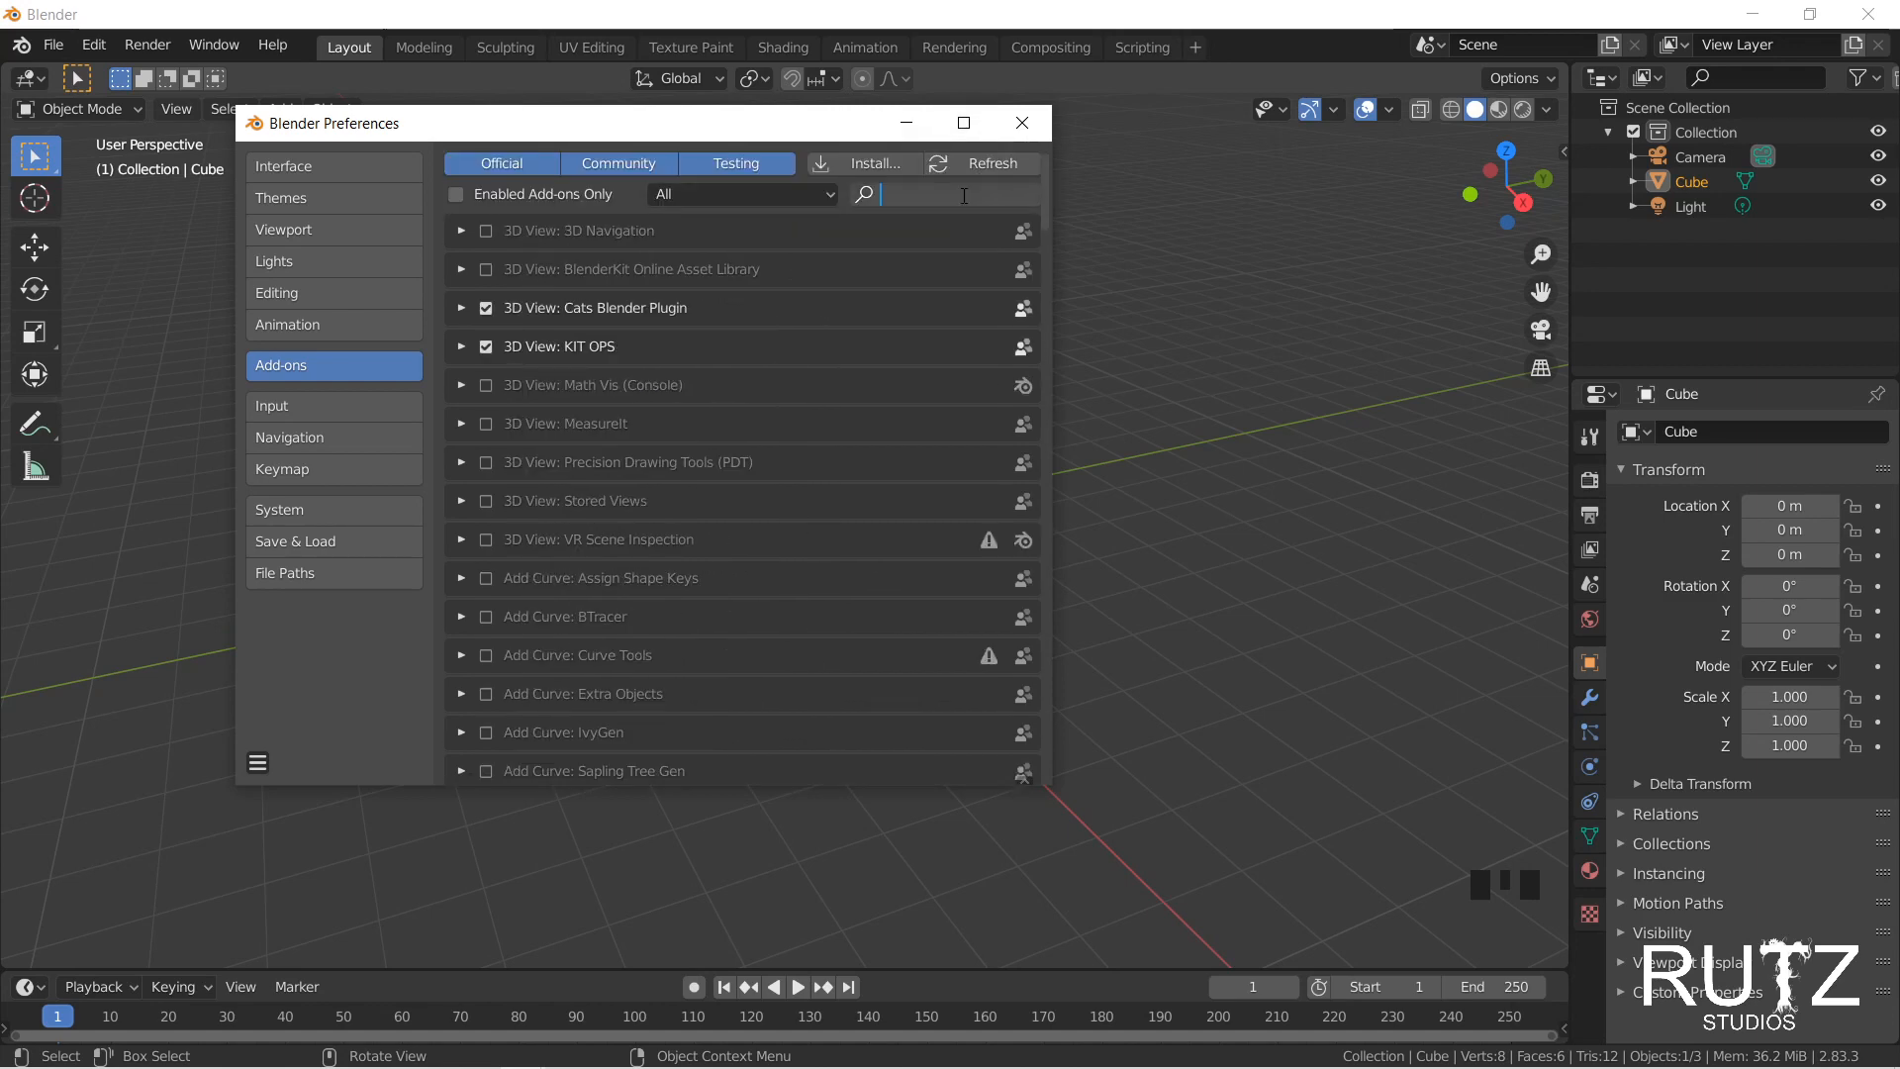
text(loo)
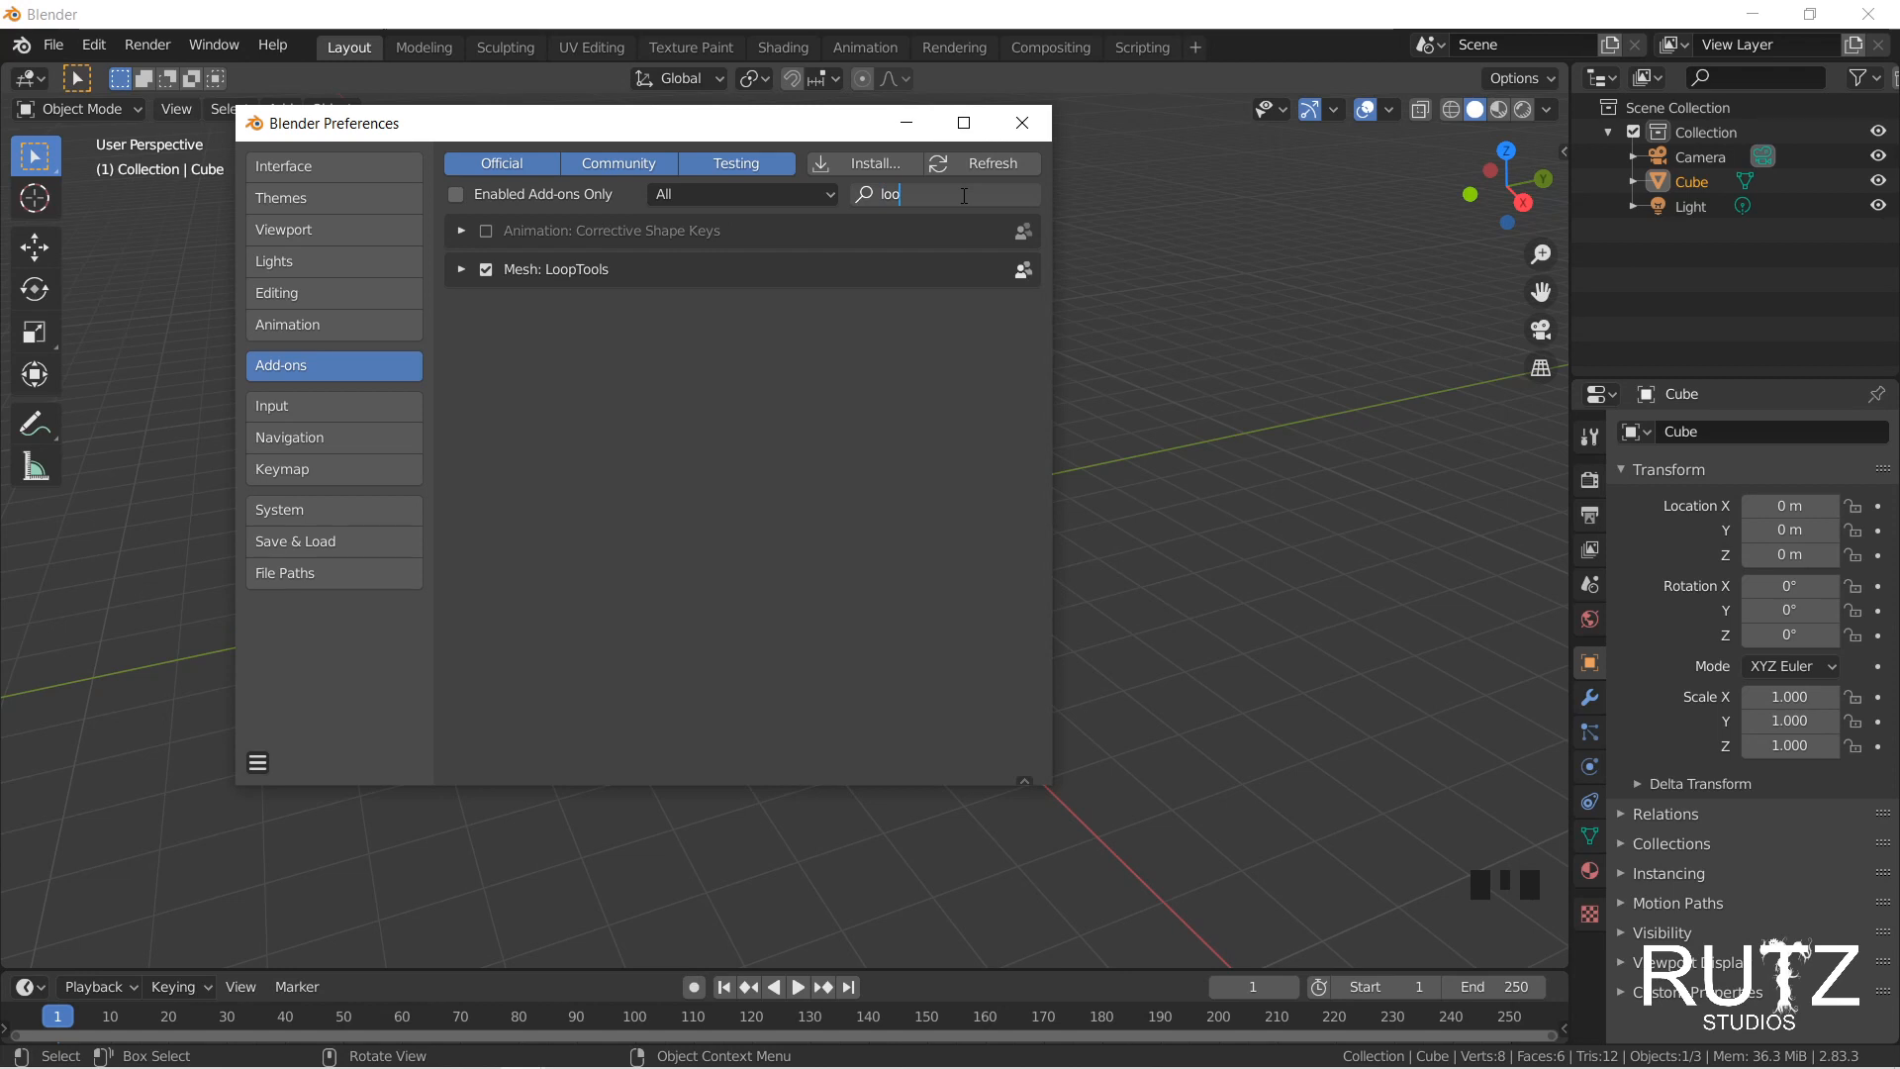
text(p)
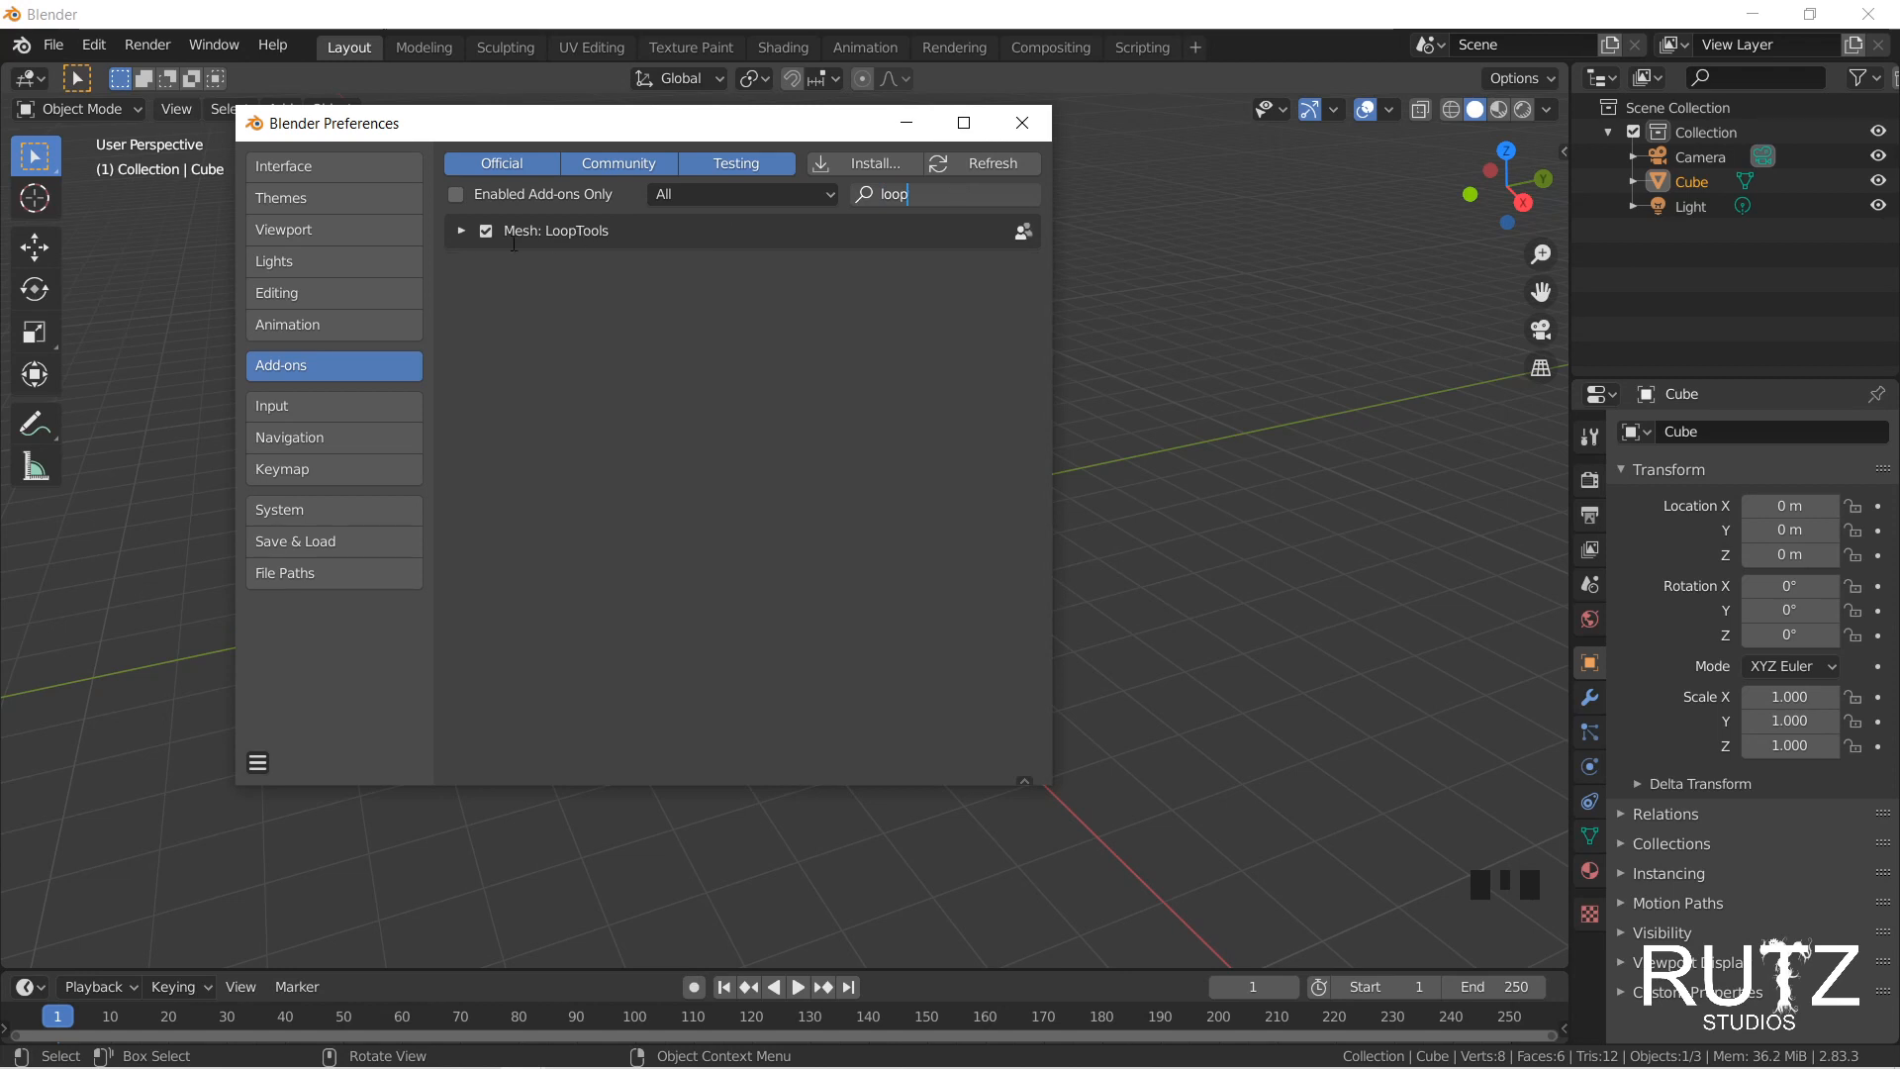
key(Return)
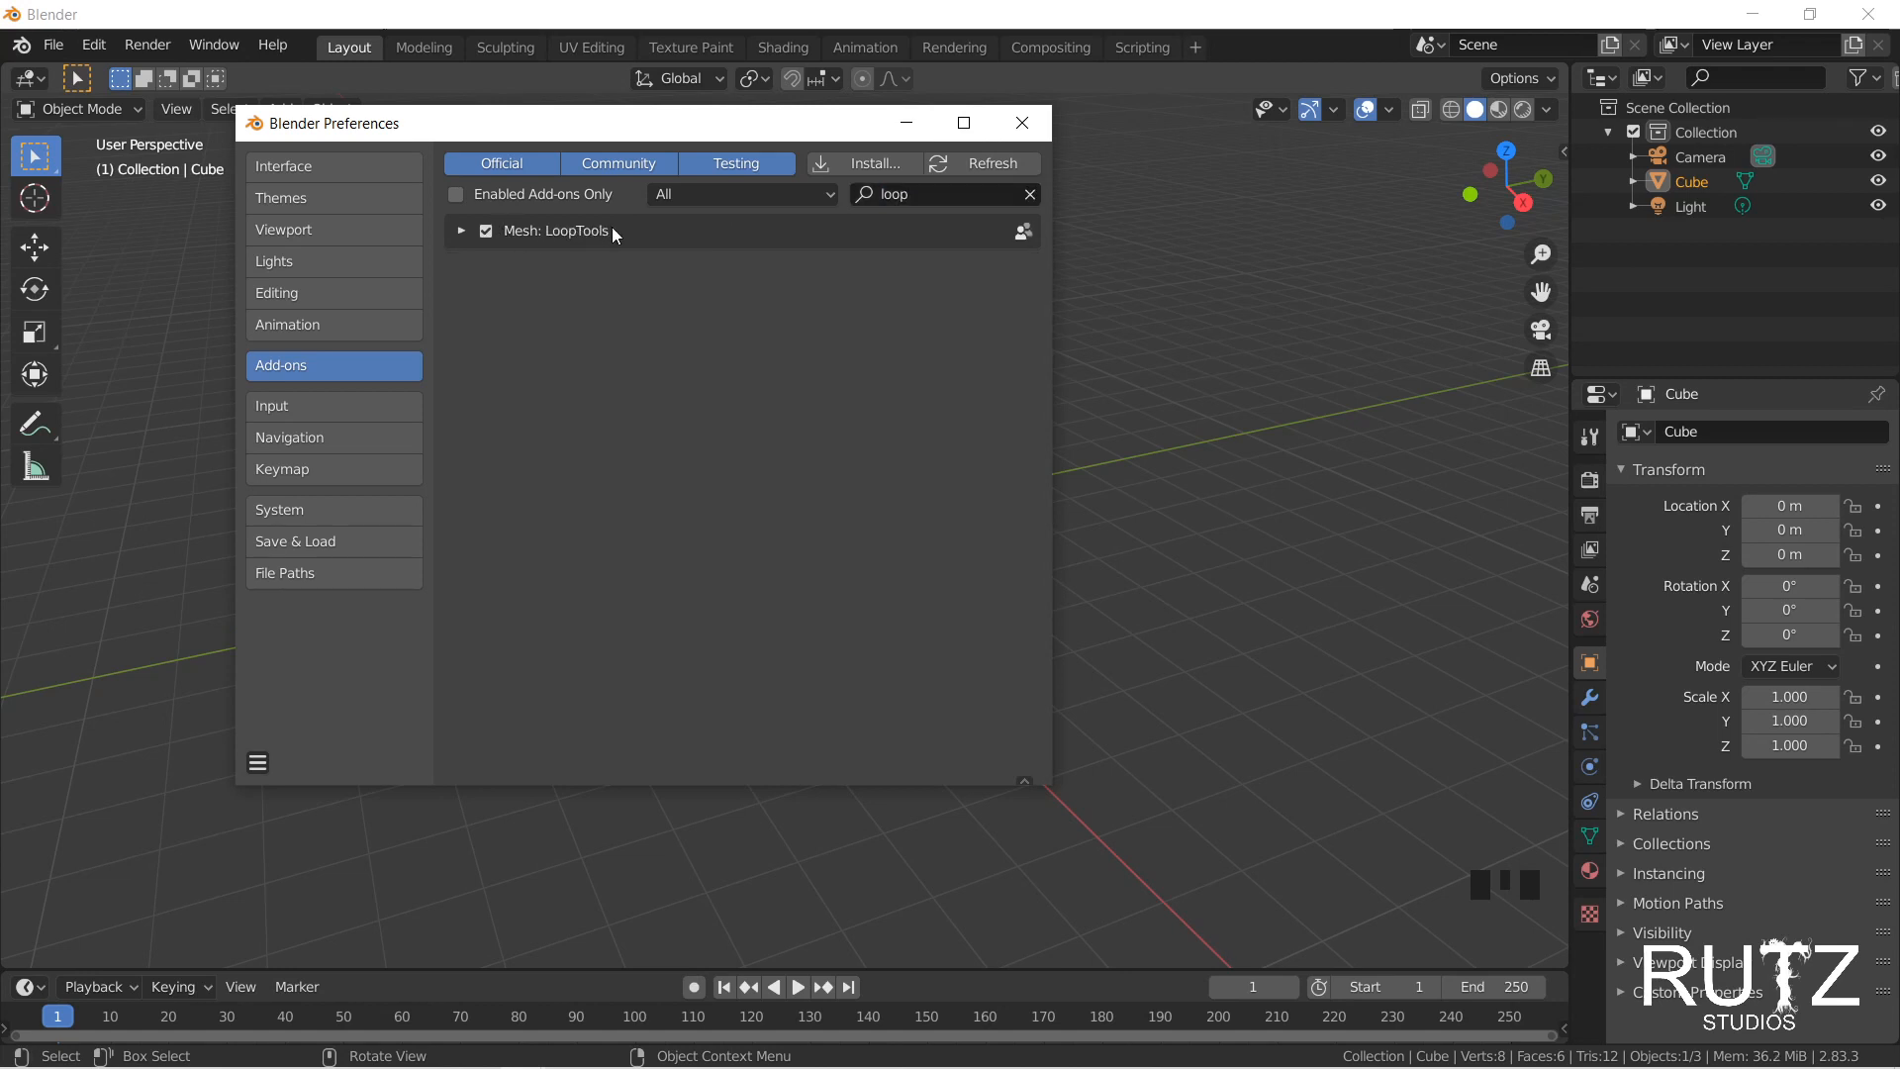
Step: Expand the details of the Mesh: LoopTools add-on and switch the add-on off and back on
click(455, 230)
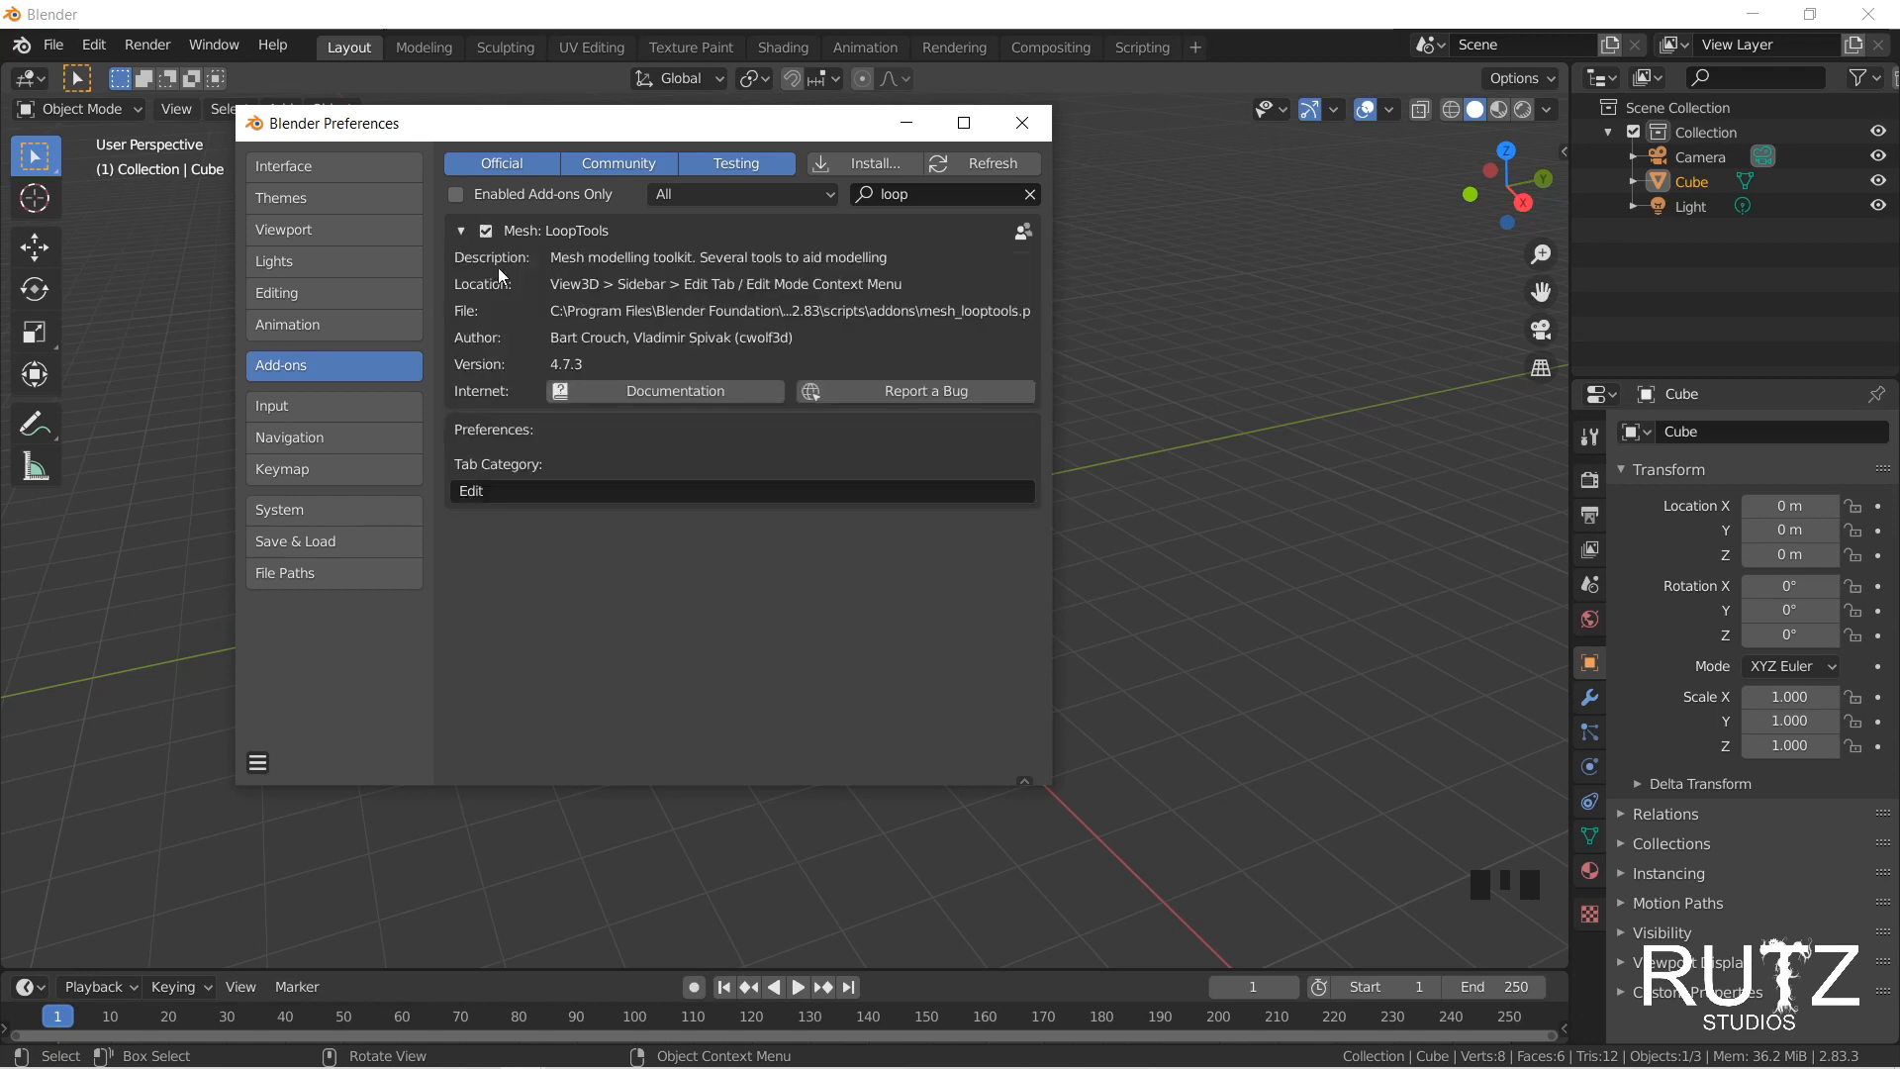
click(489, 229)
click(489, 229)
Step: Set the LoopTools add-on's tab category to LOOP and close the preferences
click(507, 495)
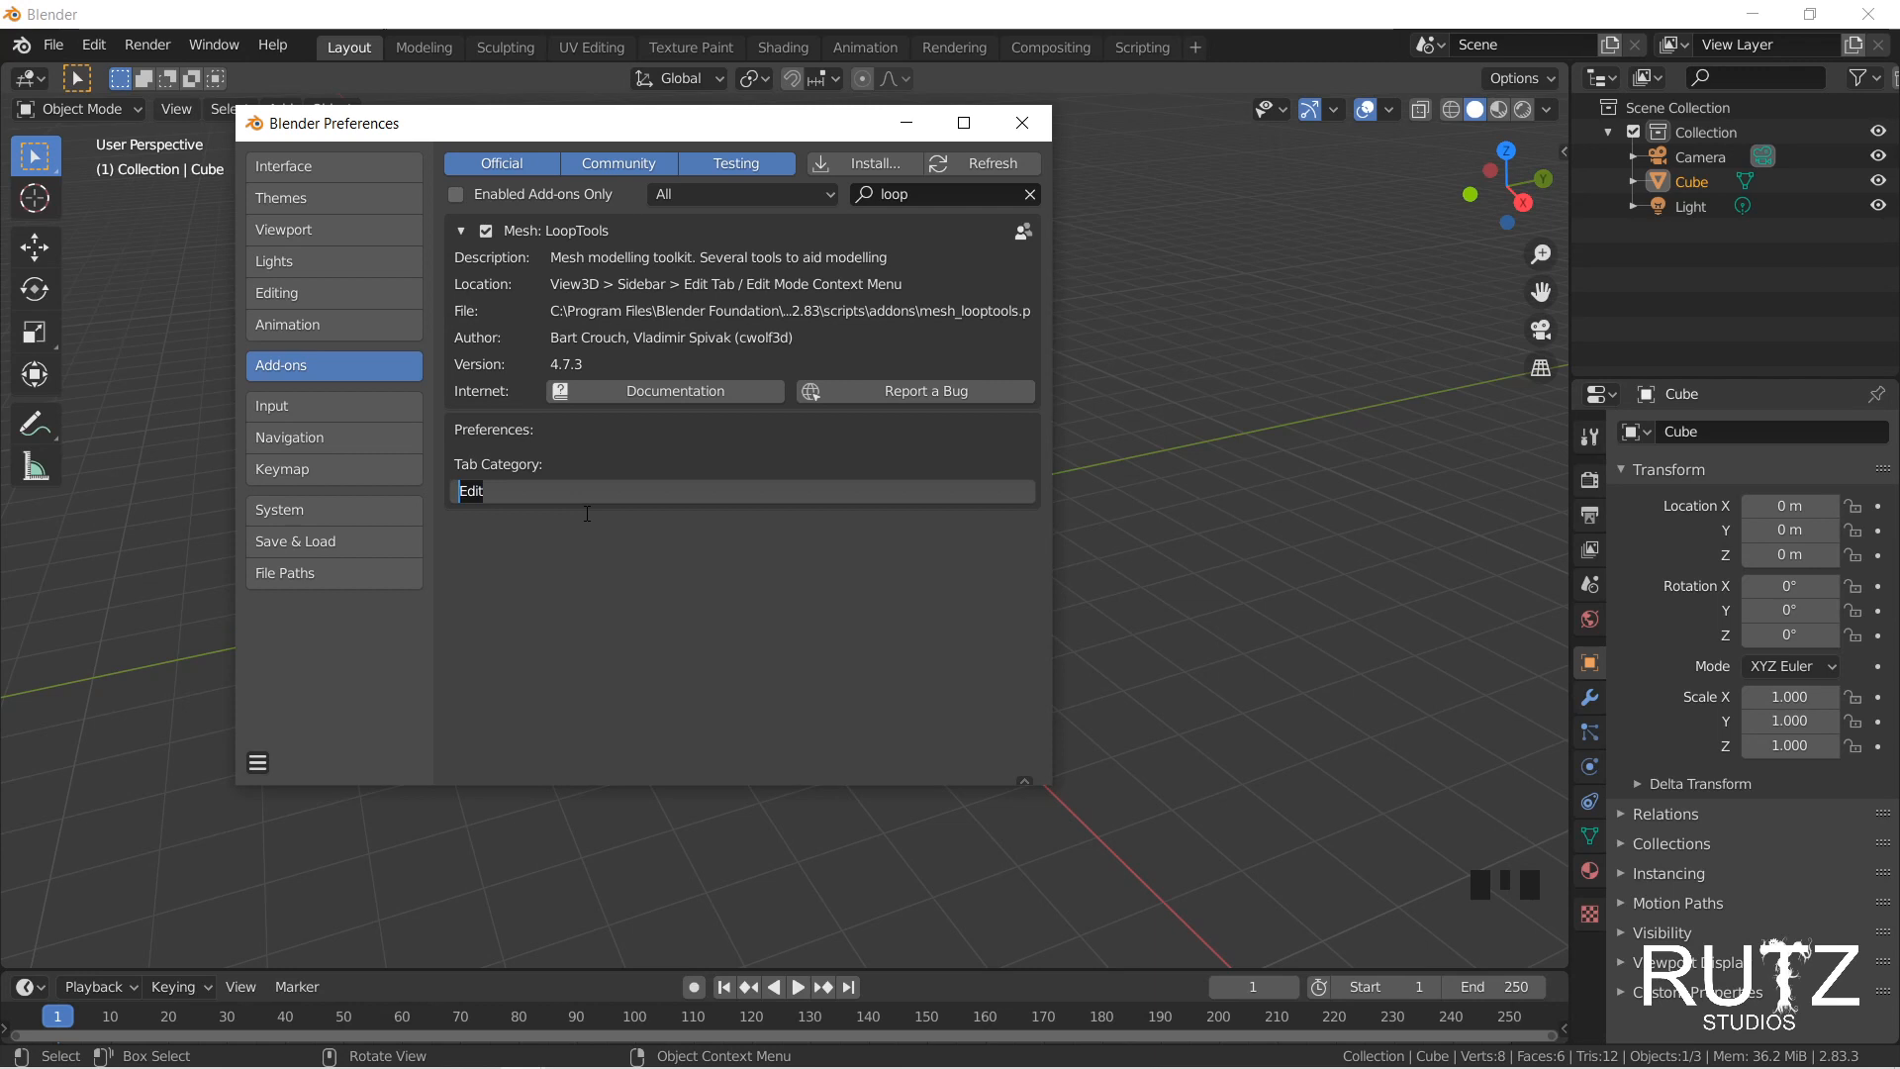
text(L)
key(Return)
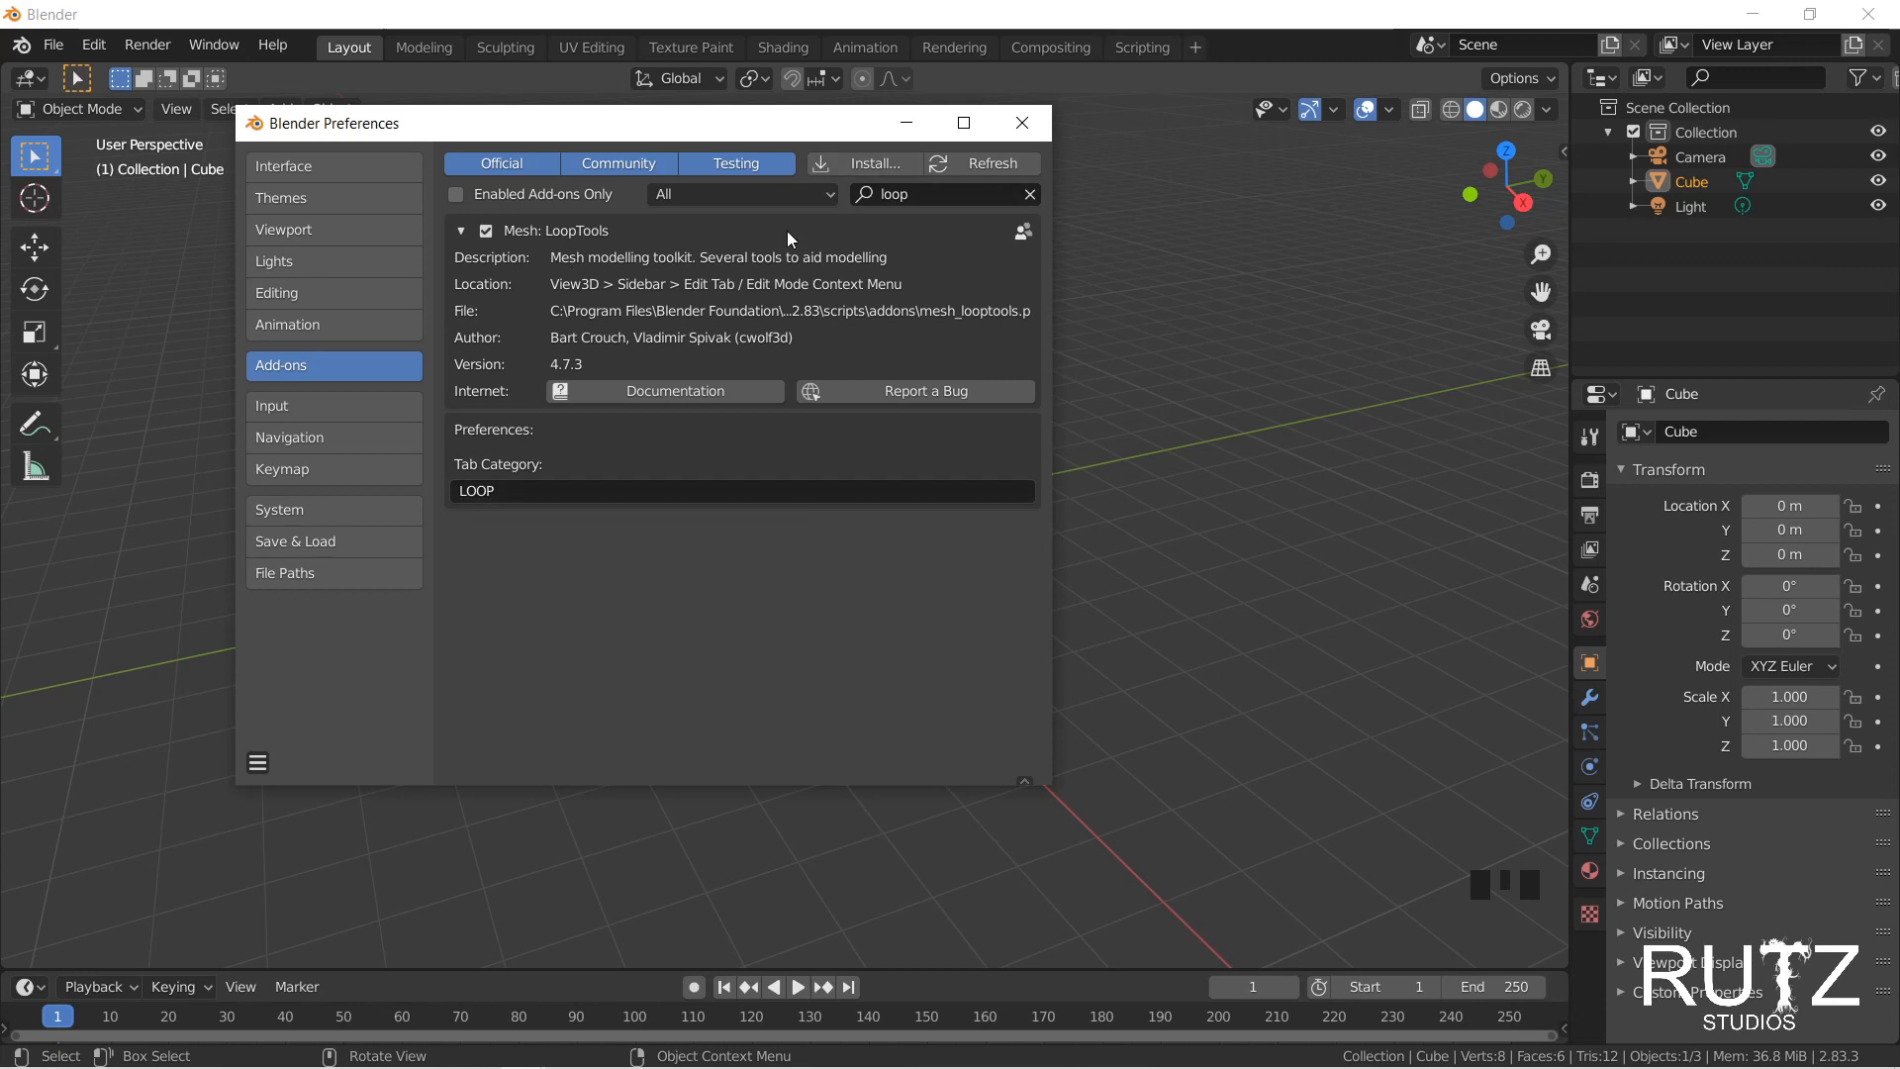
click(1020, 122)
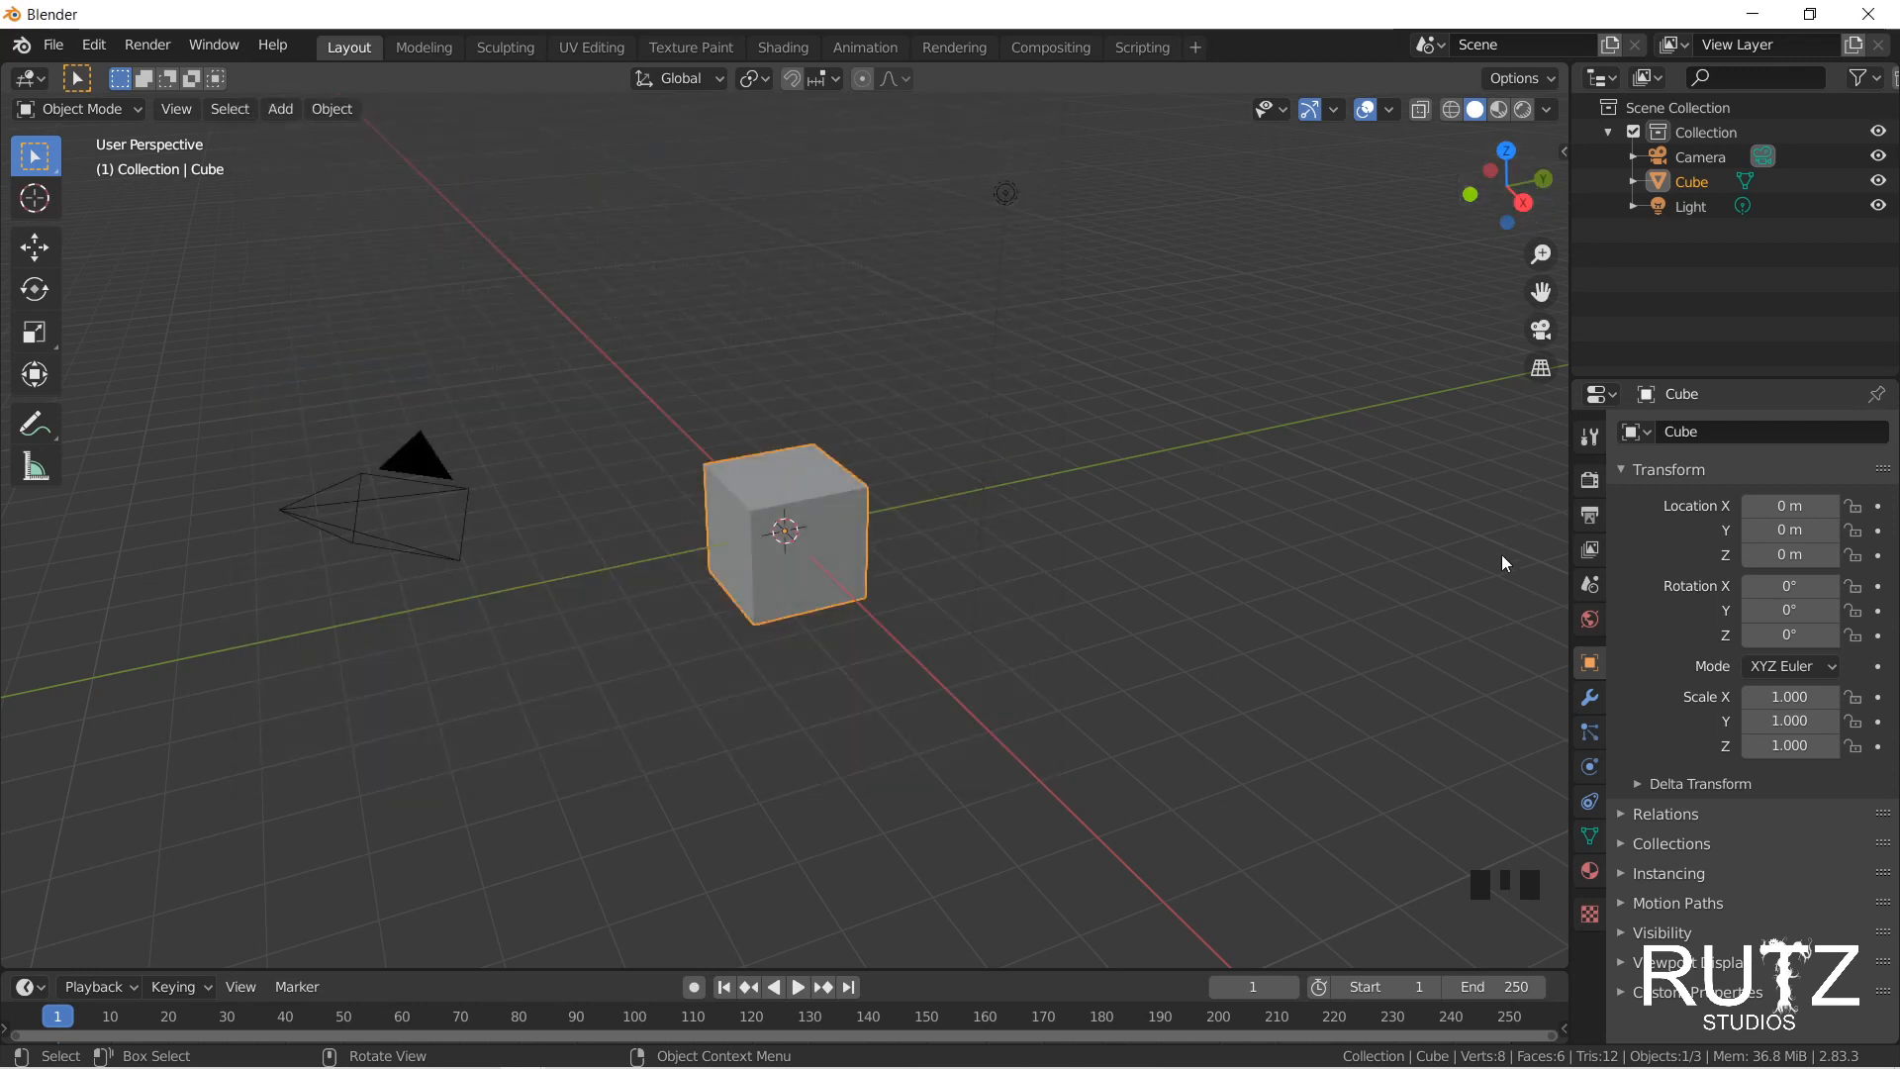
Step: Show the 3D viewport sidebar and browse through its built-in and add-on categories
key(n)
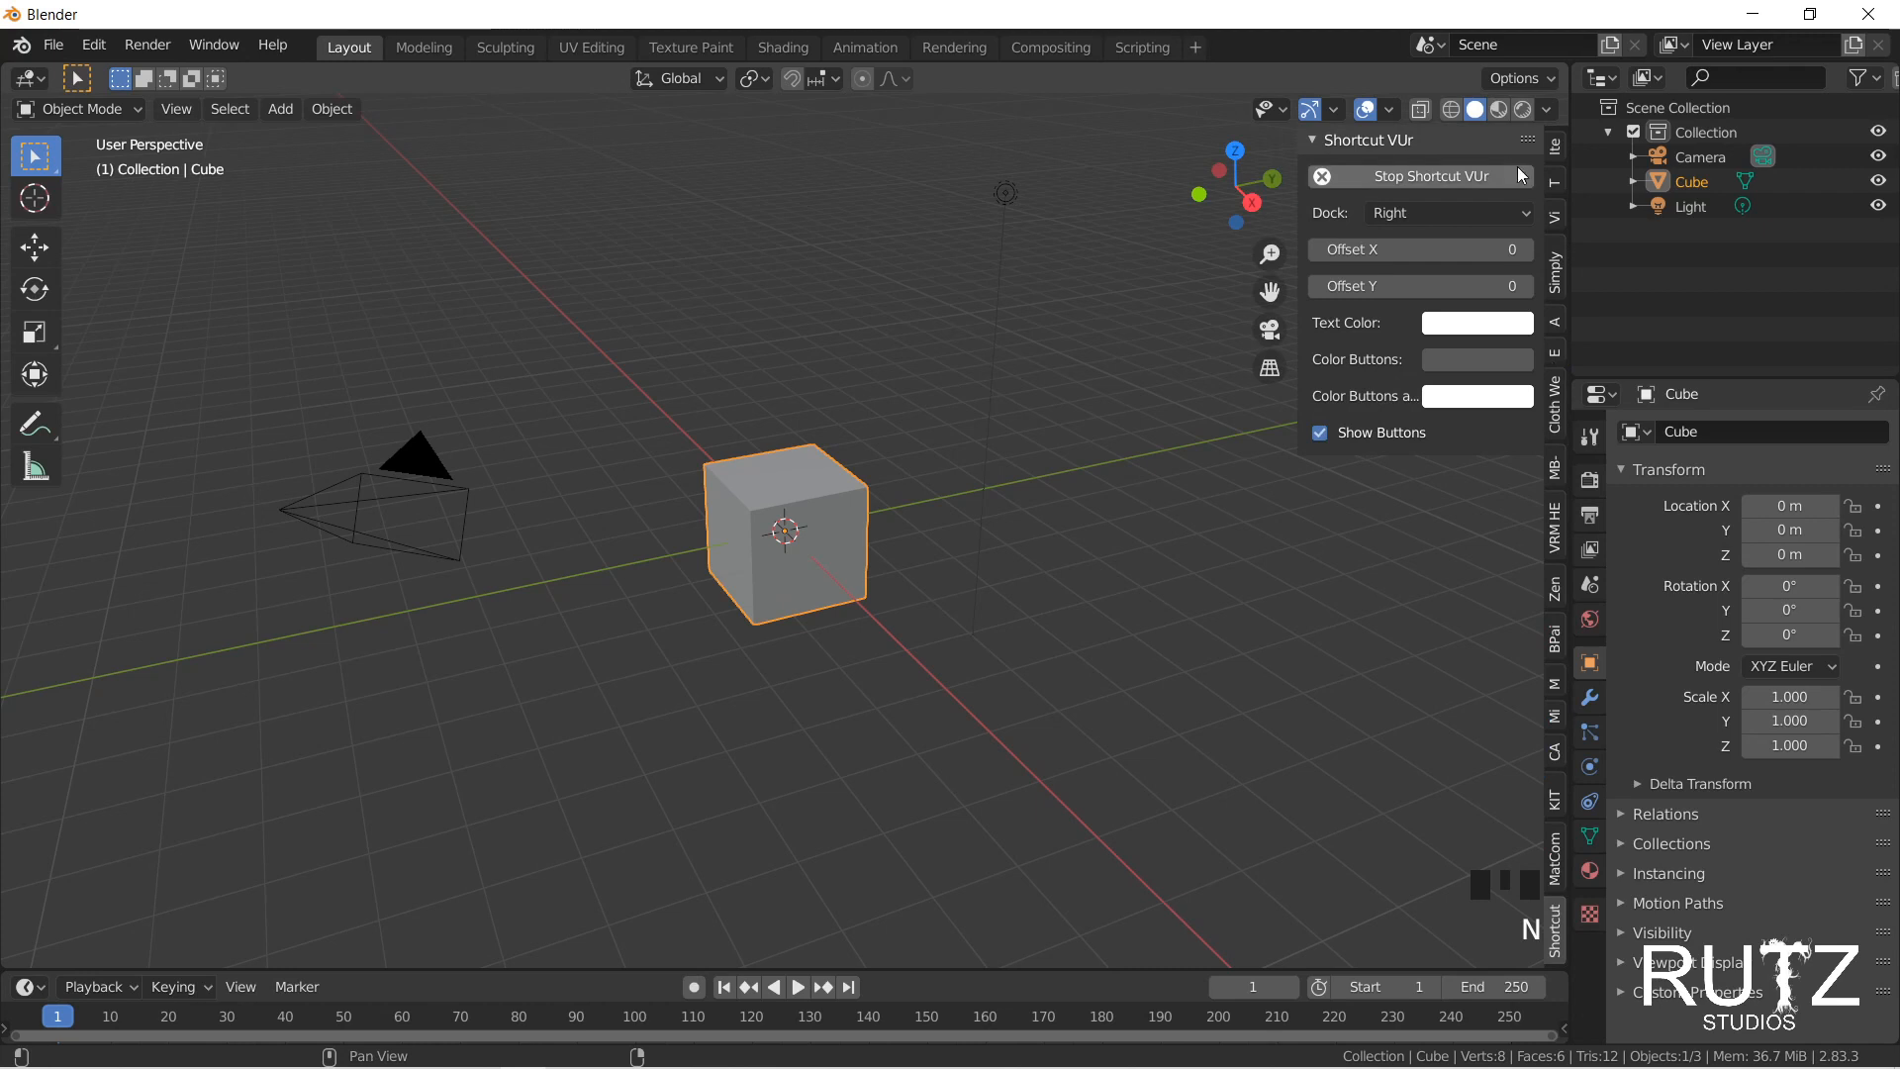
scroll(1558, 332, up, 18)
scroll(1558, 332, down, 2)
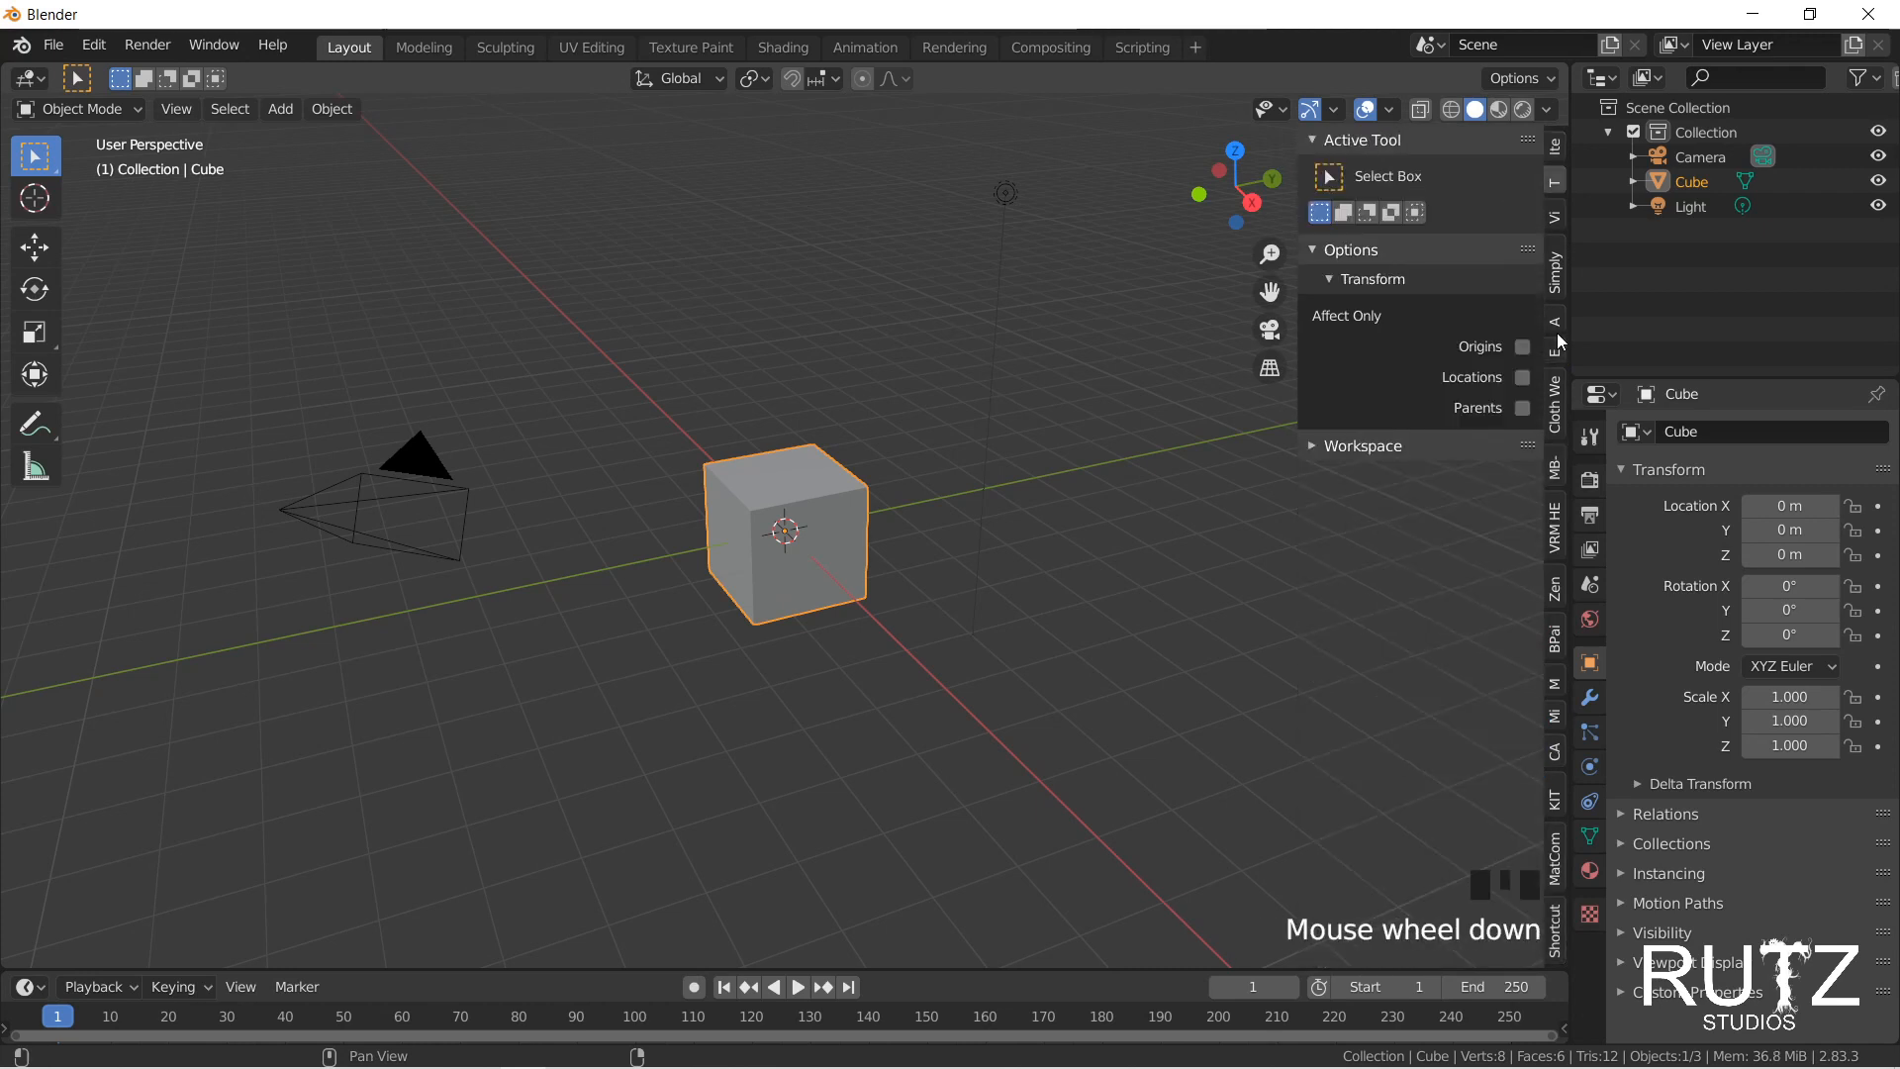
scroll(1558, 332, down, 4)
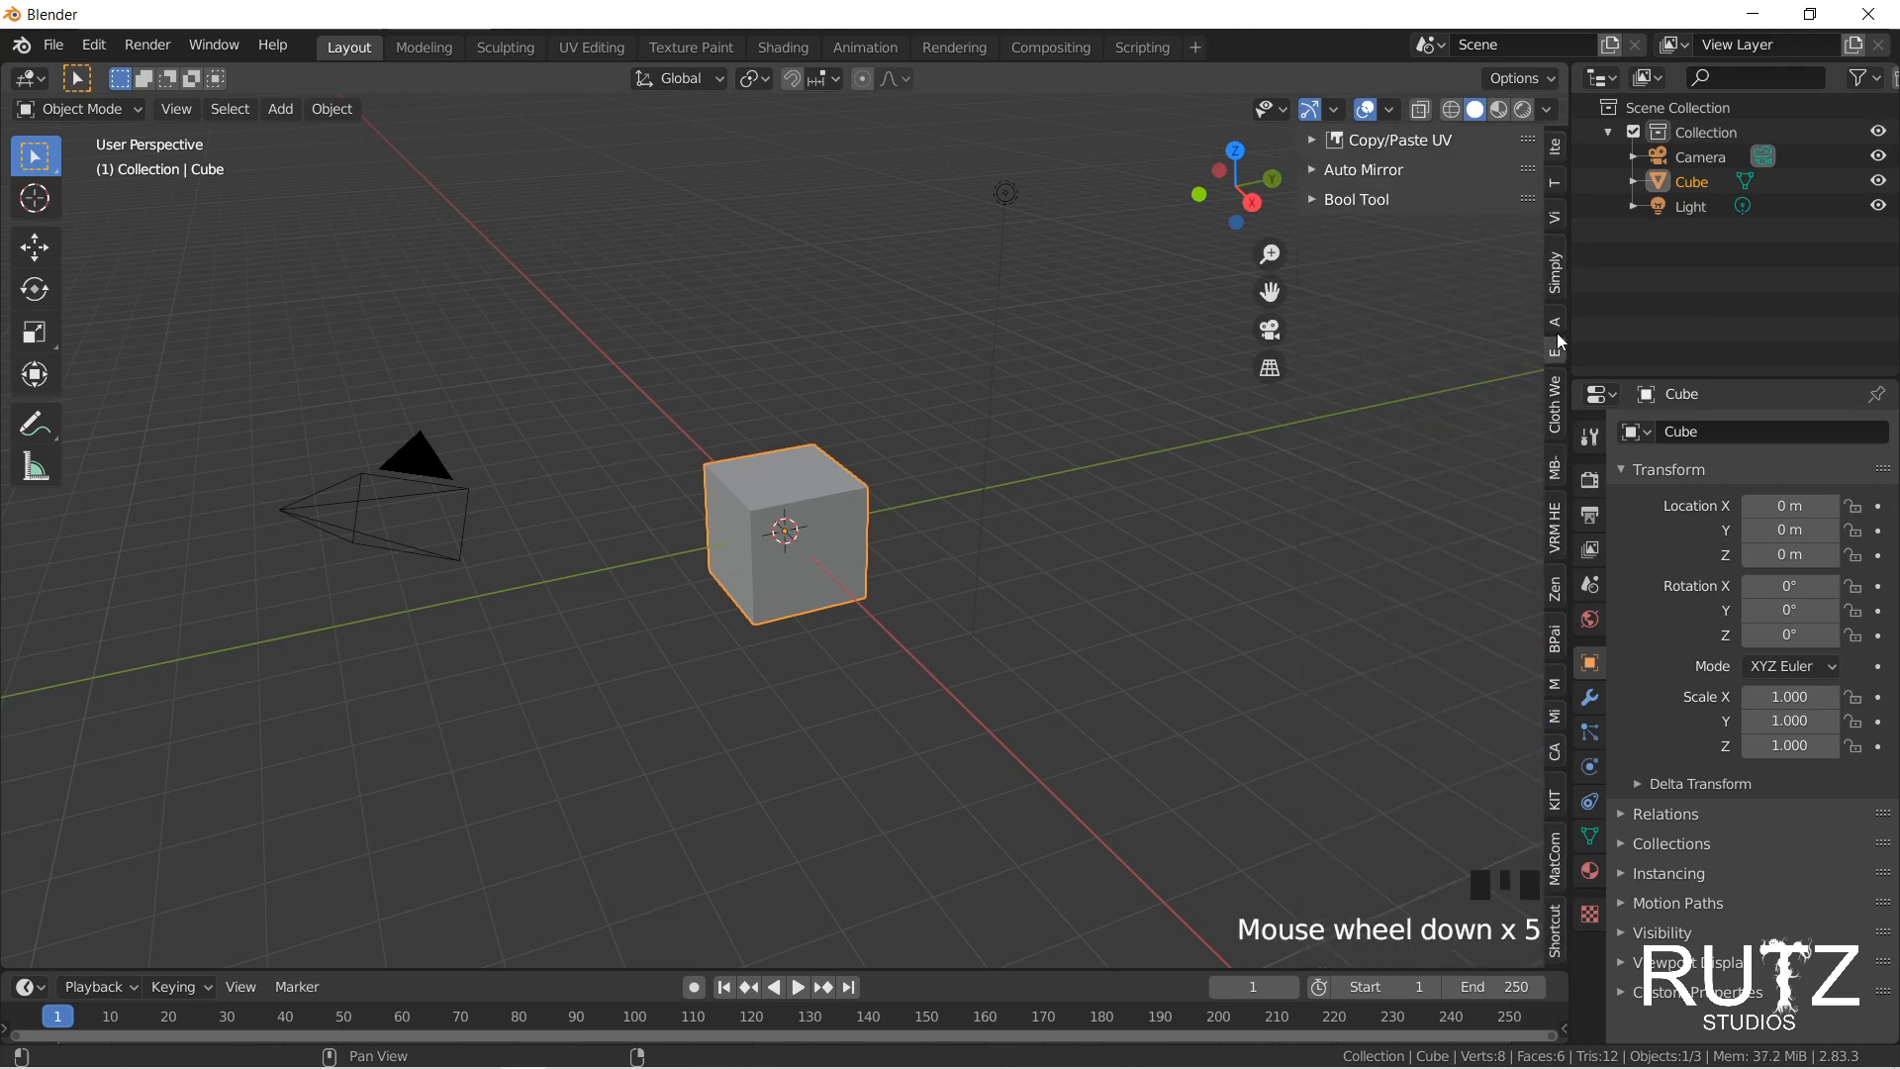
scroll(1558, 333, up, 1)
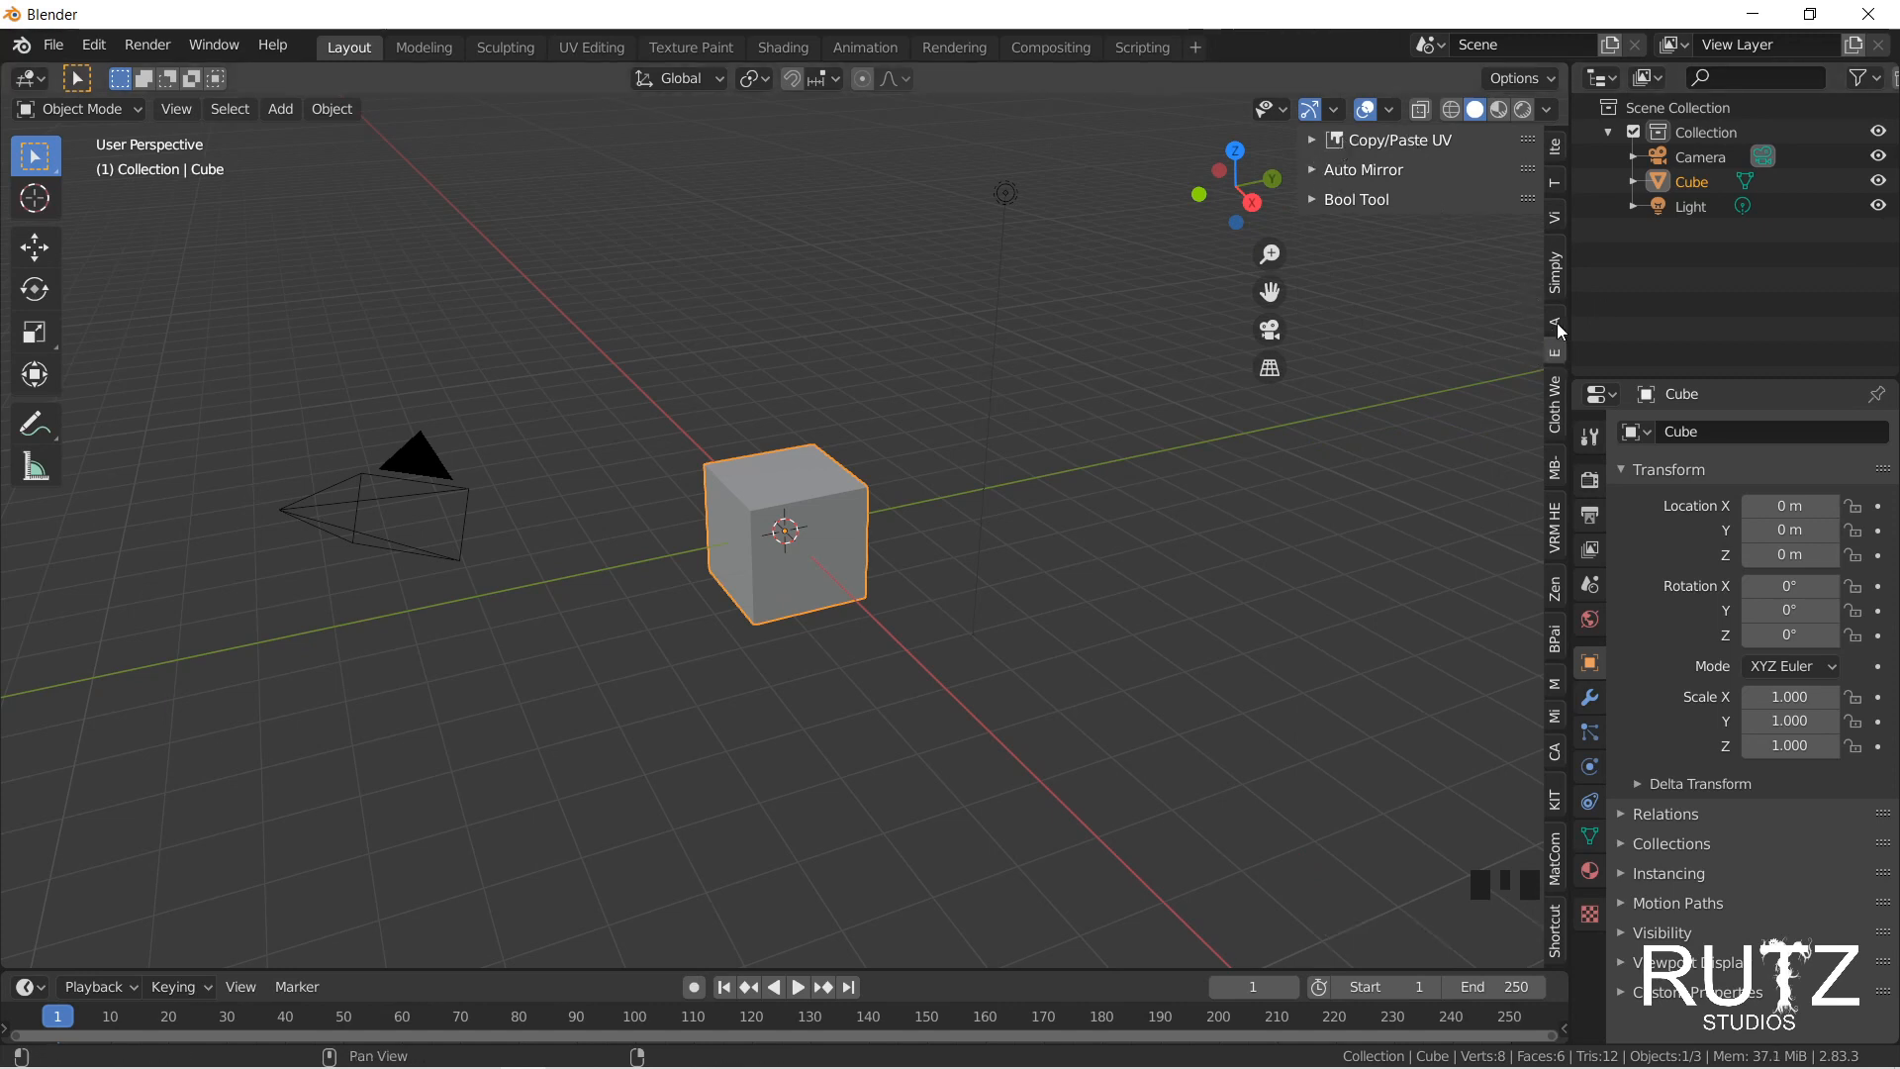
scroll(1558, 323, up, 4)
scroll(1557, 323, up, 1)
scroll(1558, 322, down, 12)
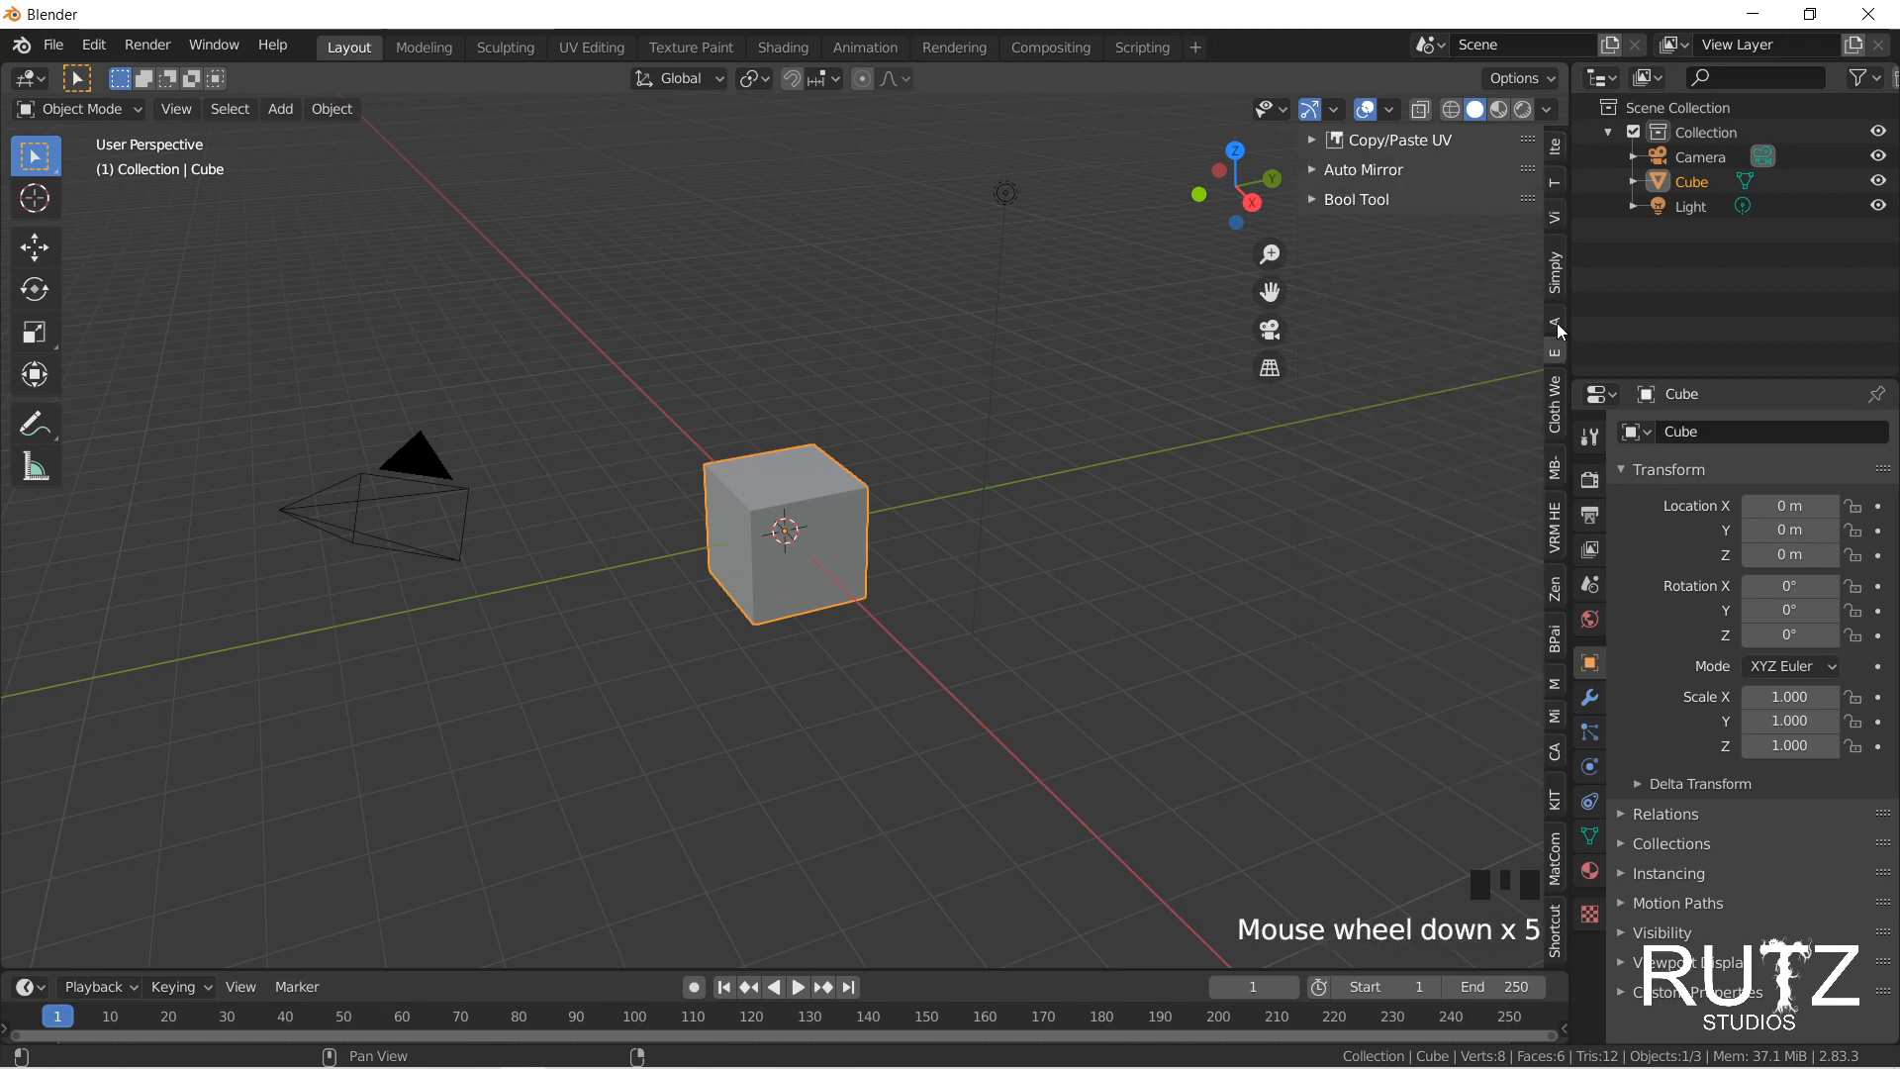
scroll(1557, 323, down, 3)
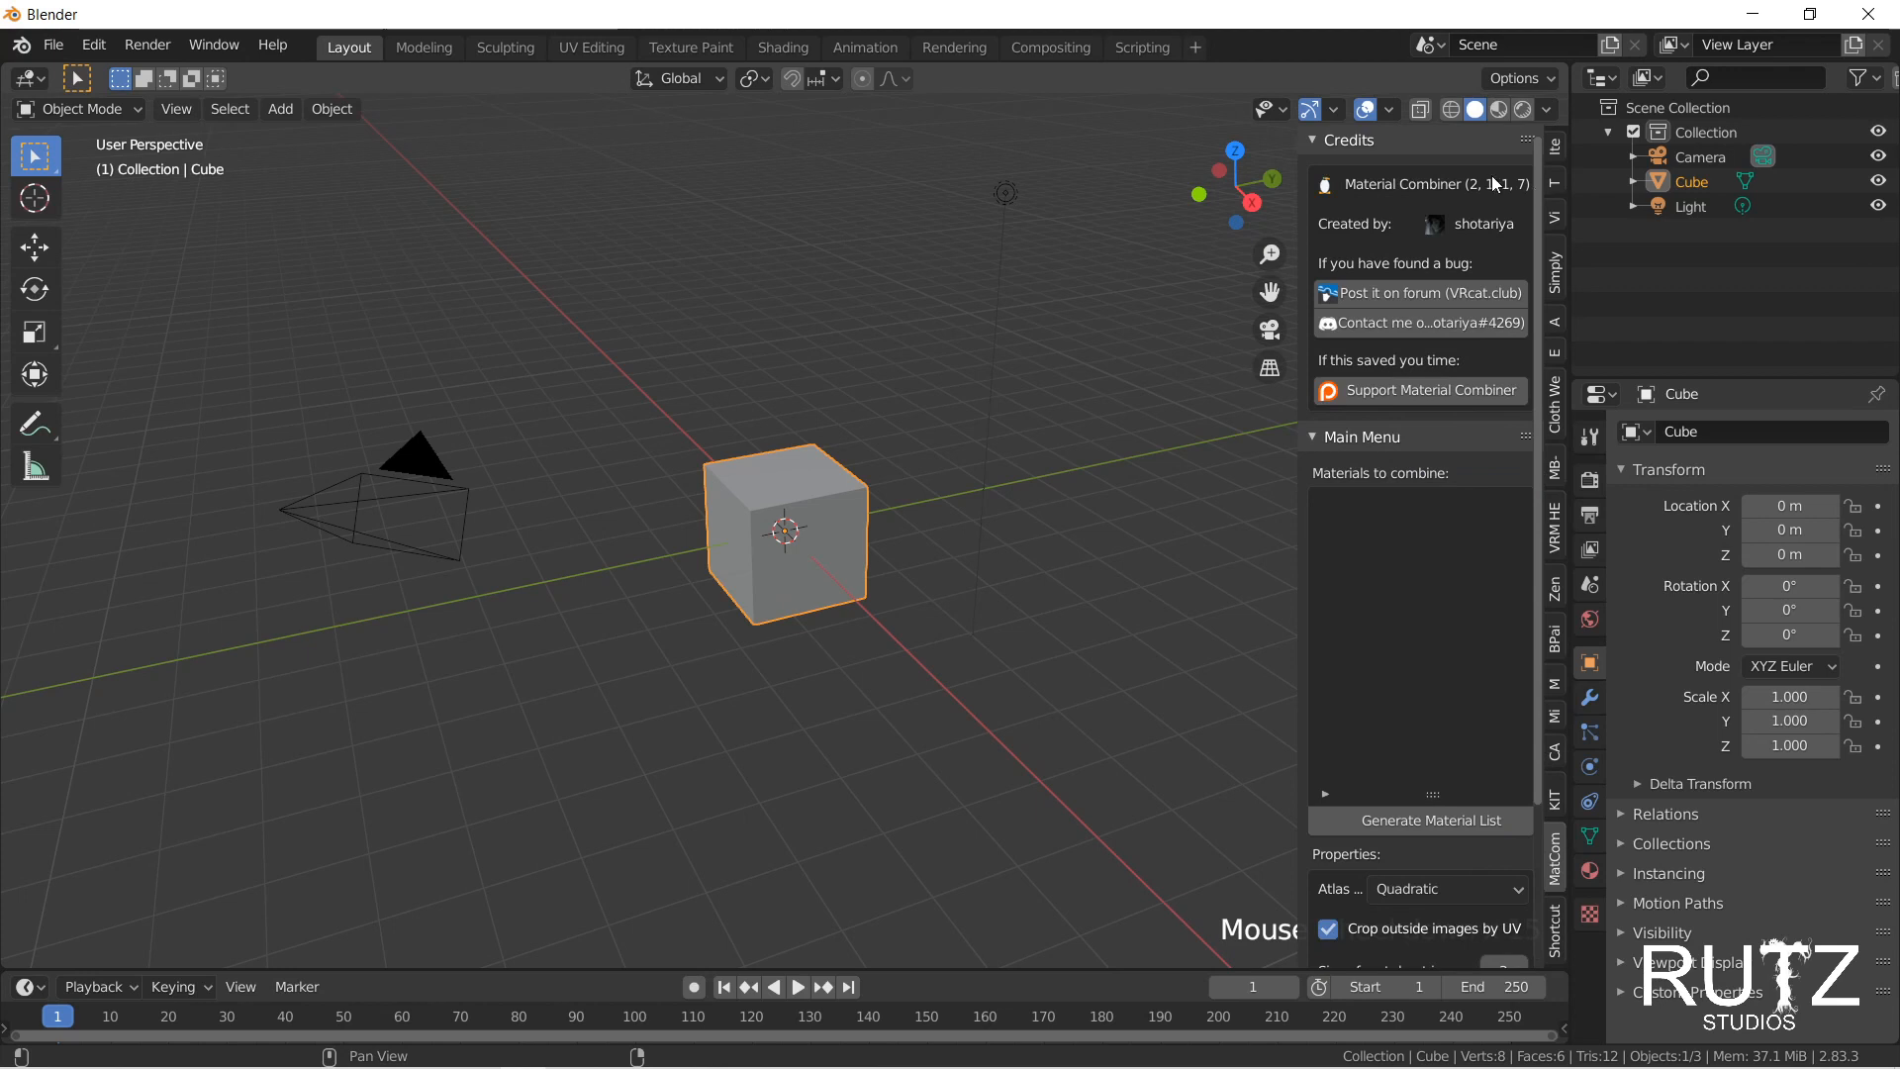
Step: Collapse the Material Combiner's Credits and Main Menu sections and the Item Transform section, and deselect the cube
click(1333, 142)
click(1326, 168)
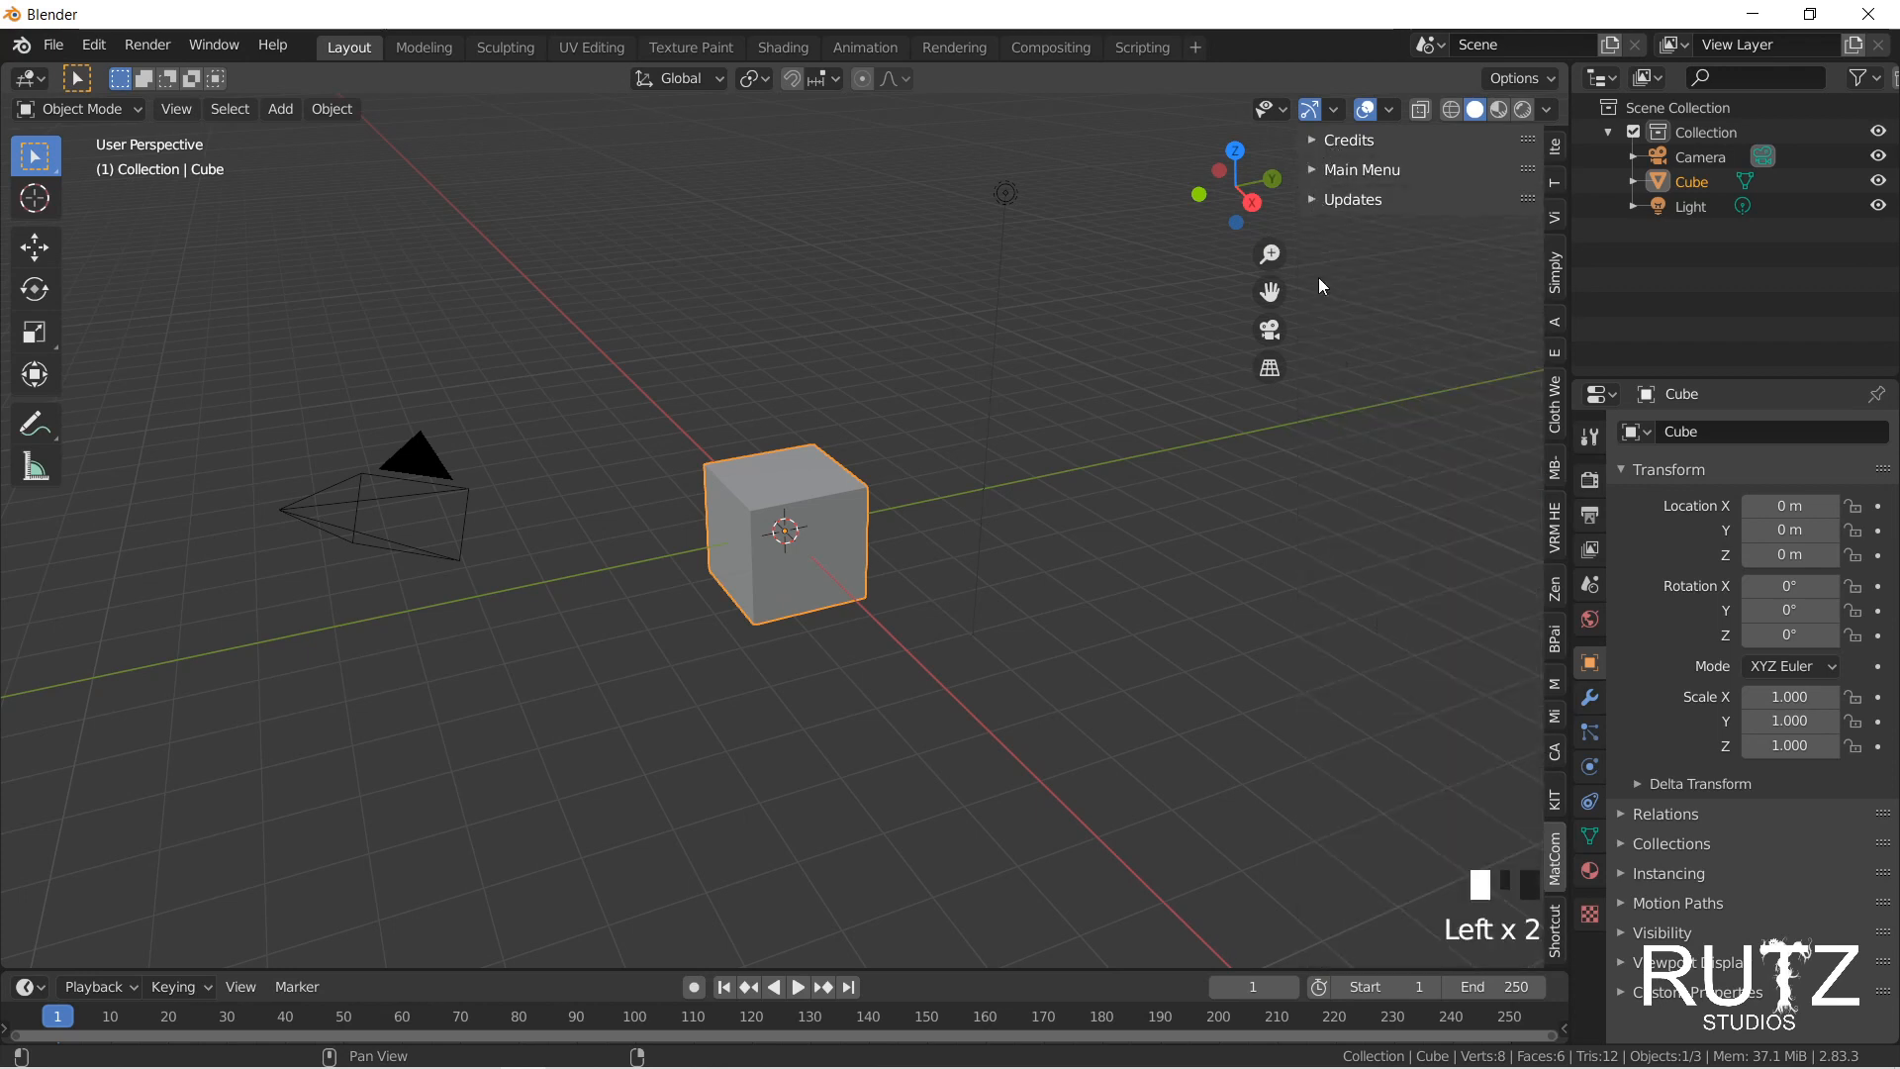
click(1547, 153)
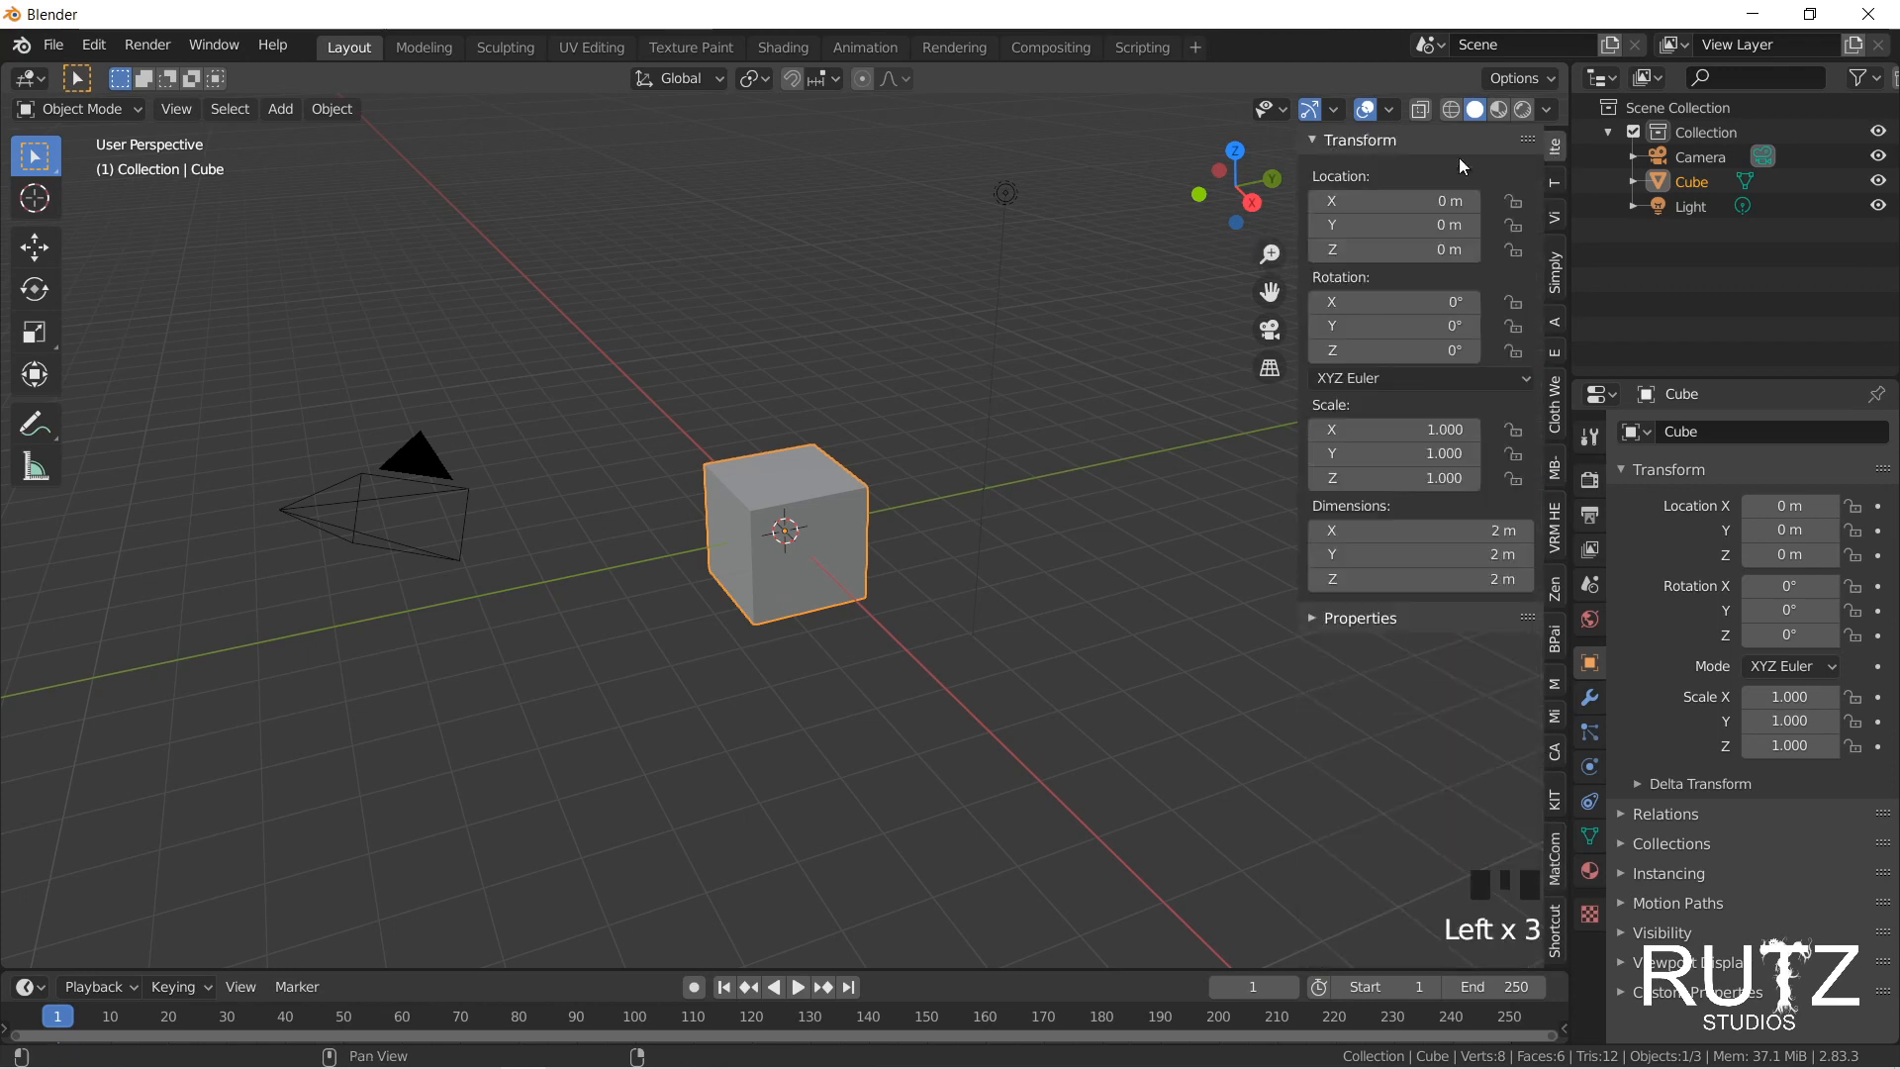
click(1334, 141)
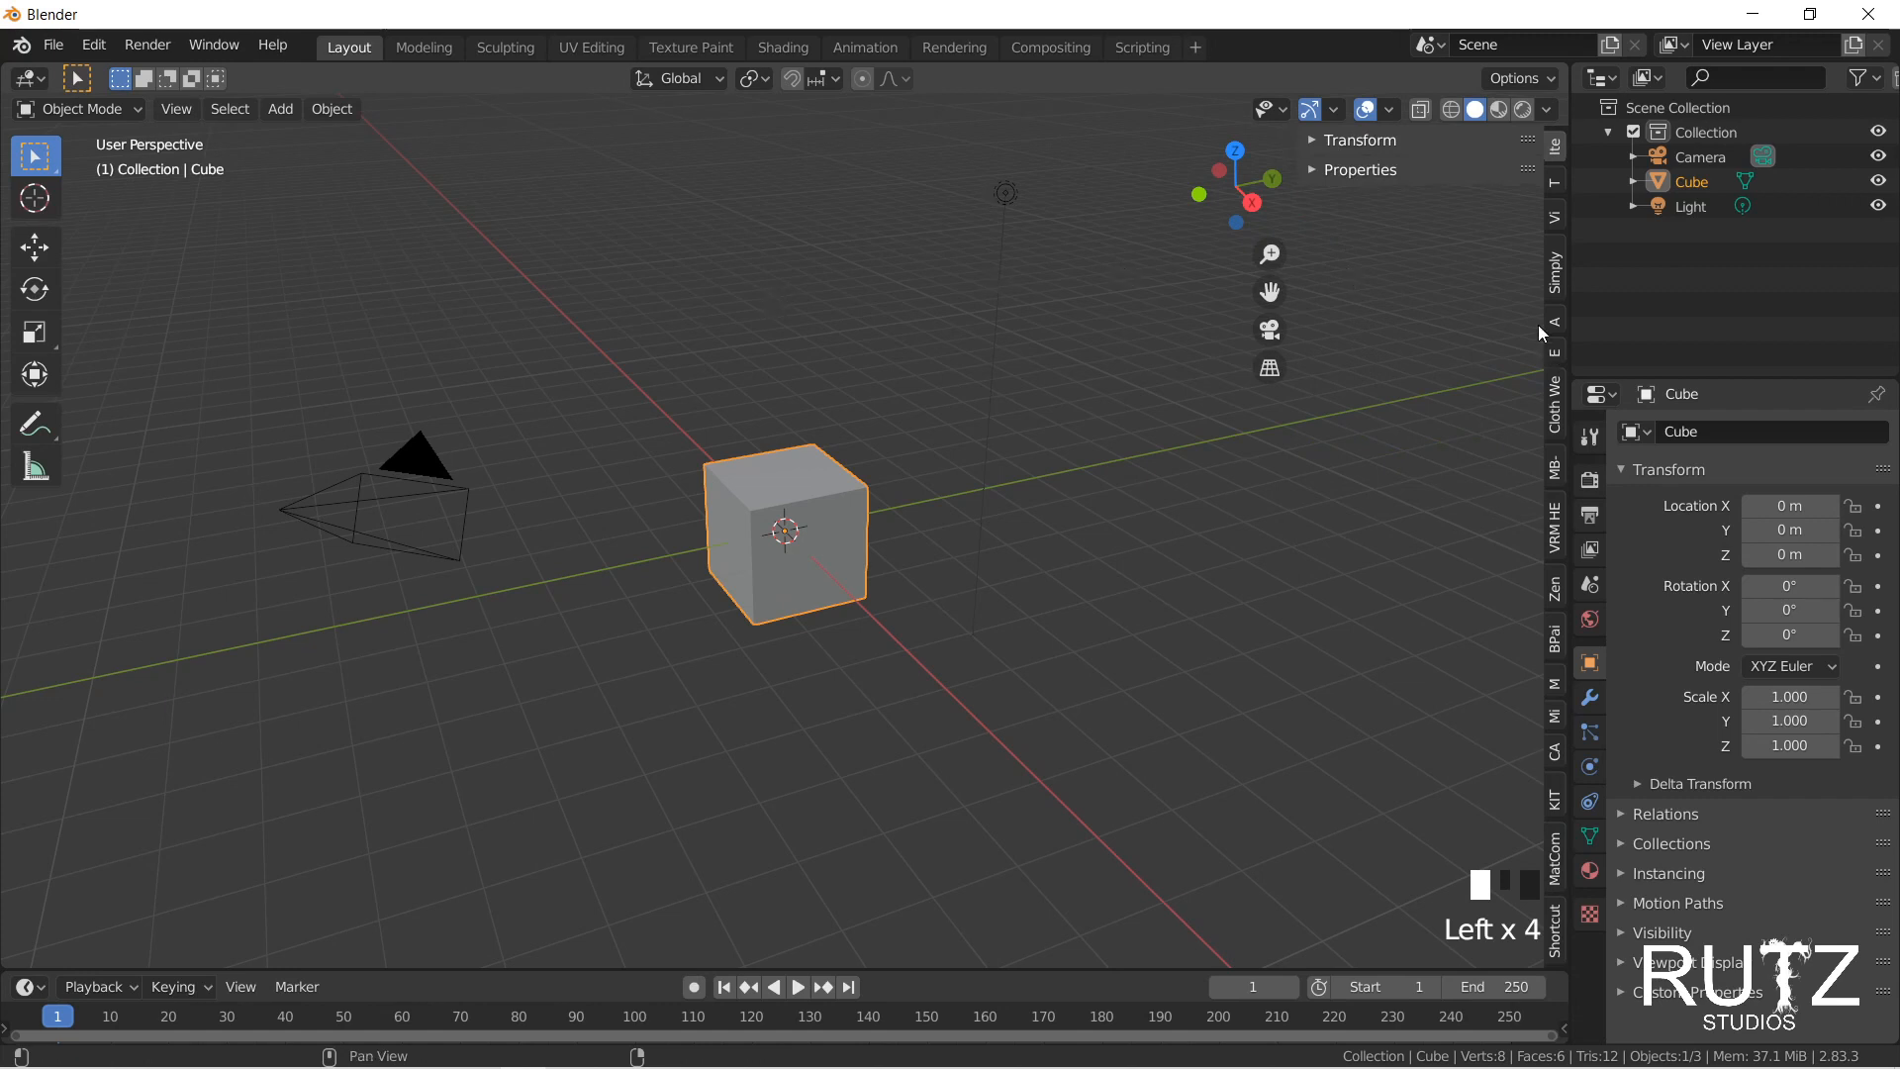
click(608, 233)
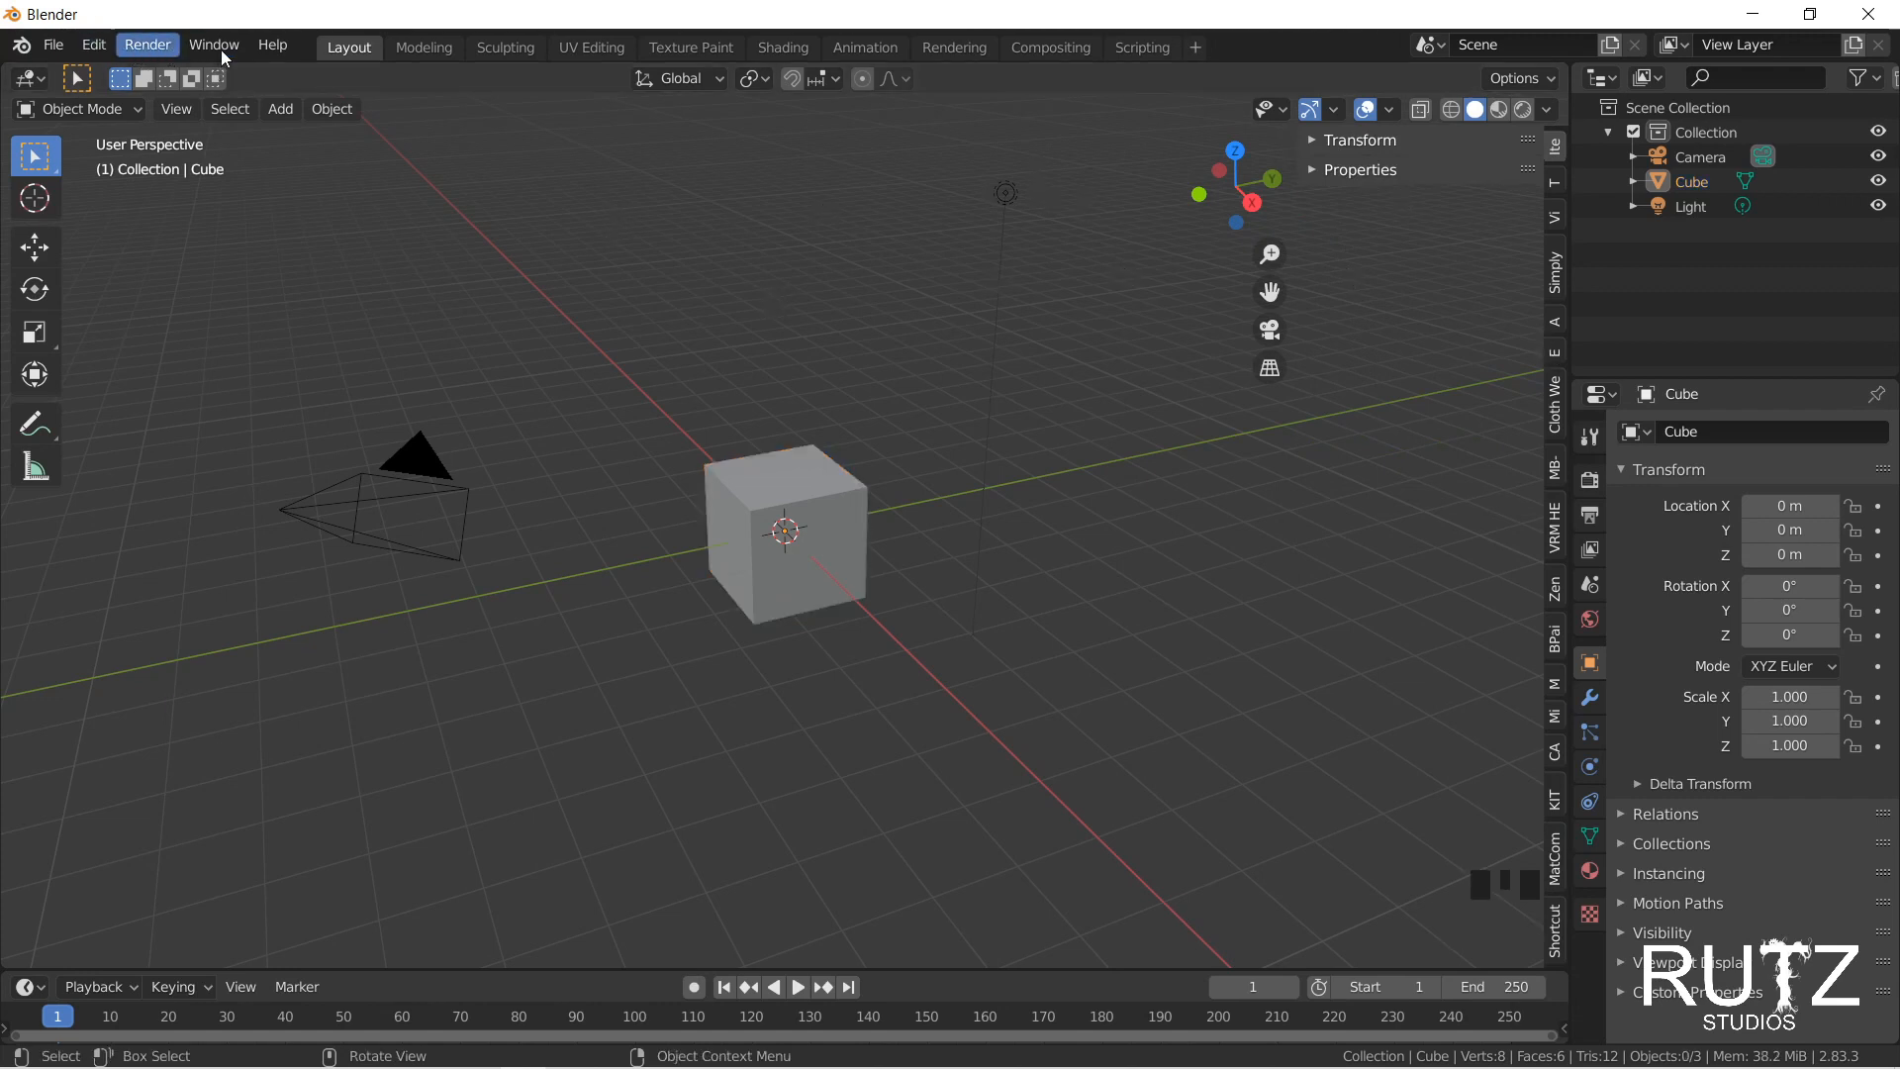
Step: Set the LoopTools add-on's tab category back to Edit in the preferences, and briefly open the add-on install file browser
click(94, 44)
click(184, 394)
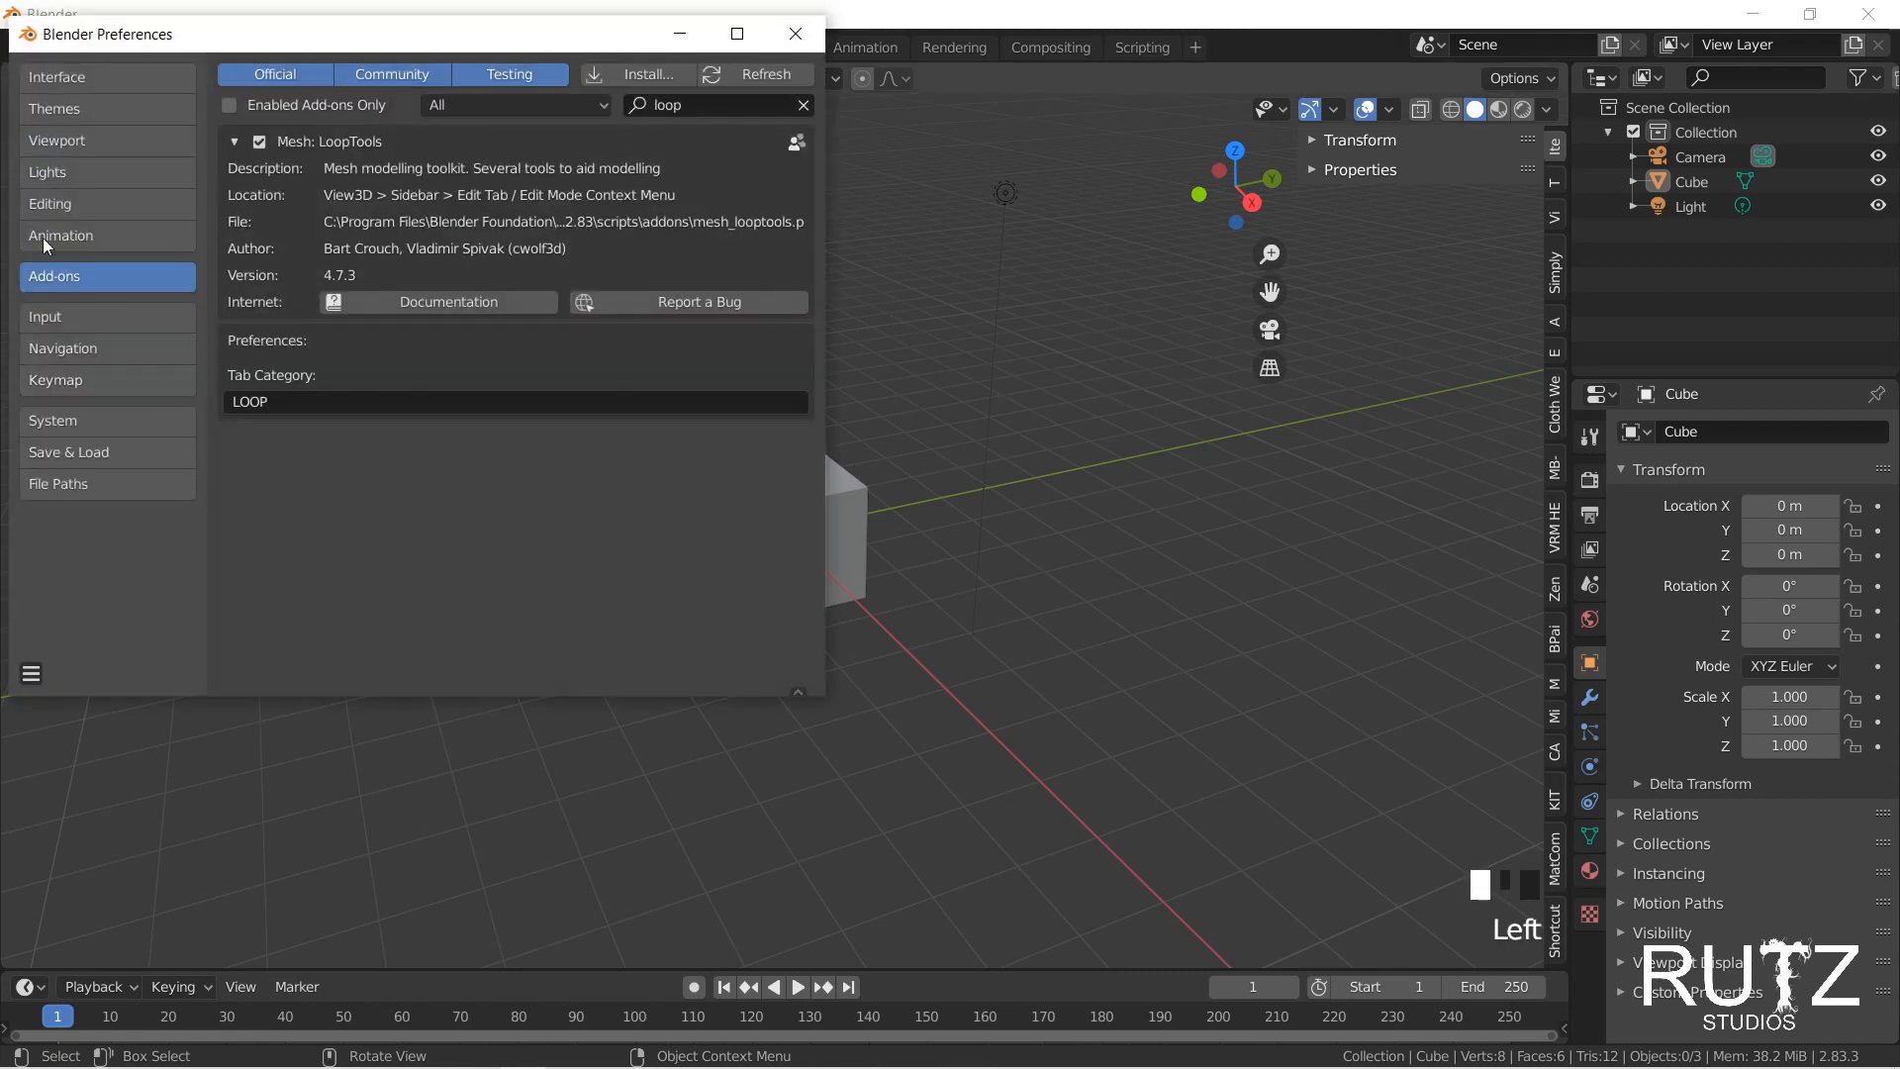
click(288, 403)
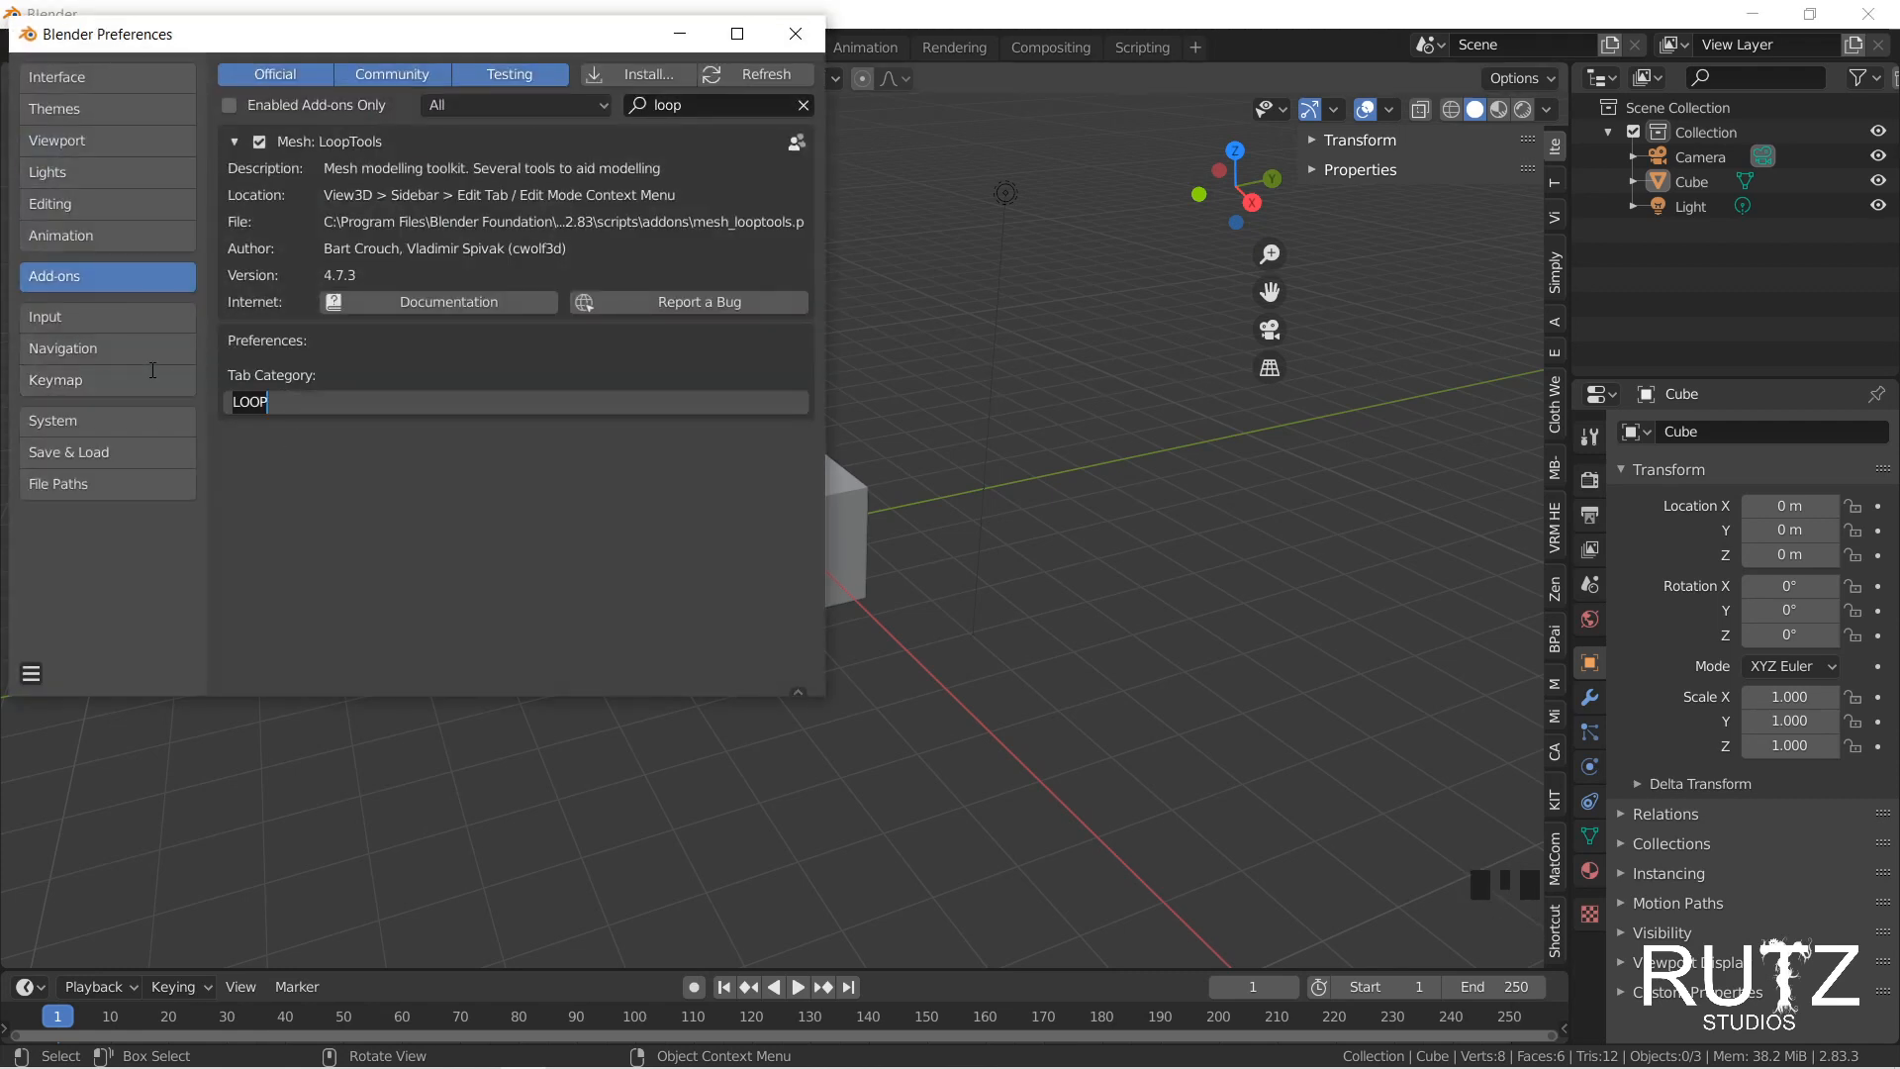
text(Edit)
key(Return)
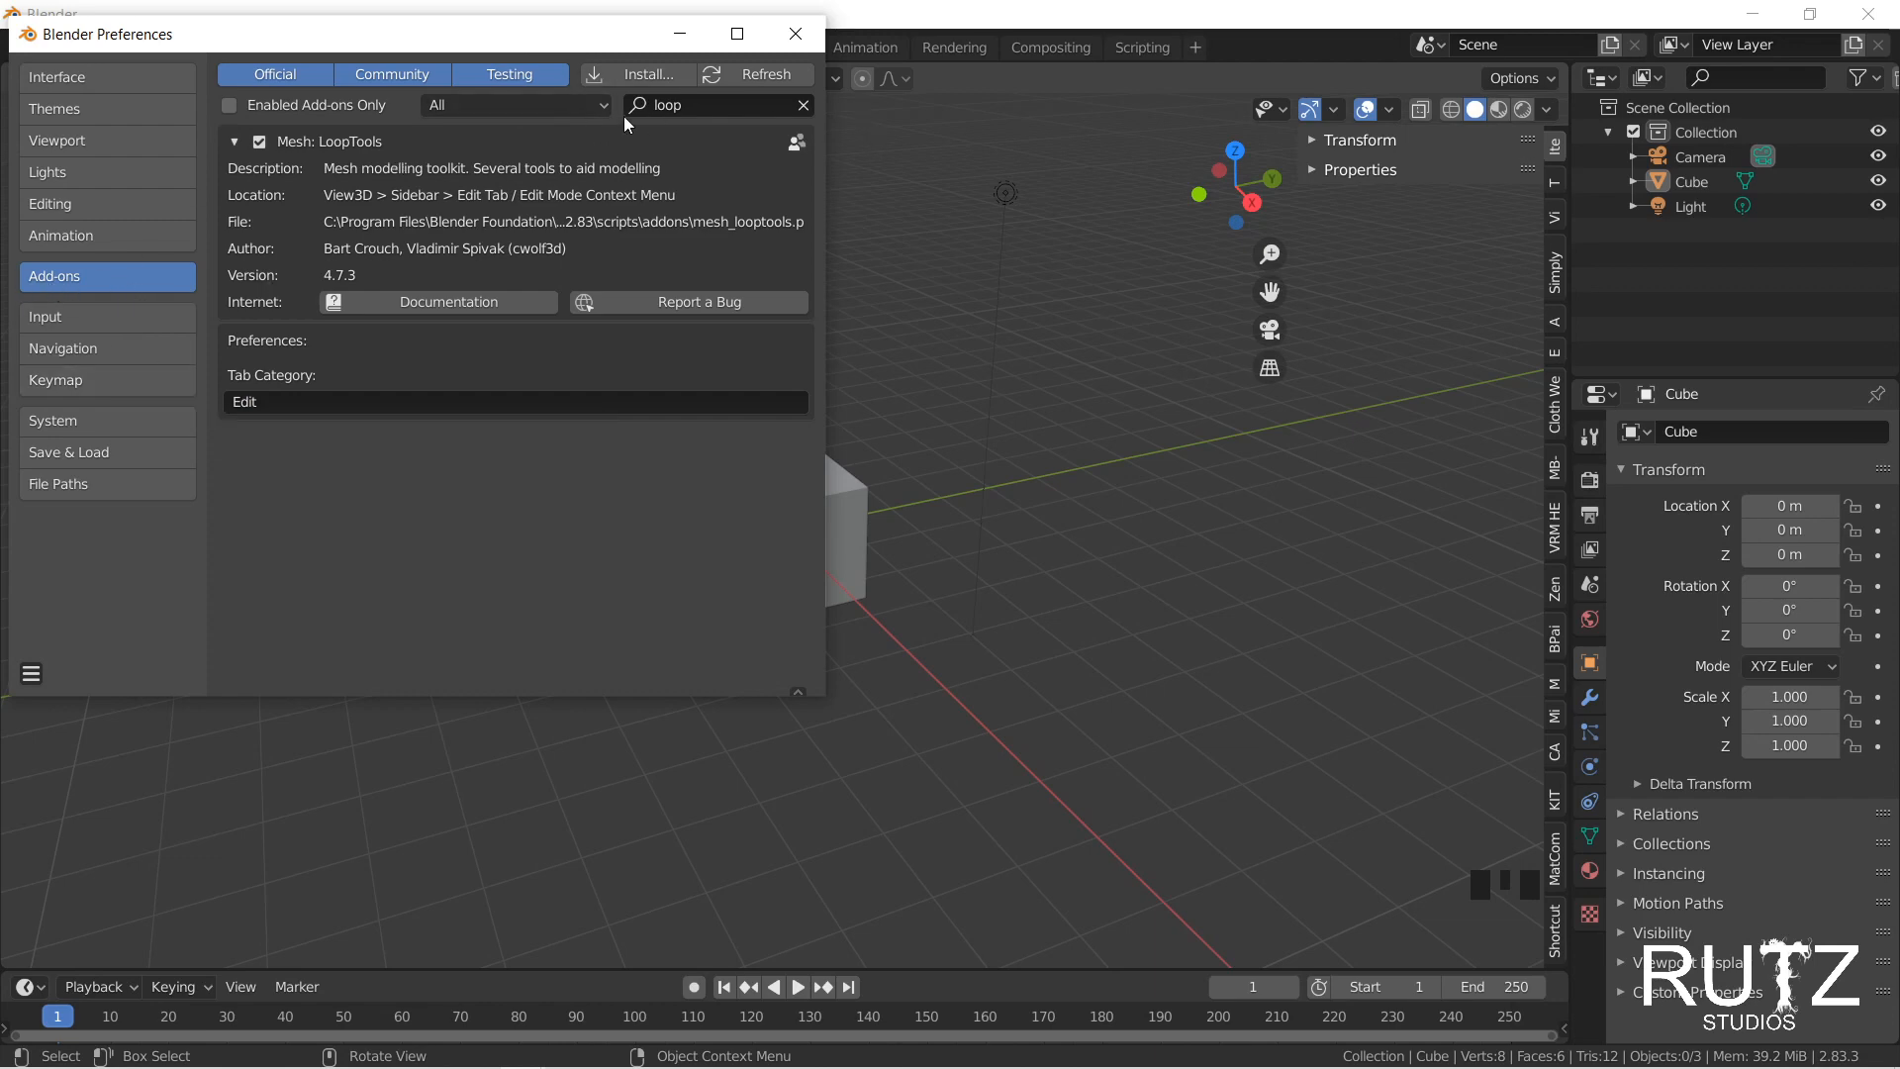
click(638, 74)
click(1431, 42)
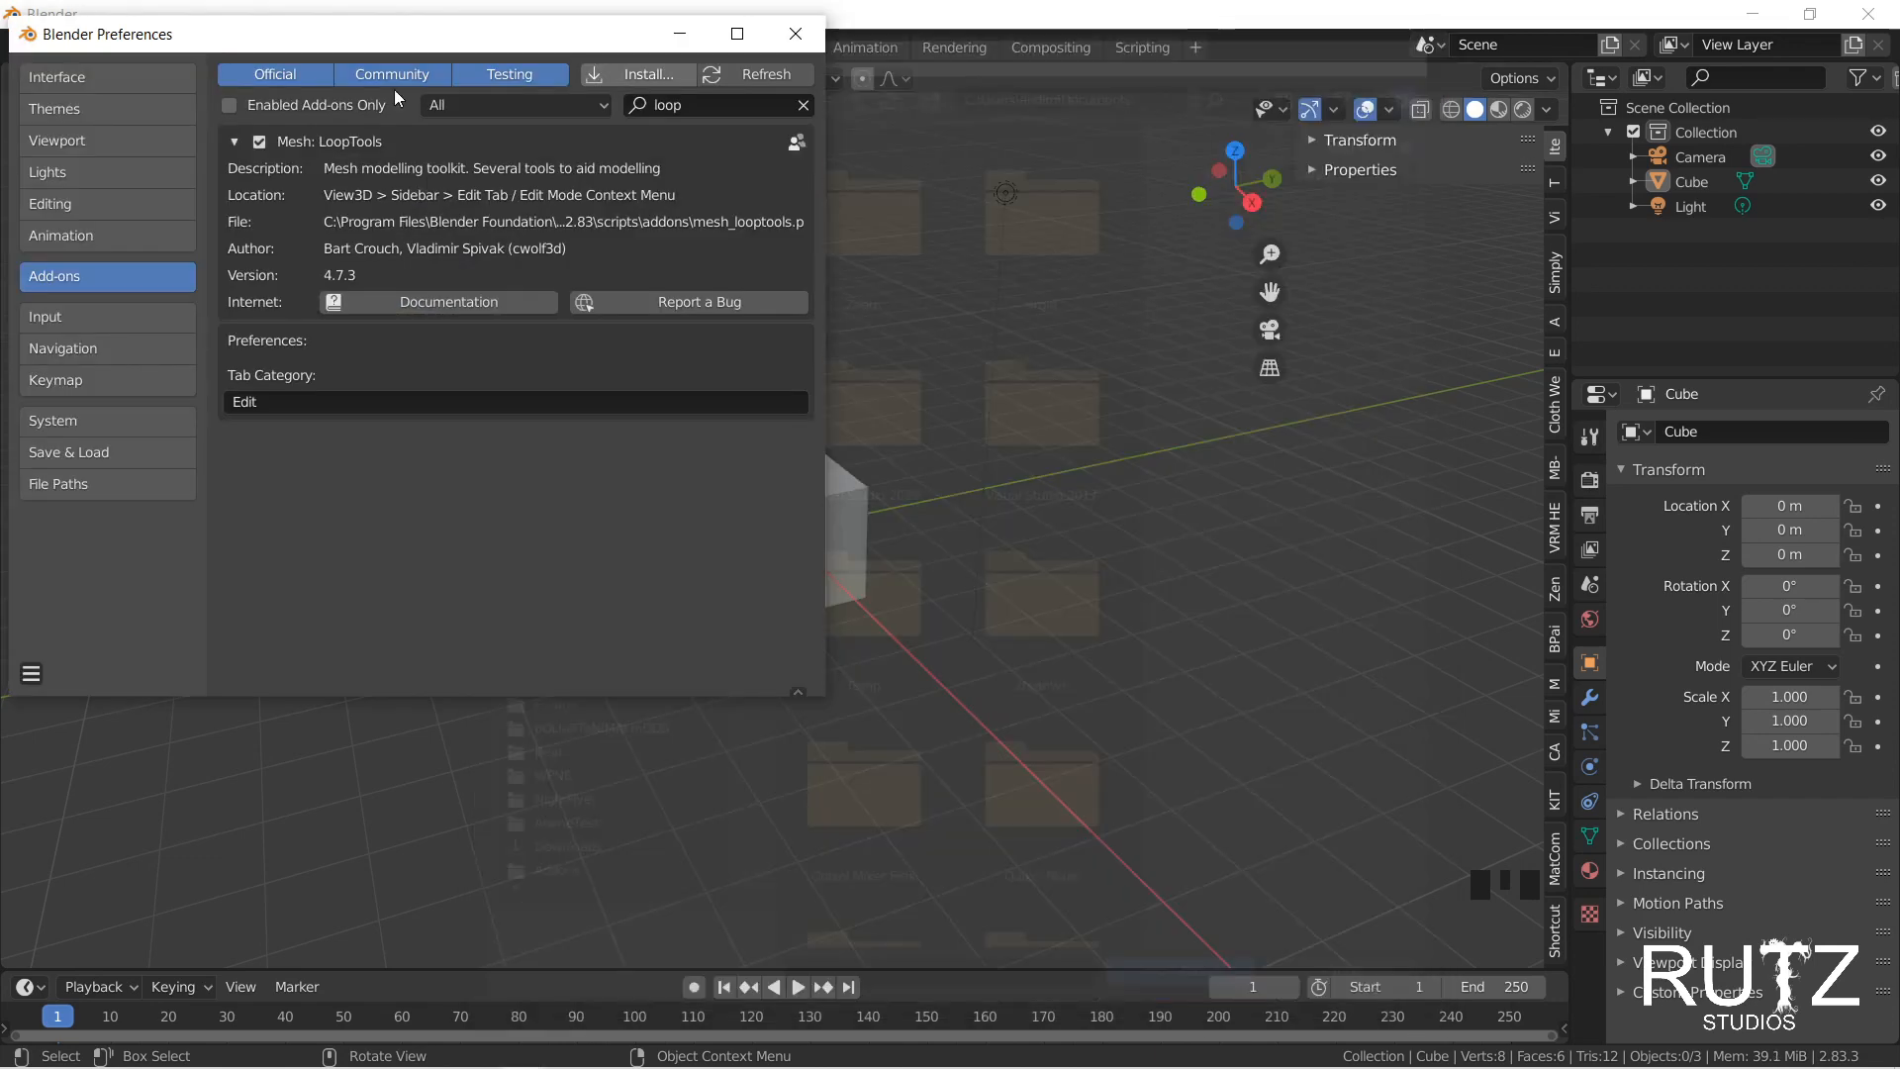
Step: Clear the add-on filter, filter again by "loop", and switch the LoopTools add-on off and back on
click(802, 104)
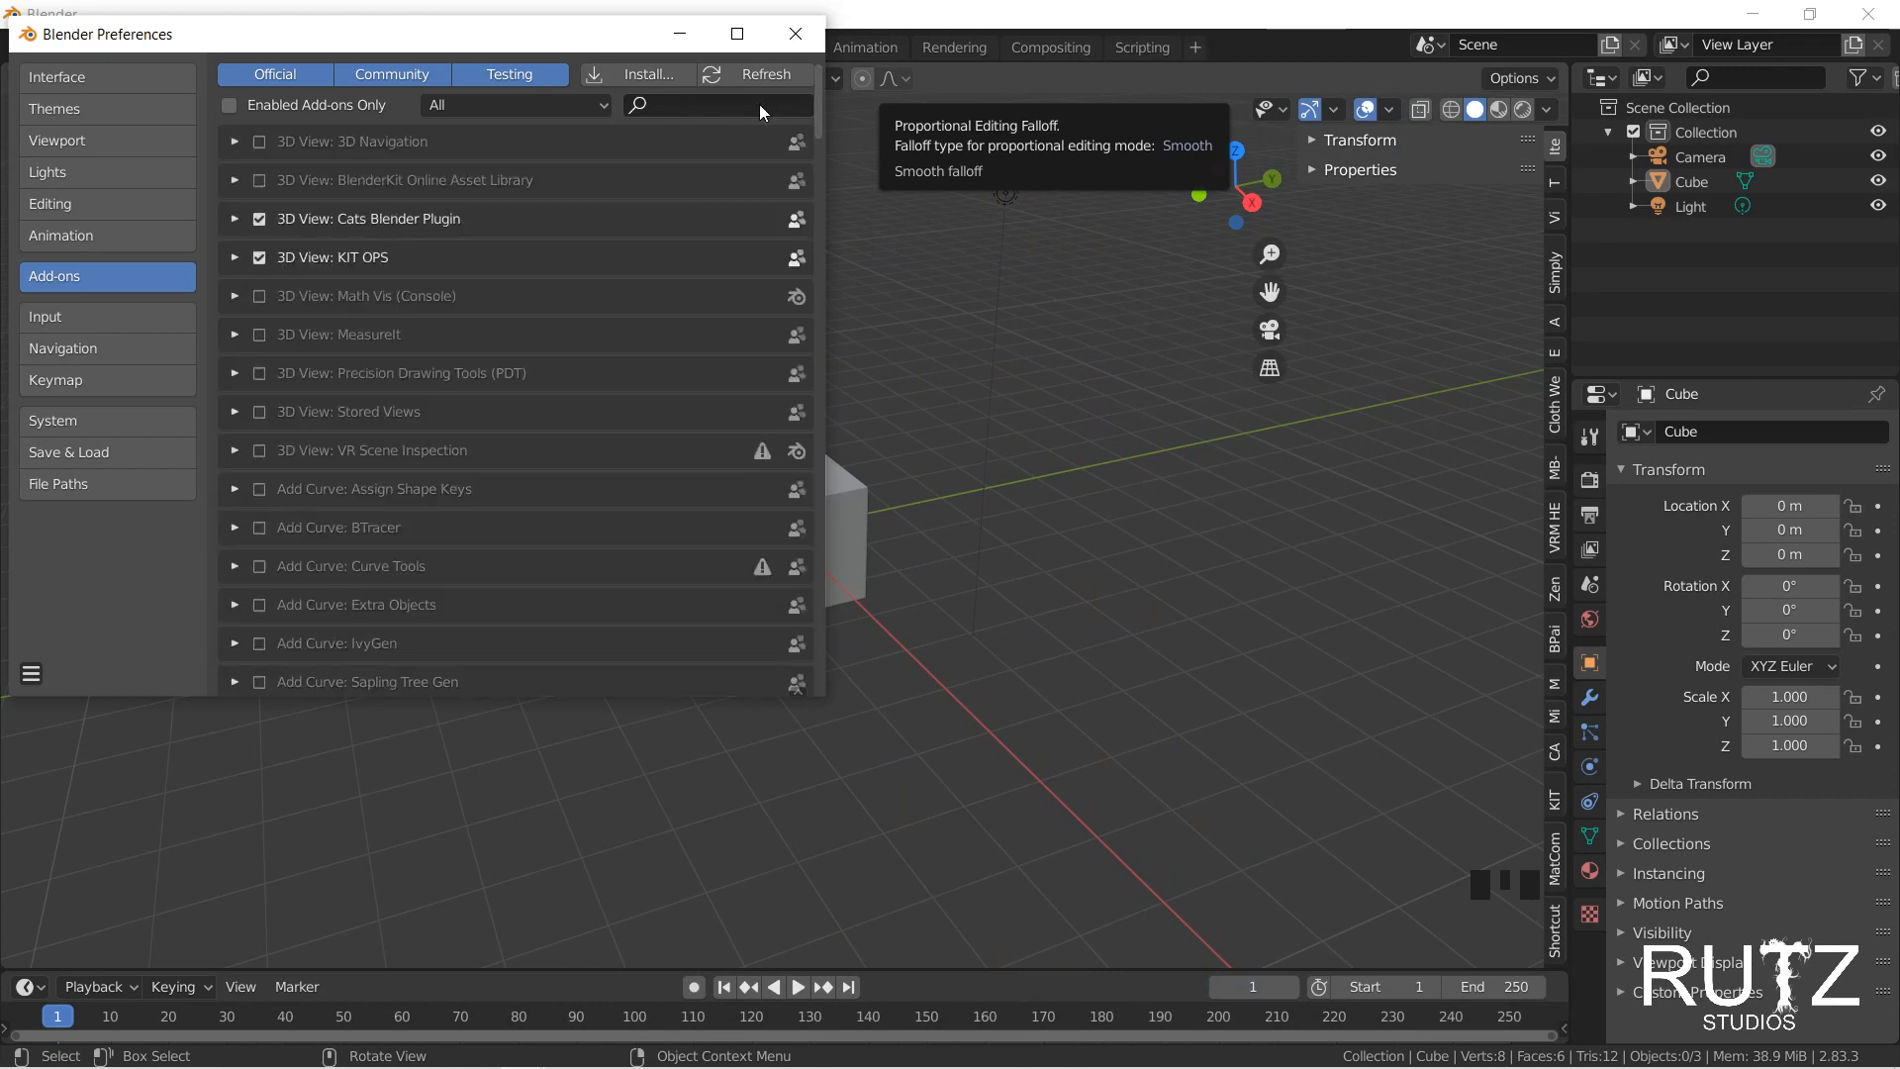
click(709, 105)
text(loop)
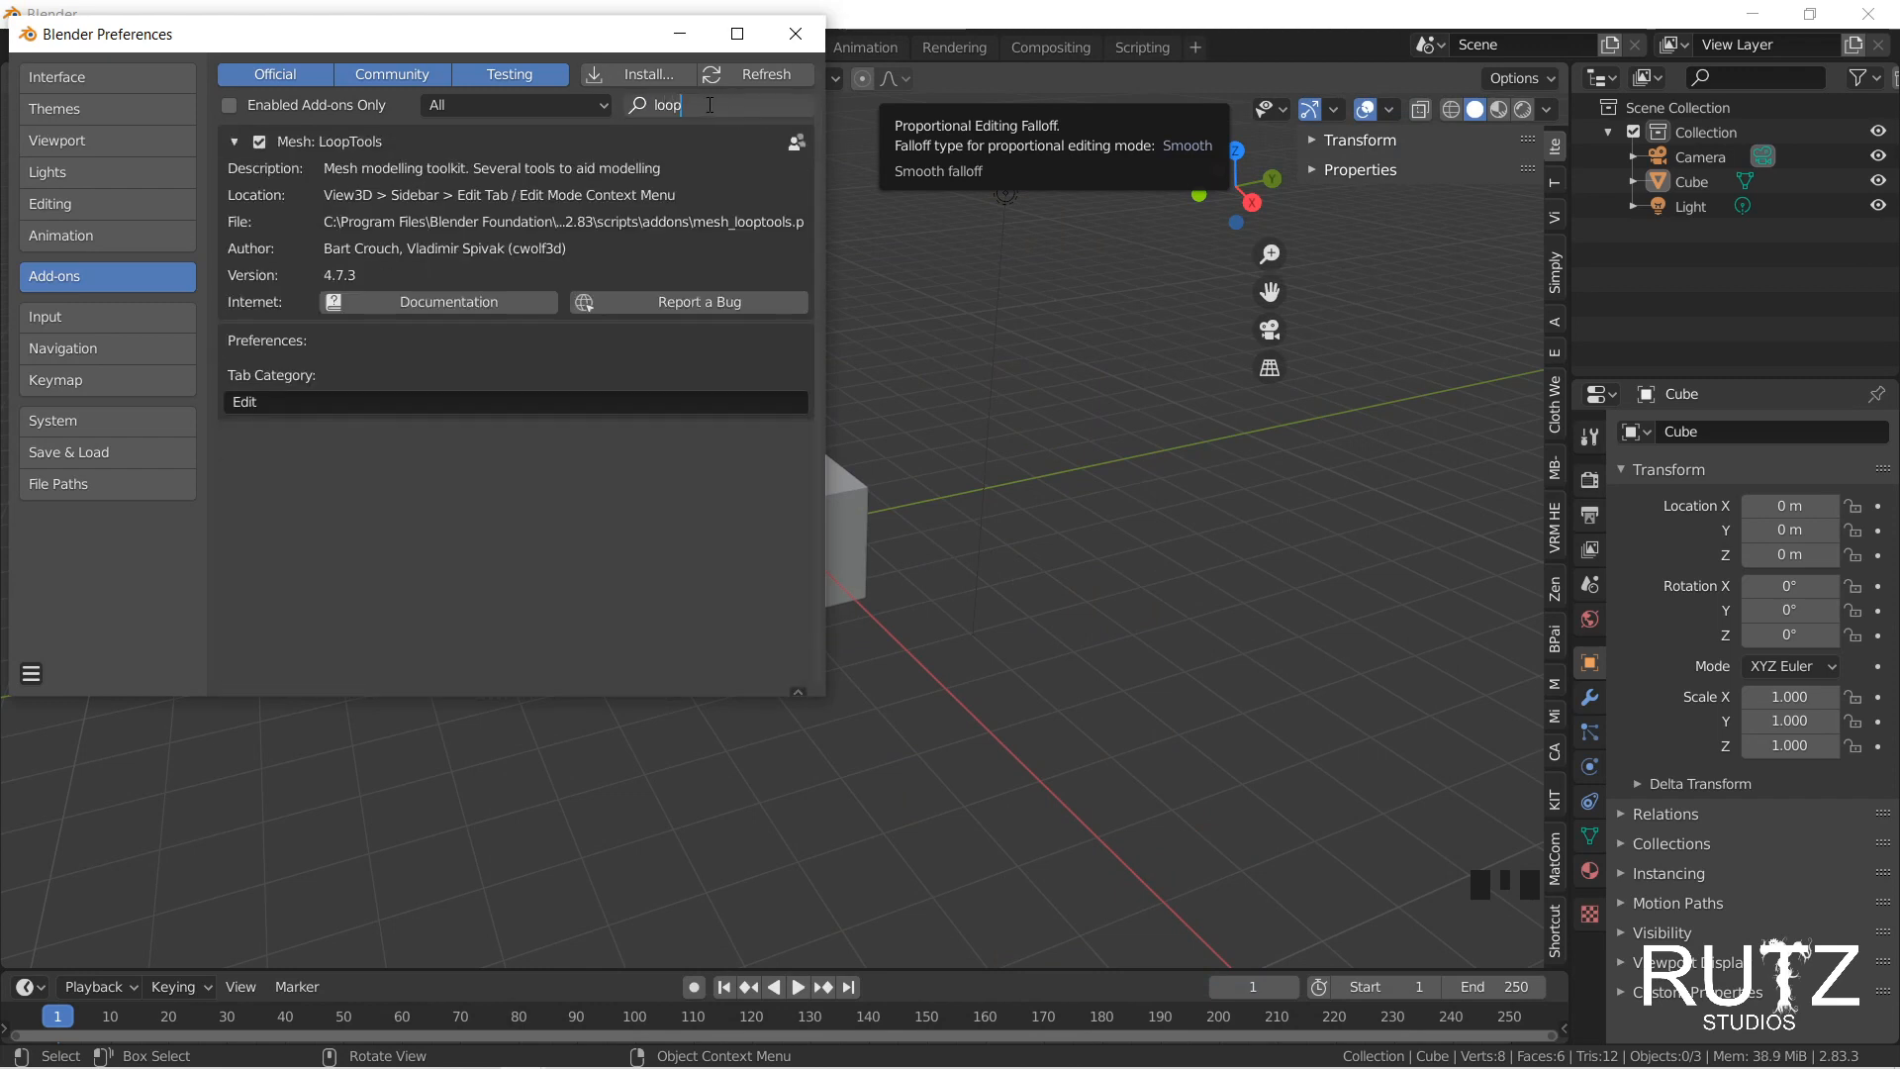
key(Return)
click(261, 143)
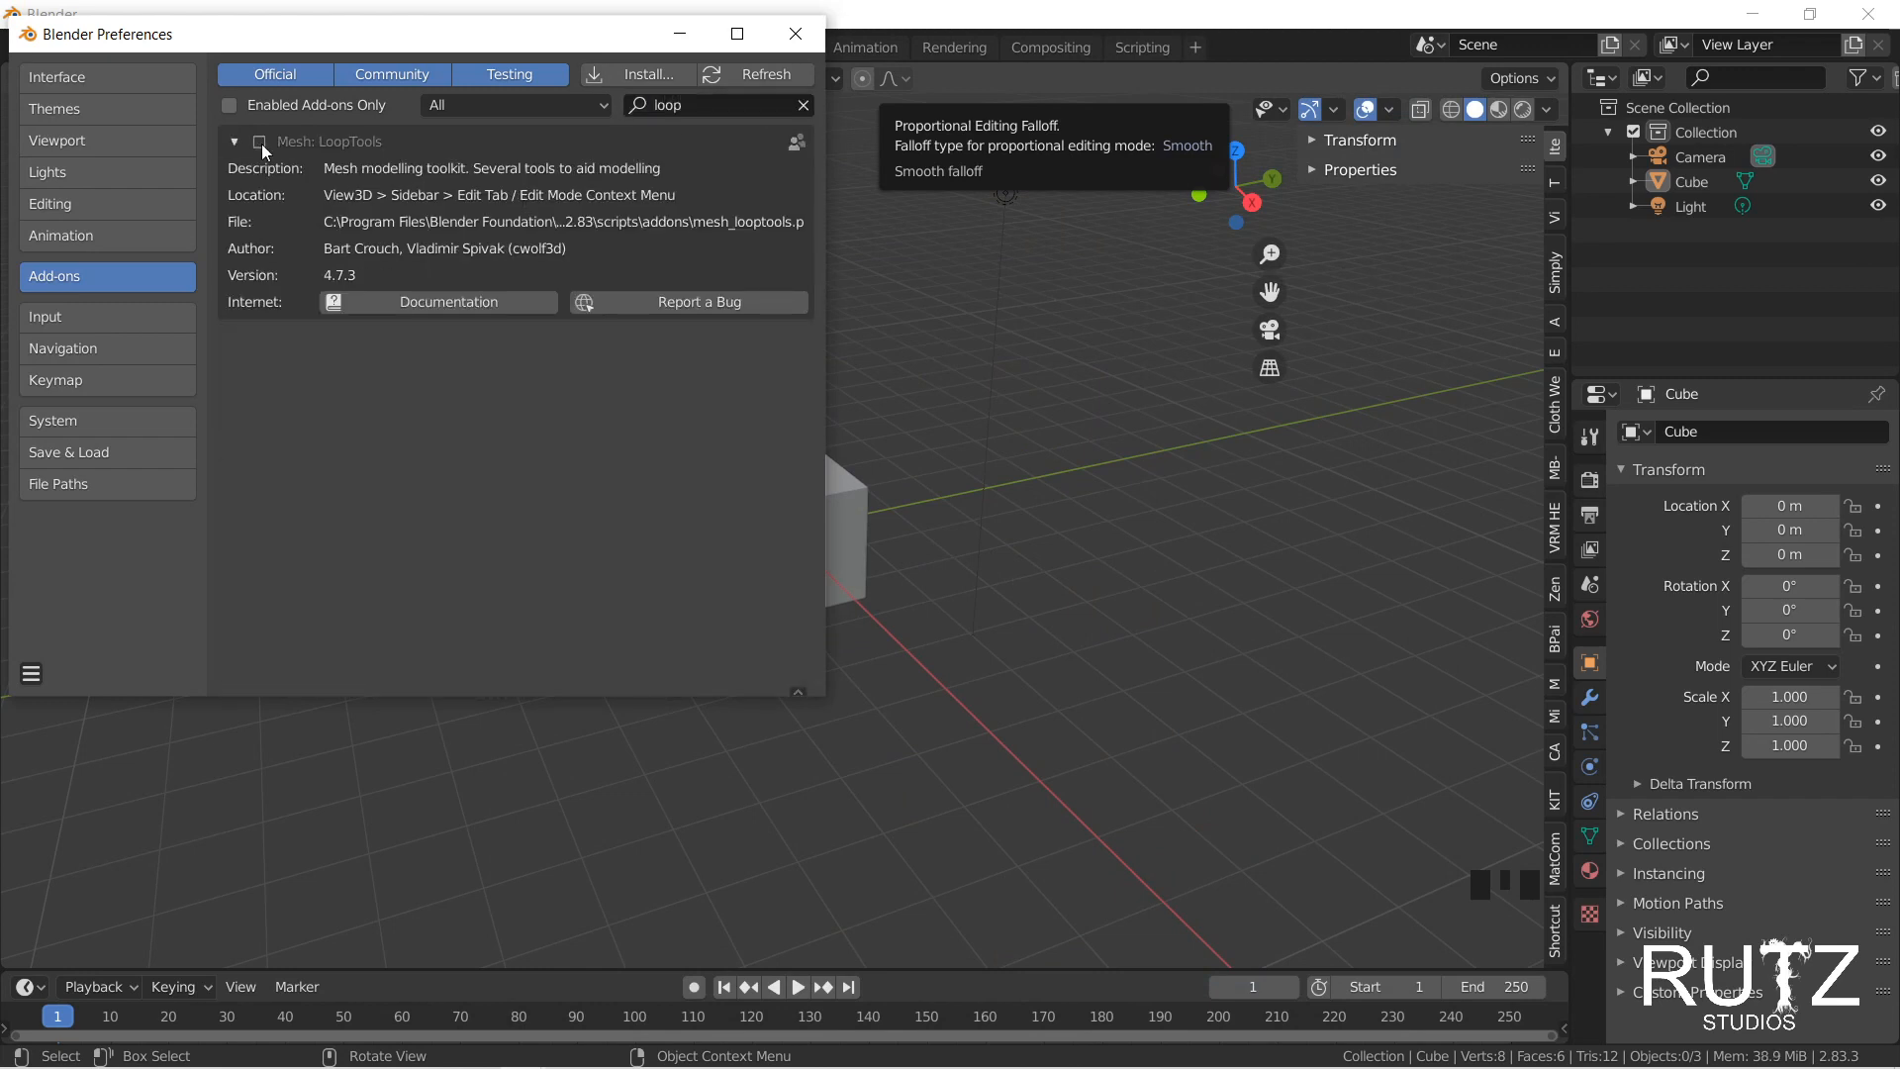
click(261, 143)
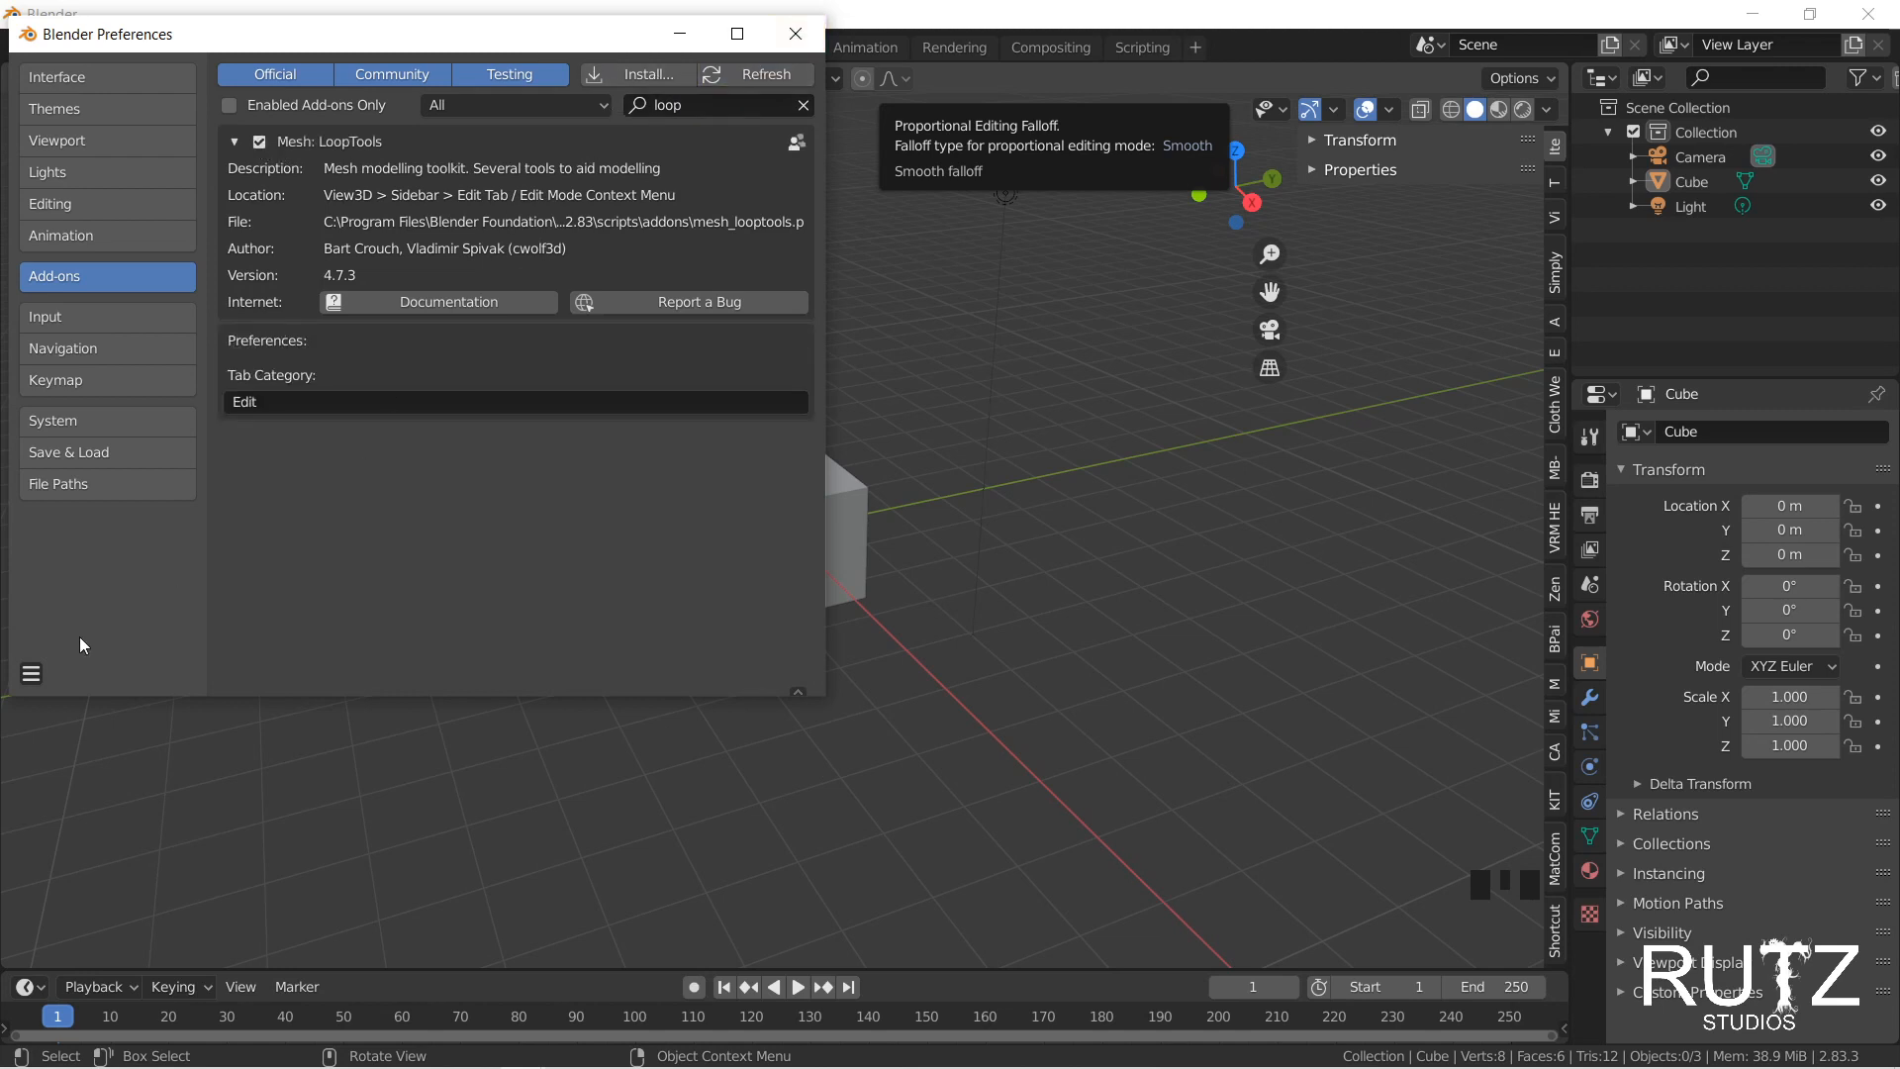
Step: Review the preference saving options, save the preferences manually, and close the preferences window
click(30, 673)
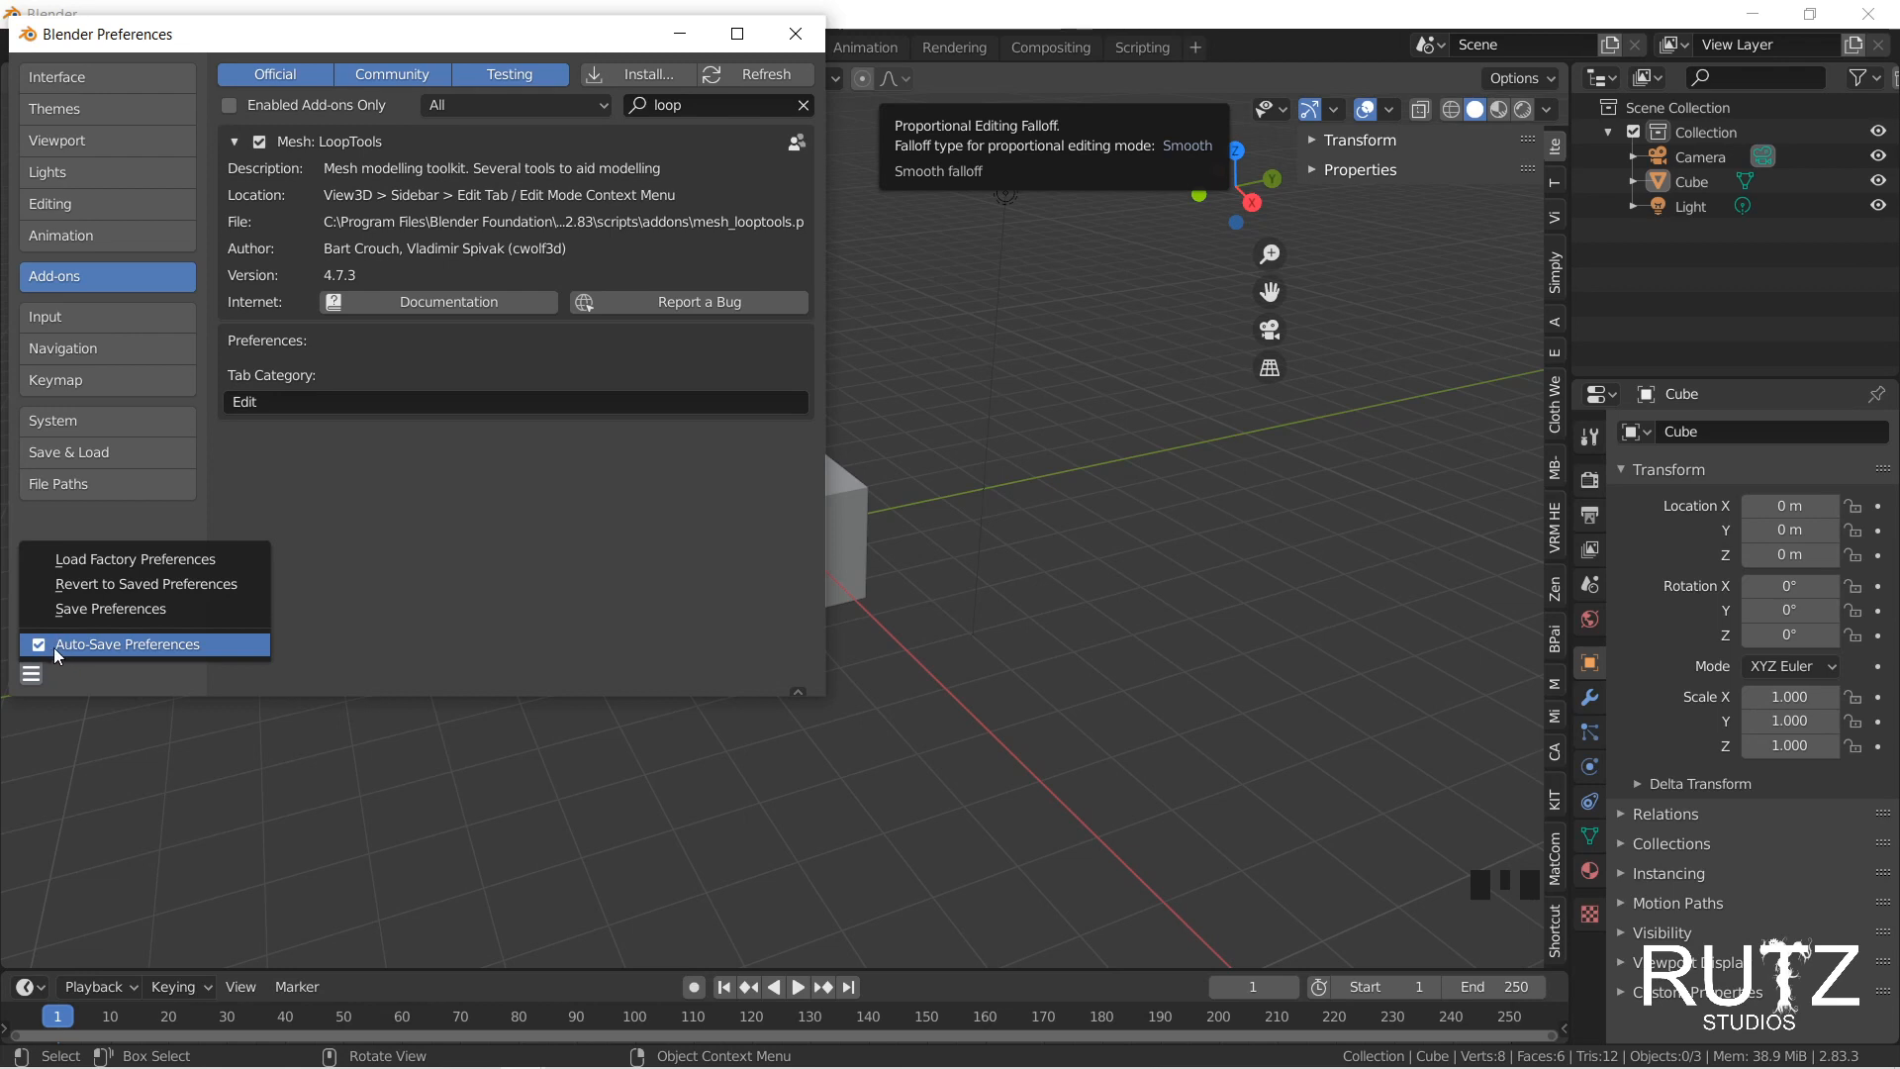
click(31, 676)
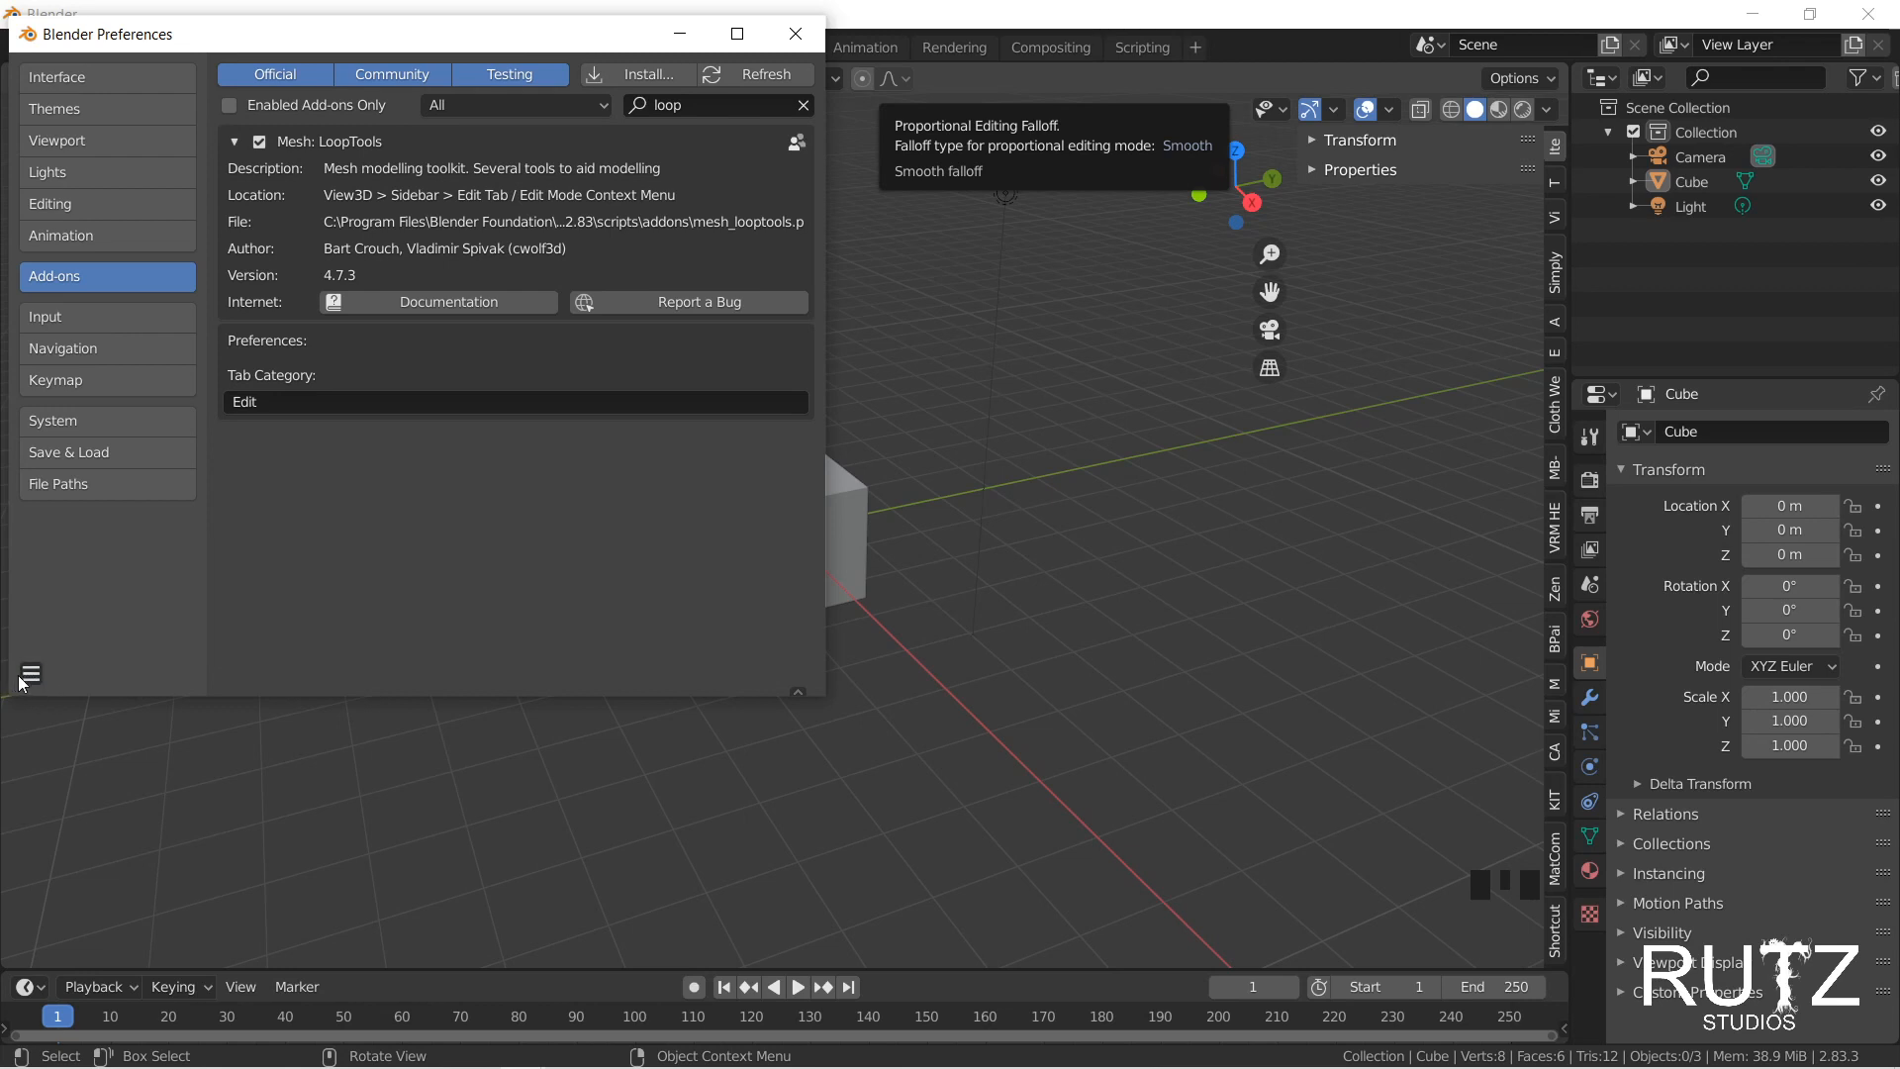
click(31, 673)
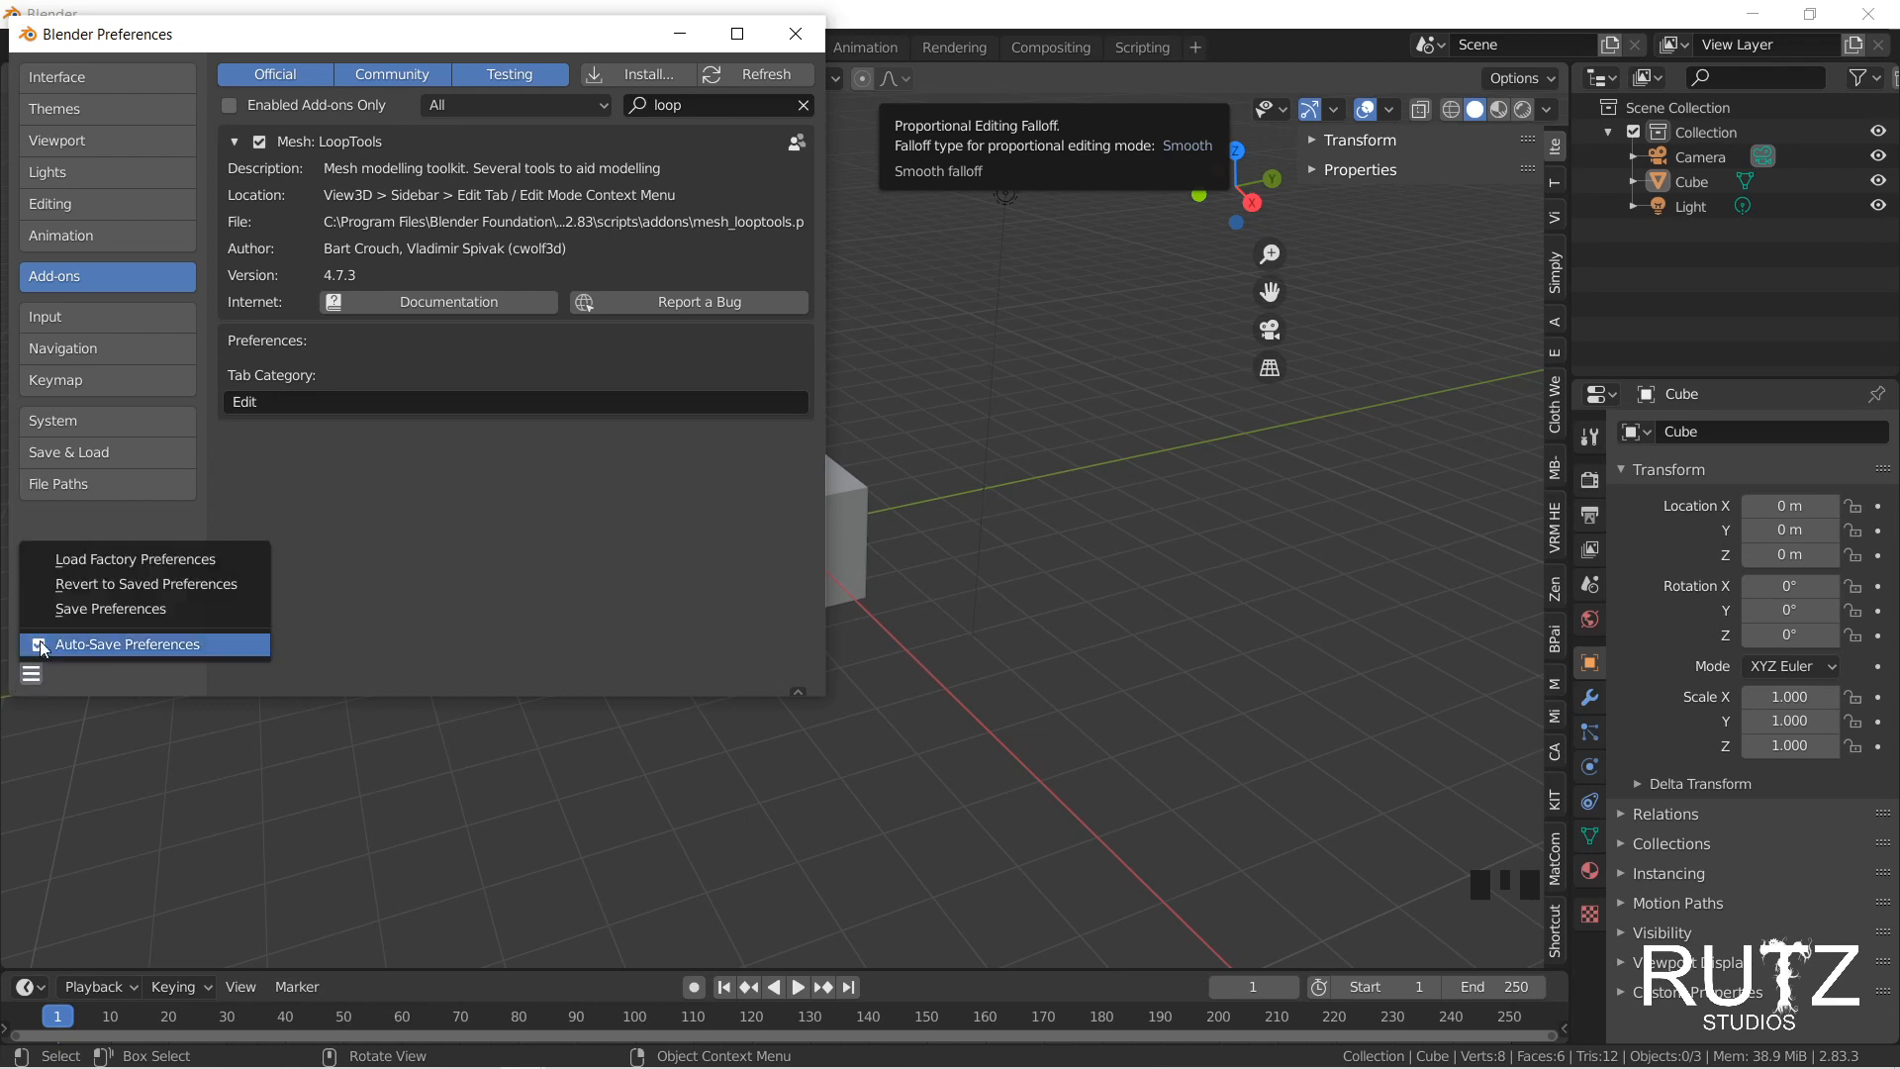
click(117, 609)
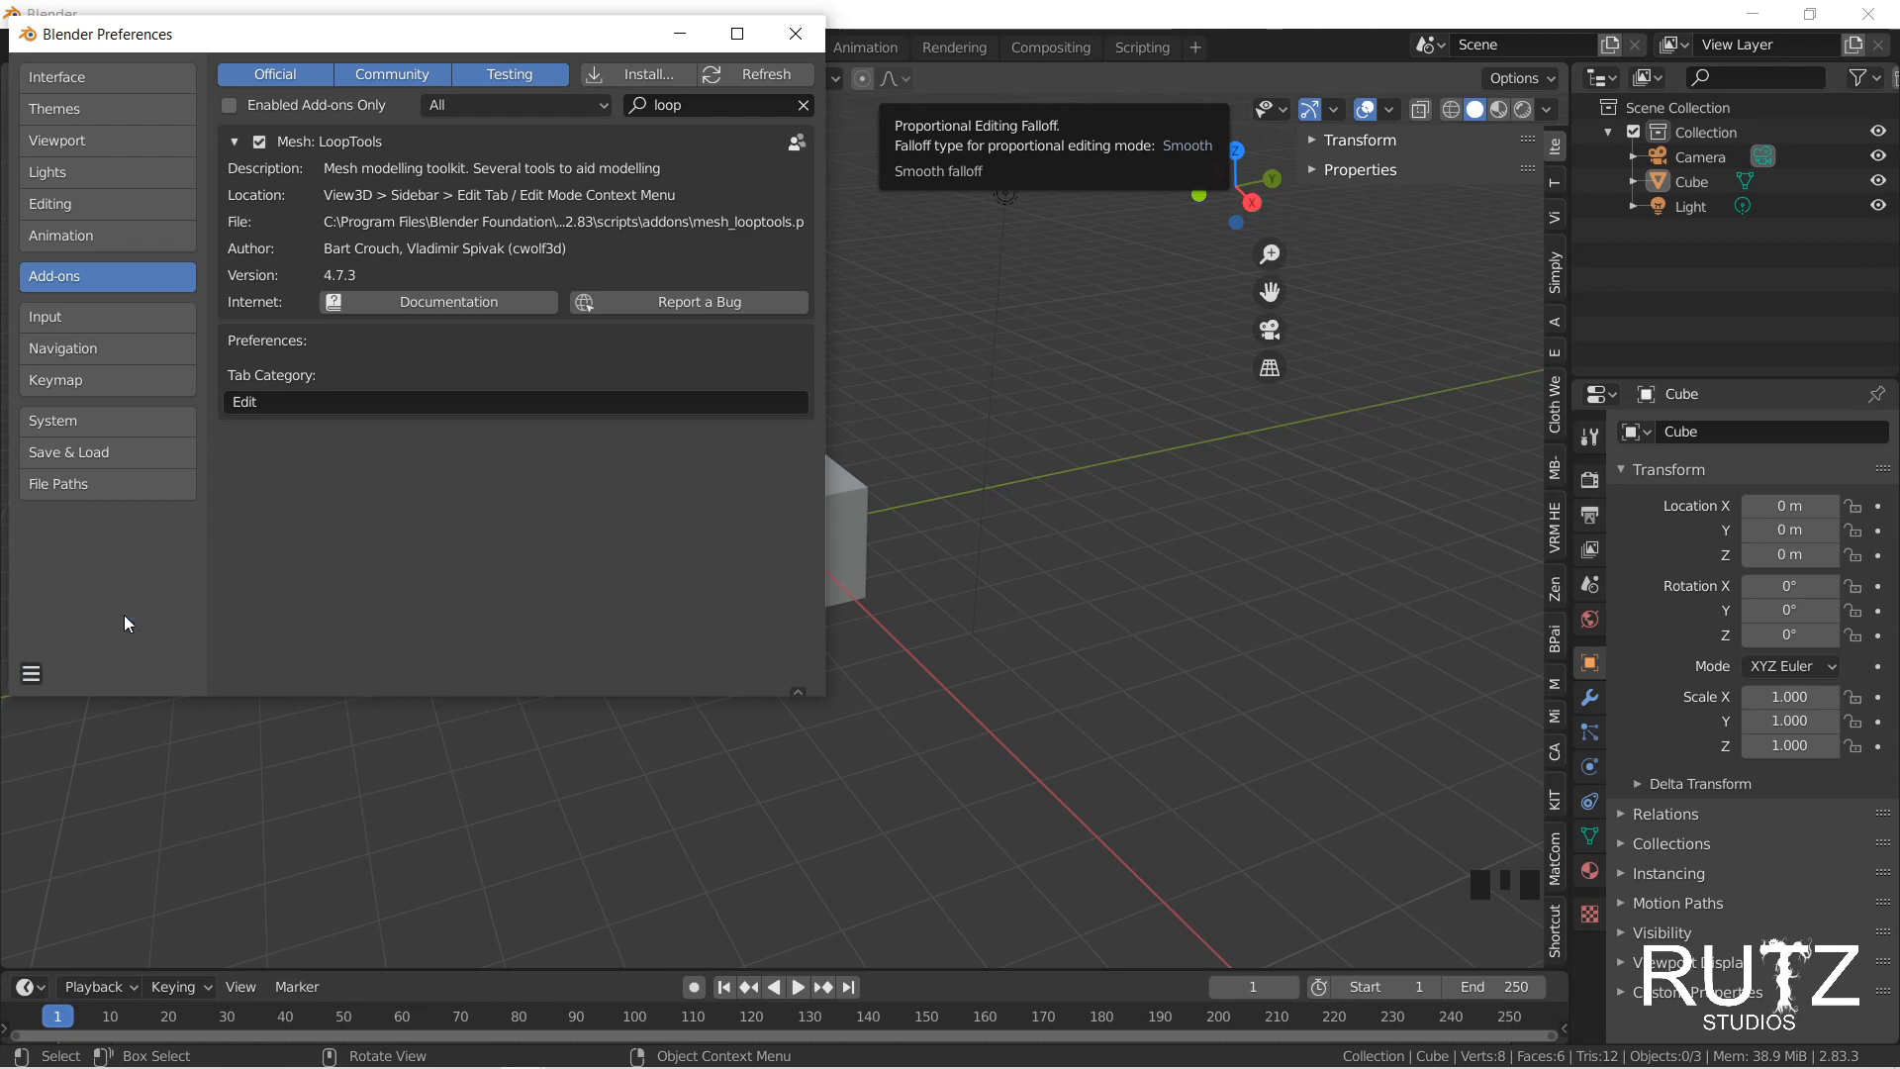
click(795, 35)
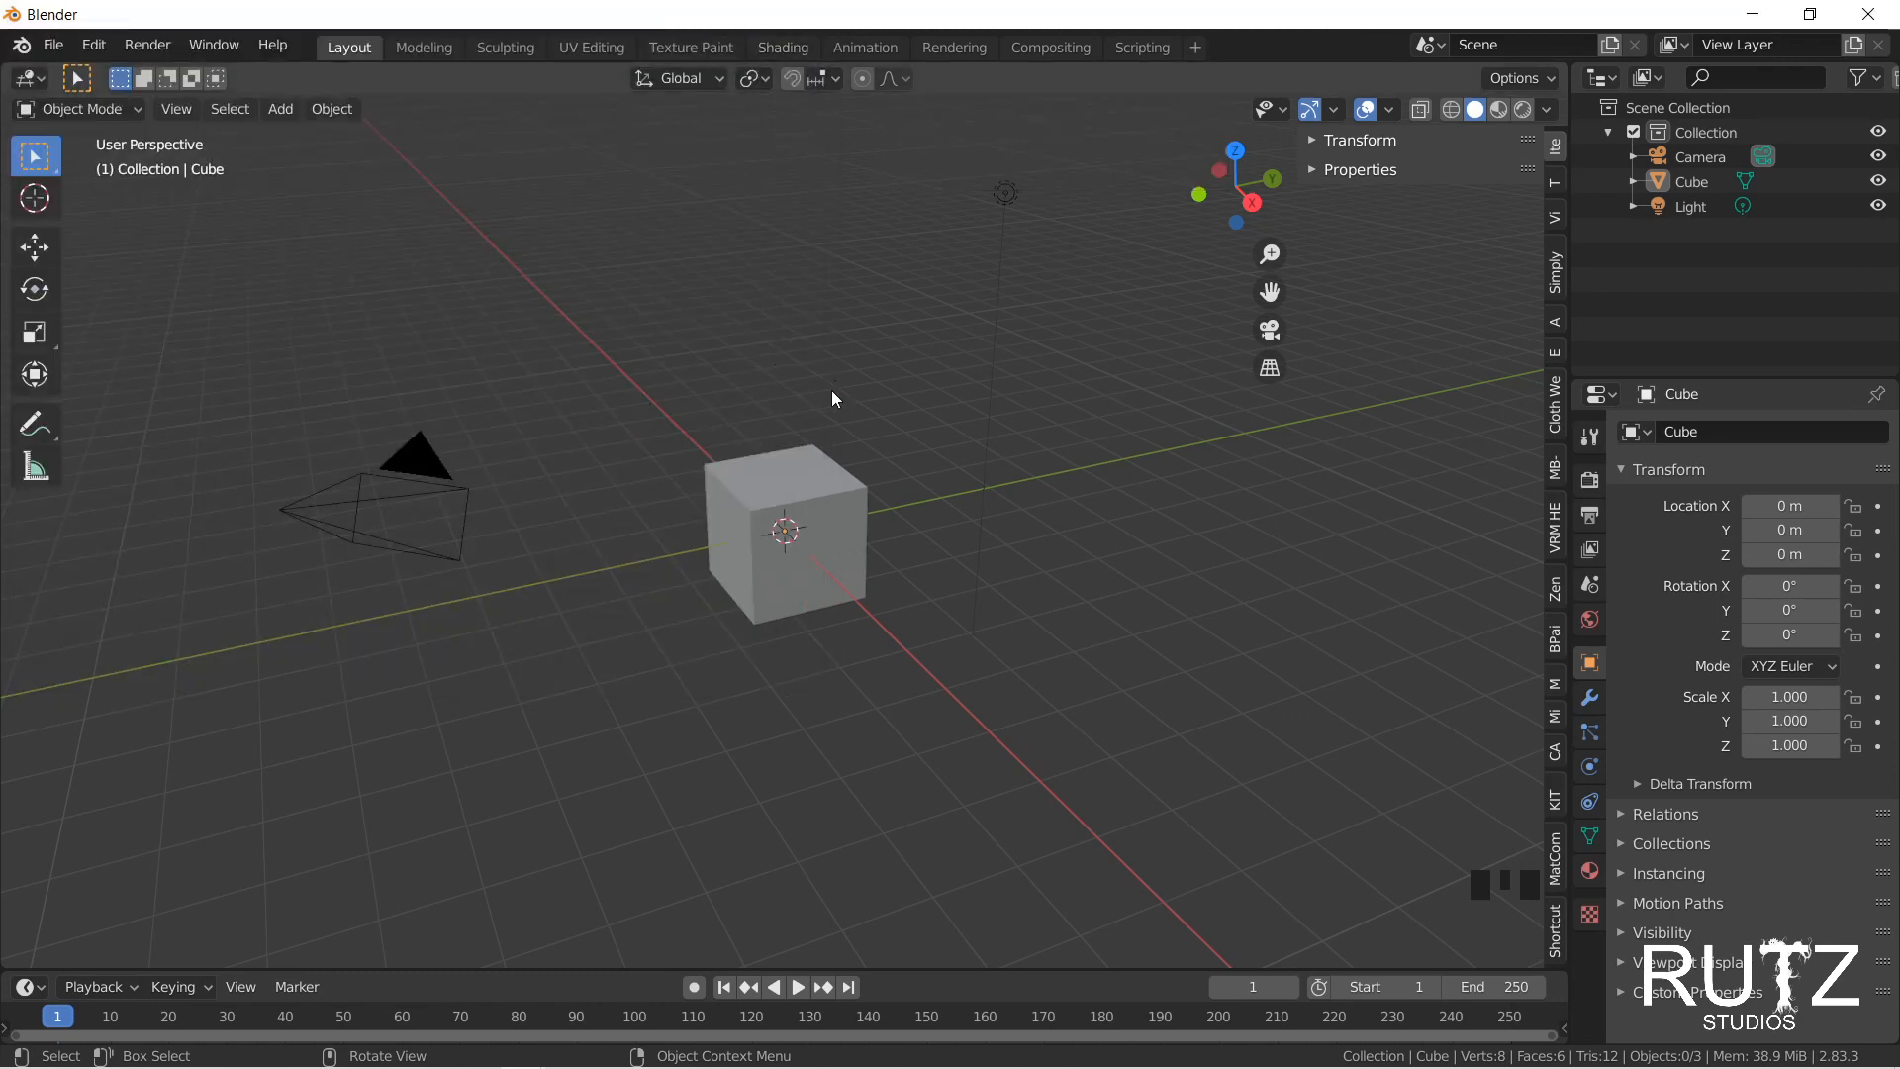
scroll(1556, 218, down, 4)
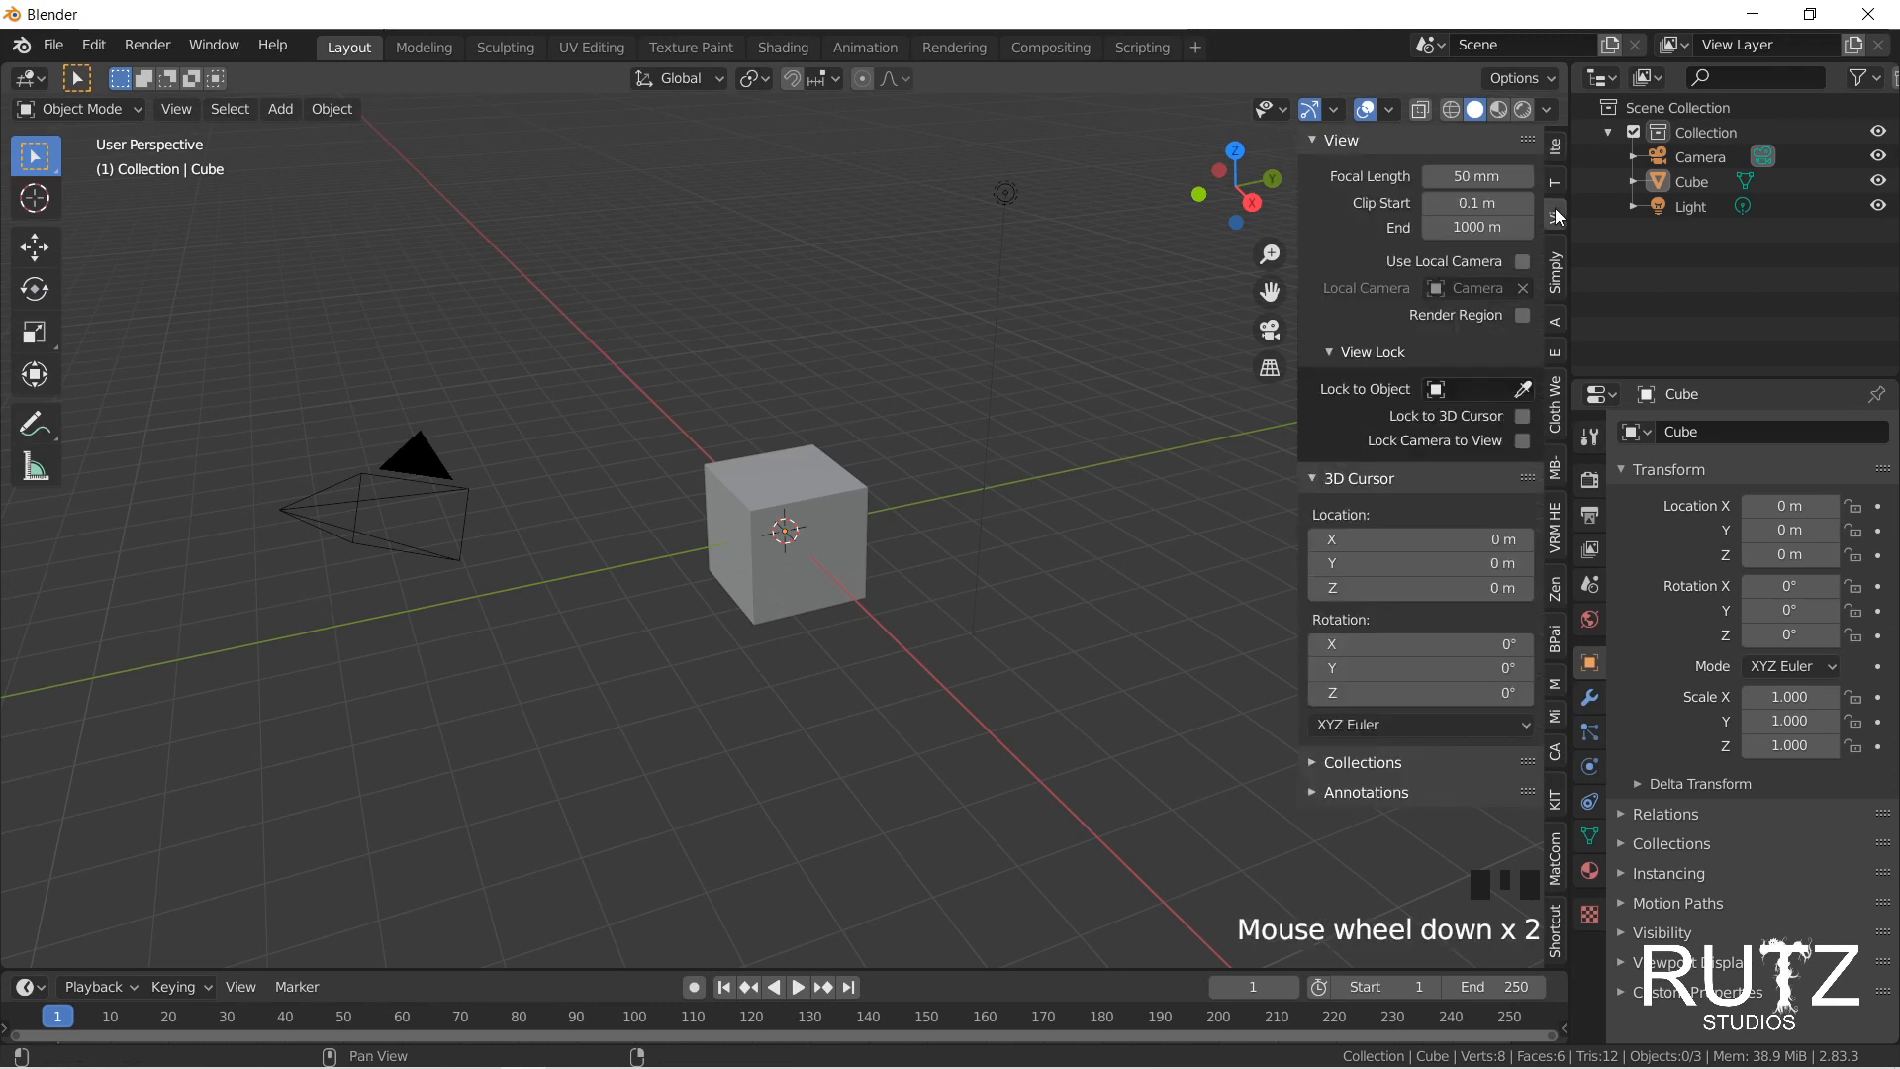
scroll(1555, 218, up, 7)
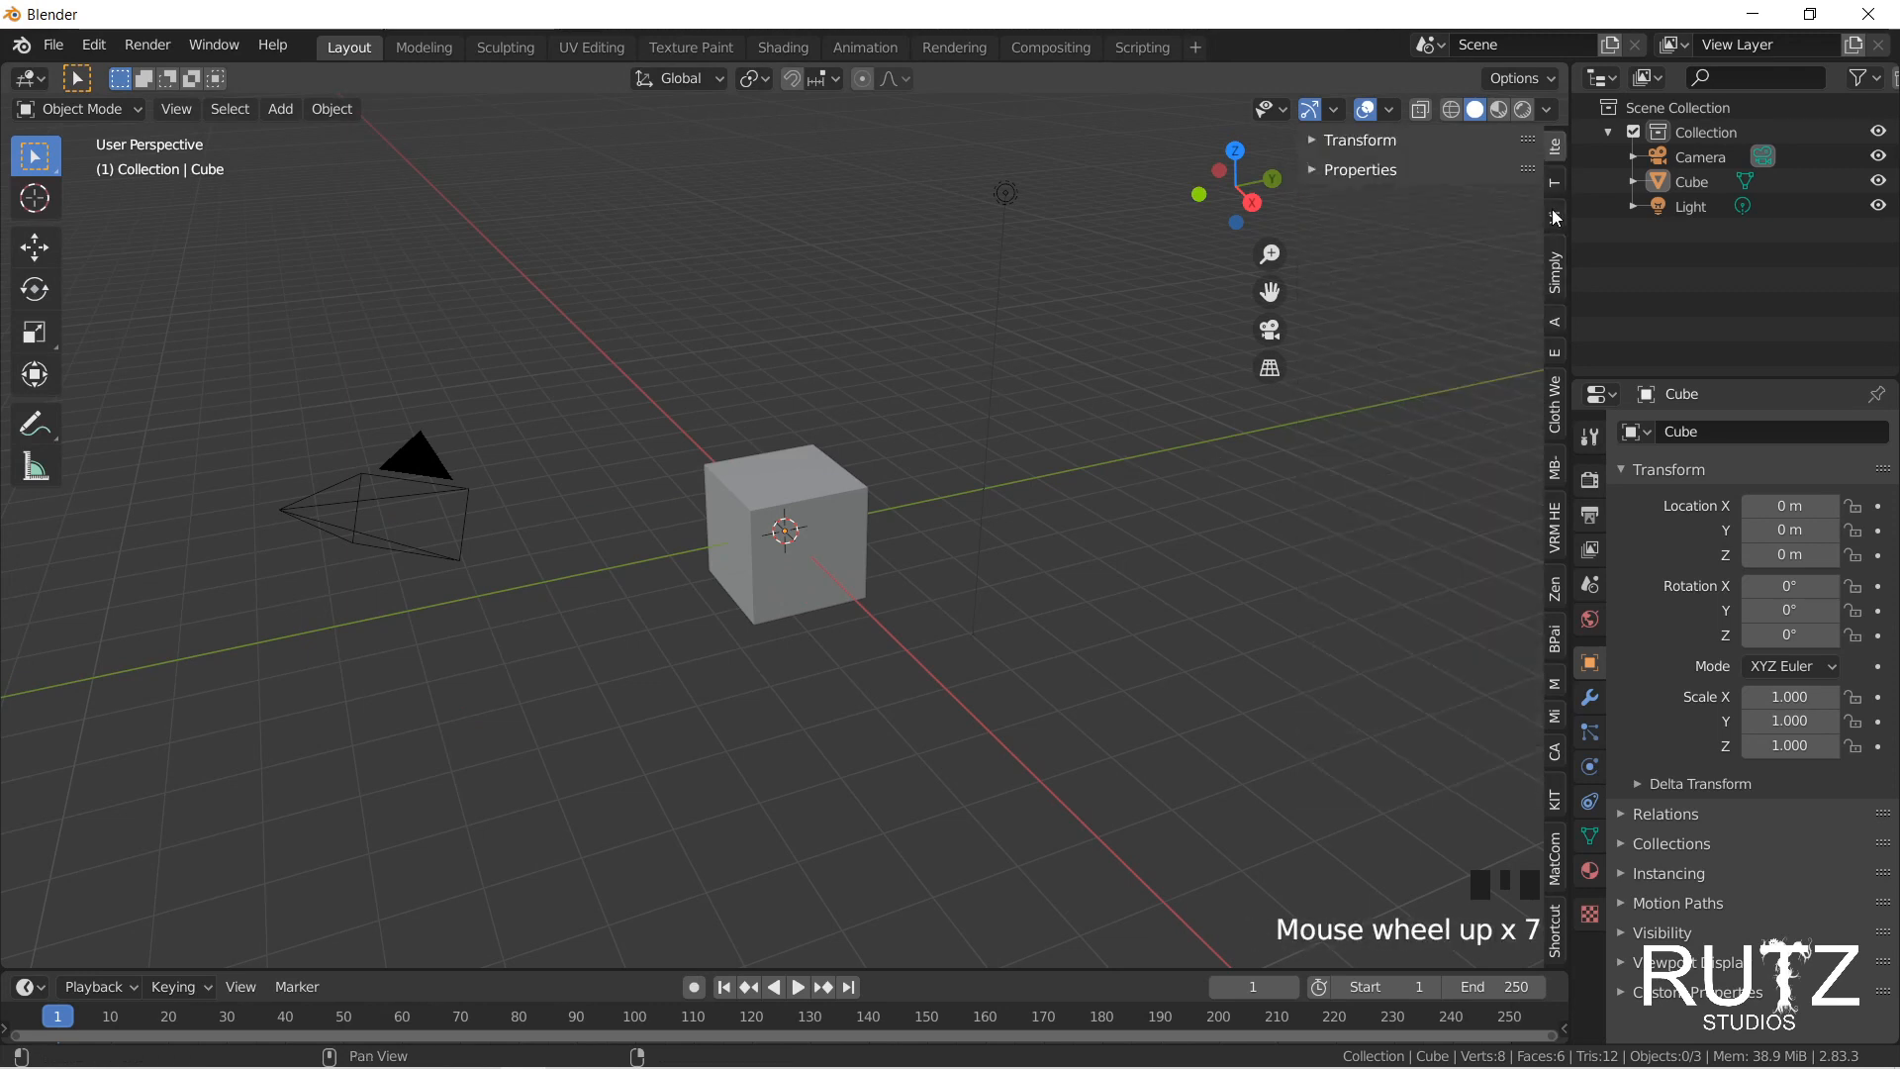
click(94, 44)
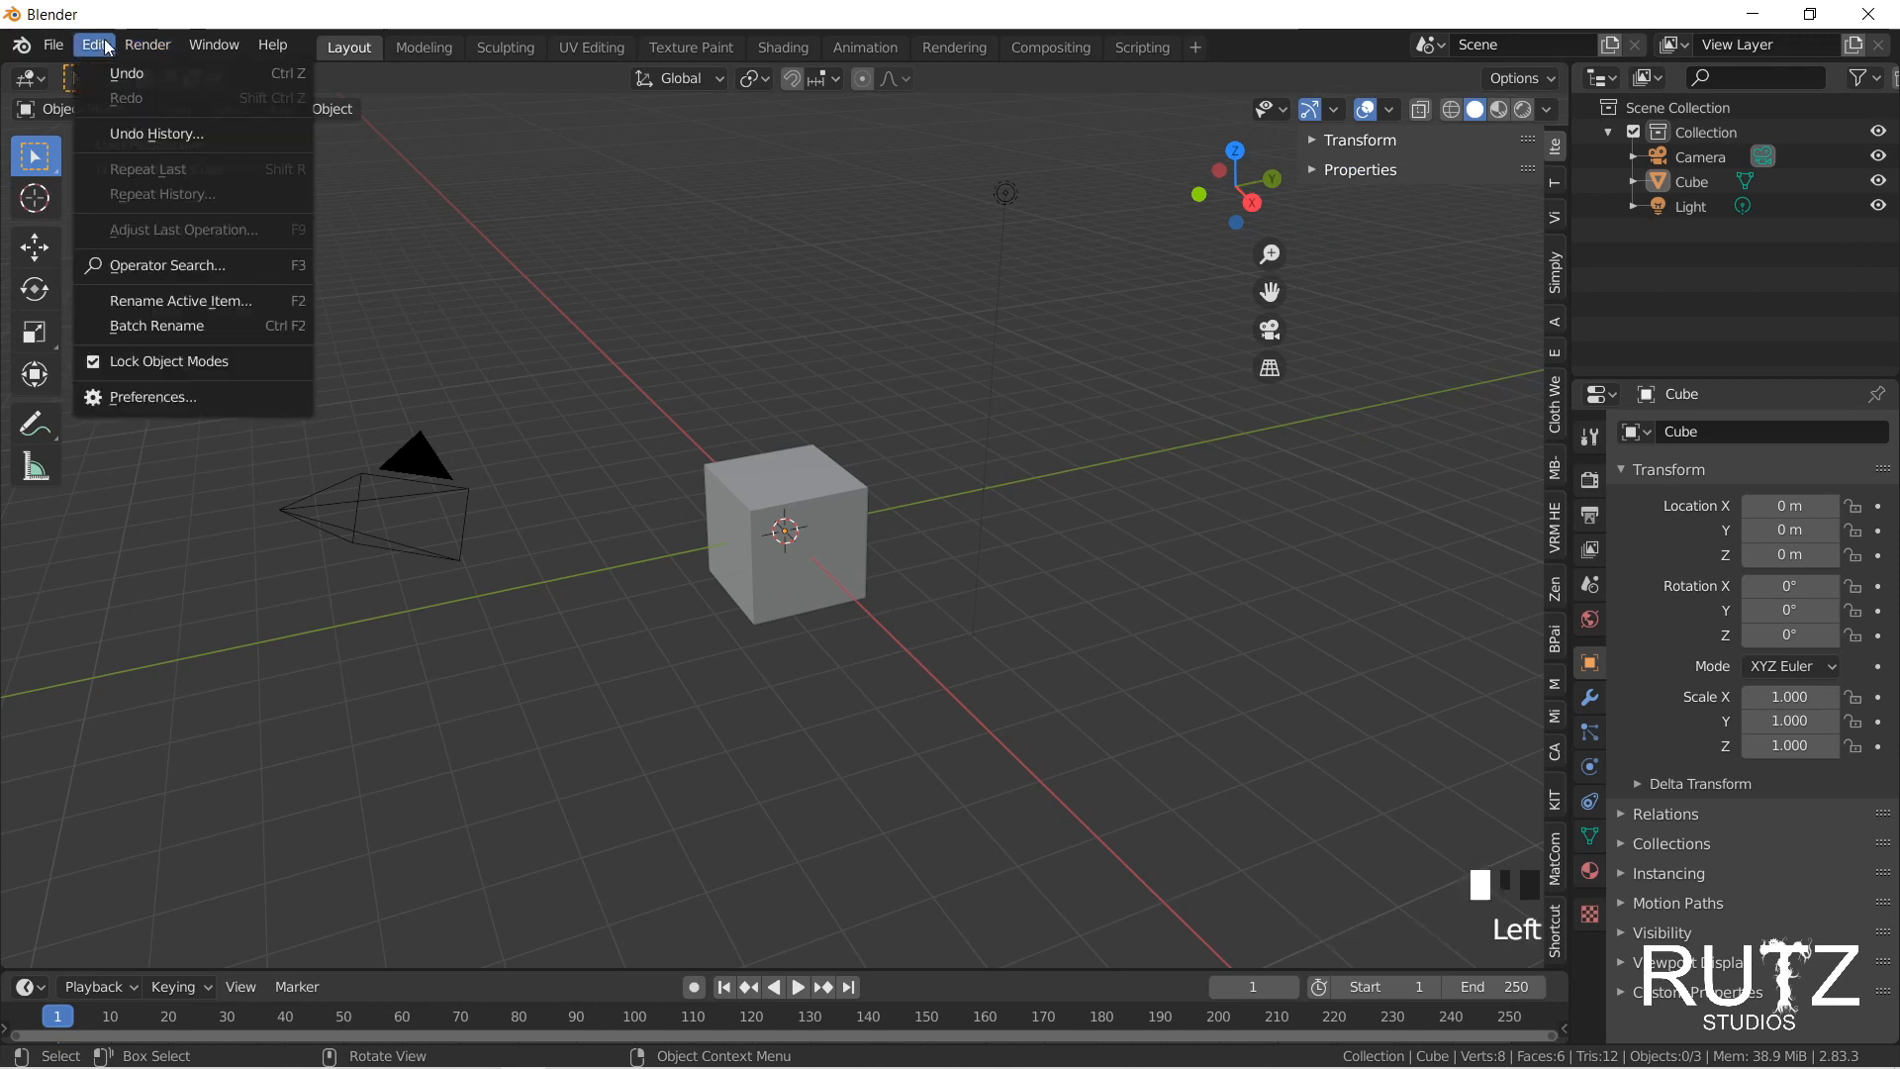
mouse_move(147, 45)
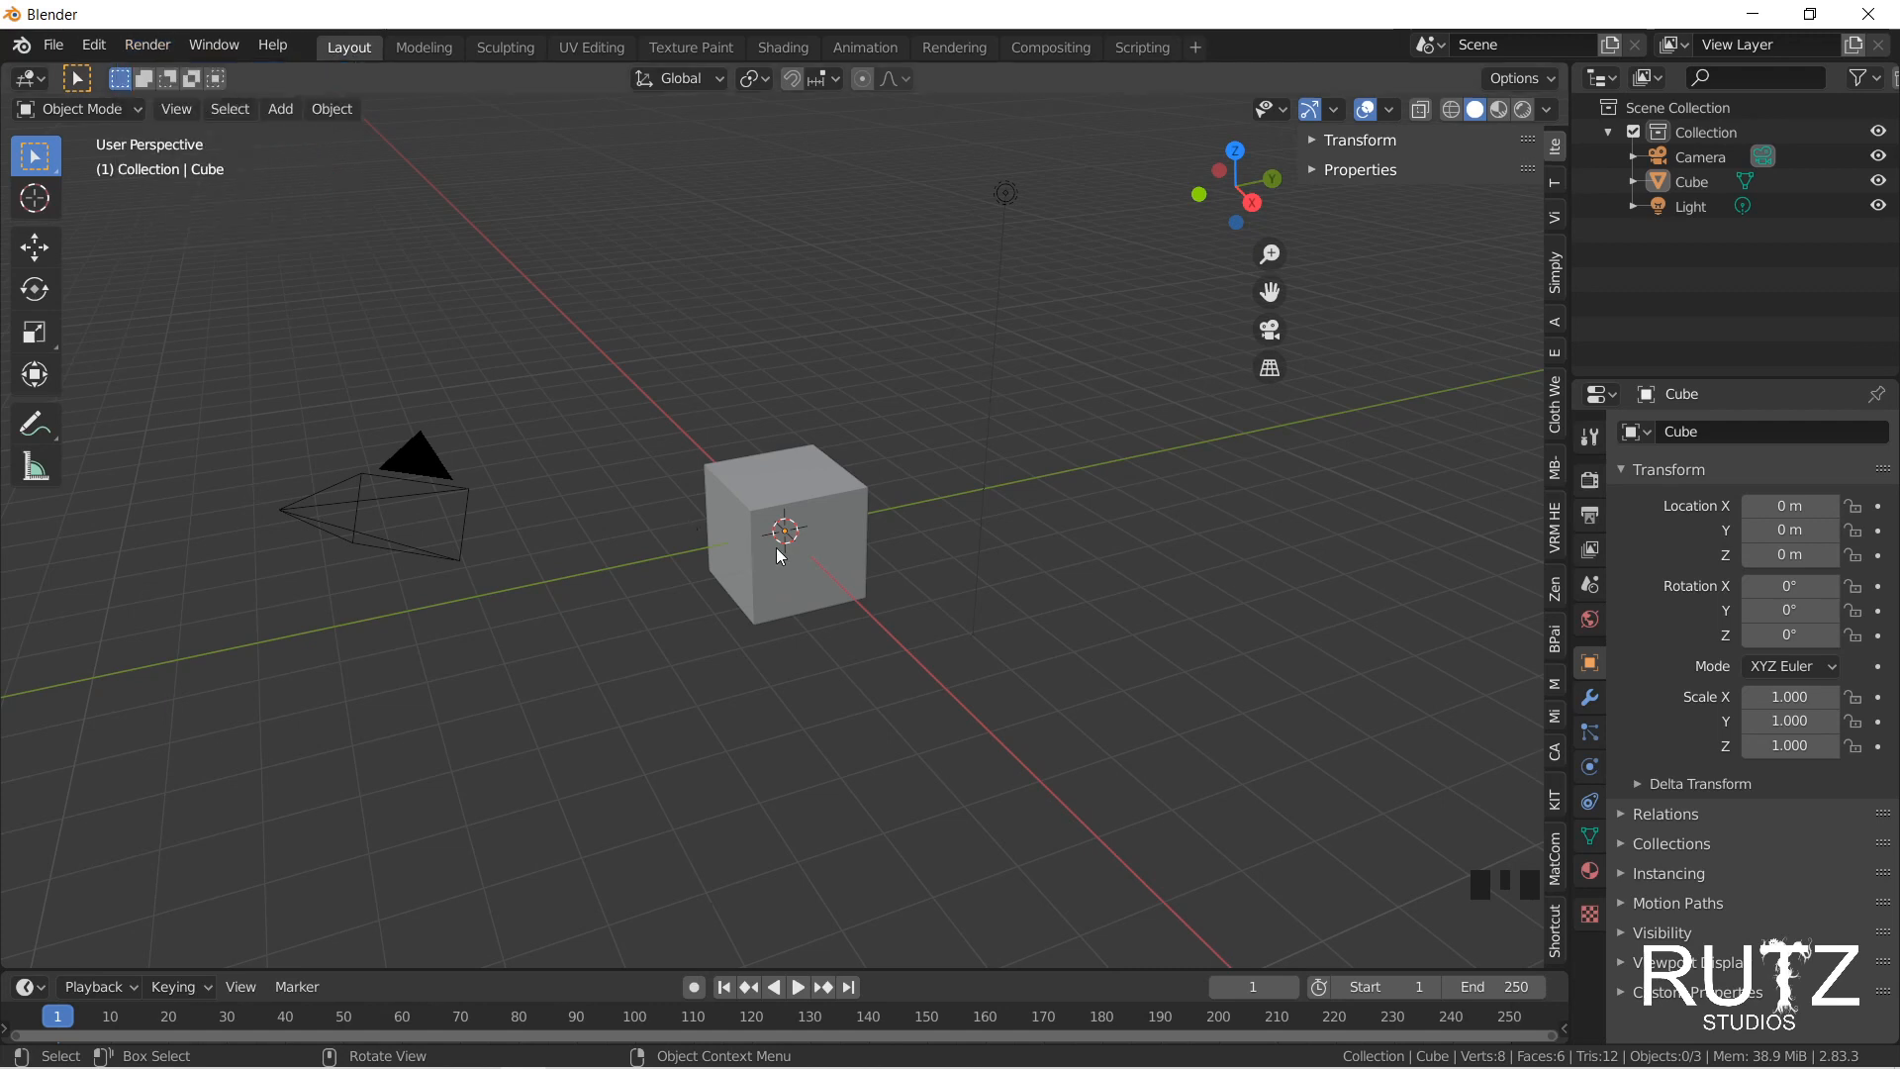
Step: Select the cube and move it up along the global Z axis by about 0.77 m
click(447, 478)
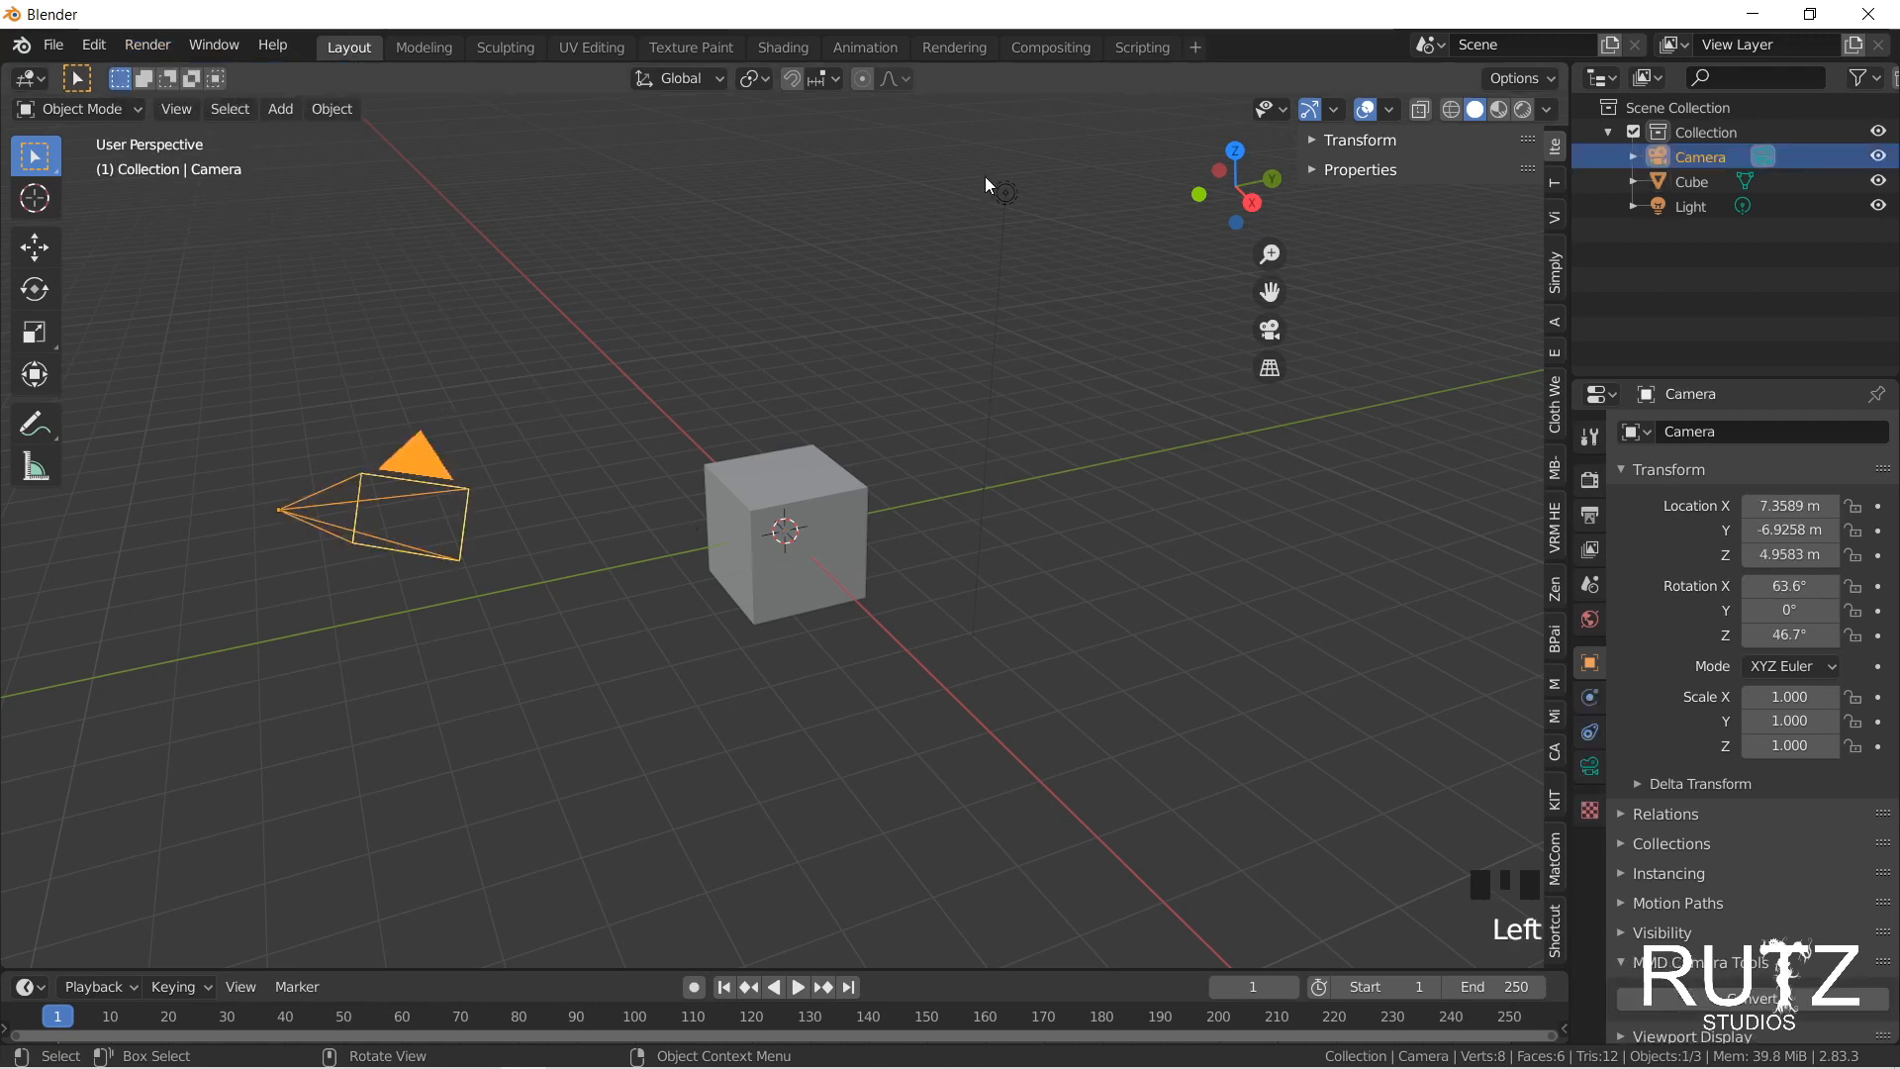
click(857, 477)
right_click(638, 472)
middle_drag(724, 342, 812, 491)
click(811, 491)
key(g)
key(z)
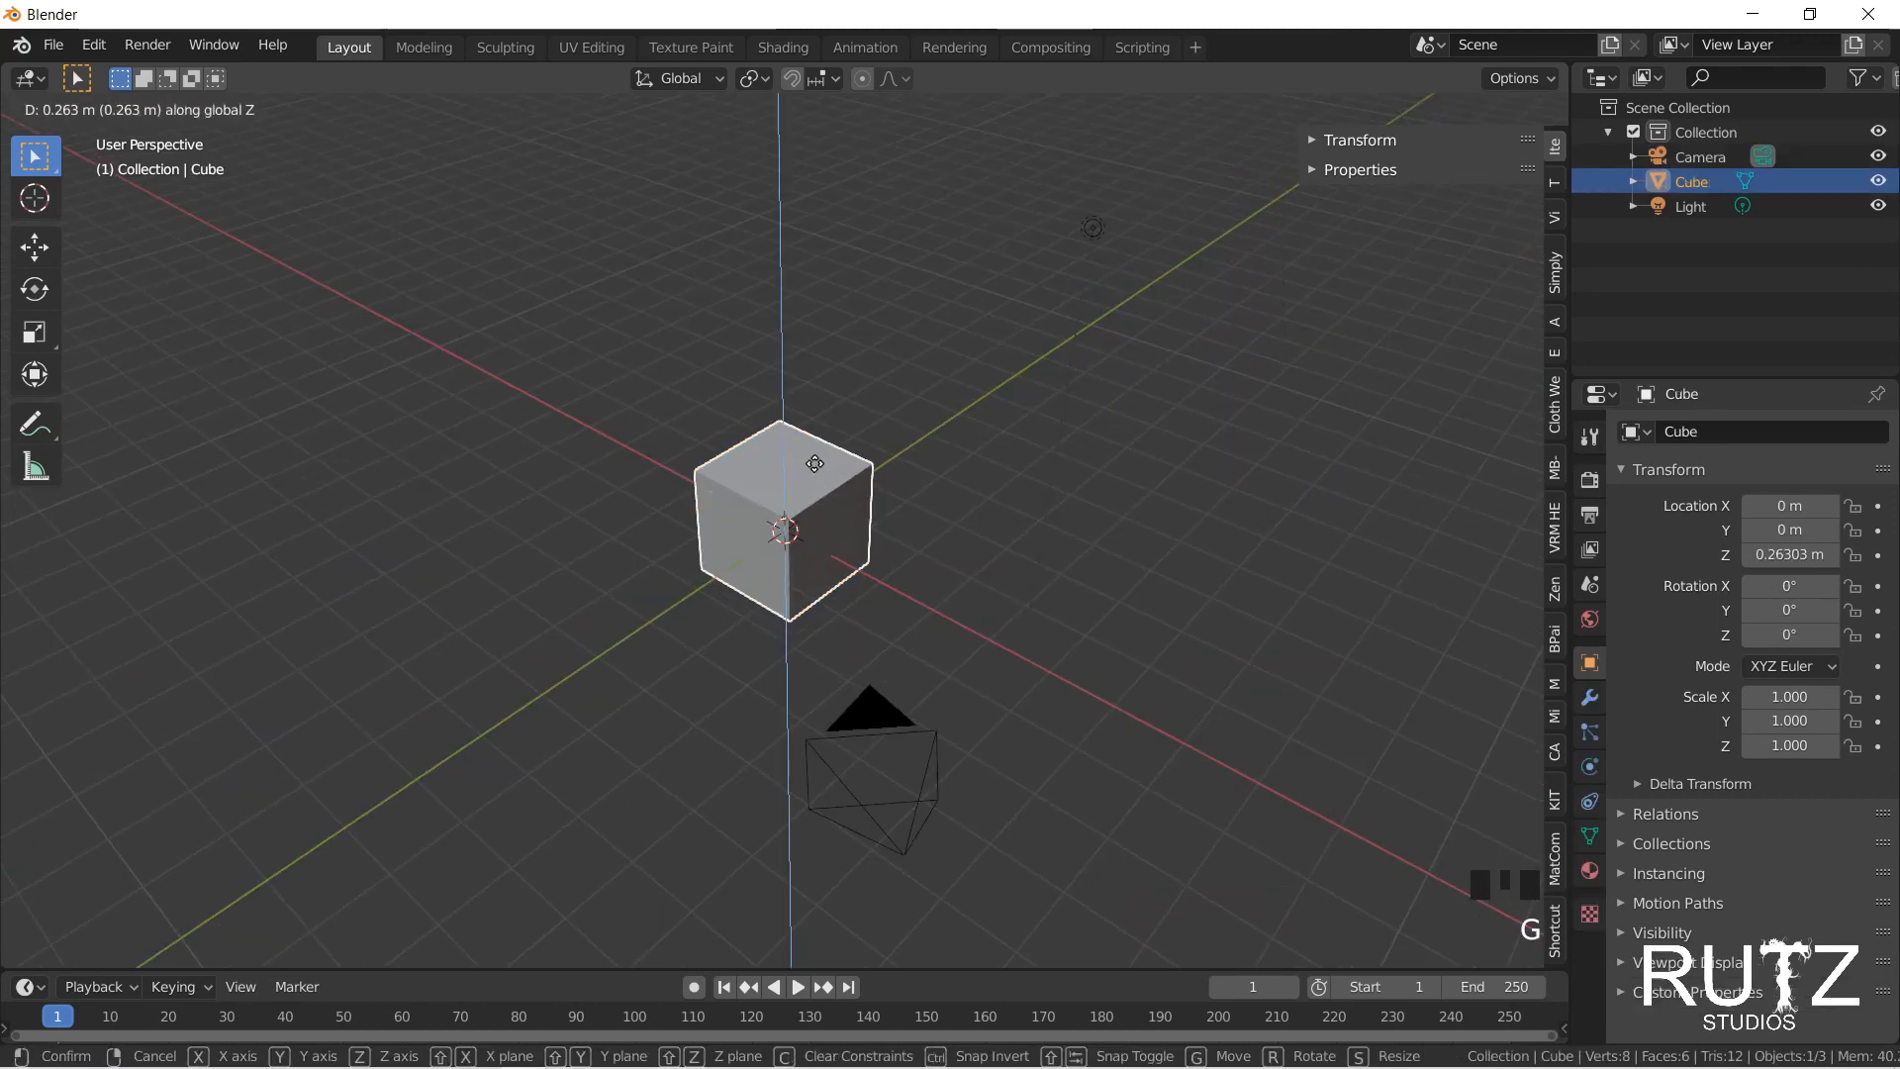
click(759, 455)
middle_drag(848, 490, 639, 264)
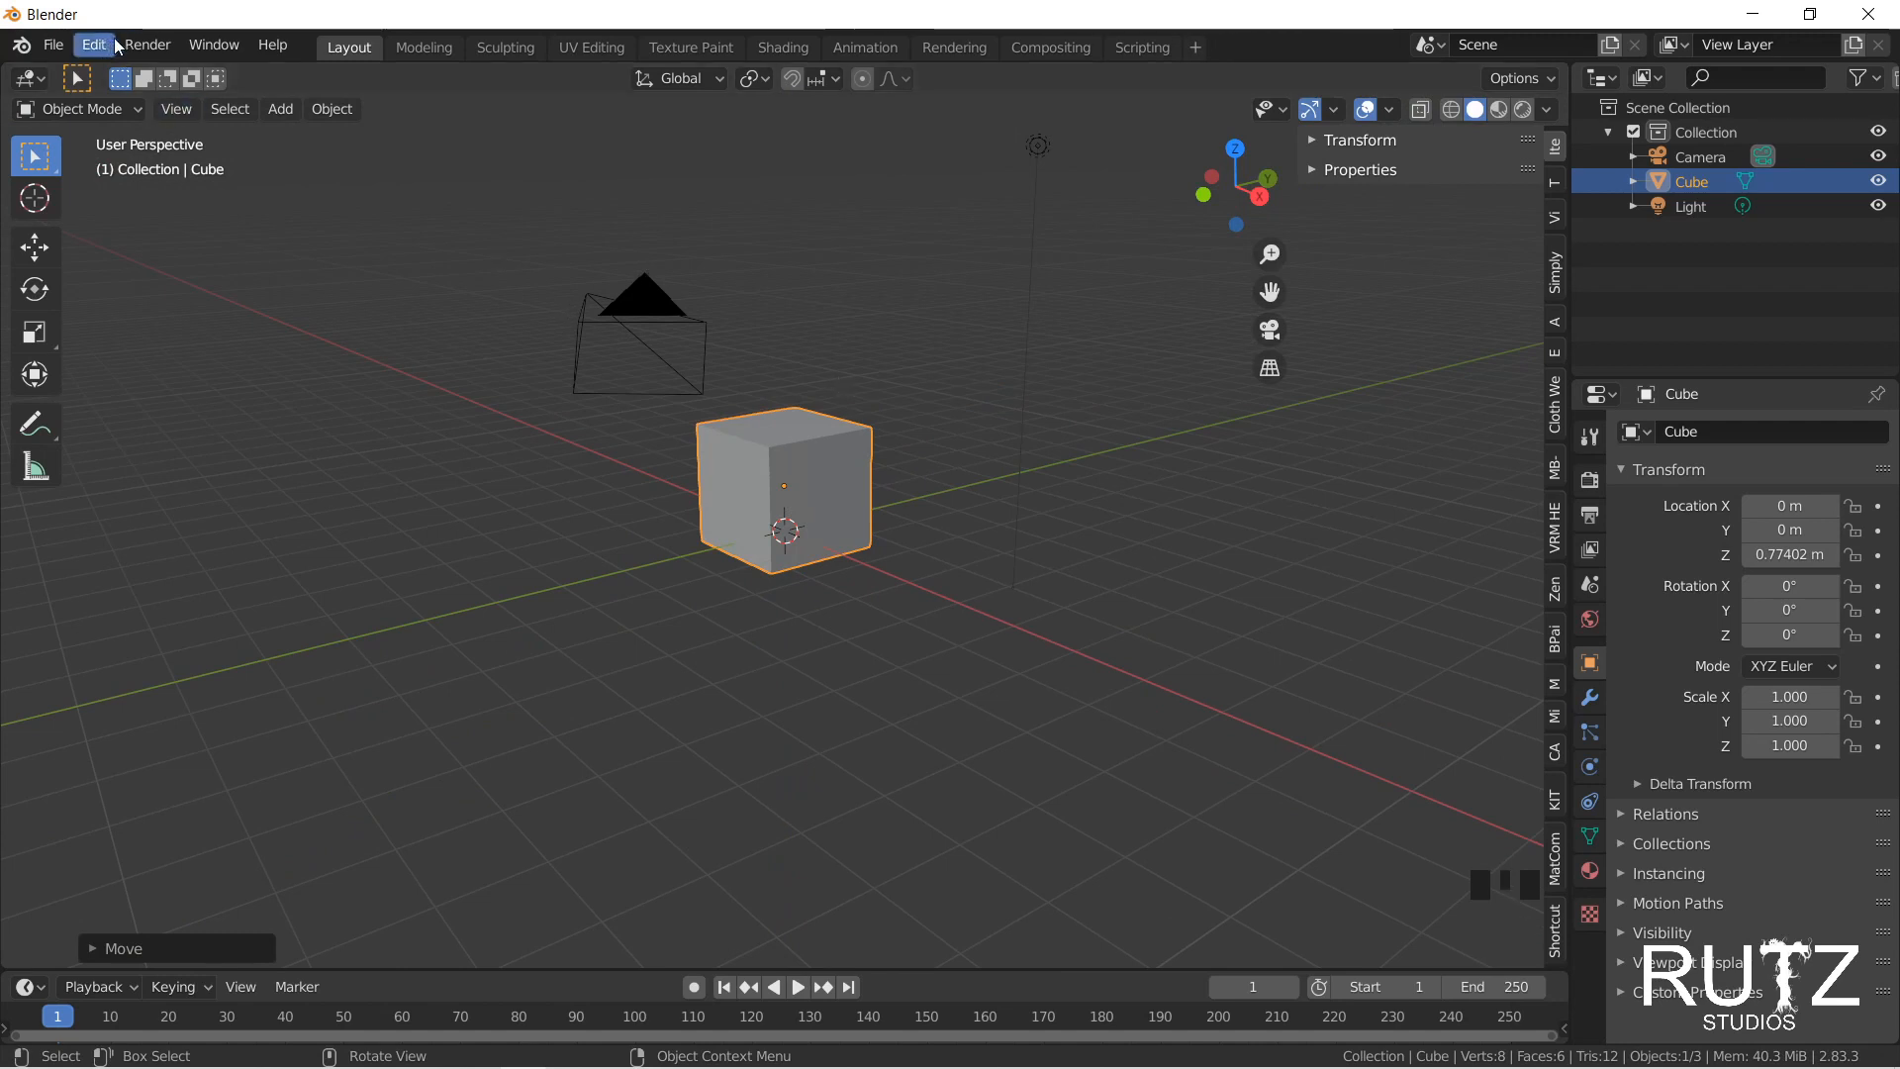
Step: Render the active scene as an image, inspect the rendered cube, and close the render window
click(148, 44)
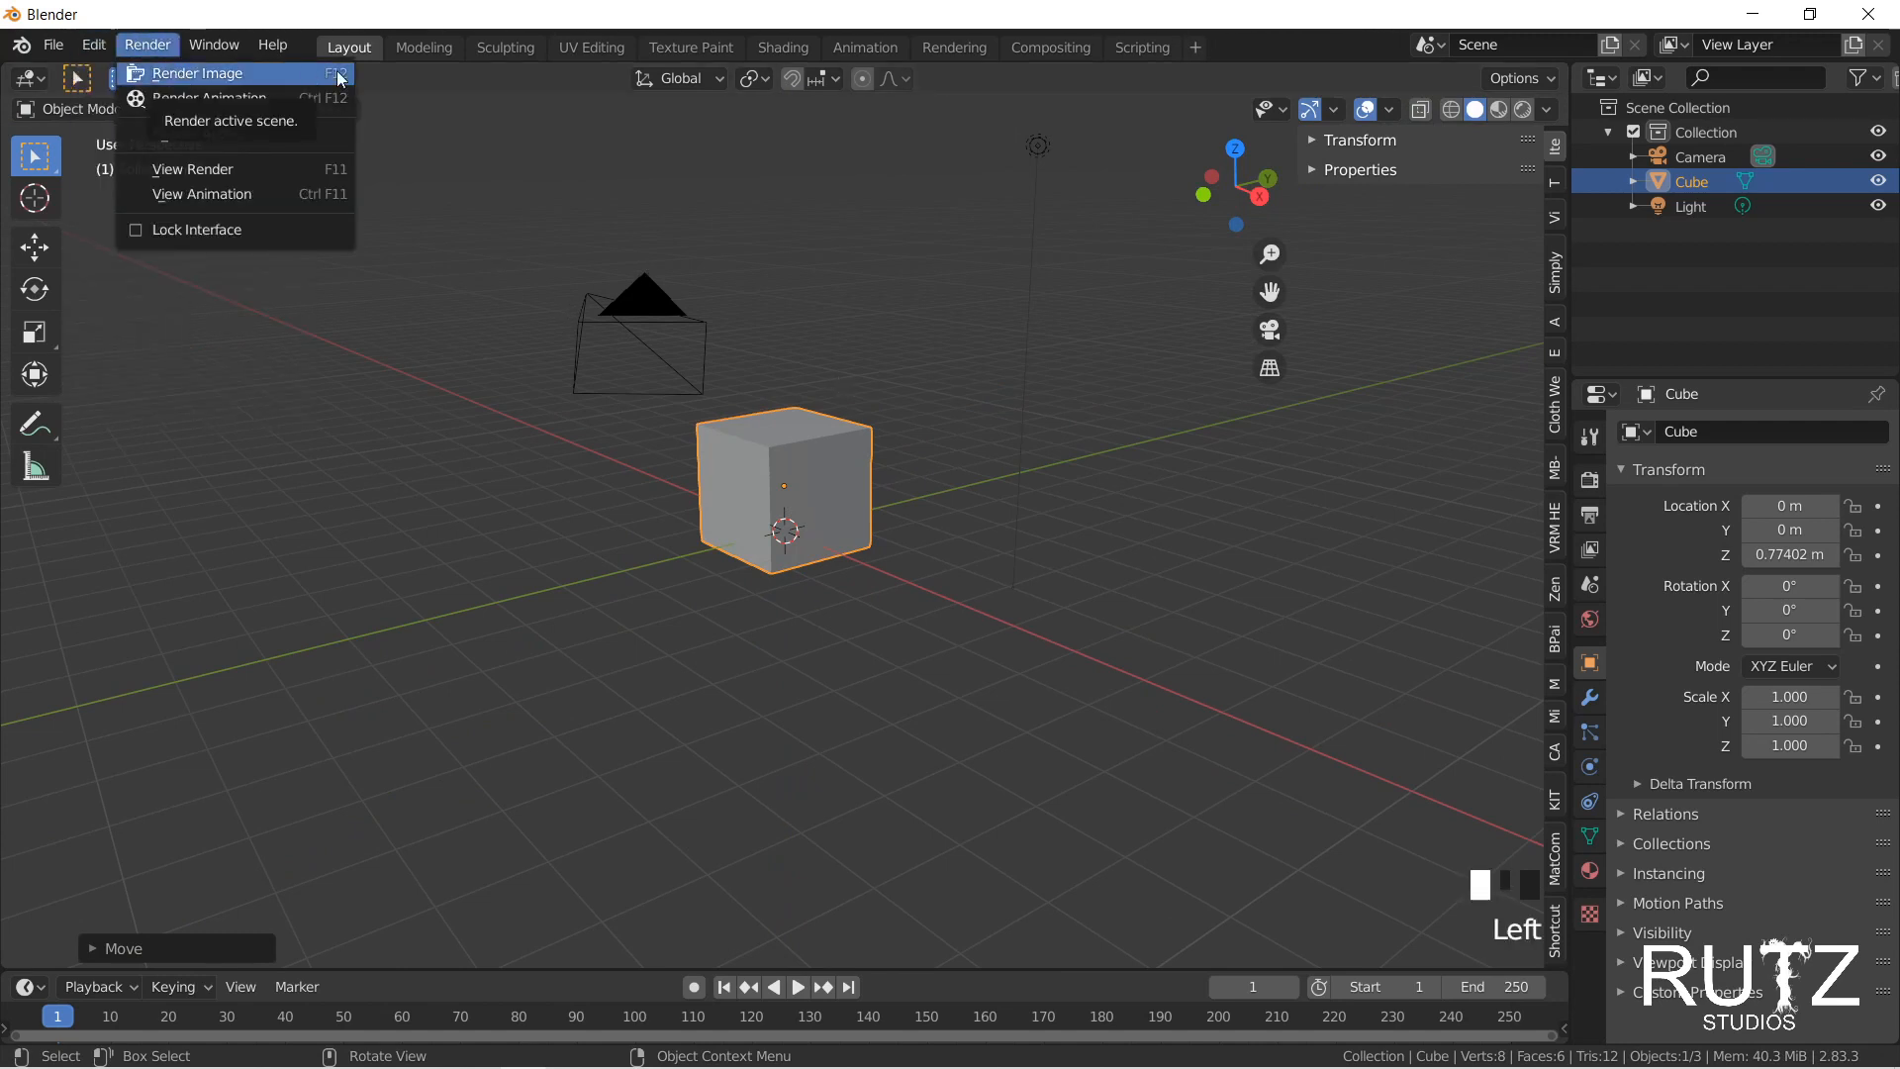
click(233, 73)
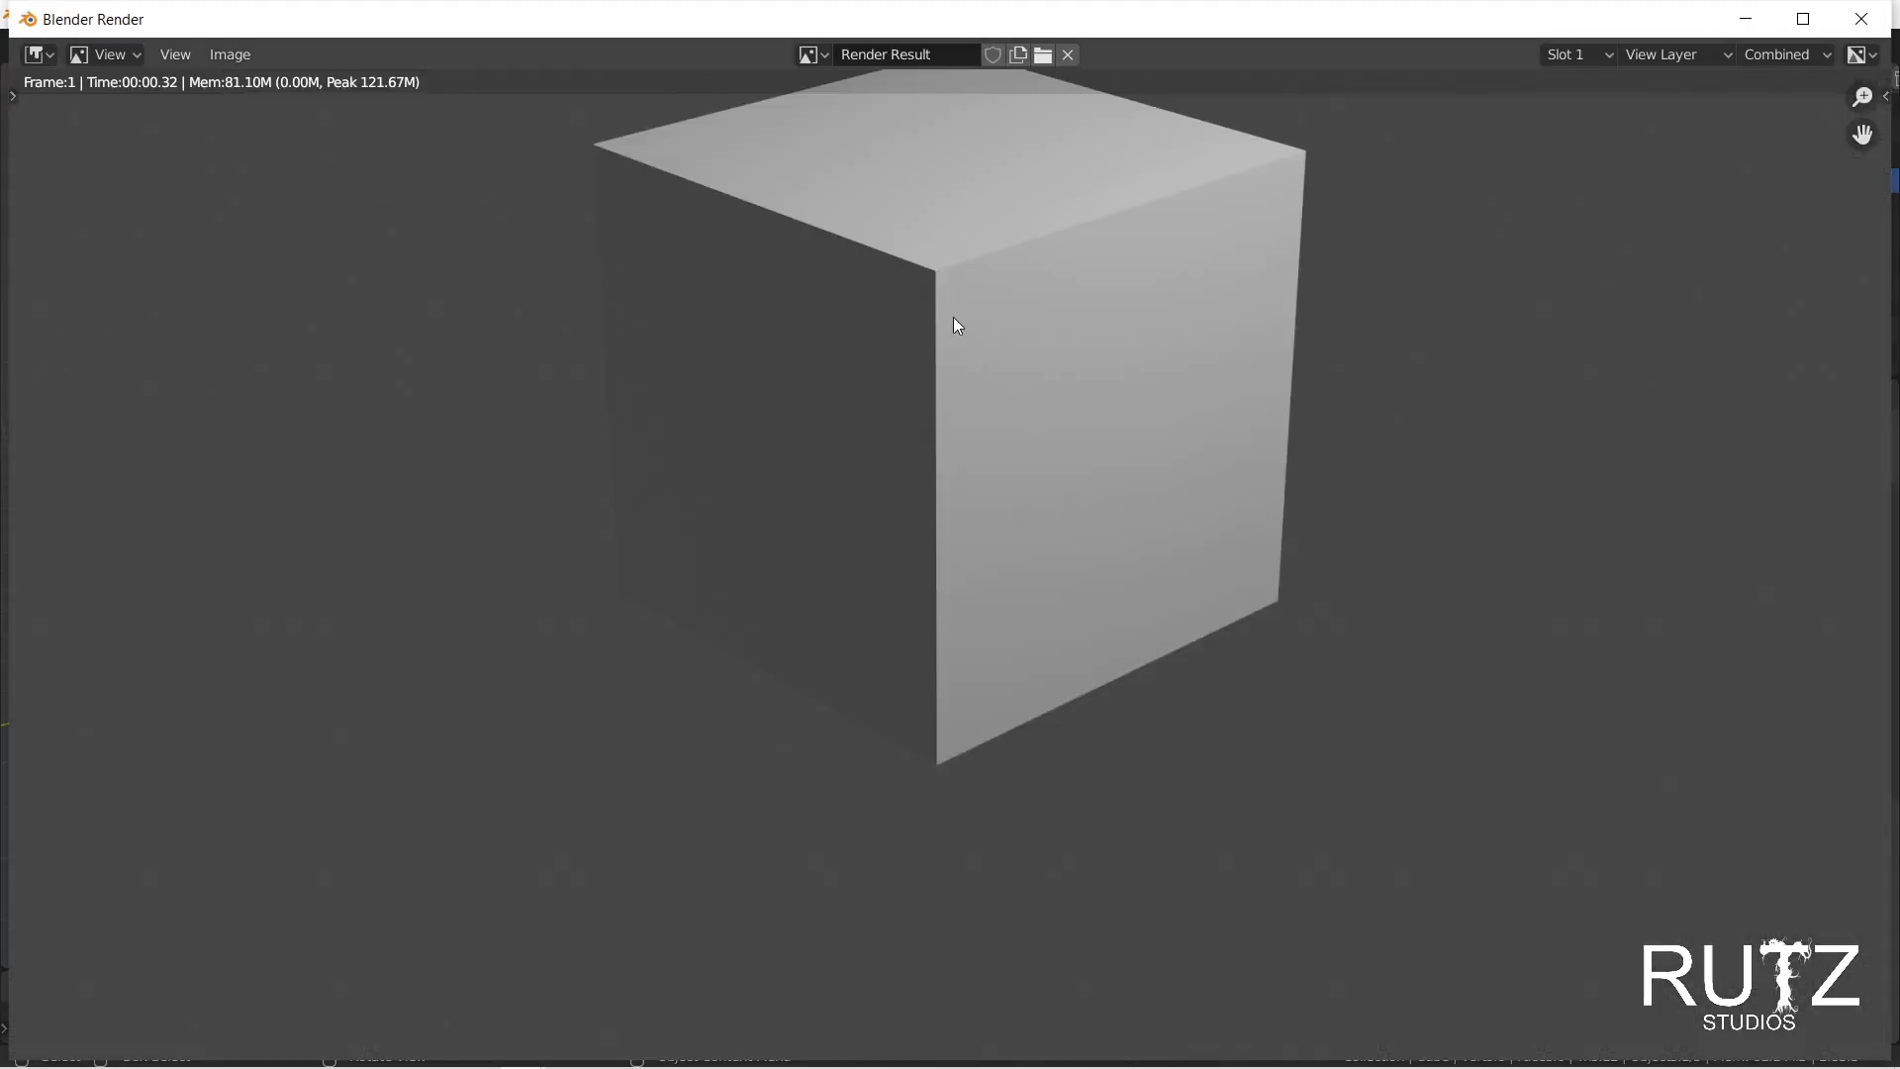
scroll(953, 316, down, 5)
scroll(954, 317, up, 3)
middle_drag(1176, 397, 1100, 418)
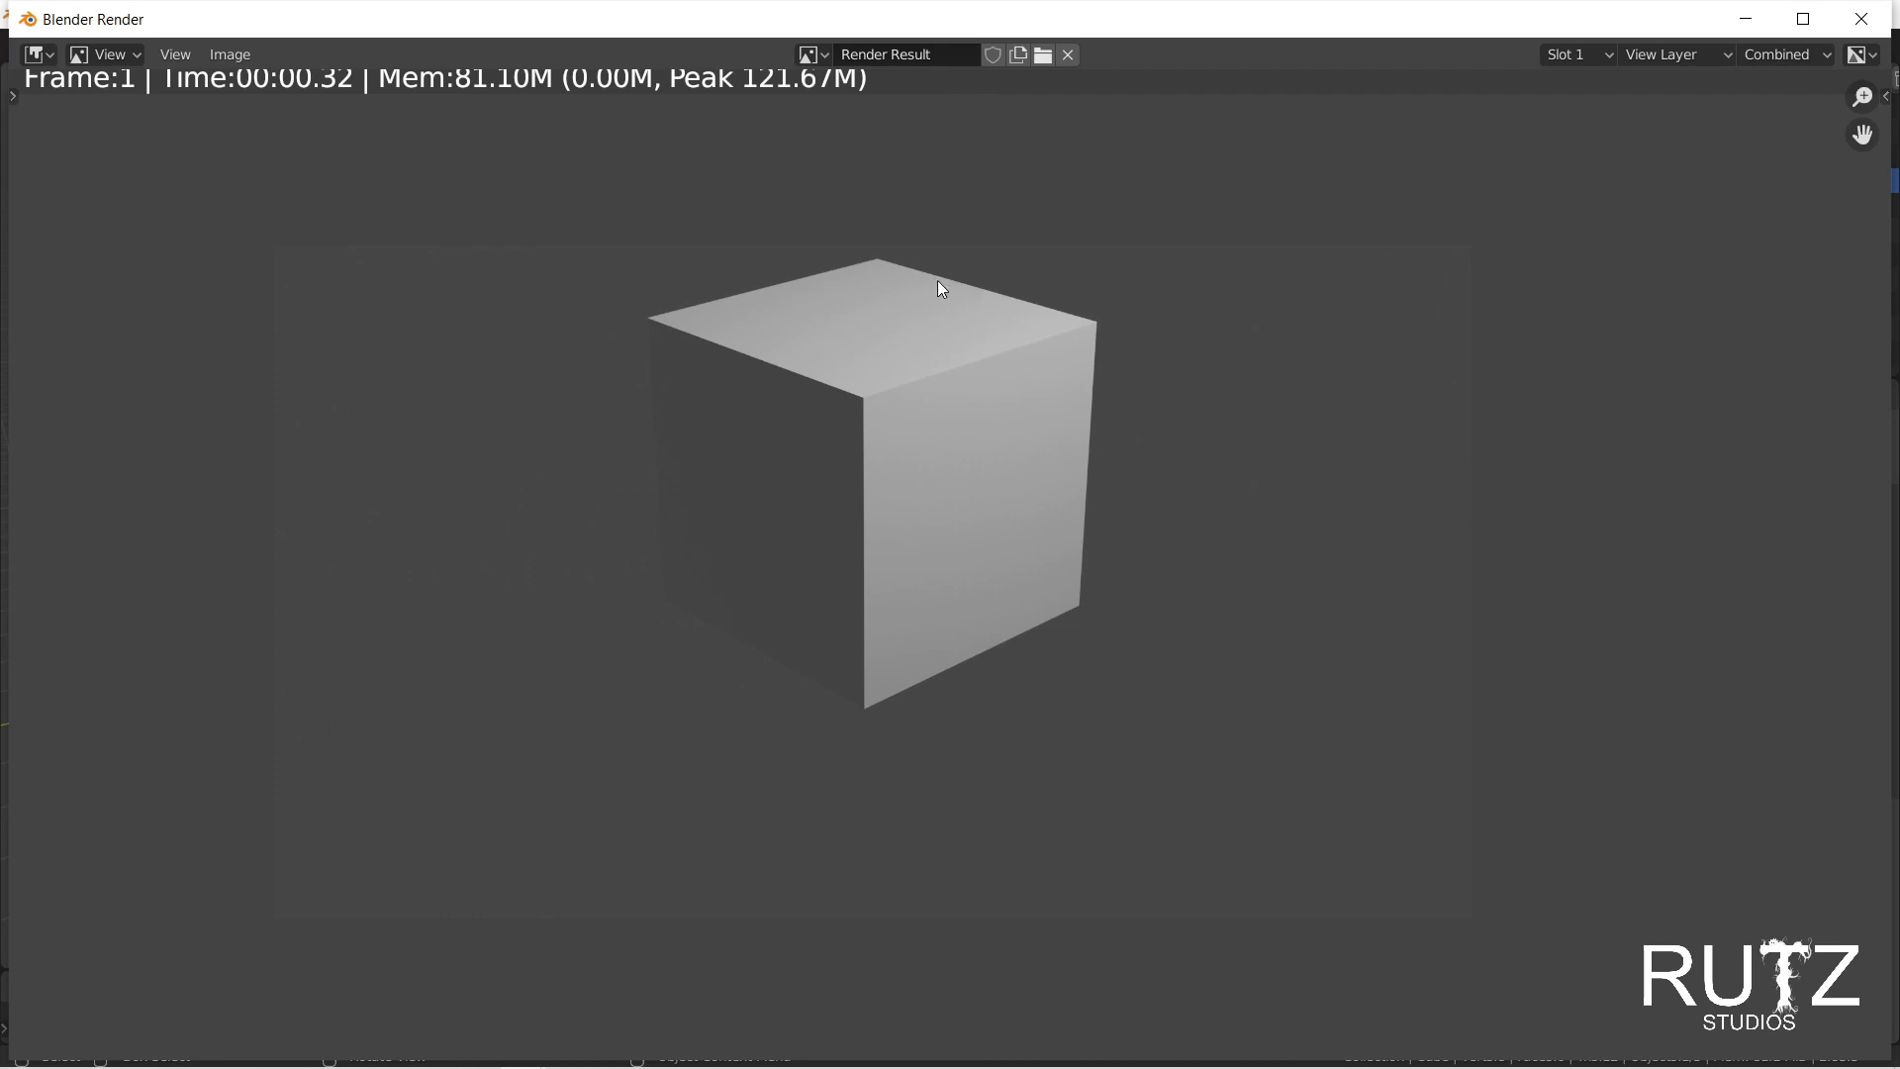
click(1861, 19)
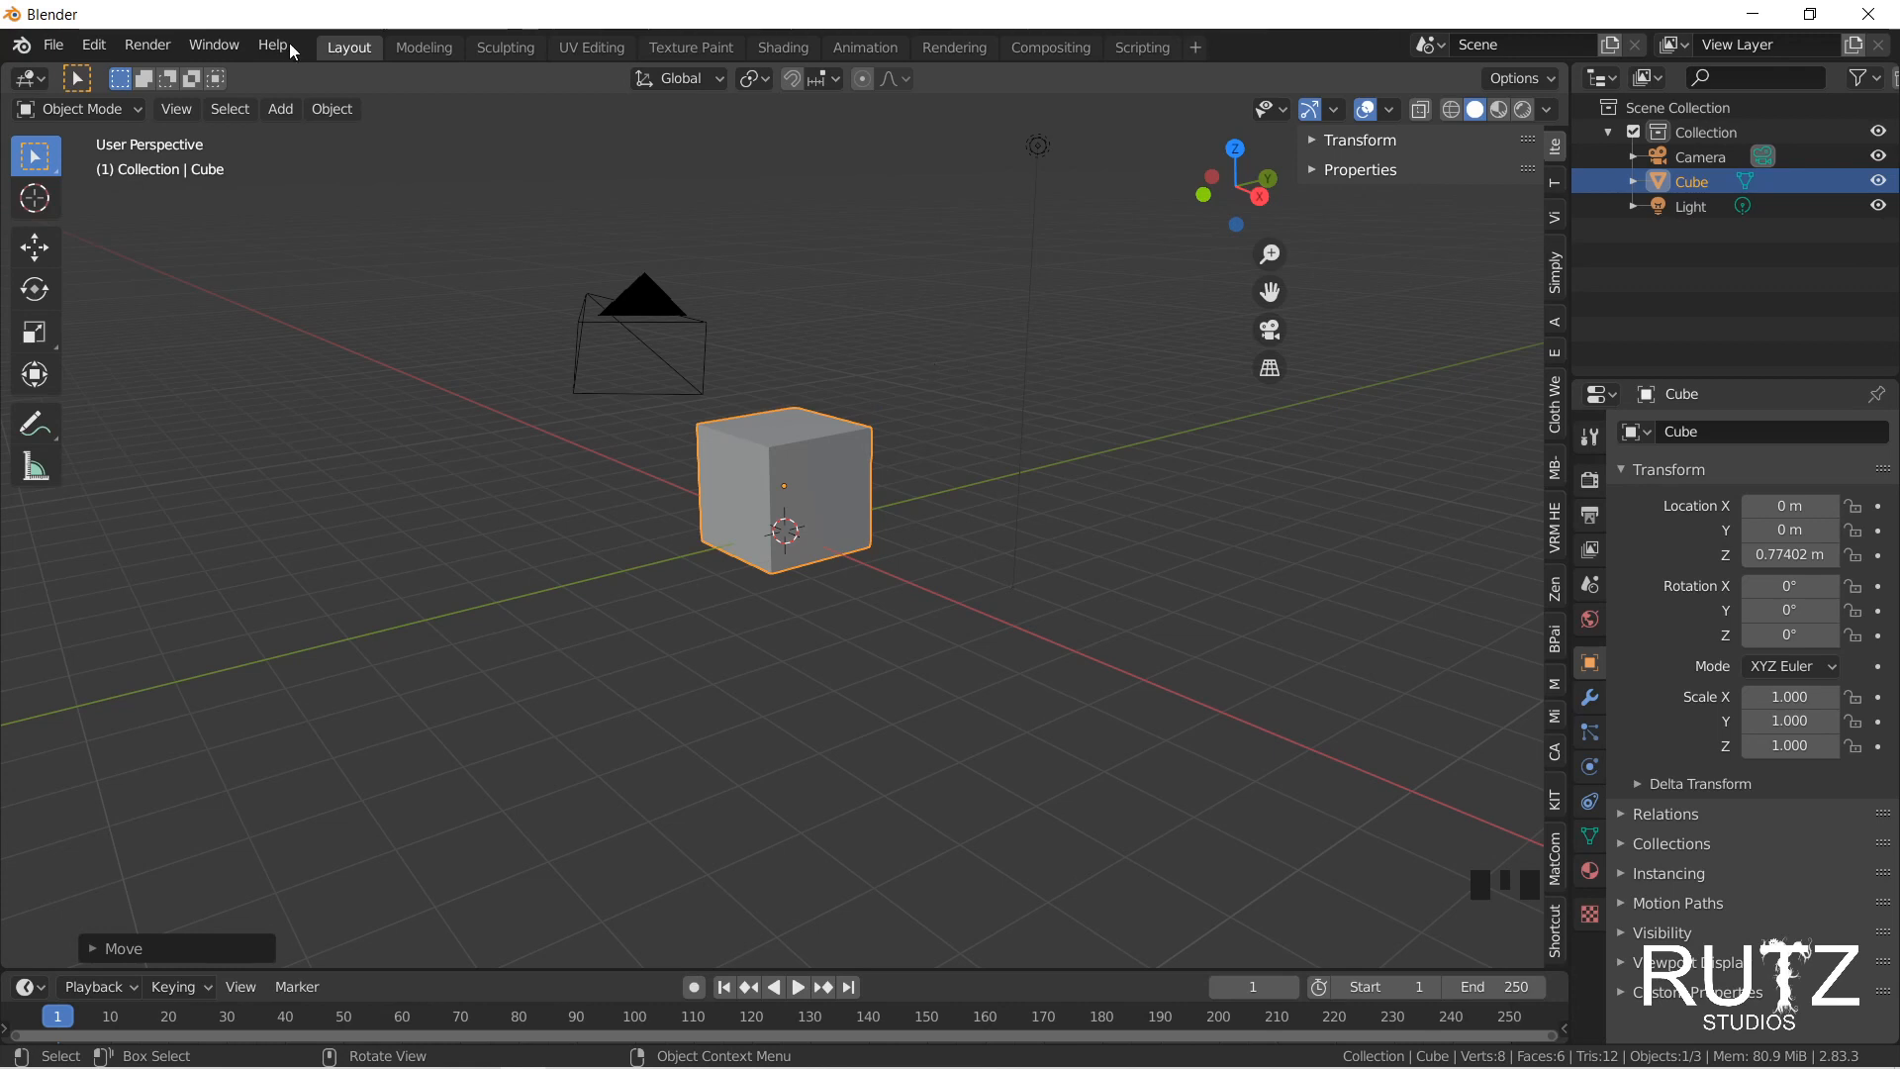
Step: Open a second window of the scene and resize and place it beside the main window's viewport
click(148, 45)
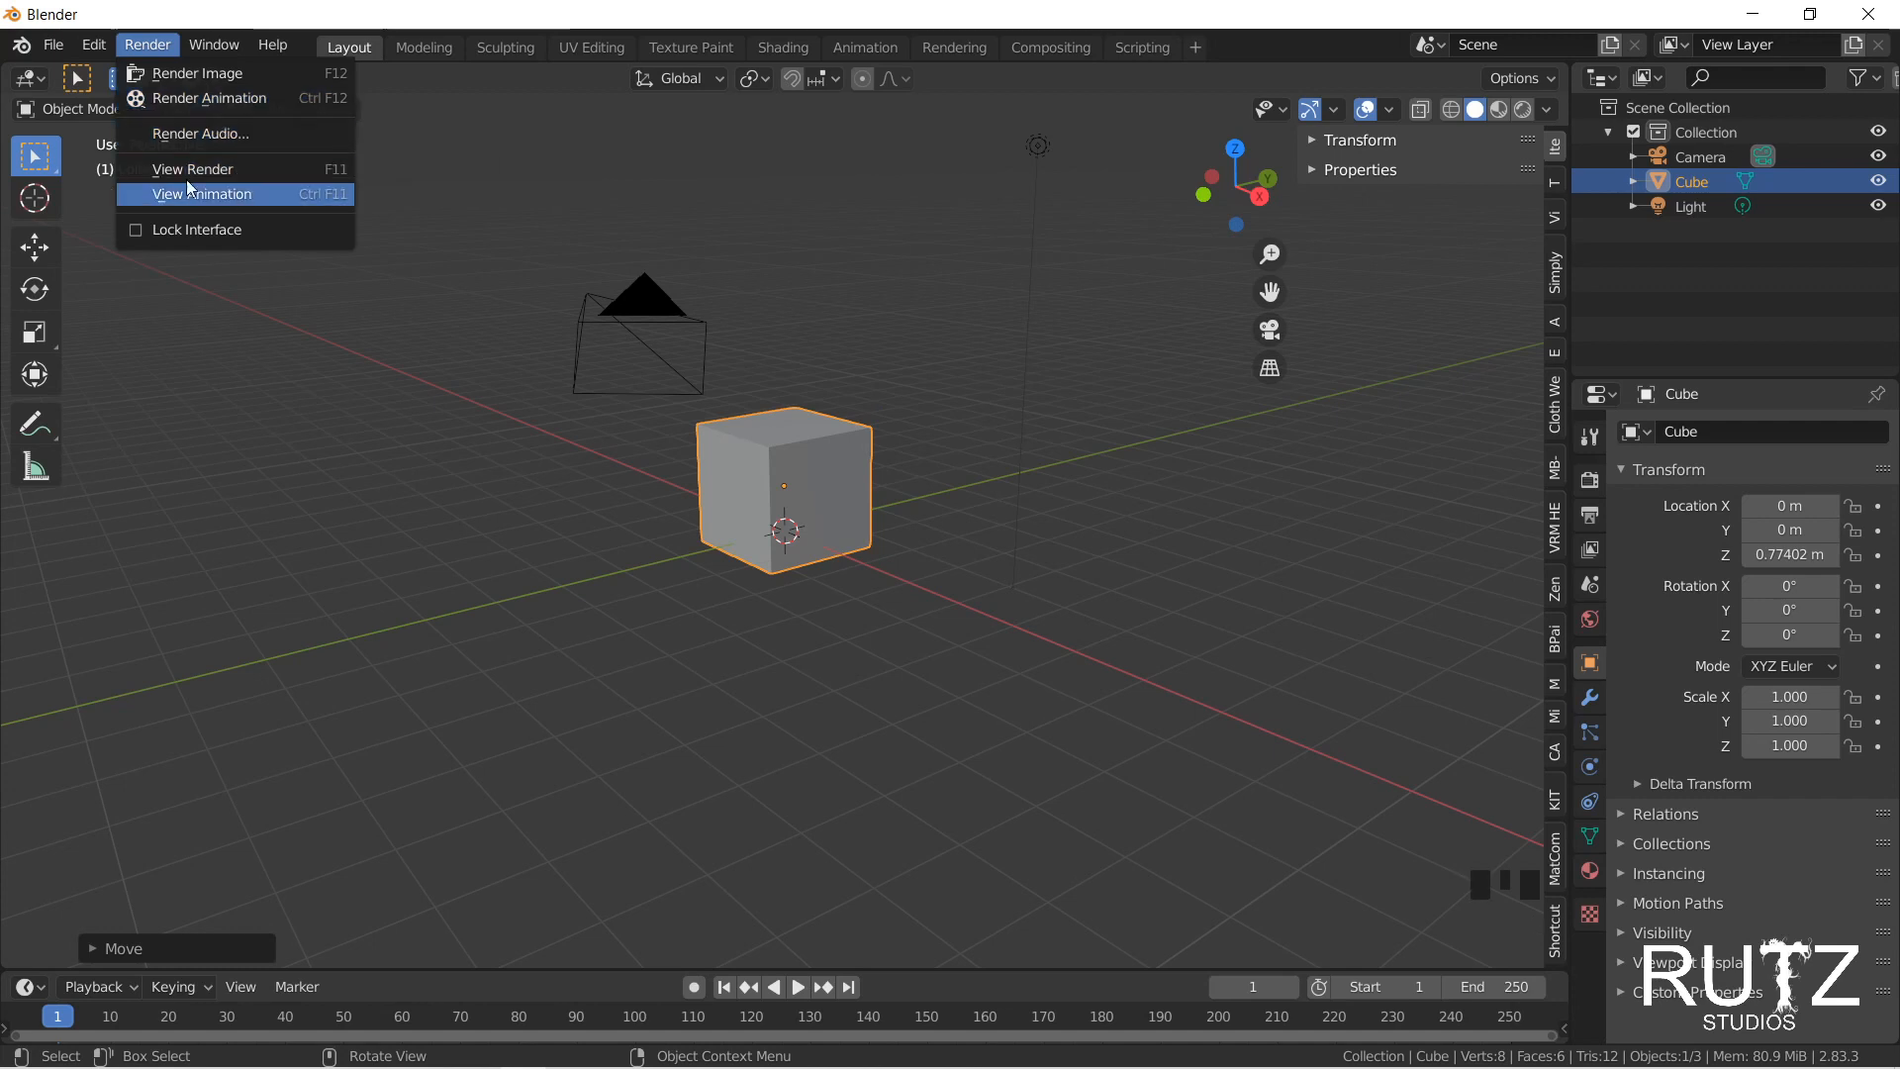
click(213, 42)
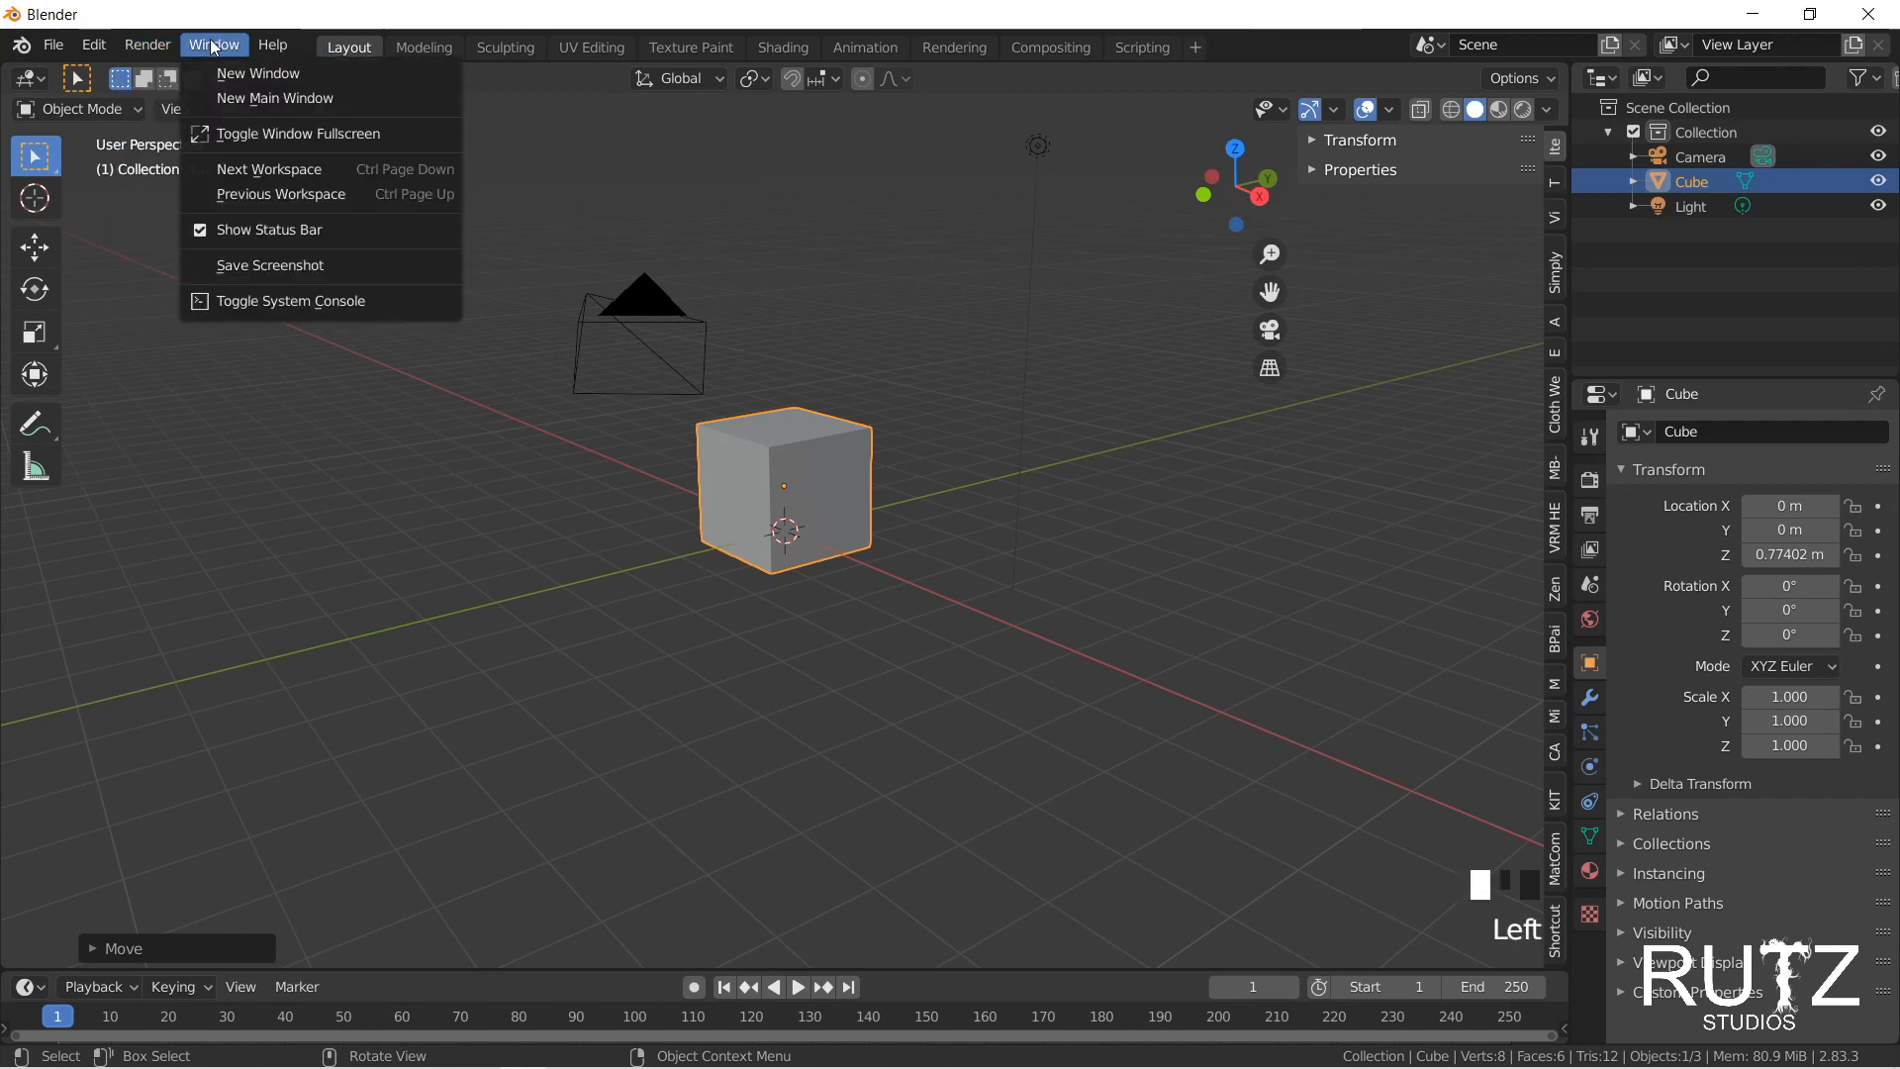
click(330, 75)
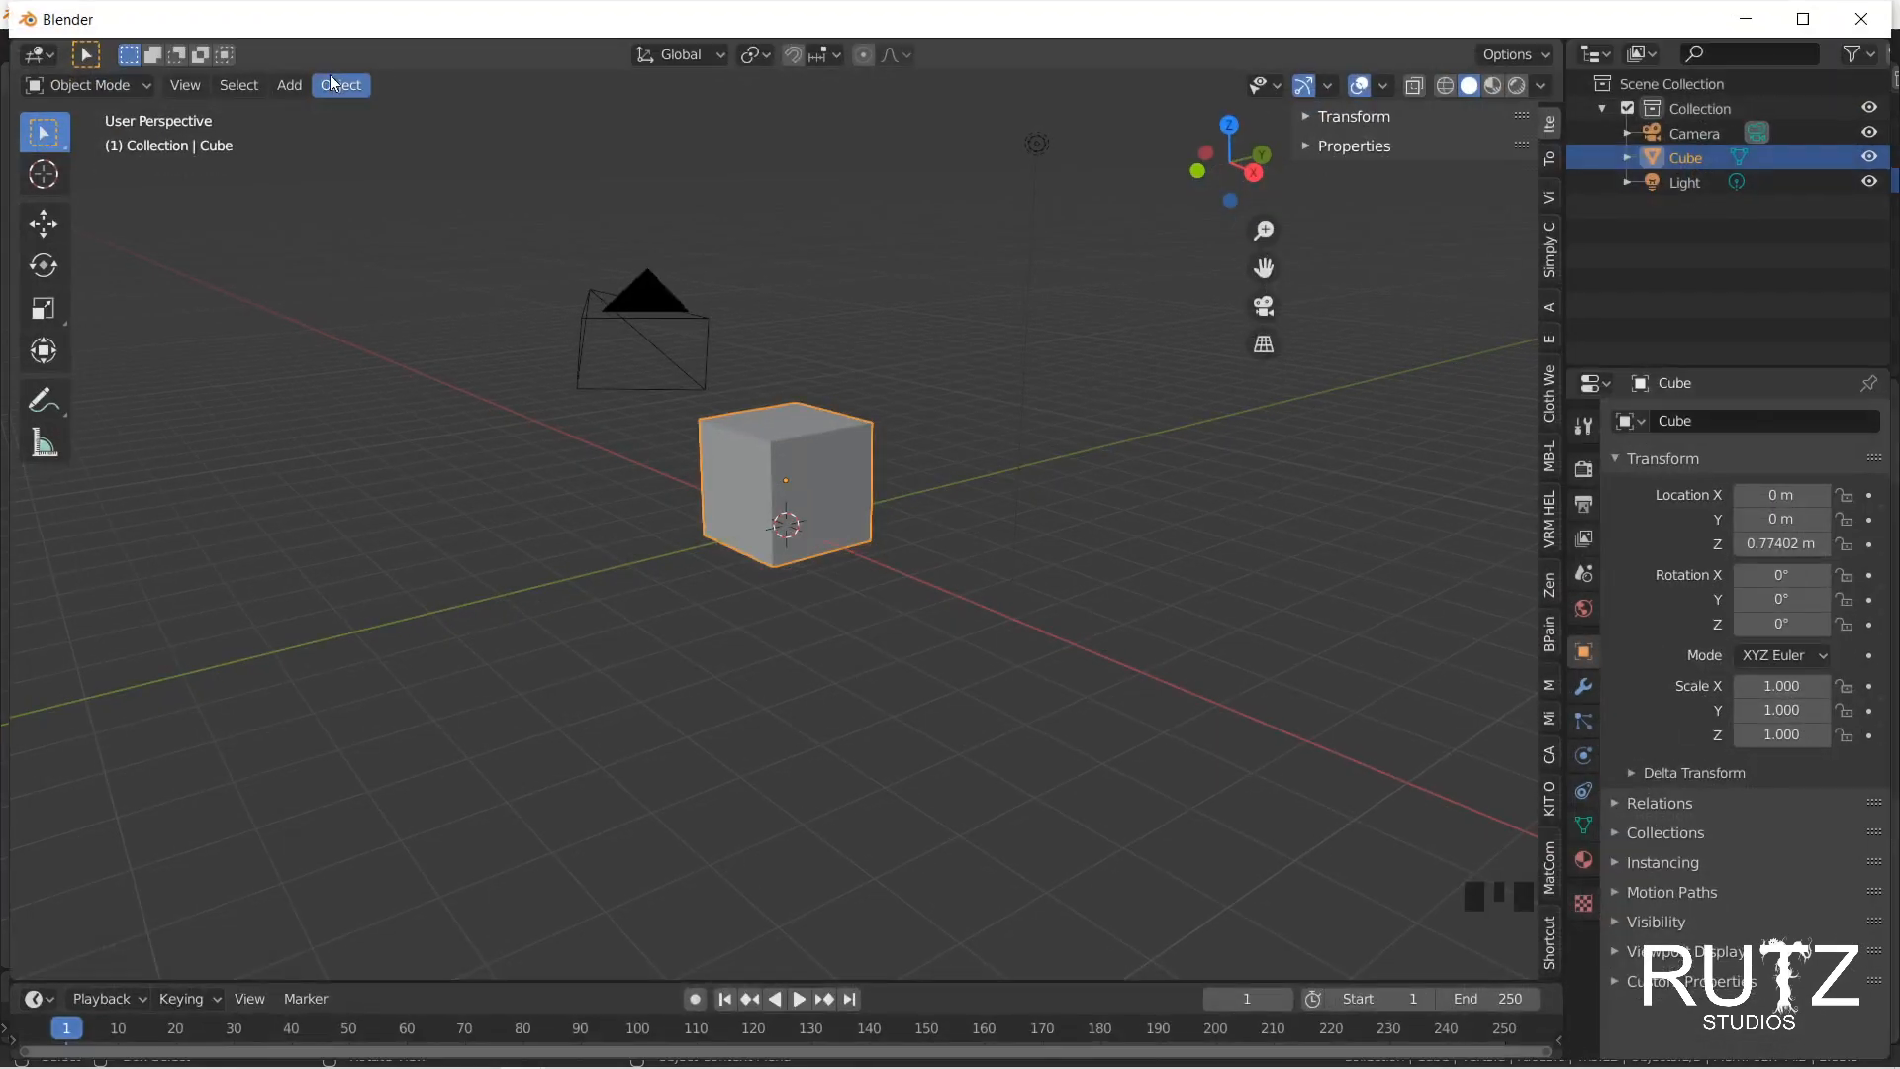
drag(838, 383, 430, 128)
drag(874, 126, 662, 298)
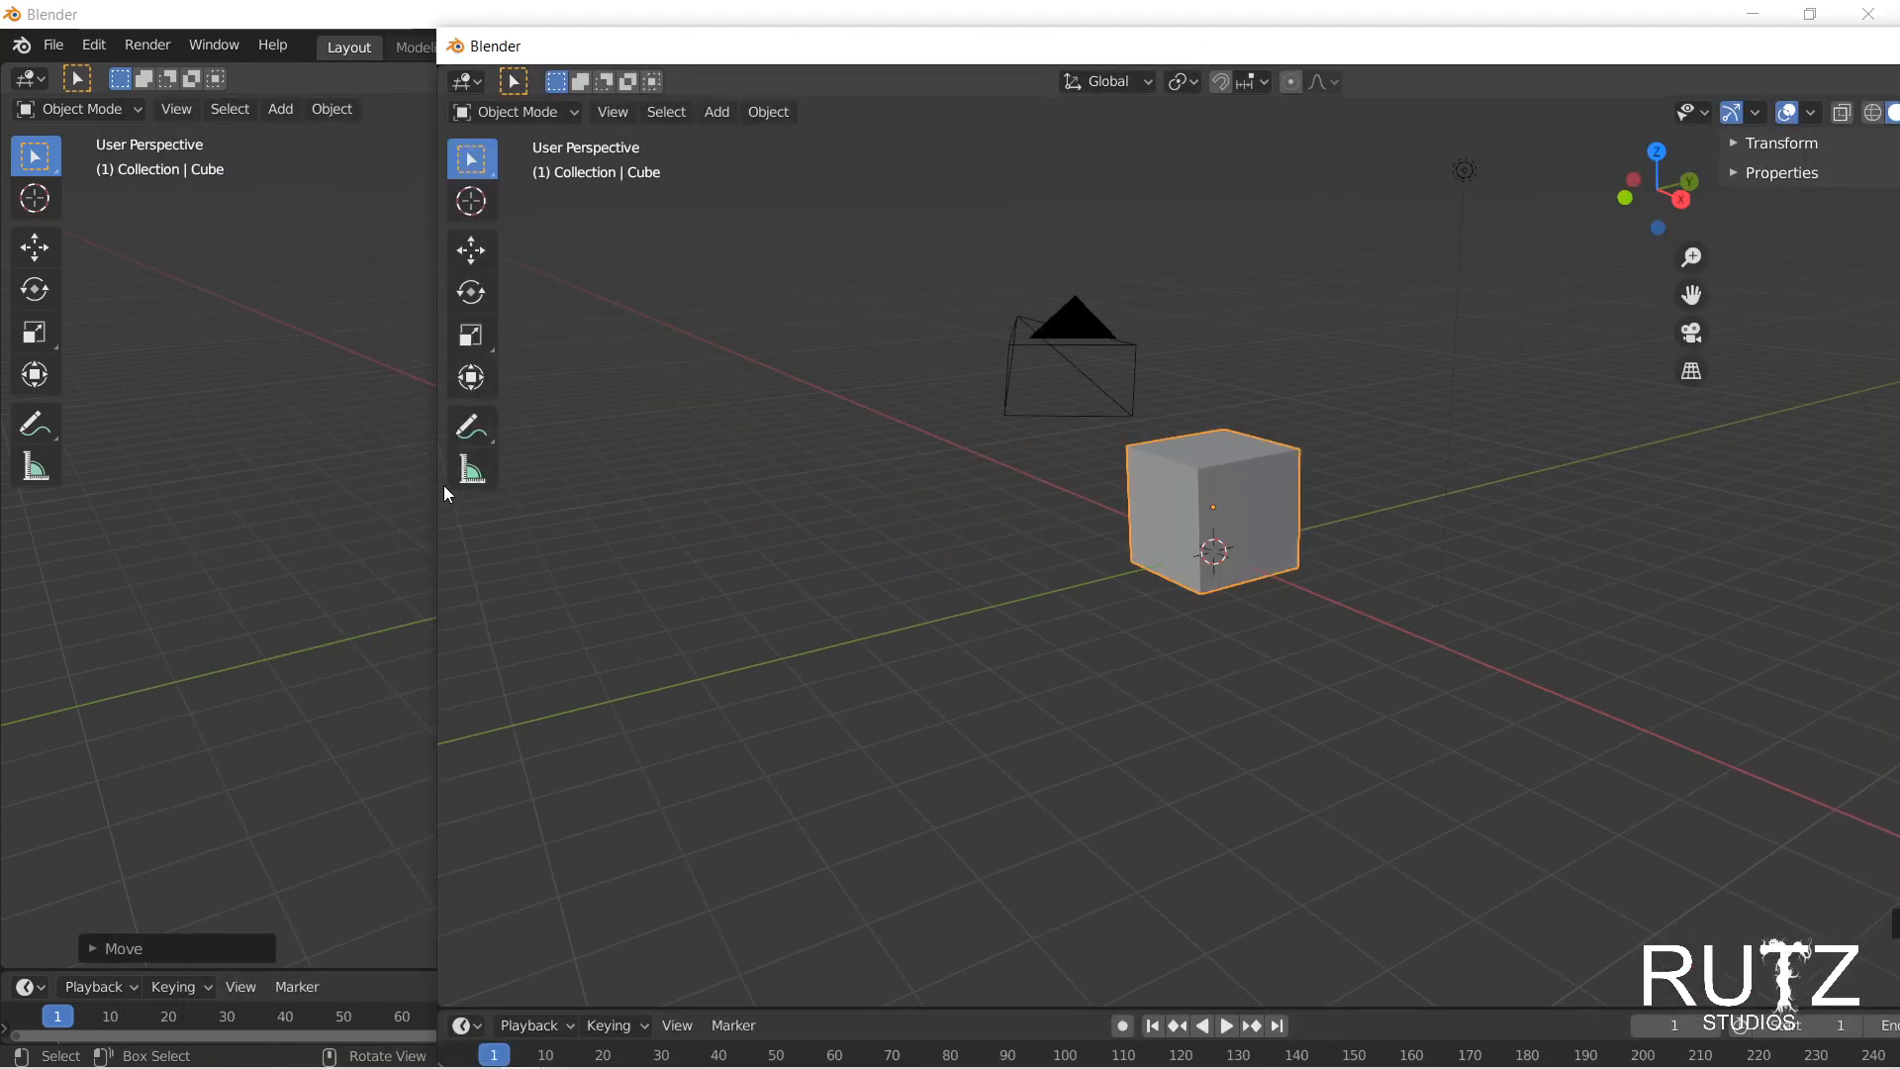
drag(442, 495, 1168, 442)
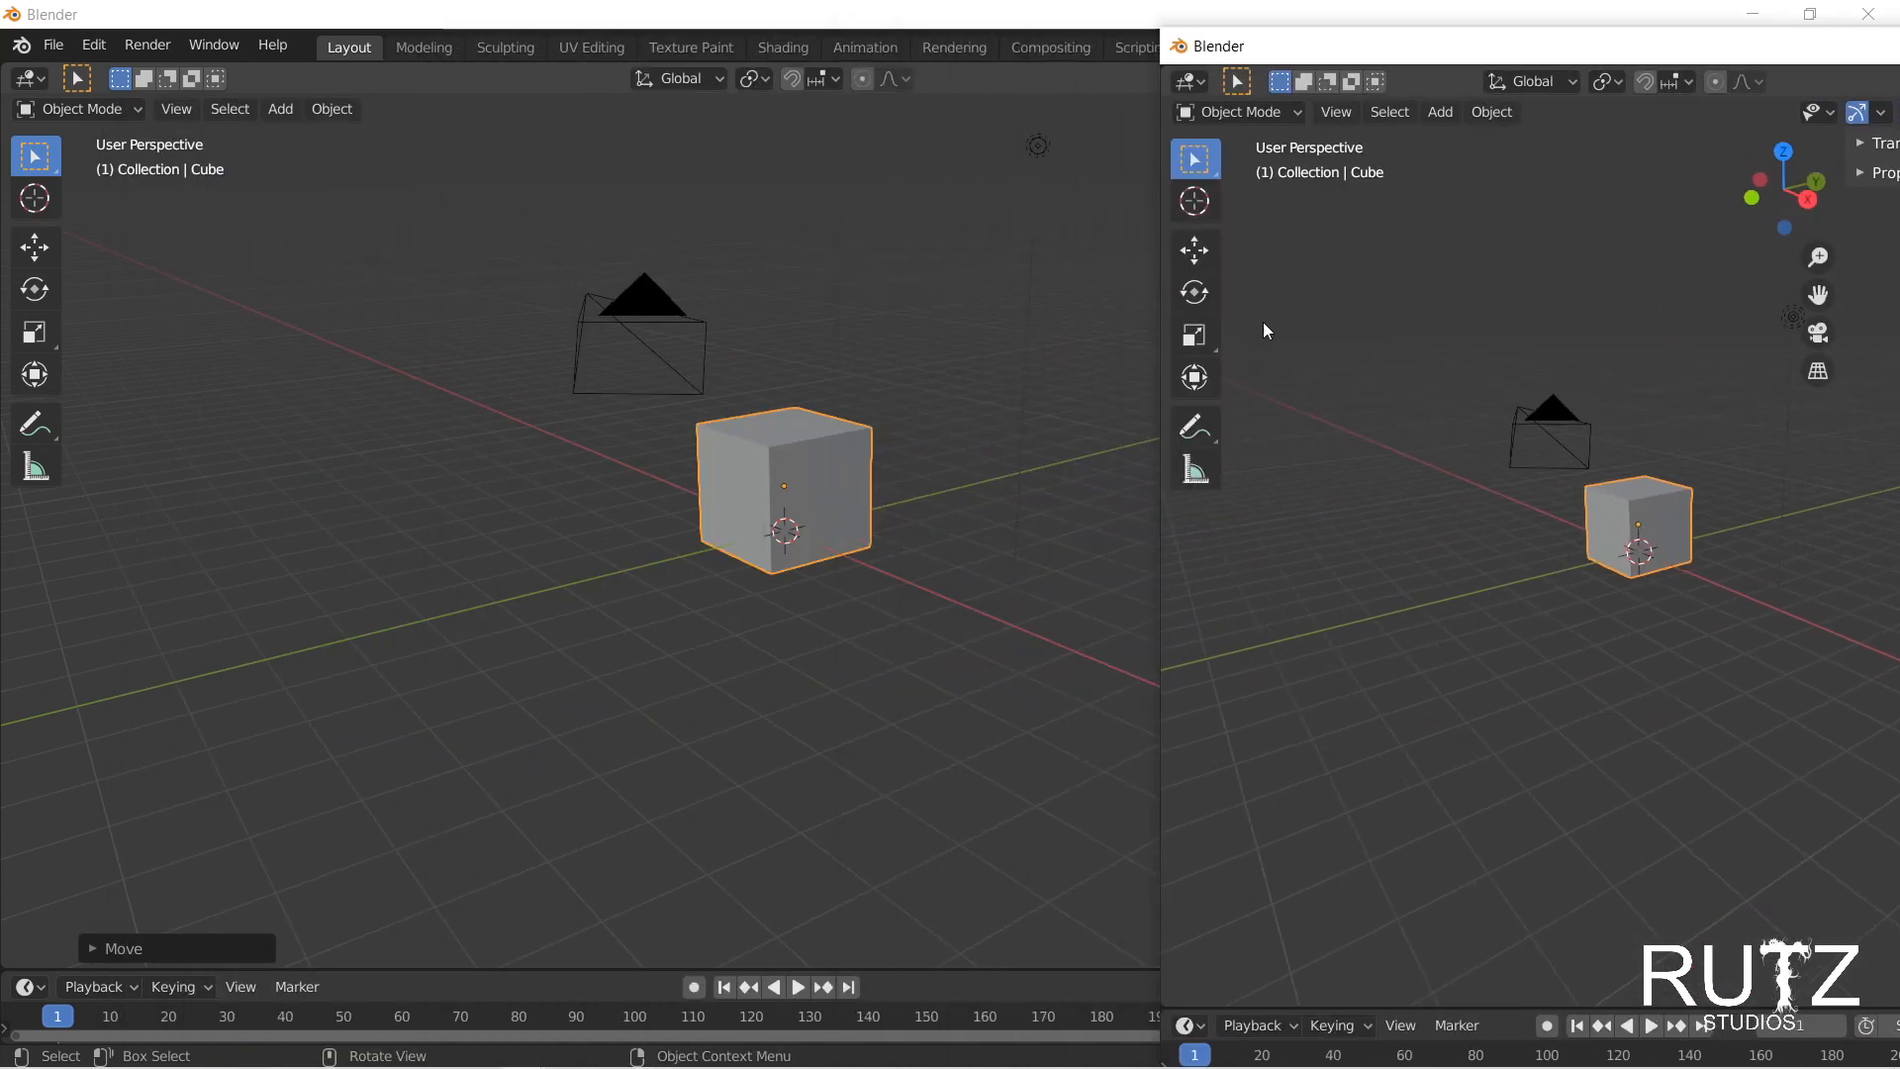
drag(1593, 54, 1170, 38)
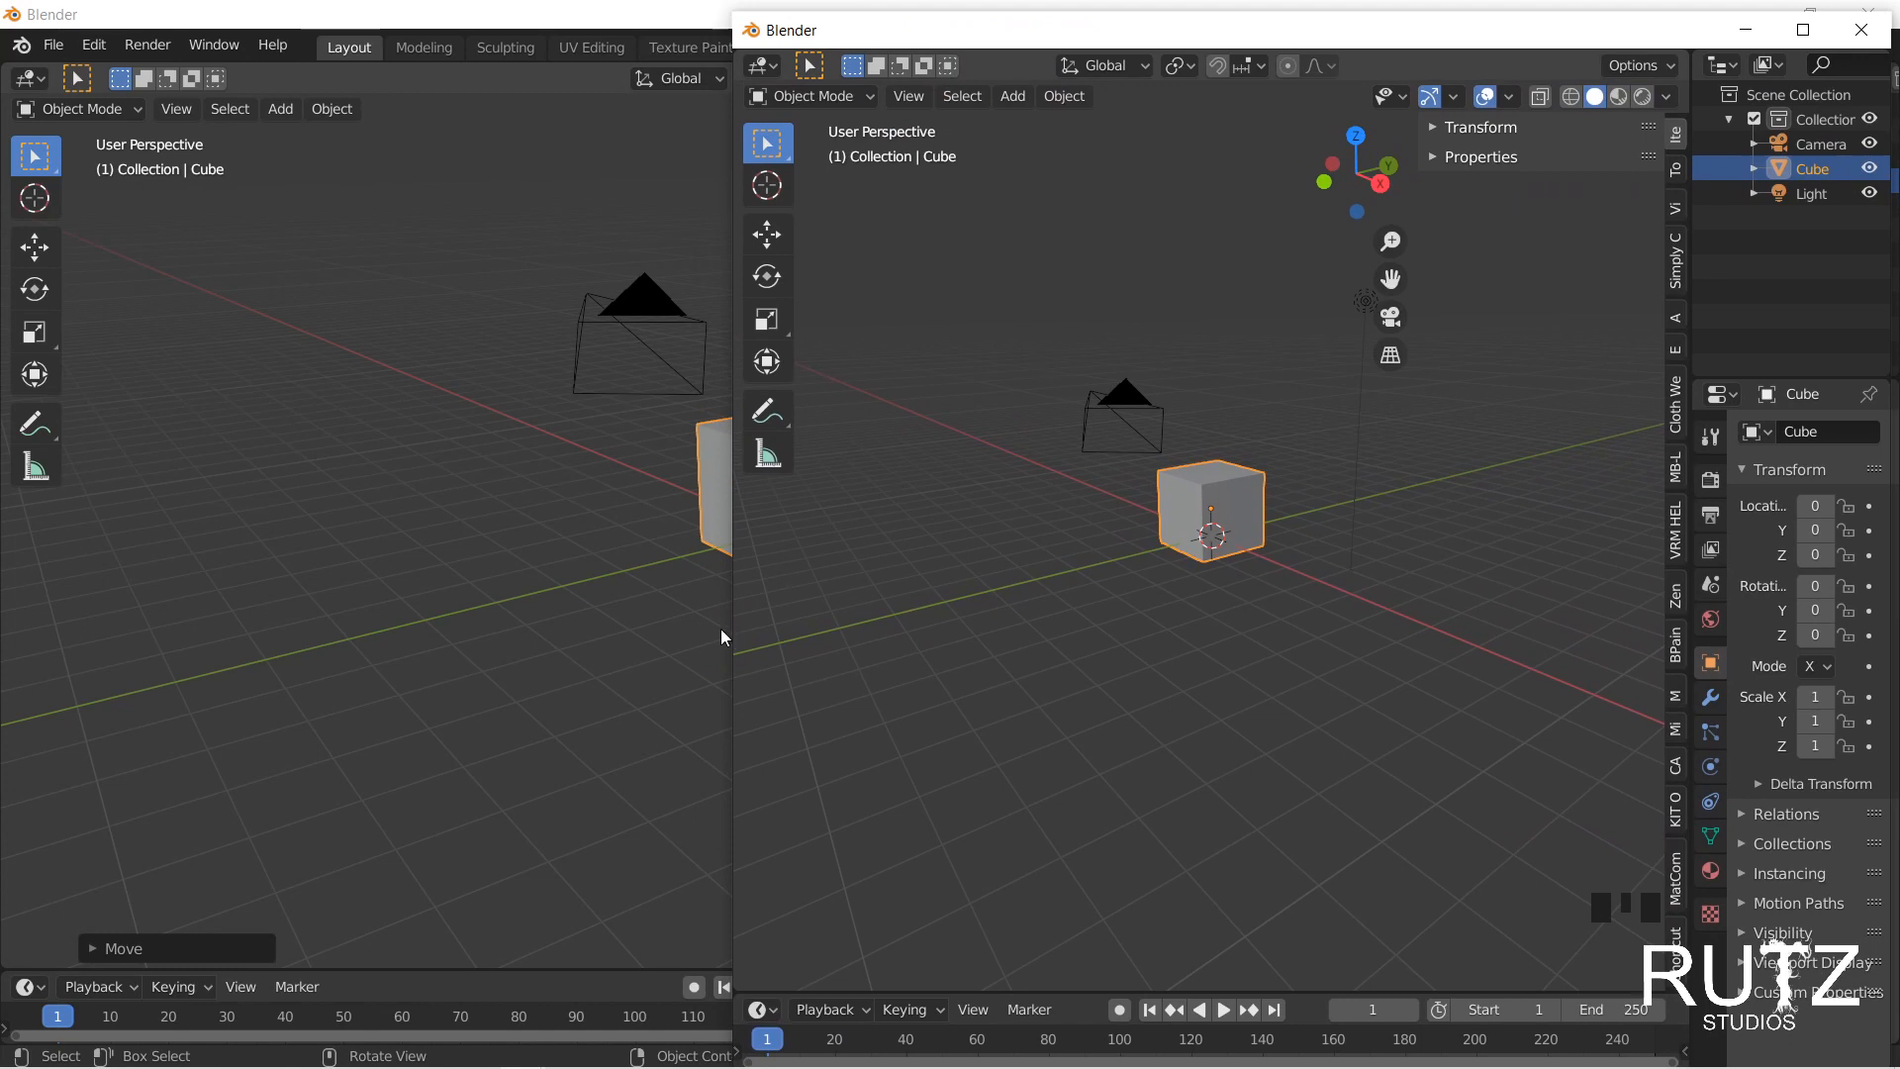
click(734, 613)
drag(733, 618, 1225, 584)
drag(1506, 30, 1325, 25)
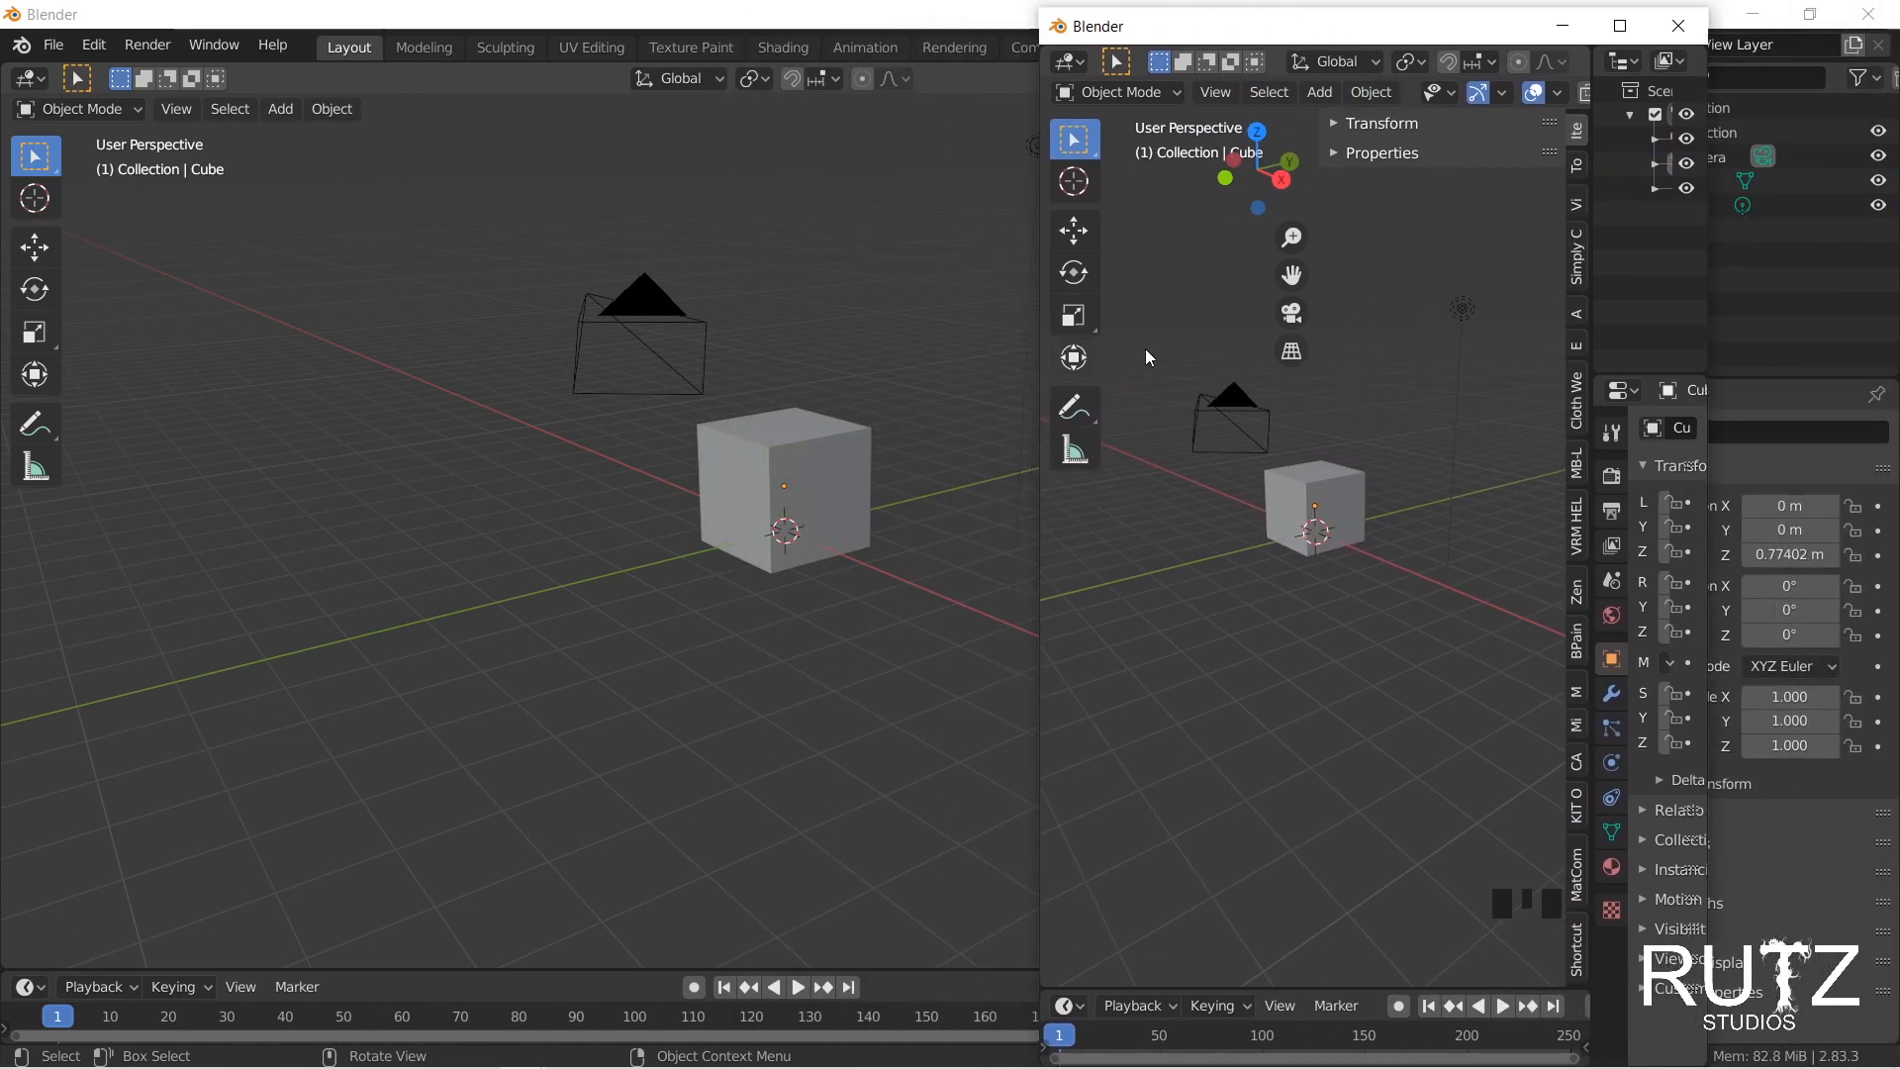
Step: Try moving the cube while both windows show it, view it from above in the second window, and close that window
click(1324, 497)
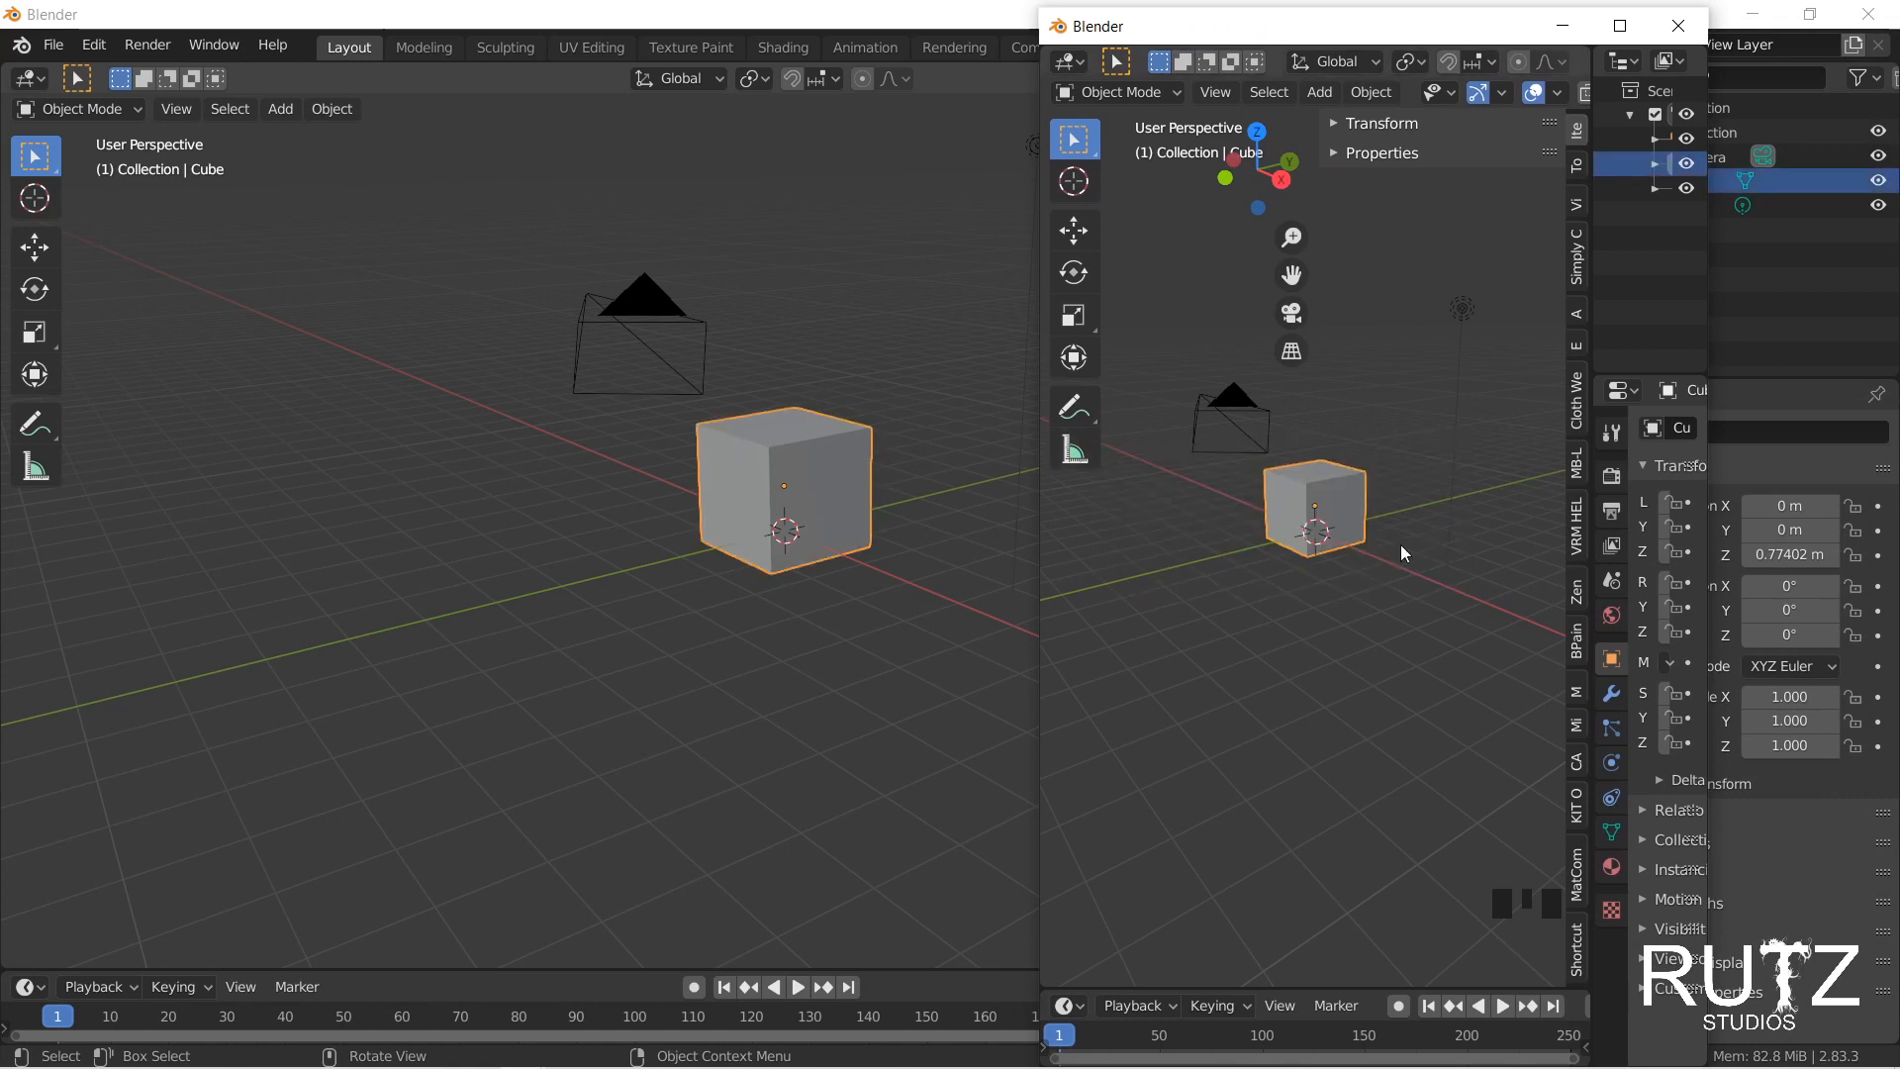
key(g)
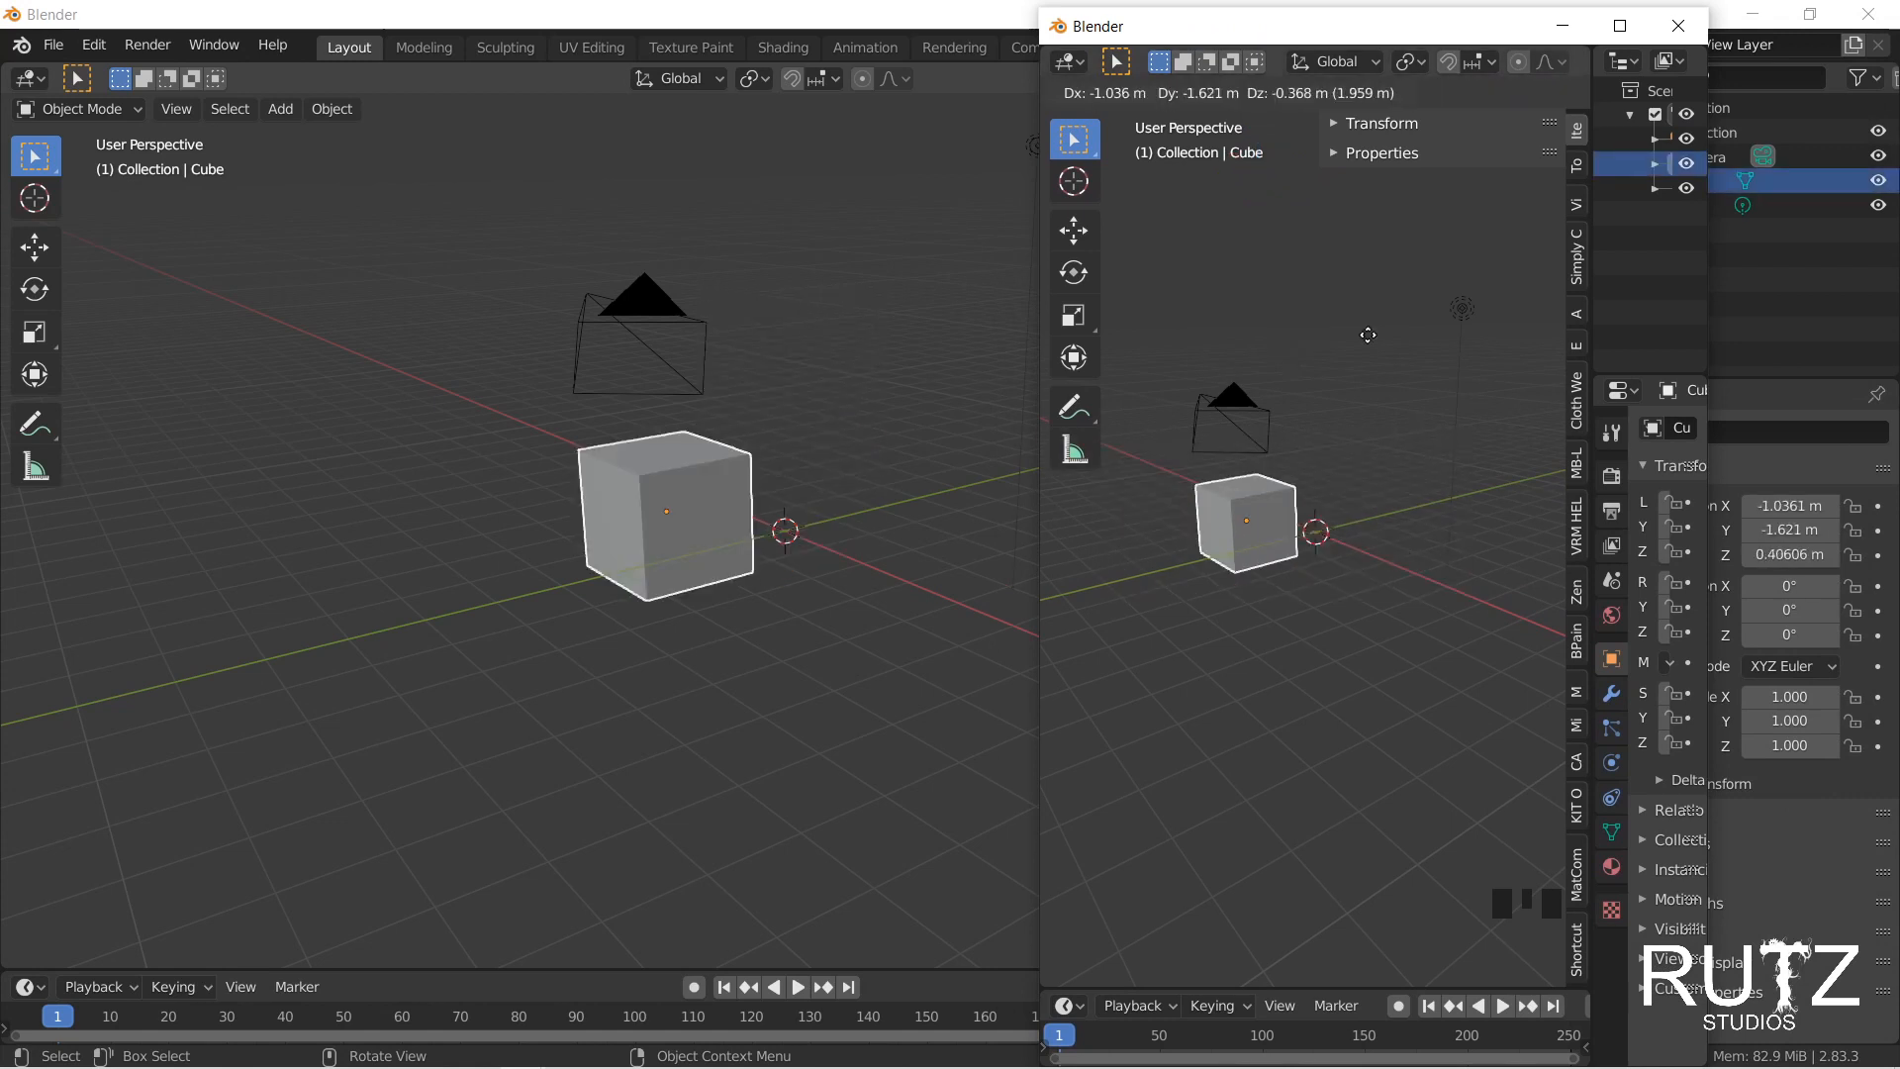
right_click(1387, 447)
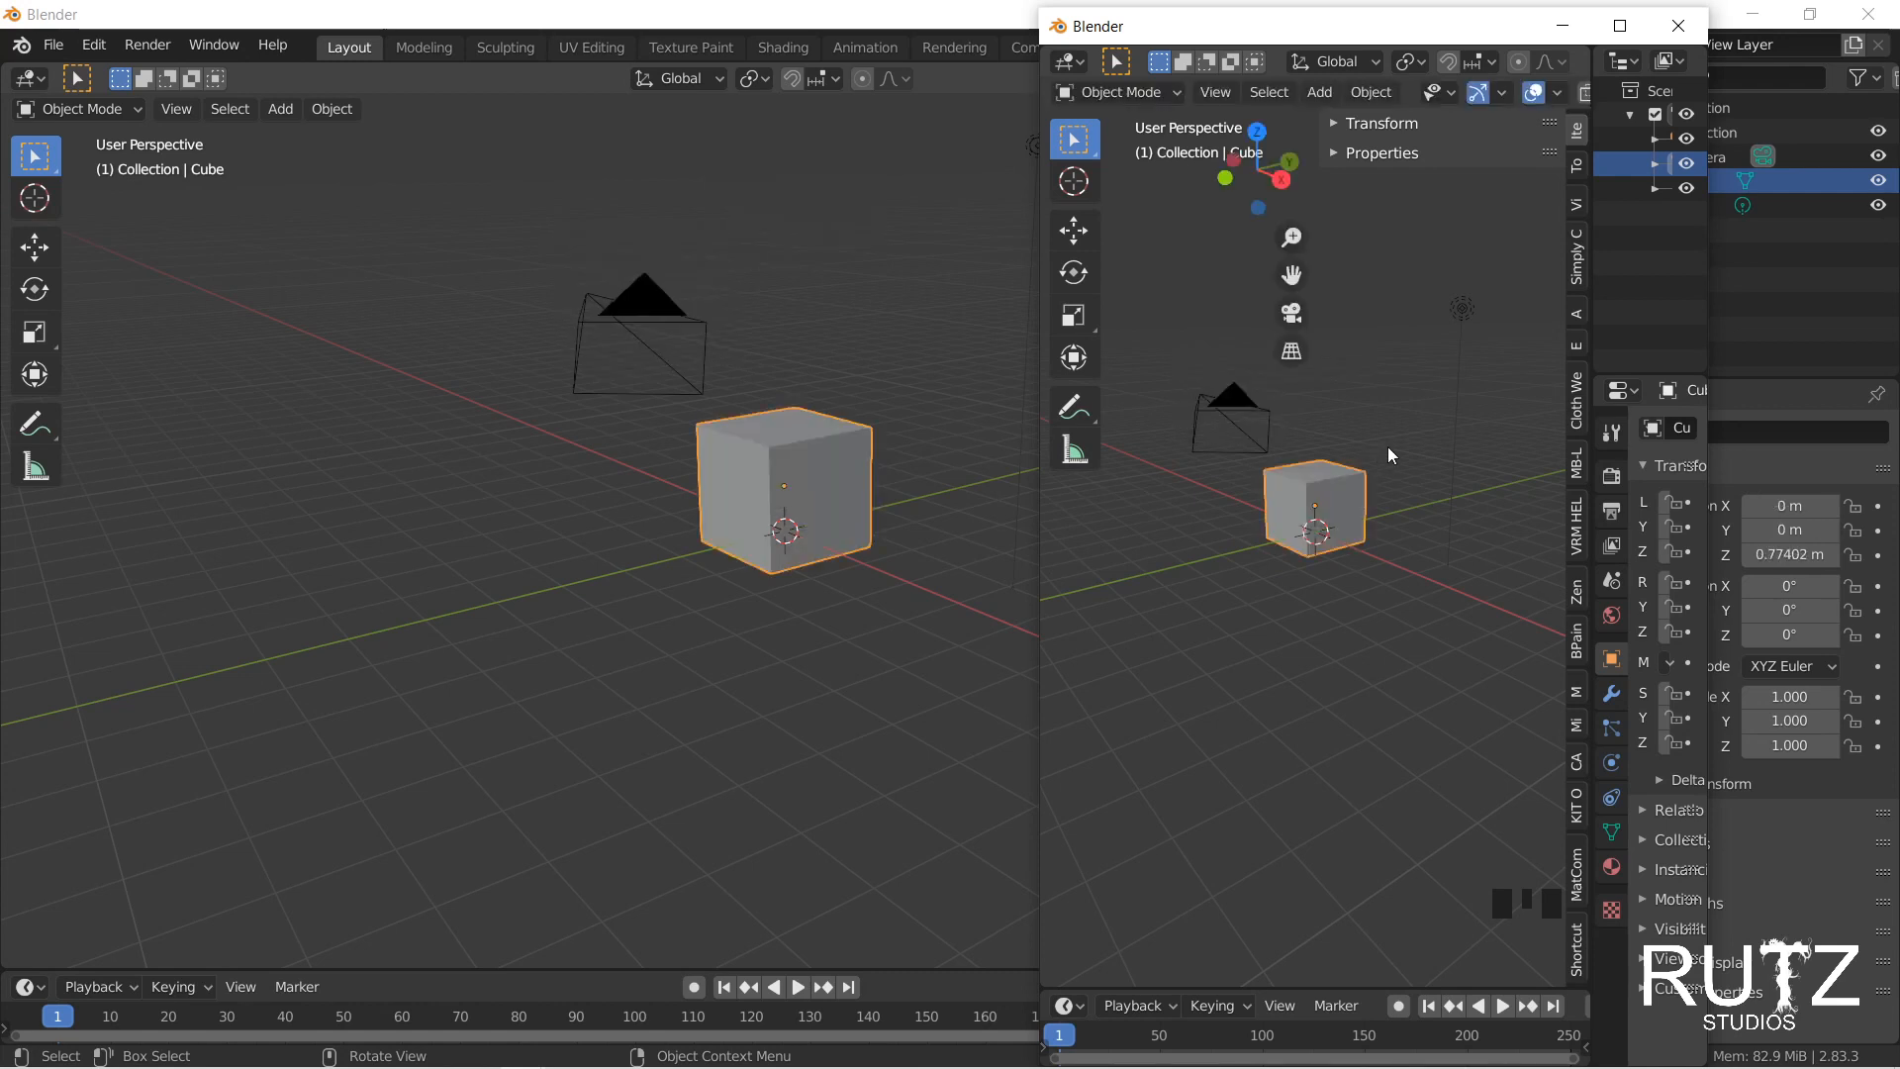
middle_drag(1387, 443, 1358, 331)
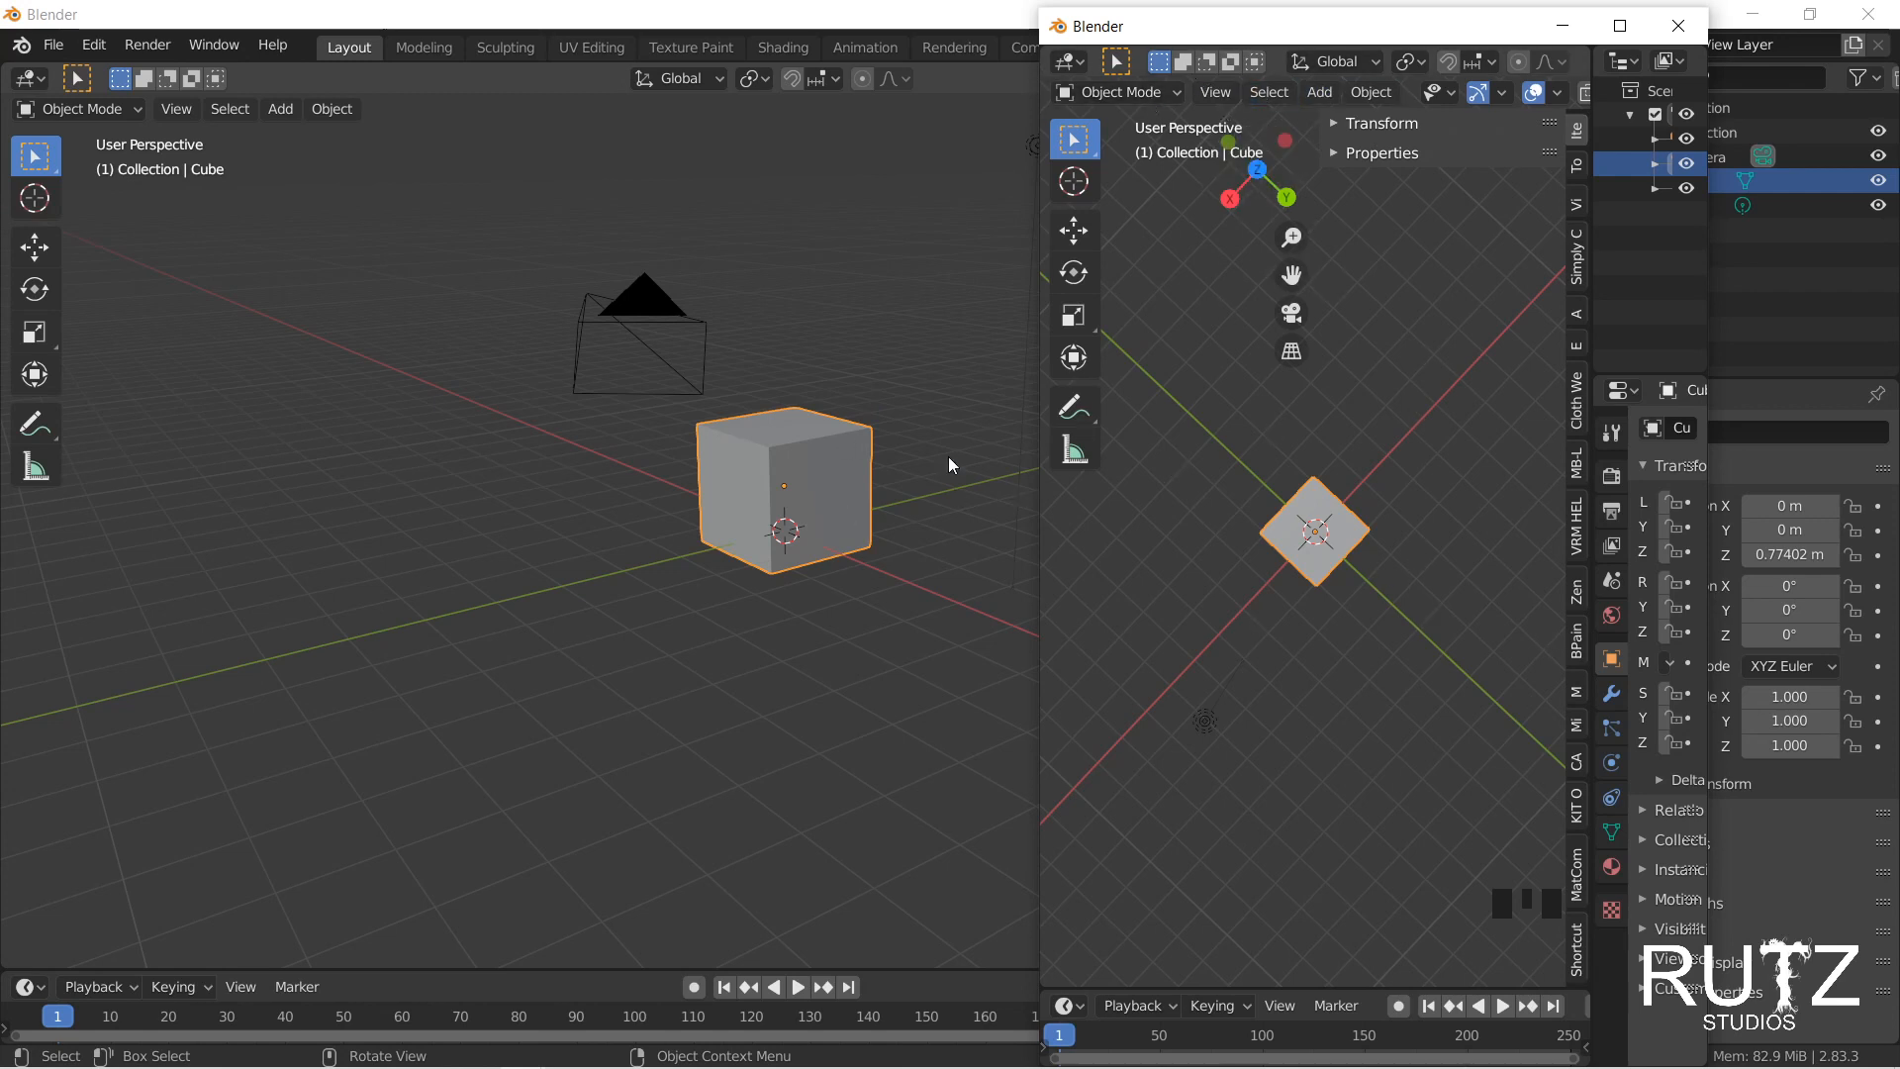
key(g)
key(Escape)
click(1678, 24)
Step: Review the commands for windows and workspaces and the help resources such as the manual, tutorials and support
click(213, 44)
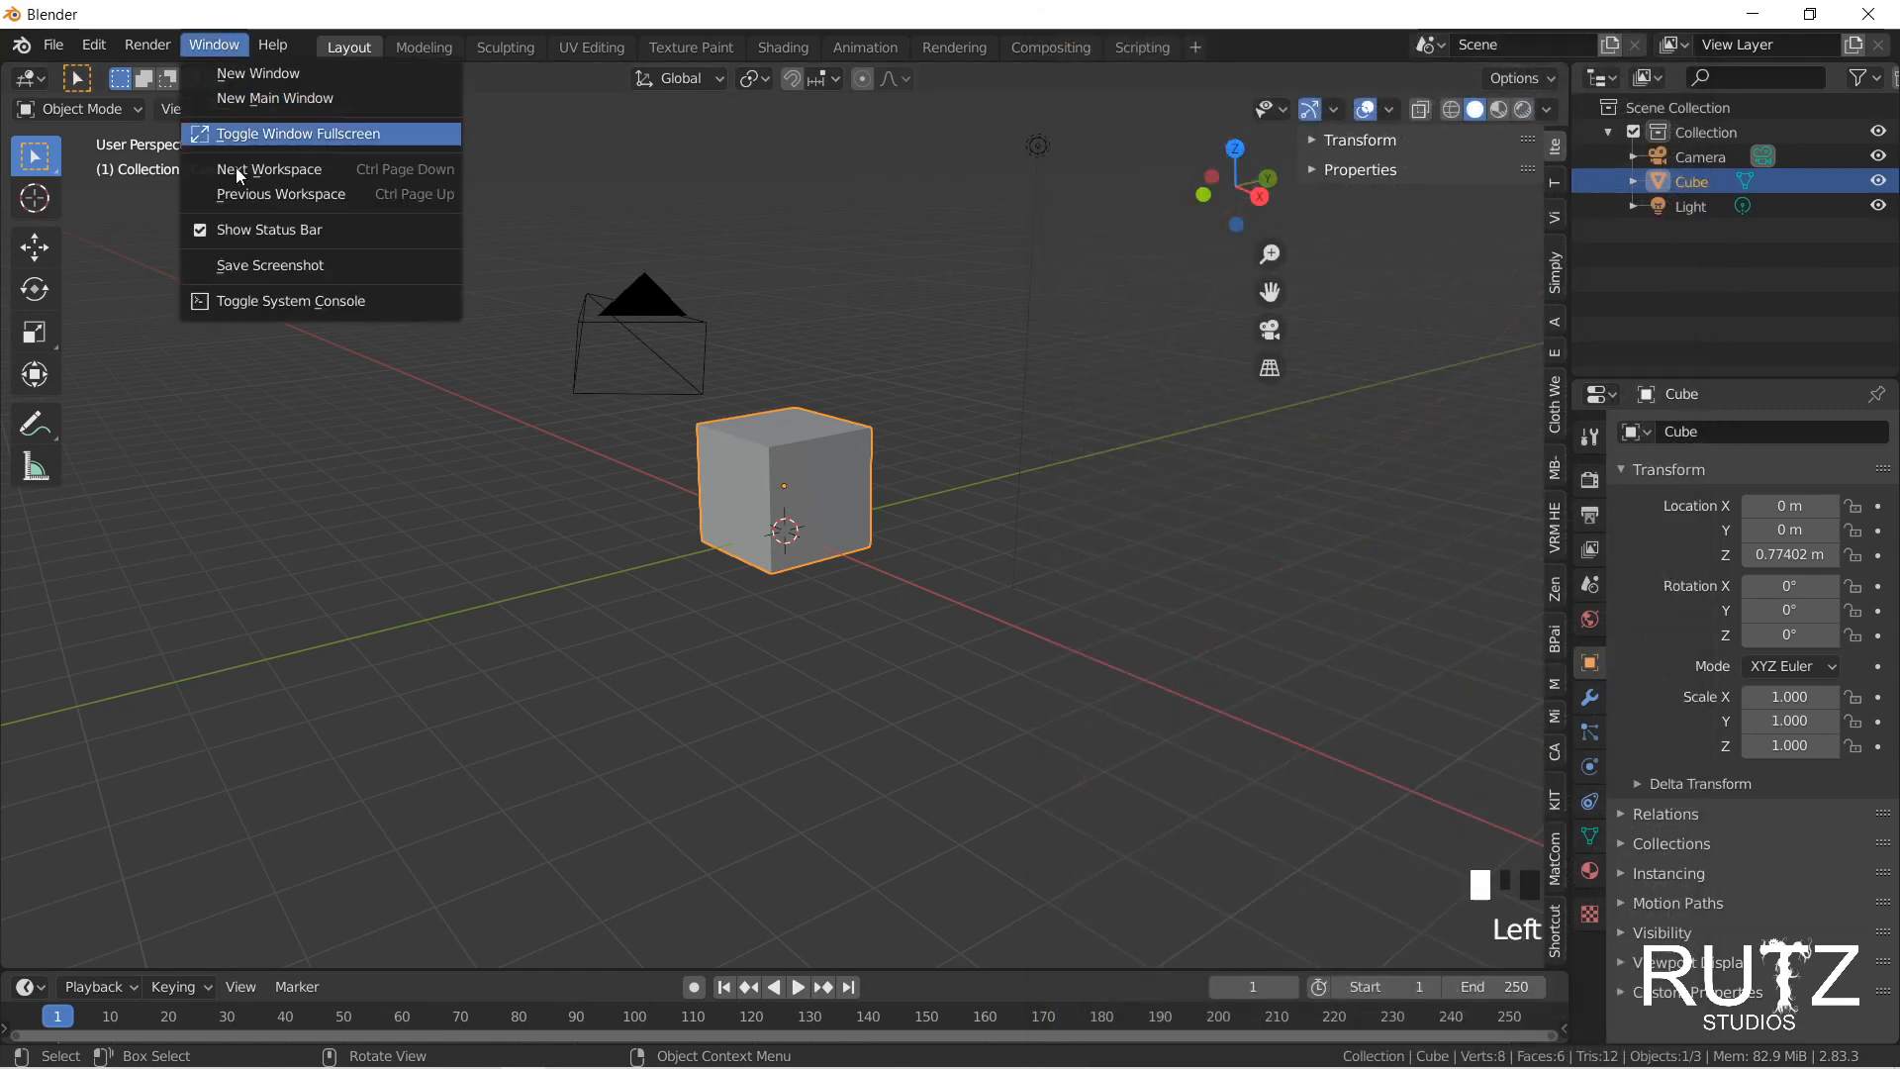
click(228, 49)
click(224, 46)
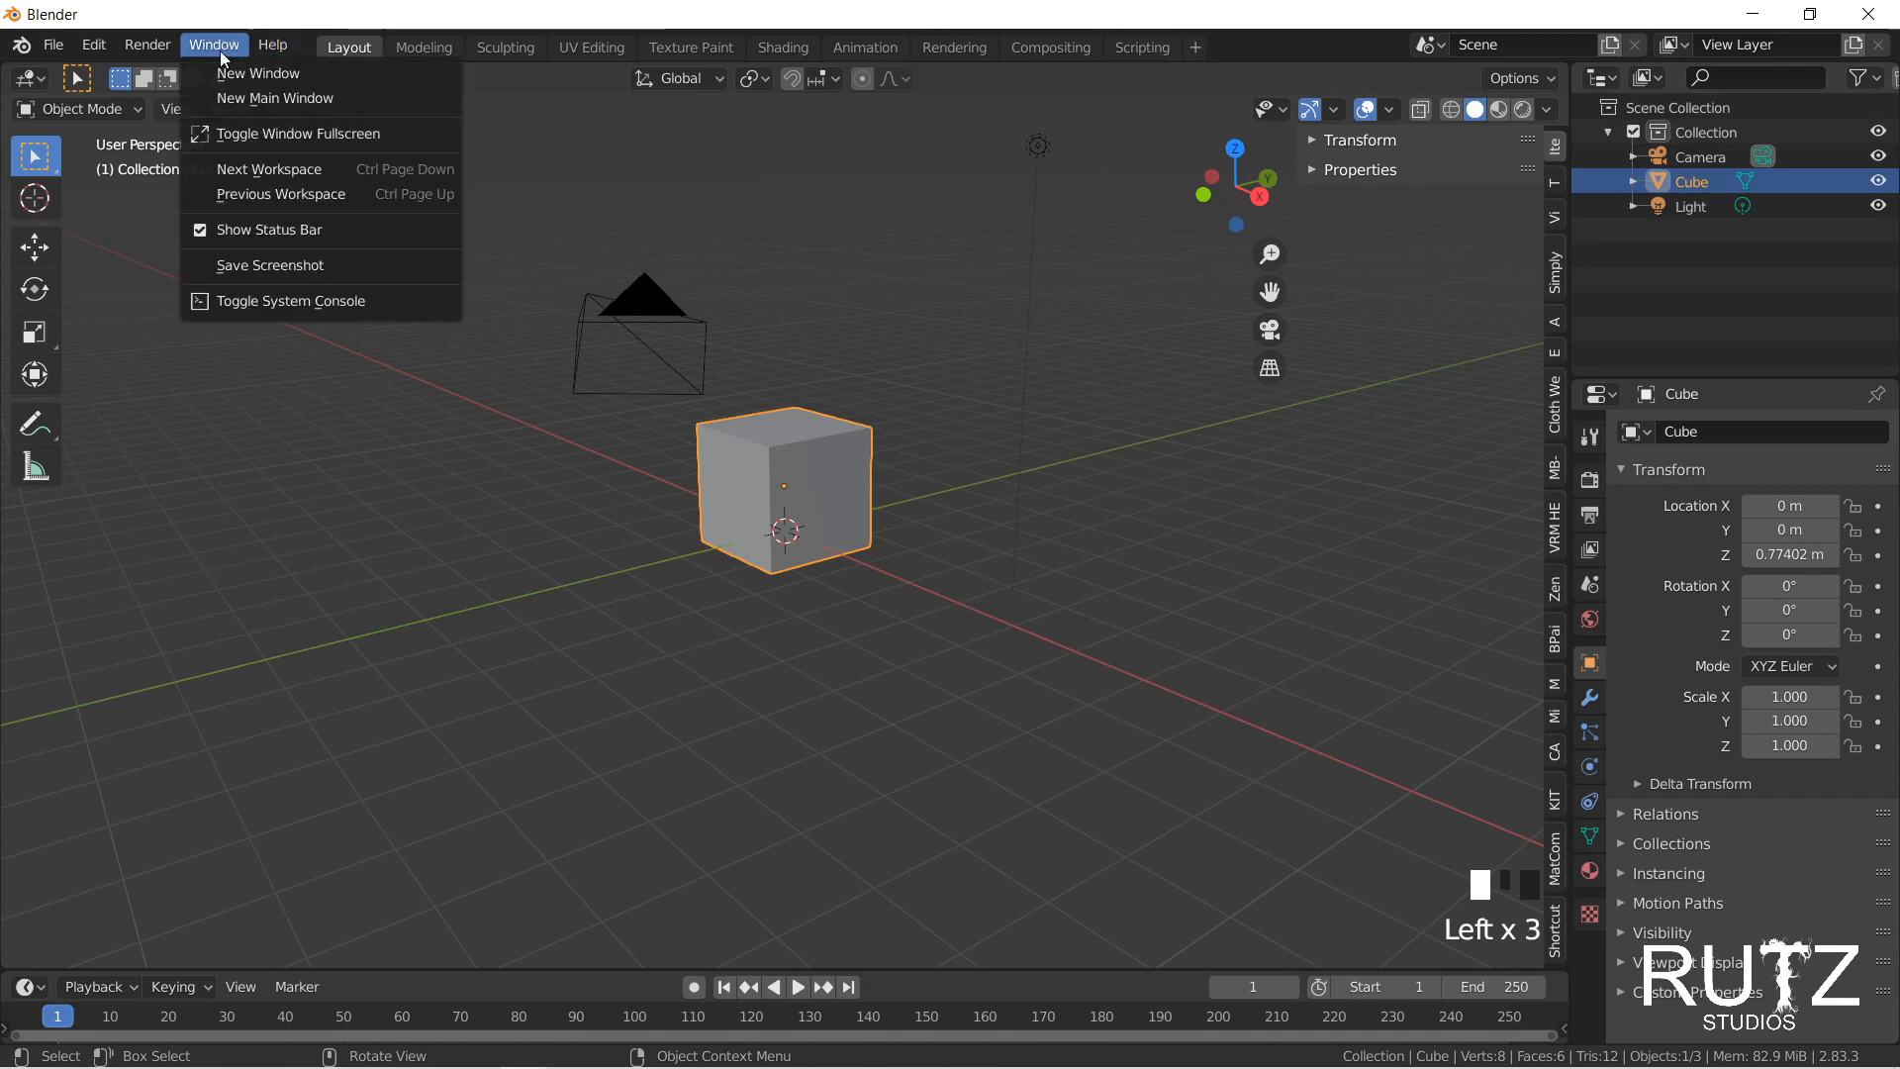
click(234, 44)
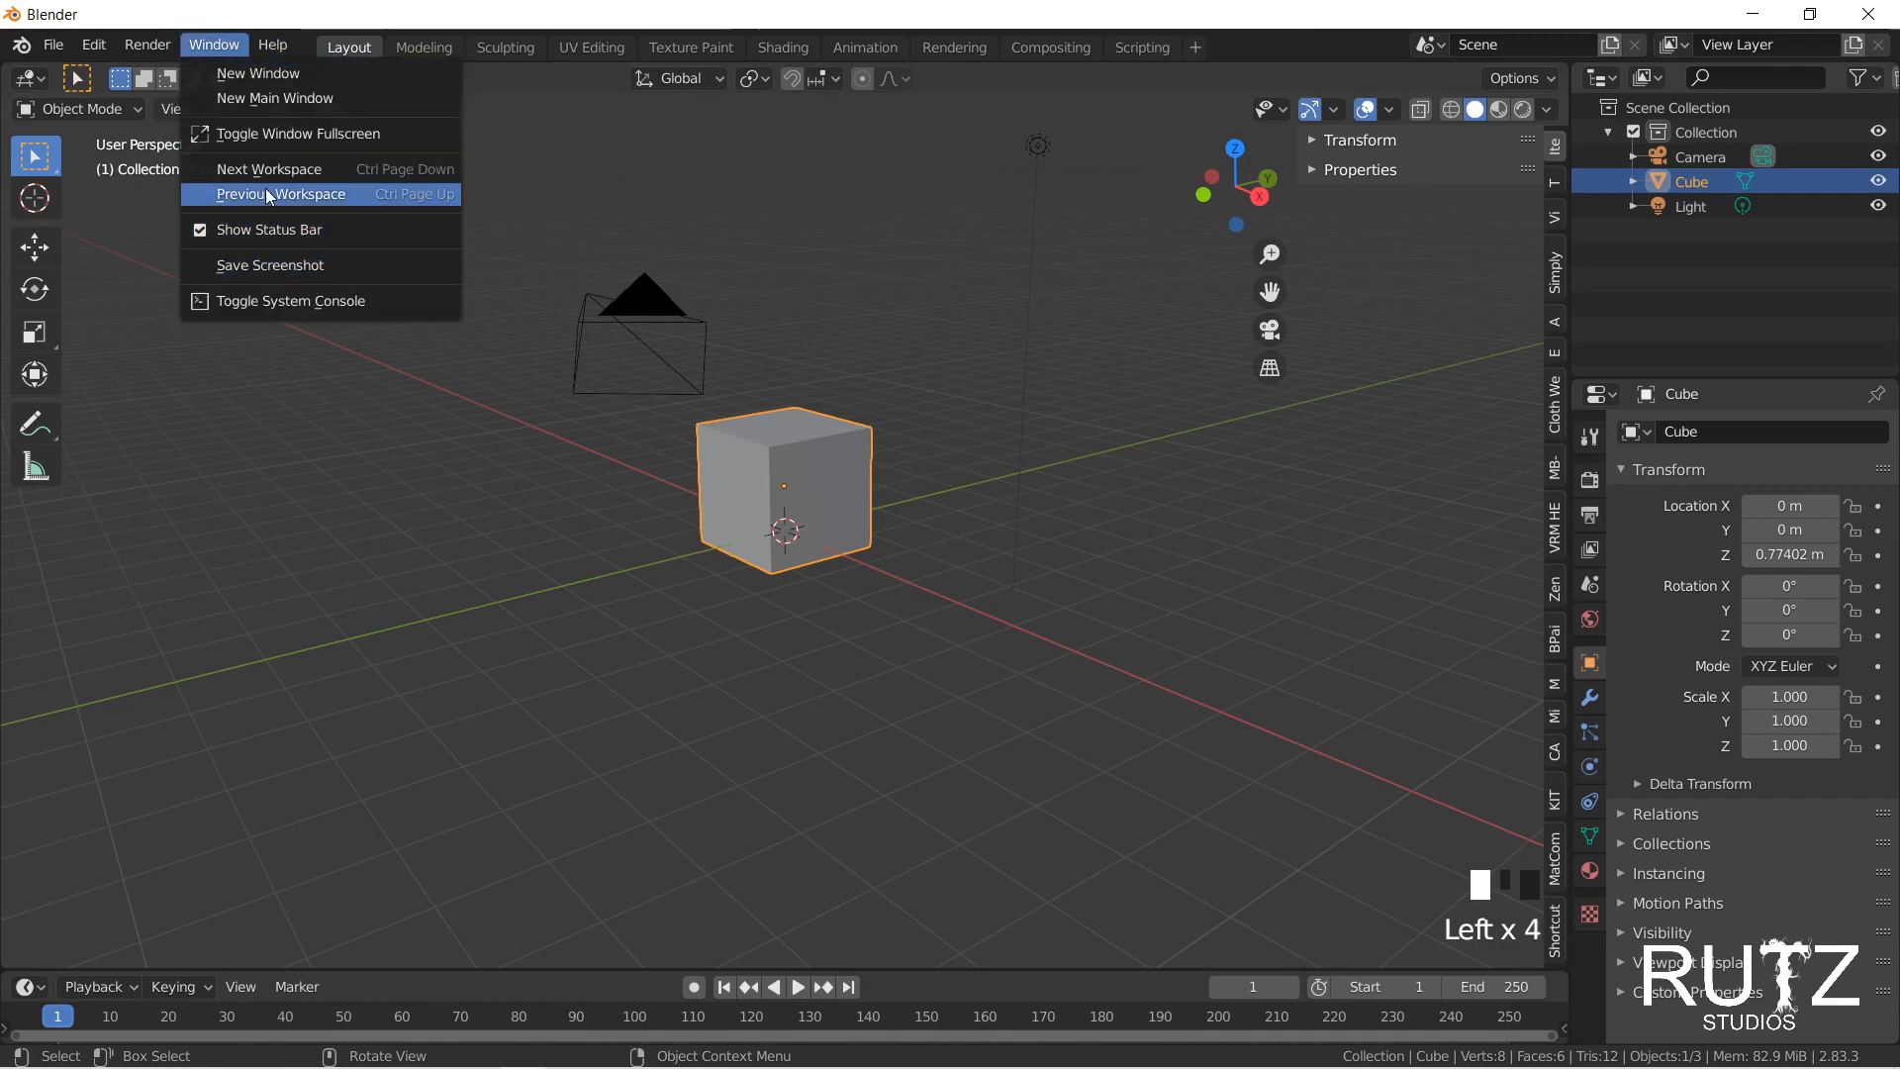
click(274, 44)
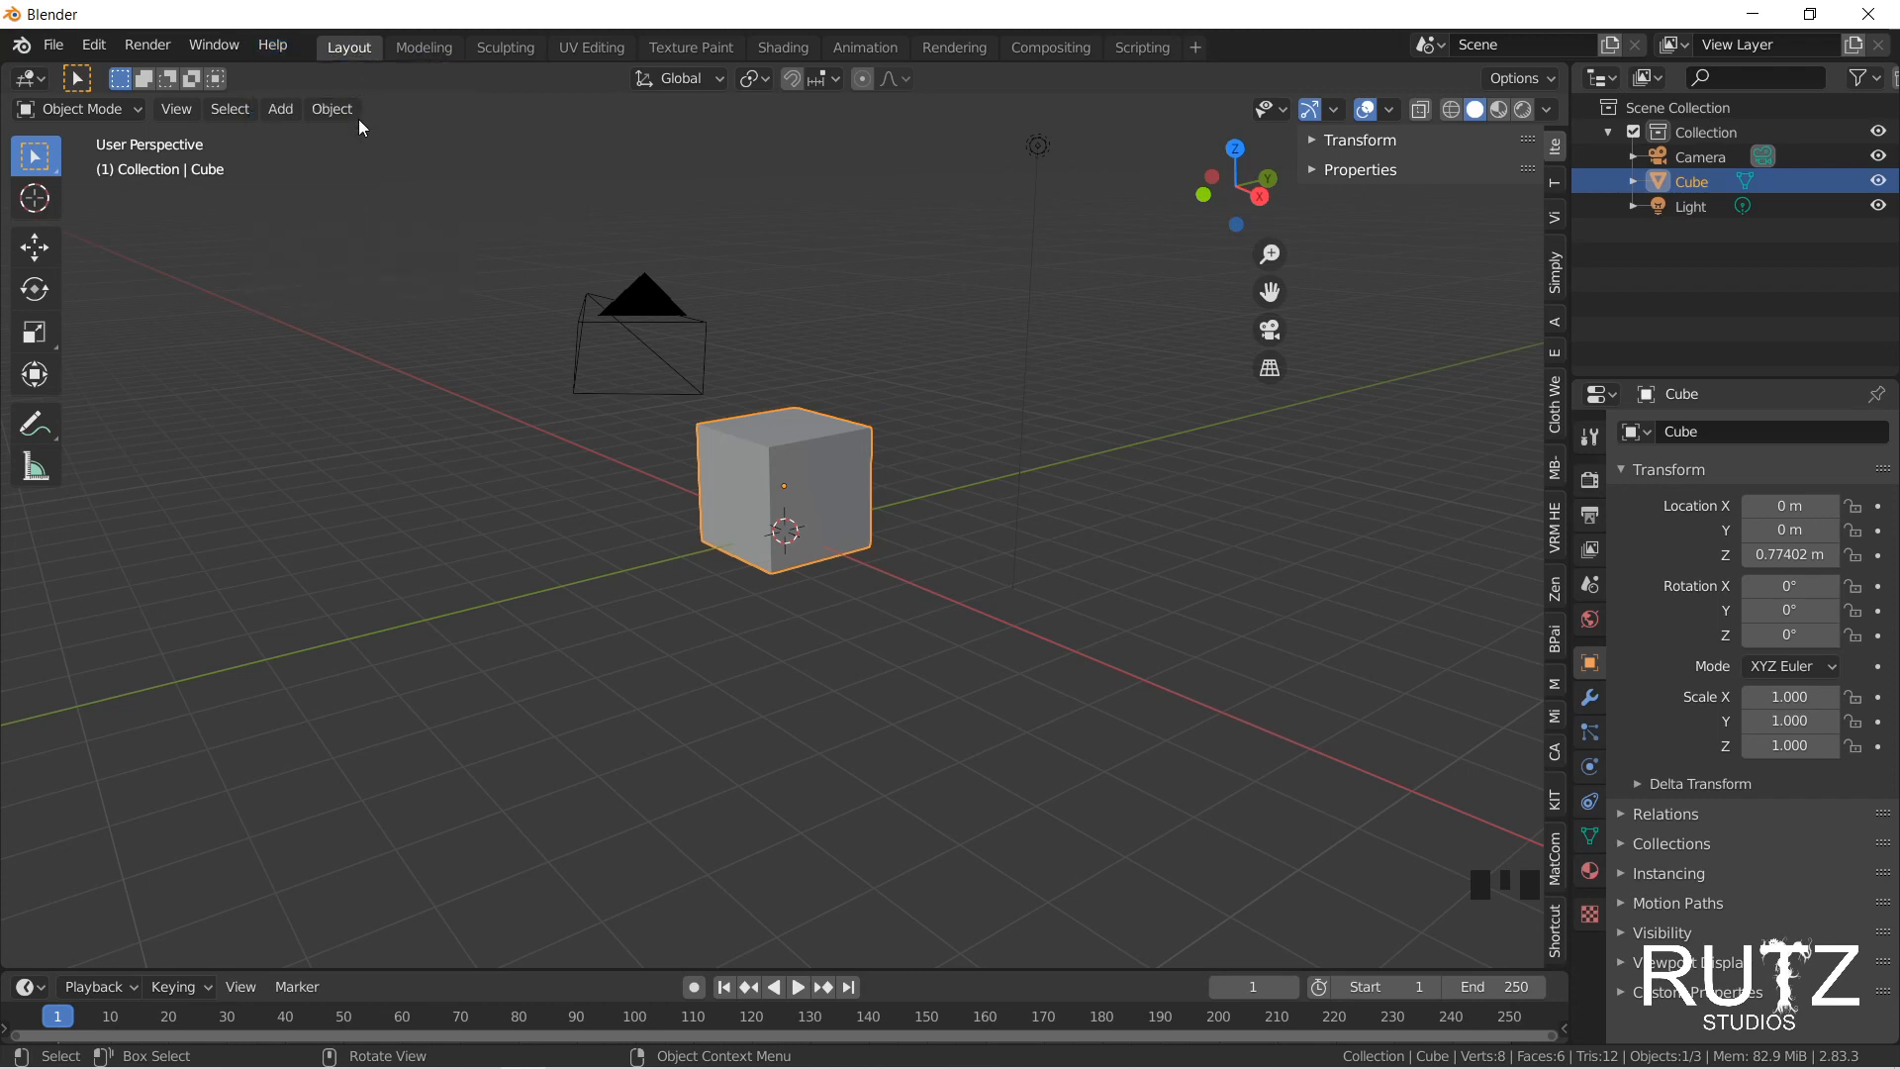
click(274, 45)
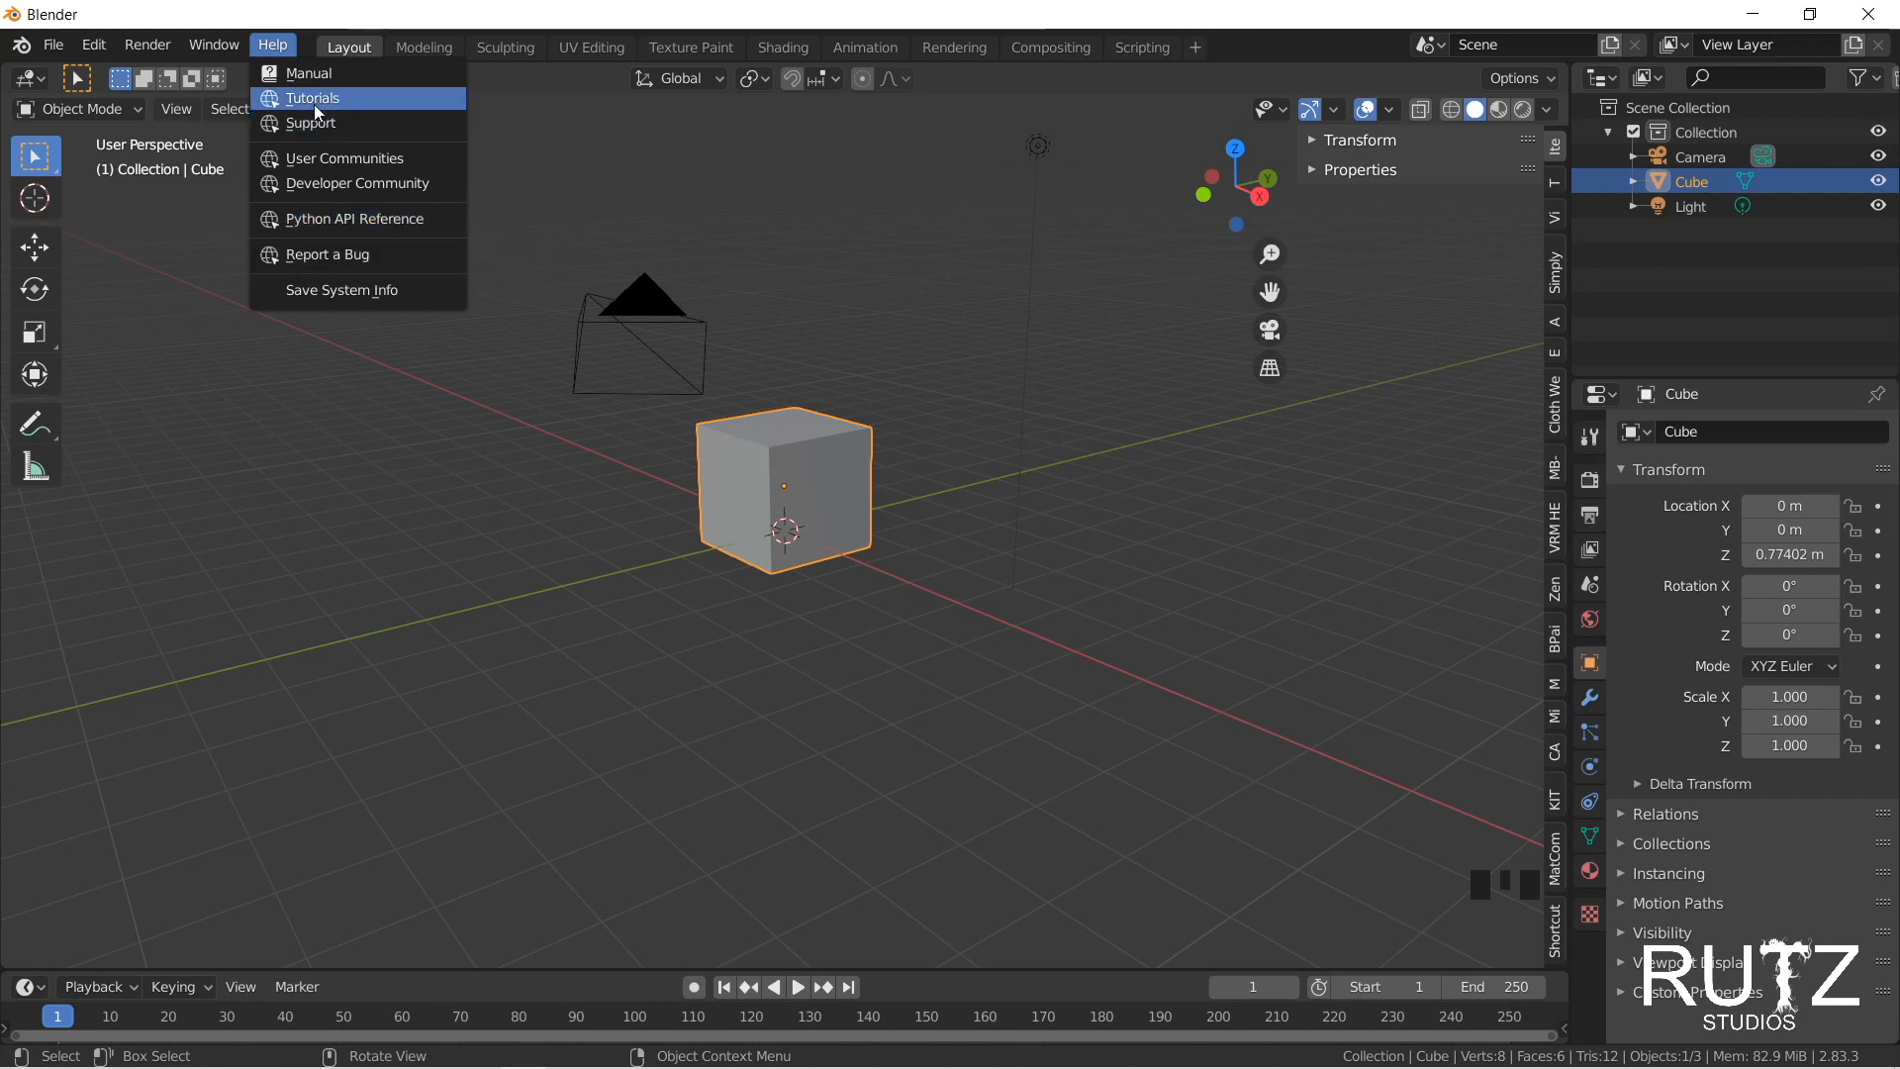
click(281, 48)
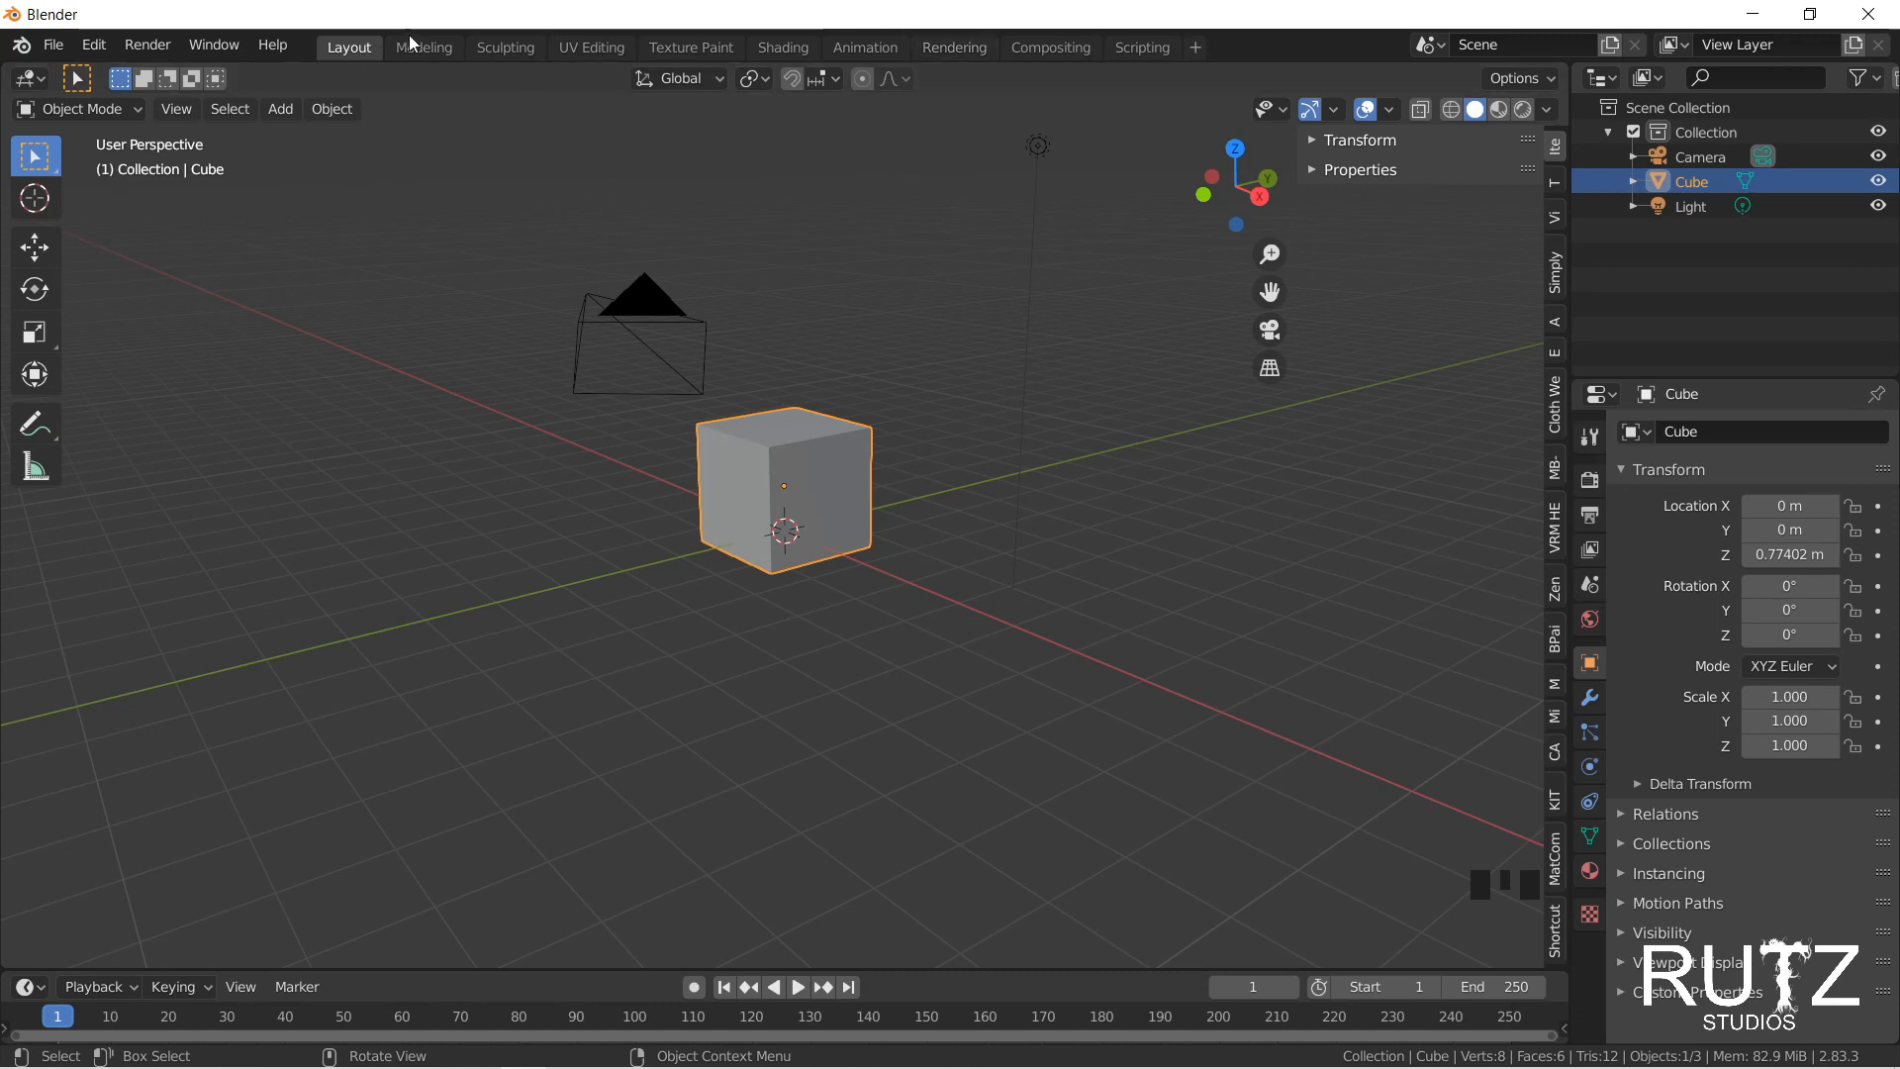
Step: Rename the Layout workspace as GeneralView
scroll(841, 346, down, 2)
middle_drag(1007, 344, 776, 293)
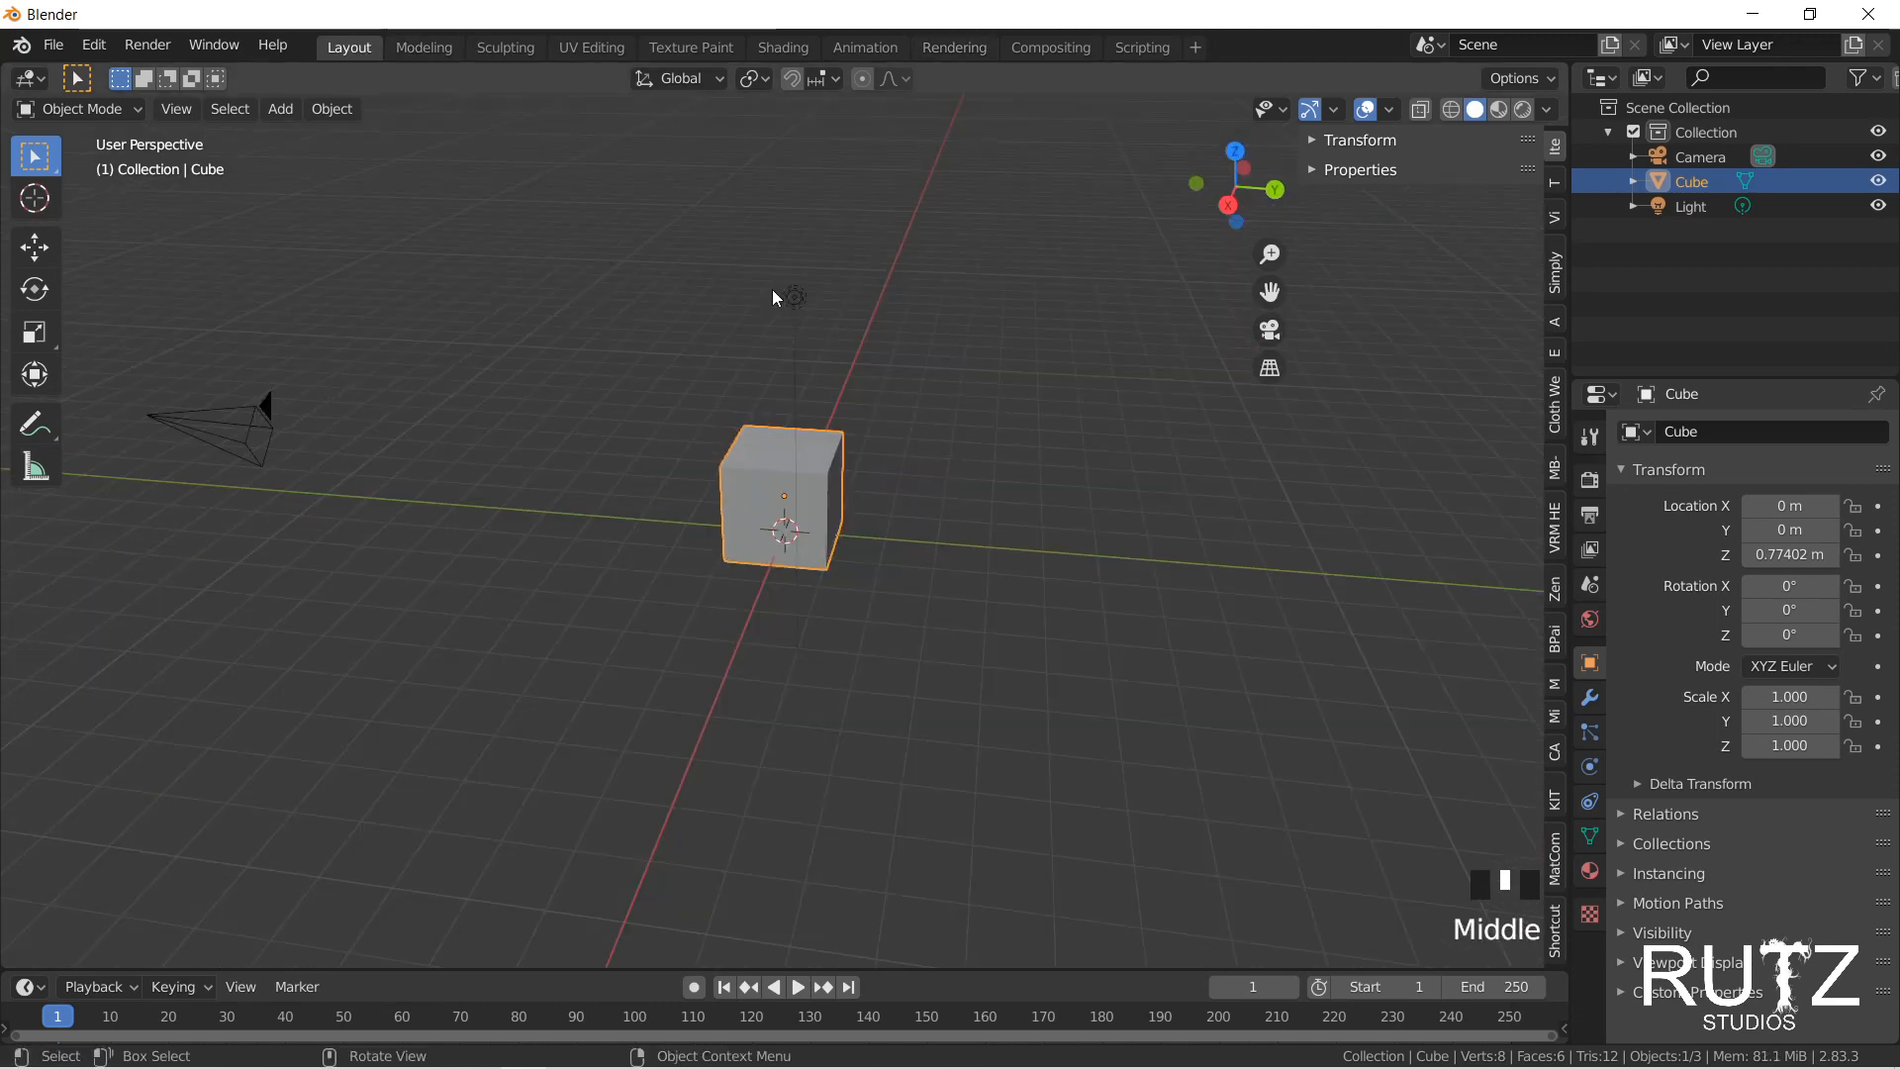
triple_click(367, 50)
text(General)
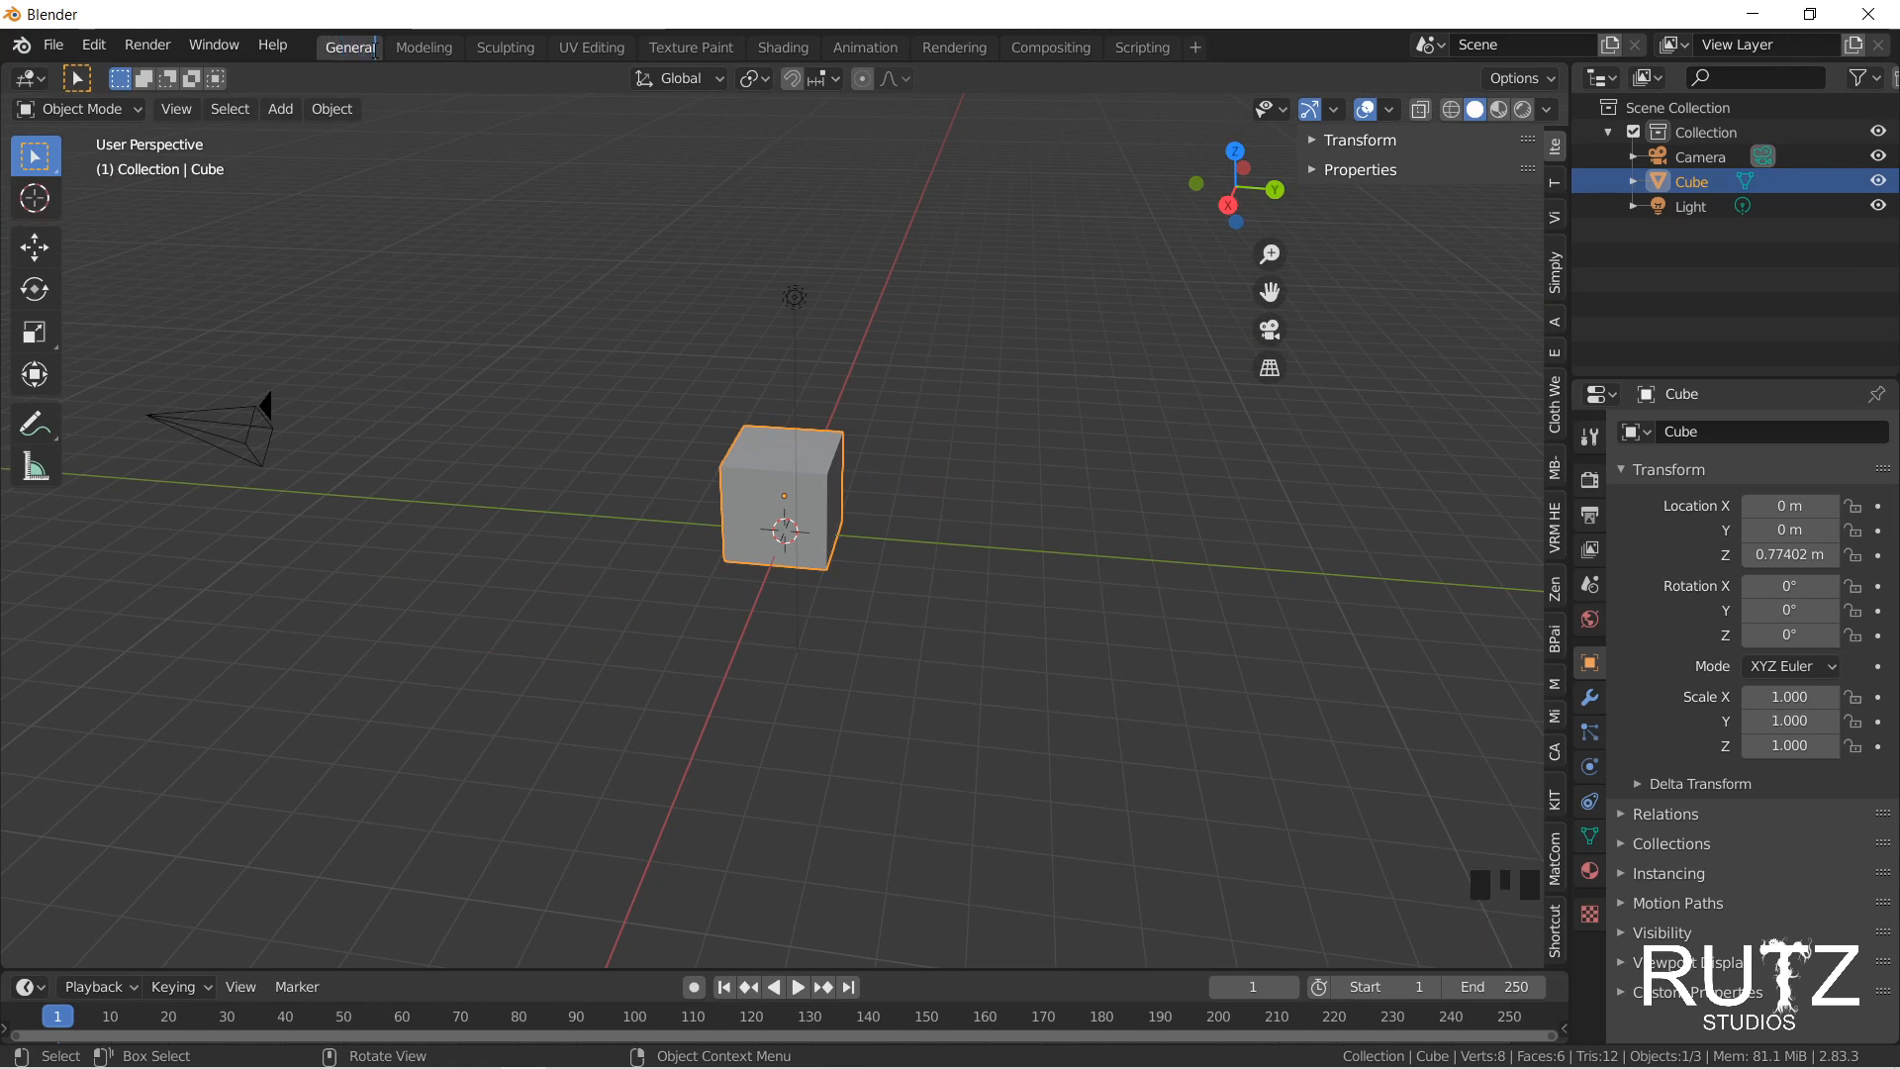
text(View)
key(Return)
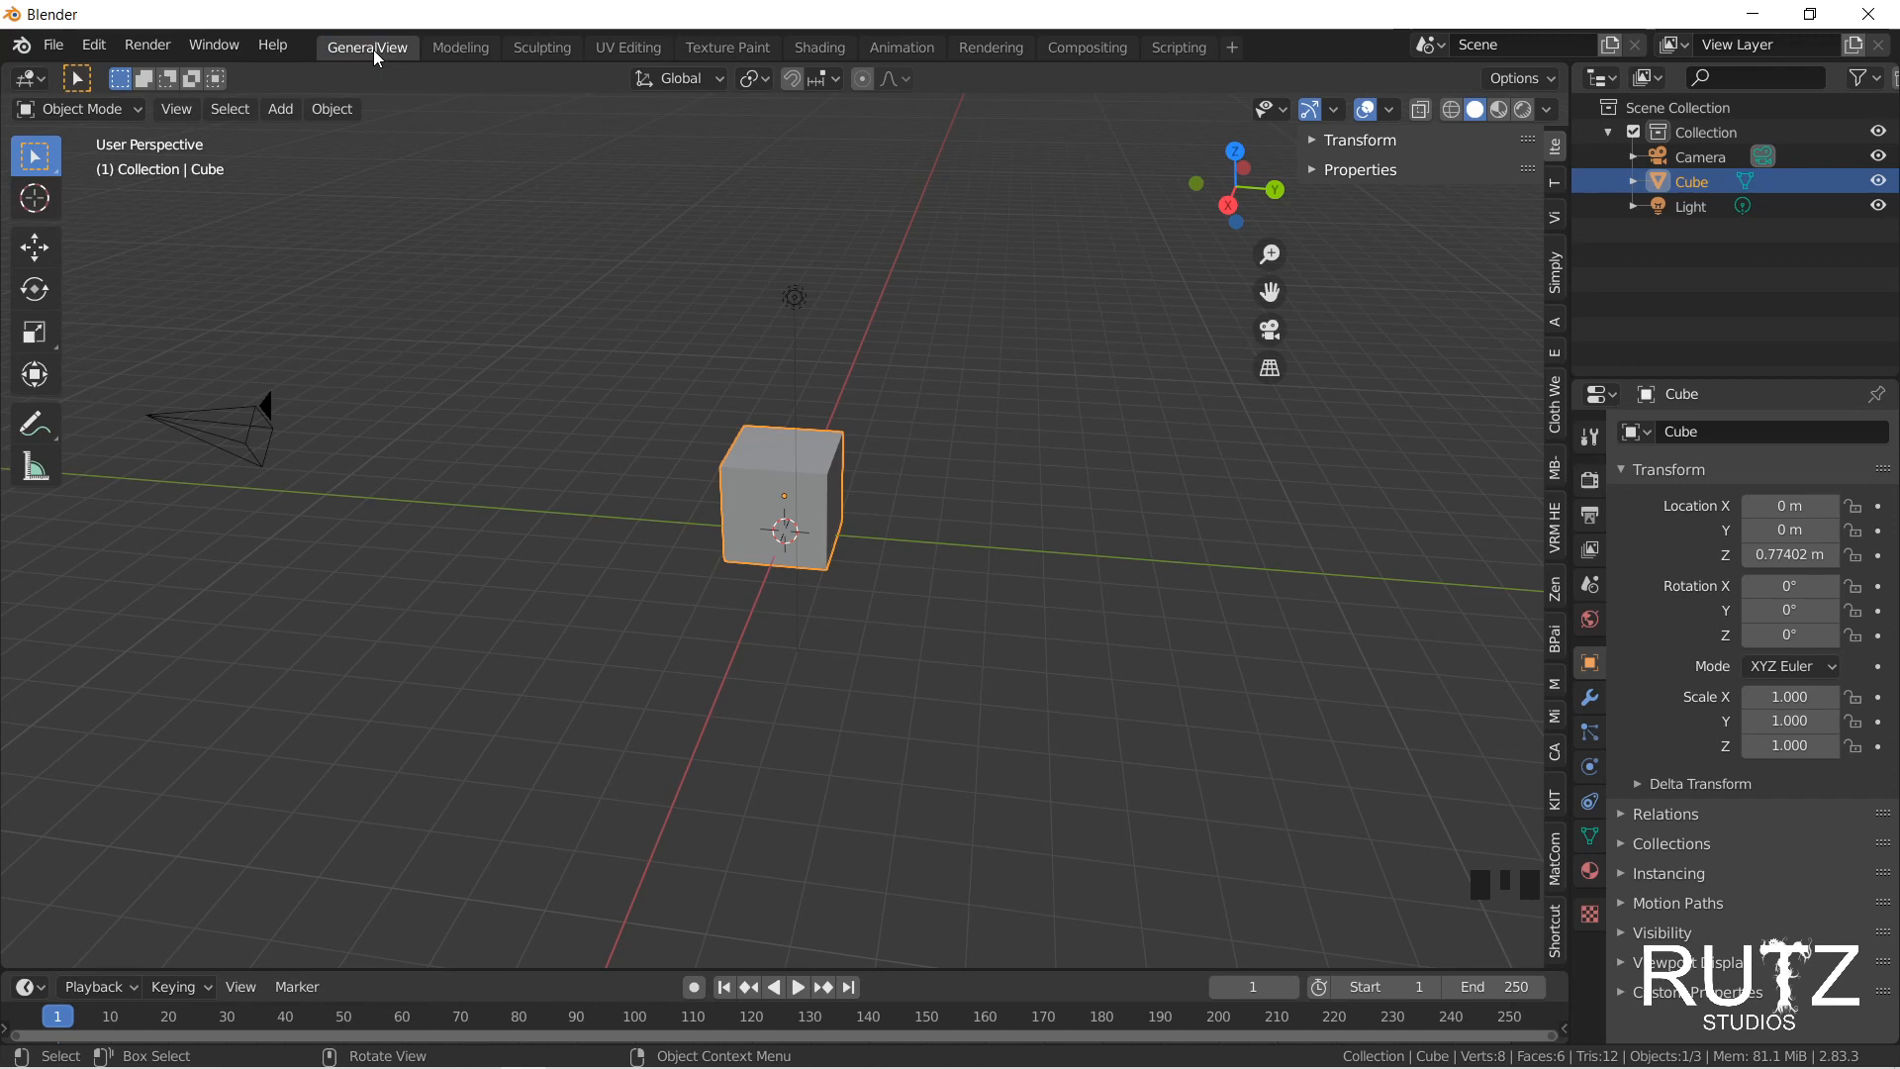
Step: Rename the GeneralView workspace back to Layout
triple_click(376, 47)
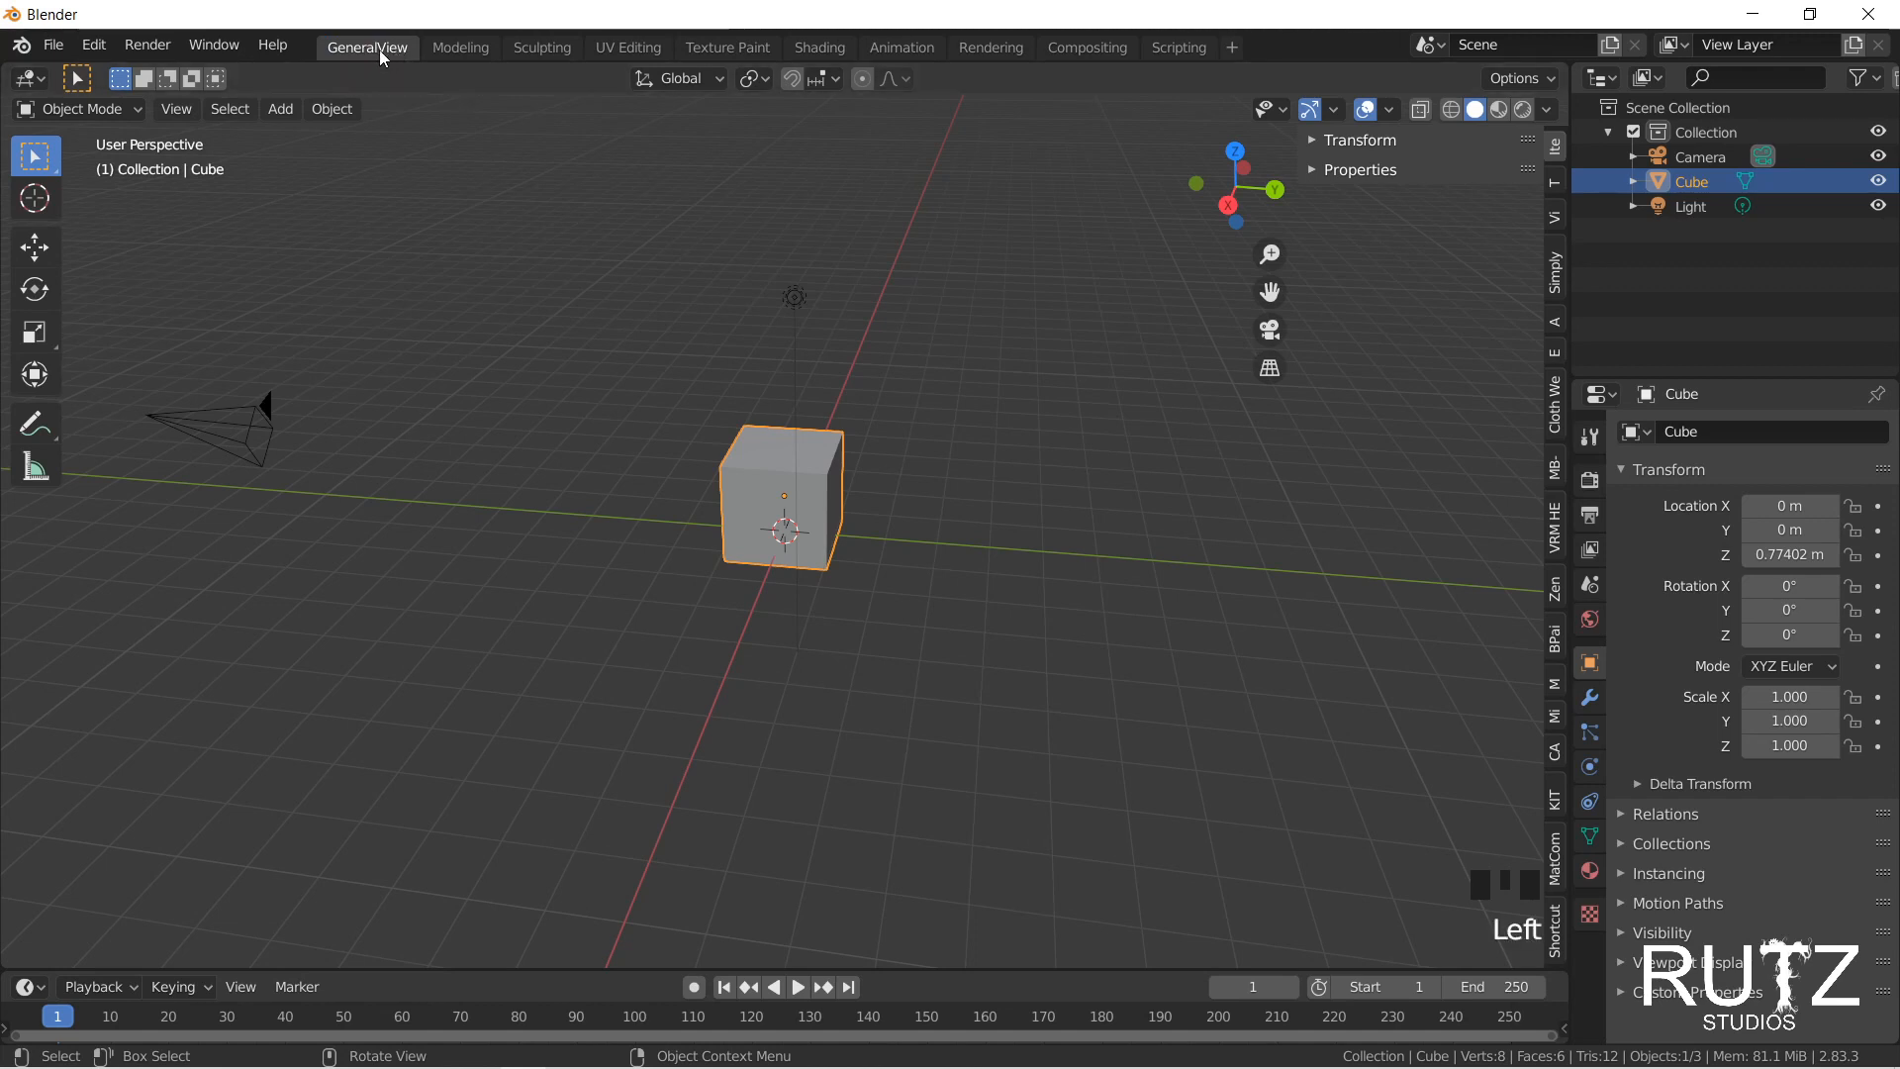
click(380, 46)
key(ctrl+a)
text(Lay)
key(Return)
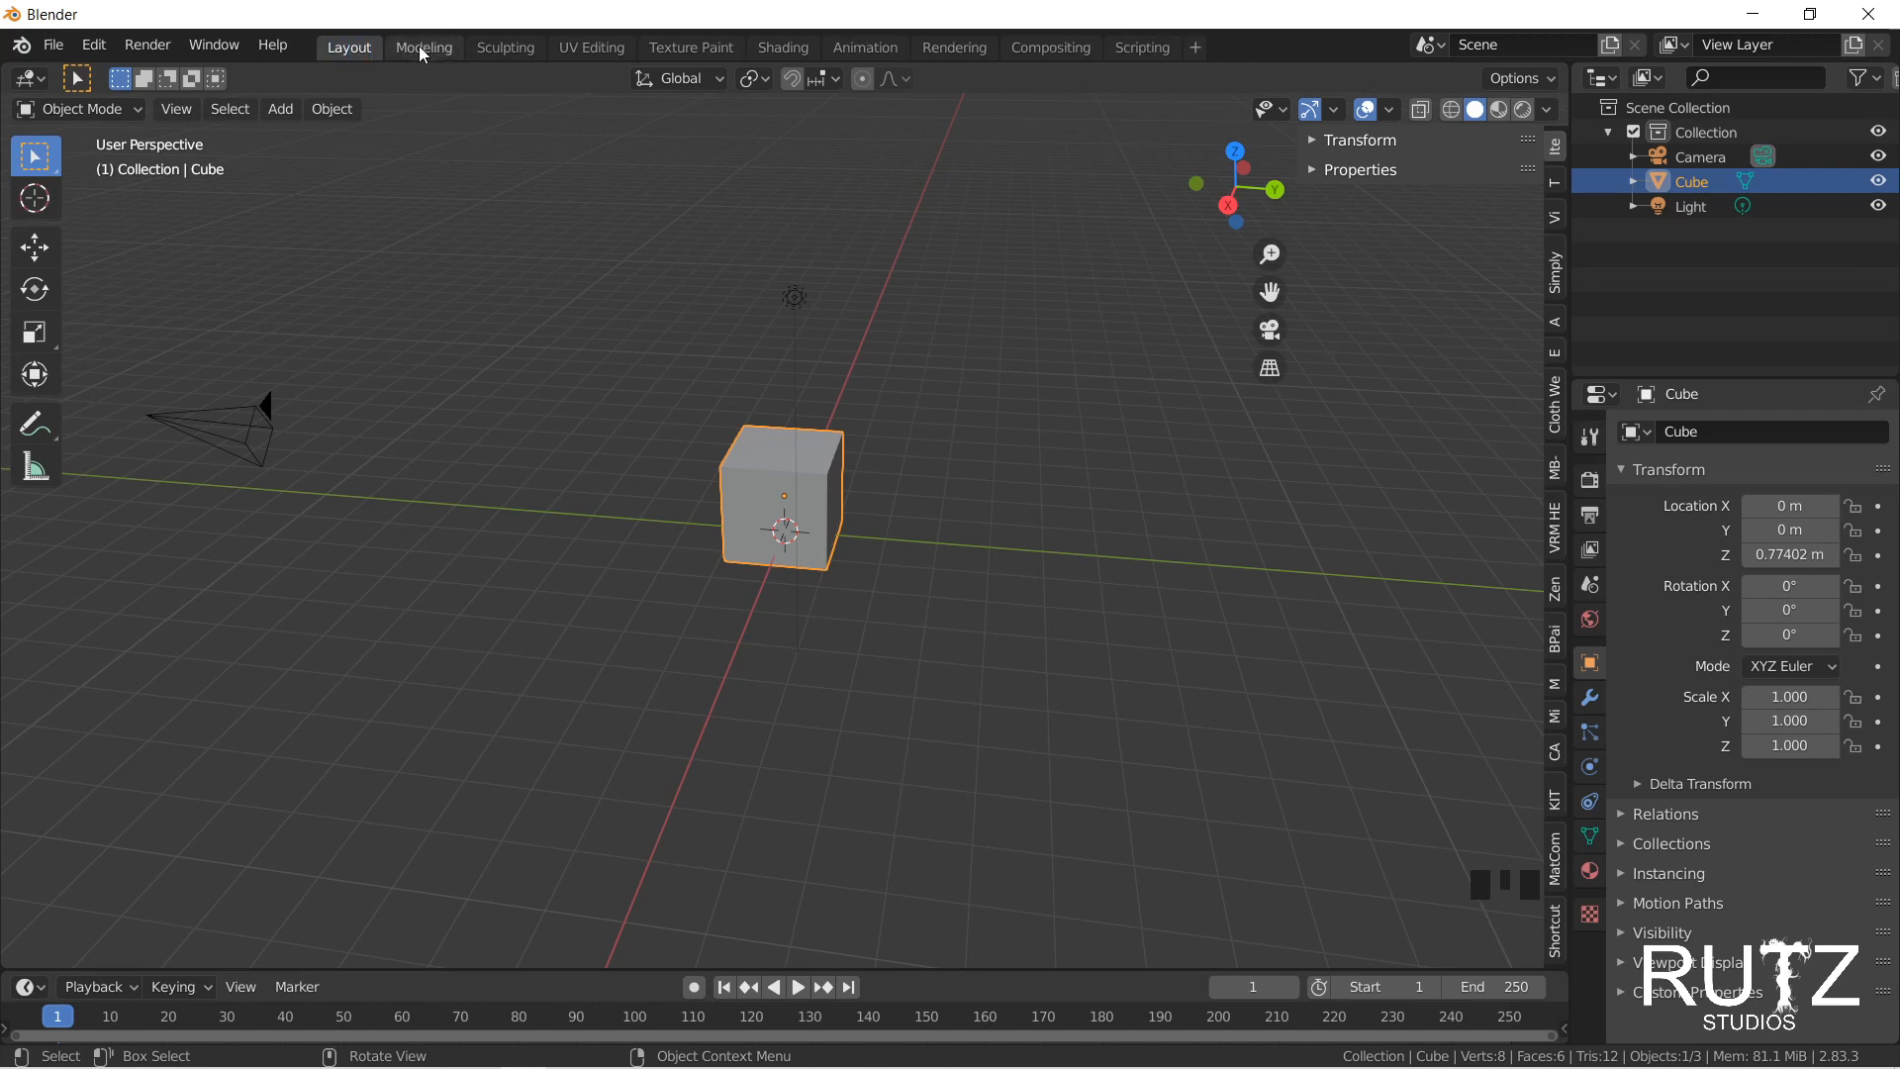
Step: Compare the Modeling workspace with the Layout workspace and choose Object Mode for the cube in Layout
click(423, 49)
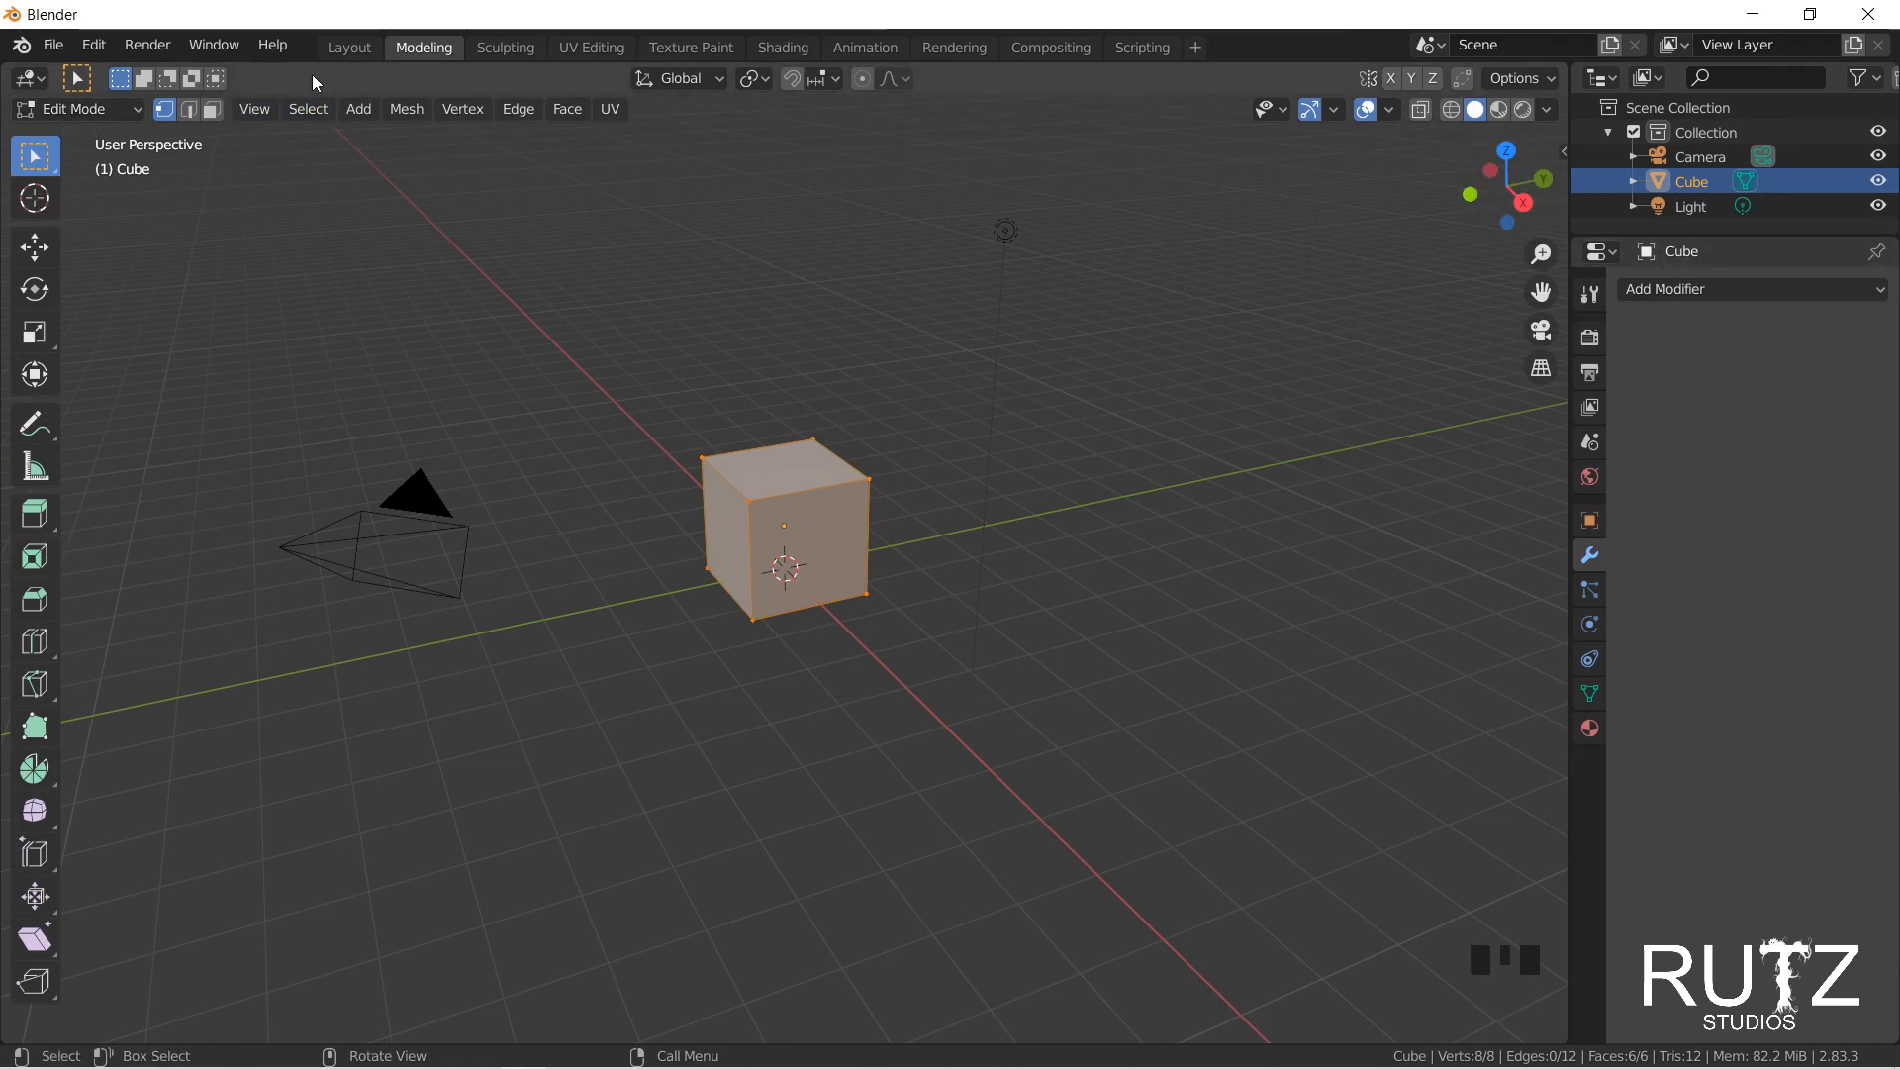
click(346, 48)
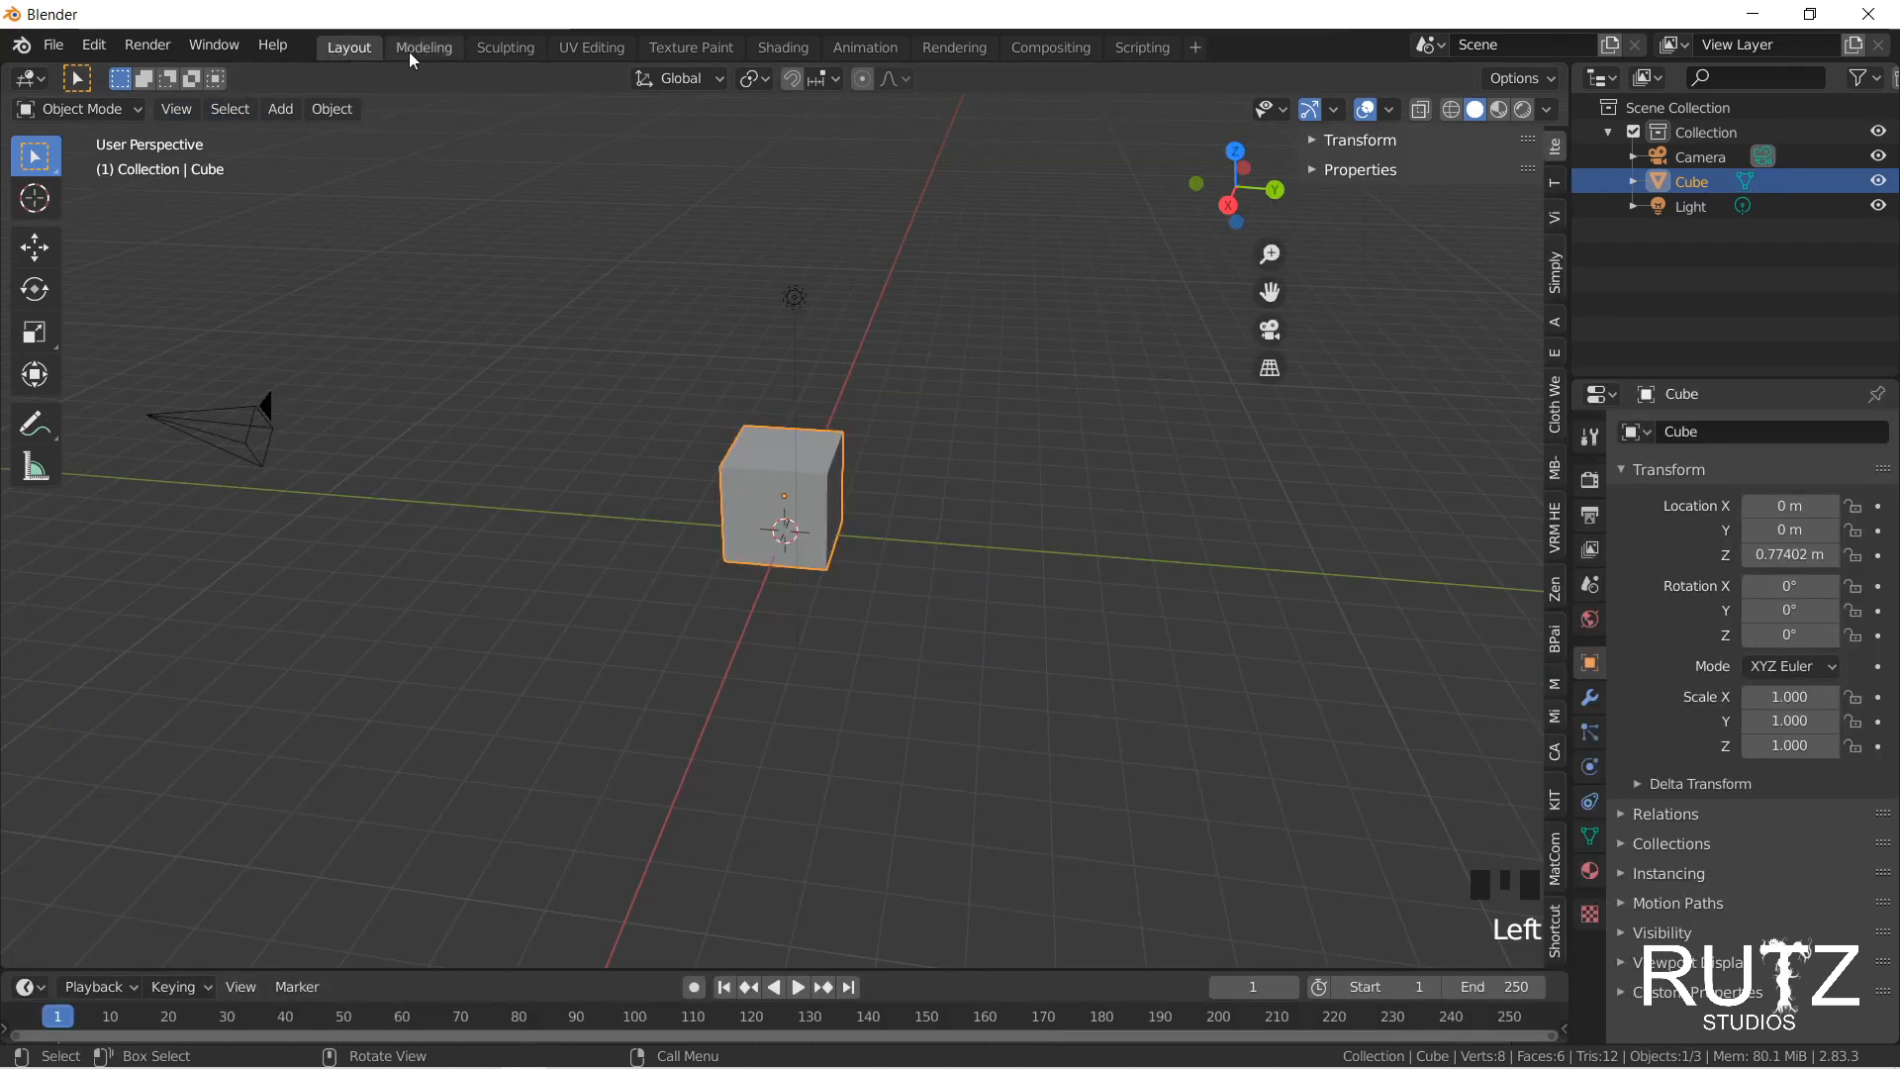
click(72, 113)
click(72, 135)
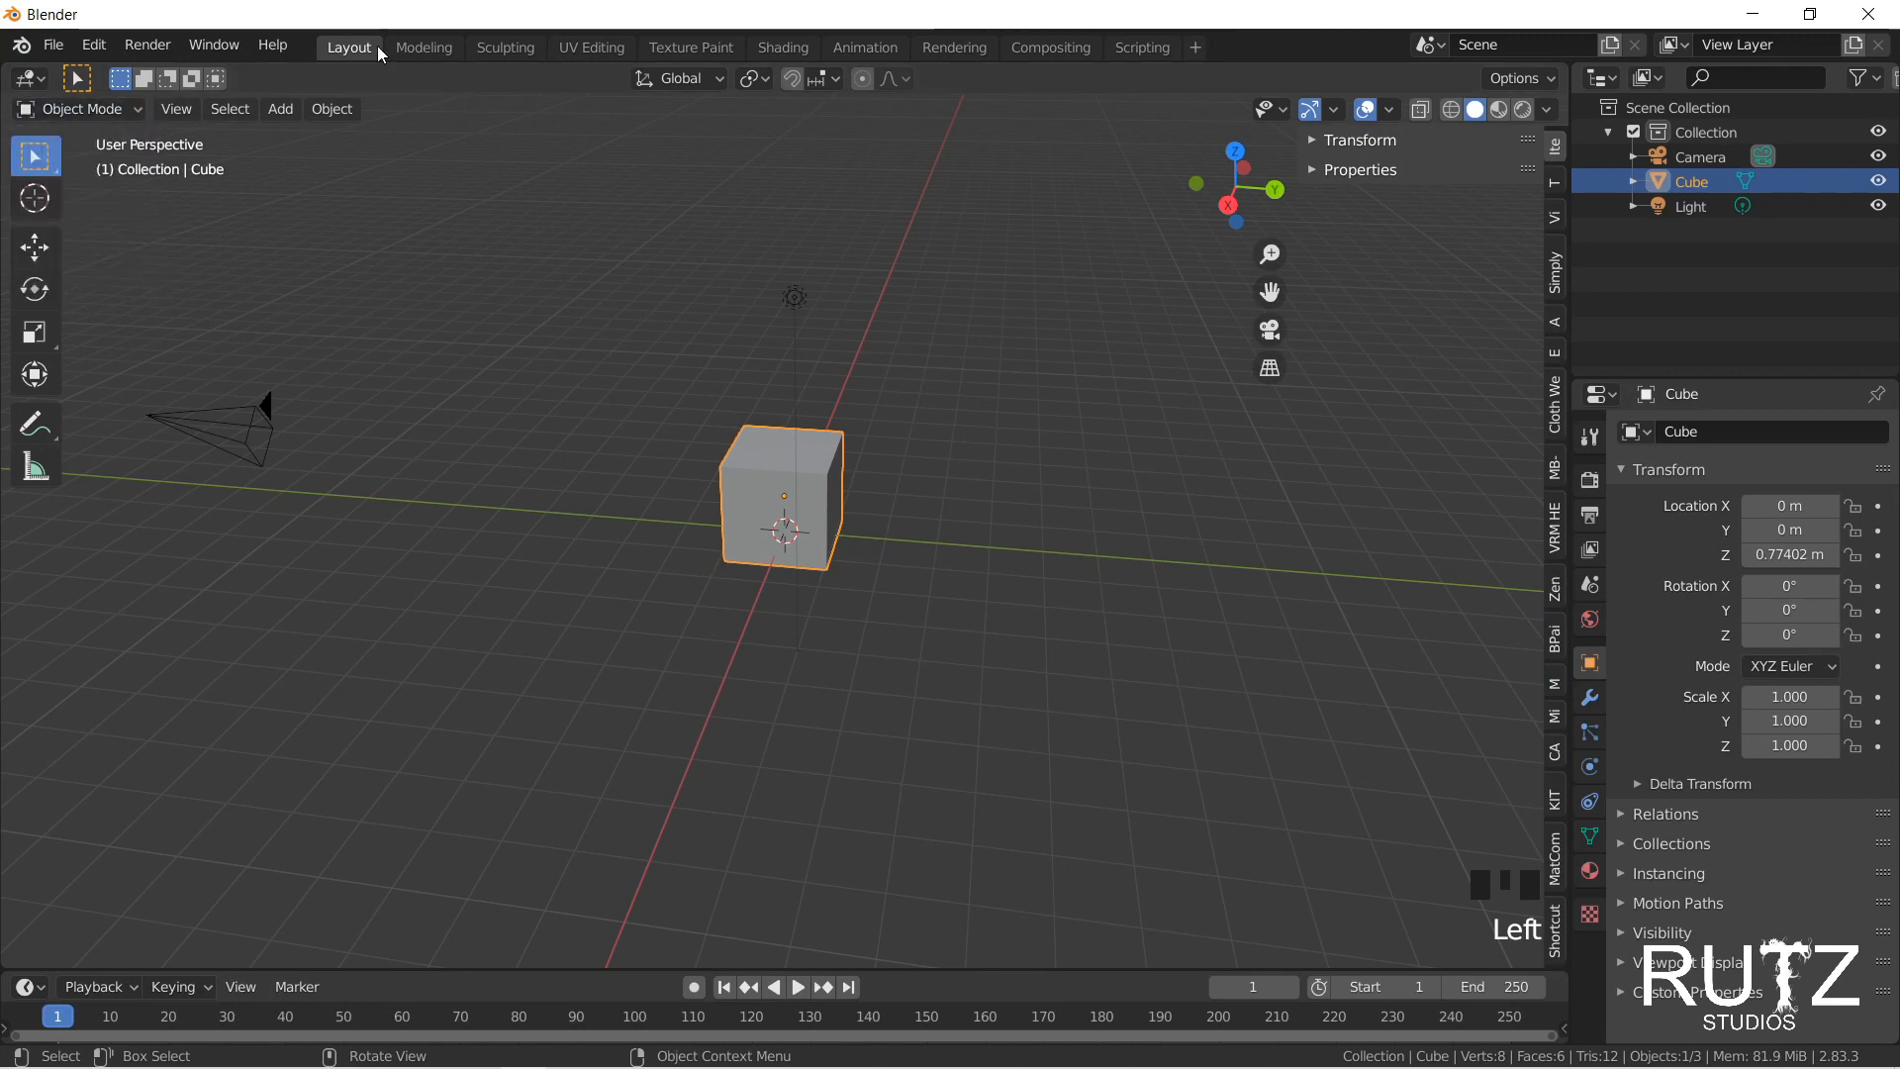
Step: Switch to the Modeling workspace and move one top corner vertex of the cube upward and away from its body
click(412, 47)
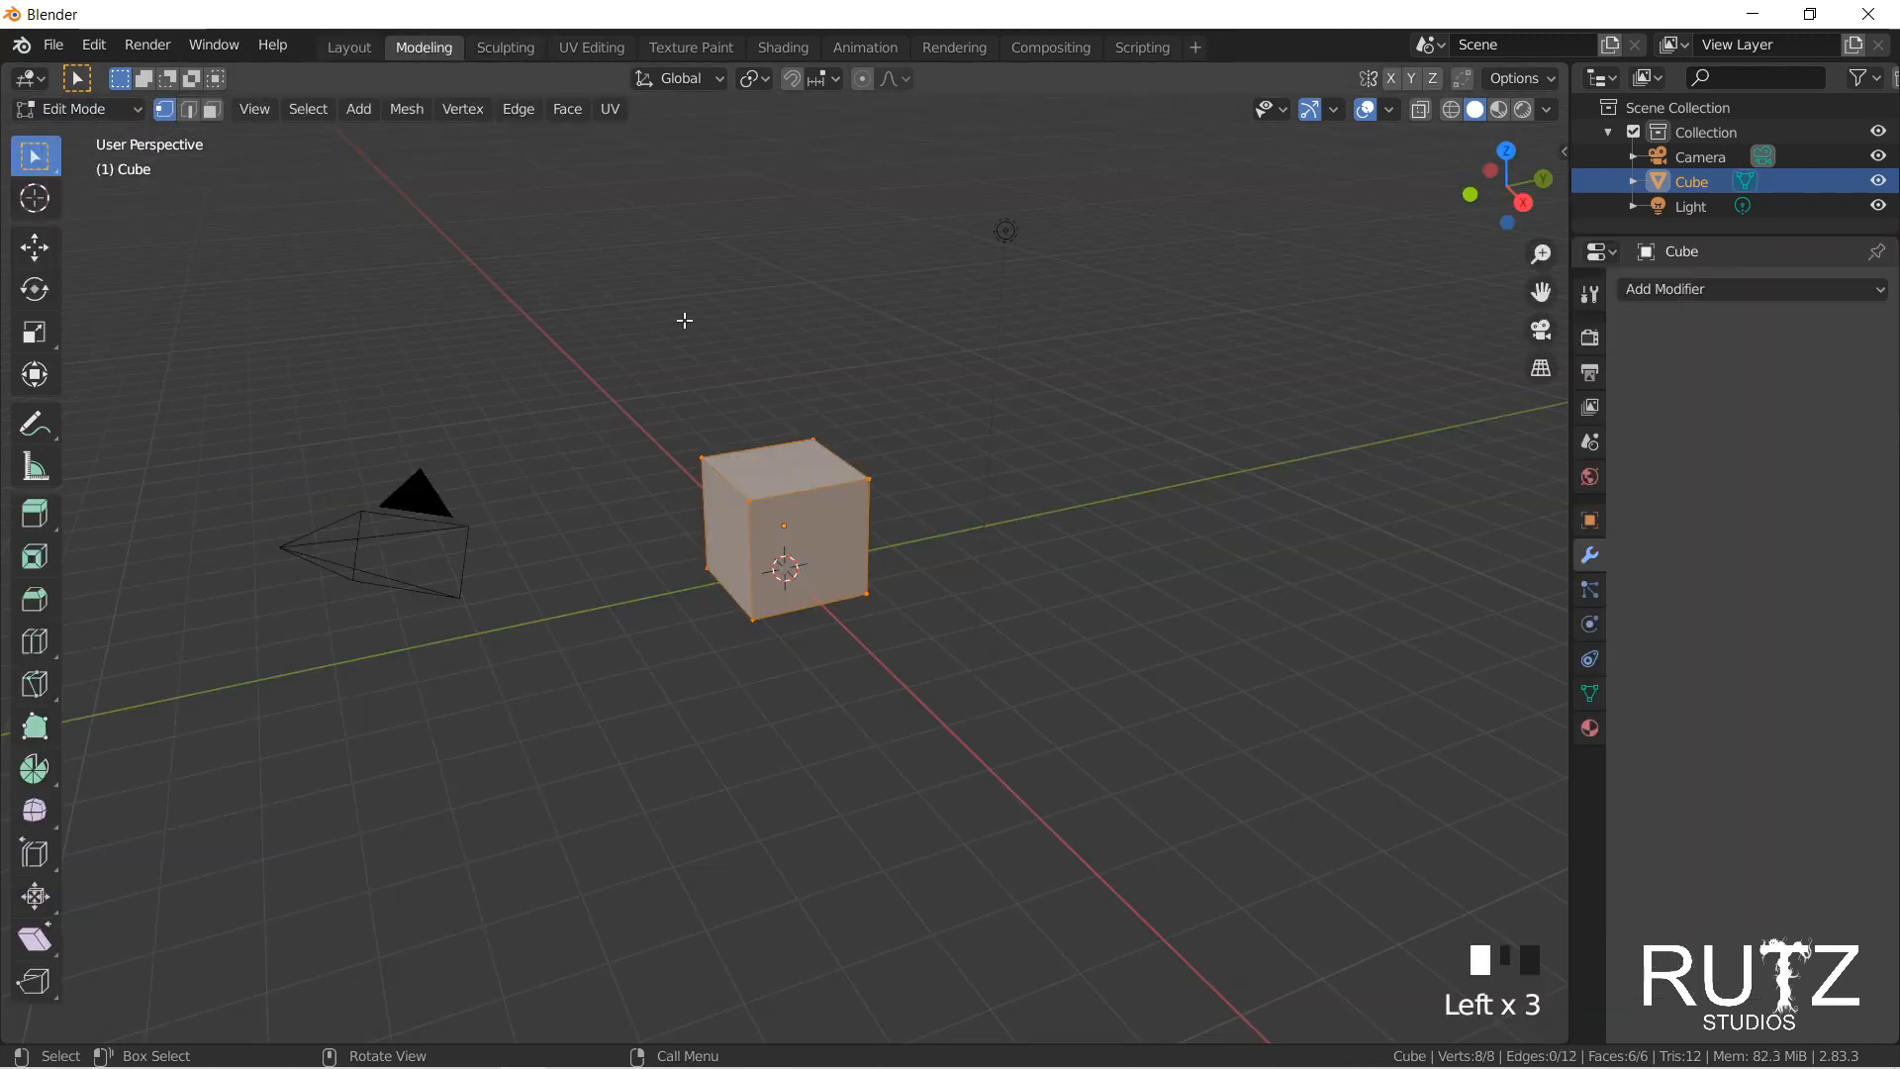
click(700, 441)
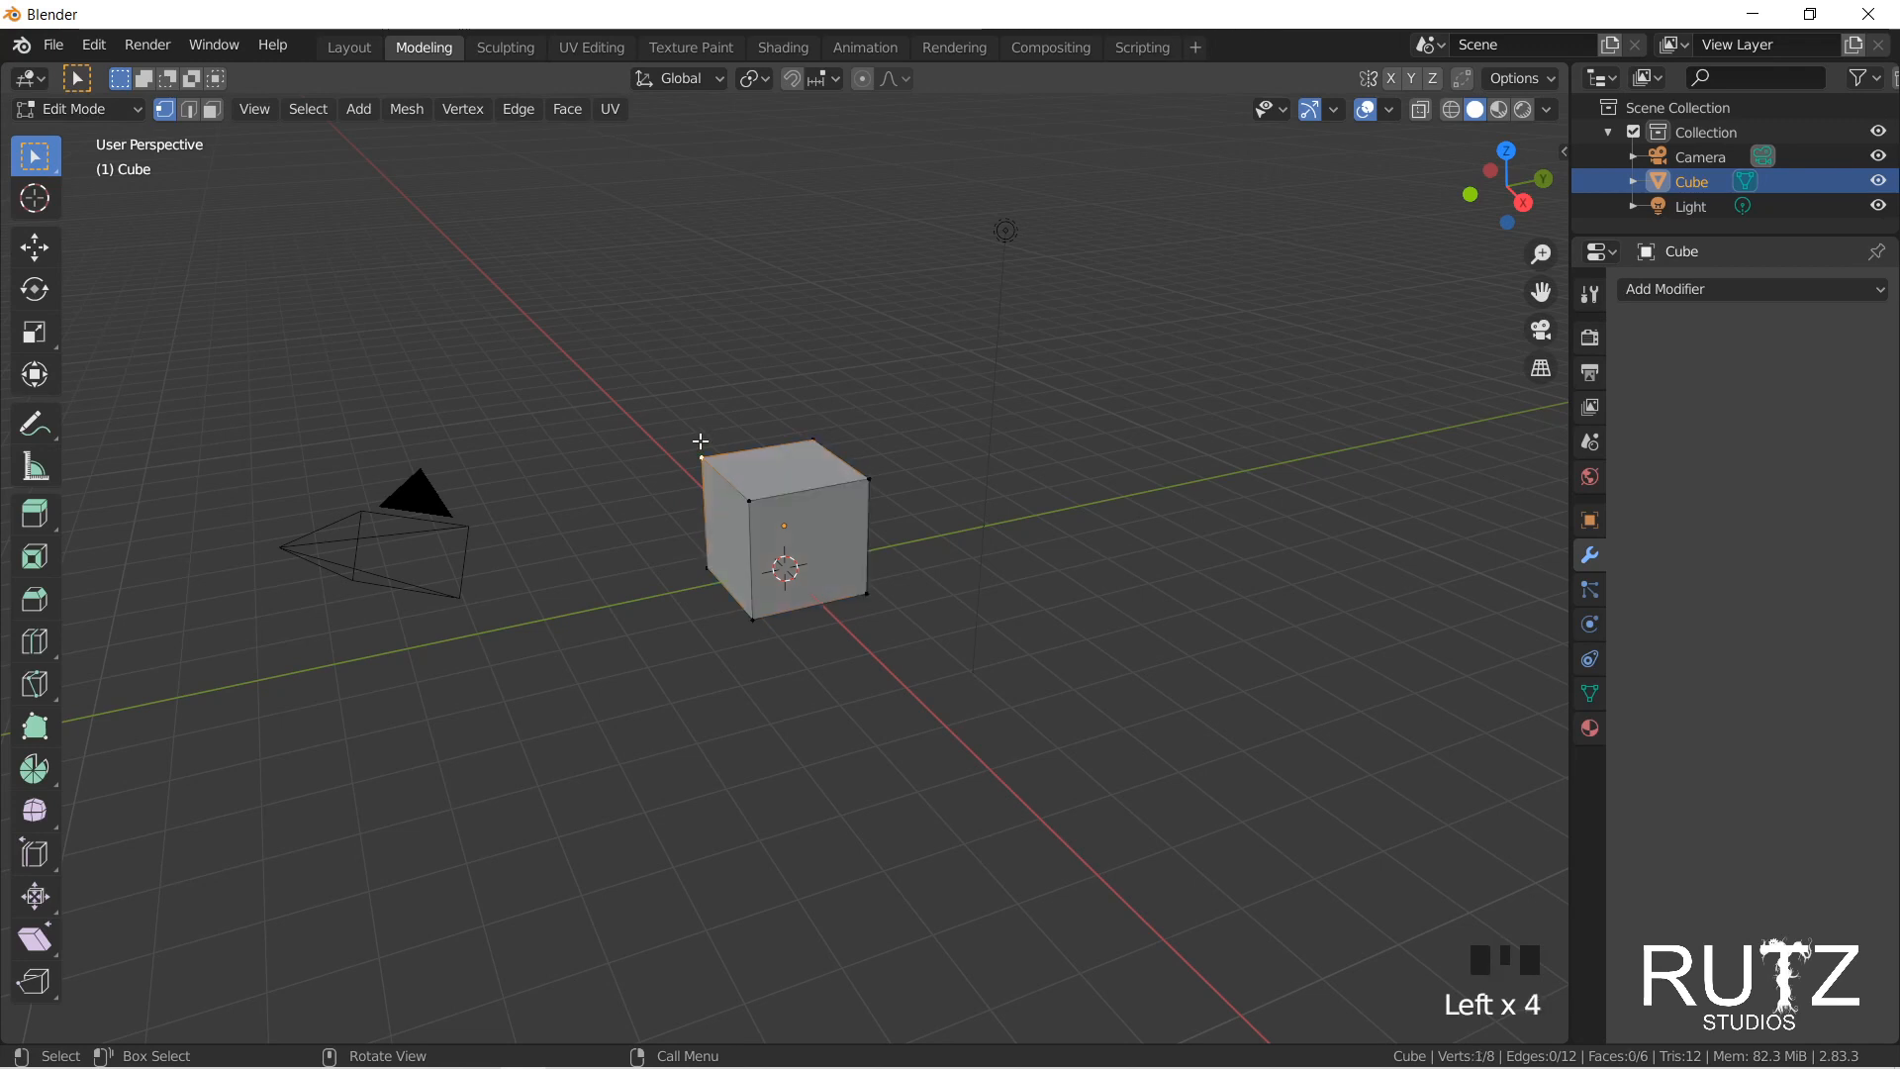
middle_drag(701, 448, 662, 220)
scroll(826, 502, up, 7)
scroll(826, 501, down, 1)
scroll(826, 502, down, 3)
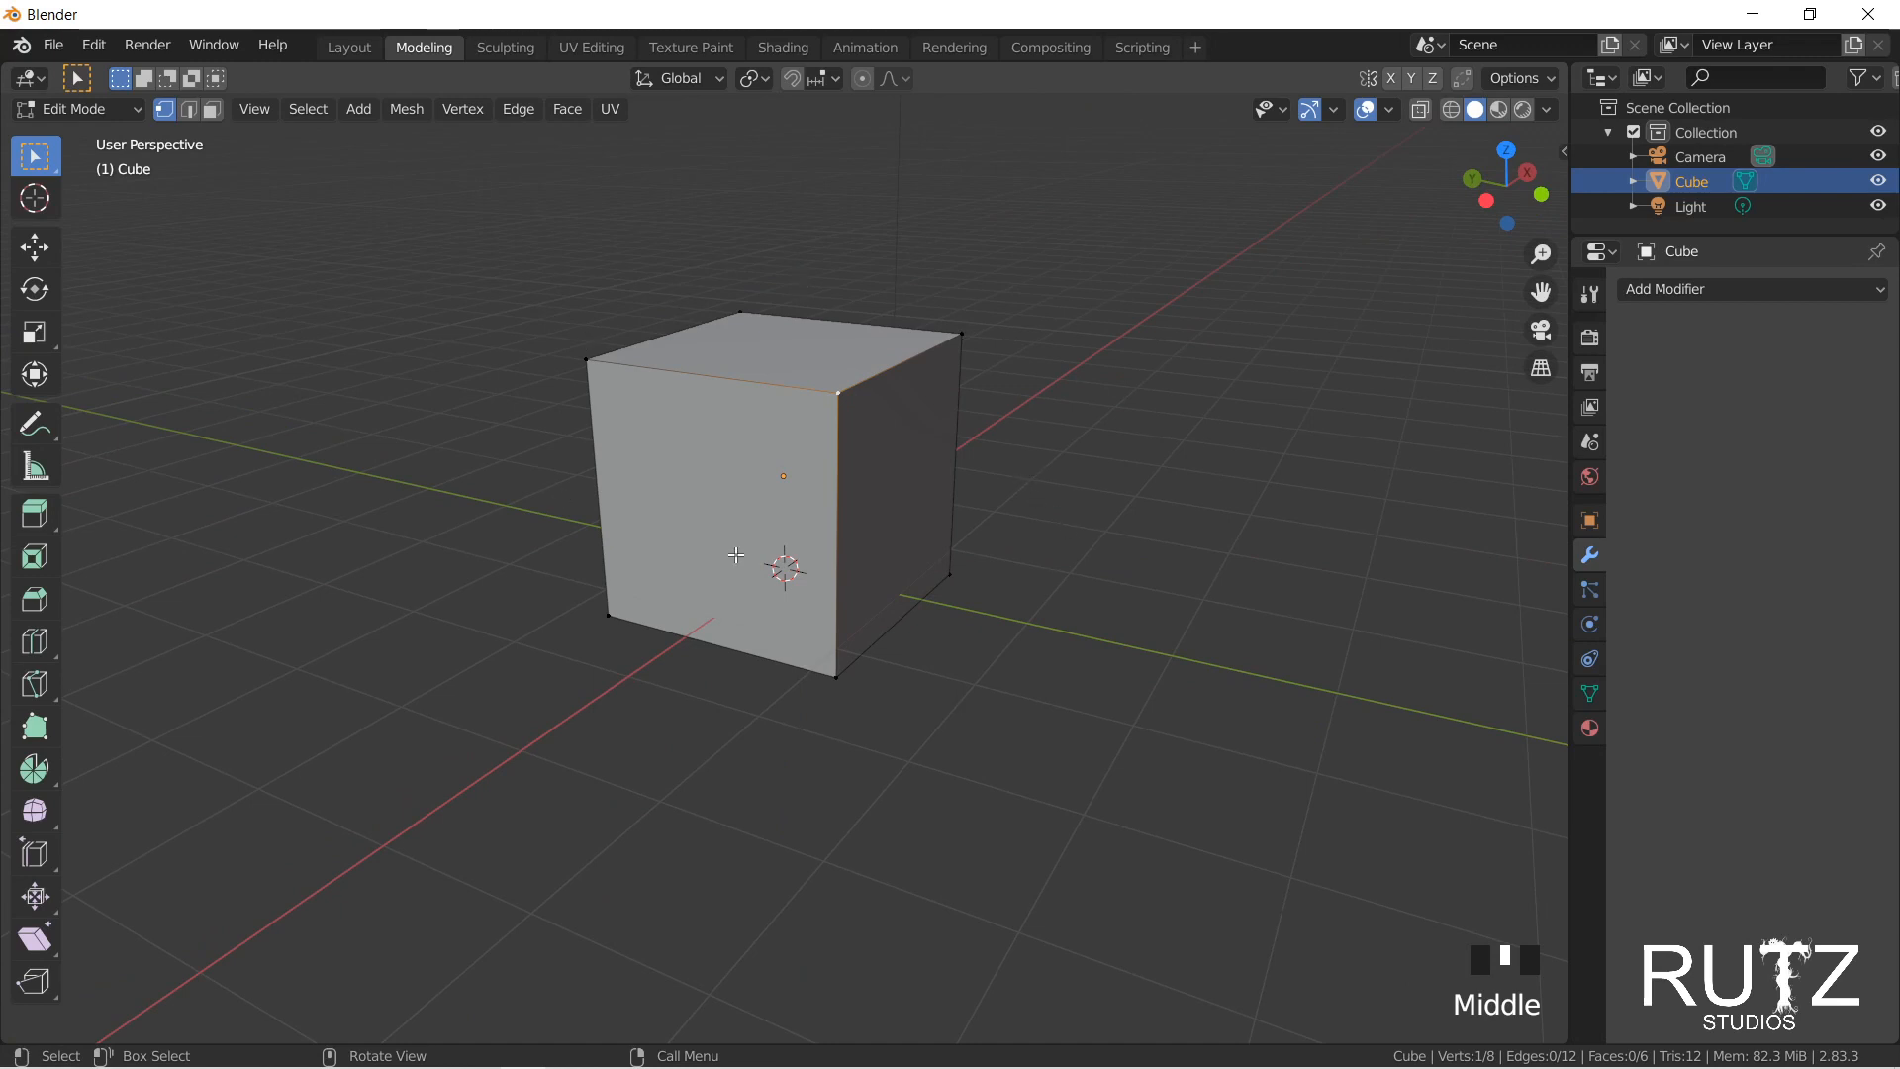
click(958, 335)
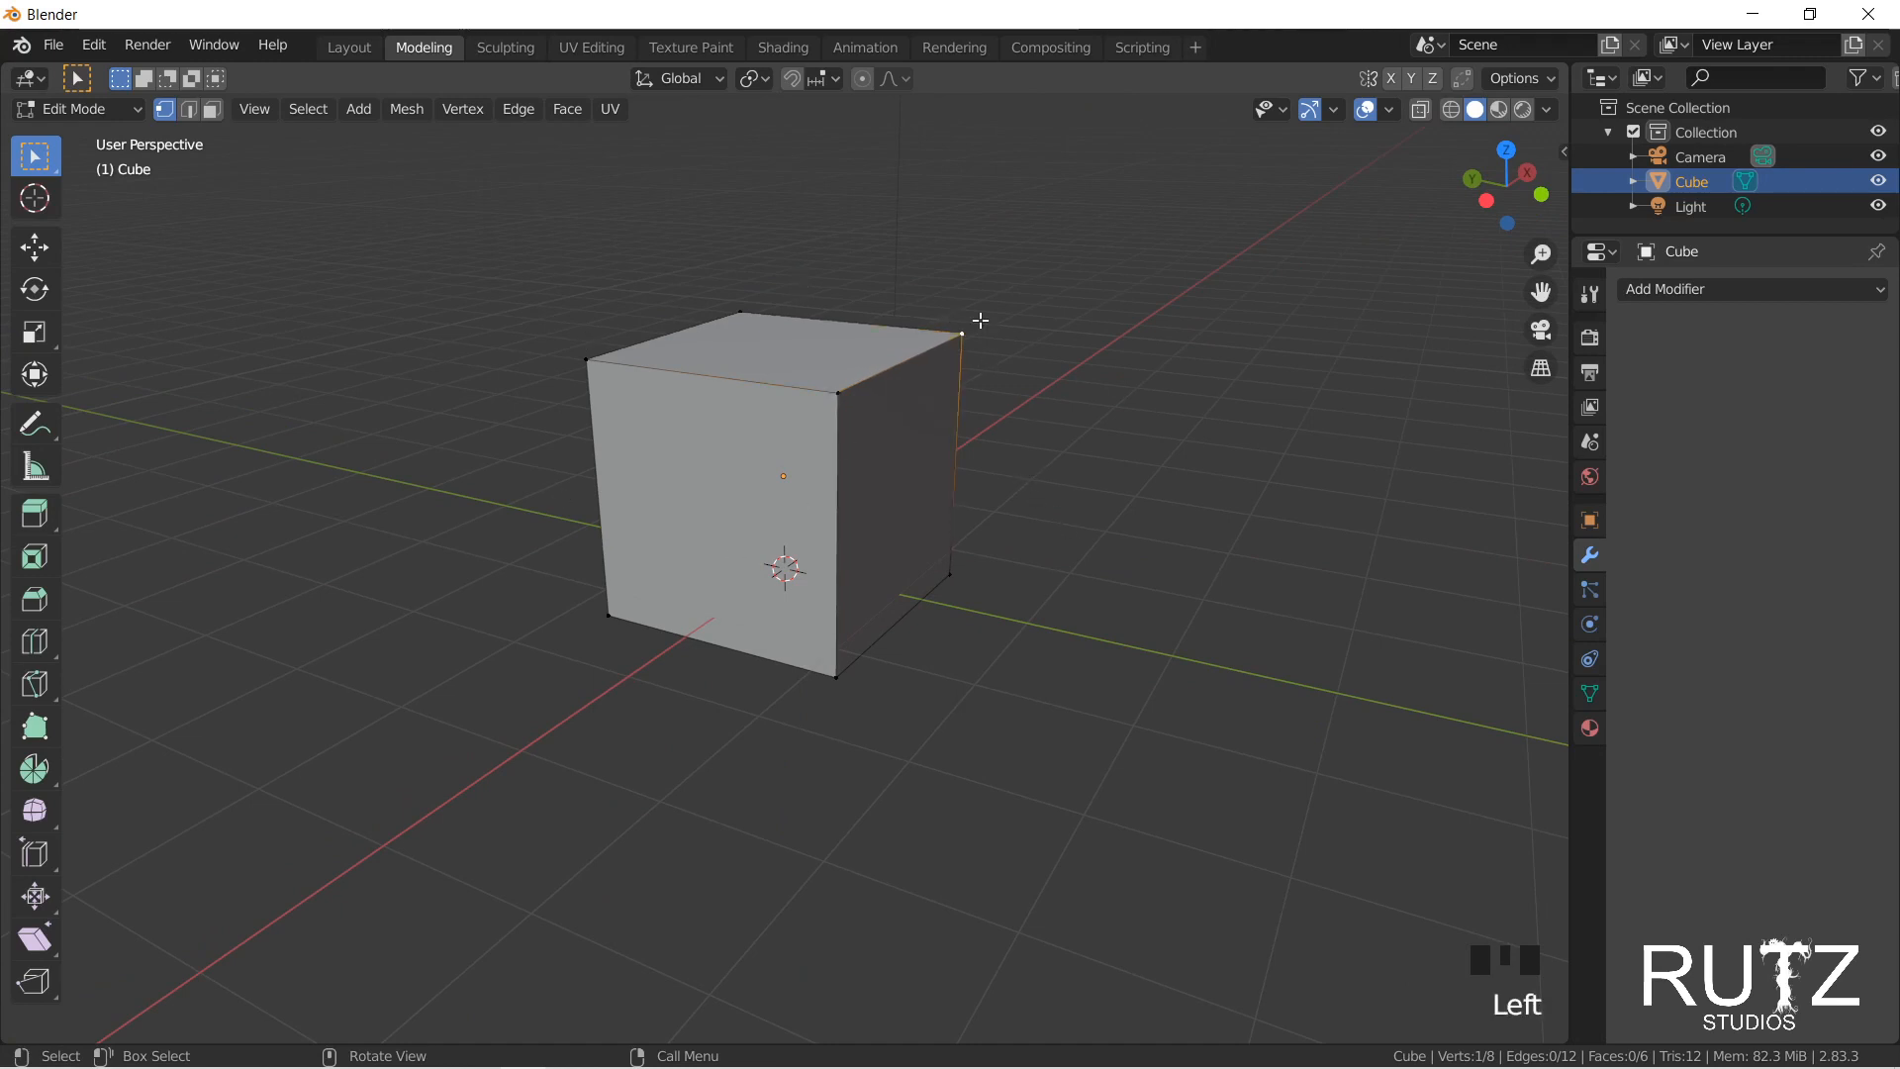
key(g)
click(1067, 226)
Step: Move the diagonally opposite top corner vertex of the cube outward to stretch that side
click(576, 357)
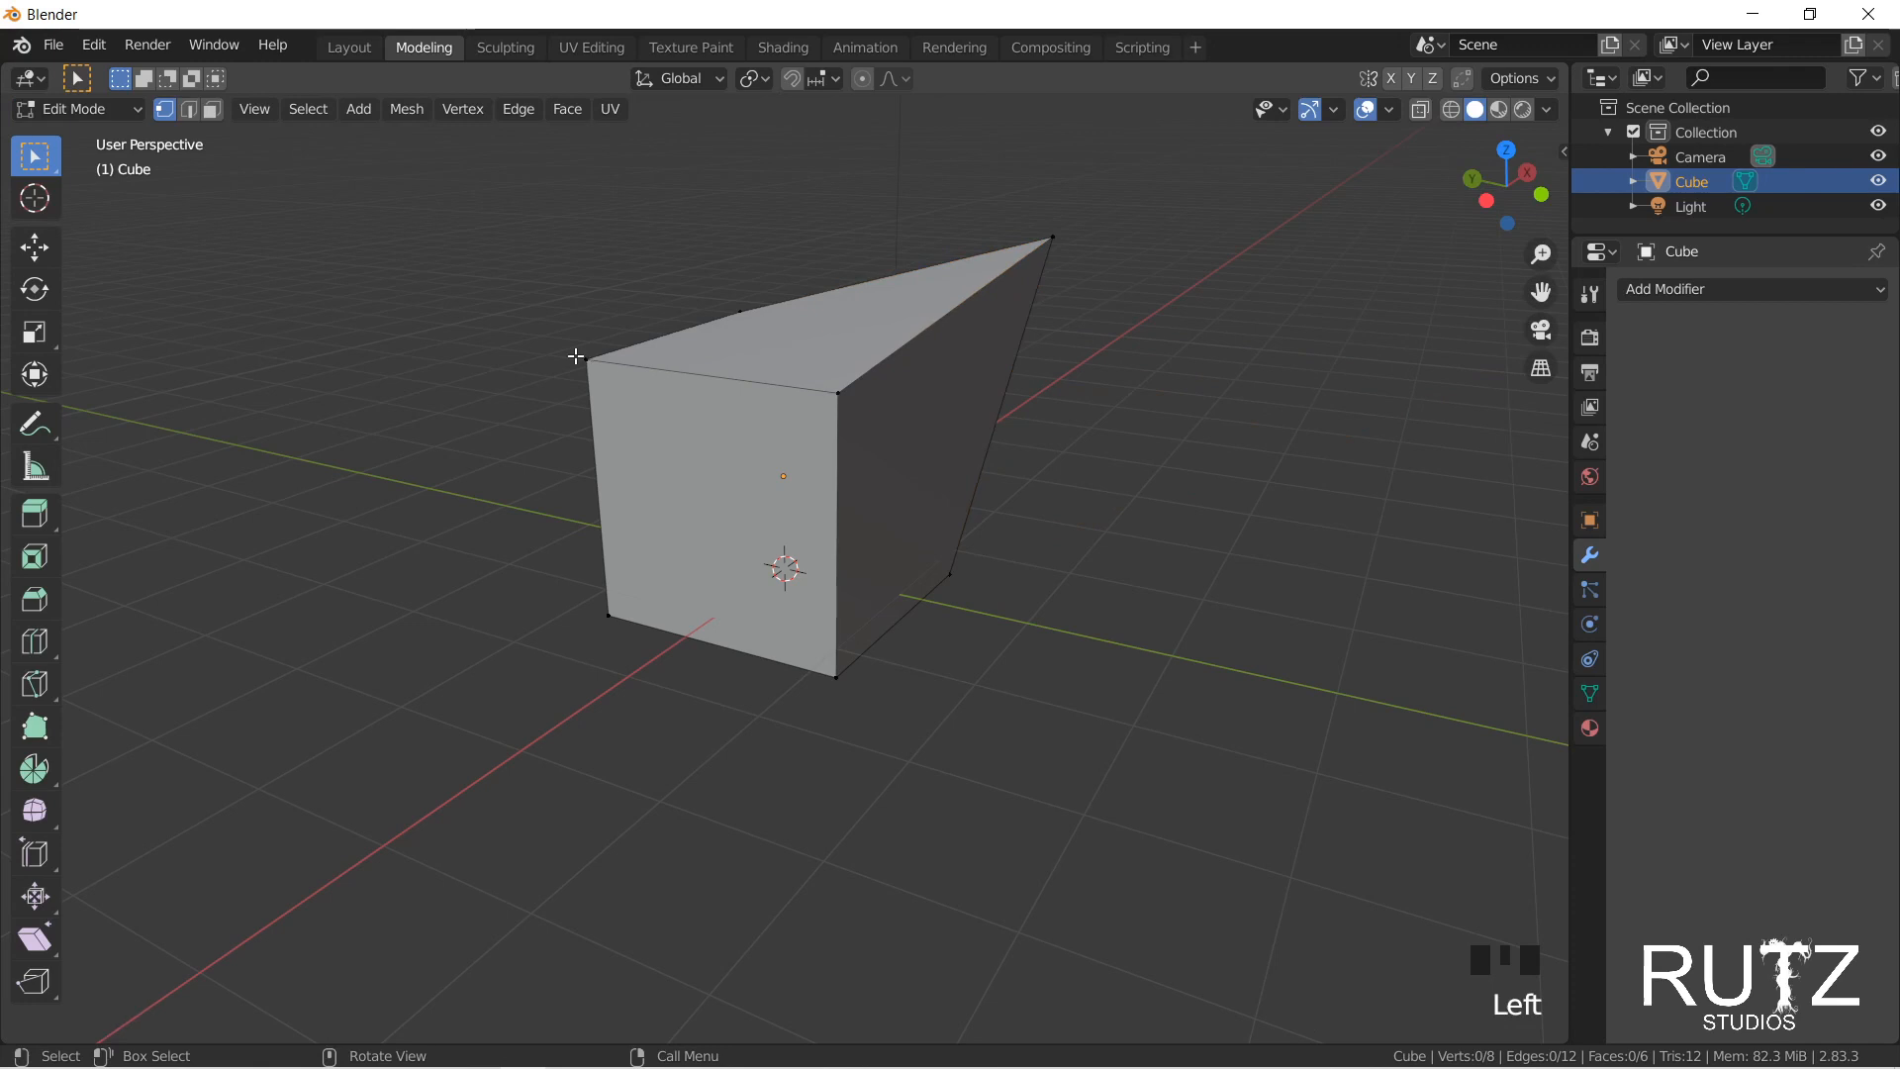
click(576, 357)
key(g)
click(326, 404)
Step: Add one loop cut across the middle of the deformed cube, between its two stretched corners
key(ctrl+r)
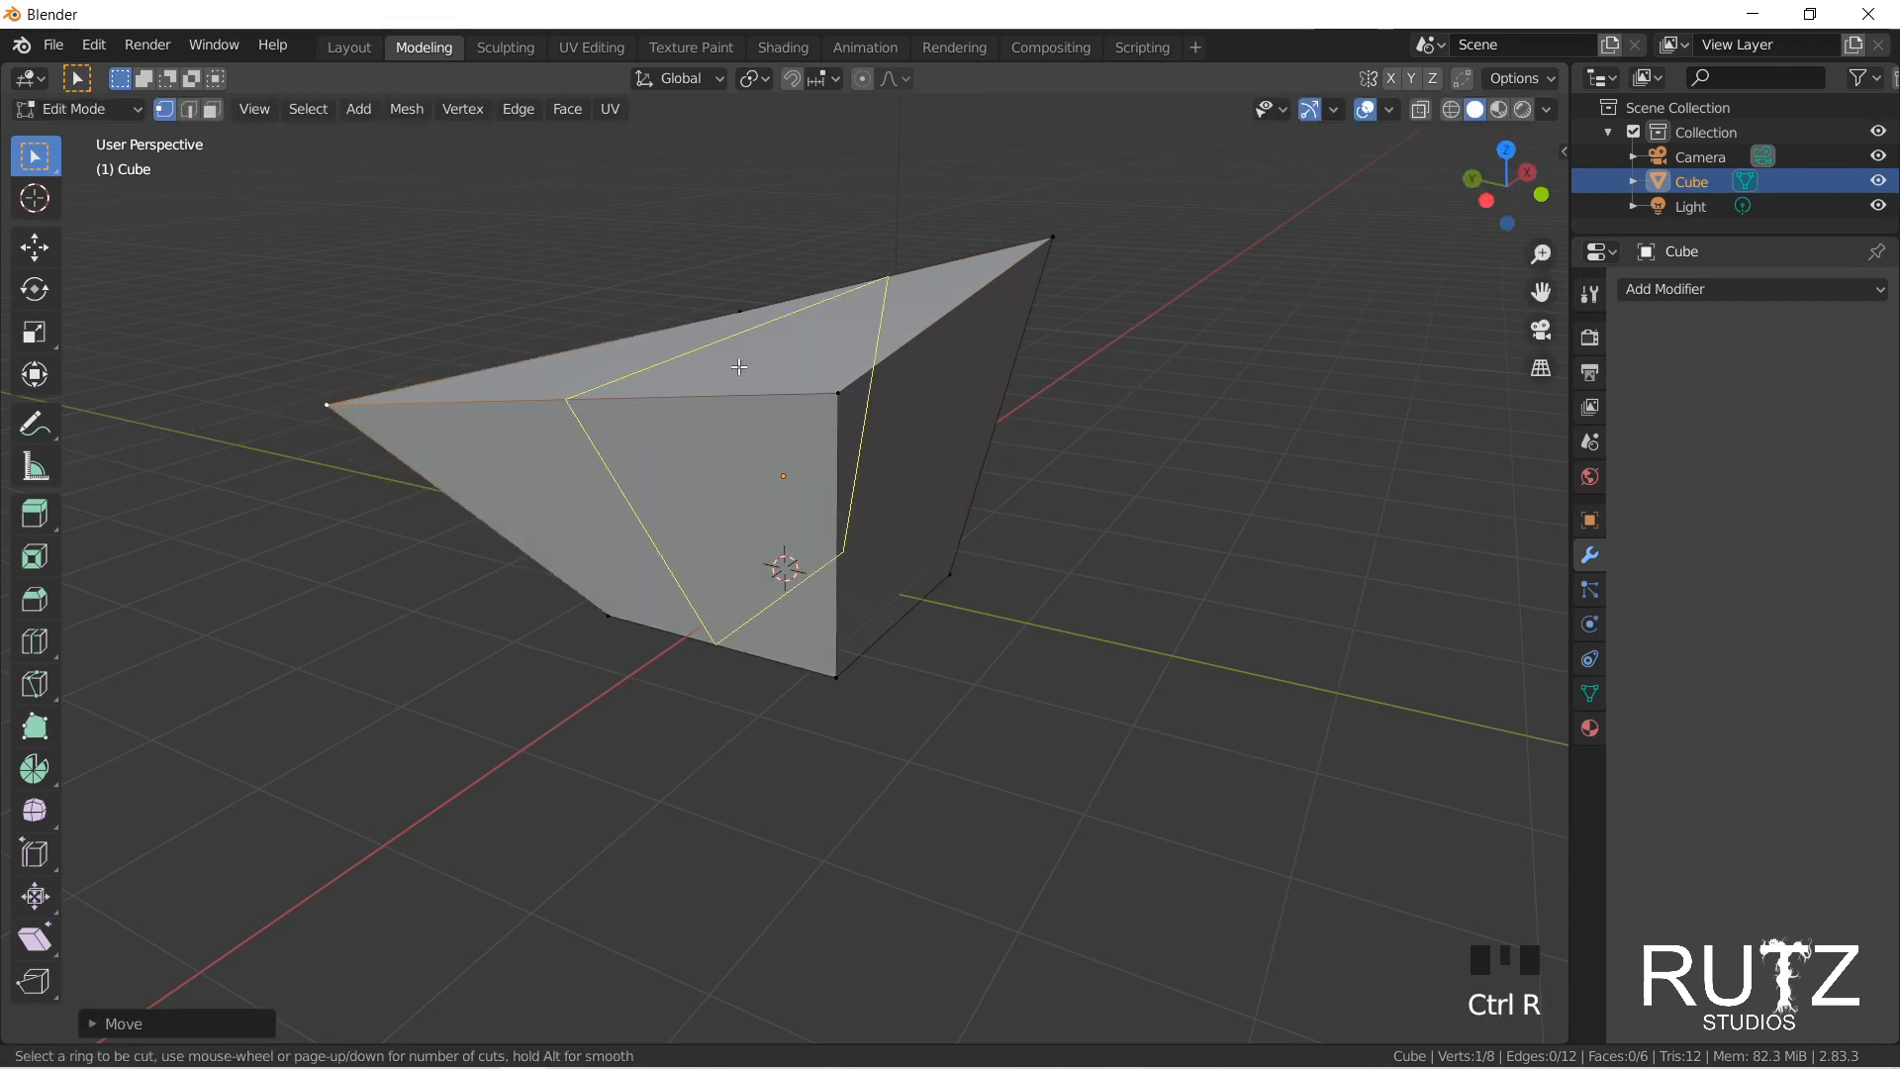
click(784, 326)
click(679, 287)
Step: Extrude a side face of the deformed cube outward in face select mode, and stay in Edit Mode
middle_drag(679, 287, 752, 514)
key(3)
click(844, 446)
key(e)
key(Tab)
key(Tab)
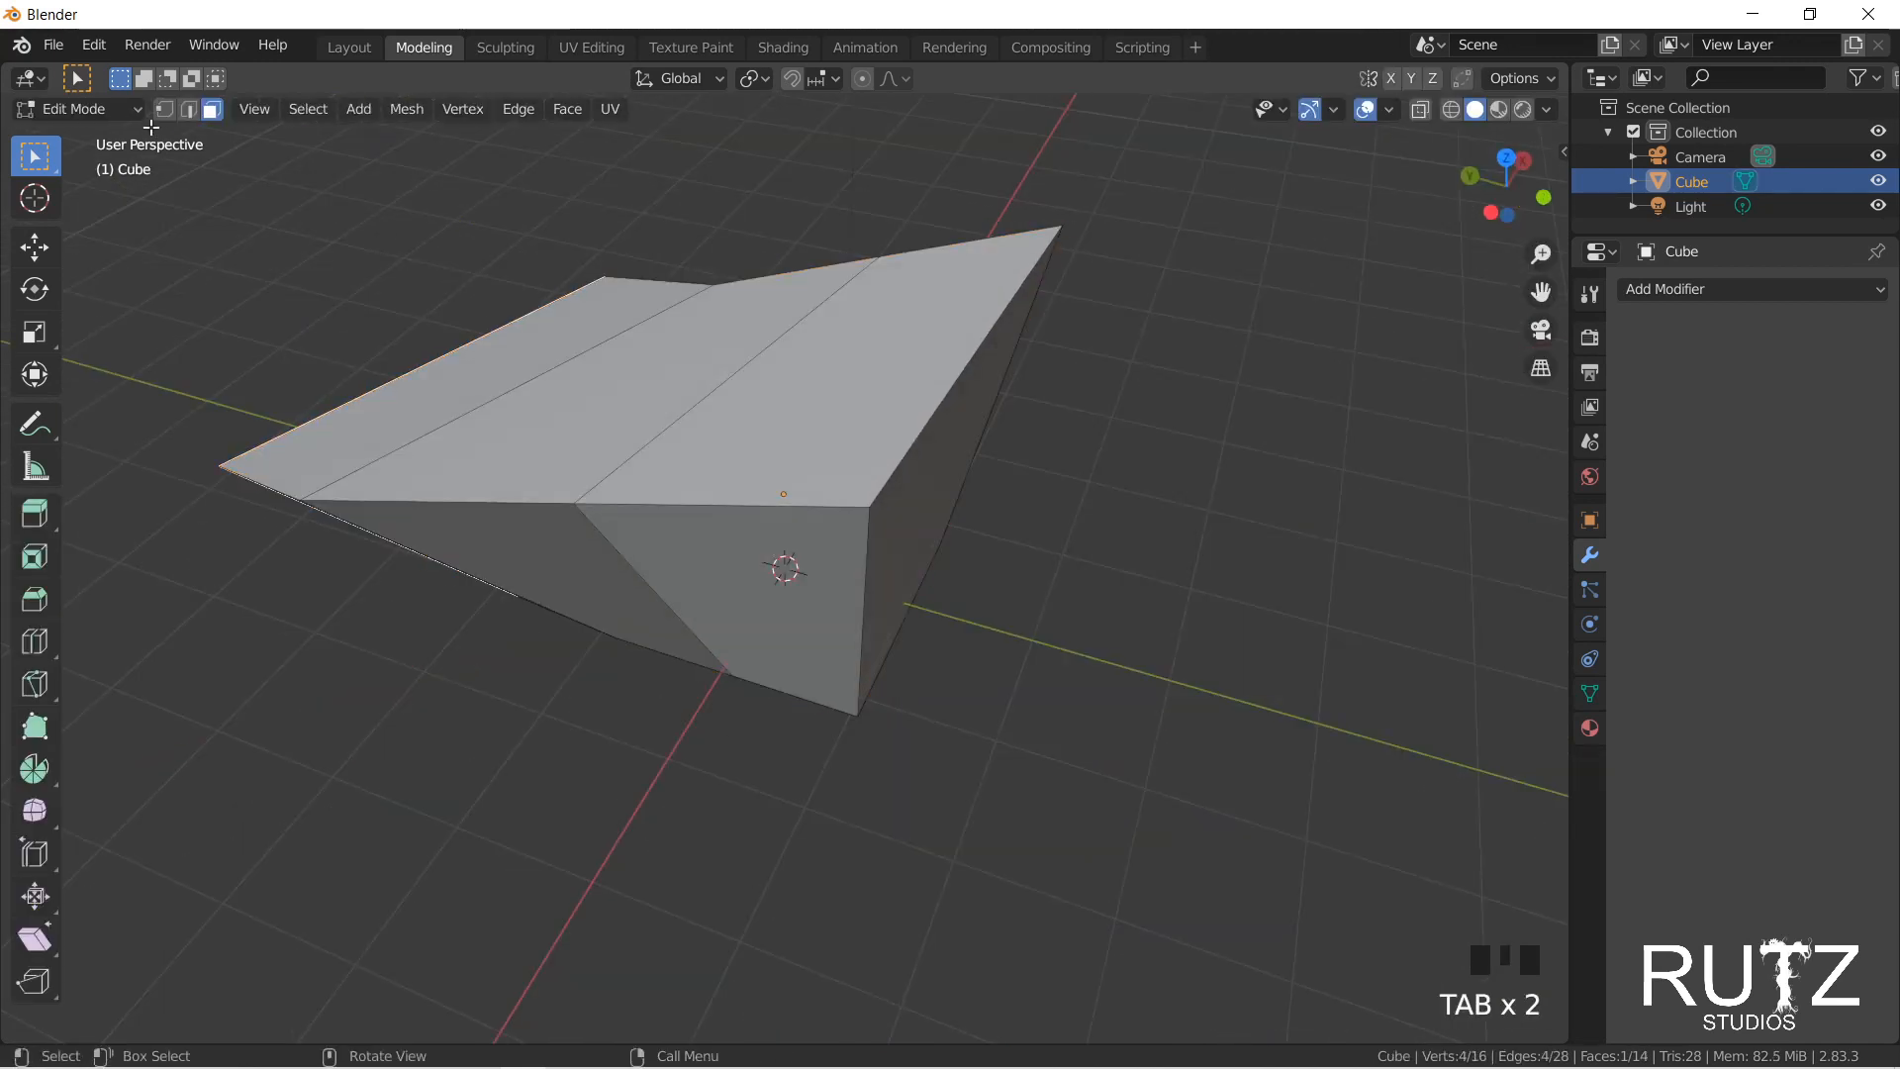
Step: Inspect the reshaped cube in the Layout workspace, trying to move it as a whole object, and return to the Modeling workspace
click(349, 46)
click(805, 481)
key(g)
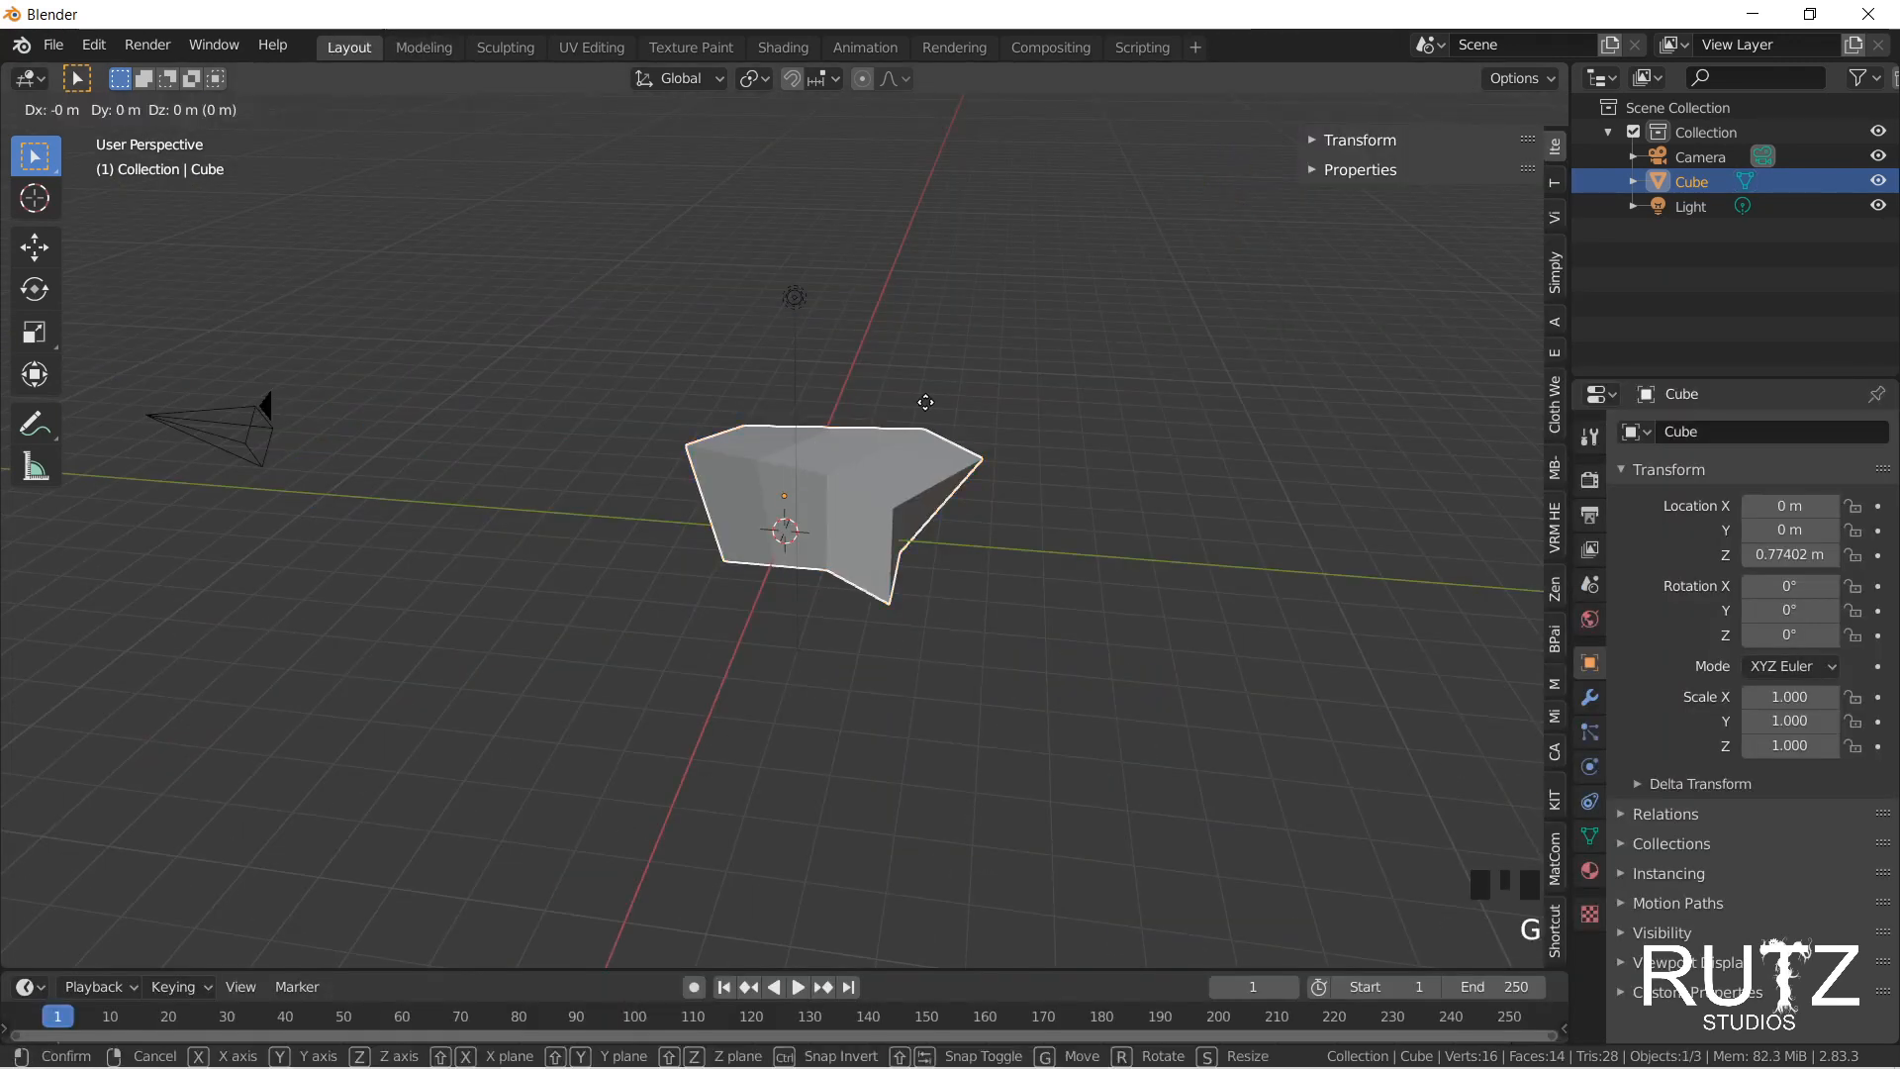
right_click(881, 321)
middle_drag(970, 498, 594, 469)
key(g)
right_click(775, 479)
middle_drag(798, 465, 755, 454)
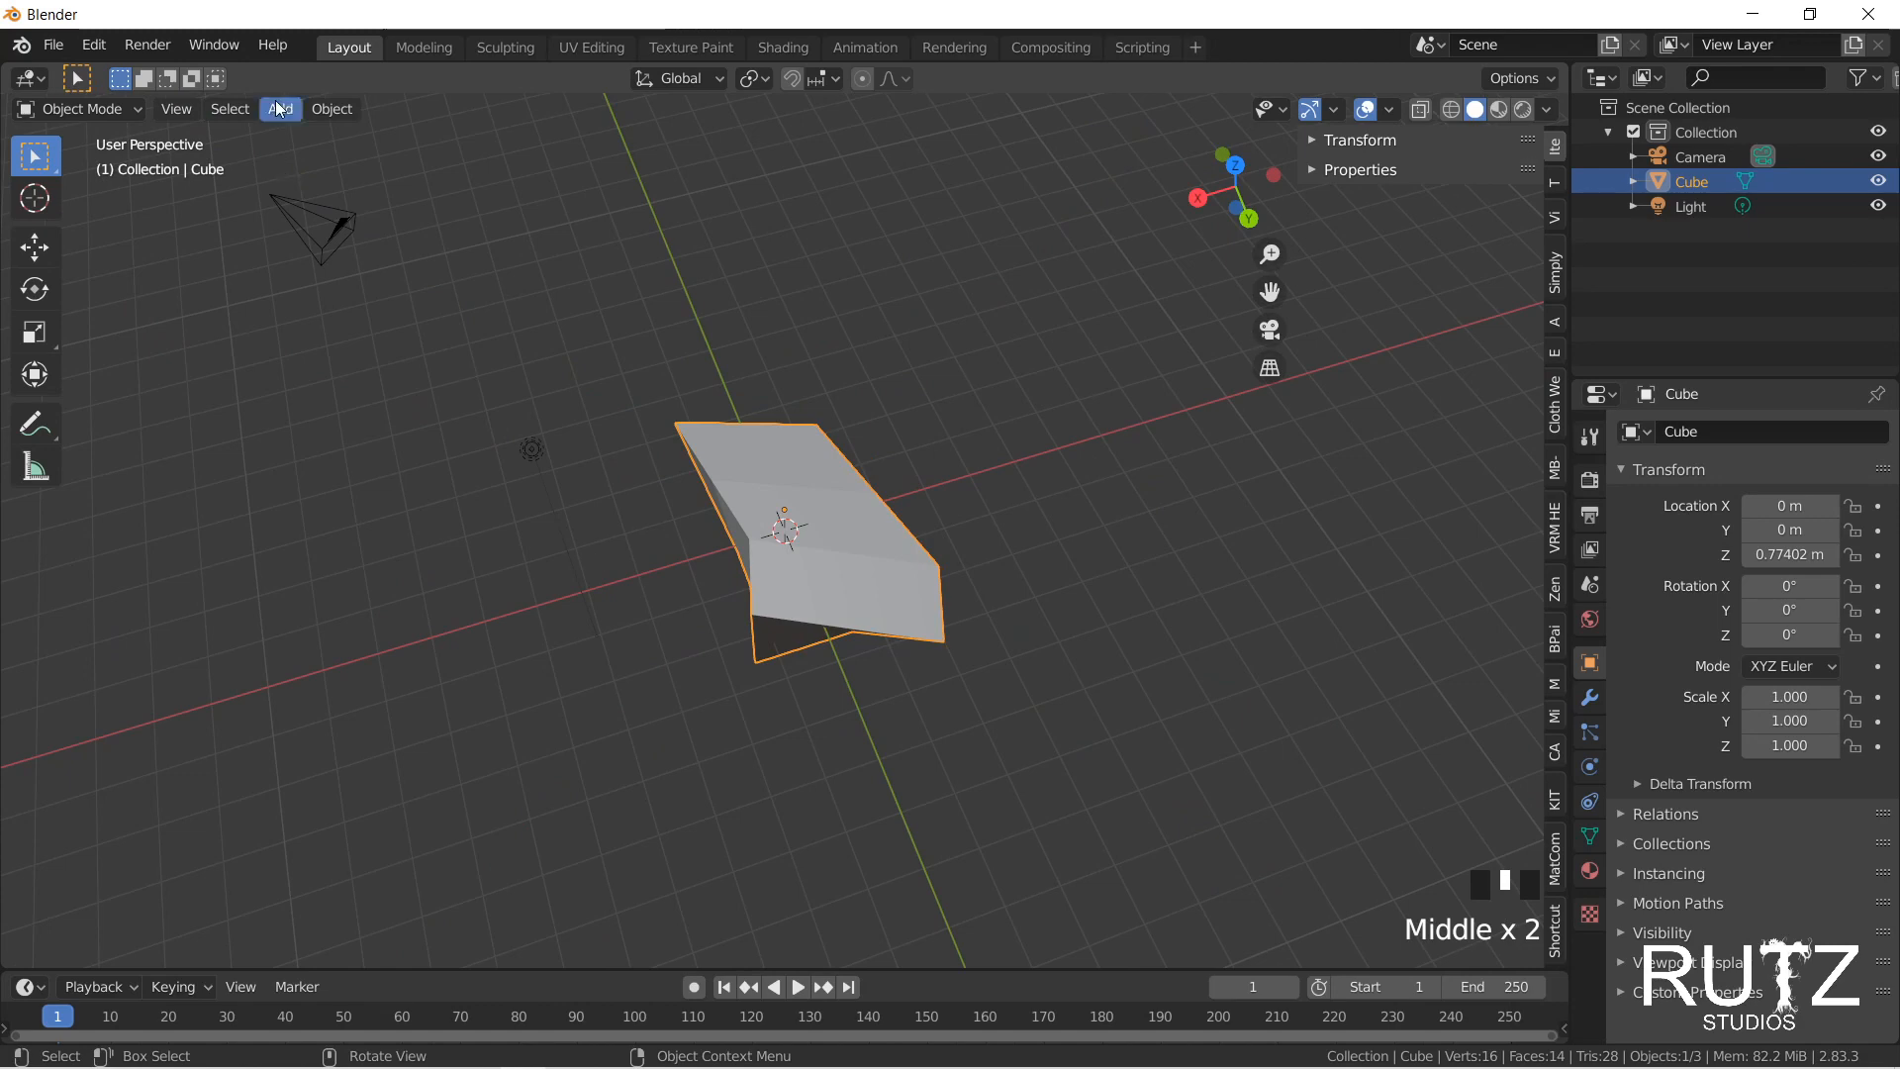
middle_drag(861, 501, 997, 446)
click(425, 48)
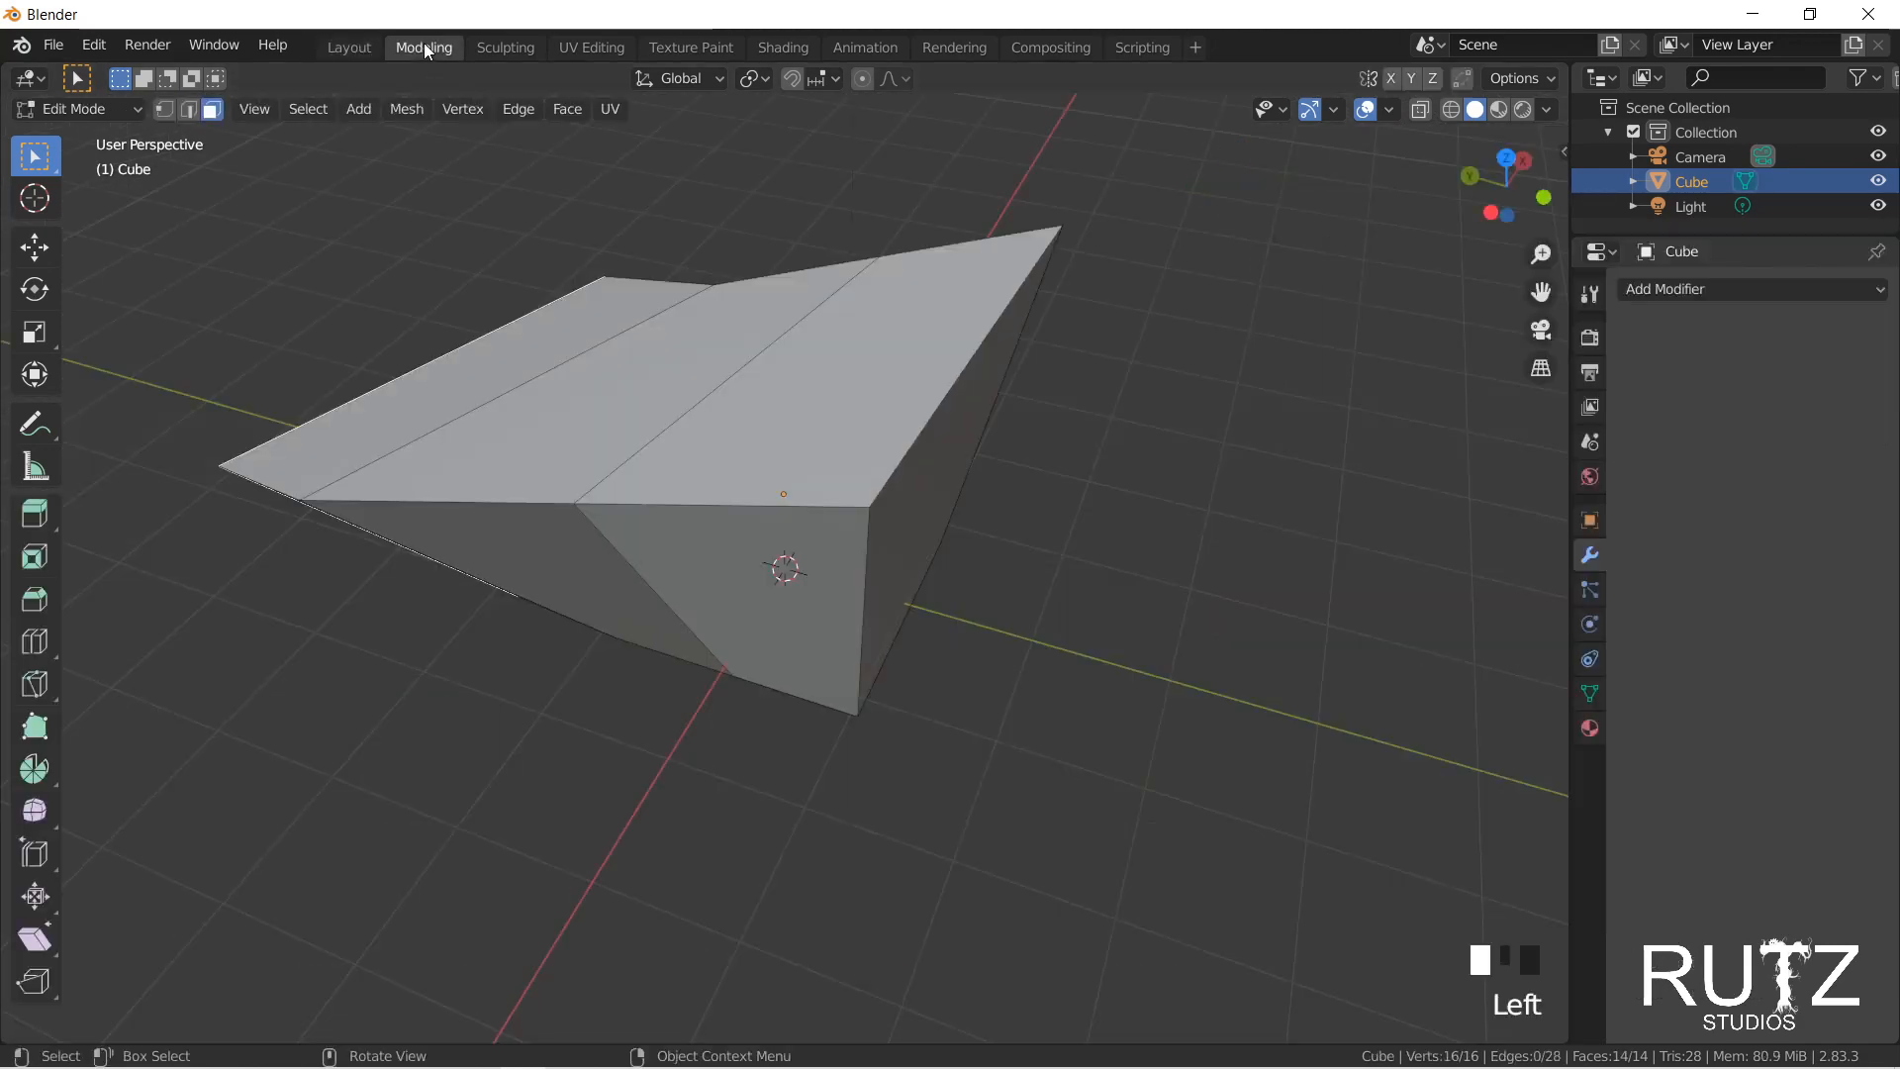
Step: Extrude the middle face created by the loop cut outward along its normal with the Extrude Region tool
middle_drag(554, 267, 693, 233)
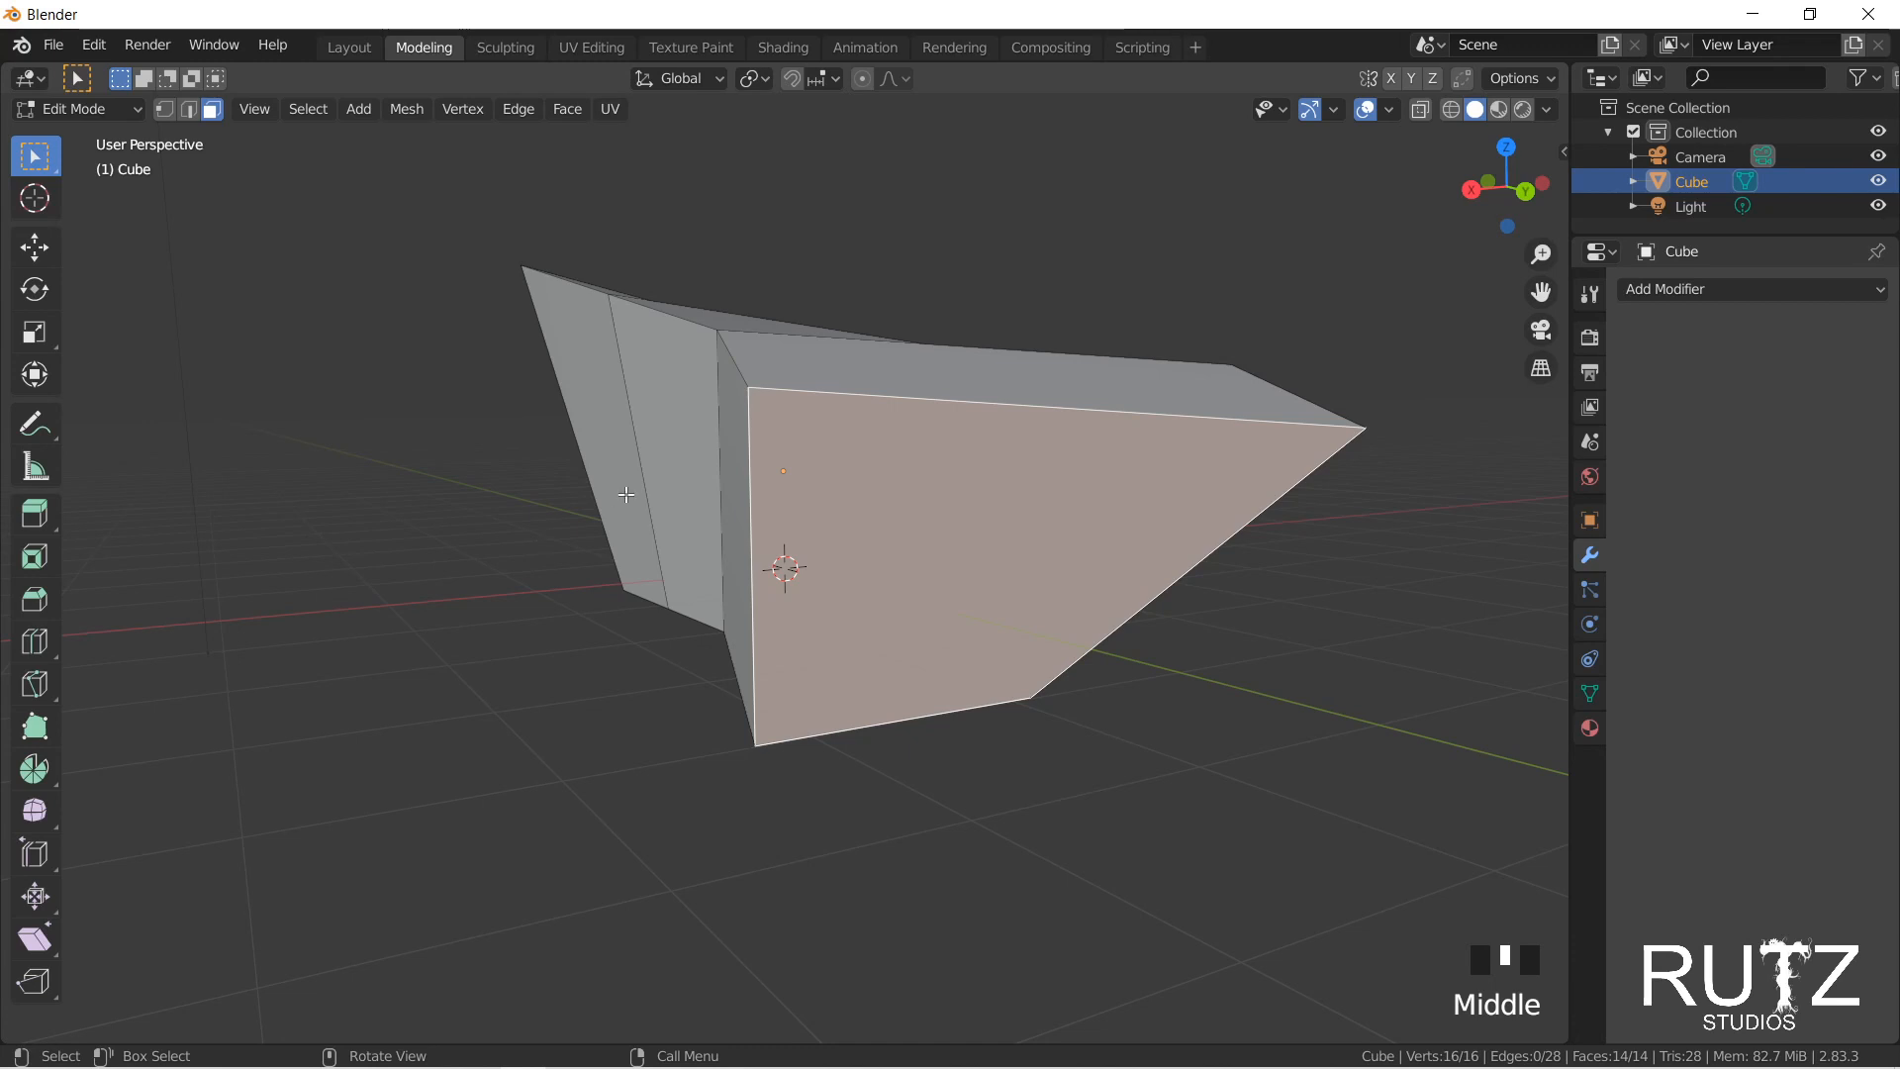
middle_drag(627, 493, 814, 426)
click(813, 426)
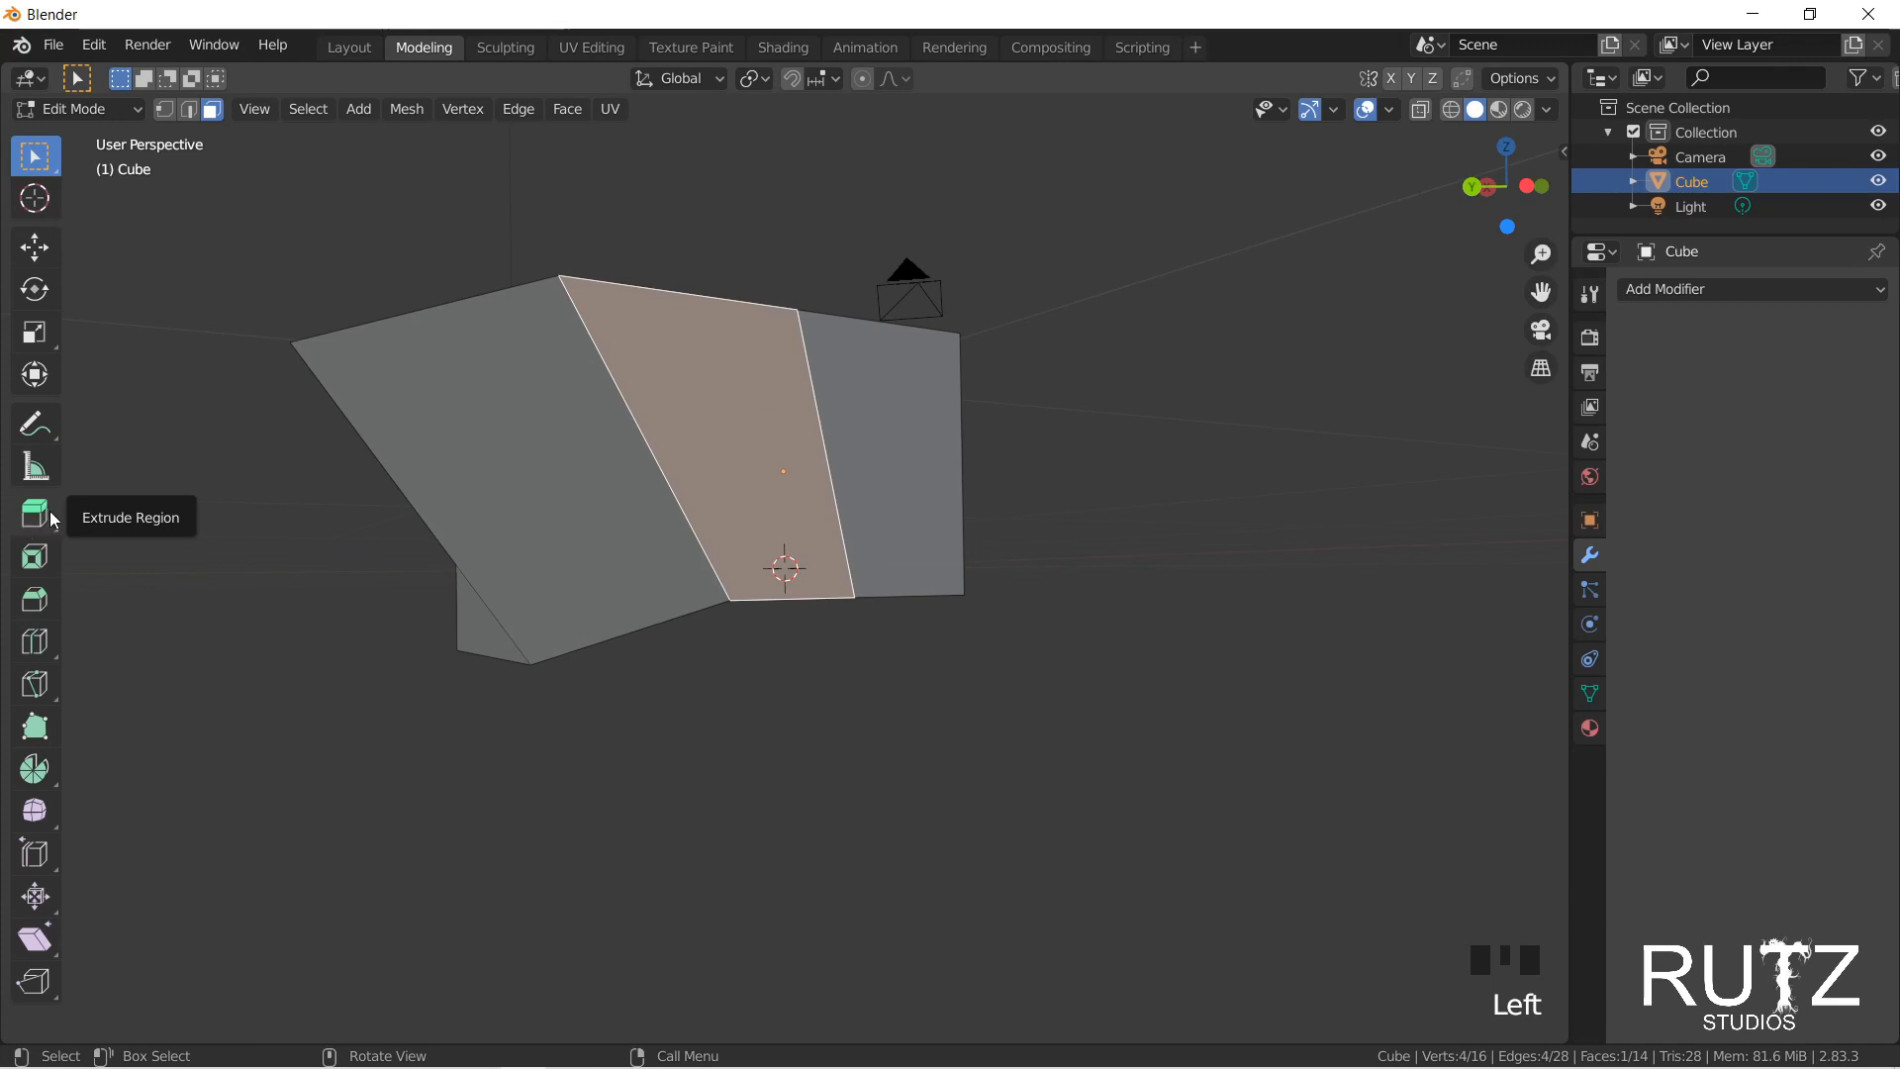
click(32, 519)
middle_drag(920, 496, 971, 598)
drag(971, 598, 1053, 633)
middle_drag(1052, 632, 719, 610)
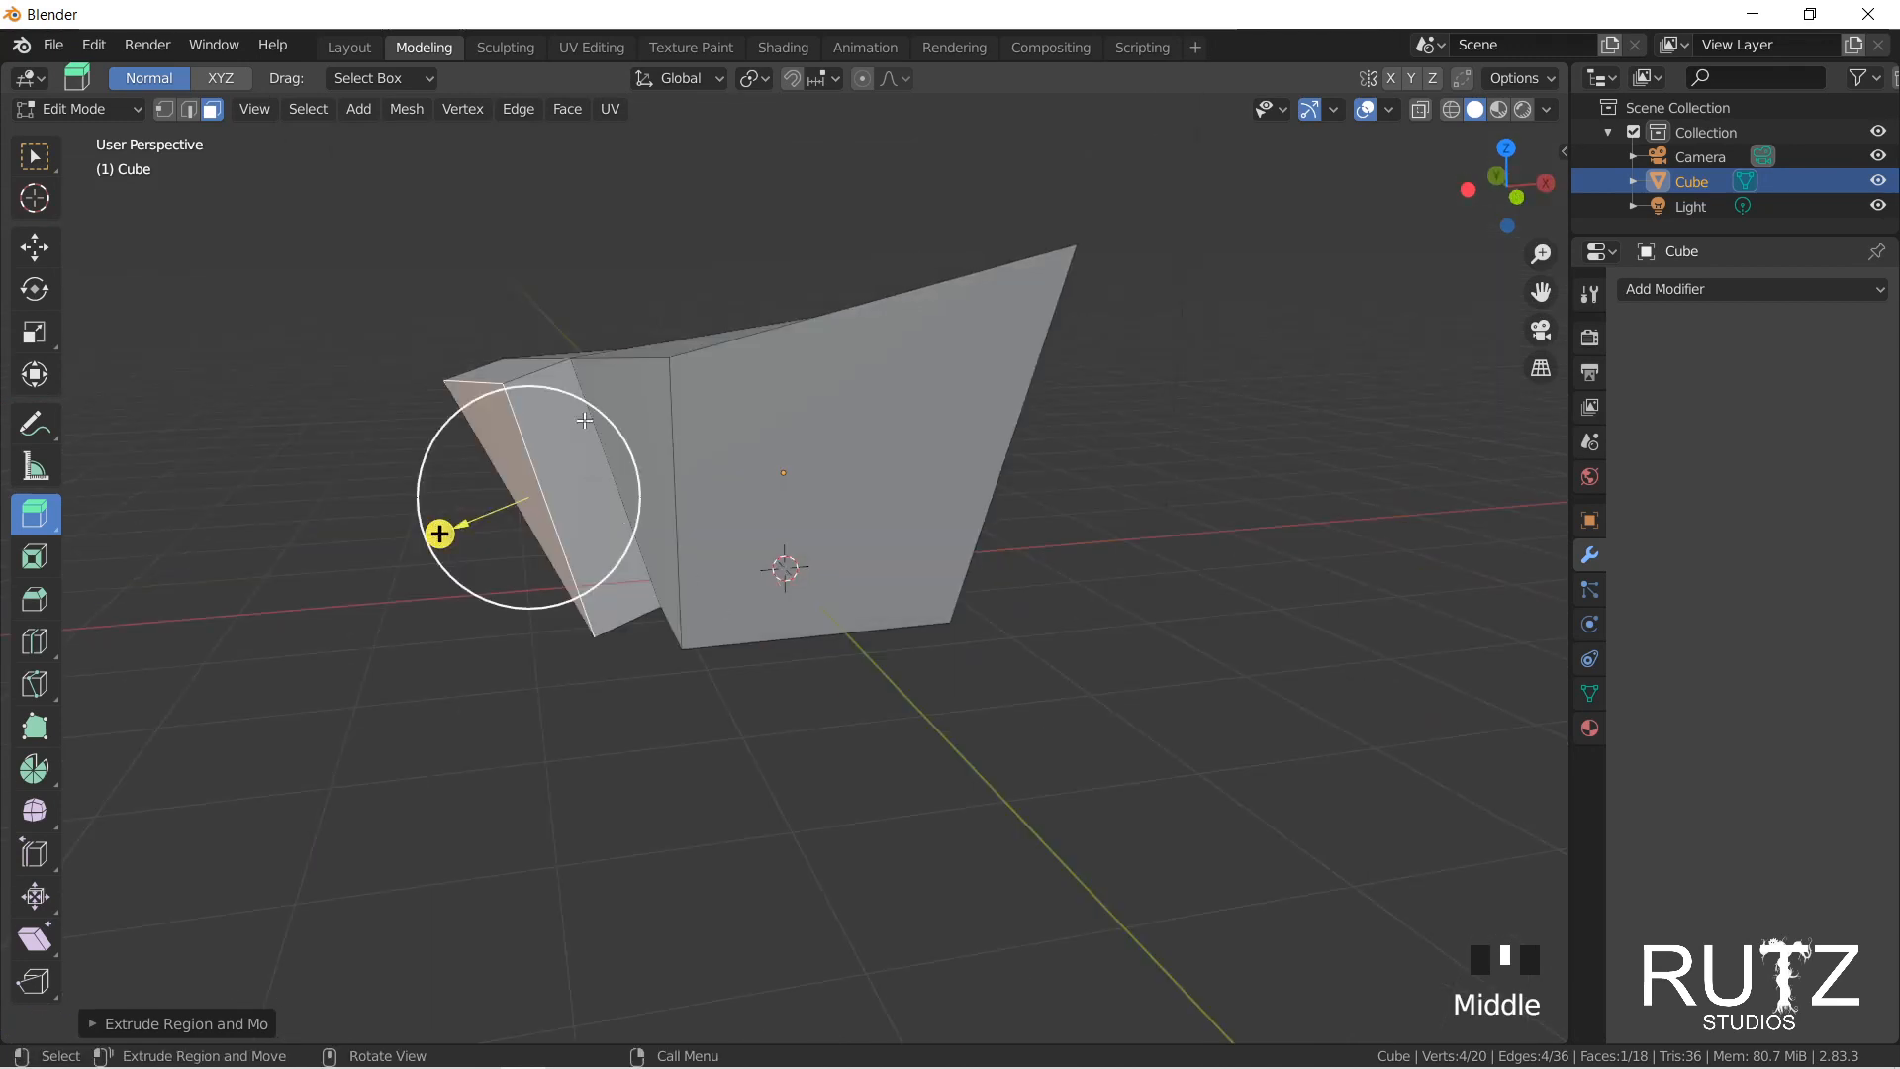
middle_drag(732, 534, 742, 525)
middle_drag(917, 537, 915, 492)
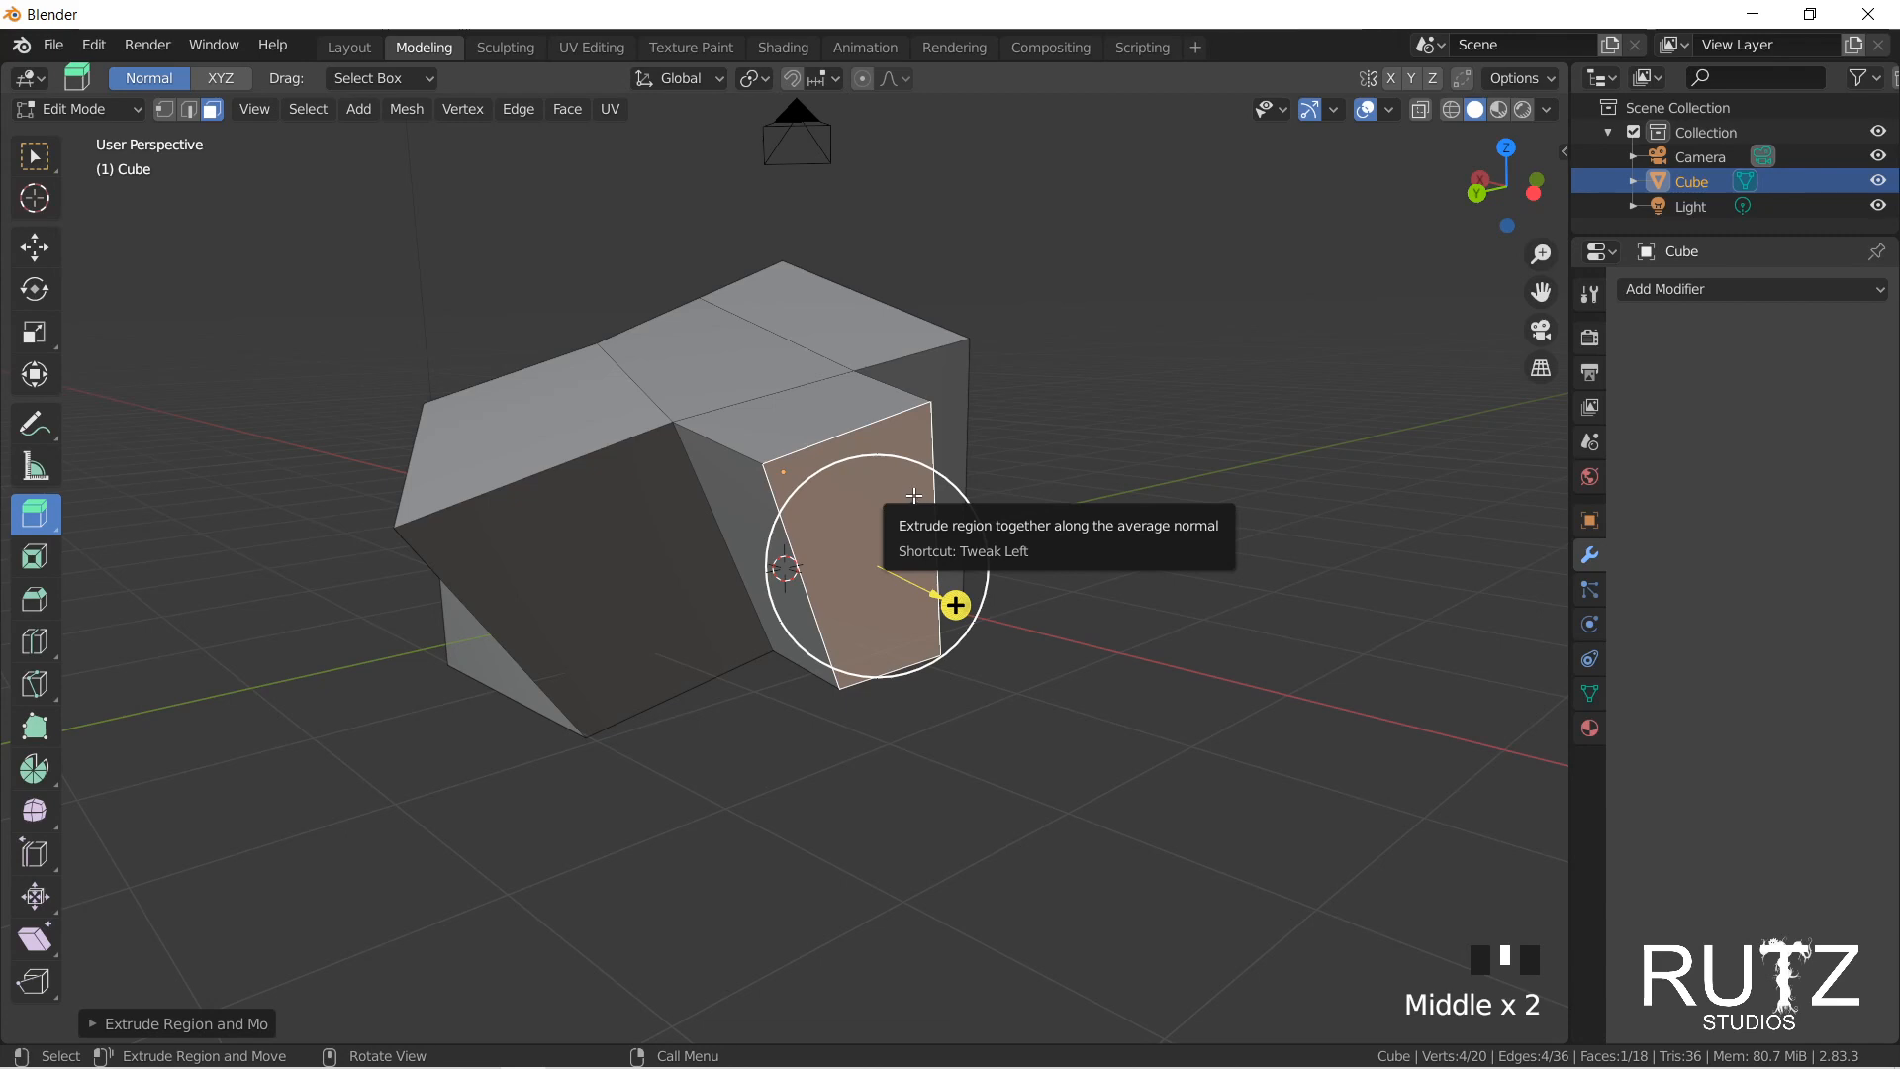
middle_drag(775, 508, 785, 564)
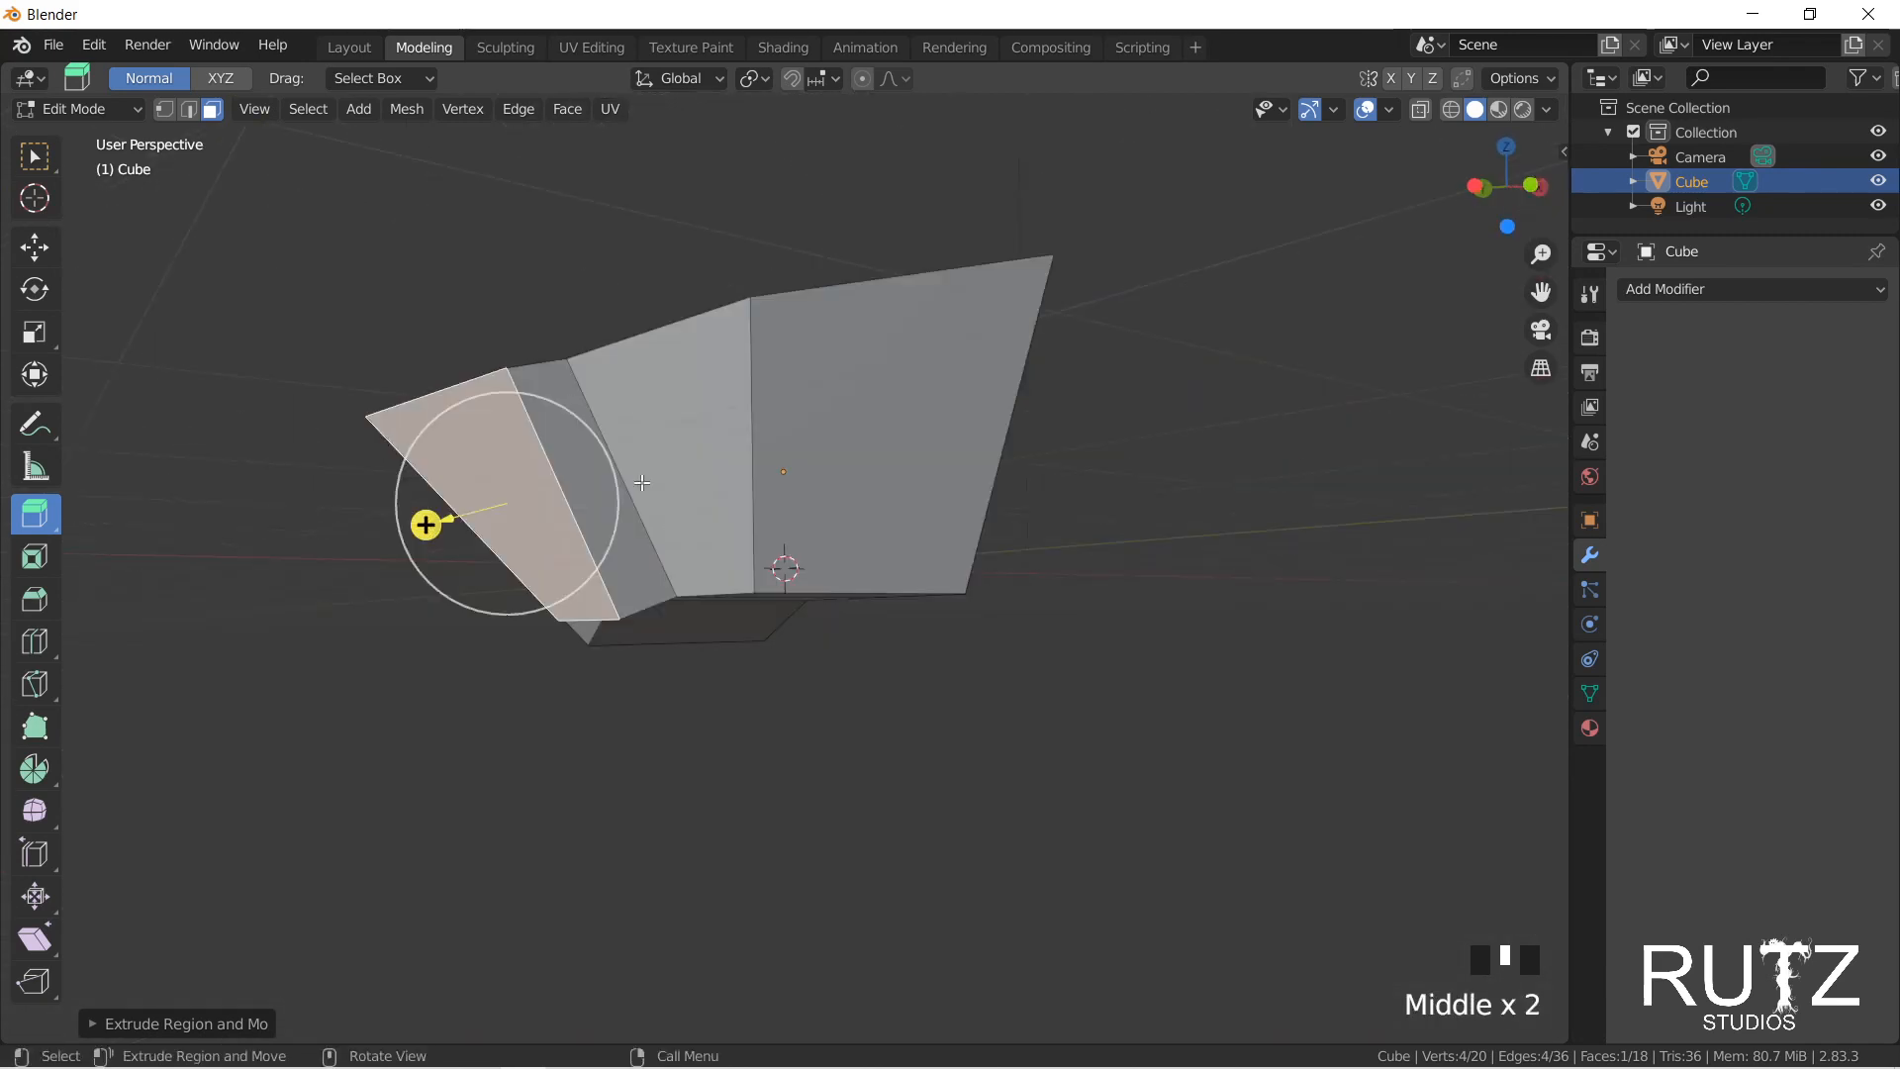
middle_drag(642, 482, 1048, 457)
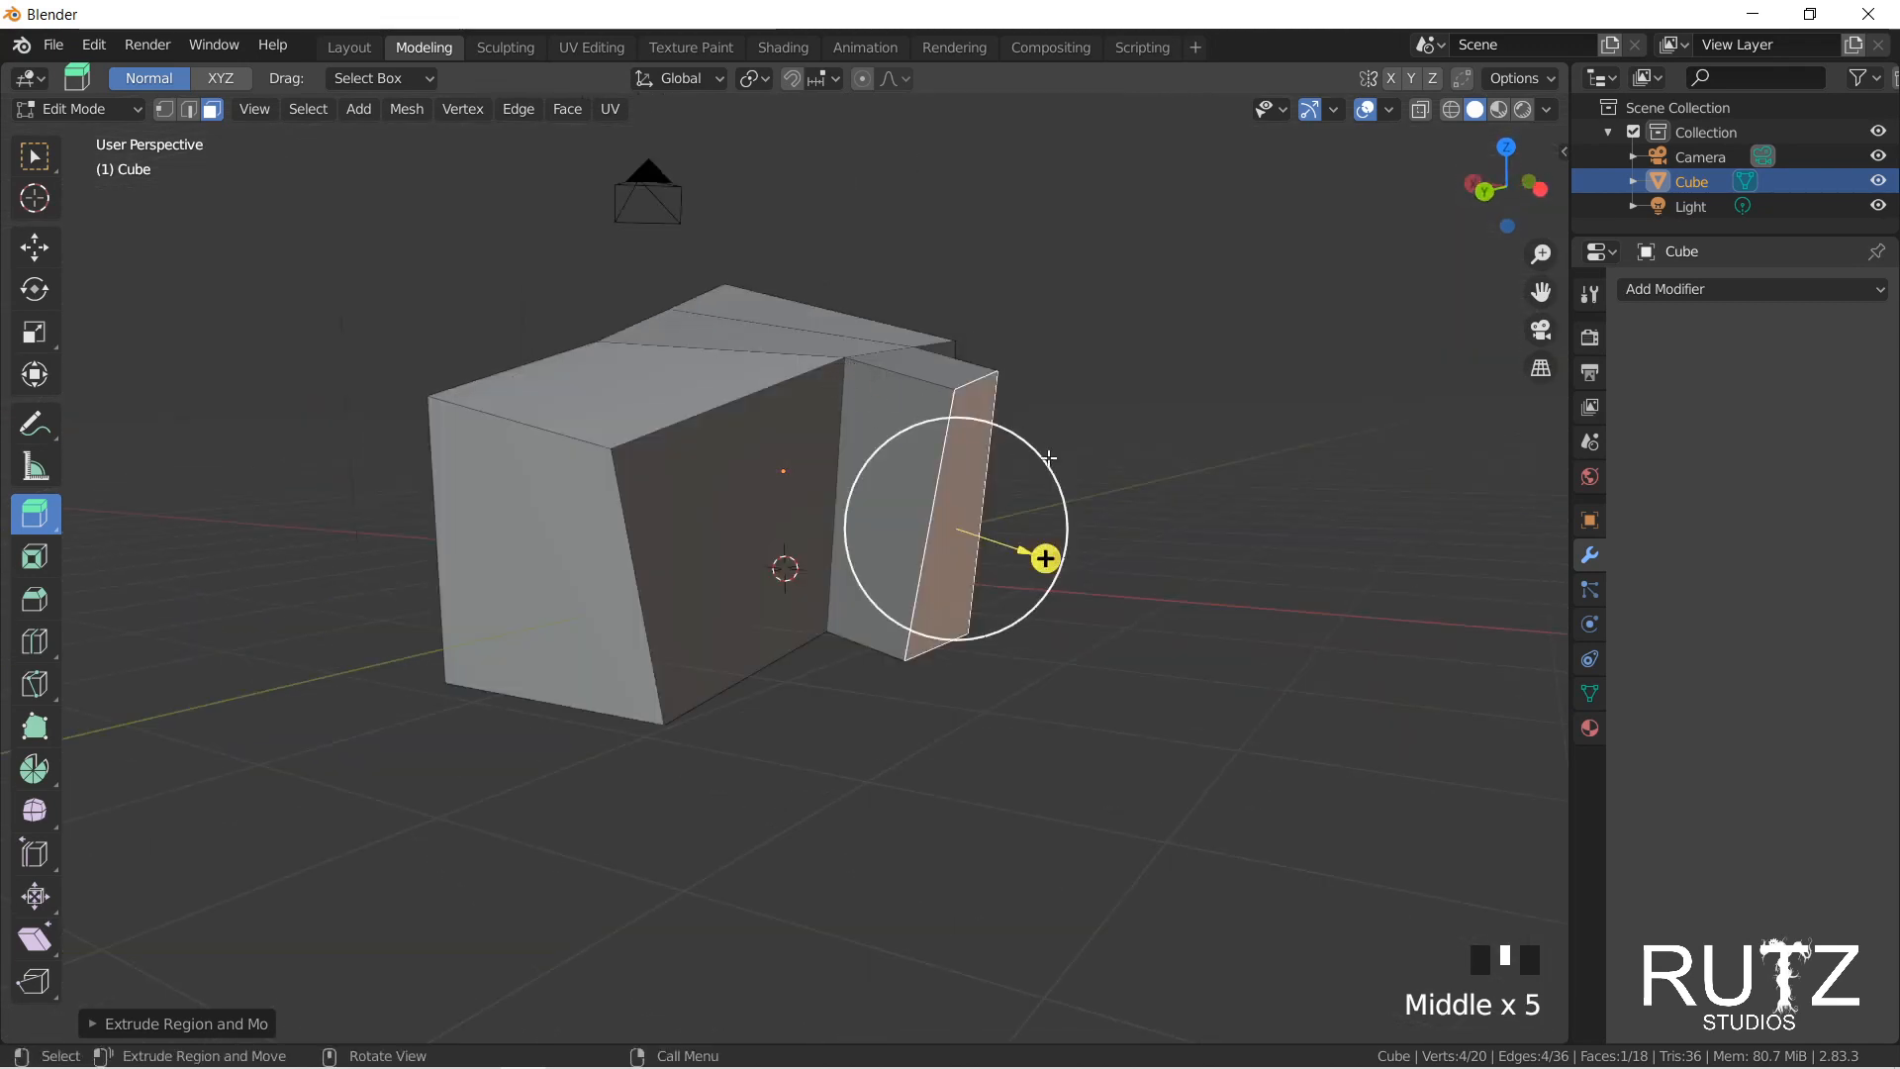
middle_drag(1138, 466, 989, 485)
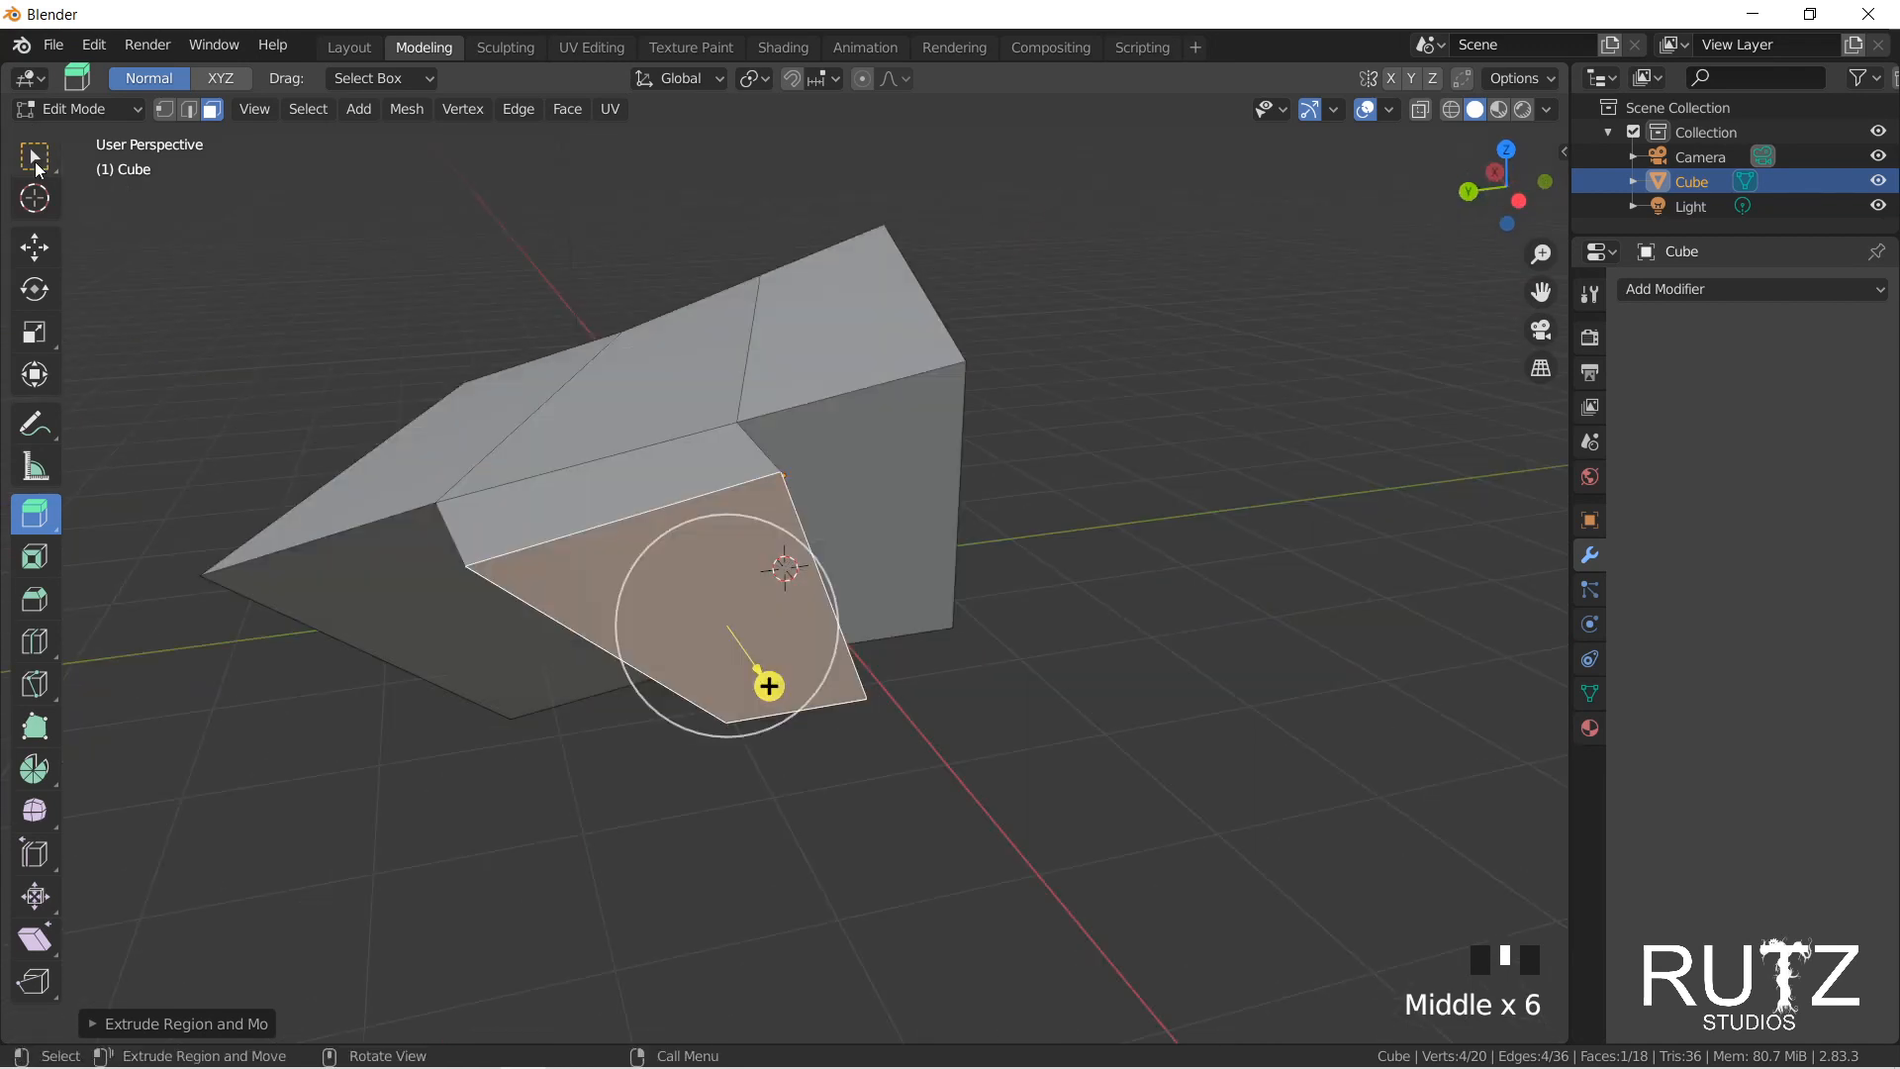
Step: Return to box selection and extrude the same protruding face farther outward as a second segment
click(35, 159)
middle_drag(871, 550, 1007, 555)
middle_drag(1084, 554, 983, 551)
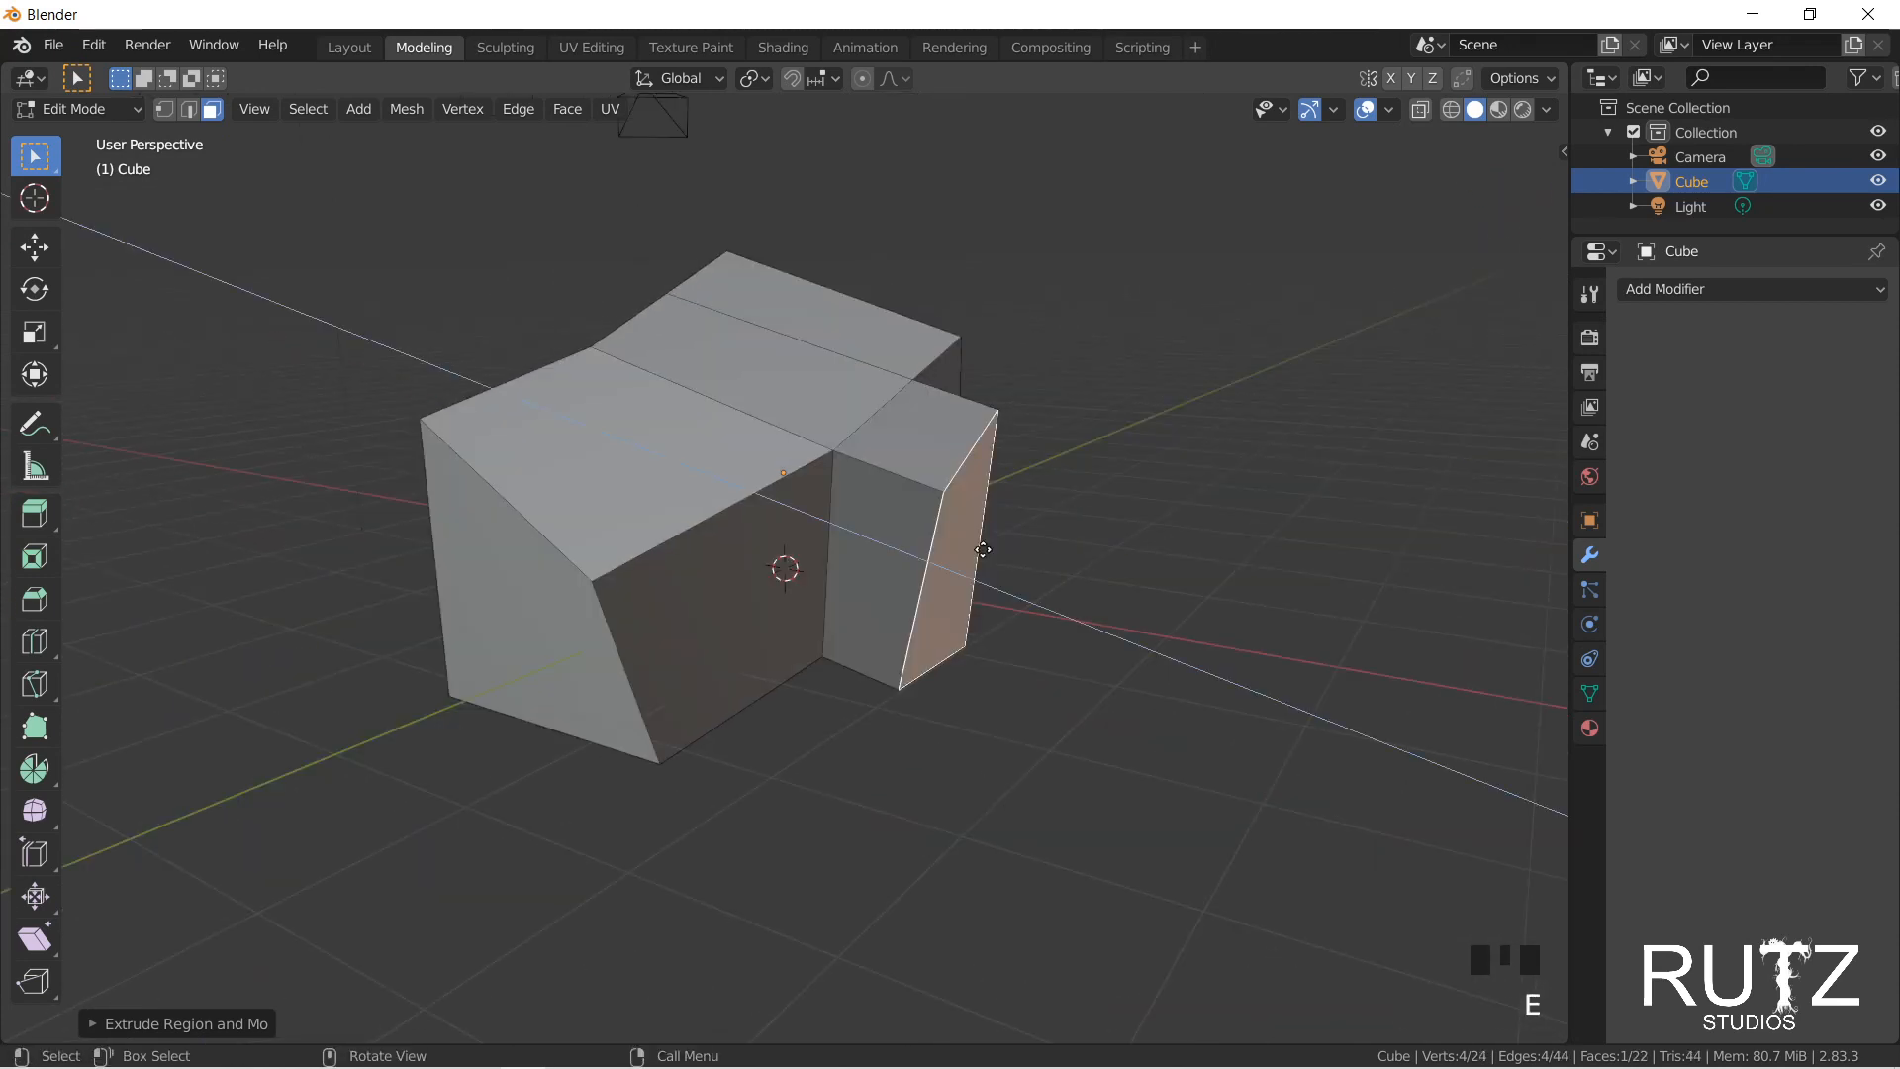
key(e)
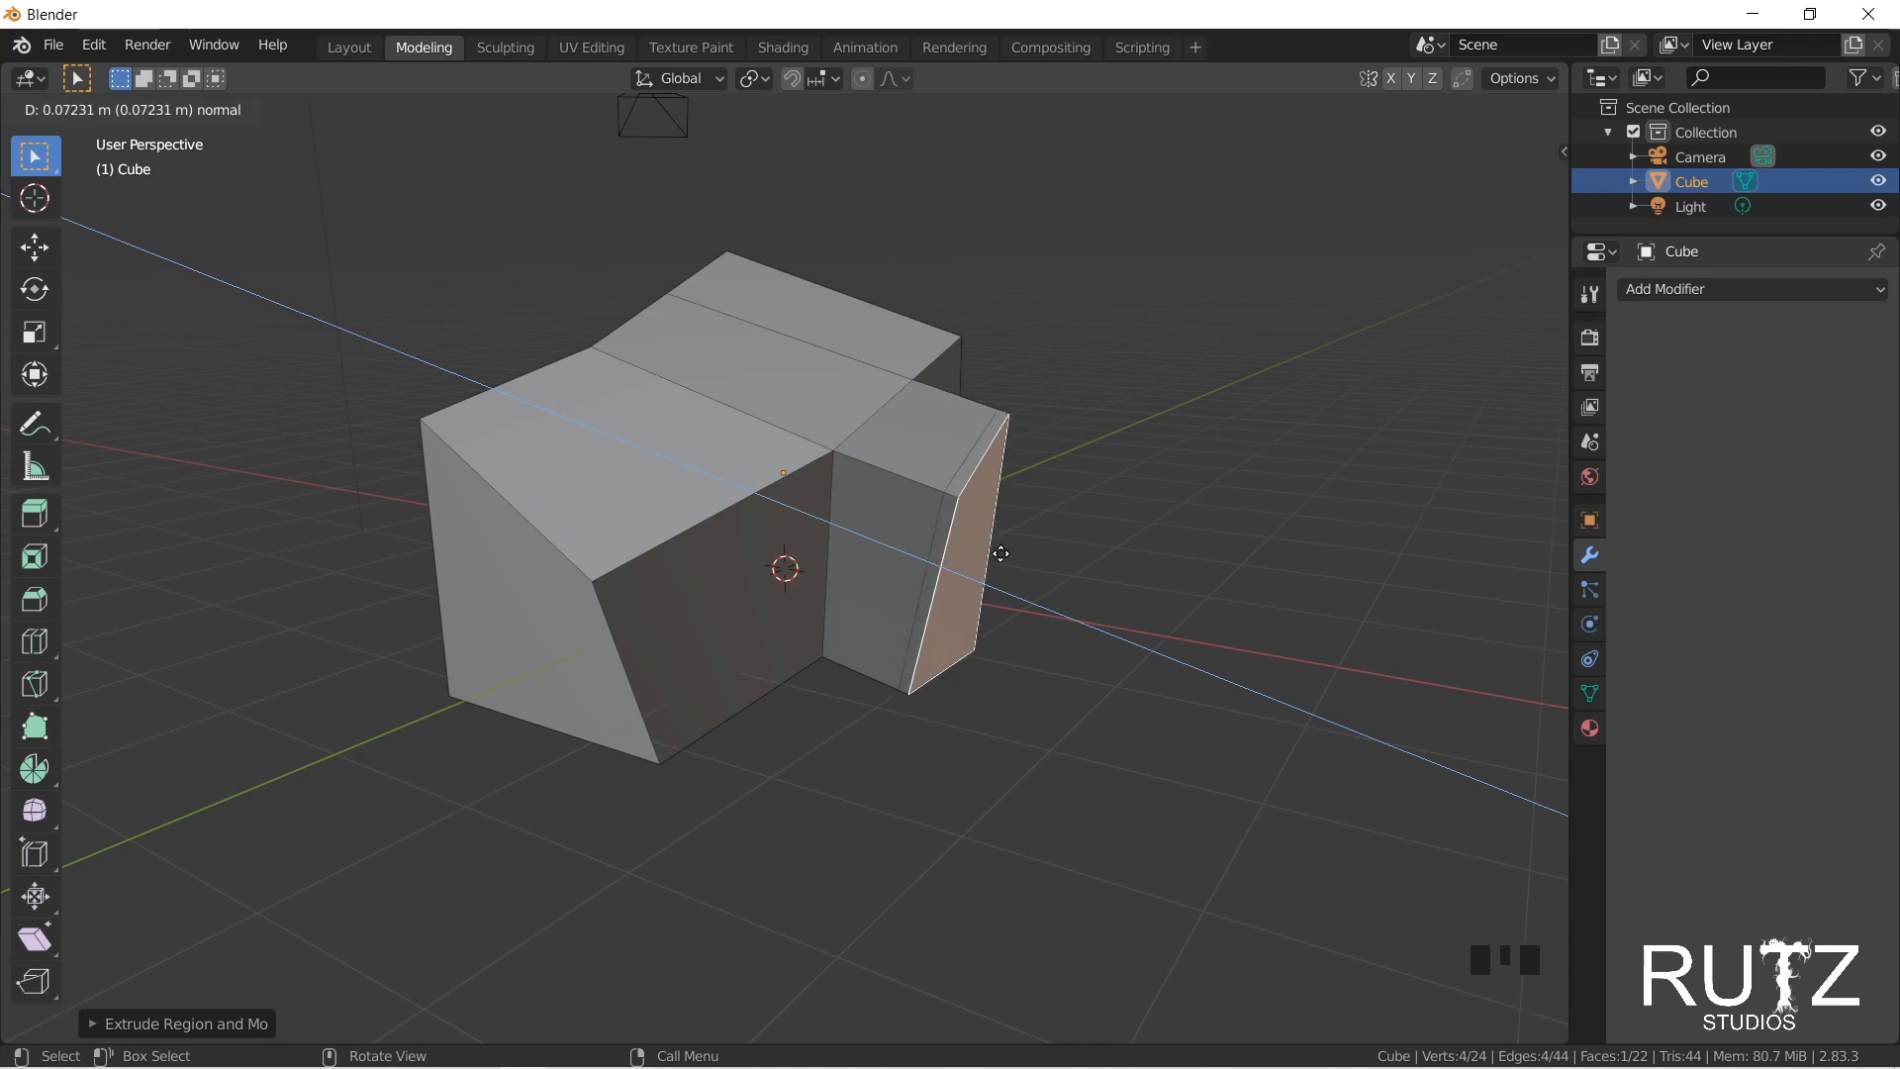
click(1061, 592)
middle_drag(1164, 635, 908, 538)
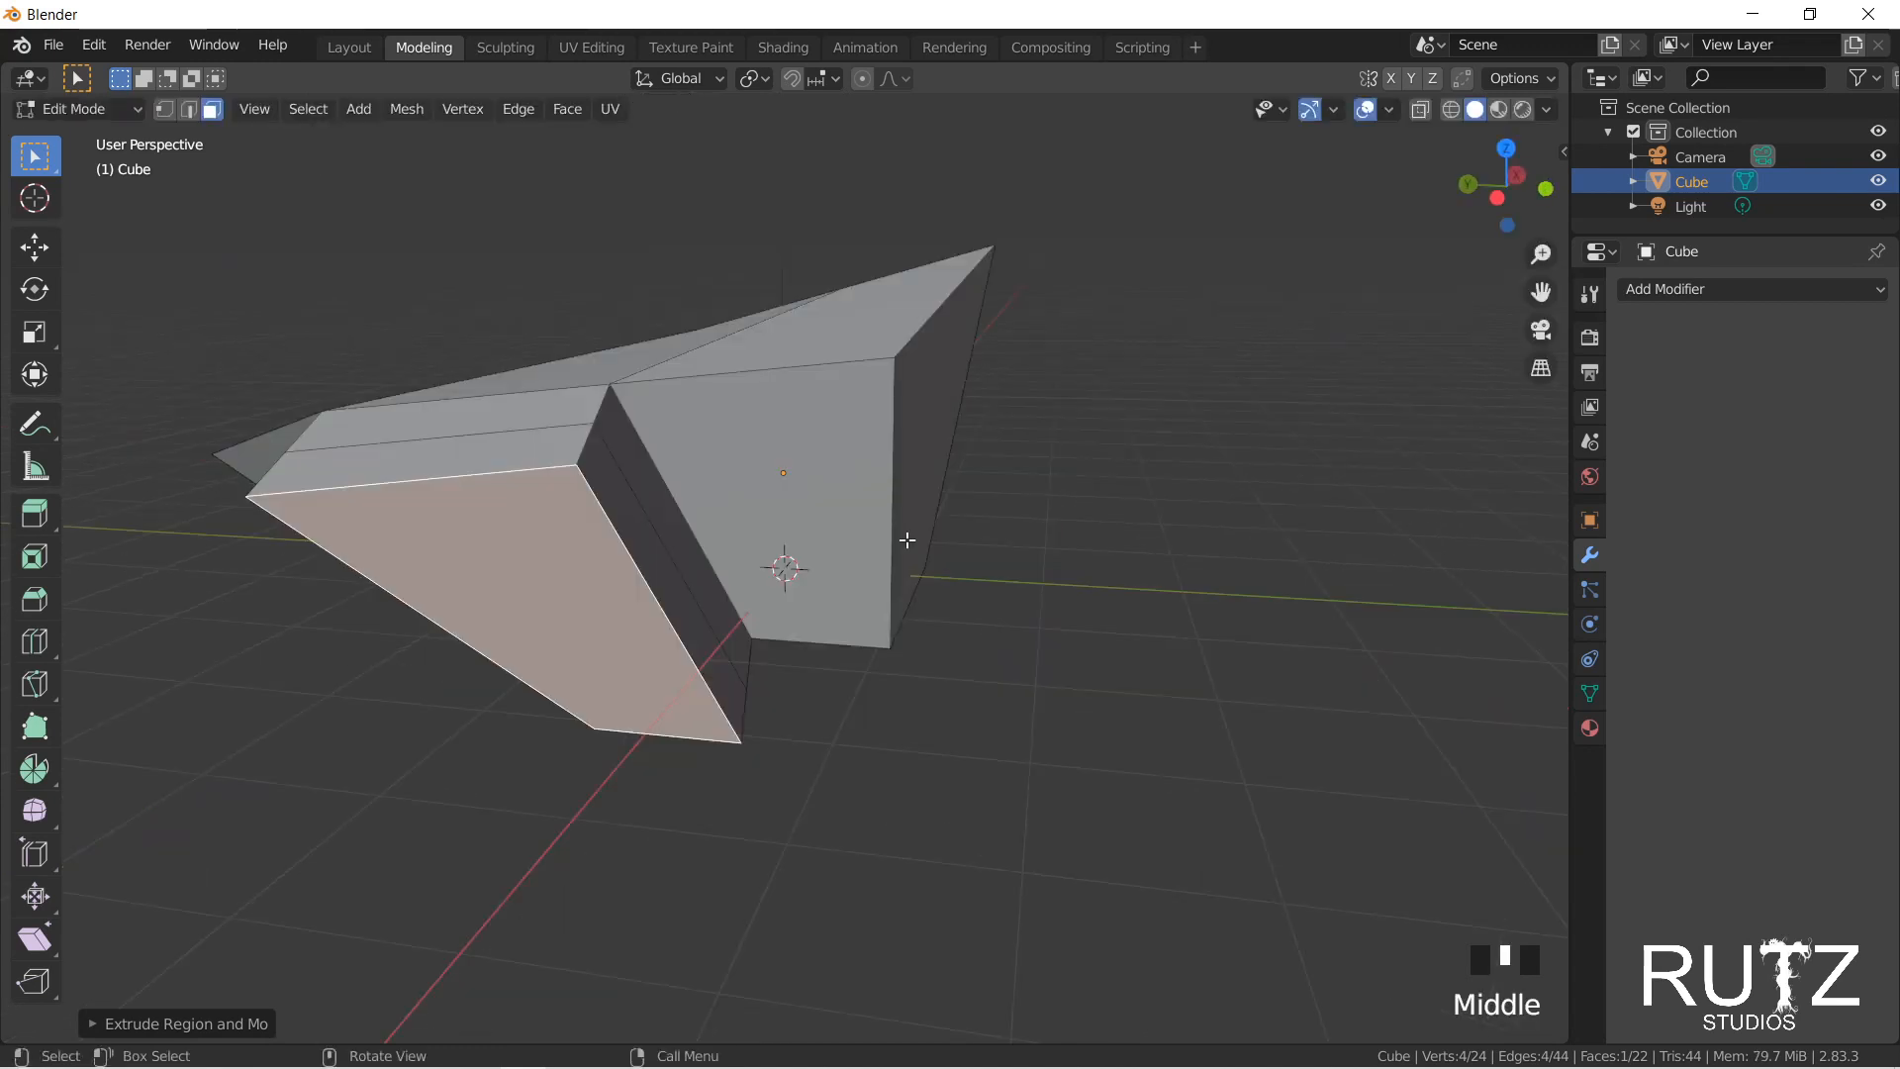
Step: Select the end face beside the protrusion and extrude it outward in two successive segments
click(909, 540)
key(e)
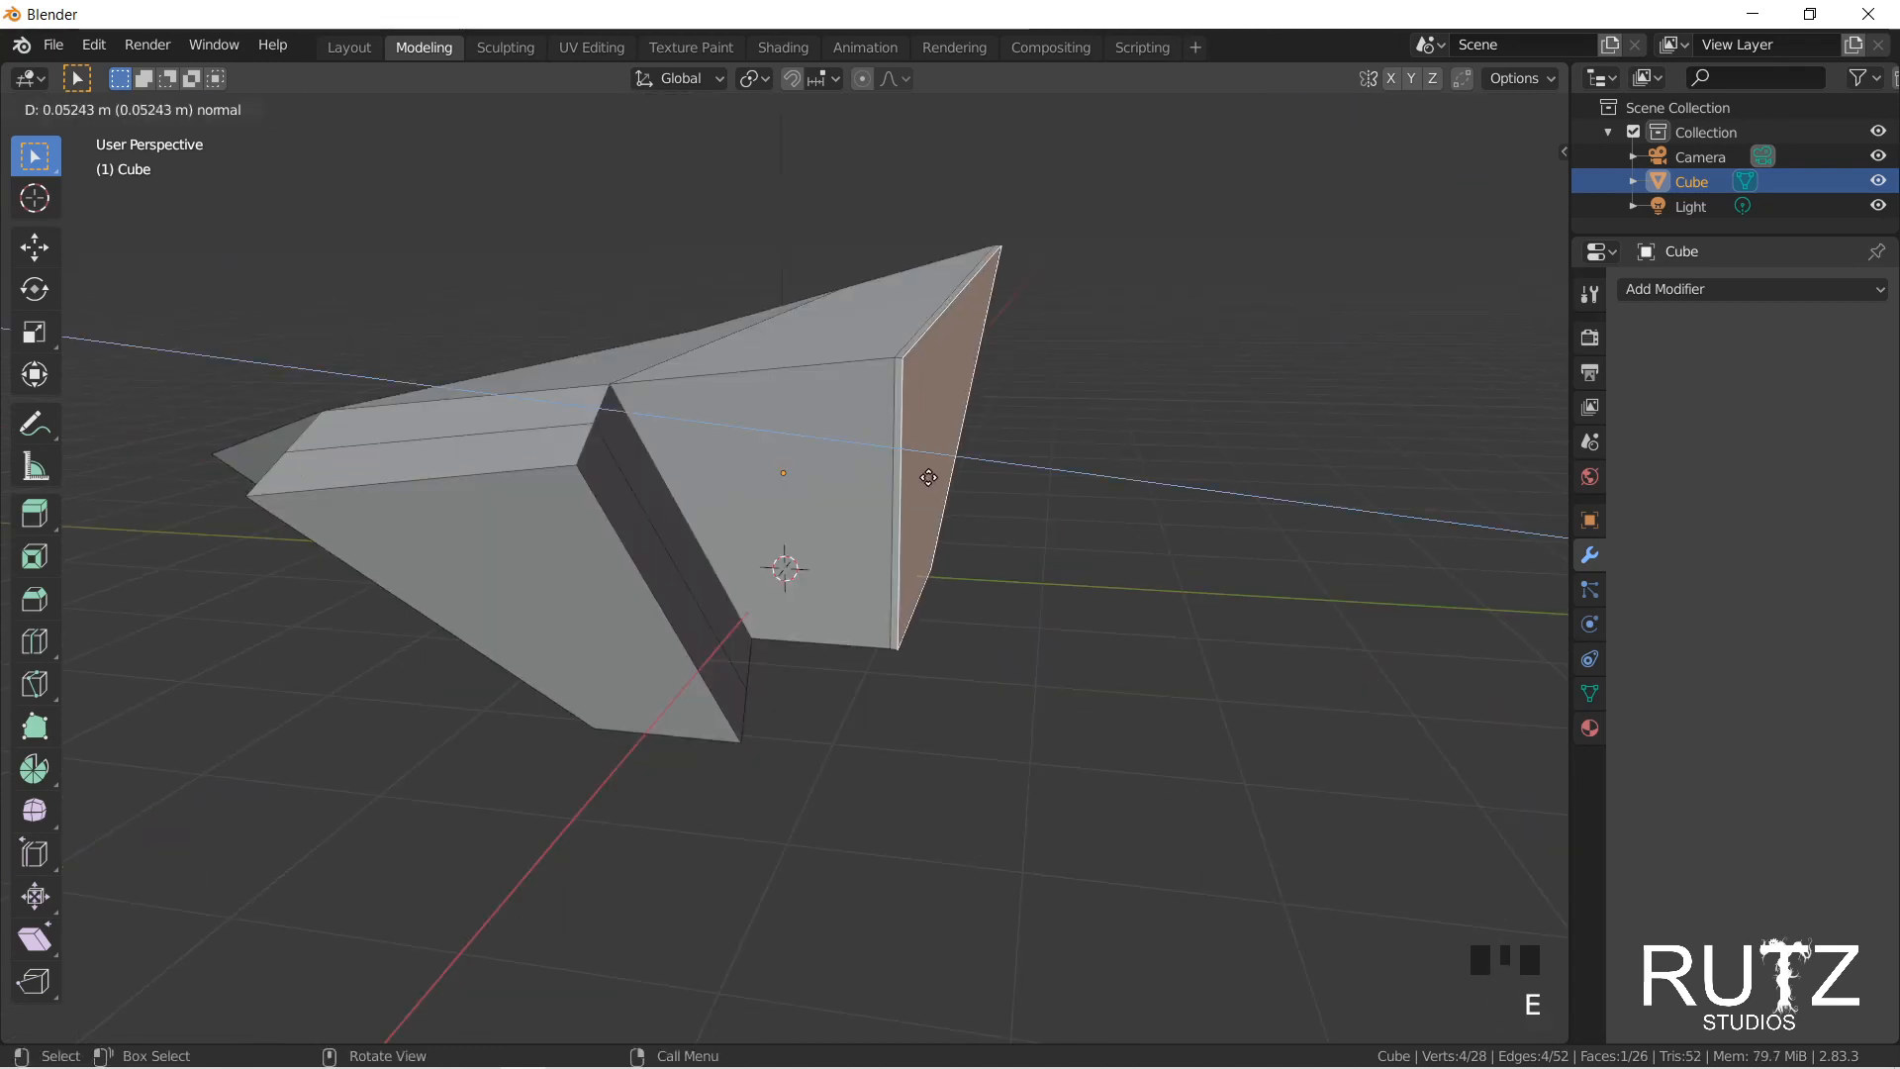
click(1008, 479)
middle_drag(1007, 479, 501, 327)
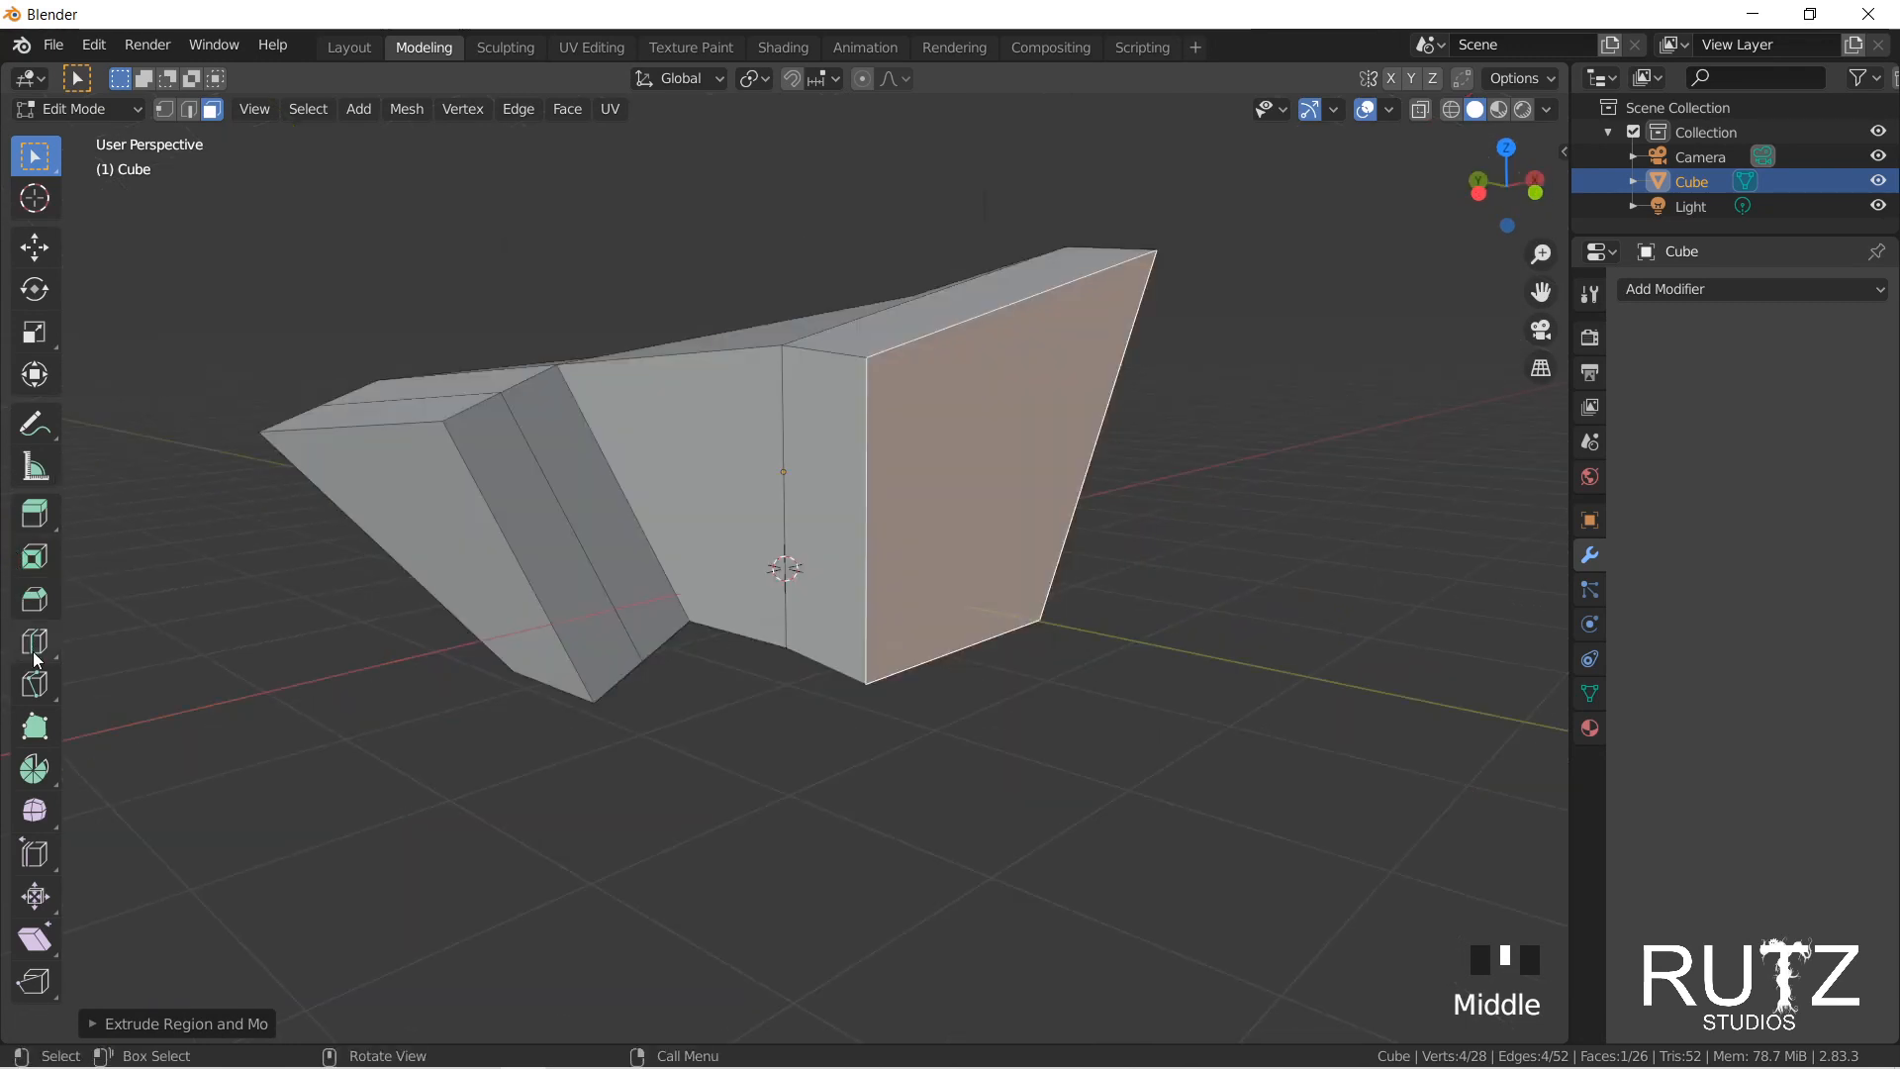
click(35, 513)
drag(1069, 497, 1157, 517)
middle_drag(1158, 517, 155, 446)
Step: Extrude the top face next to the end segments upward twice to form a raised block
drag(841, 270, 844, 199)
middle_drag(844, 199, 1032, 356)
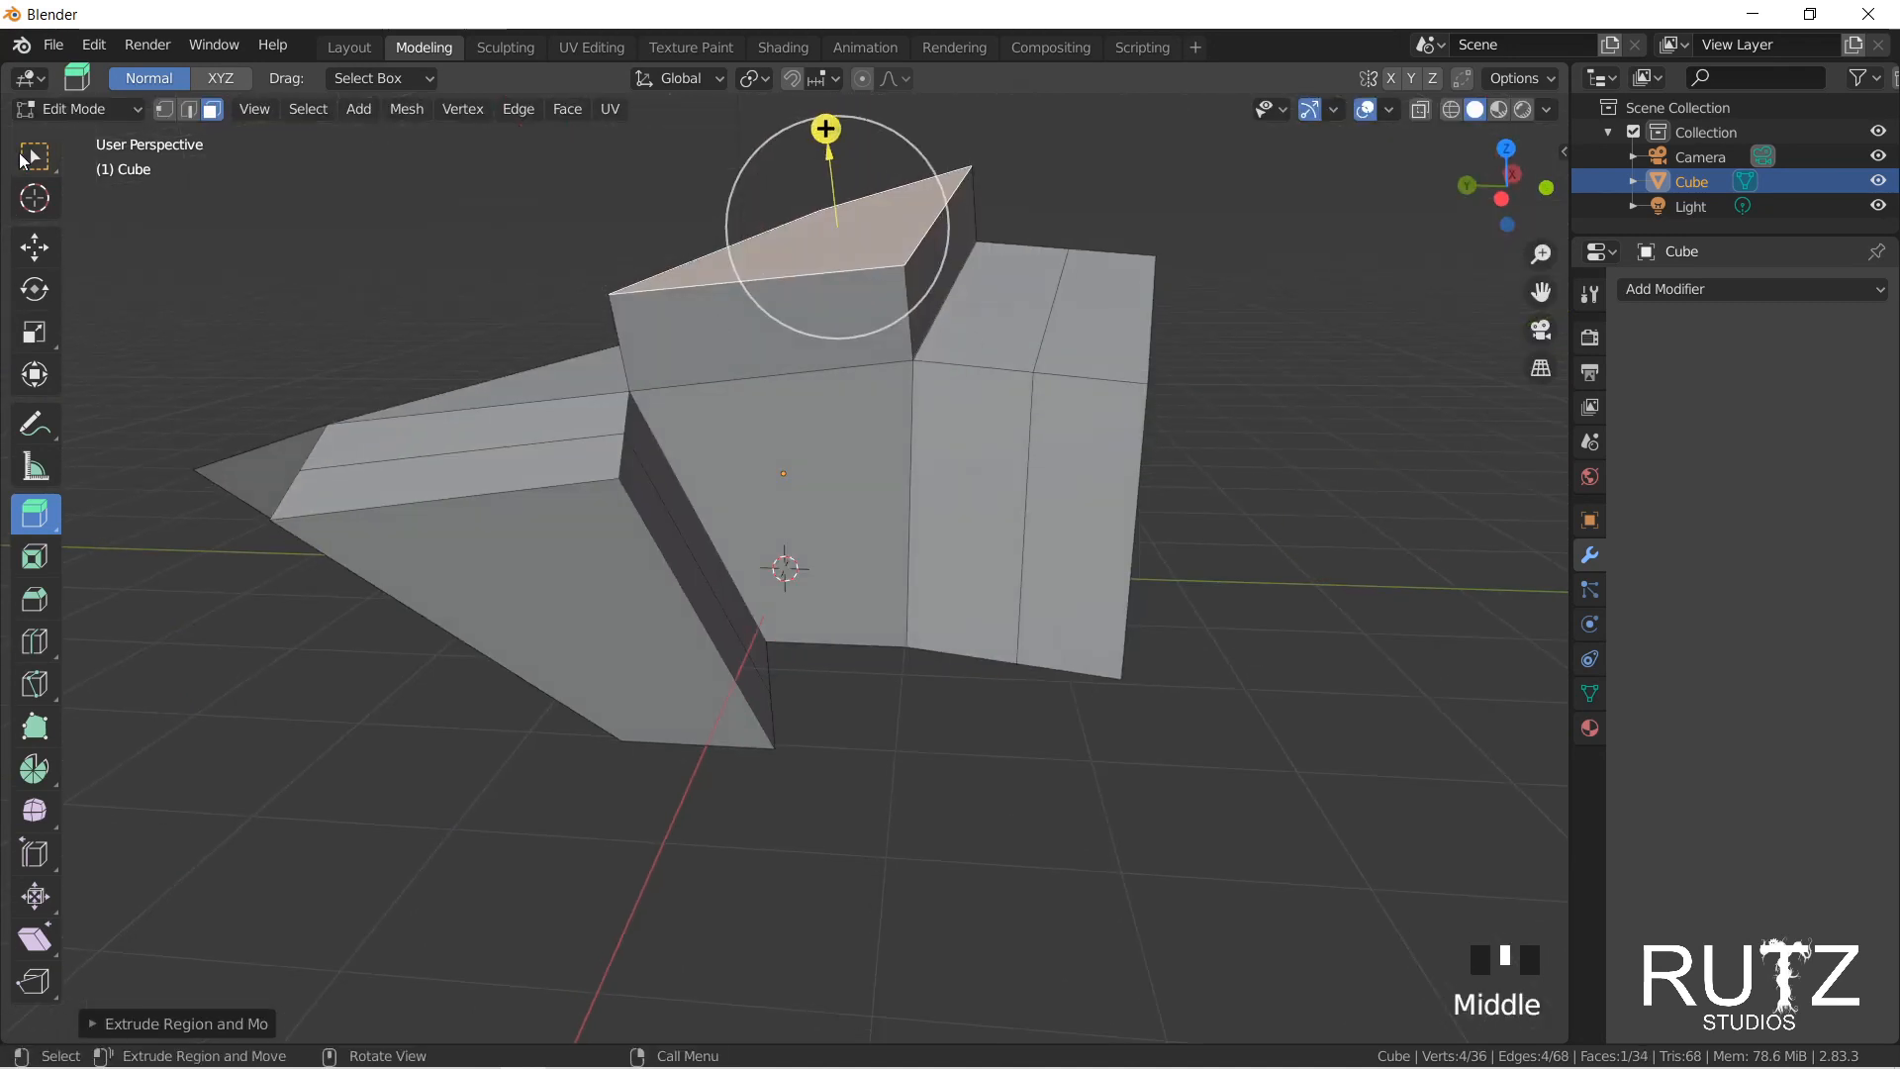
click(35, 155)
key(e)
click(951, 298)
middle_drag(951, 298, 293, 423)
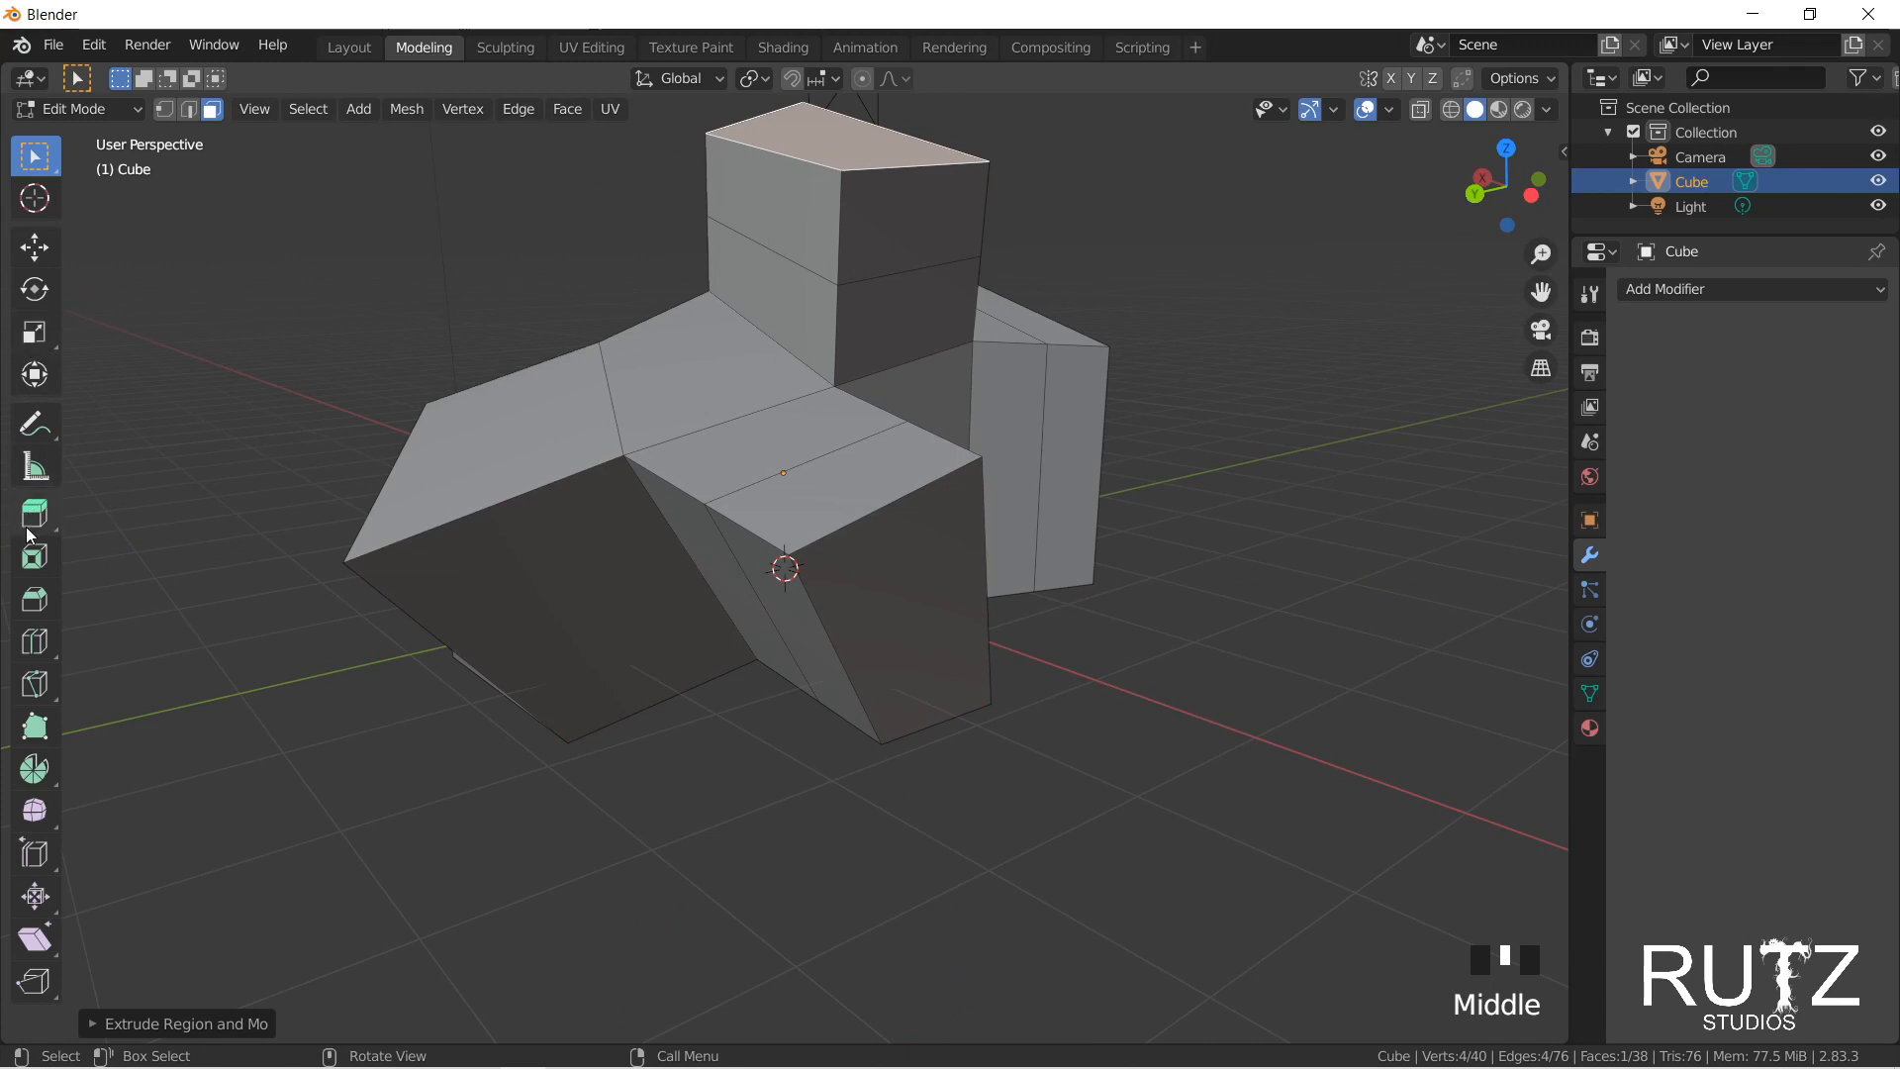
Step: Inset the top face of the raised block to leave a narrow border around it
click(33, 572)
middle_drag(879, 196, 825, 270)
scroll(825, 175, down, 2)
drag(825, 269, 827, 288)
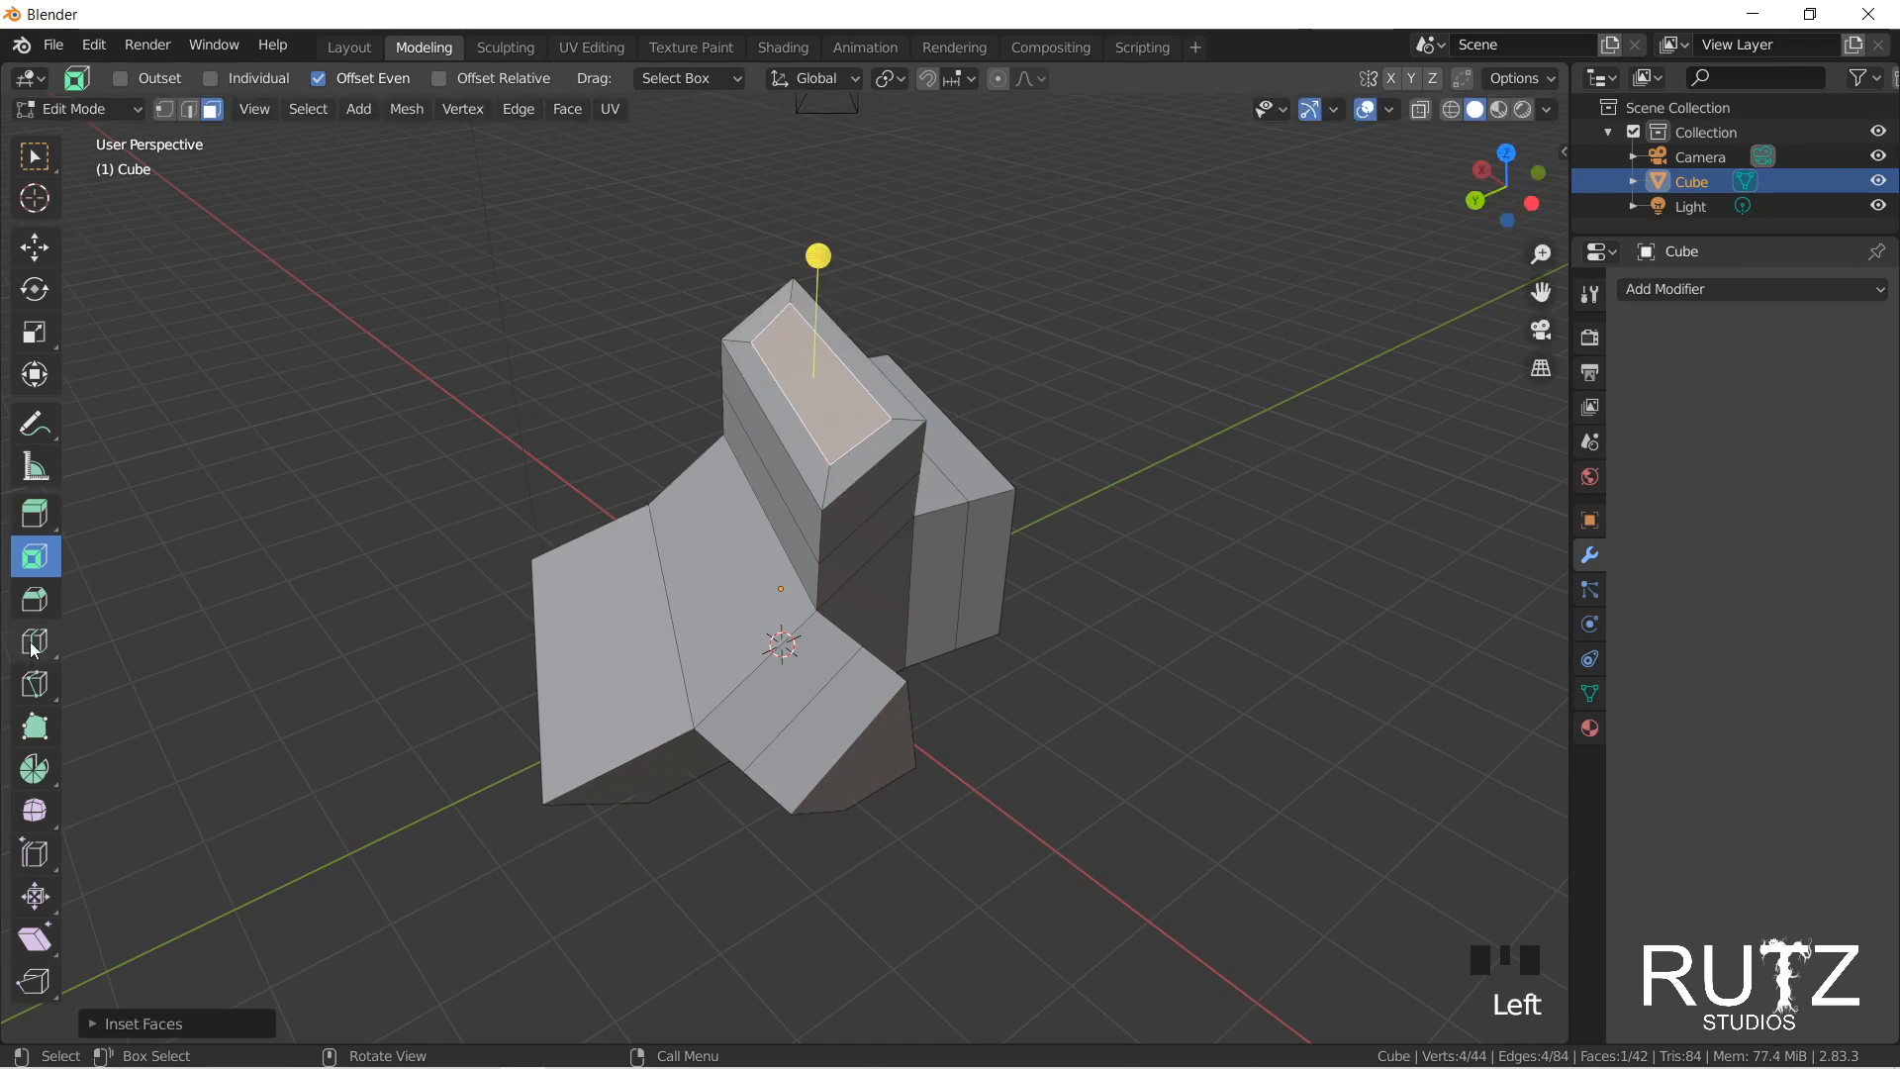
Step: Spin the inset top face about the Z axis with 12 steps and move the resulting face away from the block
click(30, 768)
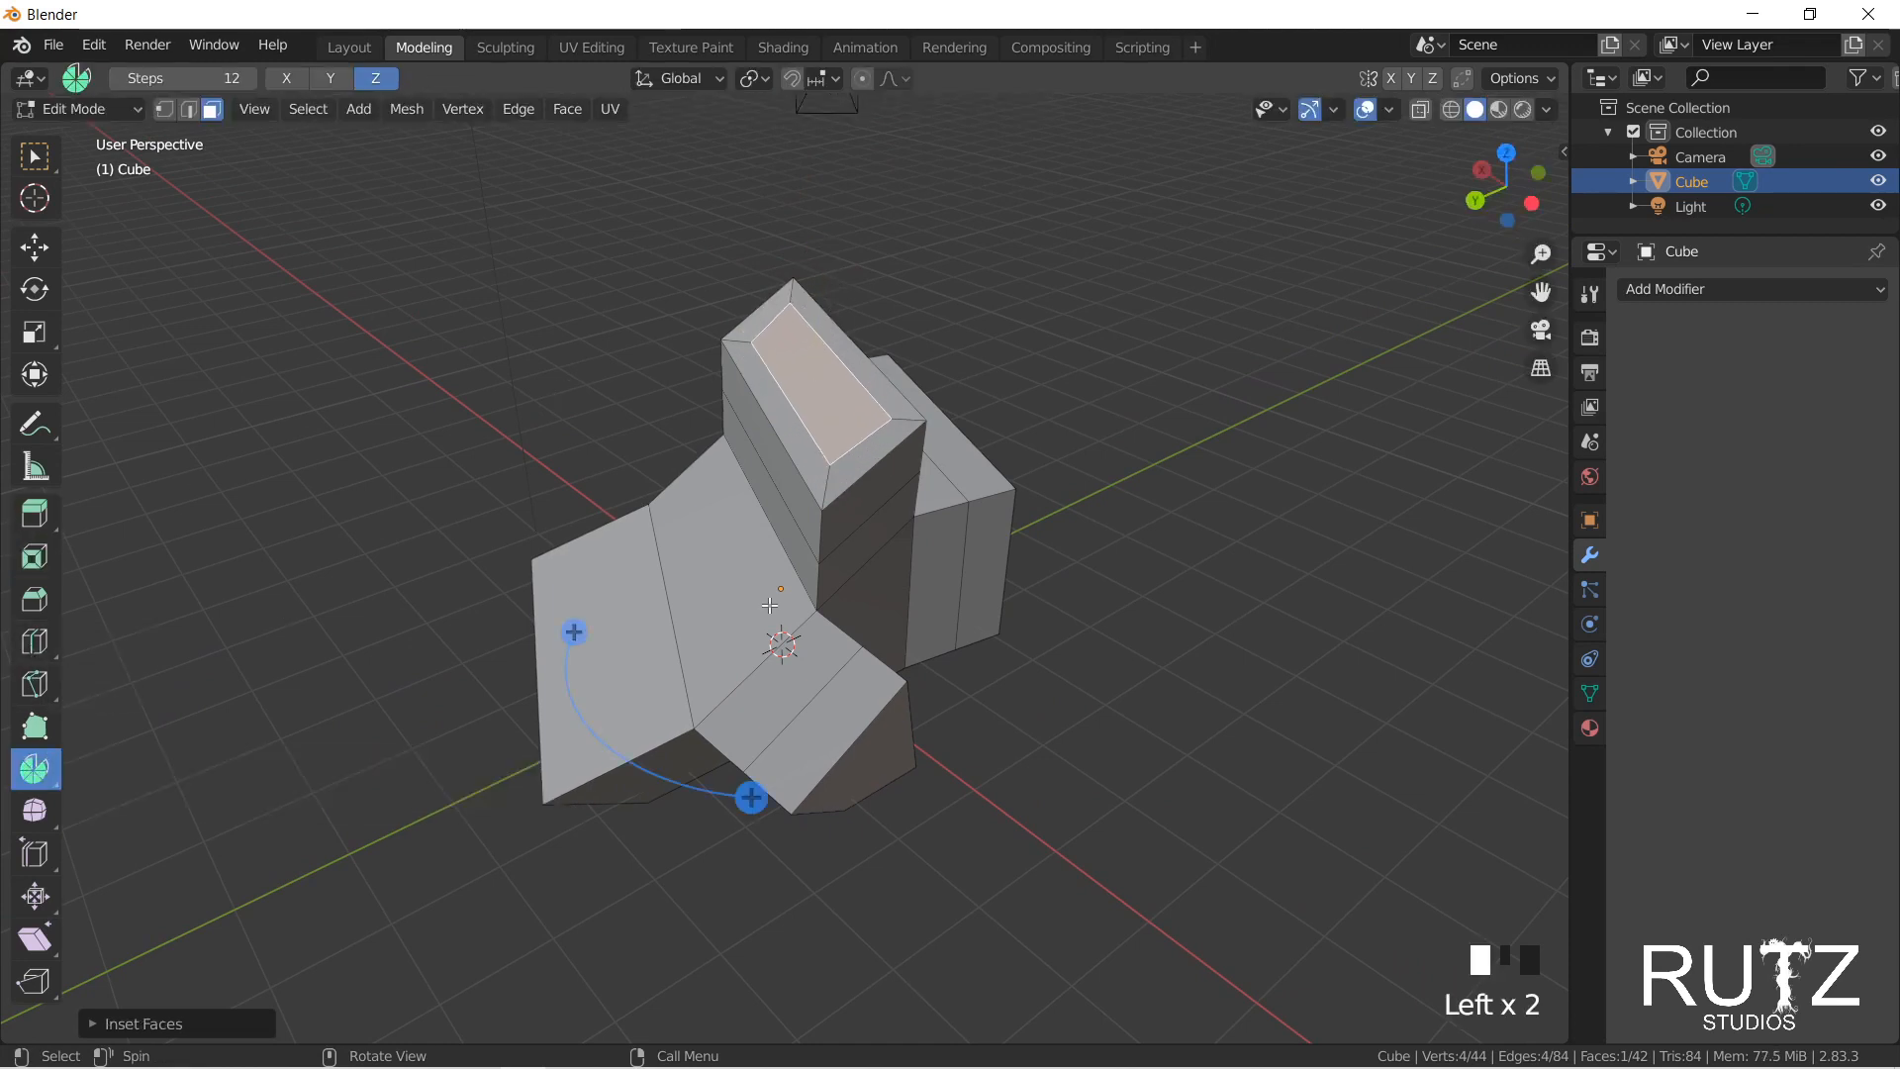
middle_drag(888, 472, 807, 787)
drag(808, 731, 1019, 706)
drag(1165, 681, 643, 619)
key(g)
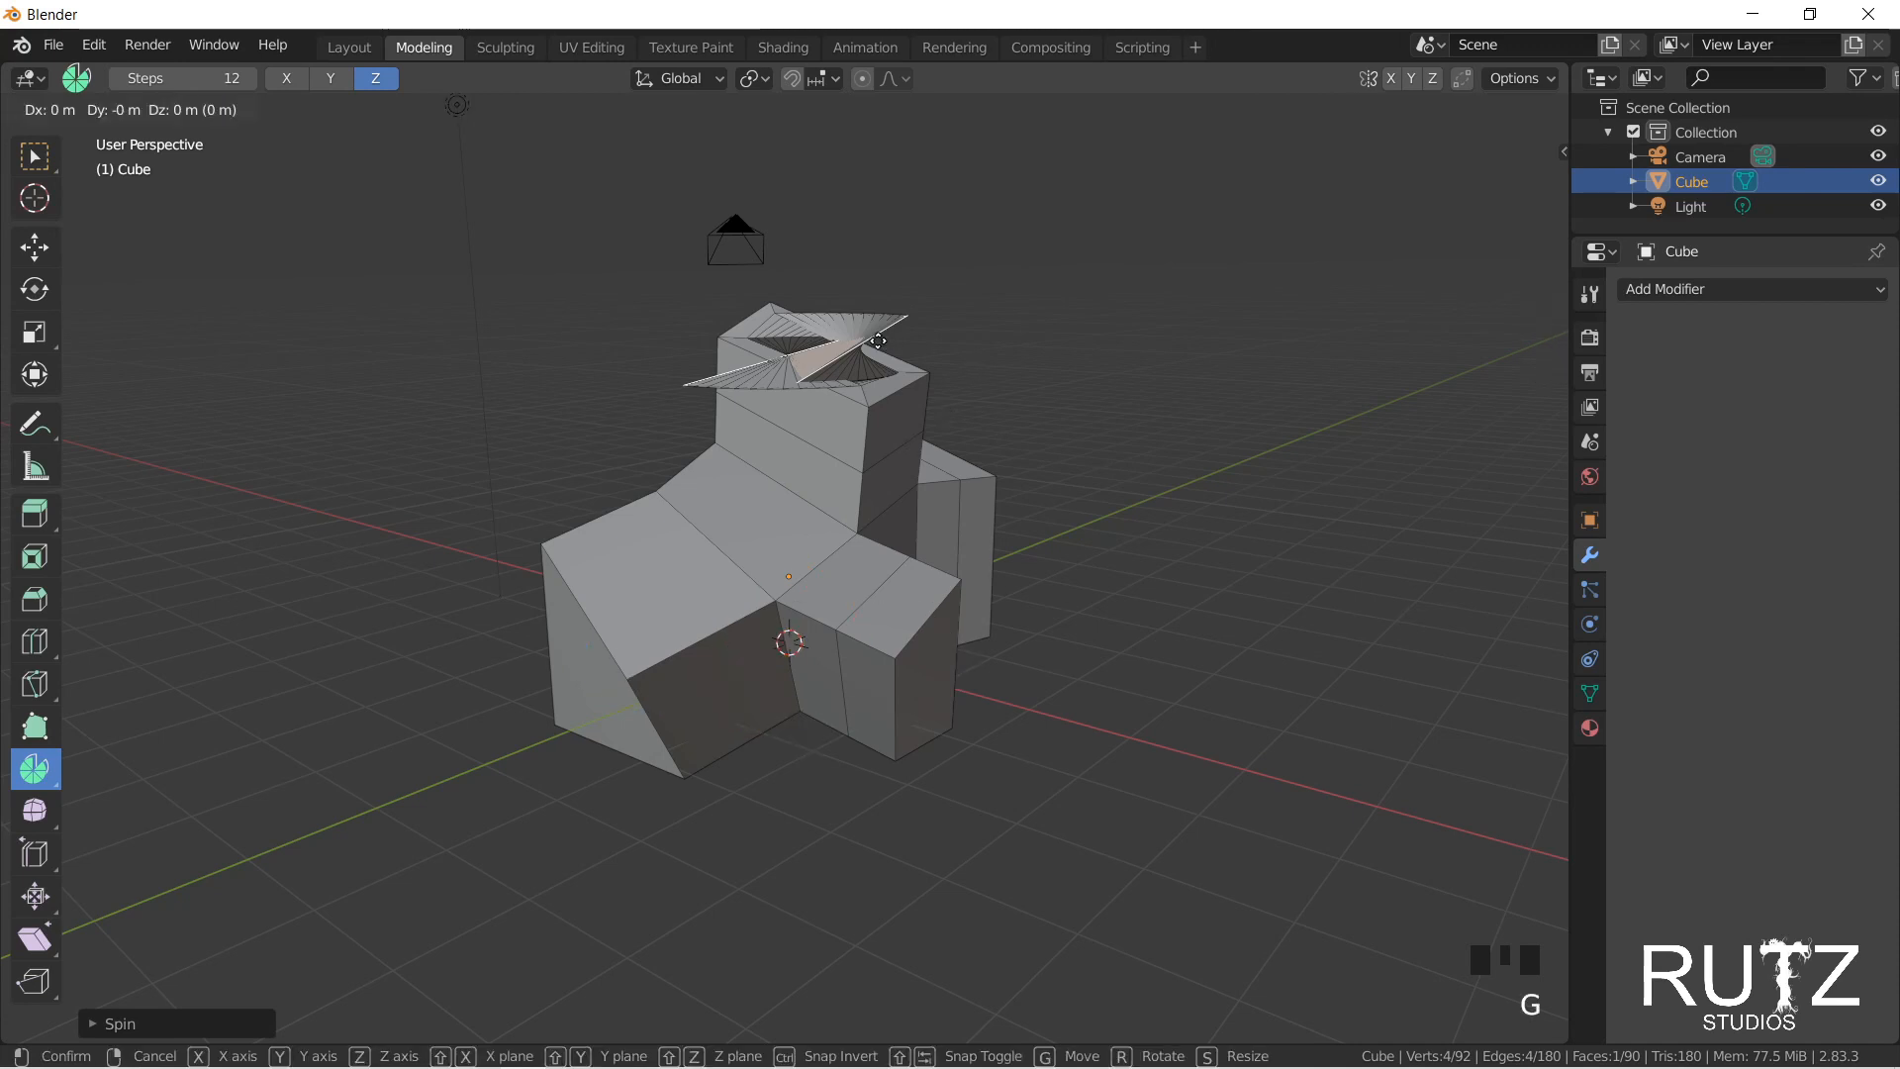
click(1091, 333)
middle_drag(1092, 334, 857, 337)
Step: View the whole mesh in Object Mode and return to Edit Mode
key(Tab)
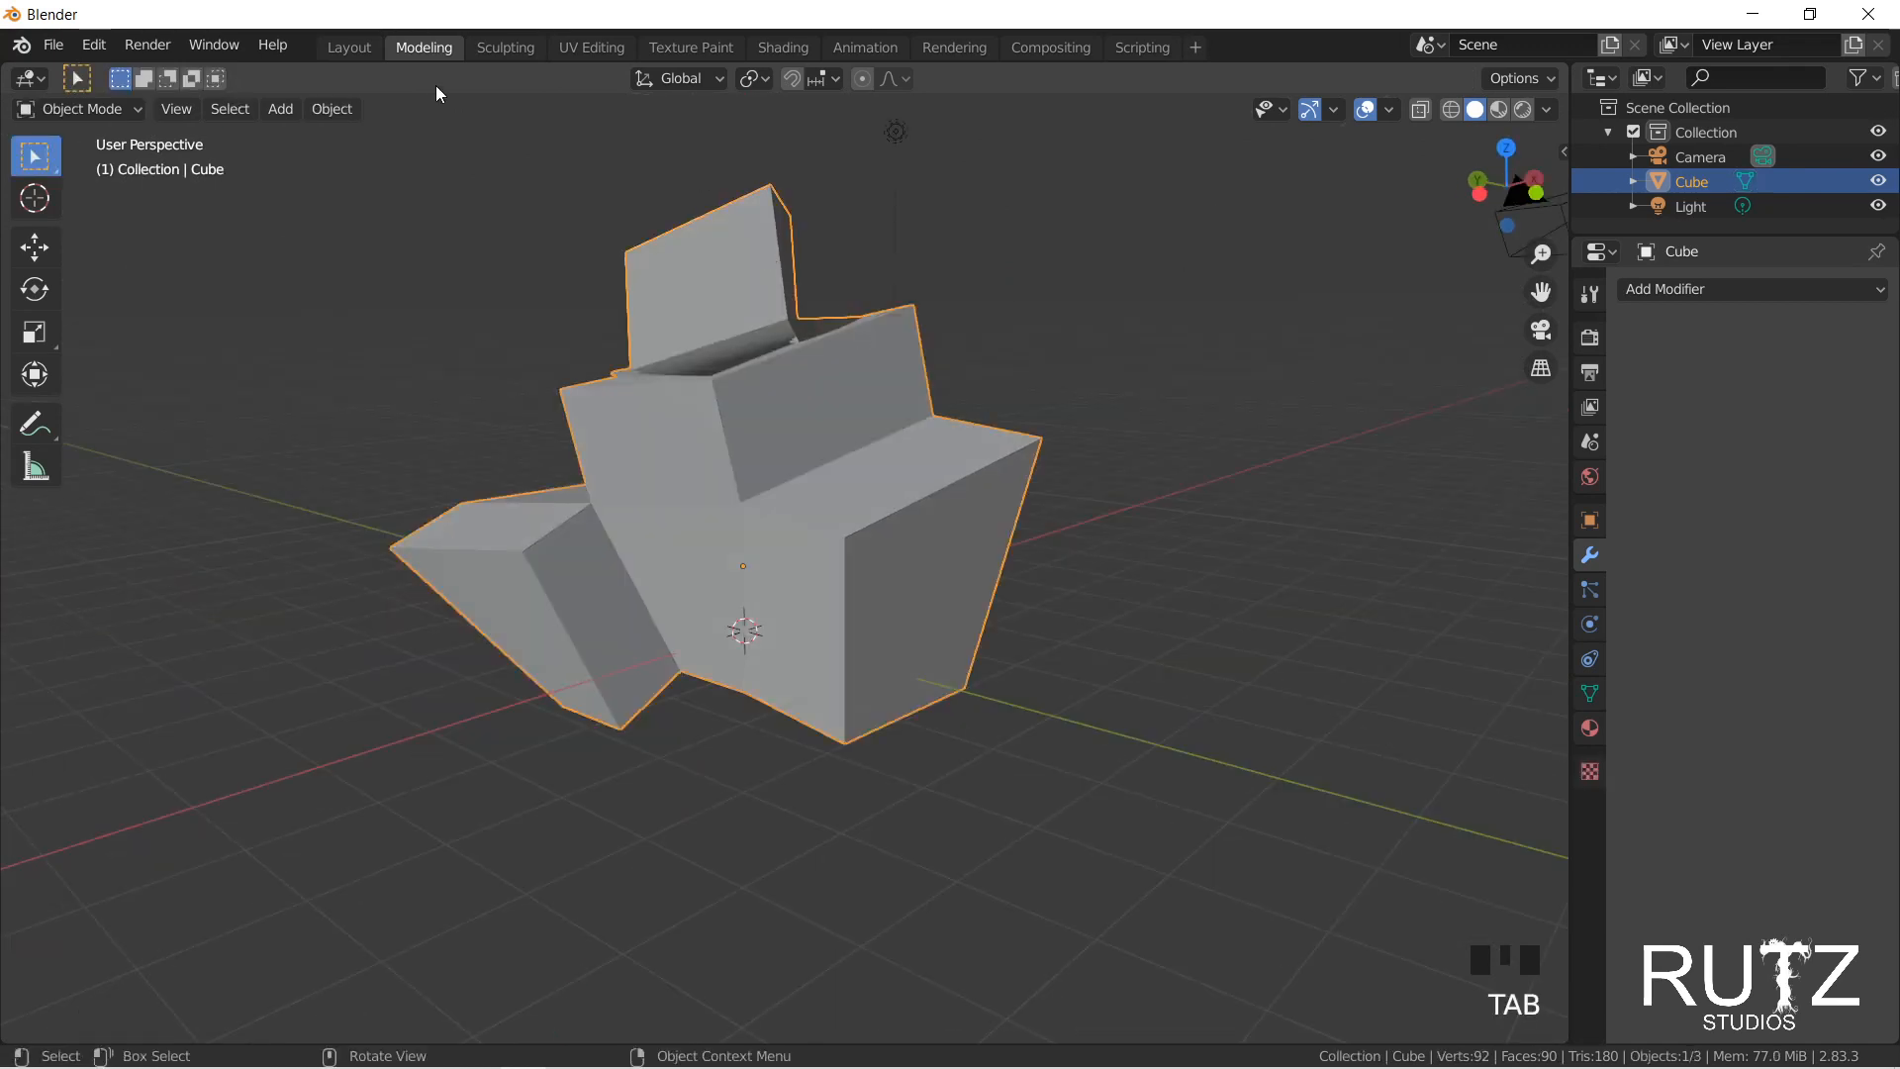
click(416, 42)
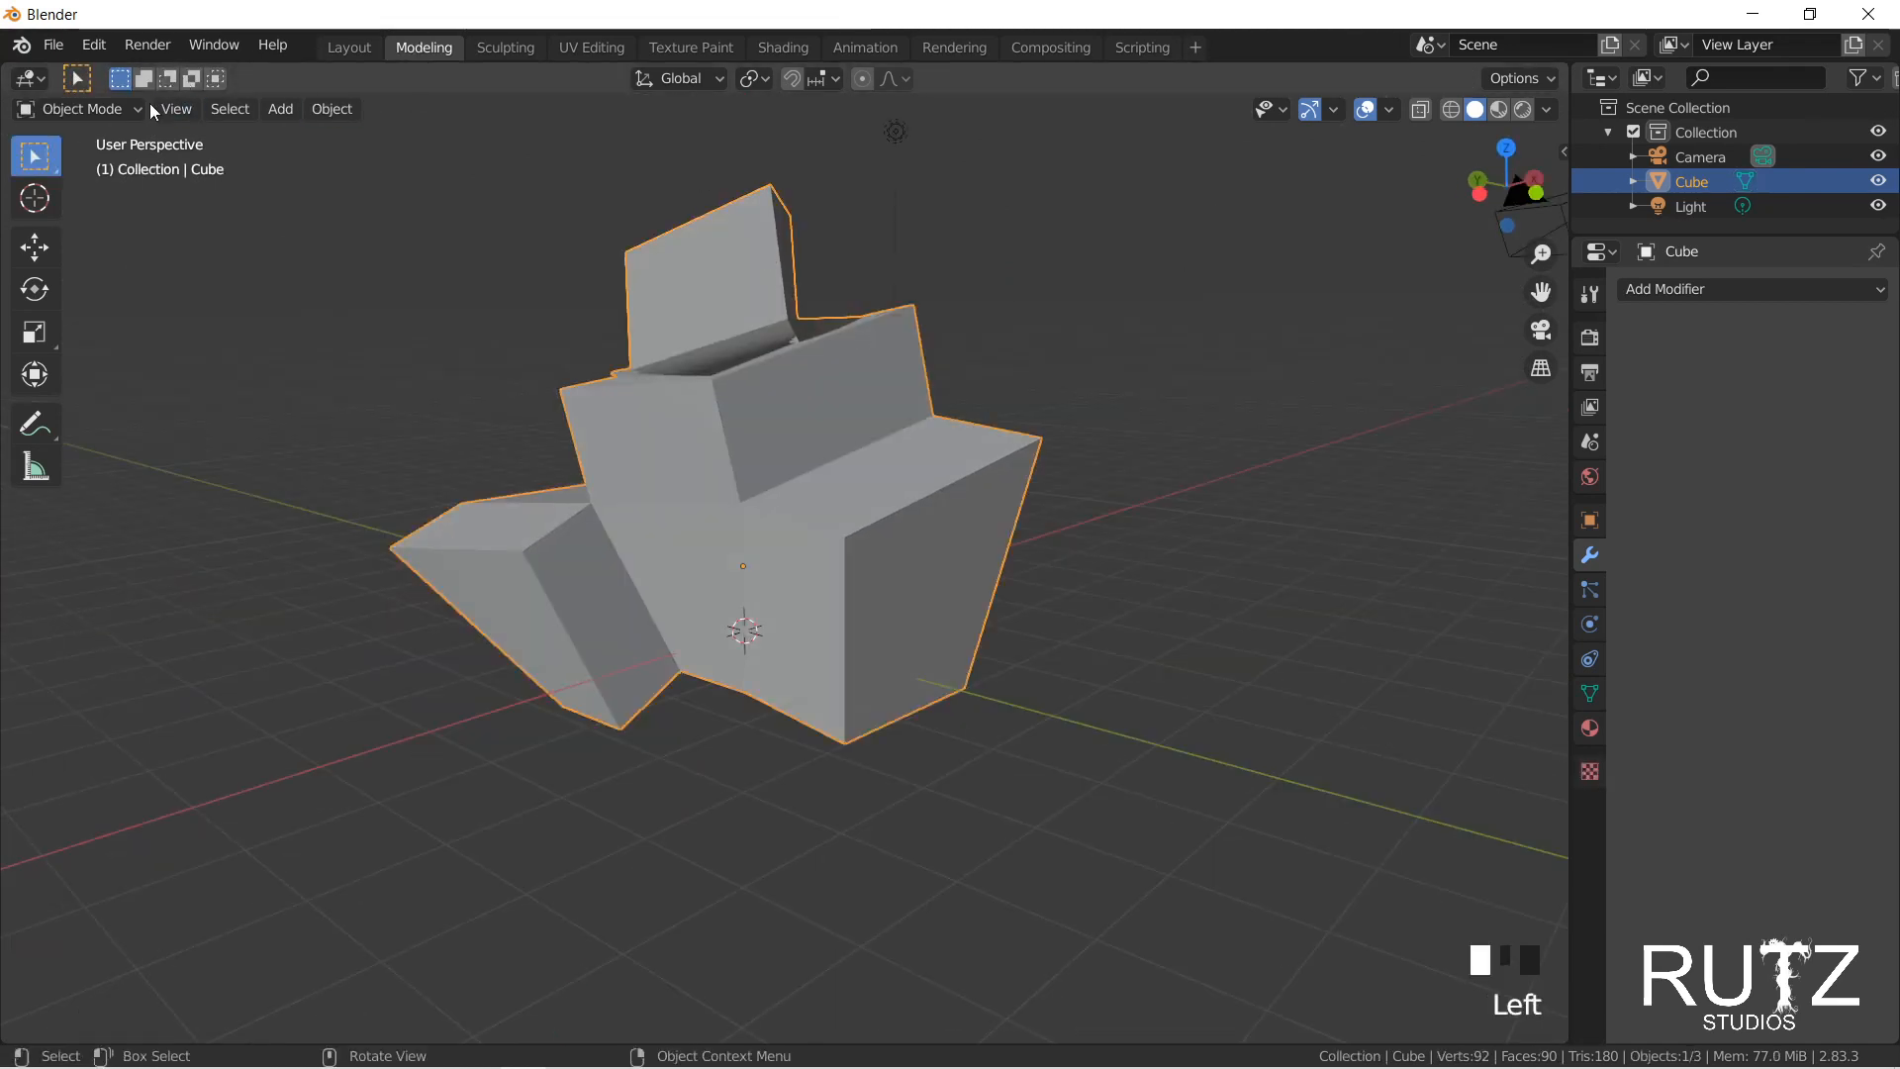
key(Tab)
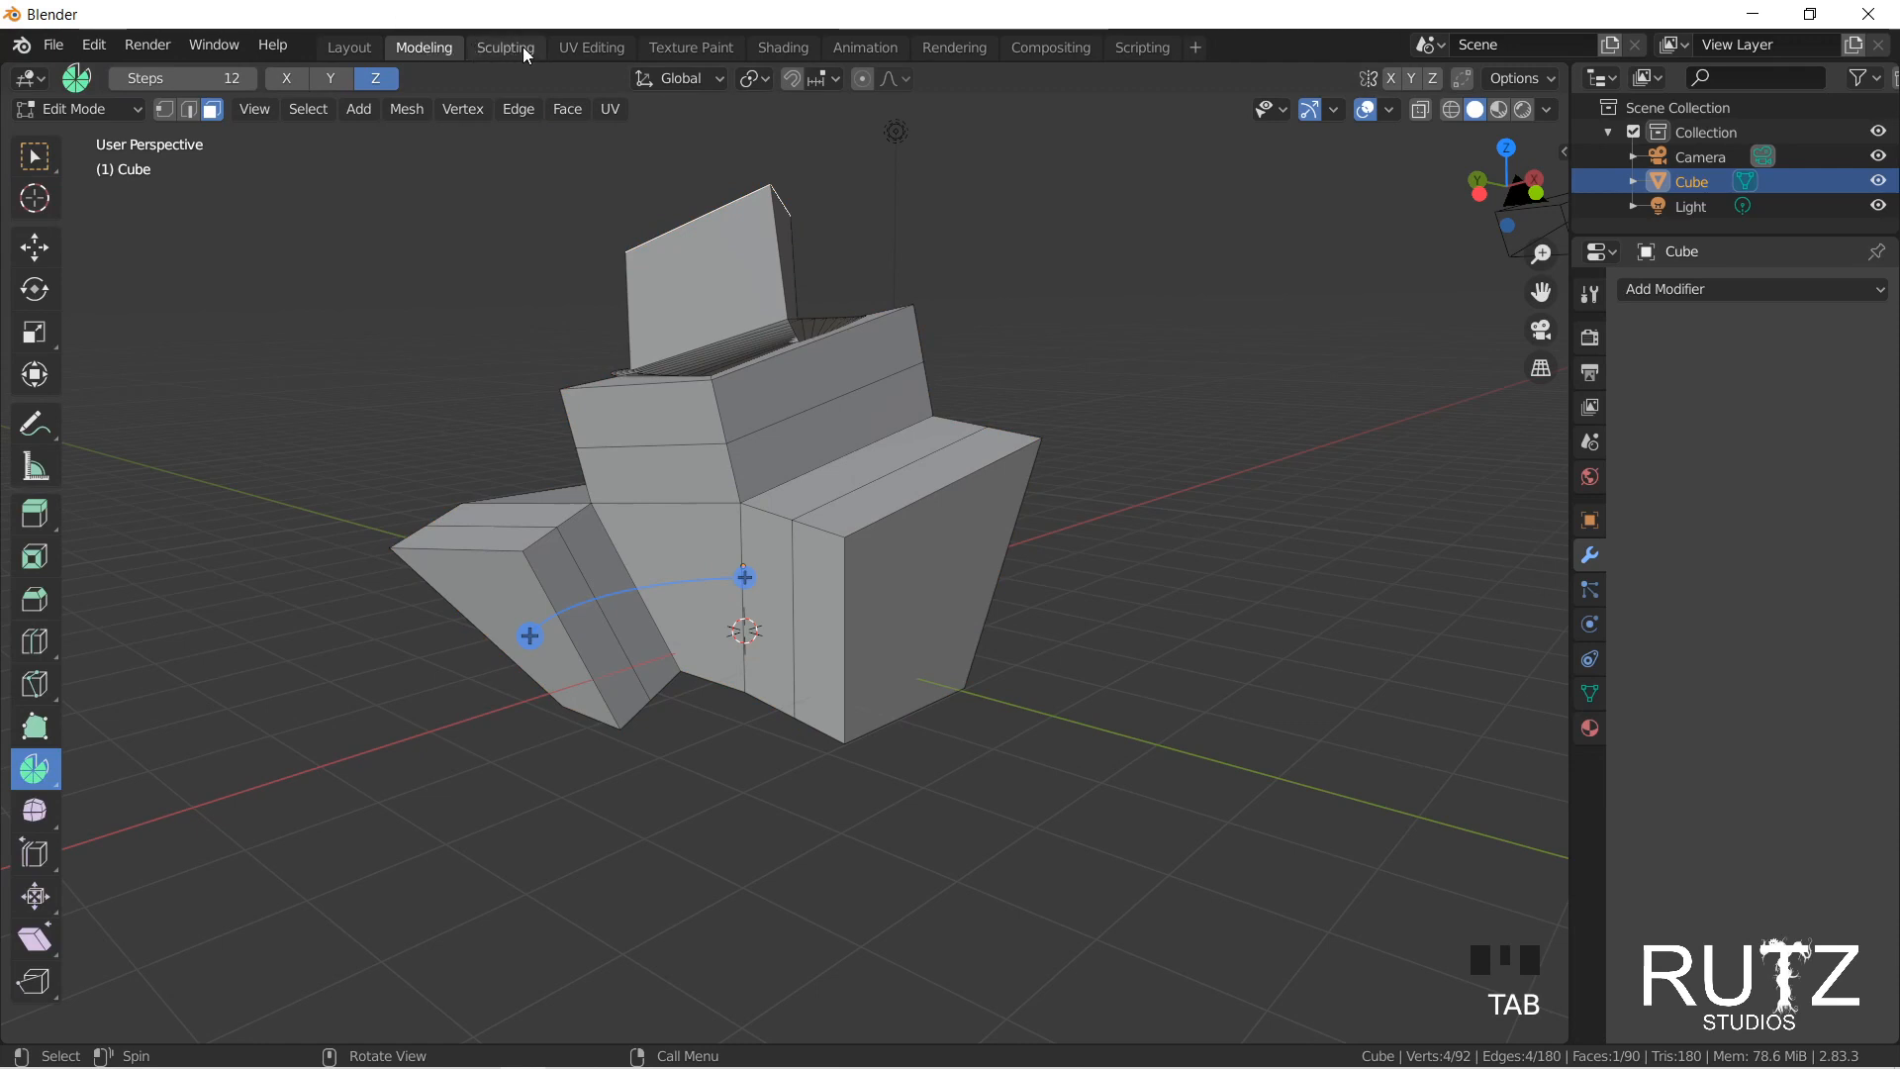
Step: Open the Sculpting workspace, frame the whole mesh, and look through the sculpting brushes and the Draw brush's settings
click(503, 50)
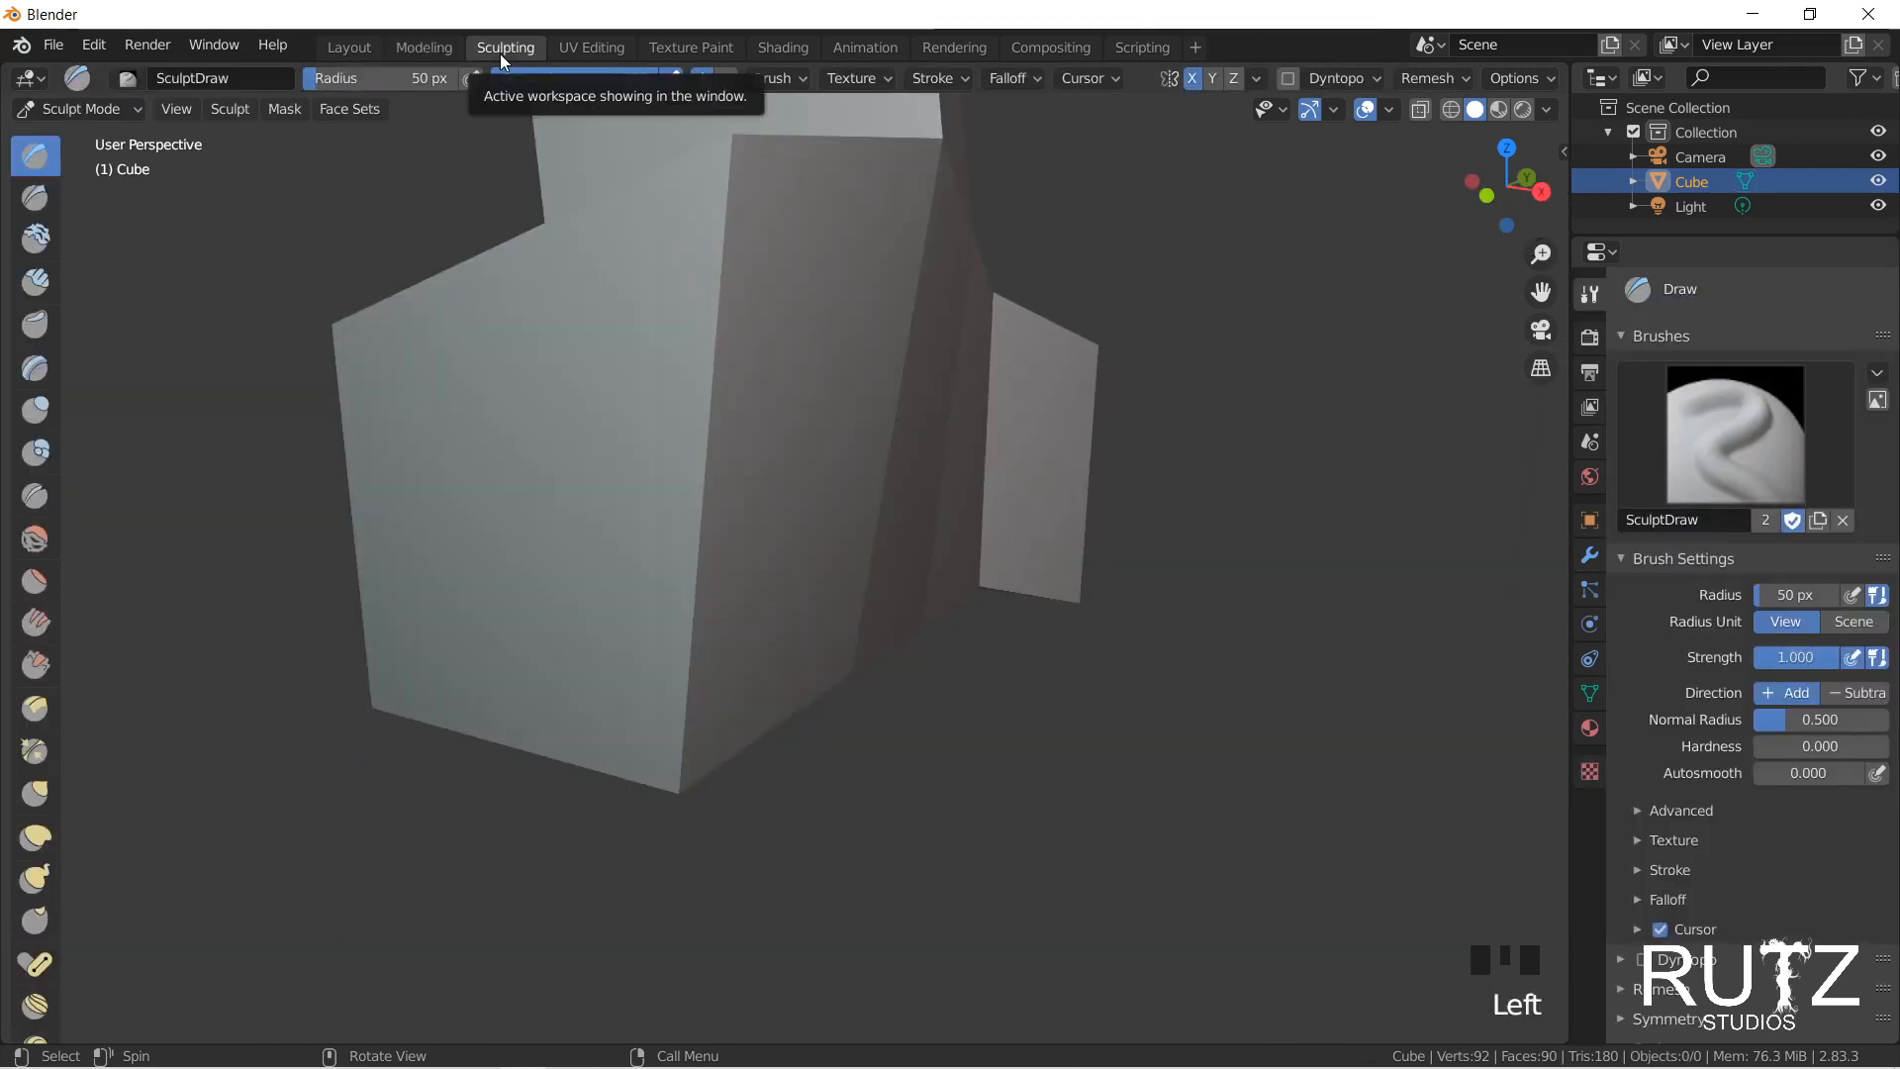
mouse_move(543, 335)
shift+middle_down()
mouse_move(670, 449)
mouse_move(790, 611)
mouse_move(747, 504)
mouse_move(871, 631)
shift+middle_up()
scroll(871, 631, down, 3)
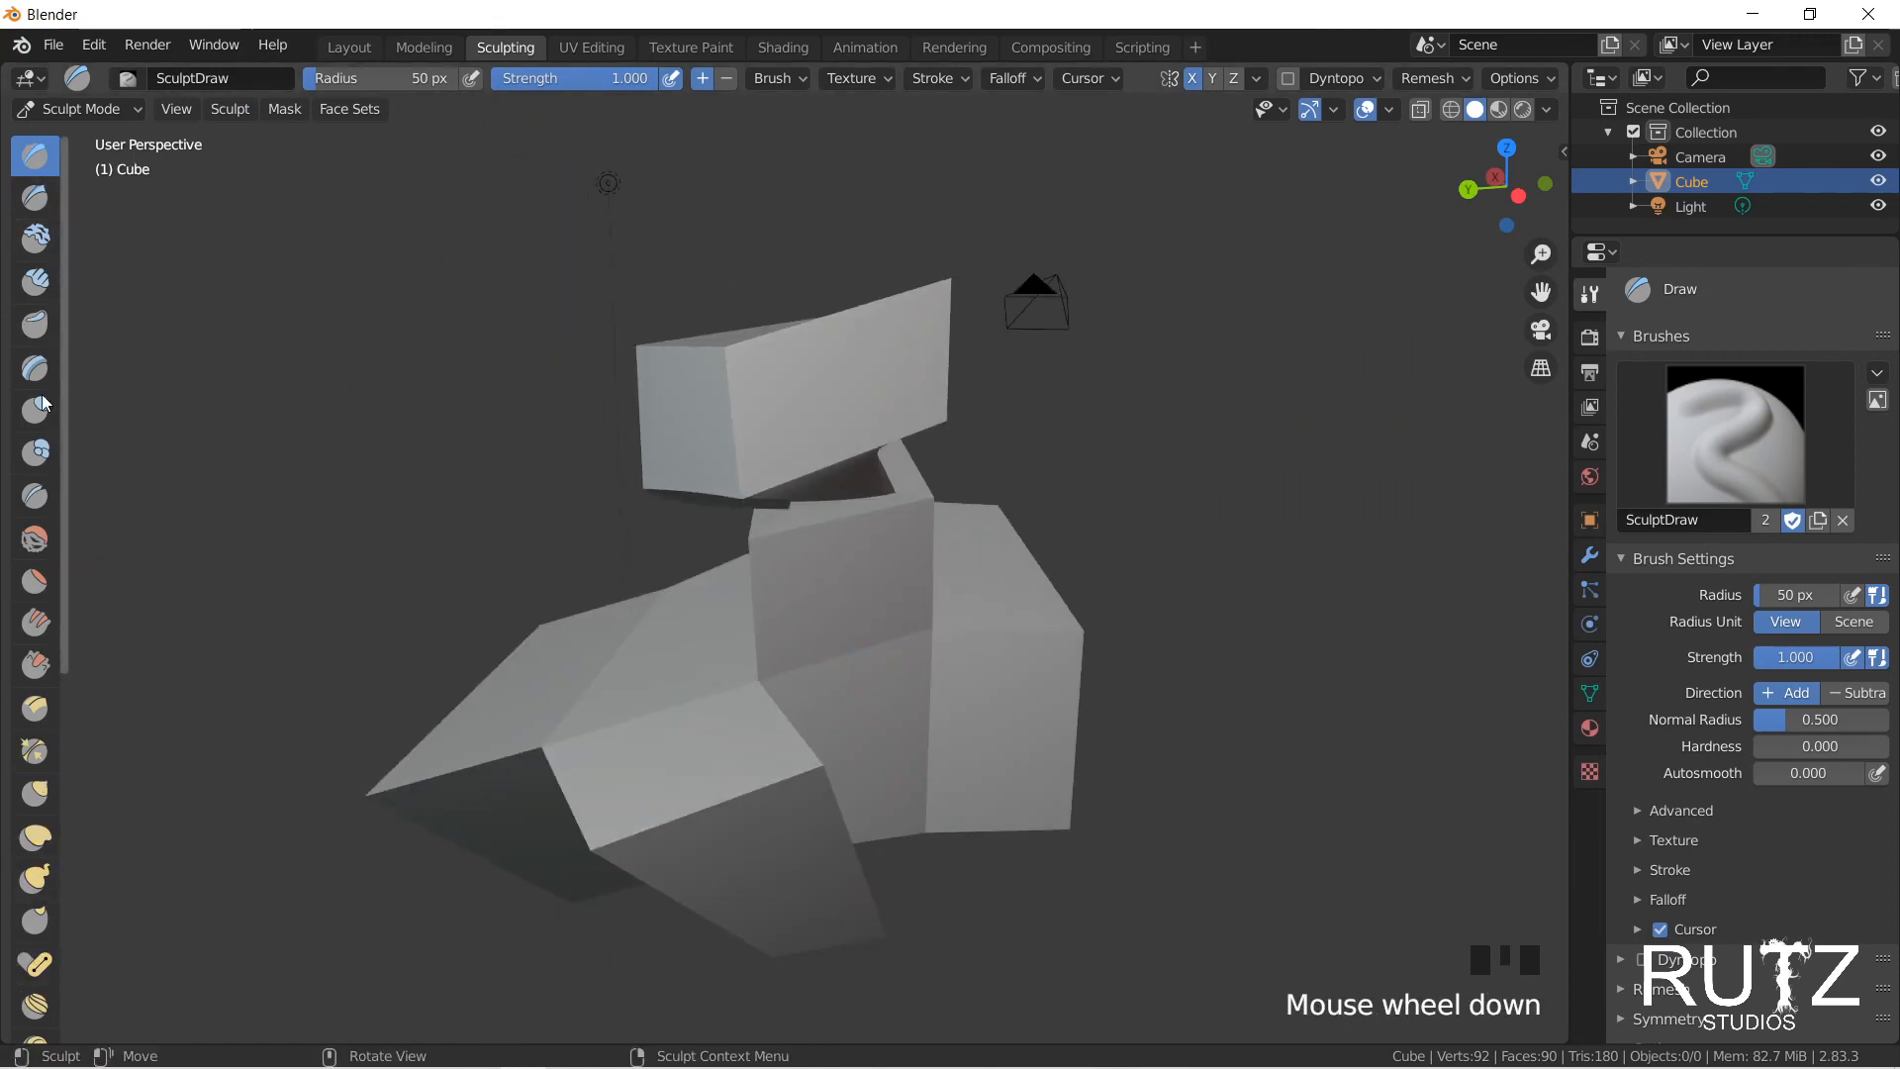
scroll(42, 403, down, 10)
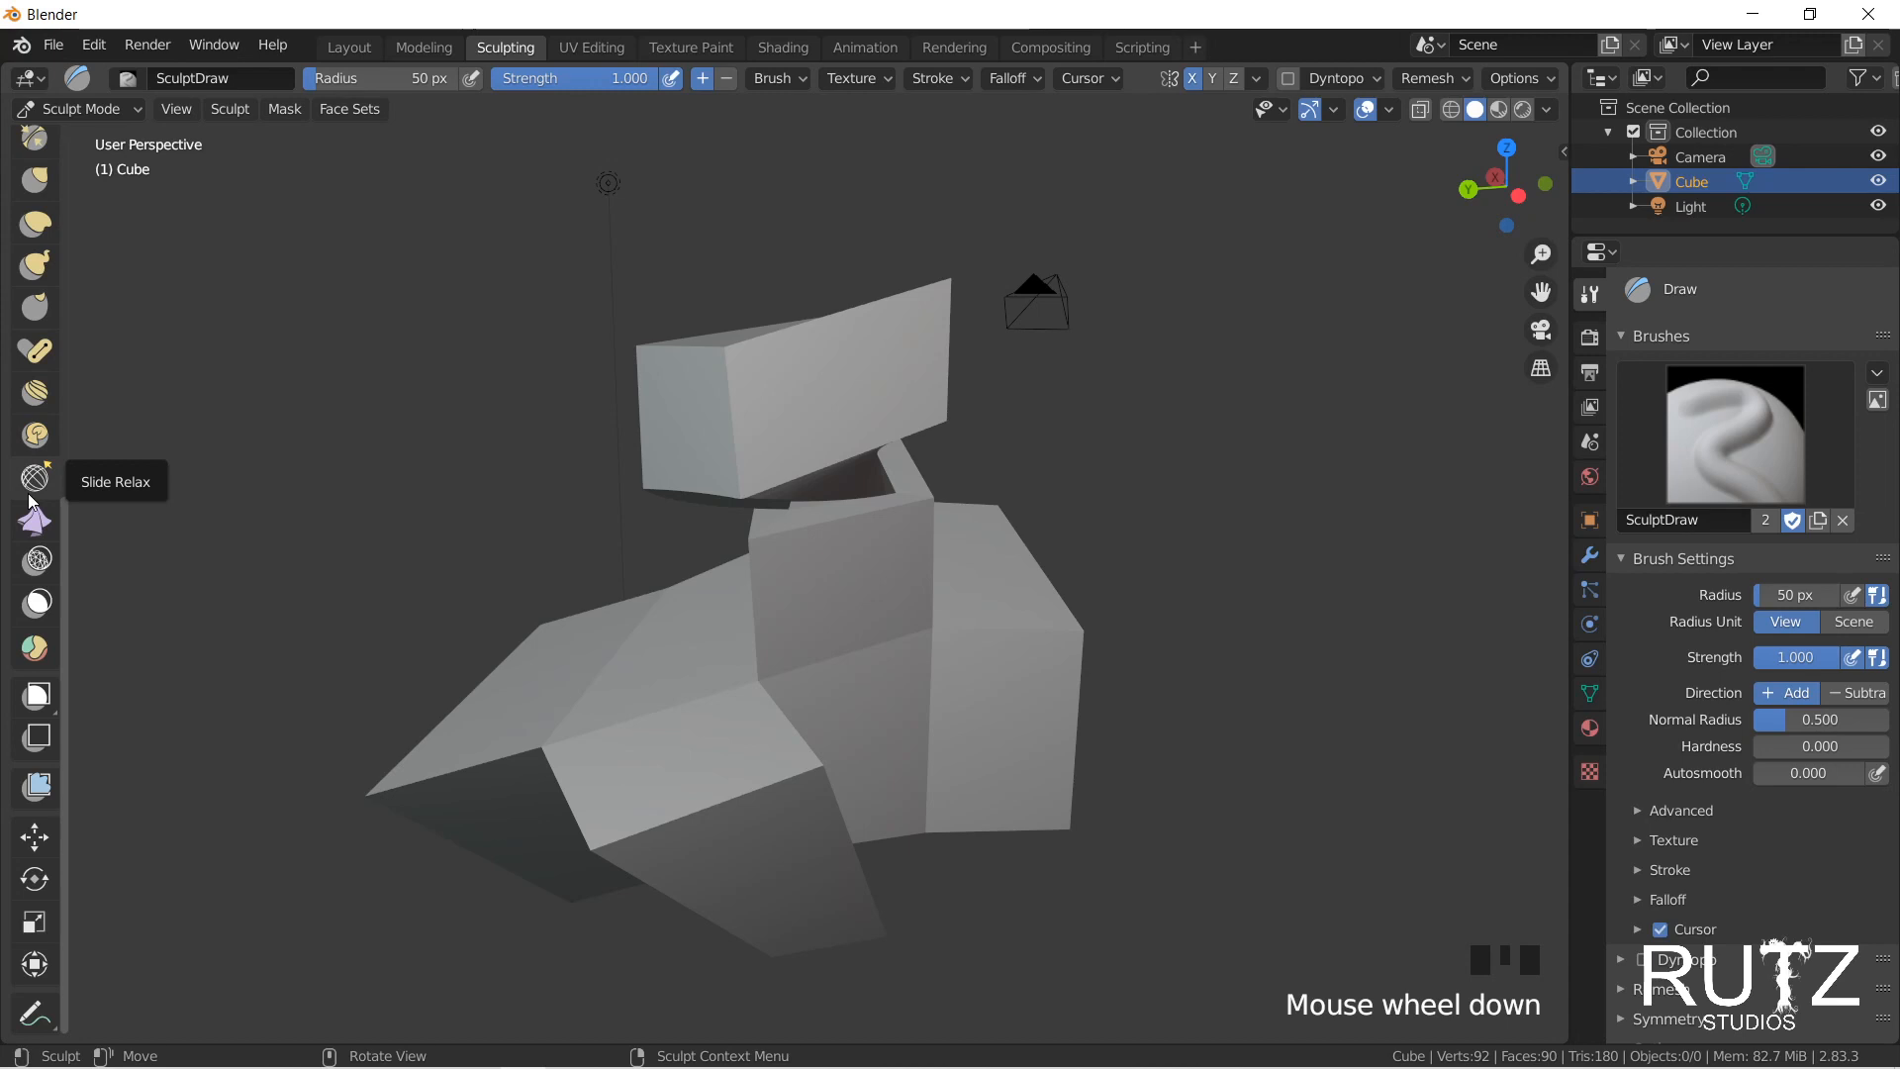
scroll(35, 524, up, 10)
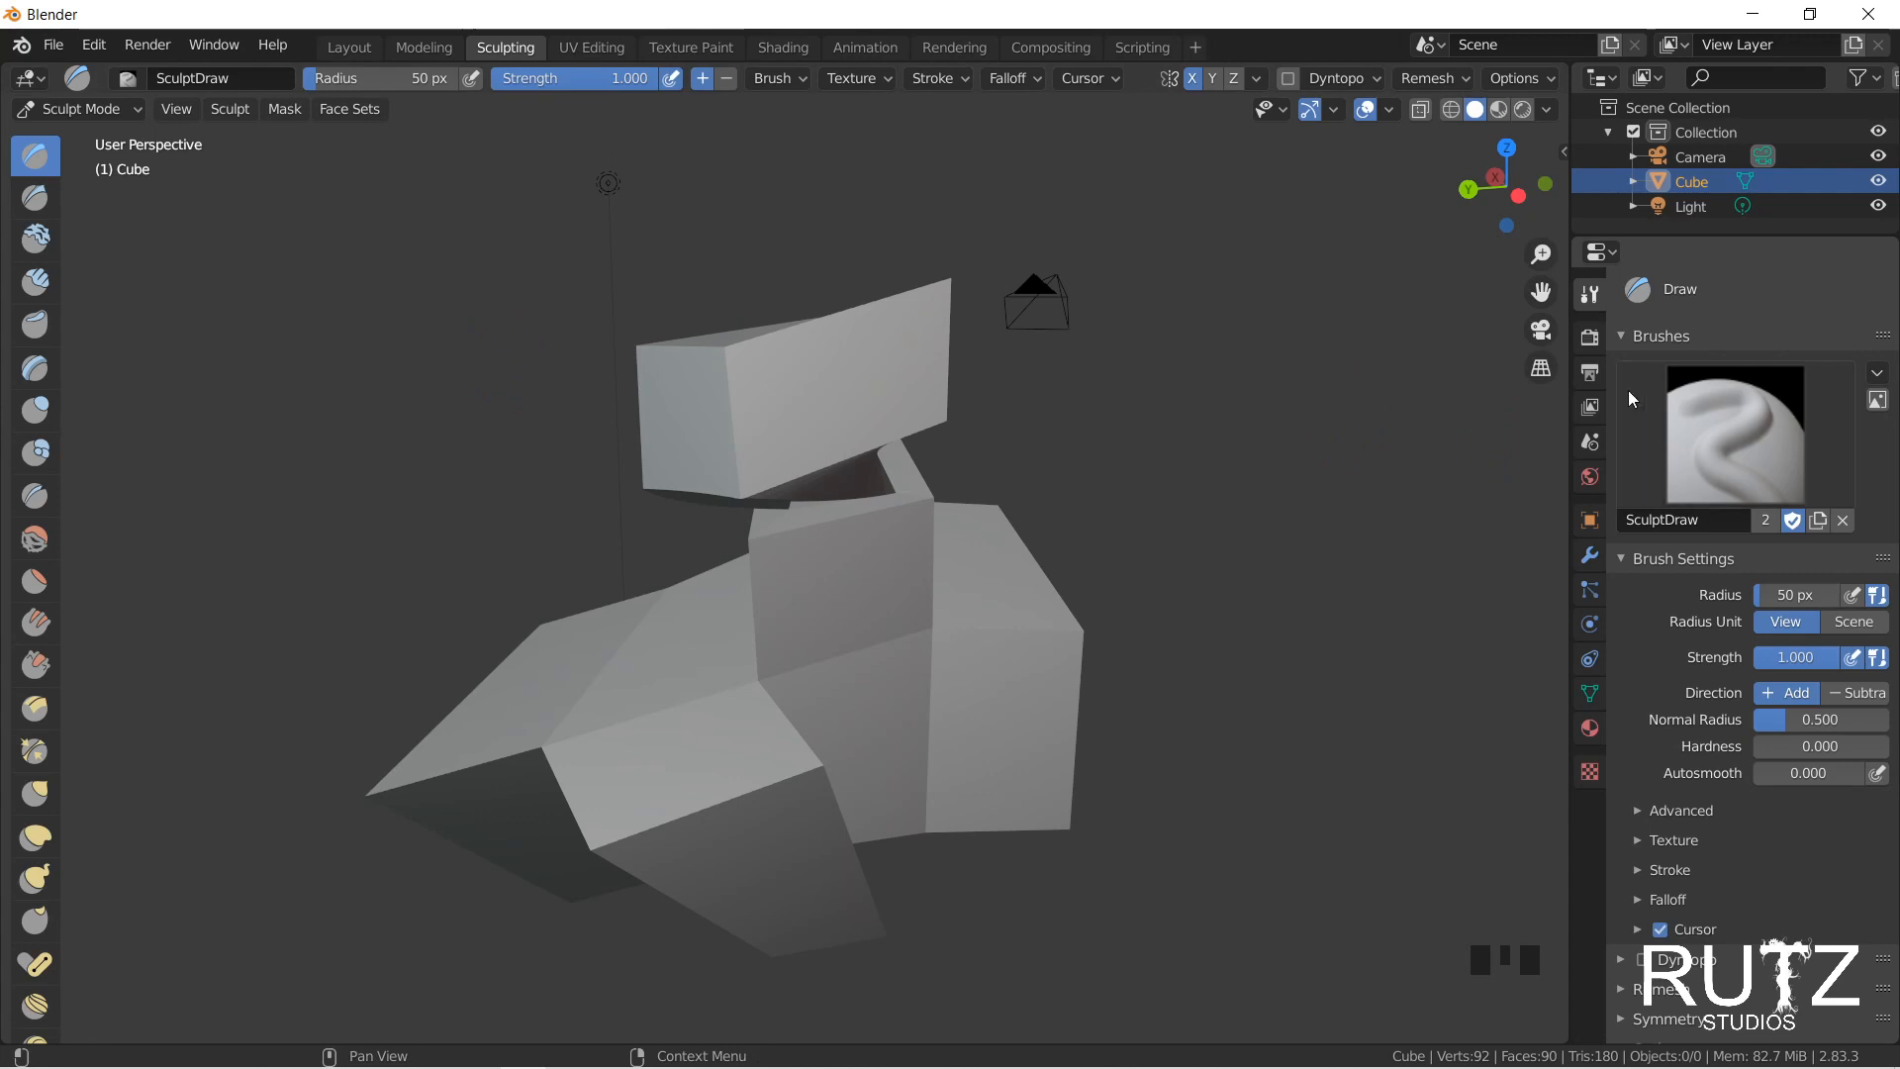
scroll(1761, 727, down, 1)
scroll(1762, 726, up, 1)
click(1750, 483)
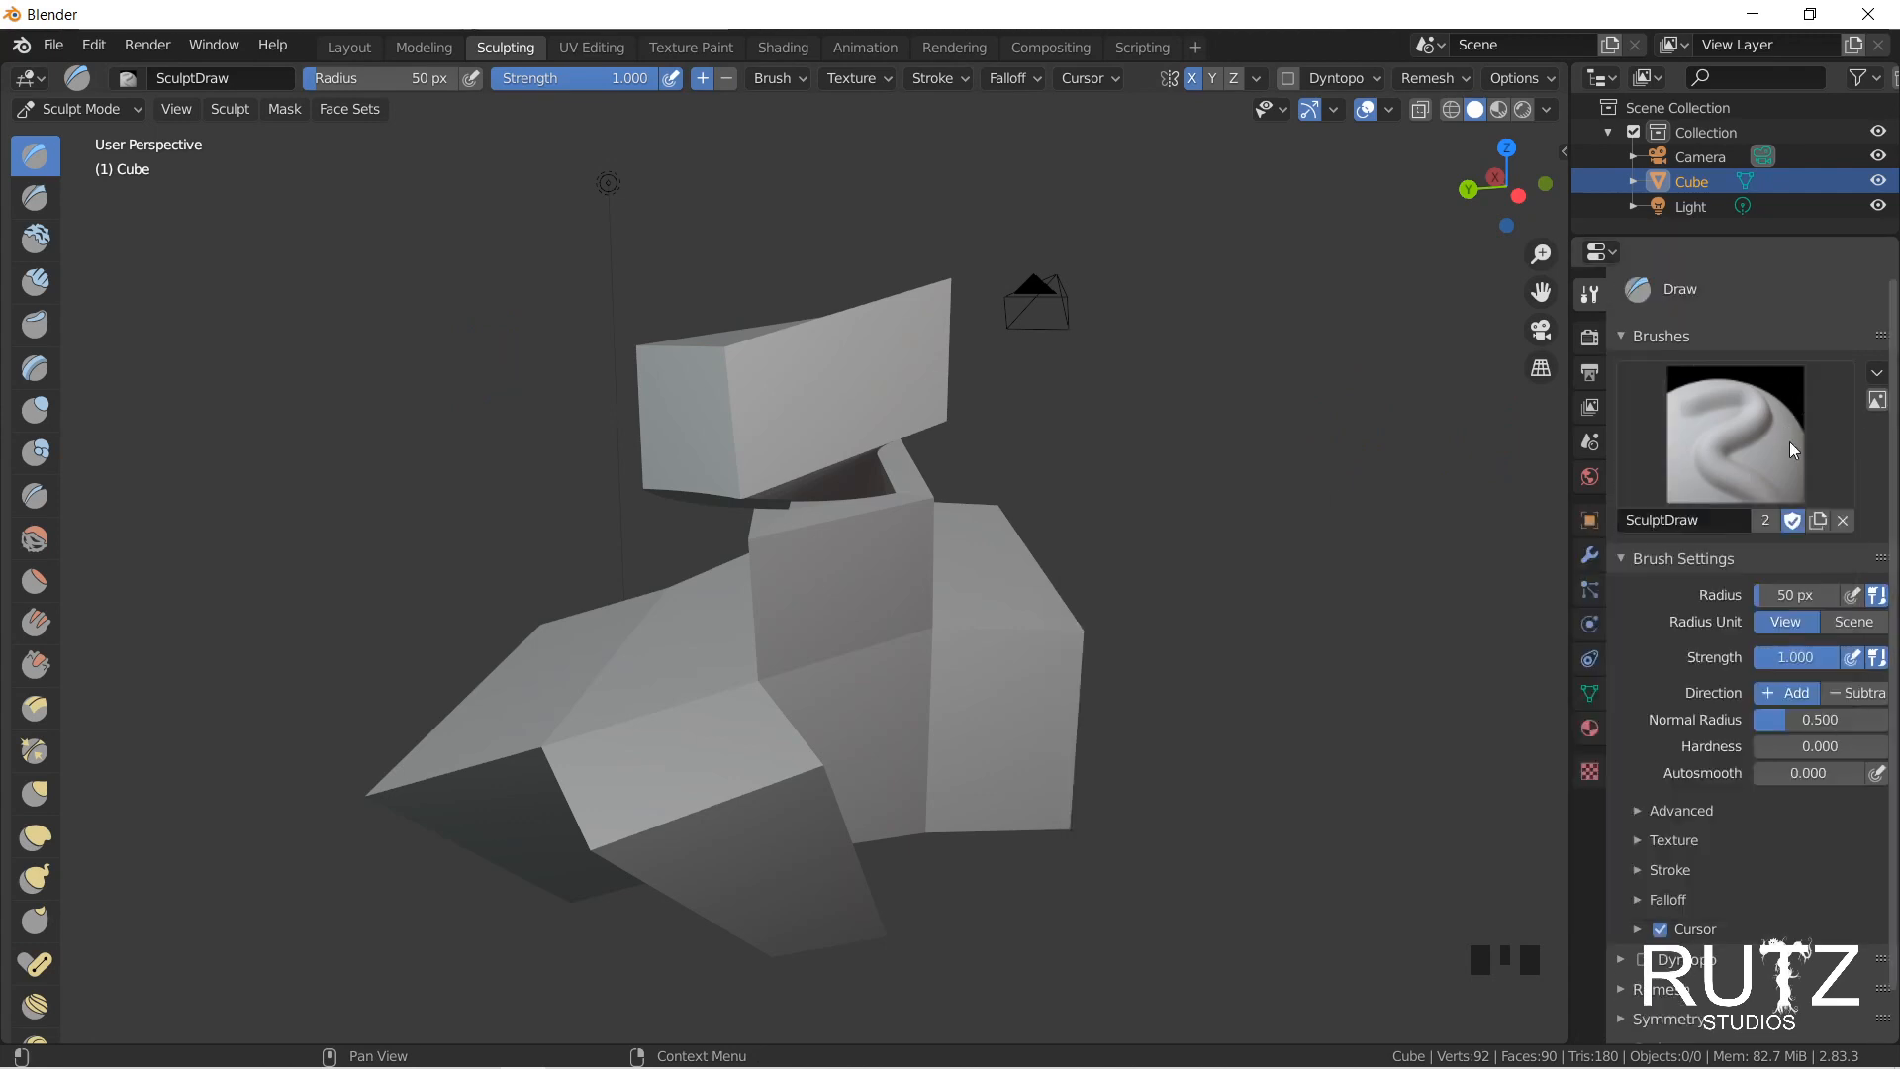
Step: Choose the Clay Strips brush and set its radius to 129 px and its strength to 0.269
double_click(36, 281)
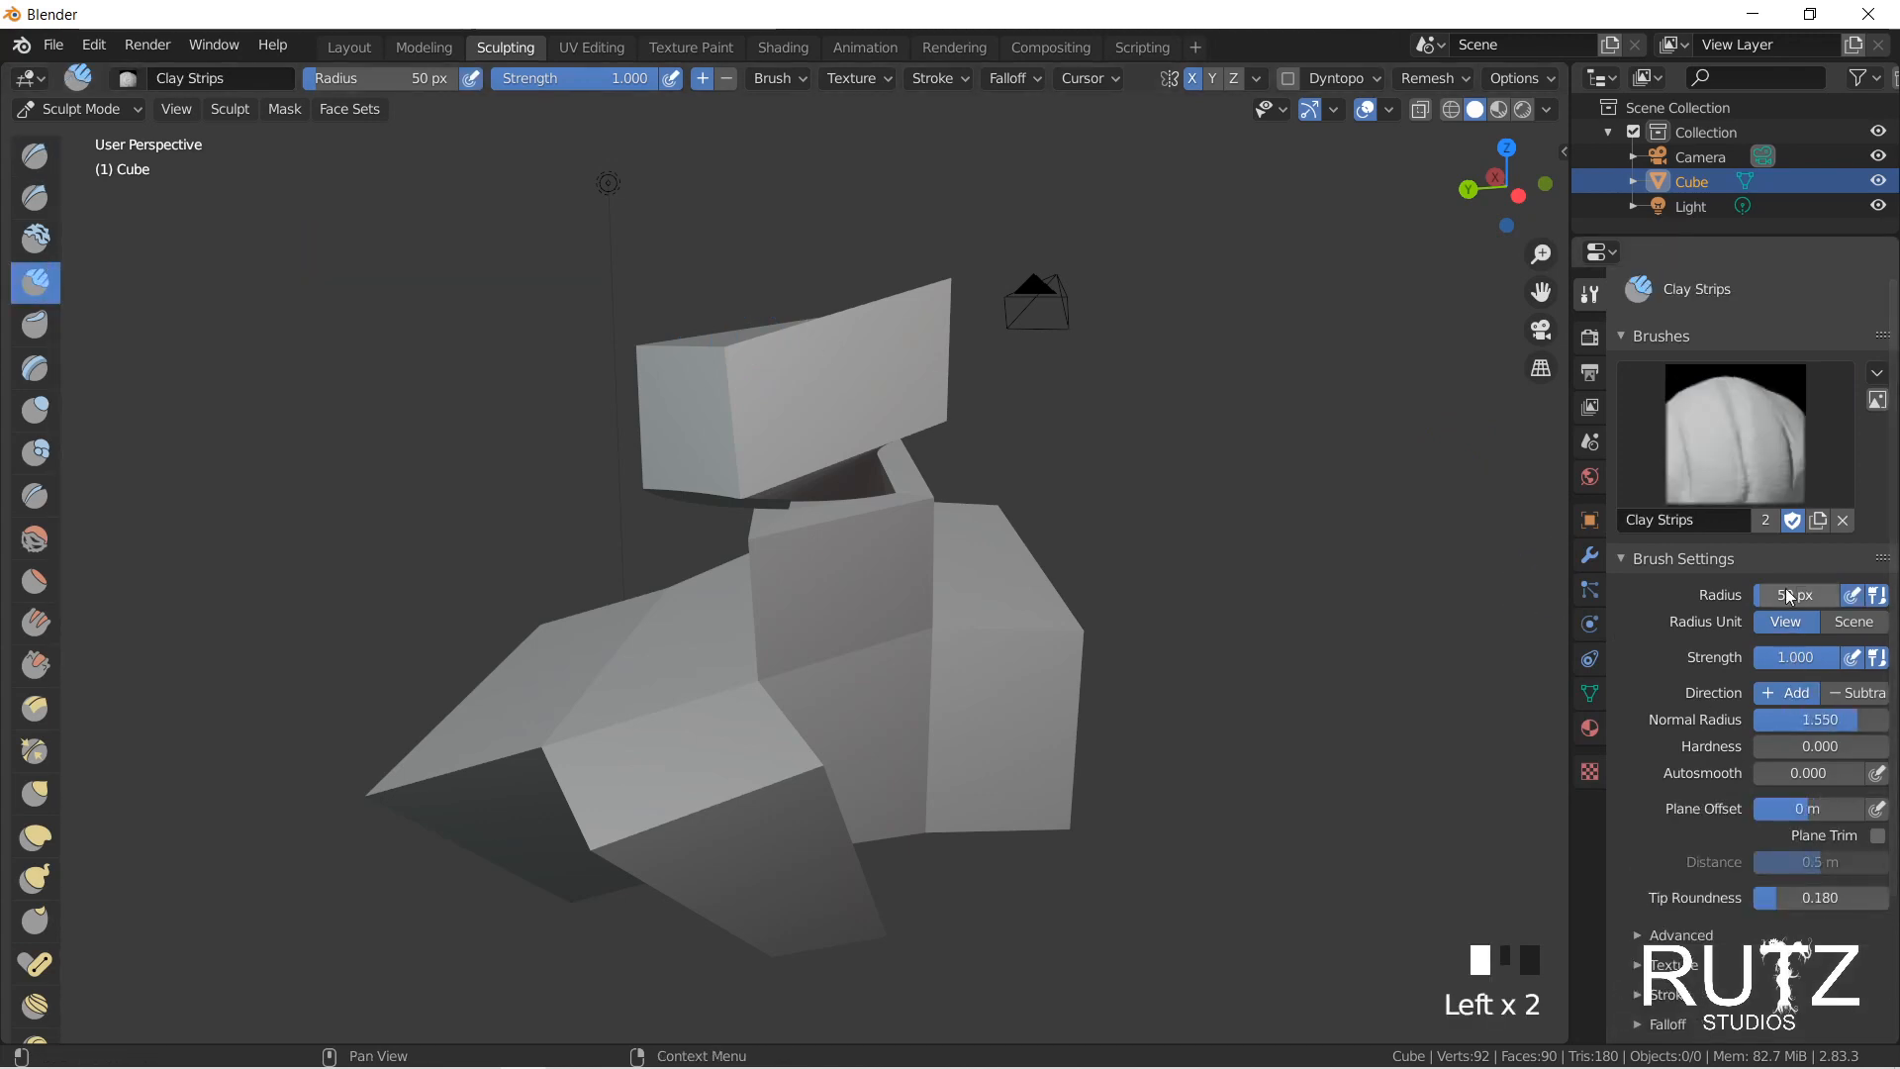
drag(1790, 602, 1875, 602)
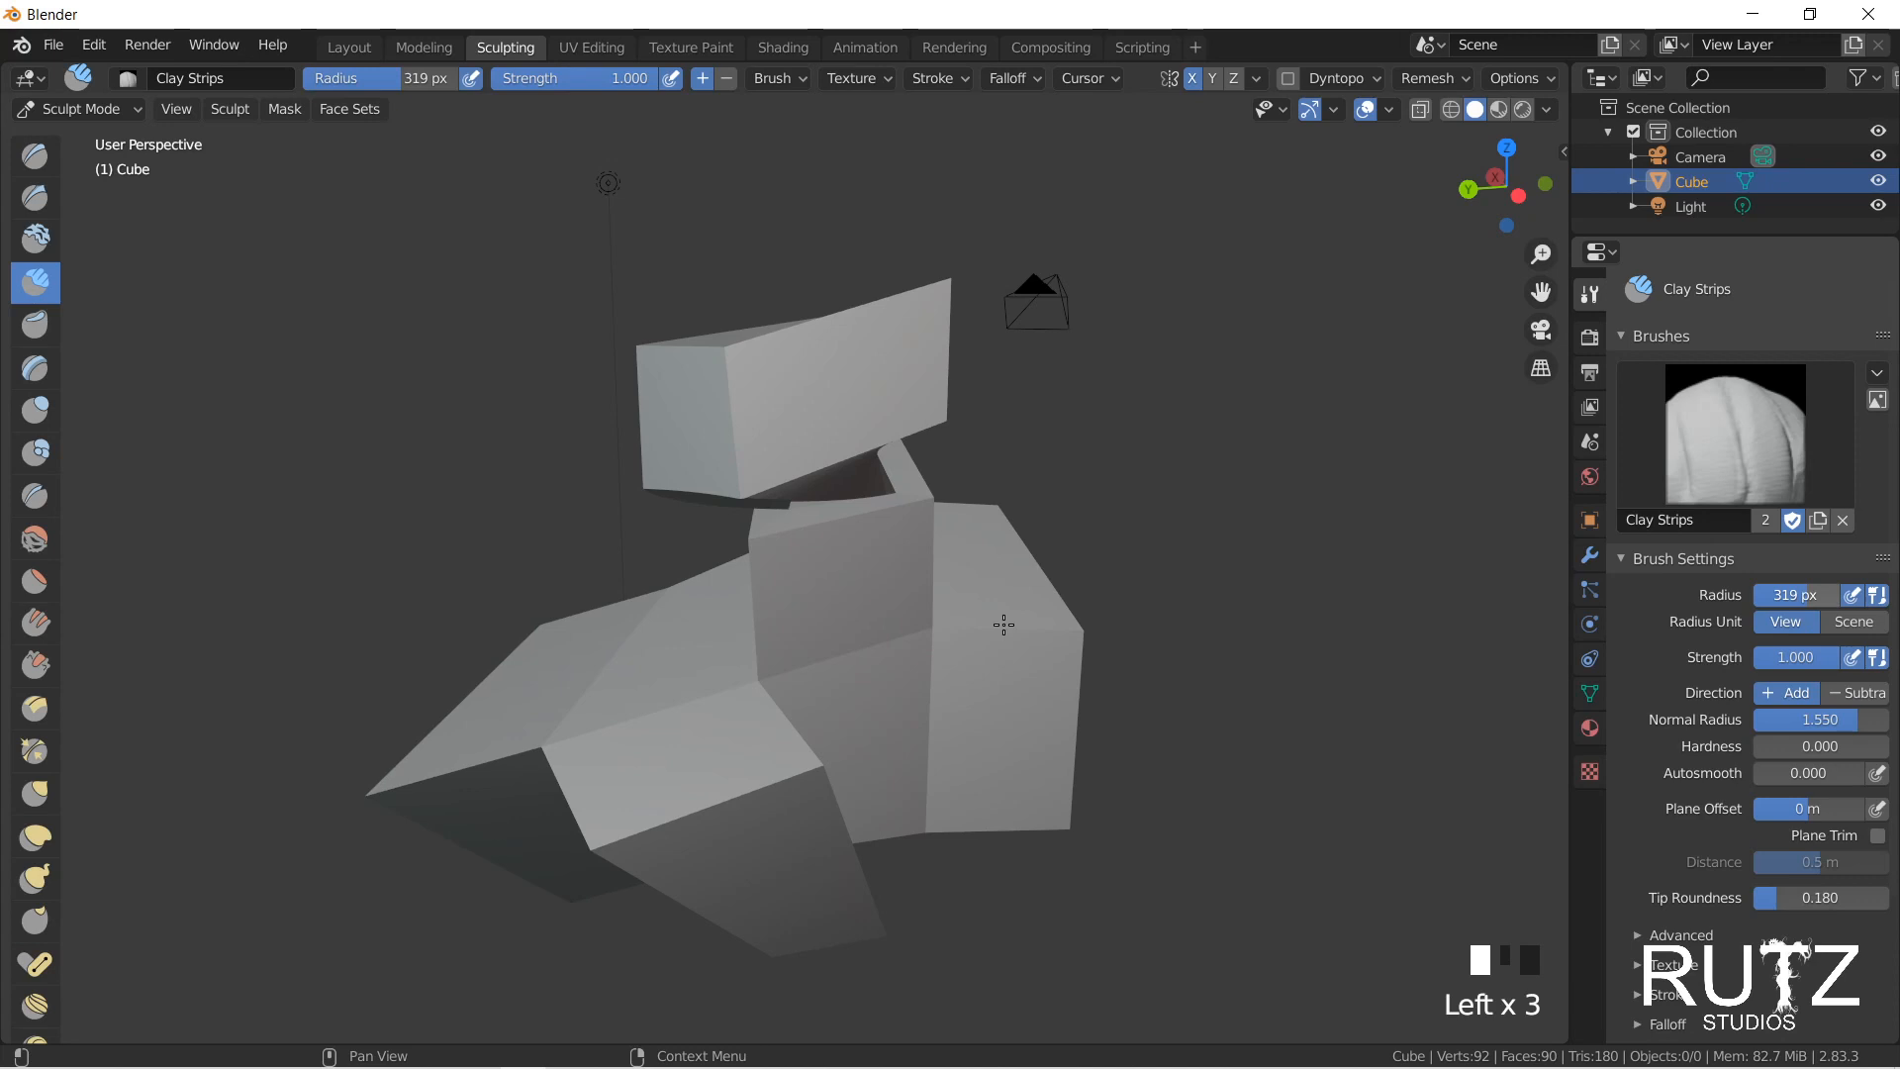
mouse_move(1794, 594)
mouse_down()
mouse_move(1757, 594)
mouse_move(1875, 594)
mouse_move(1754, 594)
mouse_move(1823, 593)
mouse_move(1779, 594)
mouse_up()
mouse_move(352, 83)
mouse_down()
mouse_move(411, 84)
mouse_move(362, 83)
mouse_up()
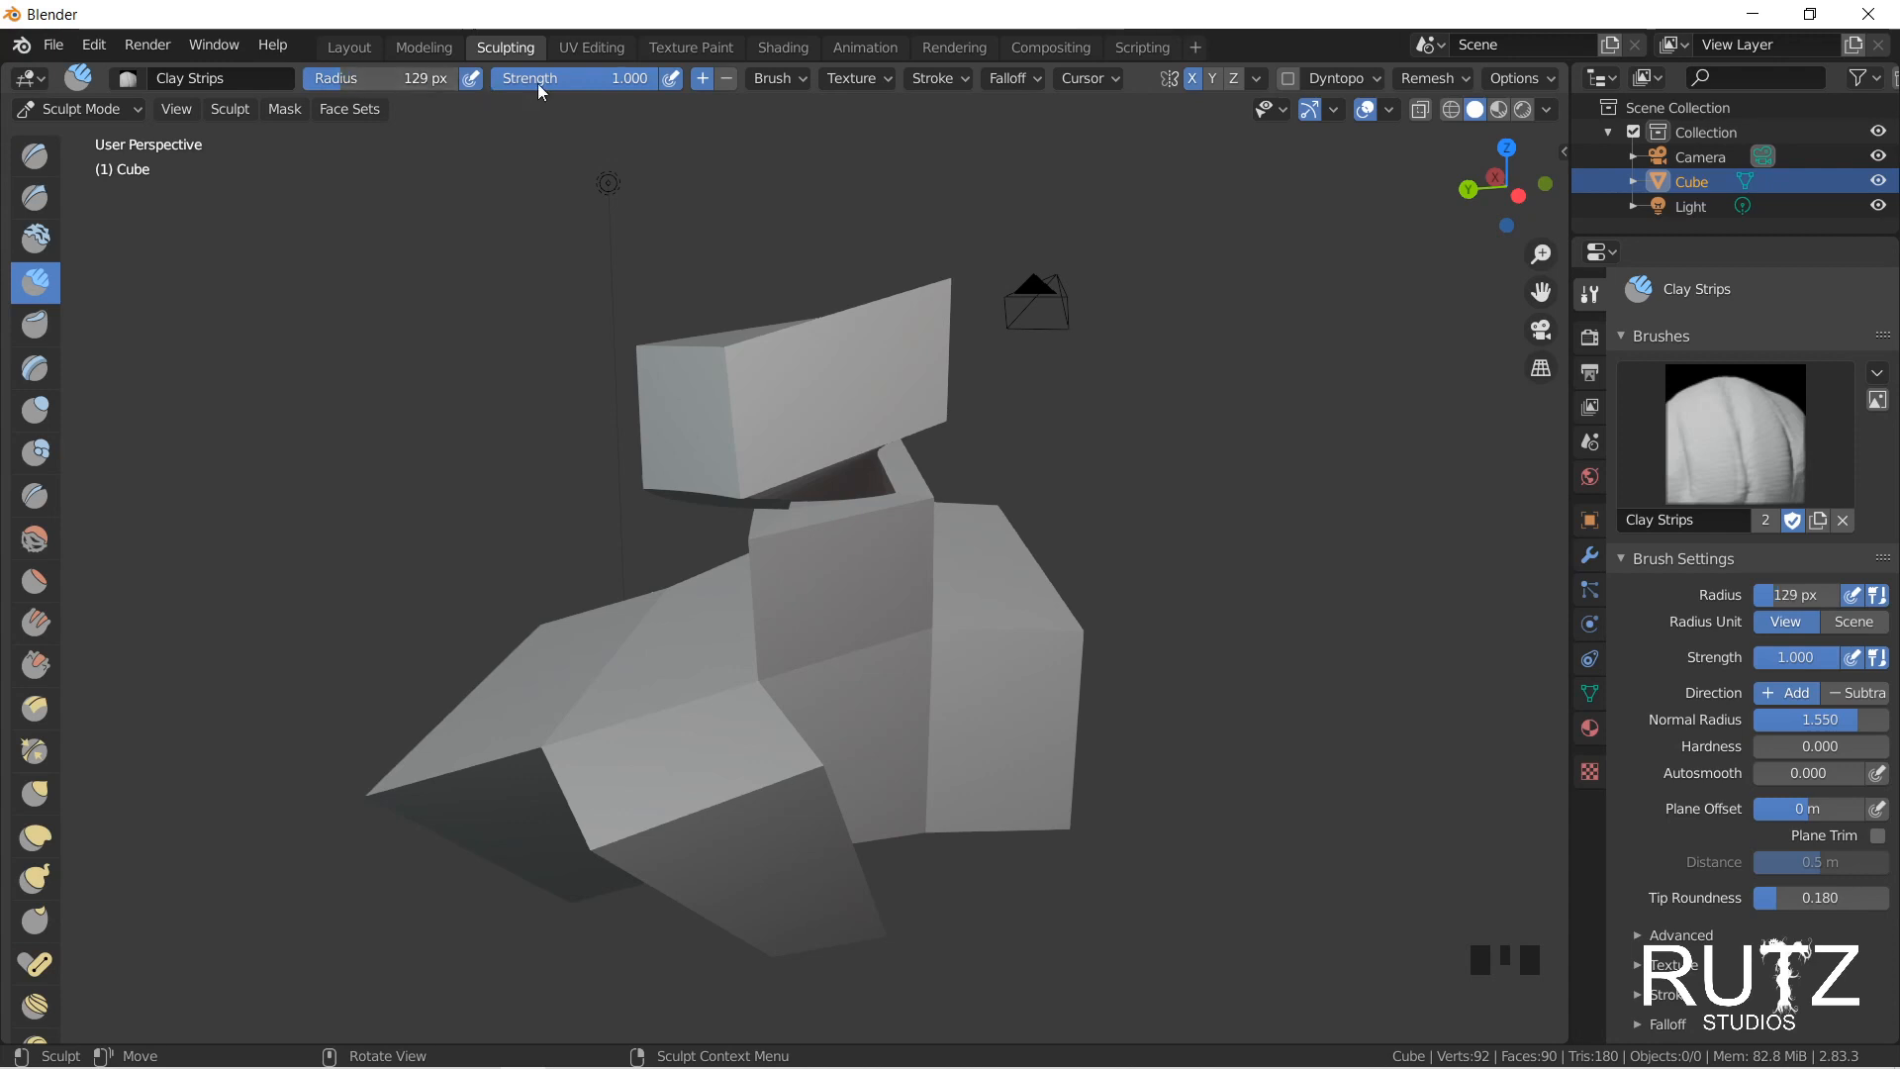
drag(634, 78, 539, 78)
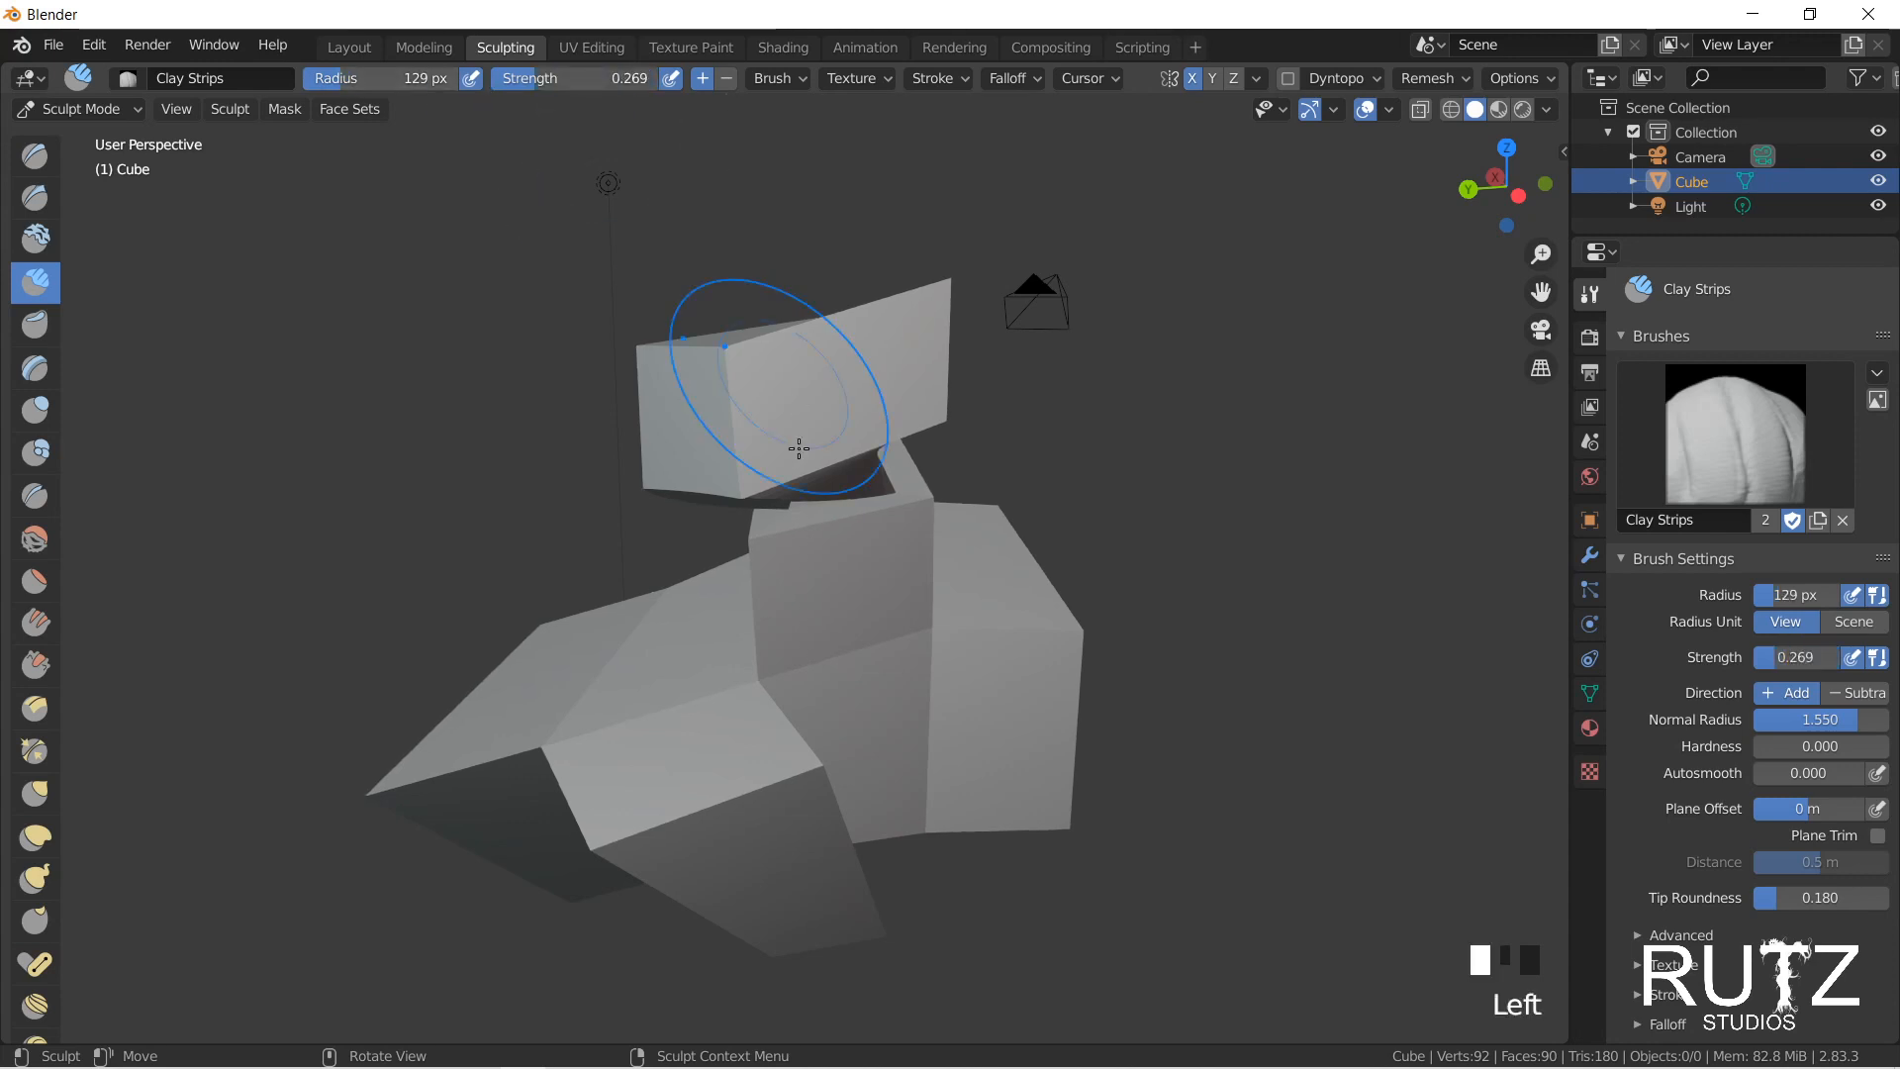
Step: Sculpt repeated Clay Strips strokes over the near corner and lower edge of the mesh's upper block
mouse_move(772, 338)
mouse_down()
mouse_move(737, 312)
mouse_move(699, 179)
mouse_up()
mouse_move(742, 427)
mouse_down()
mouse_move(737, 320)
mouse_move(732, 341)
mouse_up()
drag(737, 446, 737, 347)
drag(733, 455, 741, 347)
drag(730, 459, 744, 347)
drag(728, 459, 752, 346)
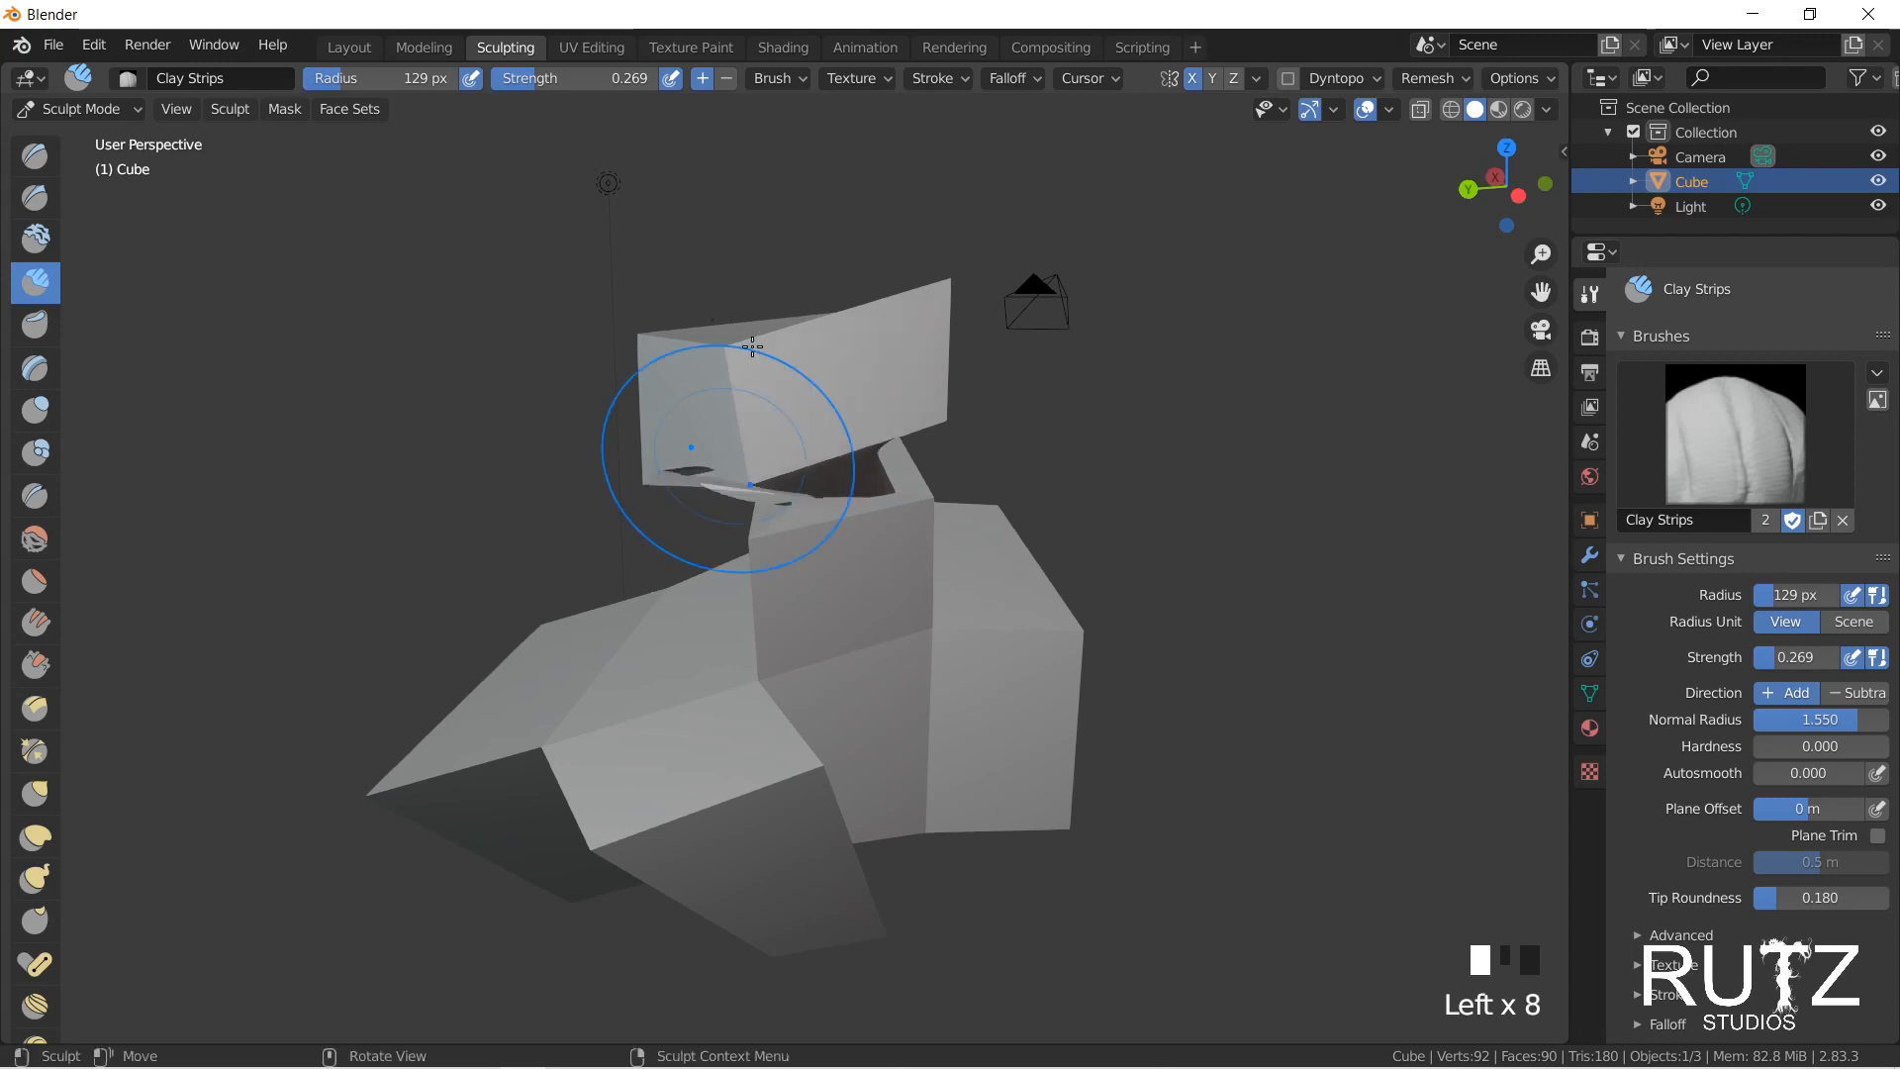
drag(749, 473, 737, 396)
drag(742, 470, 727, 396)
drag(733, 467, 718, 396)
drag(723, 465, 708, 396)
drag(712, 463, 703, 396)
Step: Lower the brush strength and sculpt several more strokes over the upper block's near faces
drag(539, 79, 485, 79)
mouse_move(705, 460)
mouse_down()
mouse_move(698, 439)
mouse_move(724, 483)
mouse_up()
drag(750, 357, 732, 435)
drag(728, 440, 734, 376)
mouse_move(731, 386)
mouse_down()
mouse_move(712, 437)
mouse_move(720, 386)
mouse_up()
drag(715, 445, 719, 396)
drag(710, 446, 712, 406)
Step: Set the brush strength to 1.000 and sculpt strokes from the upper block down across the neck and lower body
drag(539, 82, 707, 82)
drag(781, 351, 701, 441)
drag(738, 386, 704, 445)
drag(743, 391, 707, 455)
mouse_move(748, 396)
mouse_down()
mouse_move(718, 460)
mouse_move(737, 515)
mouse_up()
drag(782, 515, 747, 594)
drag(792, 564, 757, 653)
drag(802, 613, 768, 694)
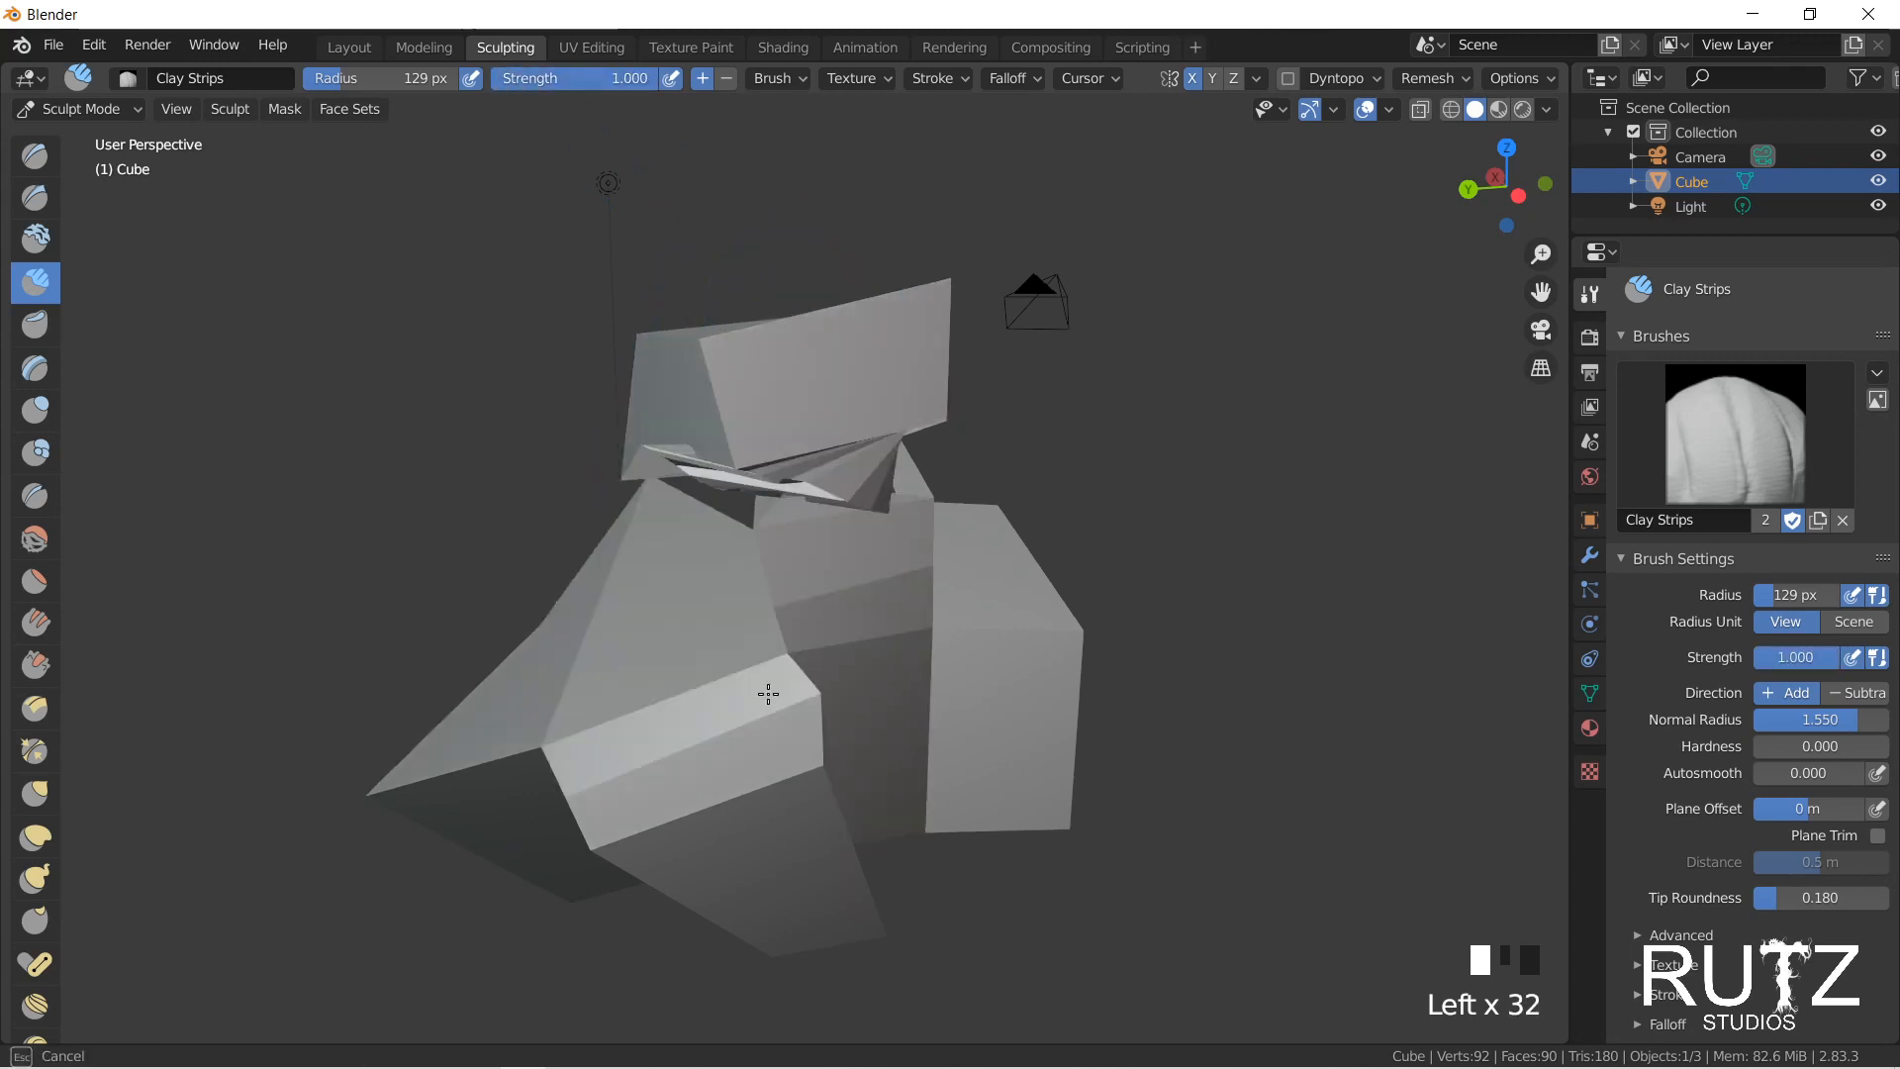
drag(923, 721, 906, 752)
drag(861, 634, 851, 712)
drag(871, 633, 861, 723)
drag(876, 623, 866, 713)
drag(871, 613, 861, 703)
drag(866, 603, 856, 693)
Step: Set the brush radius to 333 px and sculpt broad strokes across the body from two viewing angles
drag(371, 82, 435, 81)
mouse_move(701, 599)
mouse_down()
mouse_move(999, 522)
mouse_move(1099, 555)
mouse_up()
middle_drag(1118, 564, 913, 572)
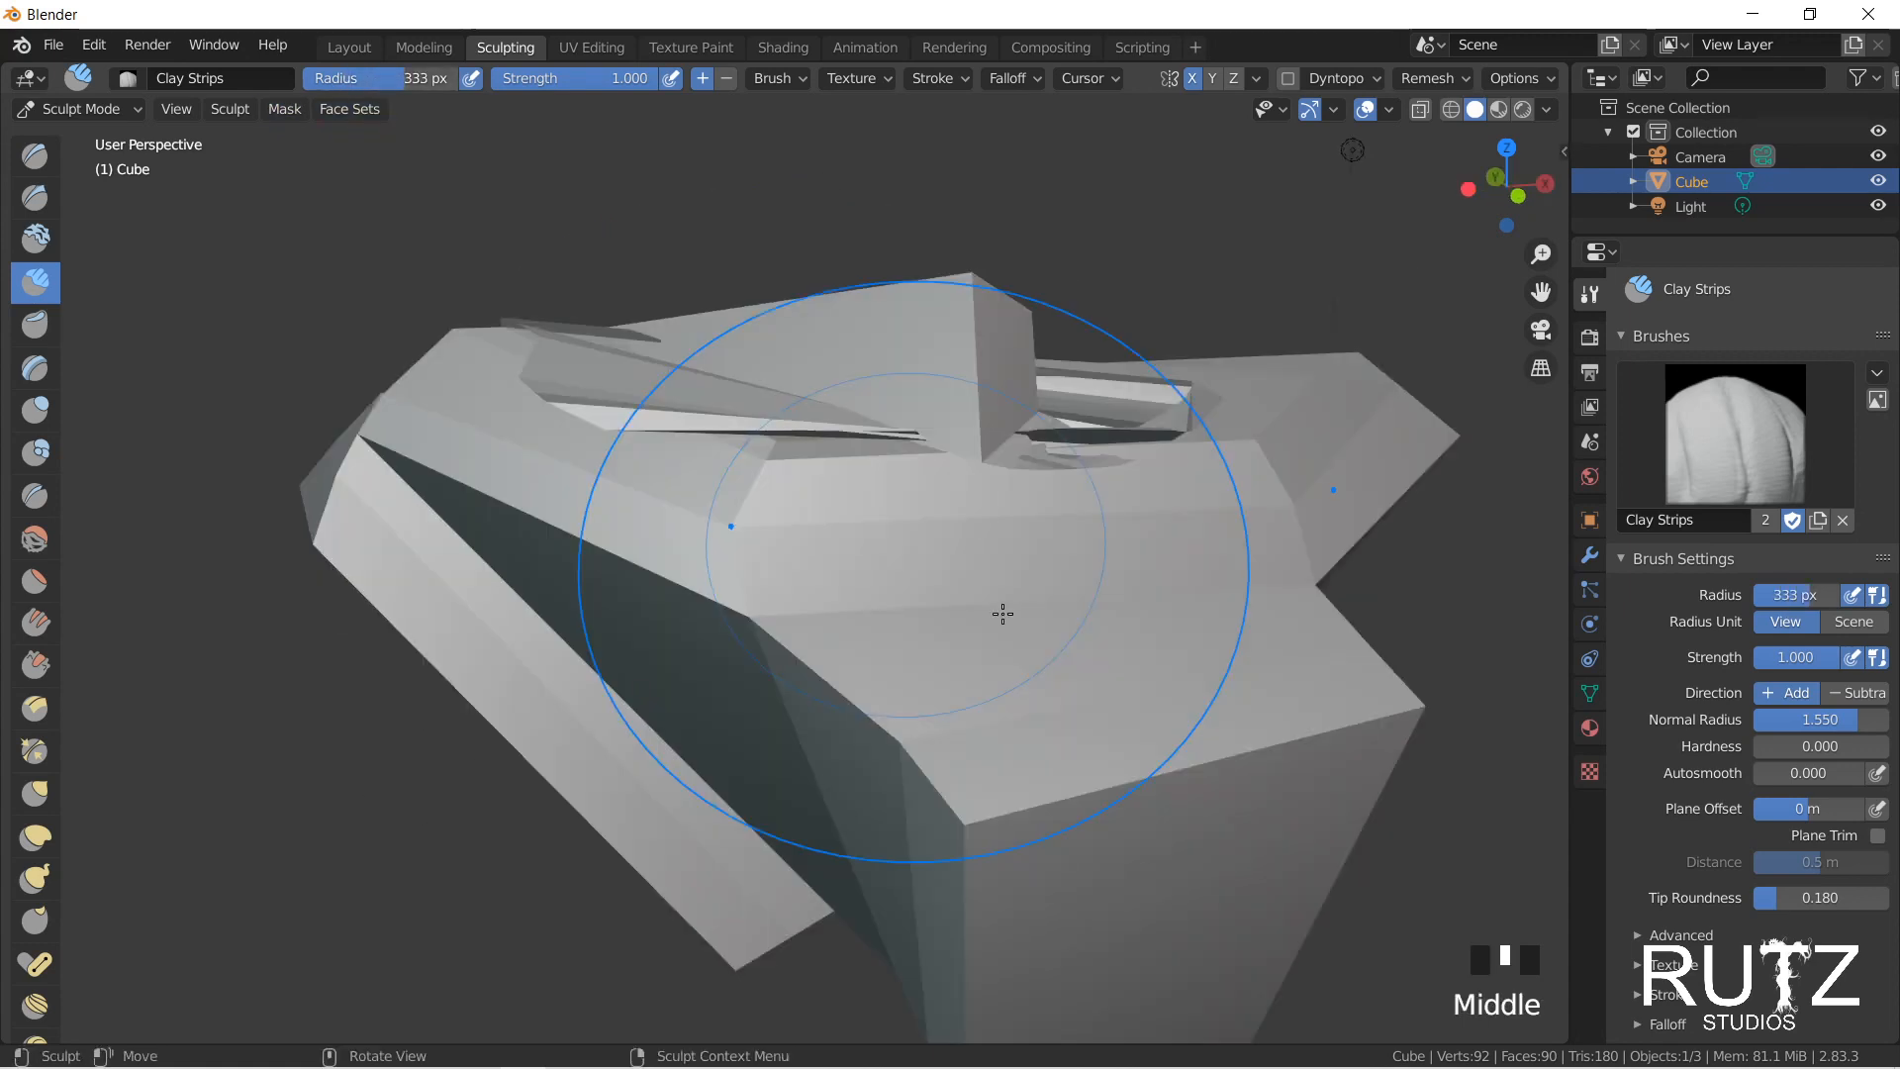
drag(1002, 611, 975, 554)
drag(975, 554, 890, 475)
Step: Revert the sculpt to the earliest Clay Strips Brush entry in the undo history and check the mesh
click(107, 47)
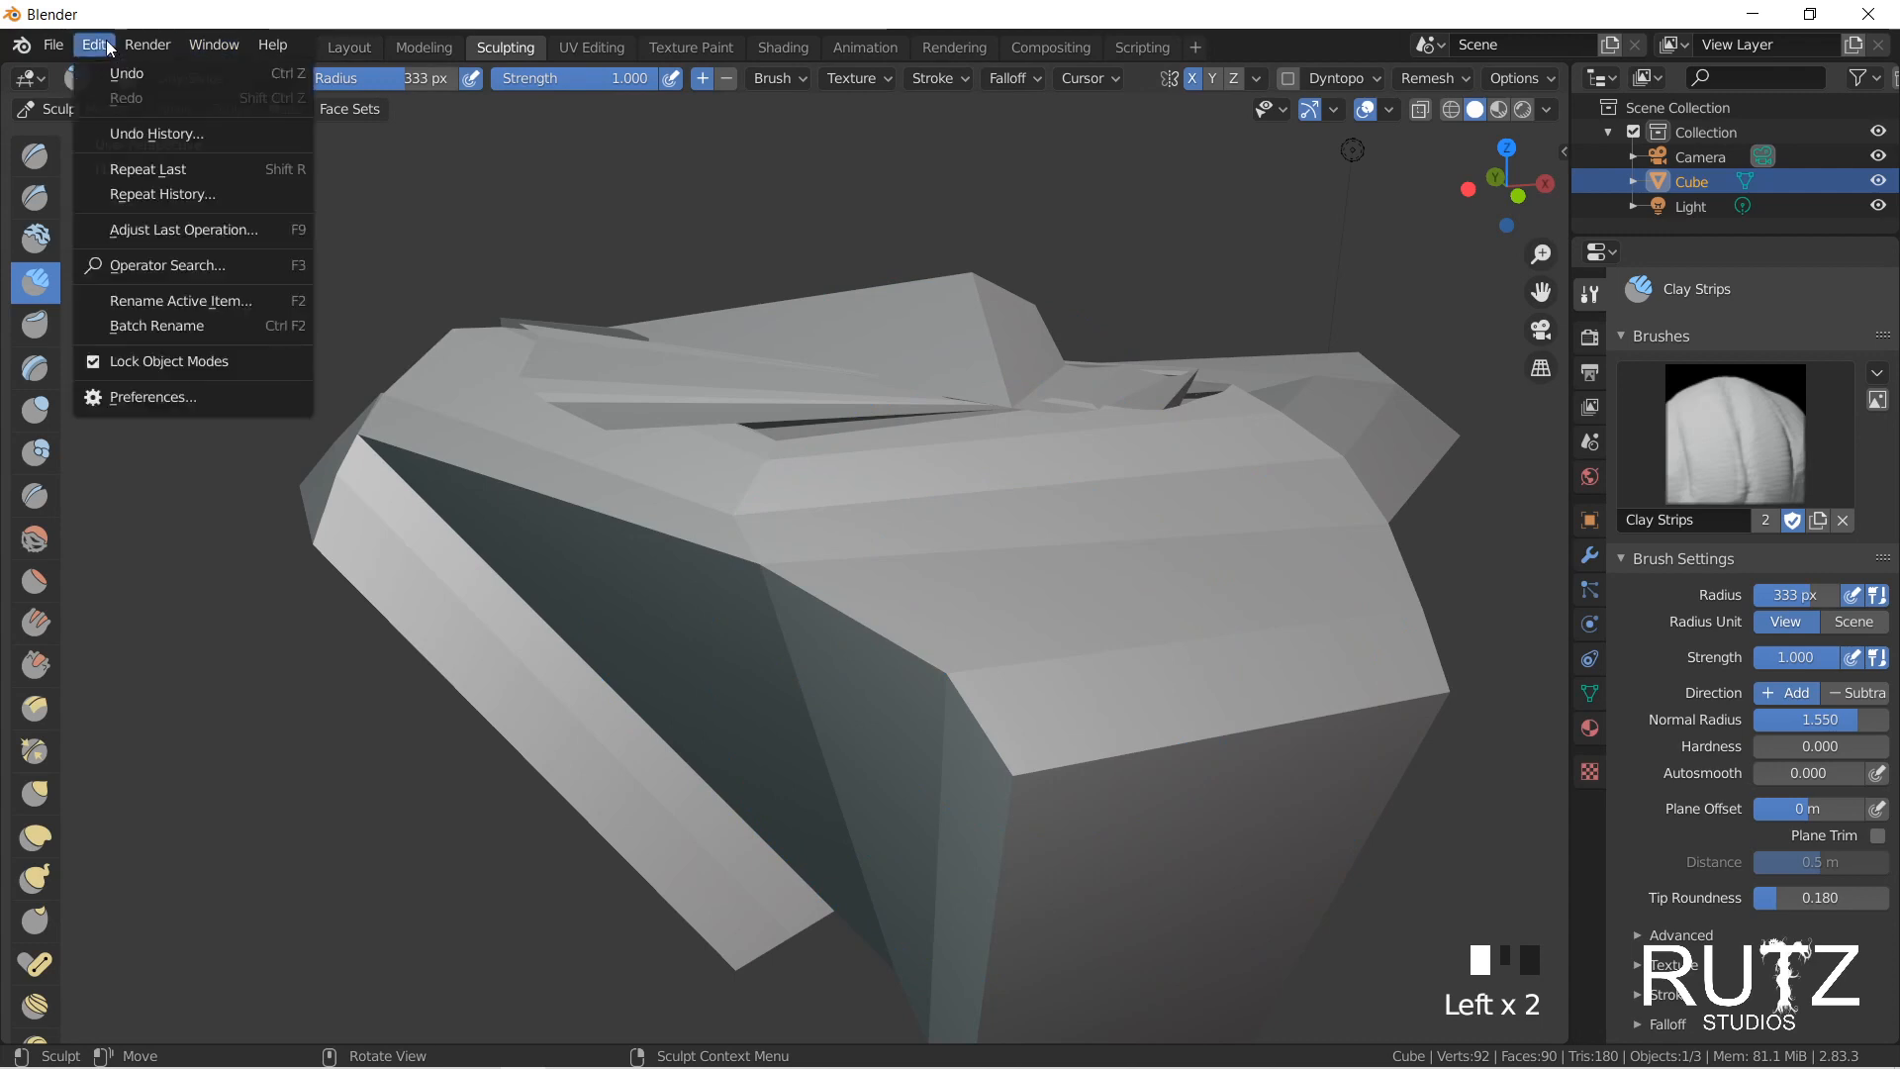
click(129, 147)
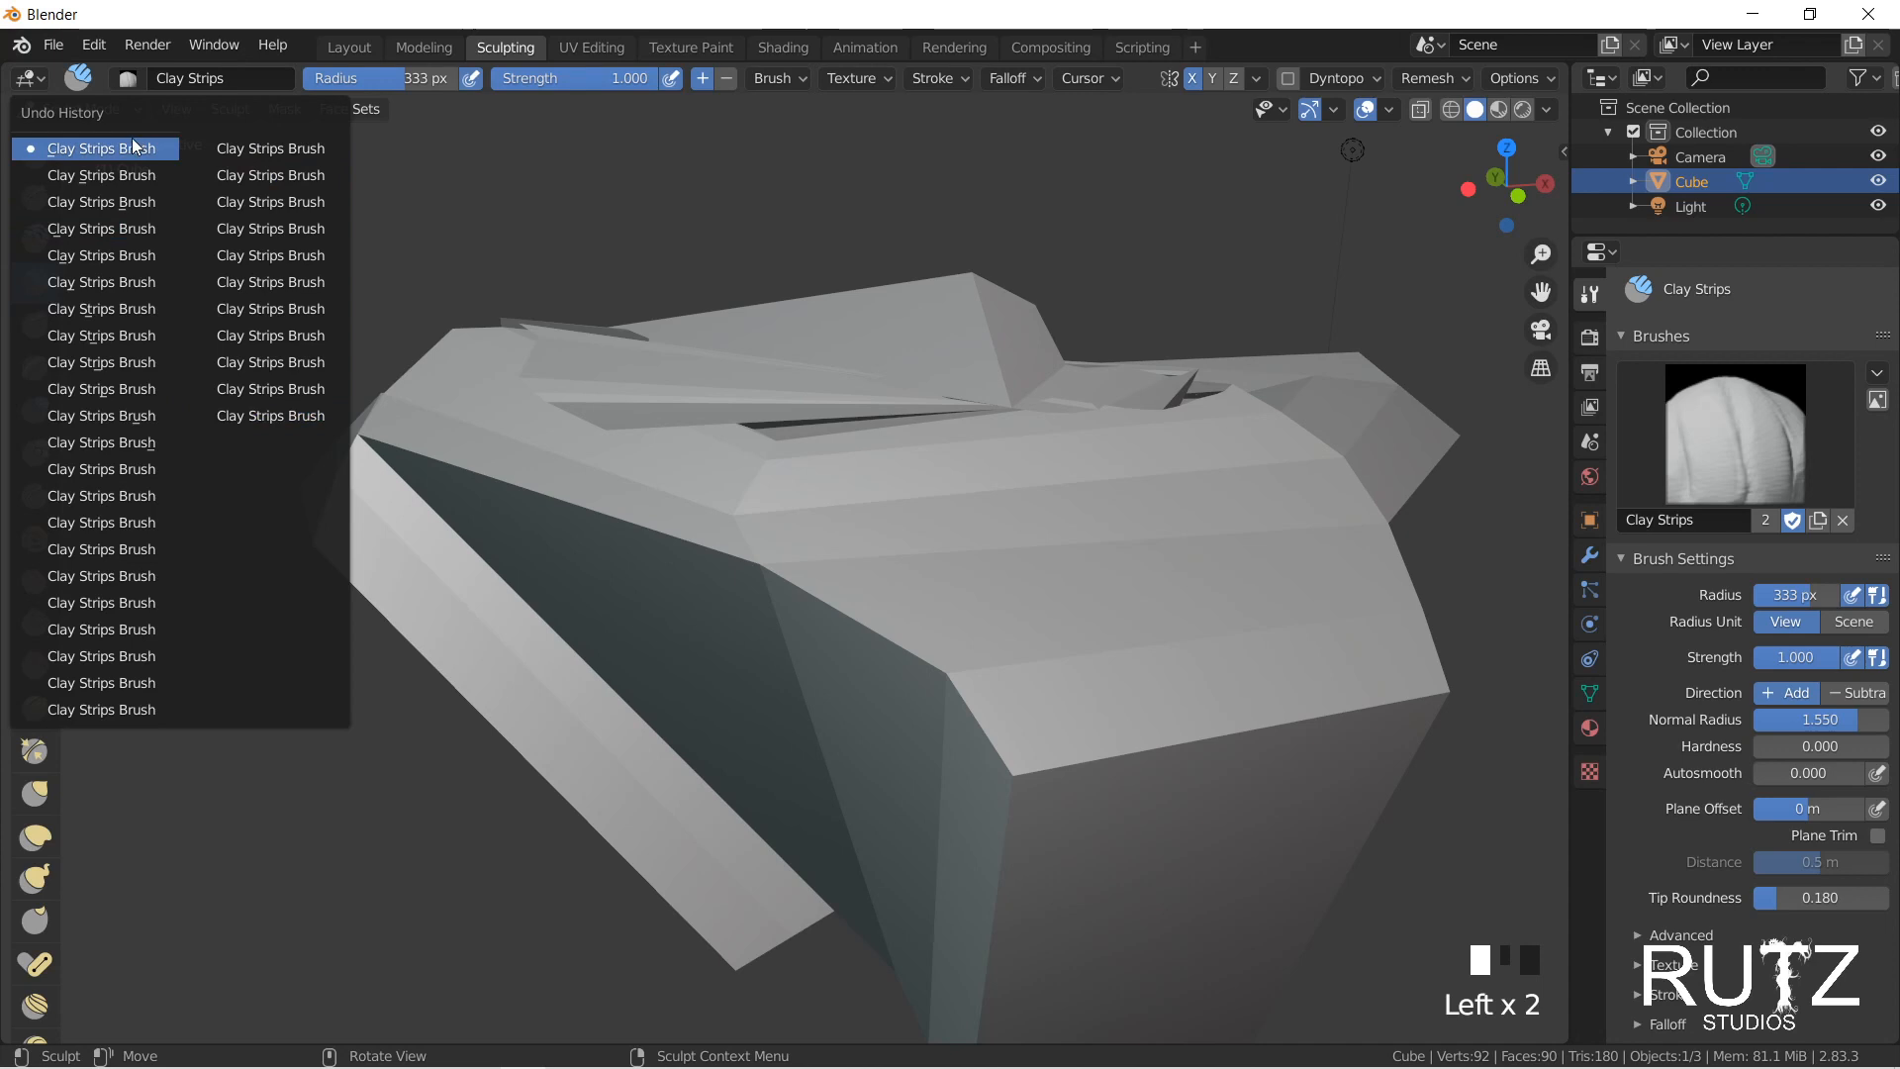
click(277, 418)
mouse_move(276, 418)
middle_down()
mouse_move(904, 496)
mouse_move(680, 555)
mouse_move(884, 502)
middle_up()
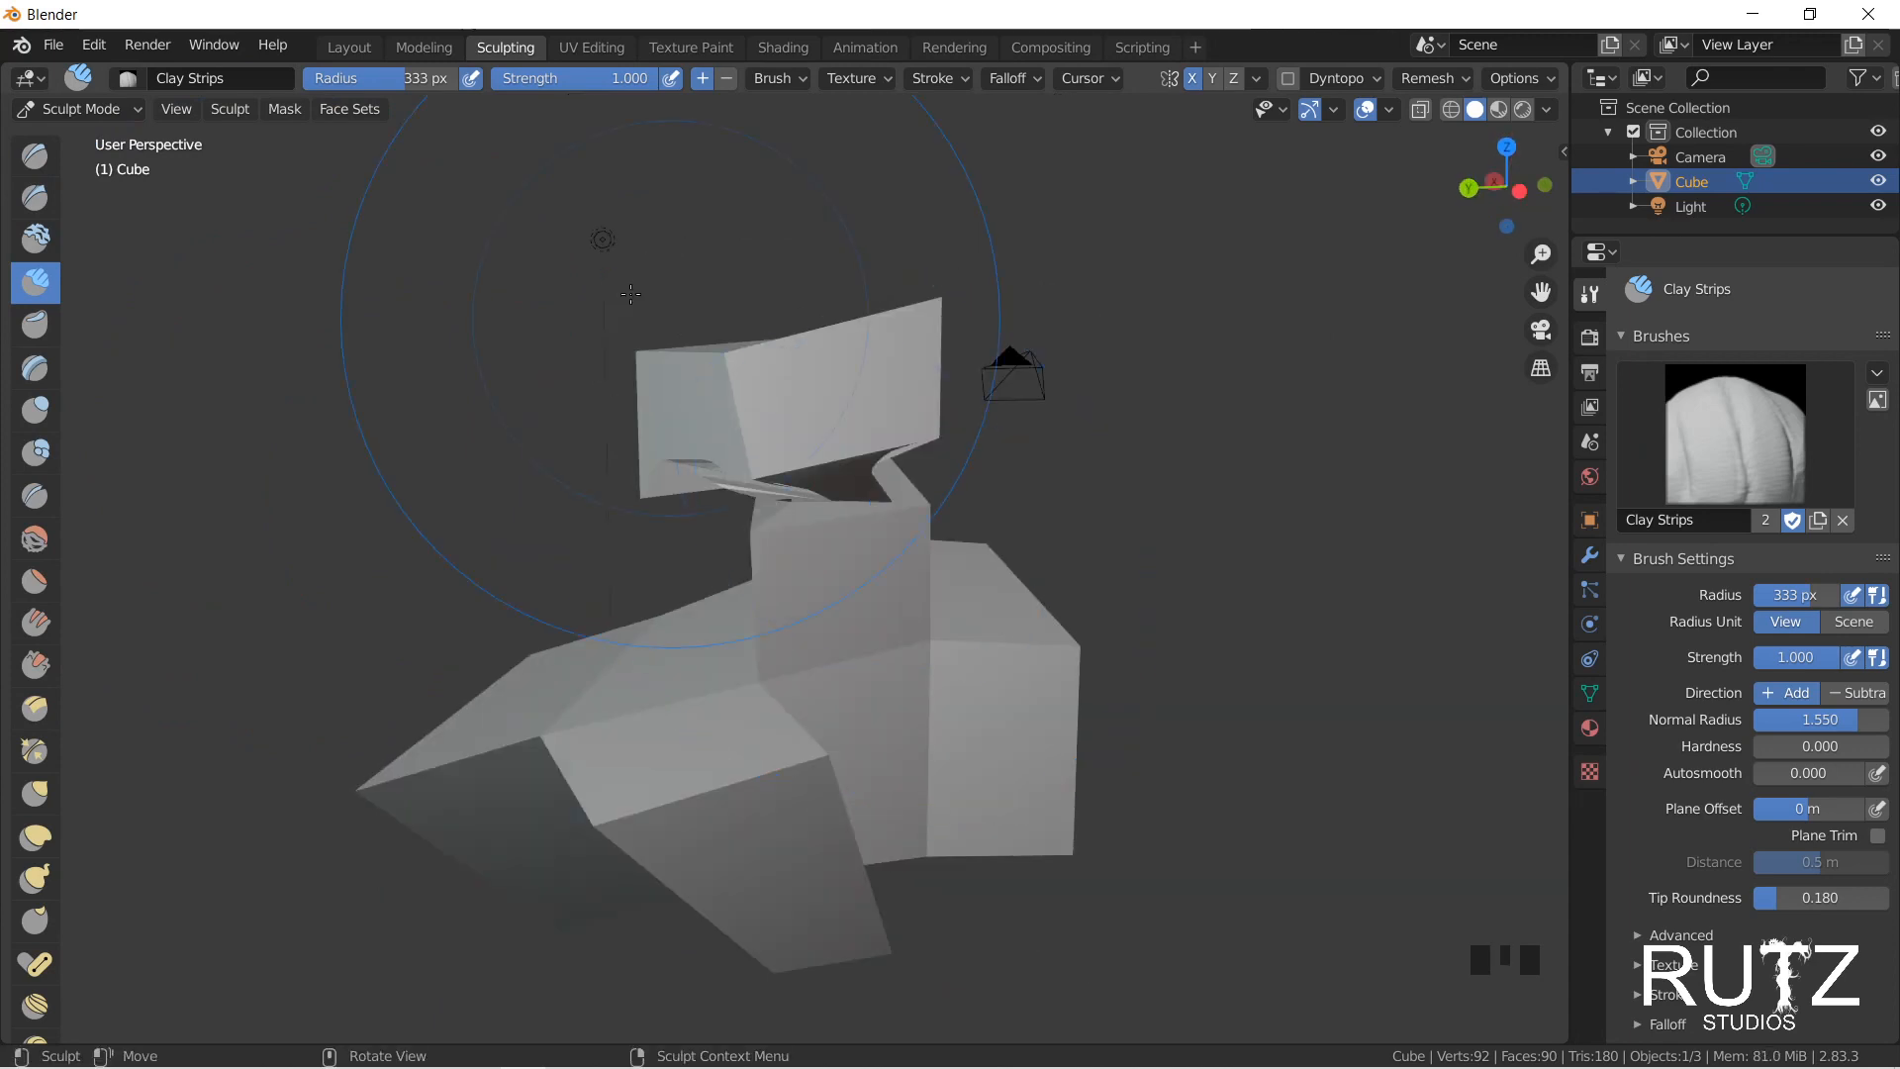
Step: Set the brush radius to 142 px and the brush strength to 0.234
drag(594, 92, 461, 92)
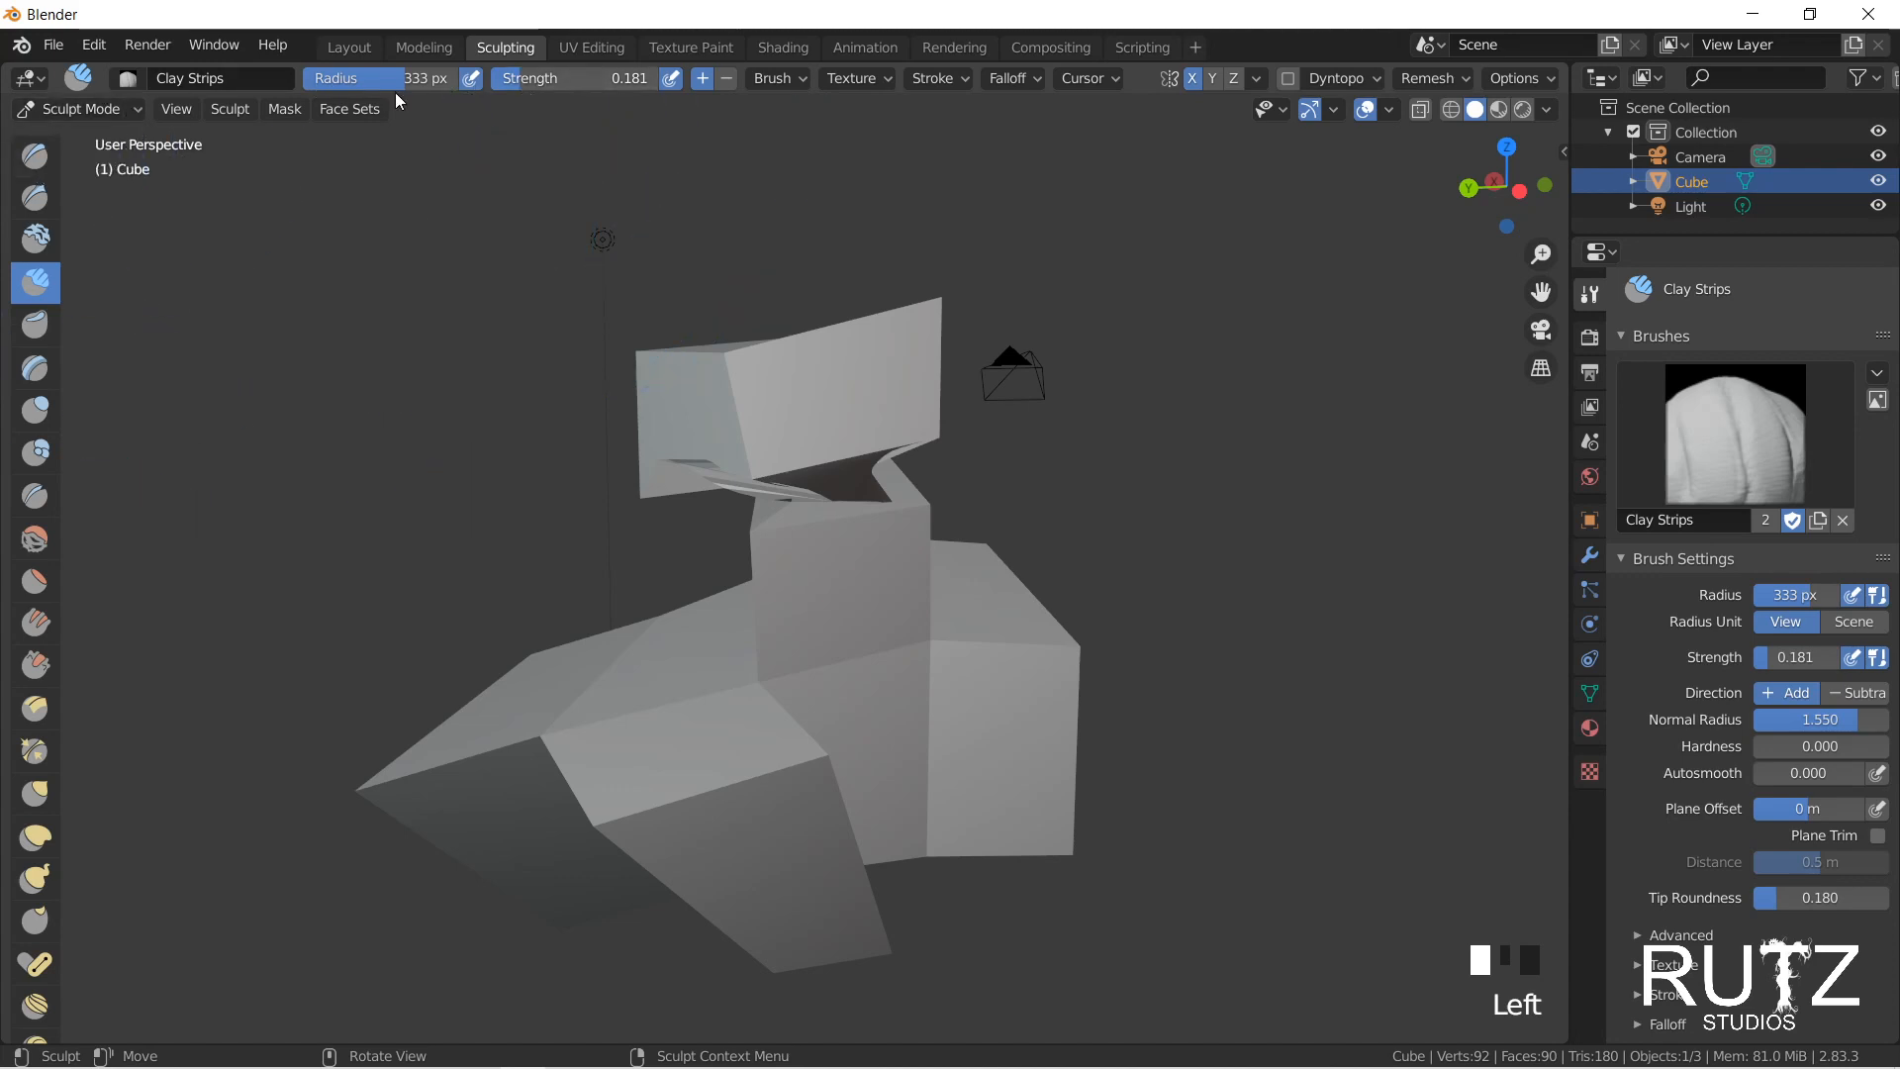
drag(433, 77, 375, 77)
drag(541, 79, 554, 79)
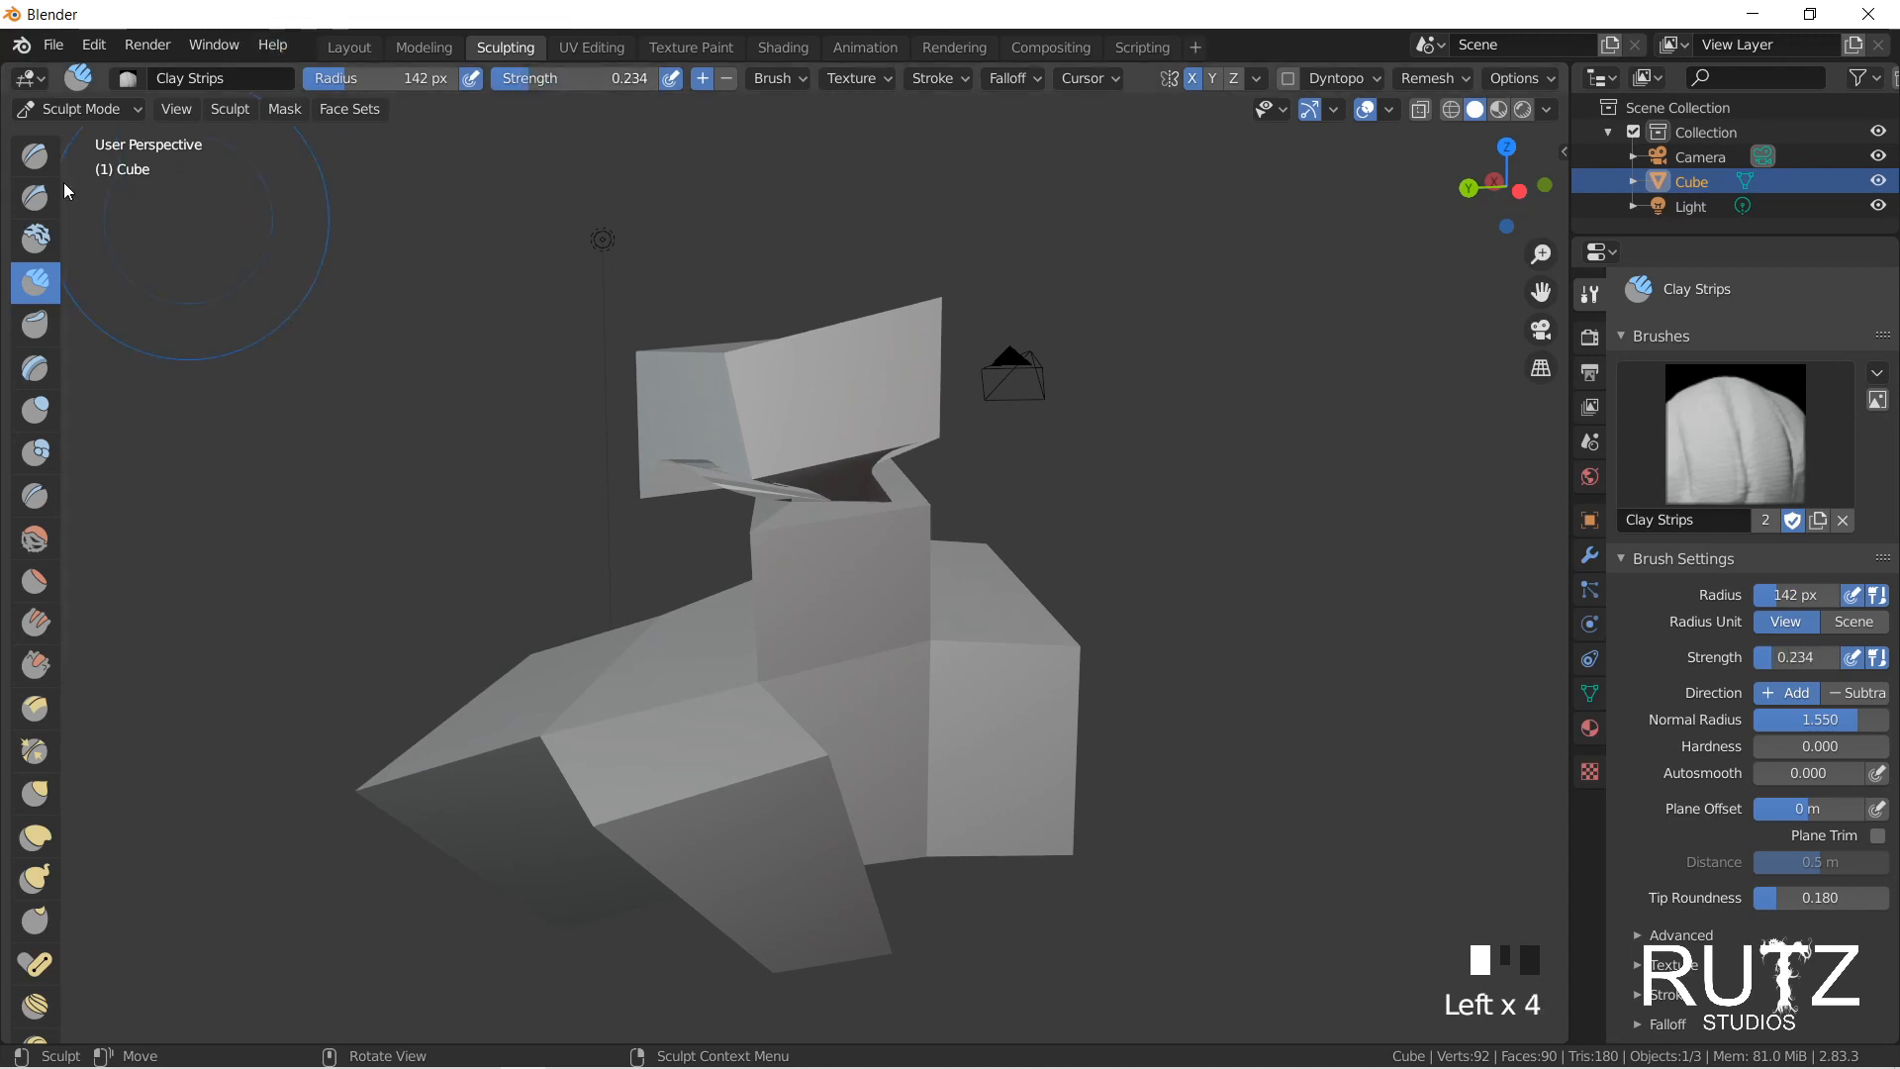
Step: Choose the Smooth brush and smooth the upper block, neck and lower body from two viewing angles
click(40, 158)
click(35, 323)
click(34, 538)
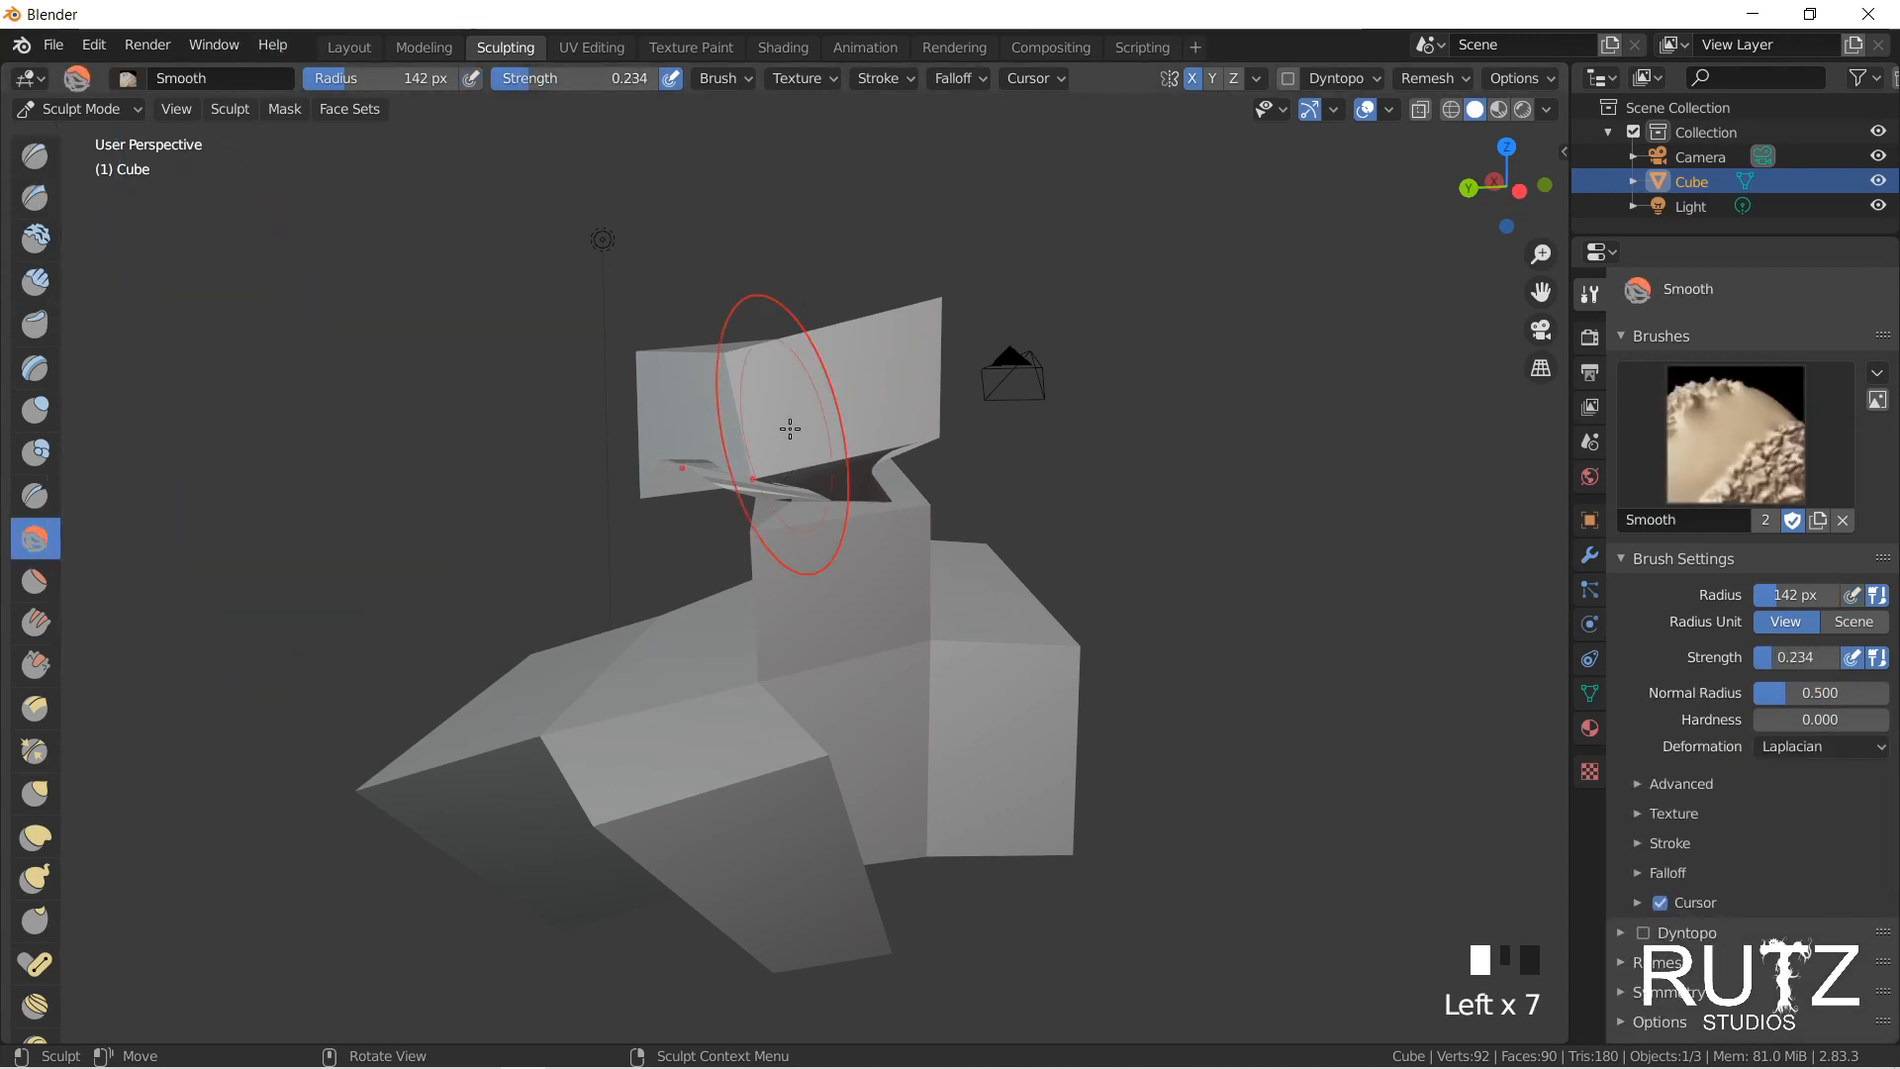
drag(789, 425, 835, 415)
drag(976, 686, 1022, 688)
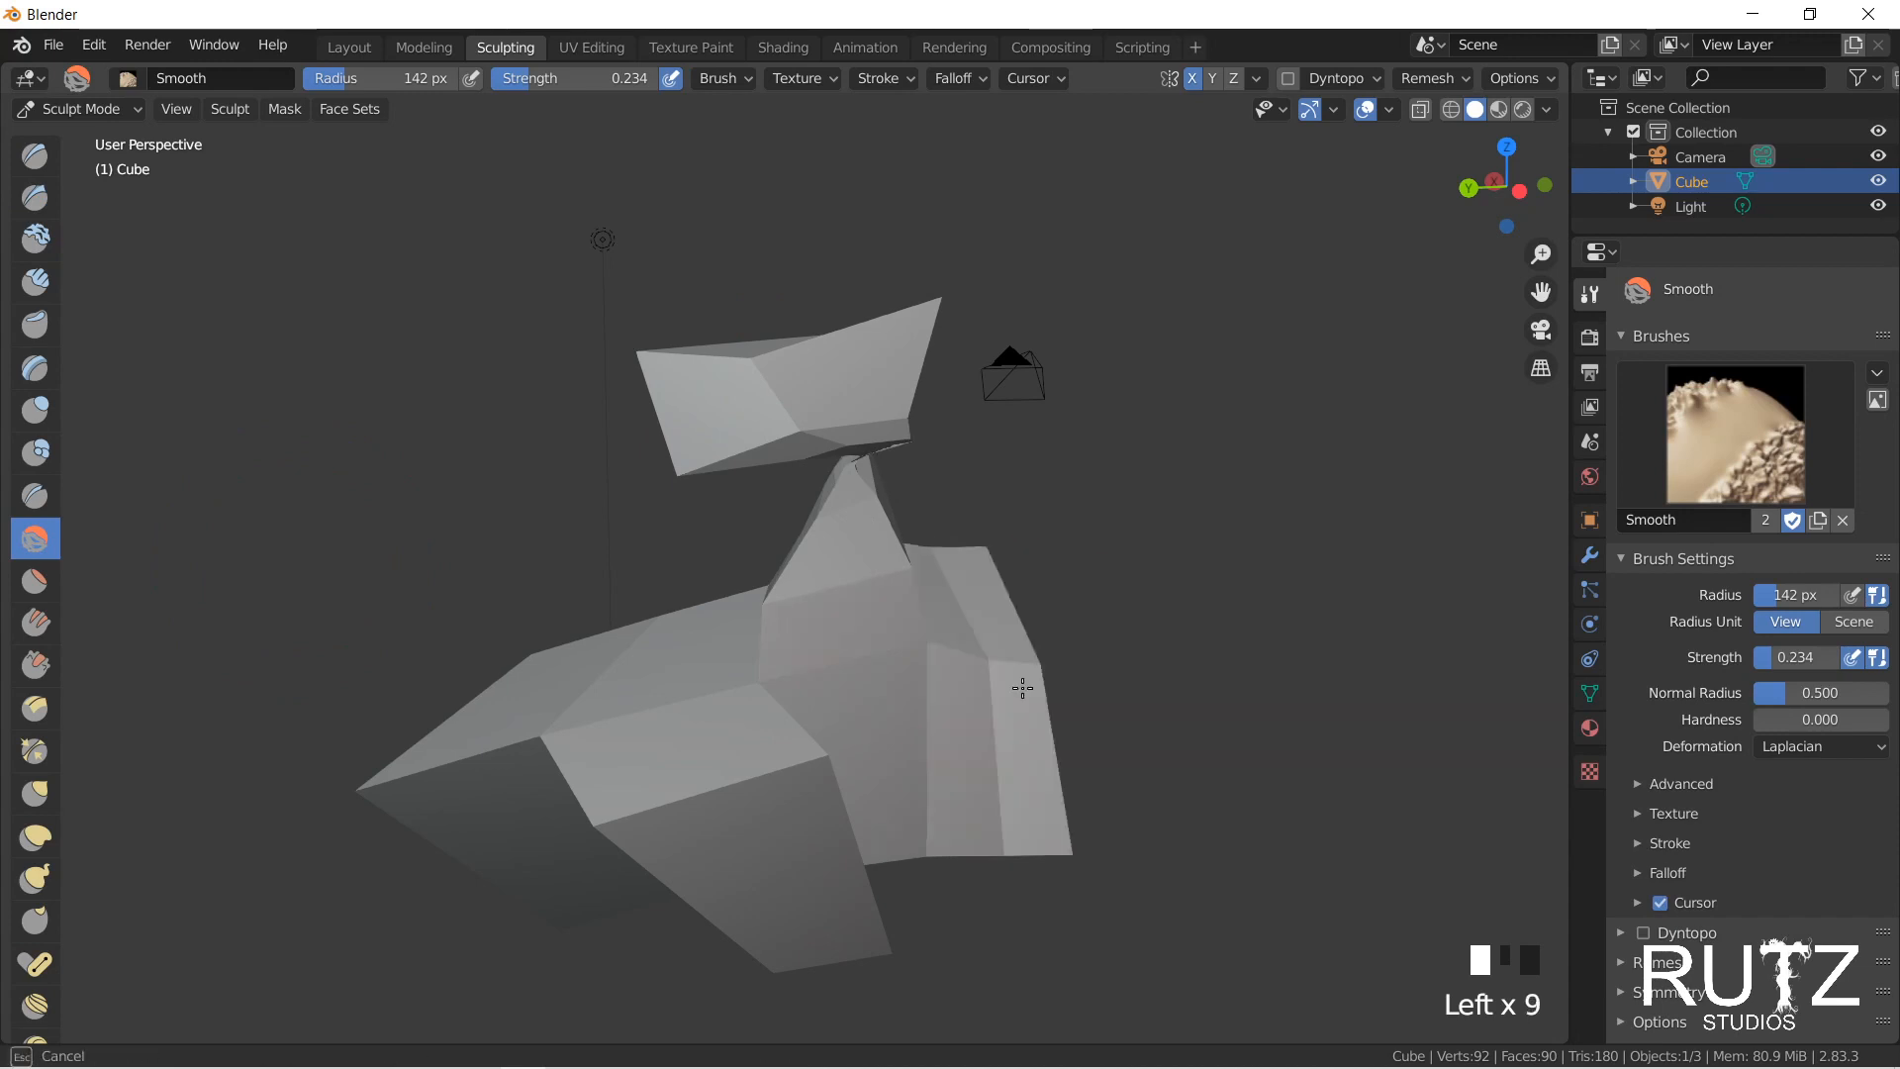
middle_drag(966, 714, 1019, 627)
mouse_move(1217, 692)
mouse_down()
mouse_move(985, 593)
mouse_move(999, 530)
mouse_move(779, 439)
mouse_up()
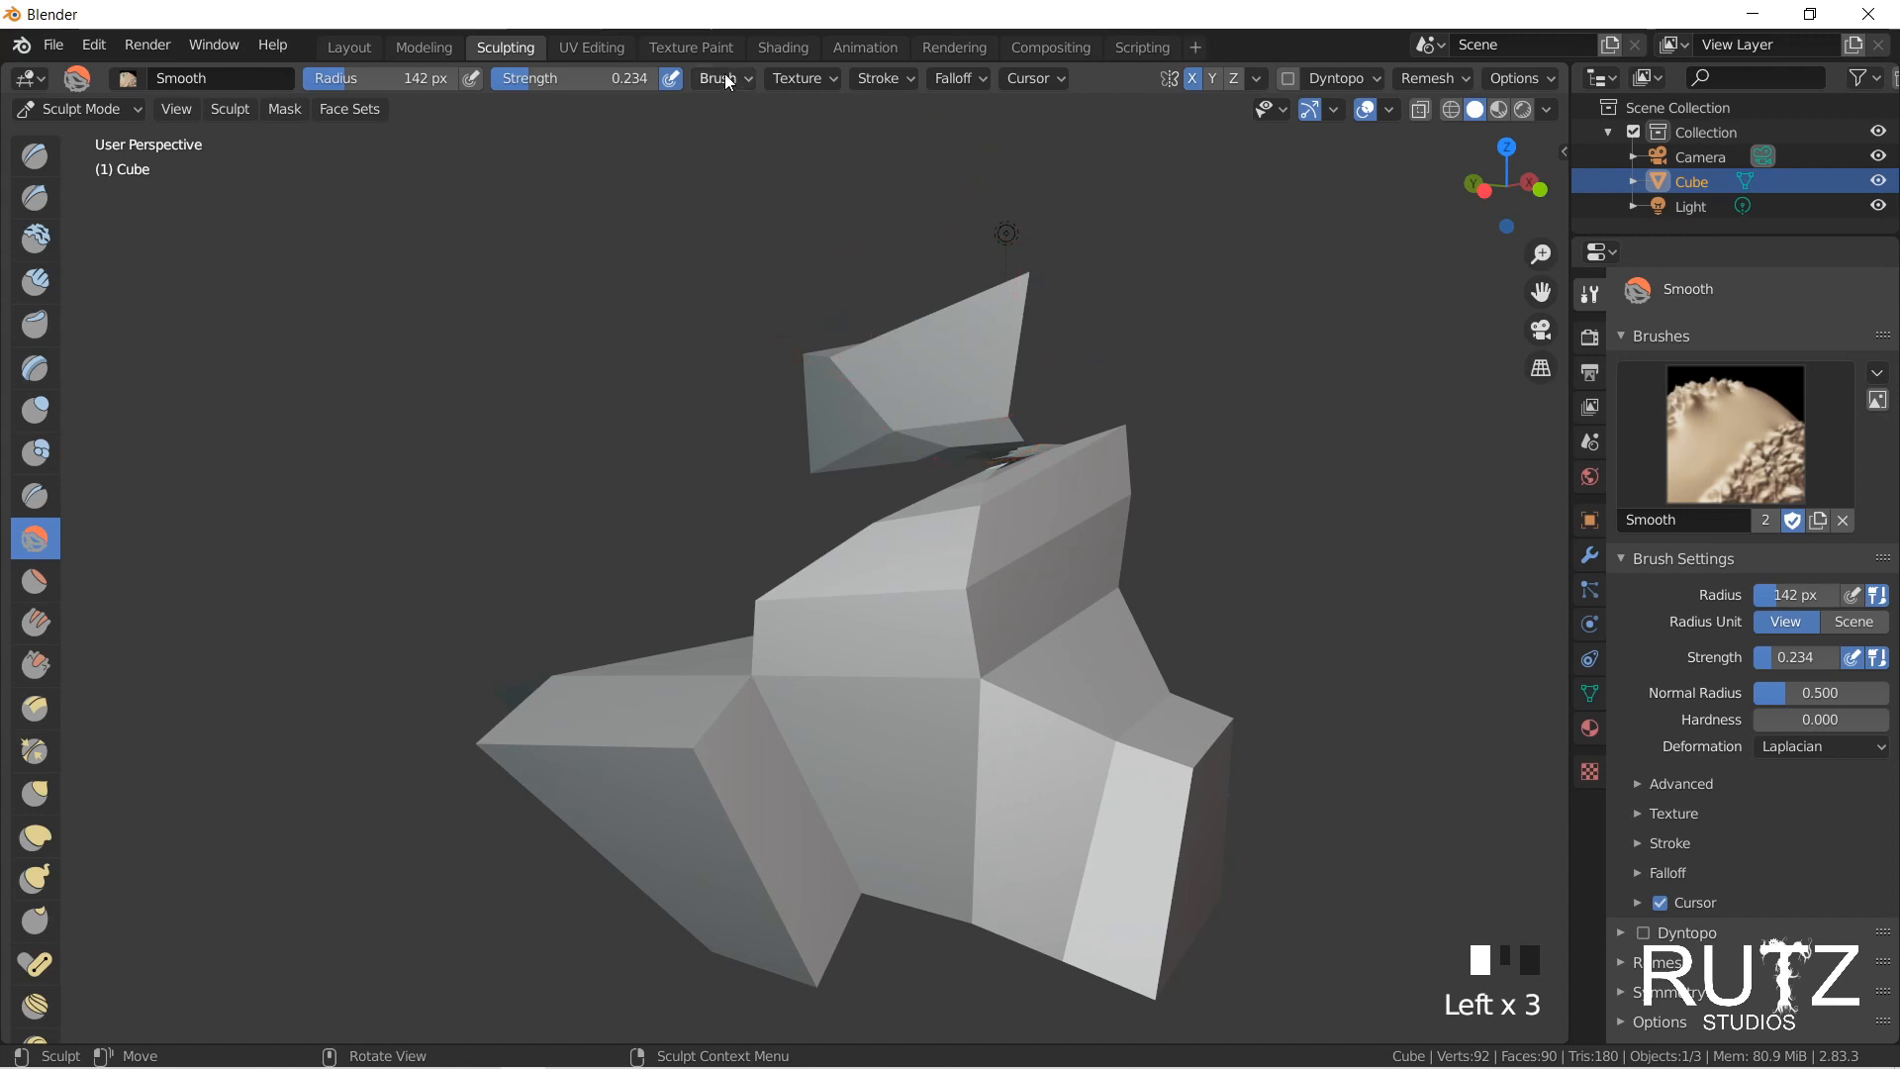
Step: In the UV Editing workspace, select the upper block's large end face and box-select its UV island for a closer look
click(582, 47)
middle_drag(1019, 321, 1079, 351)
middle_drag(1079, 352, 1109, 370)
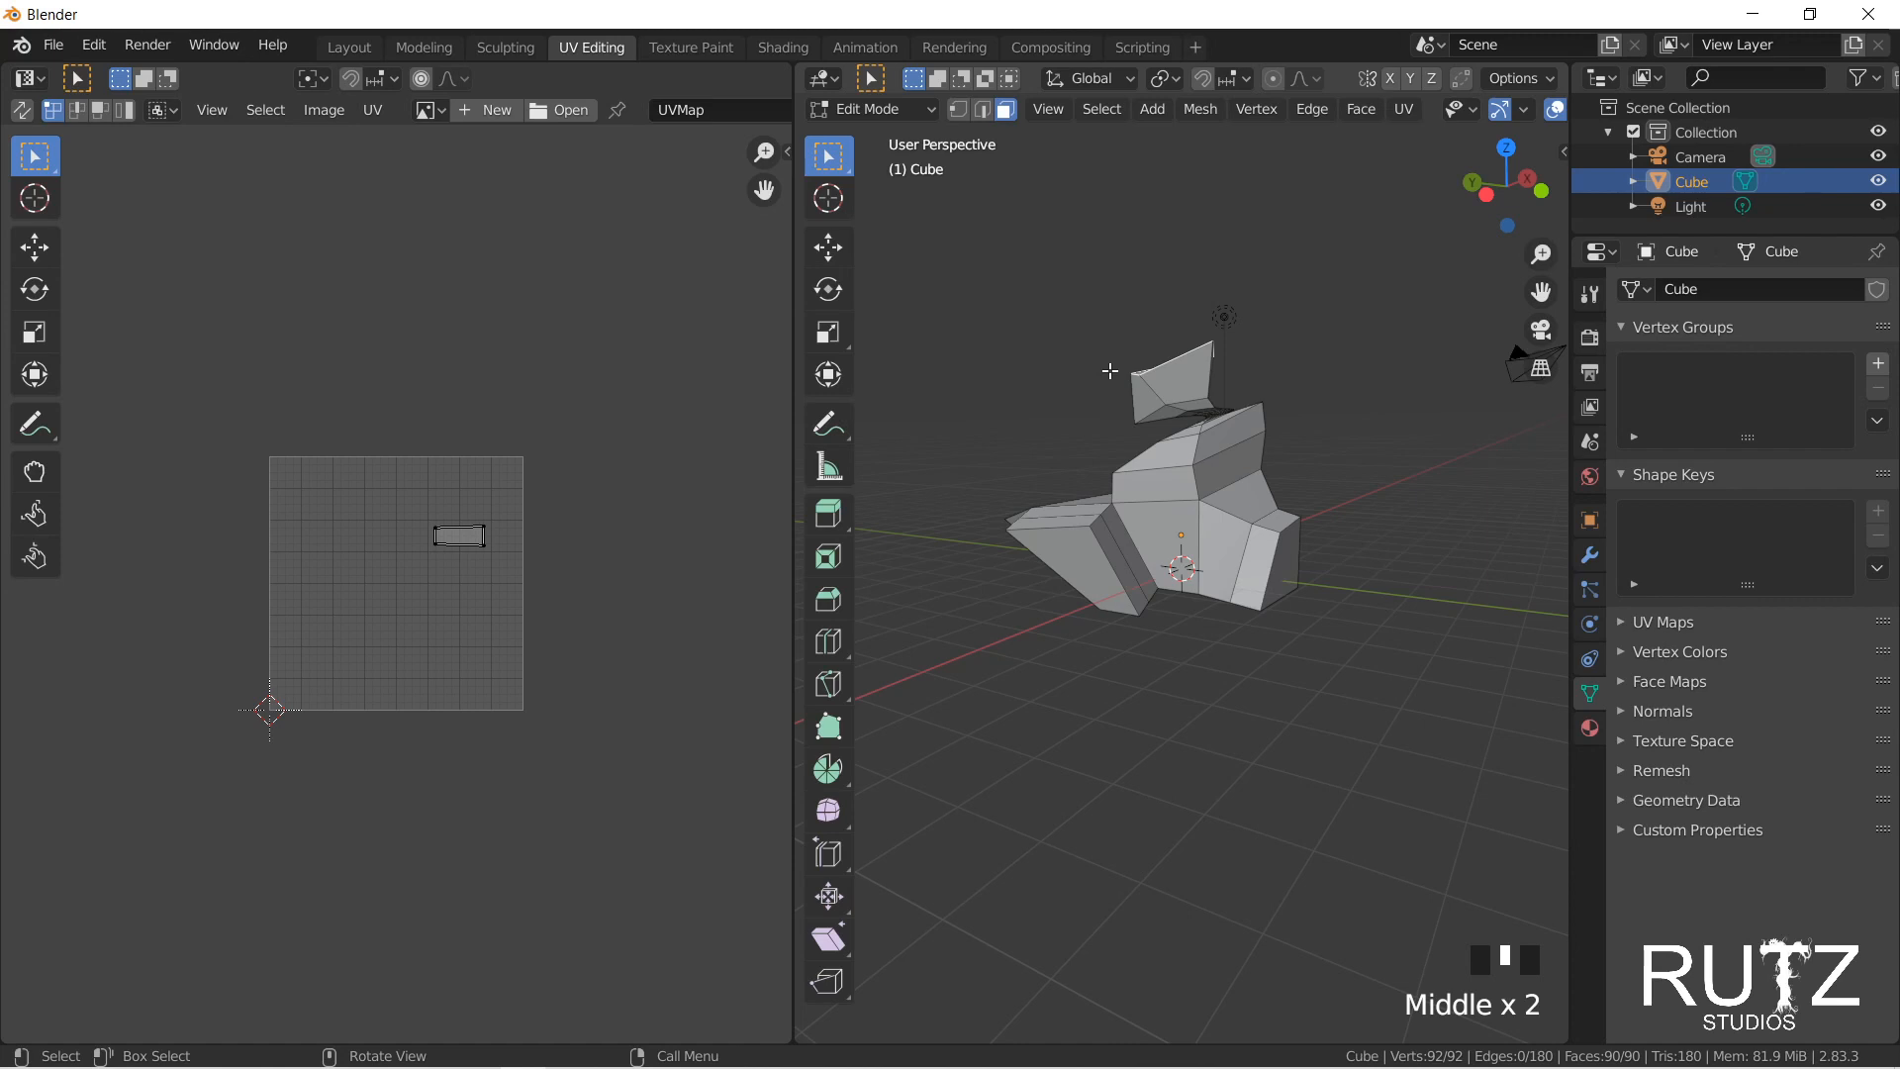
middle_drag(1191, 453, 1280, 434)
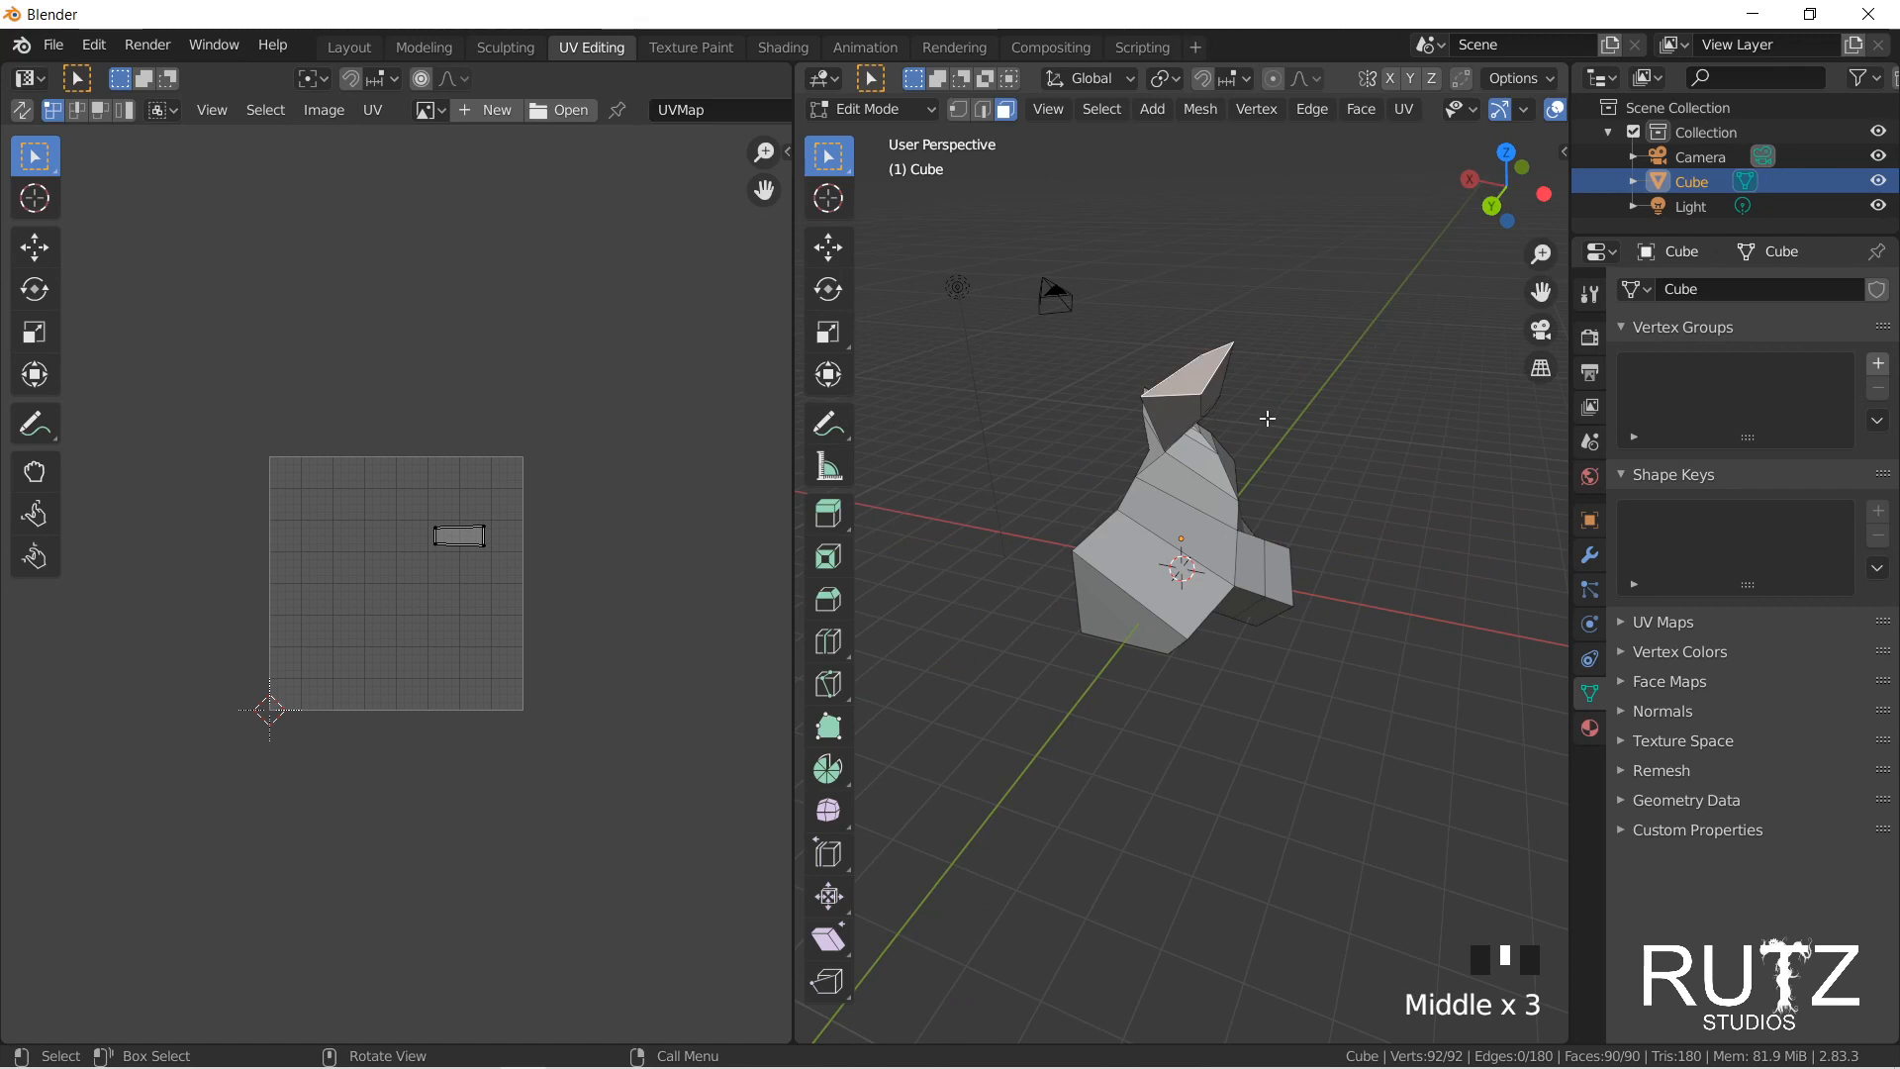
middle_drag(1081, 453, 1238, 424)
scroll(1256, 403, up, 3)
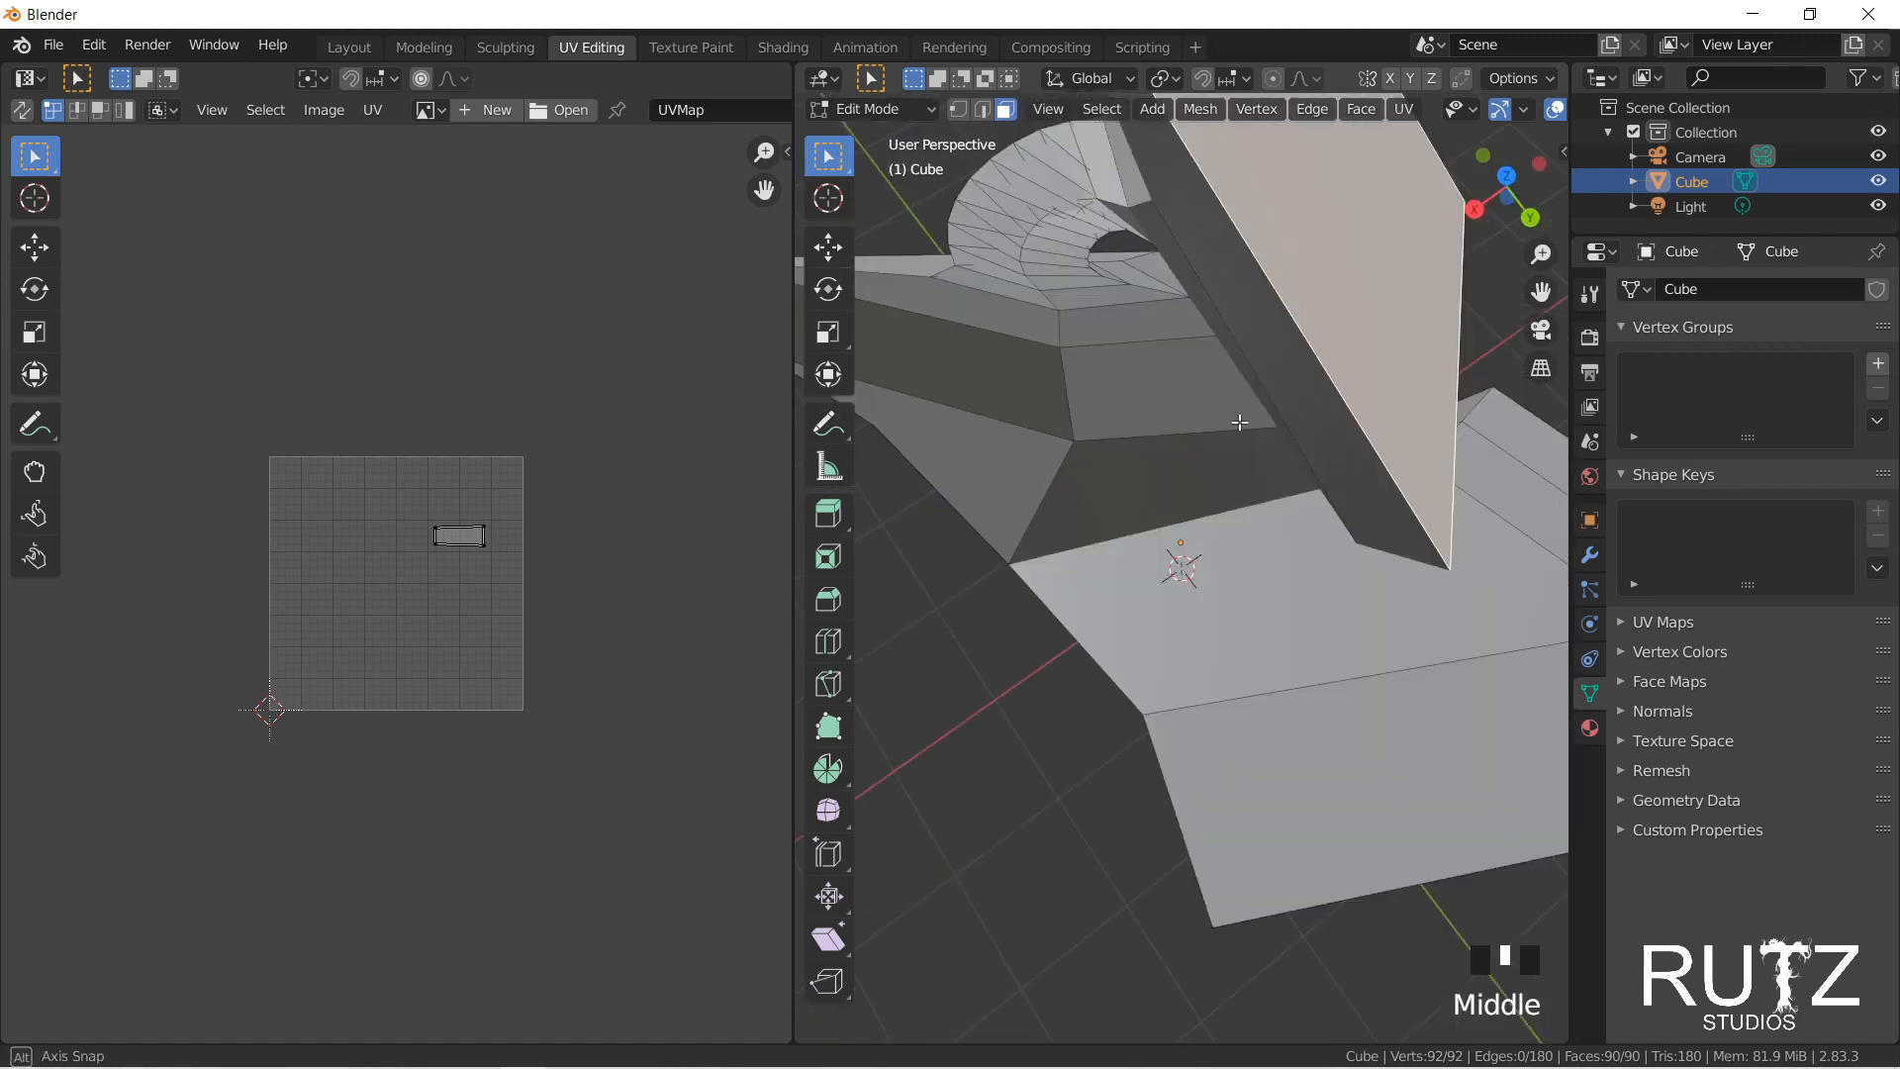
scroll(1248, 372, down, 3)
click(1210, 408)
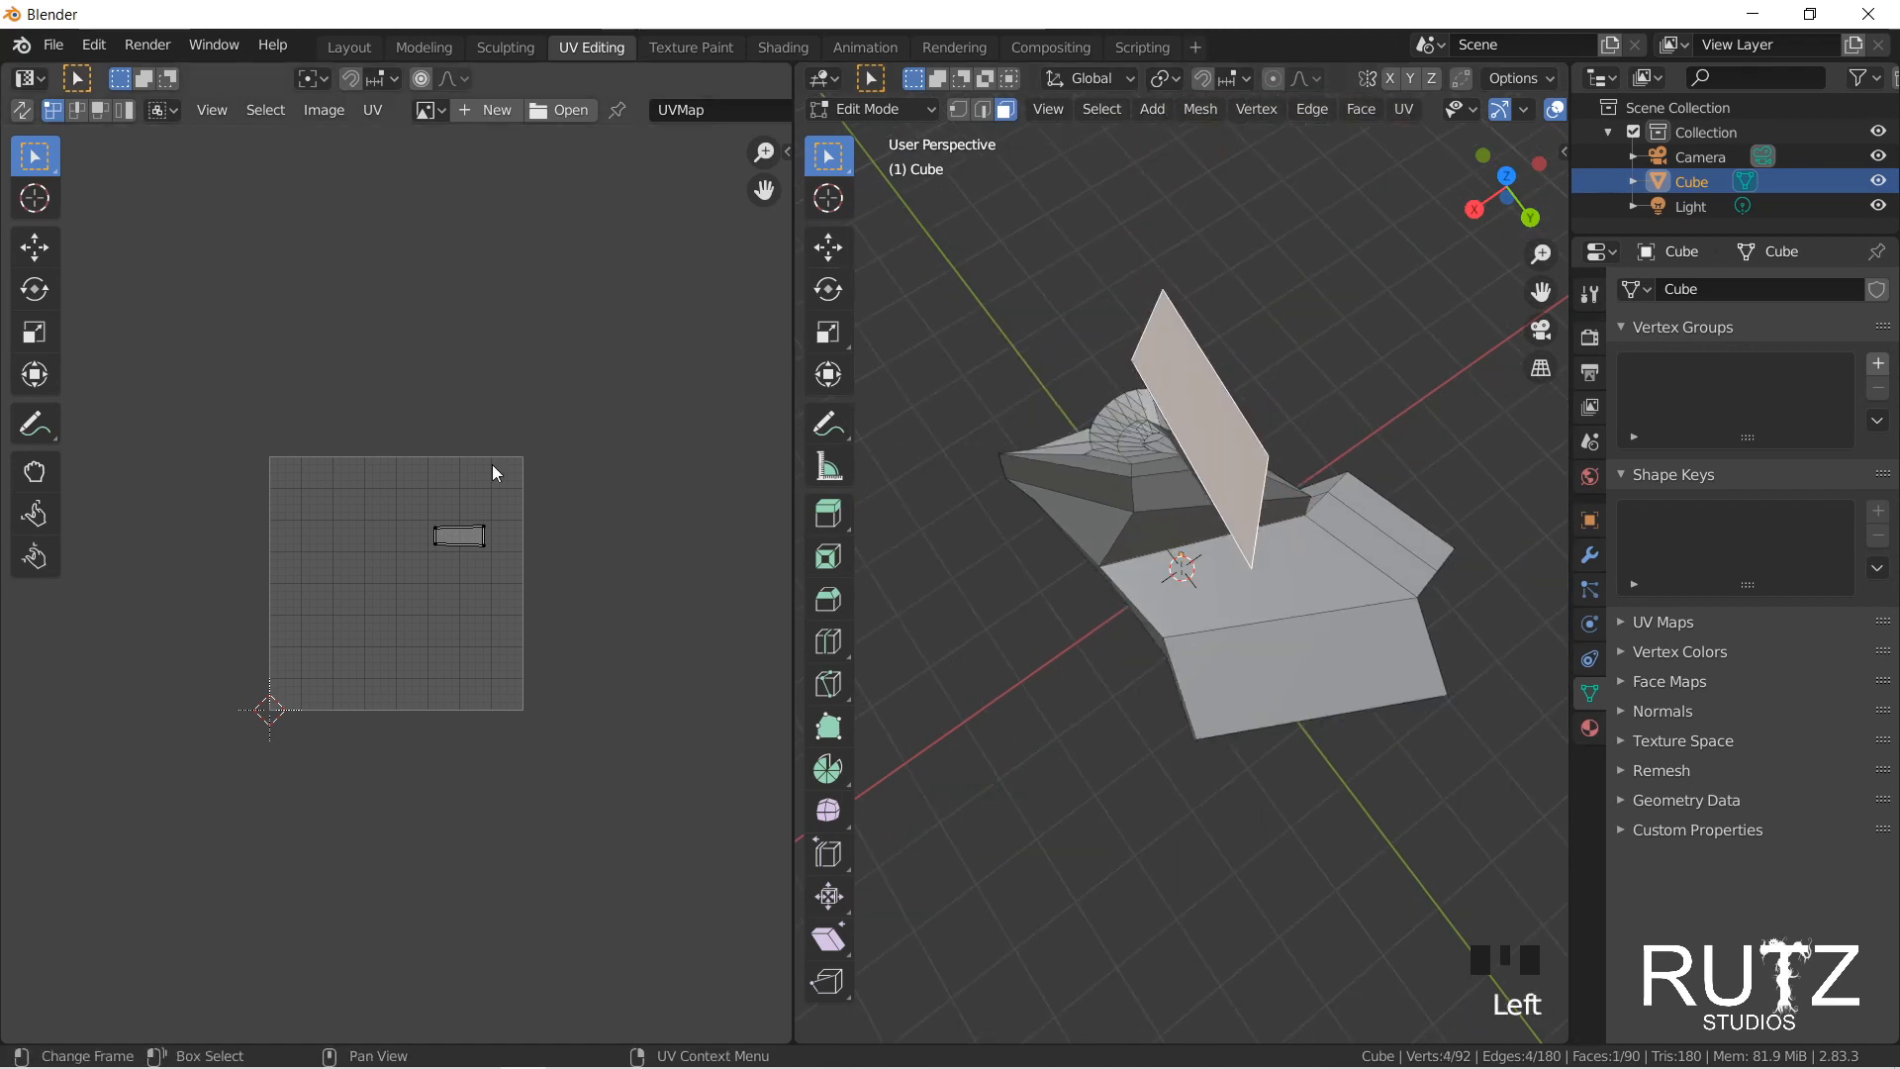
drag(411, 506, 516, 602)
scroll(429, 555, up, 6)
scroll(430, 555, down, 2)
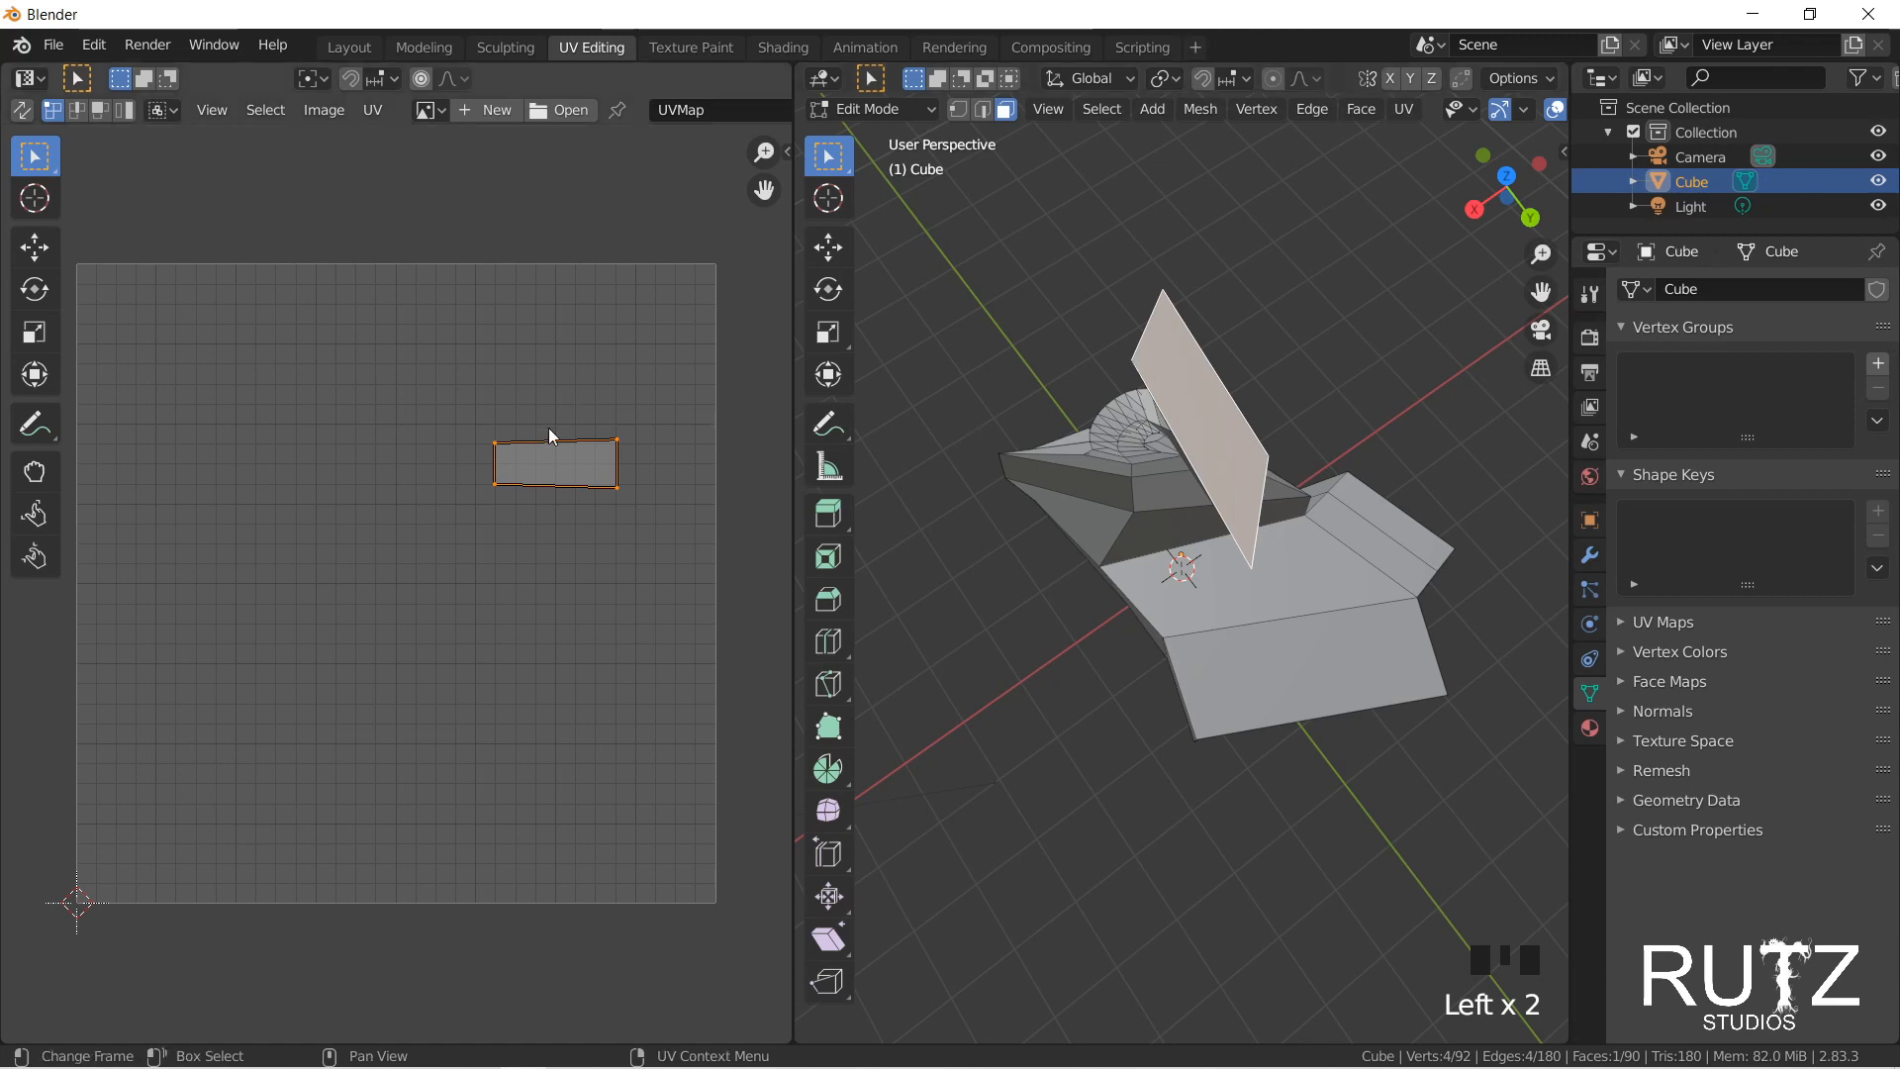
Step: Select all faces of the sculpted mesh and unwrap them
middle_drag(870, 396, 989, 411)
key(a)
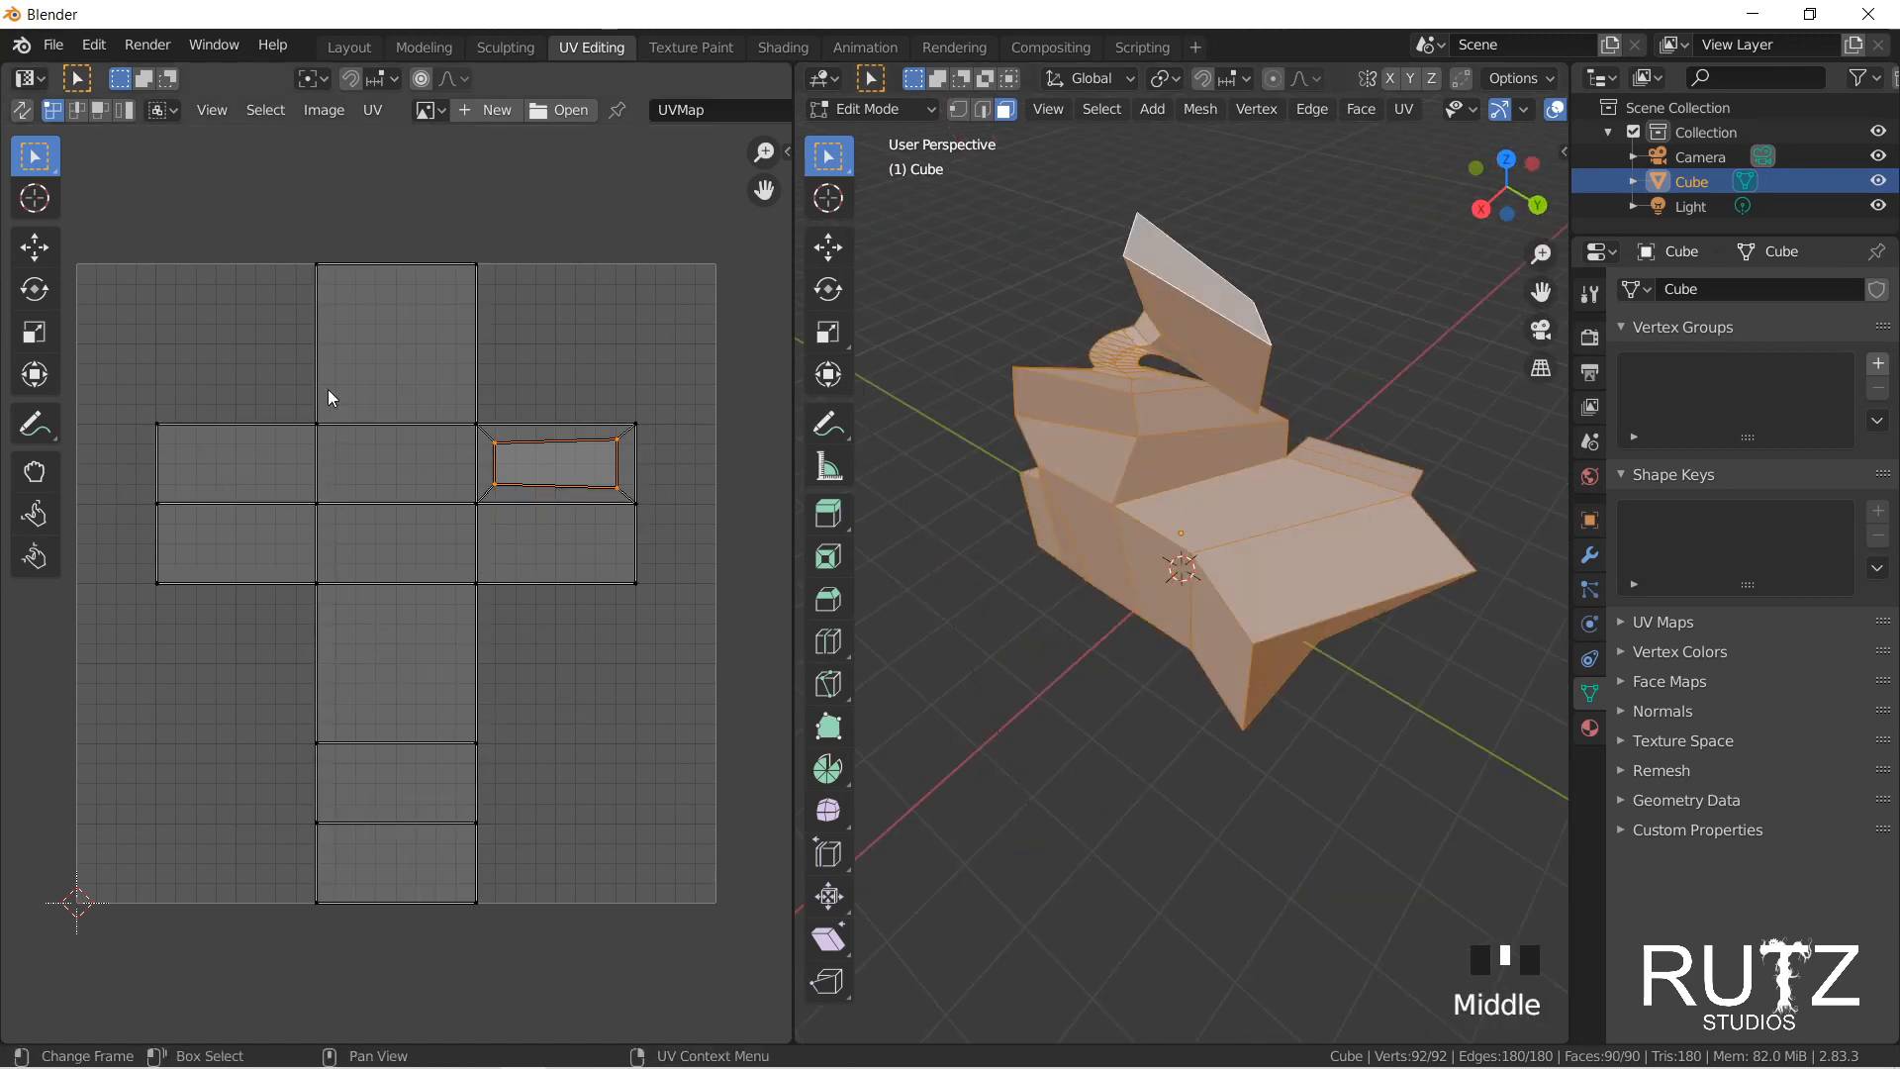
middle_drag(1343, 511, 1164, 380)
scroll(1277, 475, up, 1)
scroll(1157, 442, up, 3)
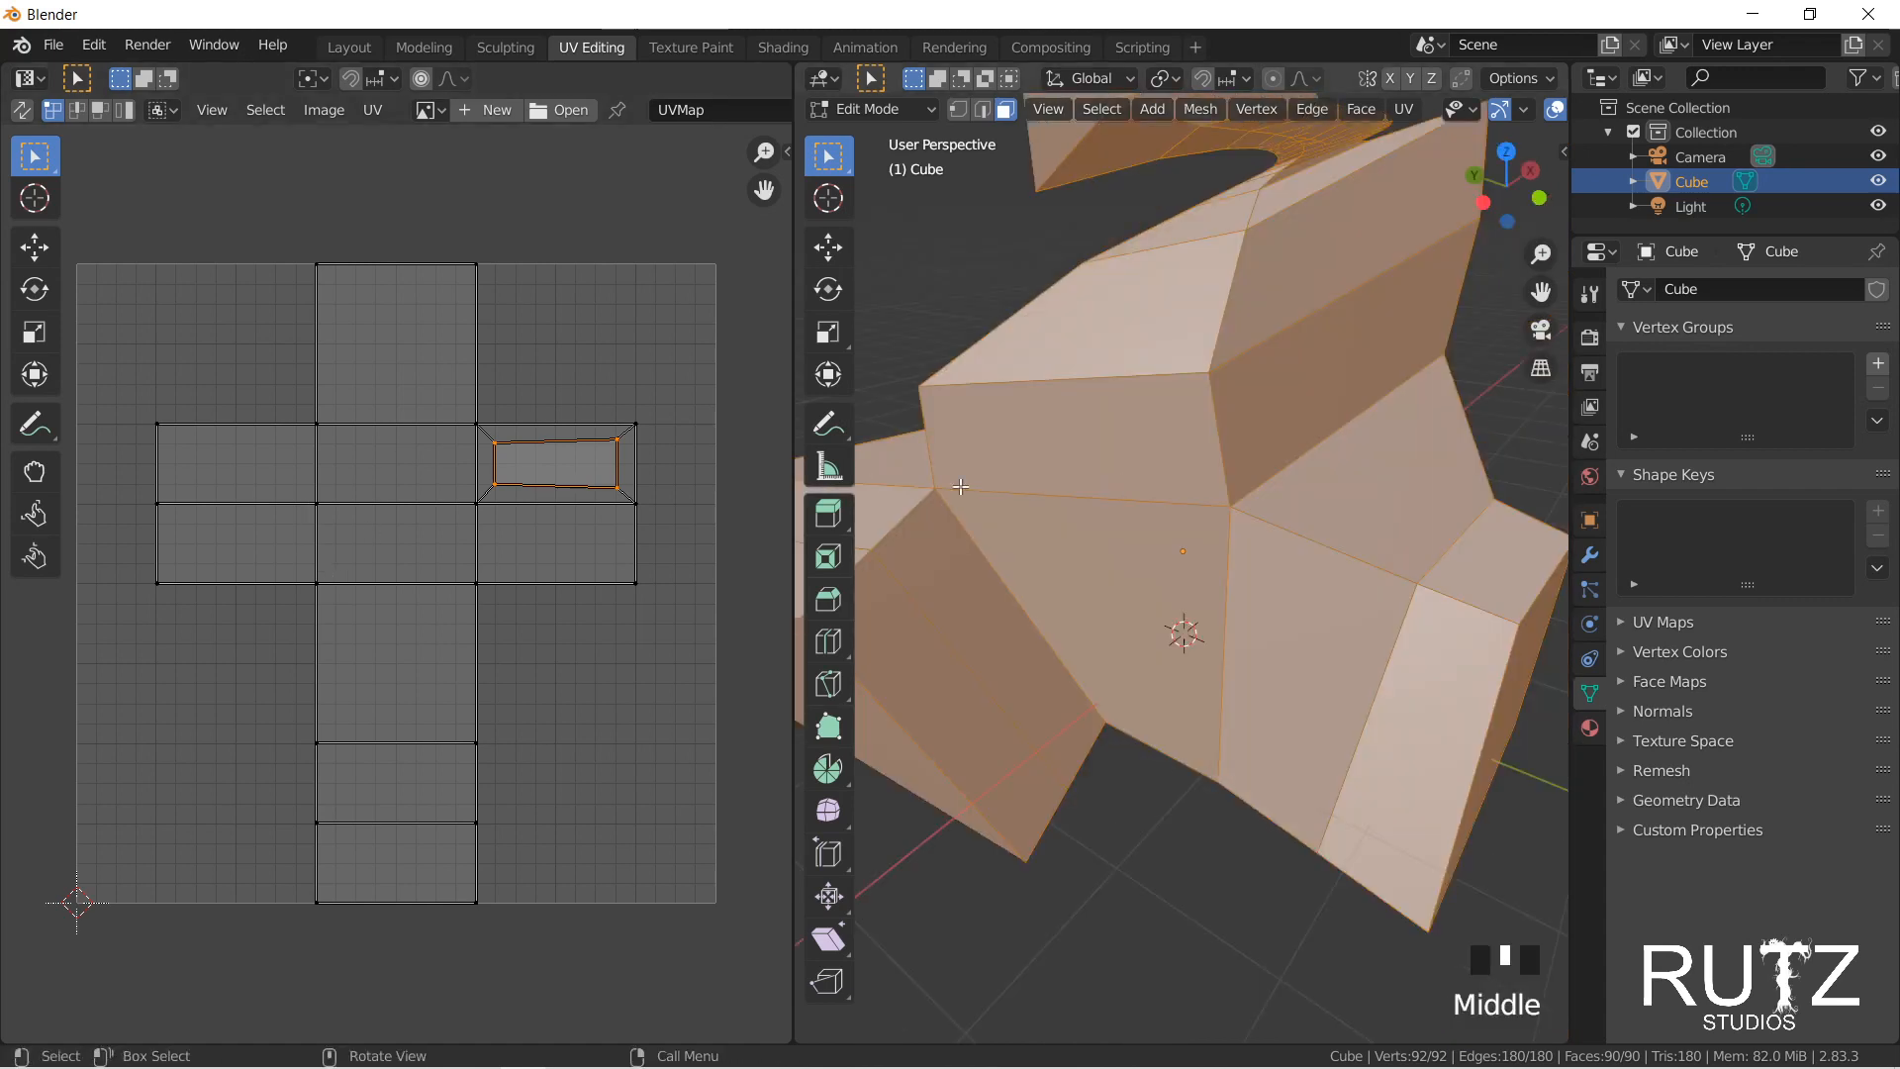
key(u)
click(1128, 251)
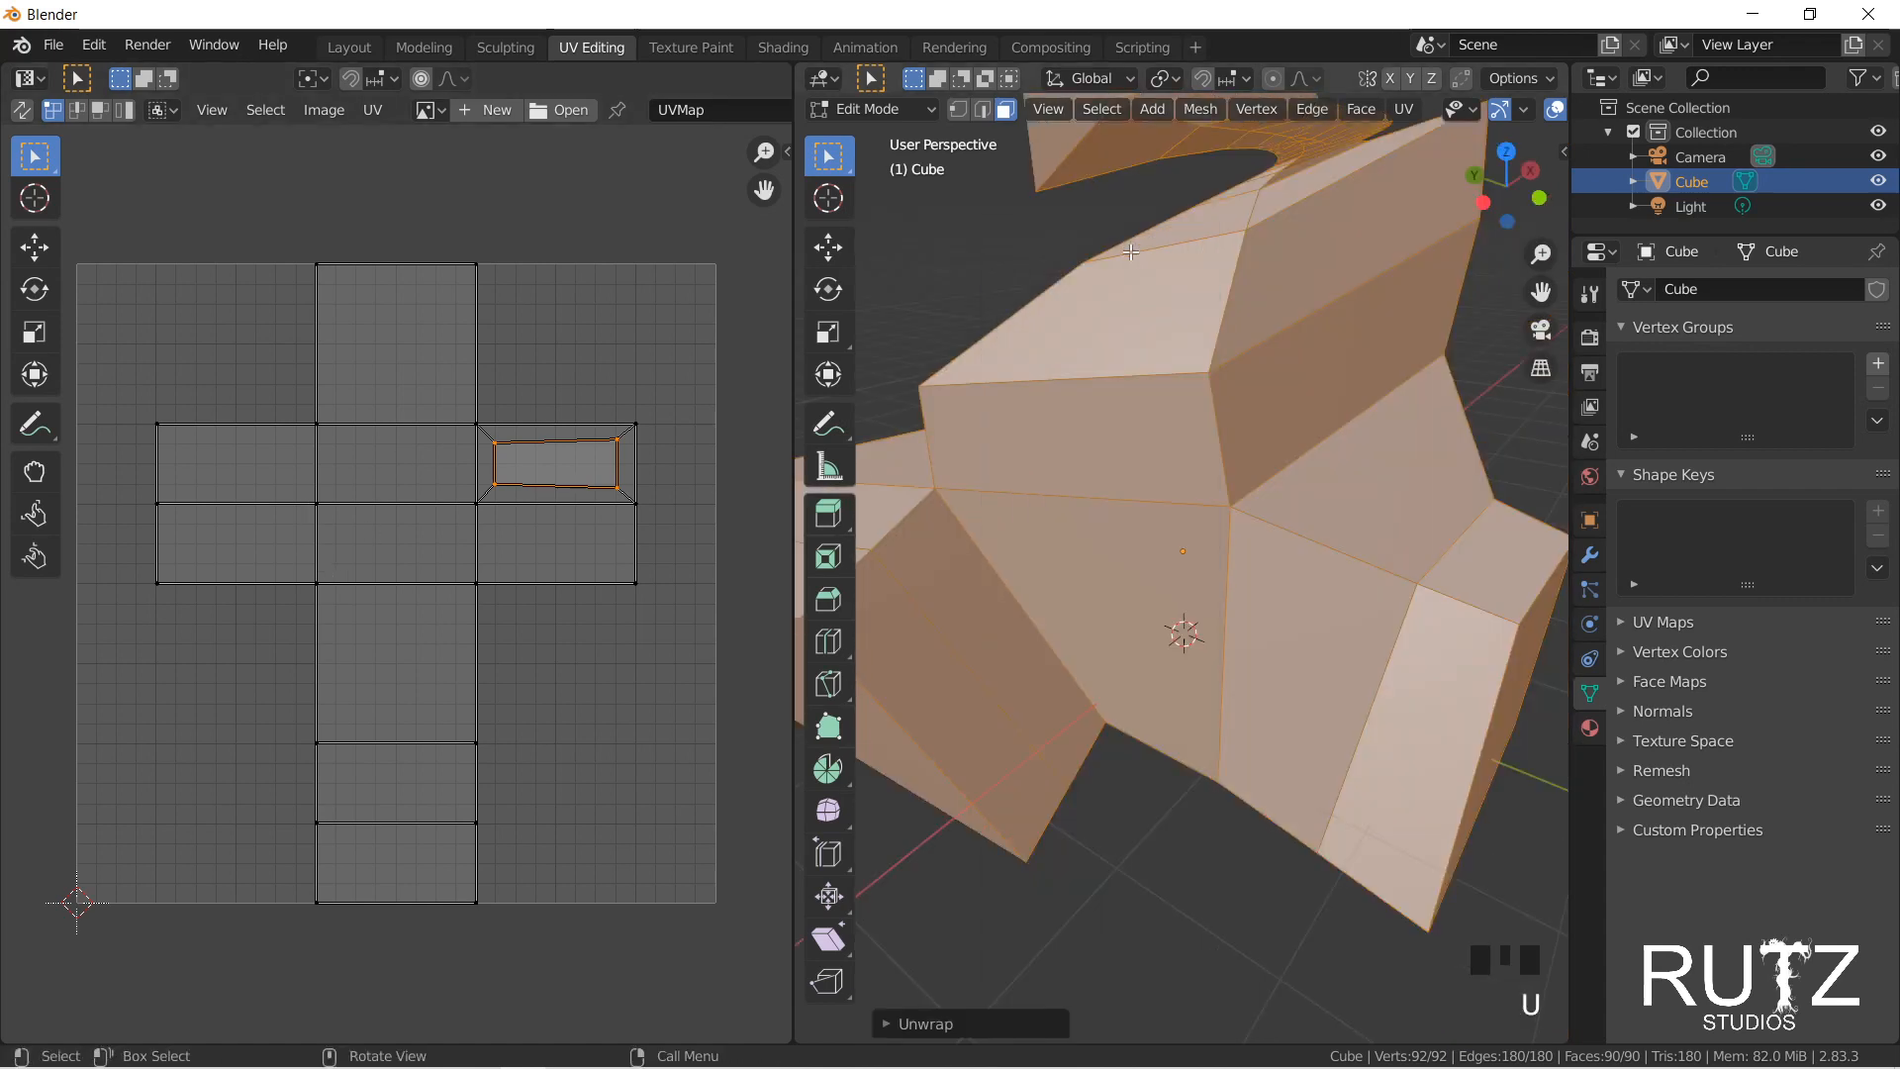
Step: In Object Mode, delete the sculpted mesh and add a new cube in its place
middle_drag(1255, 383, 1310, 498)
scroll(1282, 411, down, 2)
scroll(1311, 498, down, 1)
right_click(1233, 530)
right_click(1222, 514)
key(Tab)
click(1178, 484)
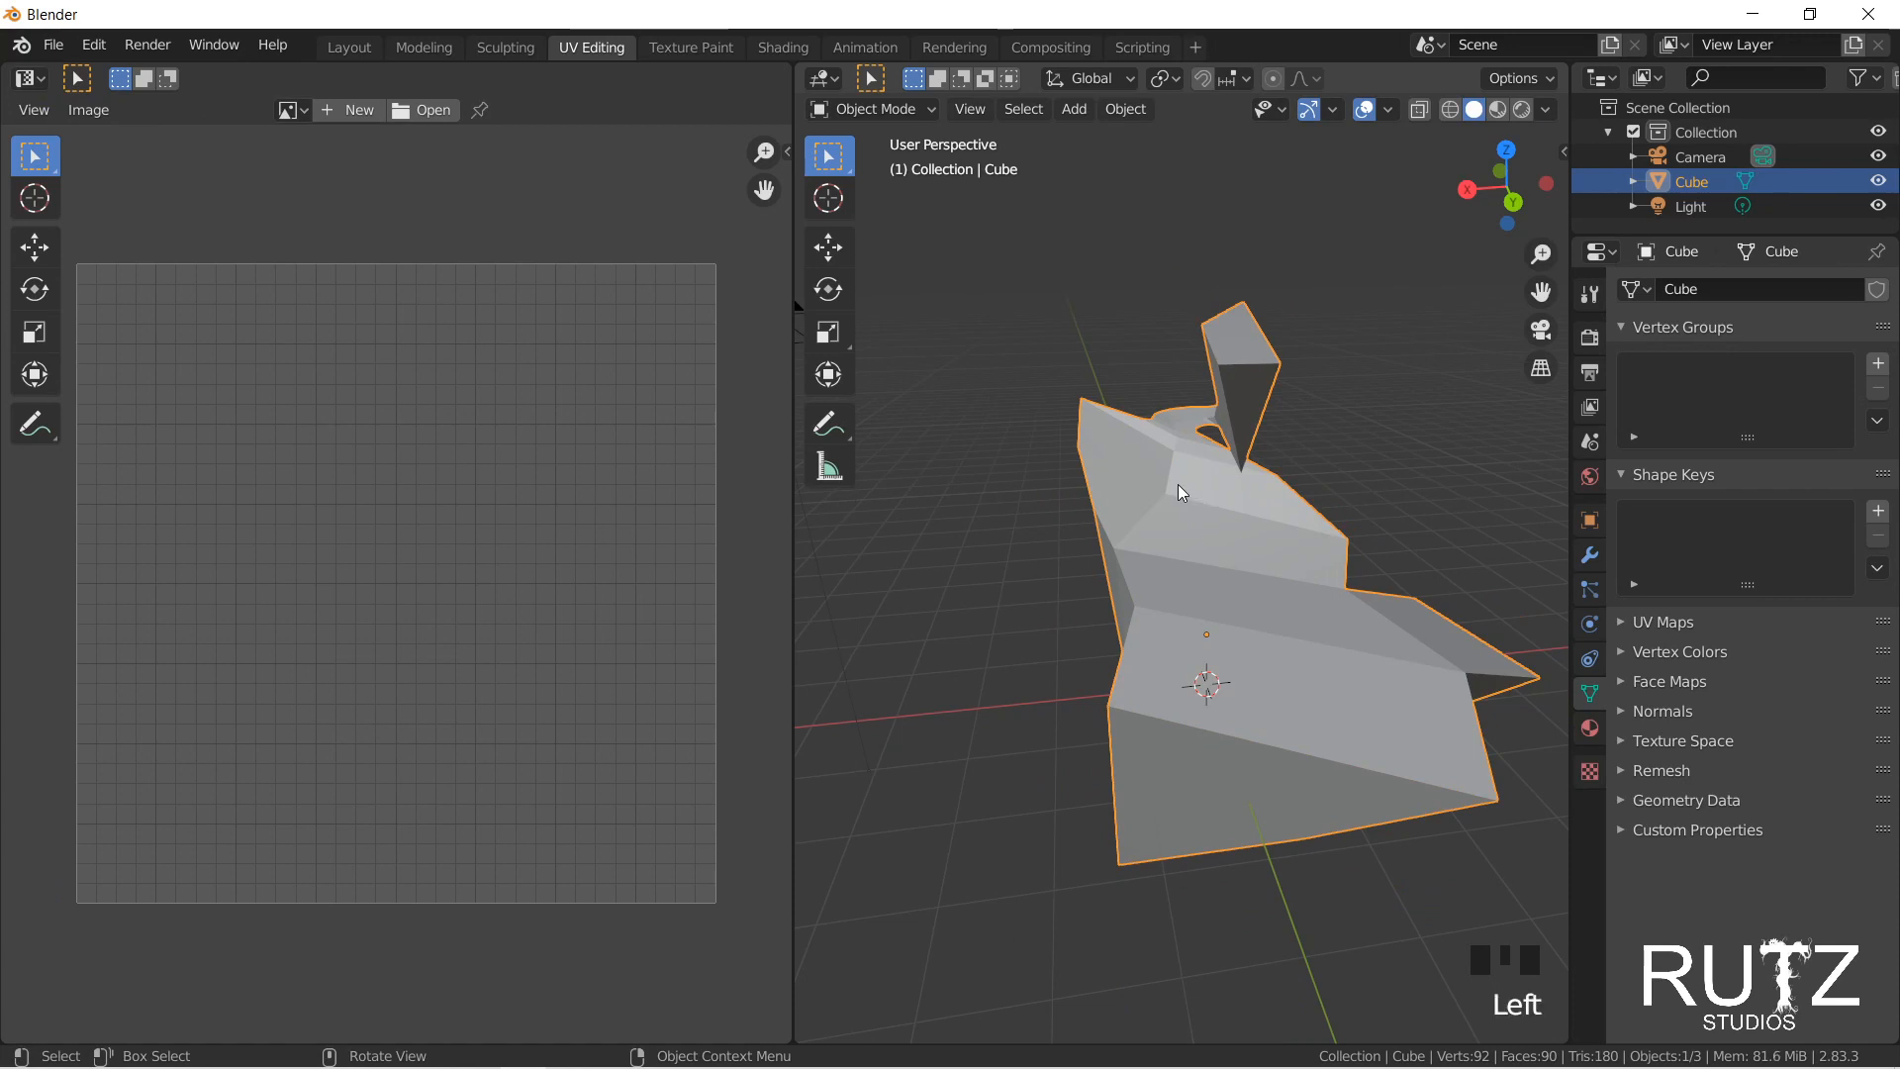
key(Delete)
key(shift+a)
mouse_move(1171, 511)
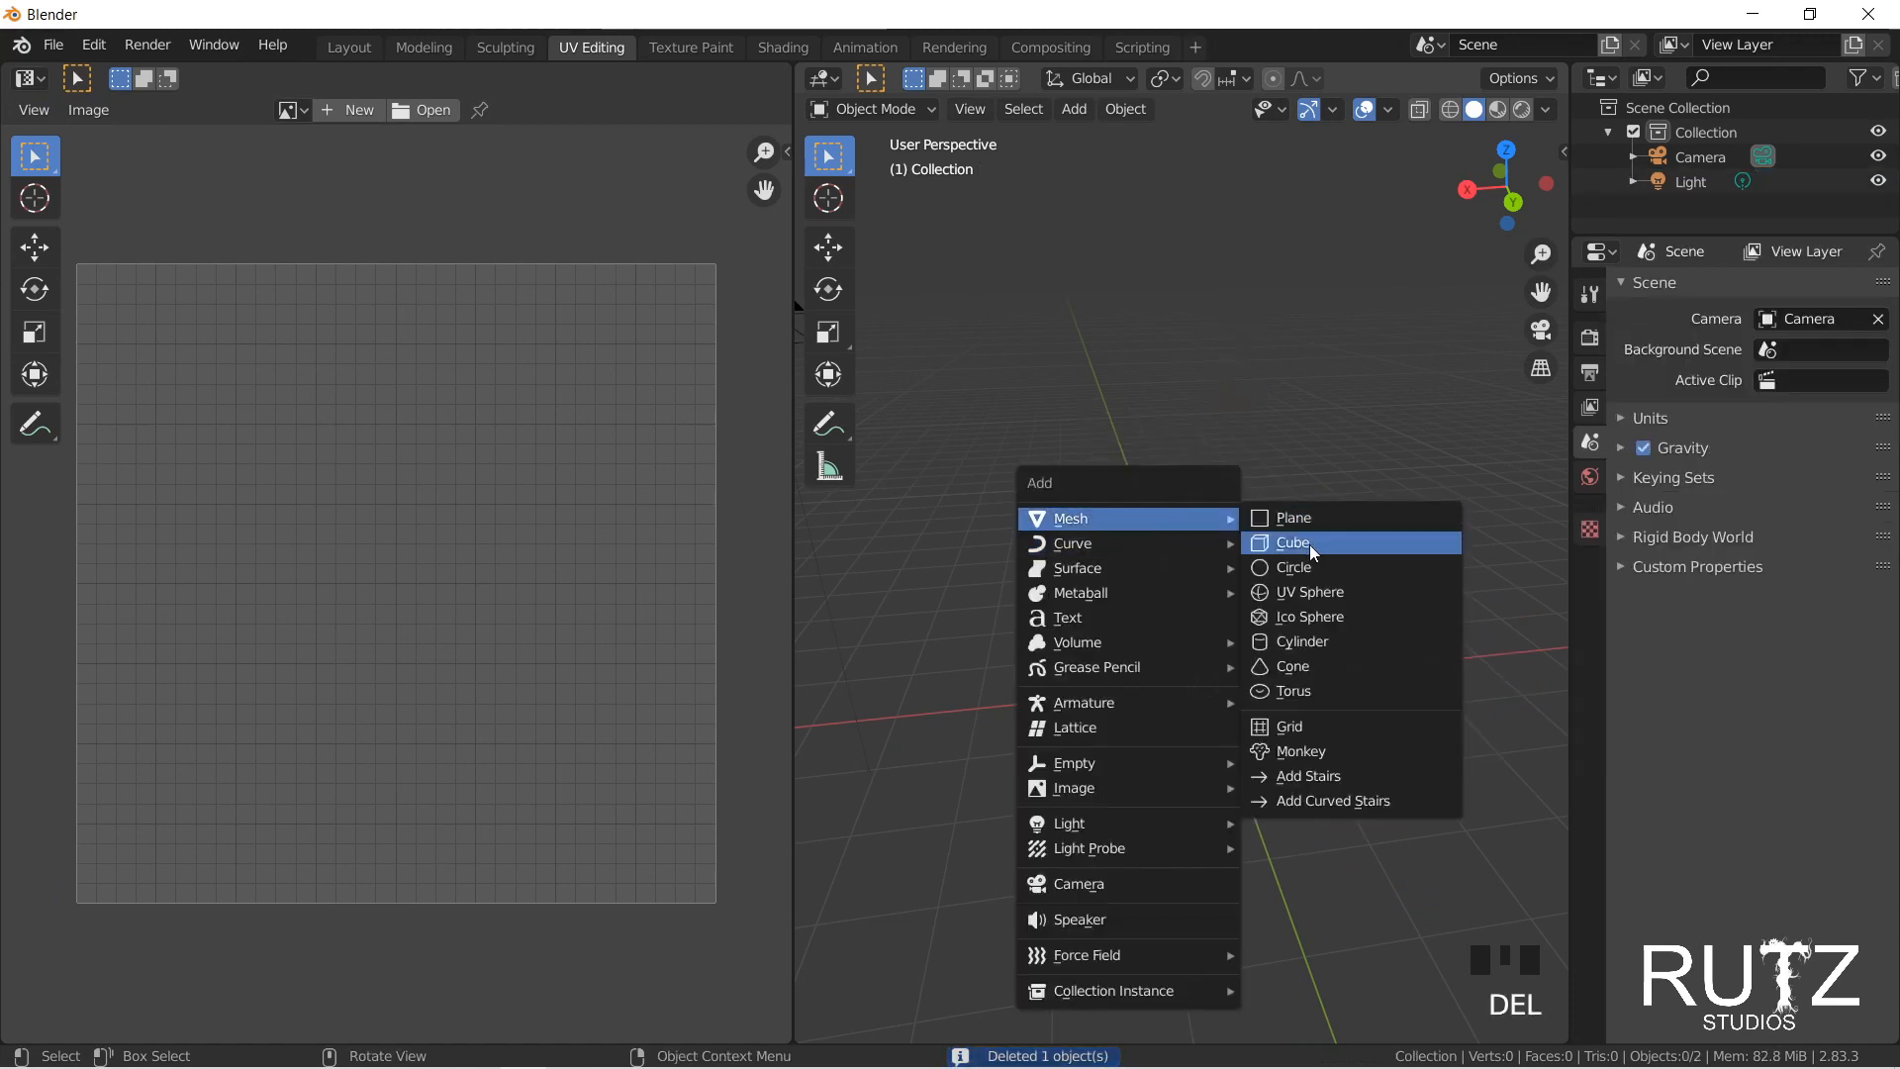
click(1296, 543)
Step: Enter Edit Mode and move the new cube's geometry up along the Z axis so it rests near the grid floor
key(Tab)
middle_drag(1222, 633, 1405, 582)
key(g)
key(z)
click(1279, 501)
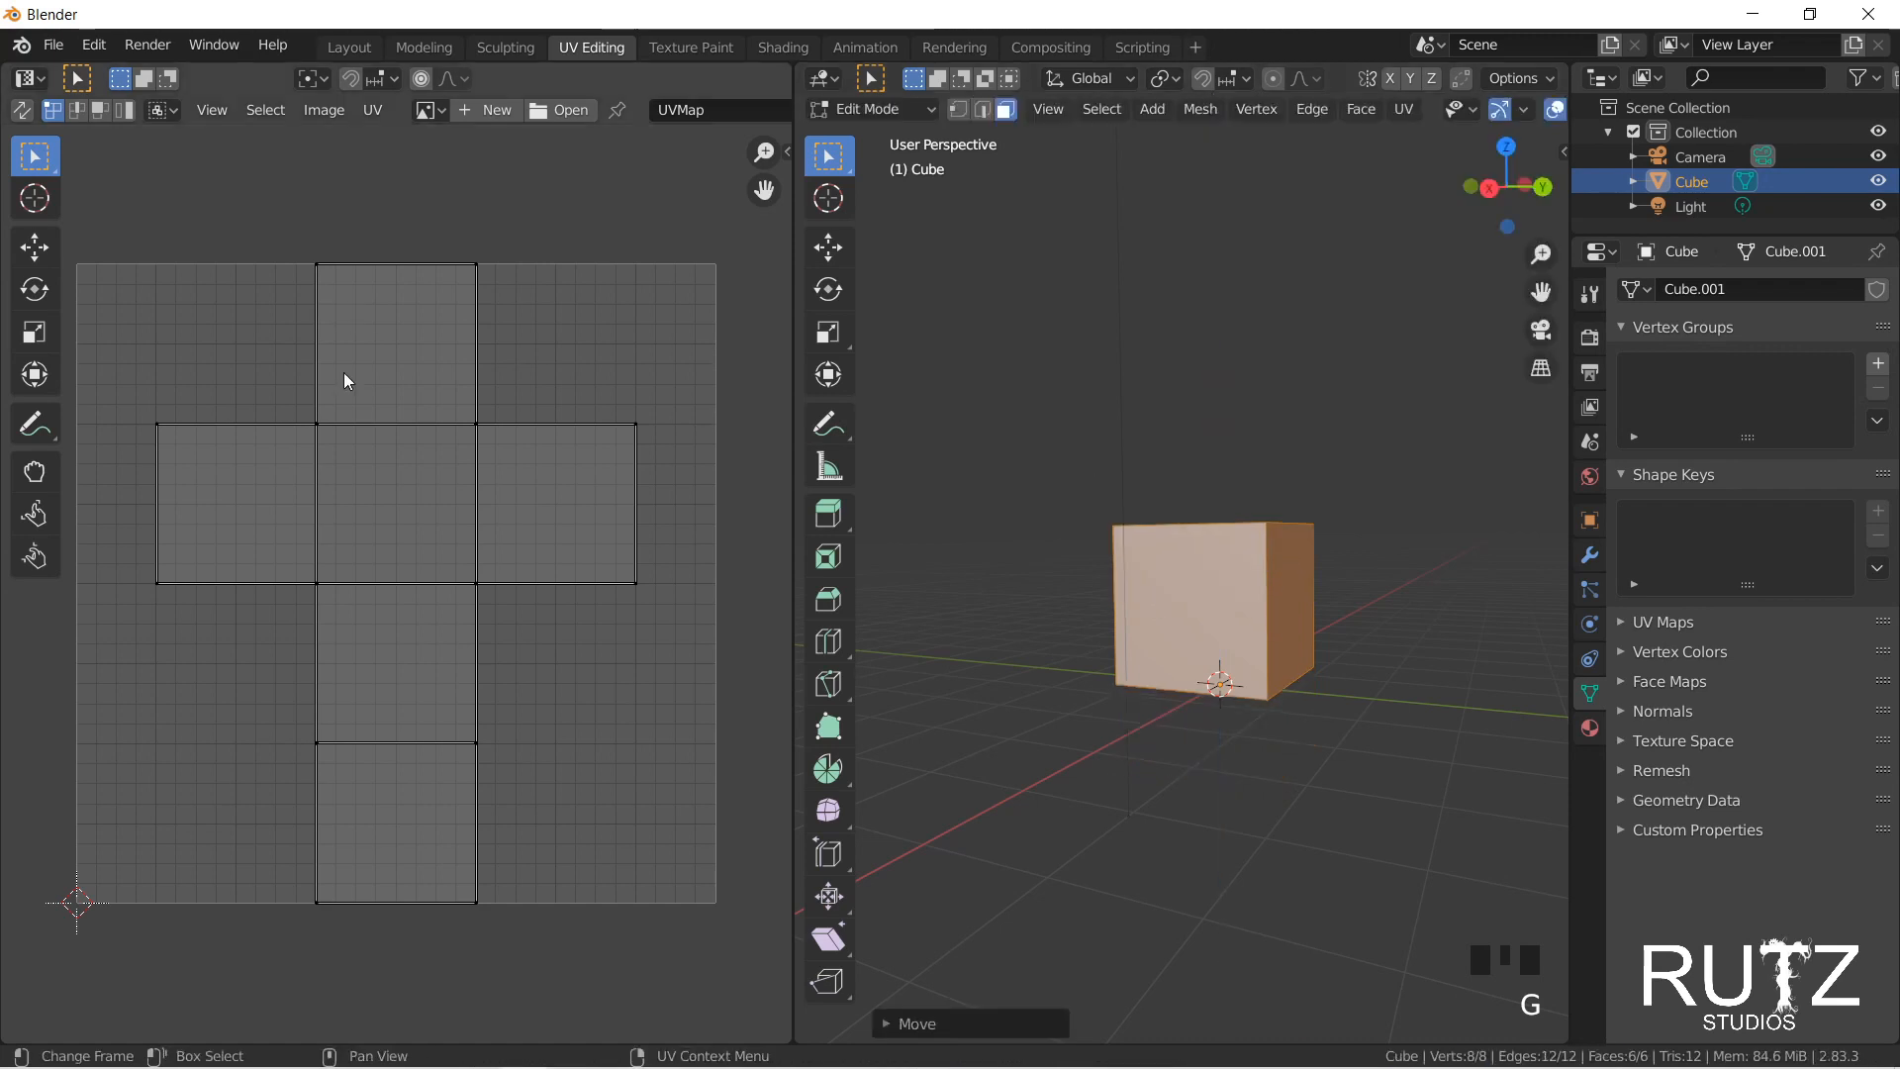
Step: Select several of the cube's side faces one at a time and examine where each sits in the UV layout
middle_drag(1178, 564, 1076, 566)
click(1226, 597)
click(1109, 594)
drag(195, 680, 610, 1023)
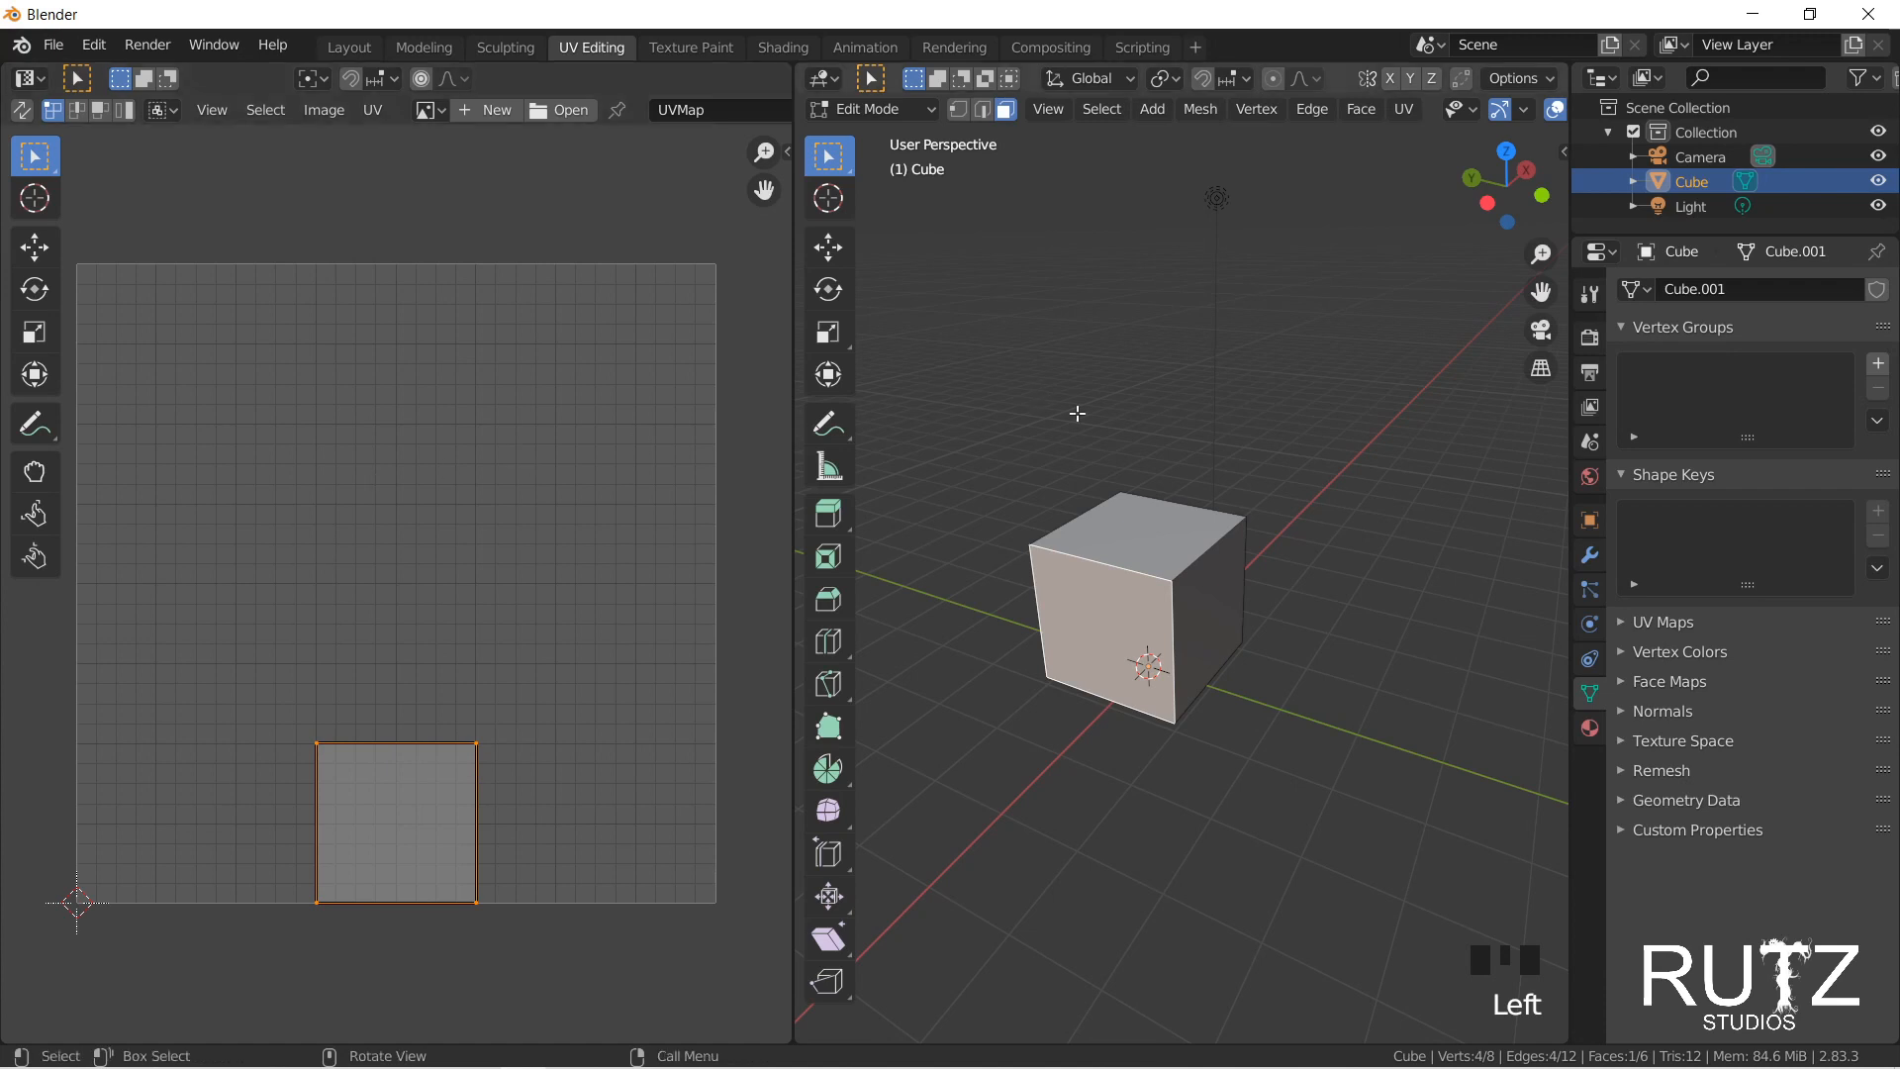
middle_drag(1285, 600, 1149, 594)
click(1149, 593)
middle_drag(1405, 609, 1232, 576)
scroll(1231, 574, down, 1)
click(1230, 573)
middle_drag(1347, 559, 1252, 566)
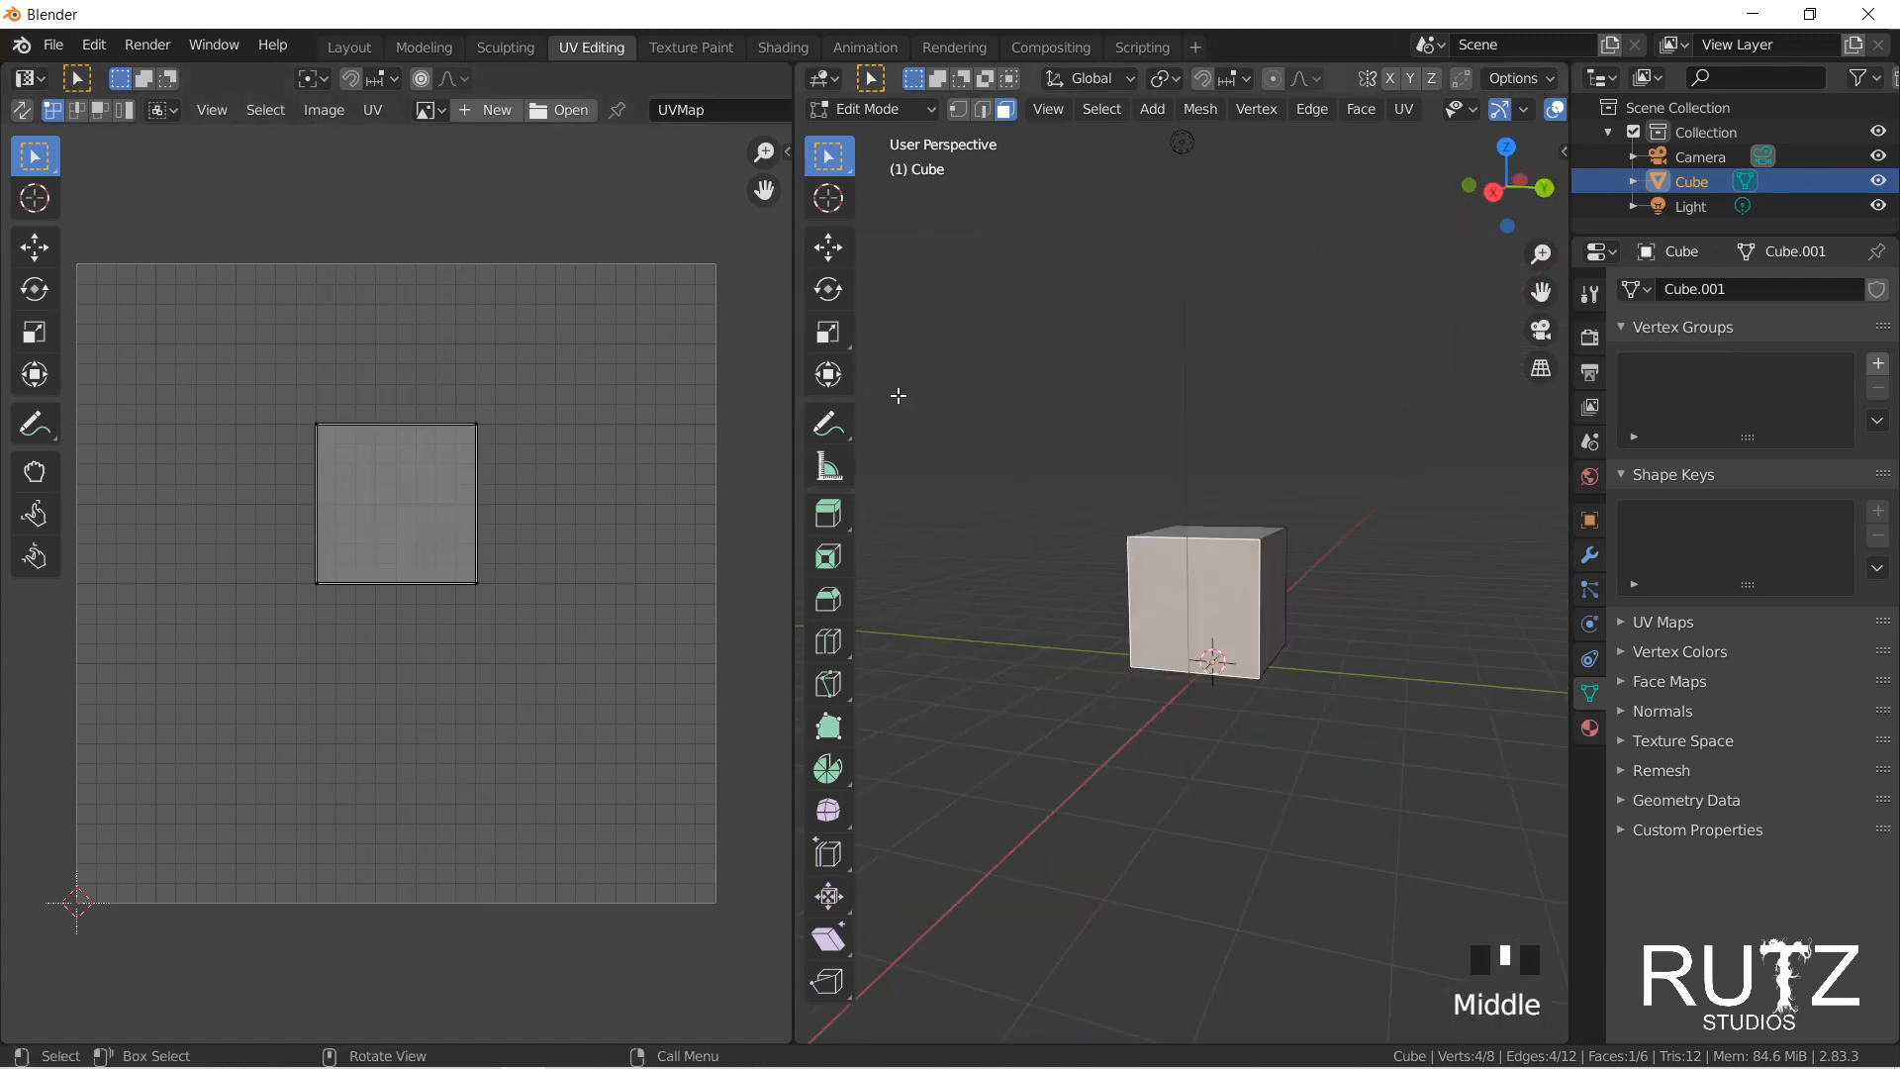
Step: Box-select all of the cube's faces so the complete UV layout is displayed
drag(898, 396, 1531, 806)
middle_drag(1343, 596, 999, 475)
drag(906, 358, 1386, 807)
middle_drag(1420, 542, 1267, 704)
scroll(1265, 705, down, 1)
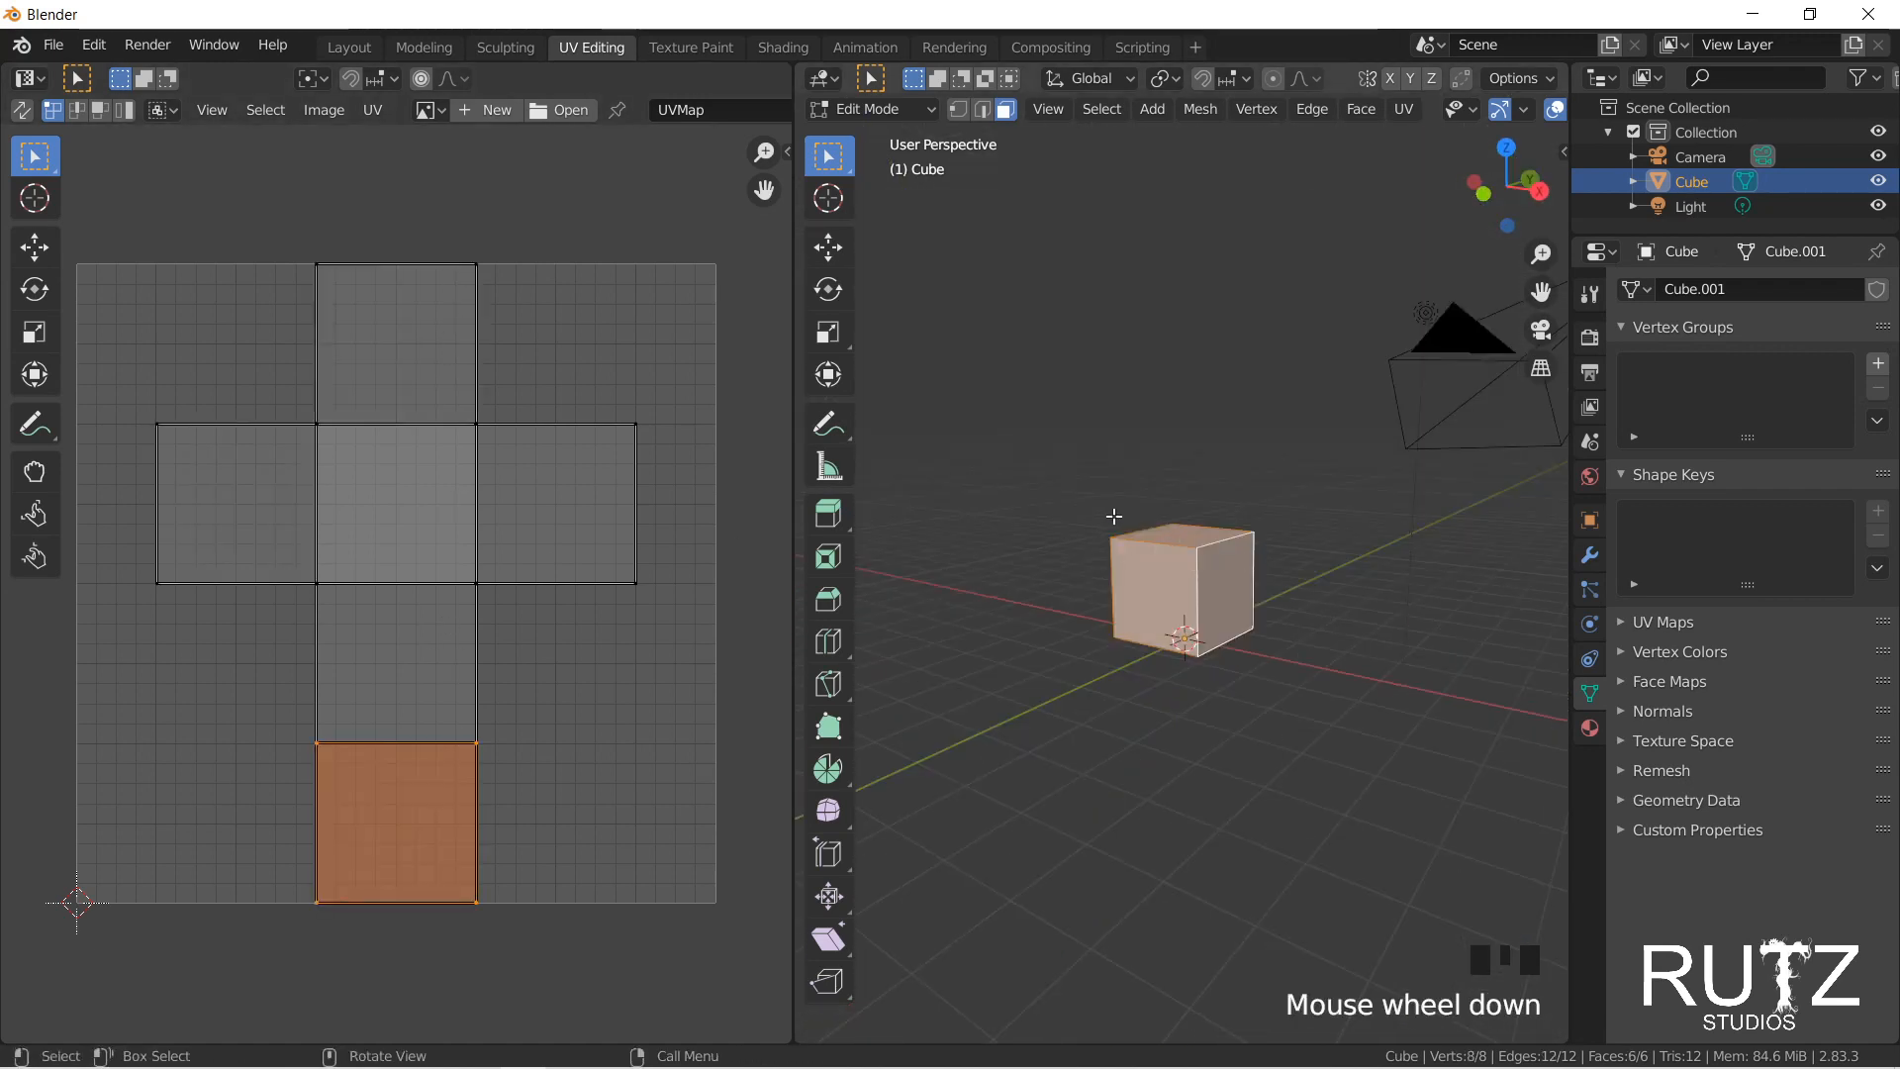
middle_drag(1057, 543, 1132, 614)
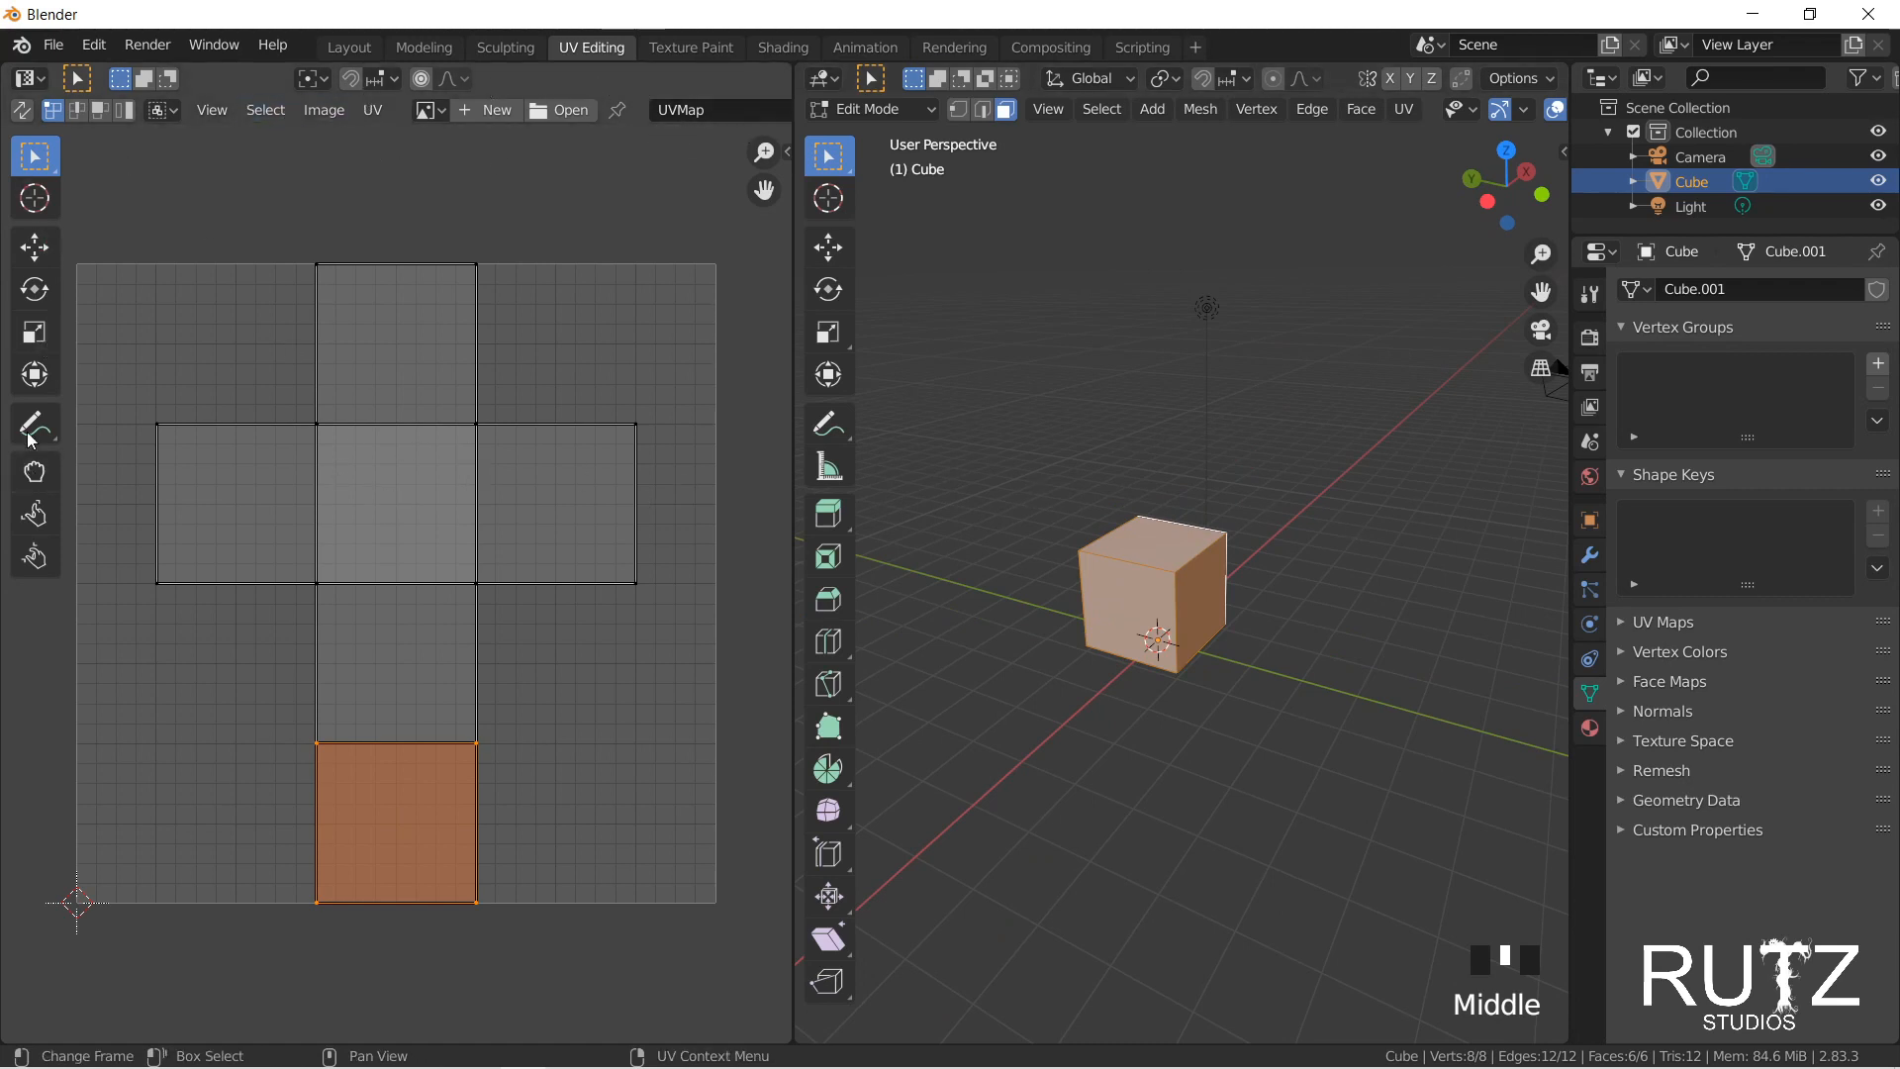
click(204, 496)
key(g)
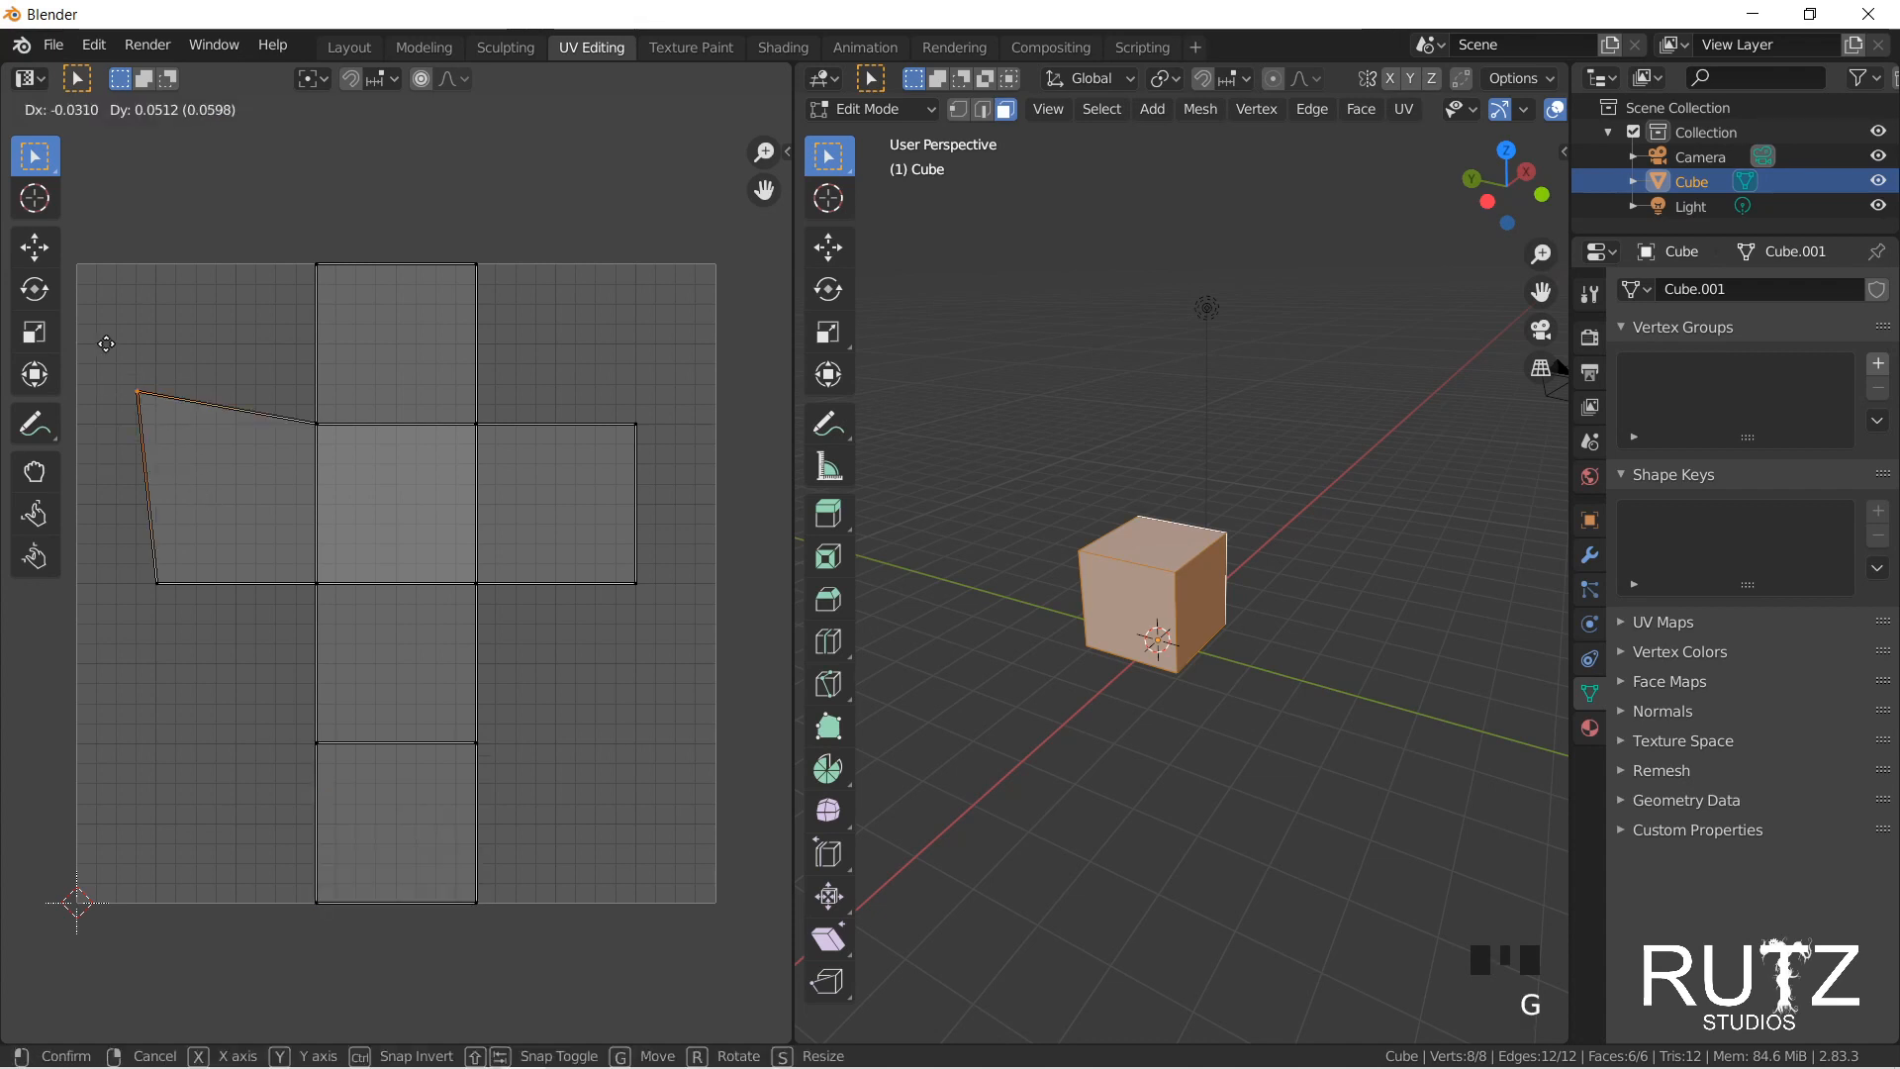
right_click(187, 513)
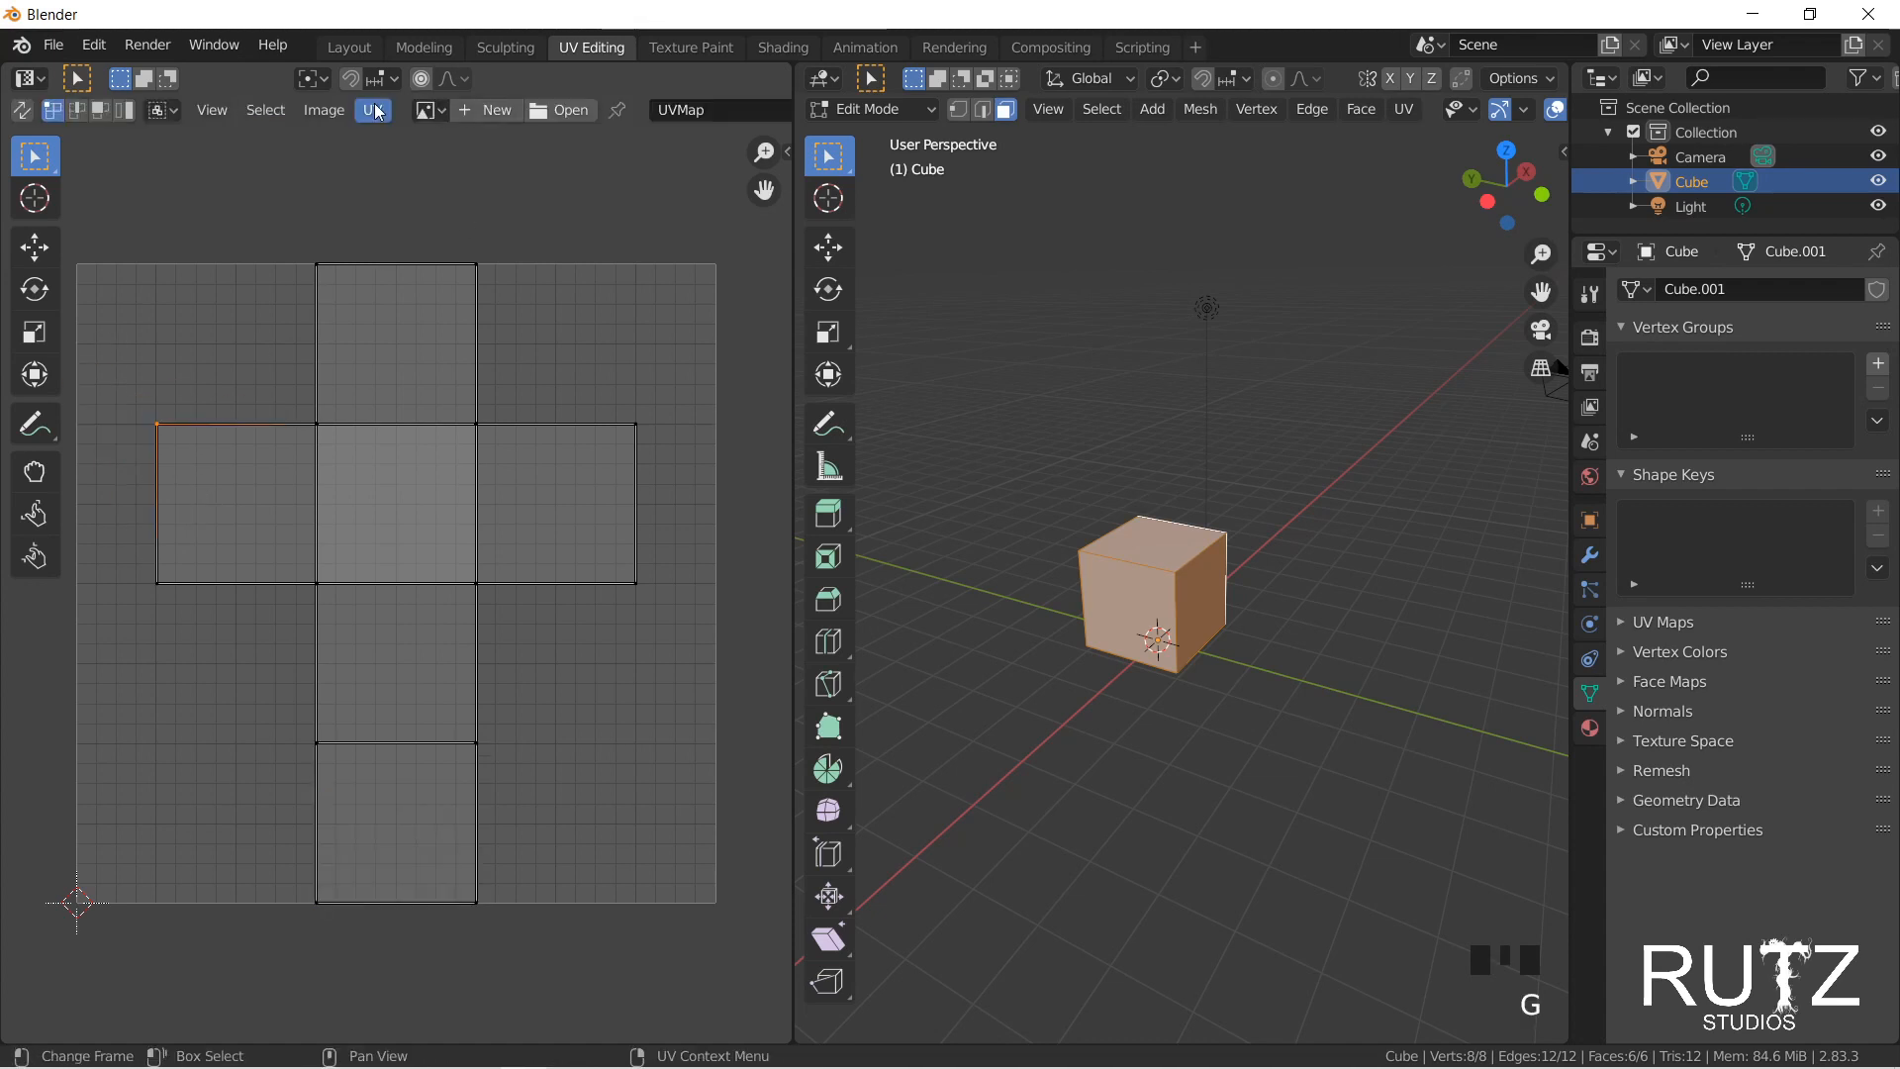
Step: Display the b_painter_brush_img image behind the cube's UV layout
click(323, 110)
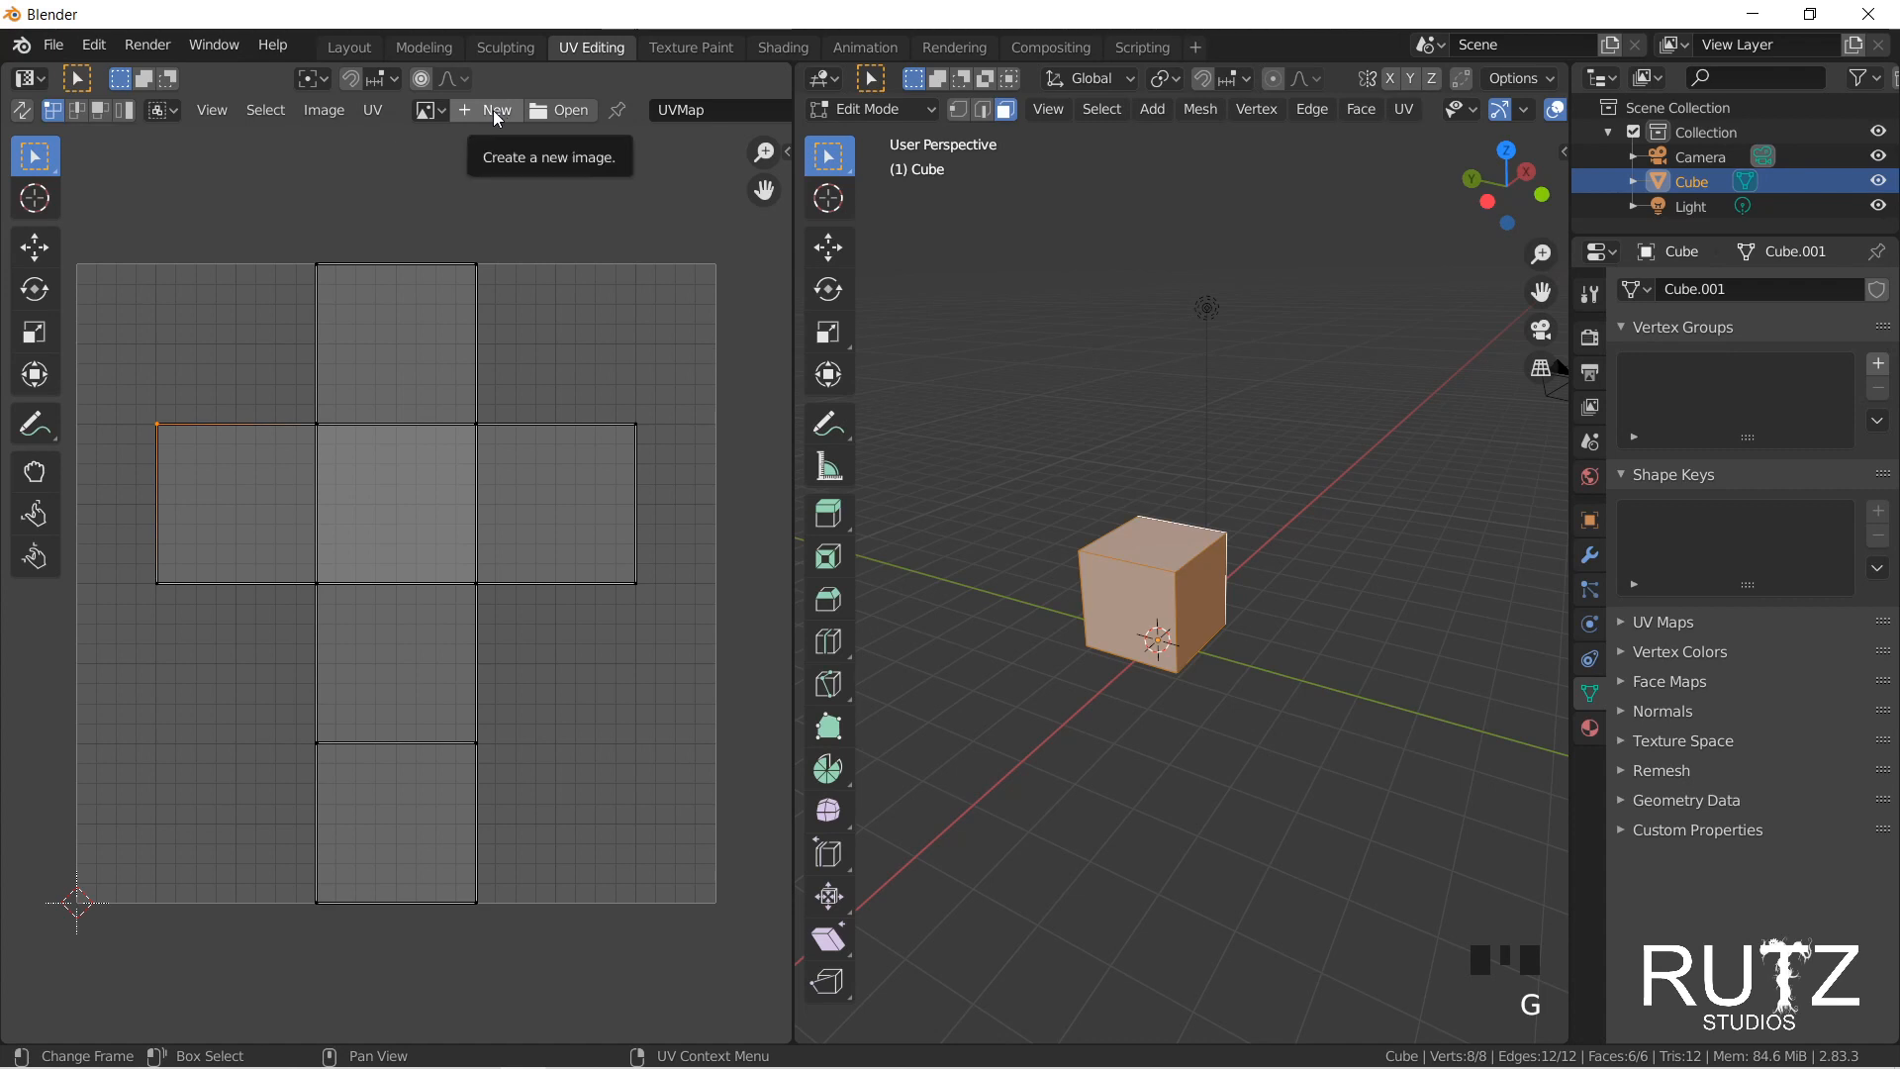
click(429, 110)
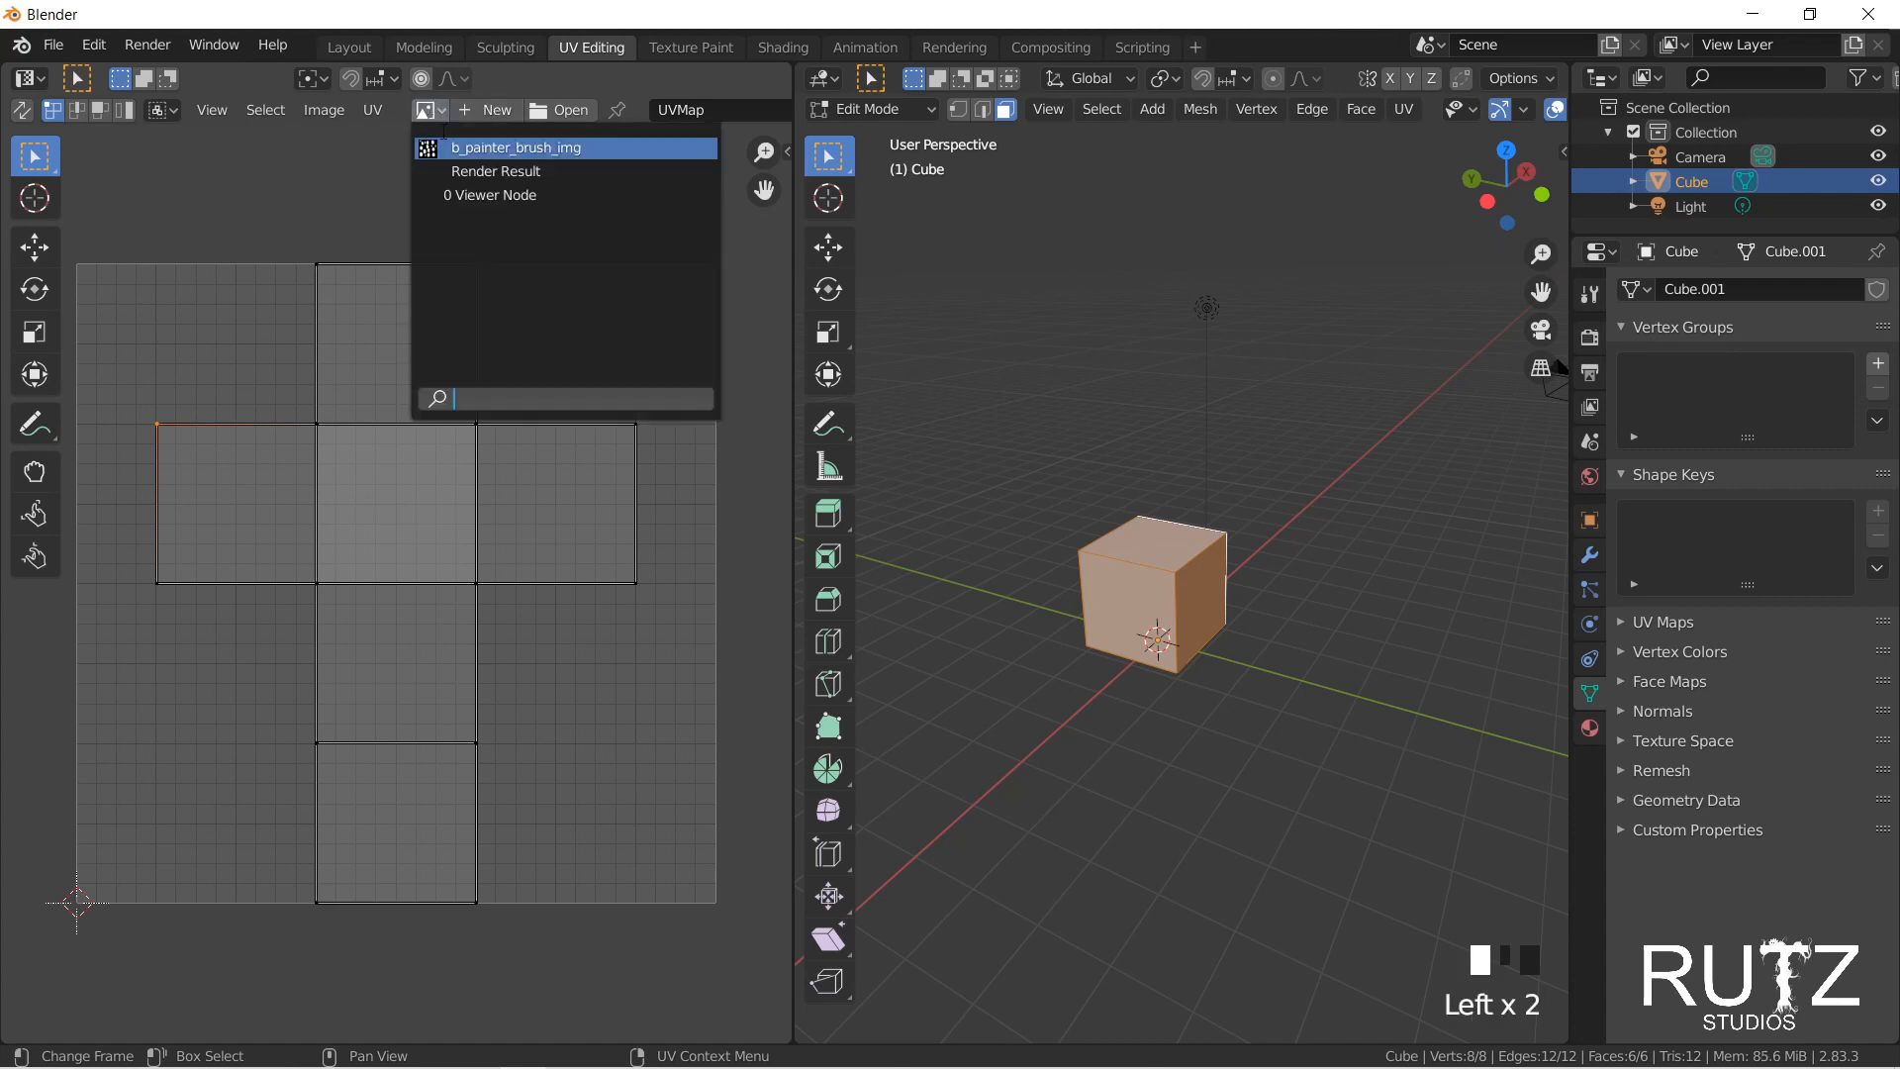
click(500, 154)
scroll(488, 480, down, 6)
middle_drag(488, 480, 510, 419)
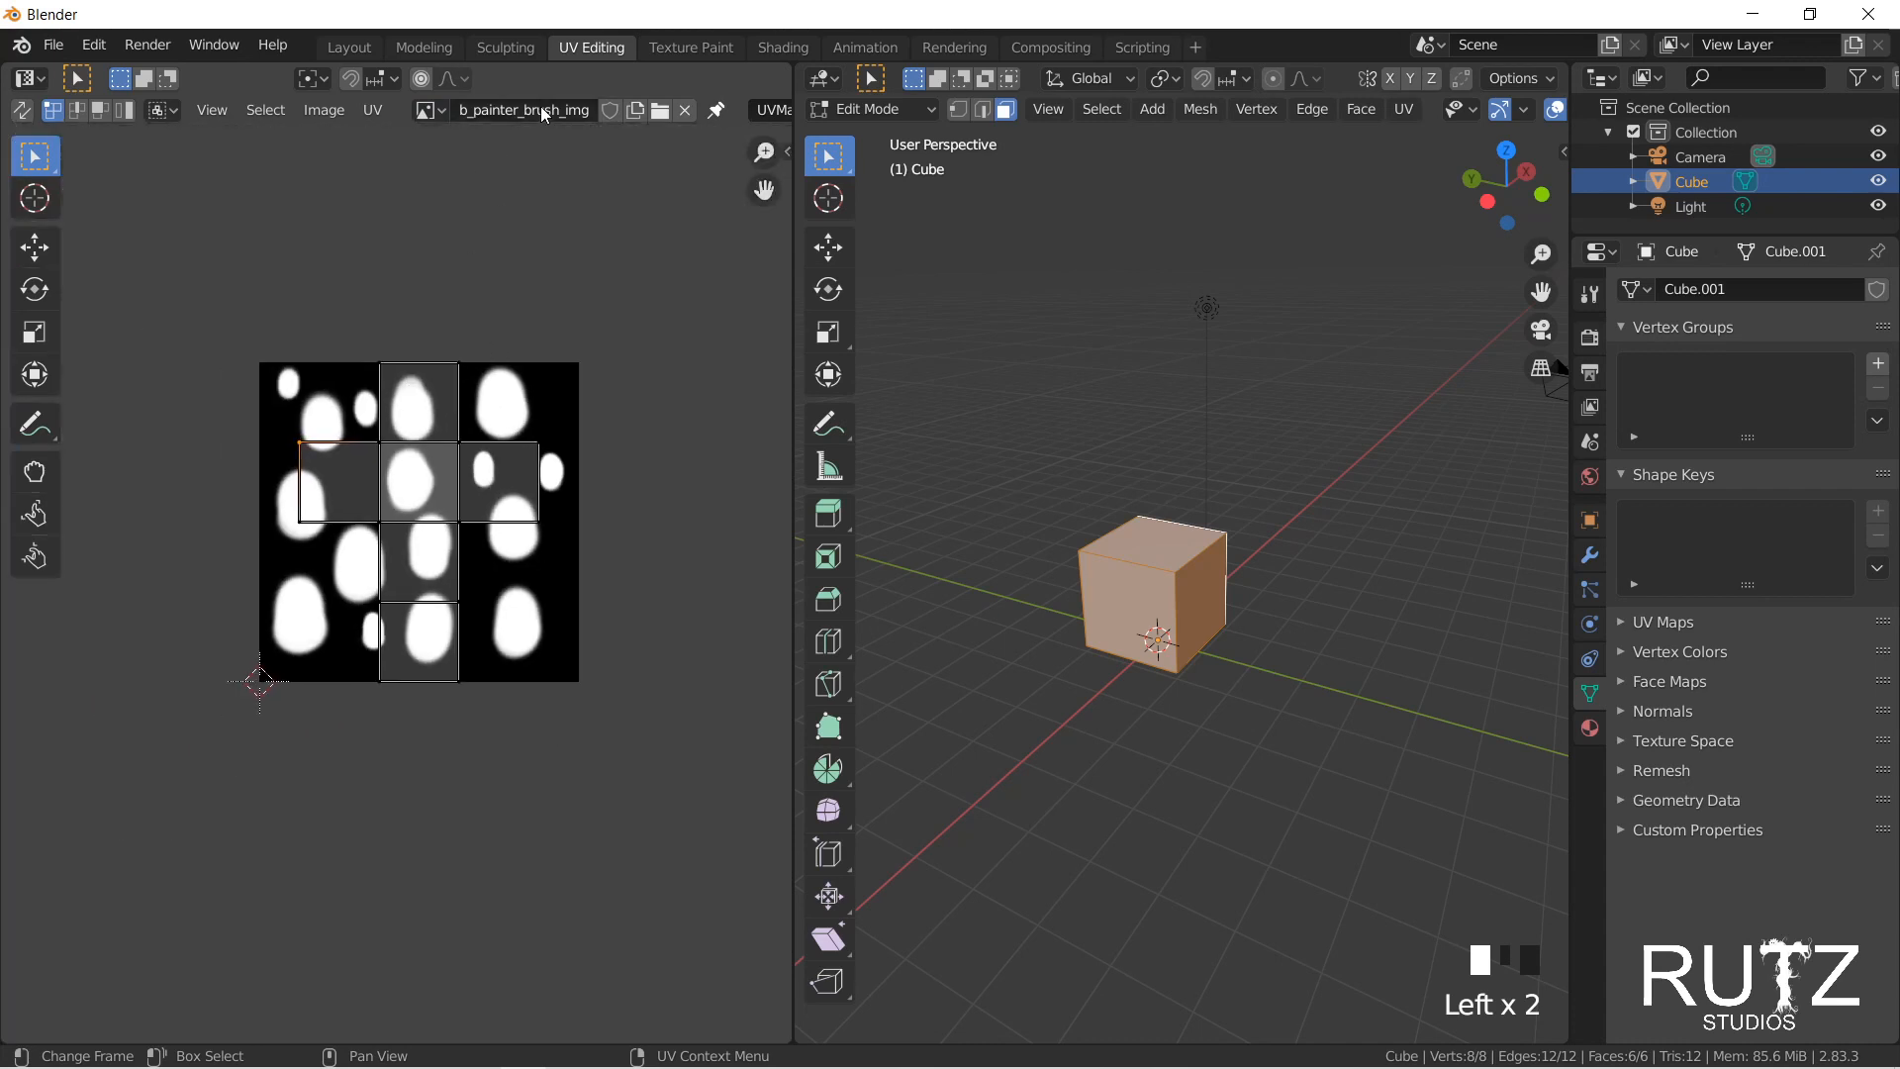
click(429, 110)
click(661, 114)
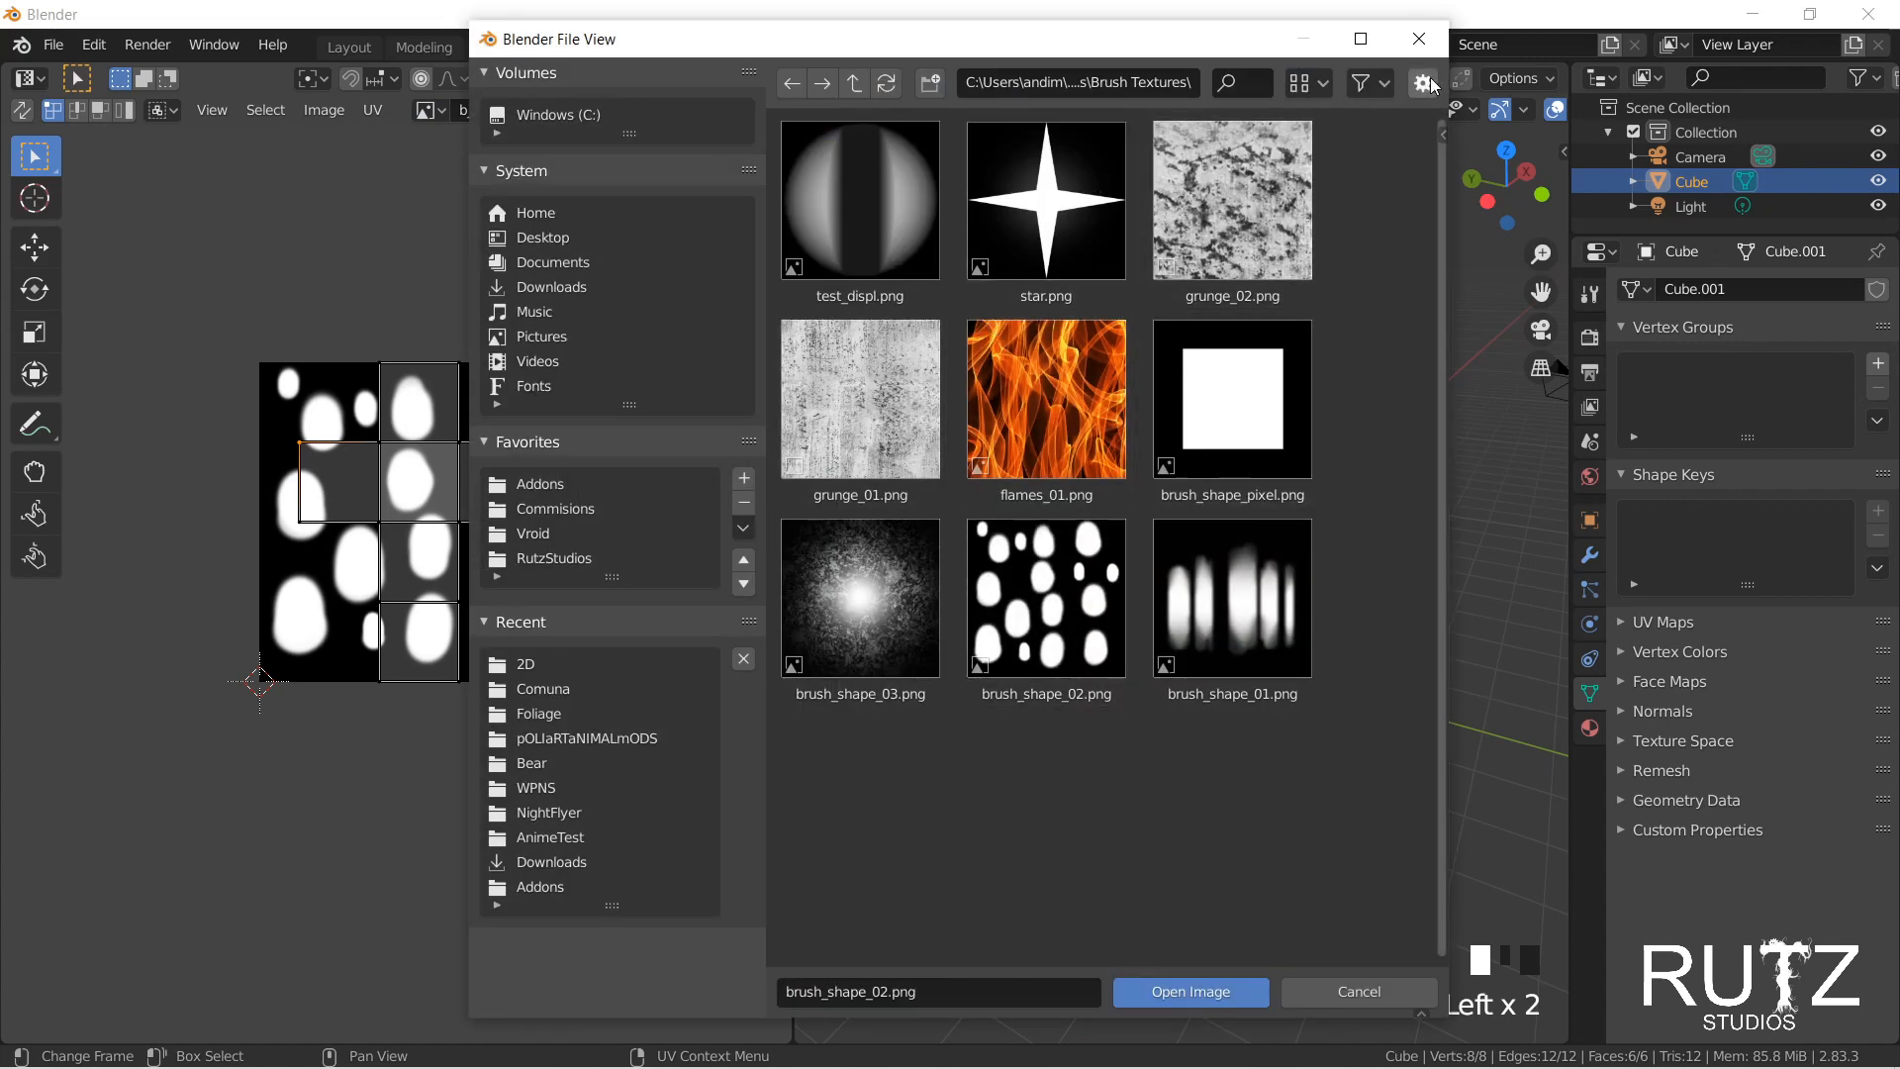
click(1441, 46)
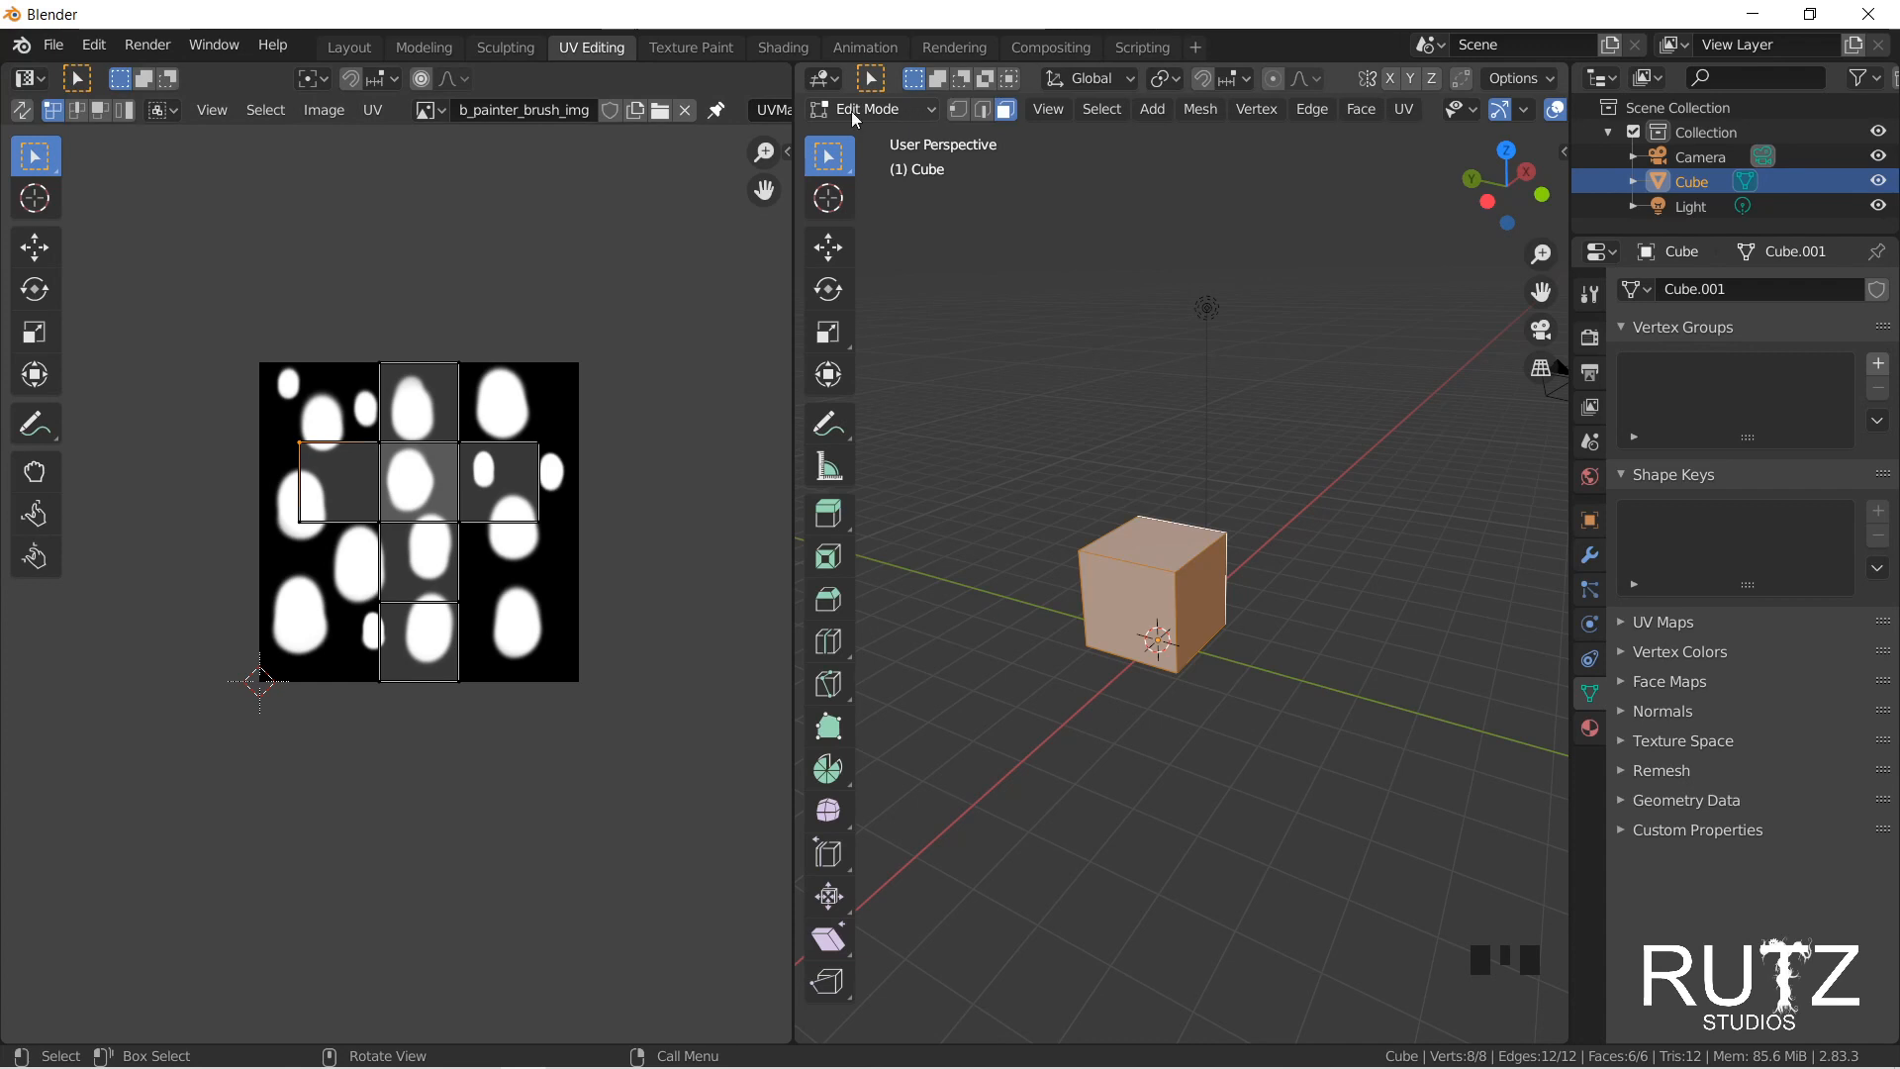
Step: Select individual cube faces, ending with the top face, and compare their UV positions over the brush image
middle_drag(1288, 571, 1064, 500)
scroll(1228, 530, up, 4)
shift+middle_drag(1252, 534, 1074, 453)
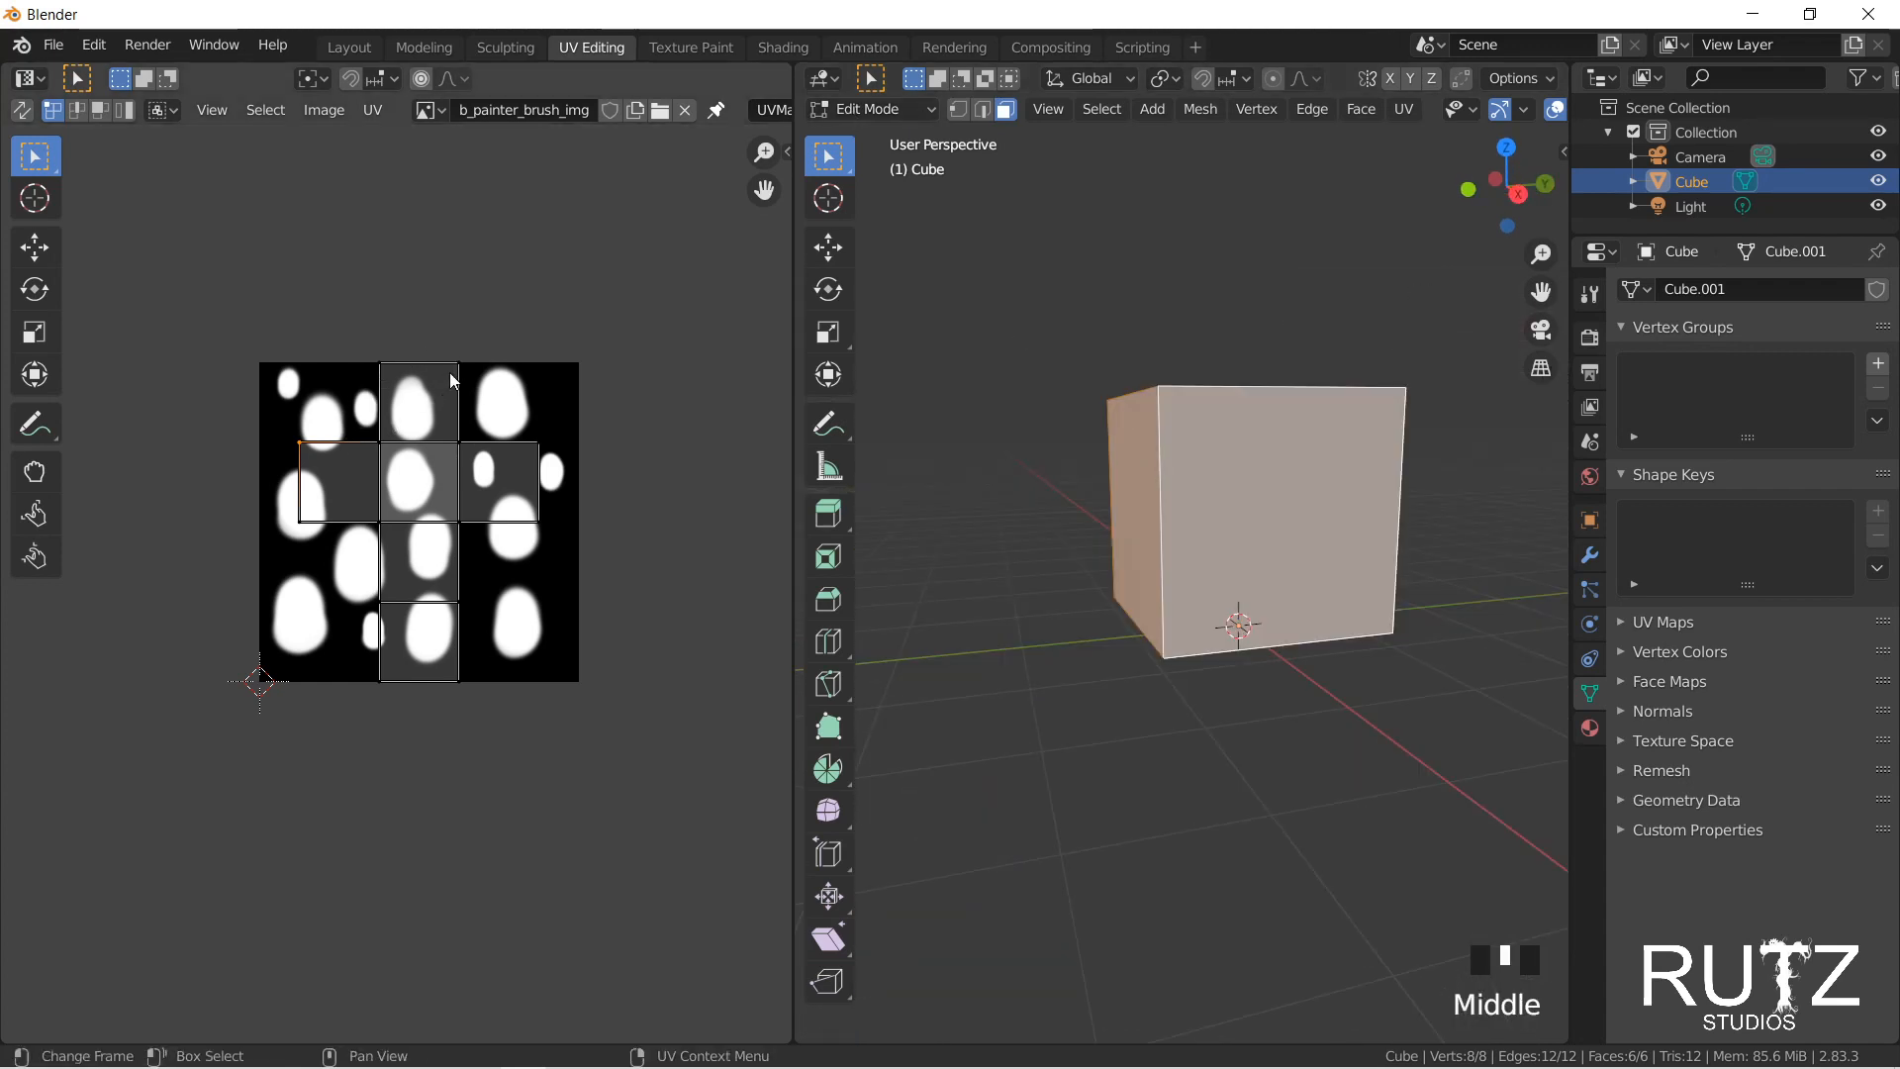
middle_drag(1168, 404, 1172, 462)
click(1253, 475)
click(1379, 374)
click(1380, 374)
click(1236, 373)
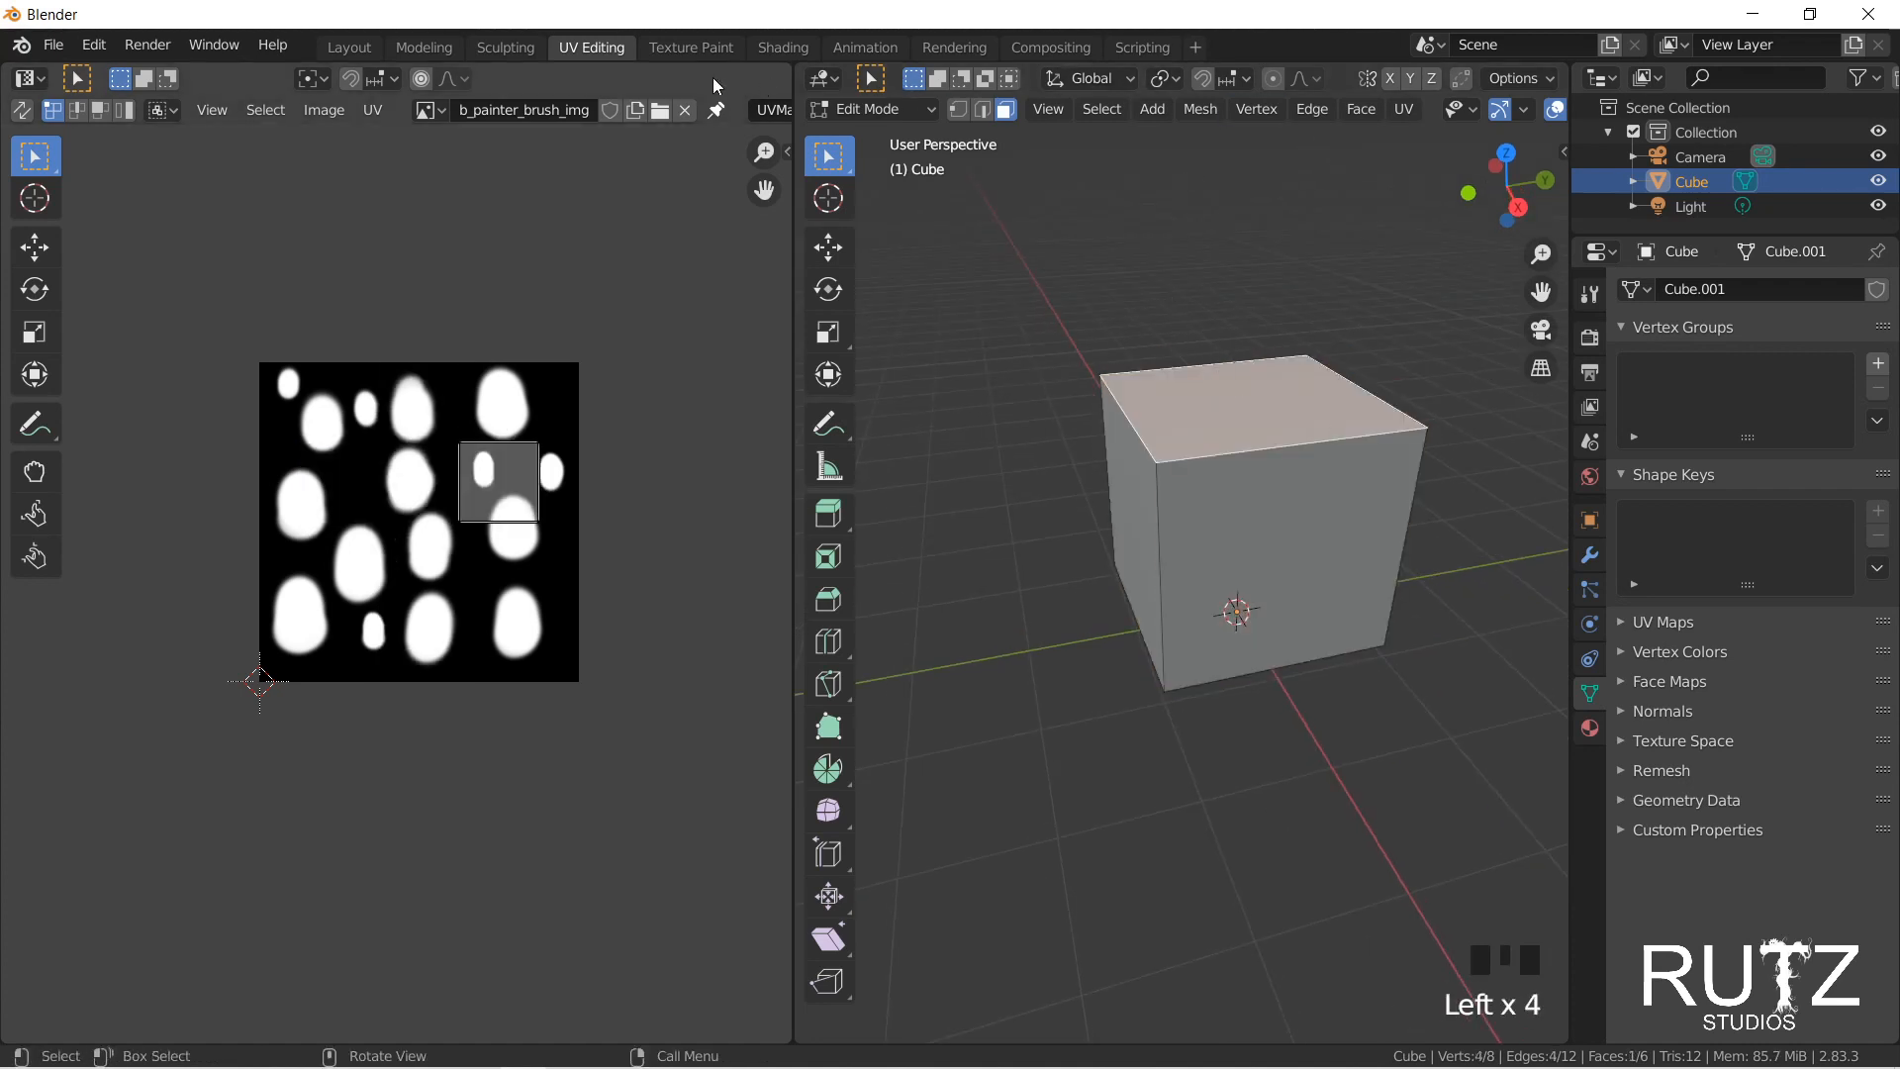
Step: Look at the Texture Paint workspace and switch to the Shading workspace
click(667, 46)
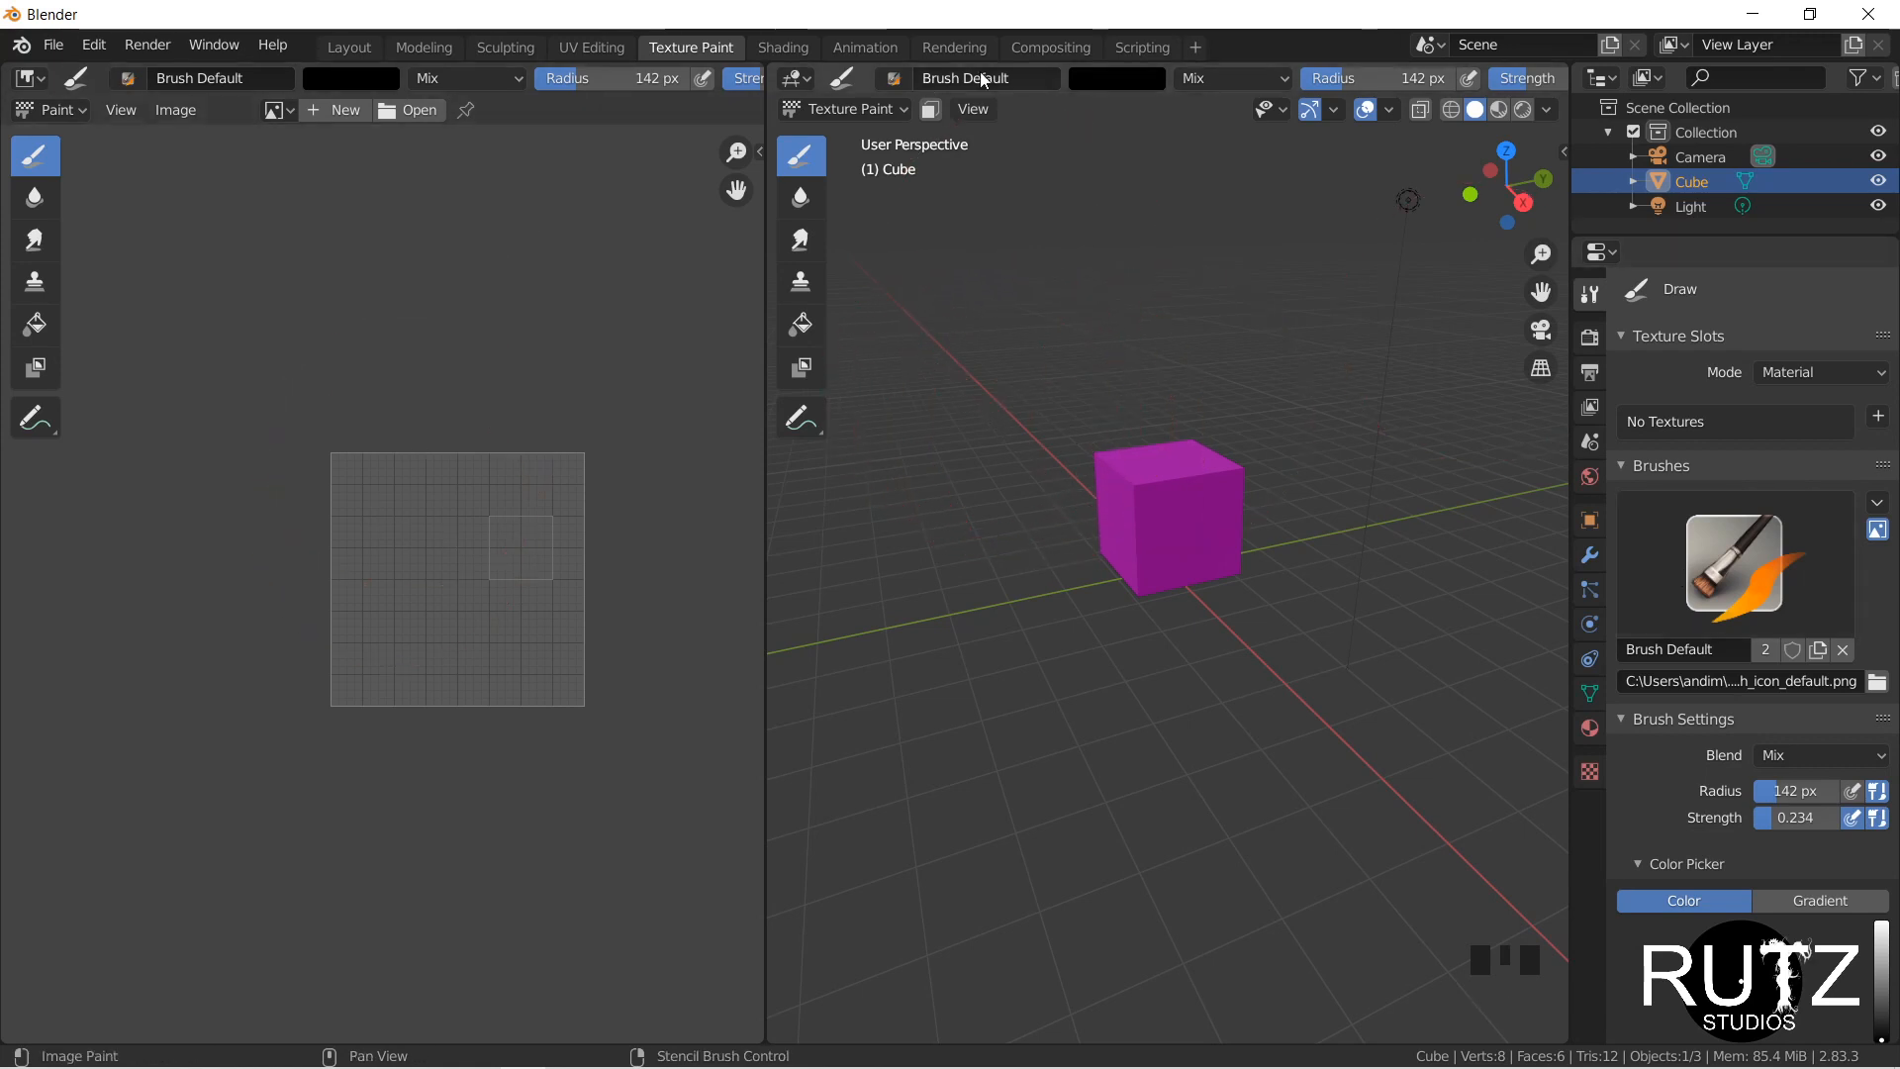
click(784, 47)
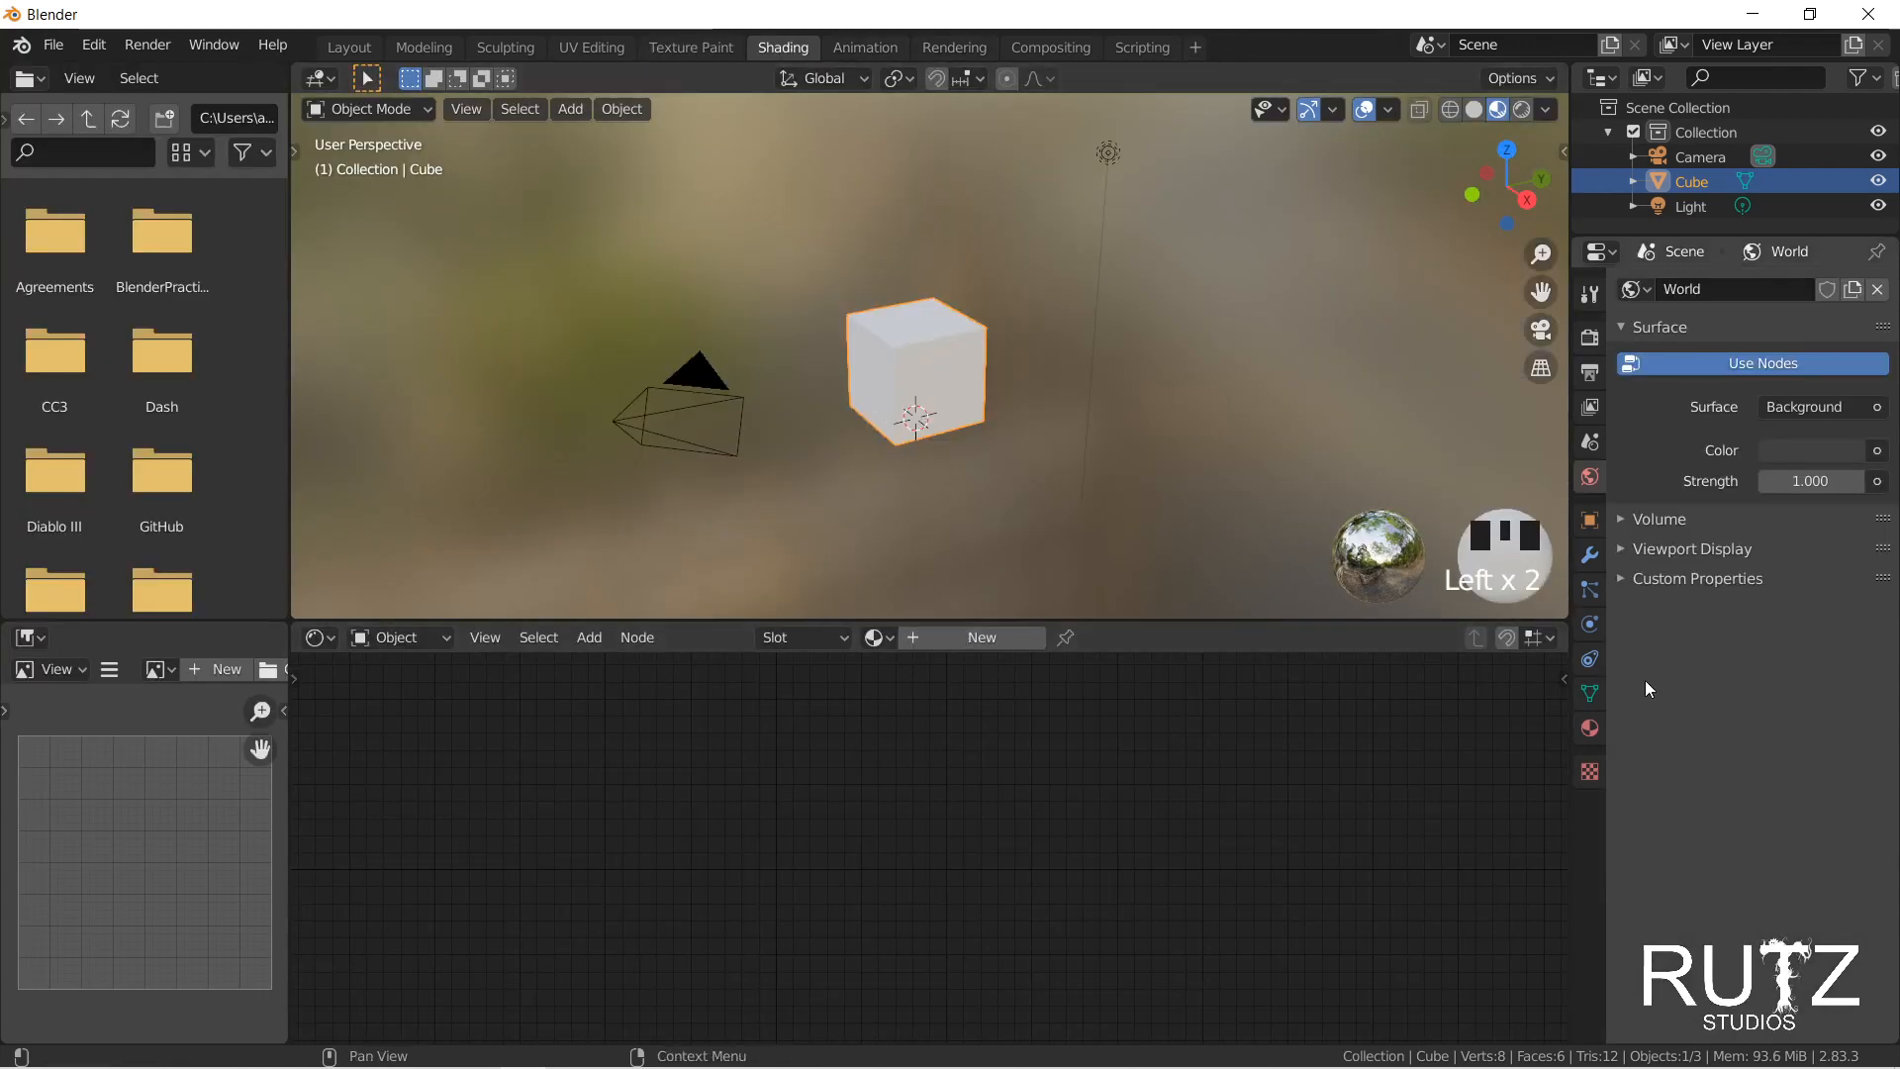
Step: Add a new material to the cube and name it TEST
click(1590, 727)
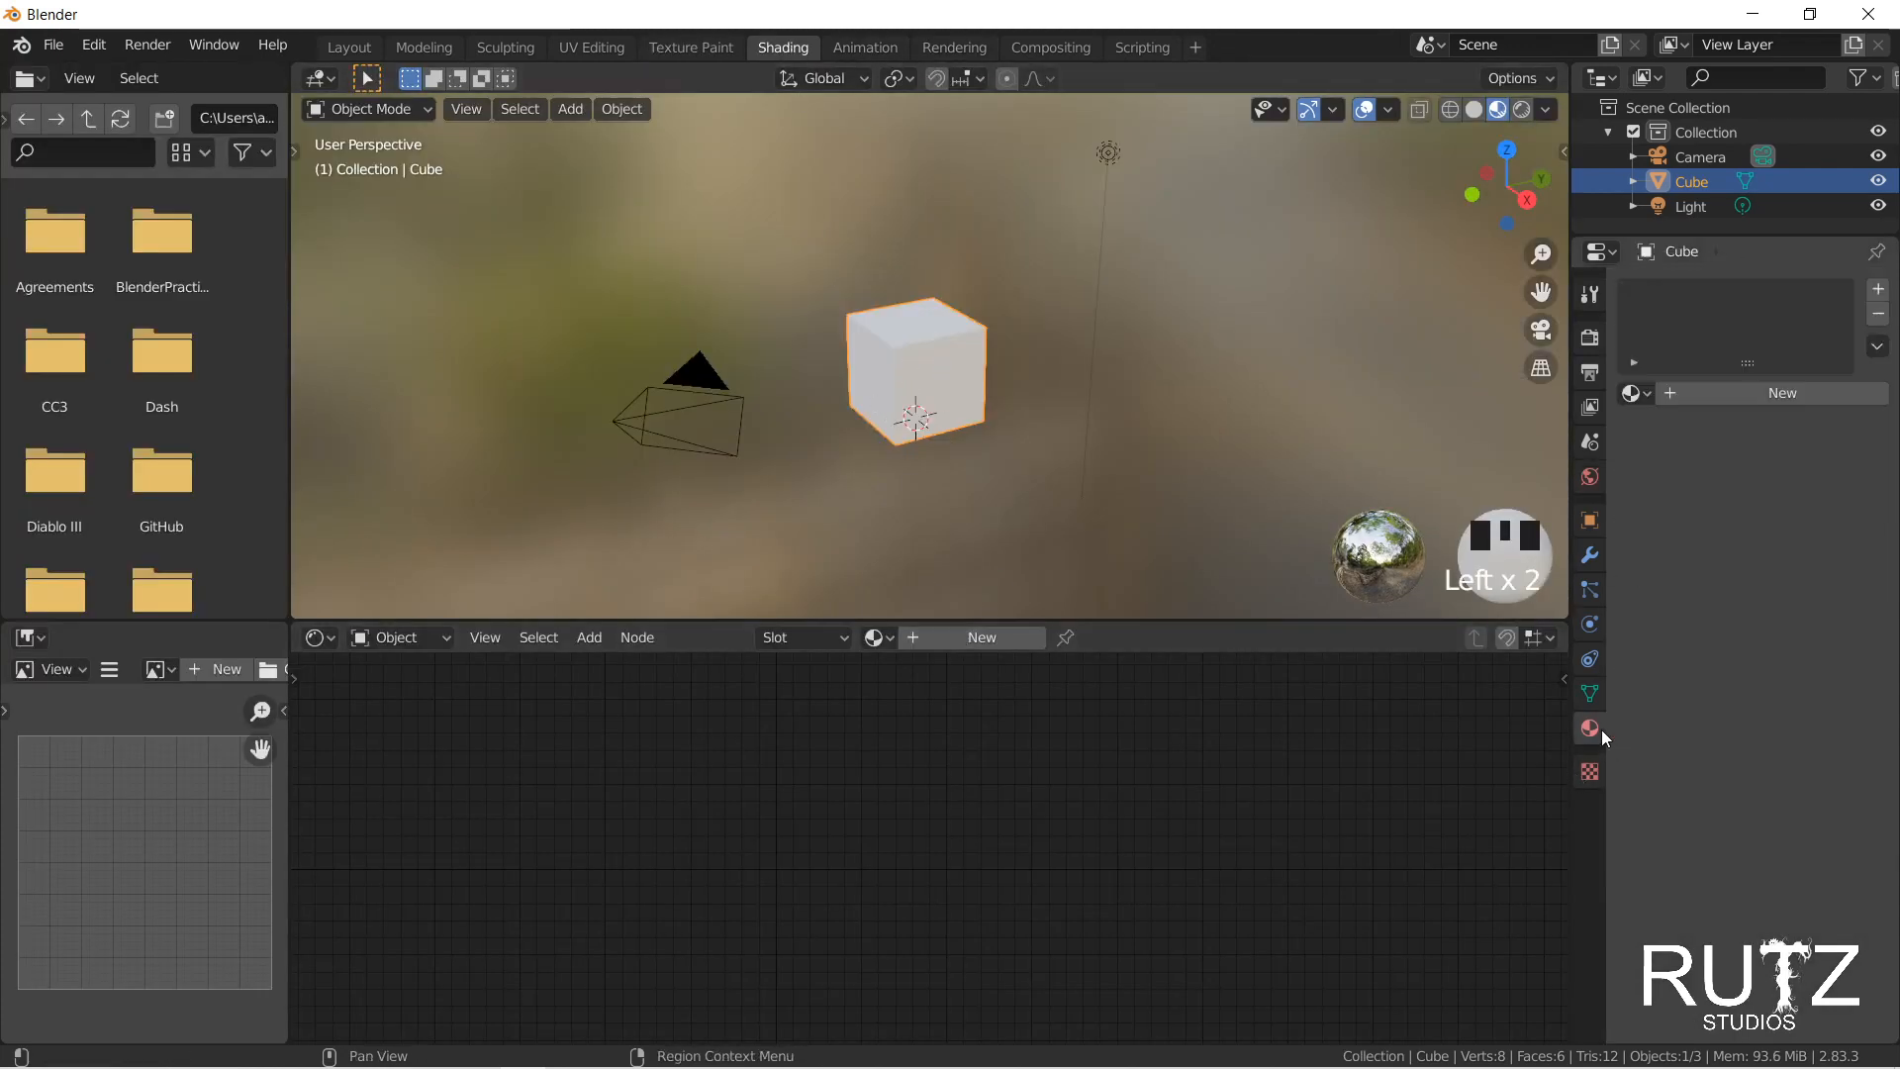
click(1739, 392)
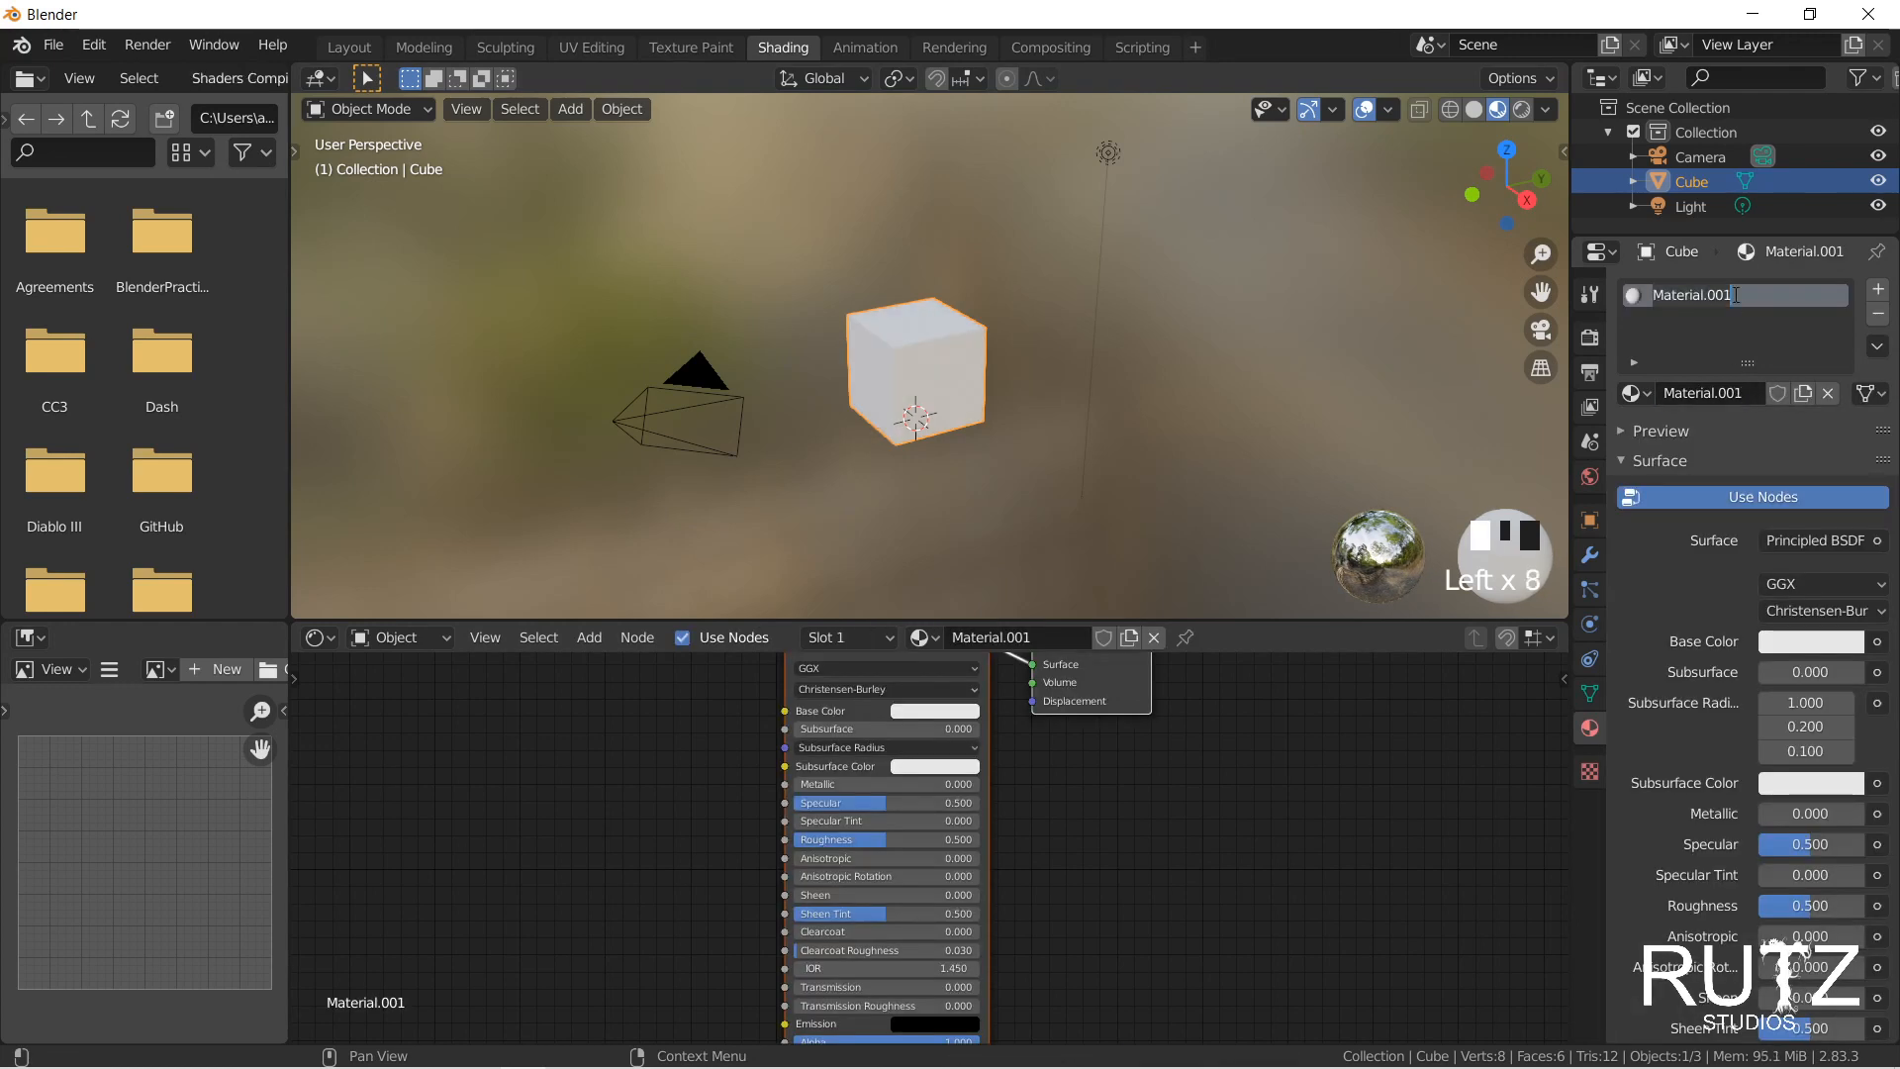
double_click(1734, 294)
text(TEST)
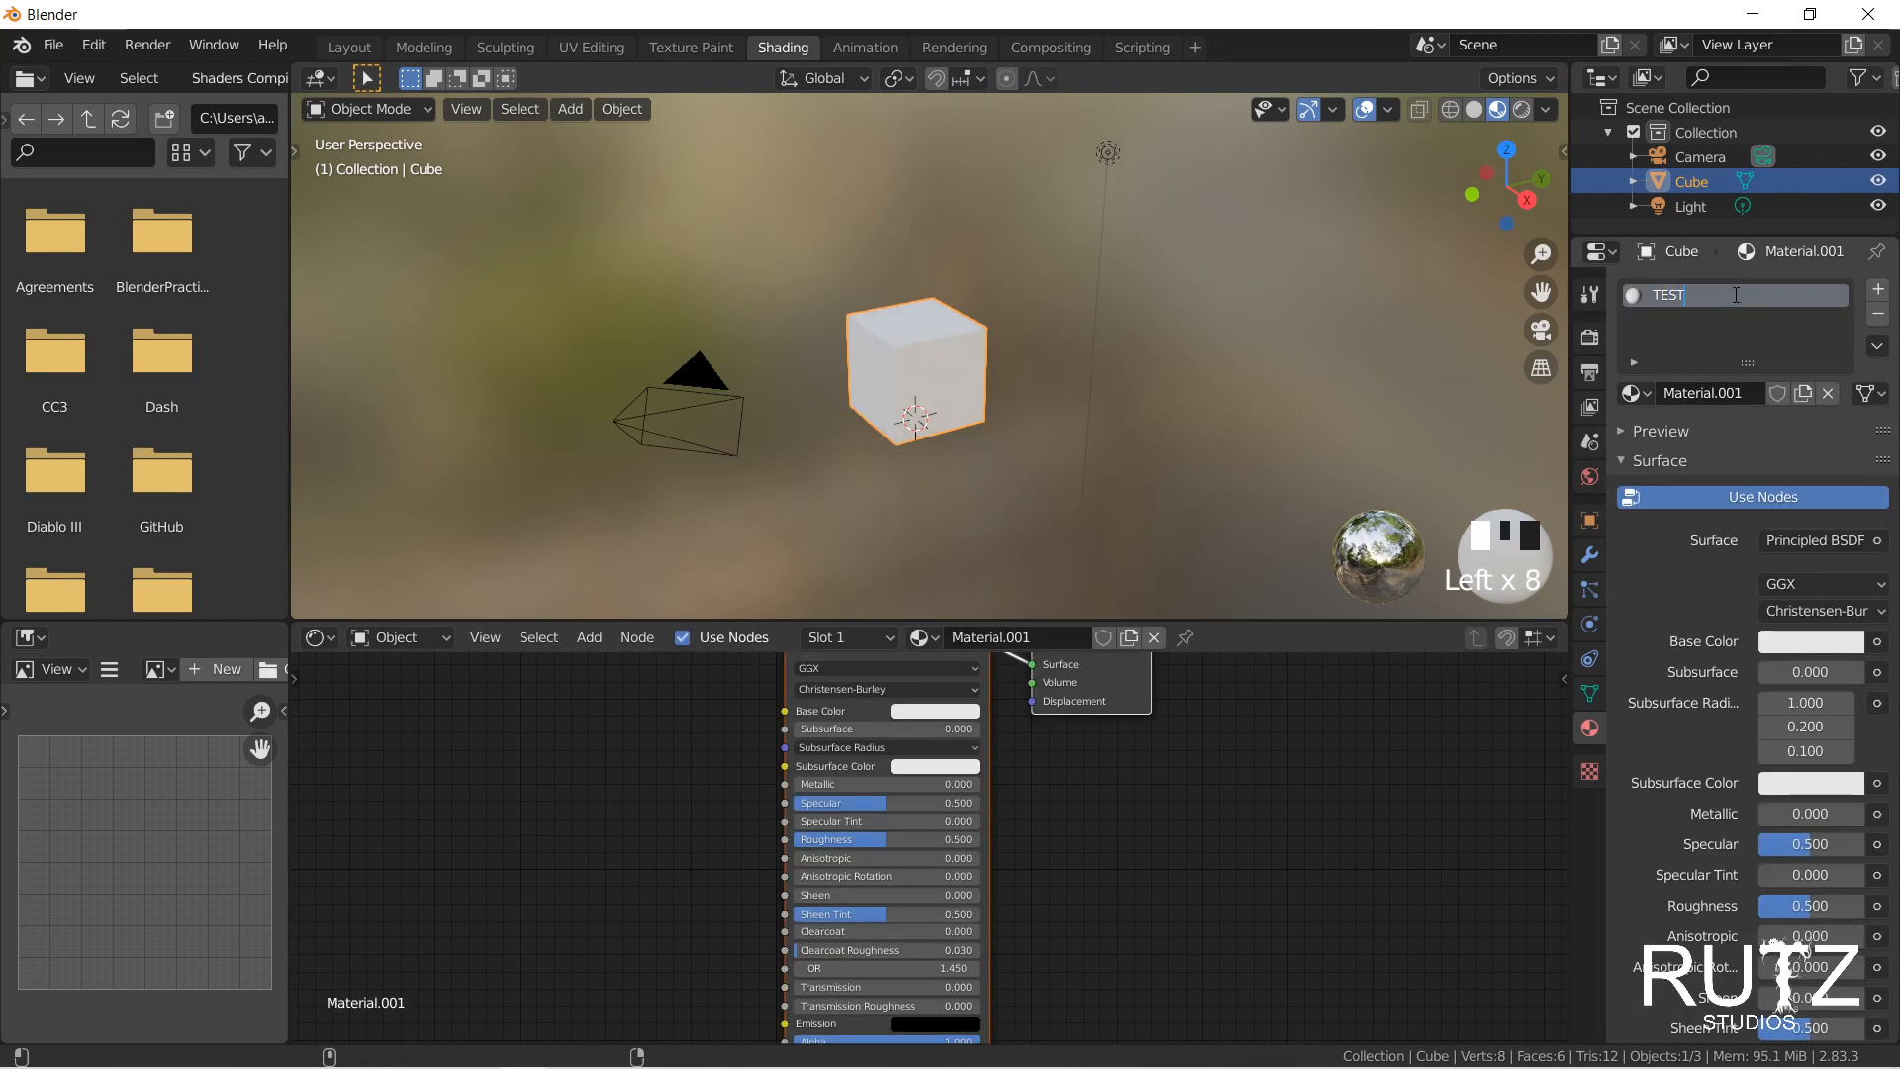
key(Return)
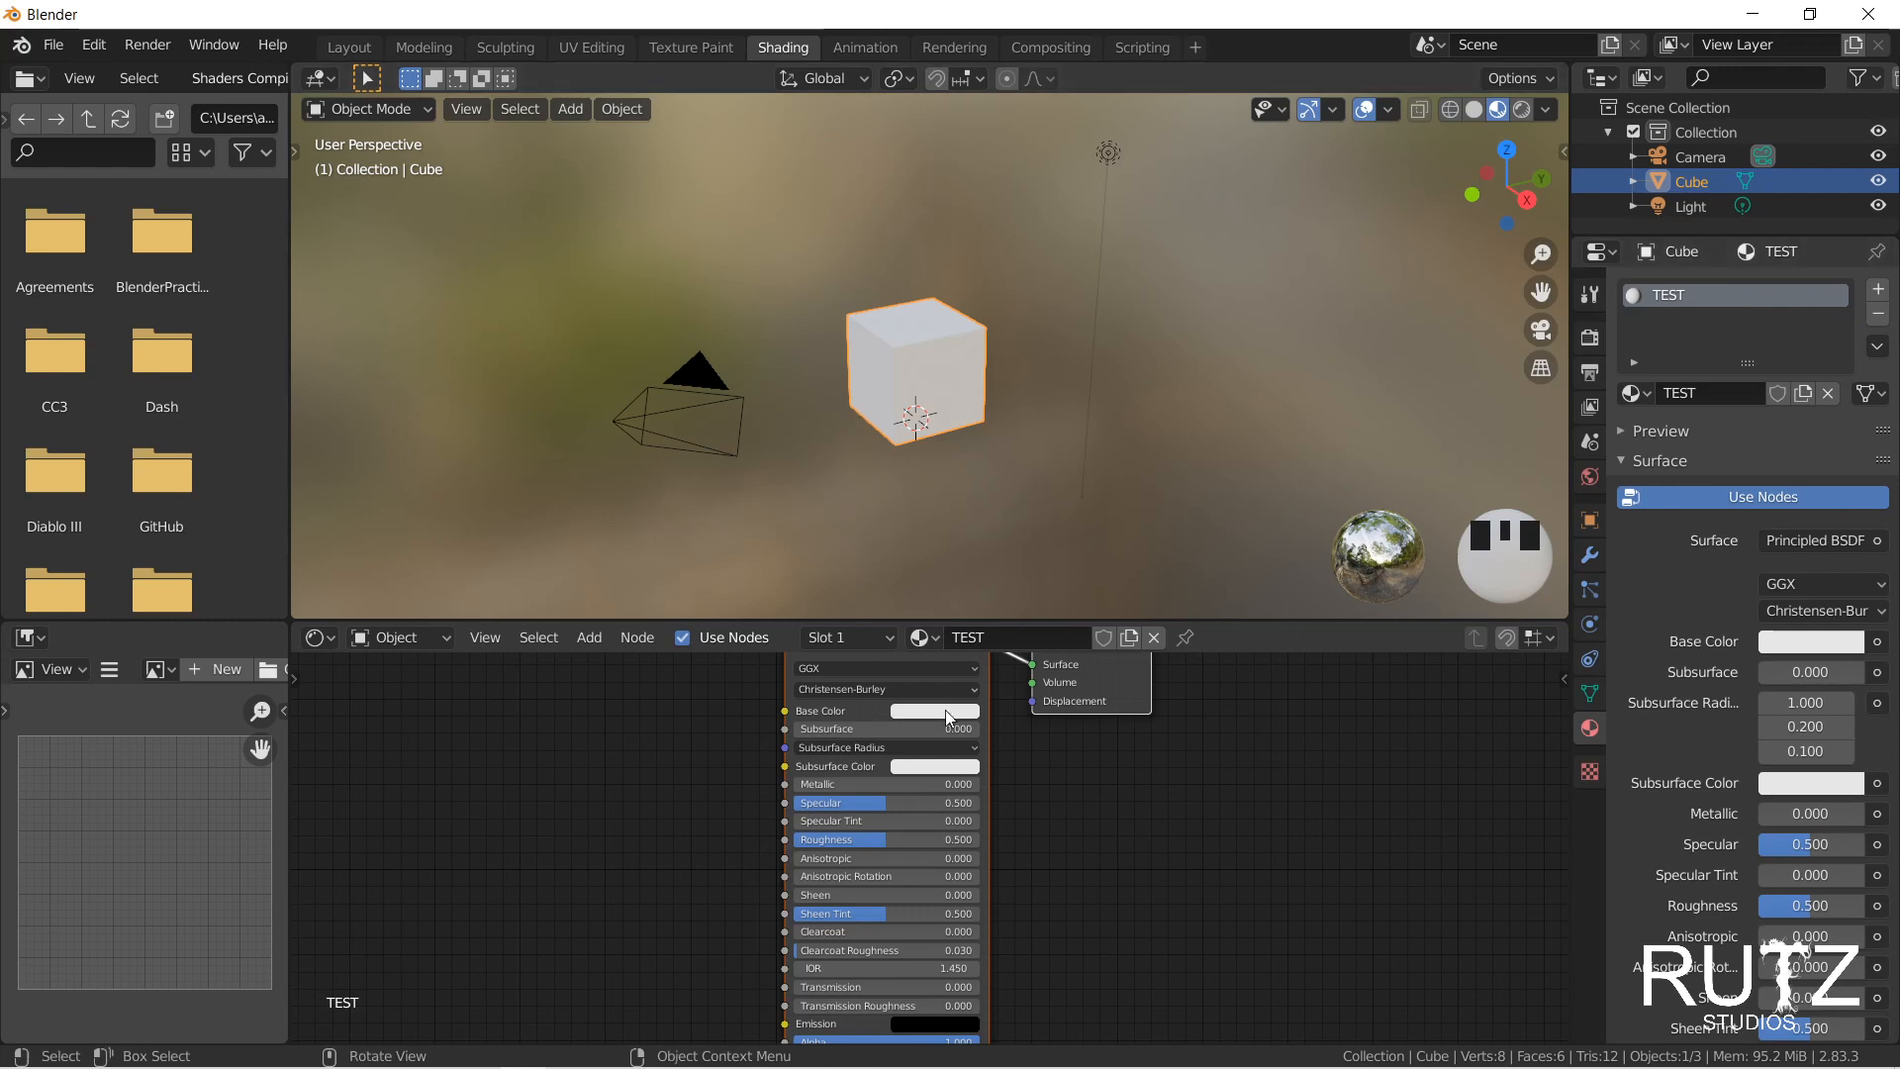
Step: Add an Image Texture node to the TEST material and connect its Color output to the Principled BSDF's Base Color
scroll(891, 762, down, 2)
middle_drag(890, 747, 1061, 793)
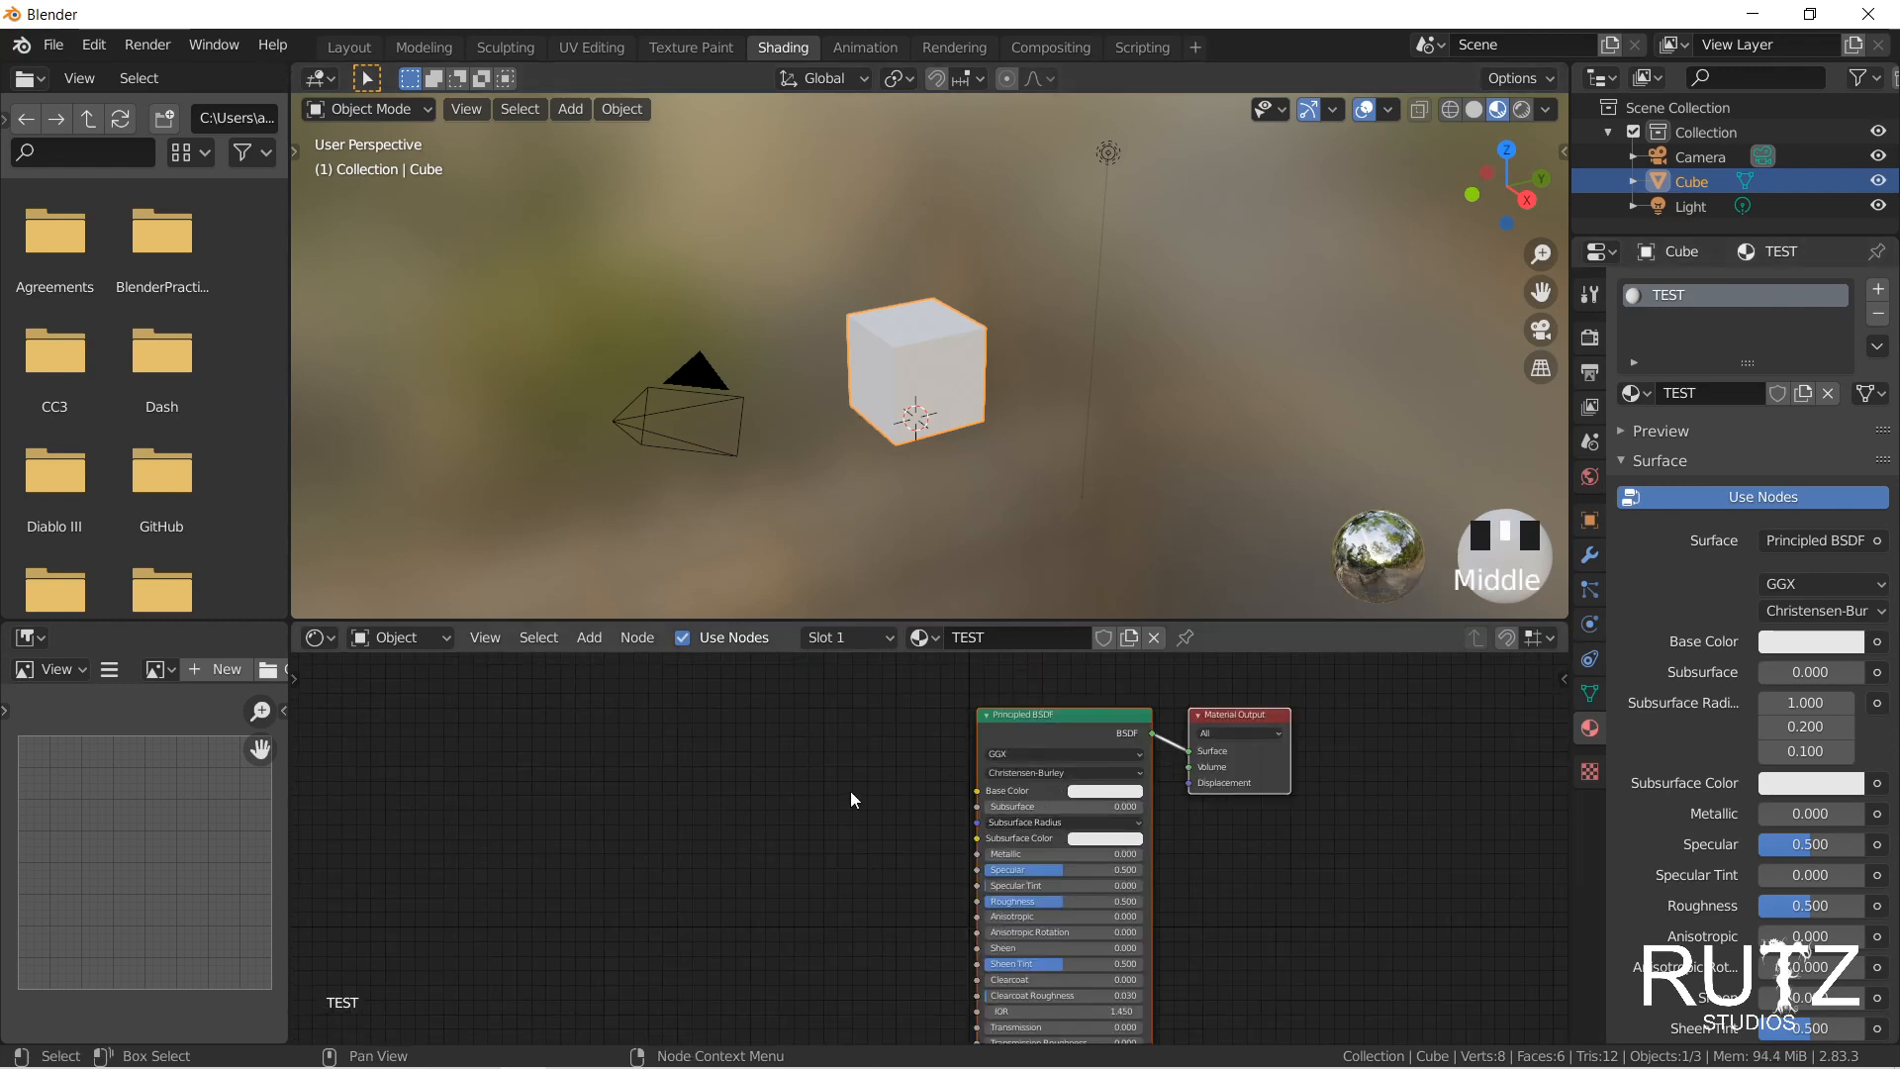
right_click(740, 782)
key(shift+a)
click(679, 790)
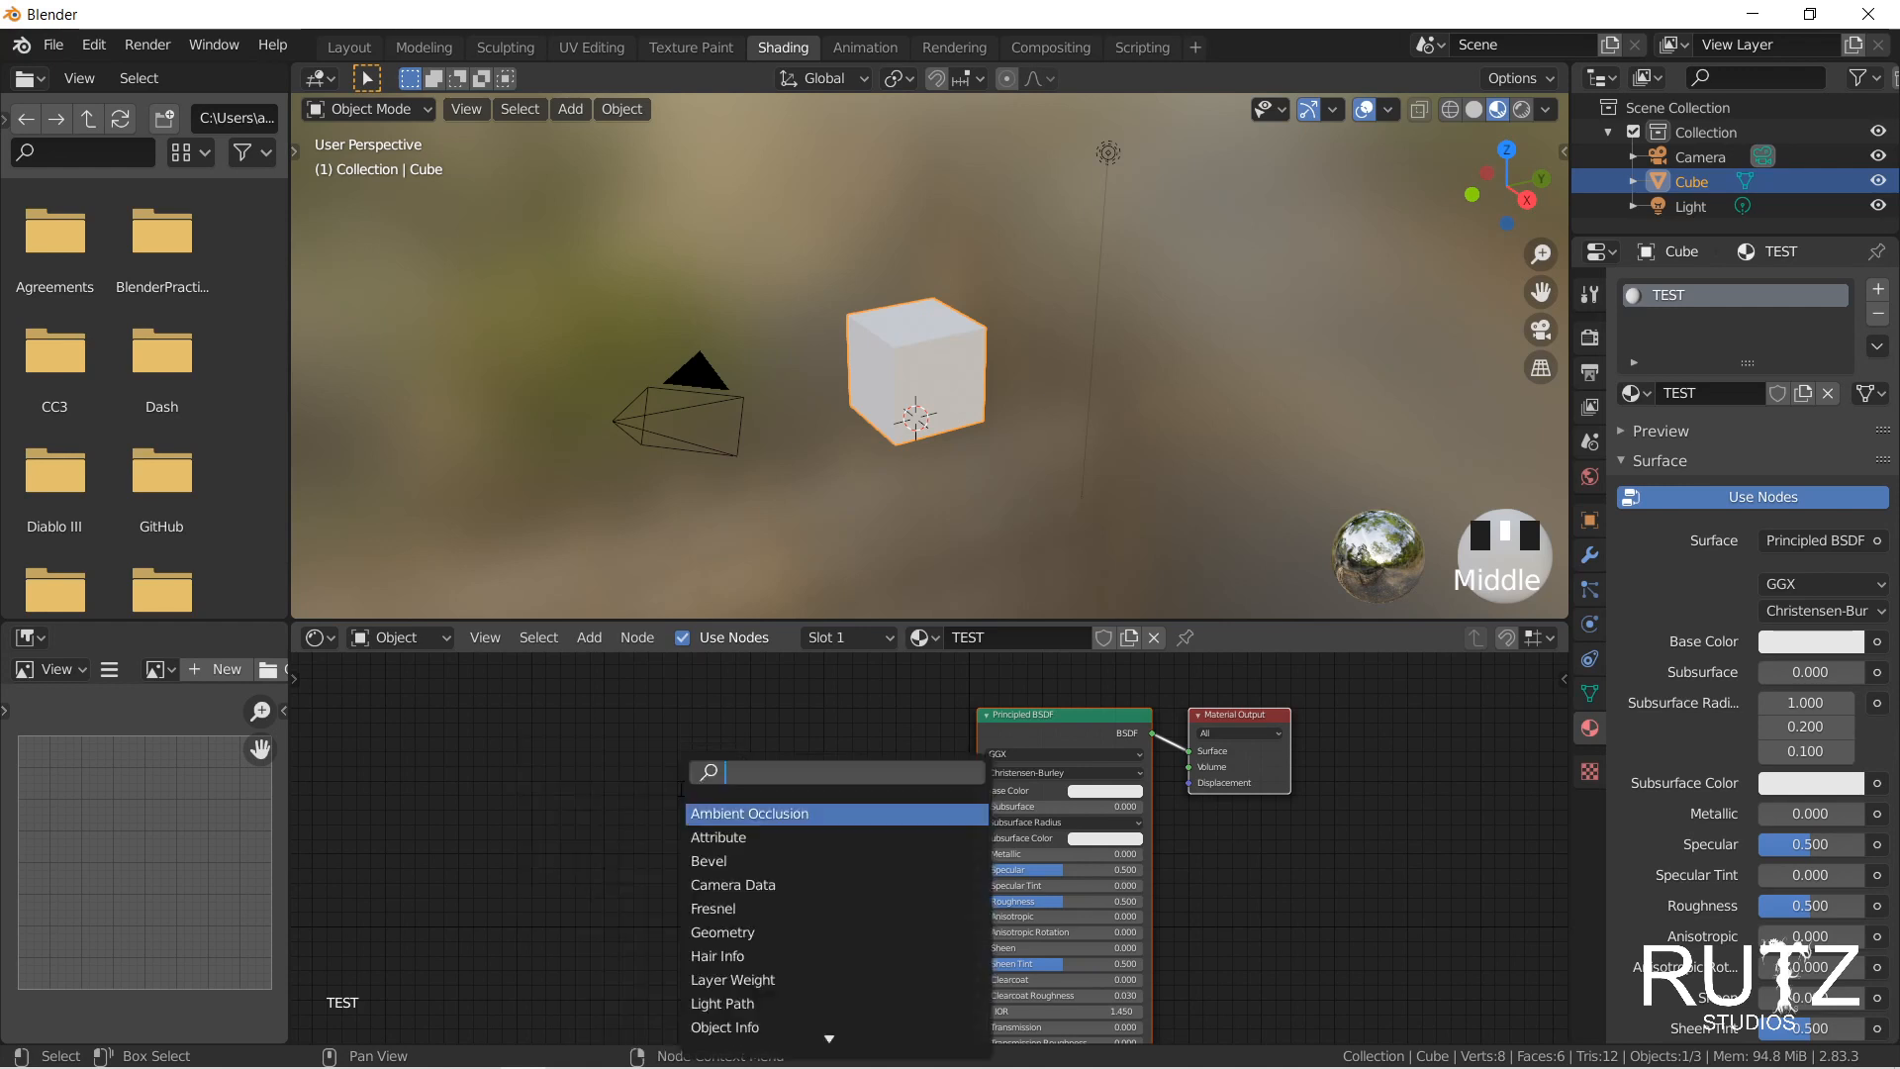
text(text)
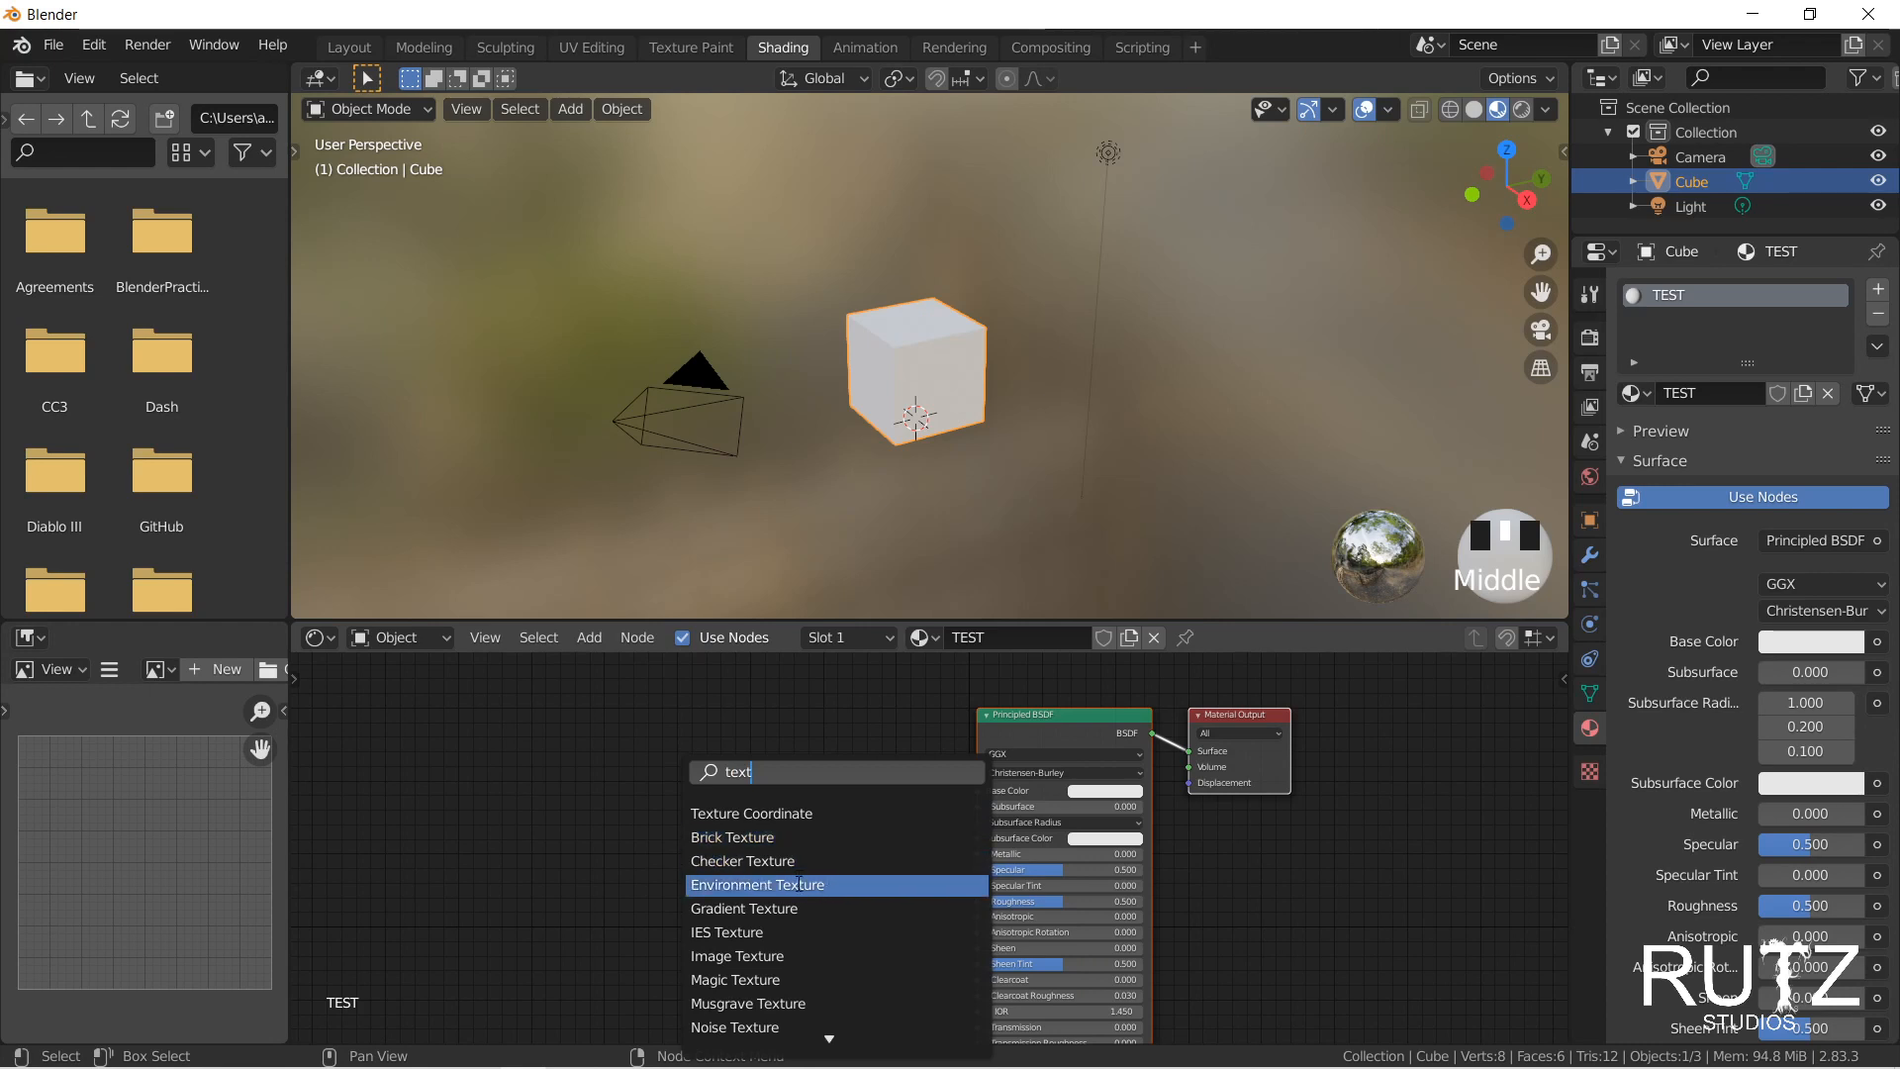
click(779, 955)
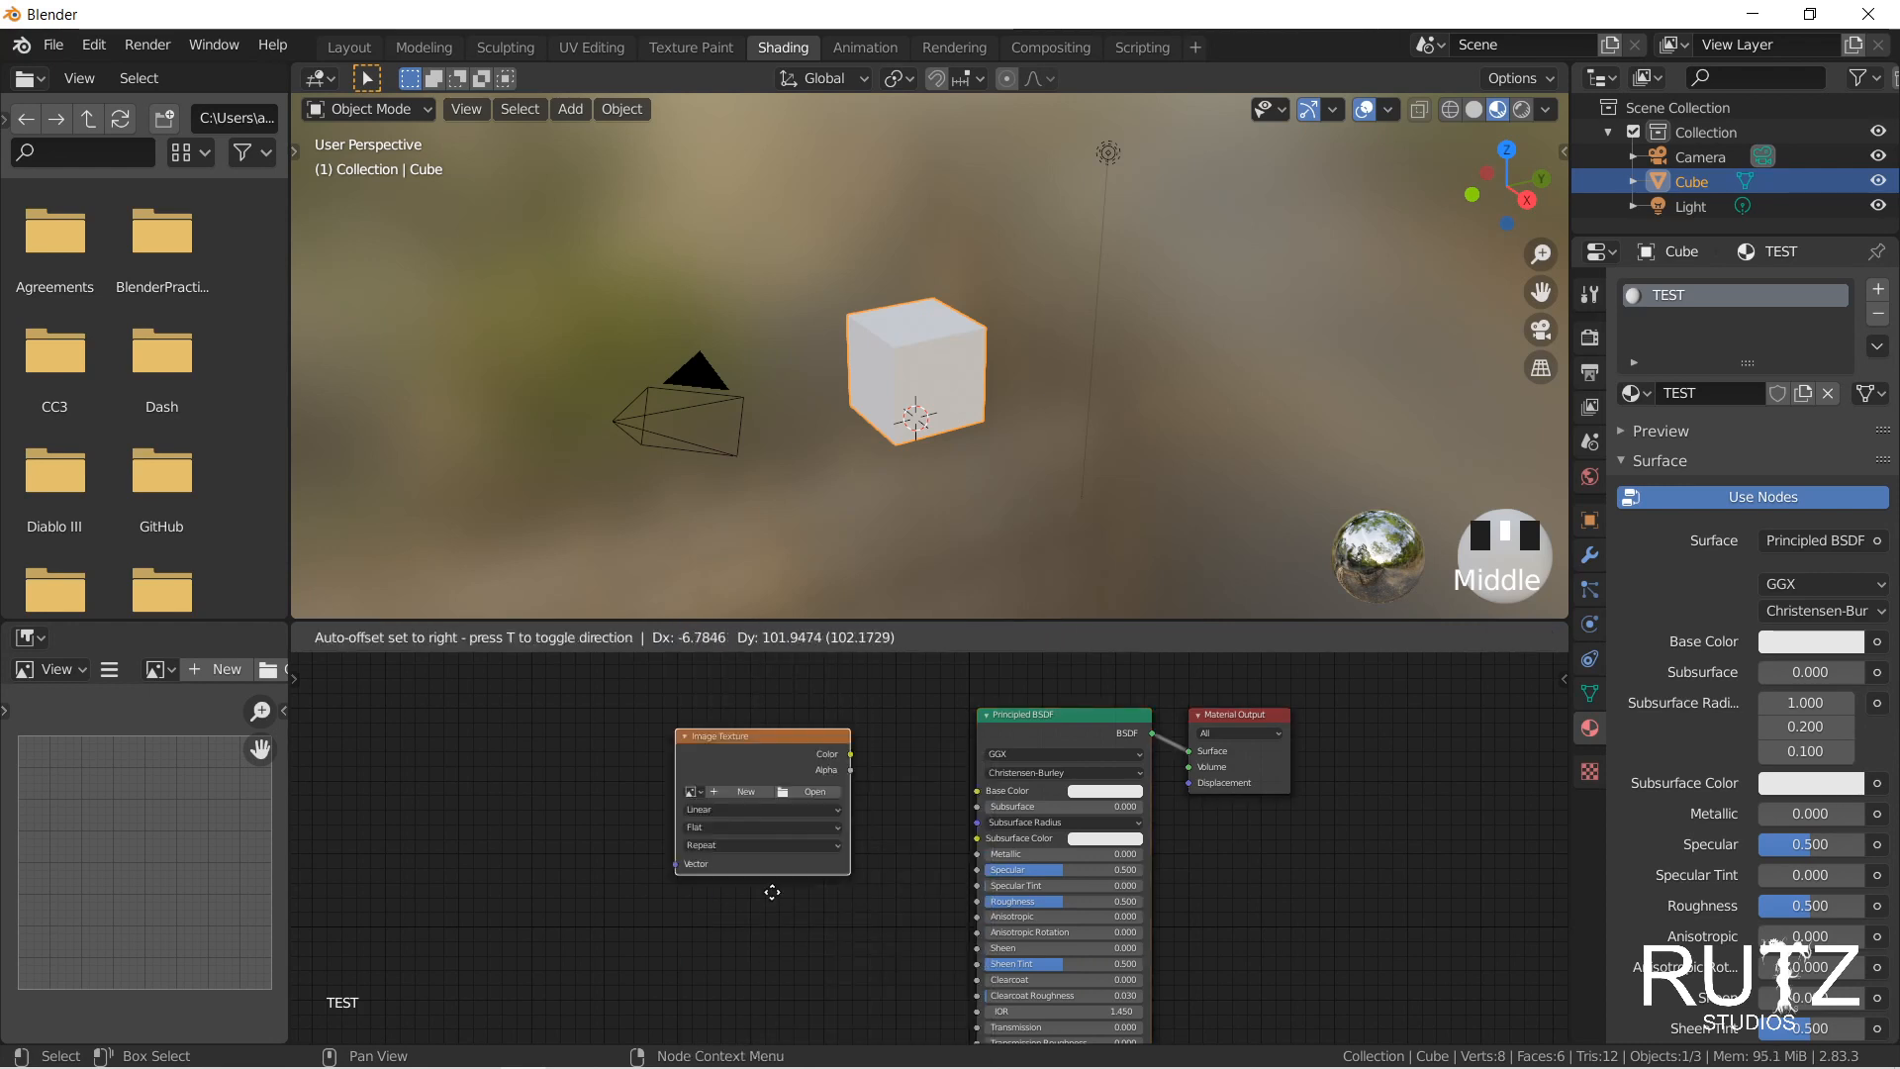
click(772, 891)
drag(850, 754, 976, 791)
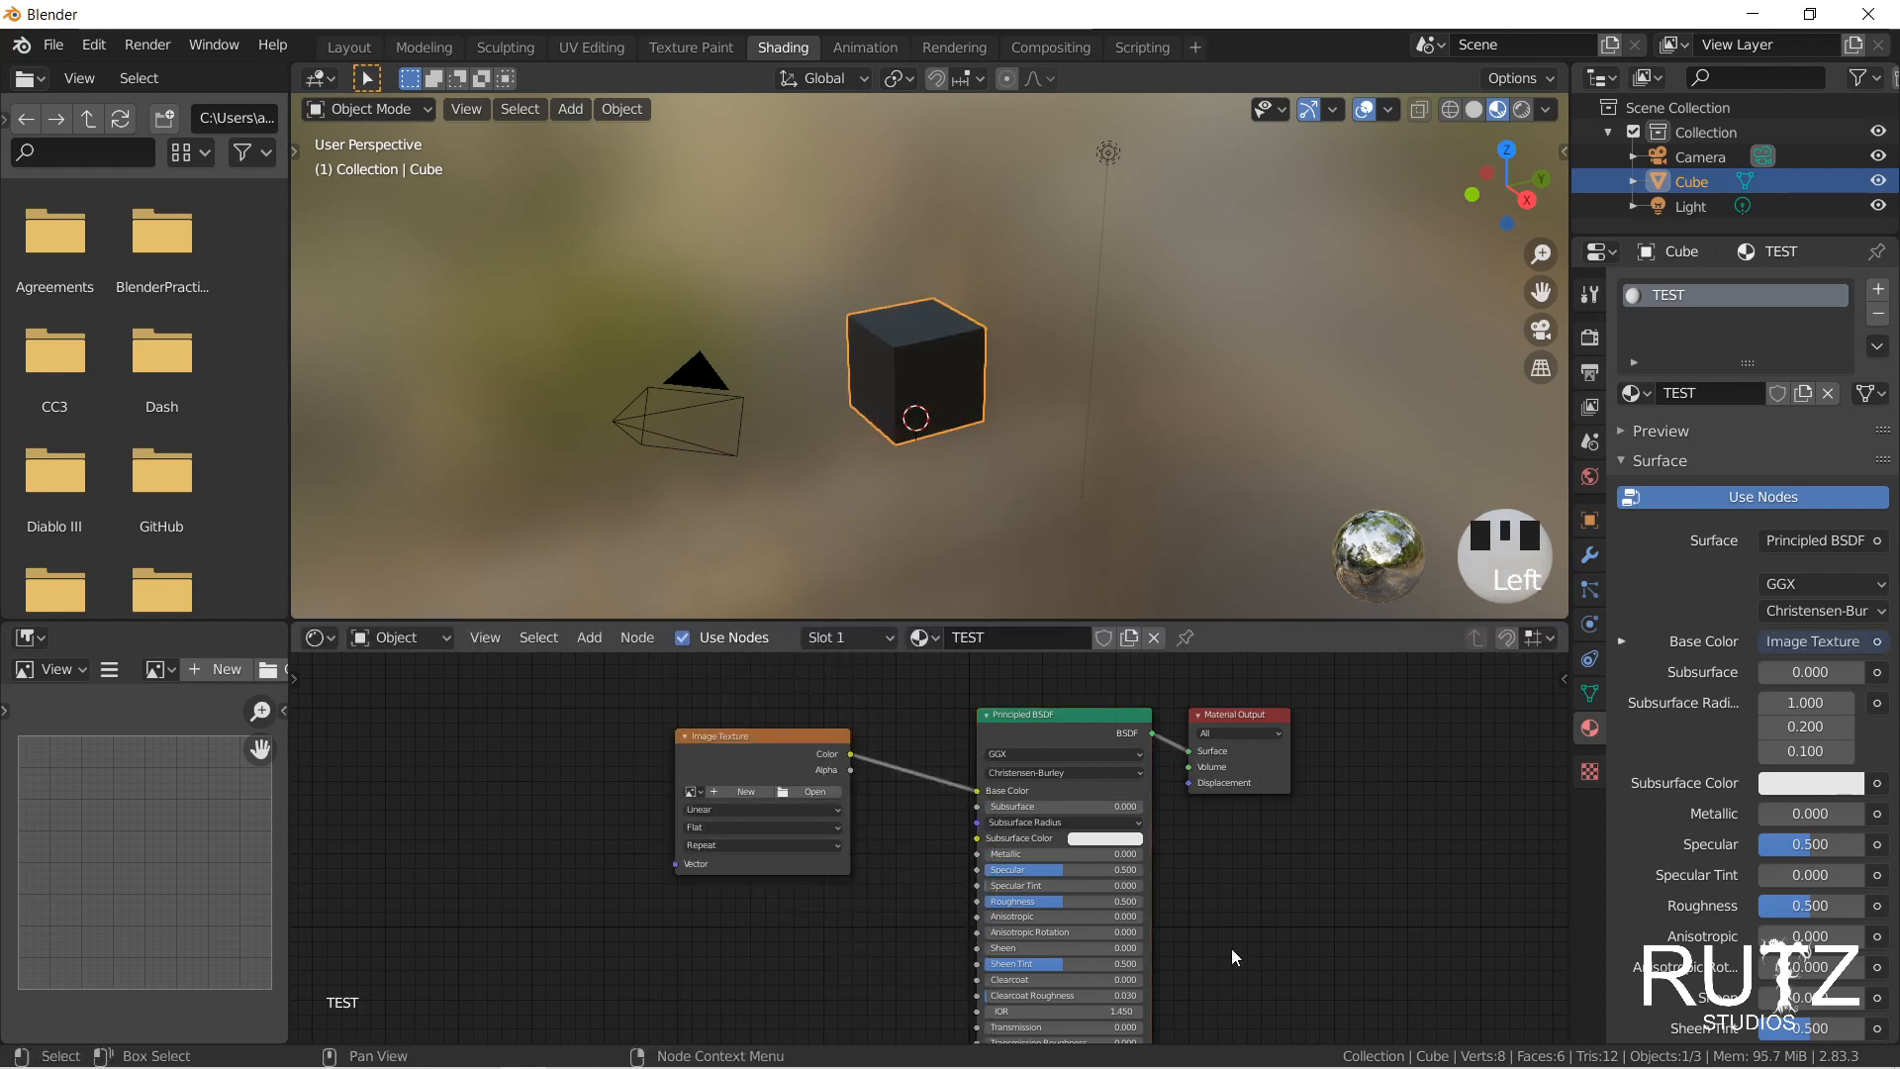
drag(847, 737, 889, 771)
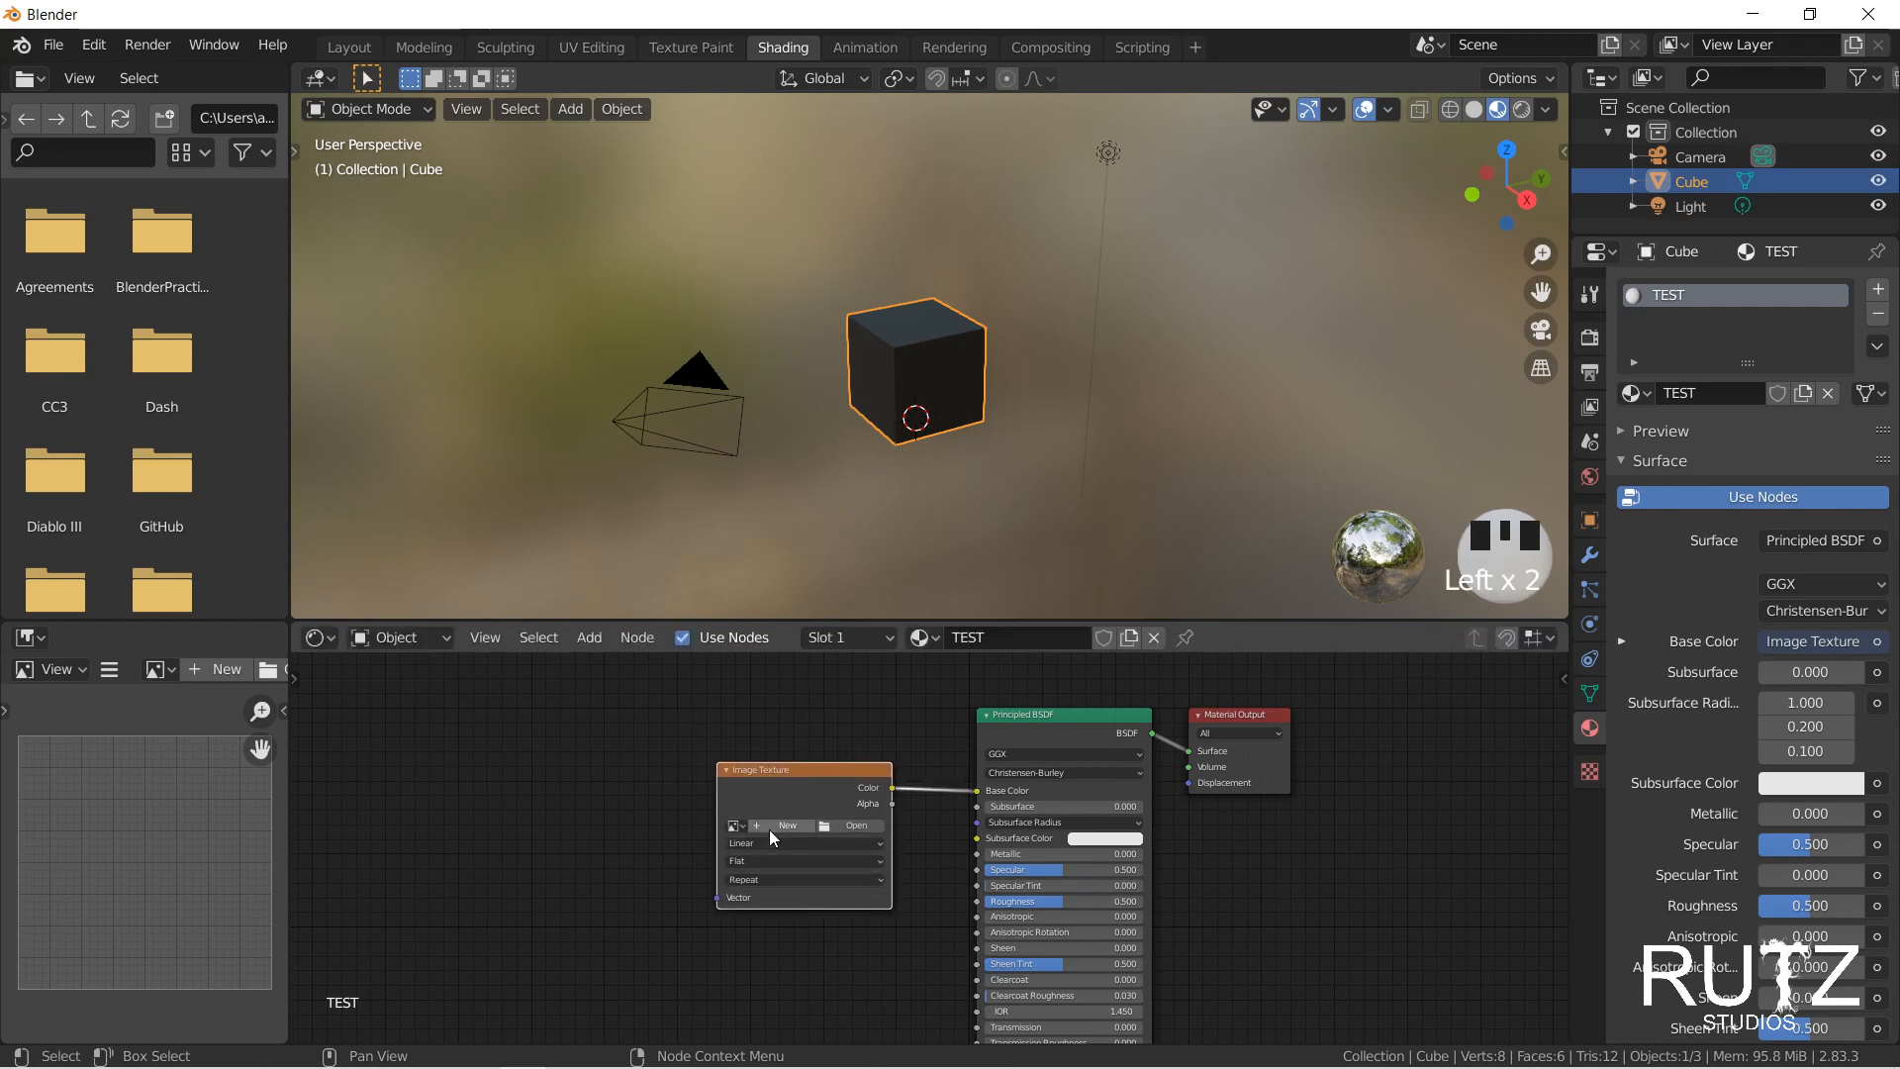
Step: Create a new image named TESTING in the Image Texture node with the generated type Color Grid
click(768, 827)
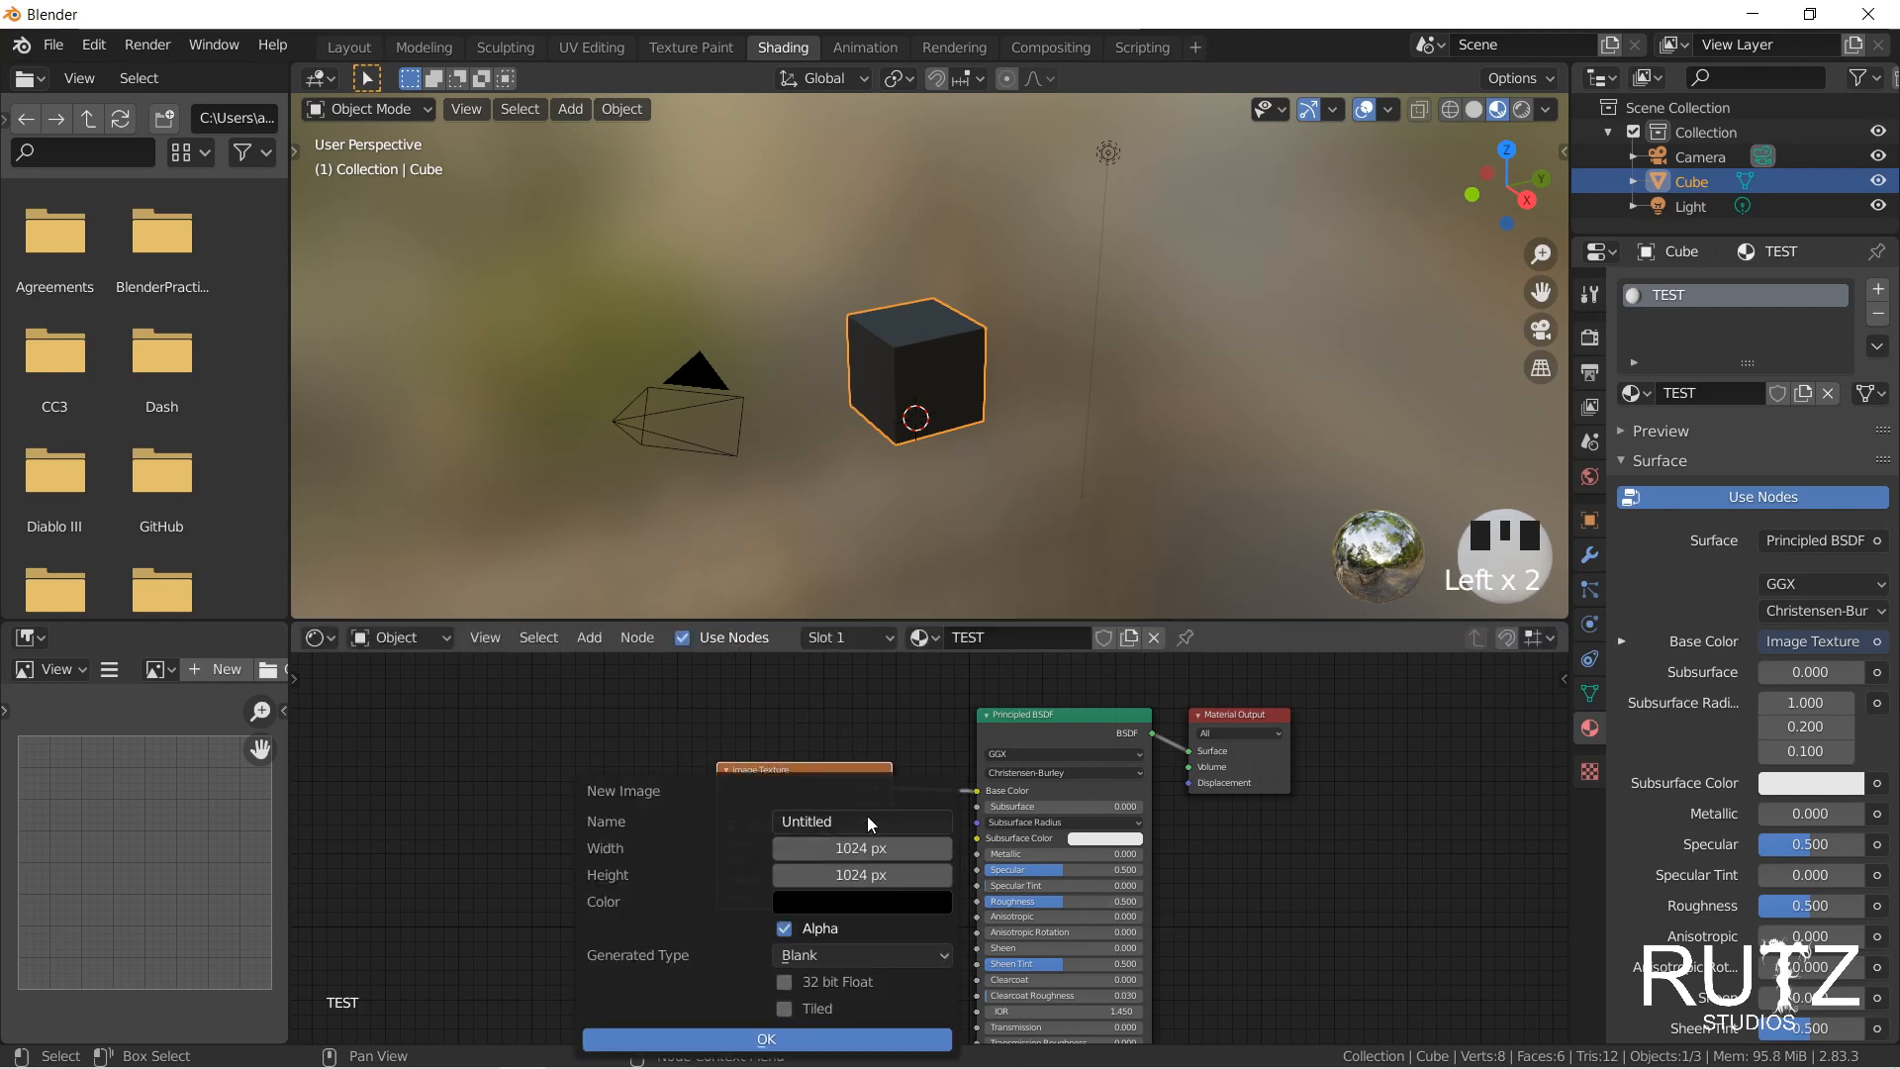
click(867, 818)
text(TESTING)
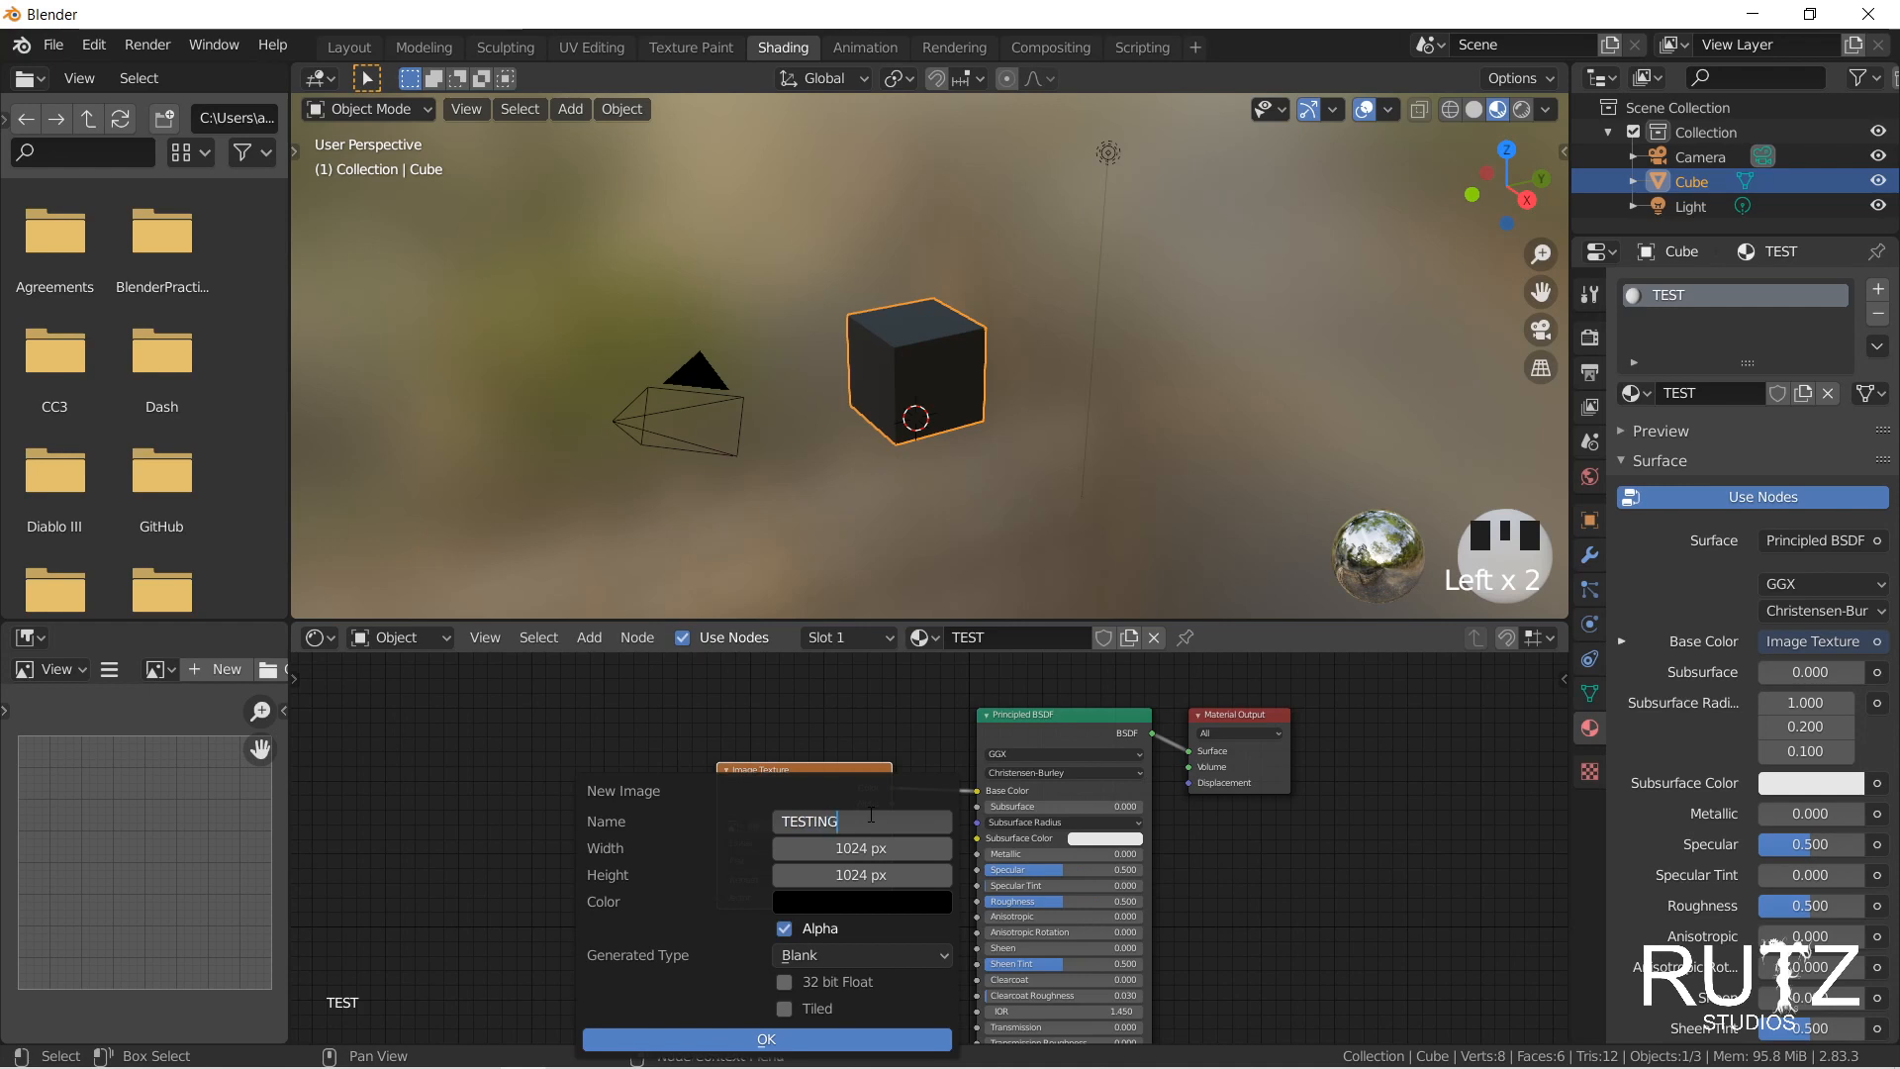
key(Return)
click(877, 955)
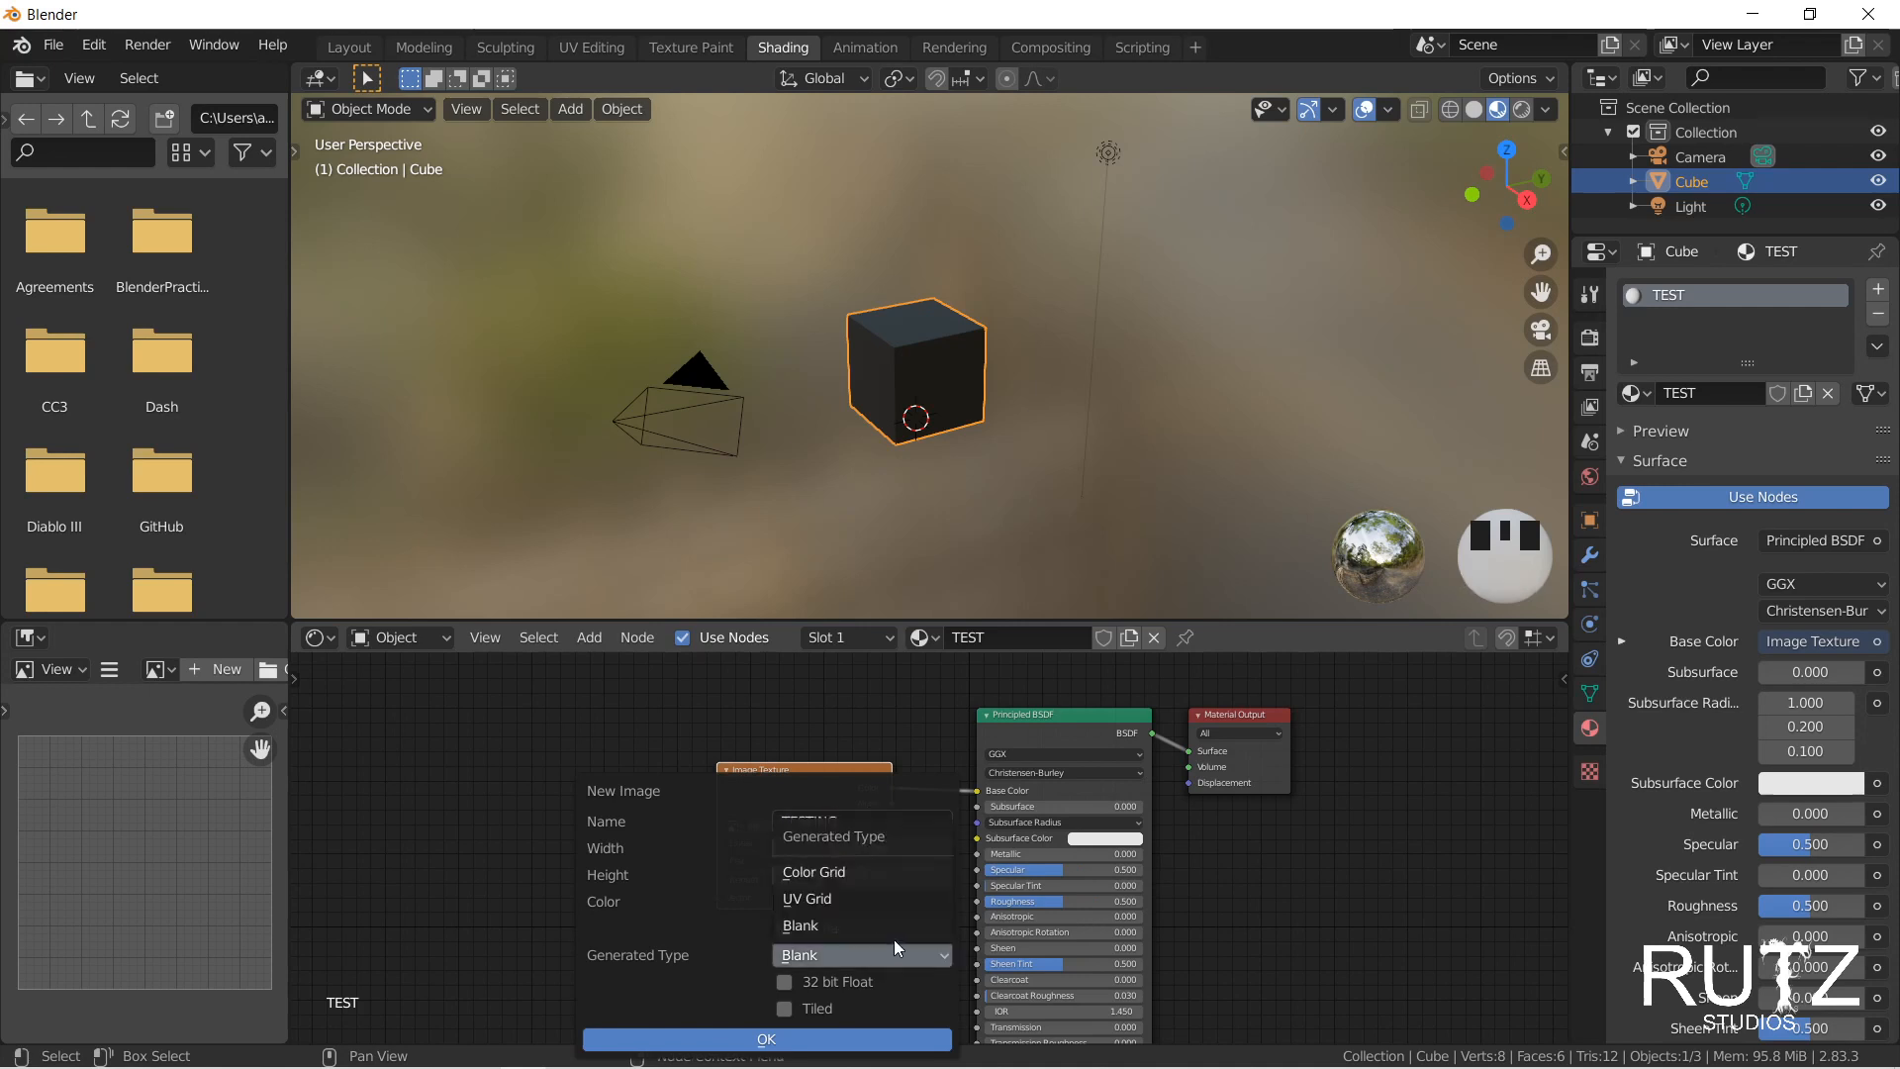
click(889, 875)
click(822, 1037)
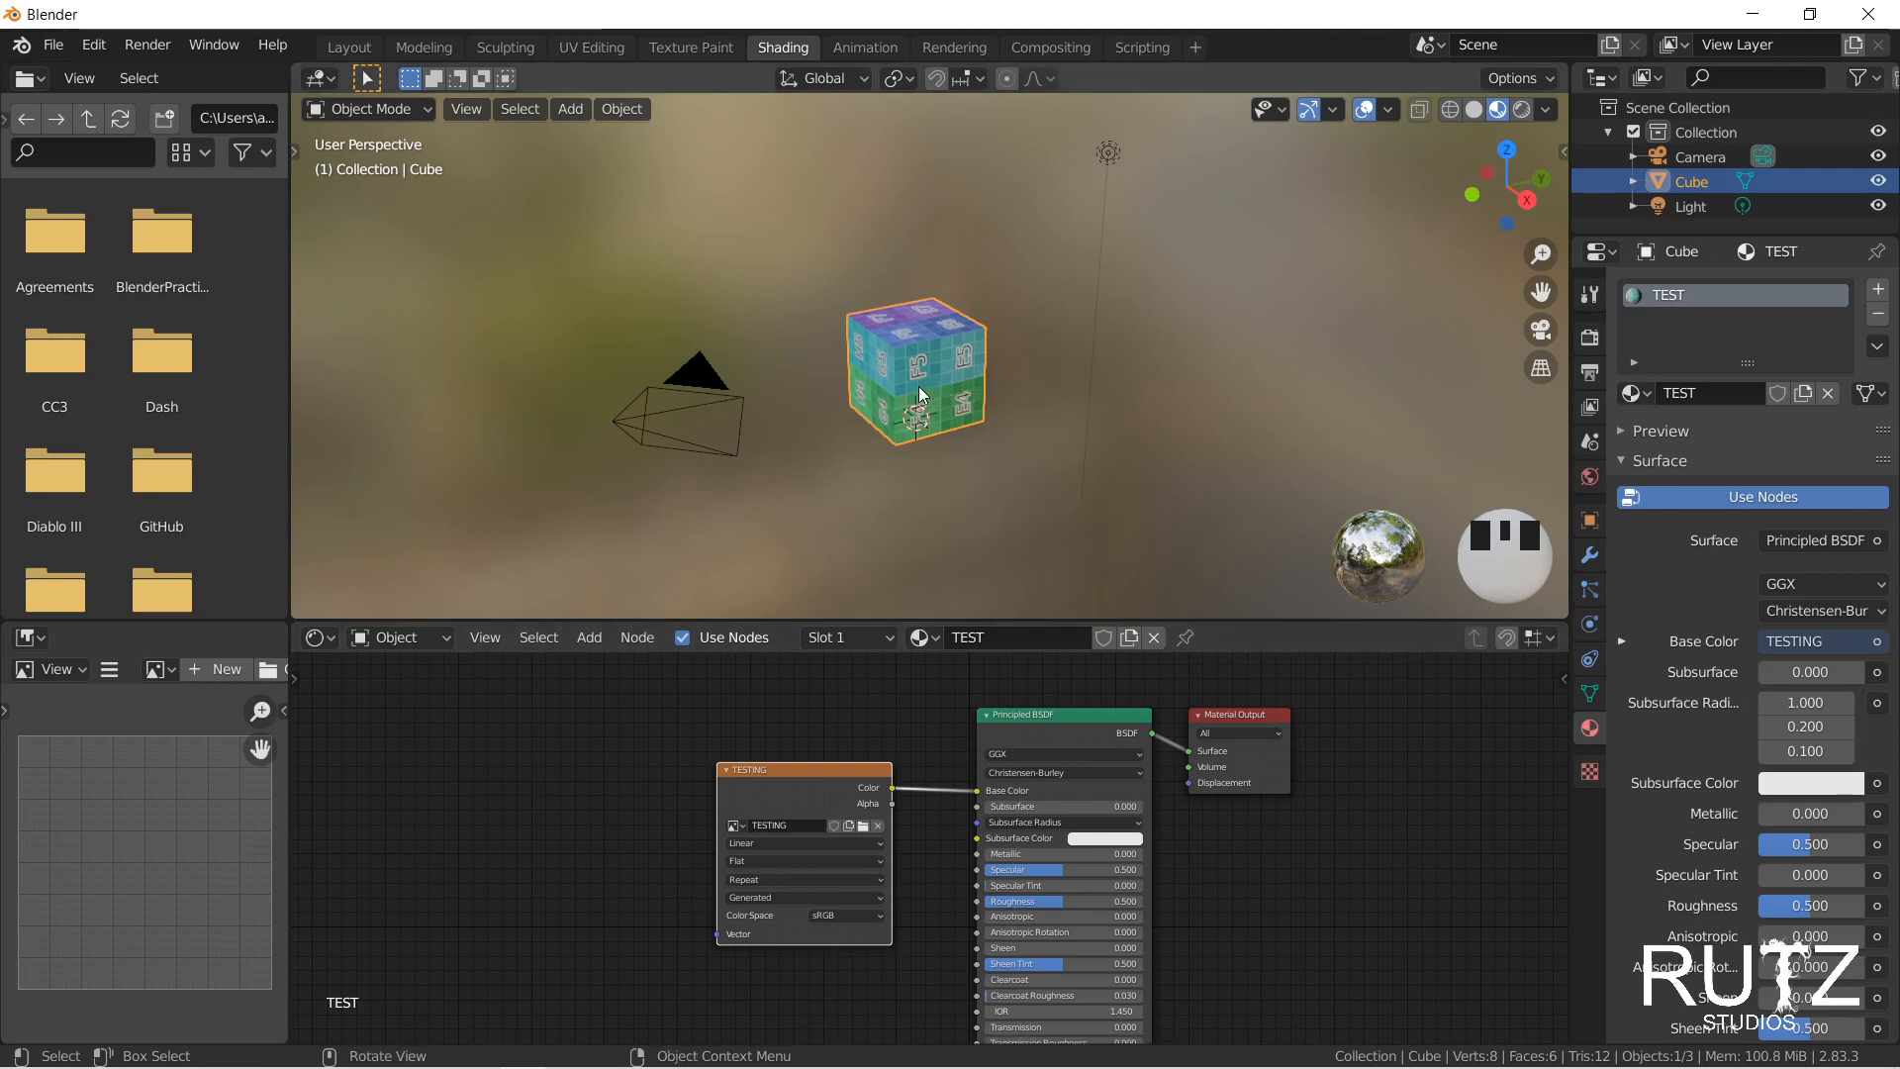
Step: Switch to the Texture Paint workspace and view the textured cube from several angles
click(702, 46)
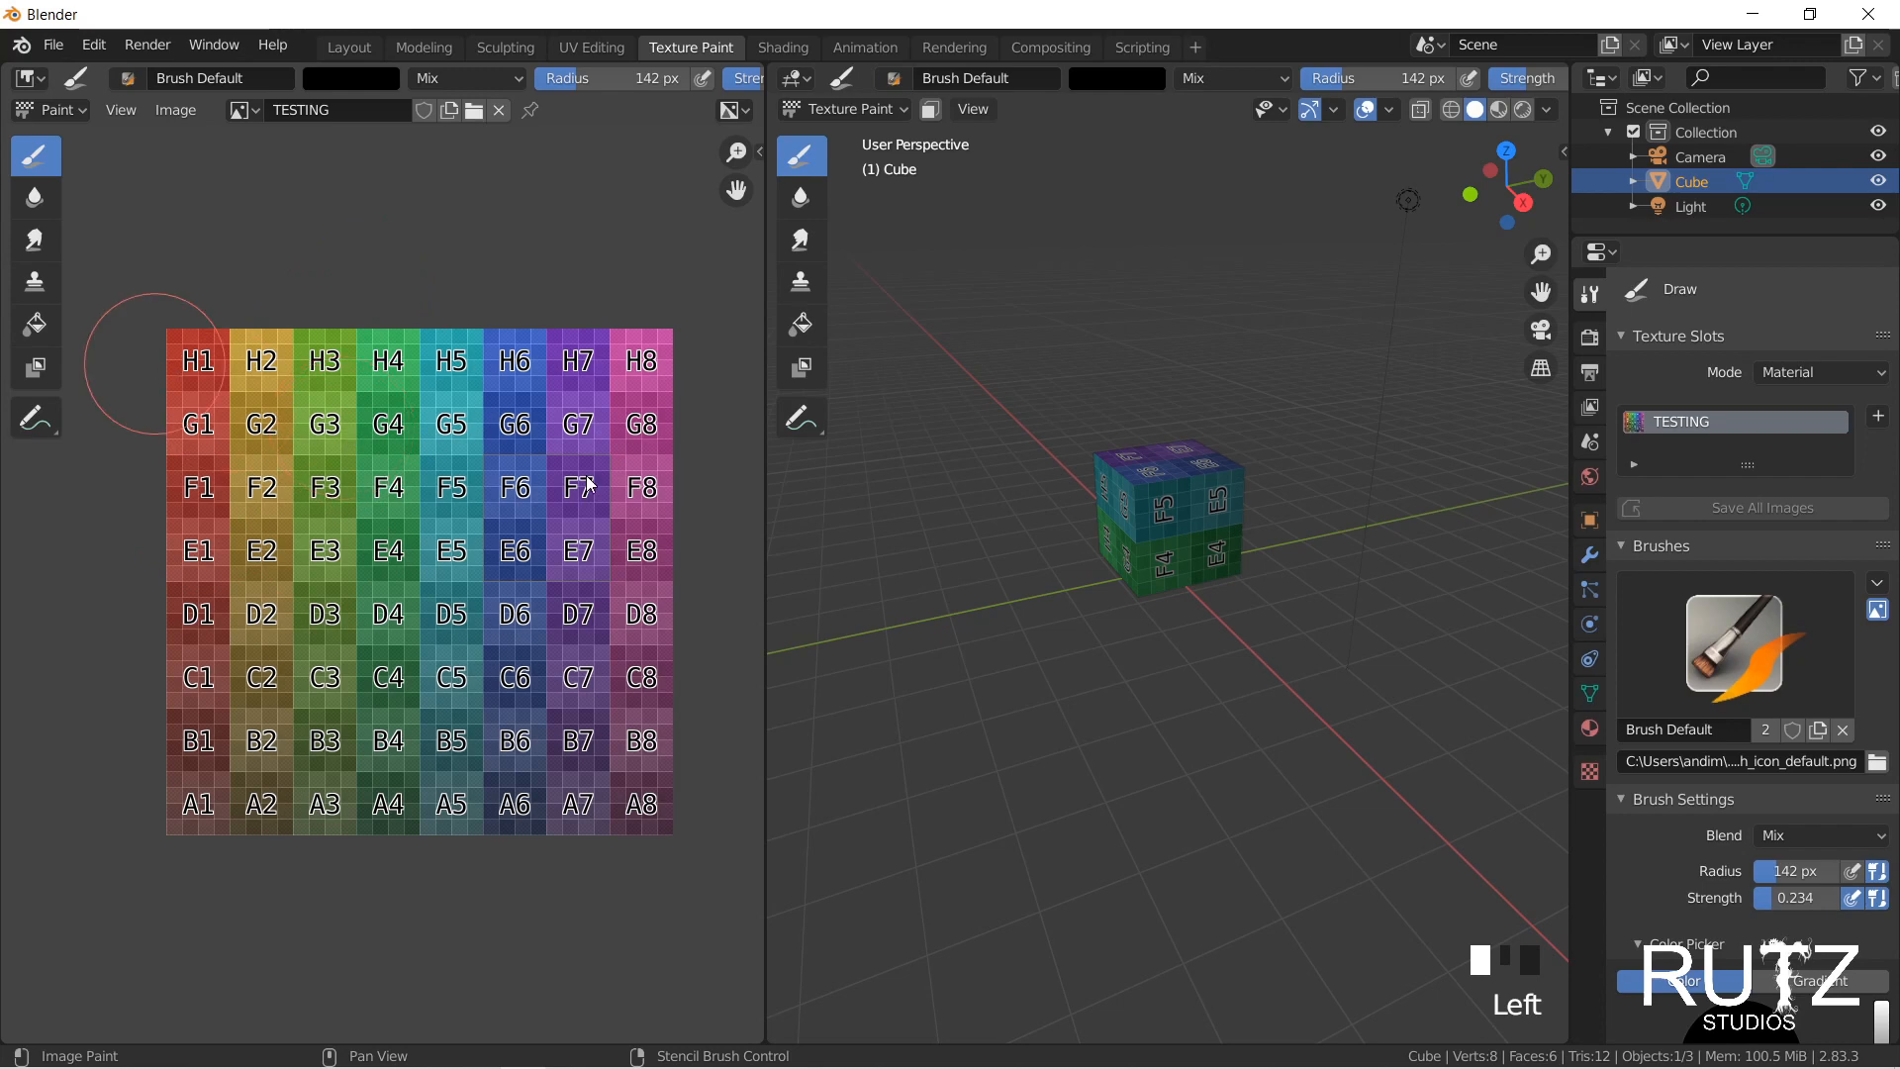
middle_drag(1170, 500, 1255, 407)
mouse_move(1084, 418)
middle_down()
mouse_move(1311, 501)
mouse_move(1154, 412)
mouse_move(1108, 426)
middle_up()
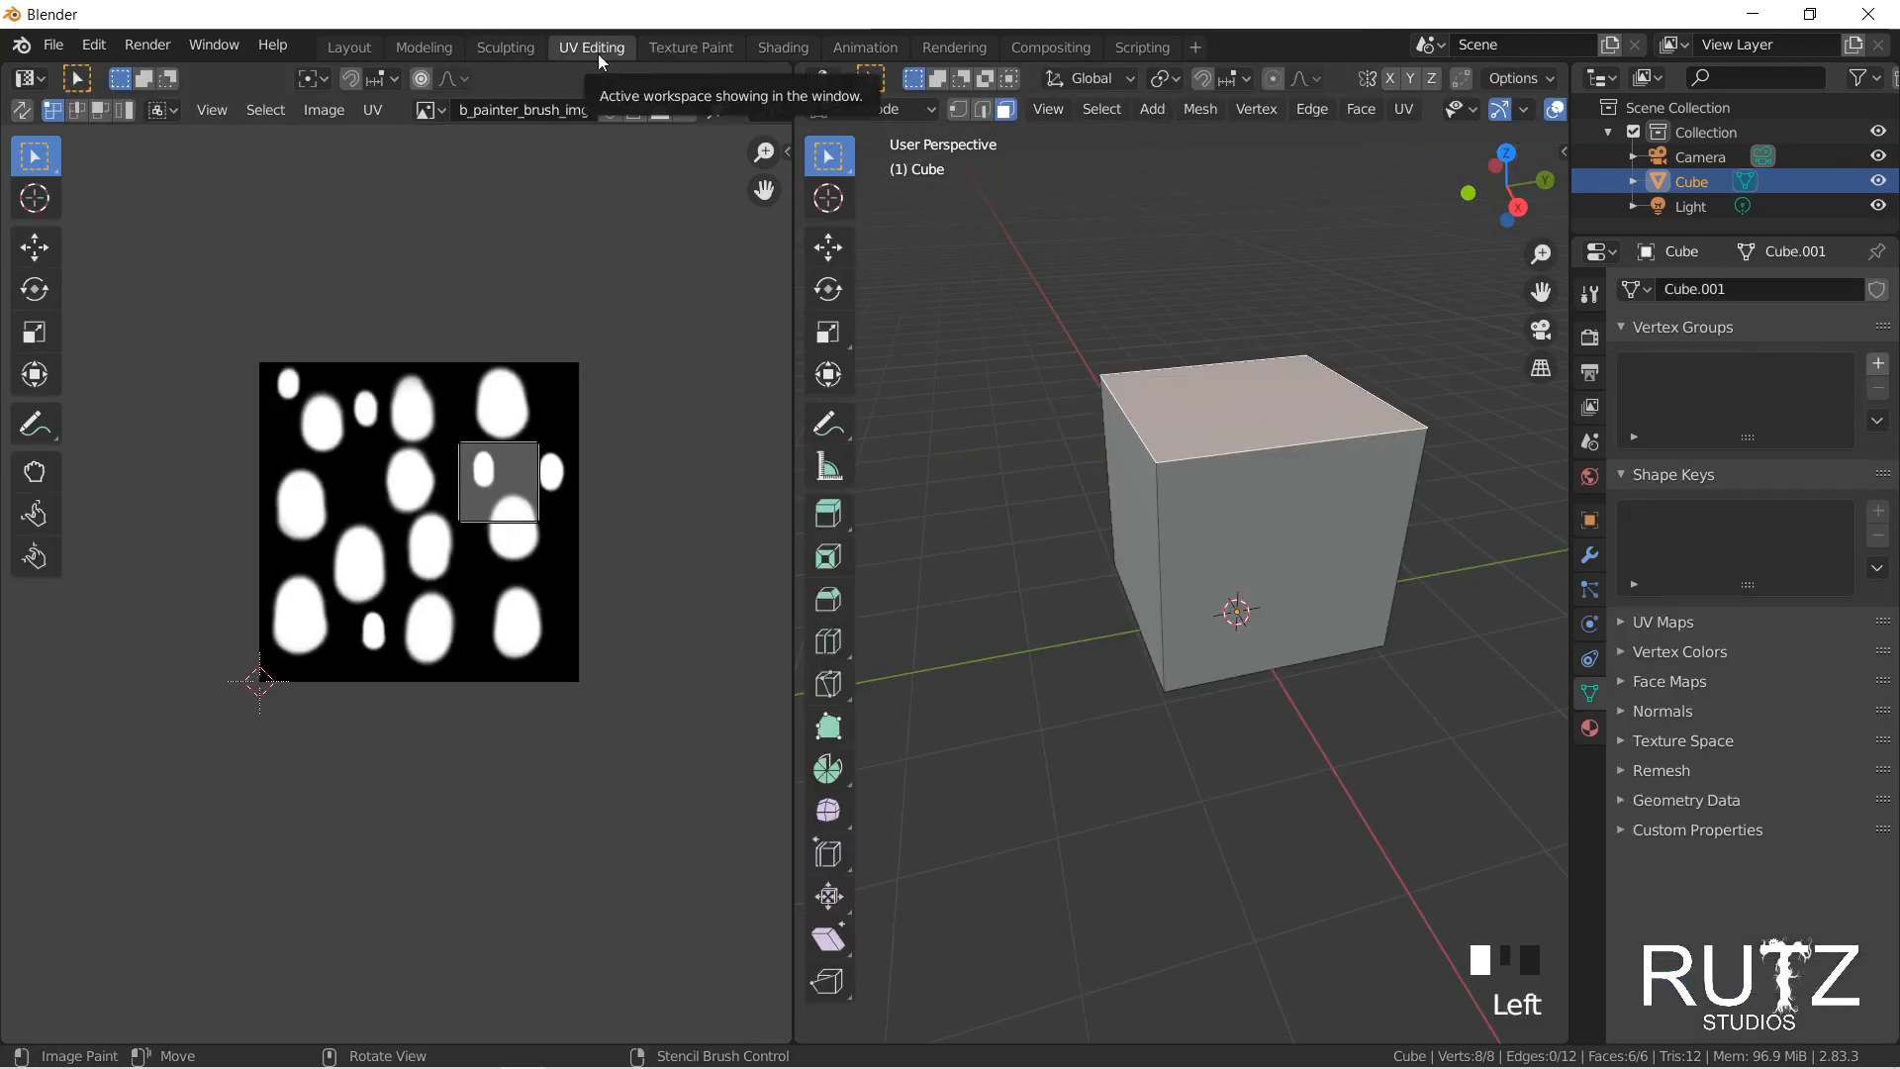
Step: Display the TESTING image behind the UVs in the UV Editing workspace and set the 3D view to Material Preview shading
click(428, 109)
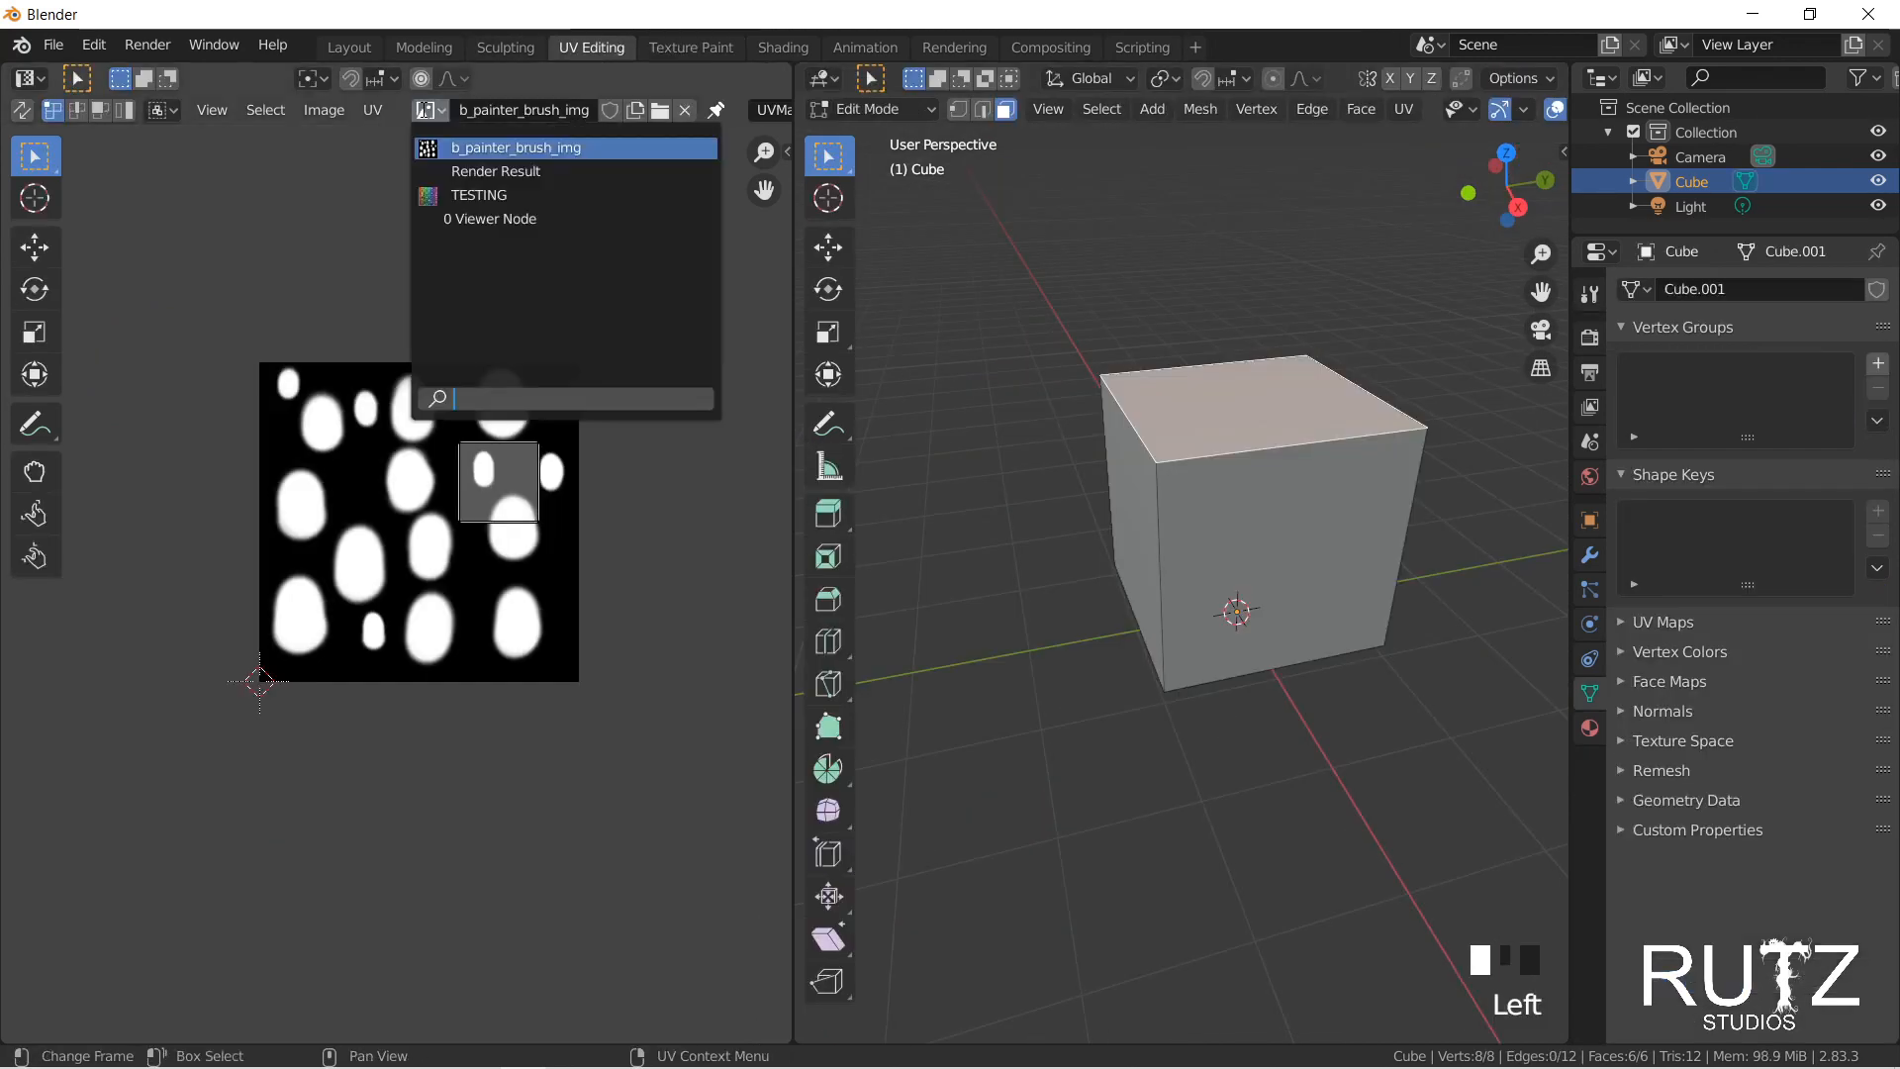
click(479, 196)
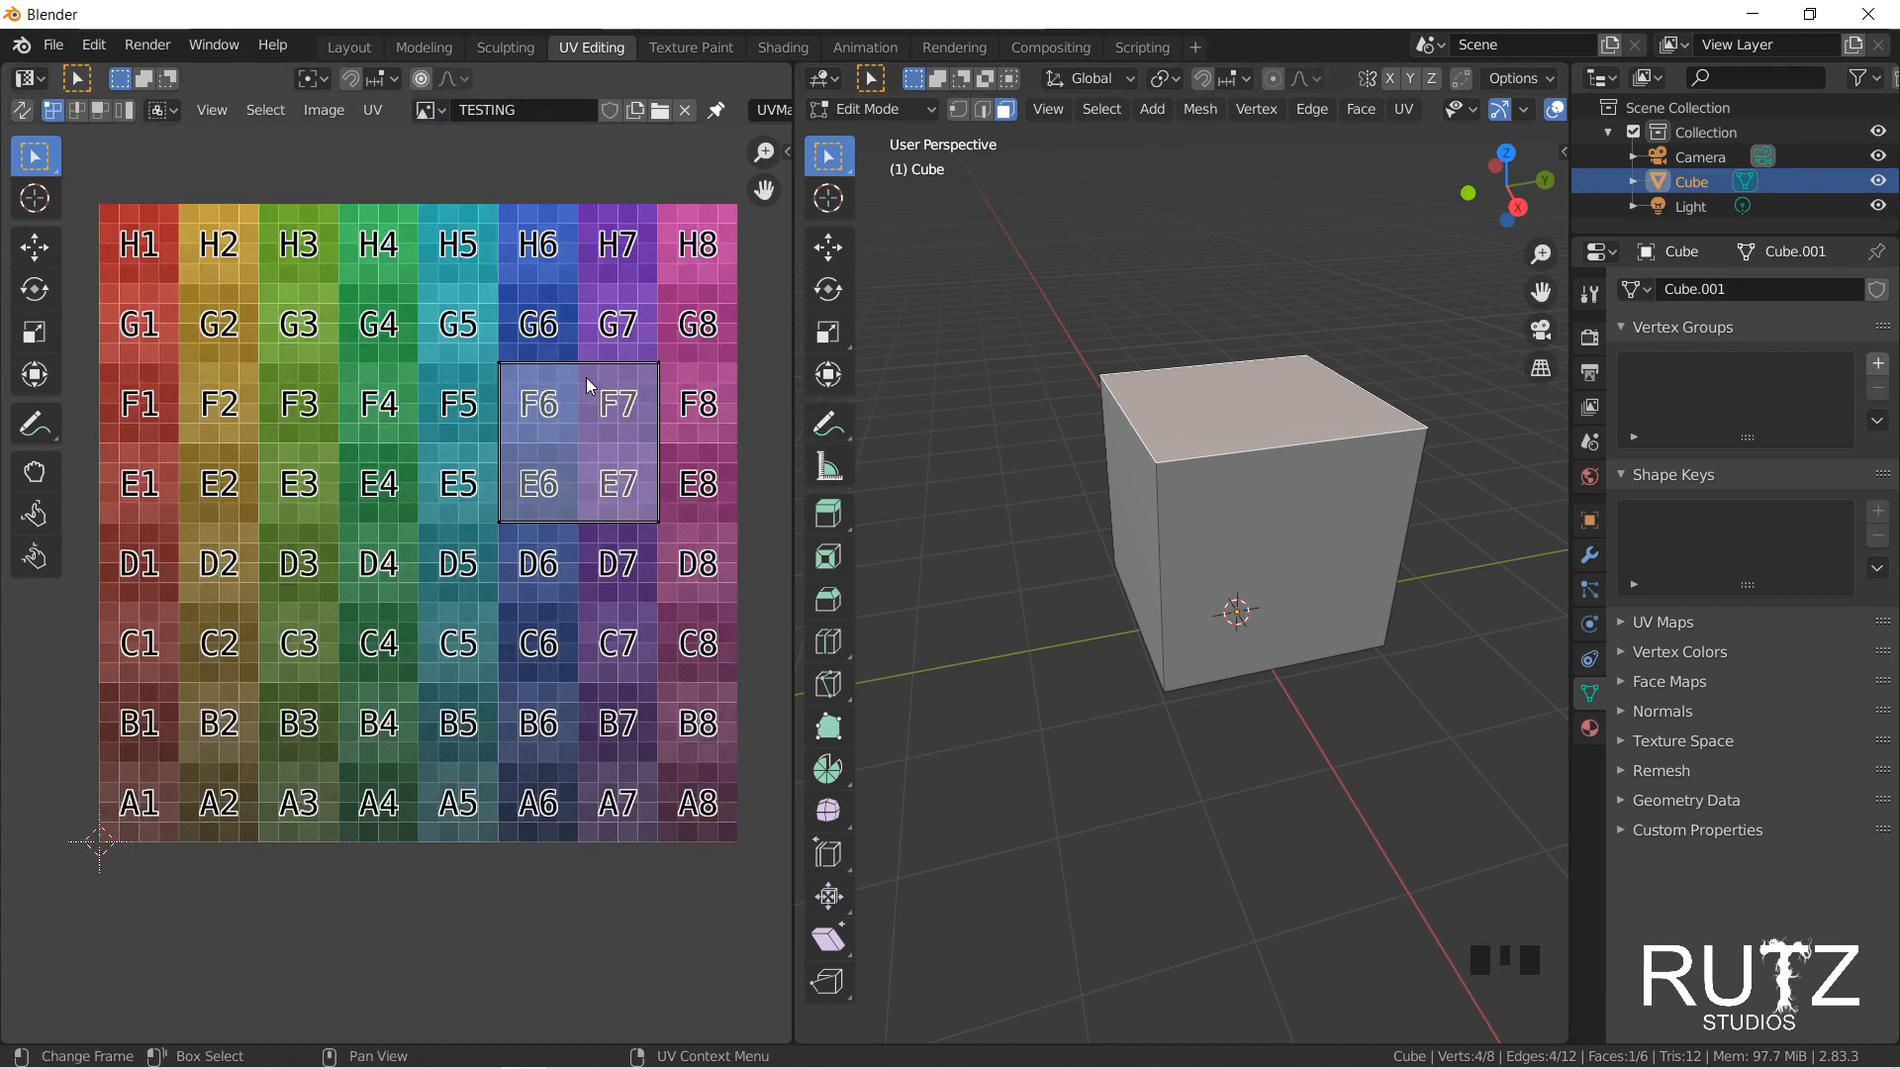
click(1302, 531)
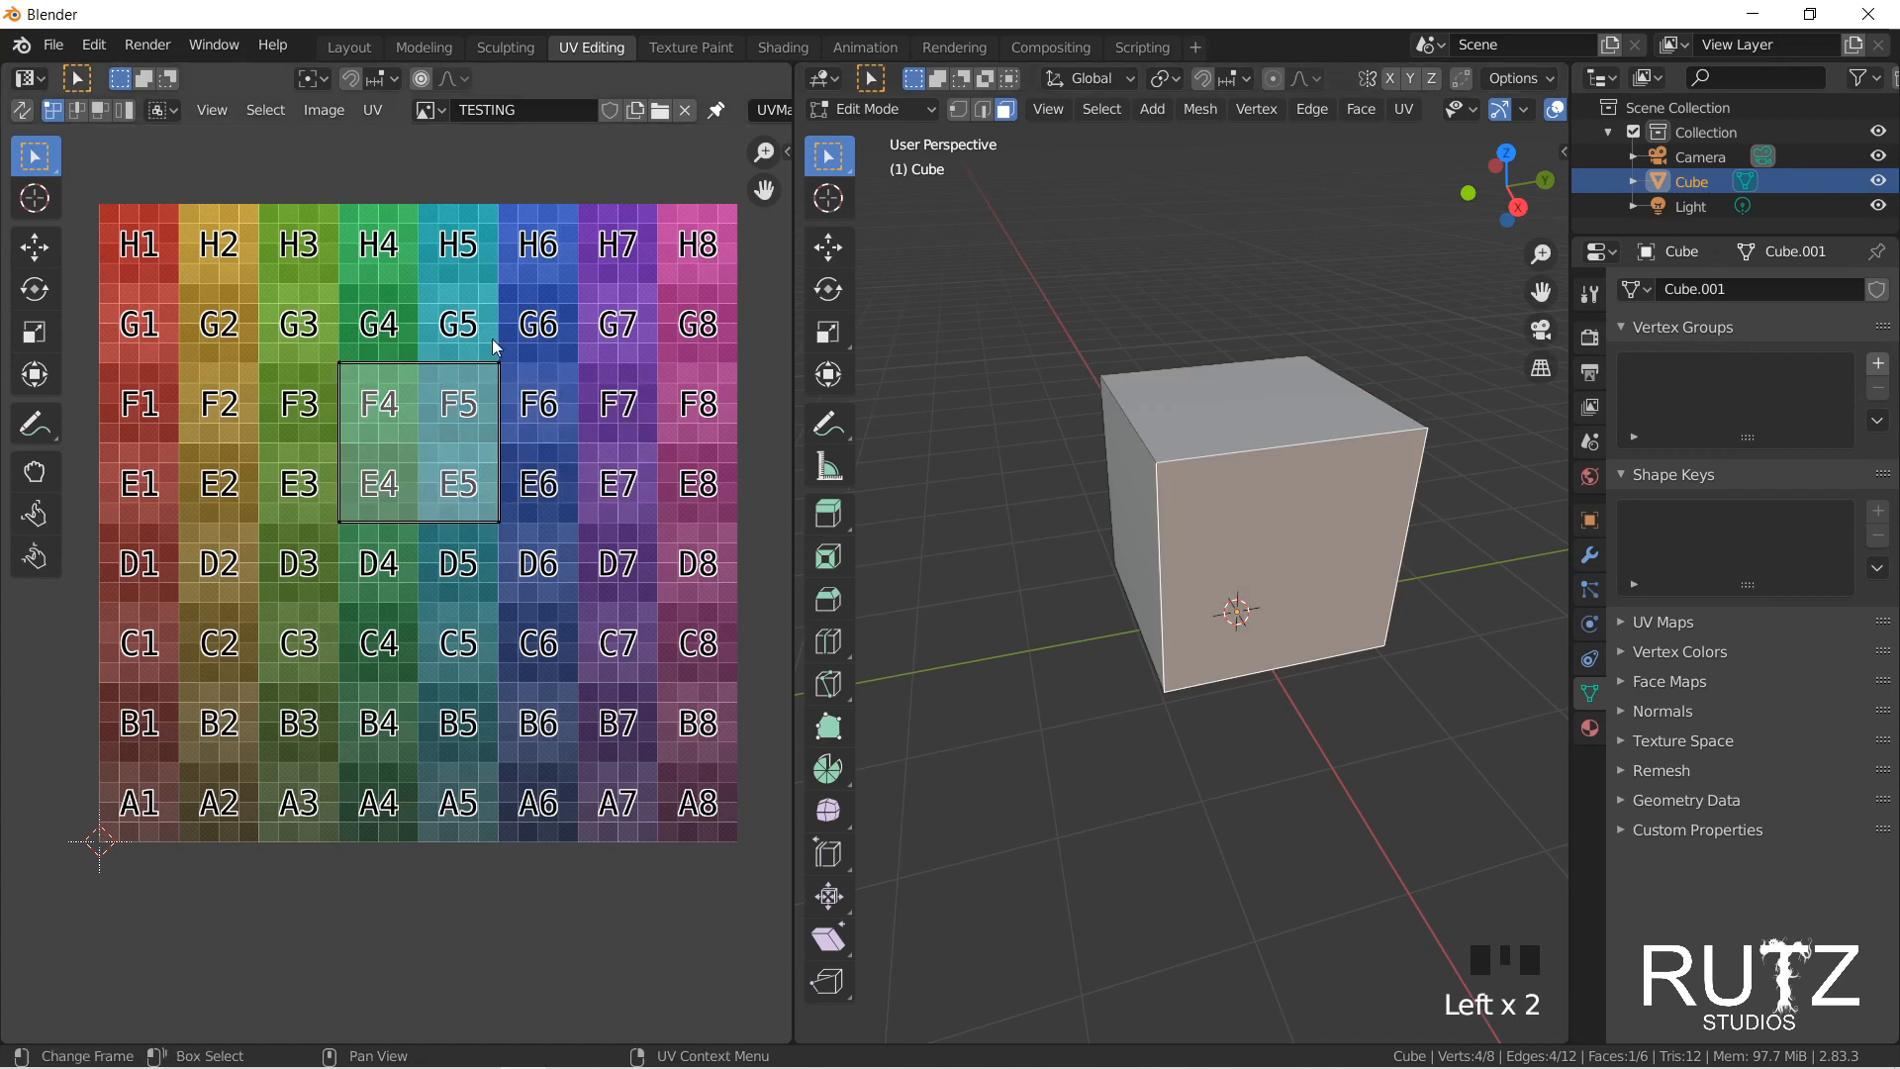
scroll(990, 109, down, 5)
click(1499, 109)
middle_drag(1235, 508, 1243, 465)
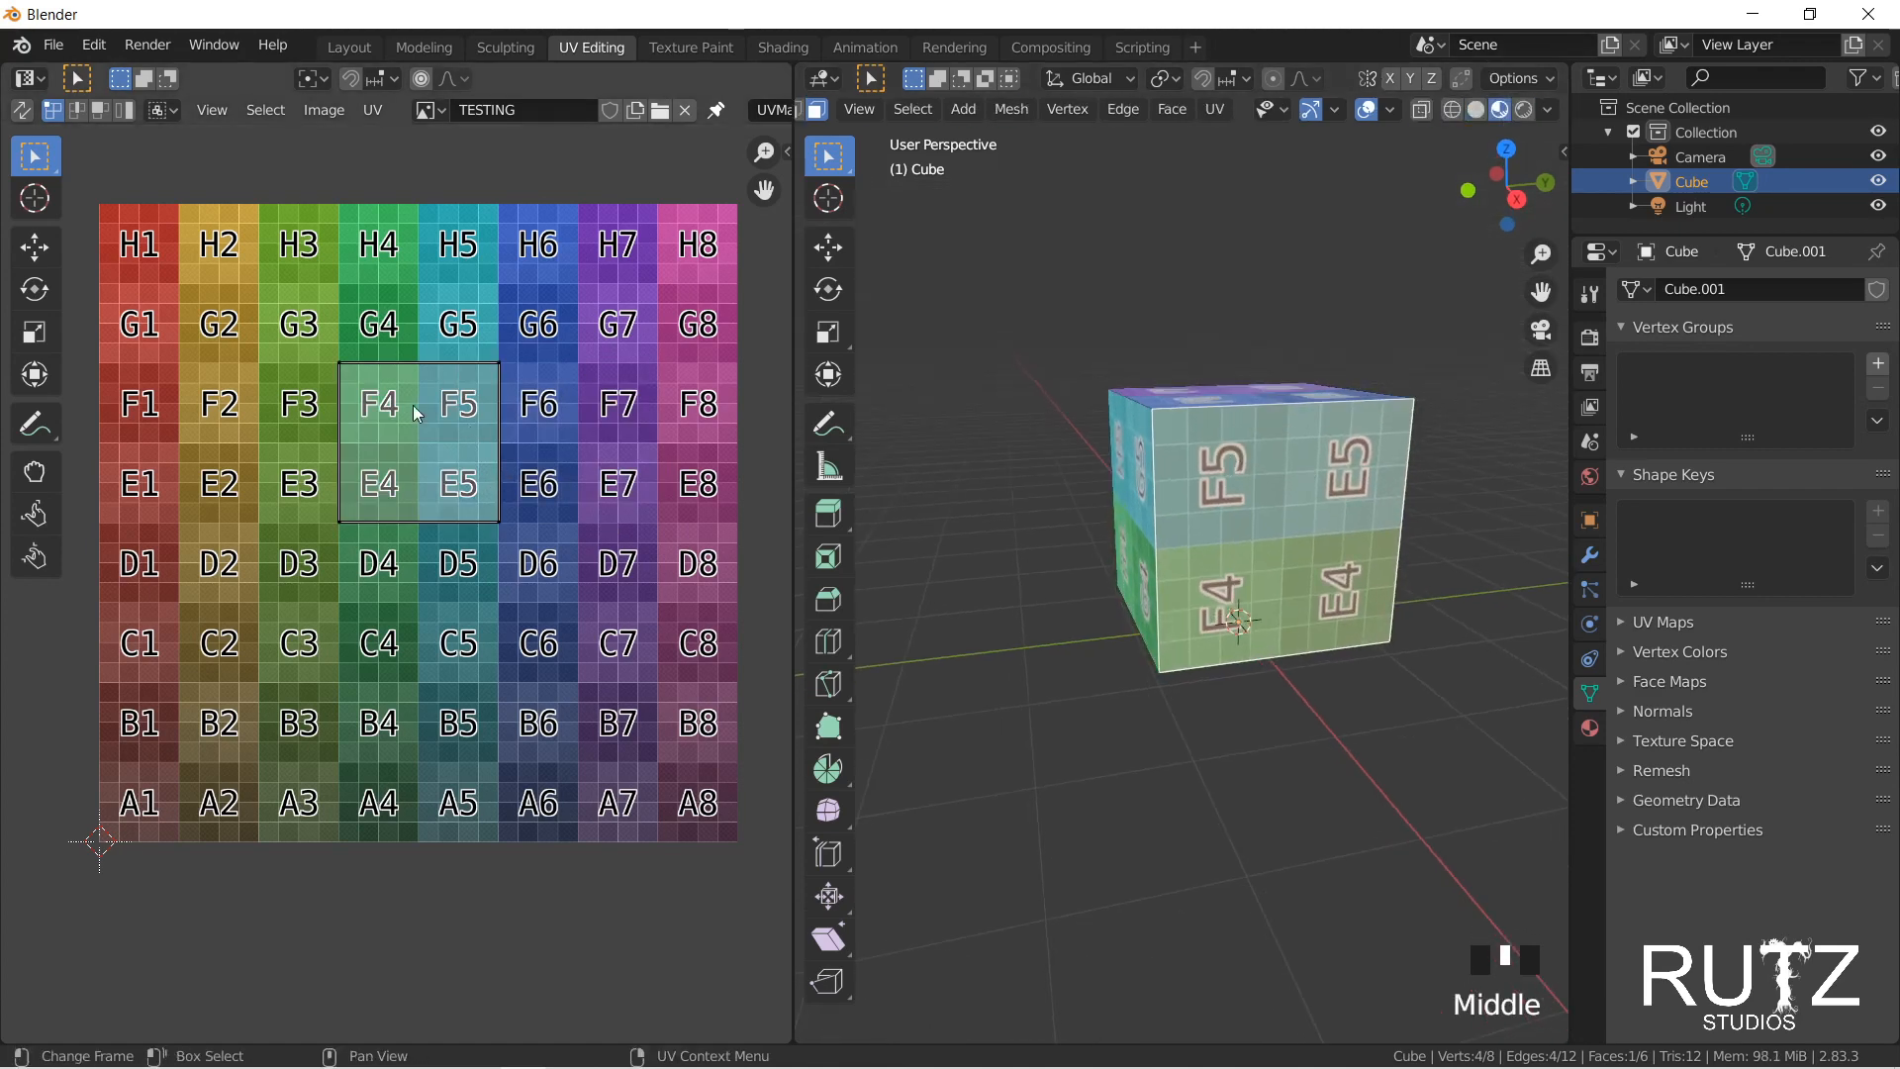
Step: Select another side face of the cube and try rotating its UVs by 90 degrees and freely
middle_drag(1366, 495, 1041, 470)
click(1040, 470)
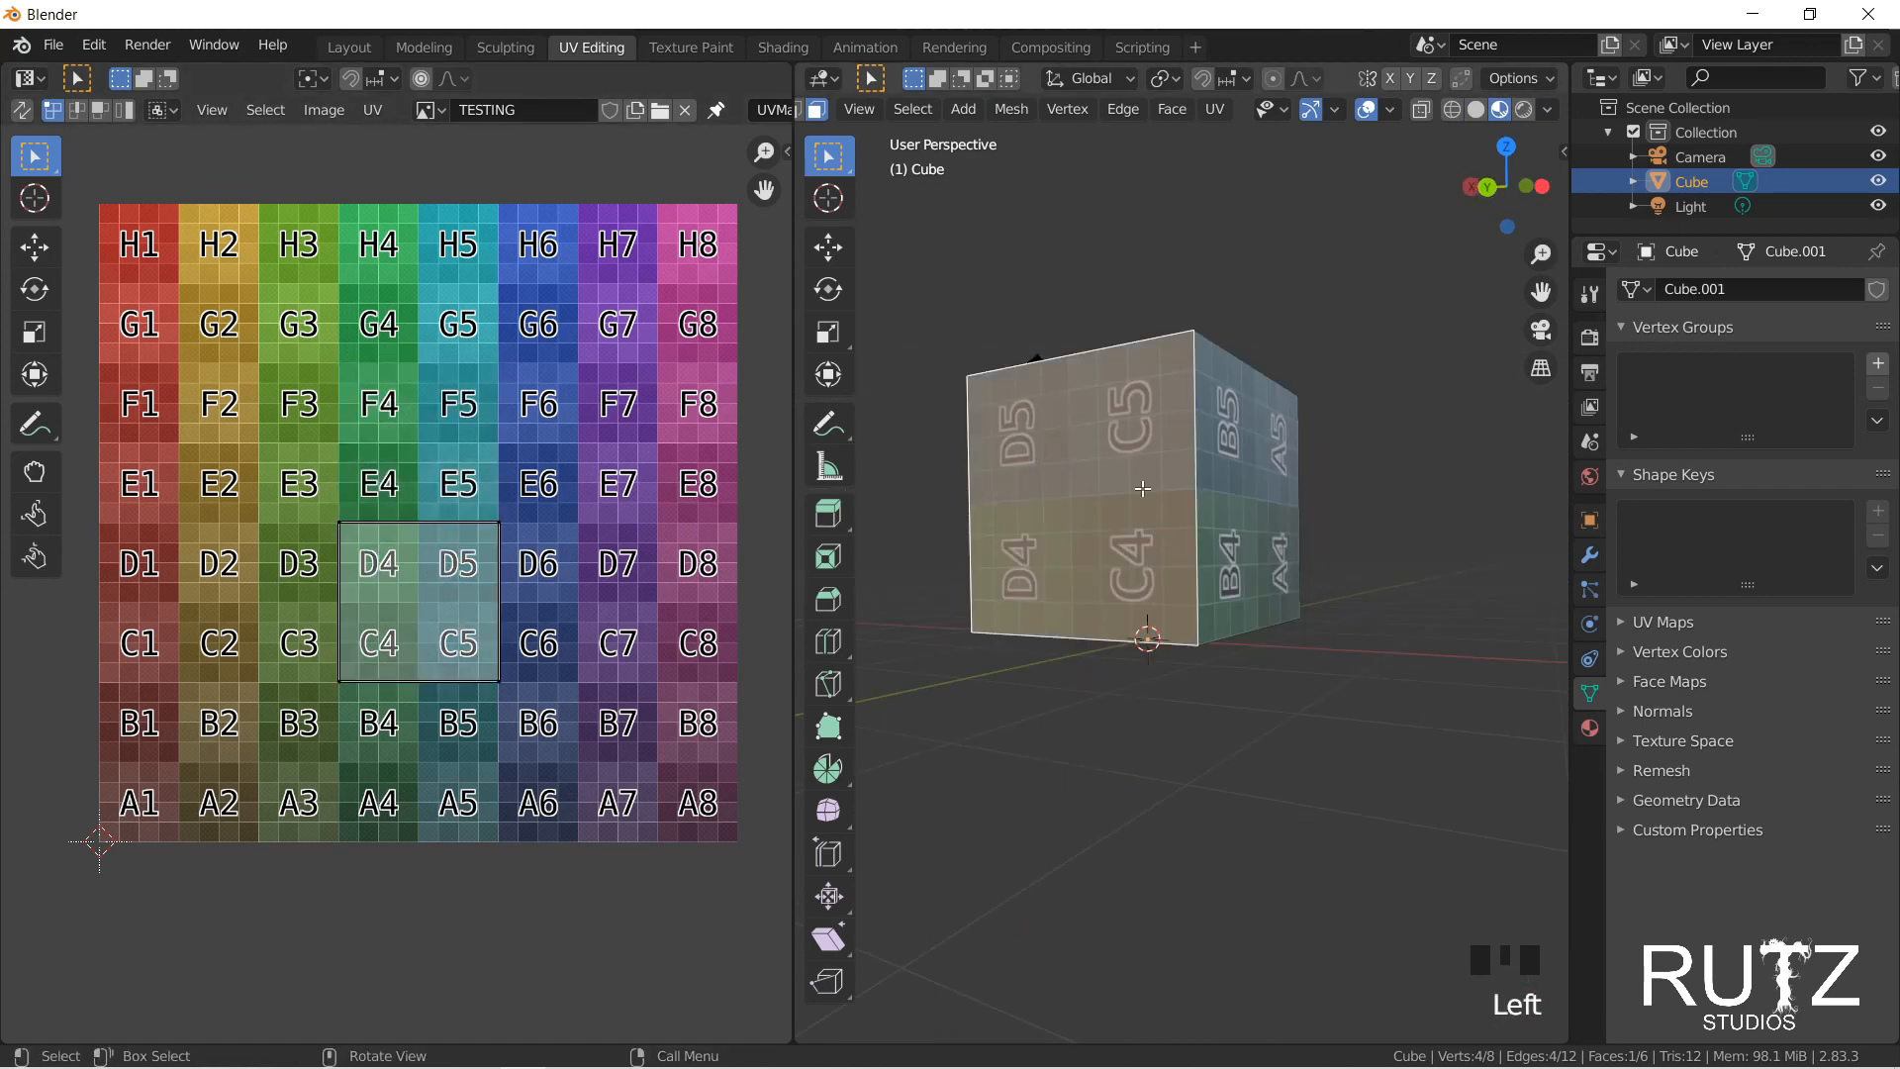
middle_drag(1131, 366, 1089, 368)
click(386, 527)
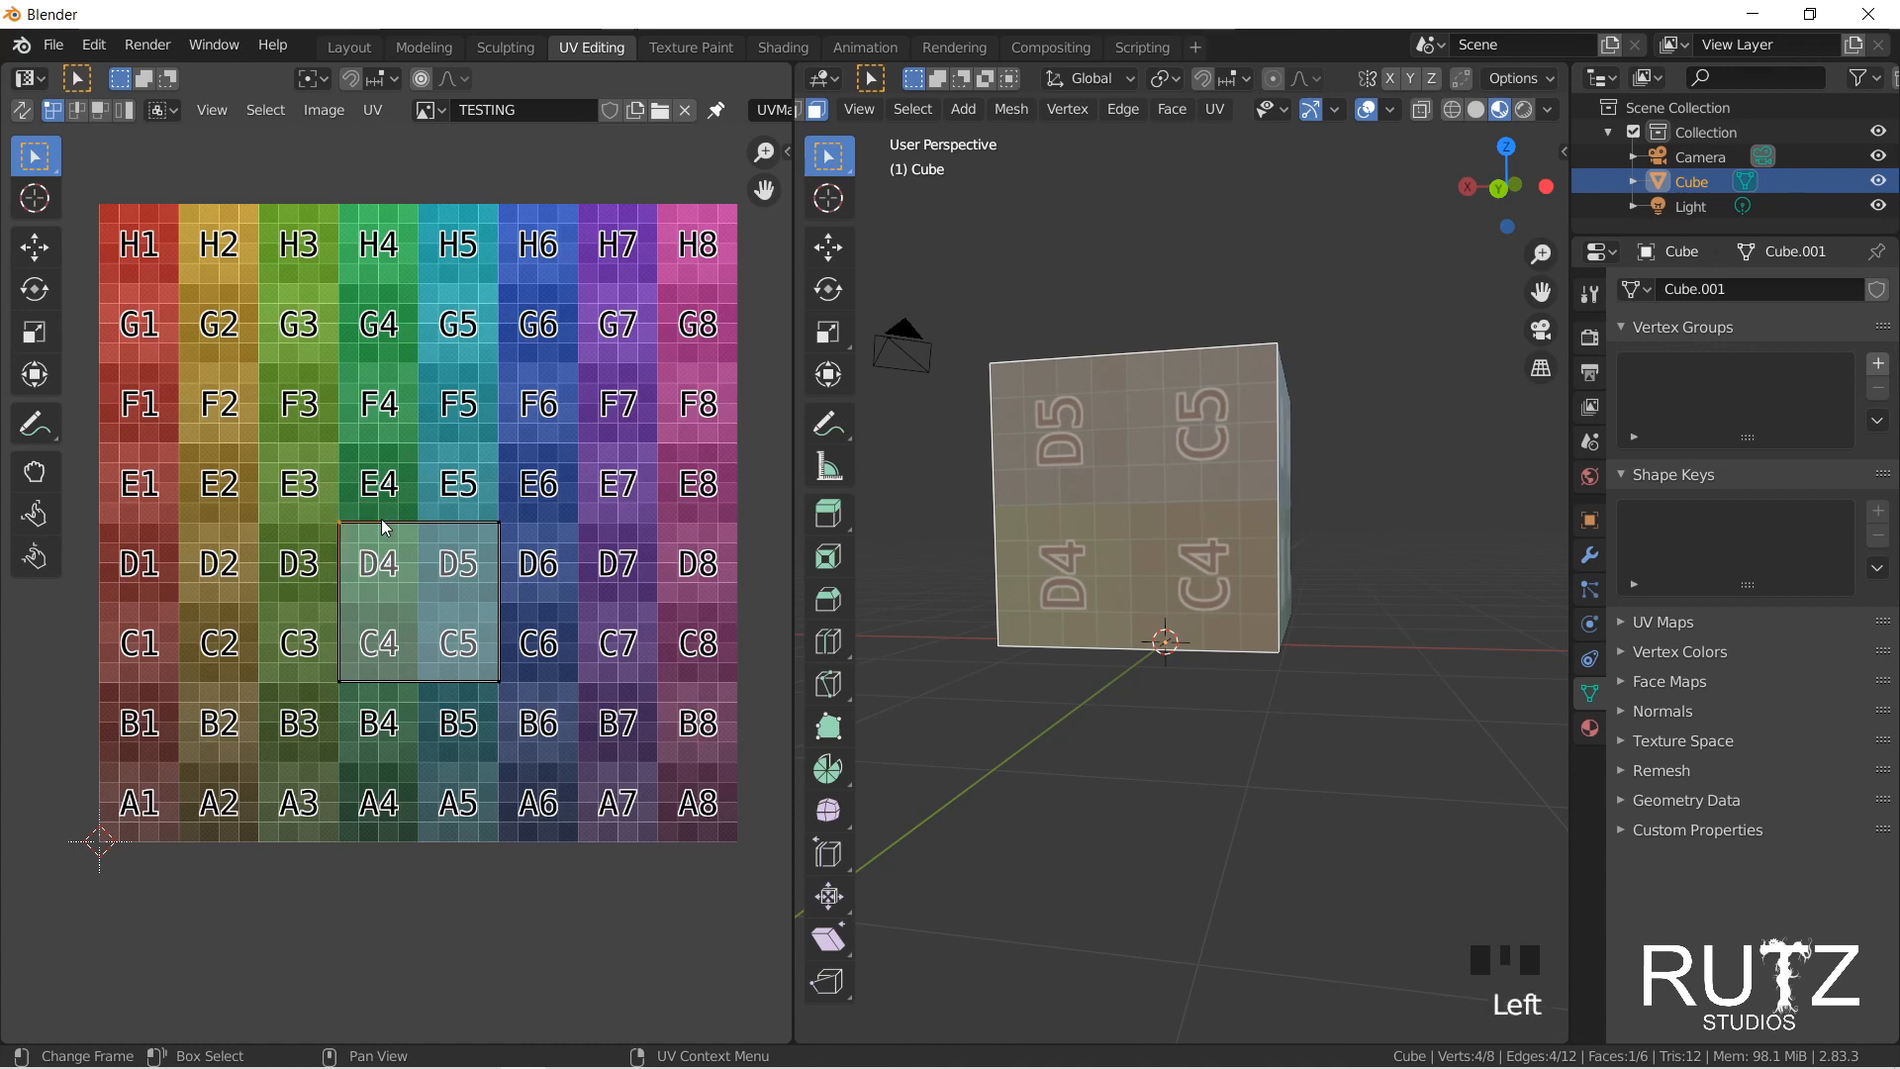
text(r90)
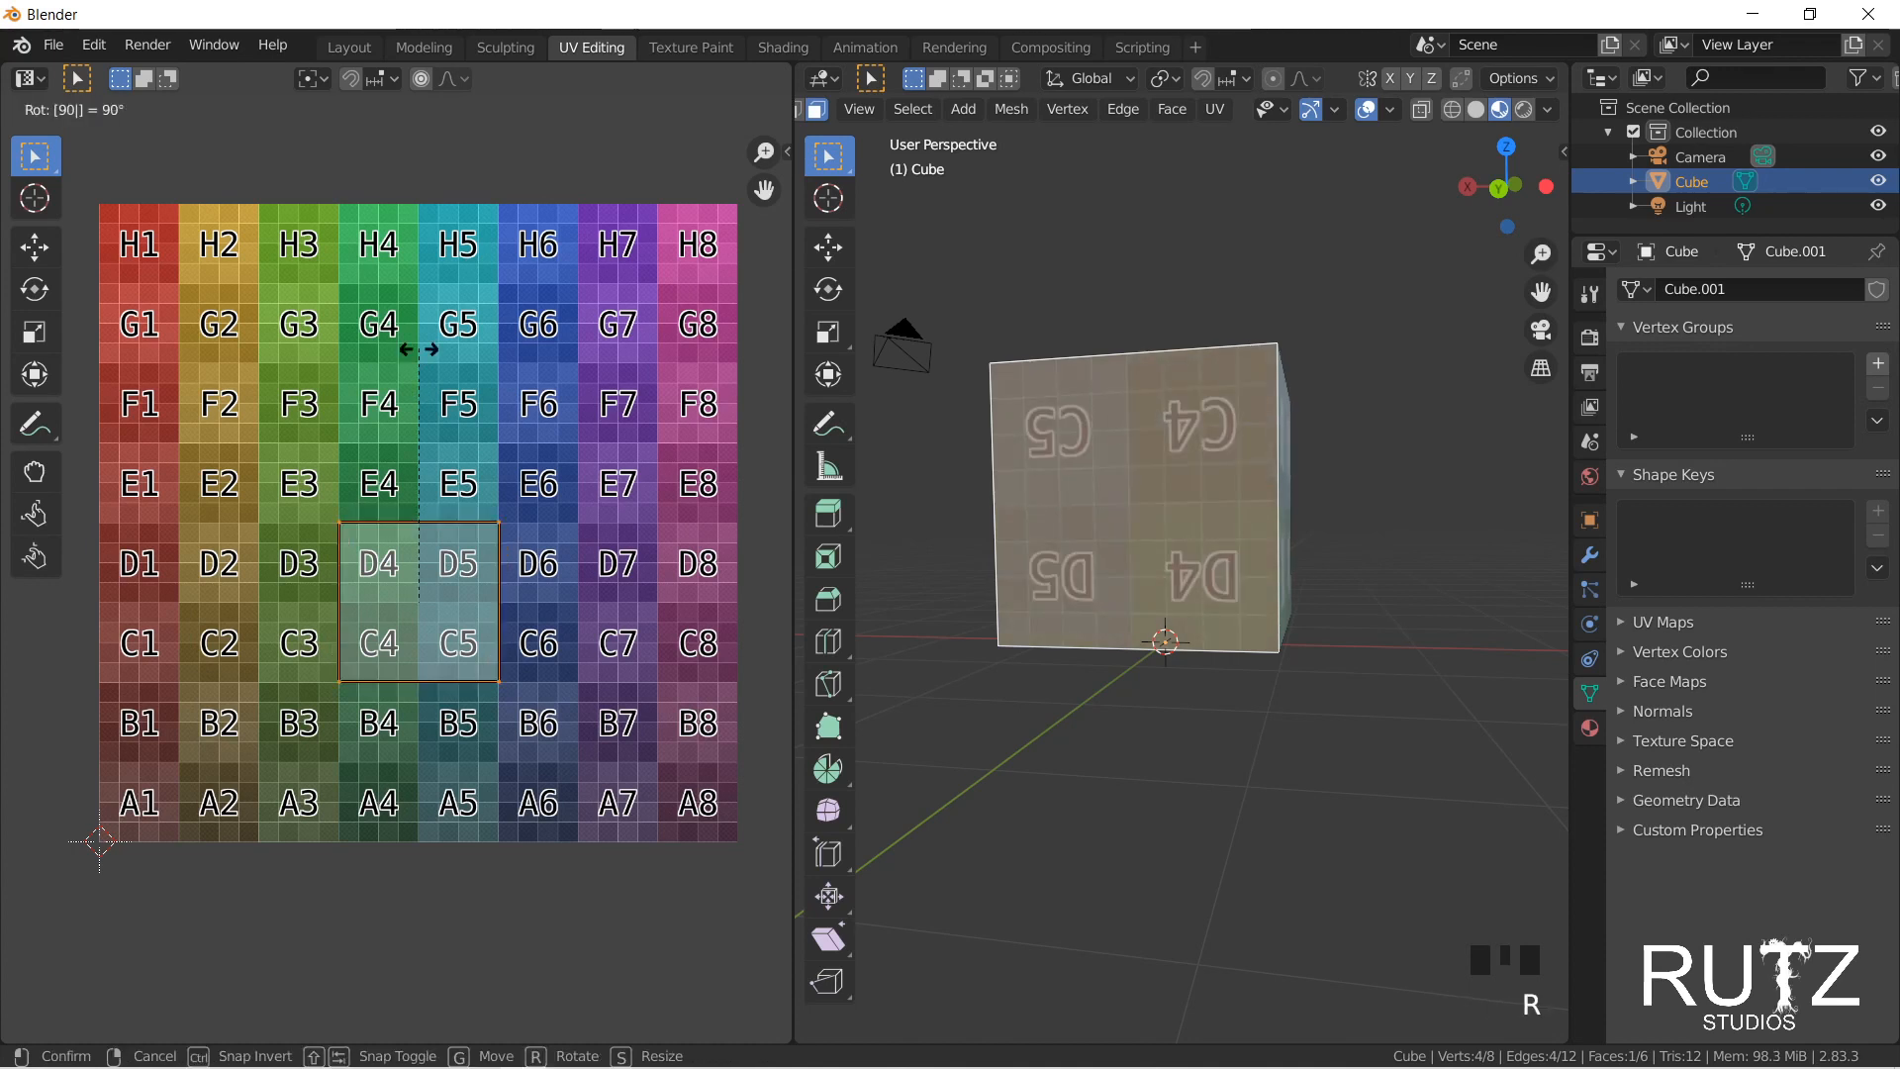
key(BackSpace)
key(BackSpace)
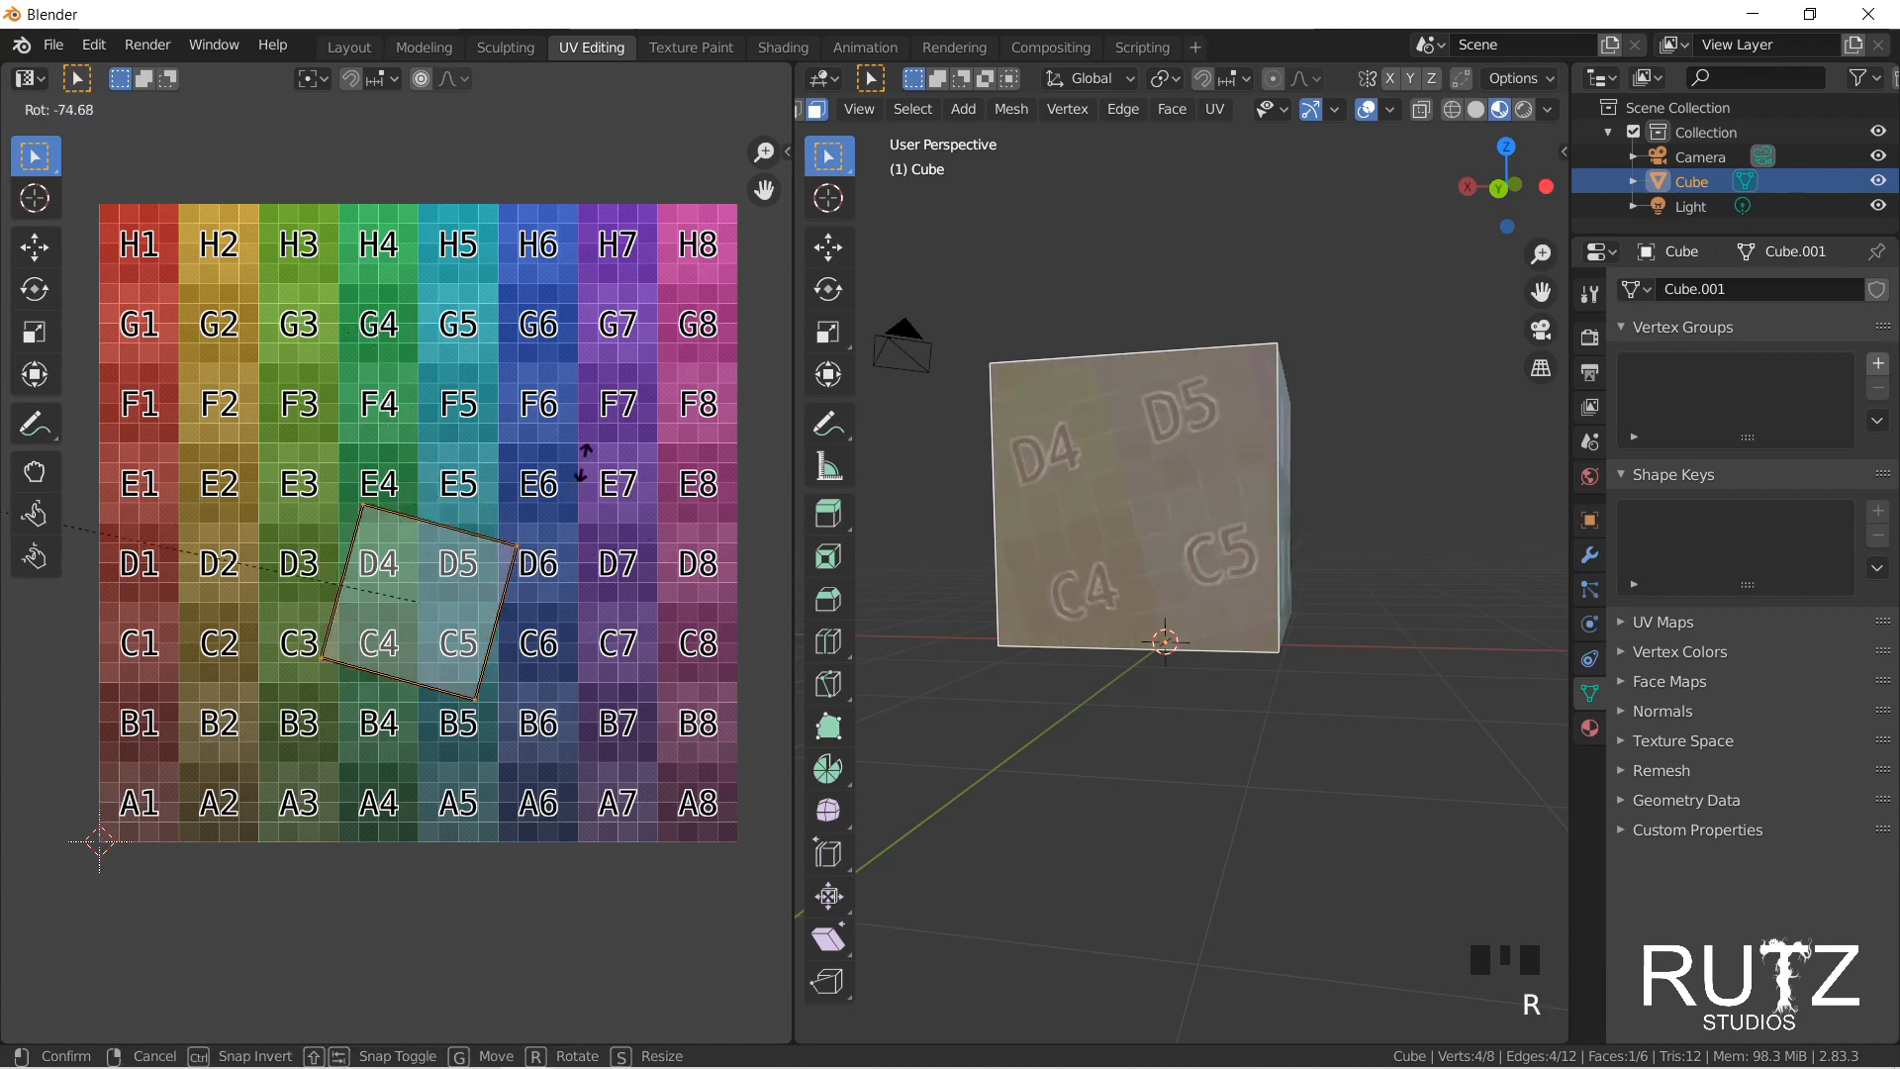
key(Escape)
Step: Try moving the selected face's UVs across the color grid and undo the UV edits
key(g)
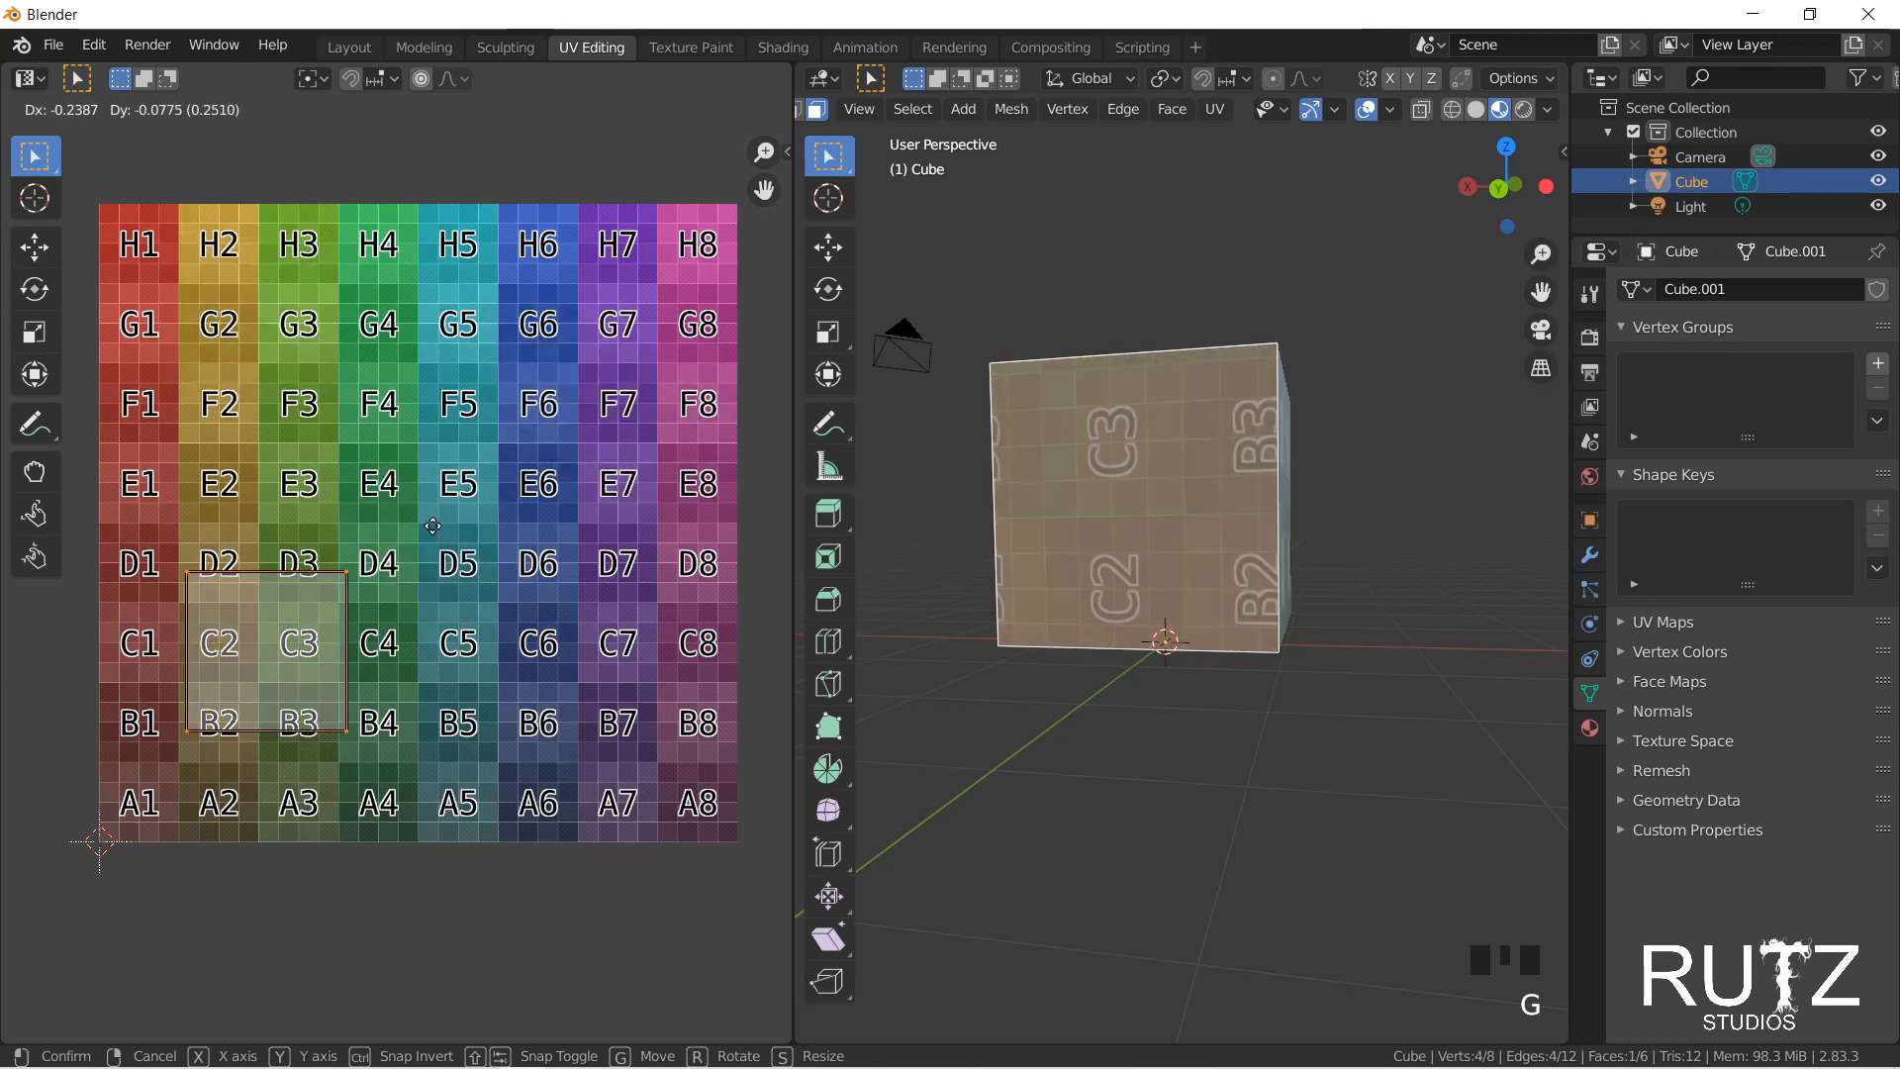
click(499, 478)
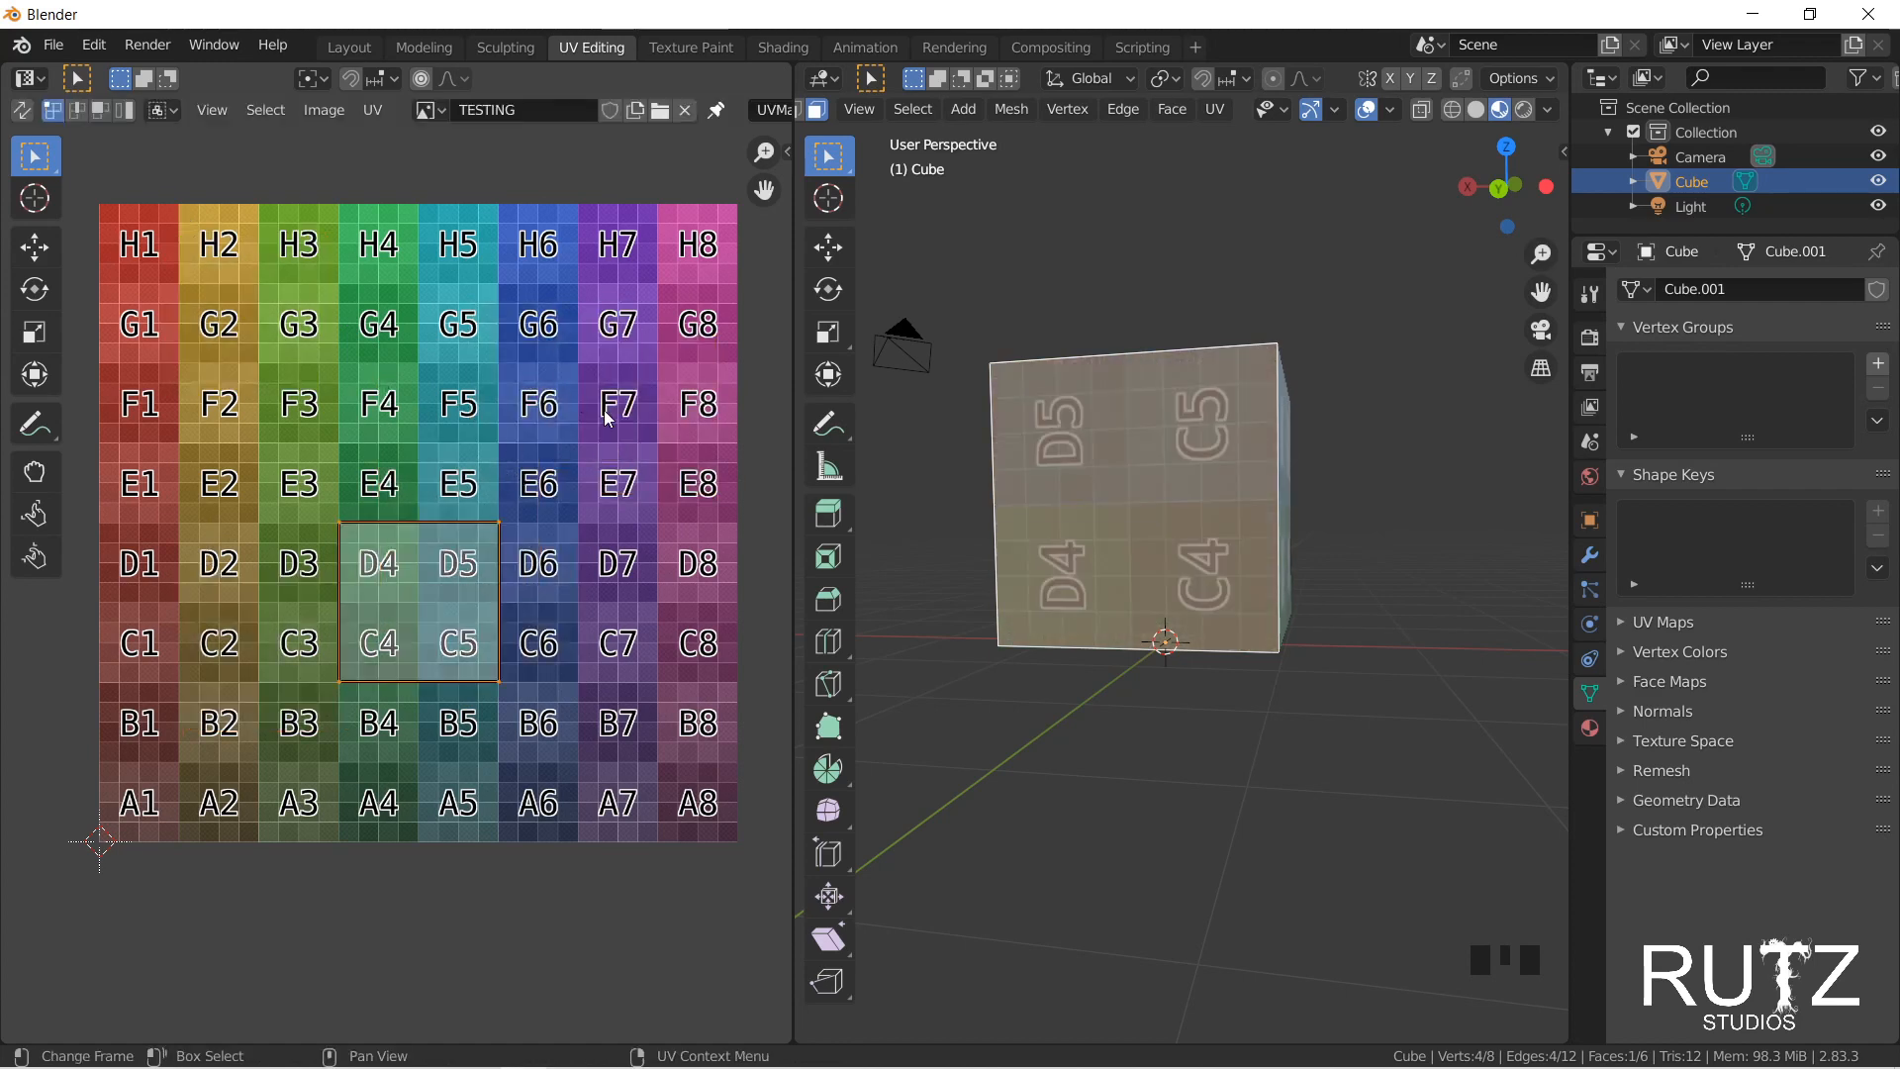
scroll(579, 403, down, 1)
key(ctrl+z)
key(ctrl+z)
key(ctrl+z)
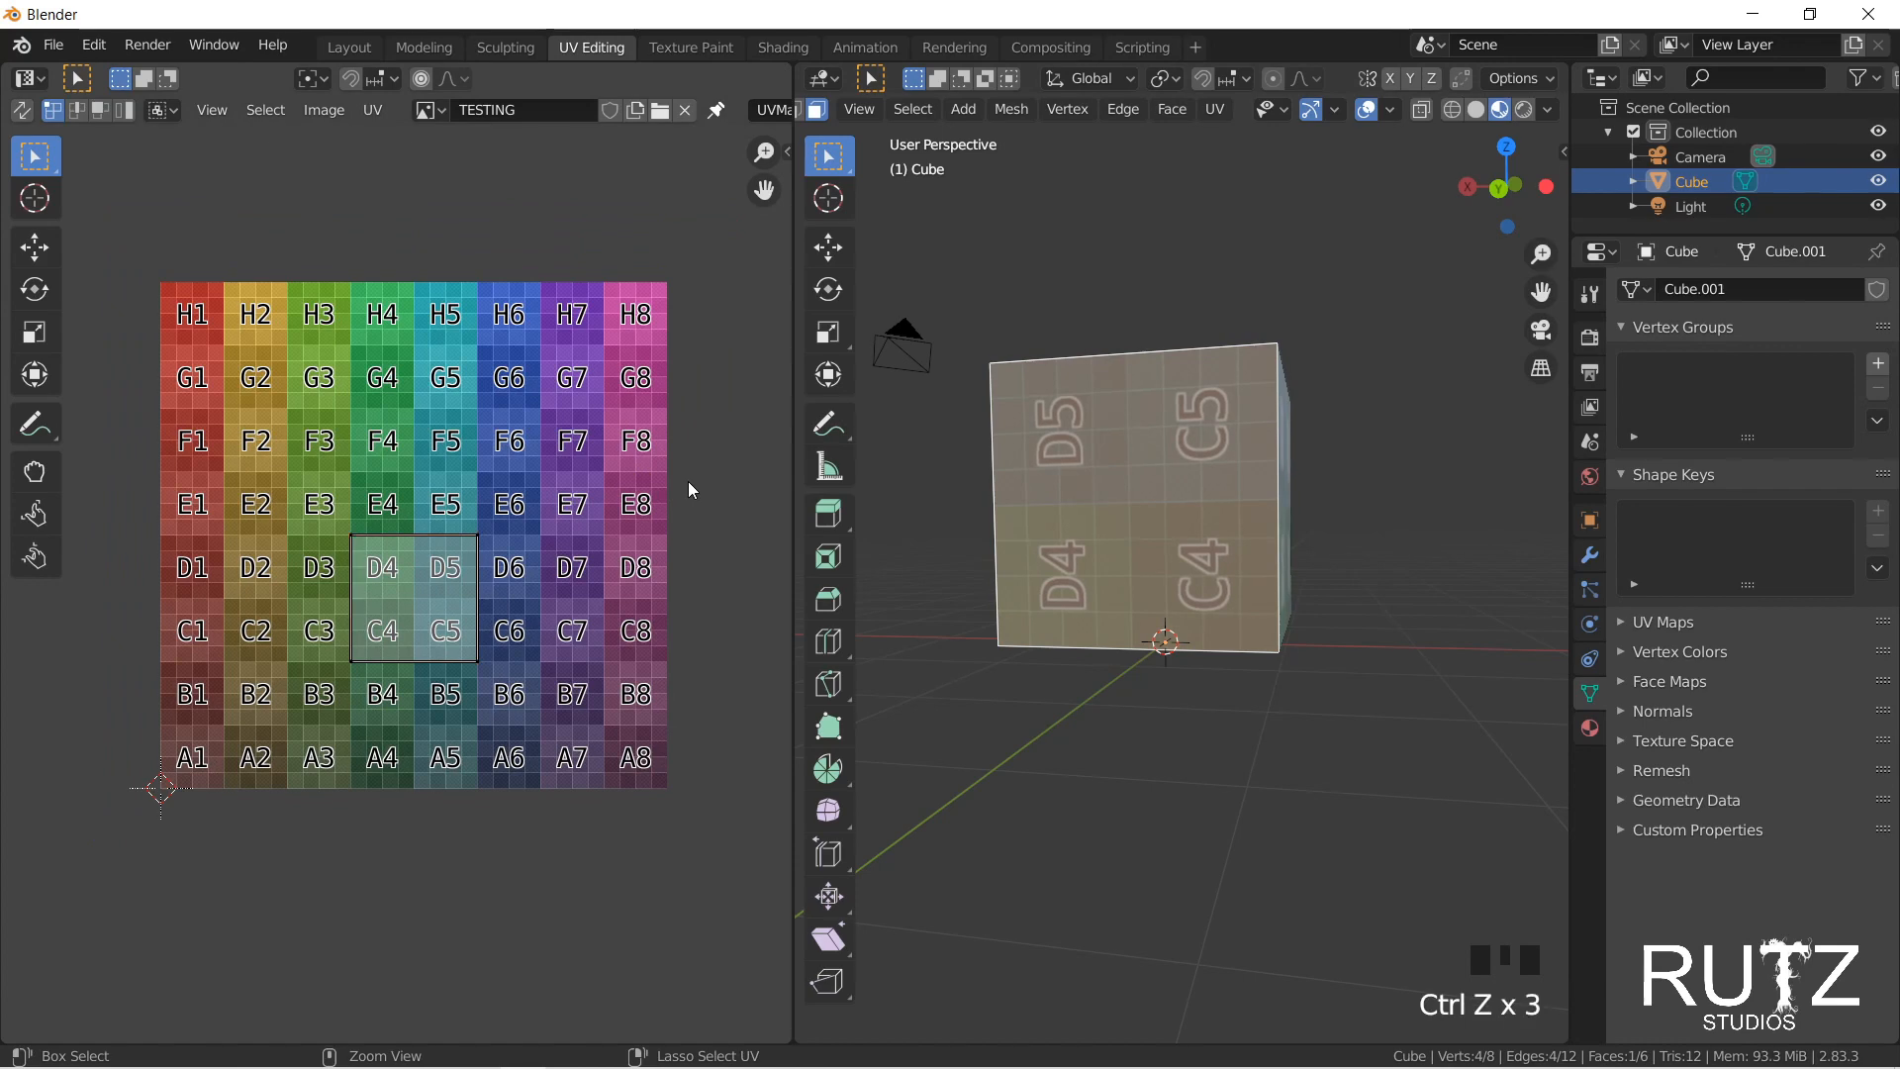
key(ctrl+z)
Step: Select side and top faces of the cube one at a time and compare their UV positions on the color grid
middle_drag(1388, 518, 1194, 558)
click(1138, 458)
click(1138, 590)
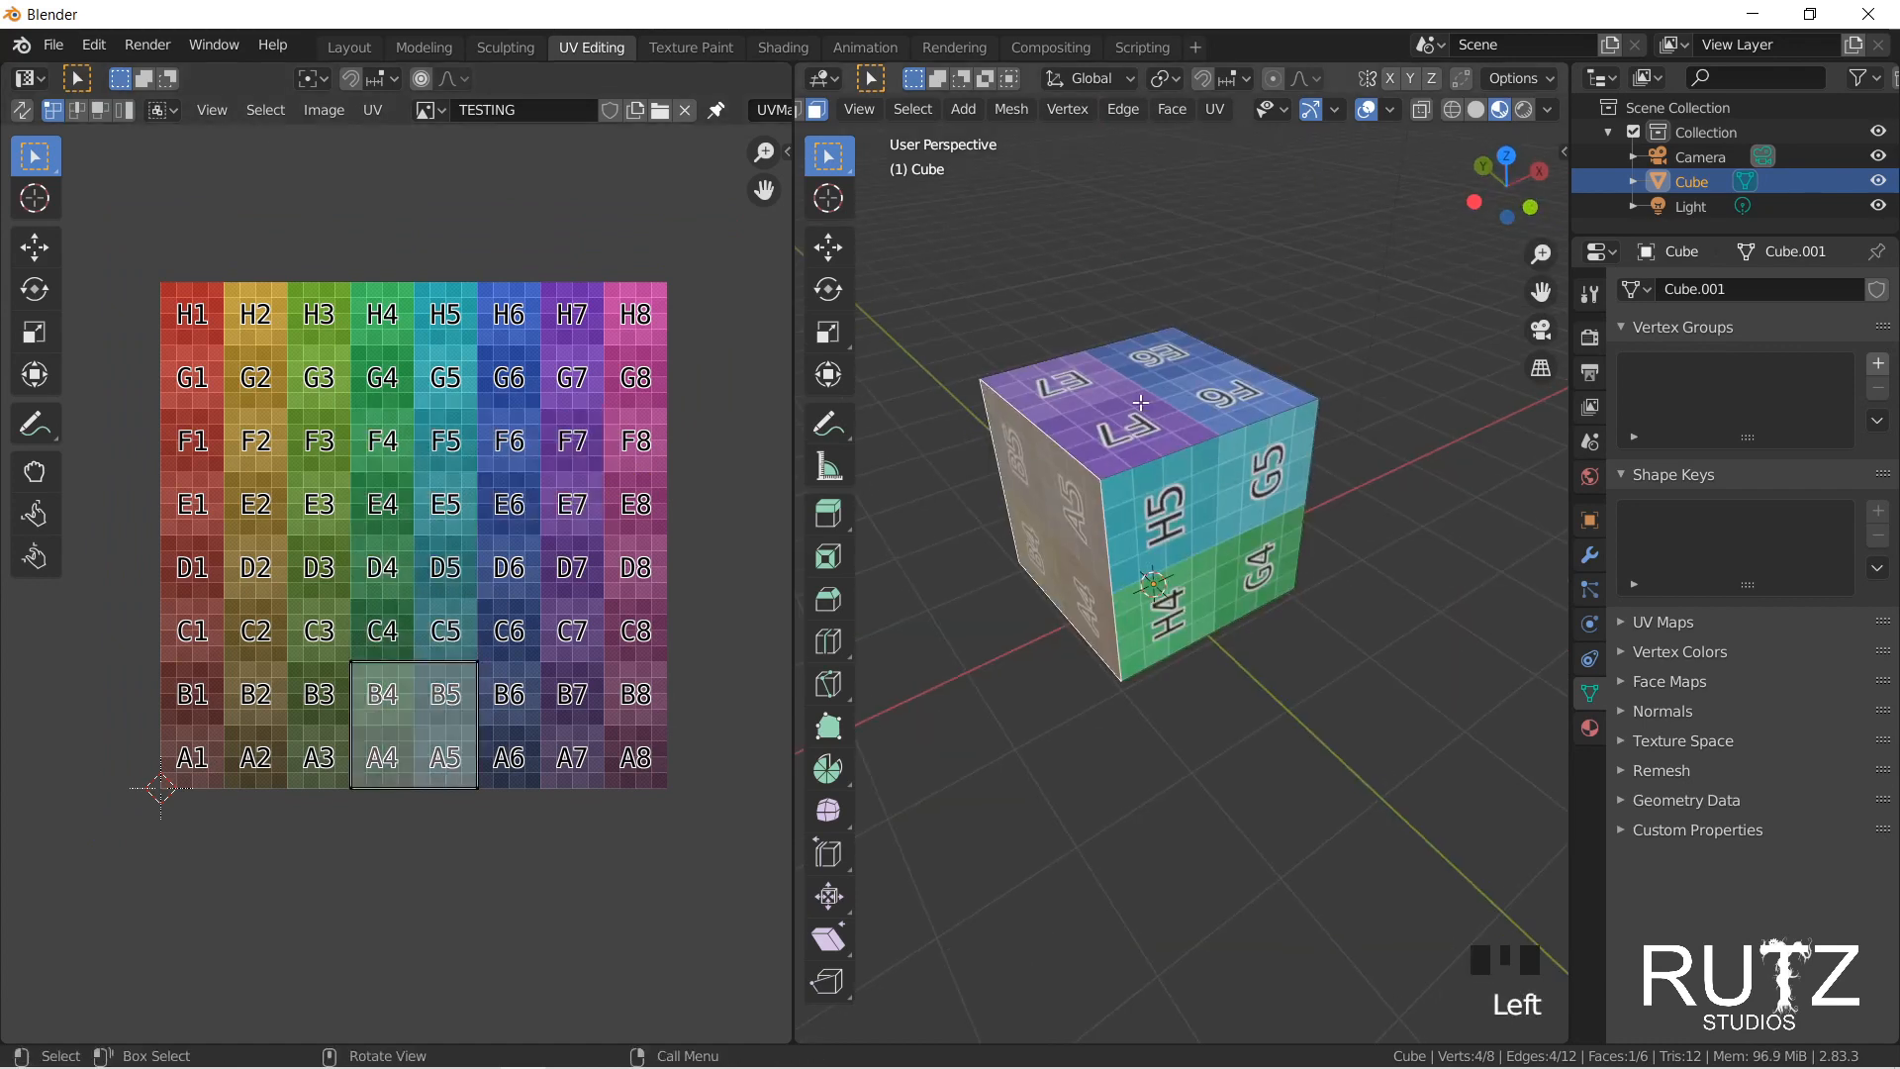
click(1184, 408)
click(1216, 524)
Step: Extend the selection to all six faces of the cube to show its full UV layout on the color grid
middle_drag(1494, 440, 1255, 428)
shift+click(1254, 427)
shift+click(1270, 537)
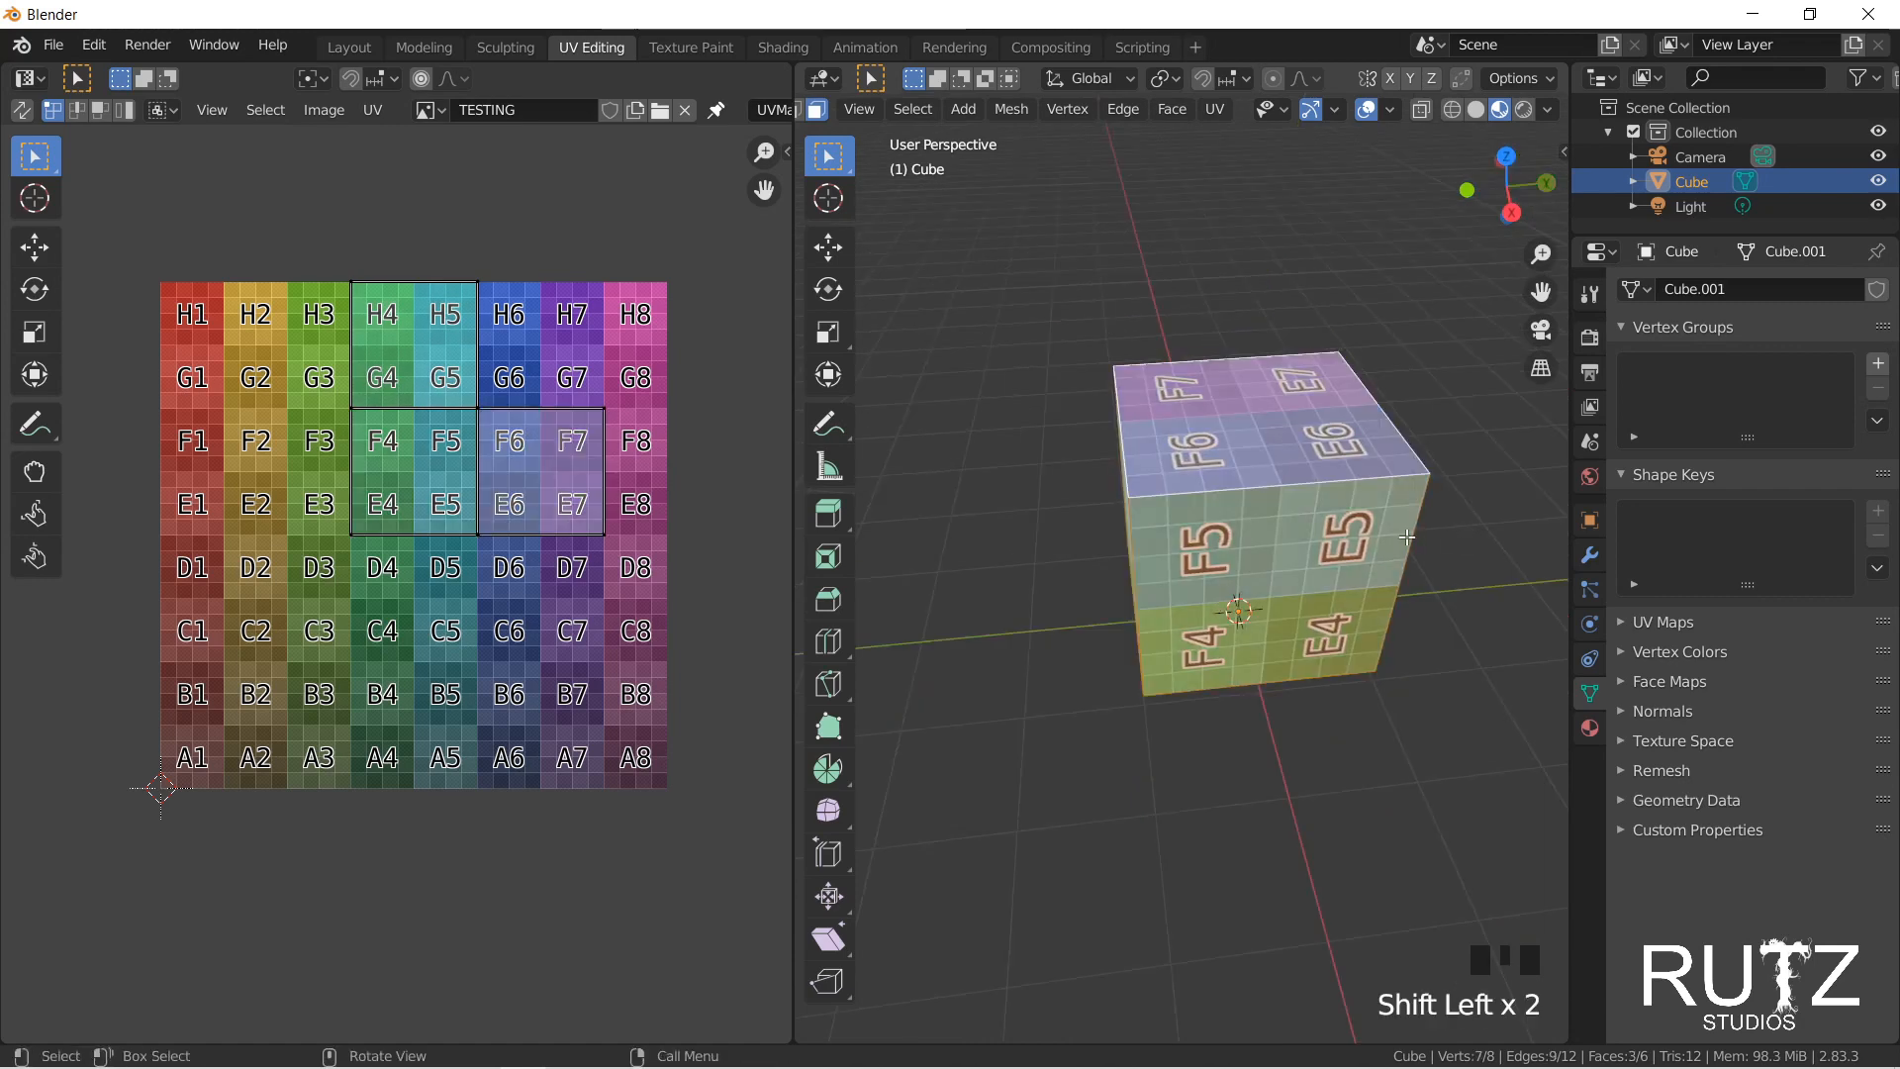
middle_drag(1450, 539, 1180, 560)
shift+click(1180, 562)
middle_drag(1381, 631, 1141, 576)
shift+click(1141, 576)
middle_drag(1292, 569, 1148, 421)
shift+click(1125, 618)
middle_drag(1267, 238, 1232, 466)
shift+click(1131, 397)
shift+click(1132, 397)
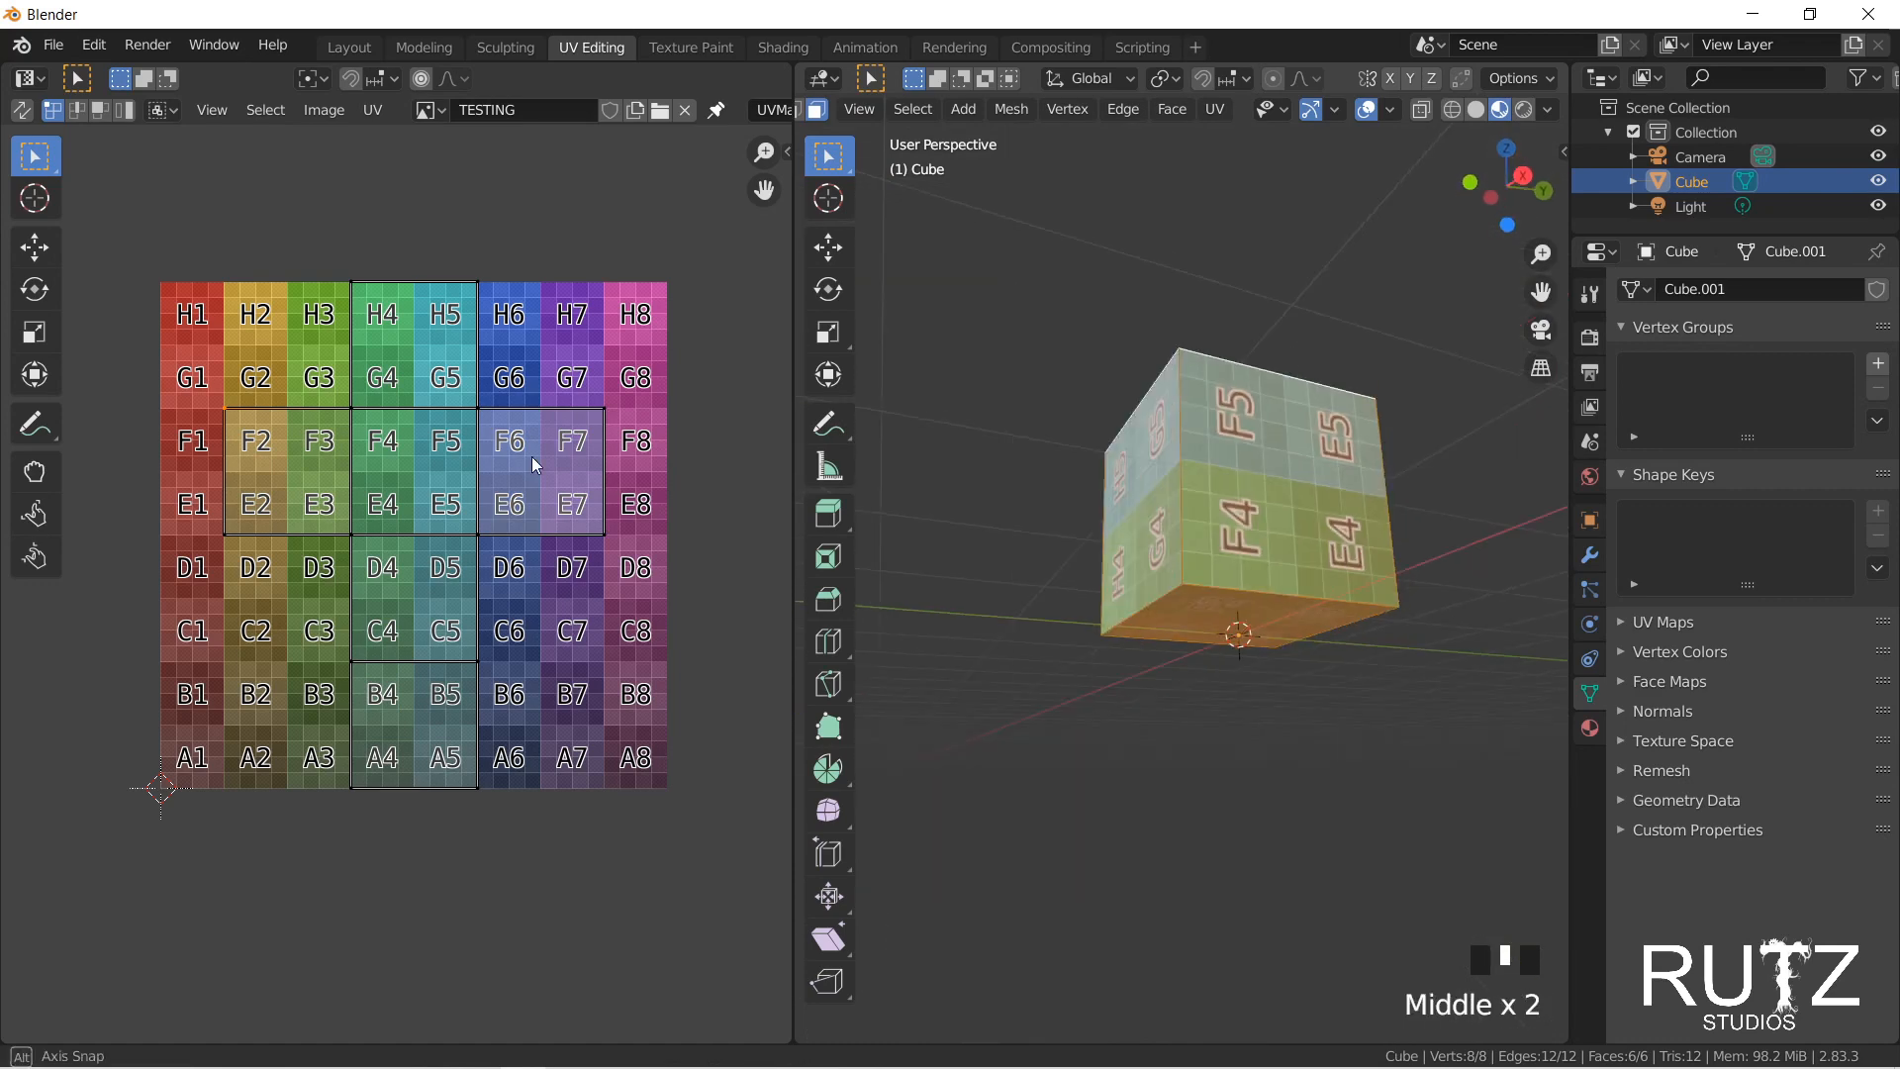
Step: Return to the Texture Paint workspace and choose the Brush Default Soft brush
click(691, 47)
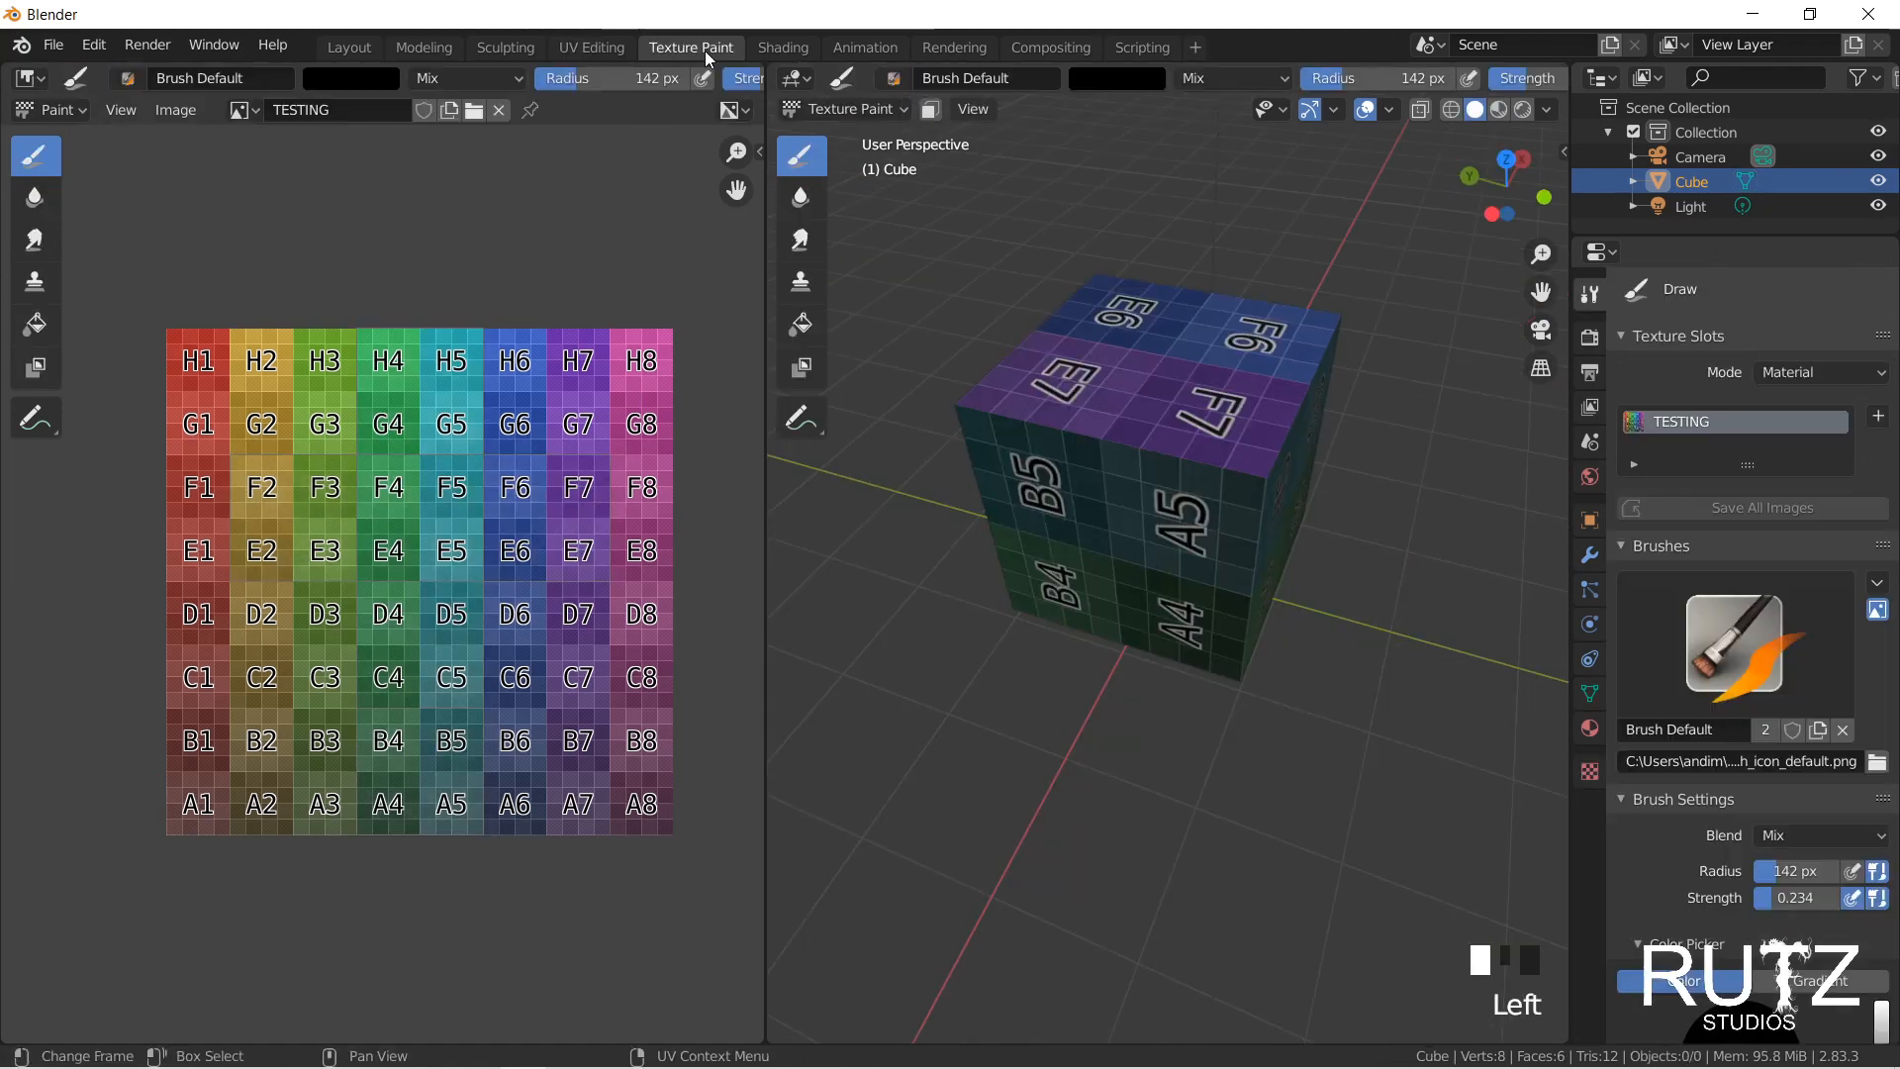
click(1808, 637)
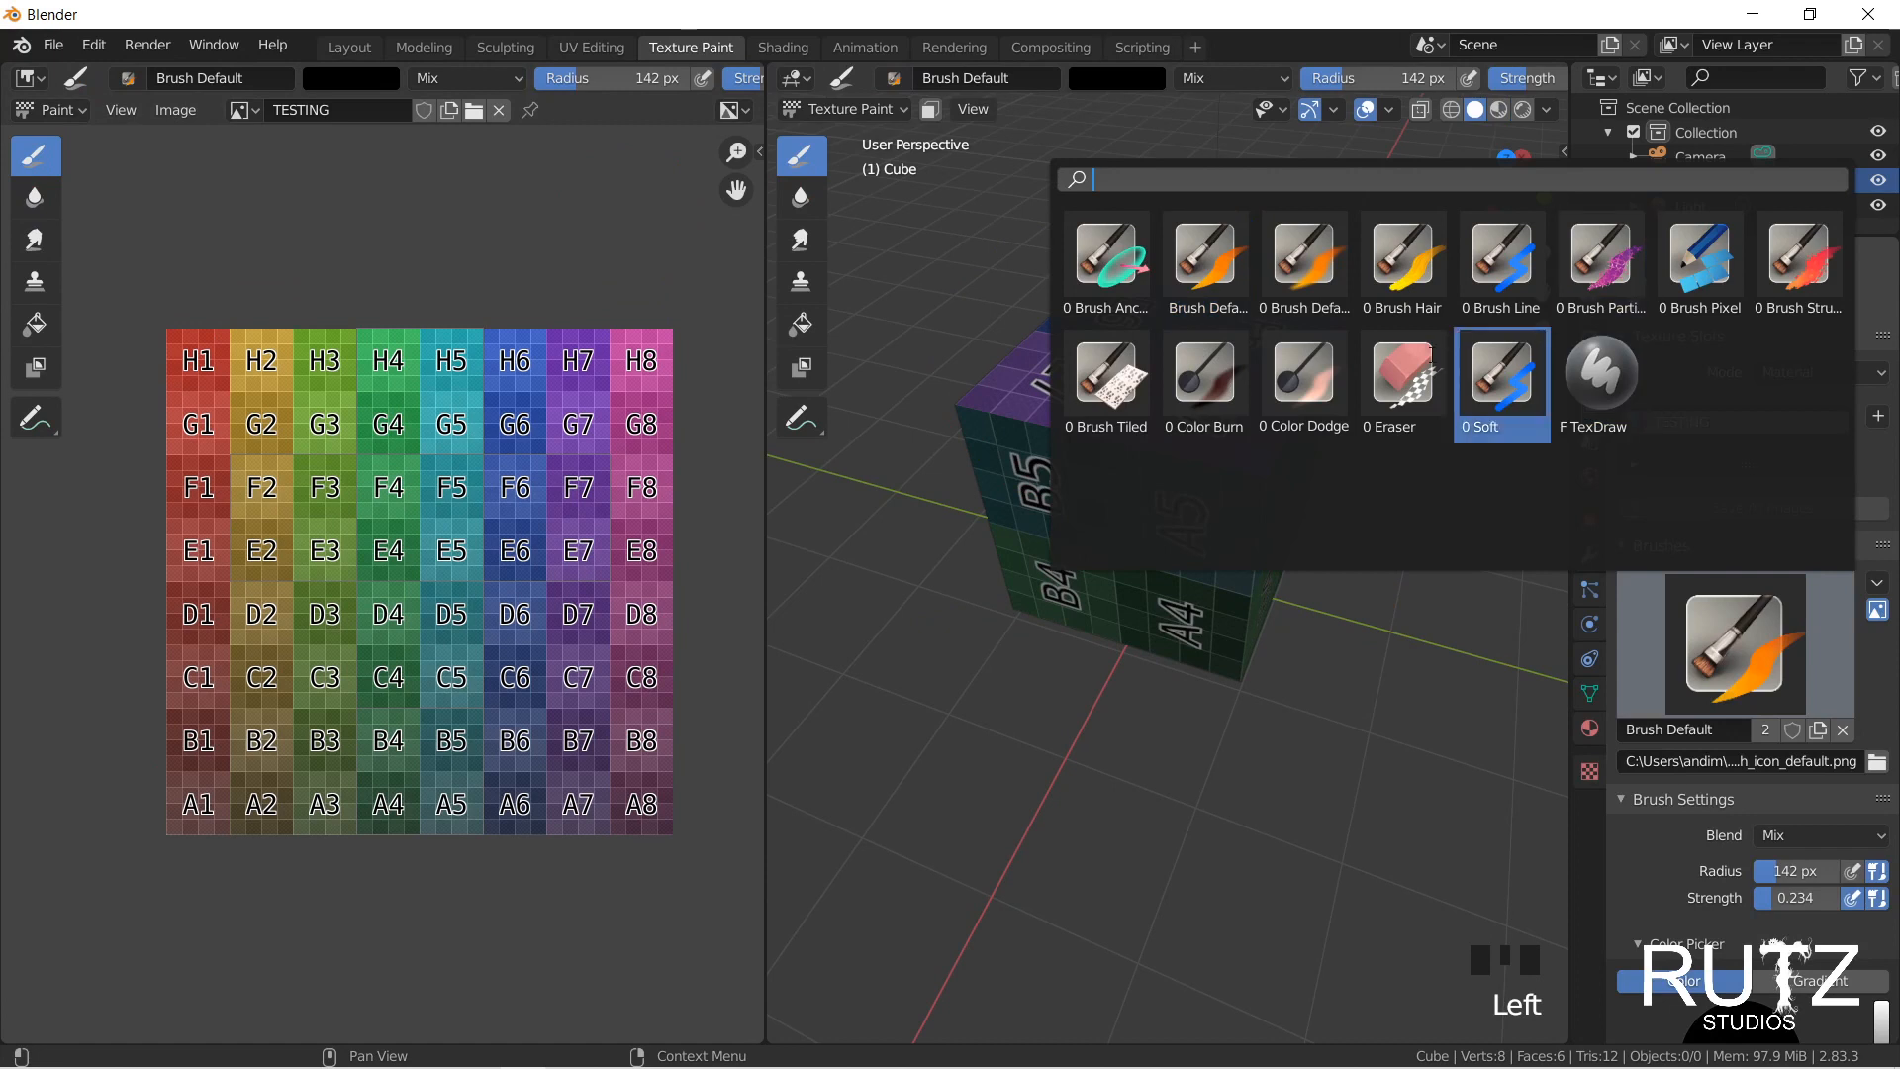
click(1301, 279)
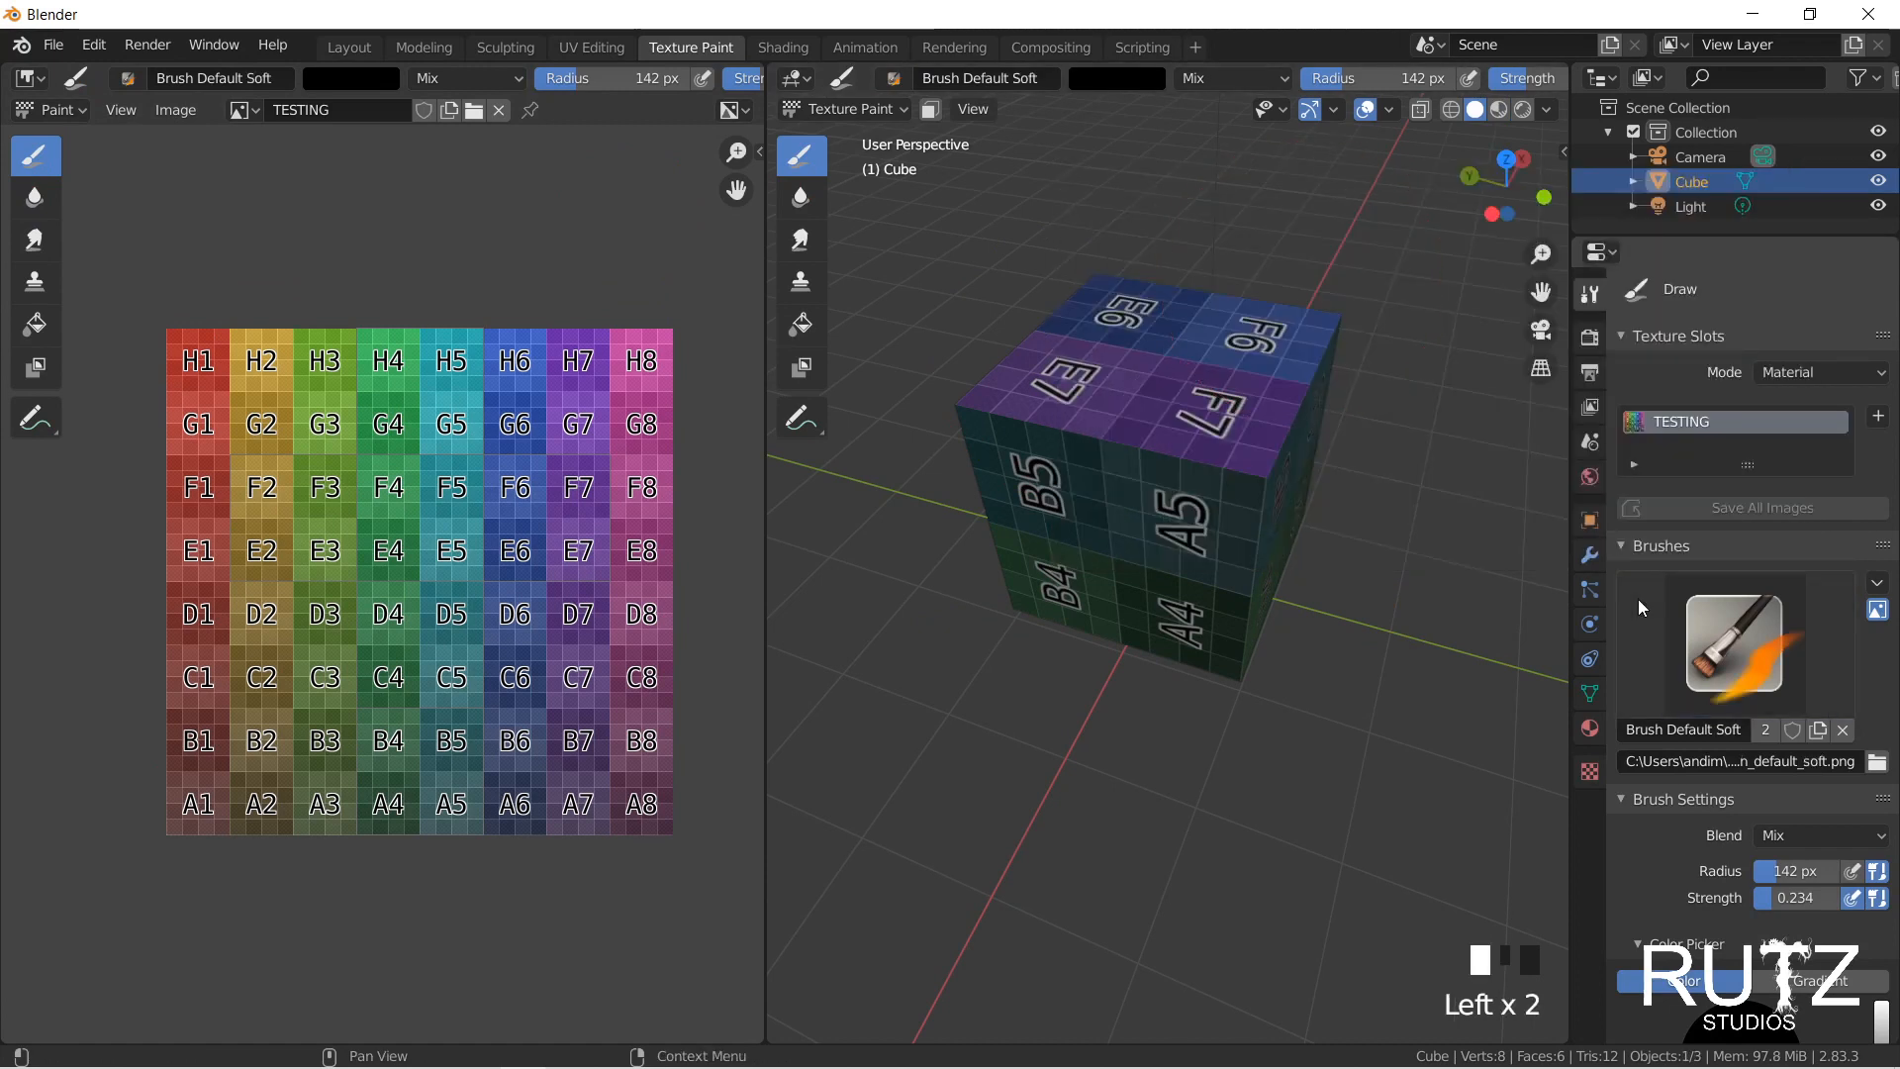
Step: Set the brush color to dark red and its radius to 51 px
click(1148, 85)
click(1281, 185)
drag(1178, 202, 1179, 287)
key(f)
Step: Paint a faint diagonal stroke between cells E4 and F6 of the TESTING image and check it on the cube
click(394, 559)
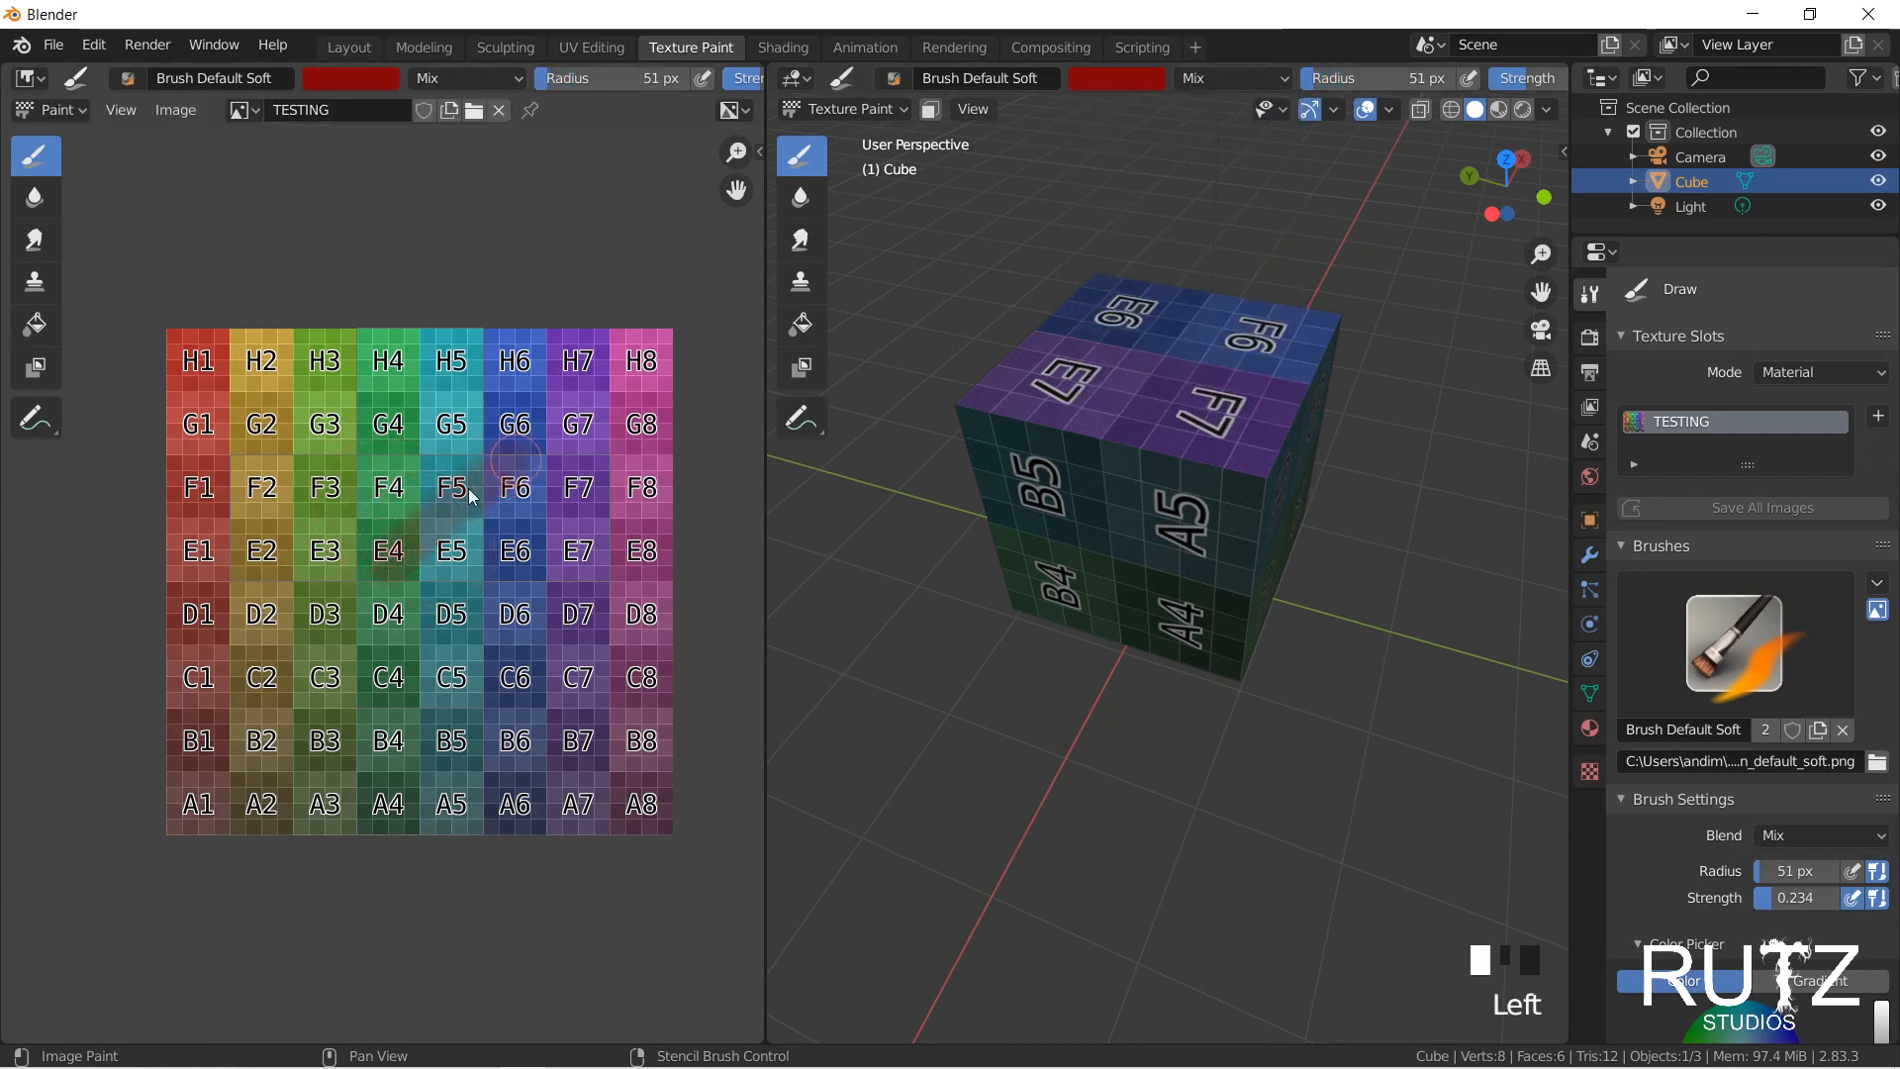
drag(457, 509, 423, 540)
middle_drag(1042, 442, 1200, 442)
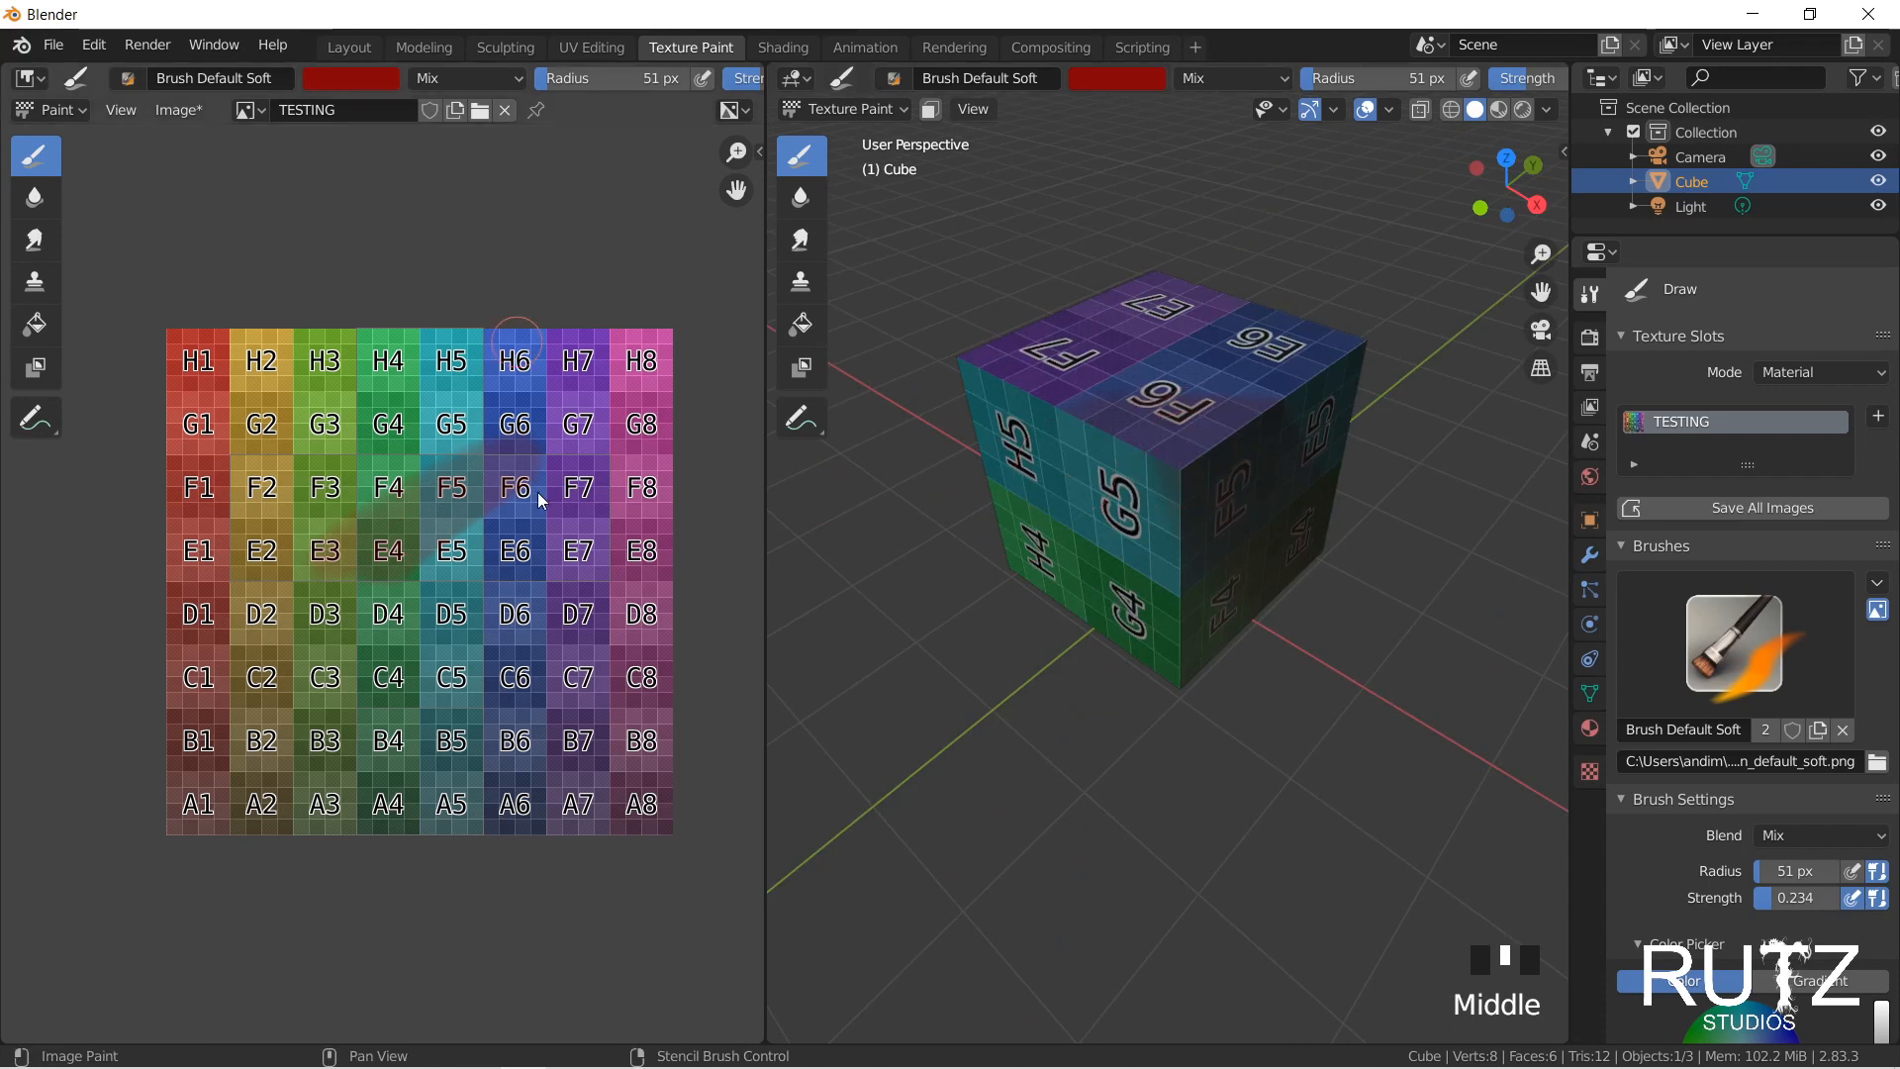
Step: Set the brush strength to 1.000 and paint a diagonal red stroke from cell F6 to cell D4 of the TESTING image
scroll(611, 78, down, 4)
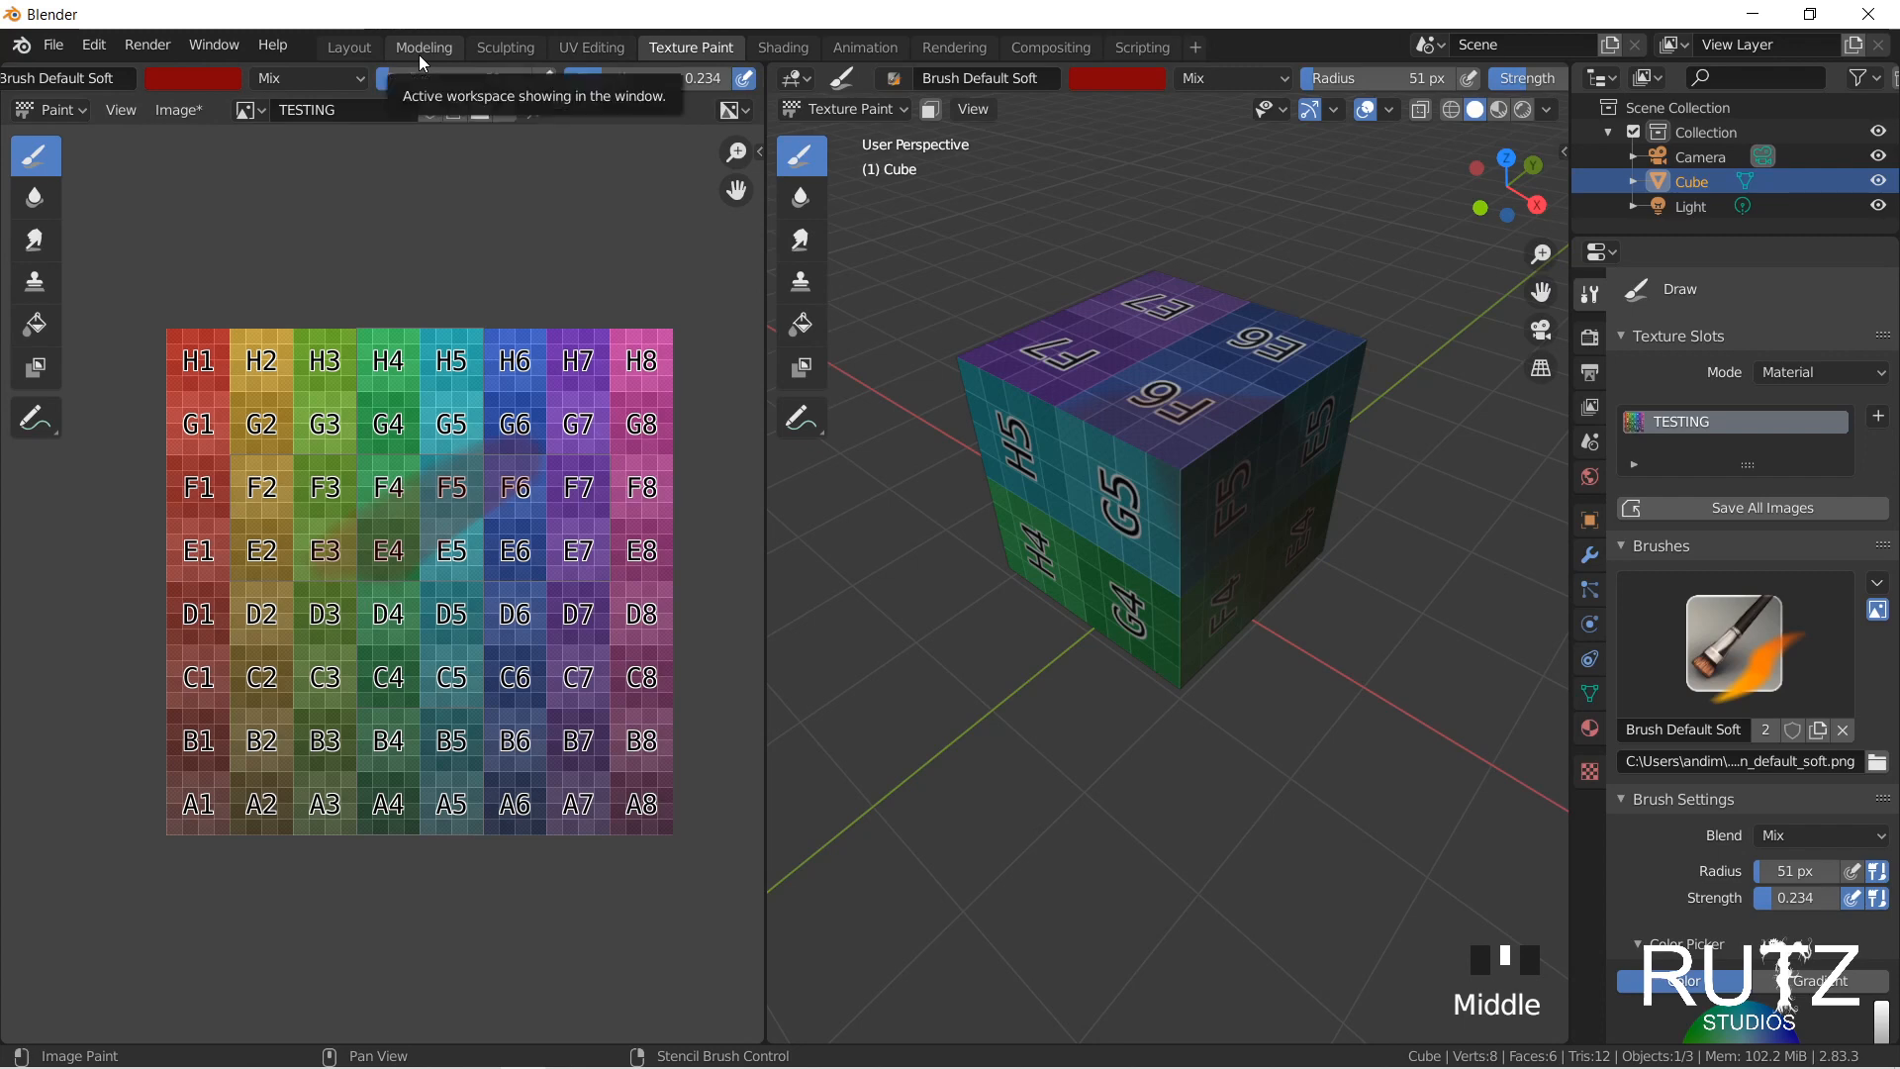
click(504, 47)
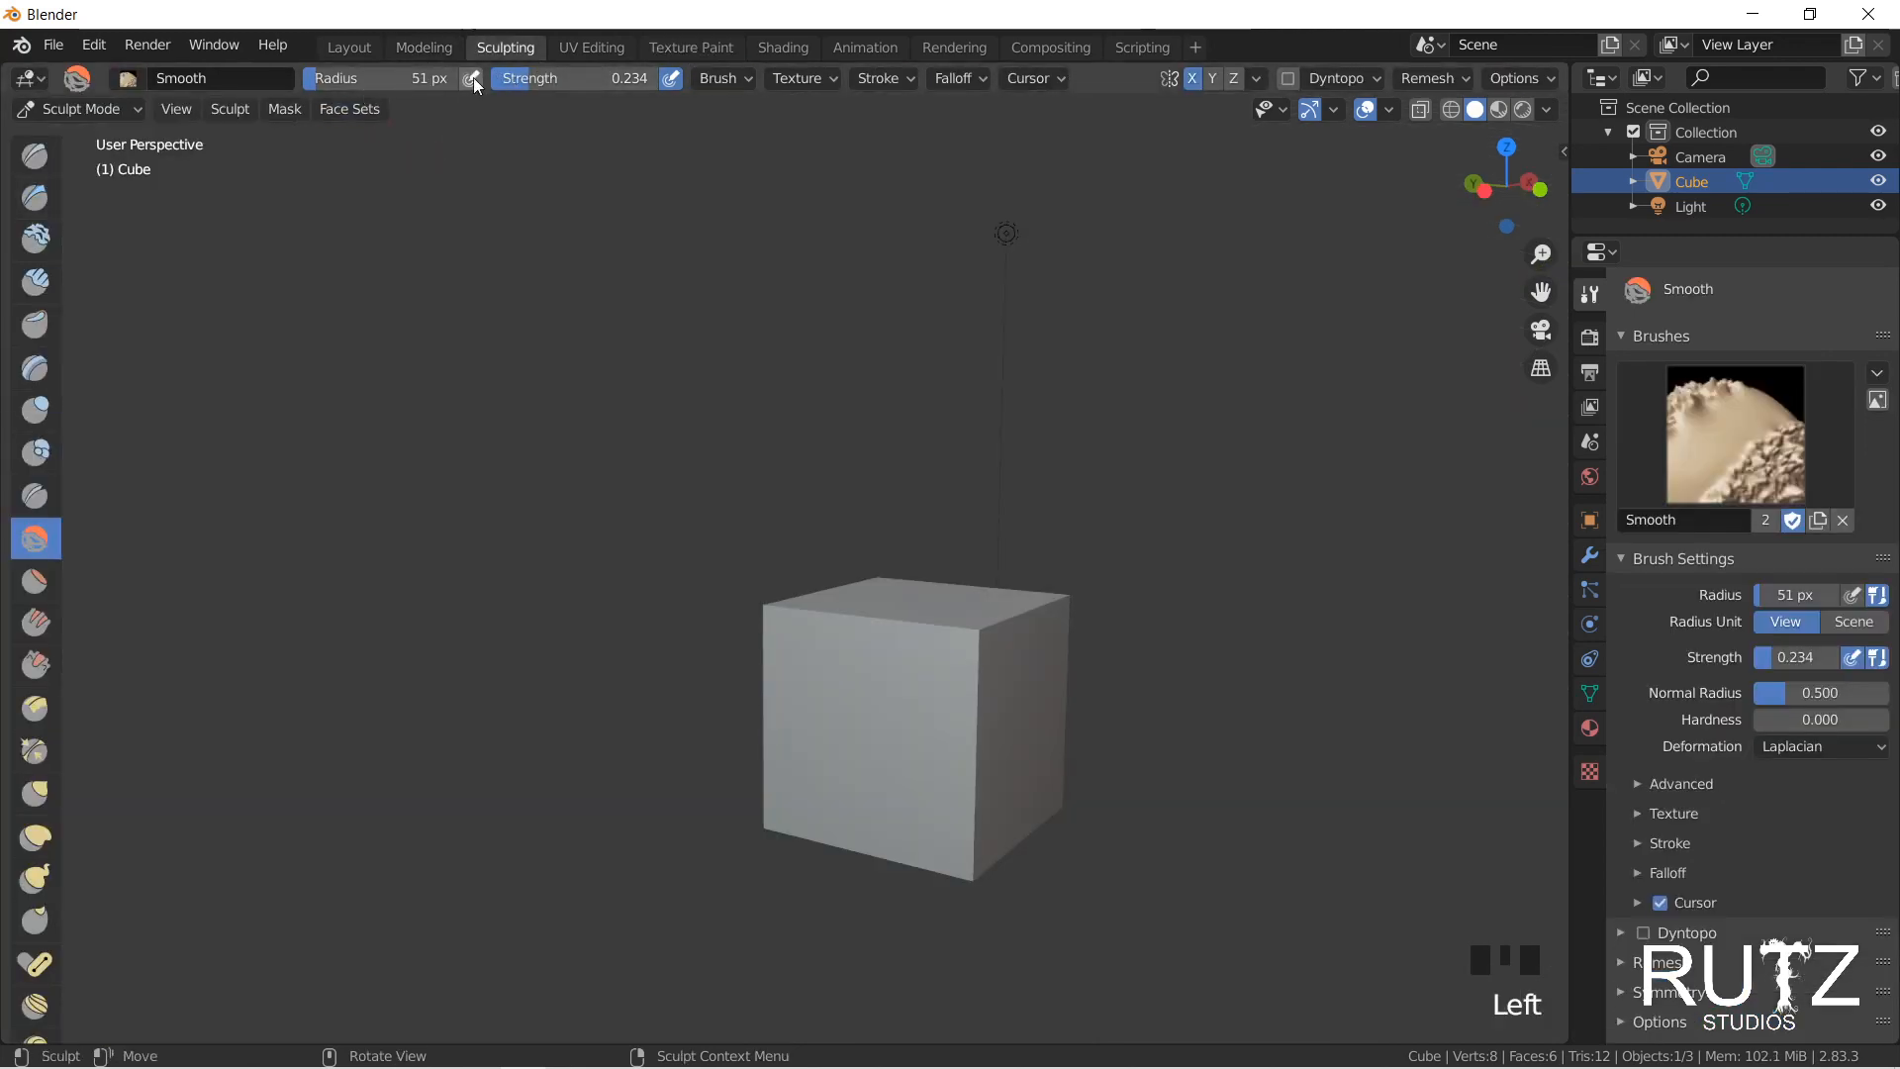
click(699, 49)
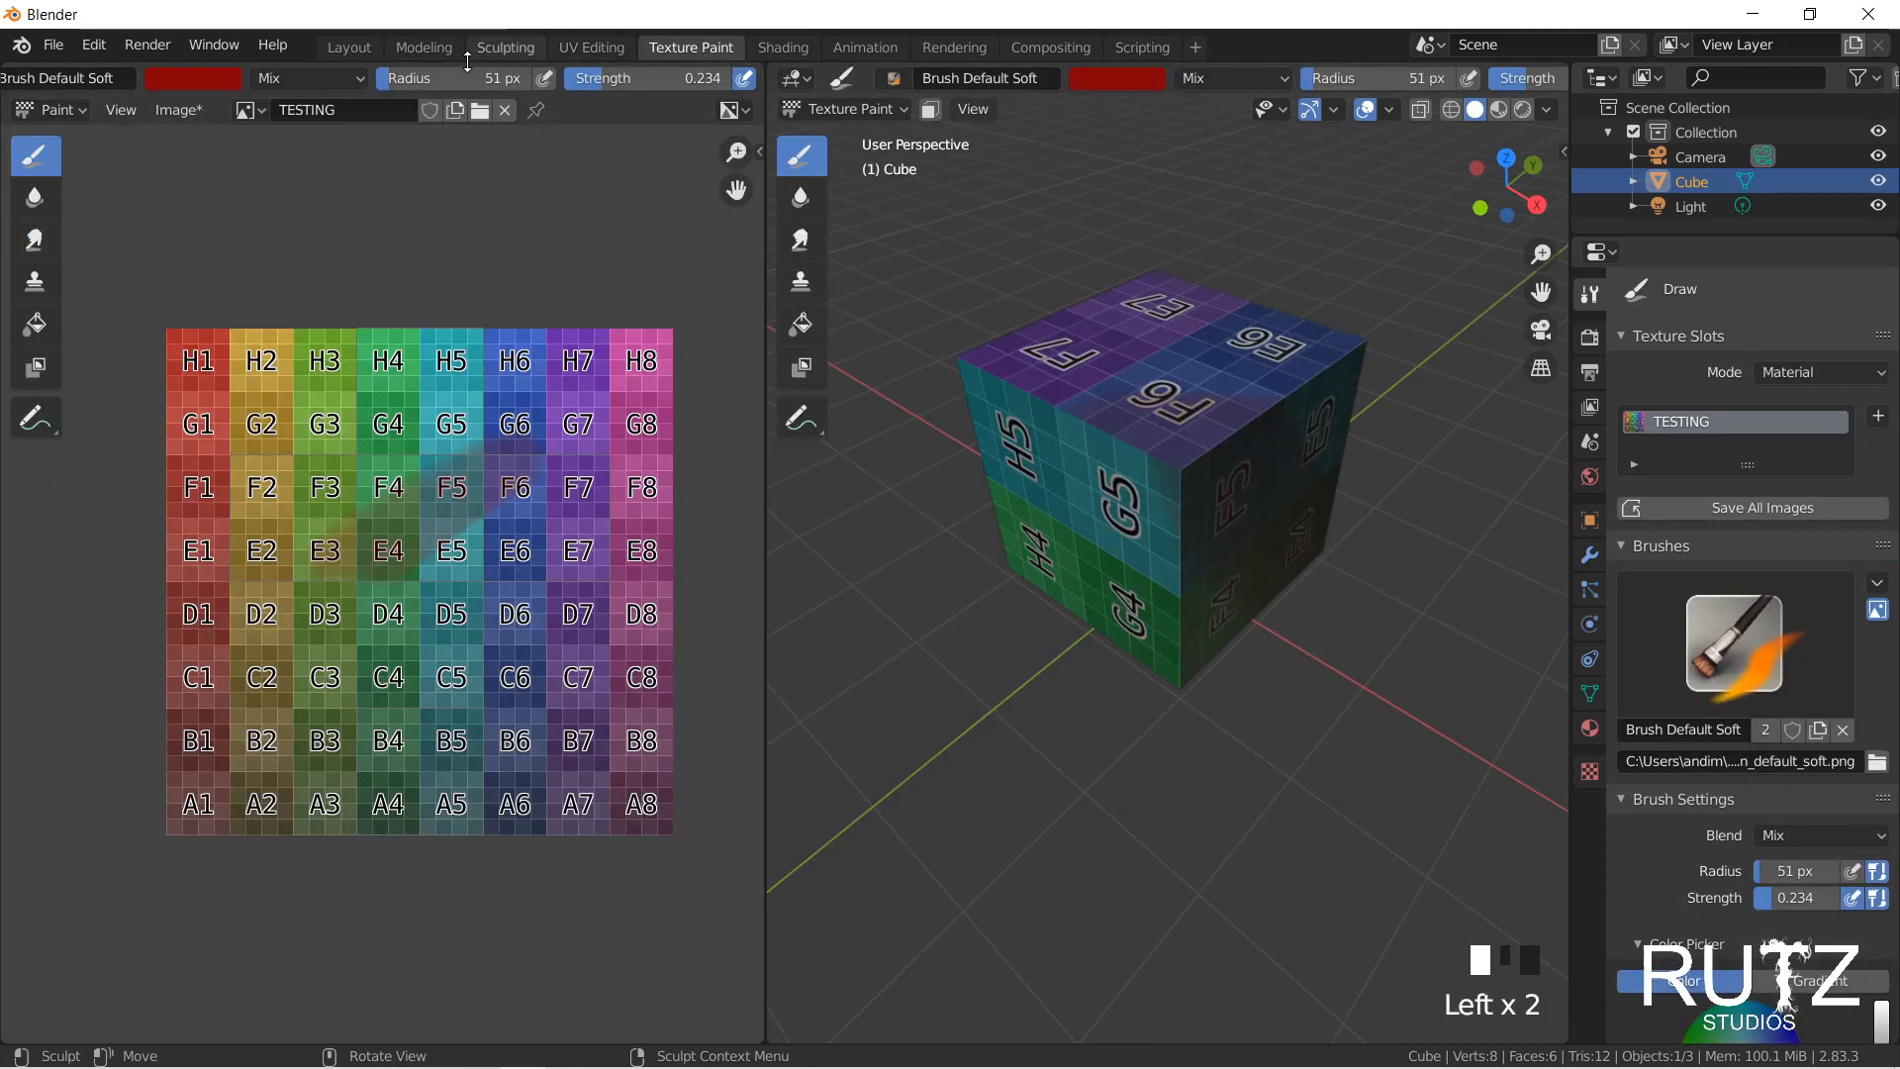
drag(655, 79, 737, 87)
drag(530, 457, 371, 624)
mouse_move(1251, 495)
middle_down()
mouse_move(958, 395)
mouse_move(1318, 409)
mouse_move(1053, 534)
mouse_move(1256, 527)
middle_up()
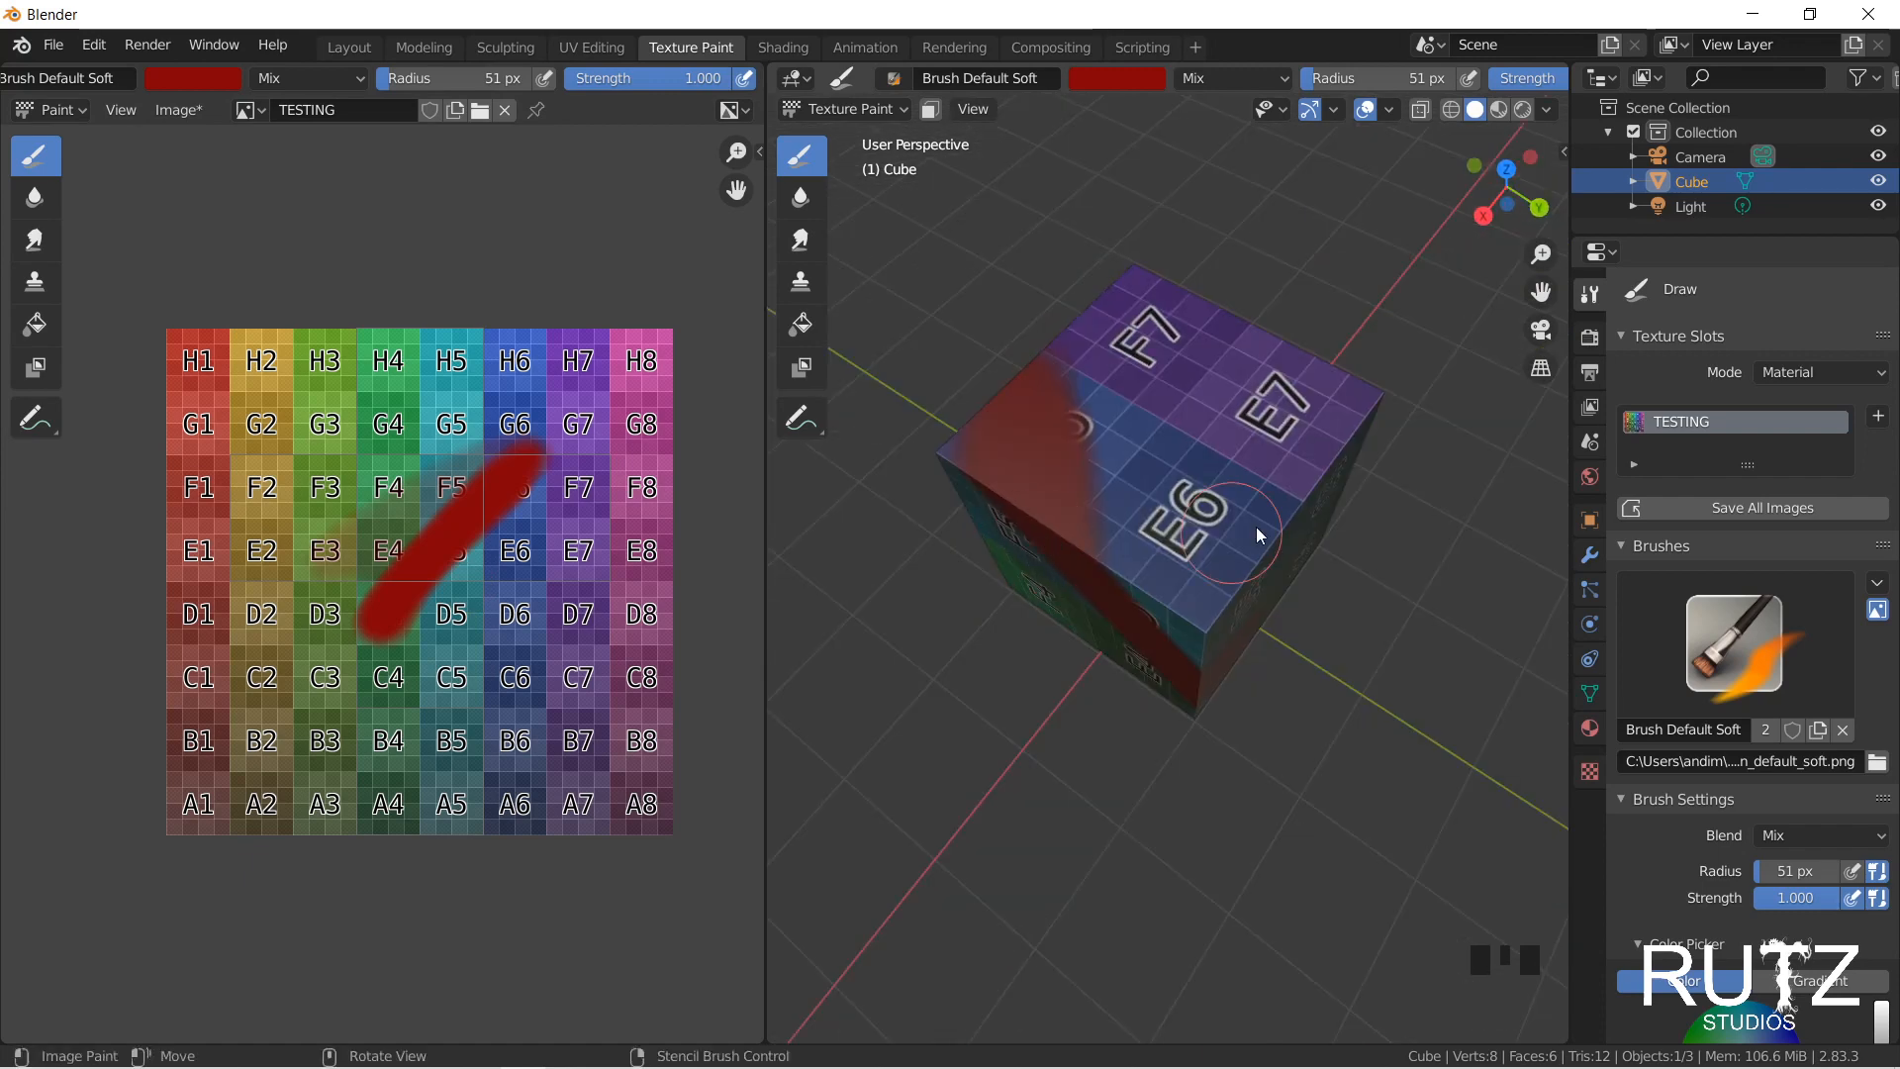
Step: Set the brush colour to dark blue and paint a diagonal stroke from H4 to D7 across the red stroke on the TESTING image
click(1125, 83)
click(1214, 177)
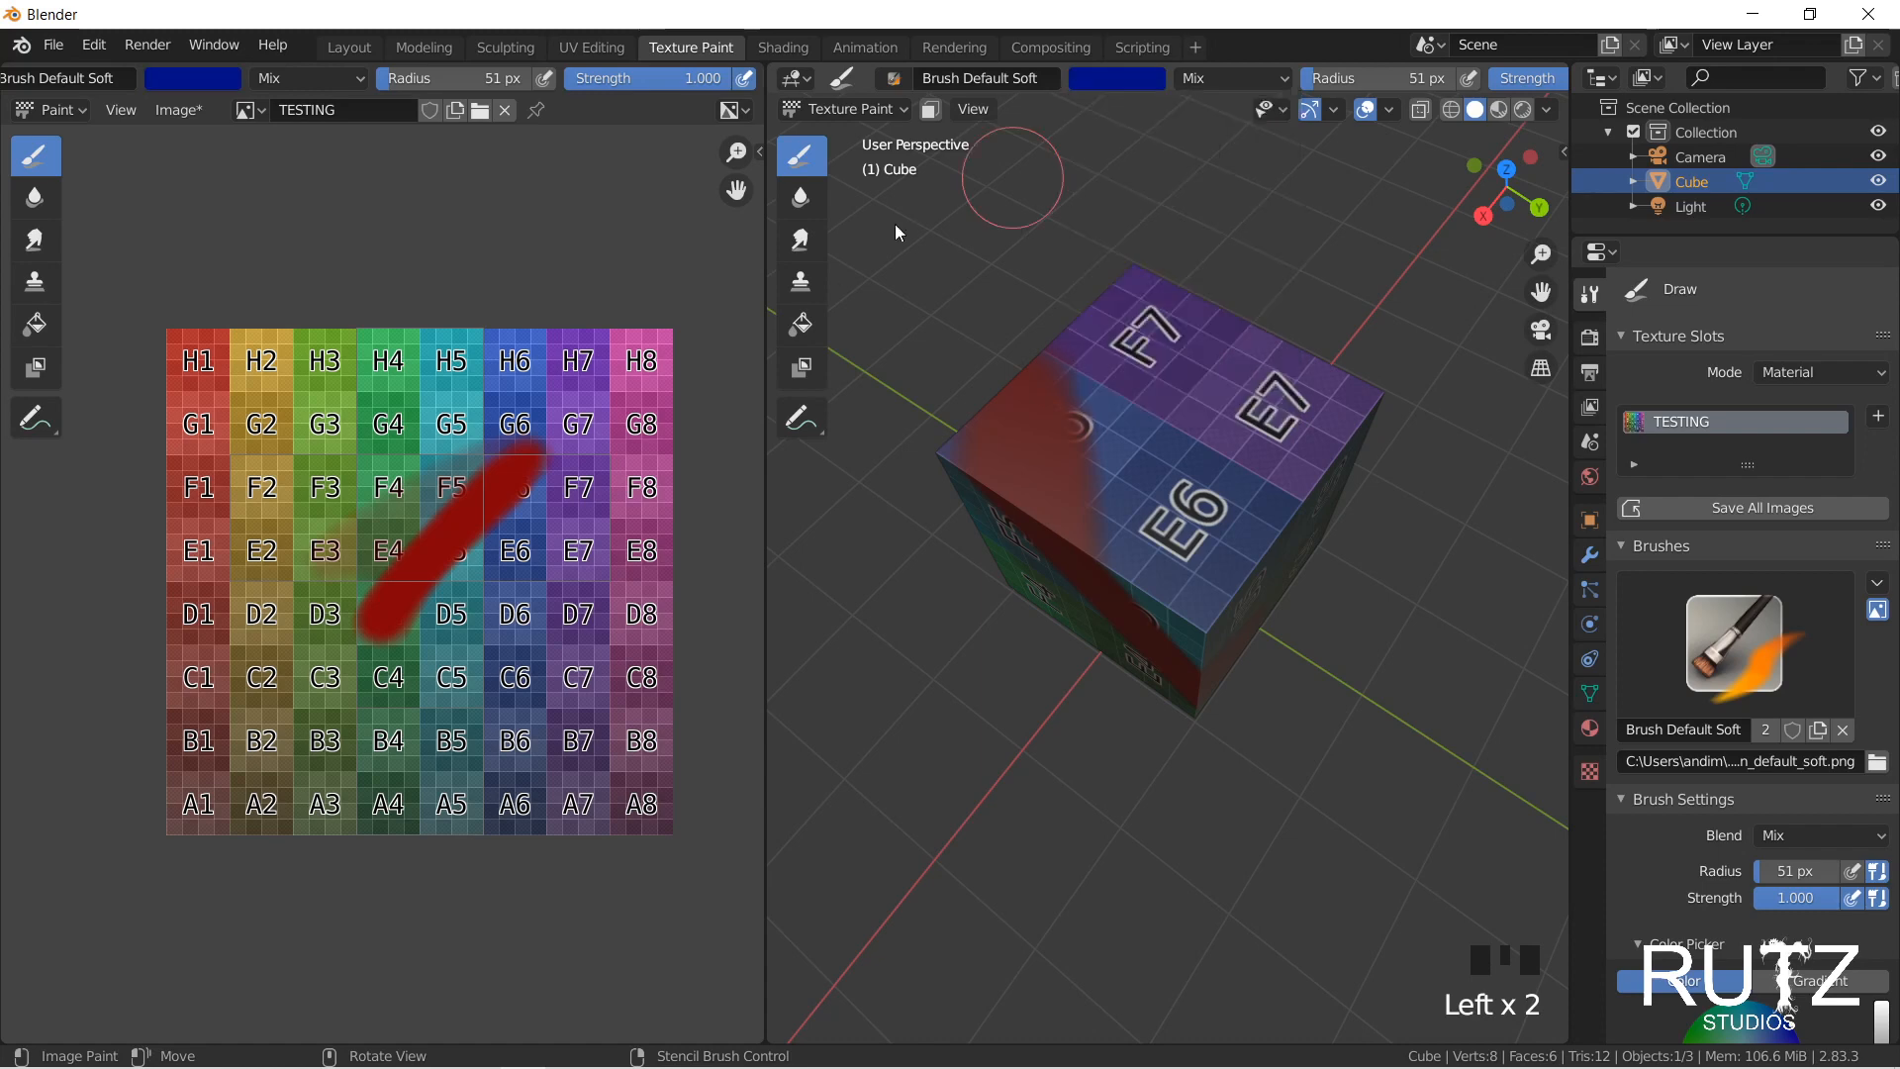
click(367, 384)
drag(368, 388, 557, 631)
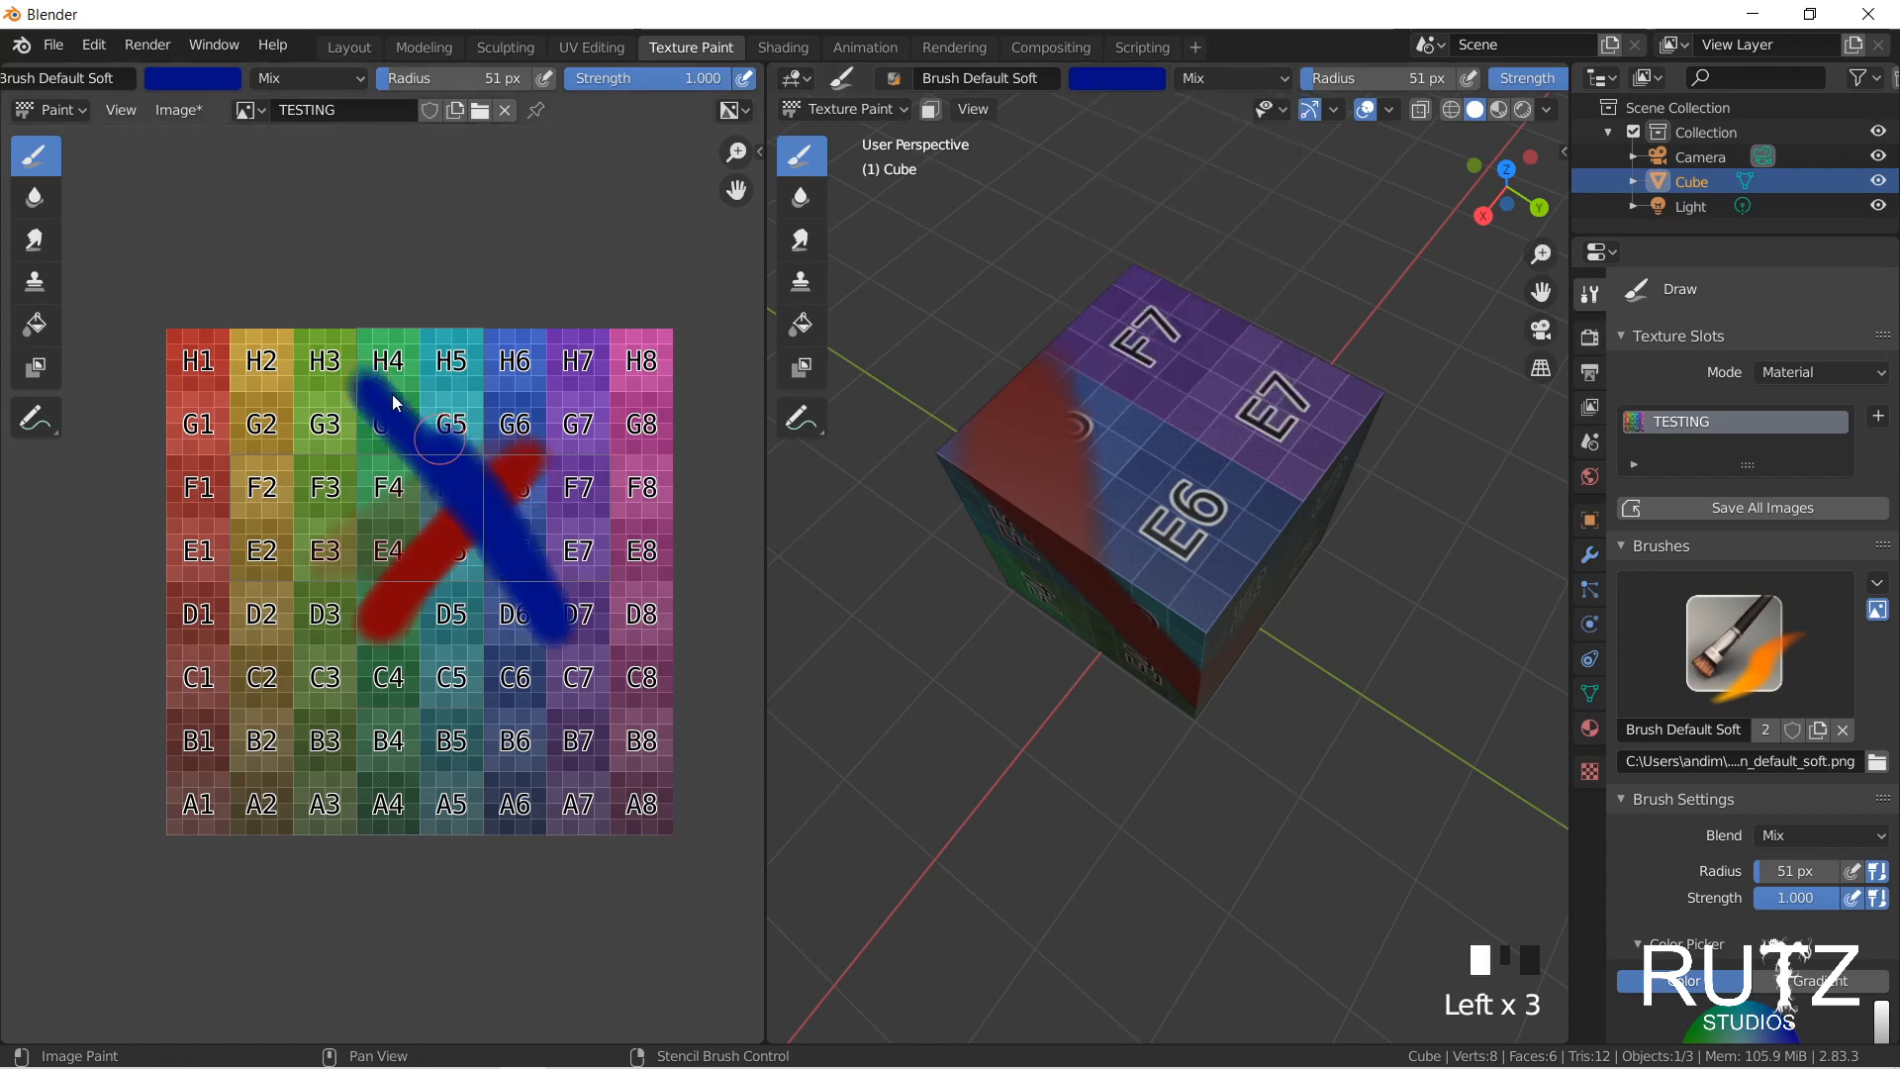
Step: Paint freehand blue strokes directly on several sides and corners of the cube, including one across the C5 and B5 squares
middle_drag(1154, 429, 1220, 396)
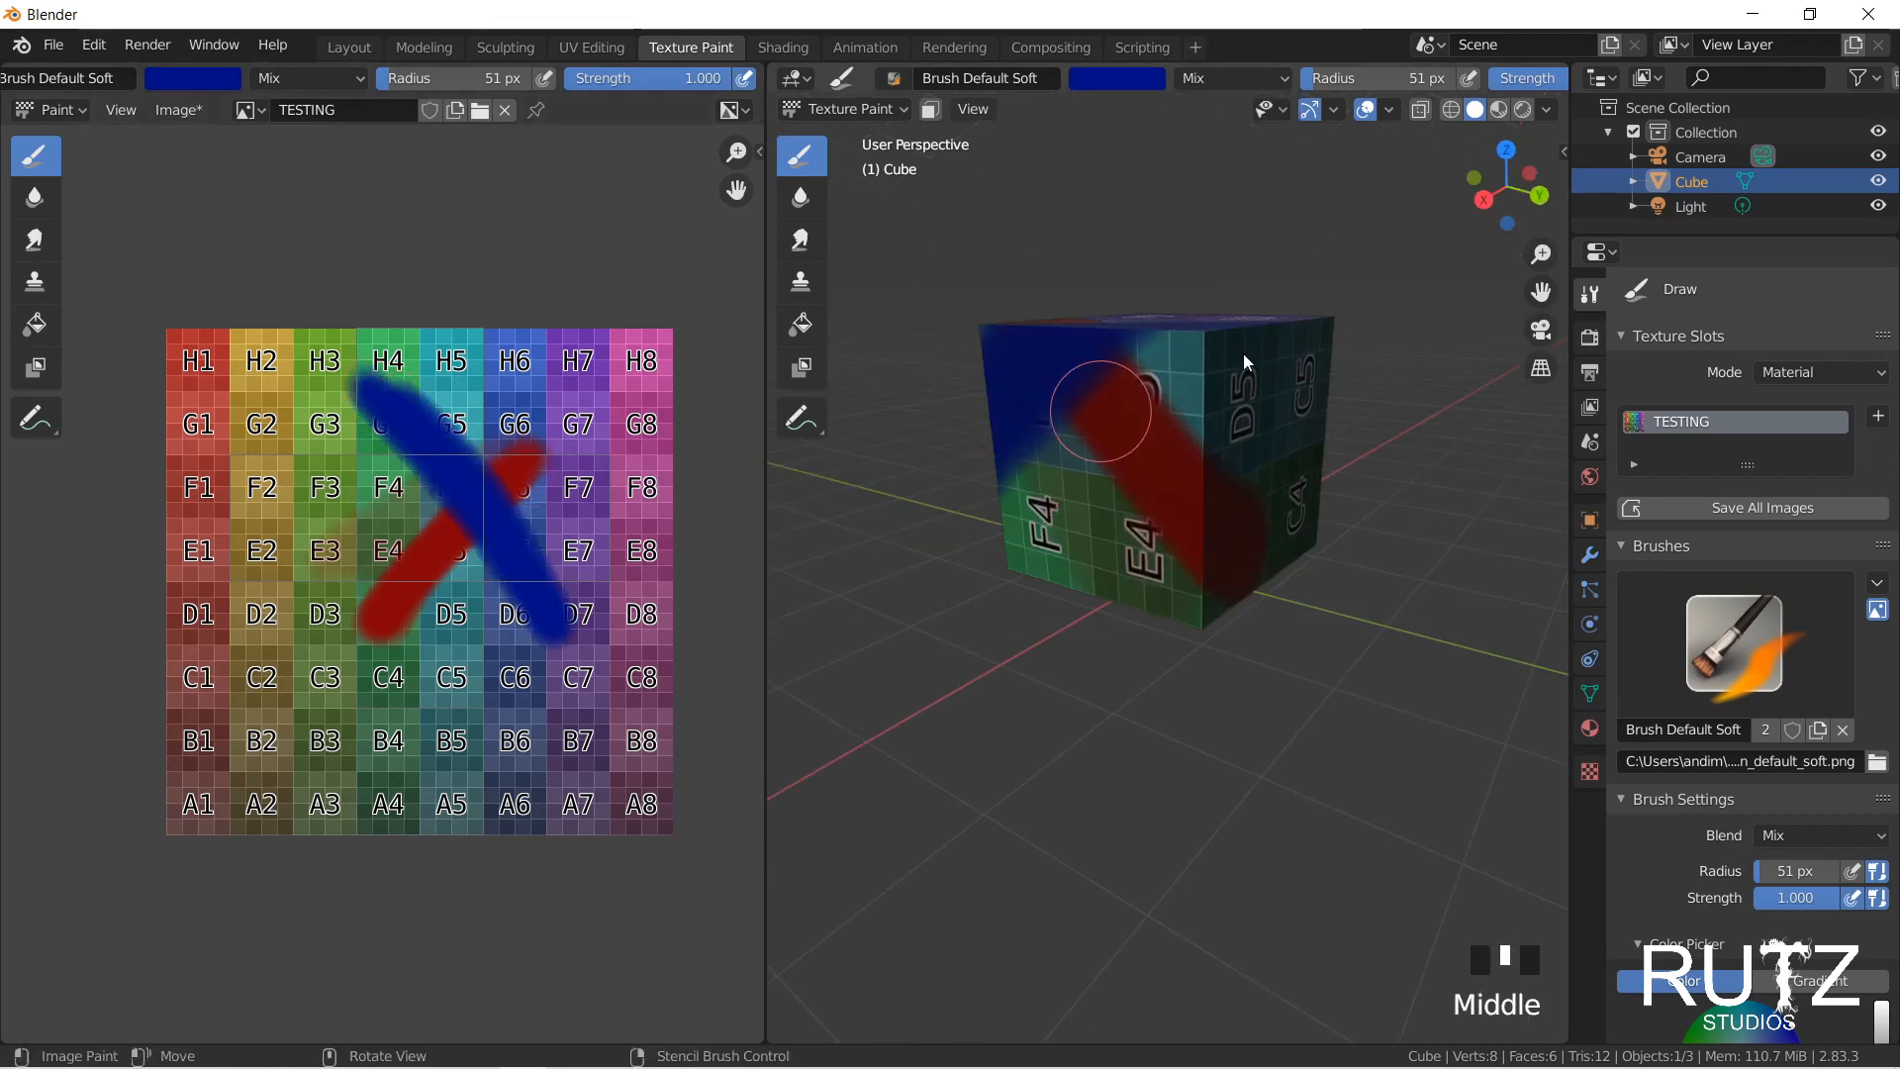
middle_drag(1206, 488, 1154, 453)
scroll(1053, 336, up, 2)
drag(1089, 335, 1330, 342)
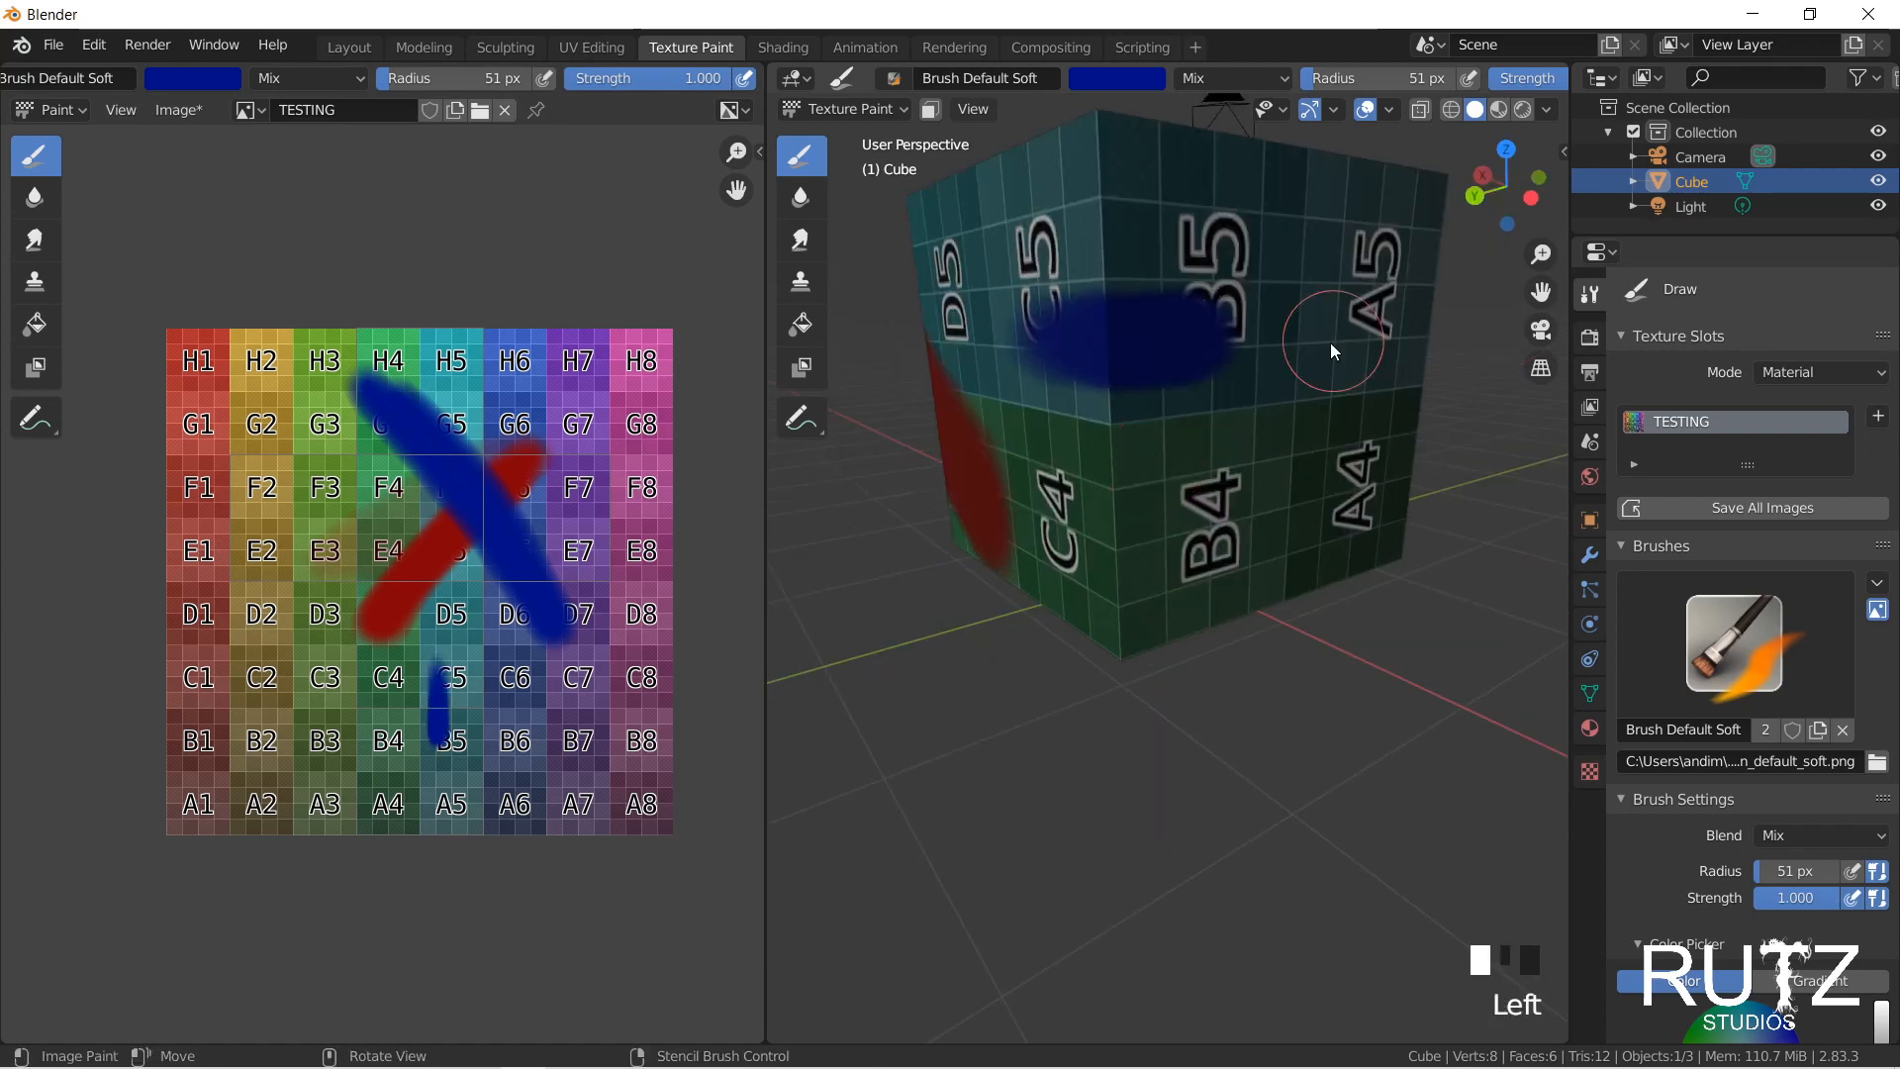
middle_drag(1330, 343, 1073, 263)
drag(1310, 271, 1348, 282)
middle_drag(1348, 281, 1193, 308)
drag(1194, 309, 971, 420)
drag(1166, 263, 935, 388)
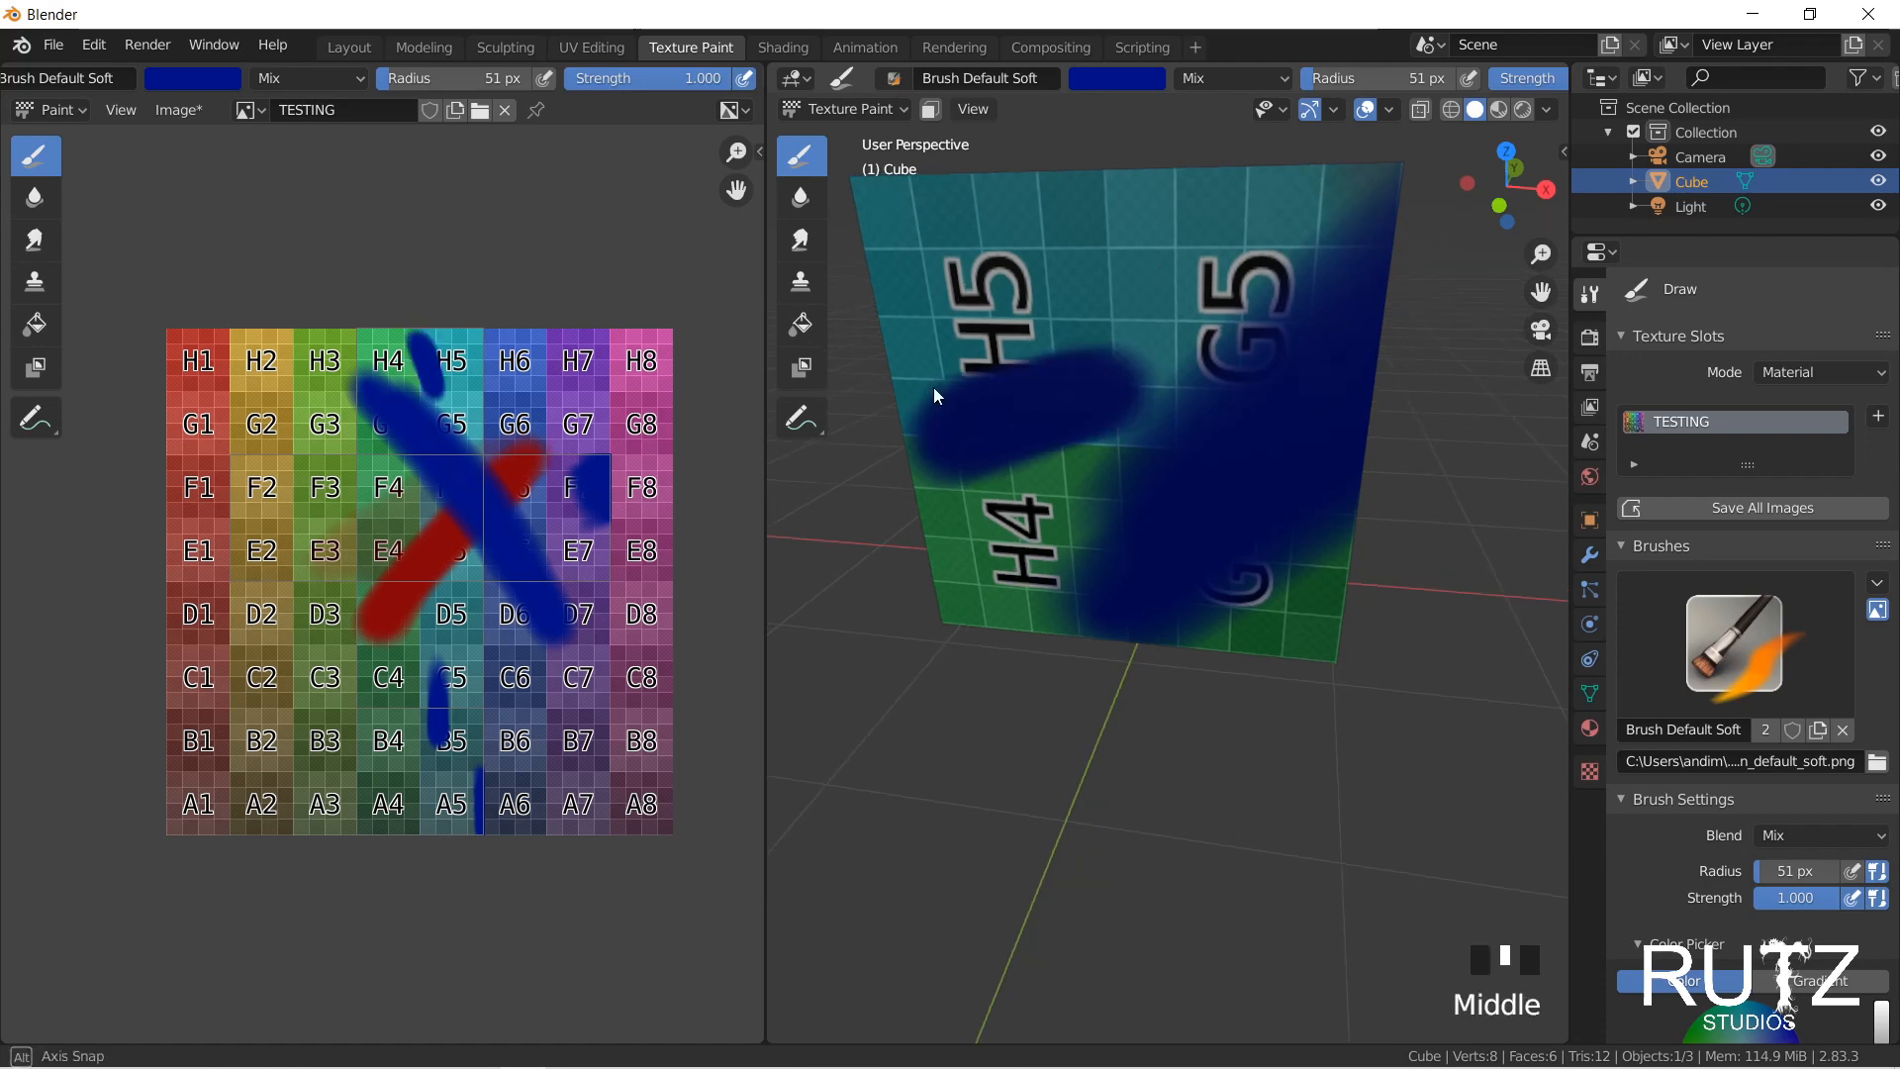
click(1150, 461)
mouse_move(935, 387)
middle_down()
mouse_move(1150, 461)
mouse_move(1249, 416)
middle_up()
click(1249, 416)
middle_drag(1249, 415, 1364, 374)
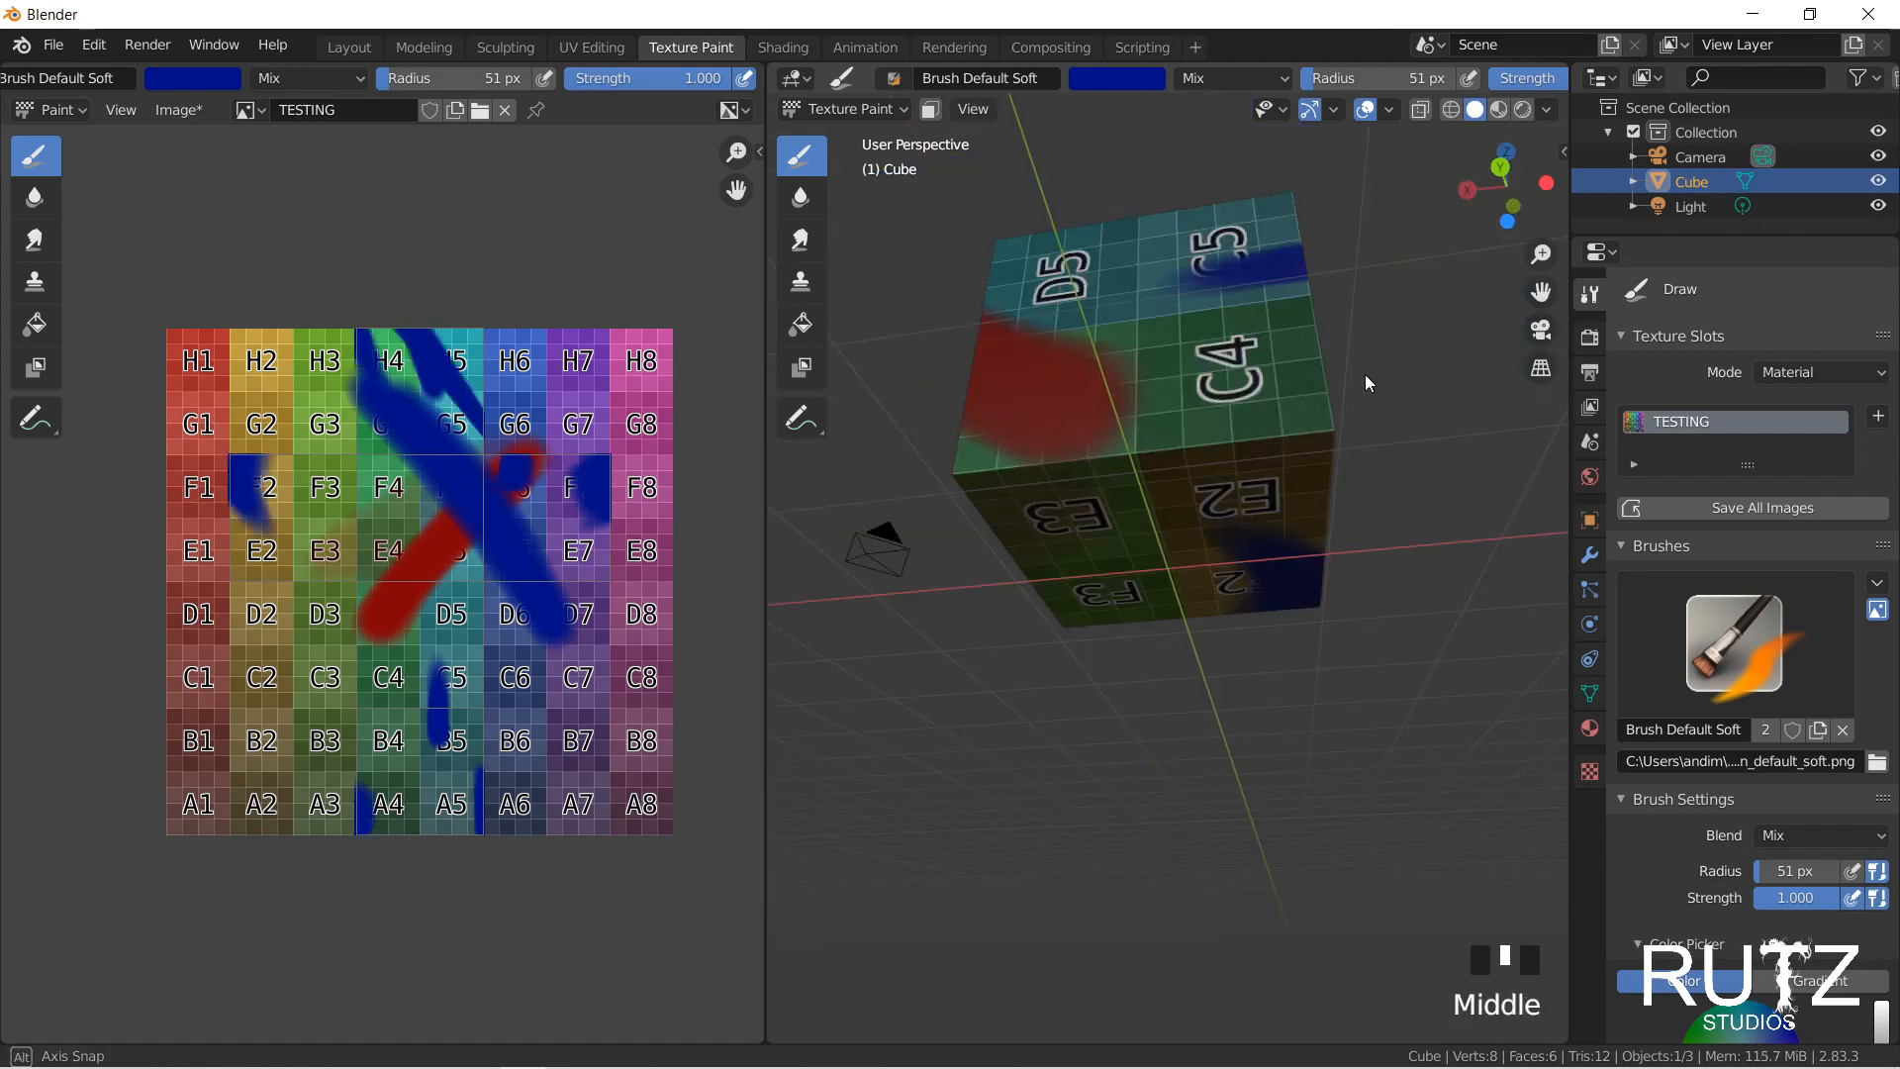
drag(1263, 434, 1141, 458)
mouse_move(1154, 394)
middle_down()
mouse_move(1202, 382)
mouse_move(1186, 414)
middle_up()
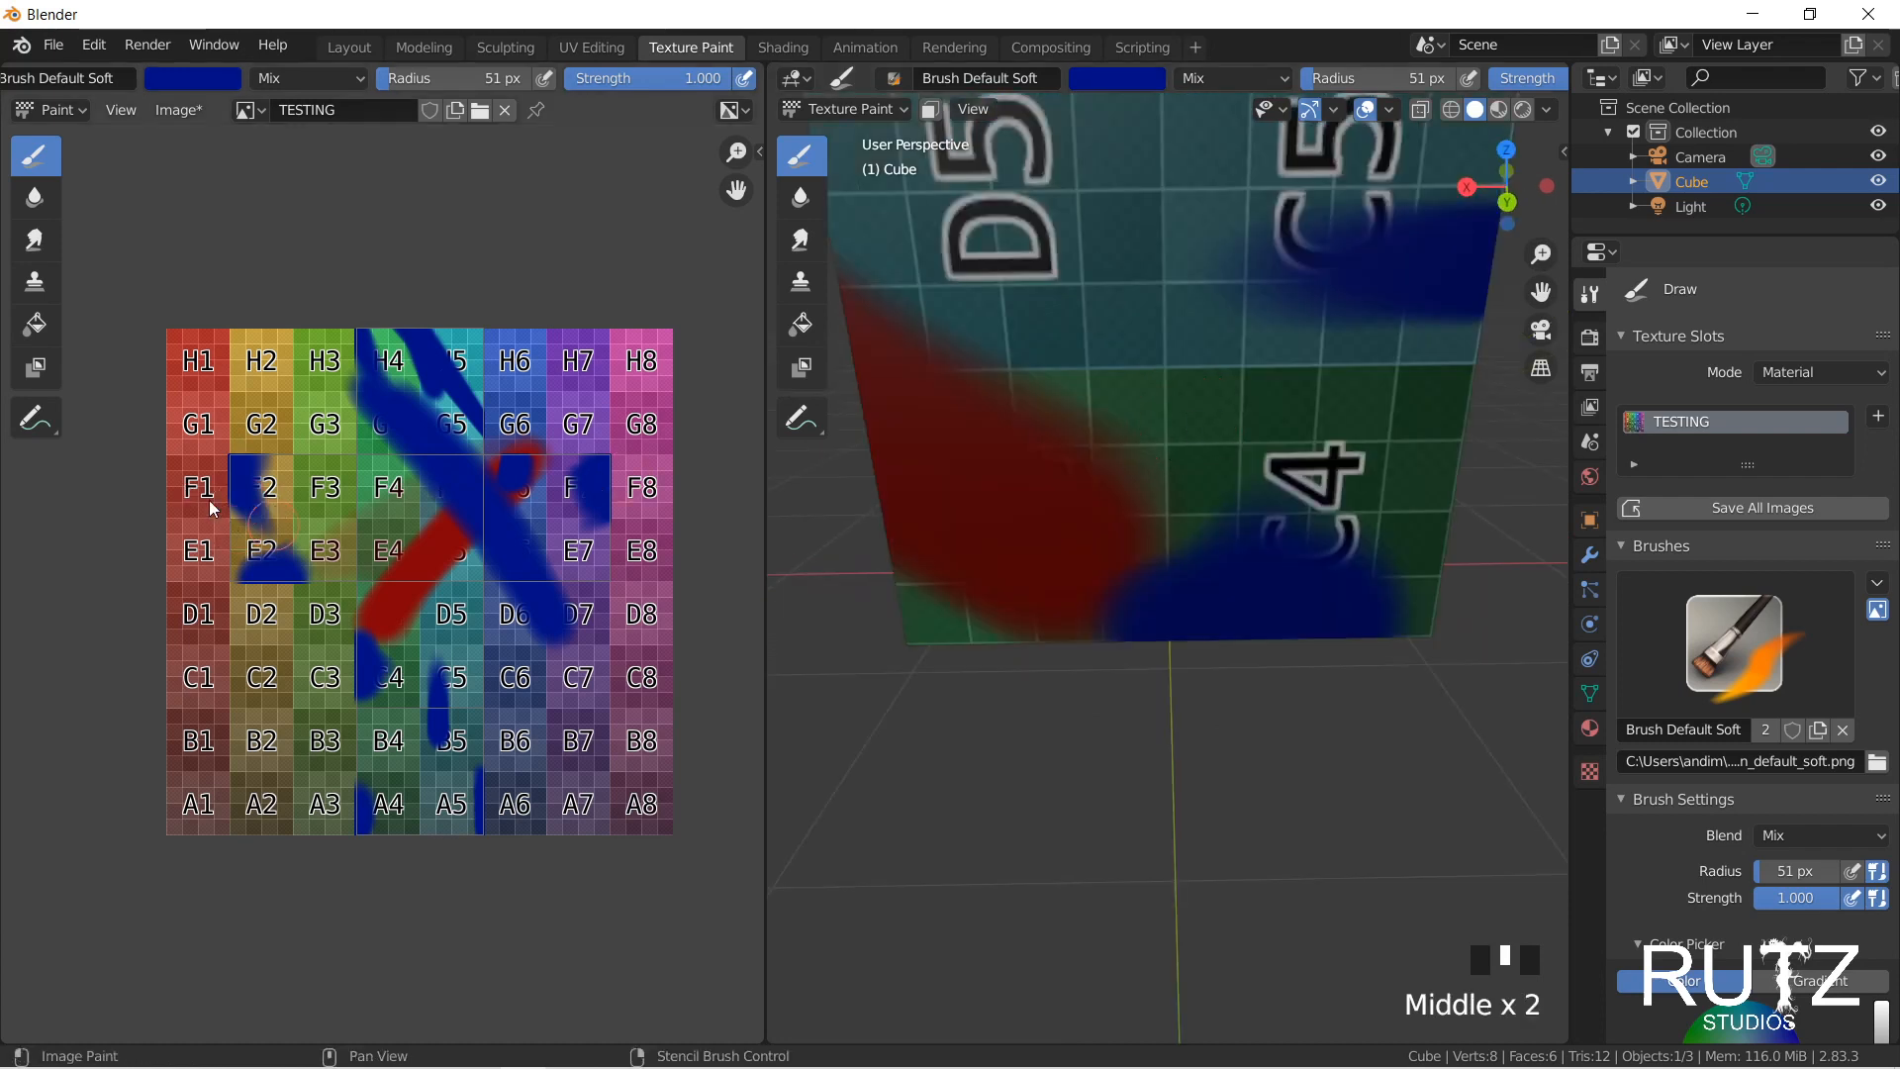
Step: Paint blue over the cube's underside and a blue band along the lower edges of its sides
middle_drag(1318, 553, 1327, 493)
mouse_move(1296, 509)
mouse_down()
mouse_move(1142, 517)
mouse_move(1400, 479)
mouse_up()
middle_drag(1352, 479, 950, 560)
drag(950, 560, 1368, 542)
middle_drag(1368, 542, 923, 551)
drag(1017, 539, 1064, 551)
drag(1445, 569, 1463, 551)
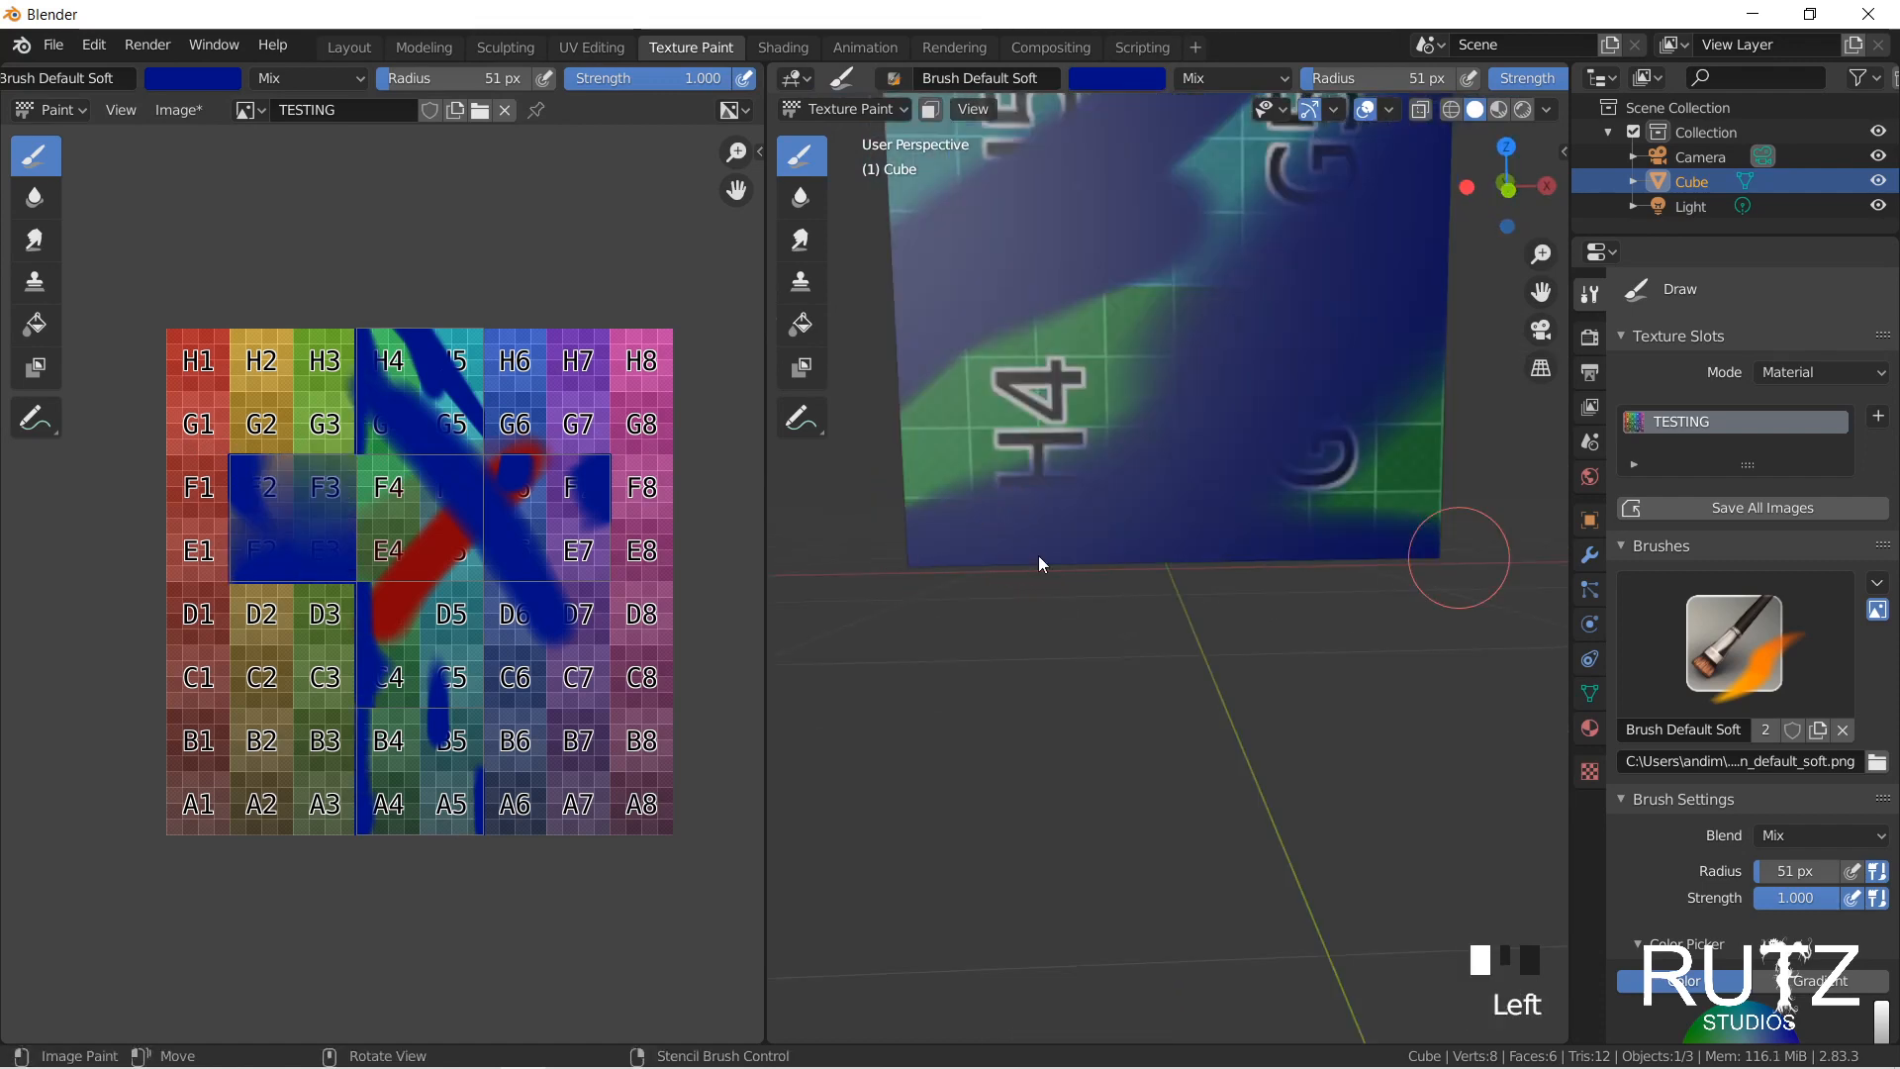
middle_drag(1463, 551, 912, 551)
drag(912, 551, 1518, 564)
middle_drag(1518, 565, 1090, 543)
scroll(1002, 423, down, 3)
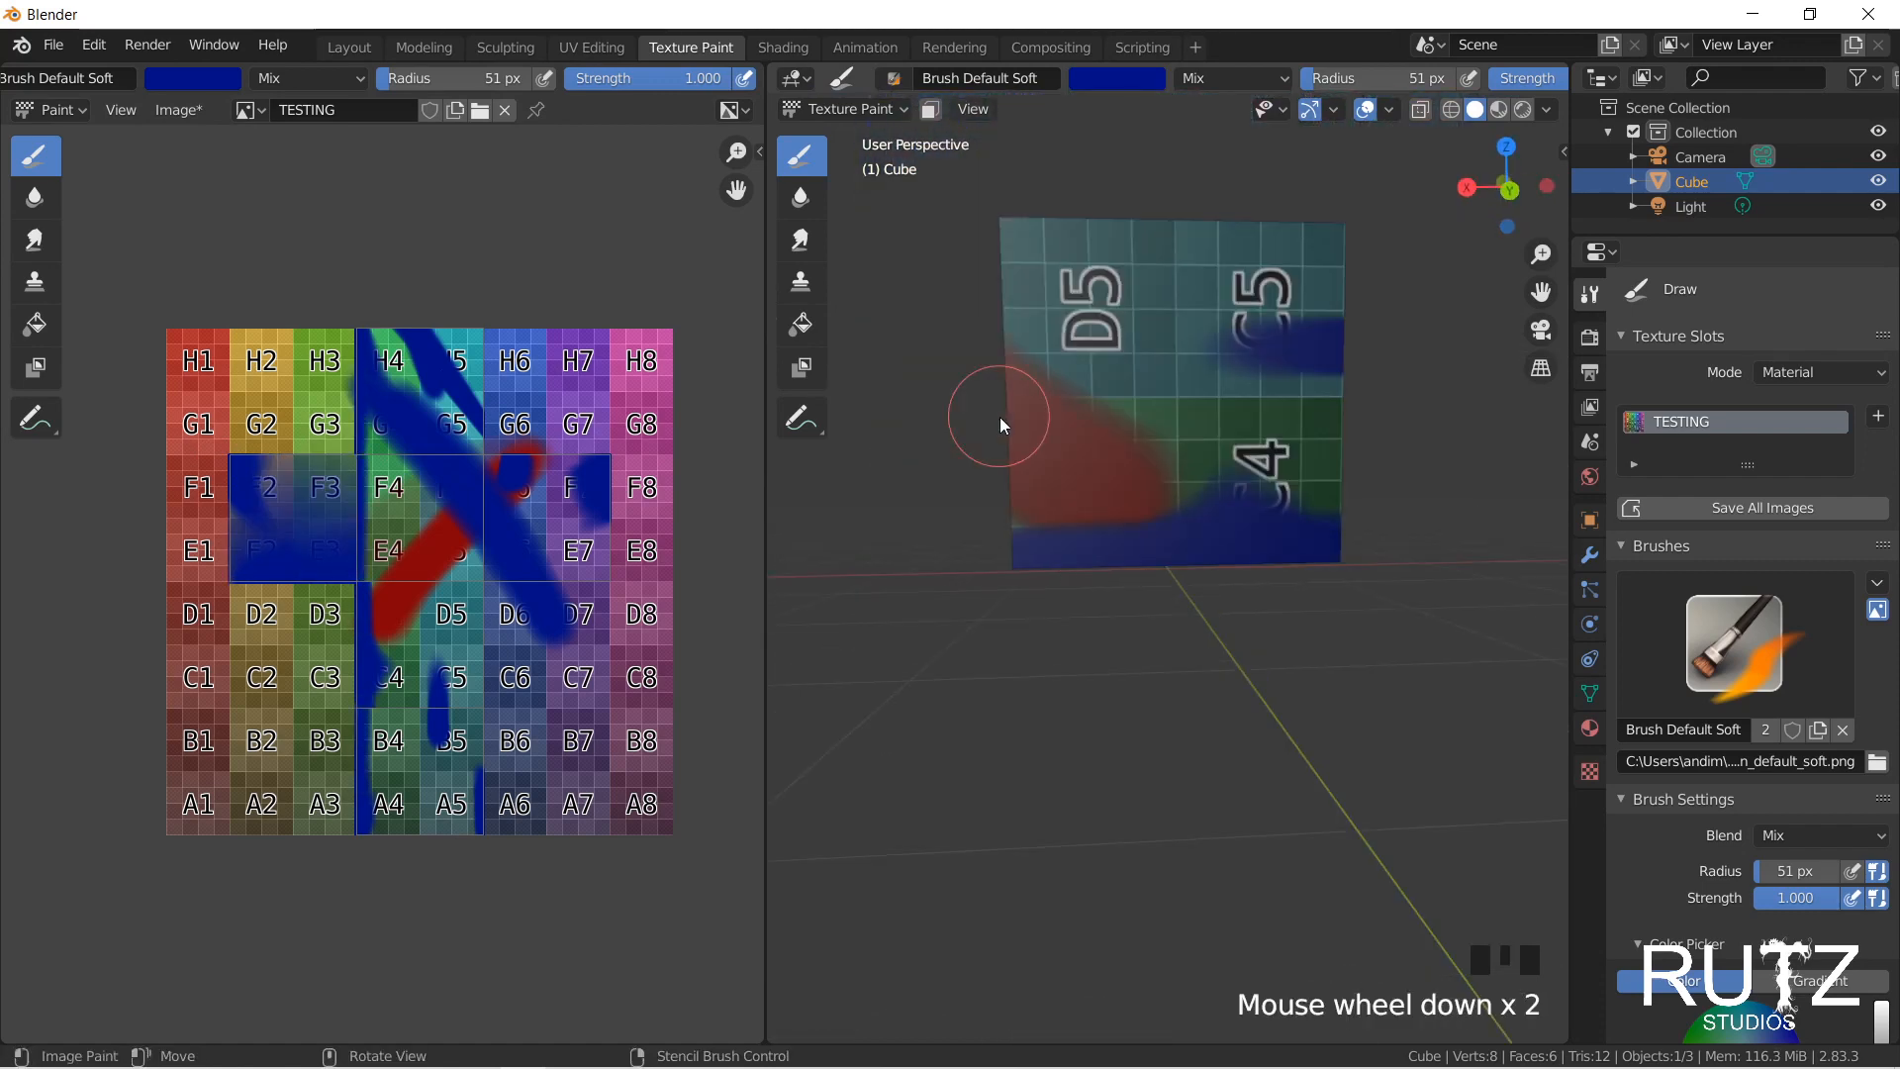
Step: Paint blue strokes along the edges of the cube's sides and undo the last stroke over the top face
drag(1029, 277, 1072, 602)
drag(1299, 277, 1304, 598)
mouse_move(1382, 390)
middle_down()
mouse_move(1089, 441)
mouse_move(1316, 332)
middle_up()
drag(1316, 332, 1239, 347)
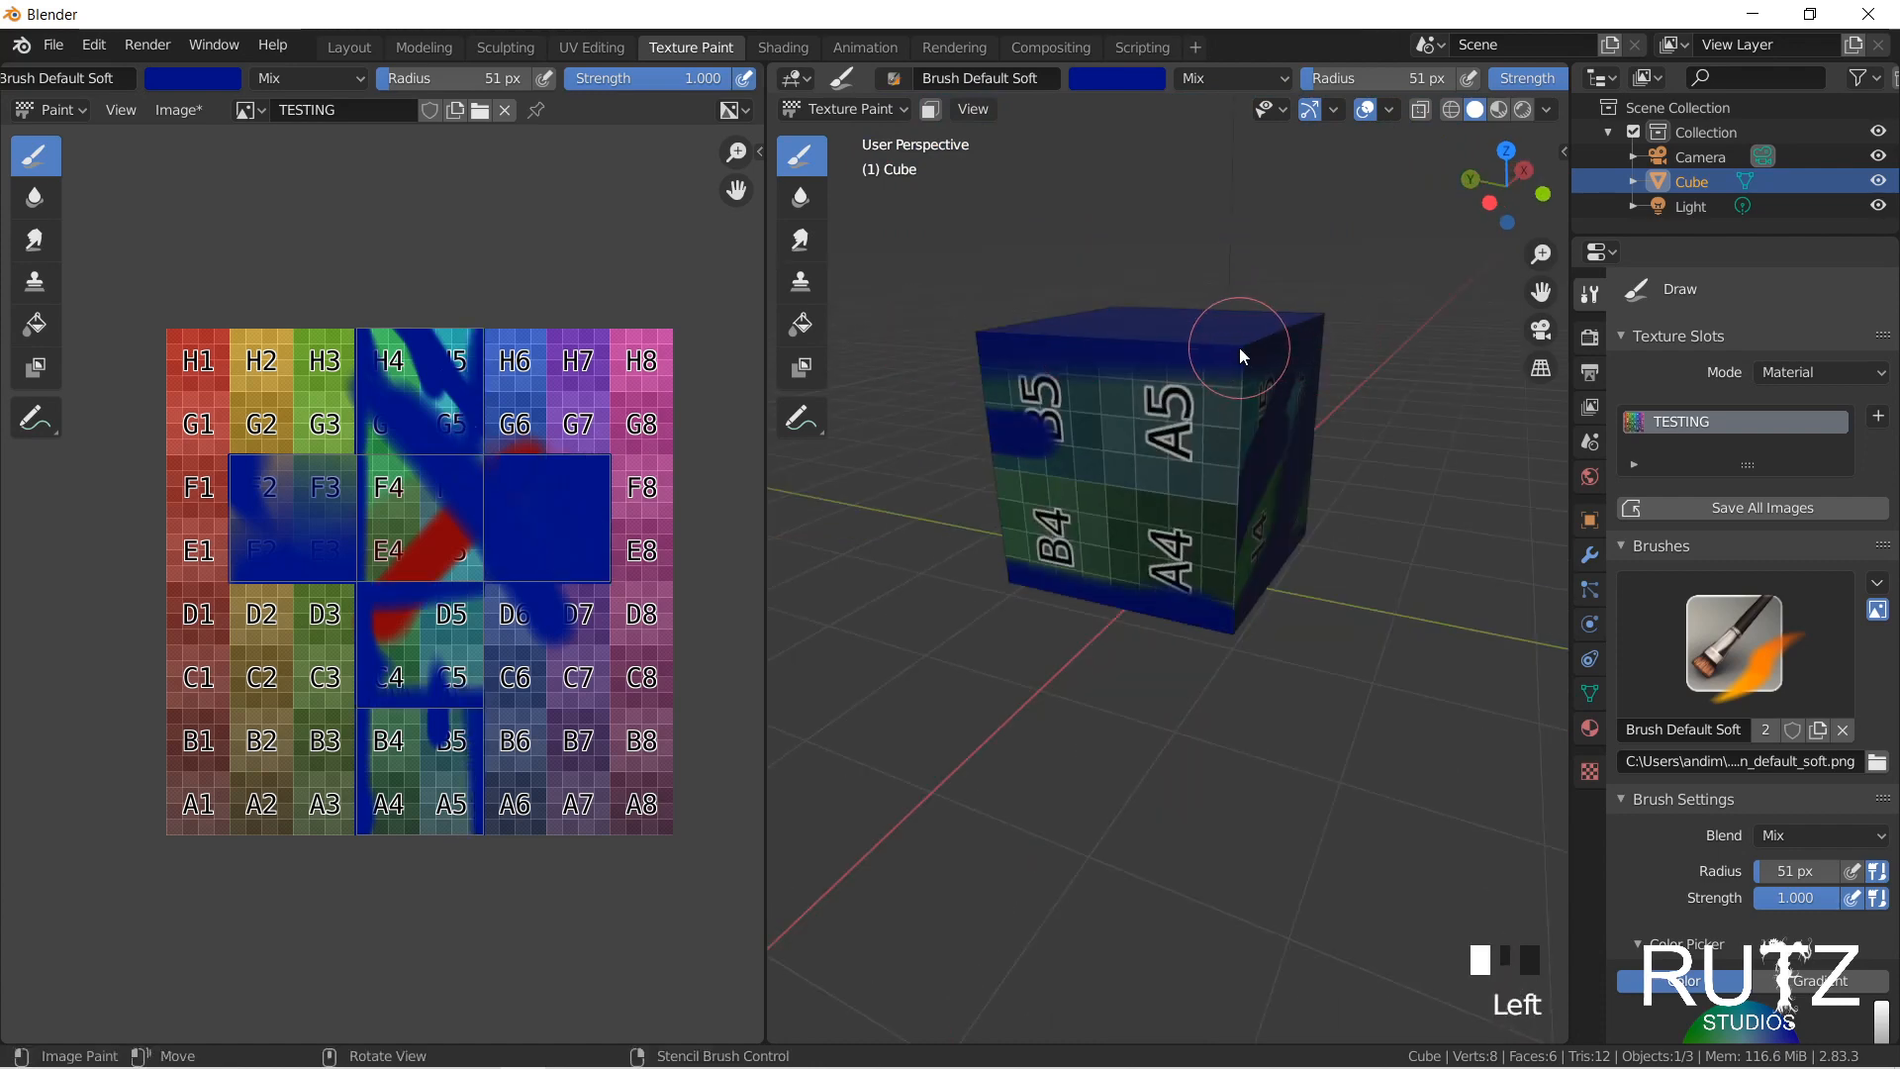
key(ctrl+z)
Step: Cover the cube's sides with solid blue strokes using the Brush Default brush
scroll(1243, 352, up, 2)
mouse_move(1255, 305)
mouse_down()
mouse_move(1296, 365)
mouse_move(1528, 471)
mouse_up()
middle_drag(1528, 471, 1355, 453)
scroll(1285, 311, down, 2)
middle_drag(1285, 311, 1234, 357)
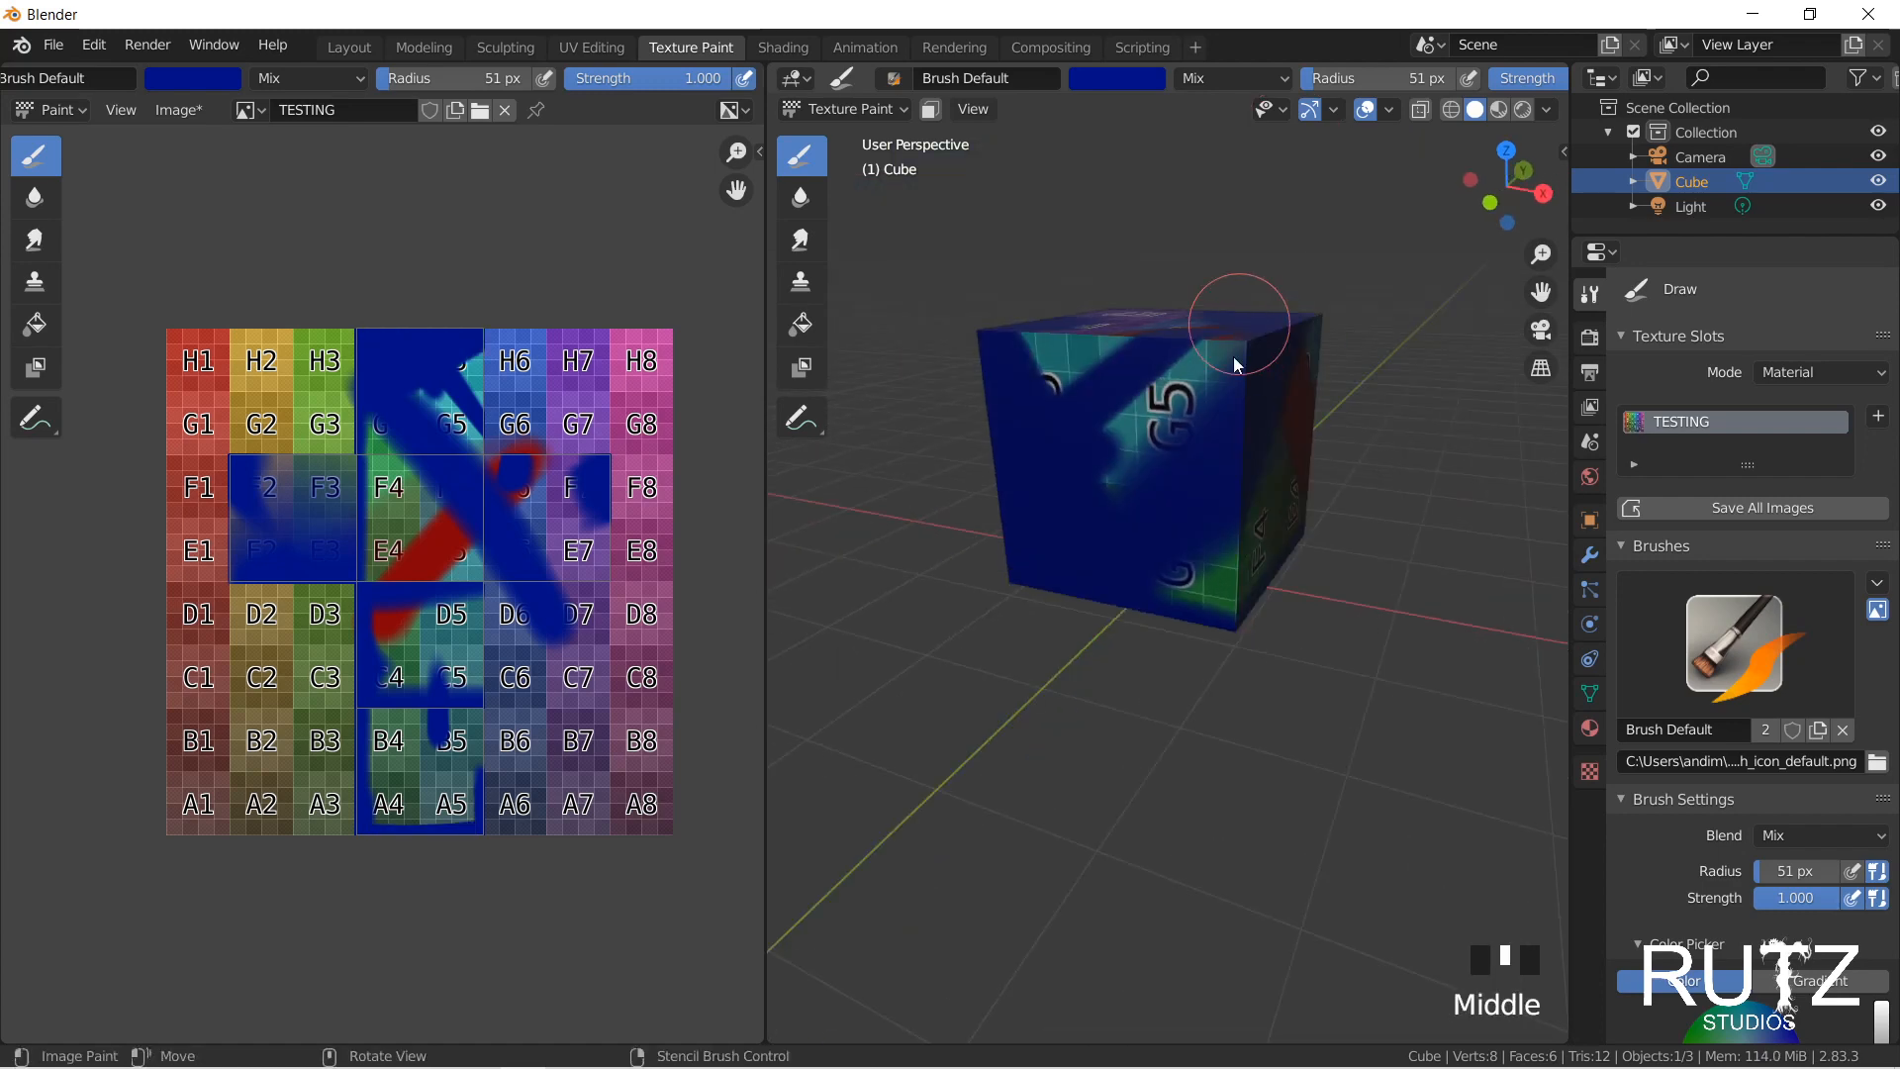
drag(1234, 356, 1357, 519)
middle_drag(1357, 520, 1272, 305)
drag(1273, 305, 1304, 572)
middle_drag(1303, 572, 1178, 473)
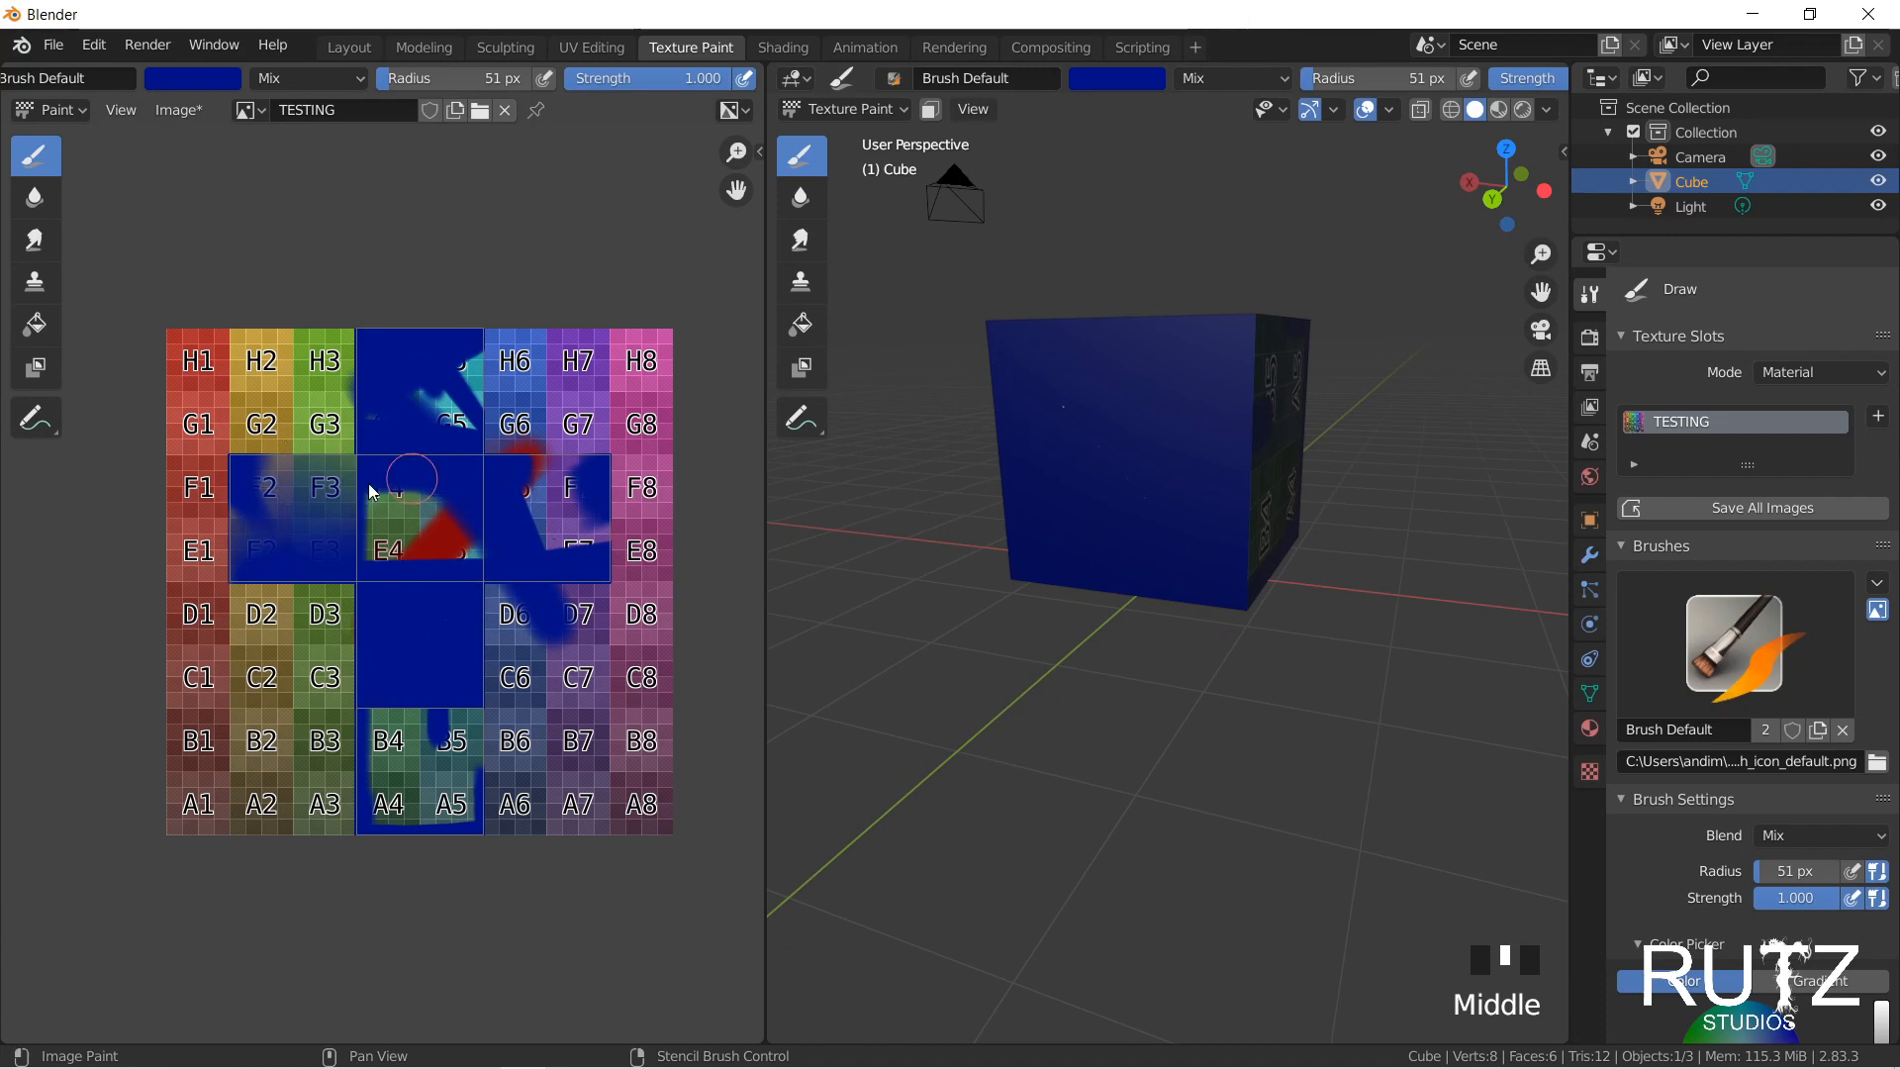
Step: Paint blue over the G6 to H8 area of the TESTING image and cover remaining unpainted patches on the cube's sides
drag(538, 432, 502, 481)
mouse_move(598, 396)
mouse_down()
mouse_move(590, 424)
mouse_move(584, 398)
mouse_move(619, 435)
mouse_up()
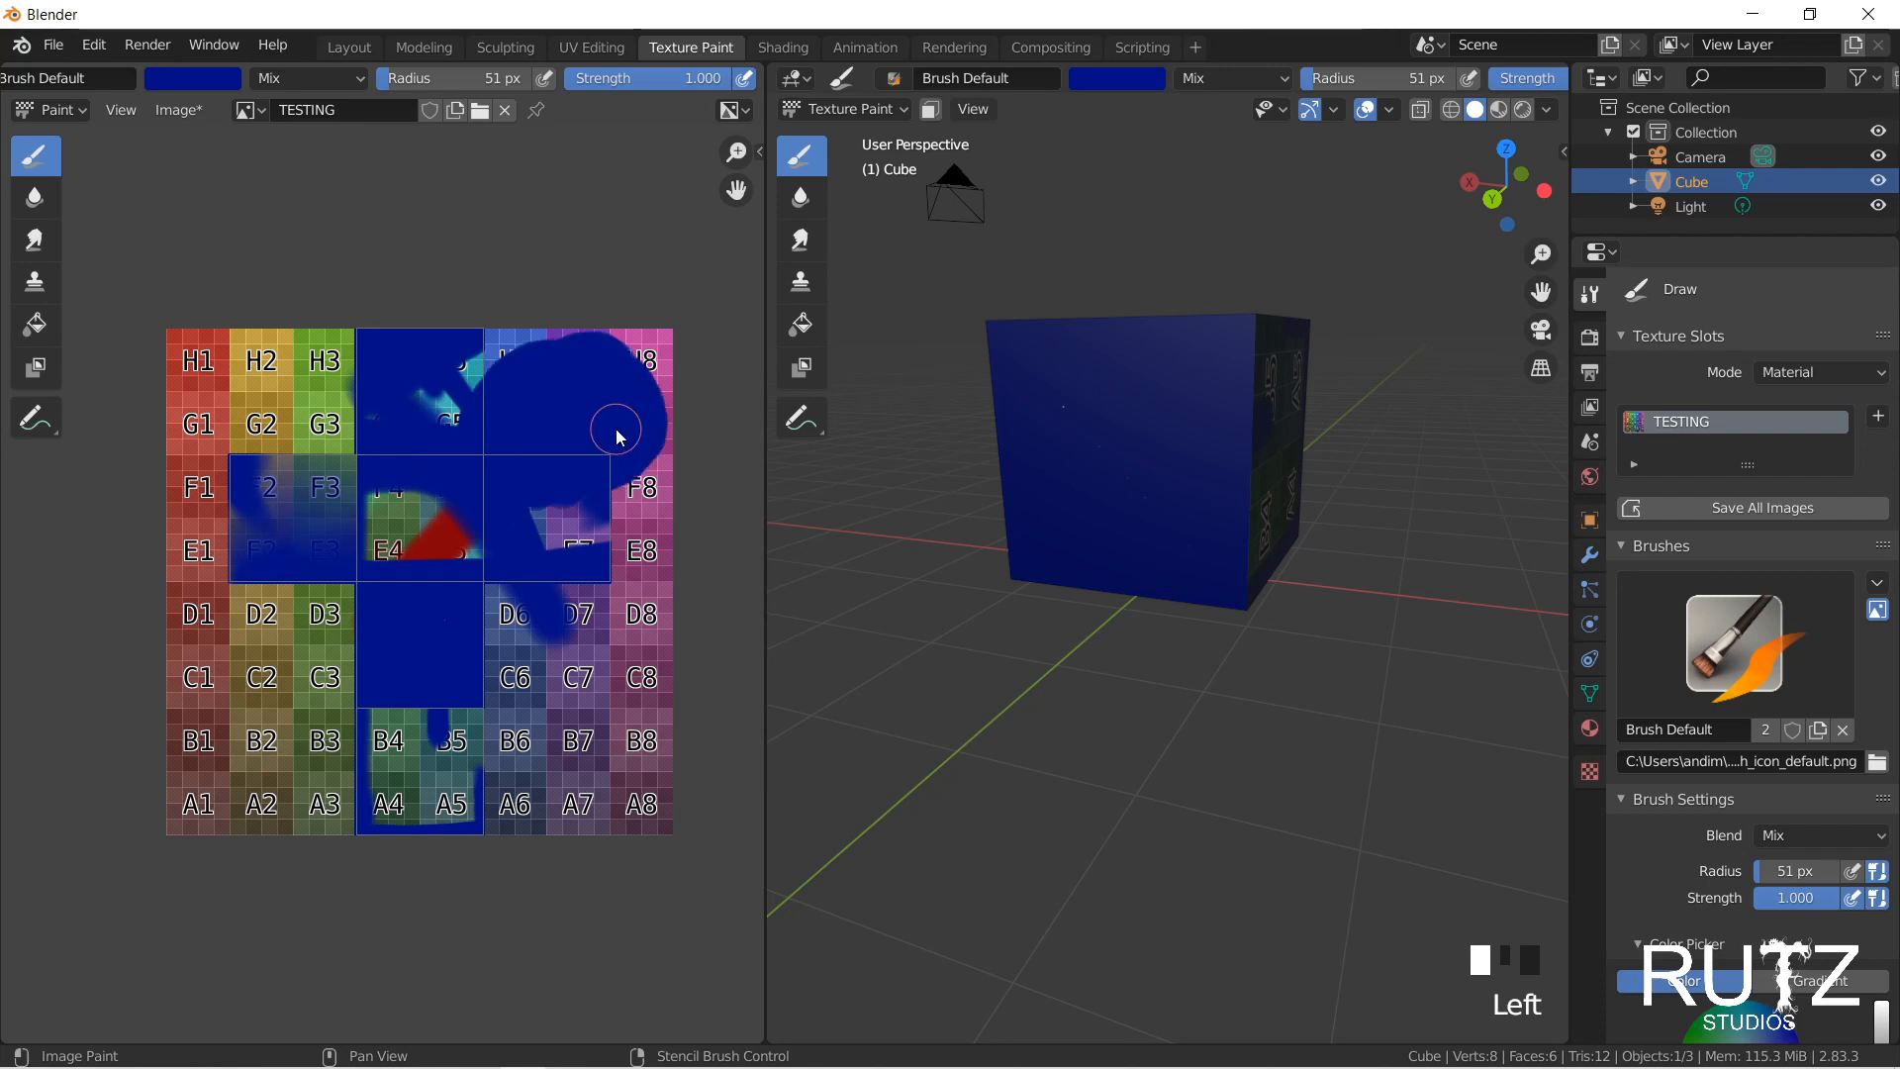
mouse_move(1262, 410)
mouse_down()
mouse_move(1198, 523)
mouse_move(1267, 553)
mouse_move(1357, 479)
mouse_up()
middle_drag(1357, 479, 1096, 552)
click(1148, 343)
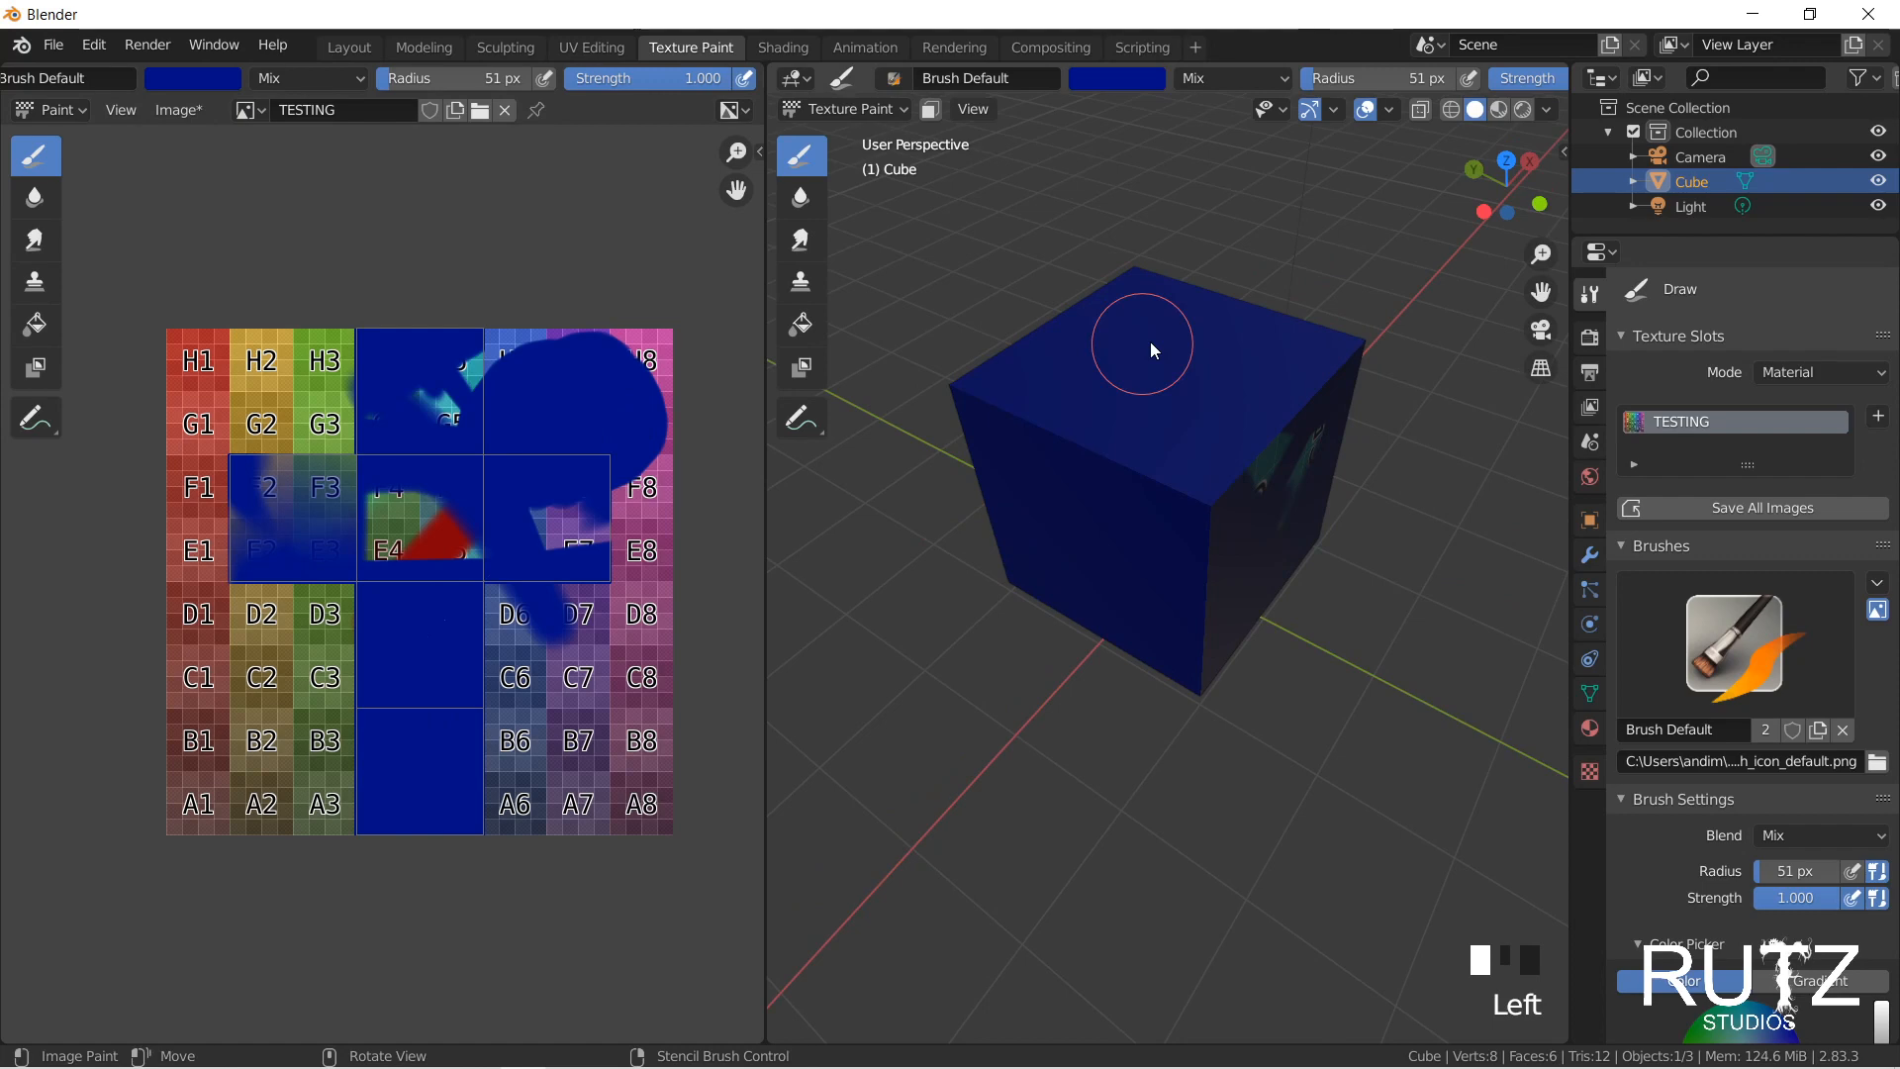
drag(1282, 465, 1217, 322)
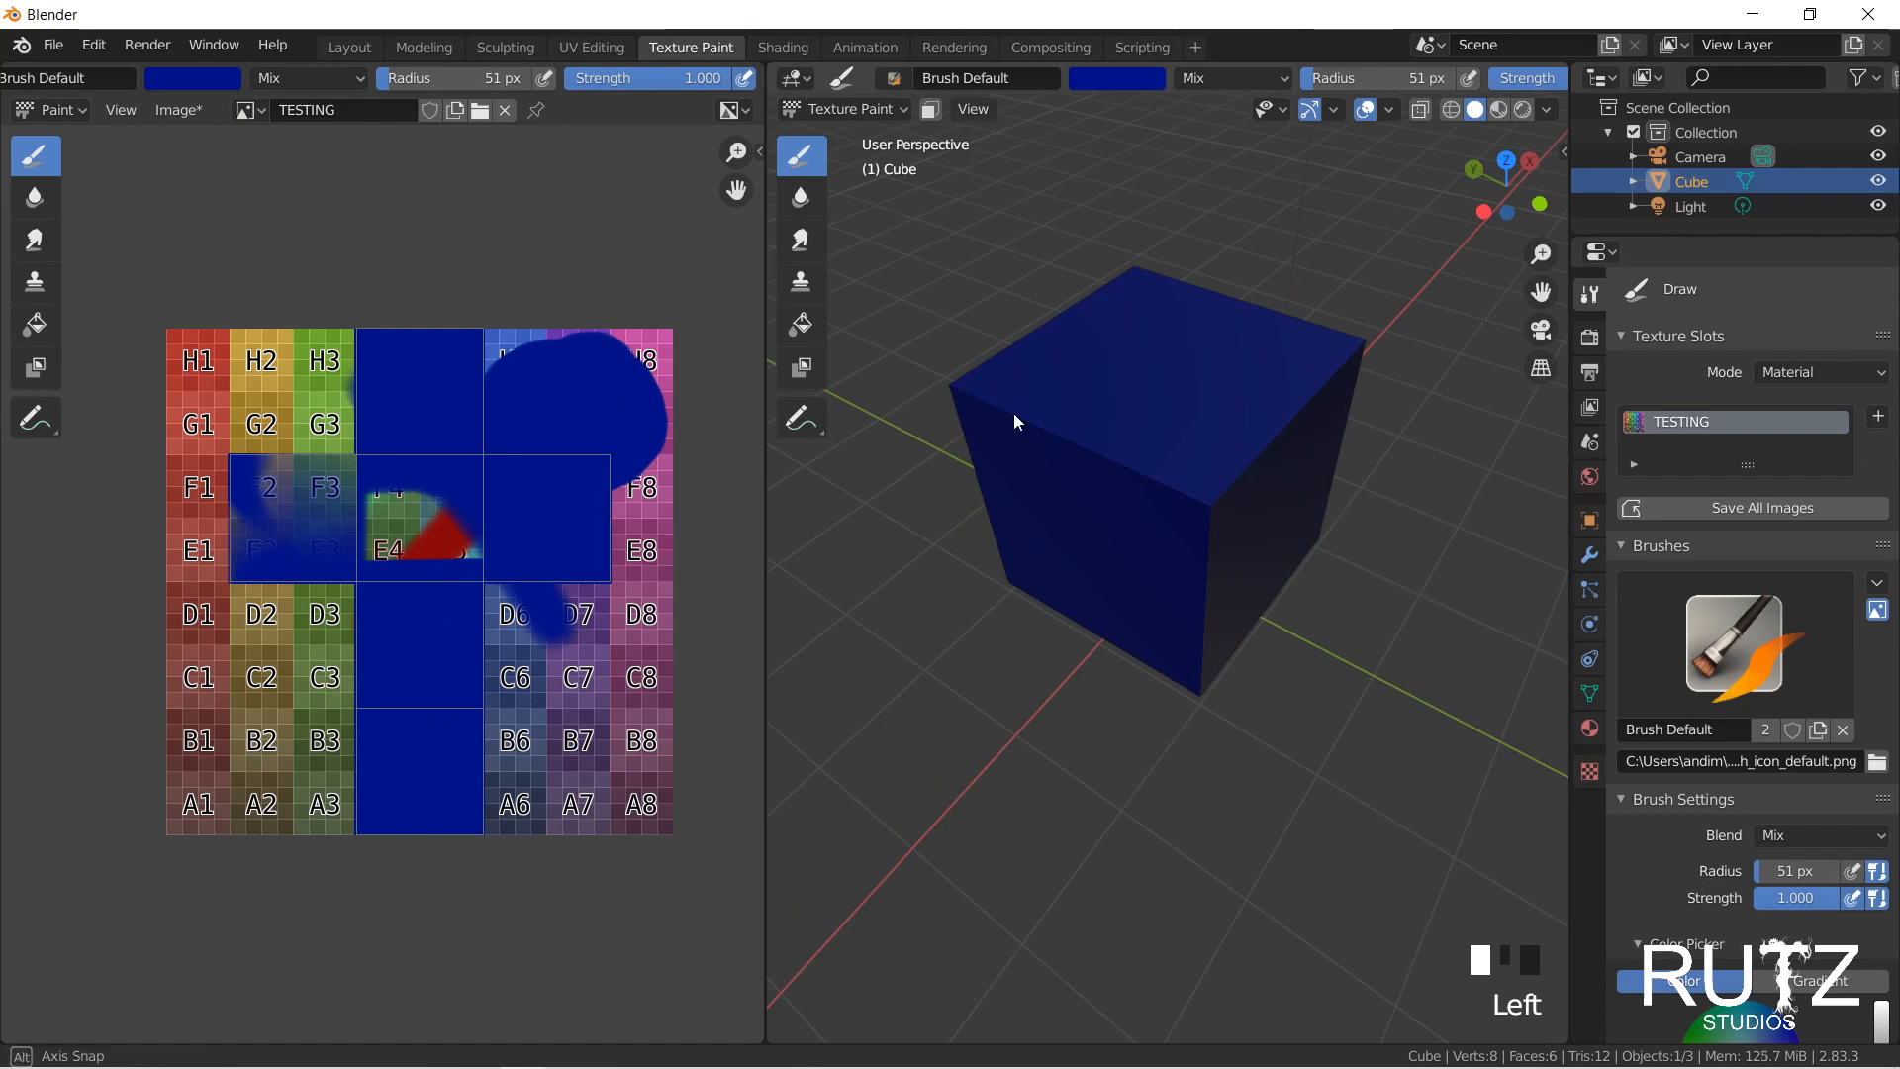
Step: Paint the last unpainted areas of the cube's front side and underside solid blue
middle_drag(1013, 416, 1069, 287)
drag(1098, 337, 1279, 510)
mouse_move(1279, 511)
middle_down()
mouse_move(1238, 339)
mouse_move(780, 372)
mouse_move(1073, 460)
middle_up()
mouse_move(1072, 460)
mouse_down()
mouse_move(1178, 497)
mouse_move(1233, 398)
mouse_up()
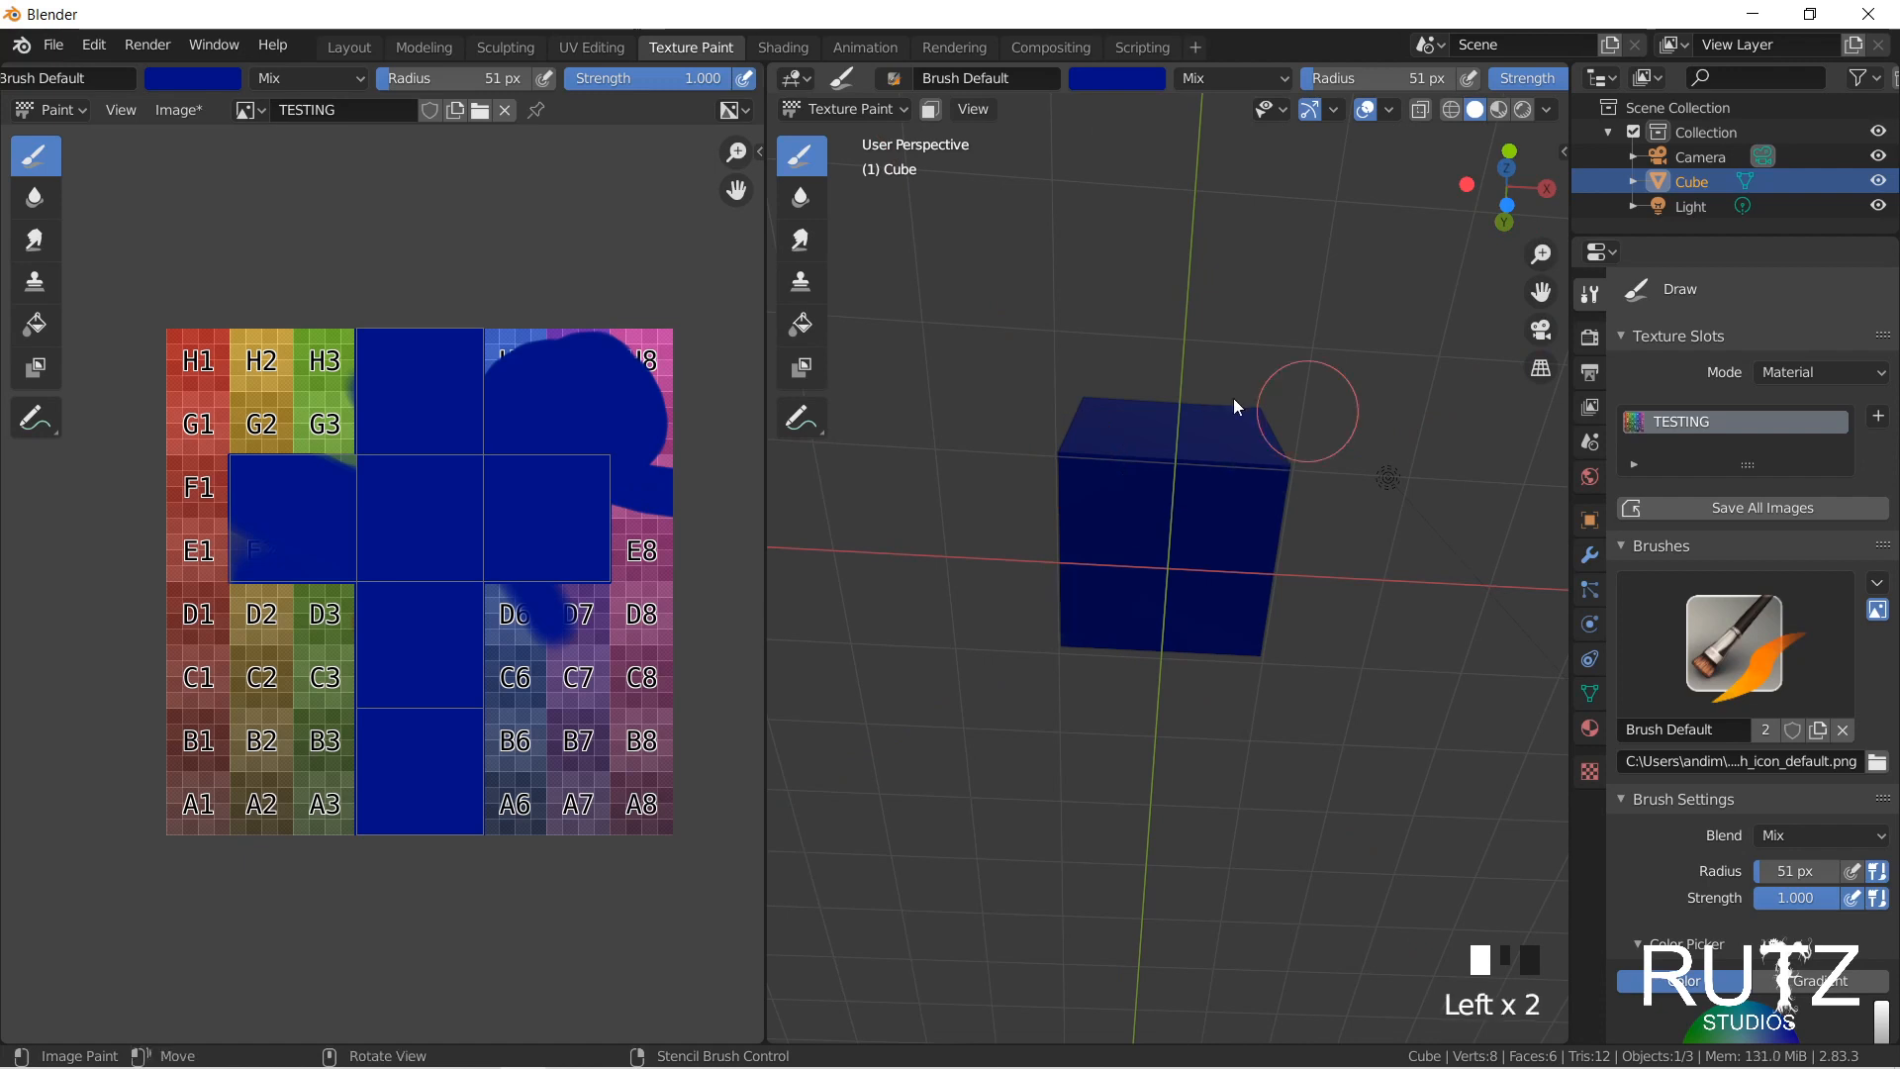
middle_drag(1233, 398, 1067, 472)
middle_drag(1092, 326, 1328, 376)
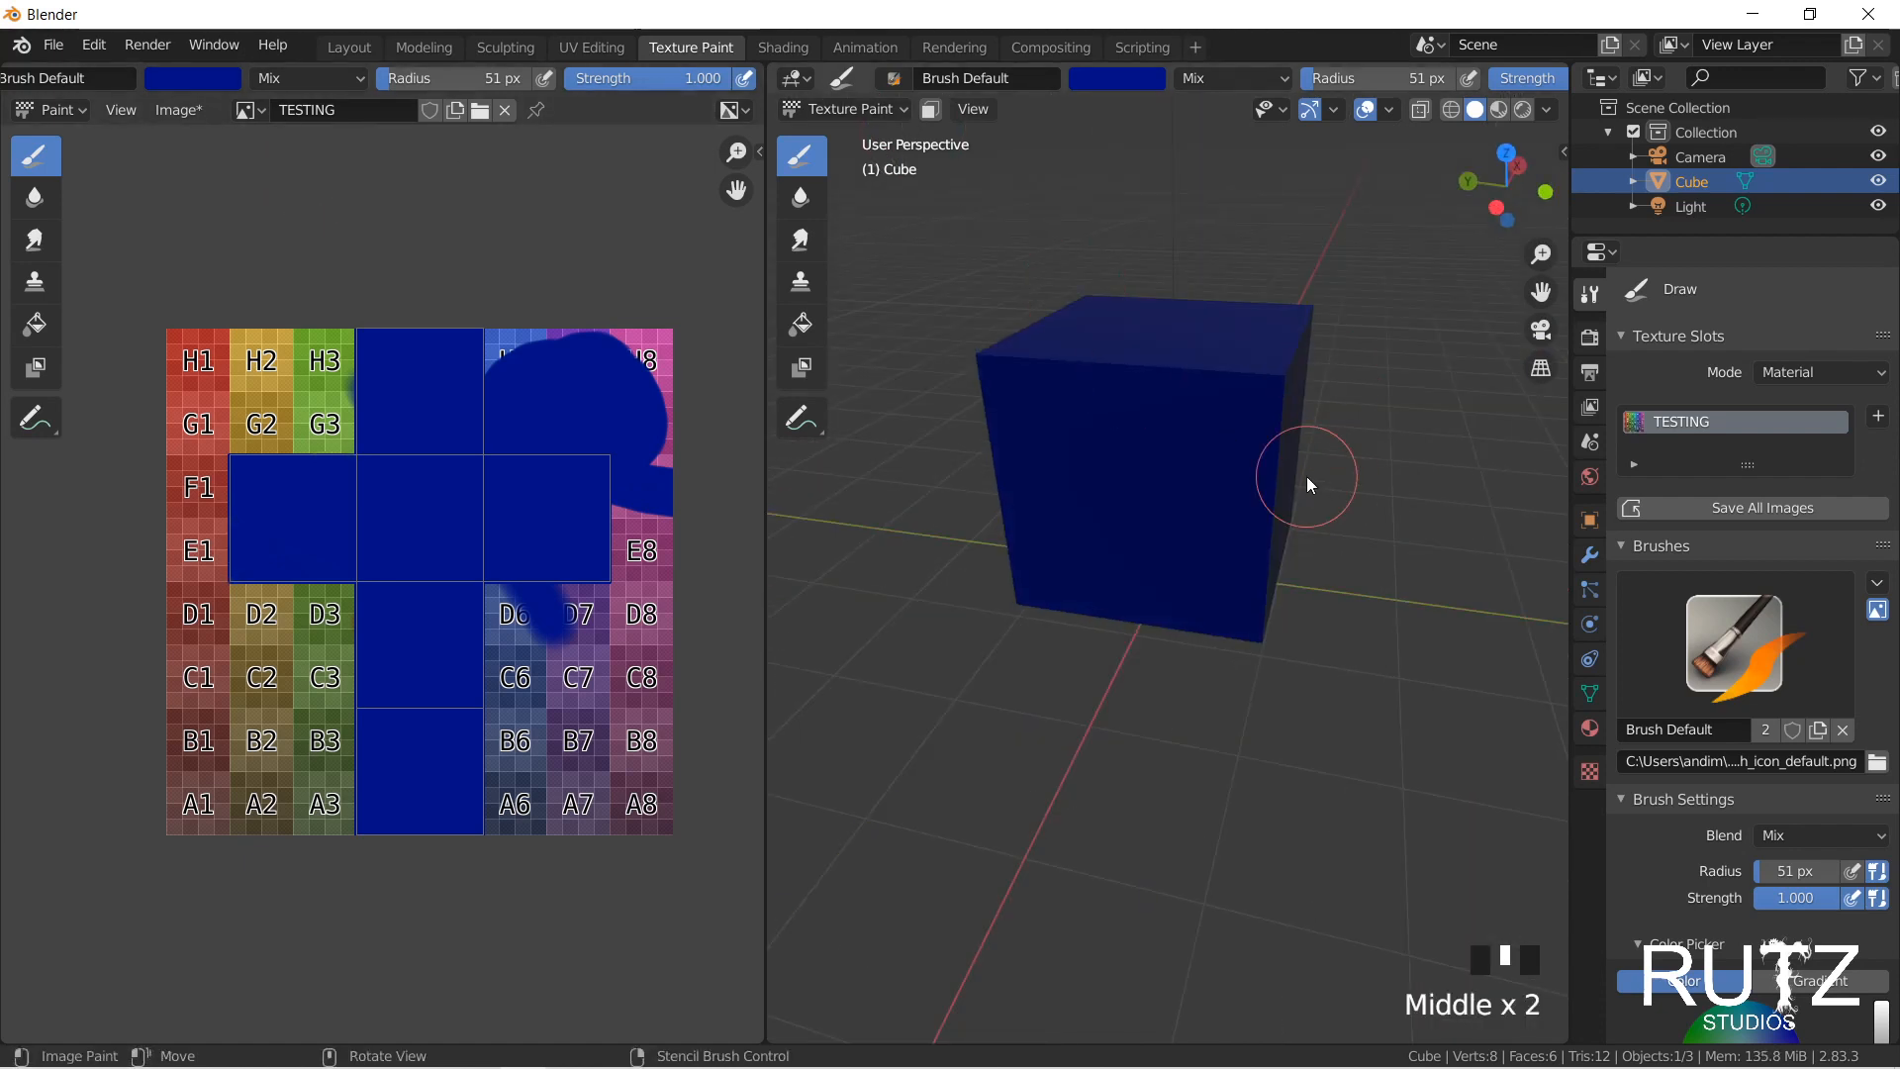
Step: Undo all the blue and red paint strokes made on the cube's TESTING texture
mouse_move(1283, 416)
middle_down()
mouse_move(1017, 388)
mouse_move(1101, 424)
mouse_move(1122, 407)
middle_up()
key(ctrl+z)
key(ctrl+z)
key(ctrl+z)
key(ctrl+z)
key(ctrl+z)
key(ctrl+z)
key(ctrl+z)
key(ctrl+z)
key(ctrl+z)
key(ctrl+z)
key(ctrl+z)
key(ctrl+z)
key(ctrl+z)
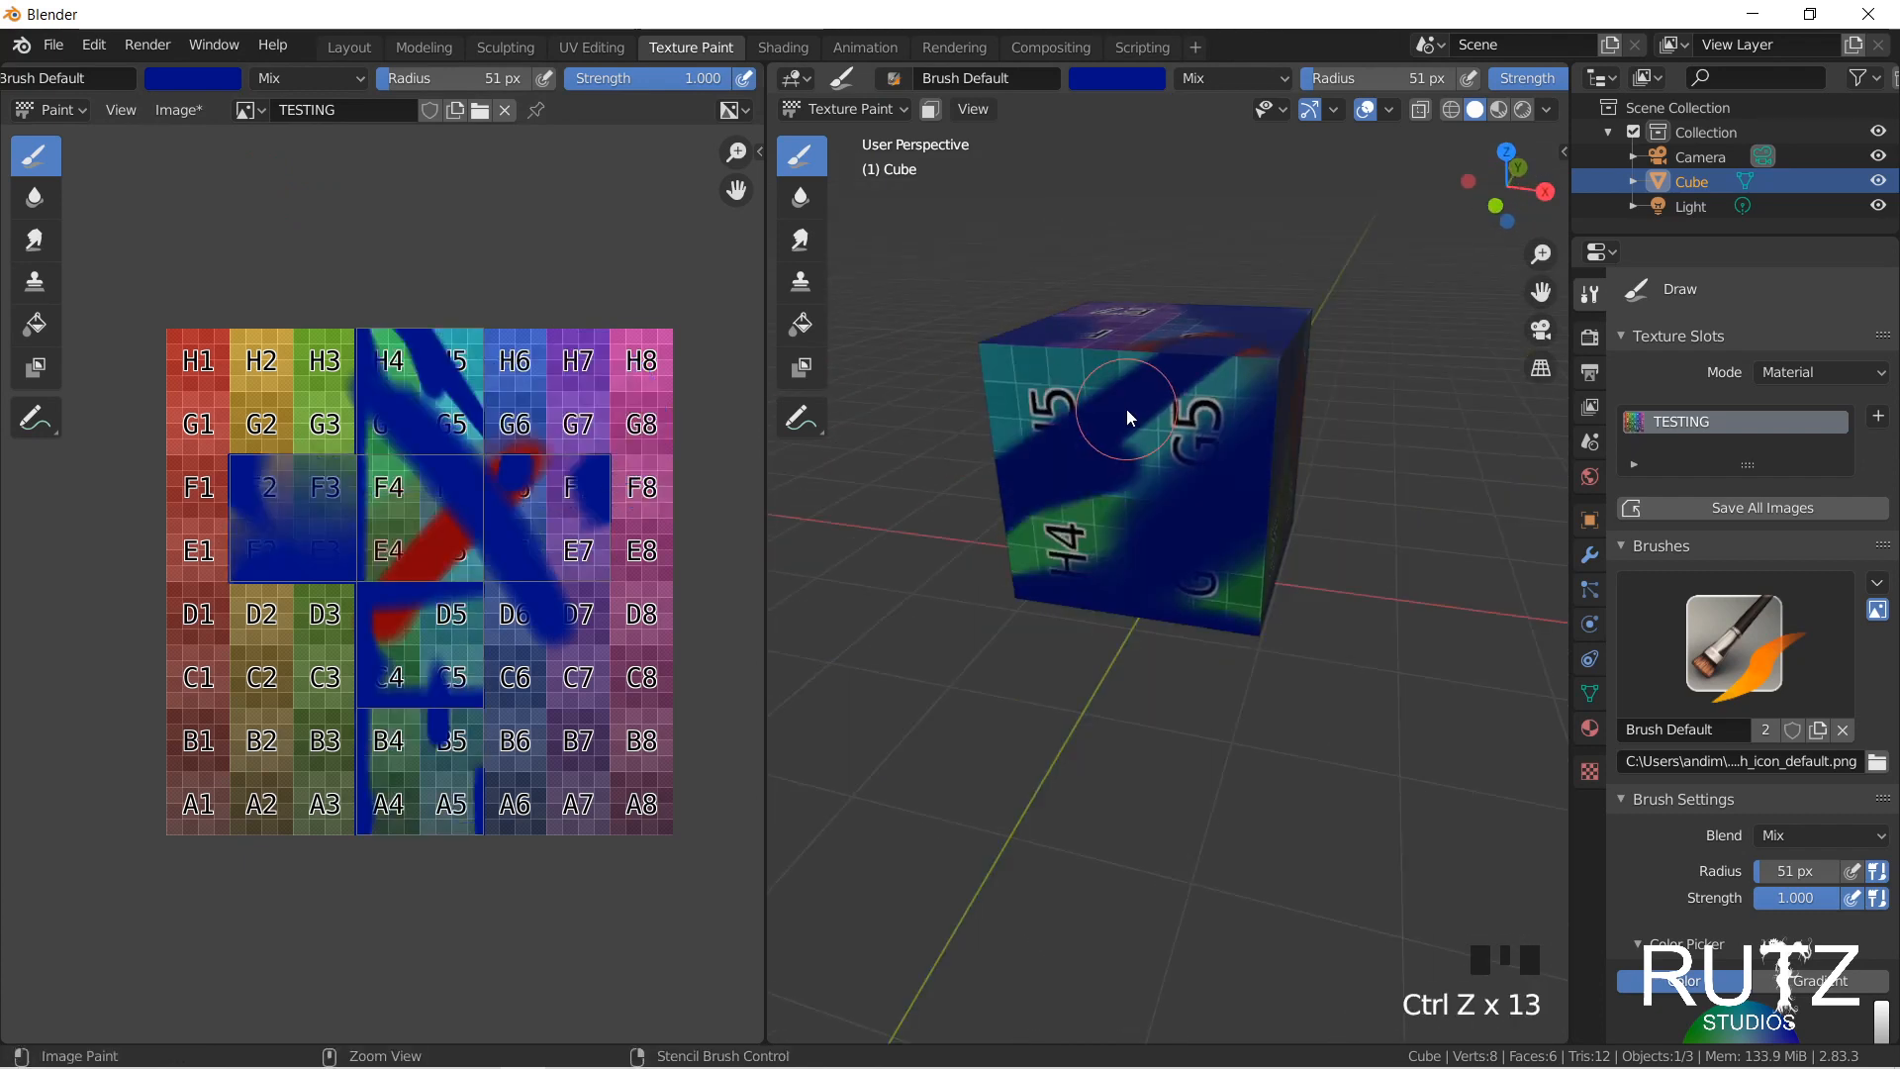
key(ctrl+z)
key(ctrl+z)
key(ctrl+z)
key(ctrl+z)
key(ctrl+z)
key(ctrl+z)
key(ctrl+z)
key(ctrl+z)
key(ctrl+z)
key(ctrl+z)
key(ctrl+z)
key(ctrl+z)
key(ctrl+z)
key(ctrl+z)
key(ctrl+z)
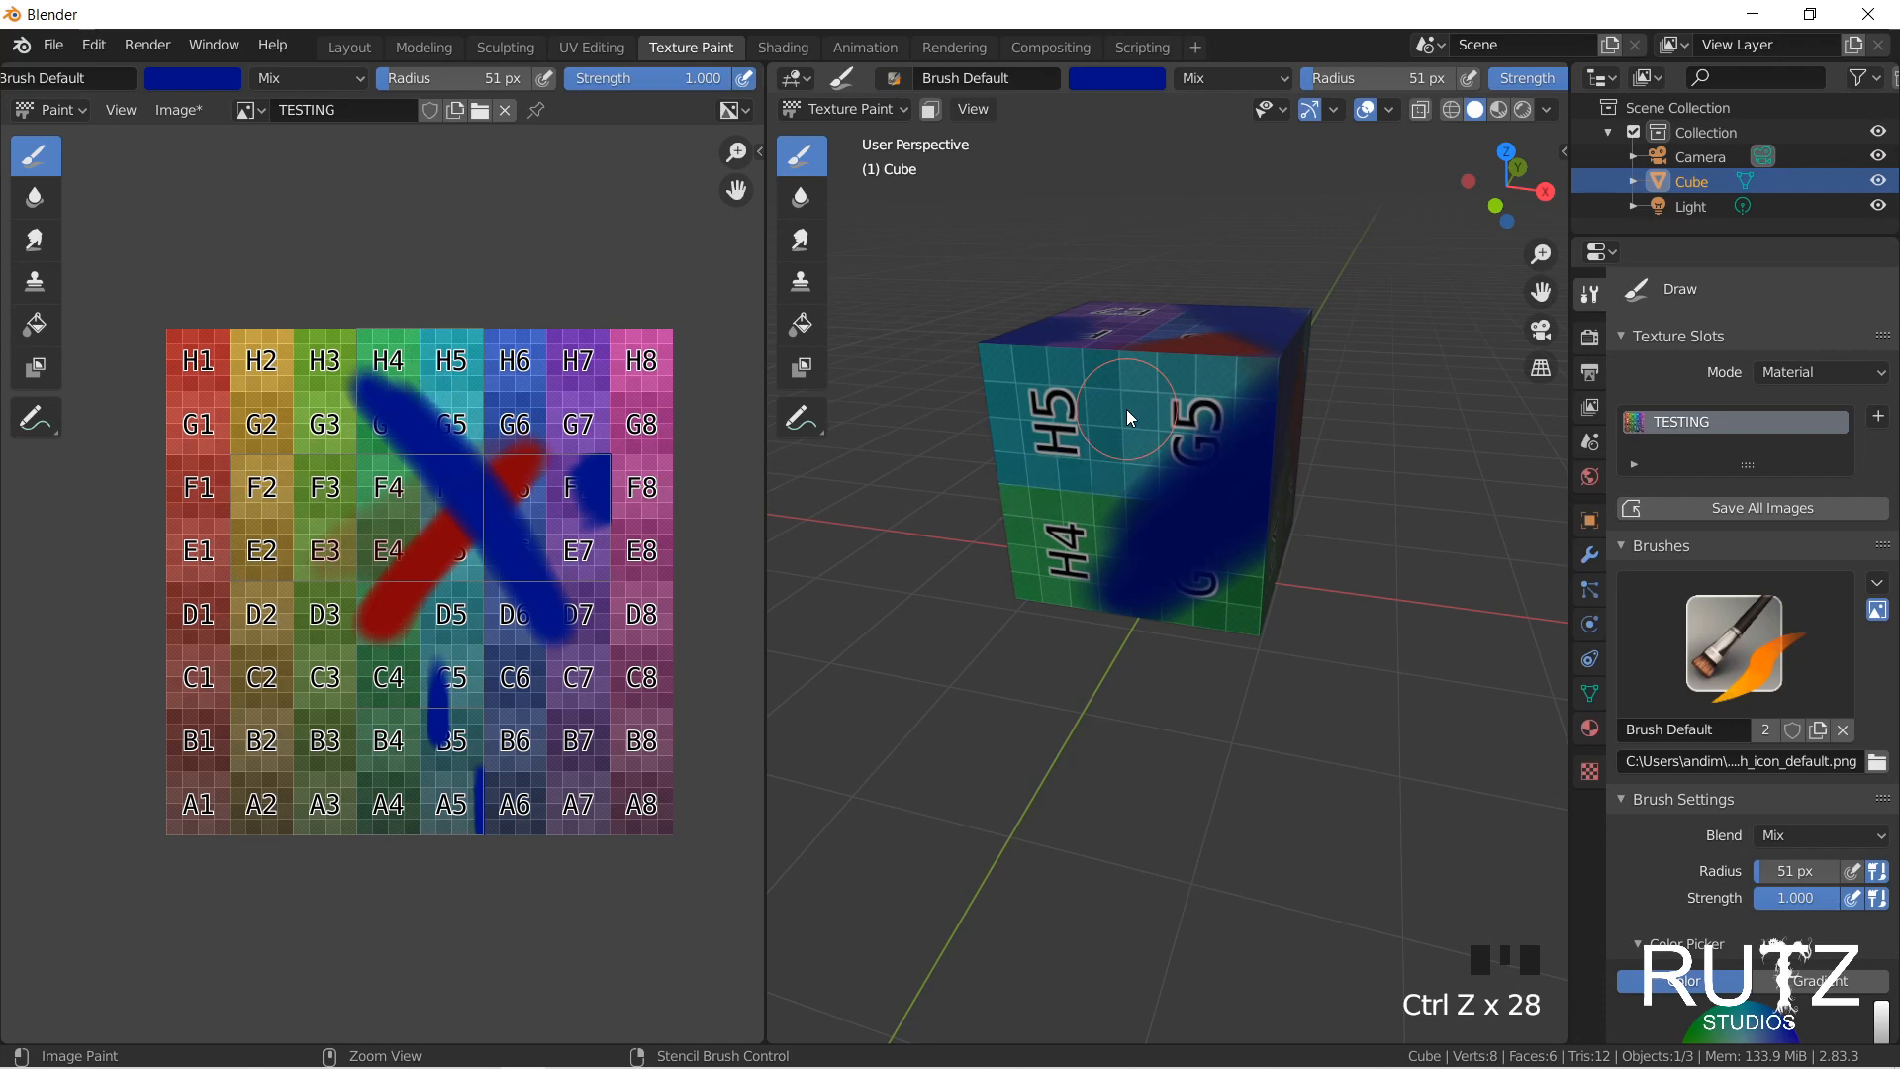
key(ctrl+z)
key(ctrl+z)
key(ctrl+z)
key(ctrl+z)
key(ctrl+z)
key(ctrl+z)
key(ctrl+z)
key(ctrl+z)
key(ctrl+z)
key(ctrl+z)
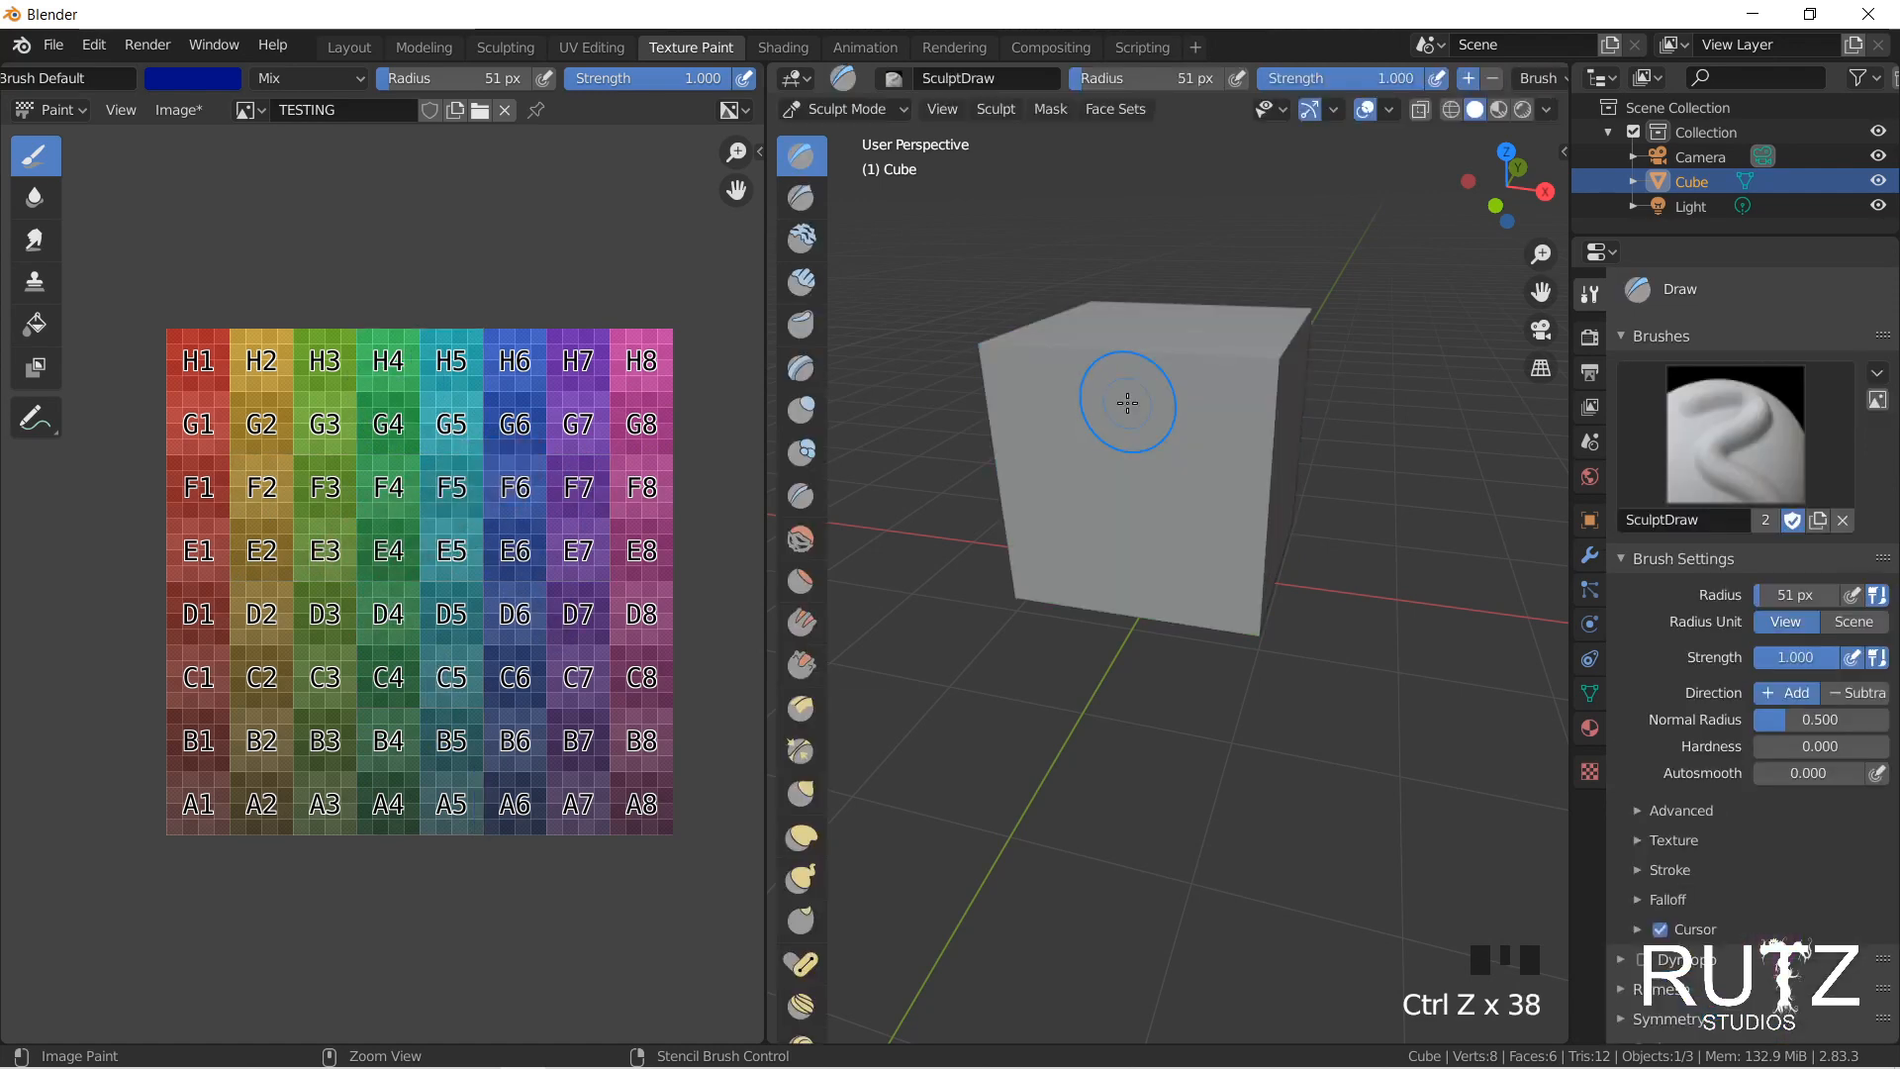
Step: Set the 3D viewport shading to Material Preview to display the cube's texture
click(1501, 108)
click(1500, 109)
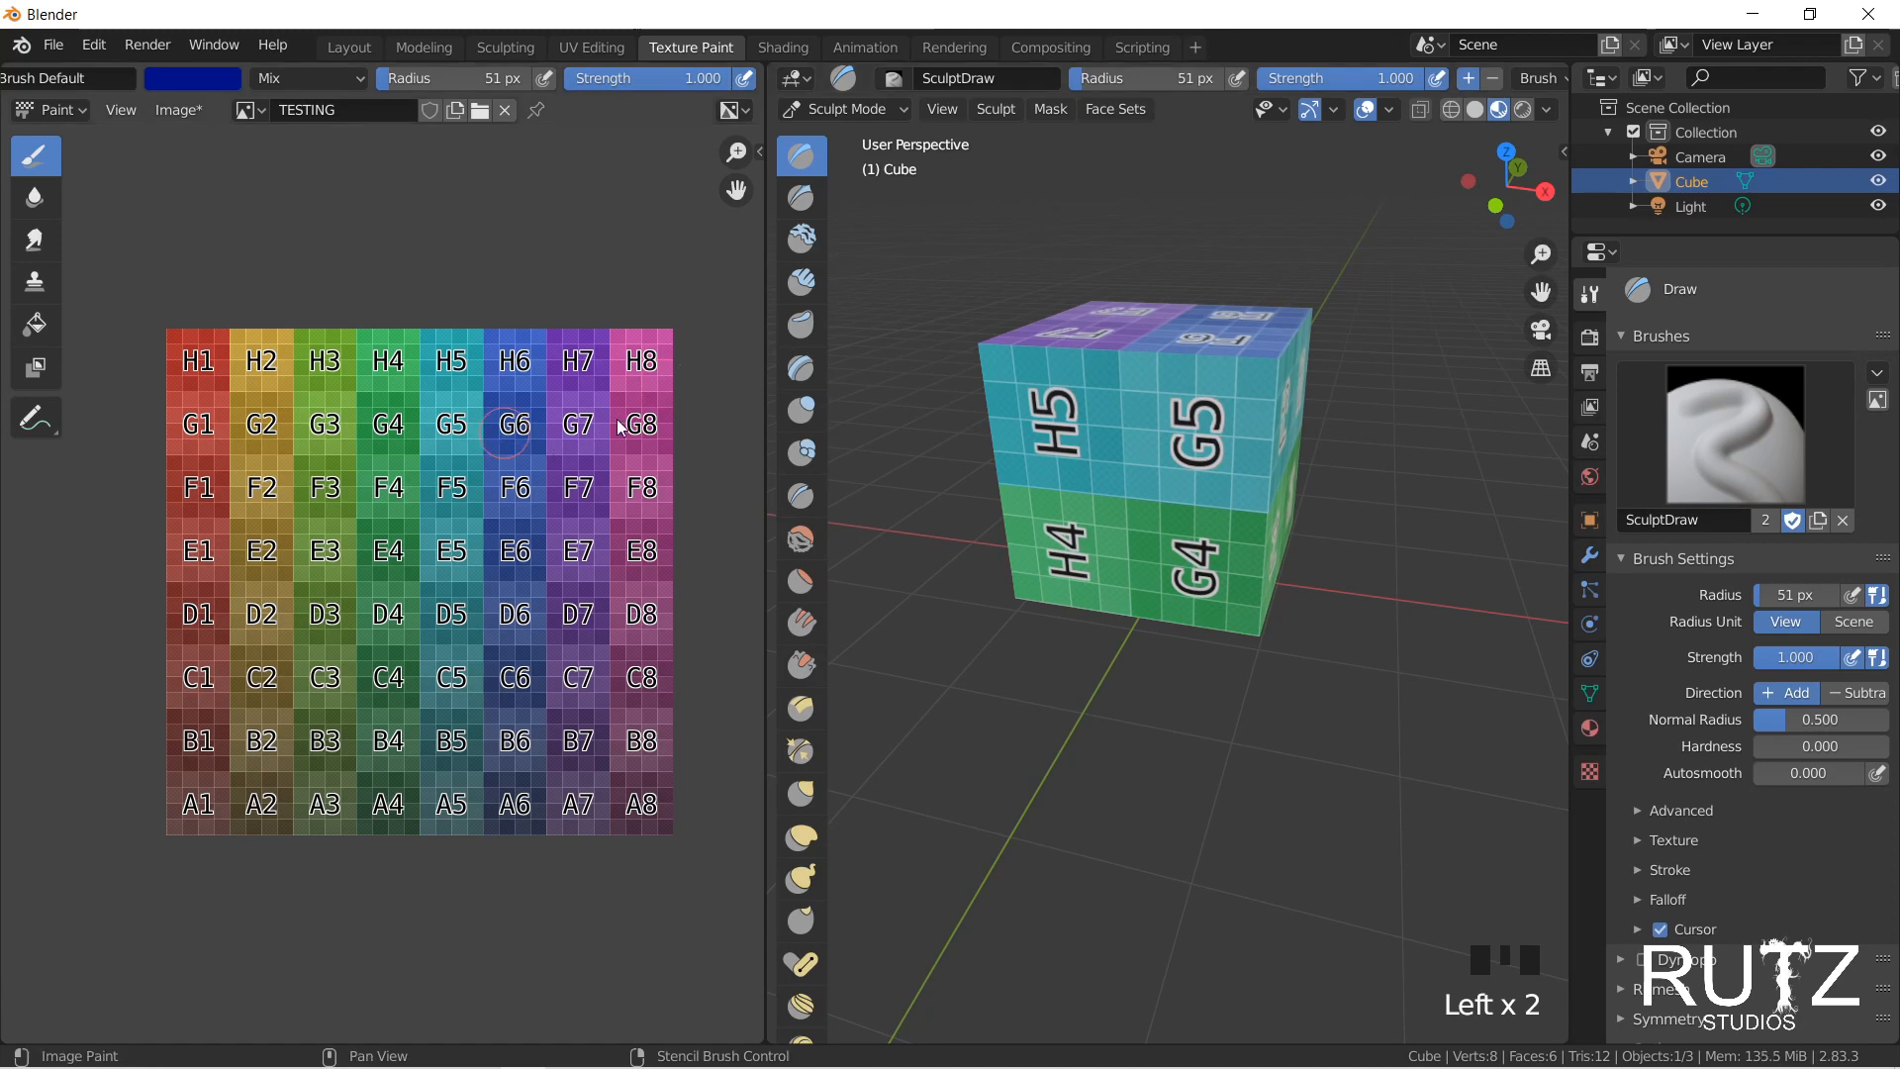
middle_drag(1188, 455, 1069, 426)
Step: Switch to the UV Editing workspace and compare the cube's textured faces with their positions in the UV layout
click(614, 49)
middle_drag(1239, 406, 1237, 512)
click(526, 419)
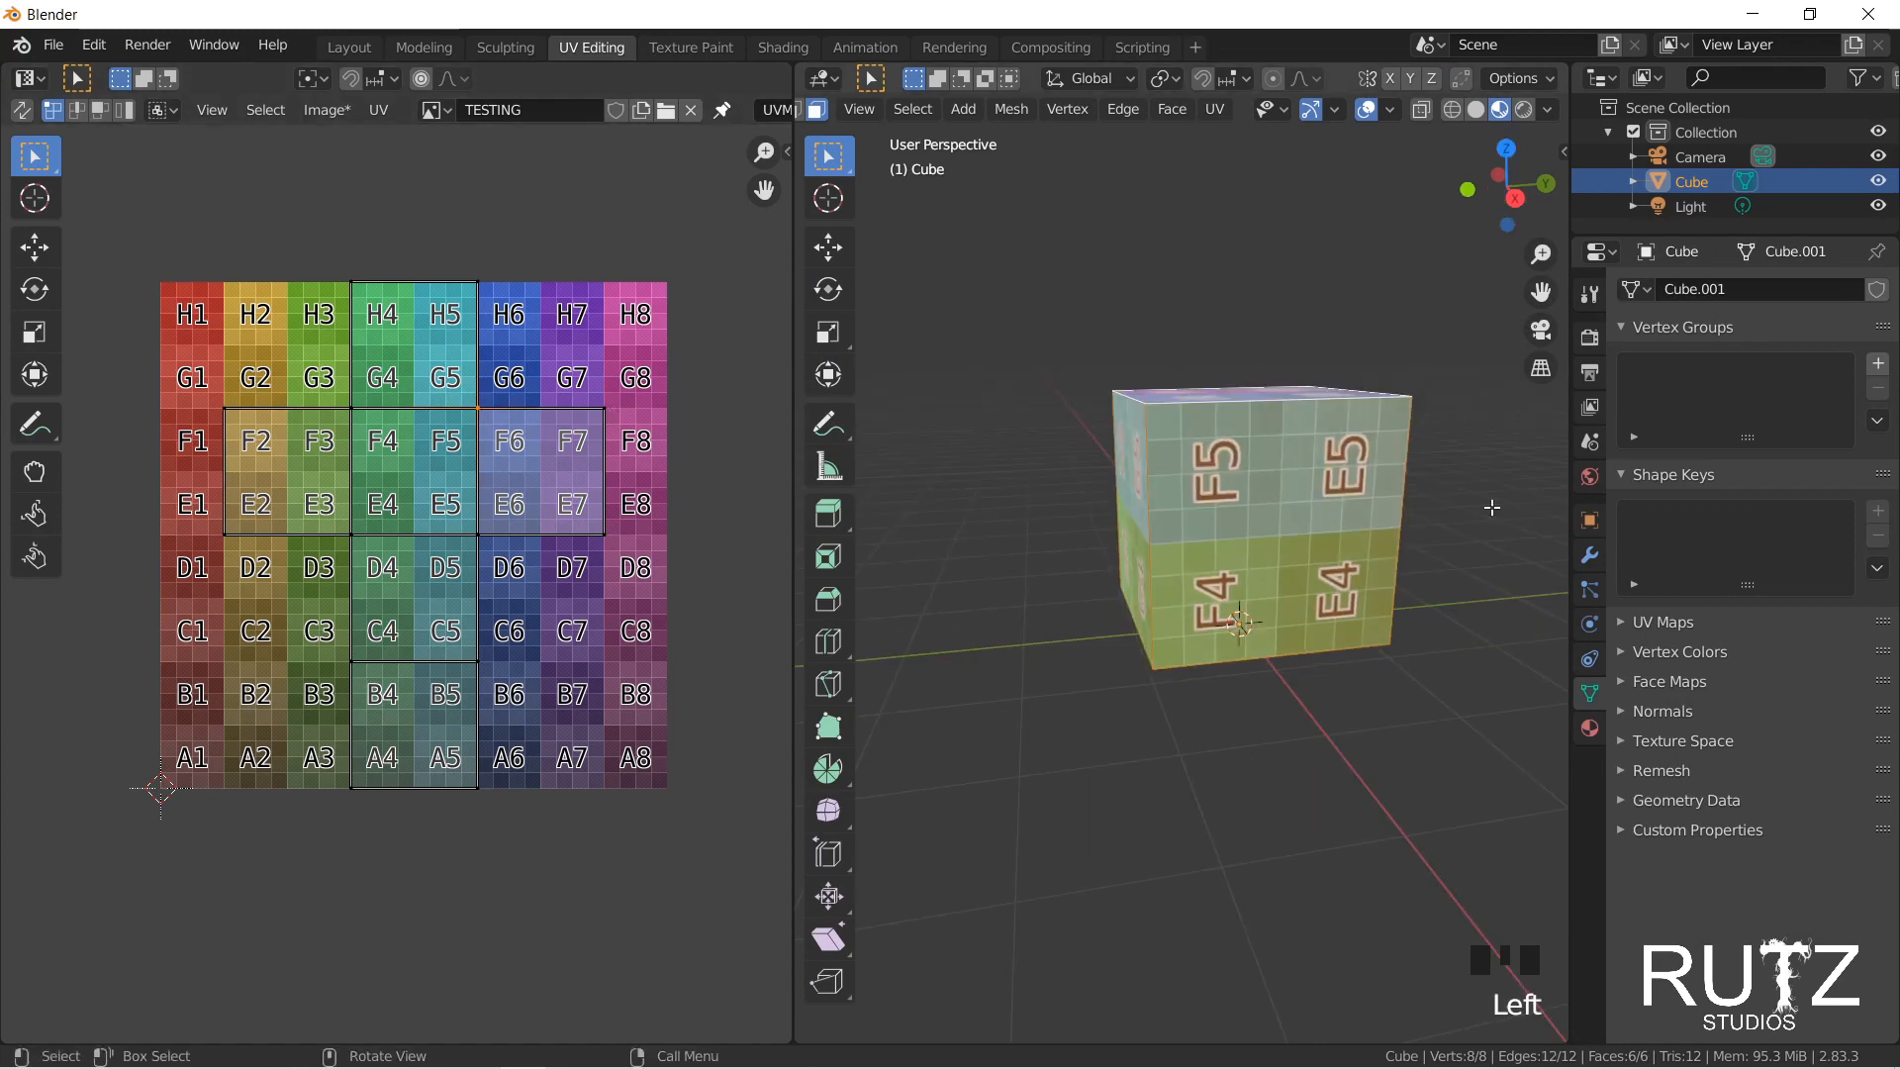
middle_drag(1212, 565, 1091, 477)
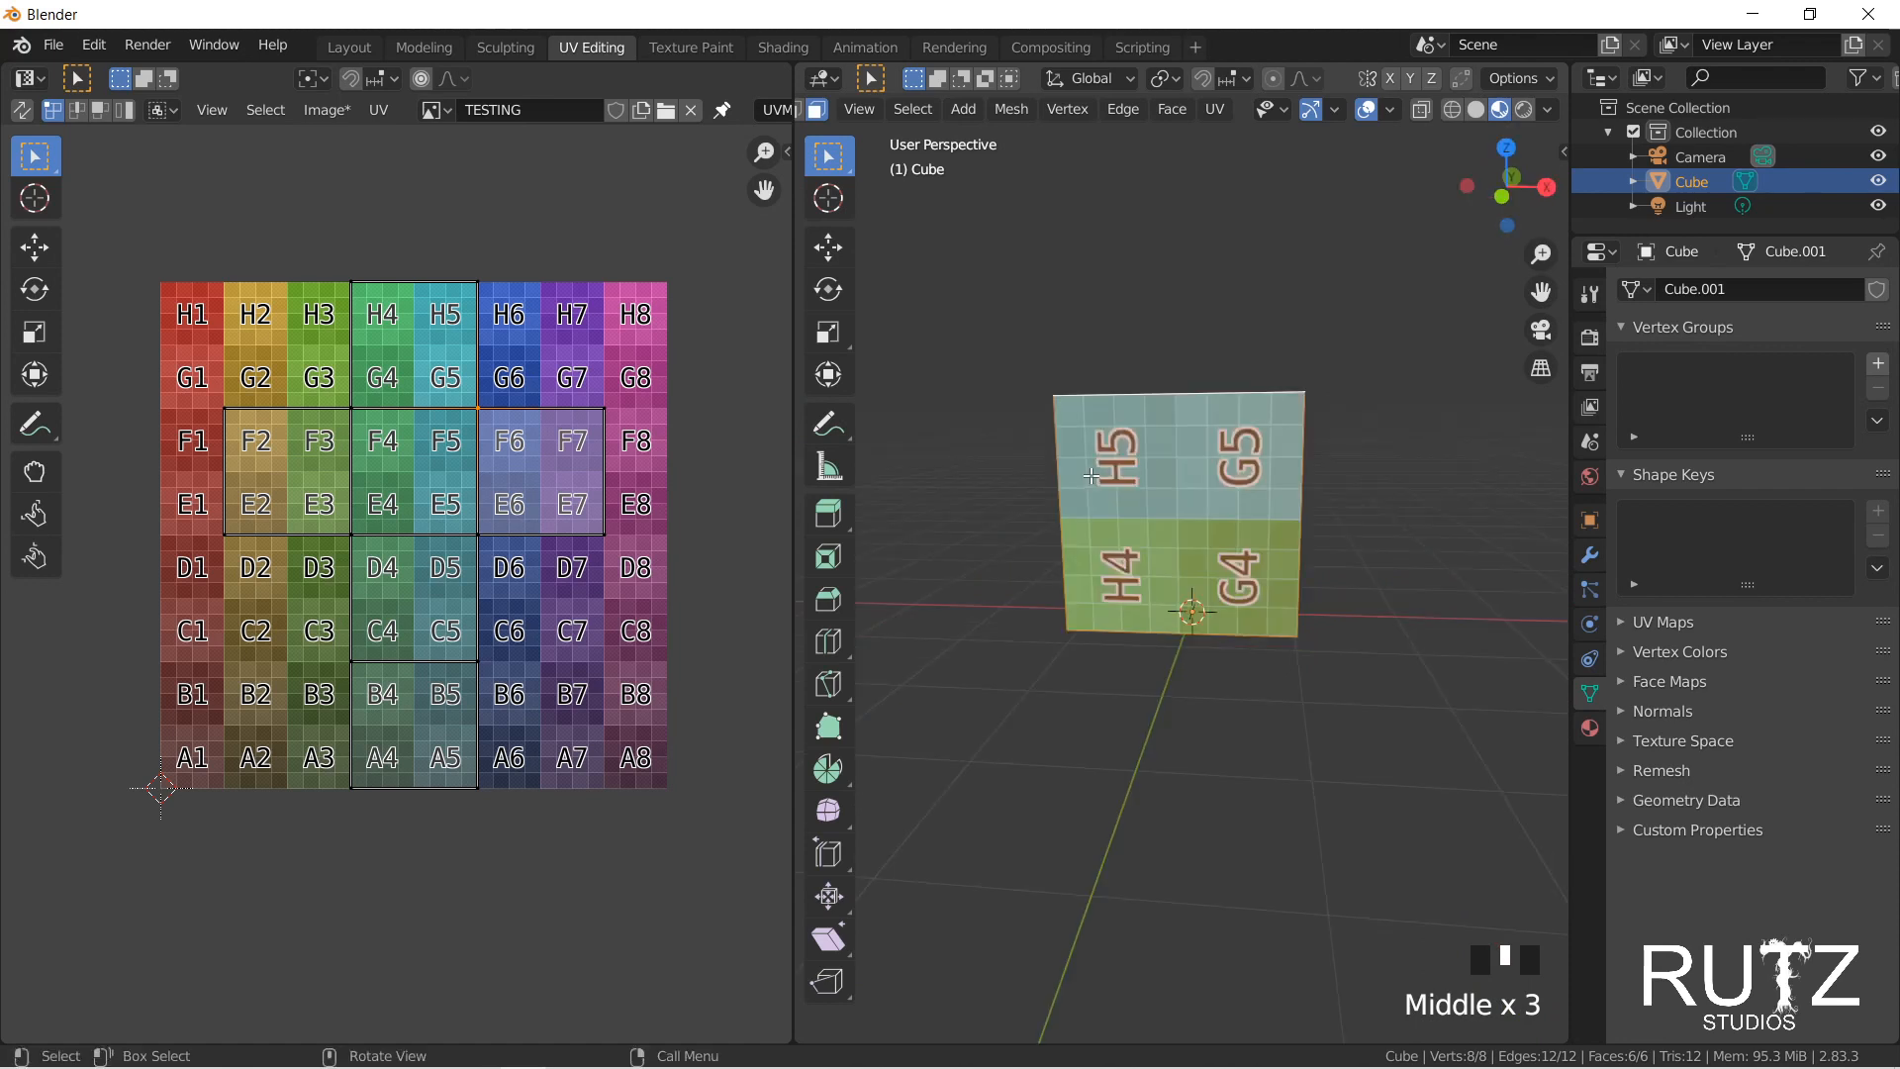
middle_drag(1324, 340, 1114, 426)
shift+middle_drag(1376, 411, 1244, 414)
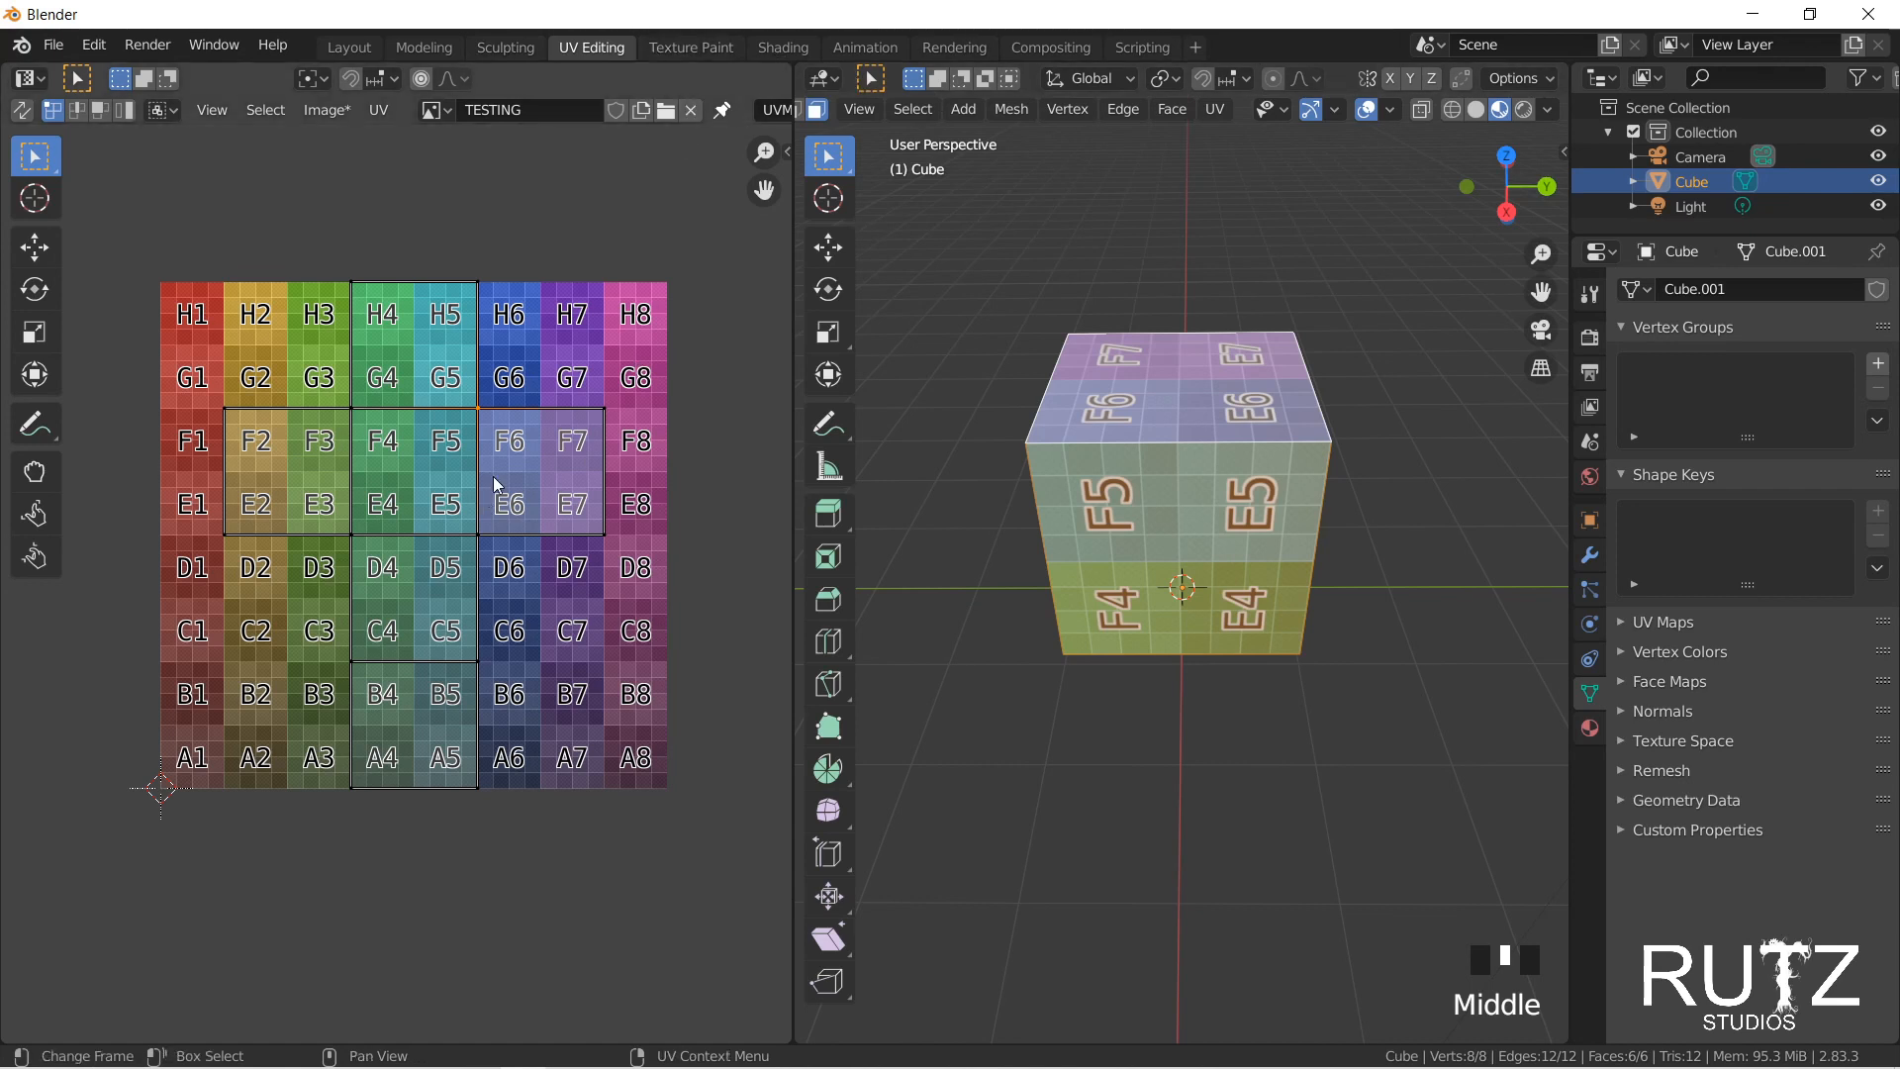
Step: Move the UV vertex at the lower outer corner of E7 down to the A7/A8 boundary and examine the stretched top face
click(610, 416)
click(609, 515)
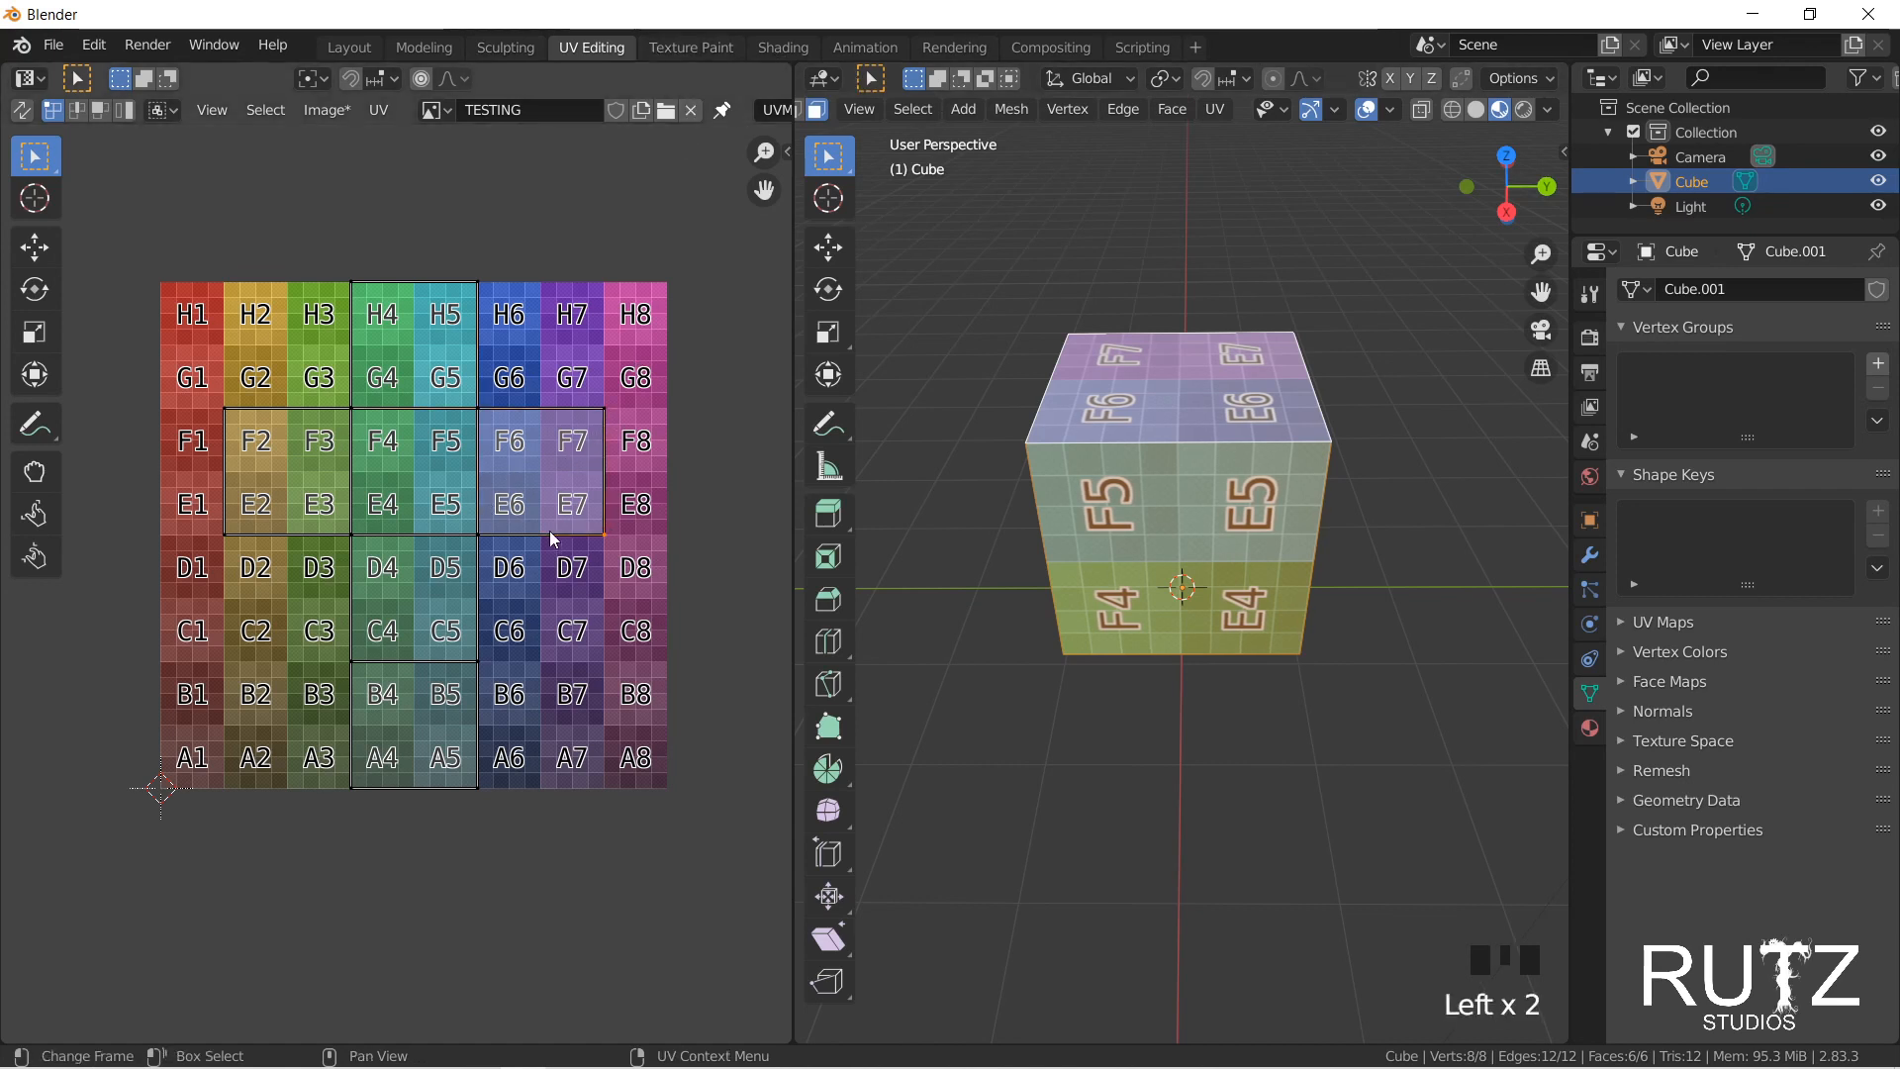
key(g)
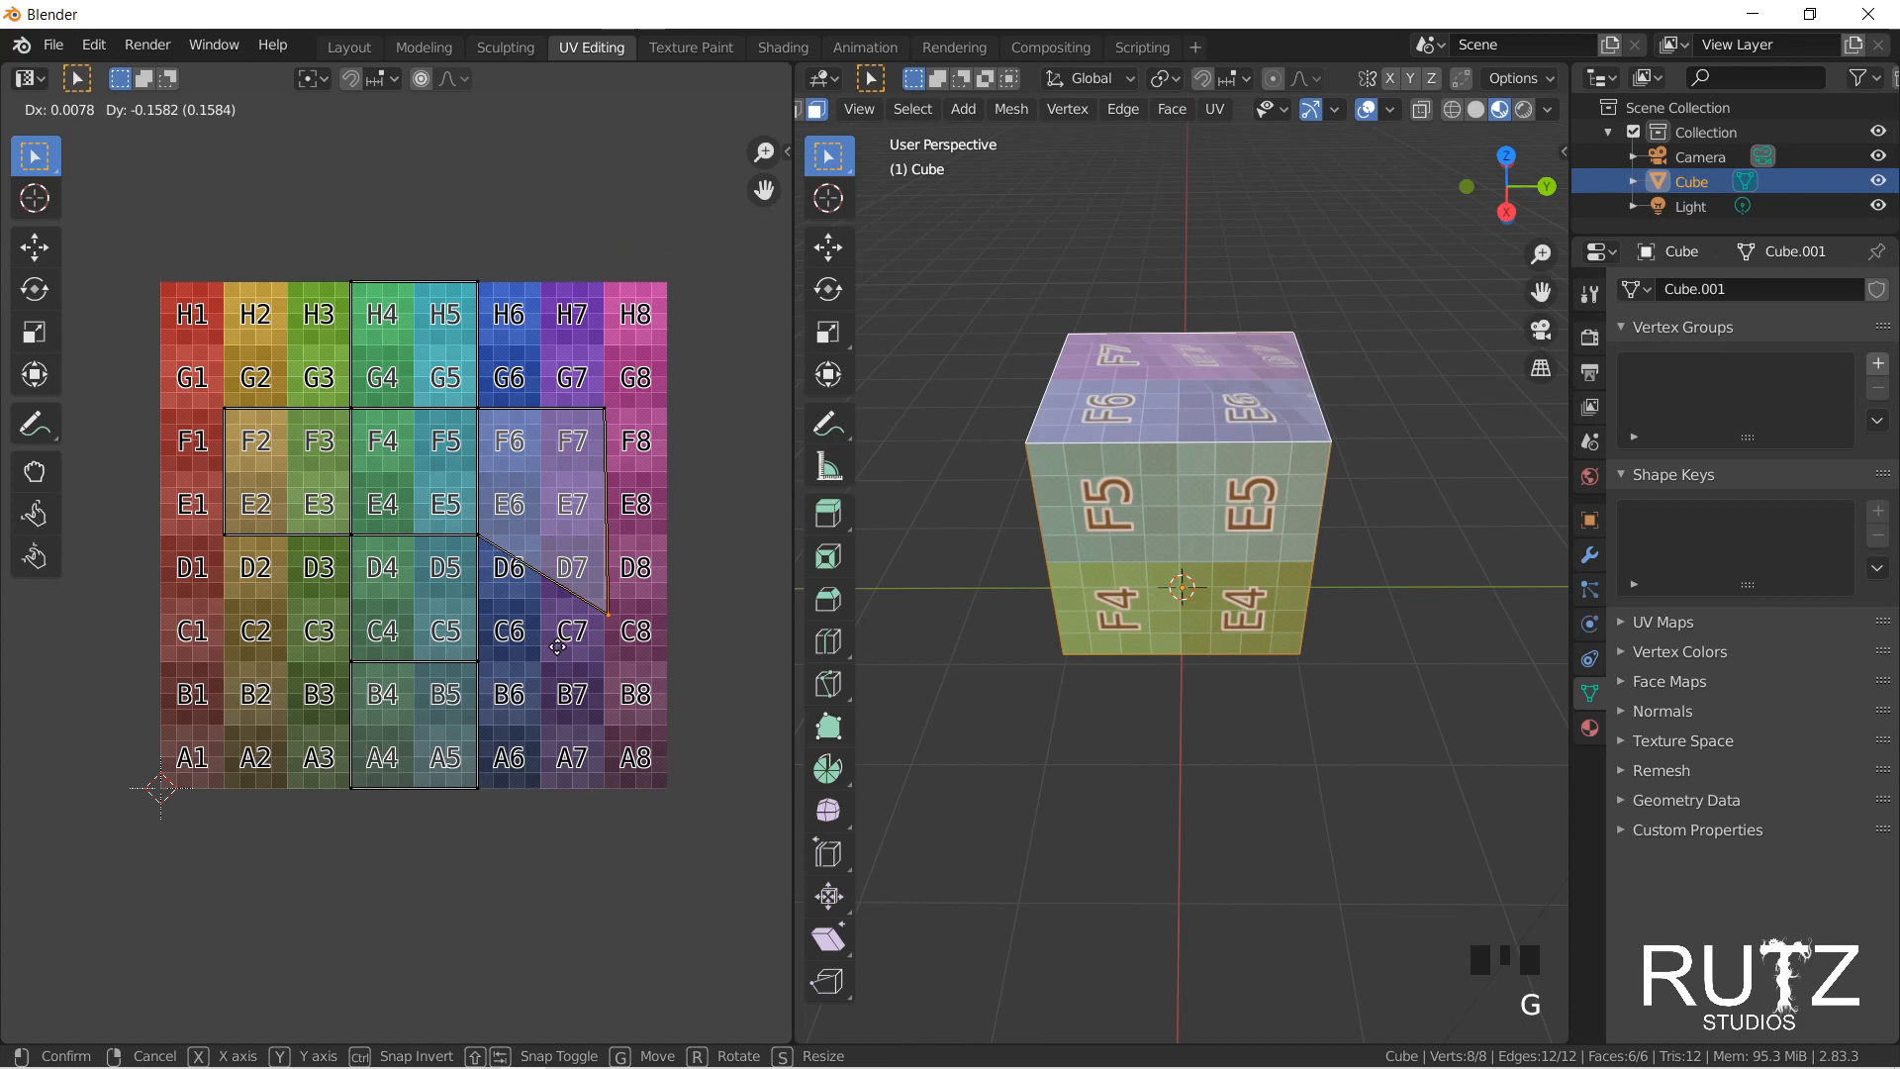
click(557, 792)
middle_drag(1287, 614, 1345, 554)
scroll(1345, 554, up, 2)
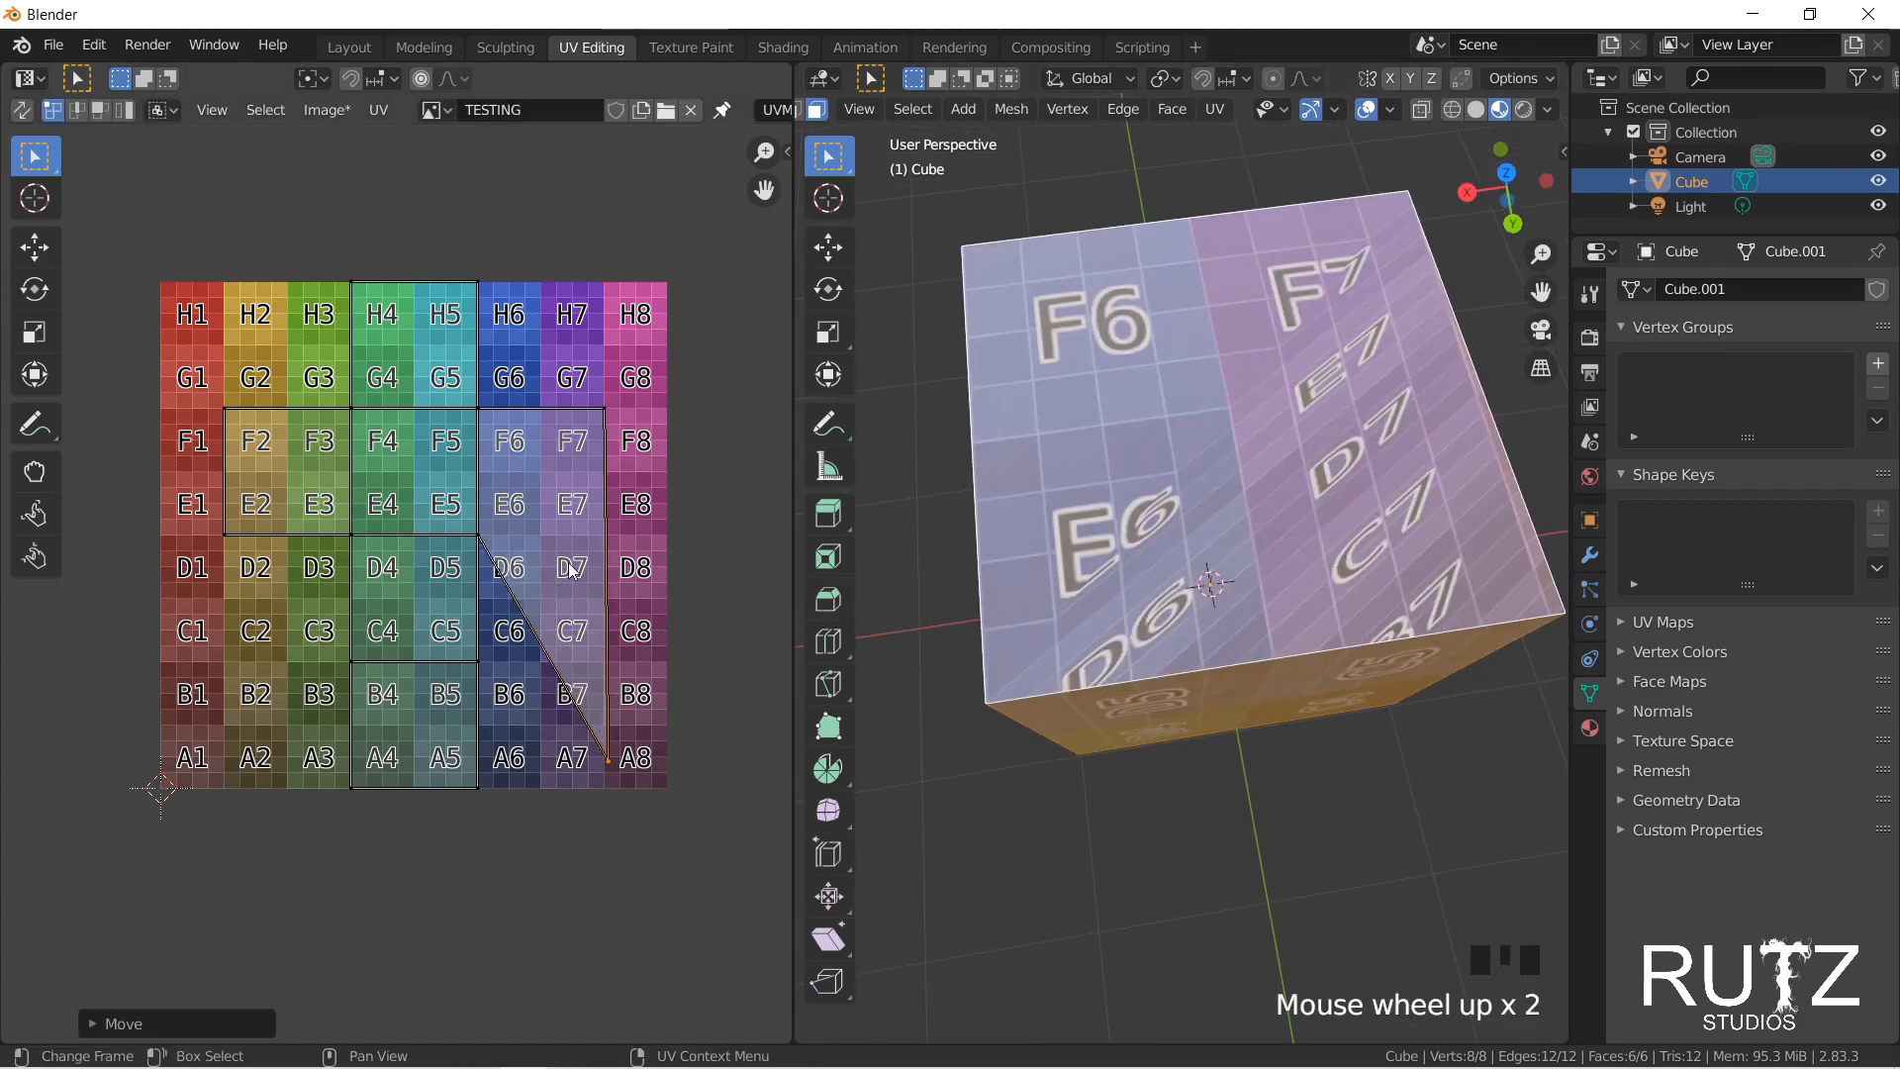
shift+middle_drag(1386, 554, 1229, 593)
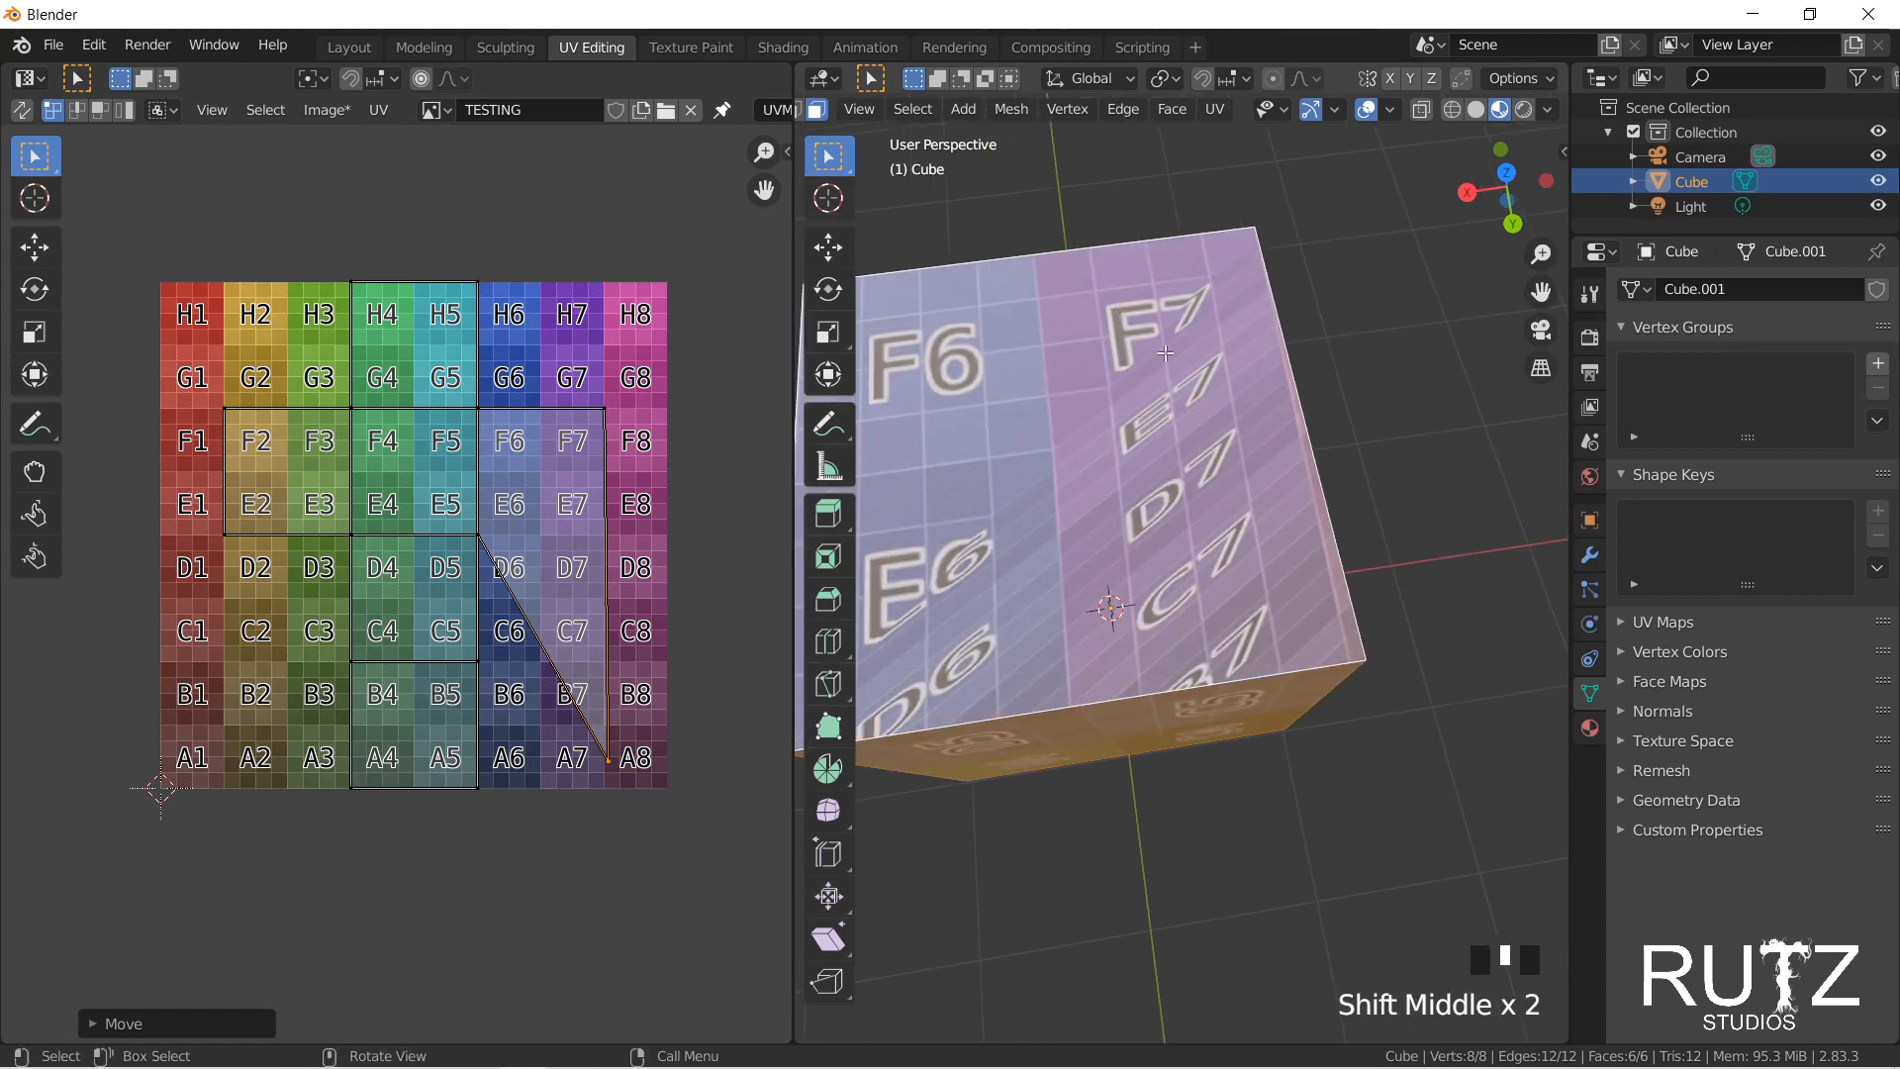
middle_drag(1245, 532, 1238, 405)
middle_drag(1170, 491, 1113, 561)
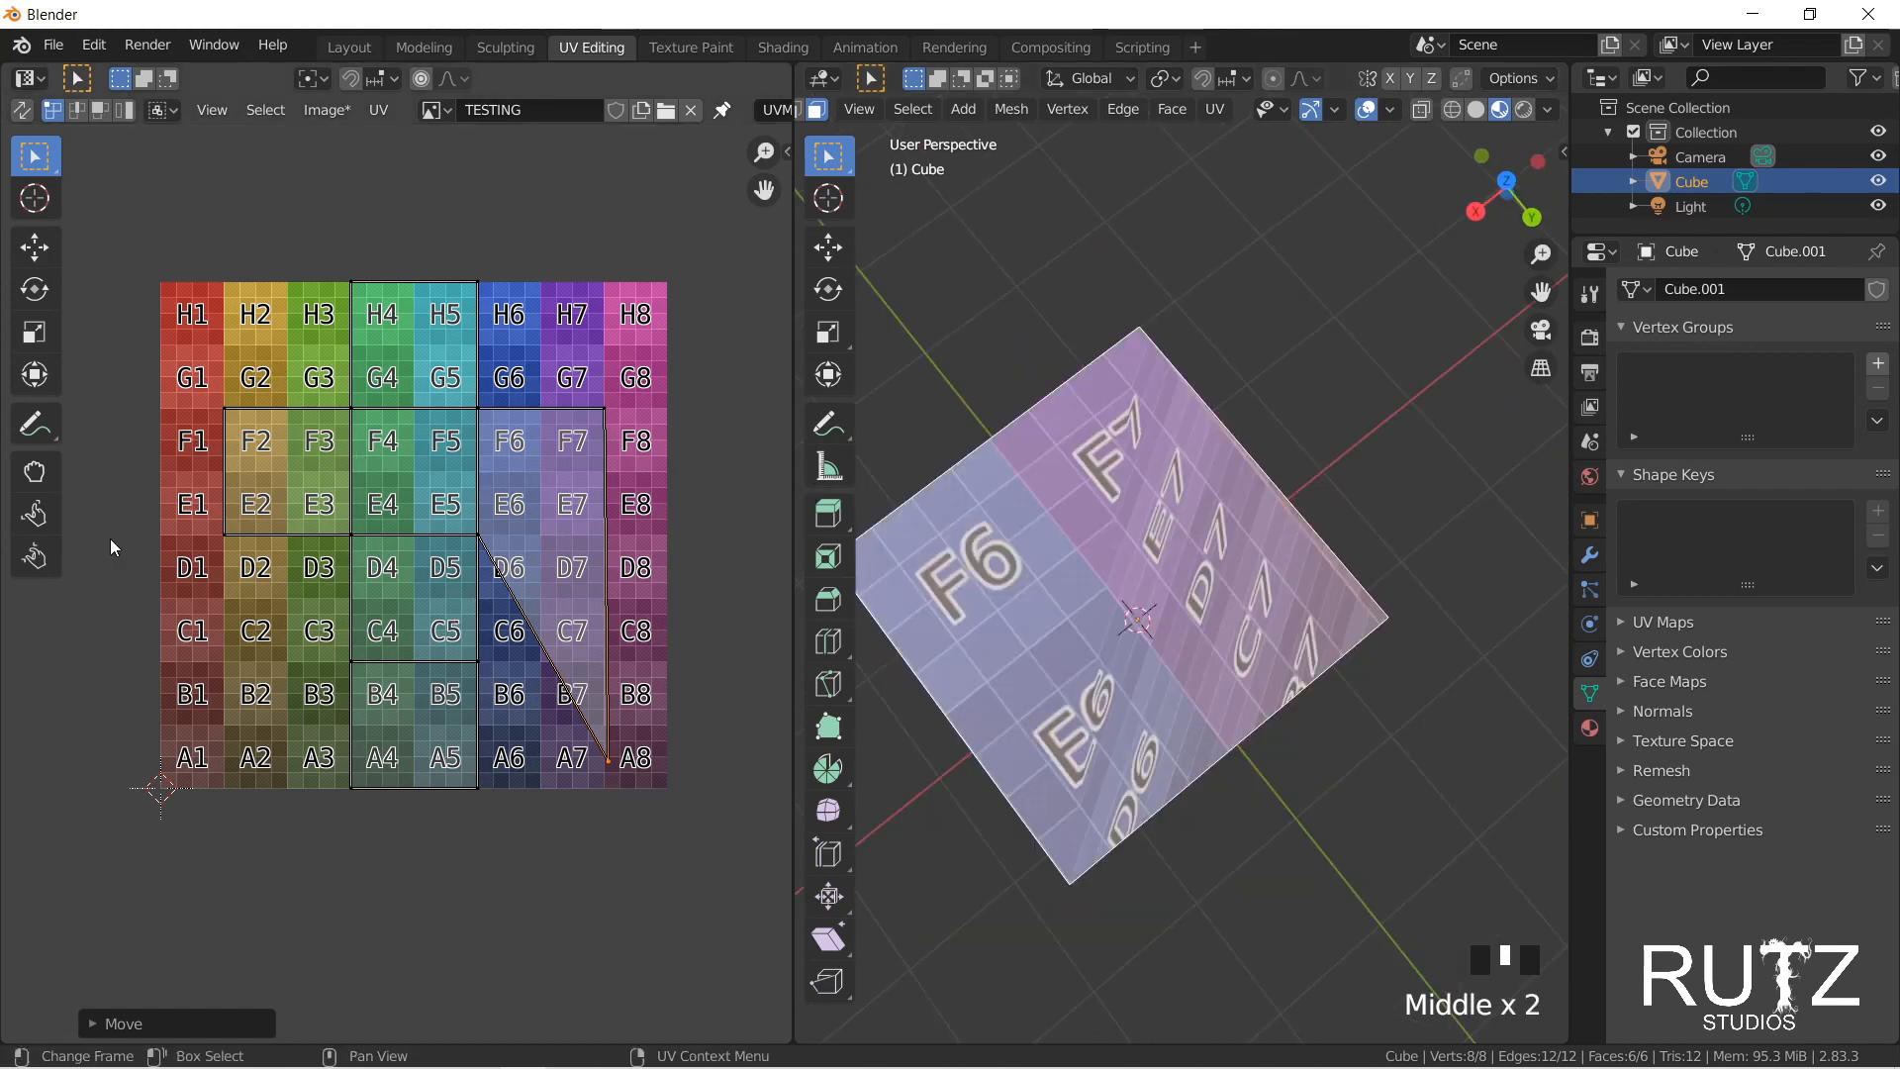
middle_drag(1138, 633, 1025, 554)
Step: Undo the move of the top face's UV vertex
click(756, 523)
key(ctrl+z)
key(ctrl+z)
key(ctrl+z)
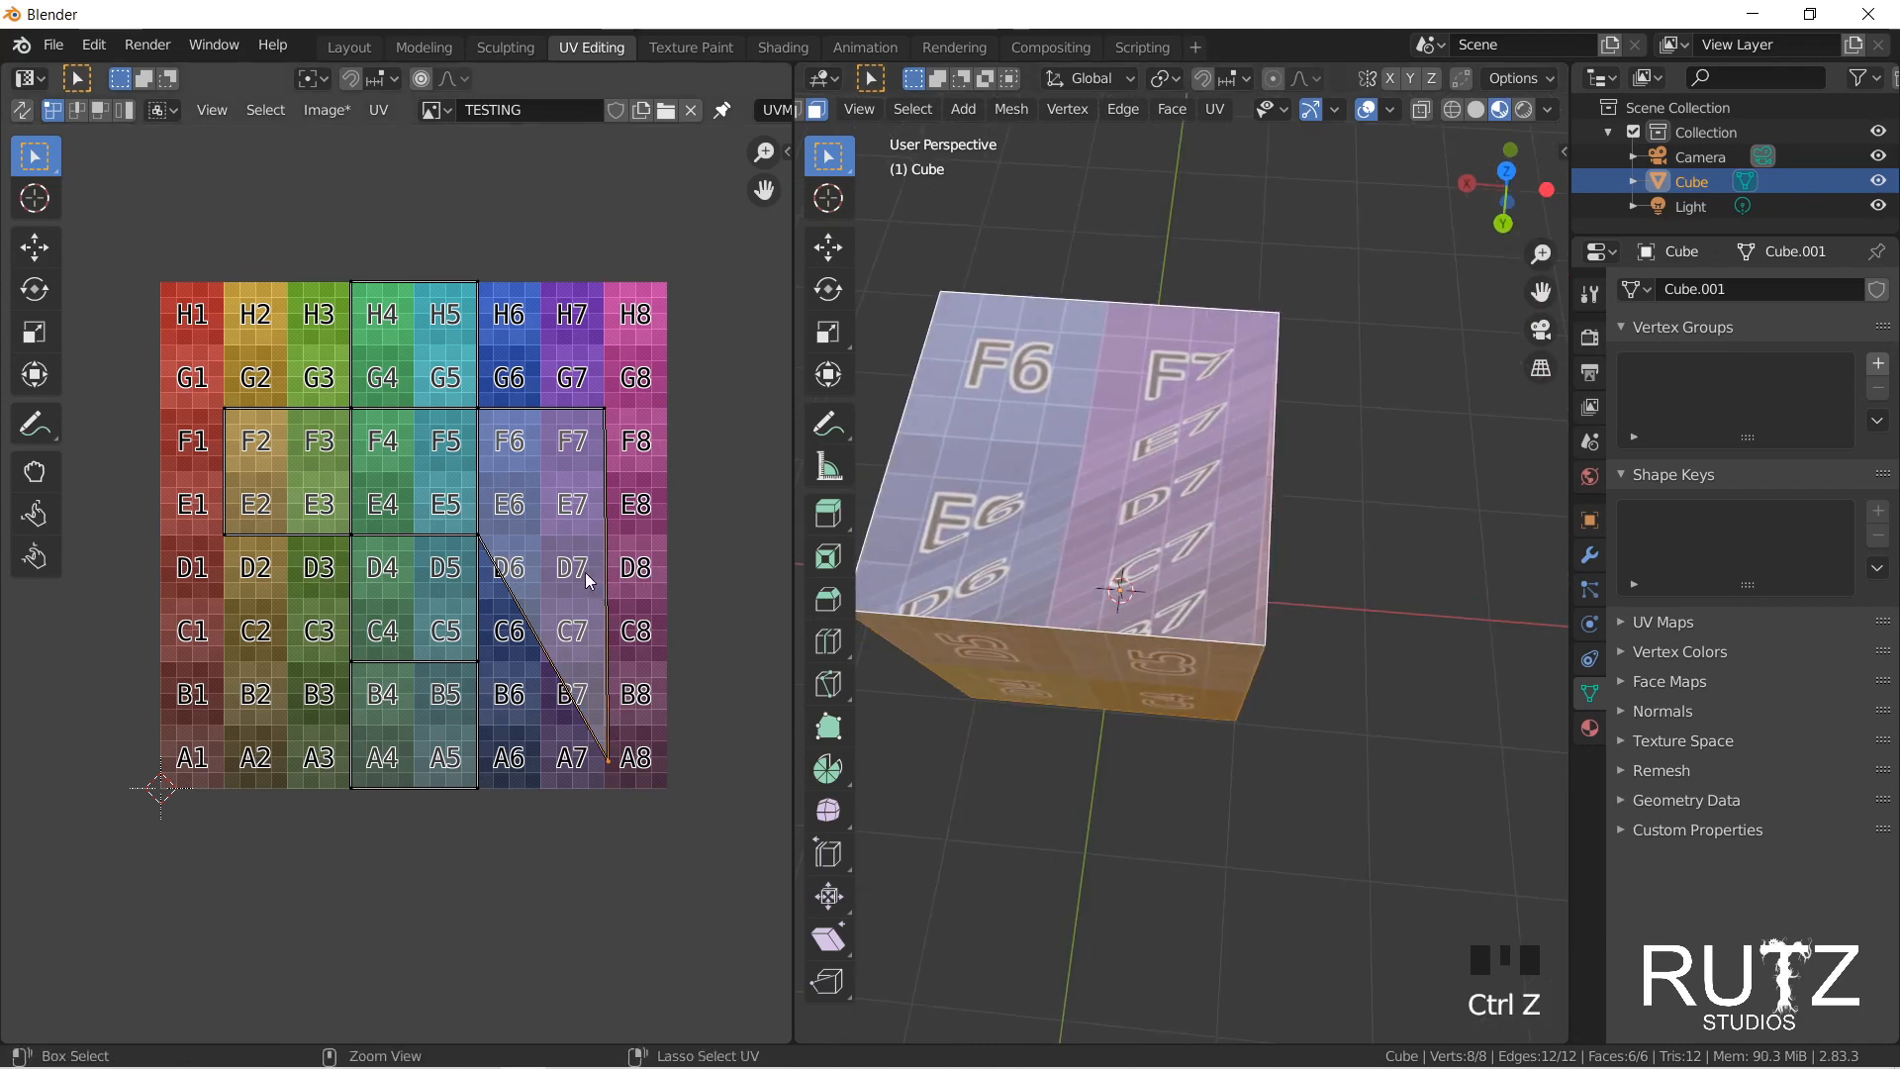
Step: Switch to the Shading workspace and move the TESTING image texture node farther away from the Principled BSDF node
click(698, 48)
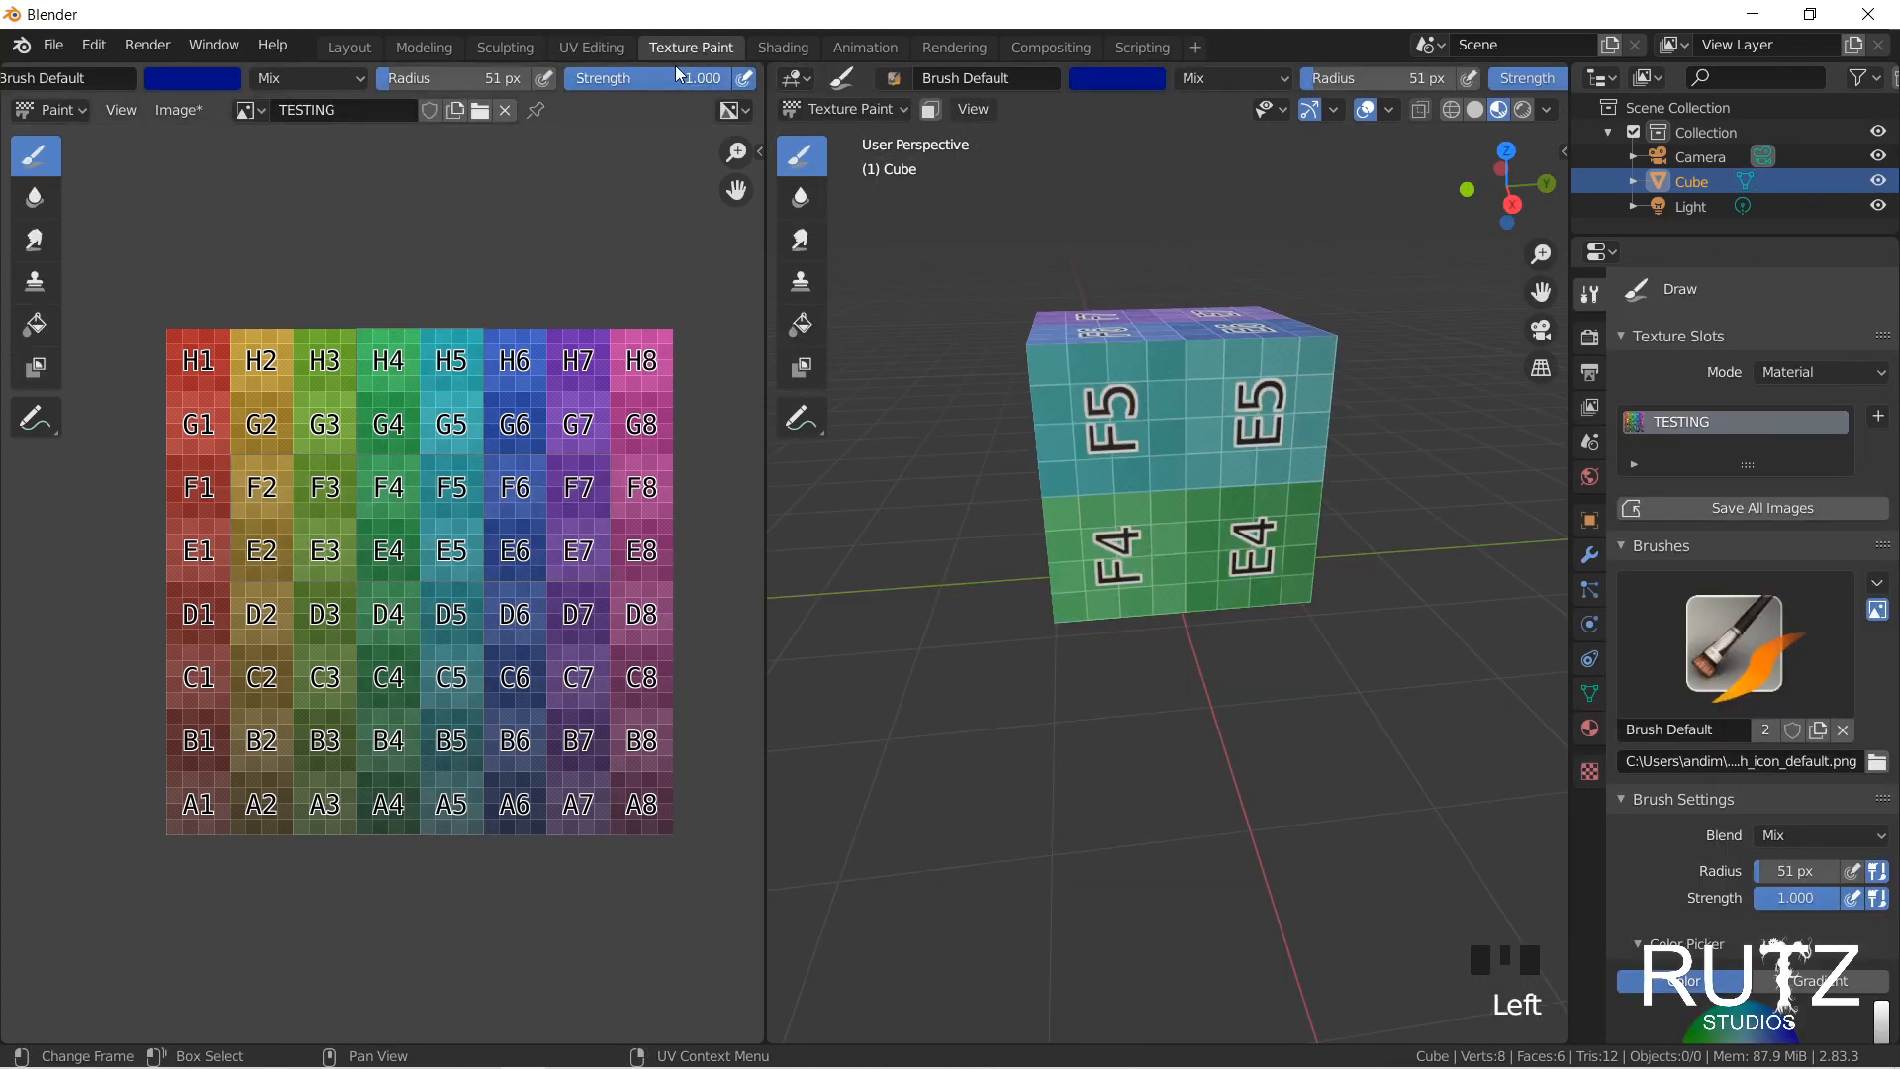
click(782, 51)
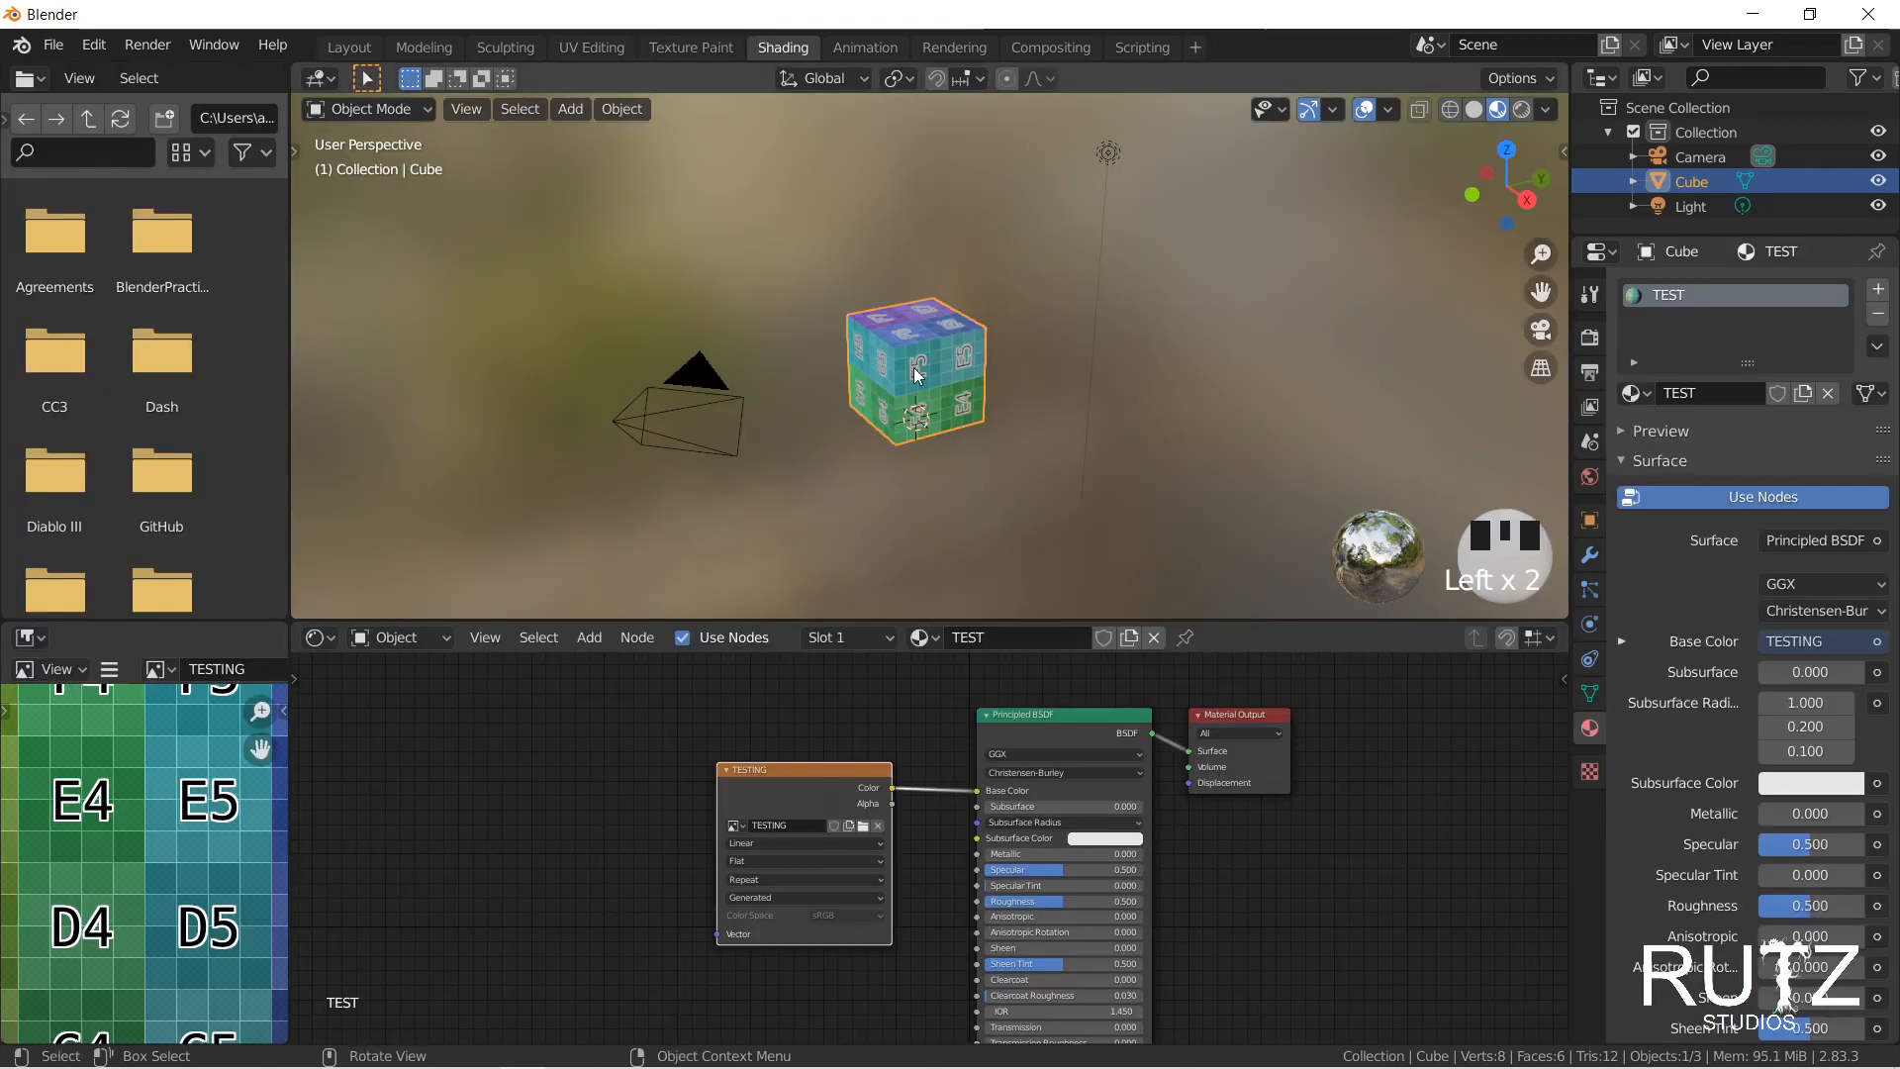
scroll(1007, 444, down, 1)
shift+middle_drag(1007, 443, 982, 388)
scroll(982, 387, up, 1)
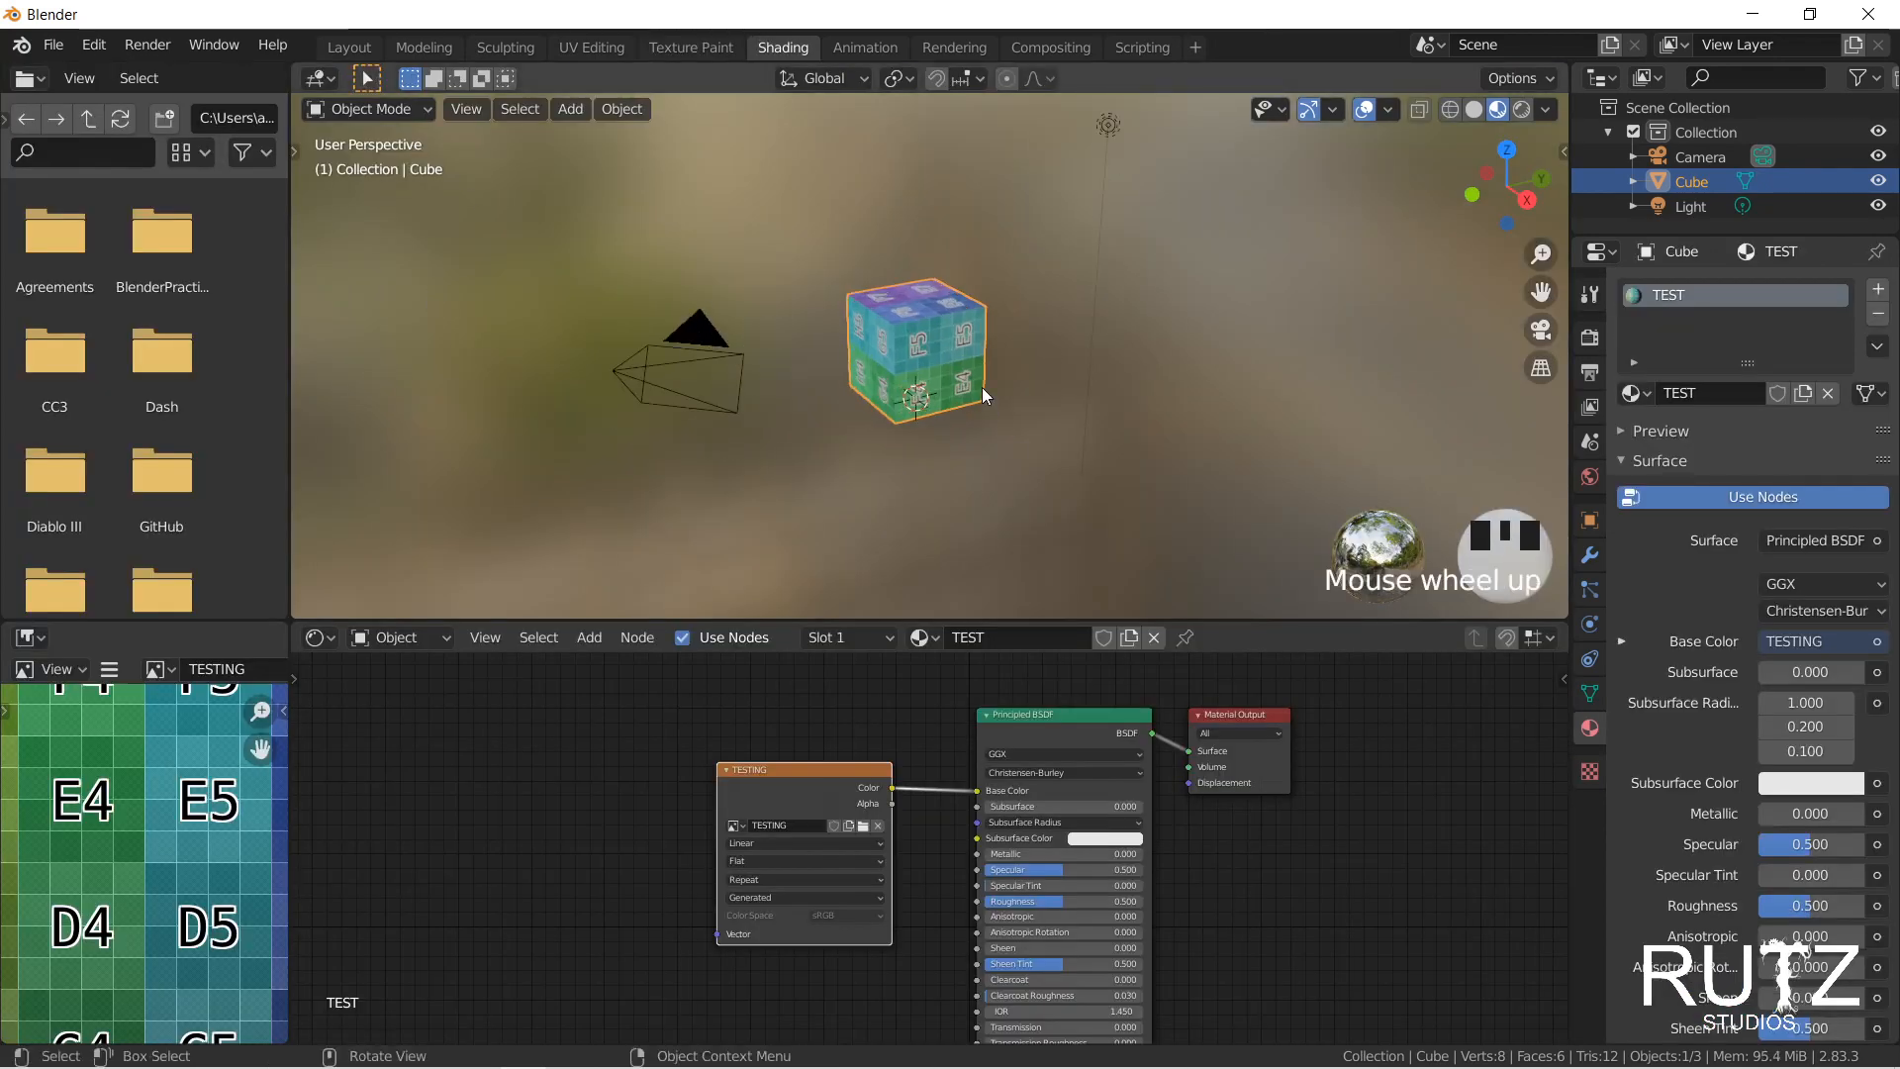
scroll(982, 388, up, 1)
shift+middle_drag(943, 311, 963, 404)
scroll(931, 376, up, 1)
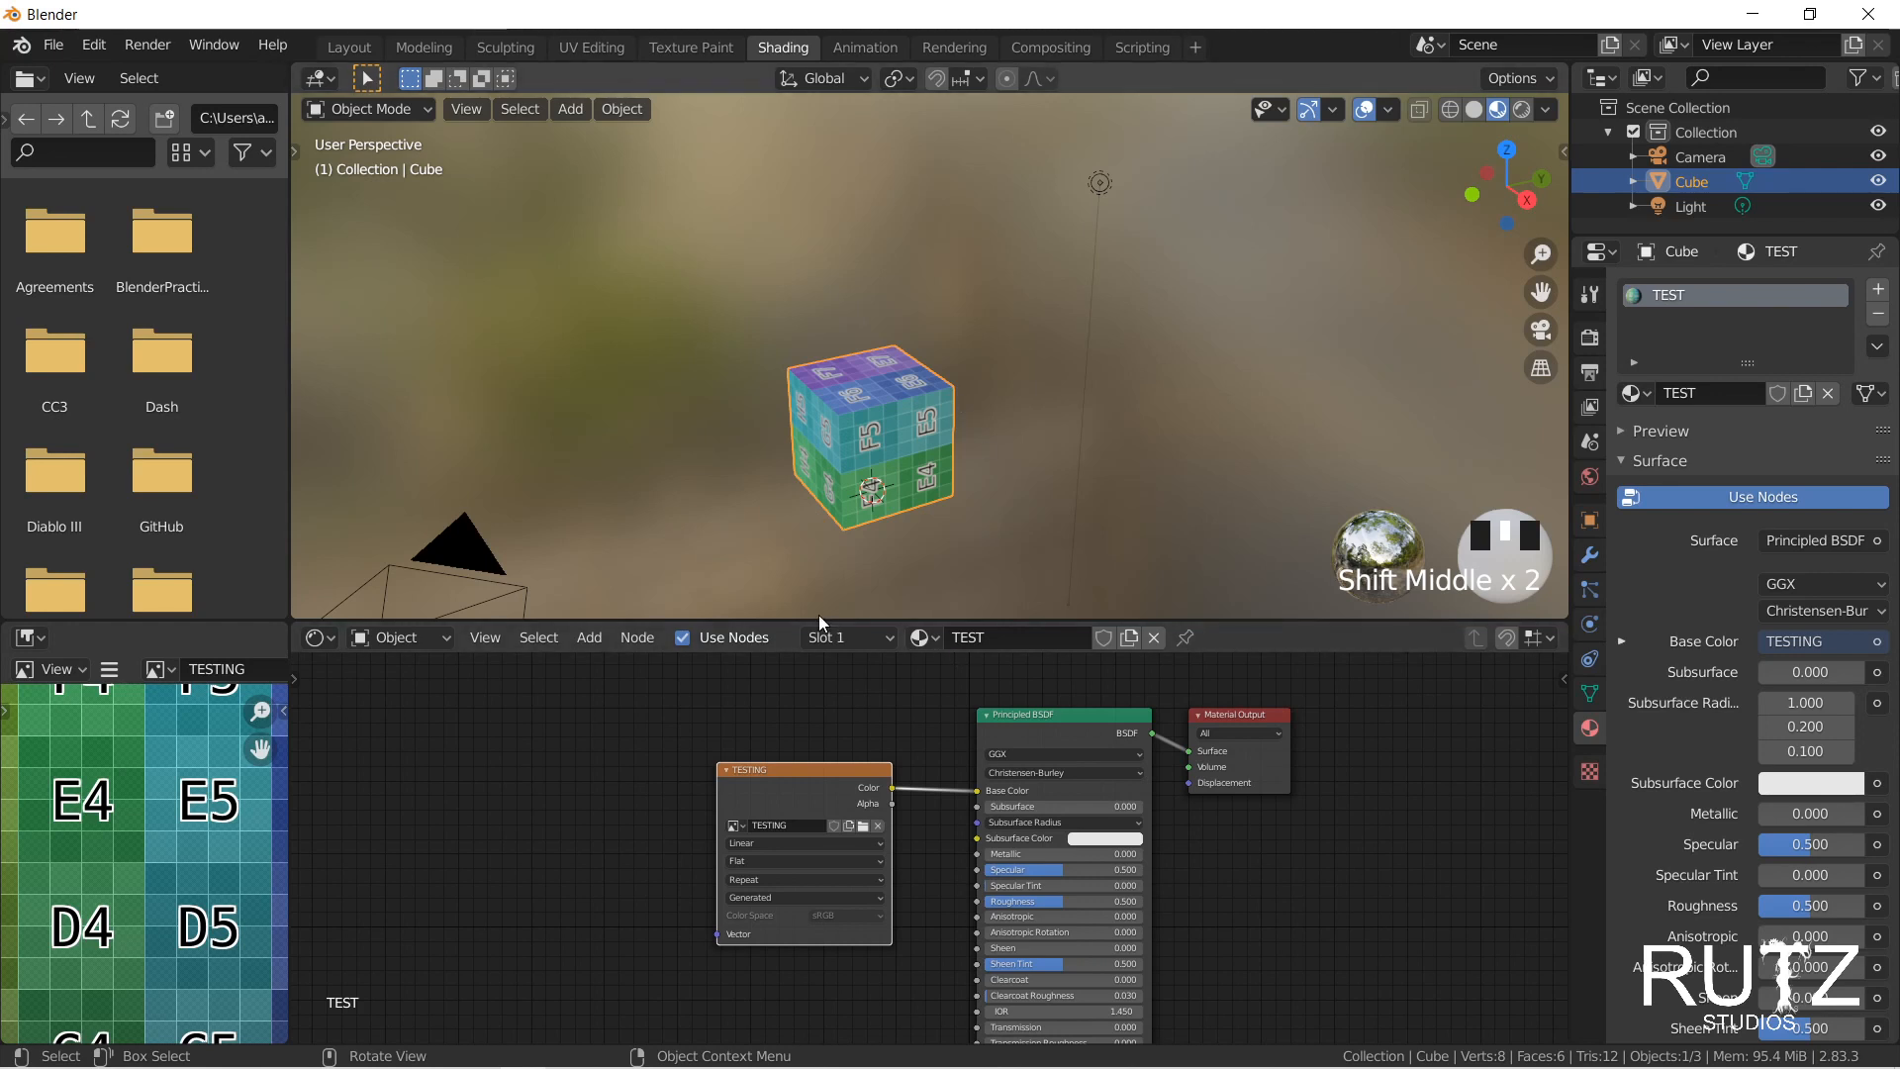
drag(829, 760, 674, 713)
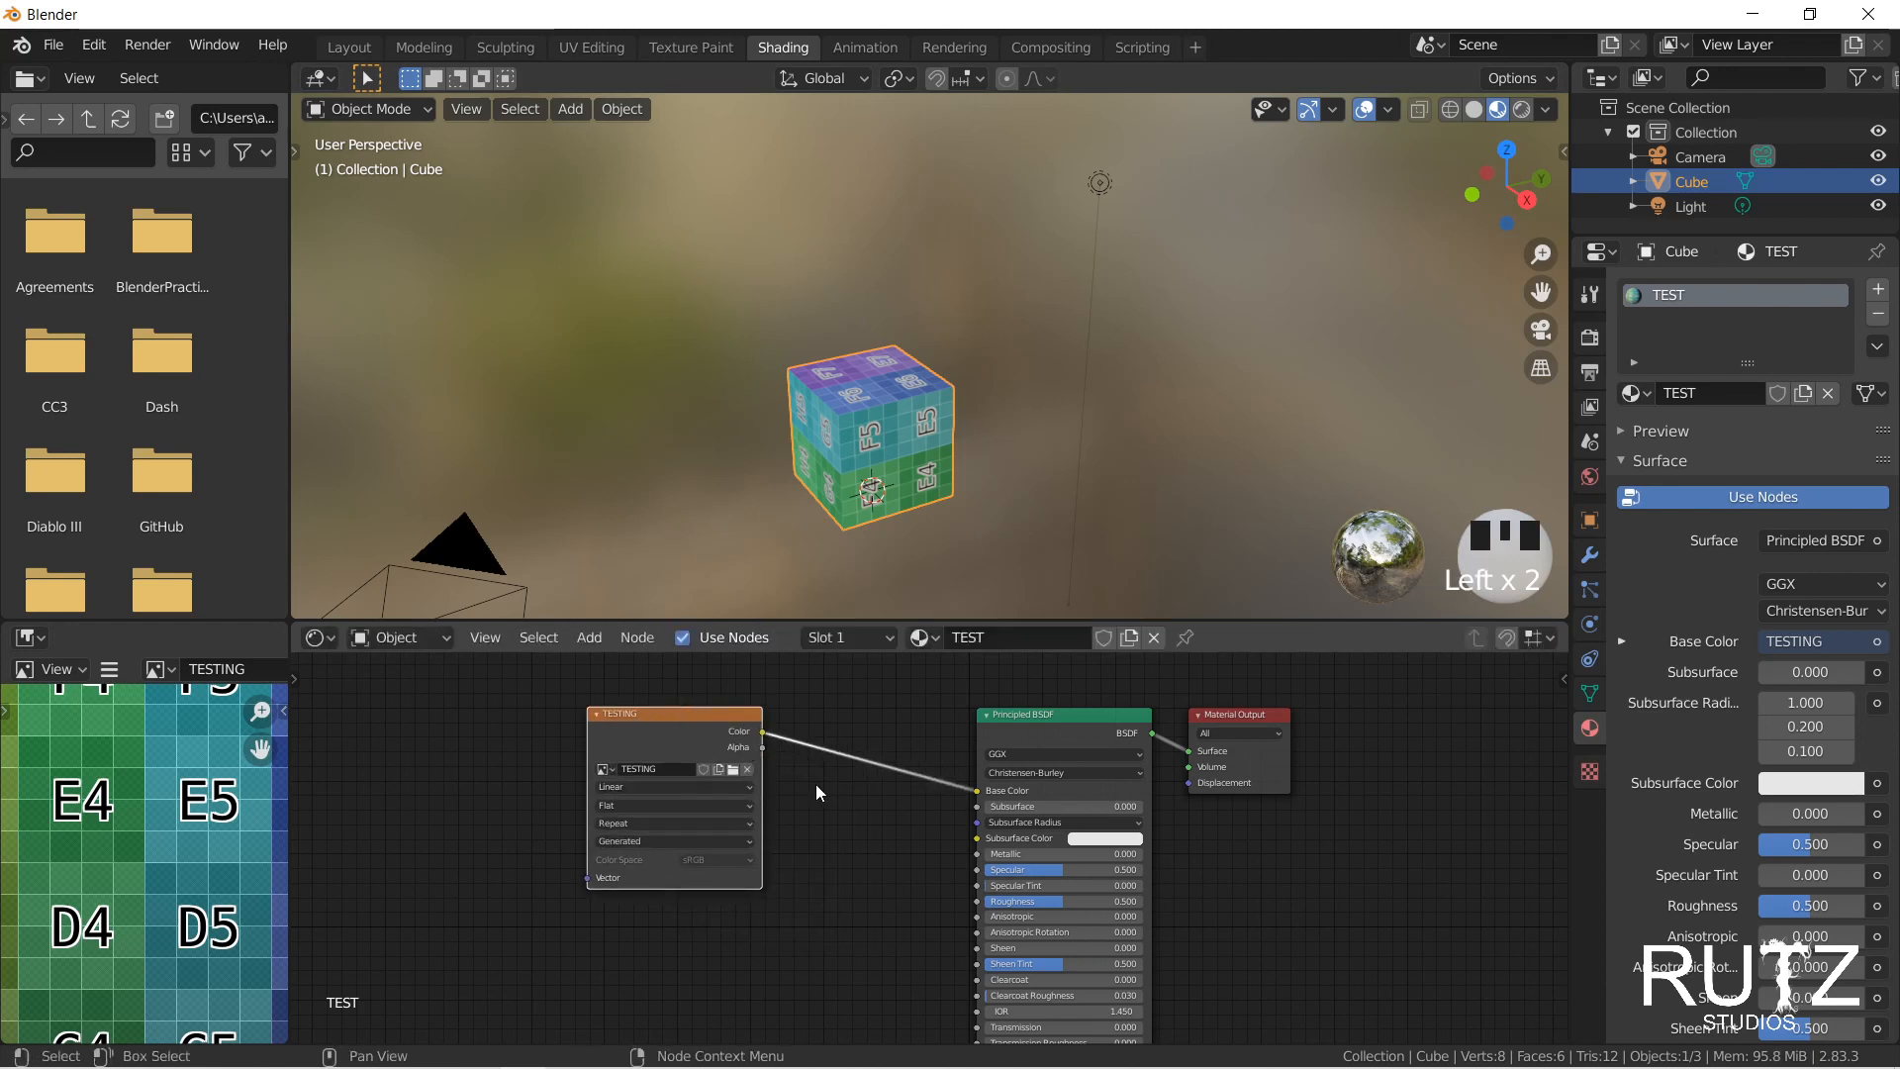
Step: Move the TESTING node slightly closer to the Principled BSDF and toggle Use Nodes off and on to compare the cube's appearance
key(Home)
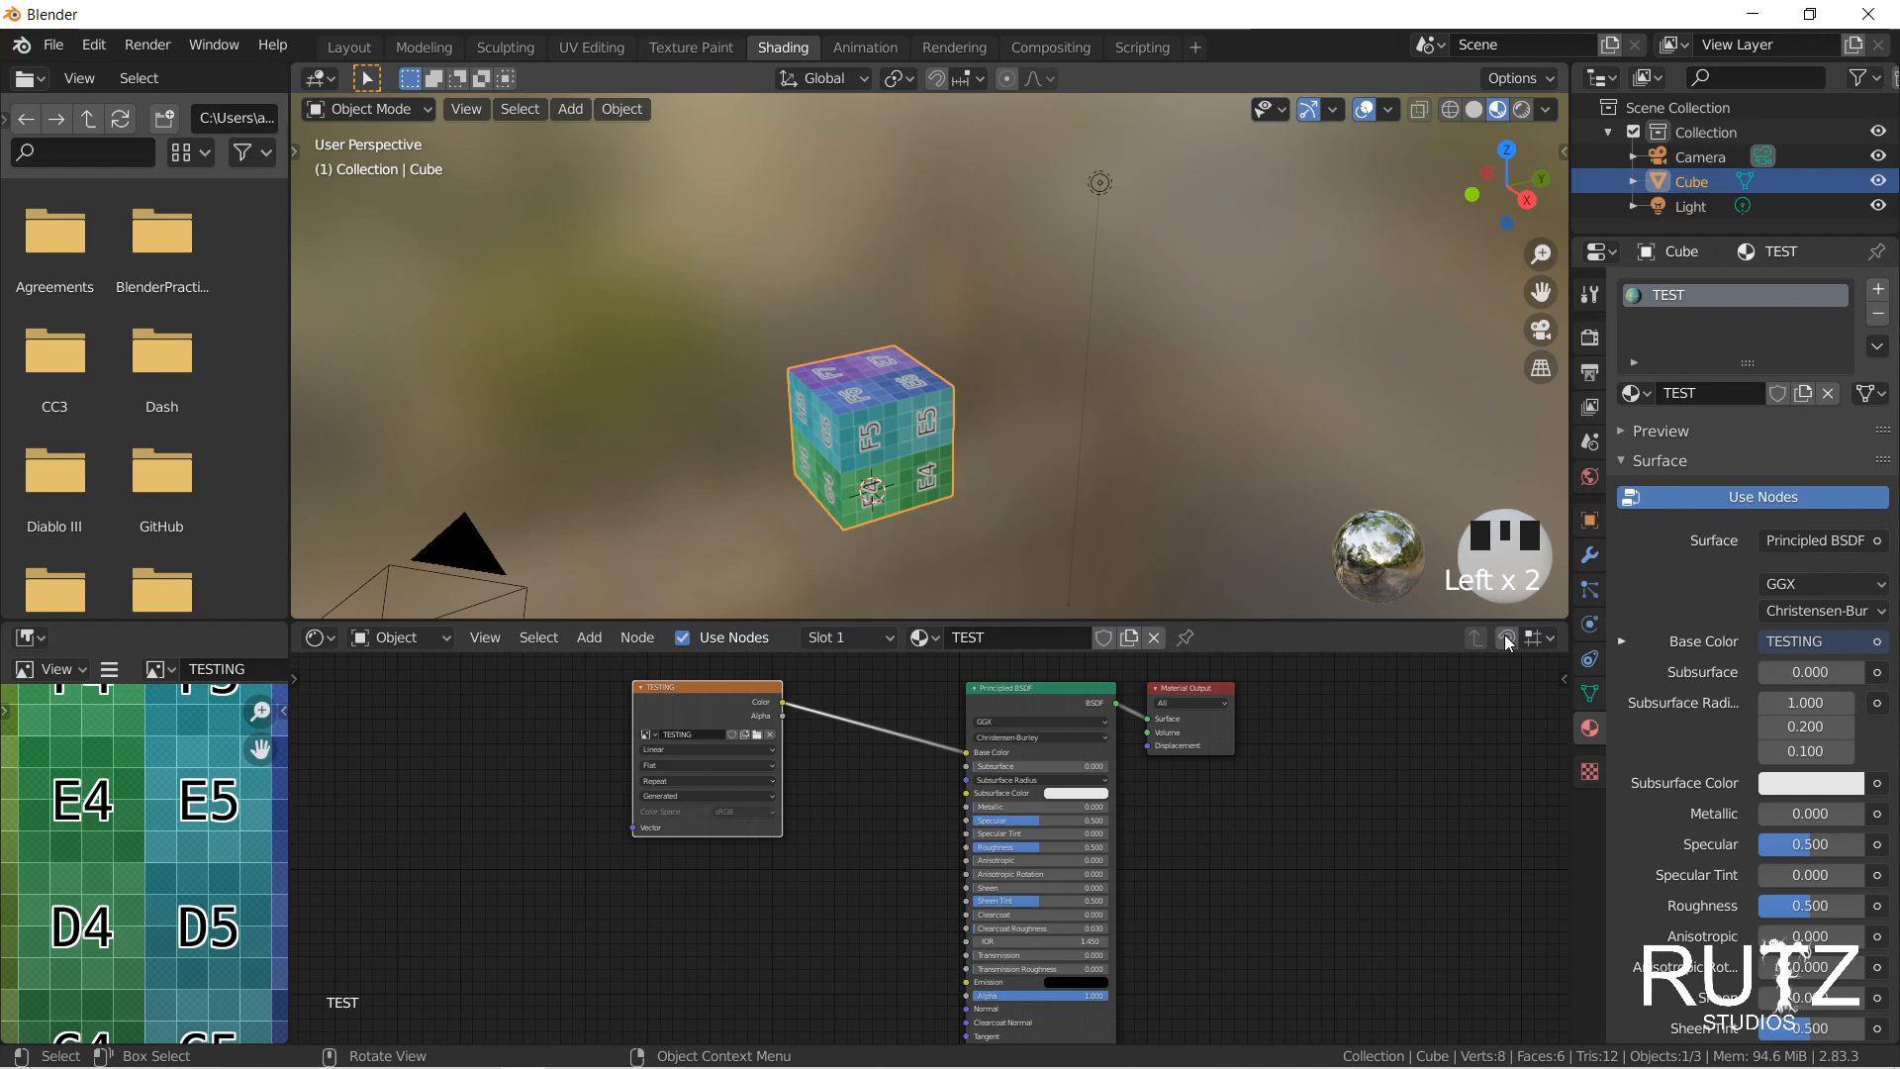
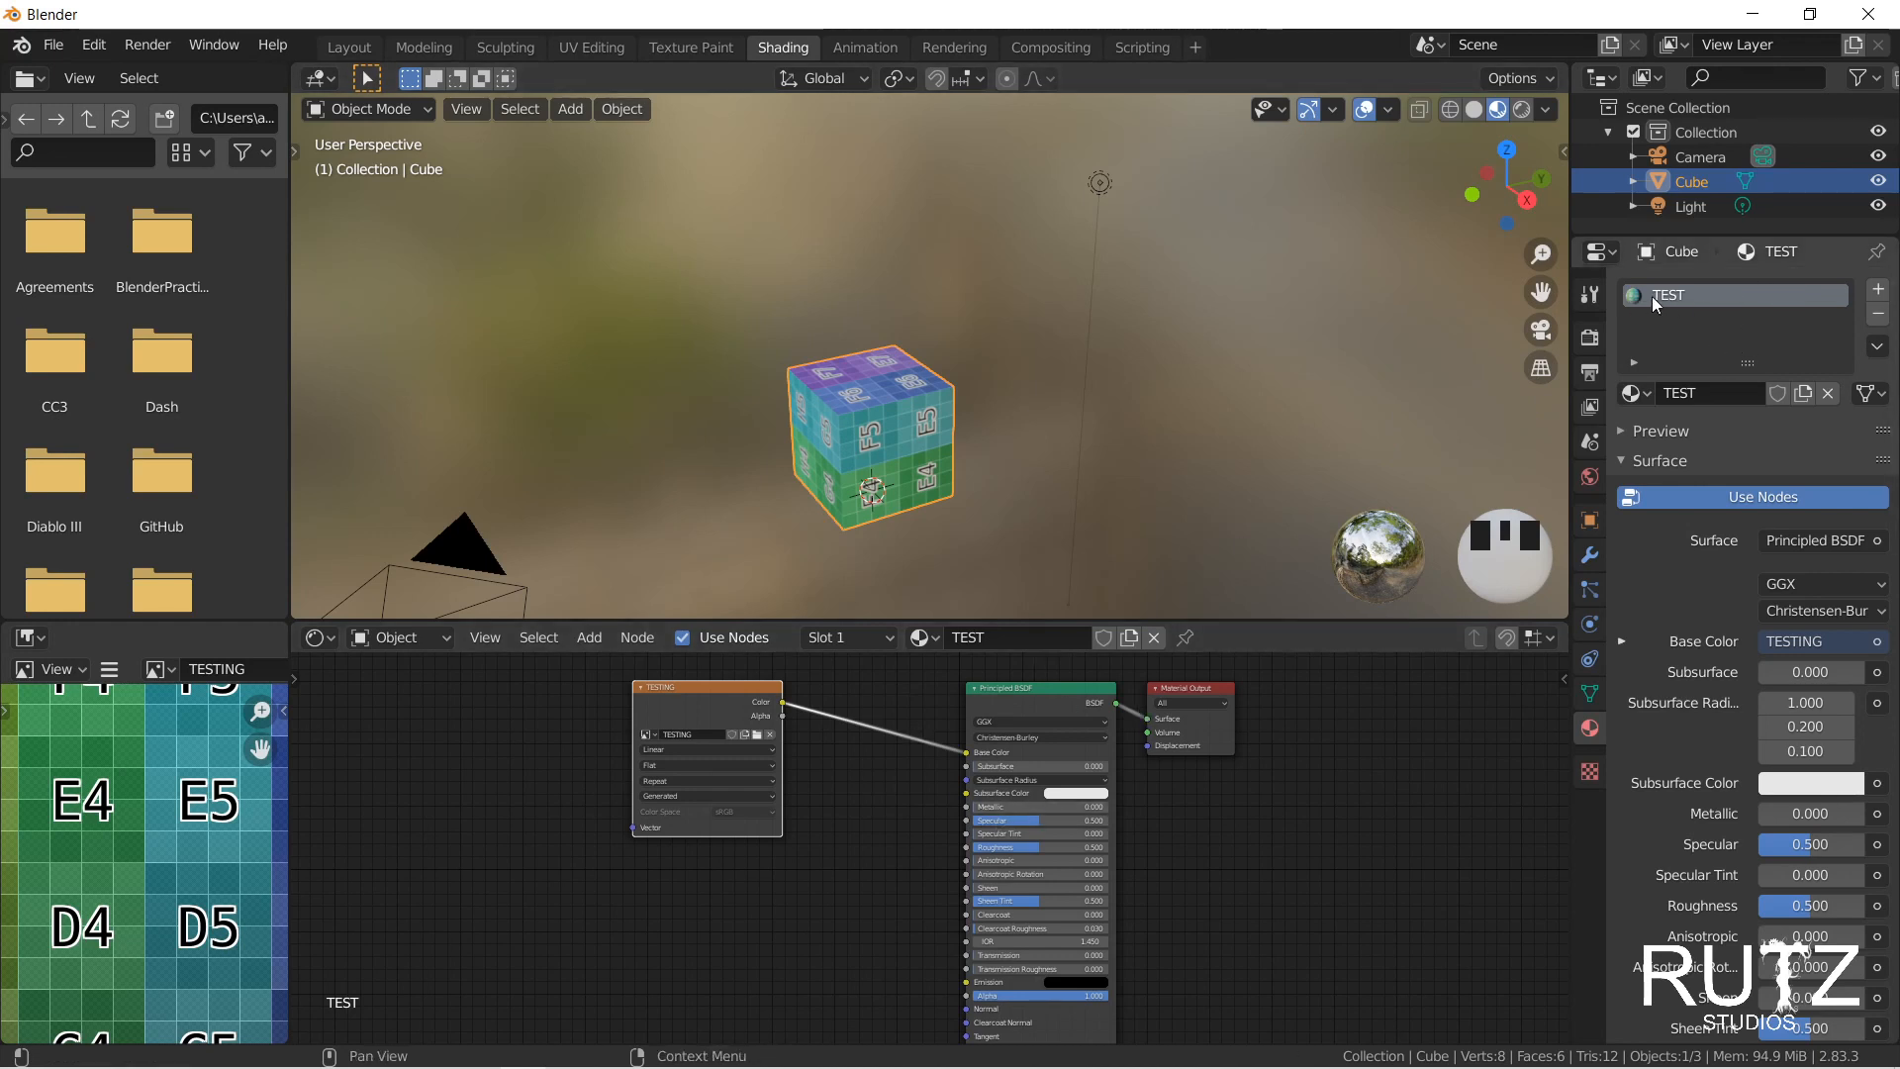
drag(678, 694, 733, 703)
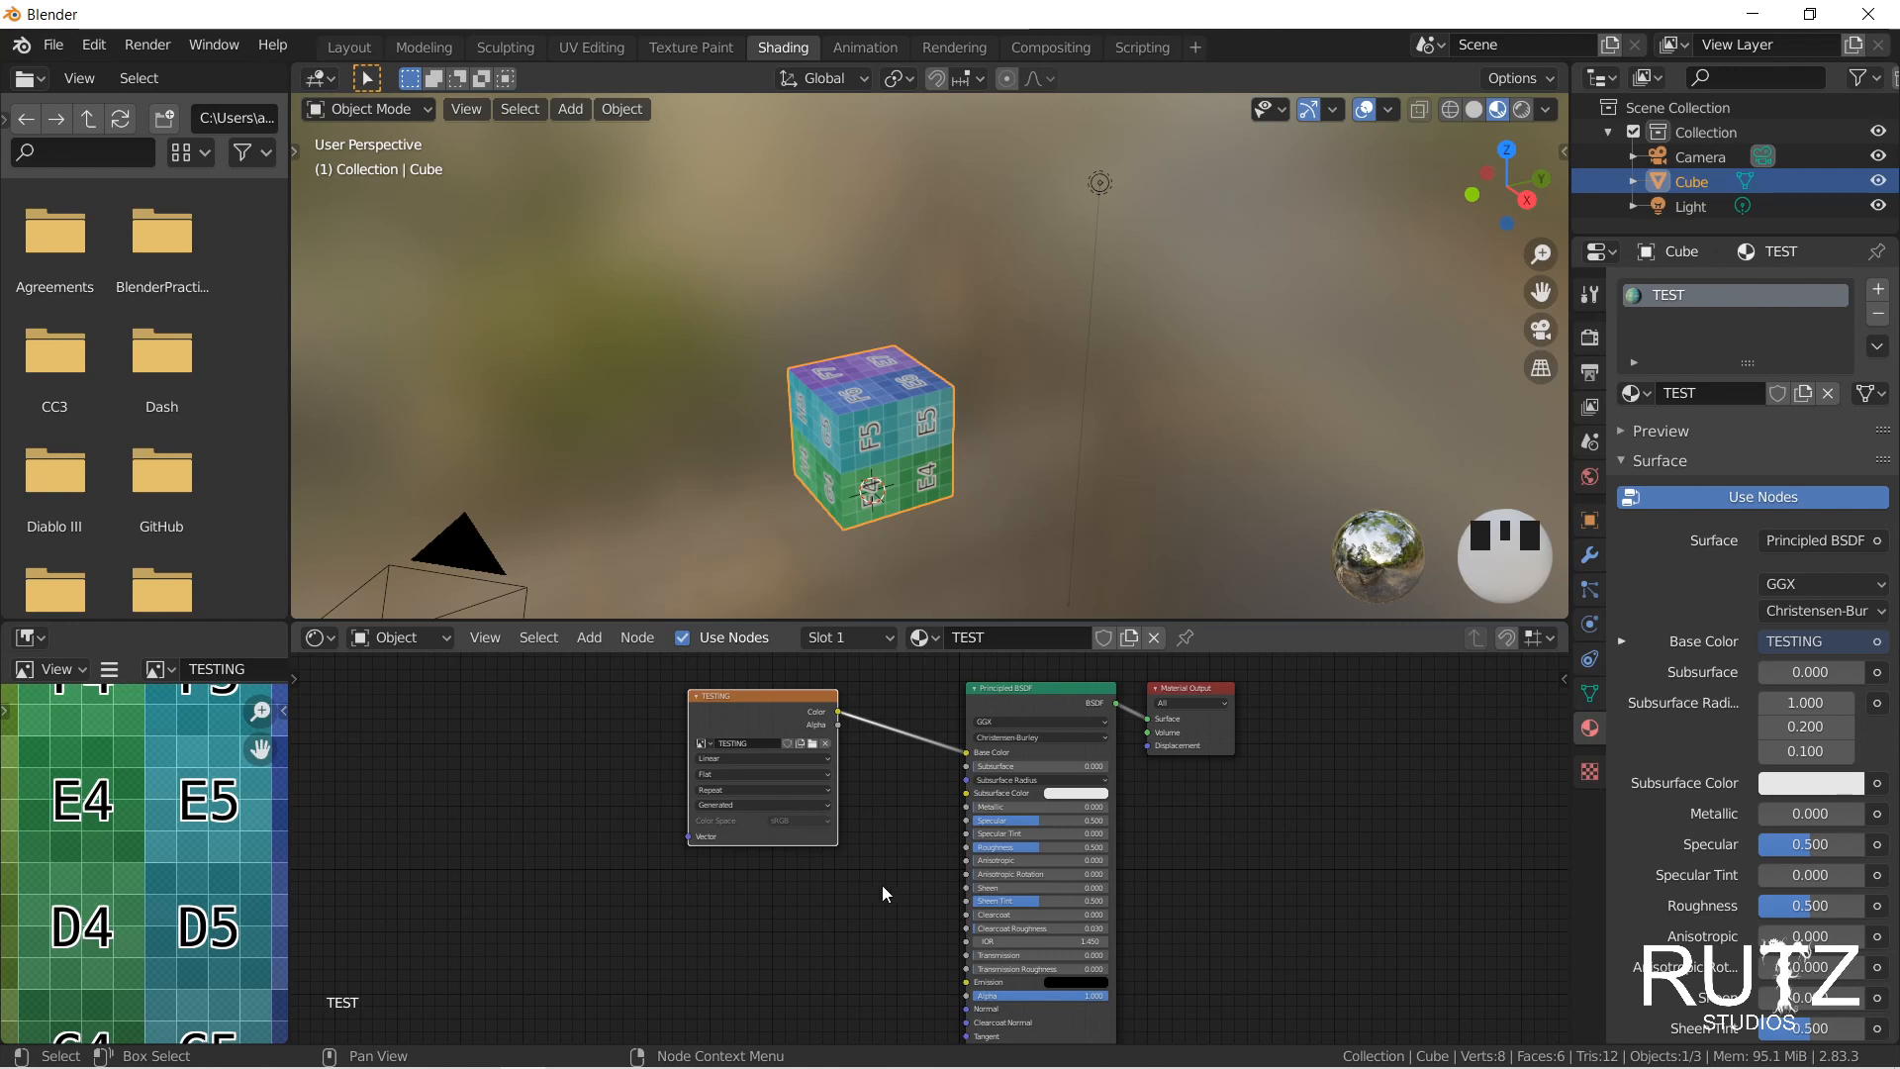
click(1782, 498)
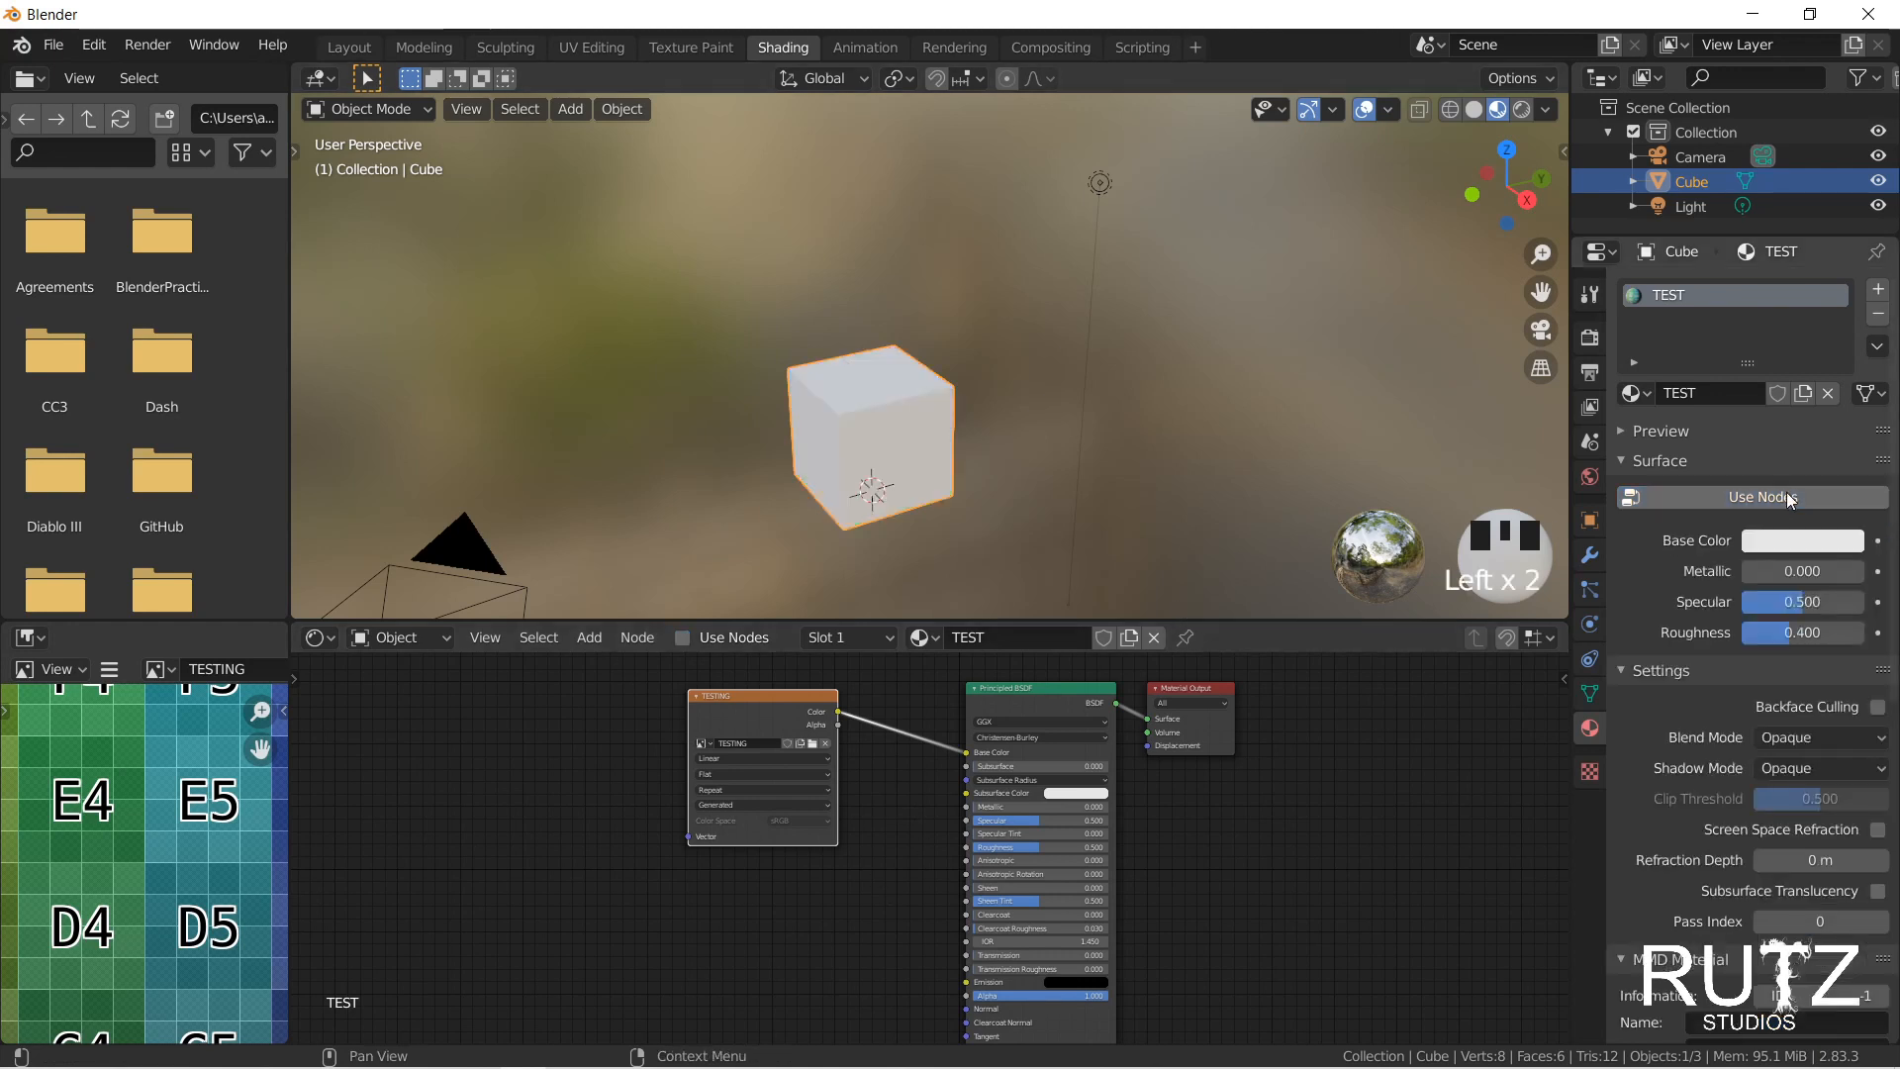
triple_click(1789, 498)
triple_click(1787, 495)
triple_click(1786, 495)
click(683, 637)
click(683, 638)
double_click(683, 638)
triple_click(685, 637)
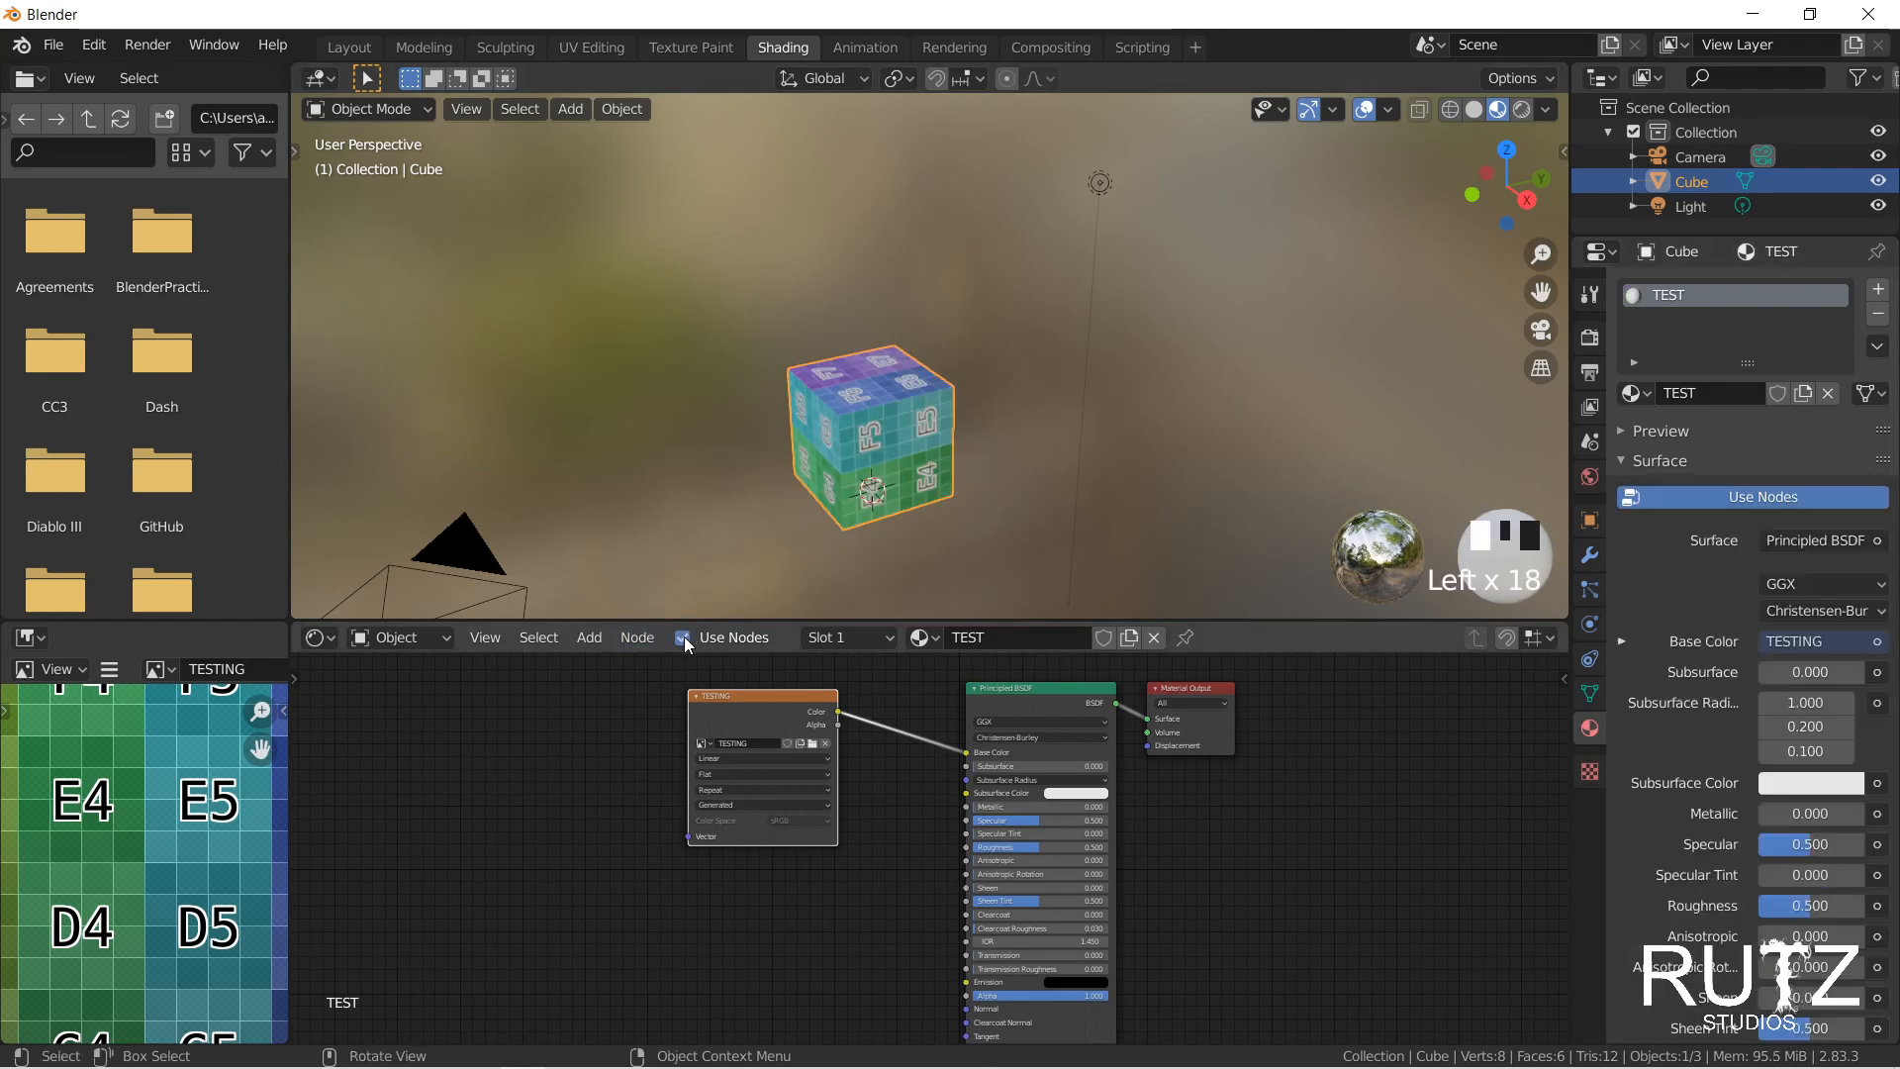
Step: Move the Principled BSDF node away from Material Output and the TESTING node farther out, leaving space between the two
drag(1027, 701, 977, 704)
scroll(1009, 777, down, 2)
mouse_move(1199, 800)
middle_down()
mouse_move(1250, 789)
mouse_move(1210, 771)
middle_up()
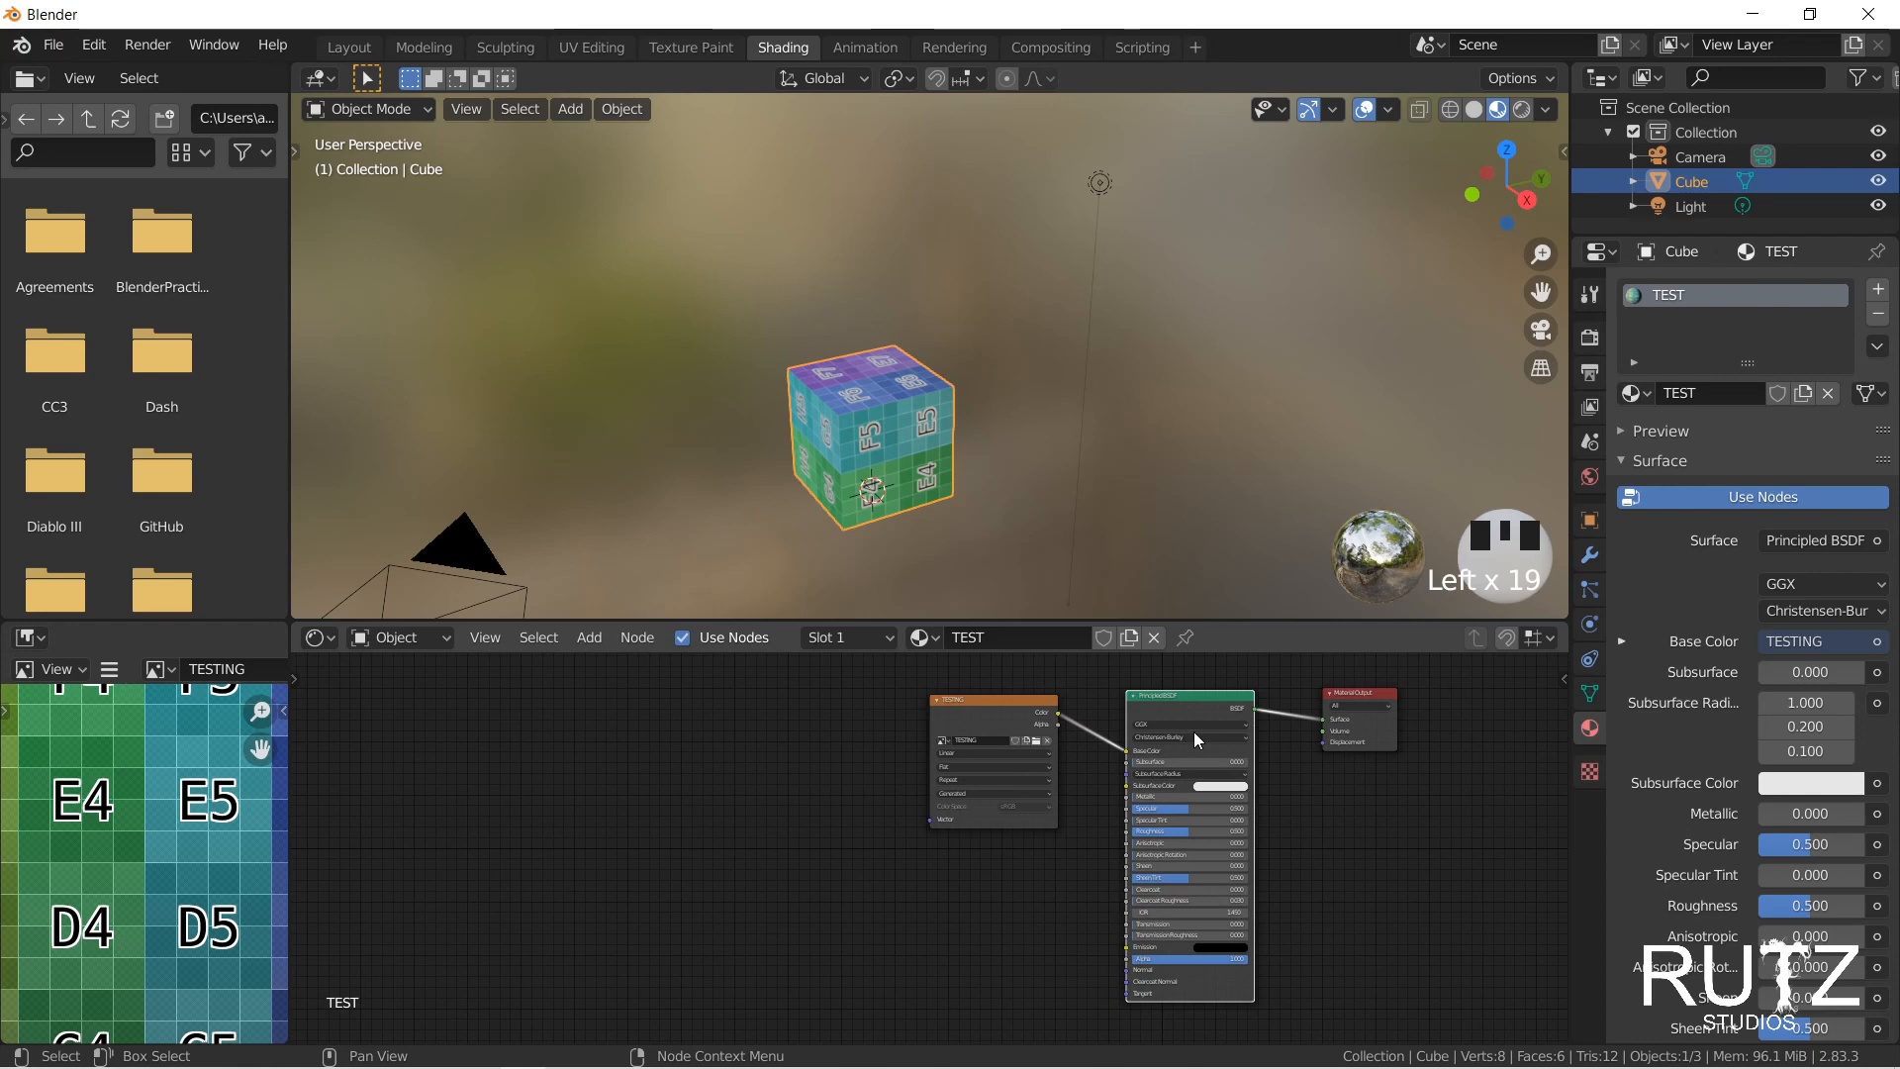
drag(975, 710, 744, 692)
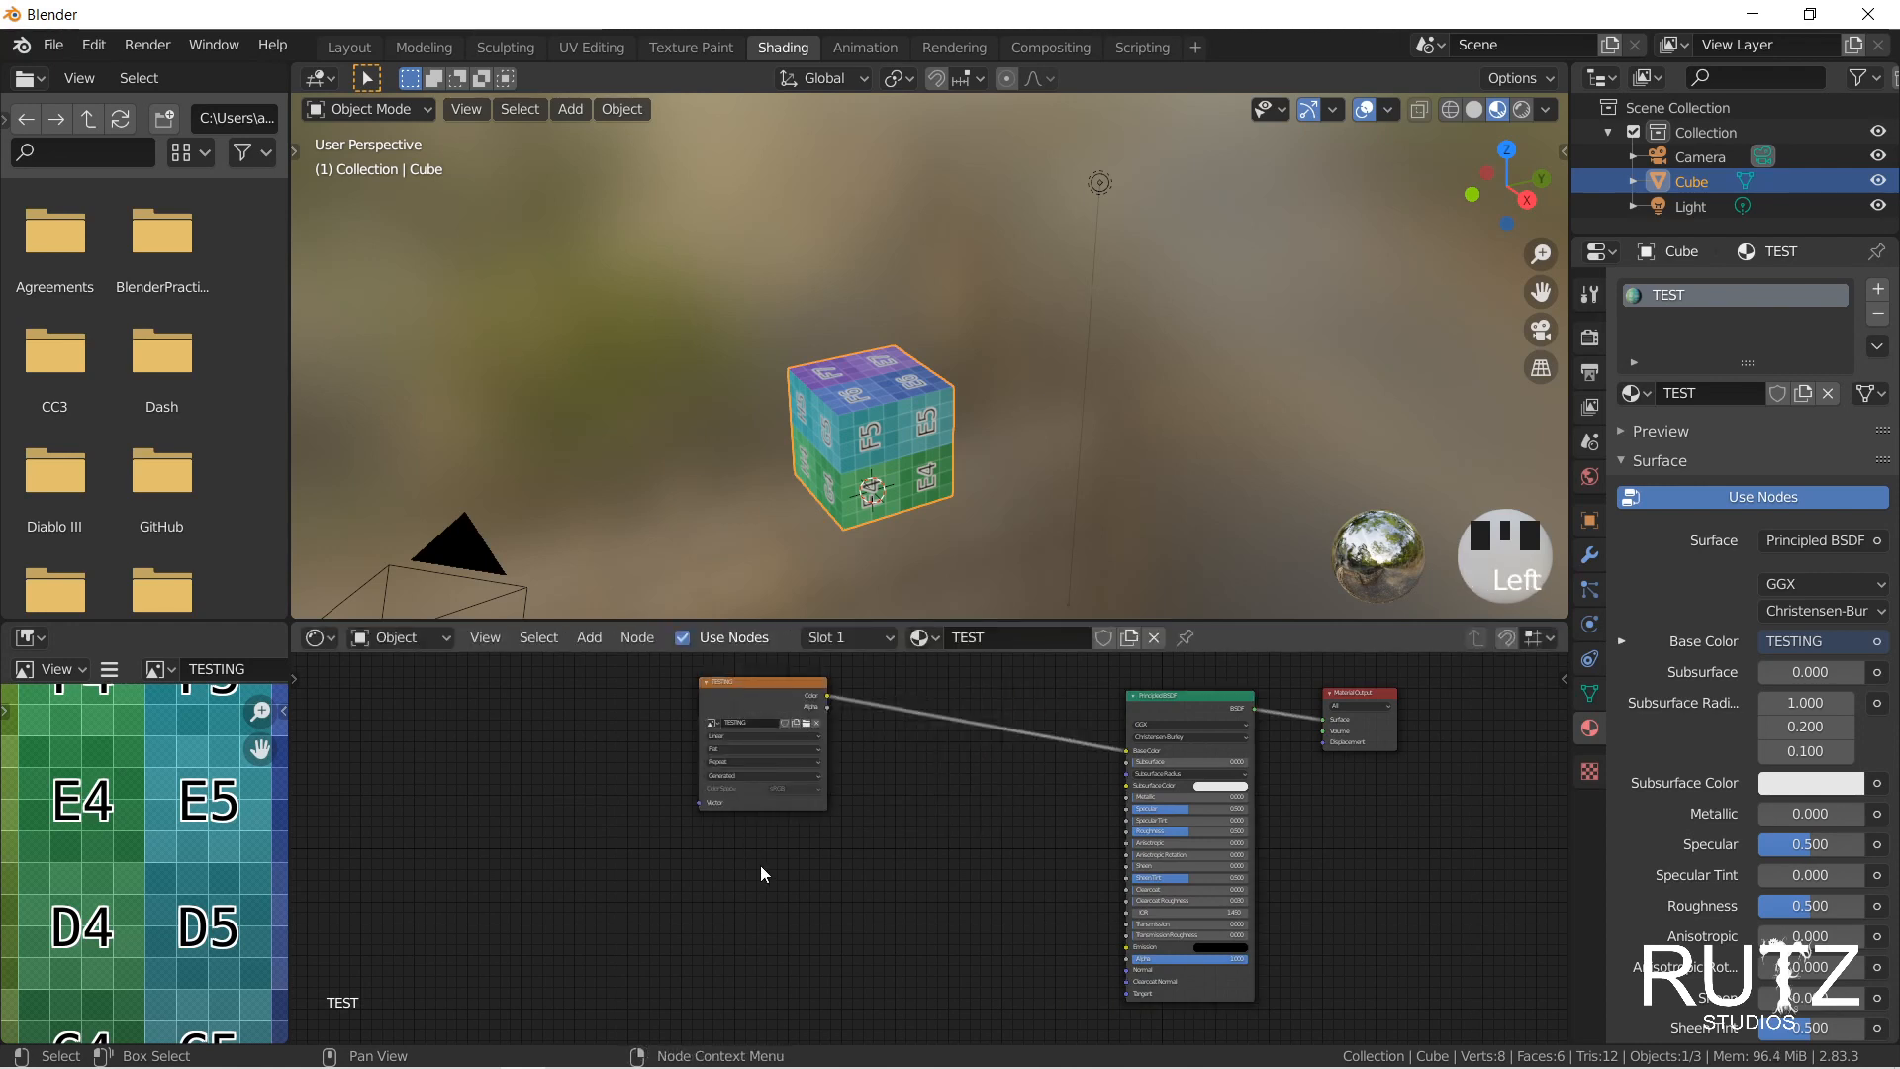
Step: Add a Brick Texture node between TESTING and Principled BSDF and connect its Color output to Base Color
key(shift+a)
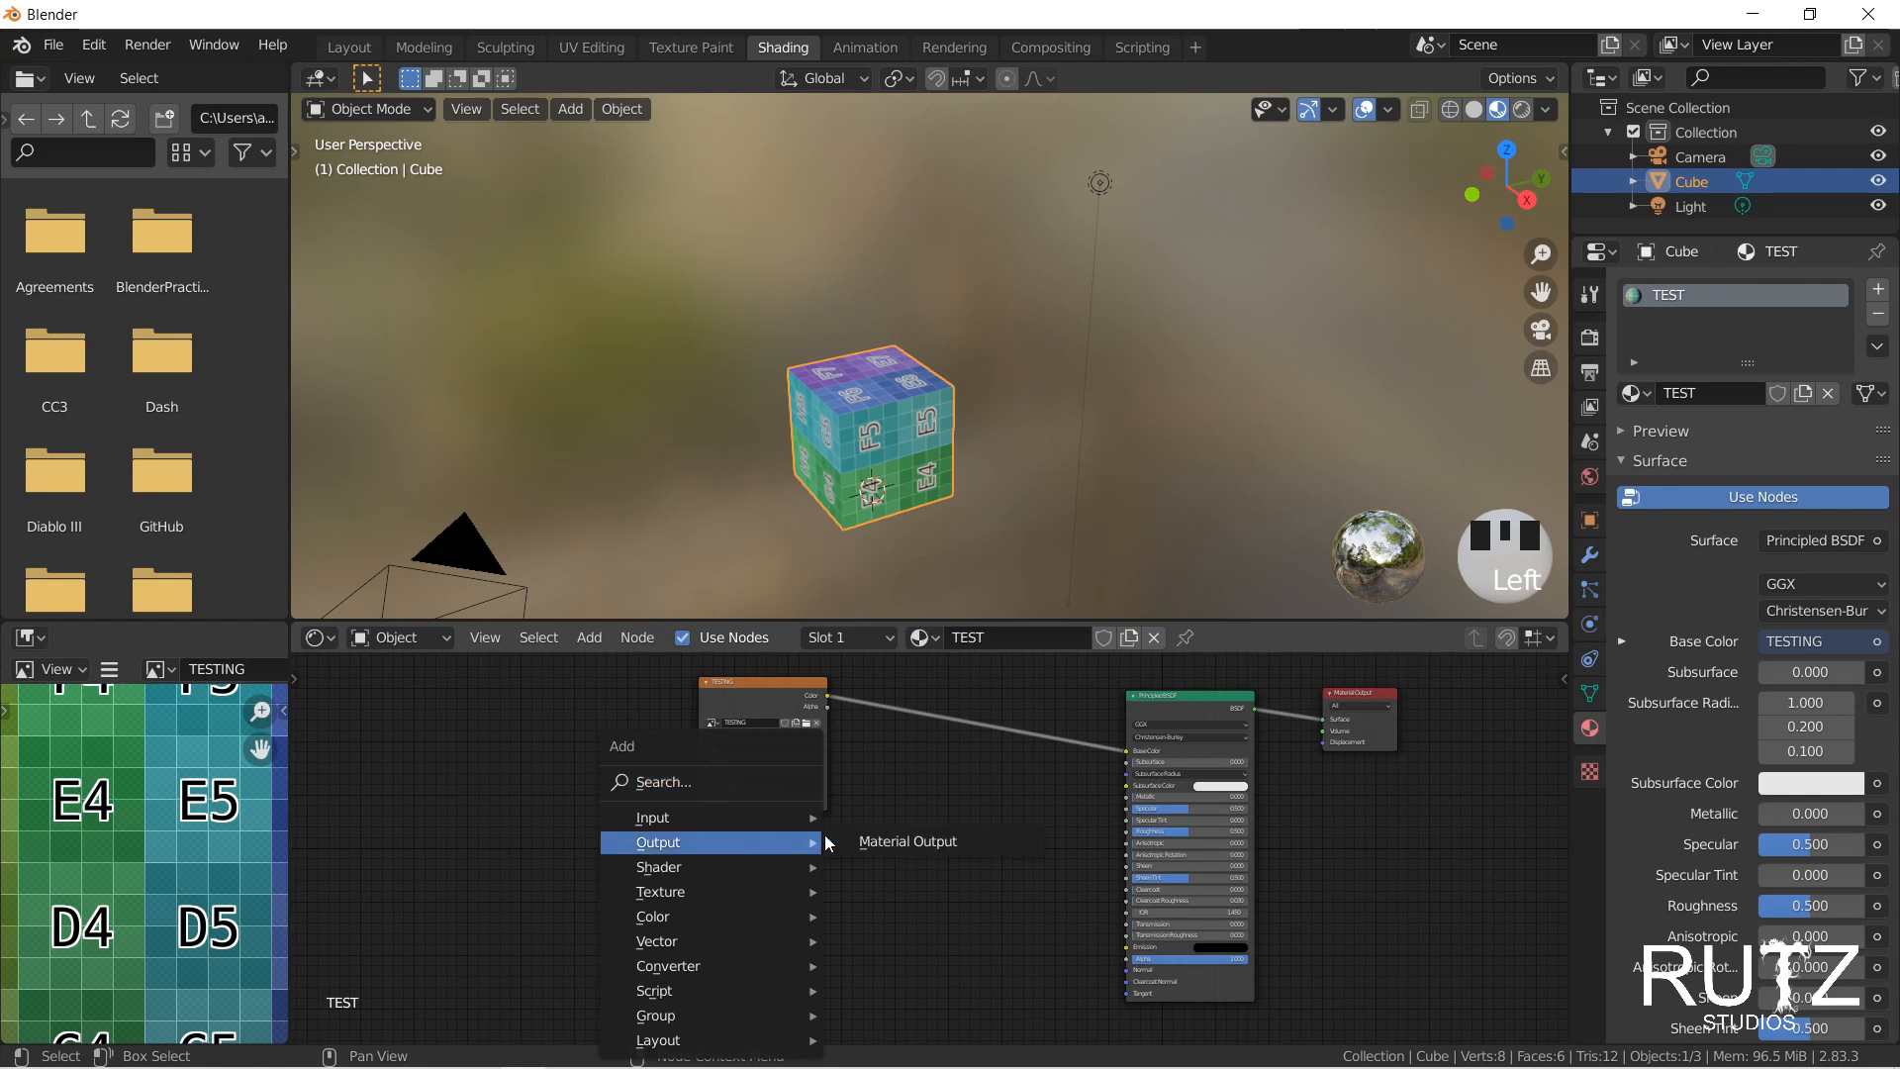
click(715, 777)
text(brick)
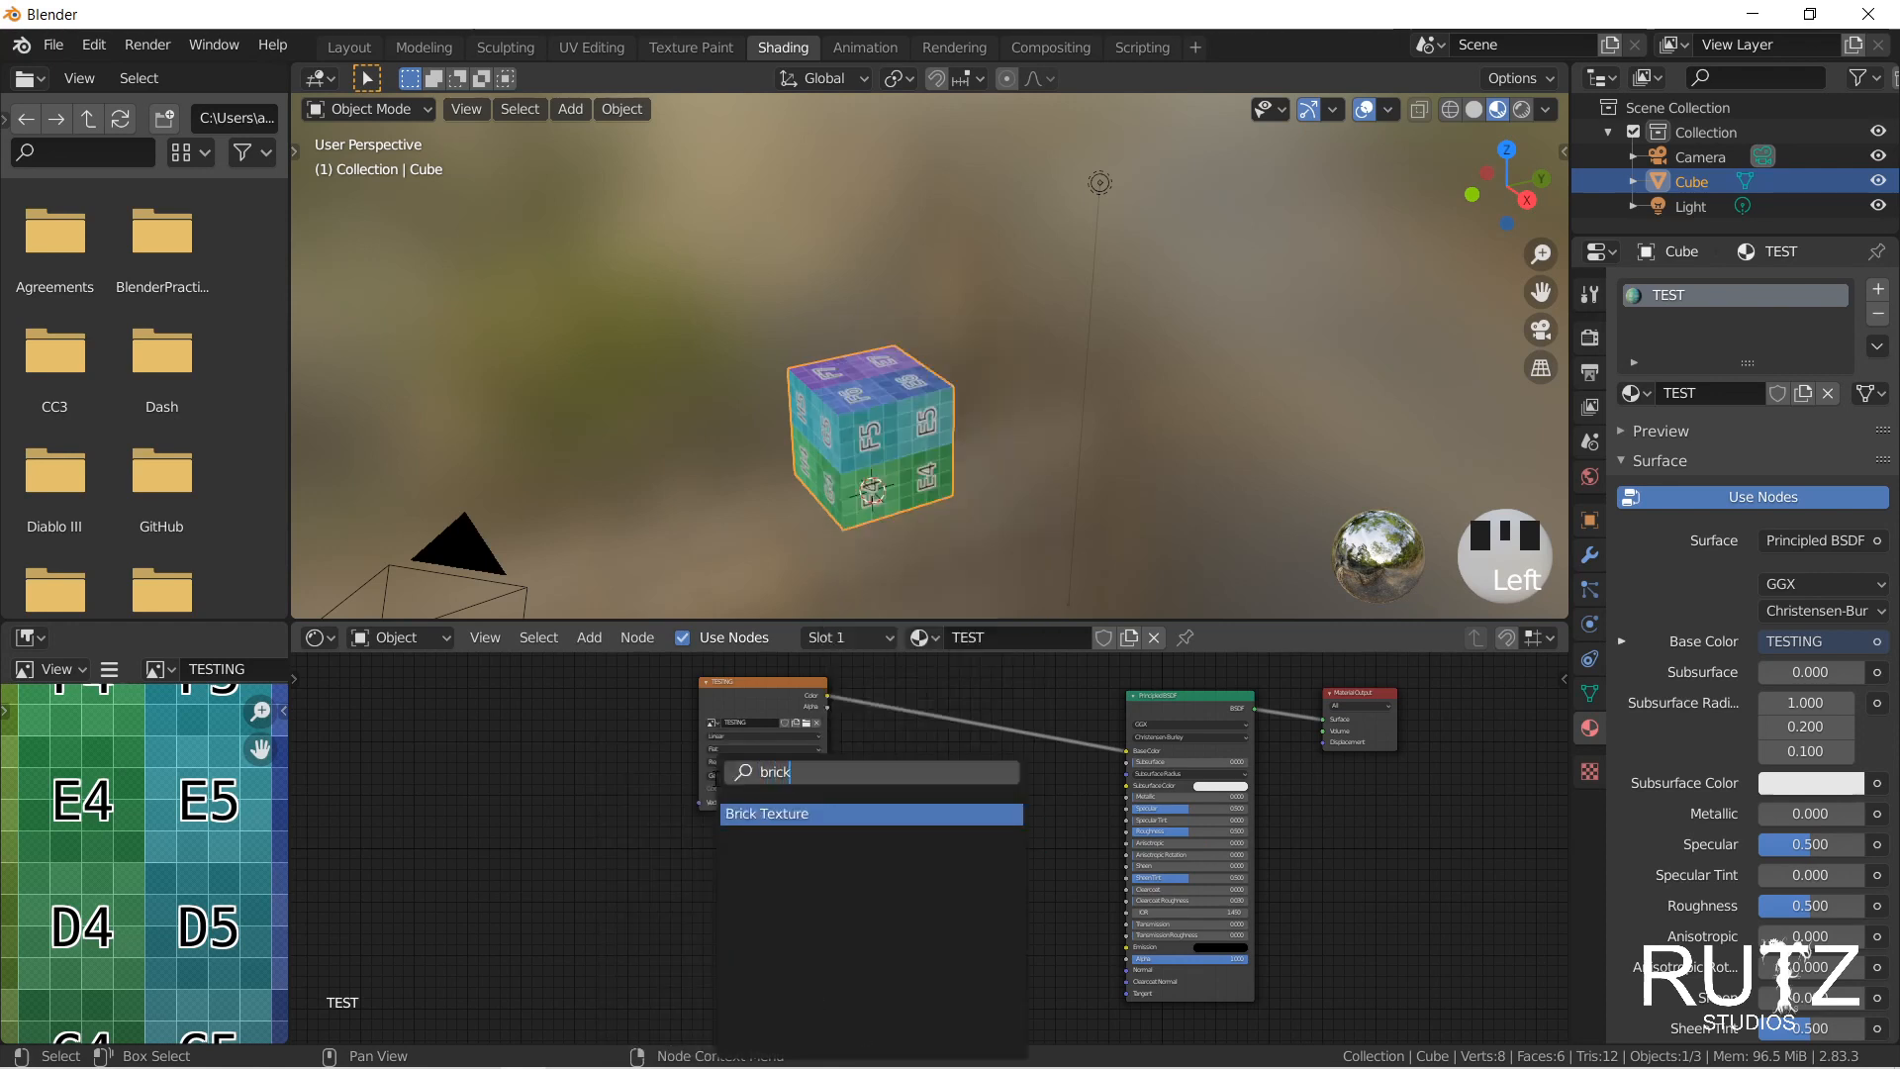
click(809, 813)
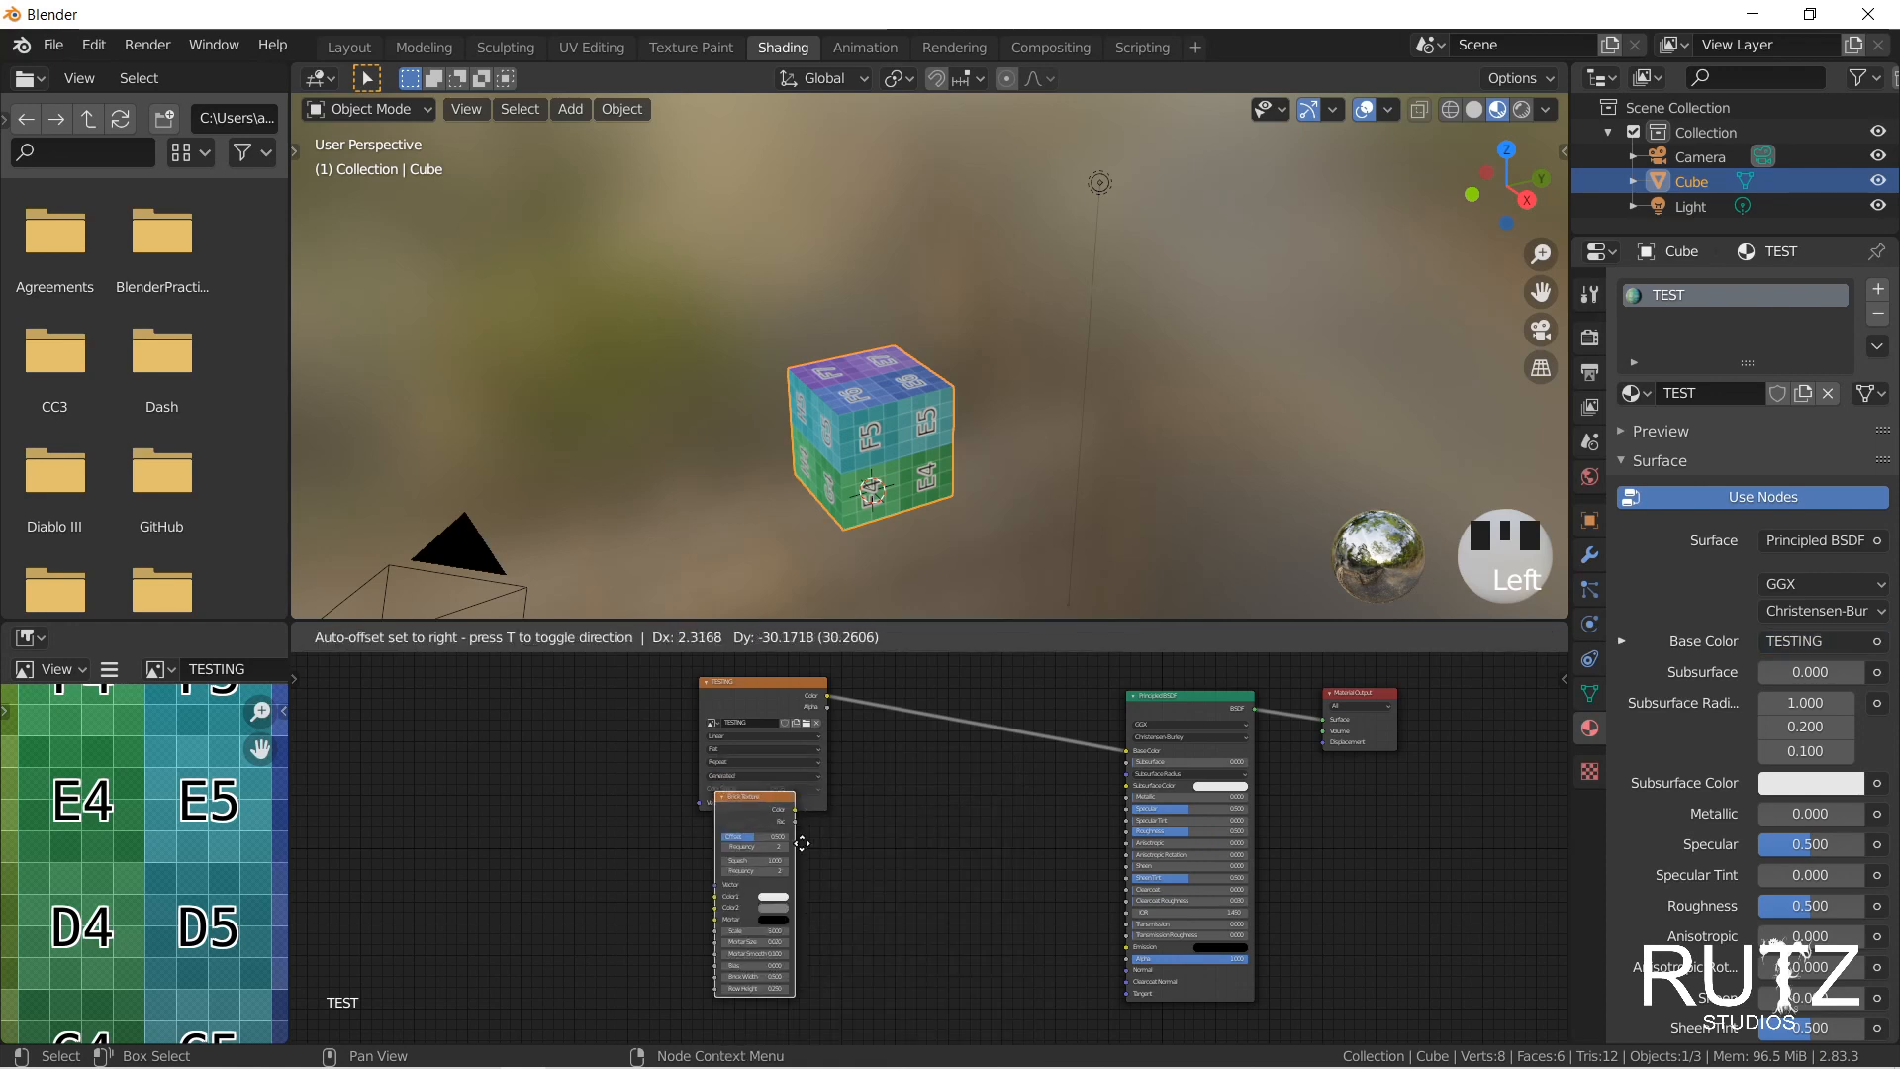
click(923, 823)
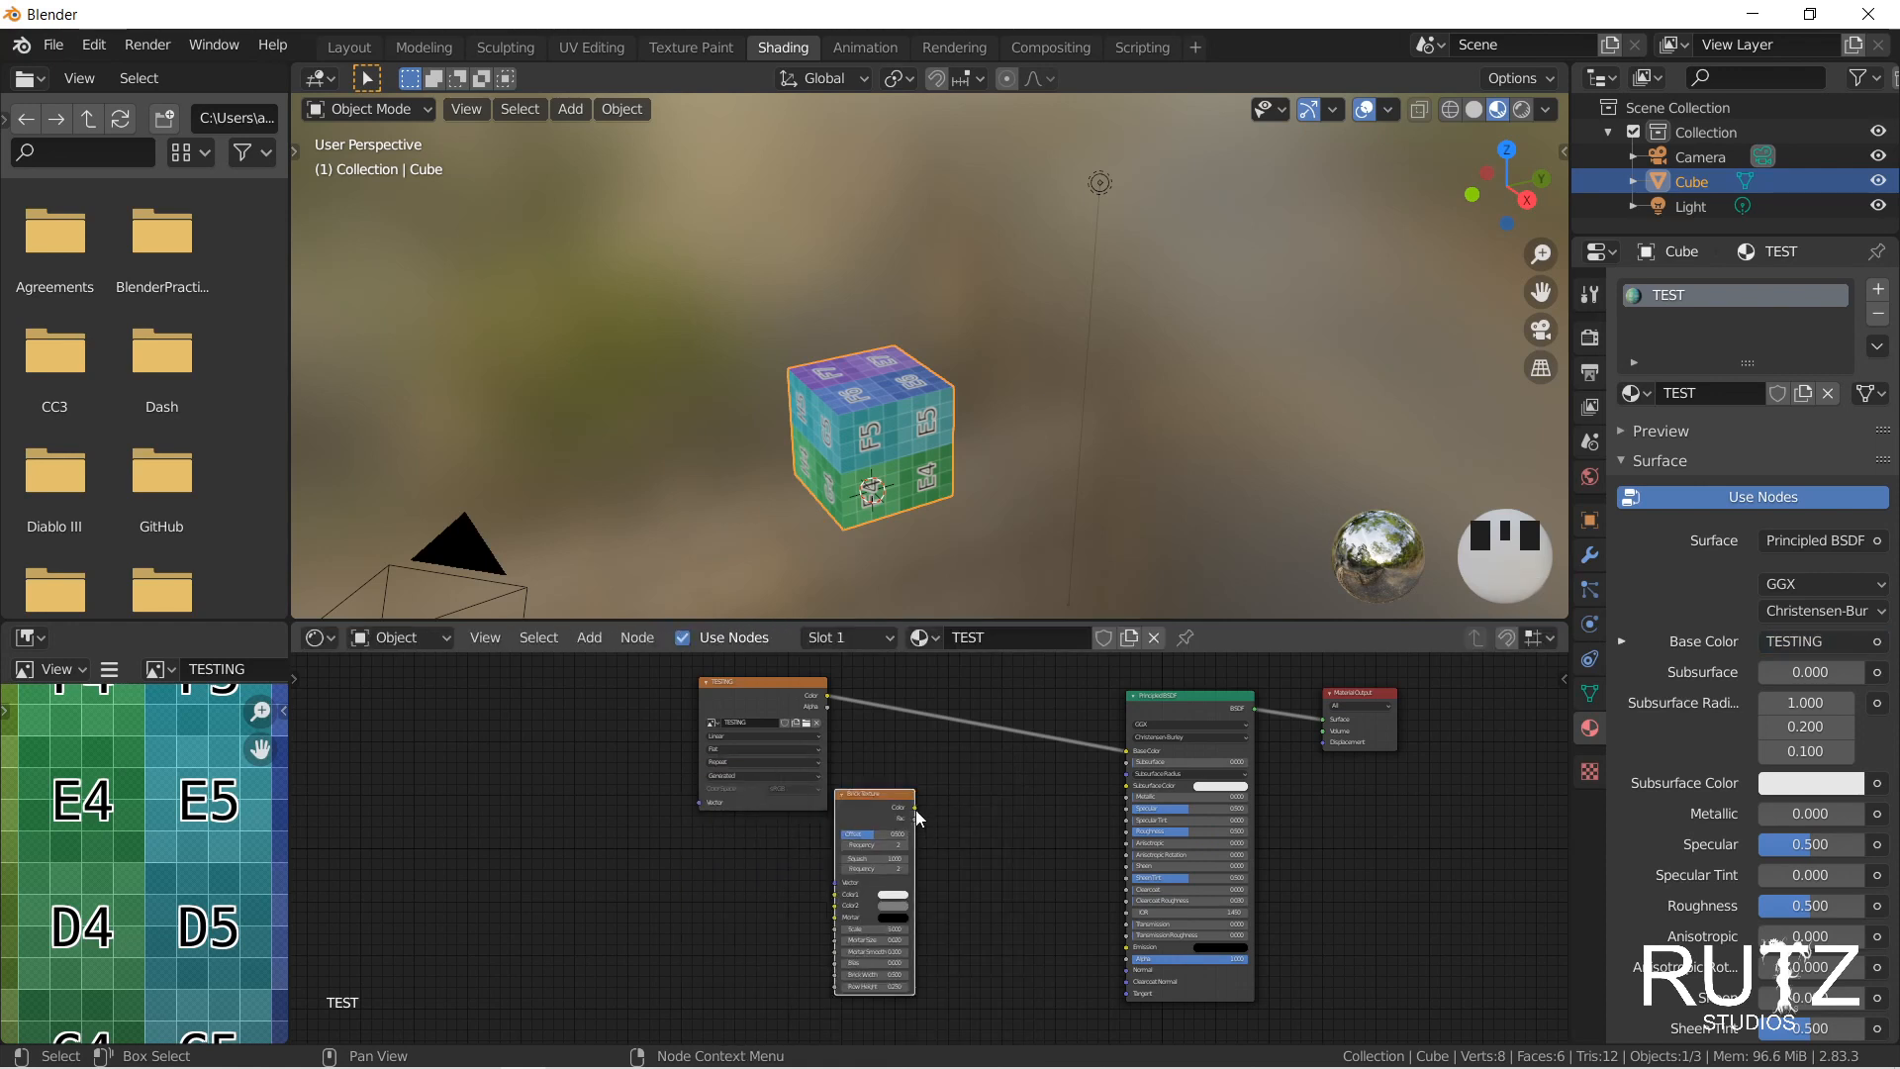
drag(916, 810, 969, 808)
drag(1077, 781, 1128, 752)
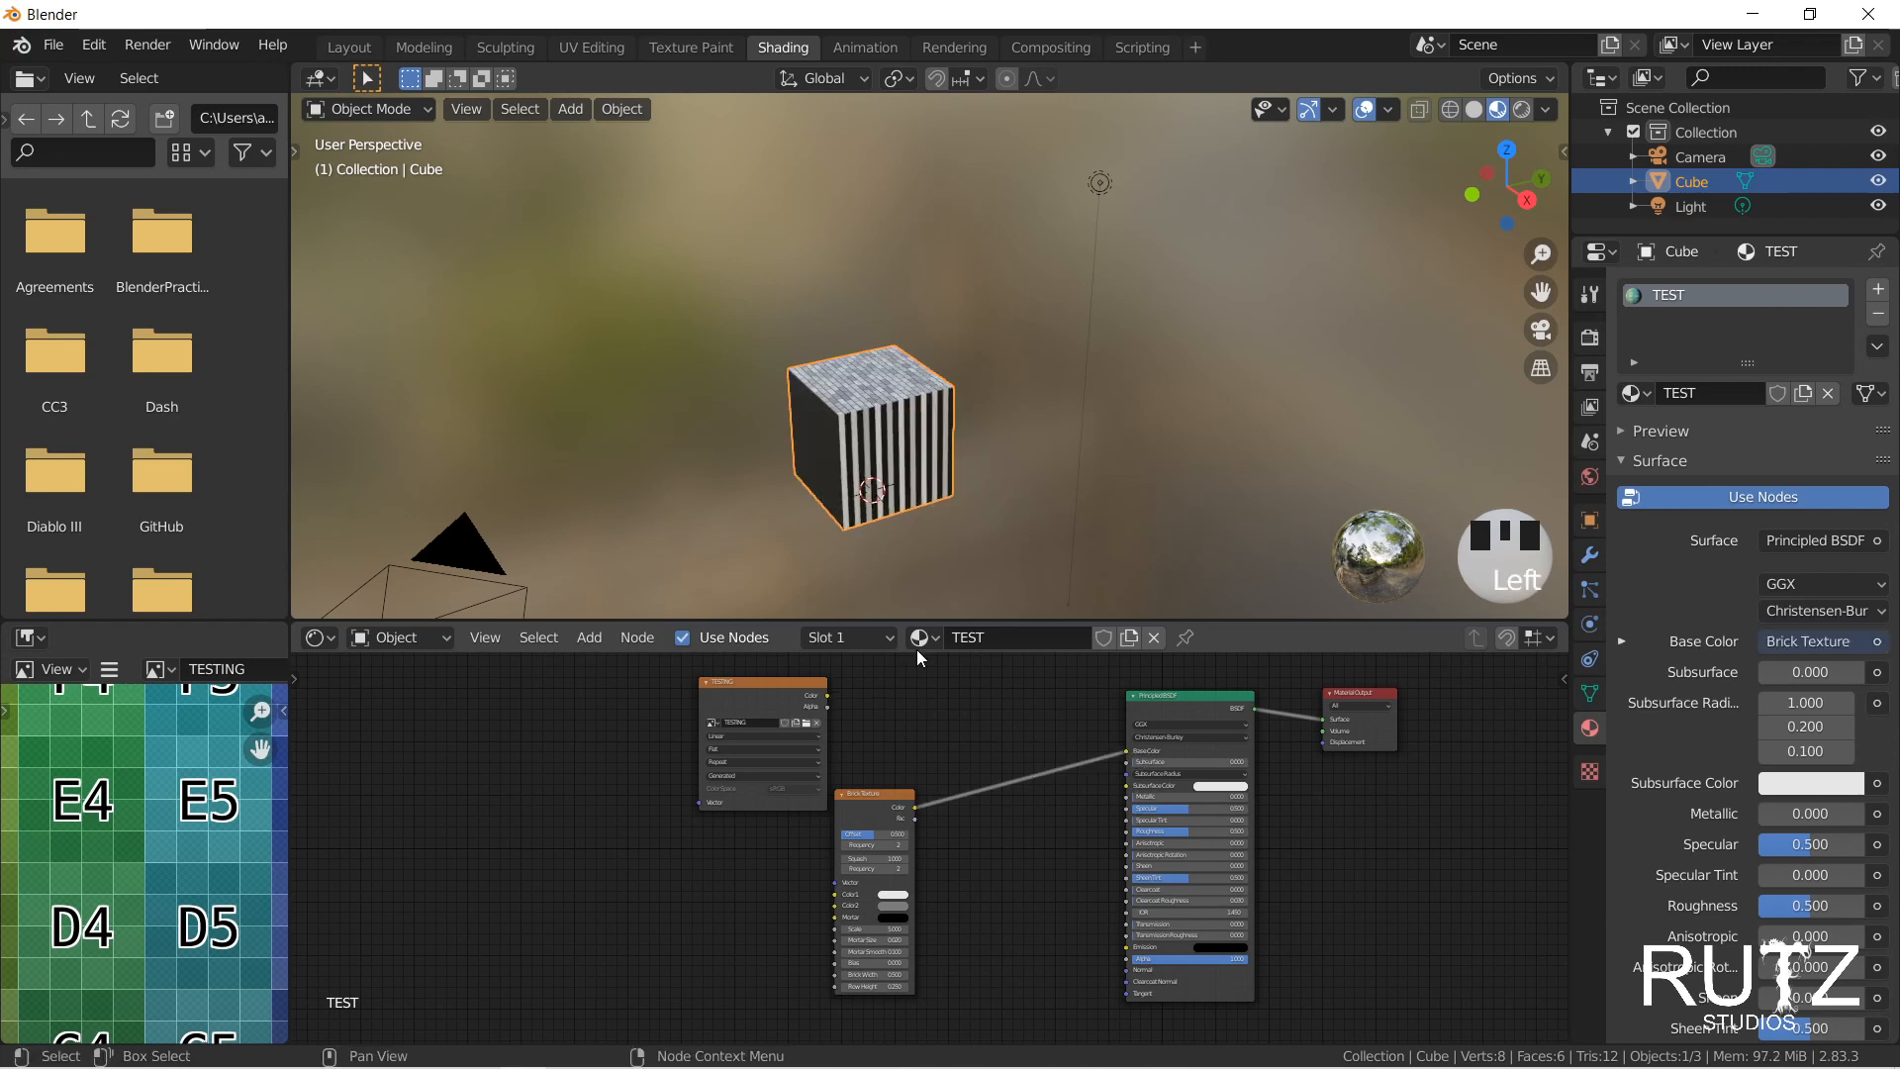
Step: Set the Brick Texture node's Offset to 0.368, its first Frequency to 99 and its Squash to 6.7
middle_drag(881, 412, 1032, 376)
scroll(928, 489, up, 4)
middle_drag(732, 500, 763, 547)
drag(885, 793, 988, 746)
scroll(989, 752, up, 9)
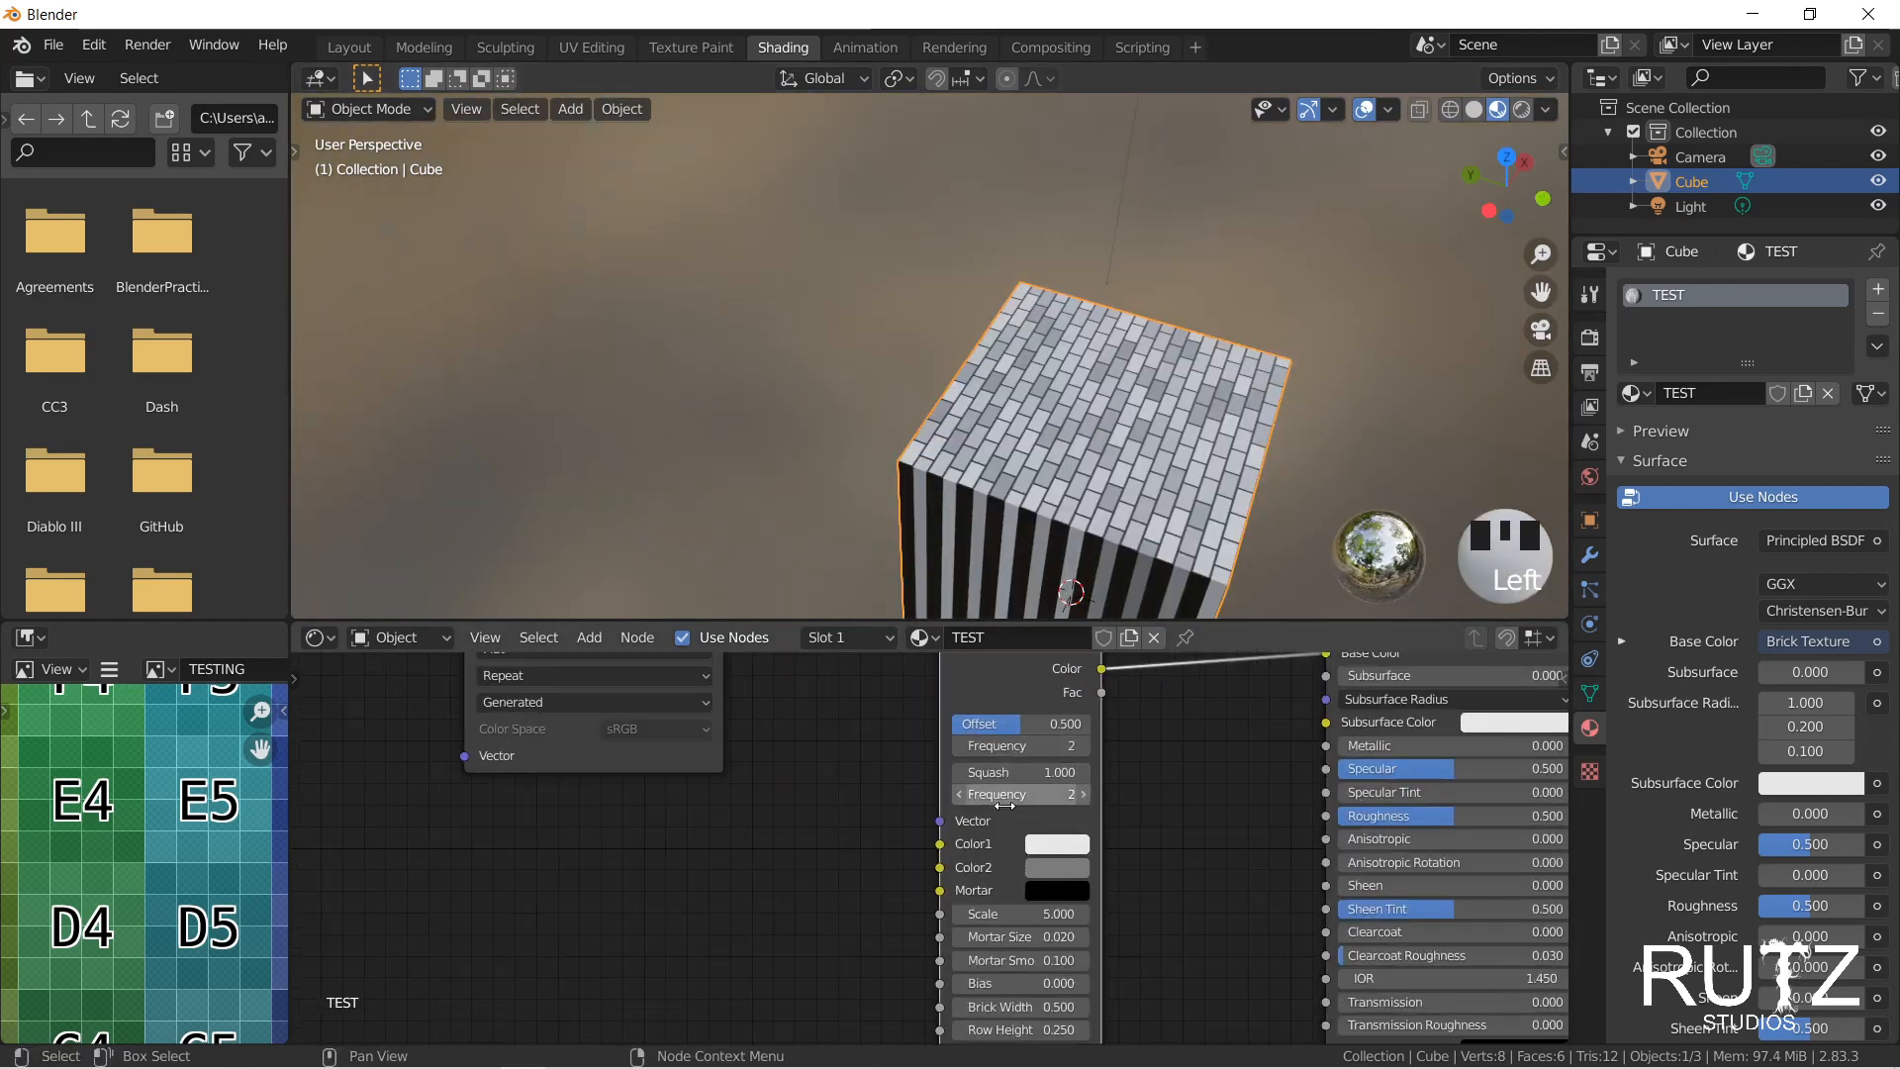
middle_drag(974, 800, 833, 831)
drag(930, 742, 1093, 770)
drag(927, 797, 1009, 797)
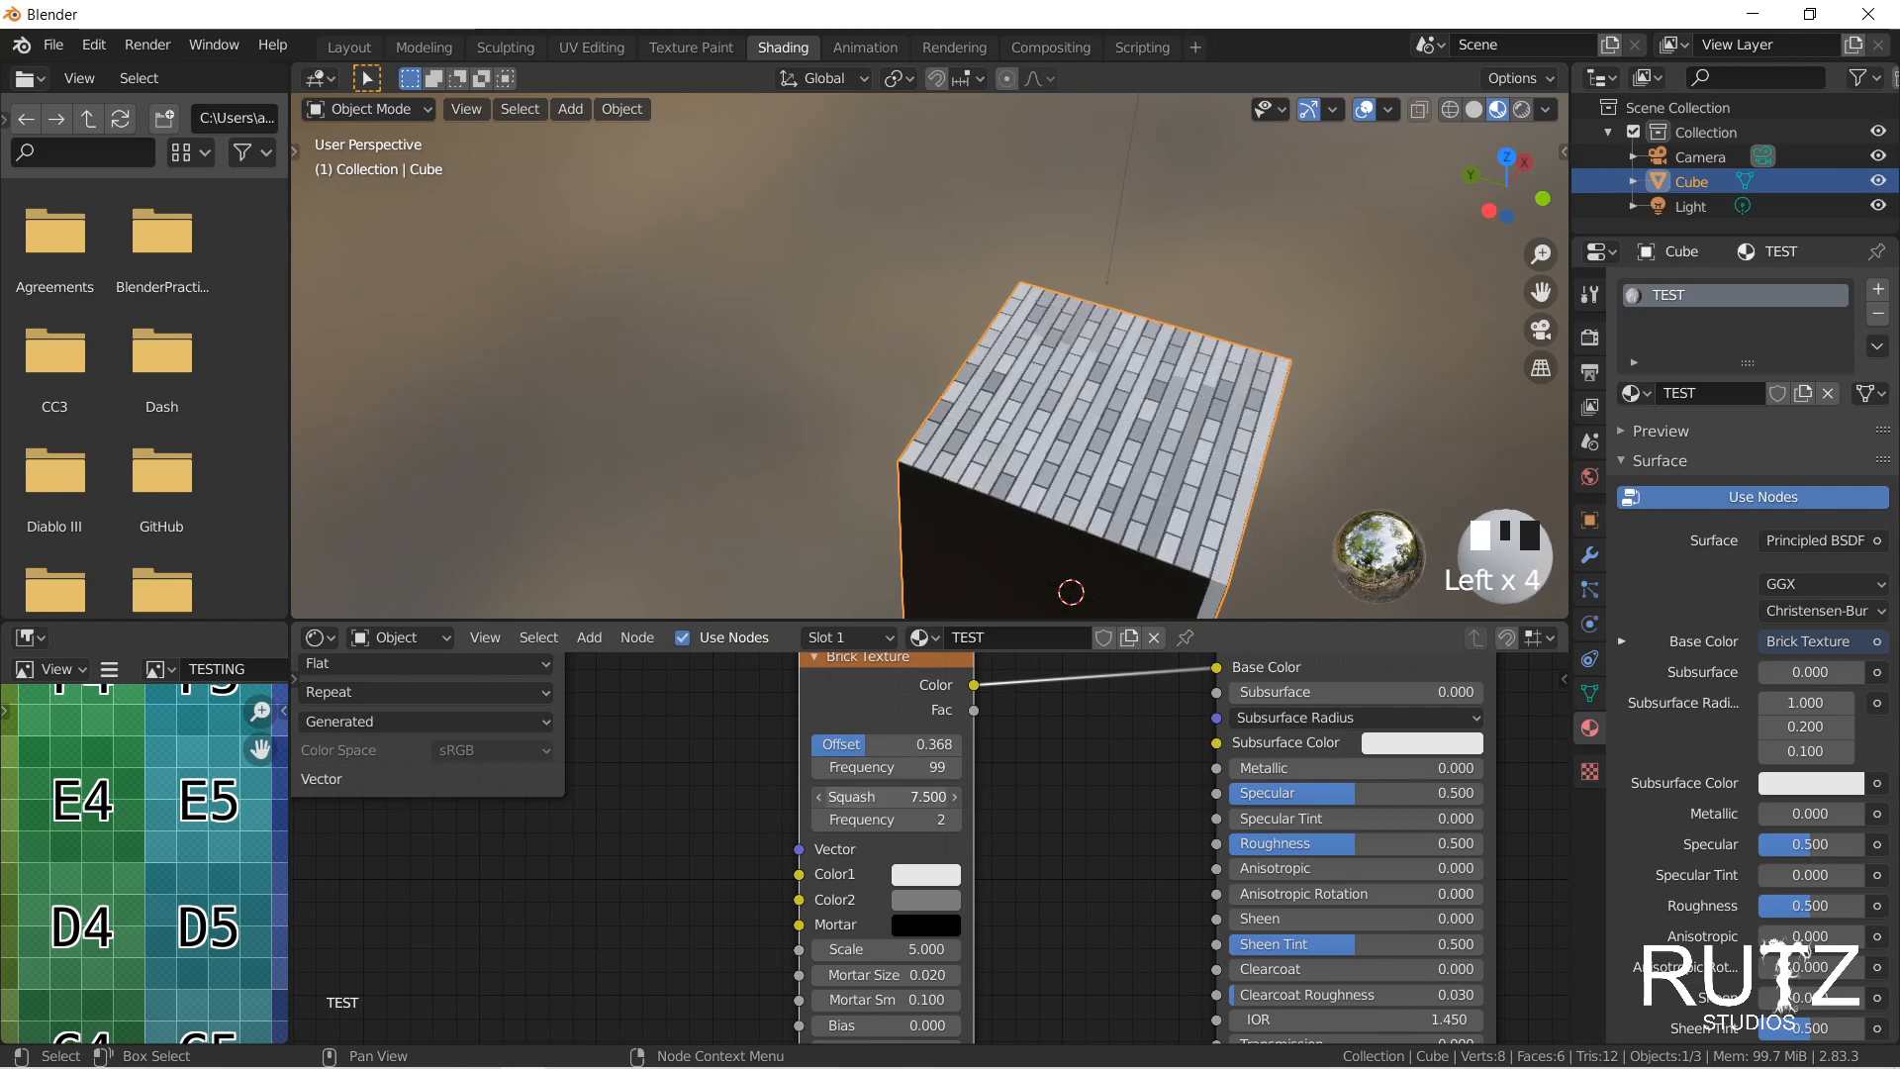
Step: Set the Brick Texture's Color1 to orange-red, Color2 to purple and Mortar to white
click(925, 874)
drag(995, 628, 1049, 649)
click(926, 896)
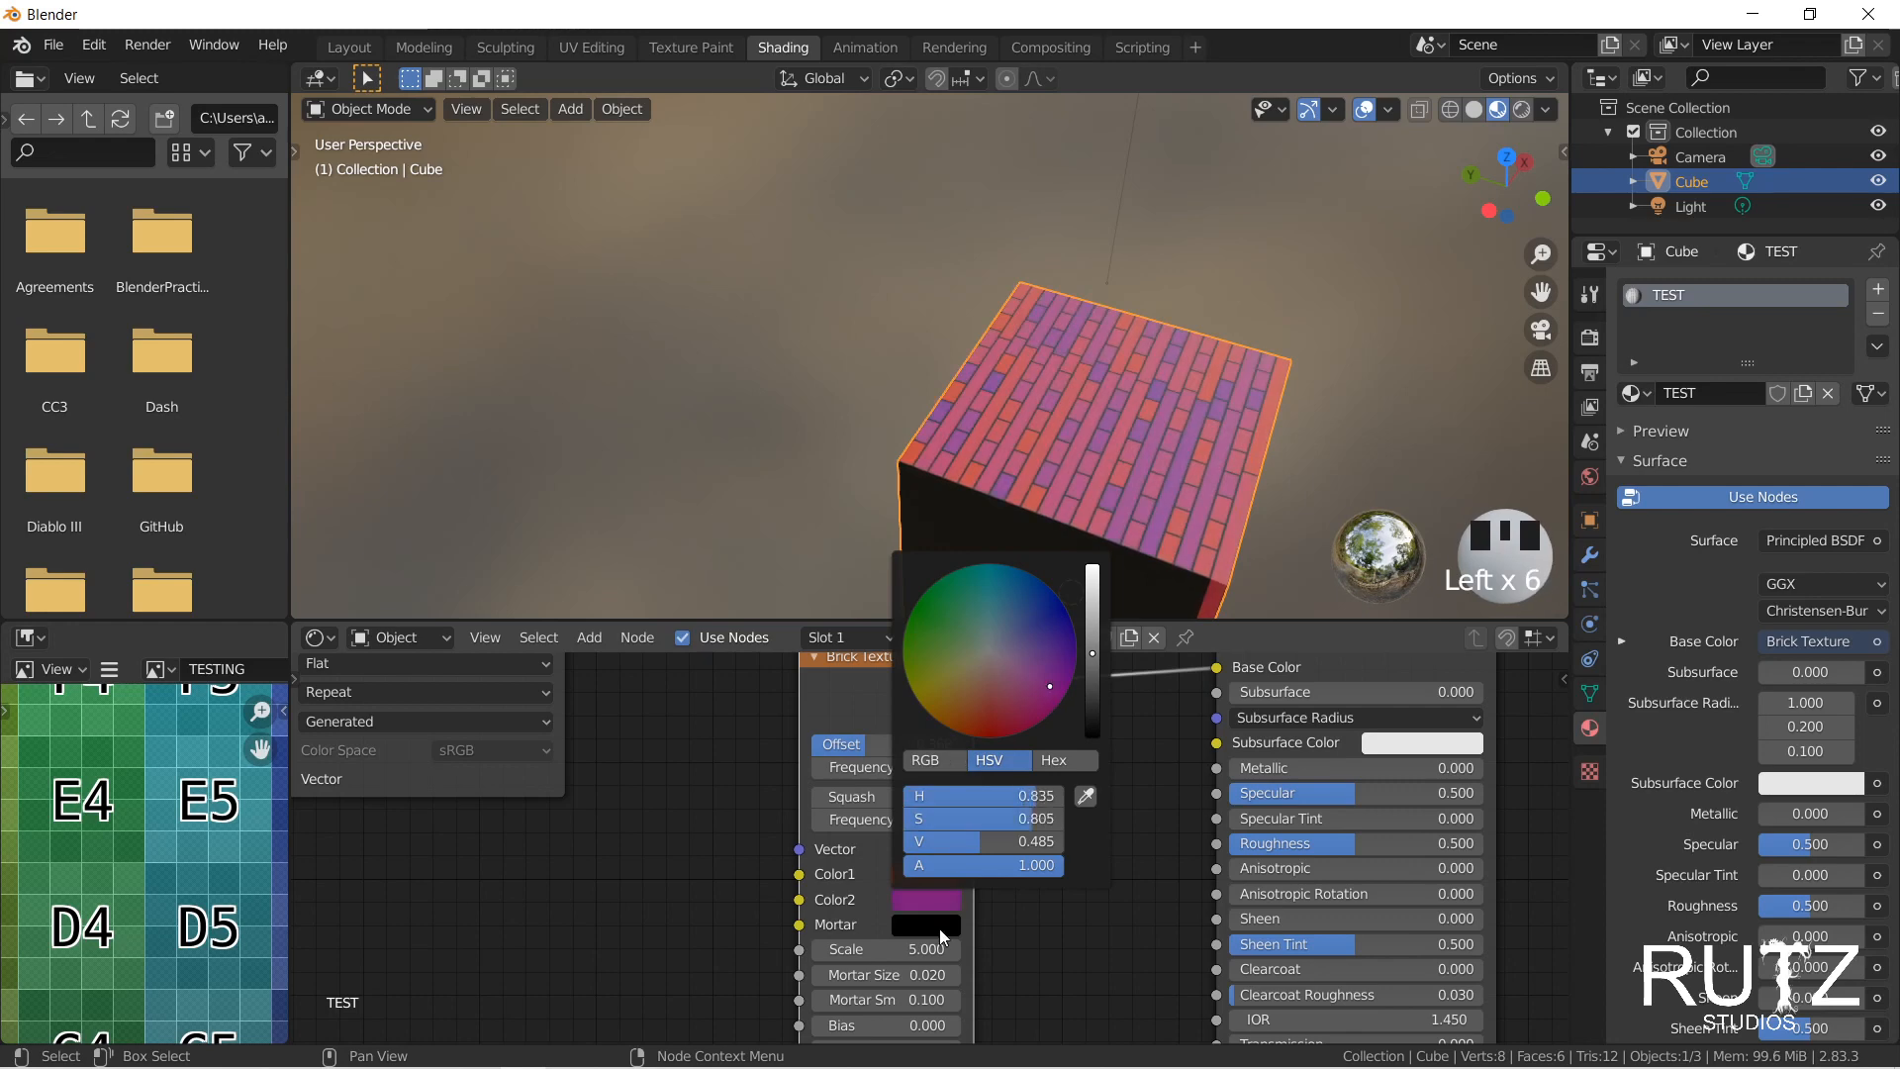
click(934, 926)
drag(1092, 697, 1093, 590)
Step: Set the Brick Texture's Scale to 10.4
mouse_move(885, 949)
mouse_down()
mouse_move(957, 949)
mouse_move(852, 949)
mouse_move(921, 949)
mouse_up()
scroll(1053, 775, down, 2)
scroll(980, 822, down, 2)
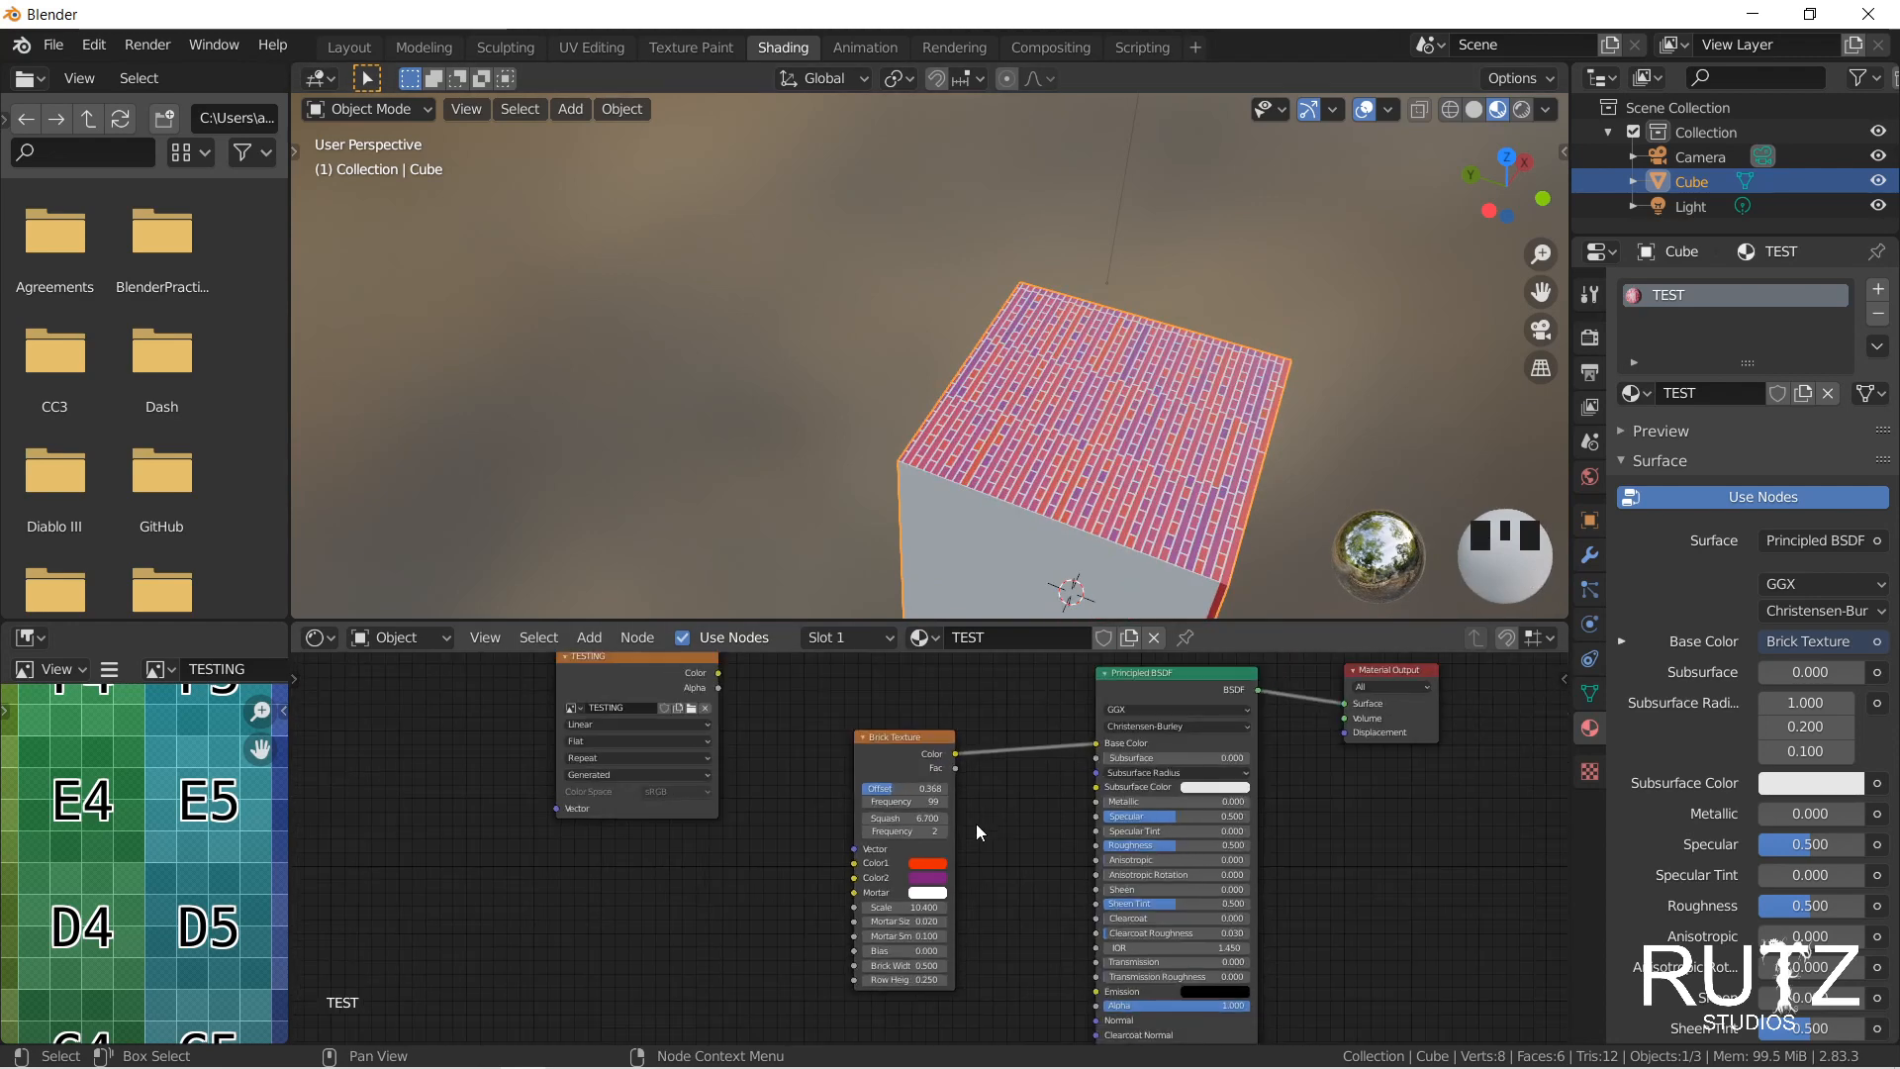
Step: Connect the TESTING node's Color output to the Brick Texture's Color1 input and move the TESTING node close beside it
drag(734, 687, 861, 853)
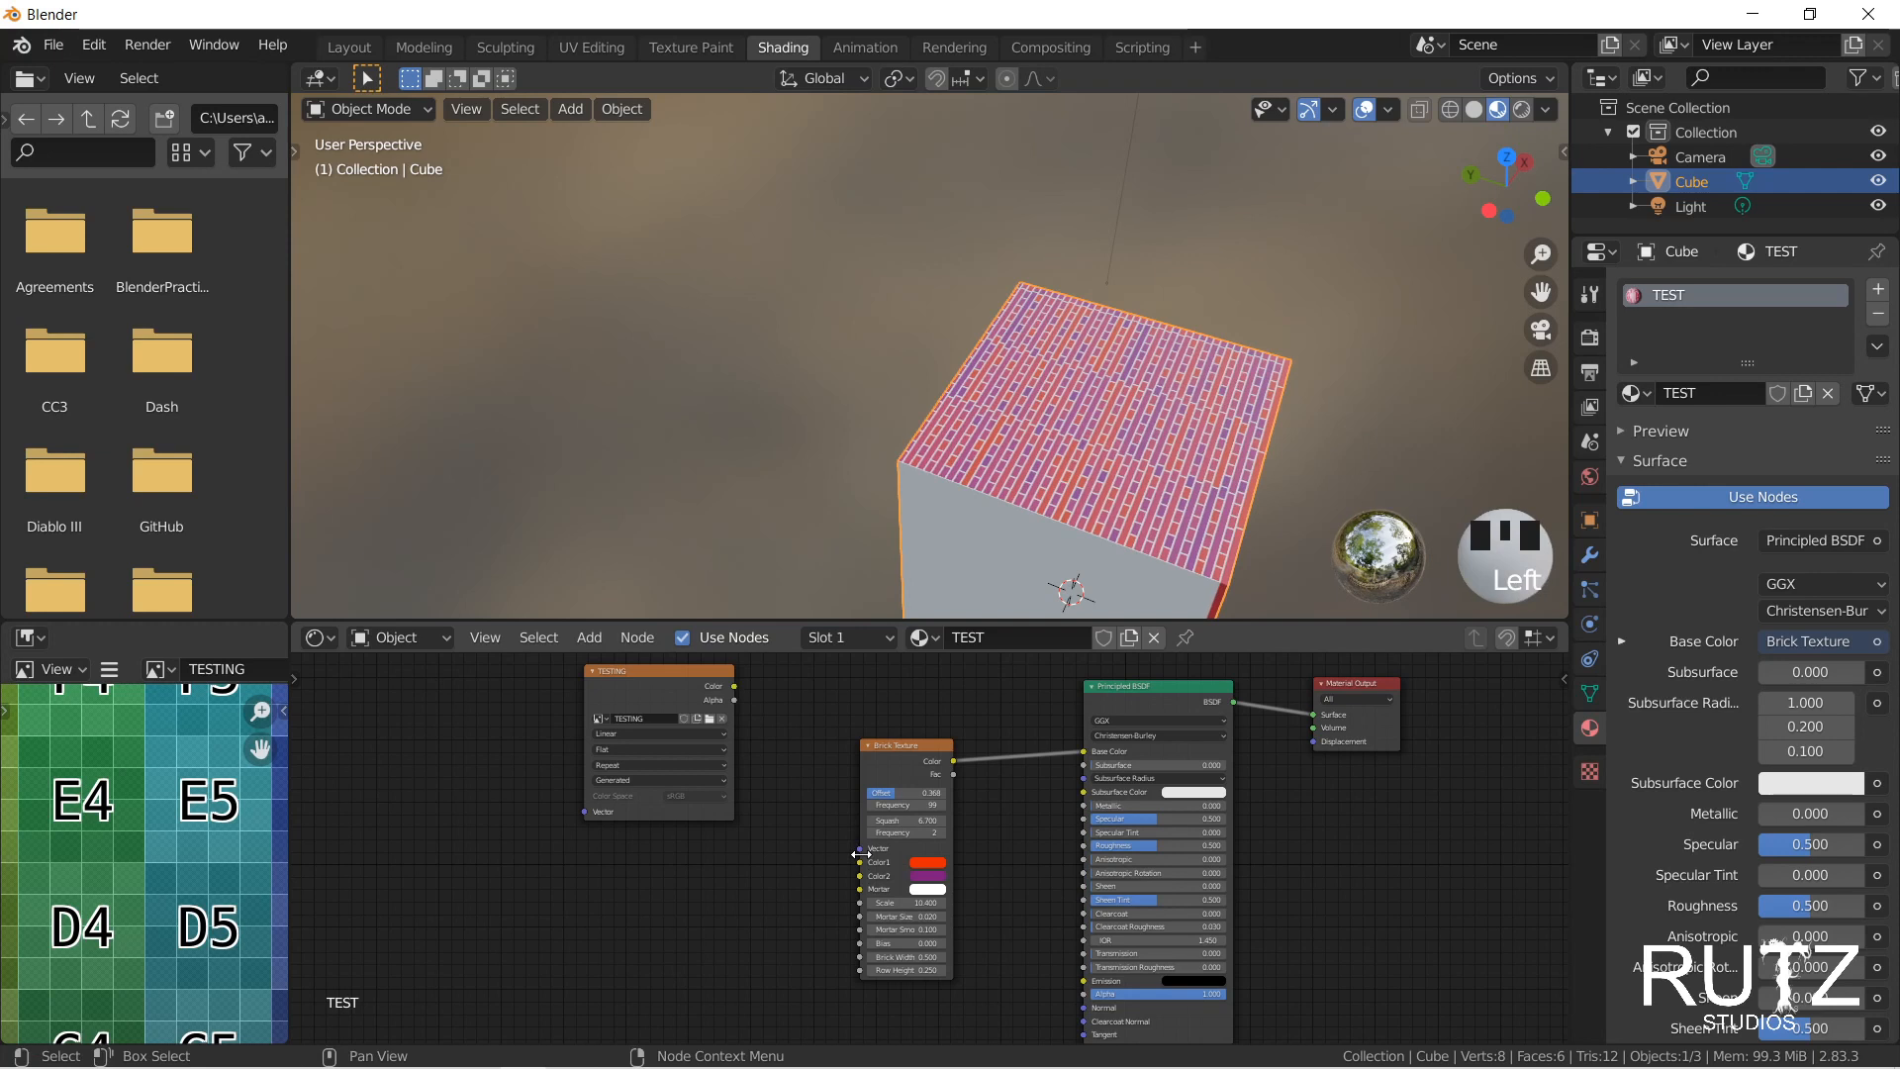
drag(734, 685, 859, 849)
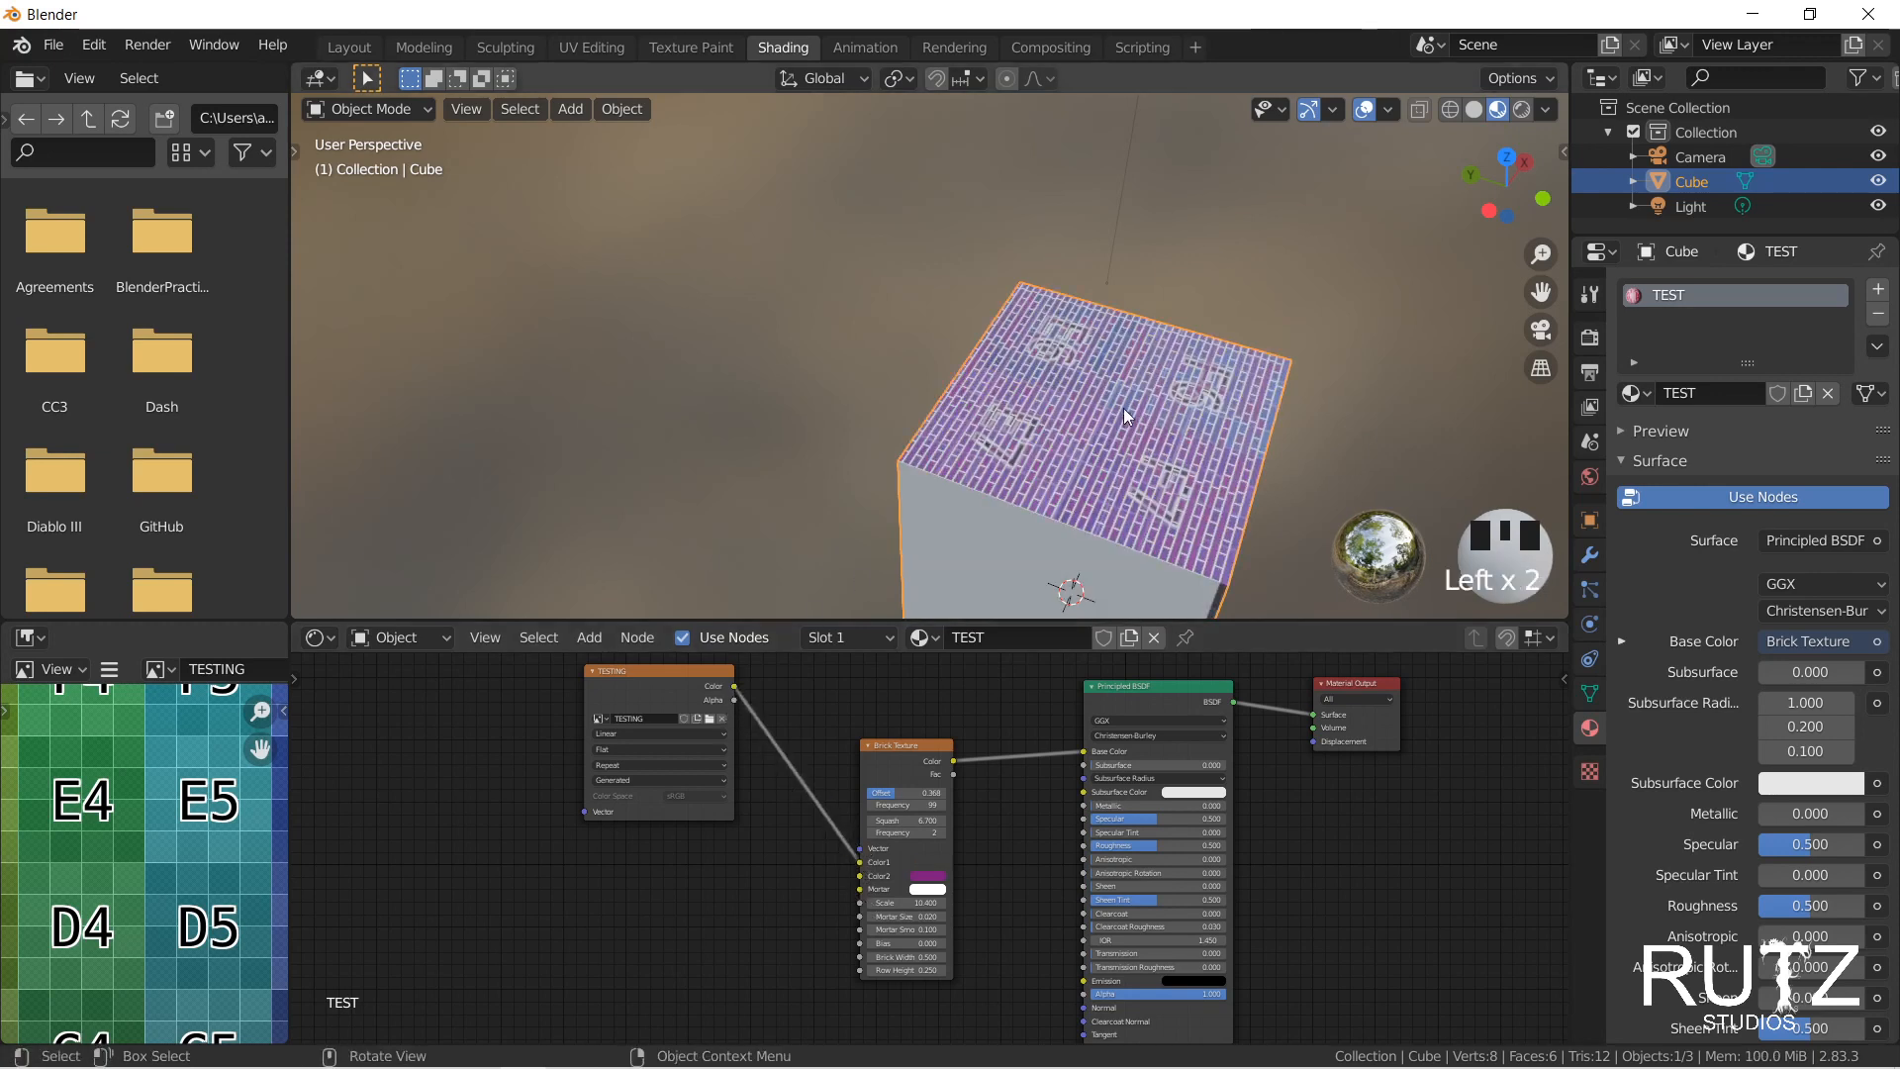
drag(638, 736, 727, 840)
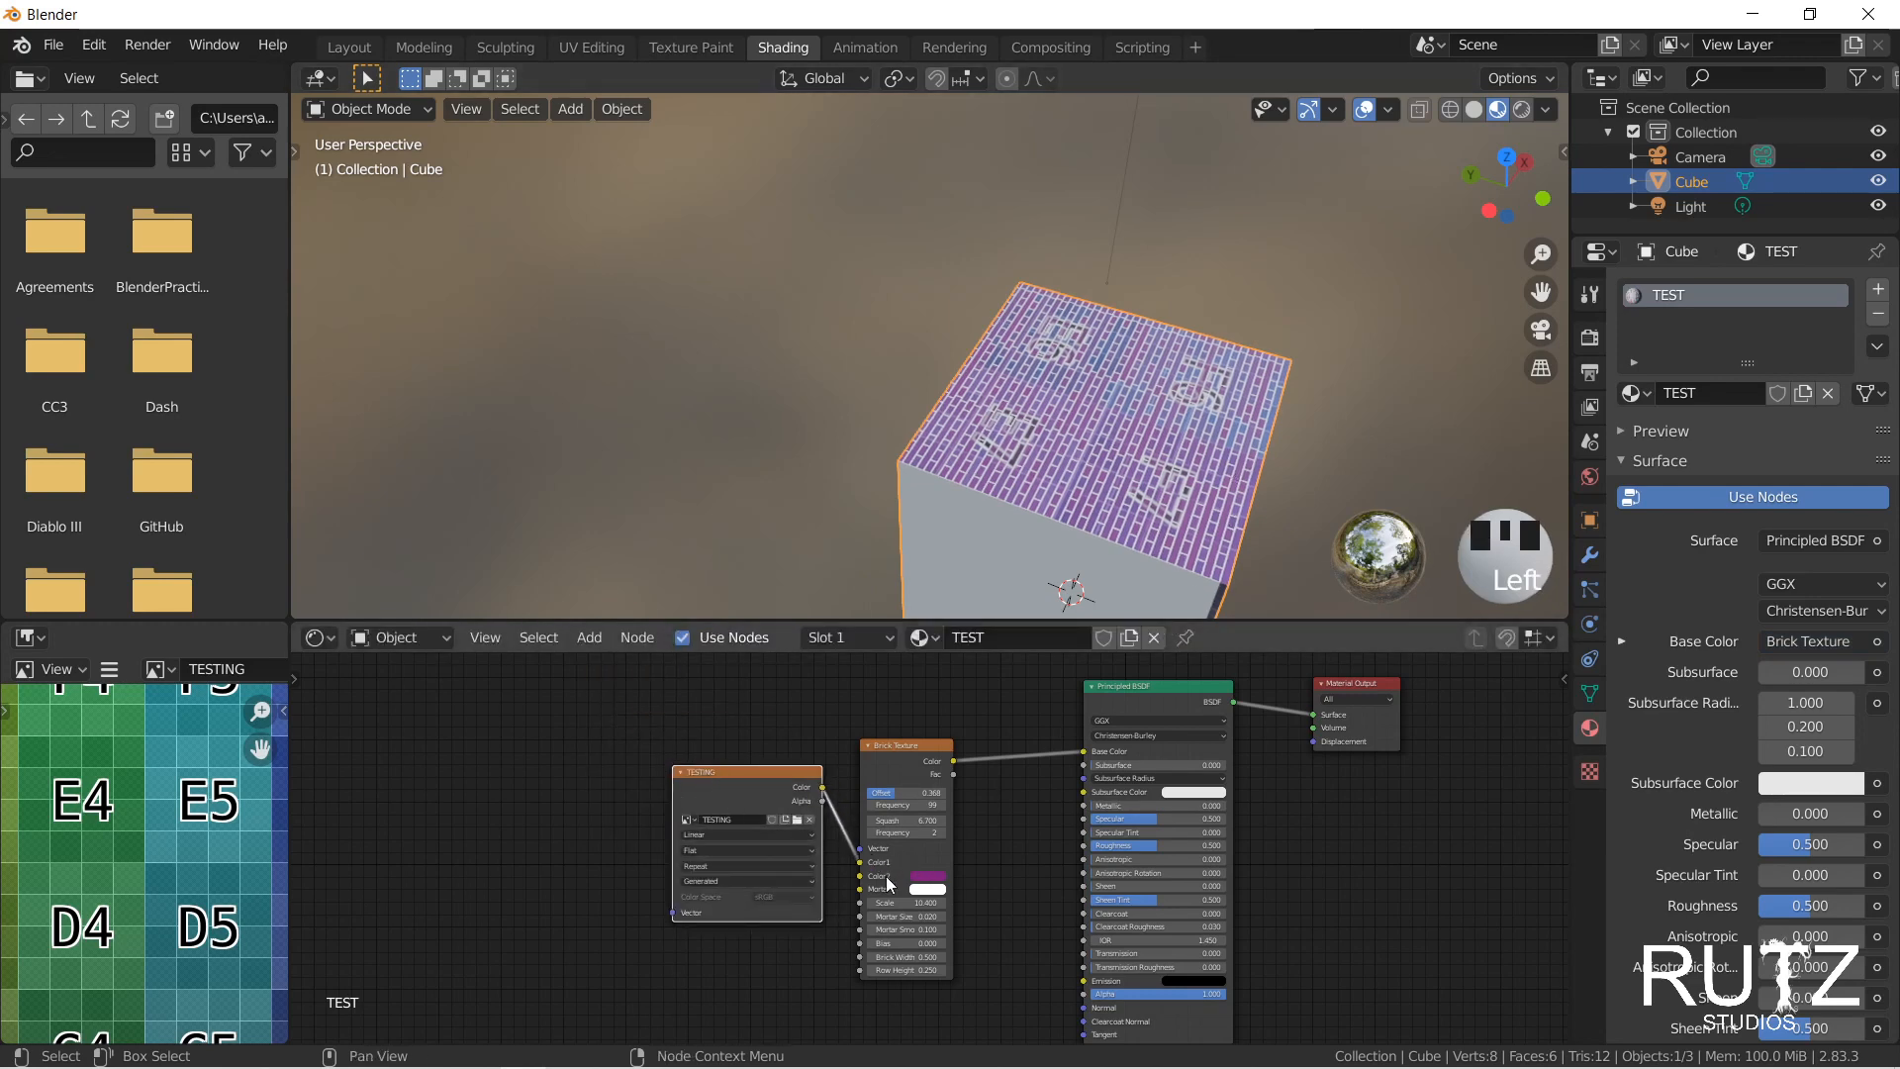
Step: Move the Brick Texture node closer to the Principled BSDF and examine the combined texture on the cube's top and sides
middle_drag(1191, 556, 1112, 394)
scroll(1079, 562, up, 3)
scroll(1112, 394, down, 2)
middle_drag(1031, 343, 1049, 514)
click(895, 744)
drag(961, 740, 1027, 743)
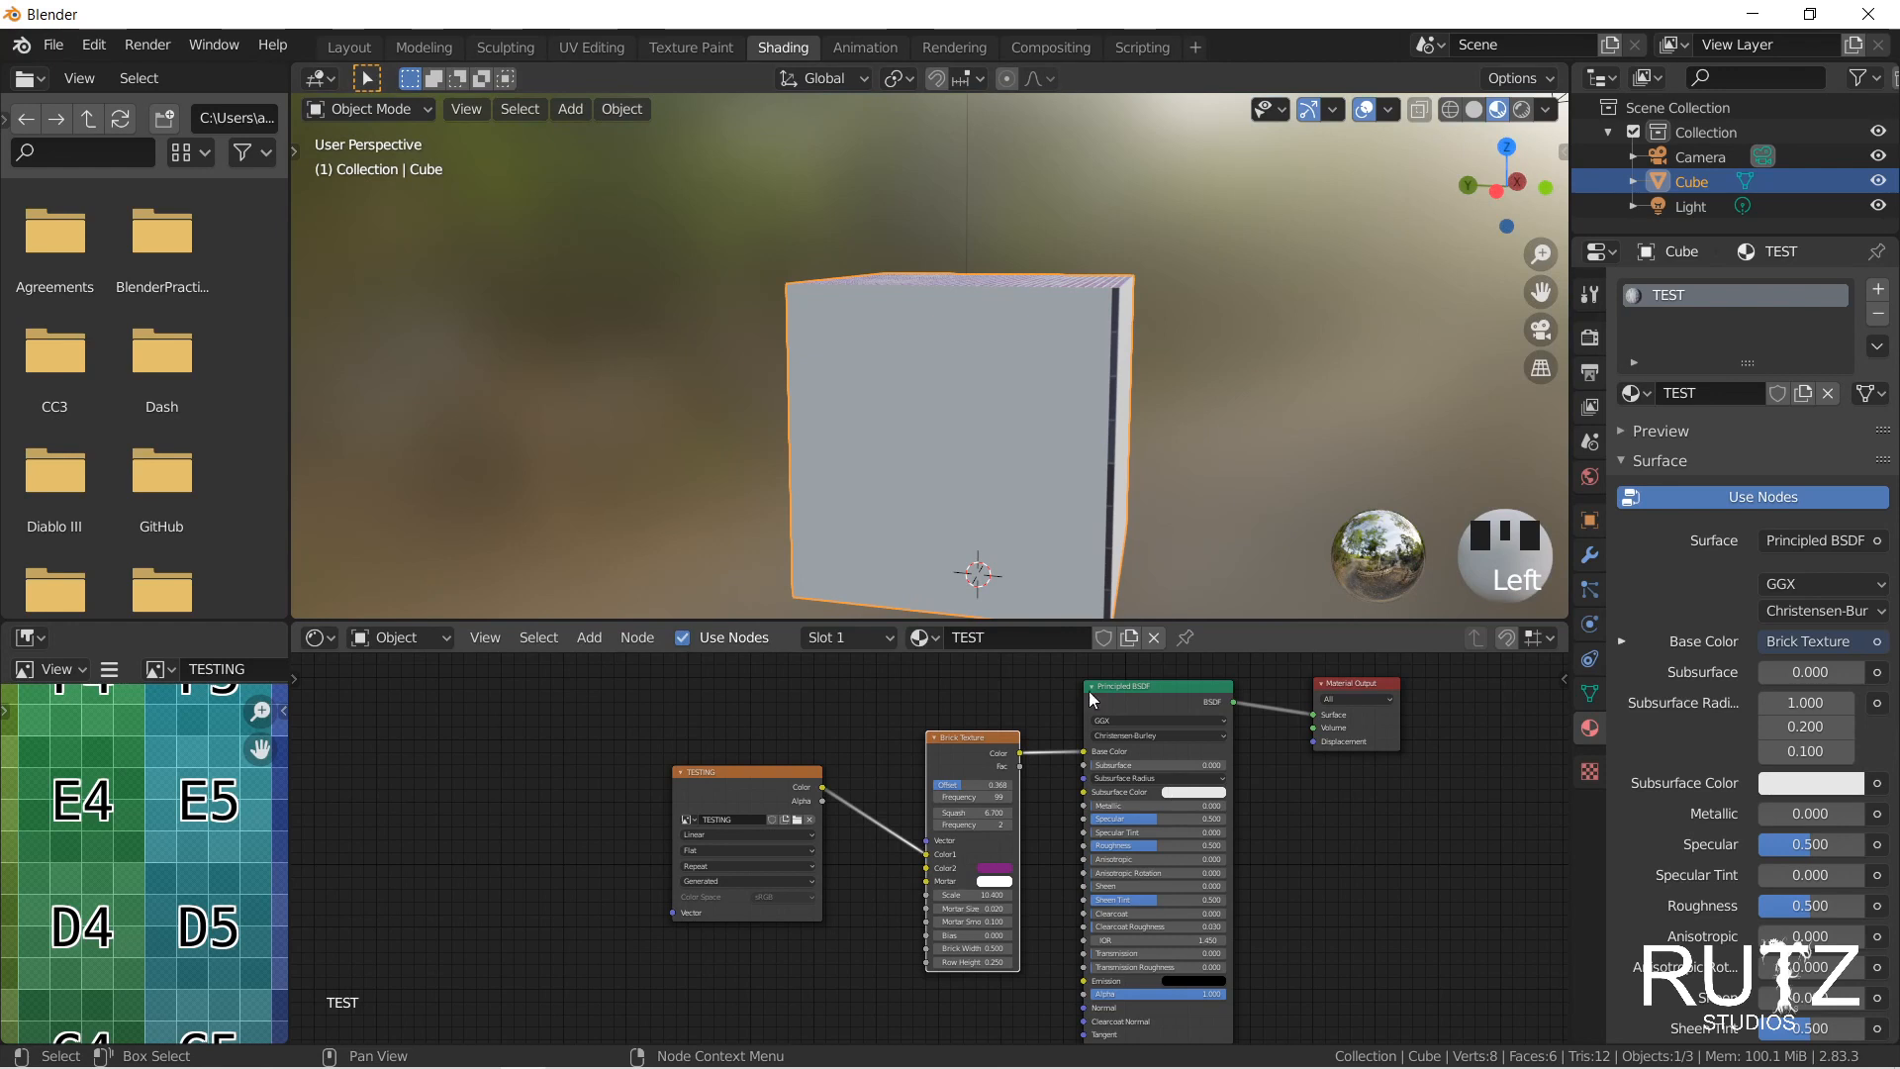
scroll(1135, 814, down, 1)
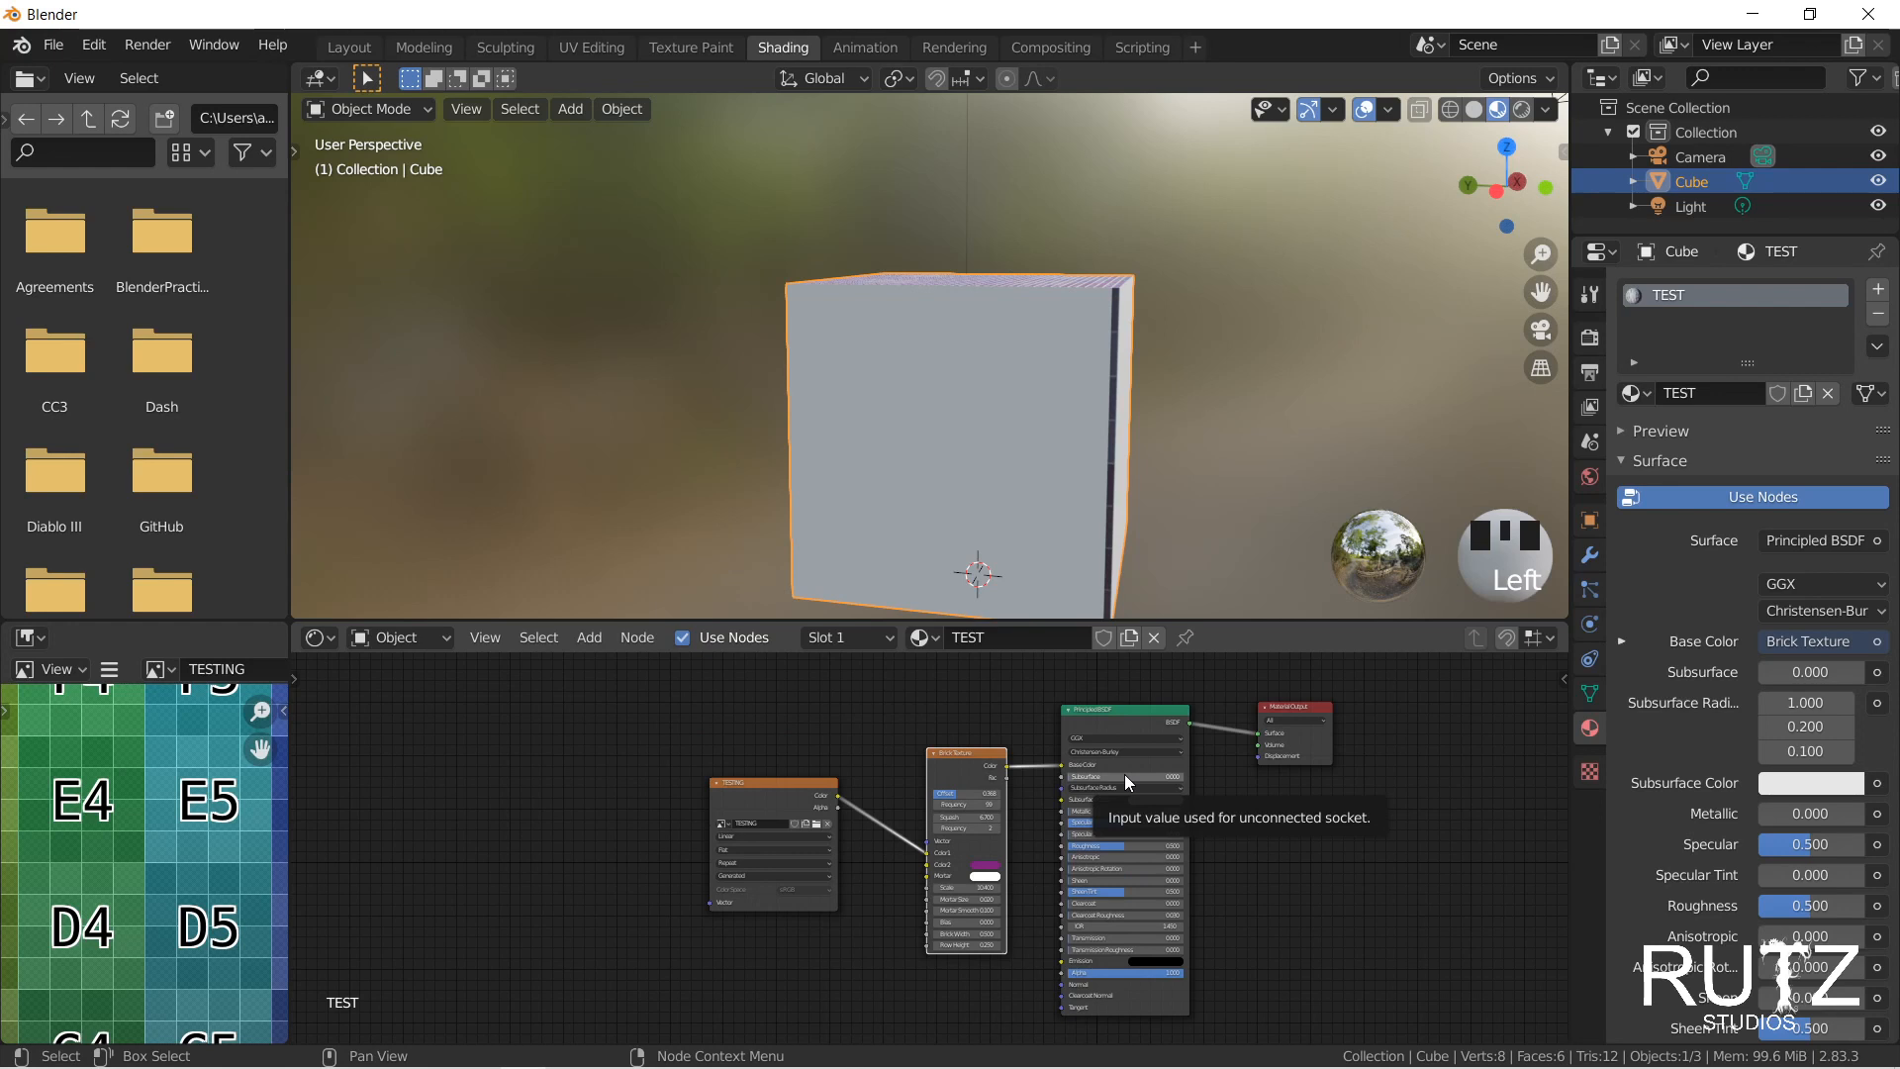
shift+middle_drag(1085, 414, 970, 438)
shift+middle_drag(996, 370, 1065, 400)
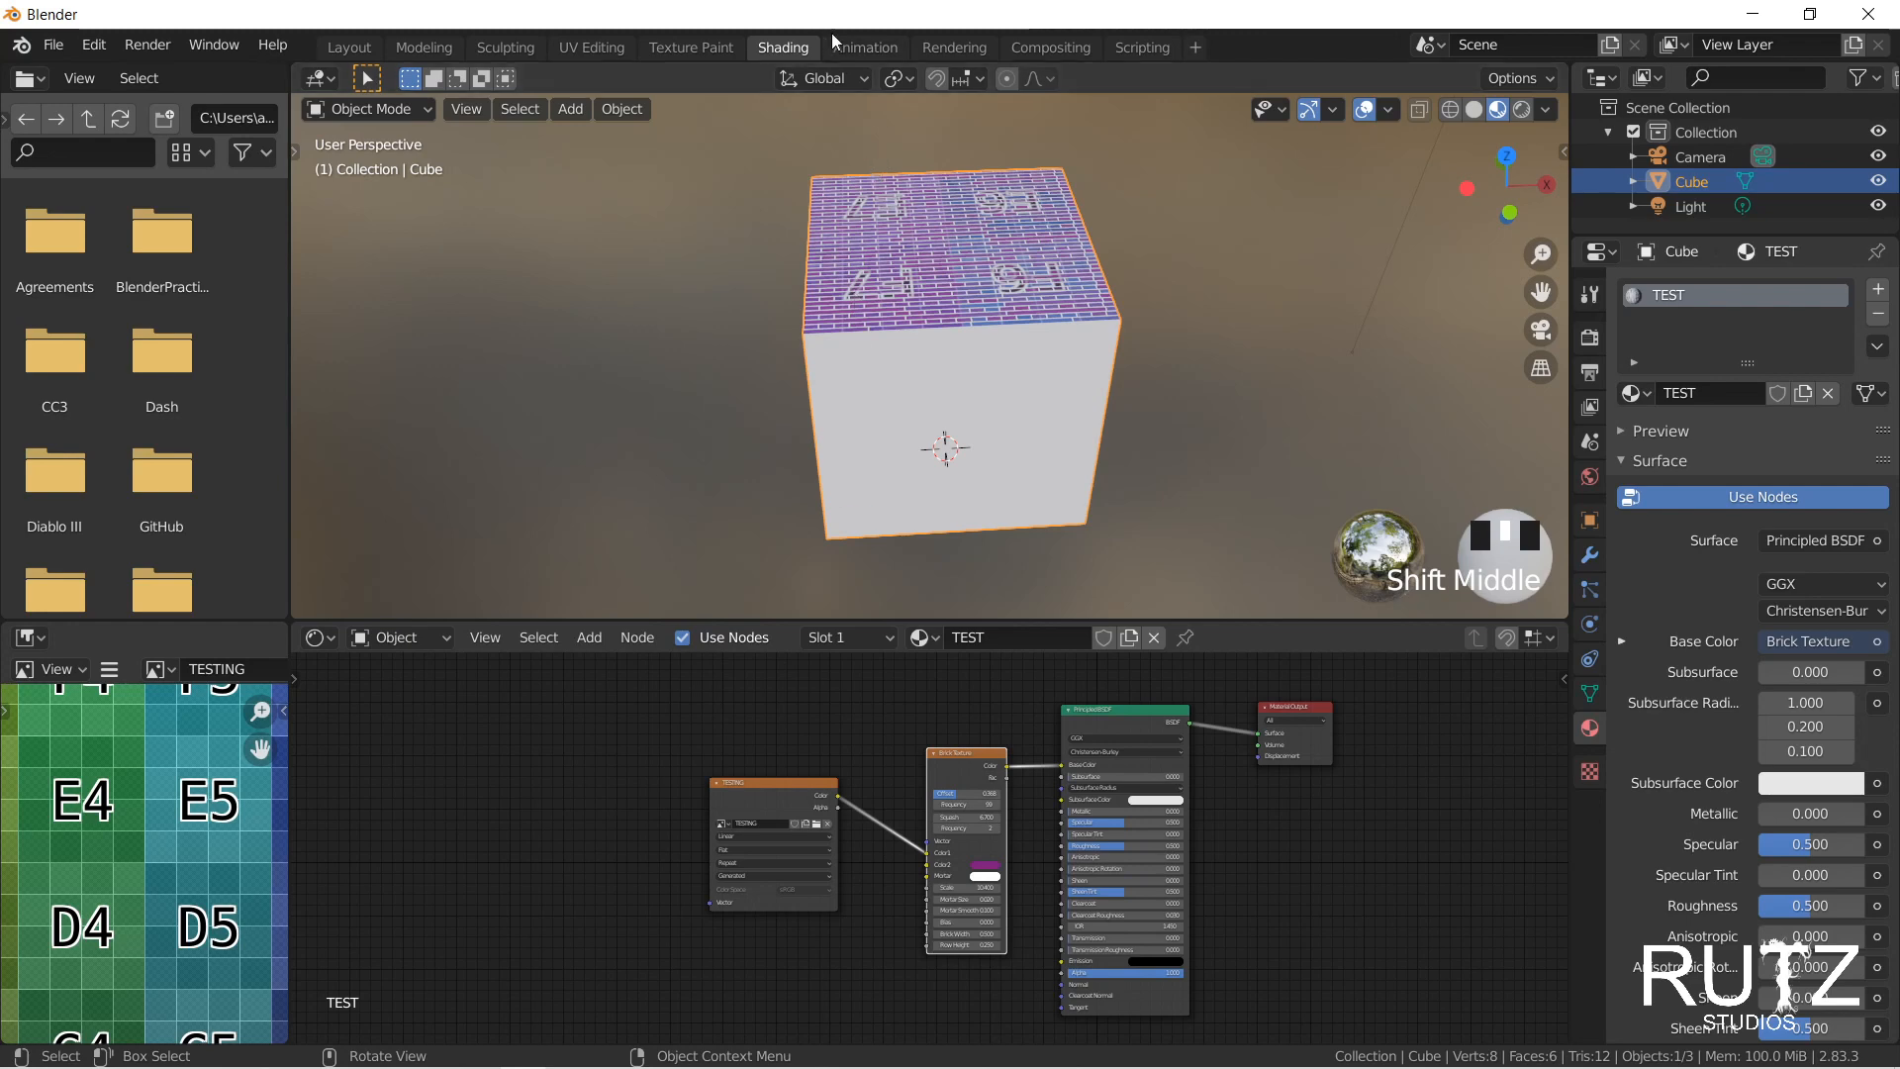
Step: Switch to the Animation workspace and view the cube in the secondary viewport
click(857, 49)
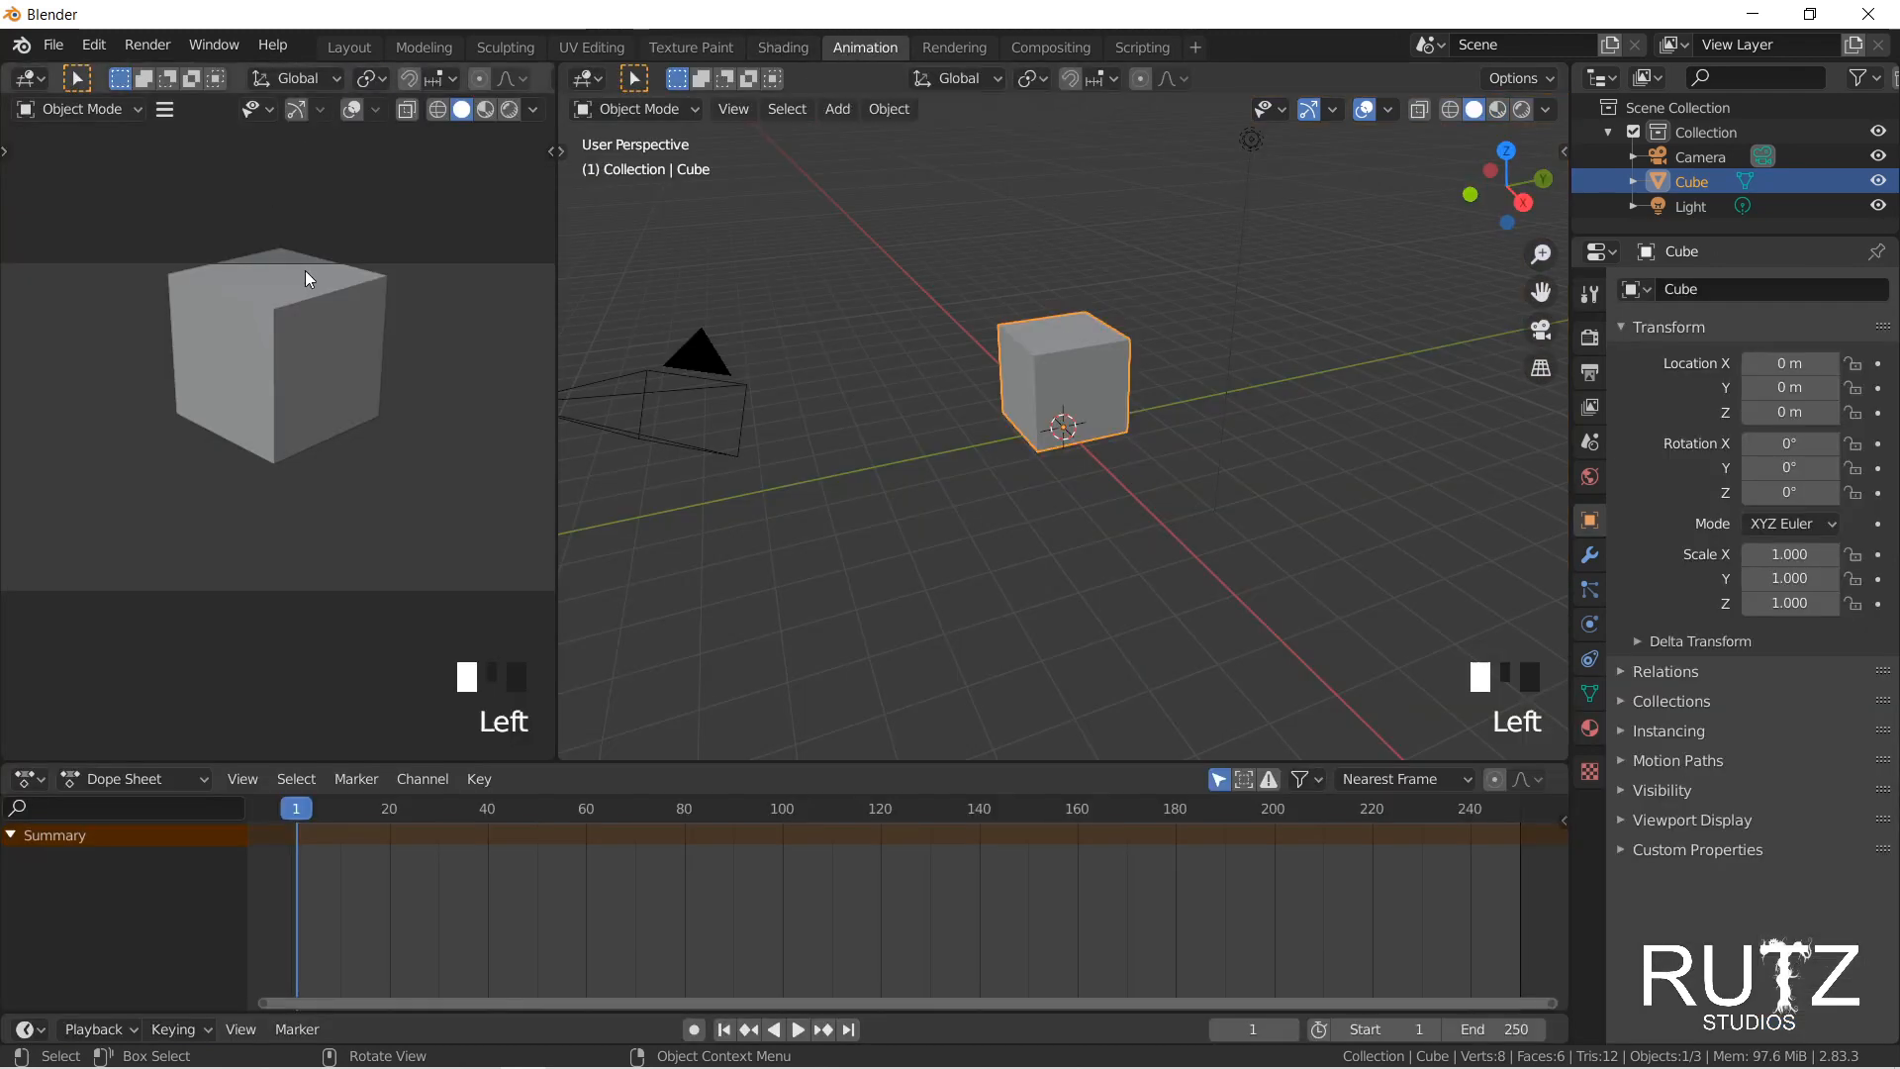
scroll(253, 370, down, 1)
shift+middle_drag(267, 346, 341, 360)
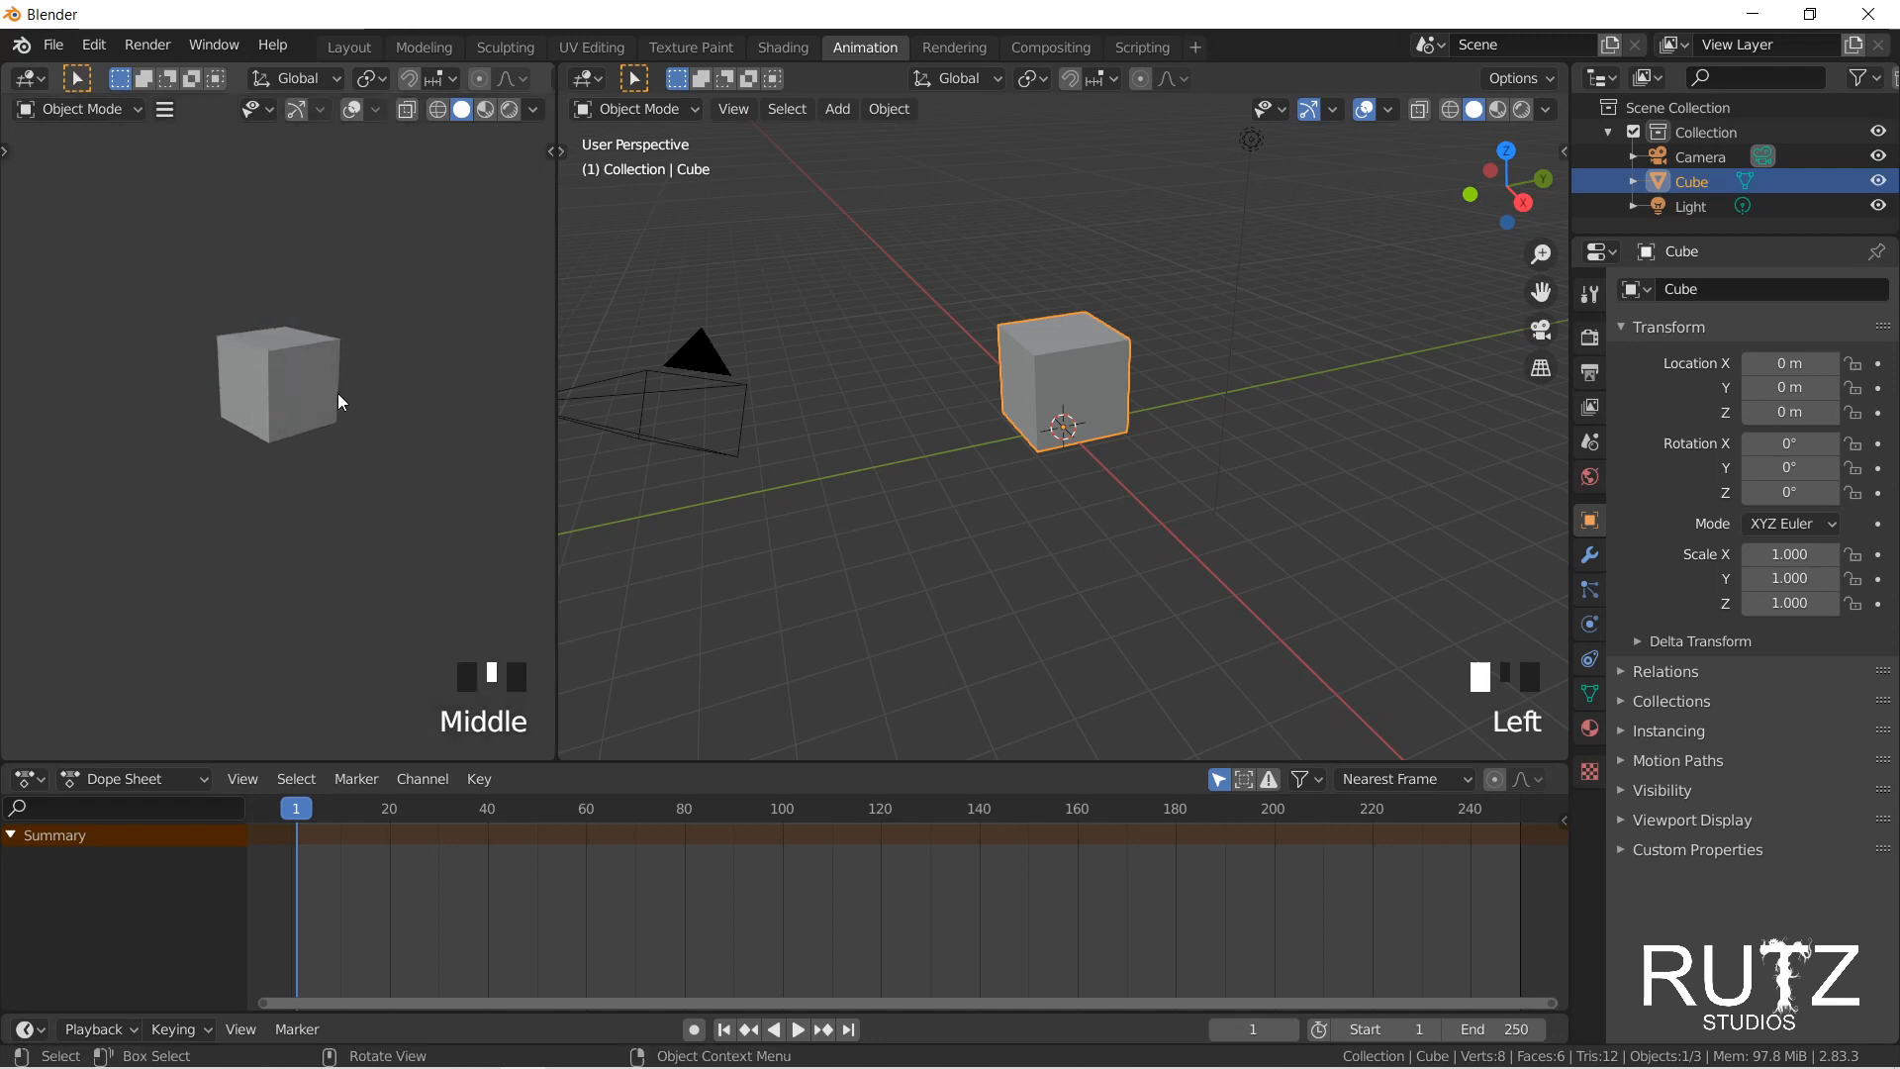
Step: Insert a Location keyframe for the cube at frame 1
click(1073, 361)
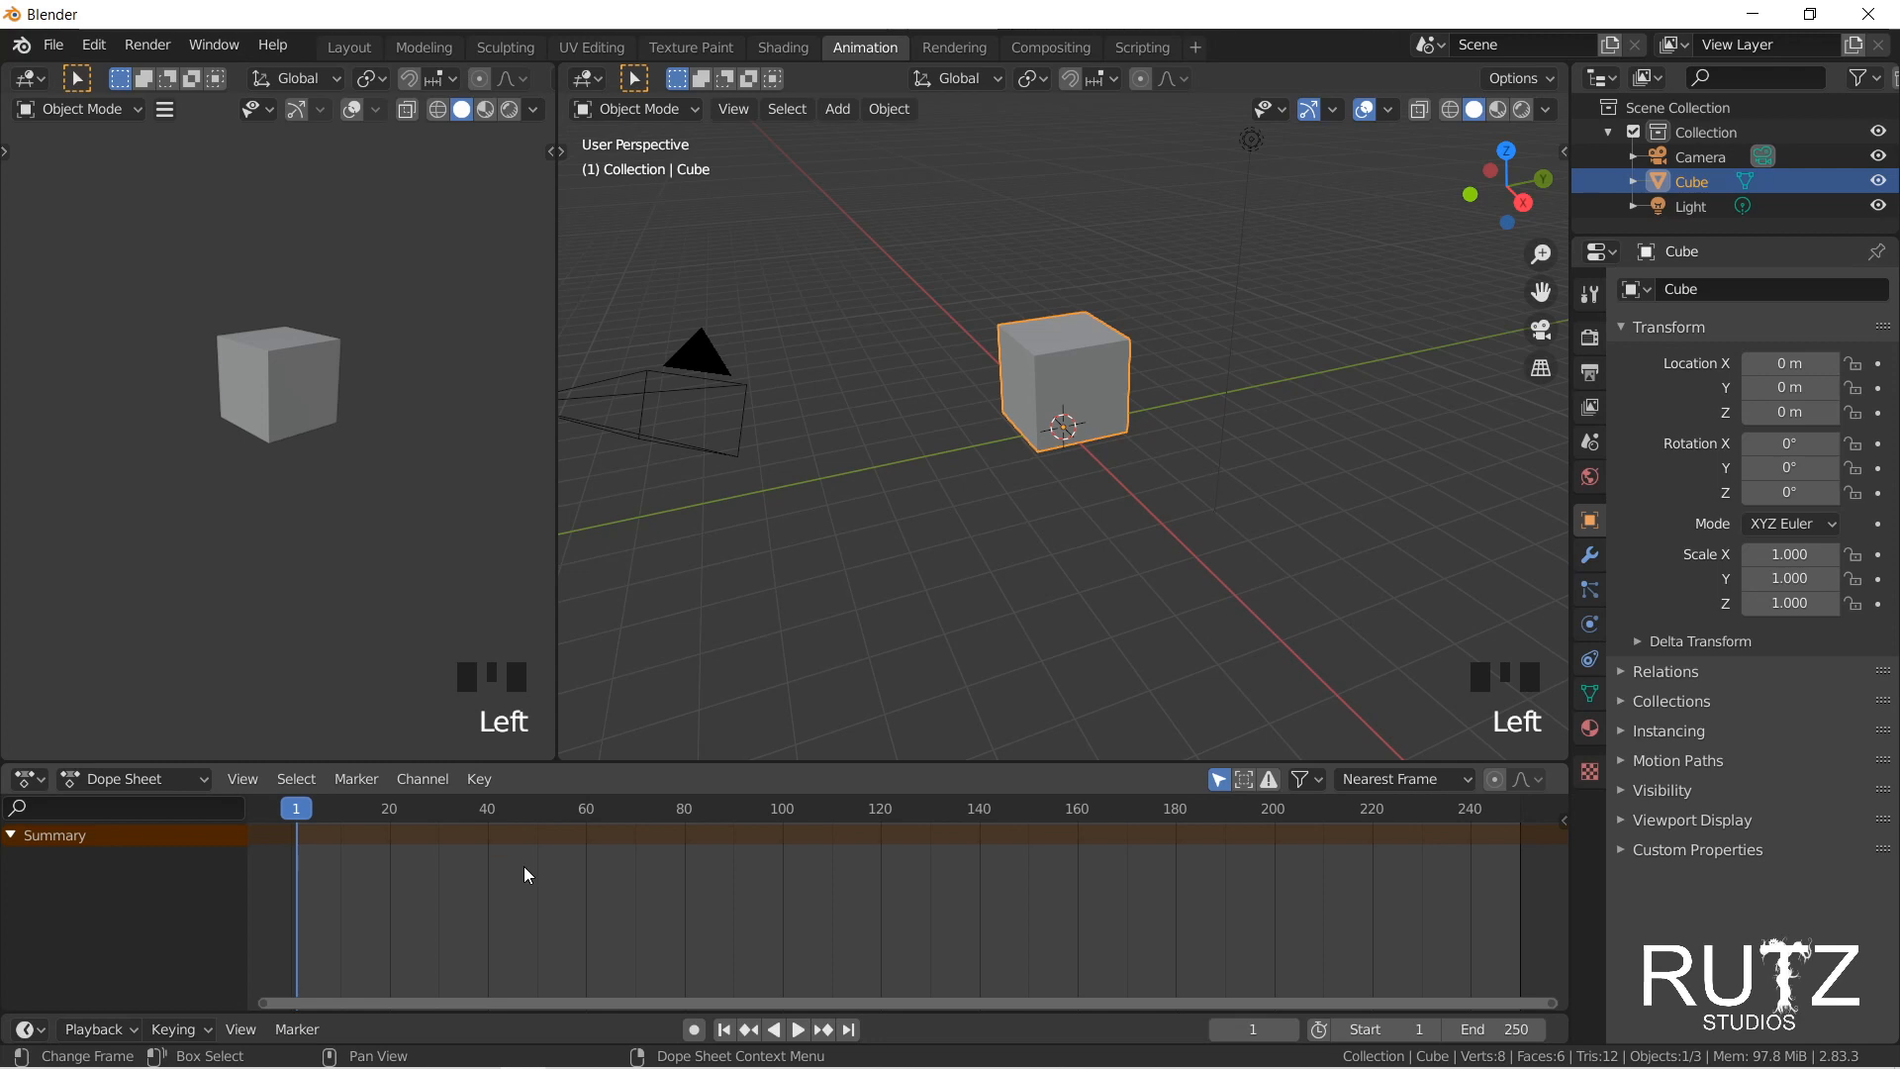
drag(311, 810, 298, 811)
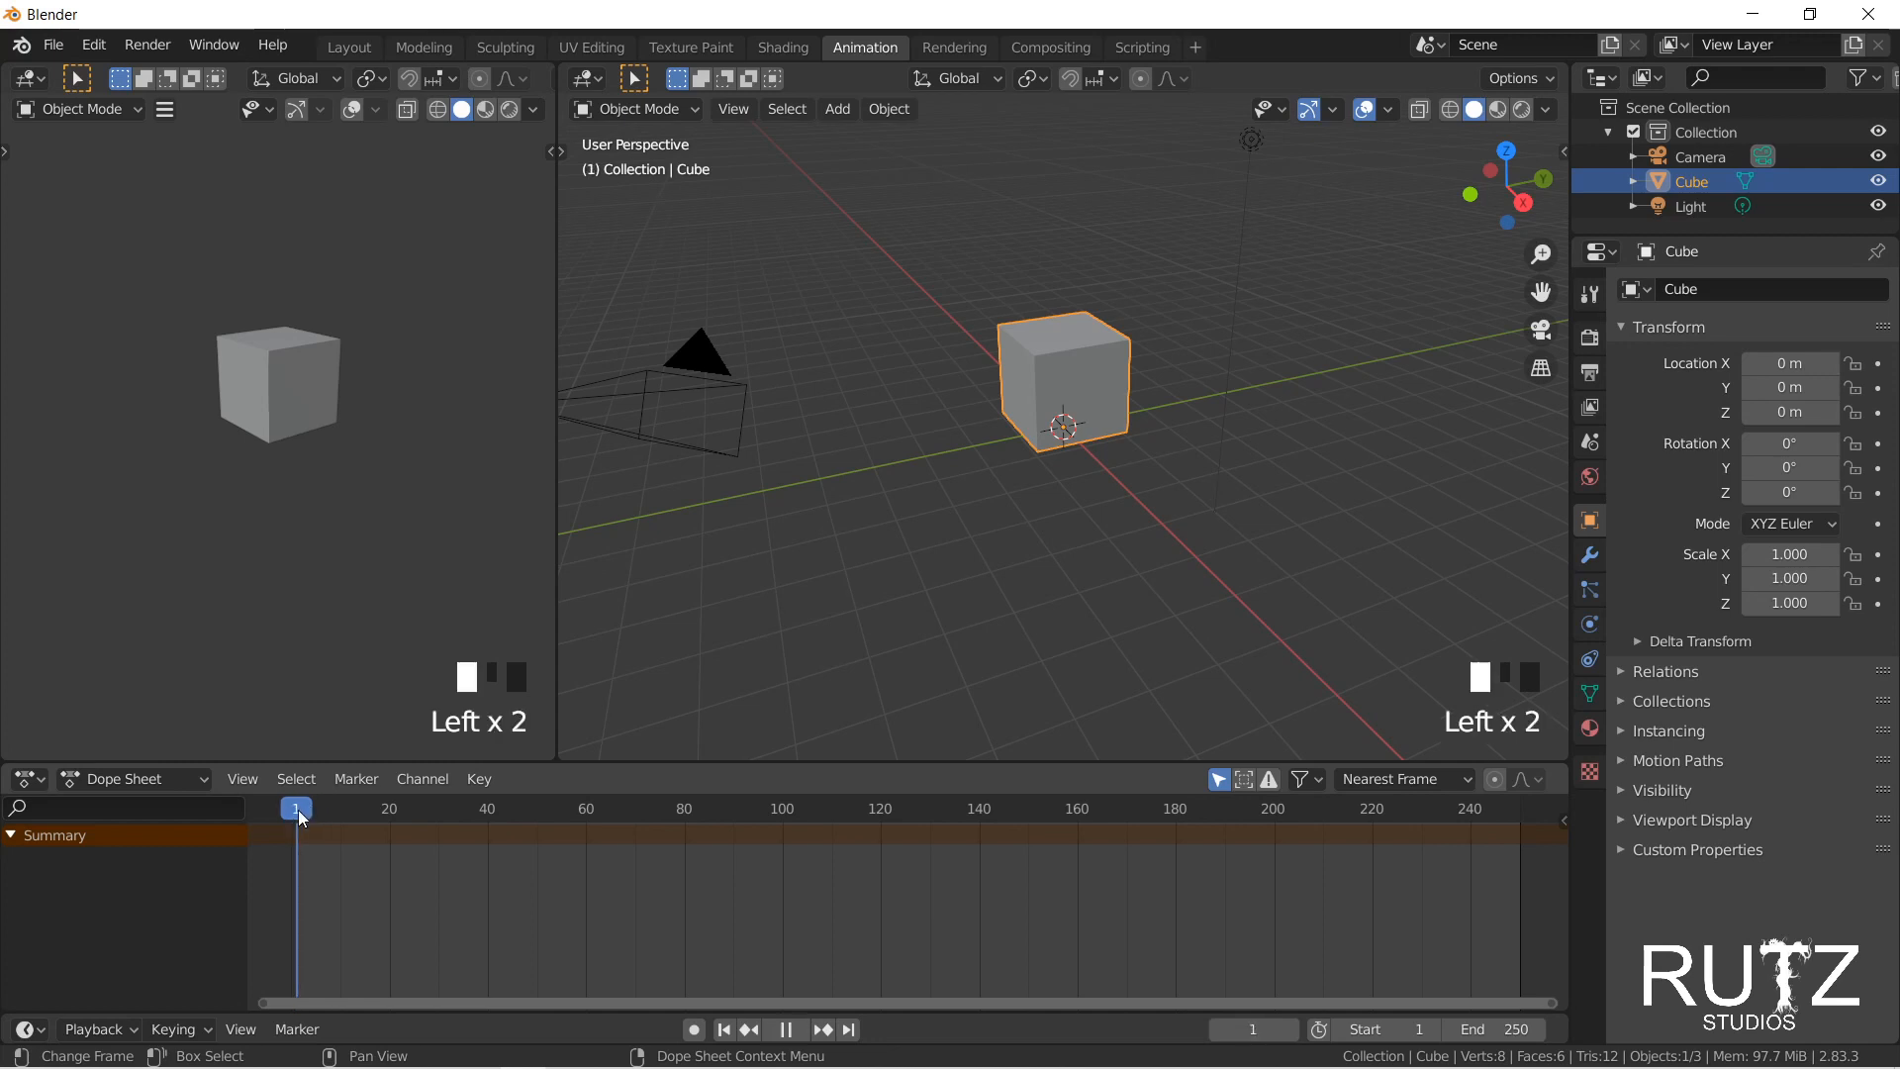
right_click(1060, 348)
key(i)
click(1132, 359)
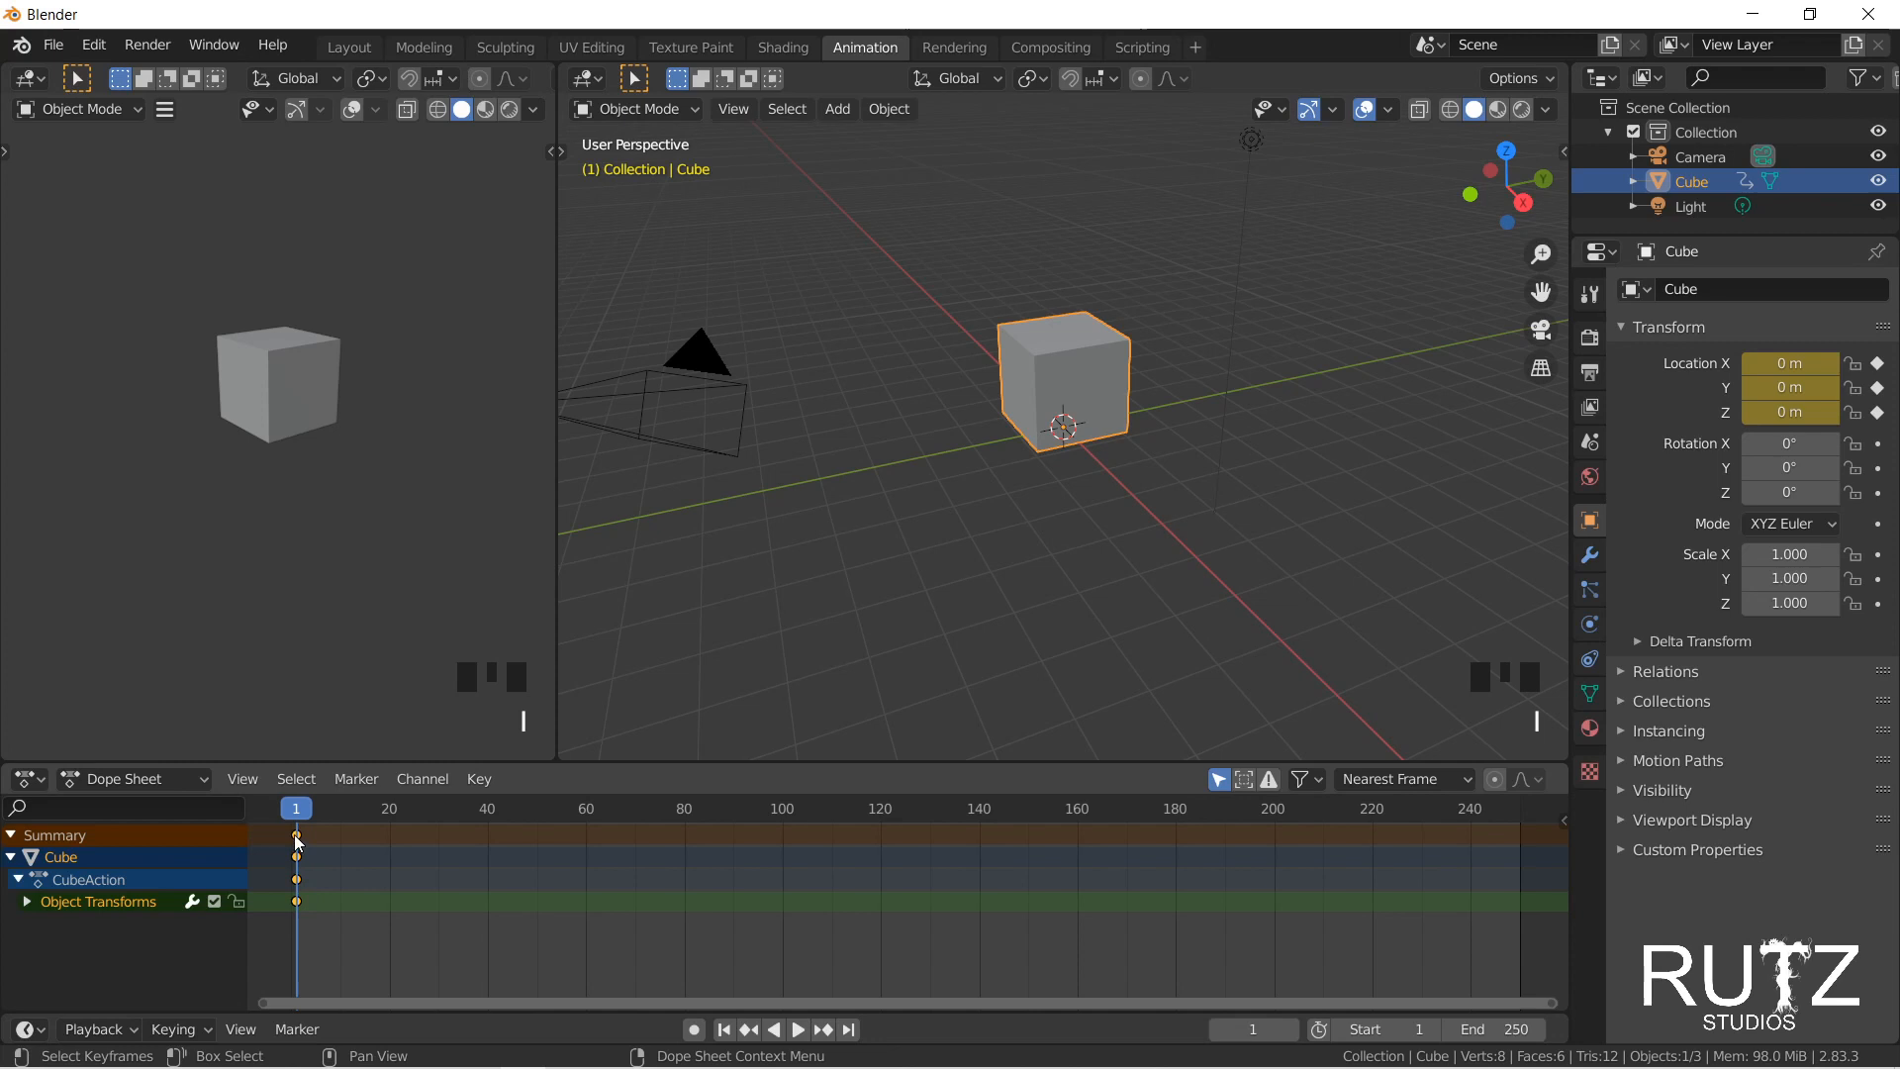
Step: Insert a LocRotScale keyframe for the cube at frame 1
key(i)
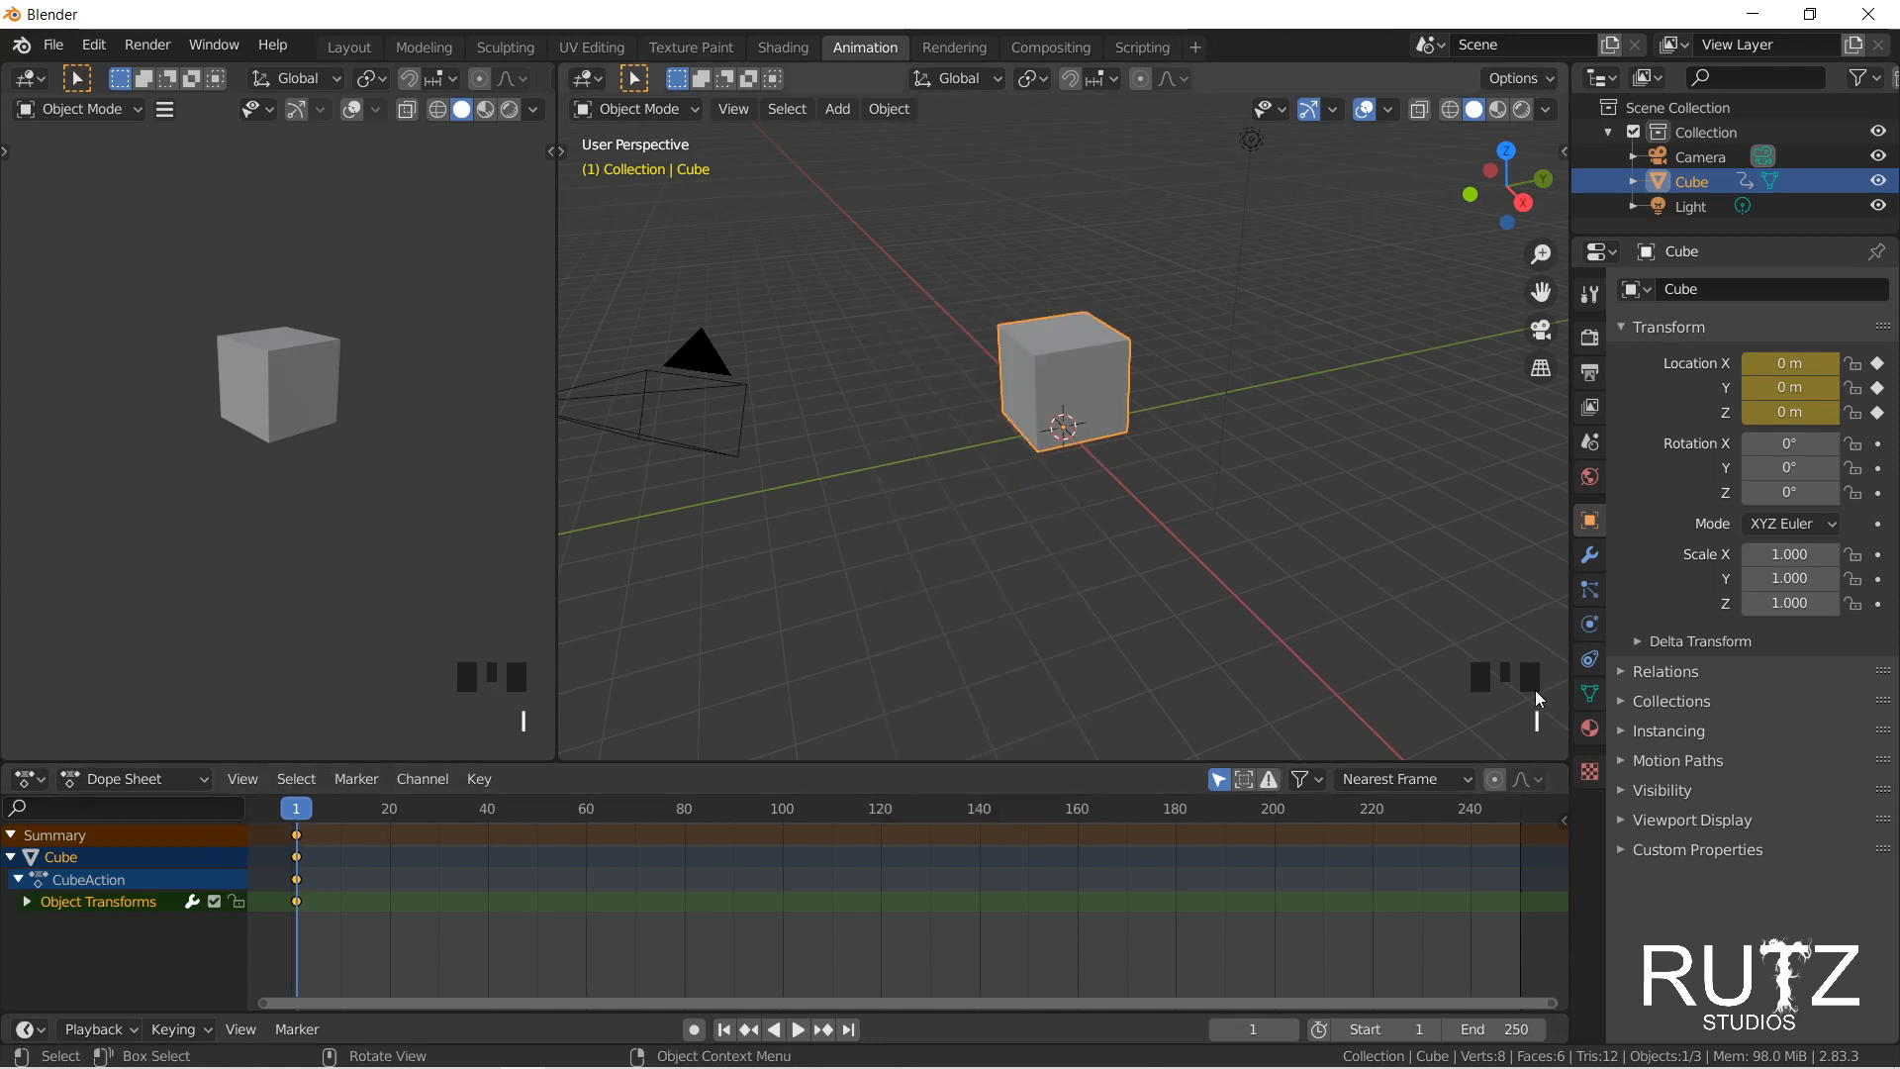
key(i)
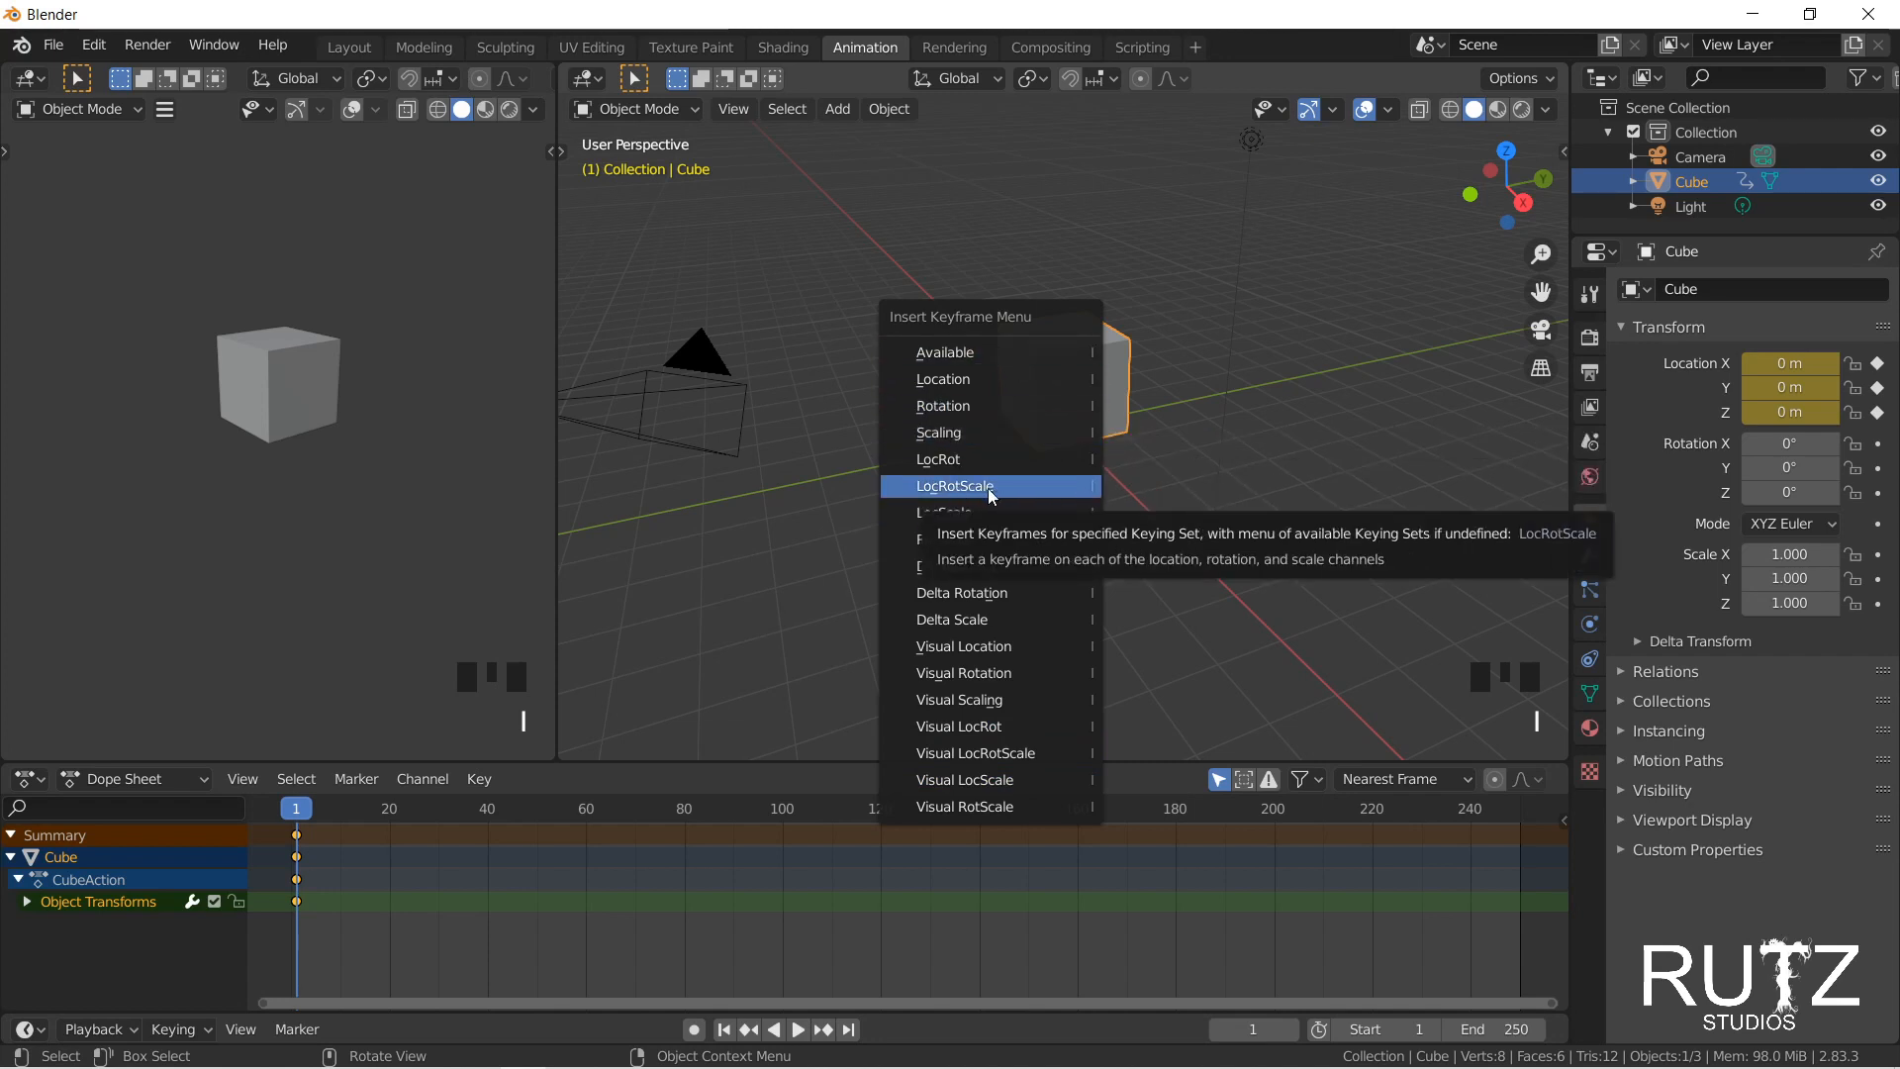
click(993, 487)
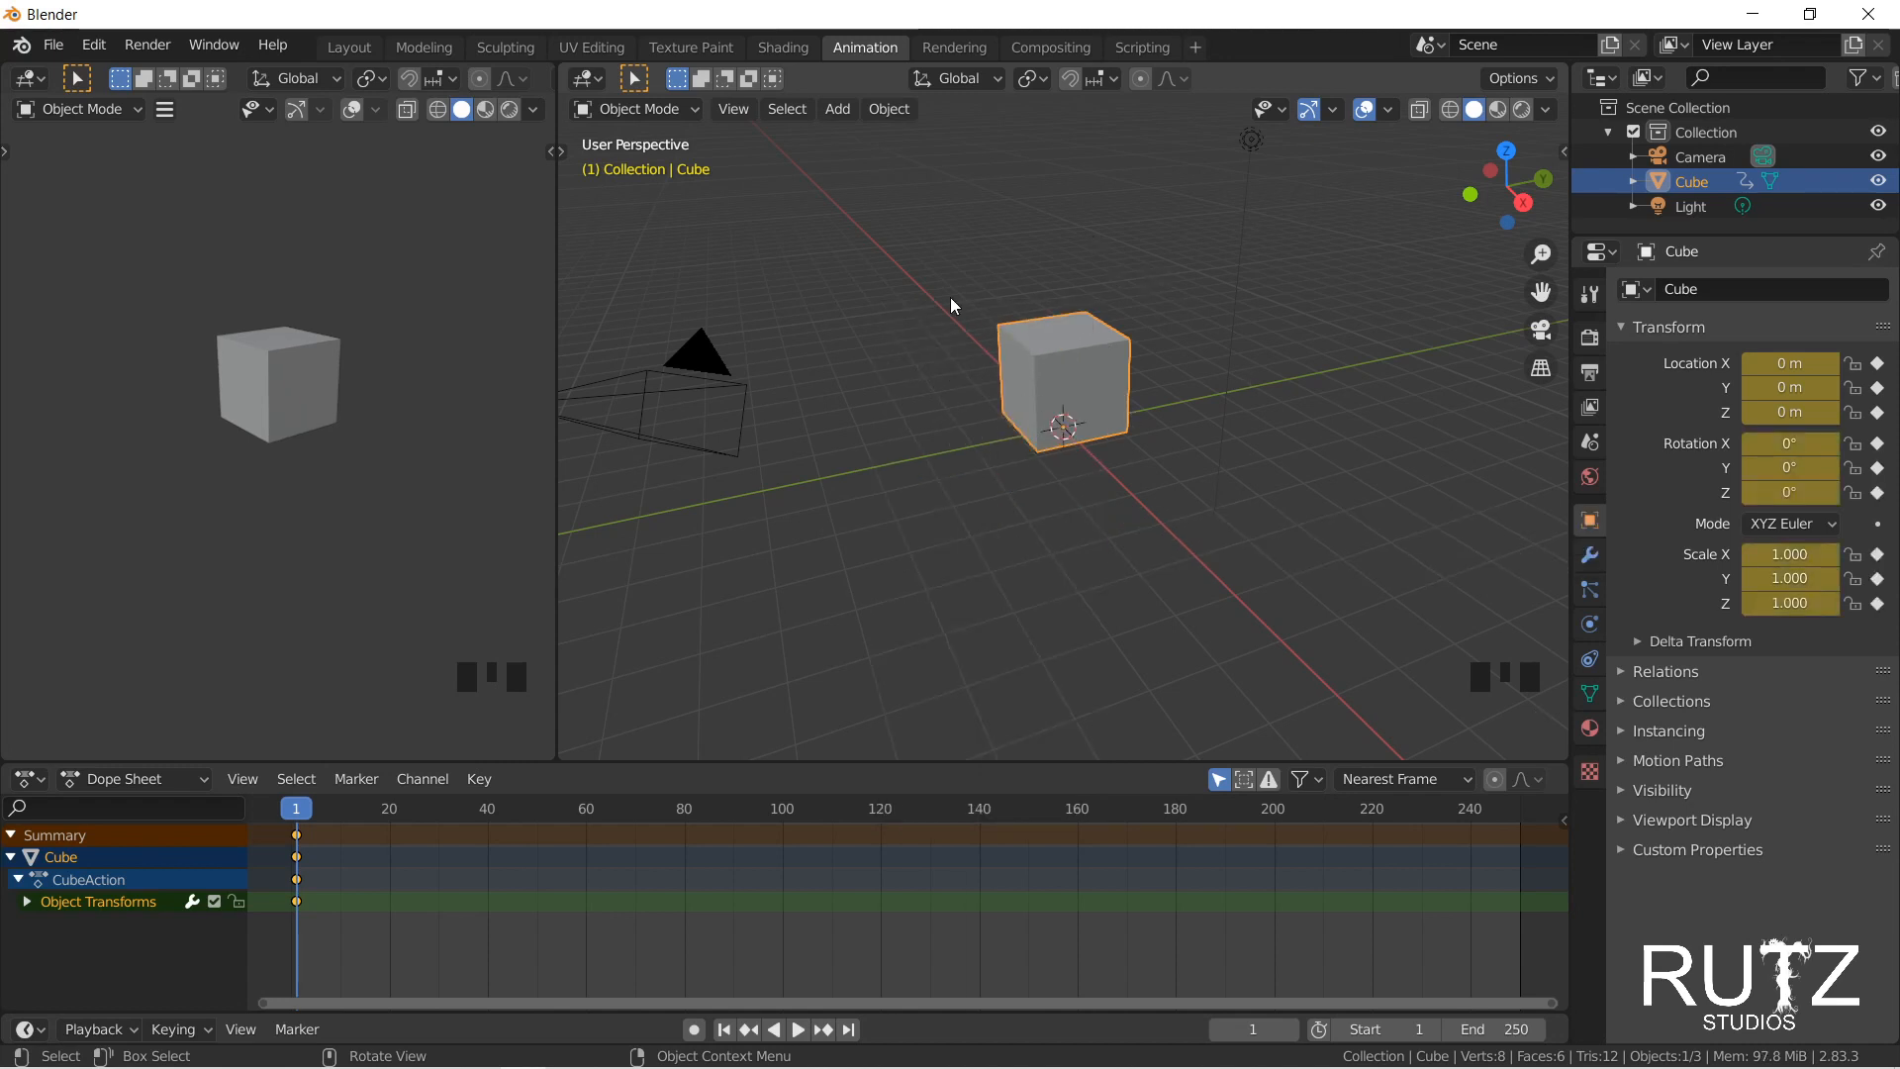
Step: Go to frame 60 and raise the cube about 3.3 m along the Z axis
drag(294, 812, 588, 817)
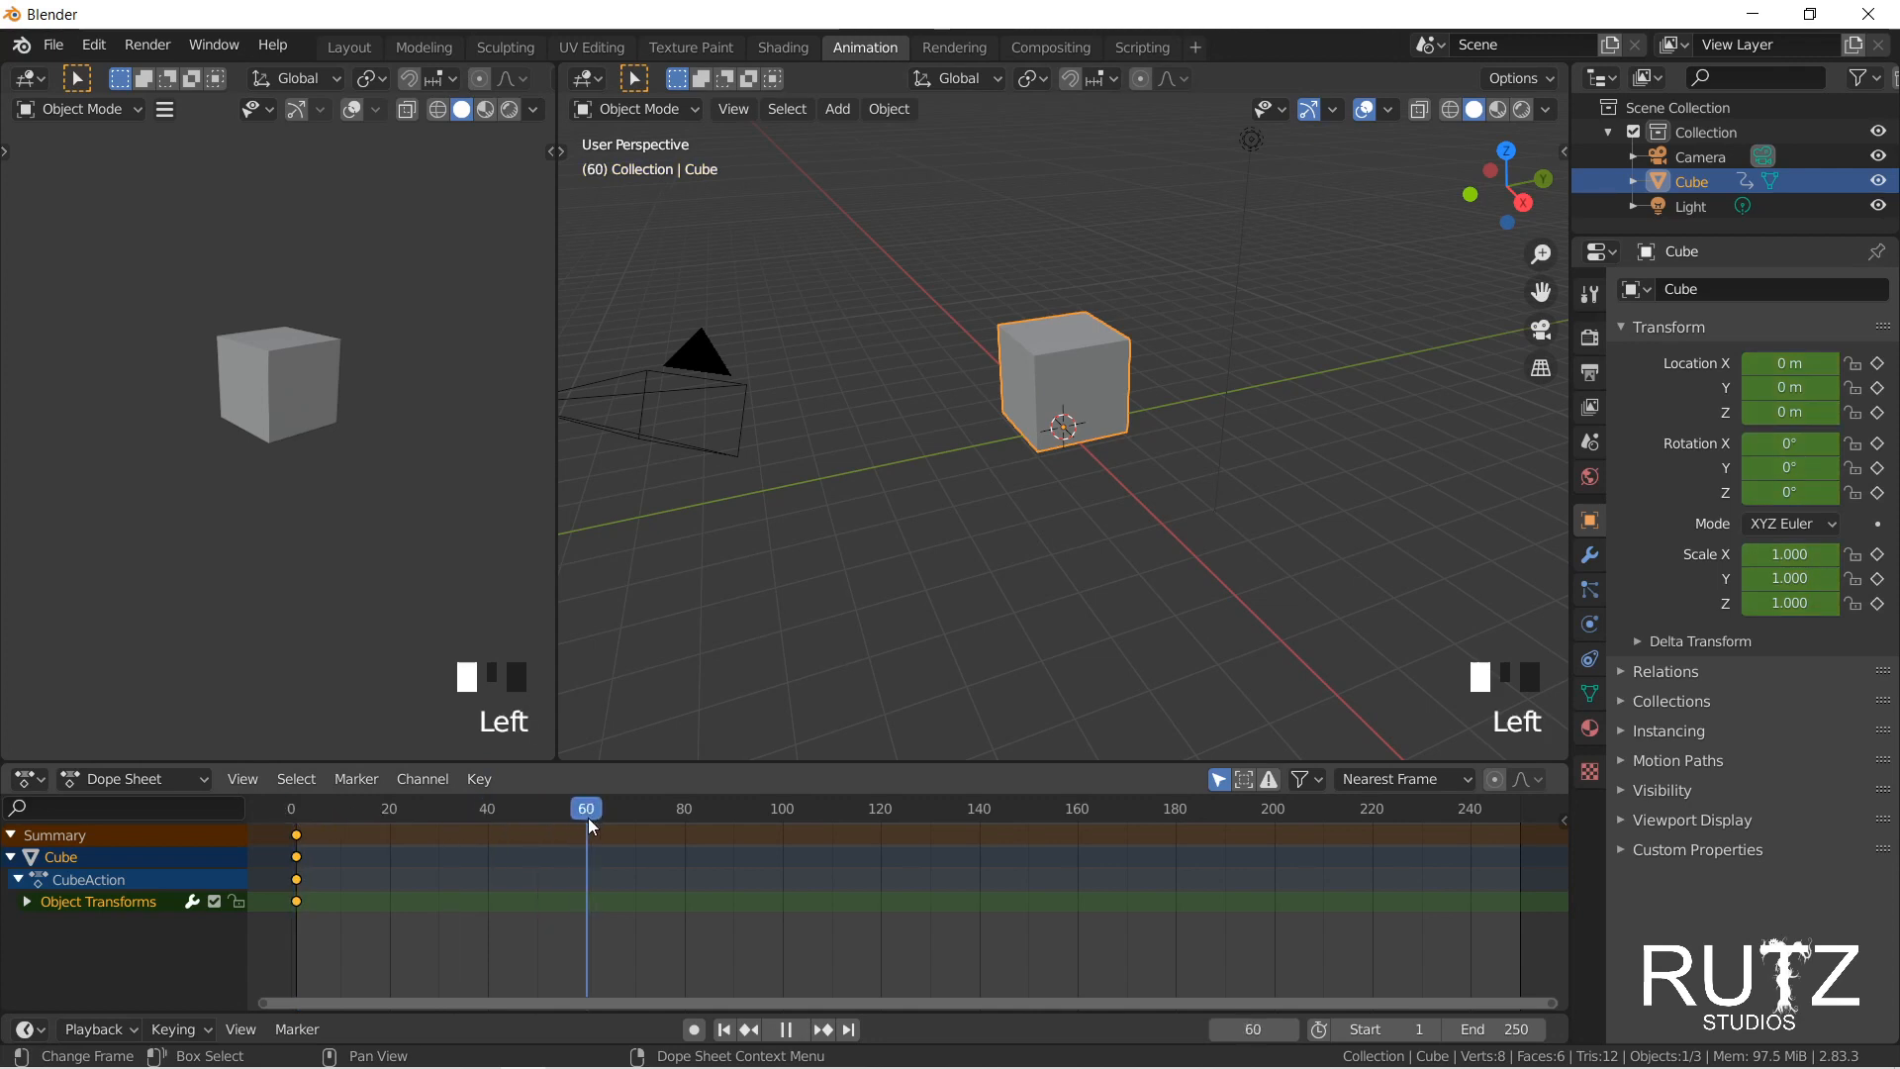
click(1090, 361)
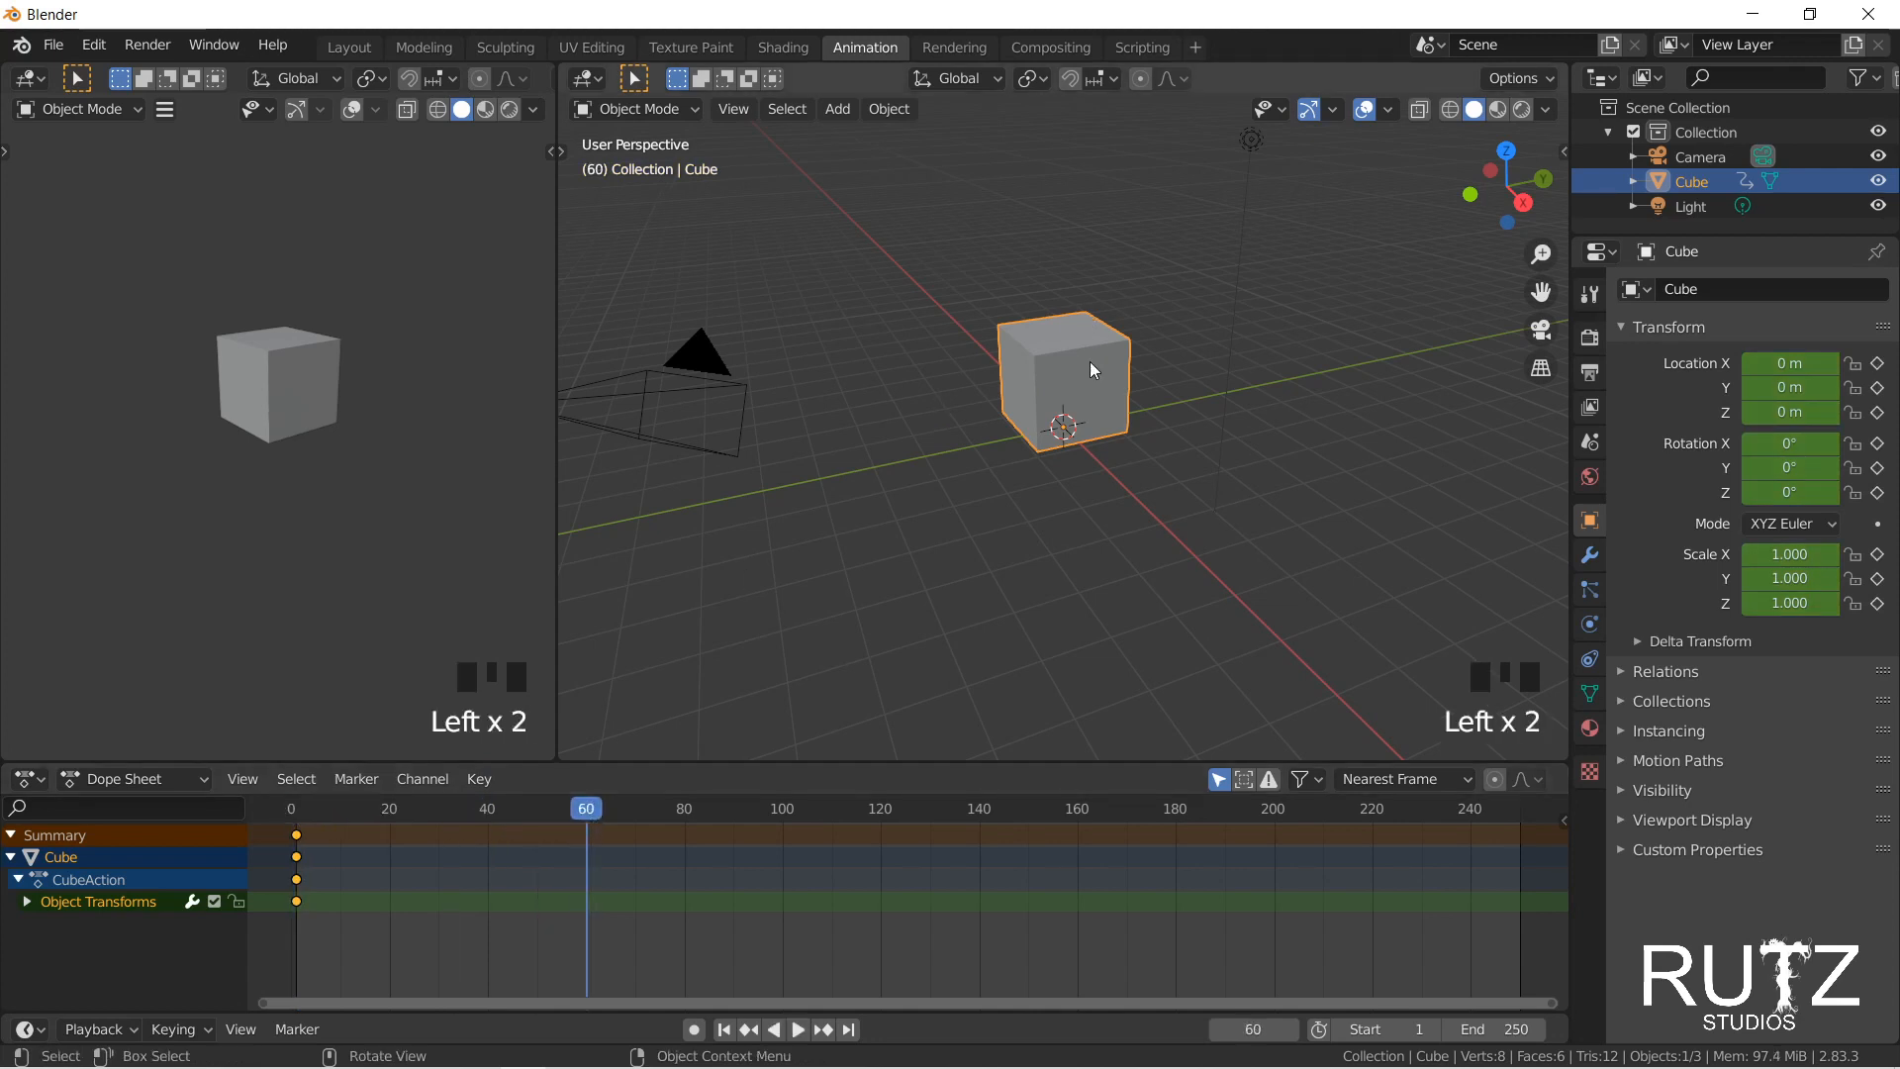
key(g)
key(z)
click(1092, 214)
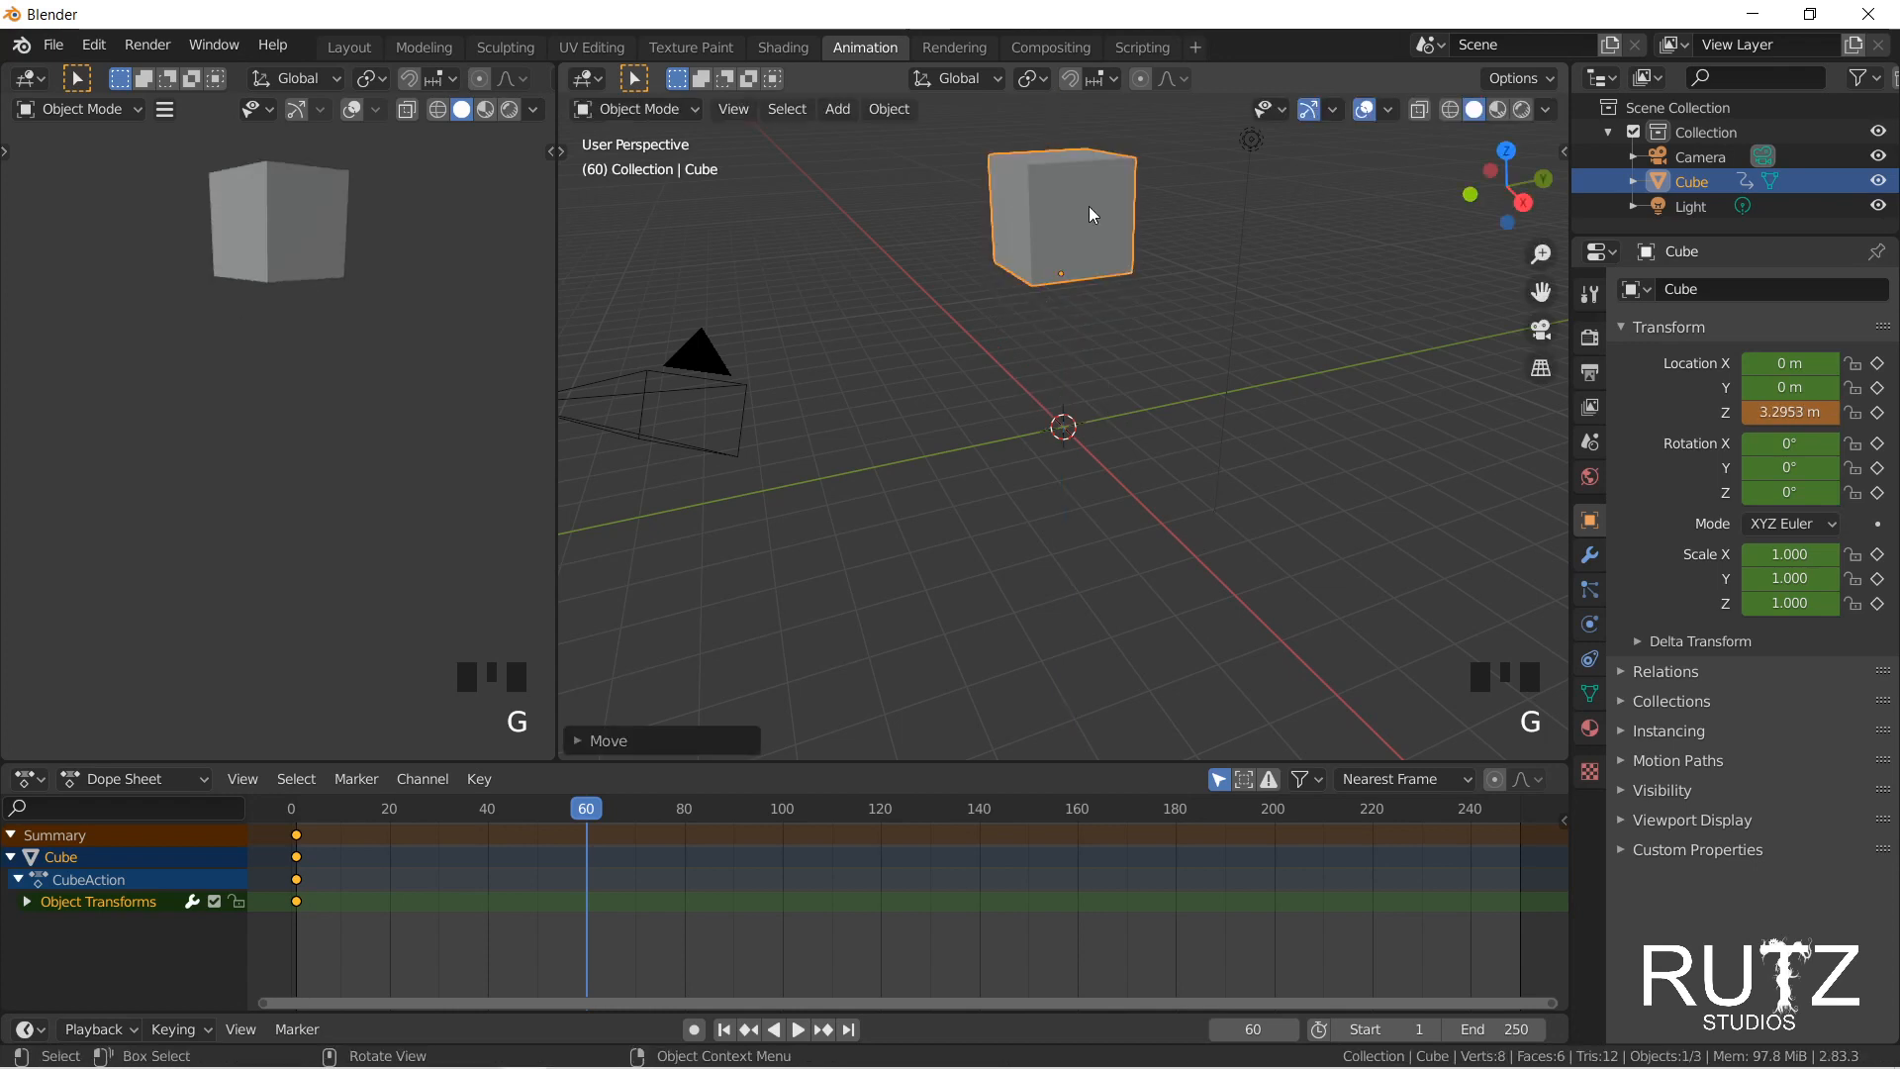
Step: Rotate the raised cube about -125° around the global X axis
key(r)
key(x)
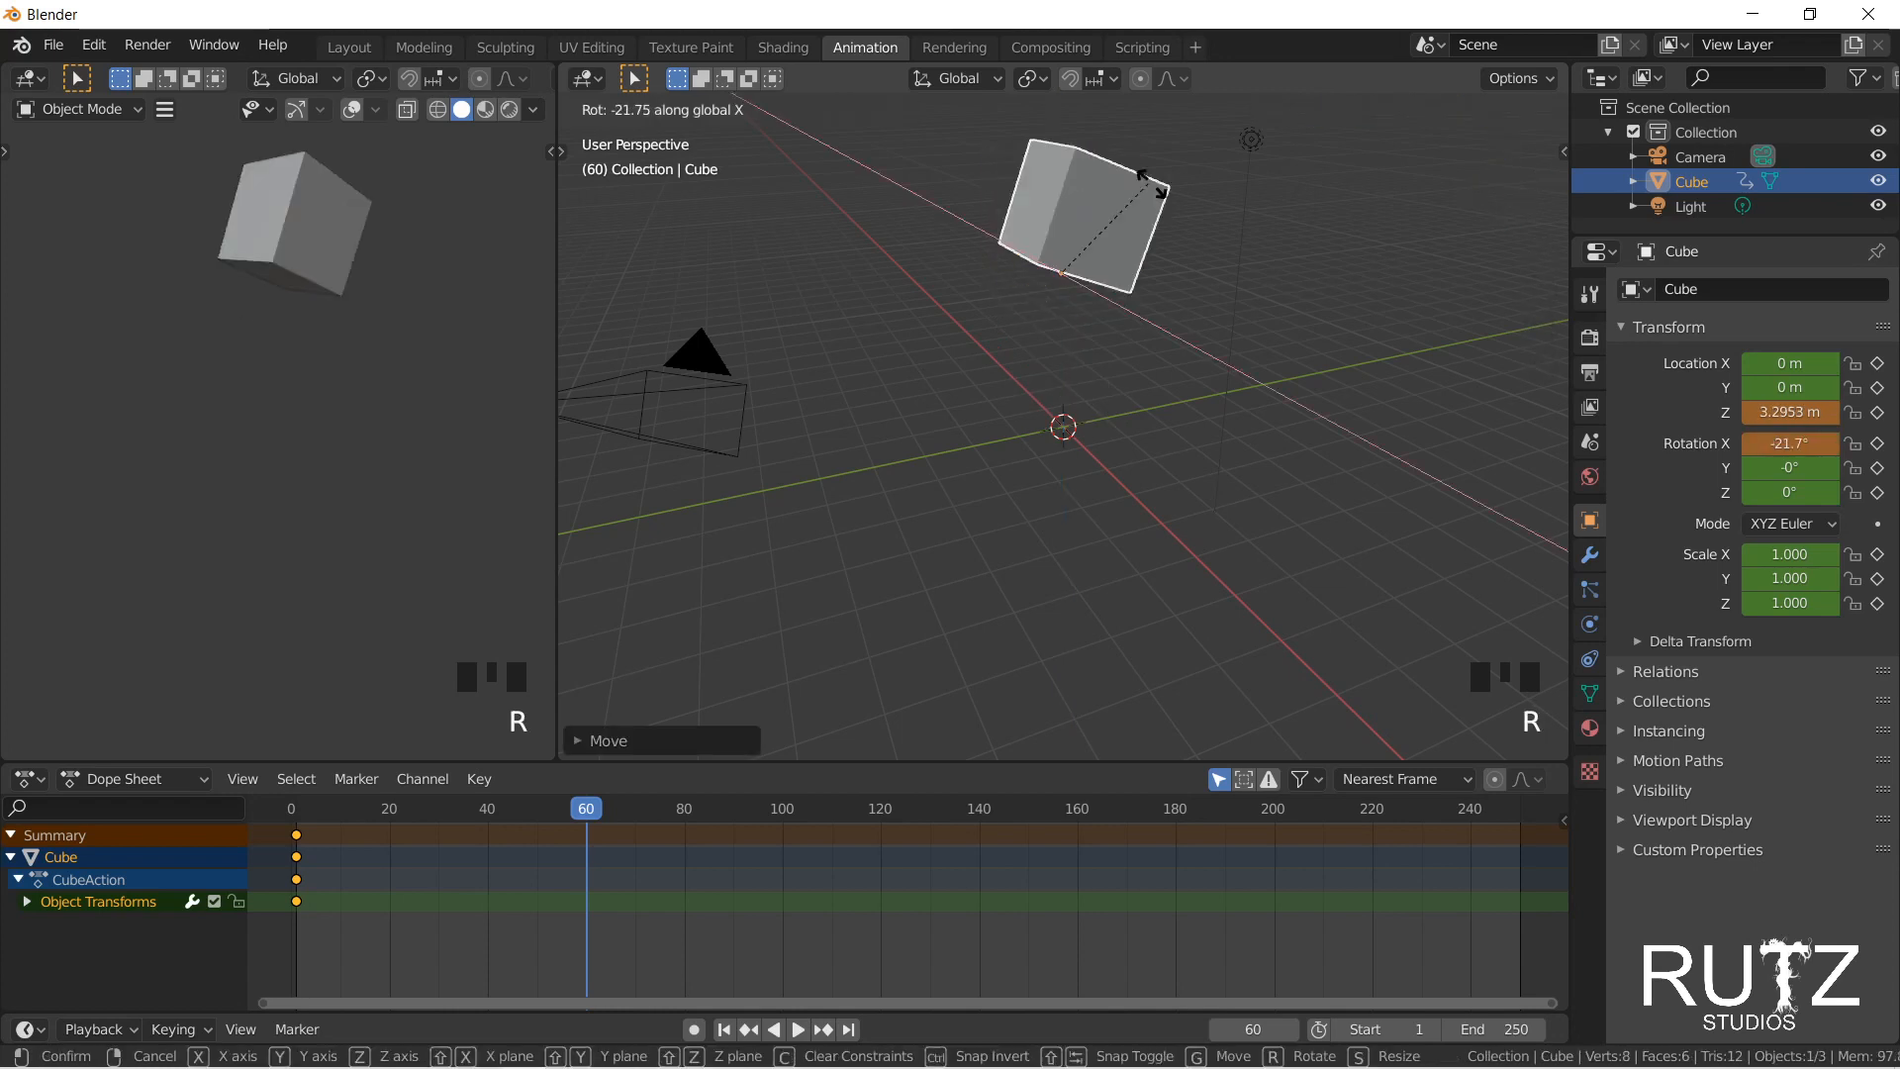
click(1143, 377)
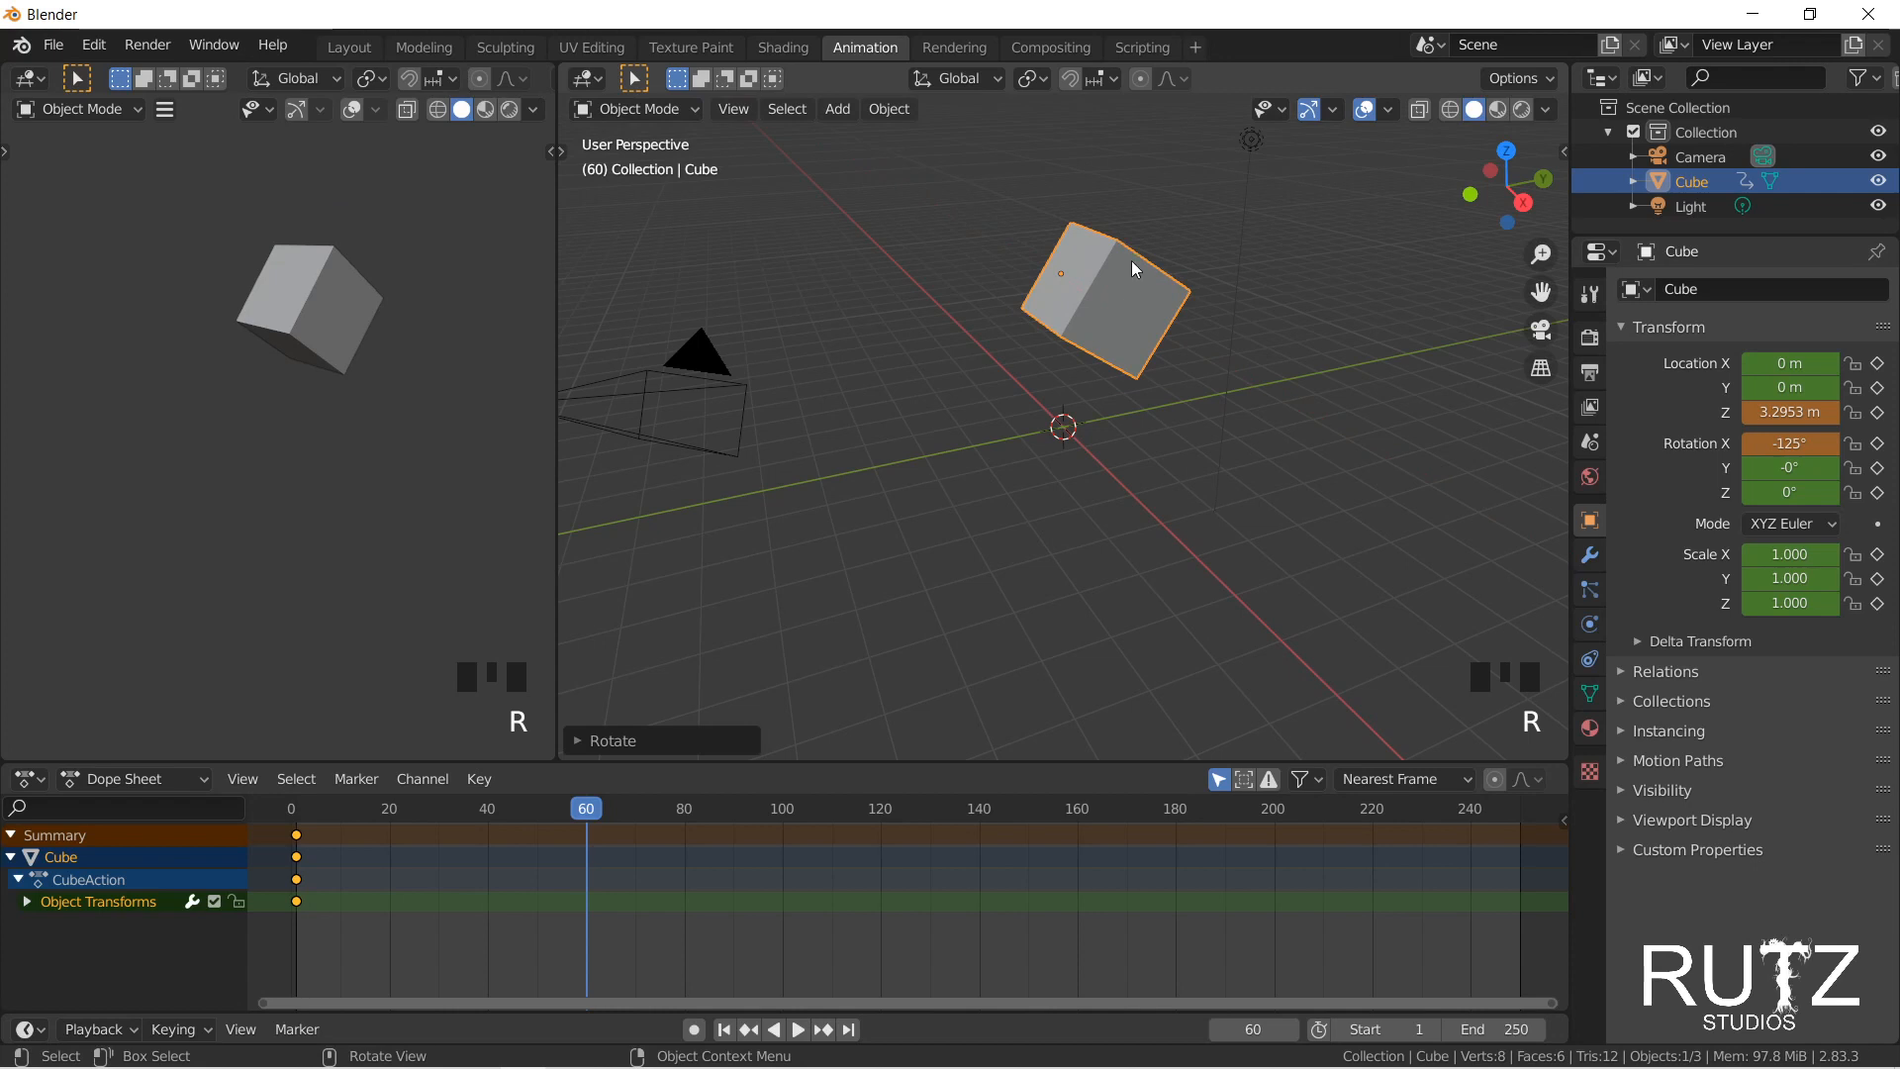
Step: Scale the cube down to about 0.457 and insert a LocRotScale keyframe at frame 60
key(s)
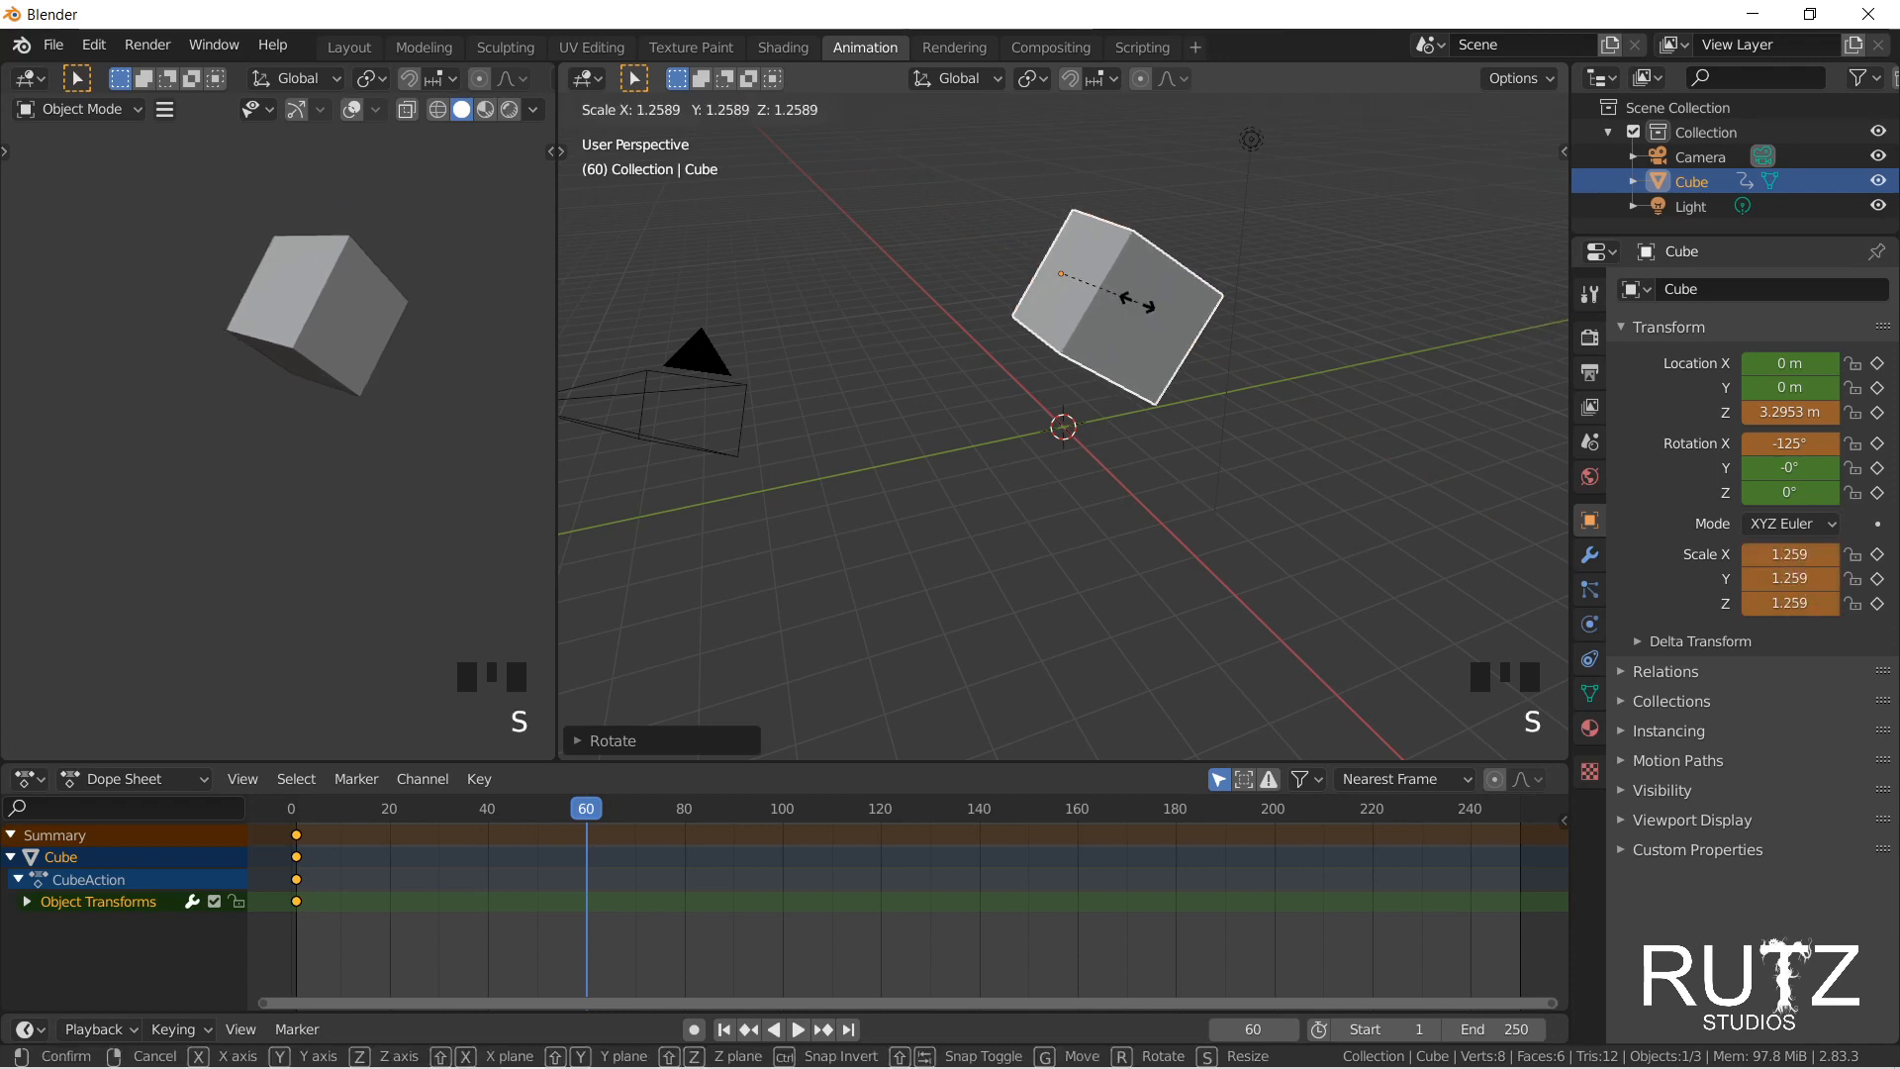
click(998, 379)
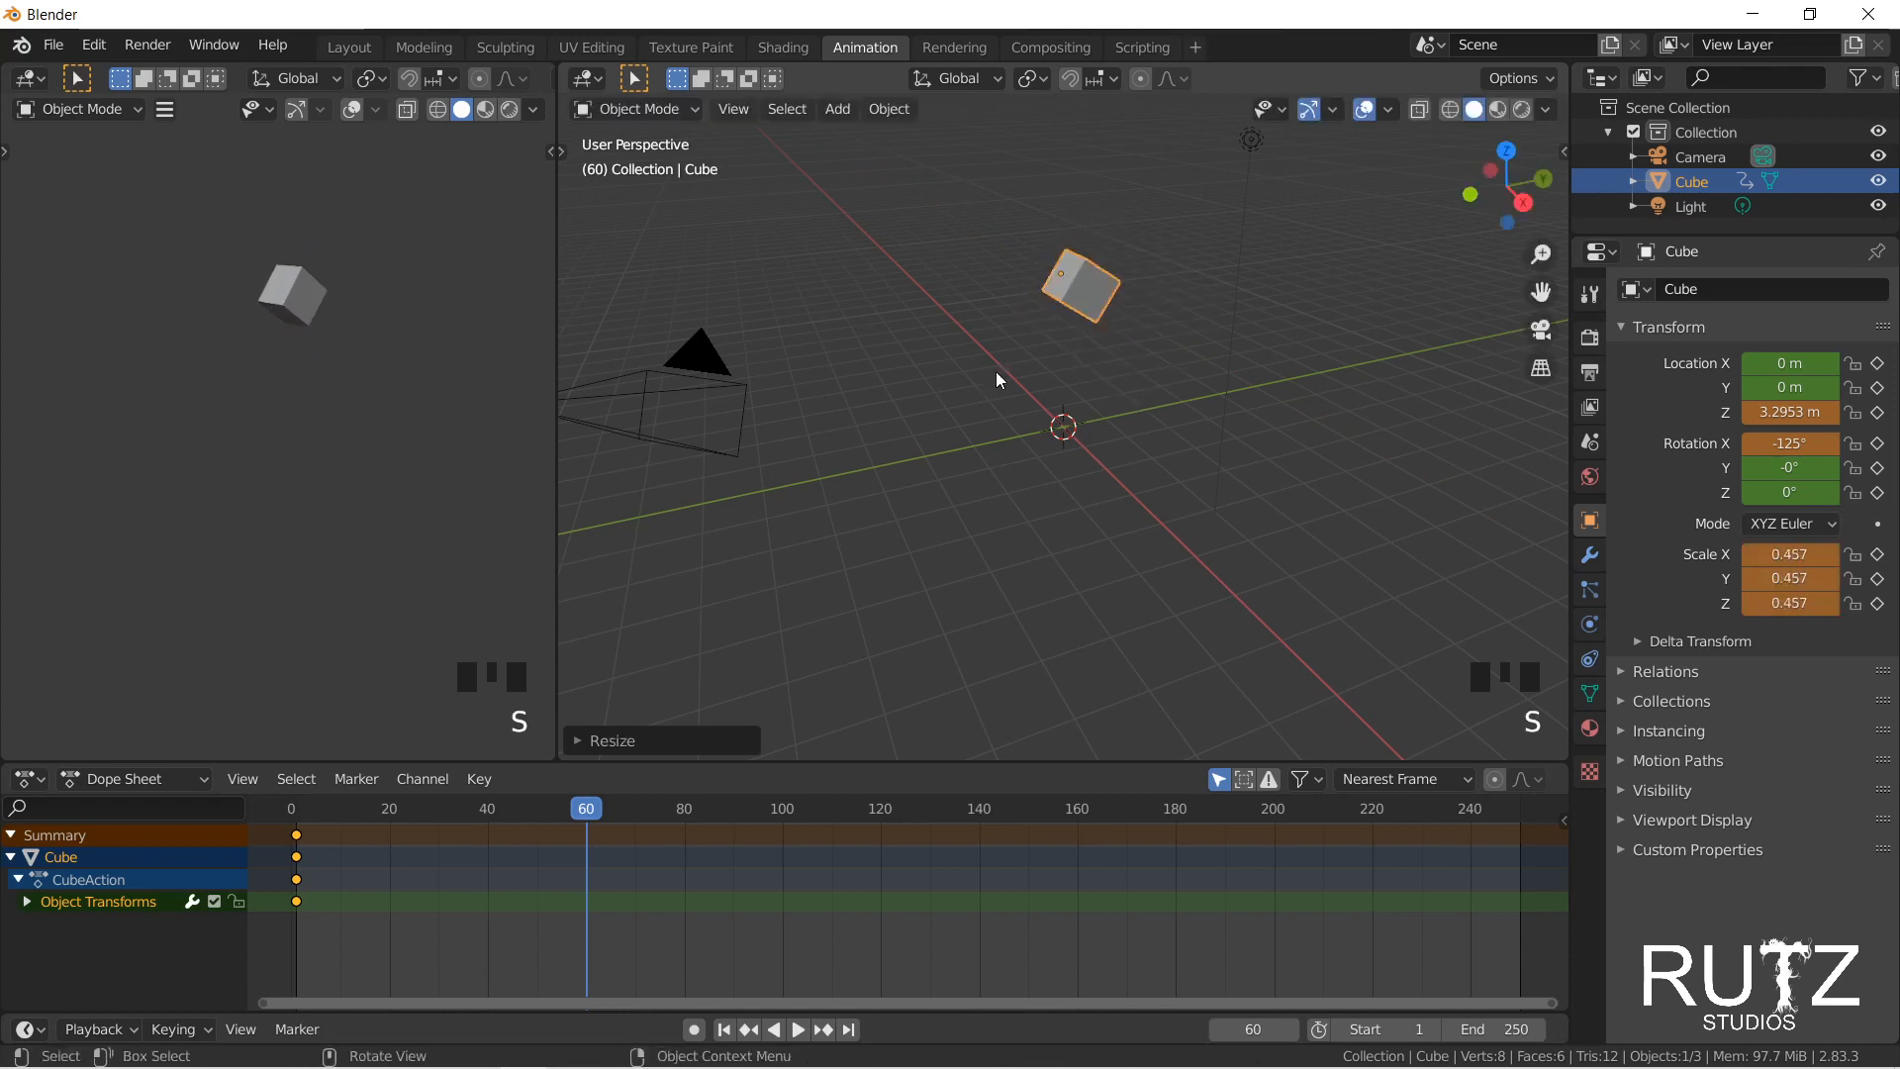
key(i)
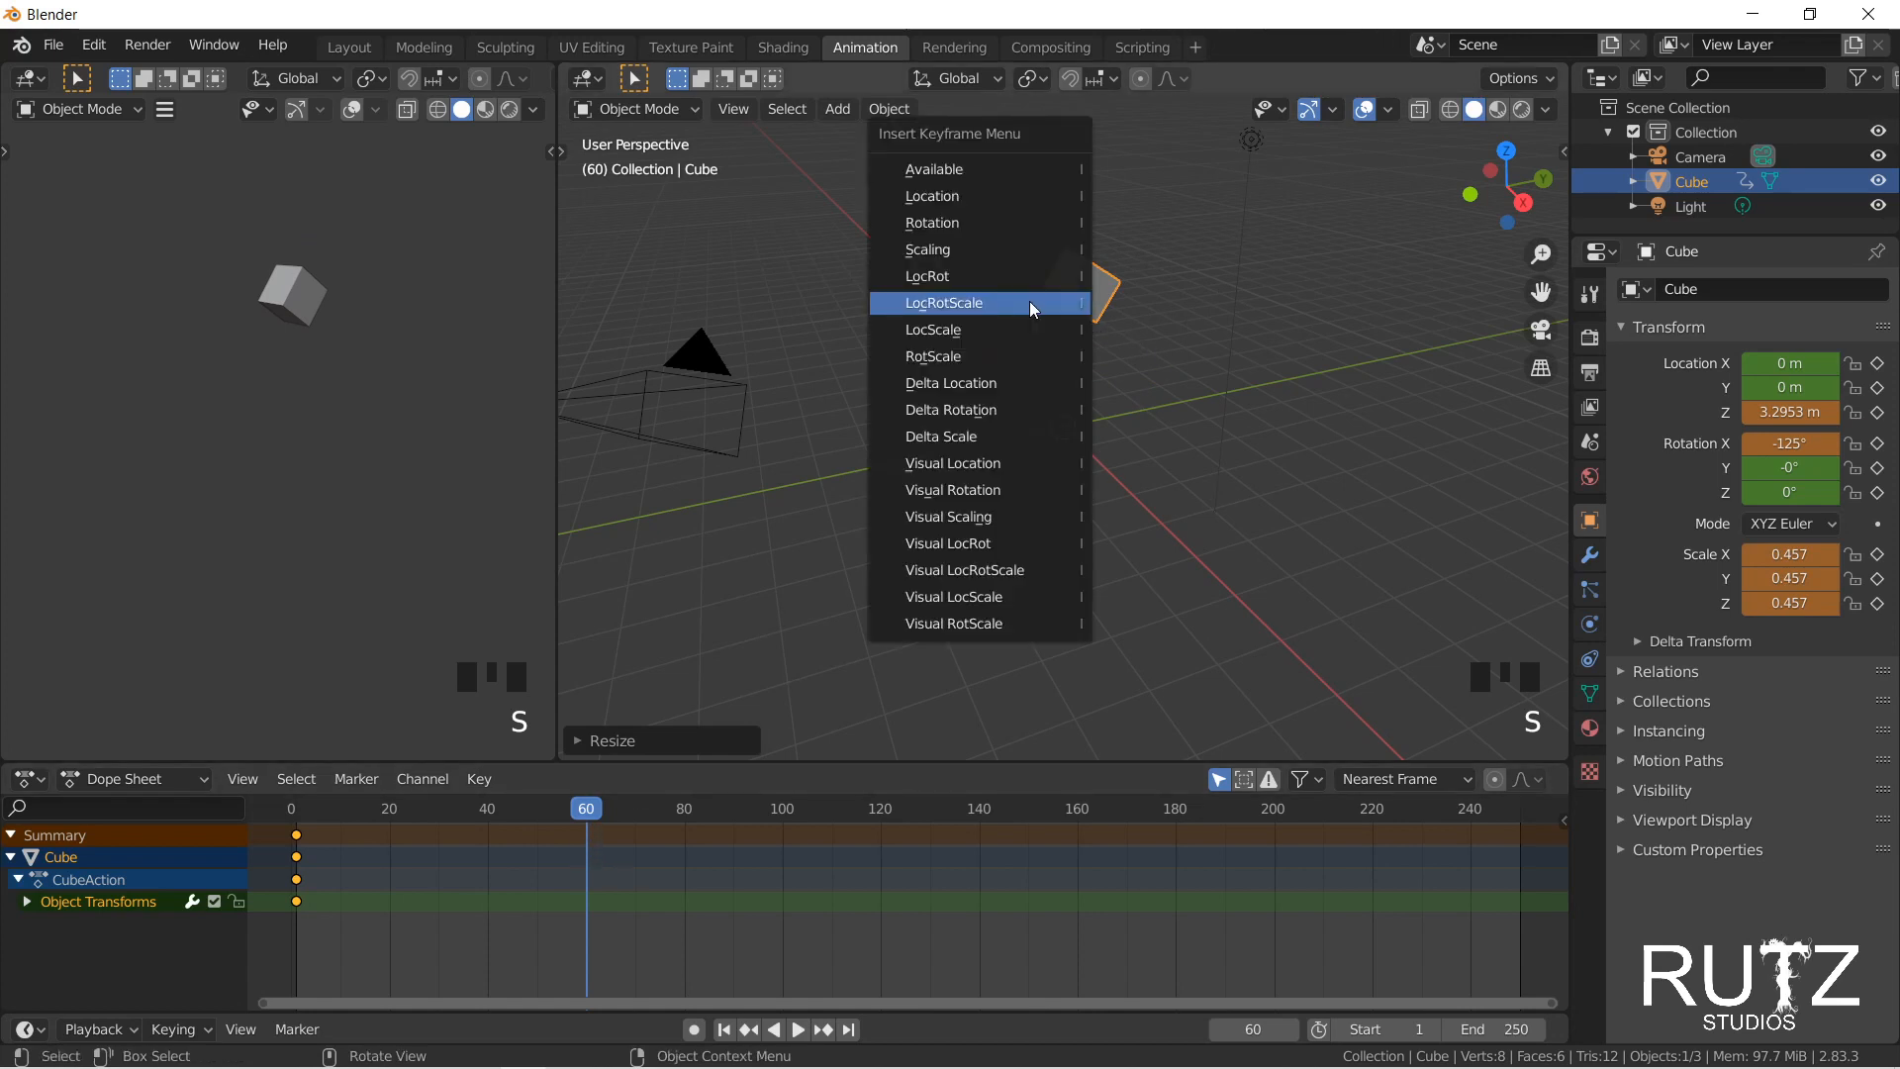
click(954, 306)
Step: Play the cube's animation from frame 1, restart it to watch it again, and return to frame 1
drag(587, 813, 301, 857)
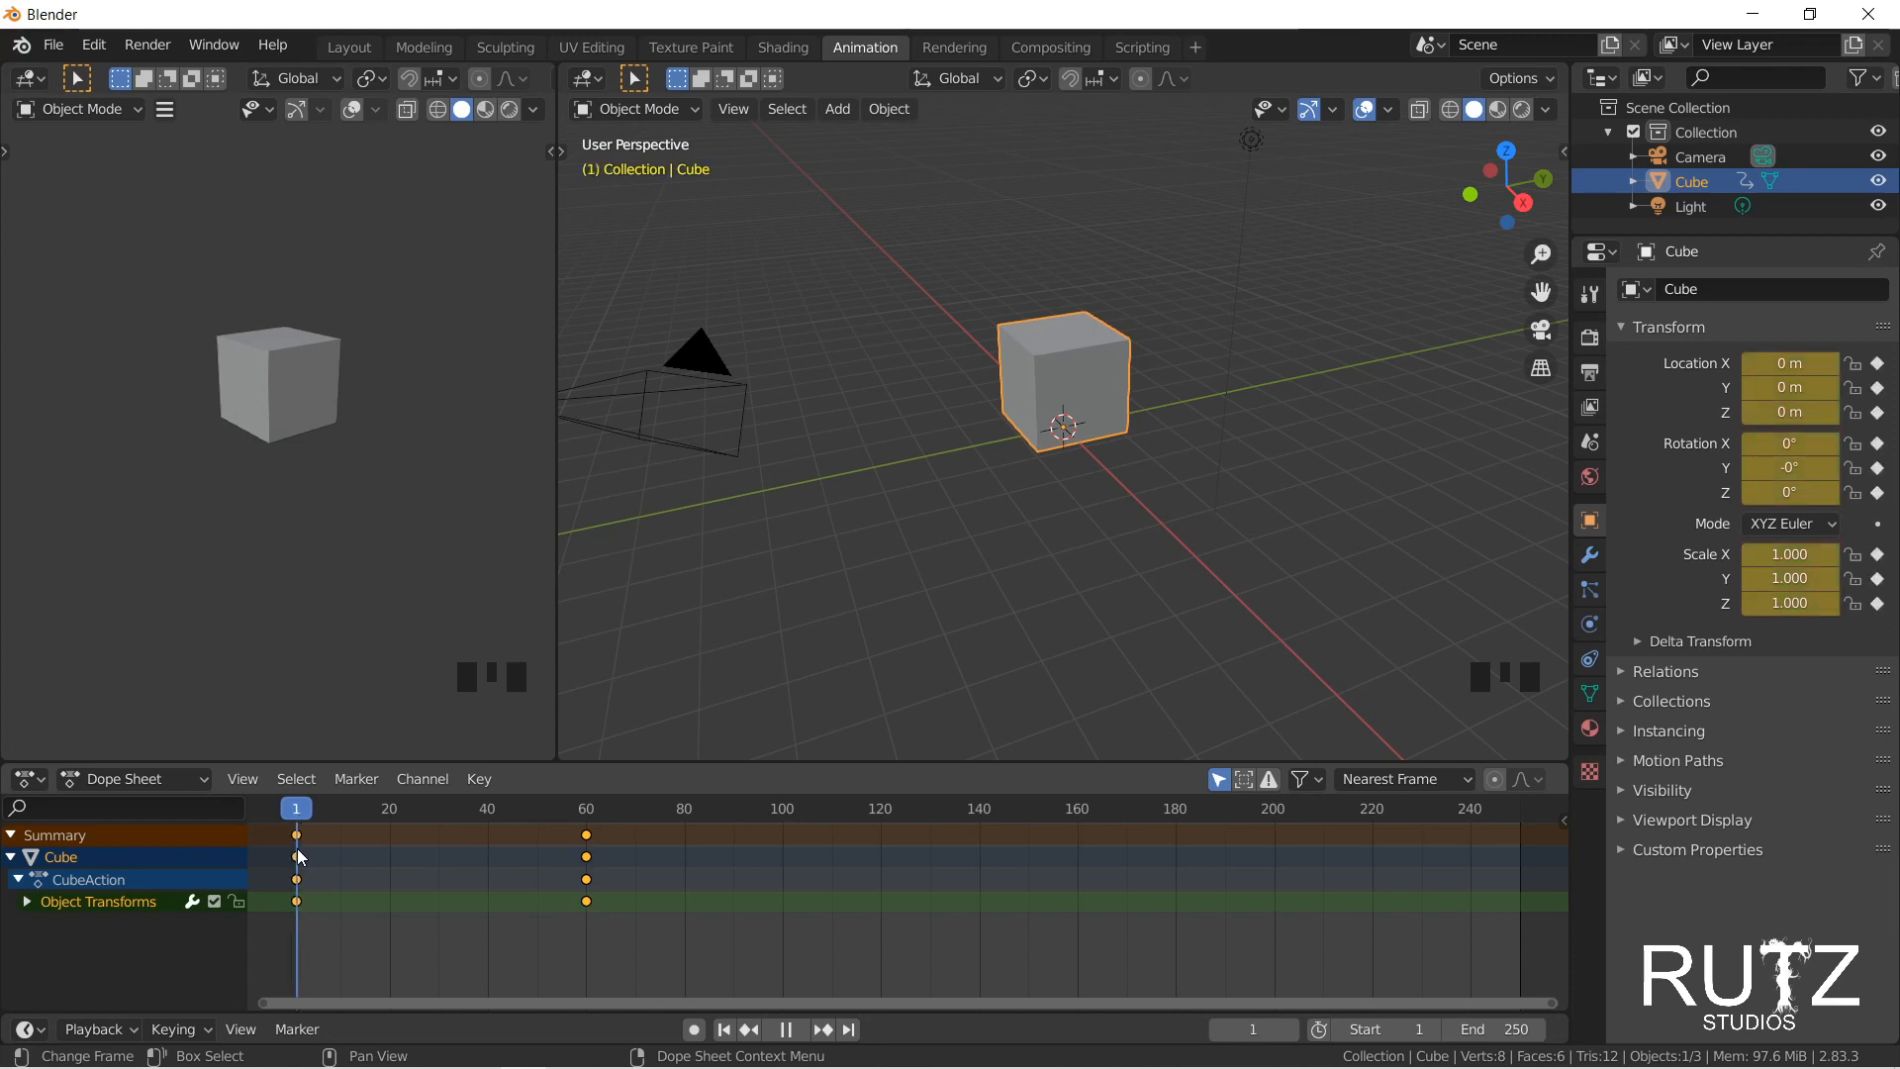
click(791, 1035)
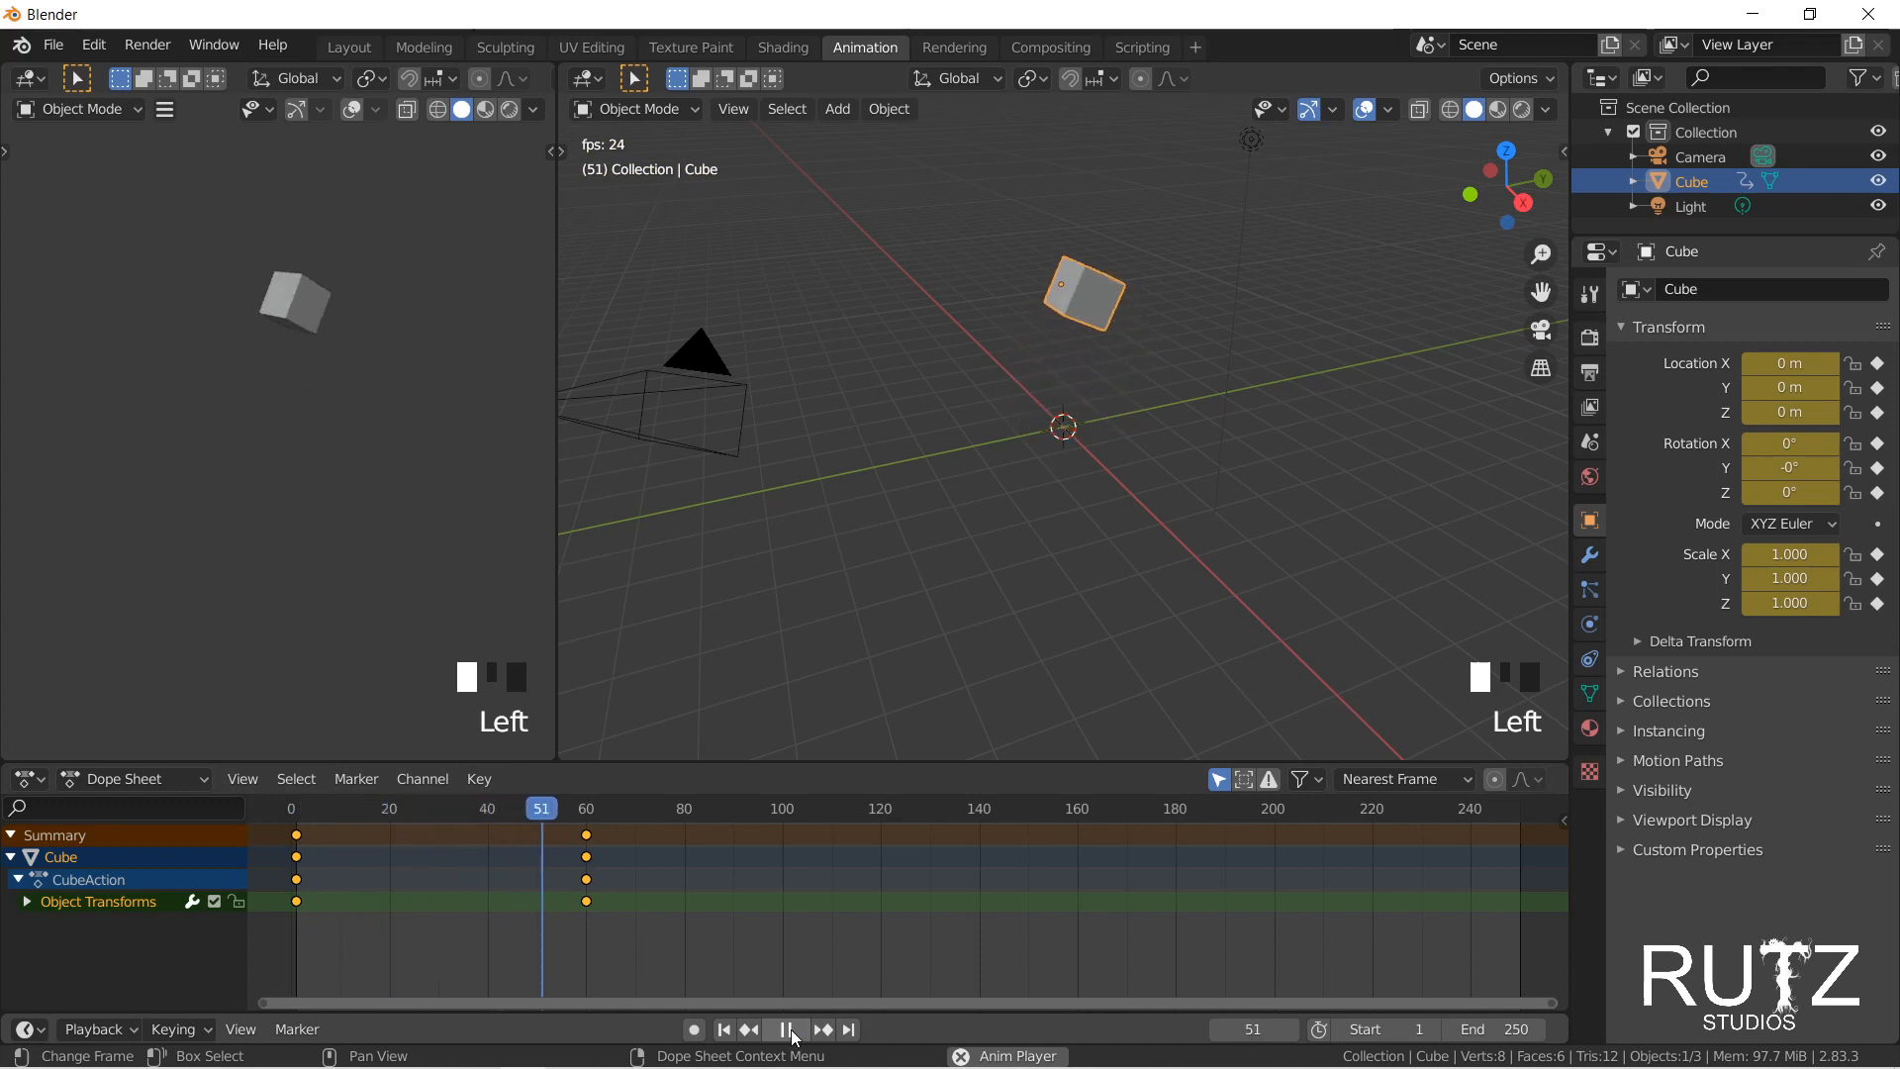
click(722, 1030)
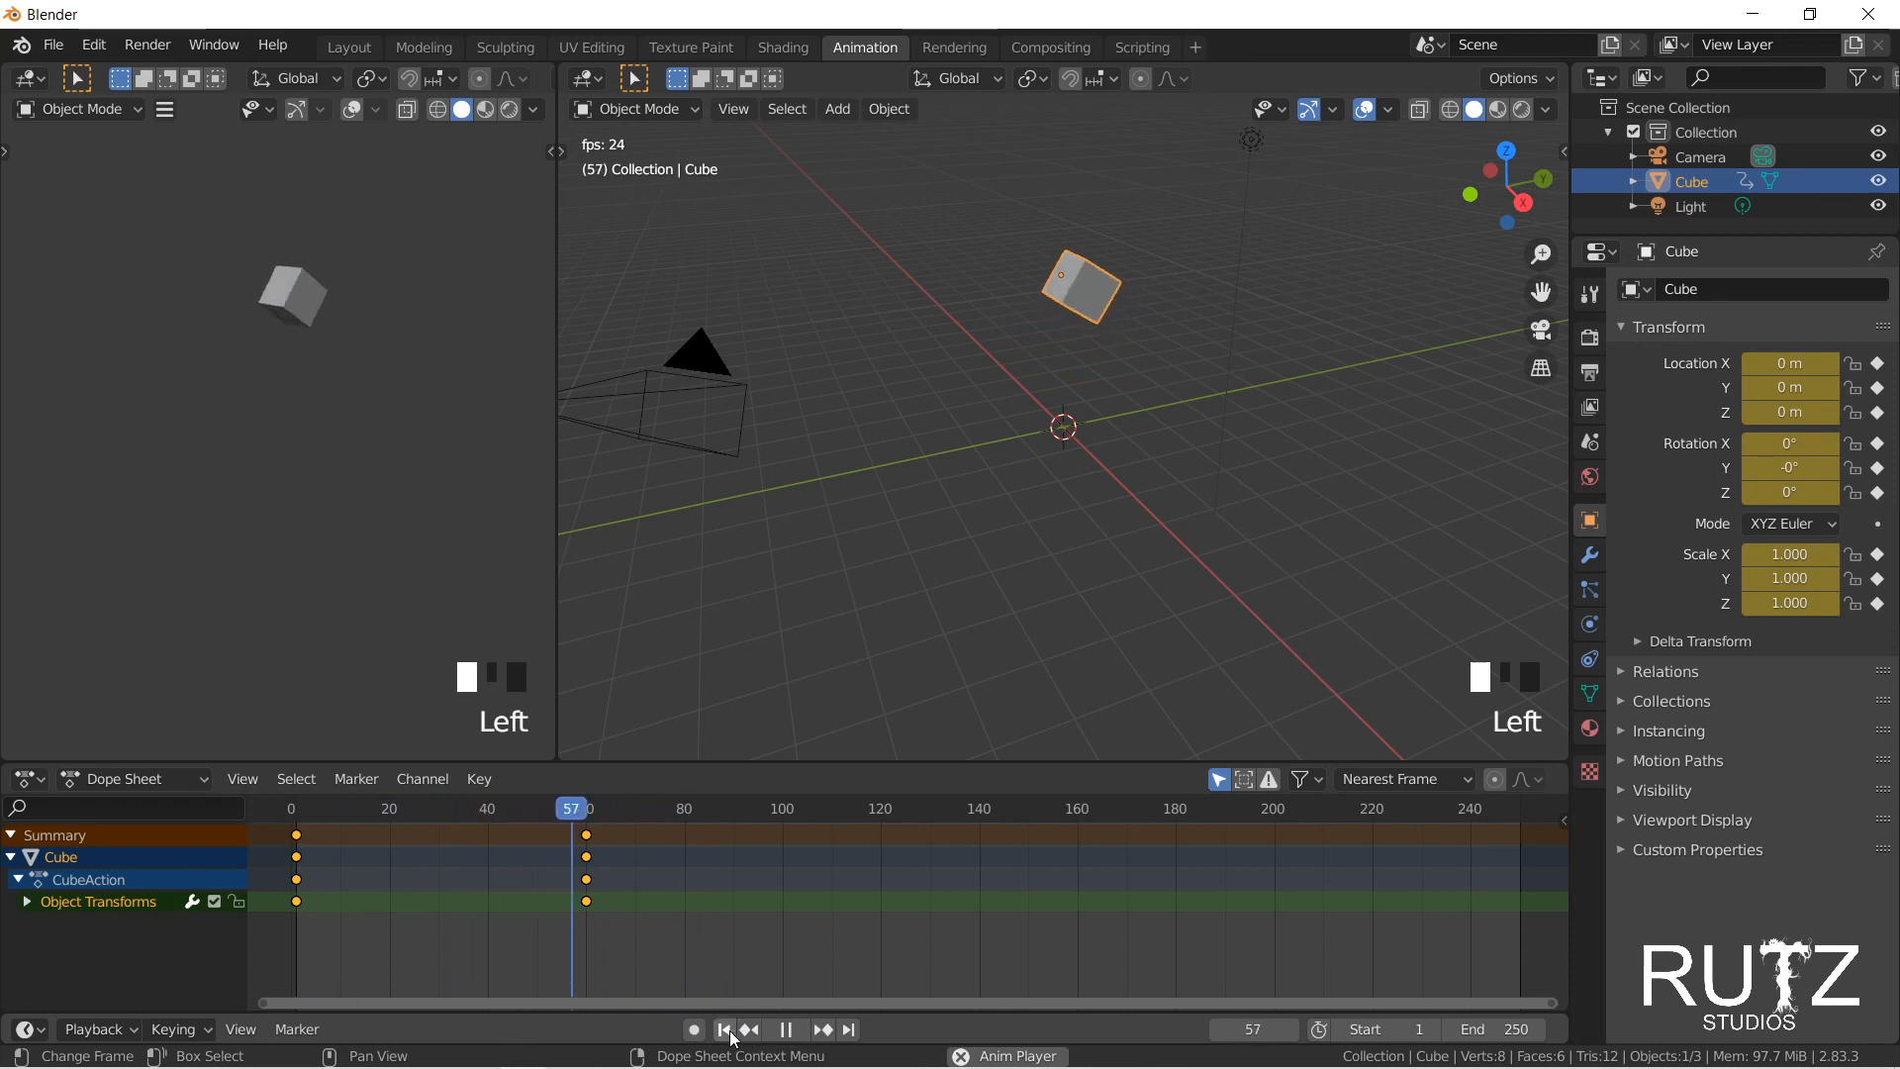
click(752, 1032)
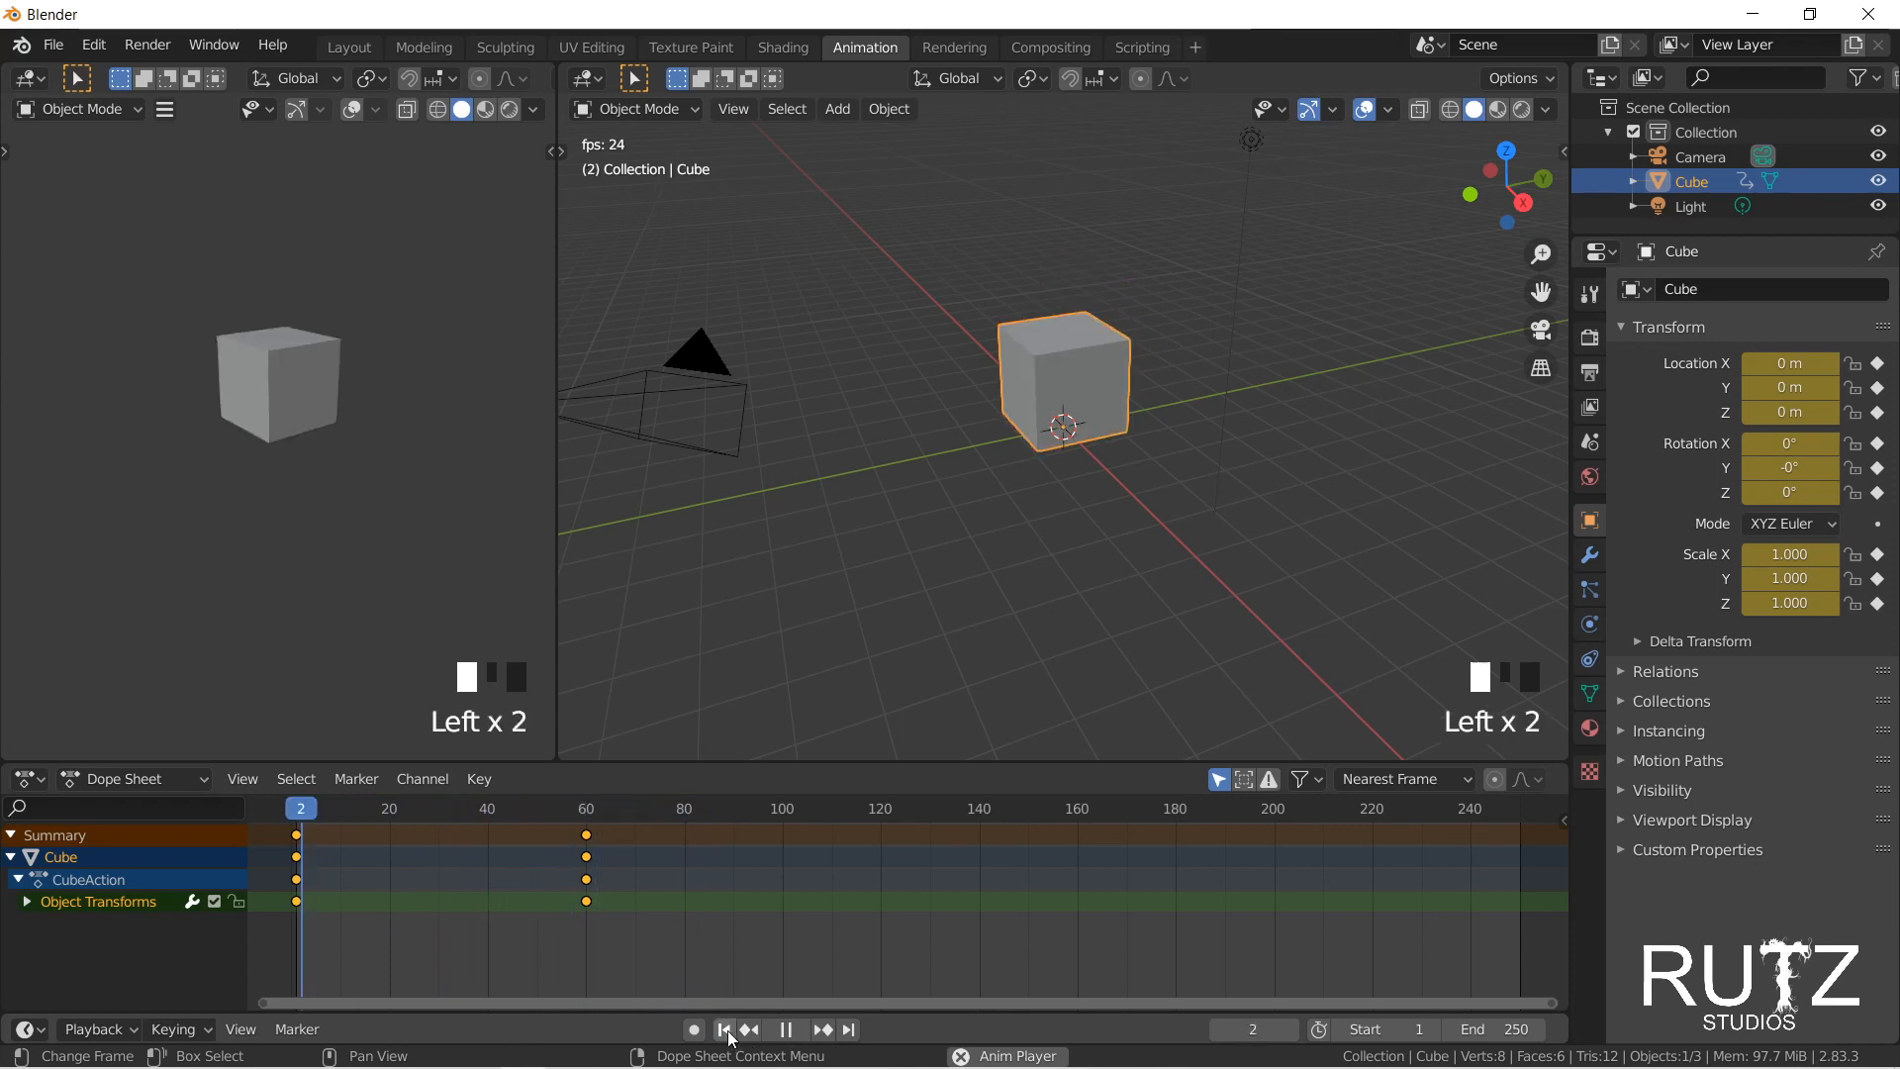
click(785, 1031)
drag(494, 811, 293, 821)
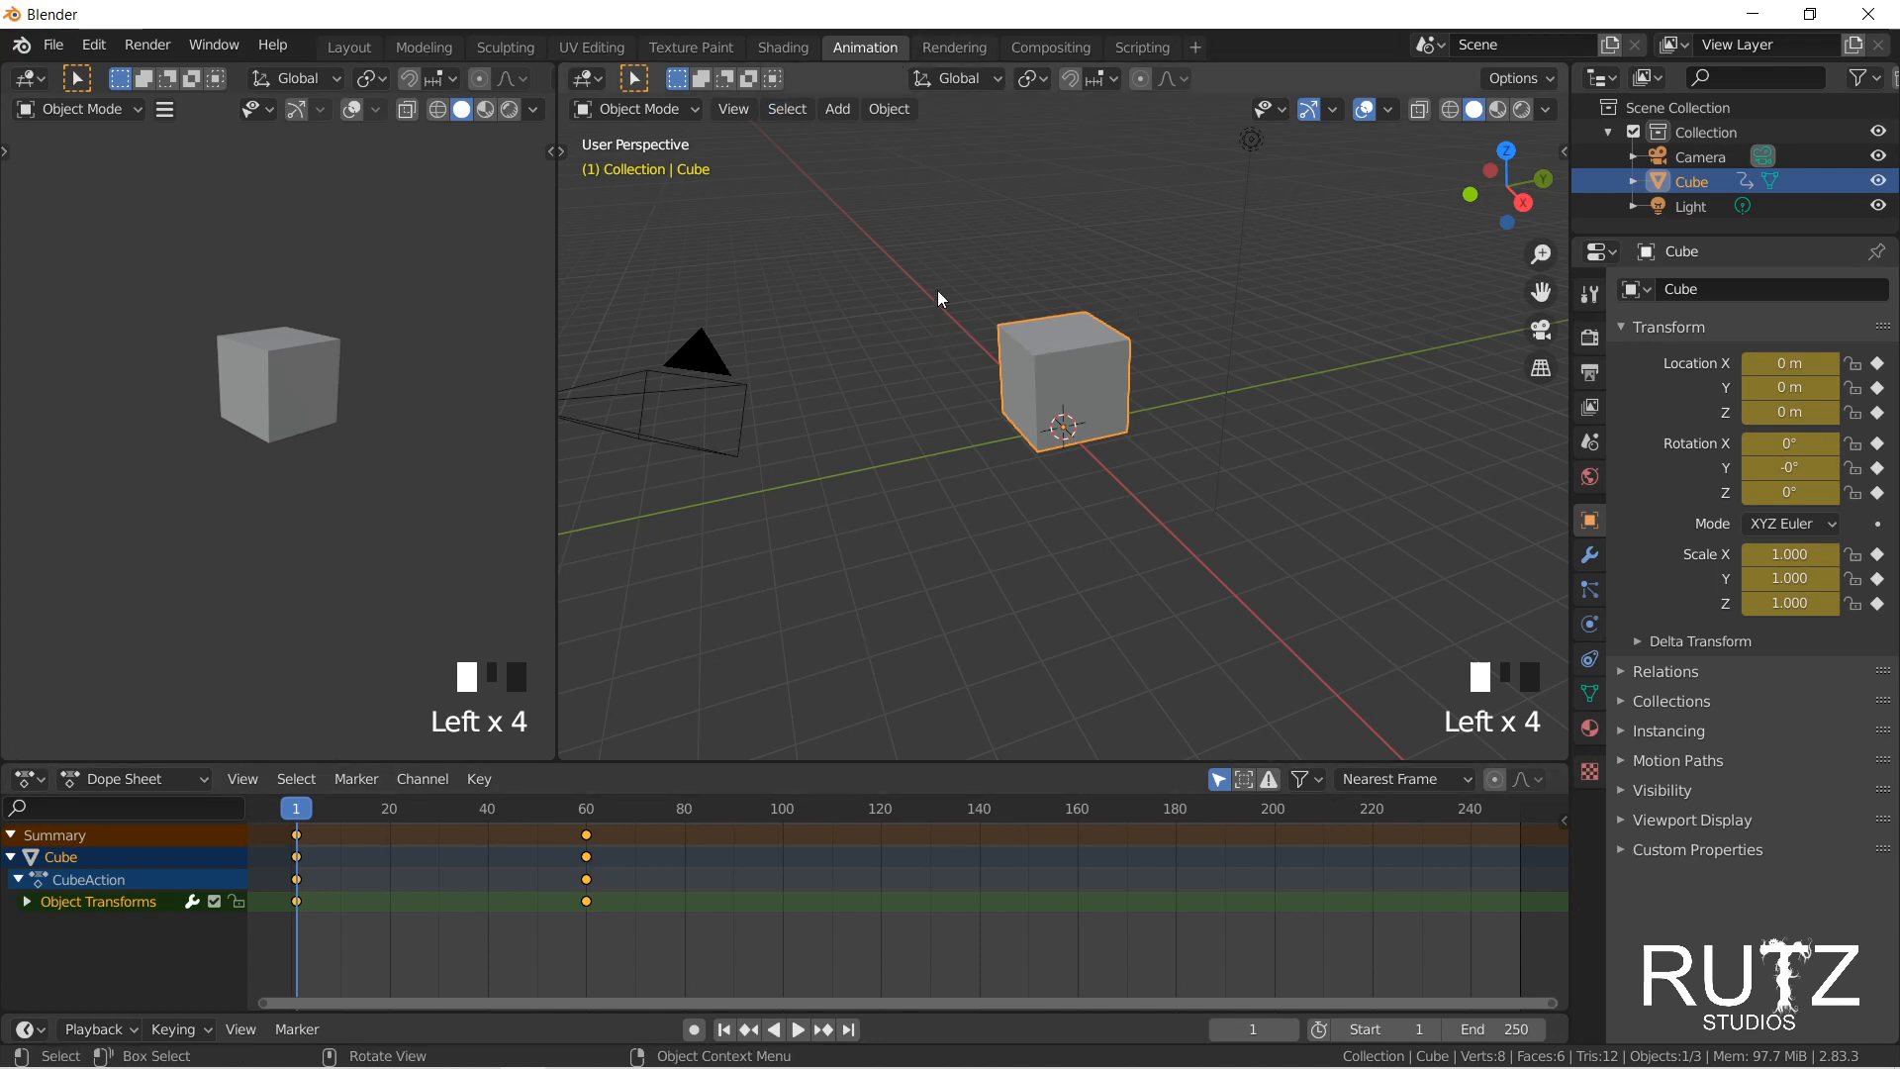
Step: Switch to the Rendering workspace and look through the commands available for rendering and for the TESTING image
click(212, 46)
mouse_move(147, 45)
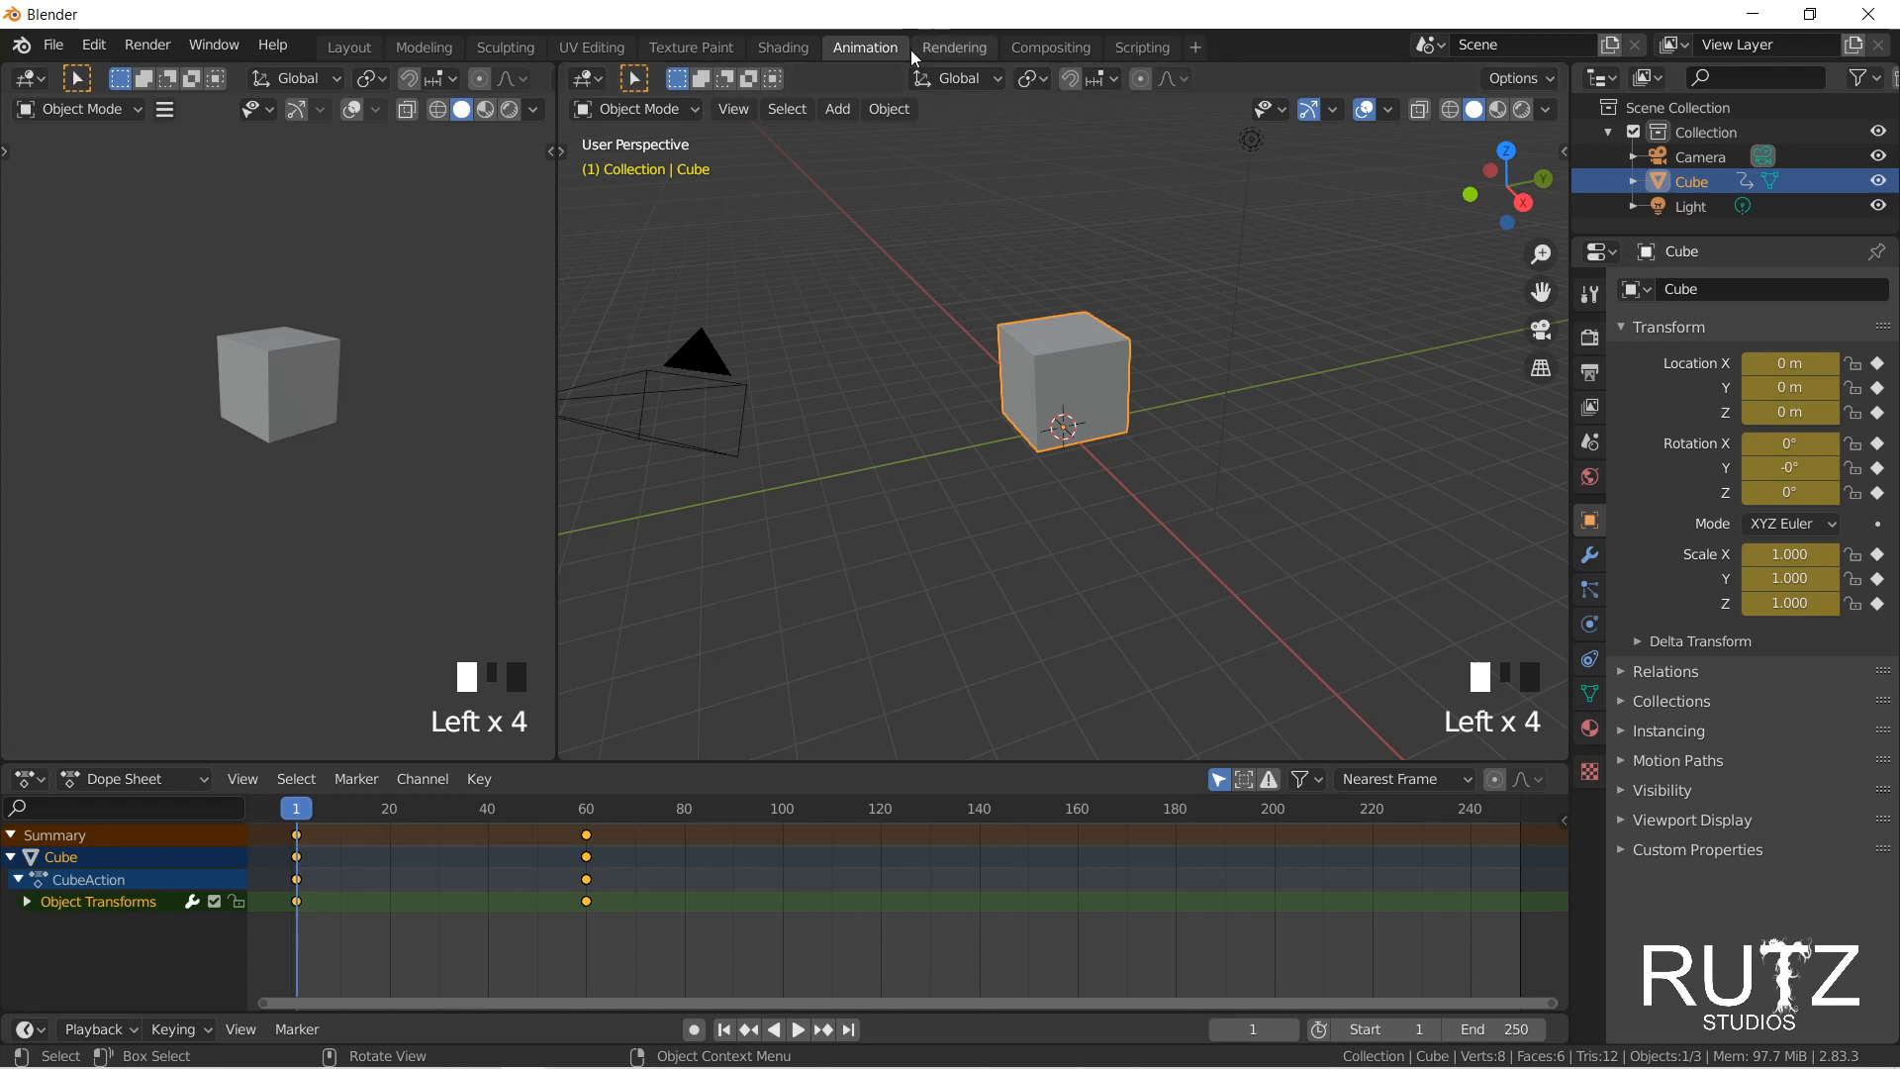
click(956, 45)
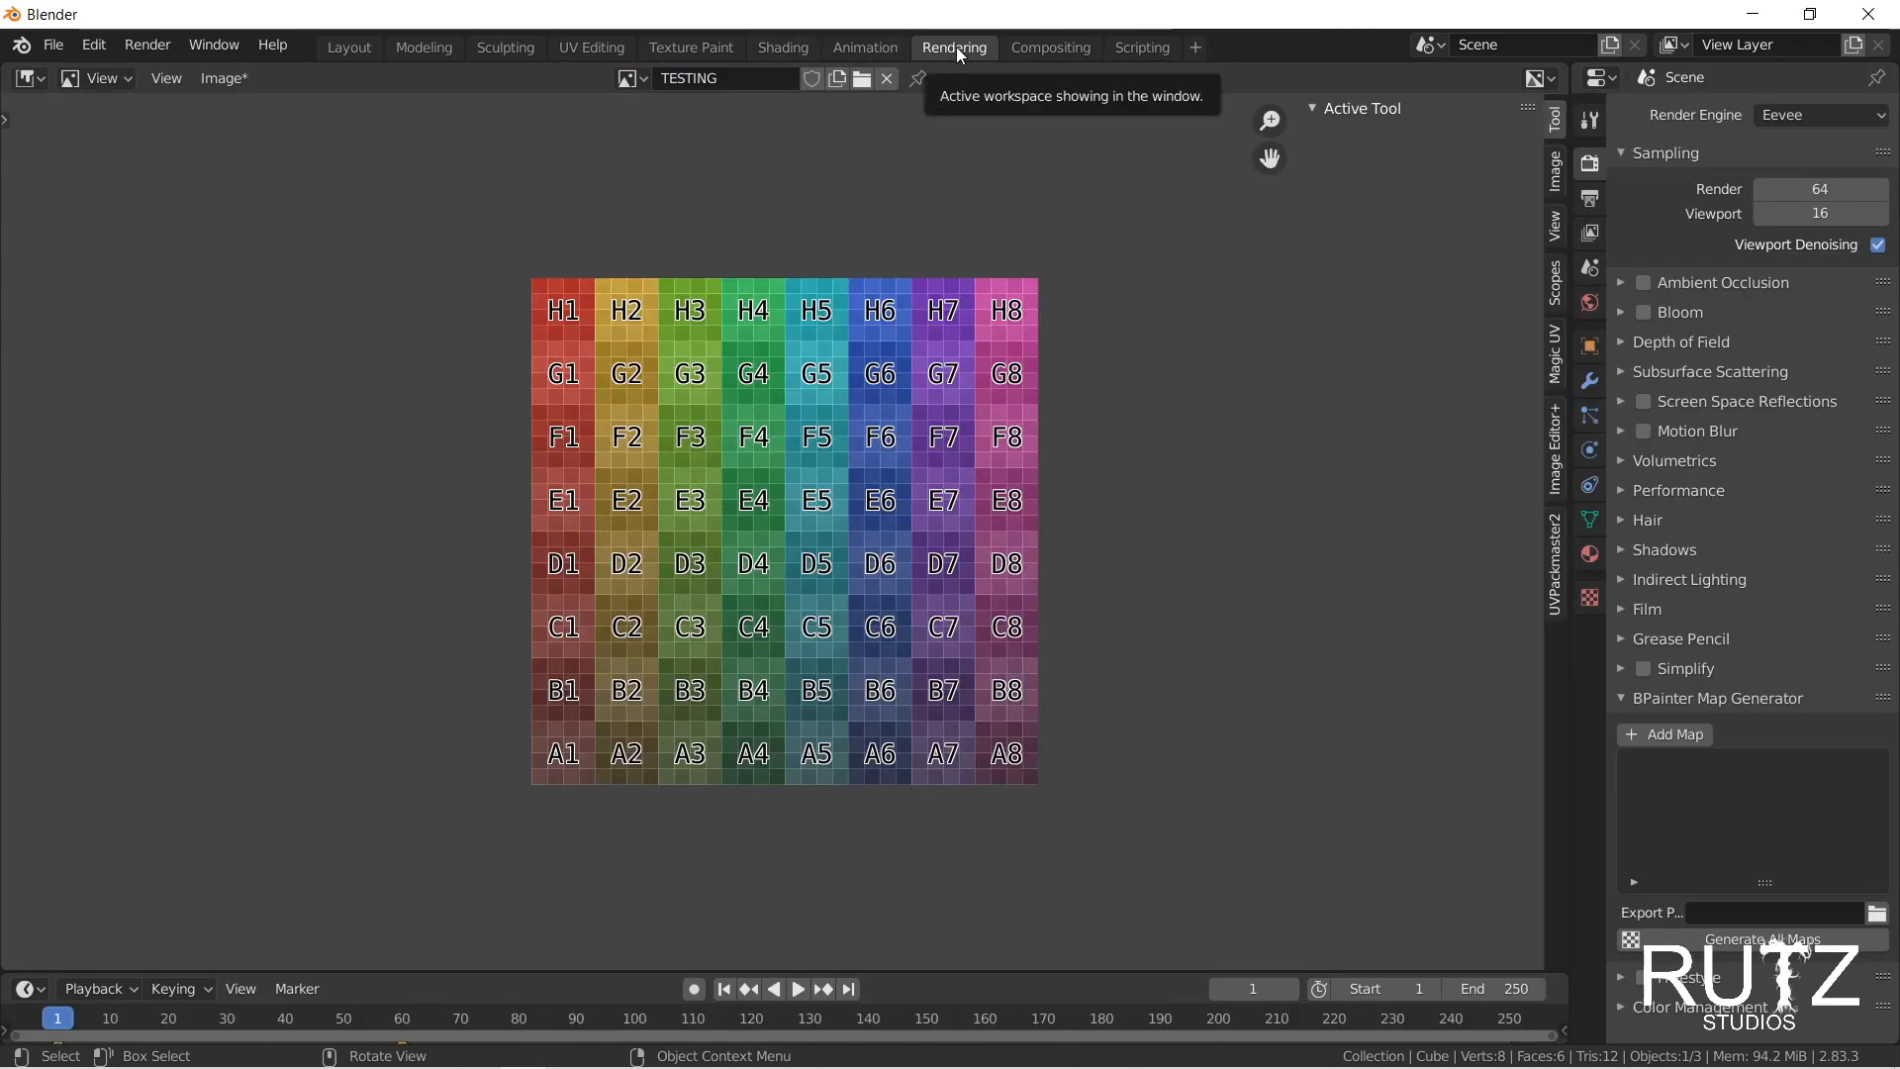
click(176, 48)
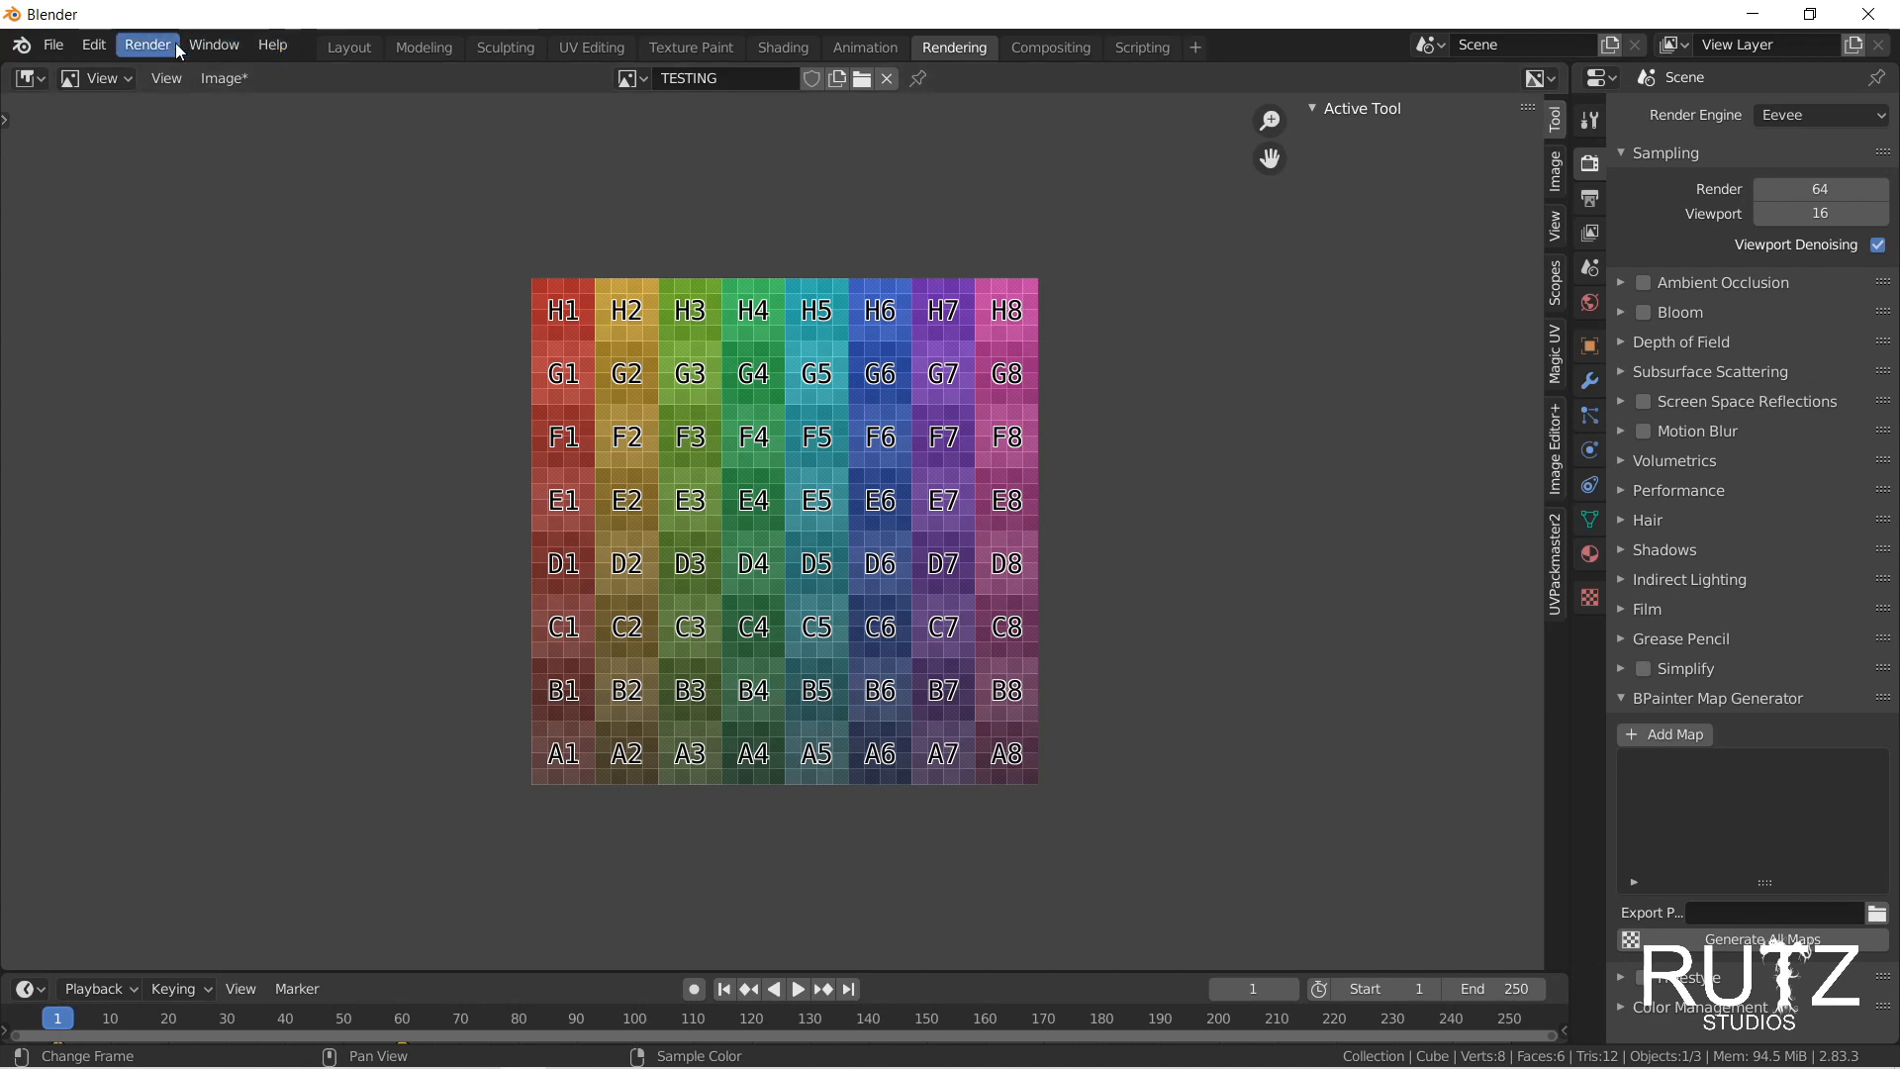
click(158, 46)
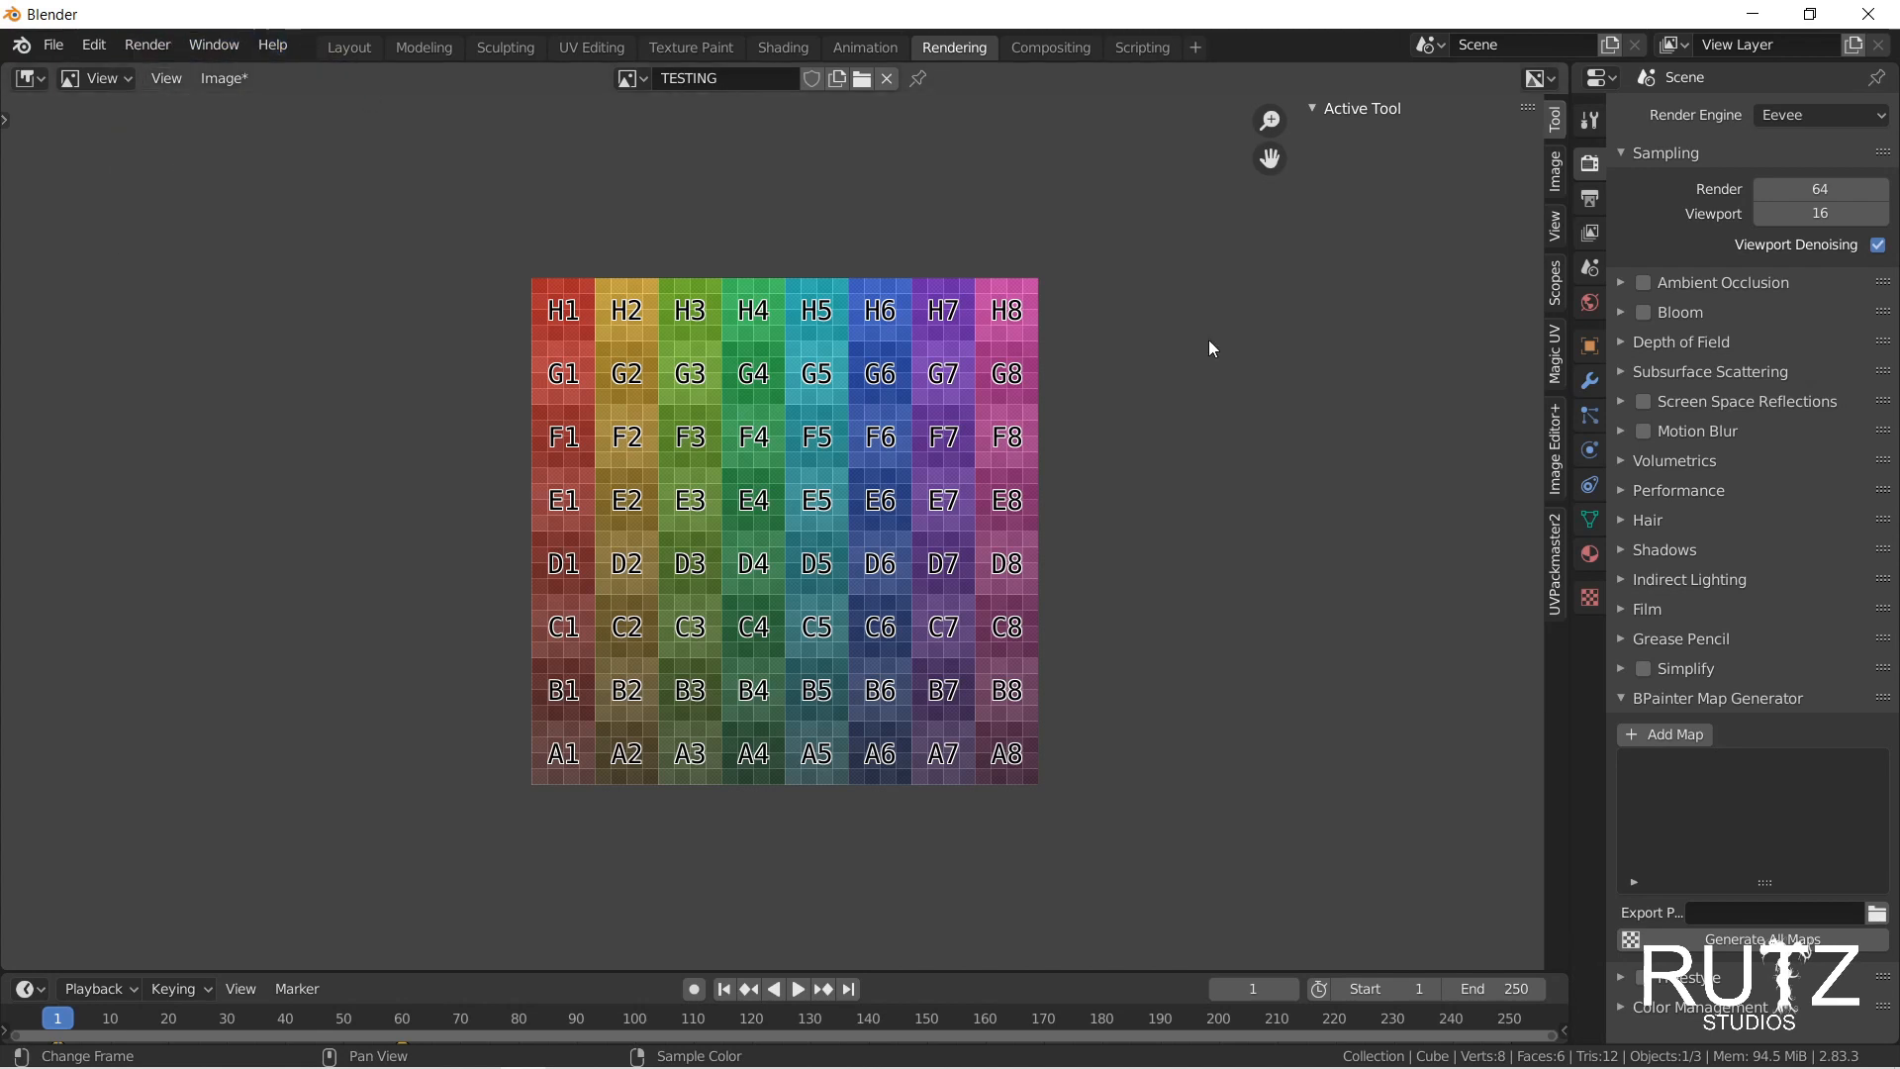
click(225, 78)
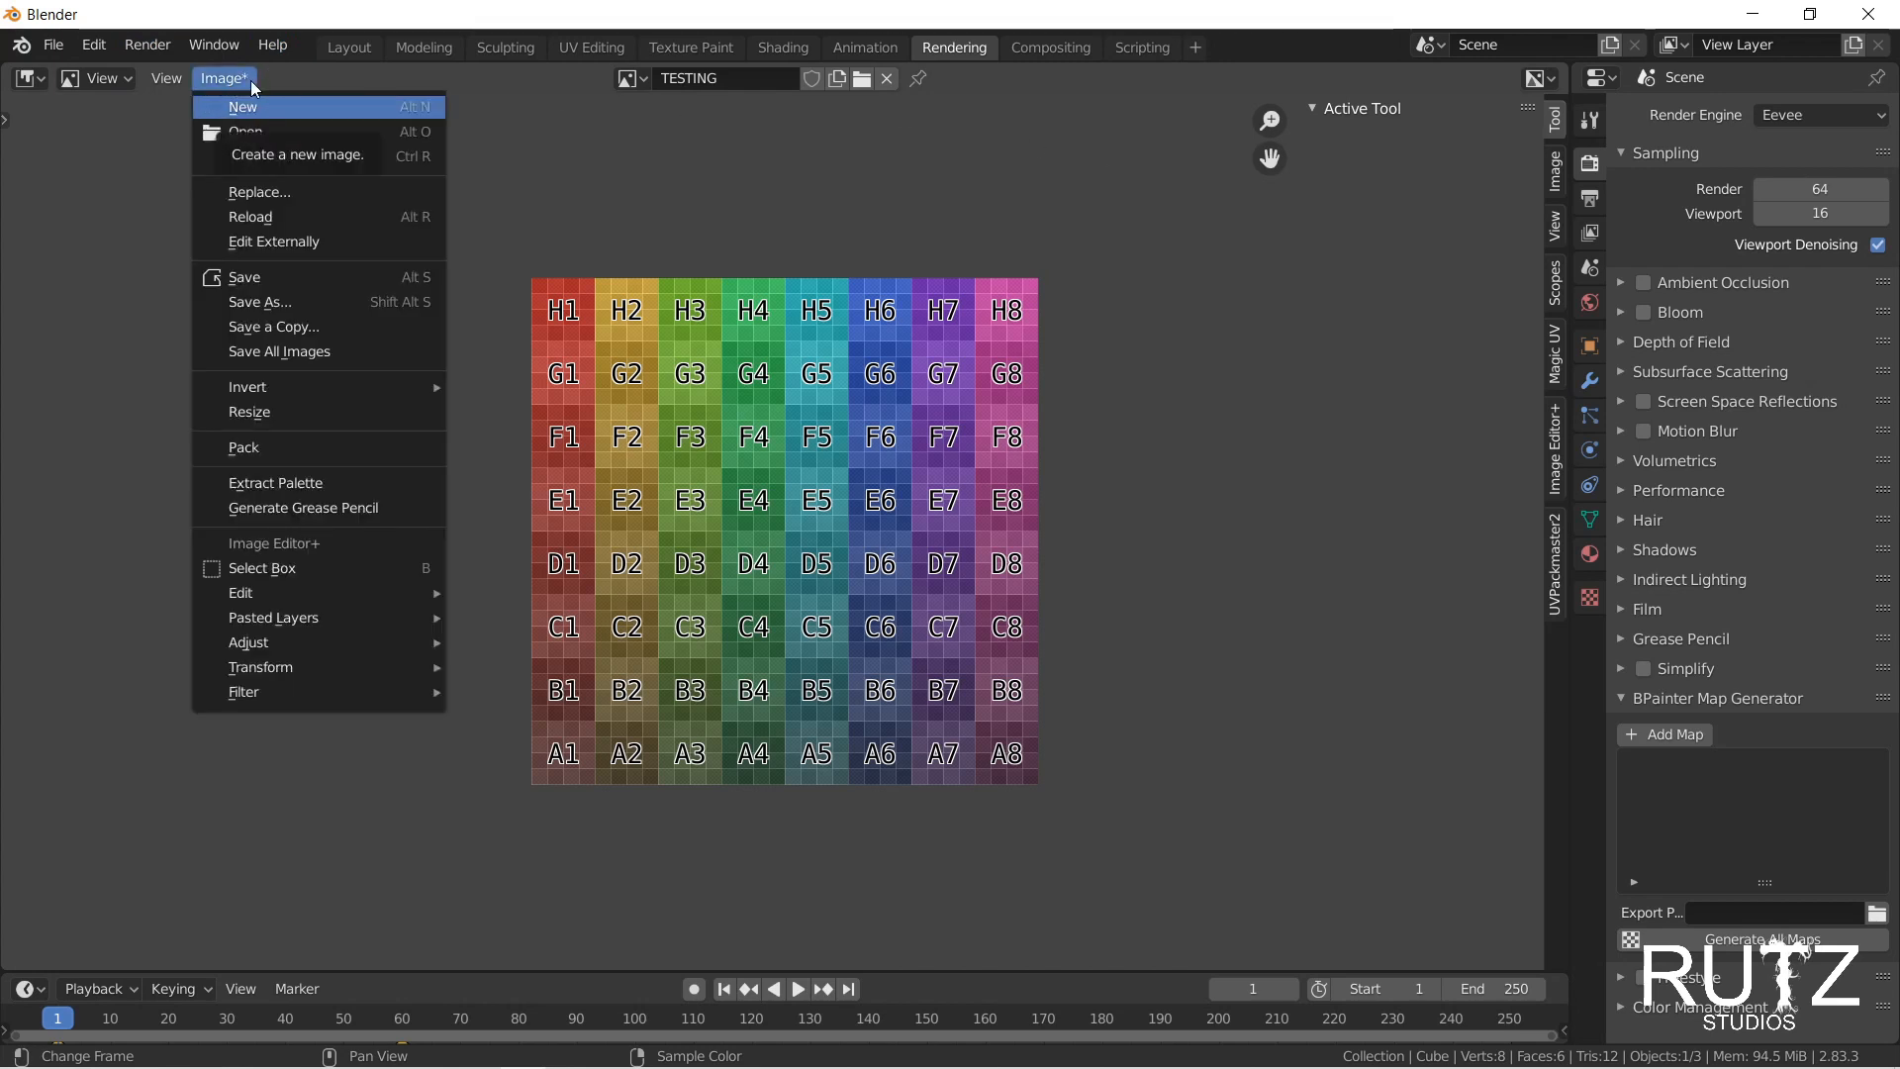
Step: In the UV Editing workspace, bring up the save dialog for the TESTING image and dismiss it without saving
click(607, 49)
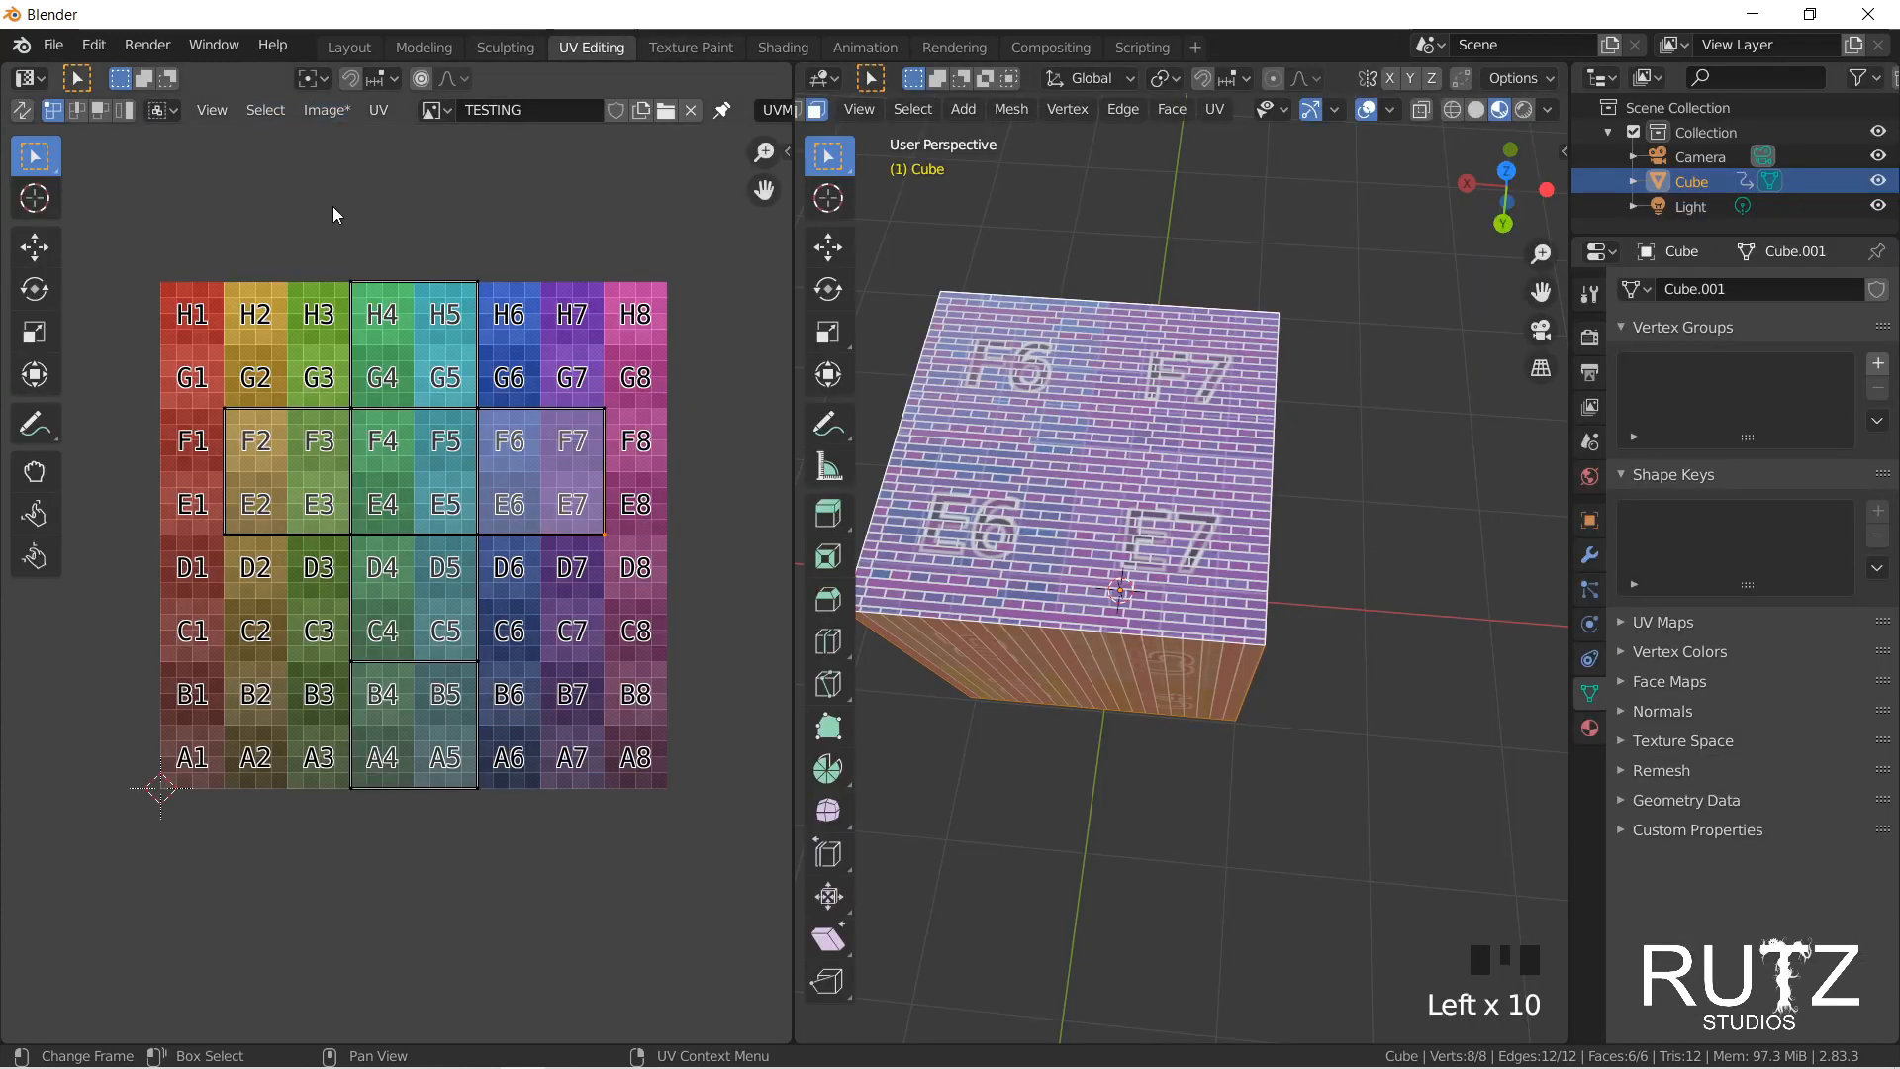
click(331, 110)
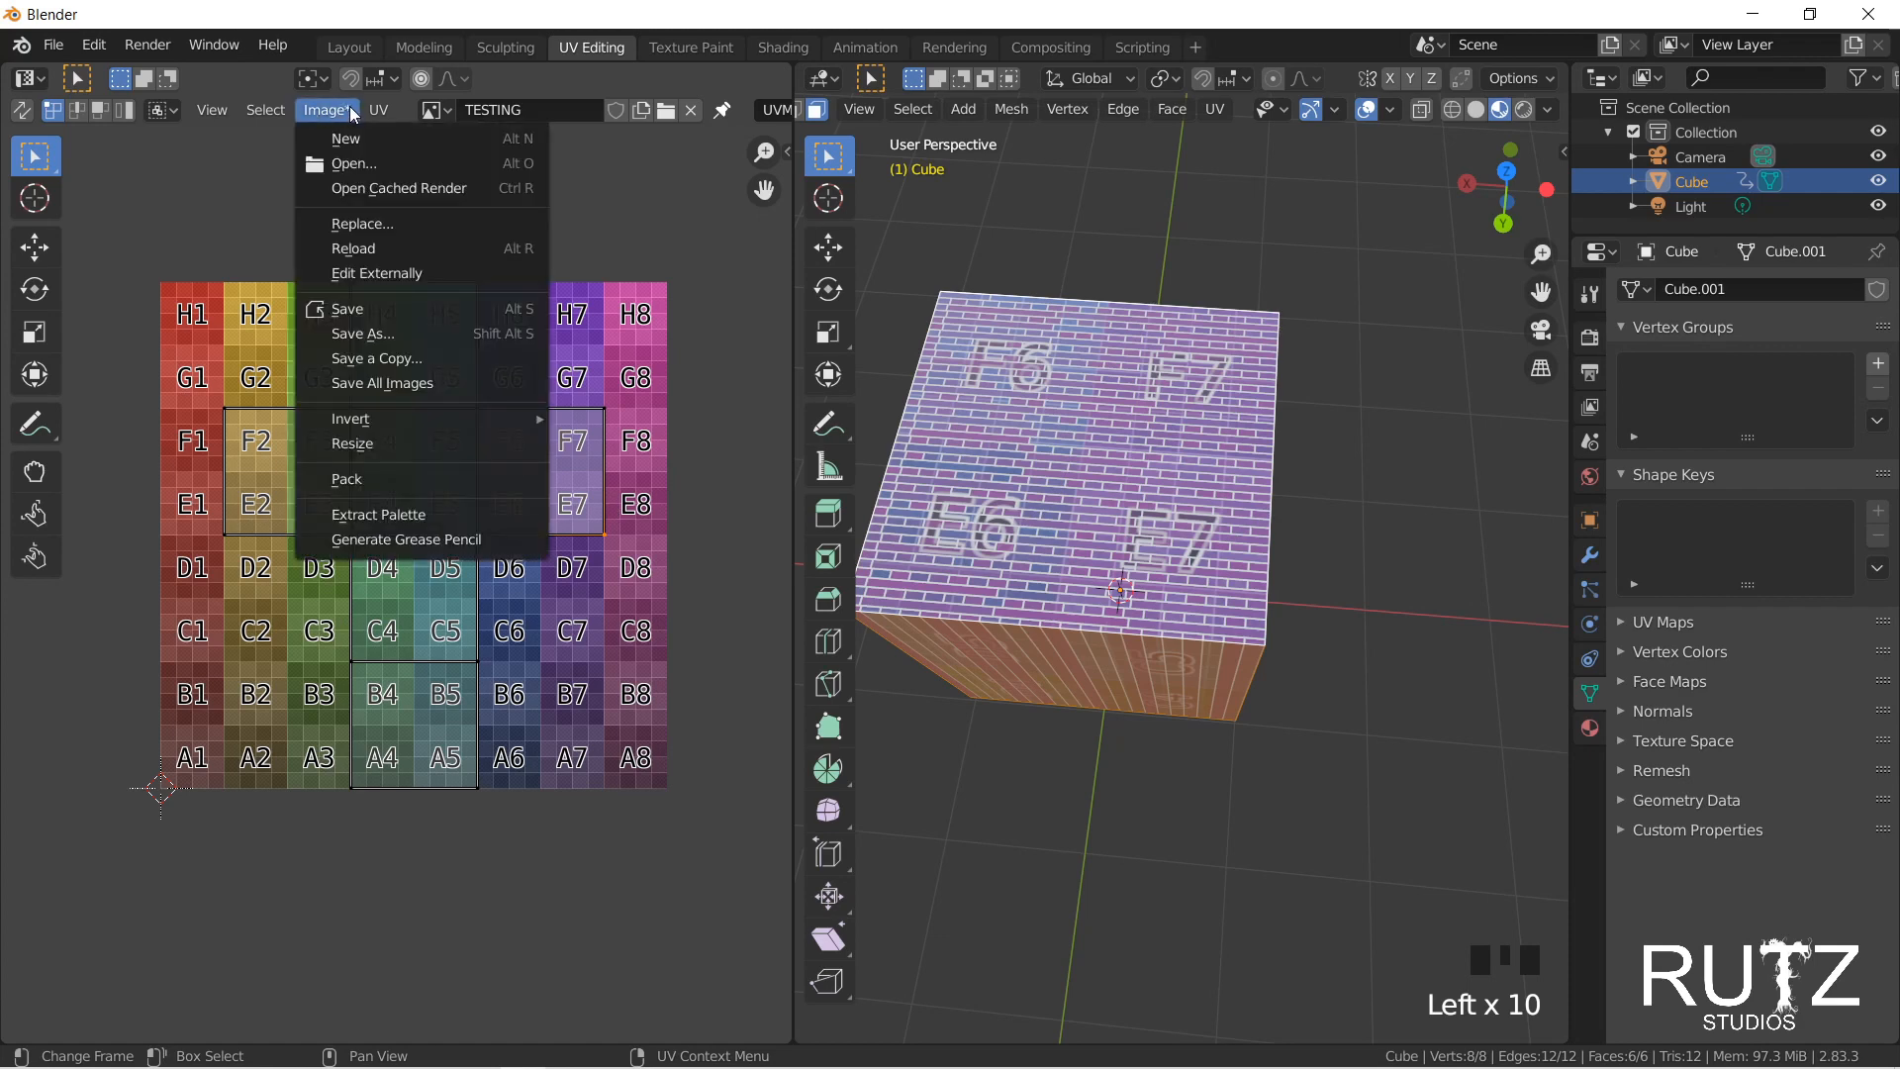
click(348, 309)
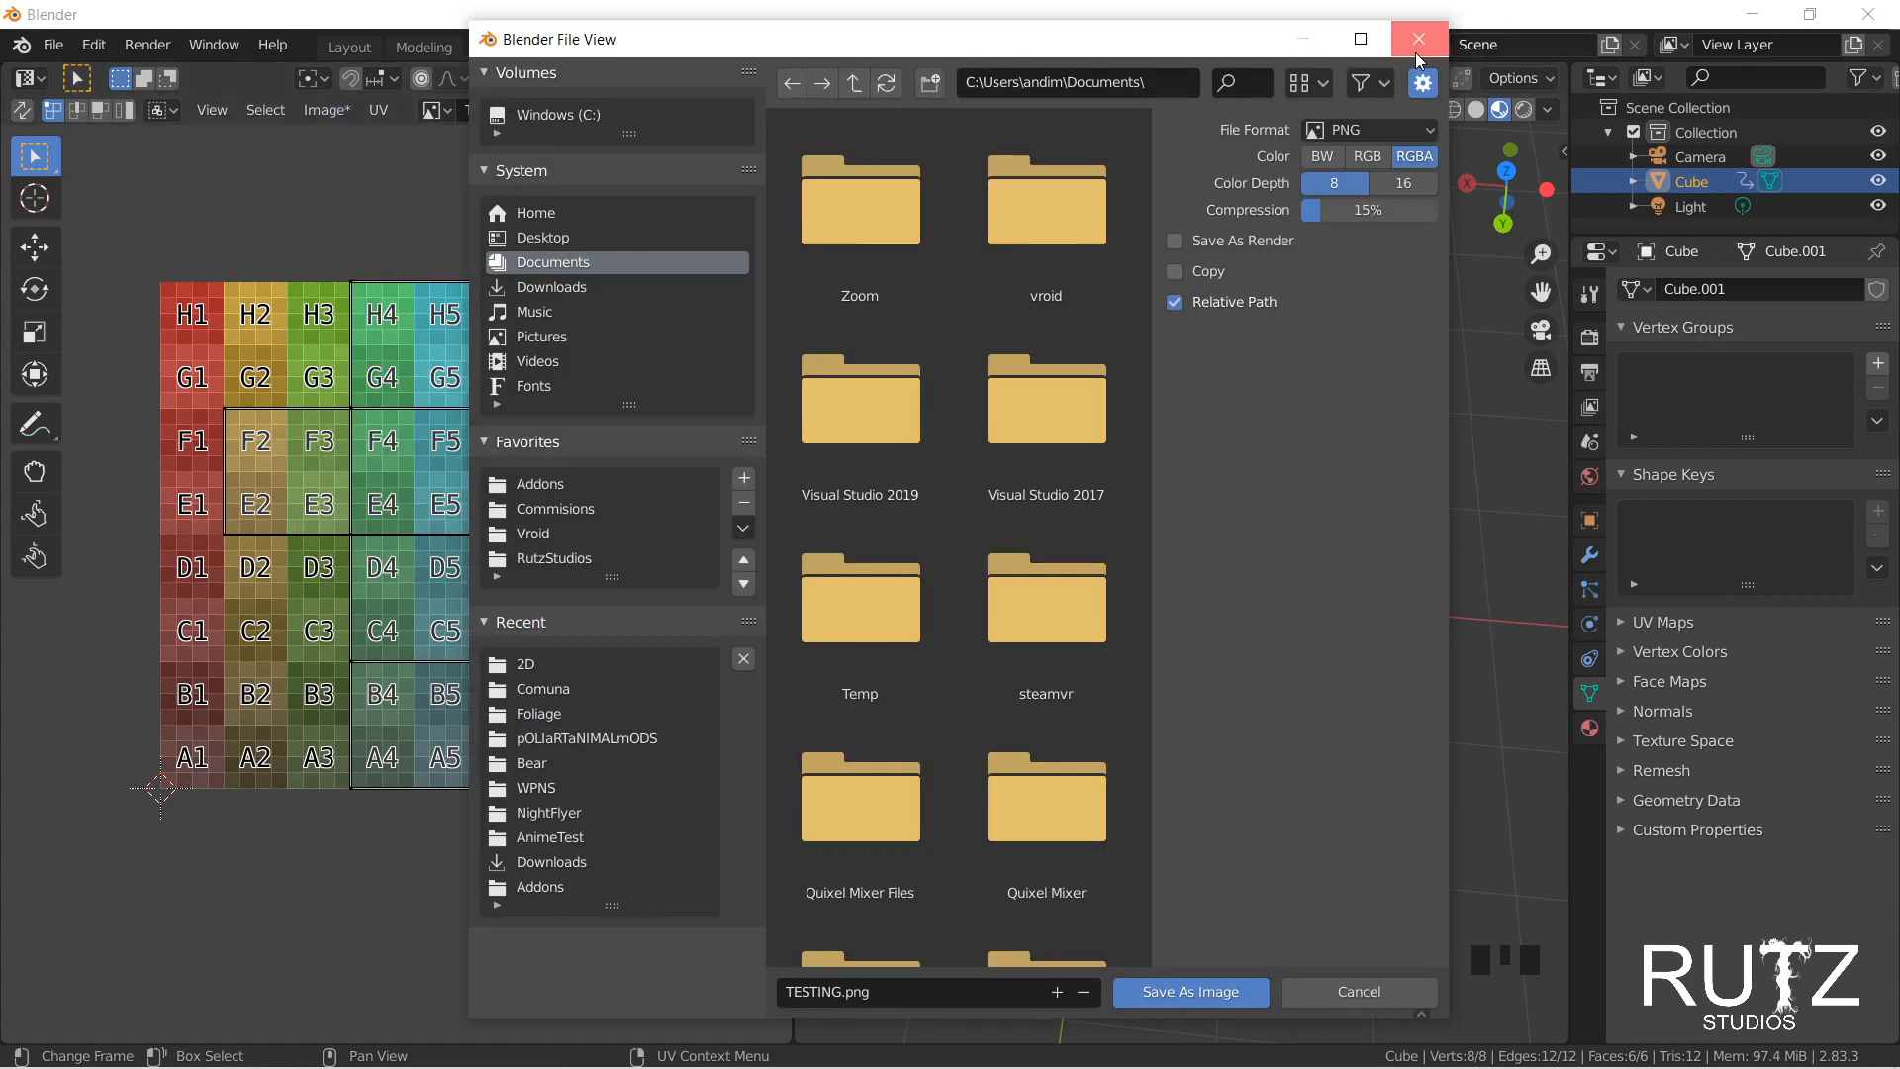
click(1418, 50)
Step: In the Texture Paint workspace, show where the TESTING image is saved and dismiss the save dialog without saving
click(733, 47)
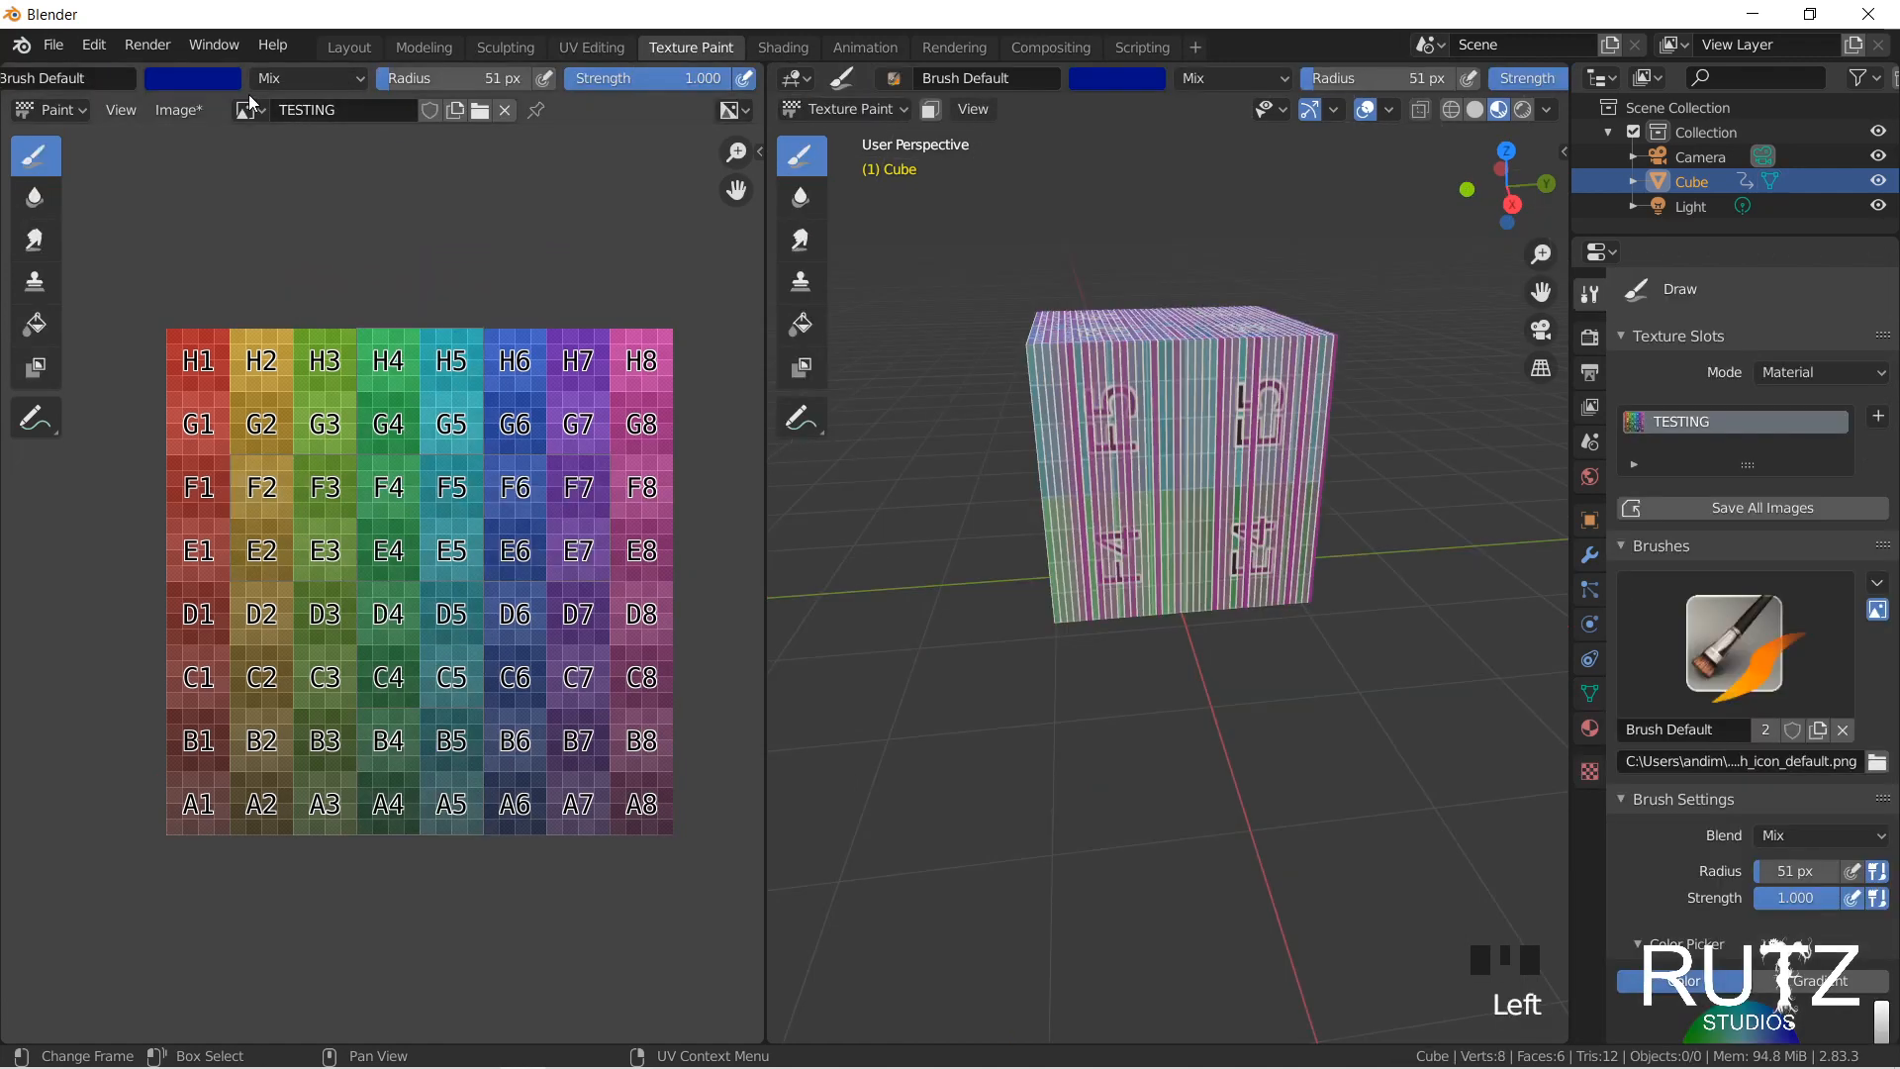
click(178, 110)
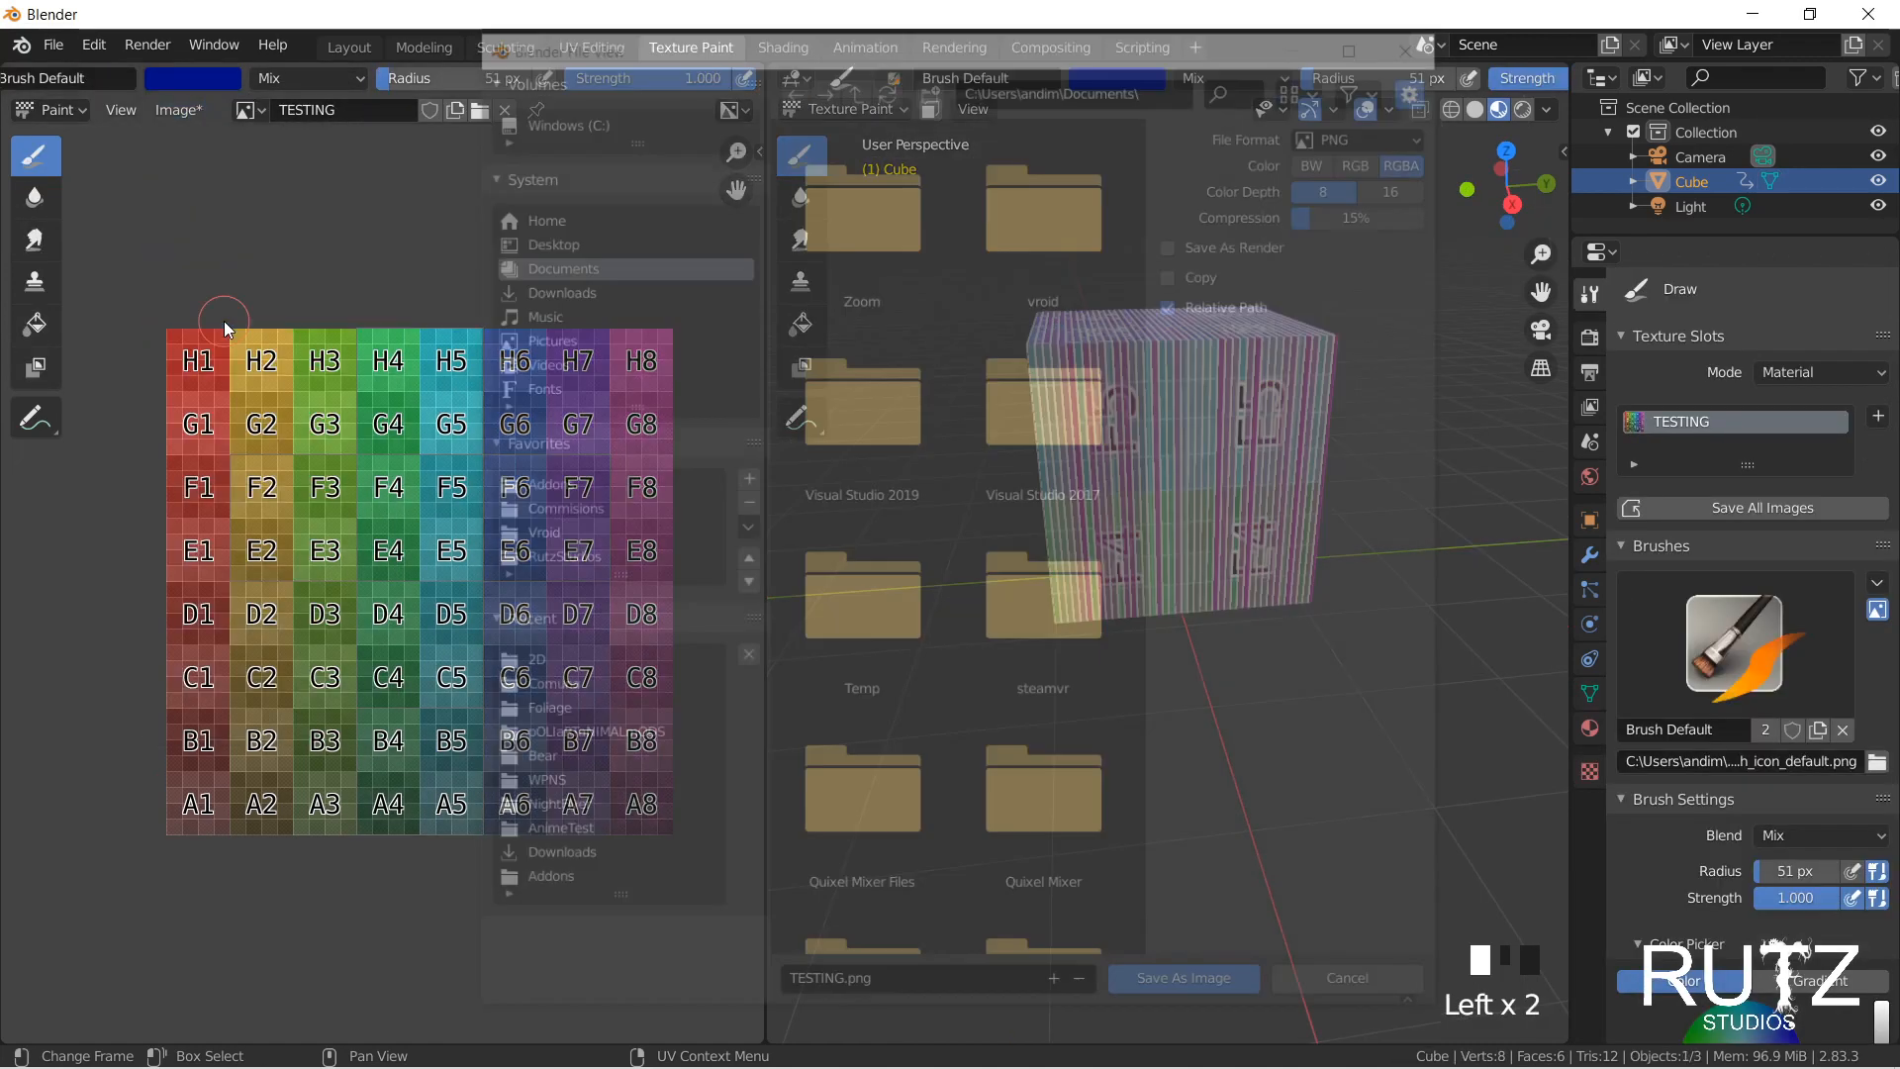
click(188, 309)
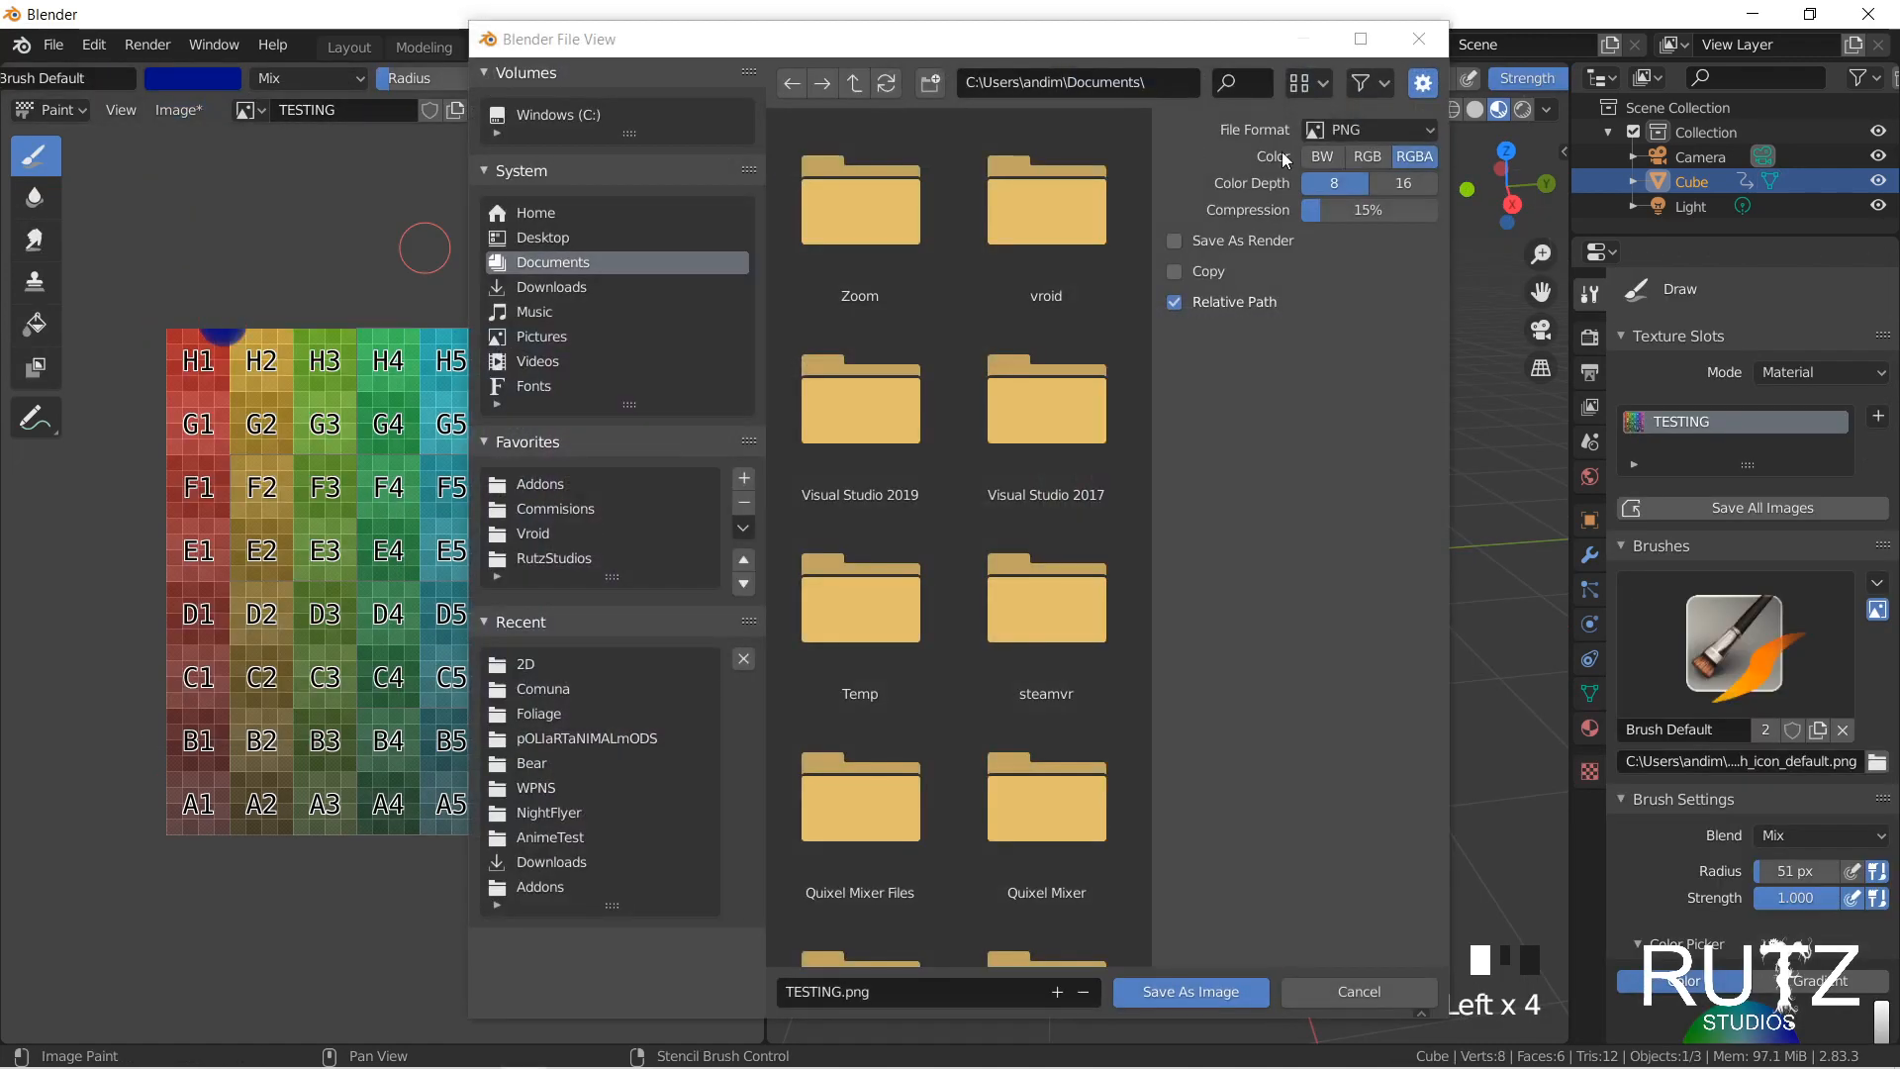
click(1418, 47)
click(182, 111)
click(246, 304)
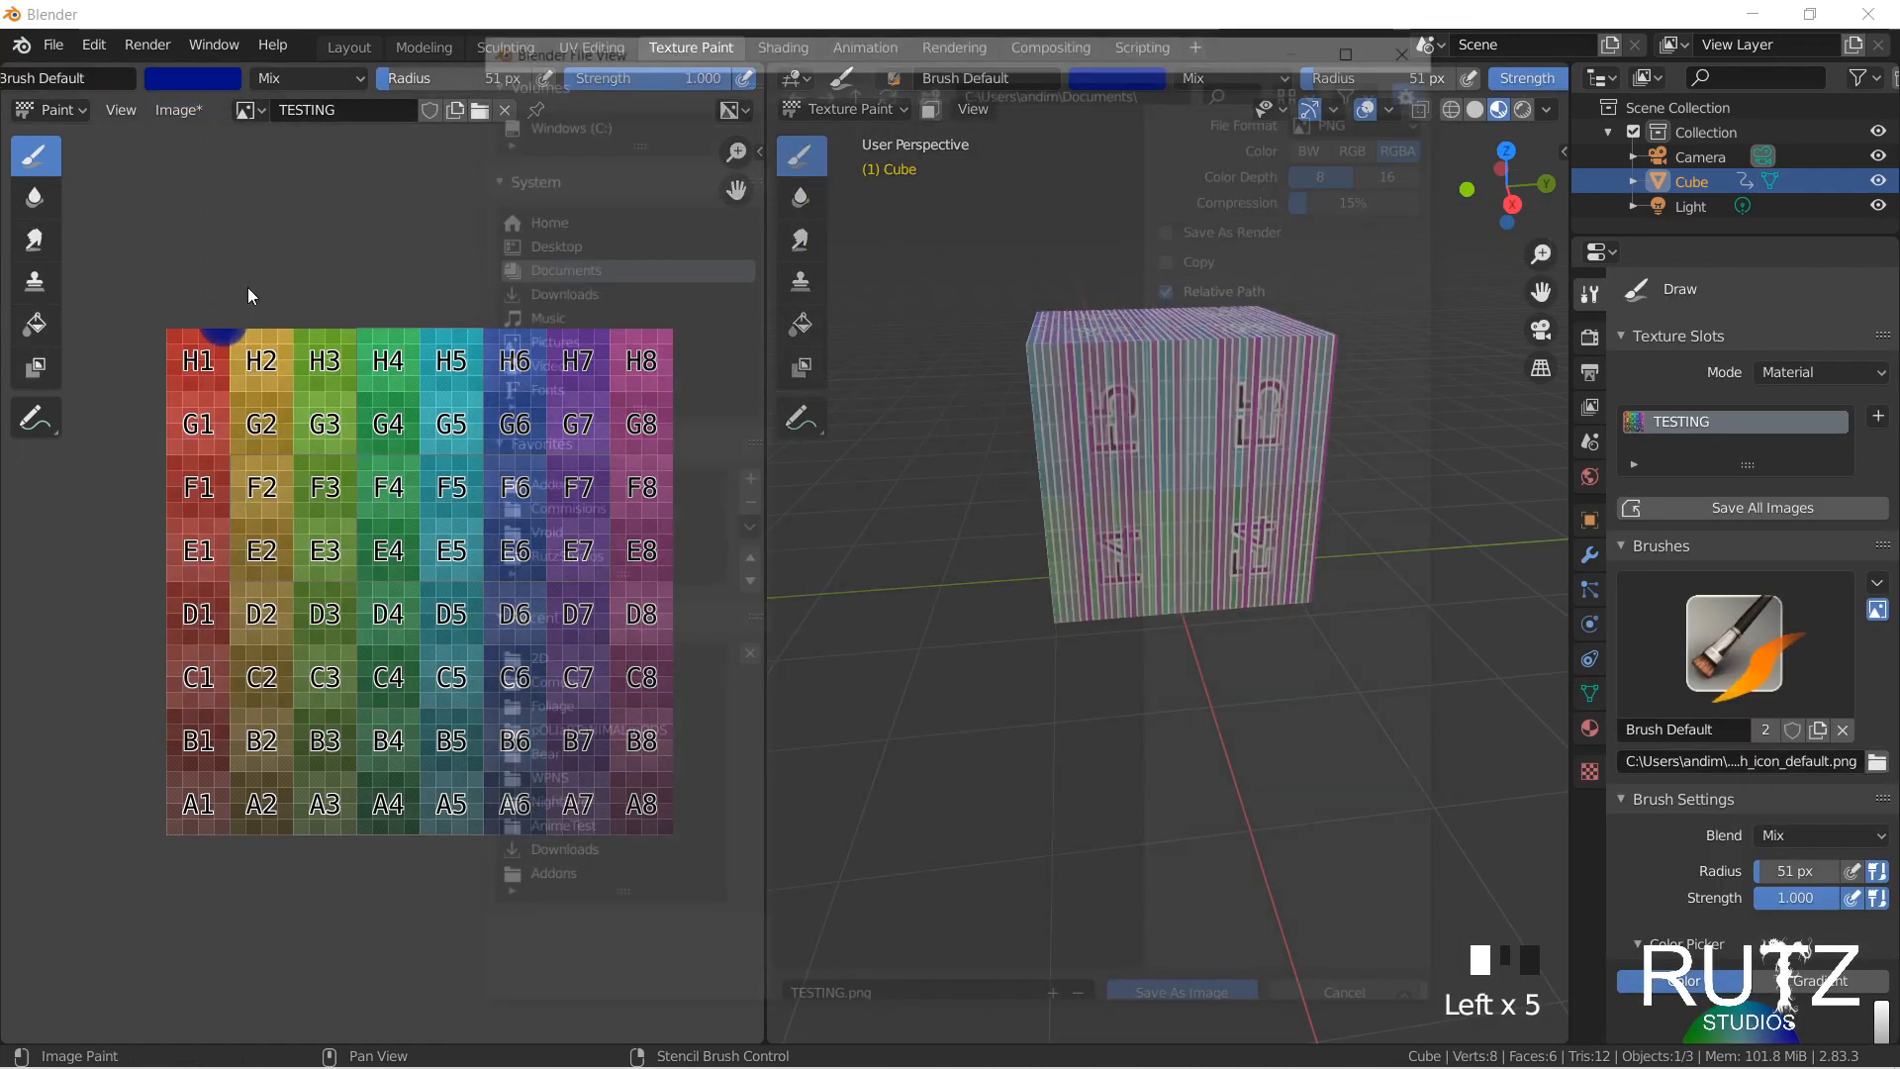
click(1421, 40)
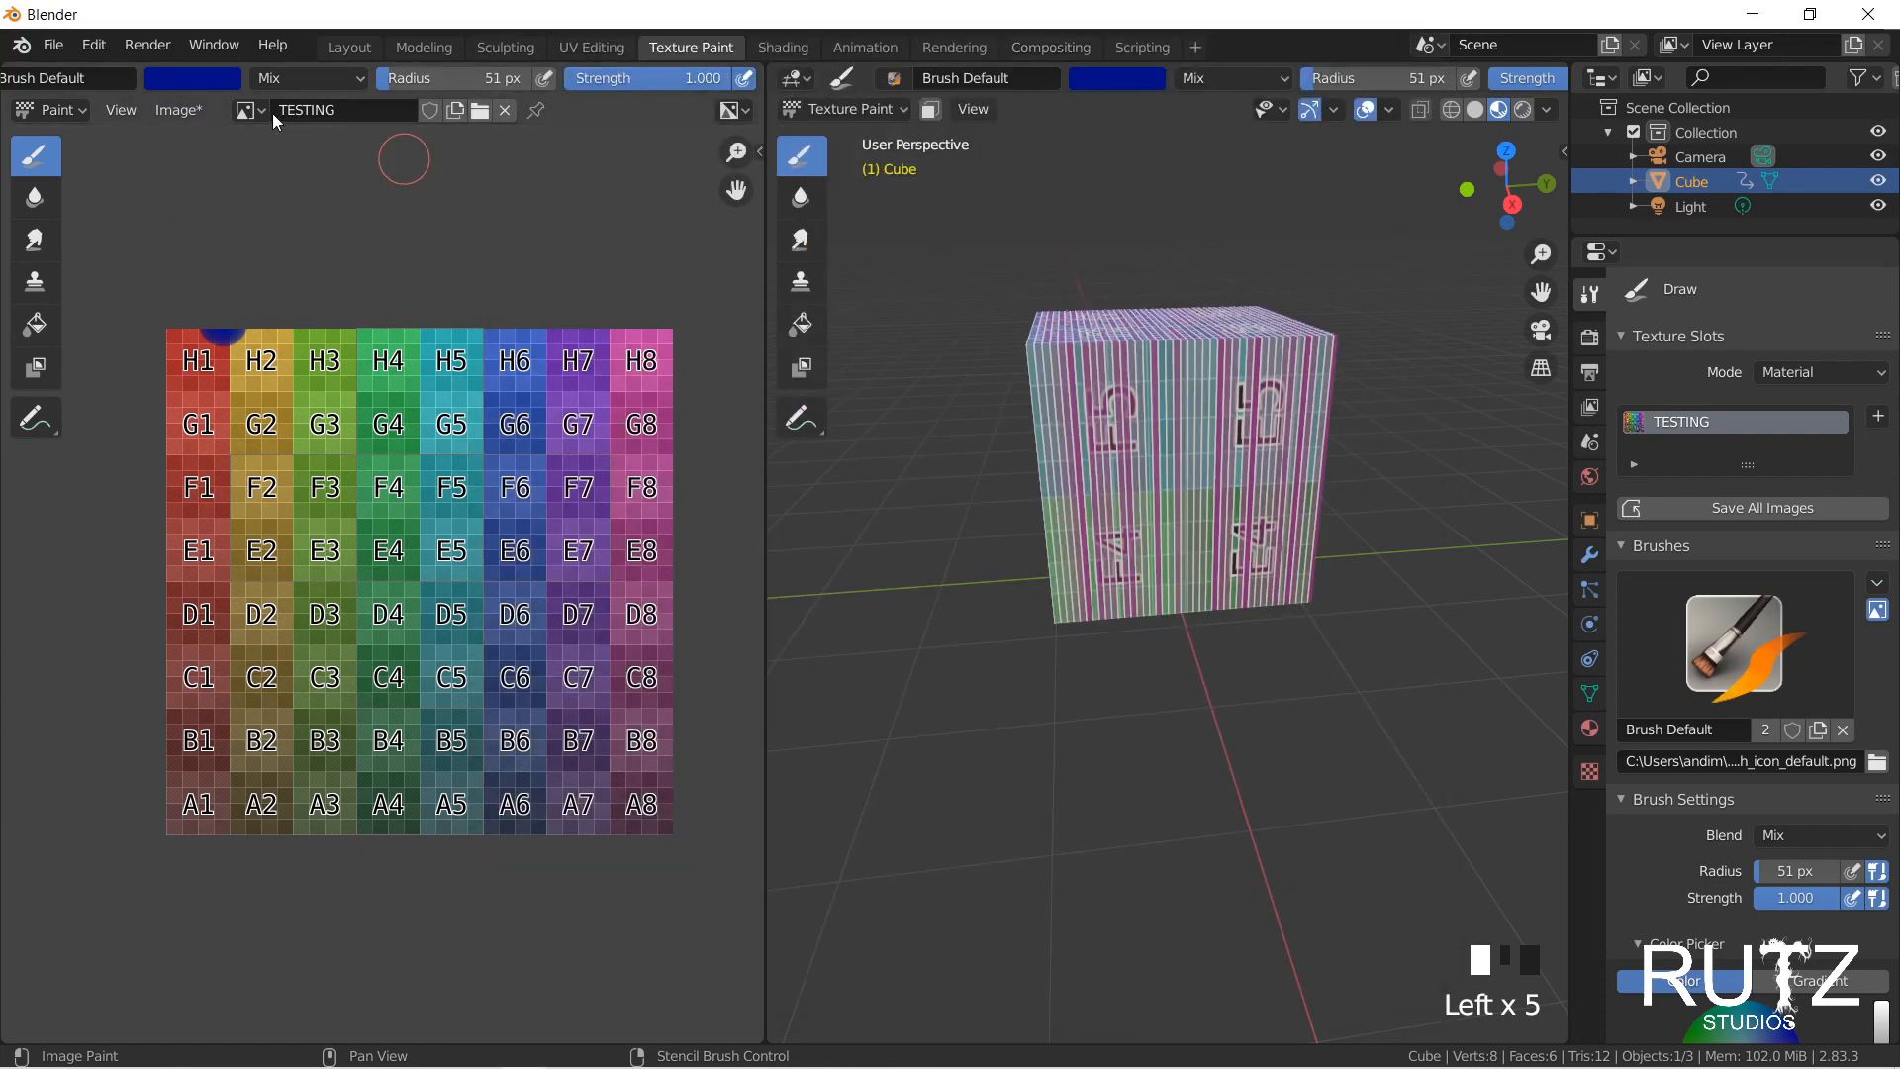
click(203, 110)
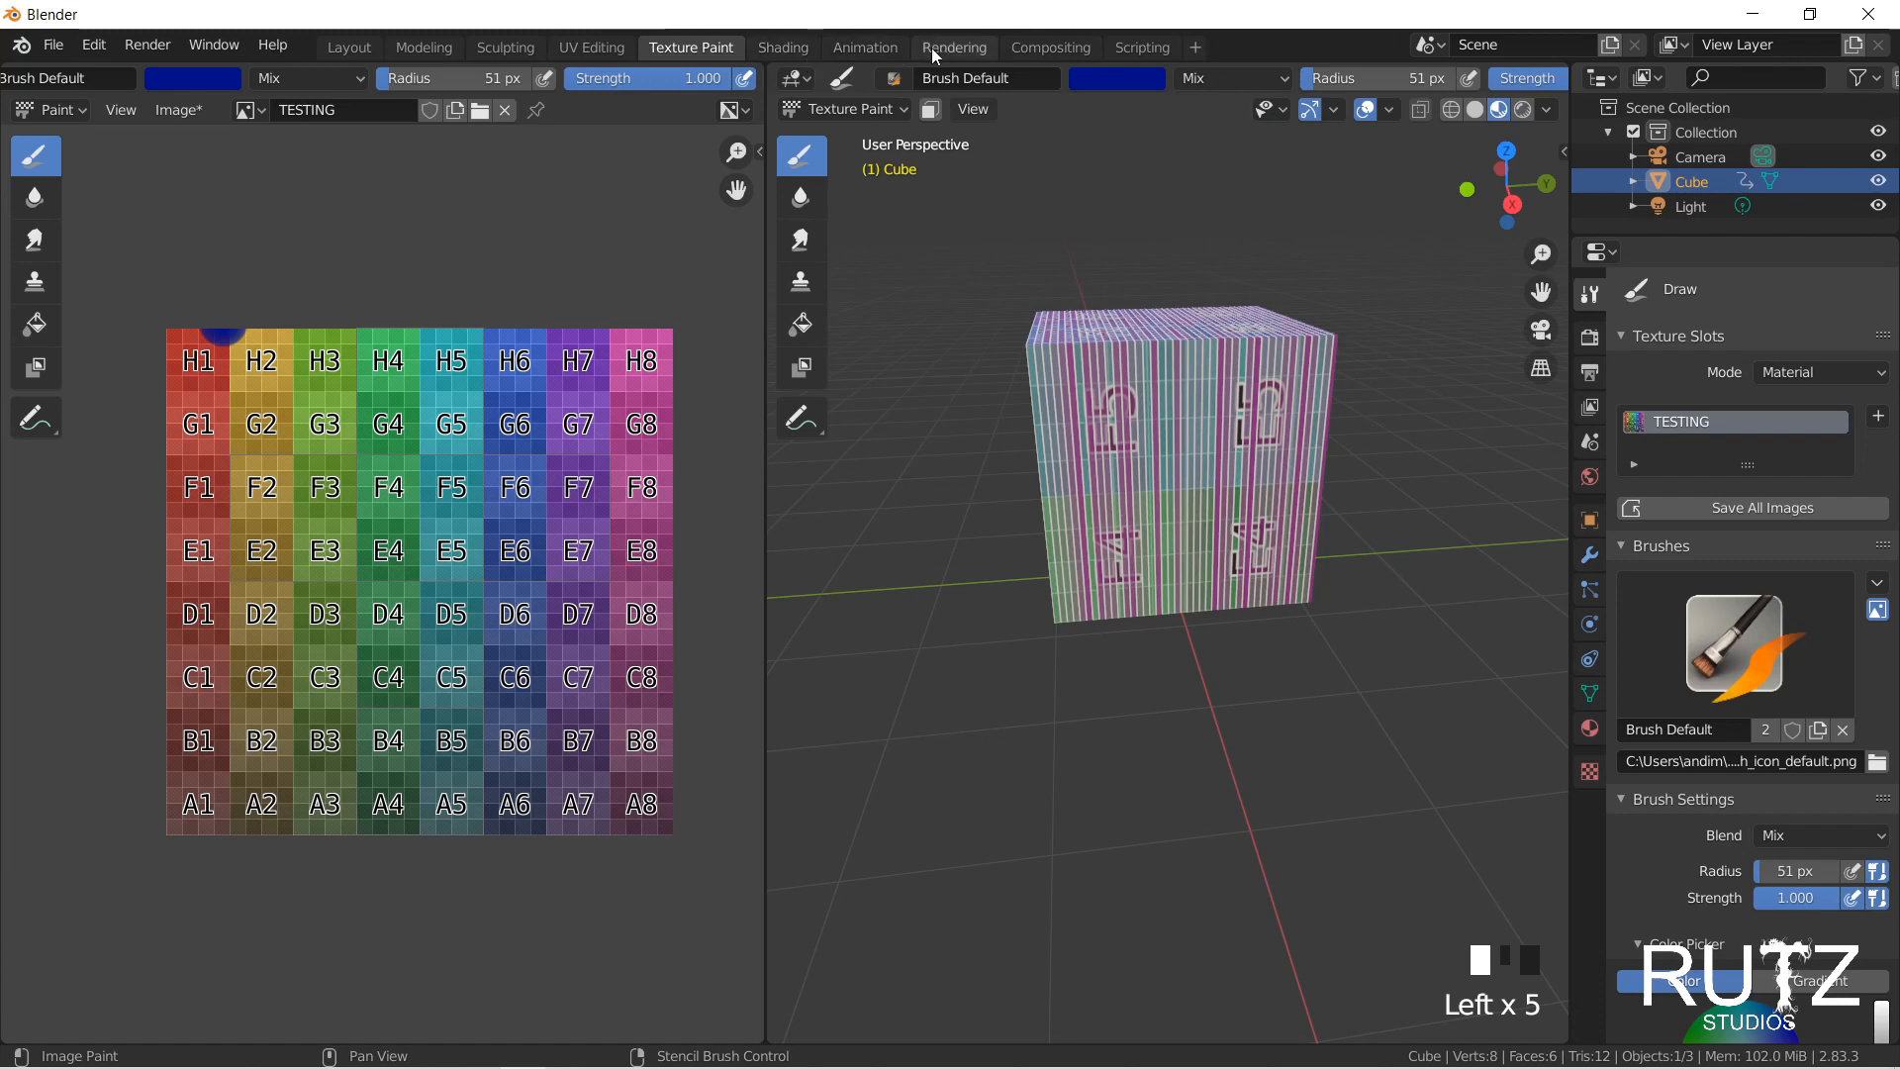
Step: Switch to the Compositing workspace and enable Use Nodes to show the default nodes, then disable it again
click(865, 47)
click(954, 47)
click(1018, 47)
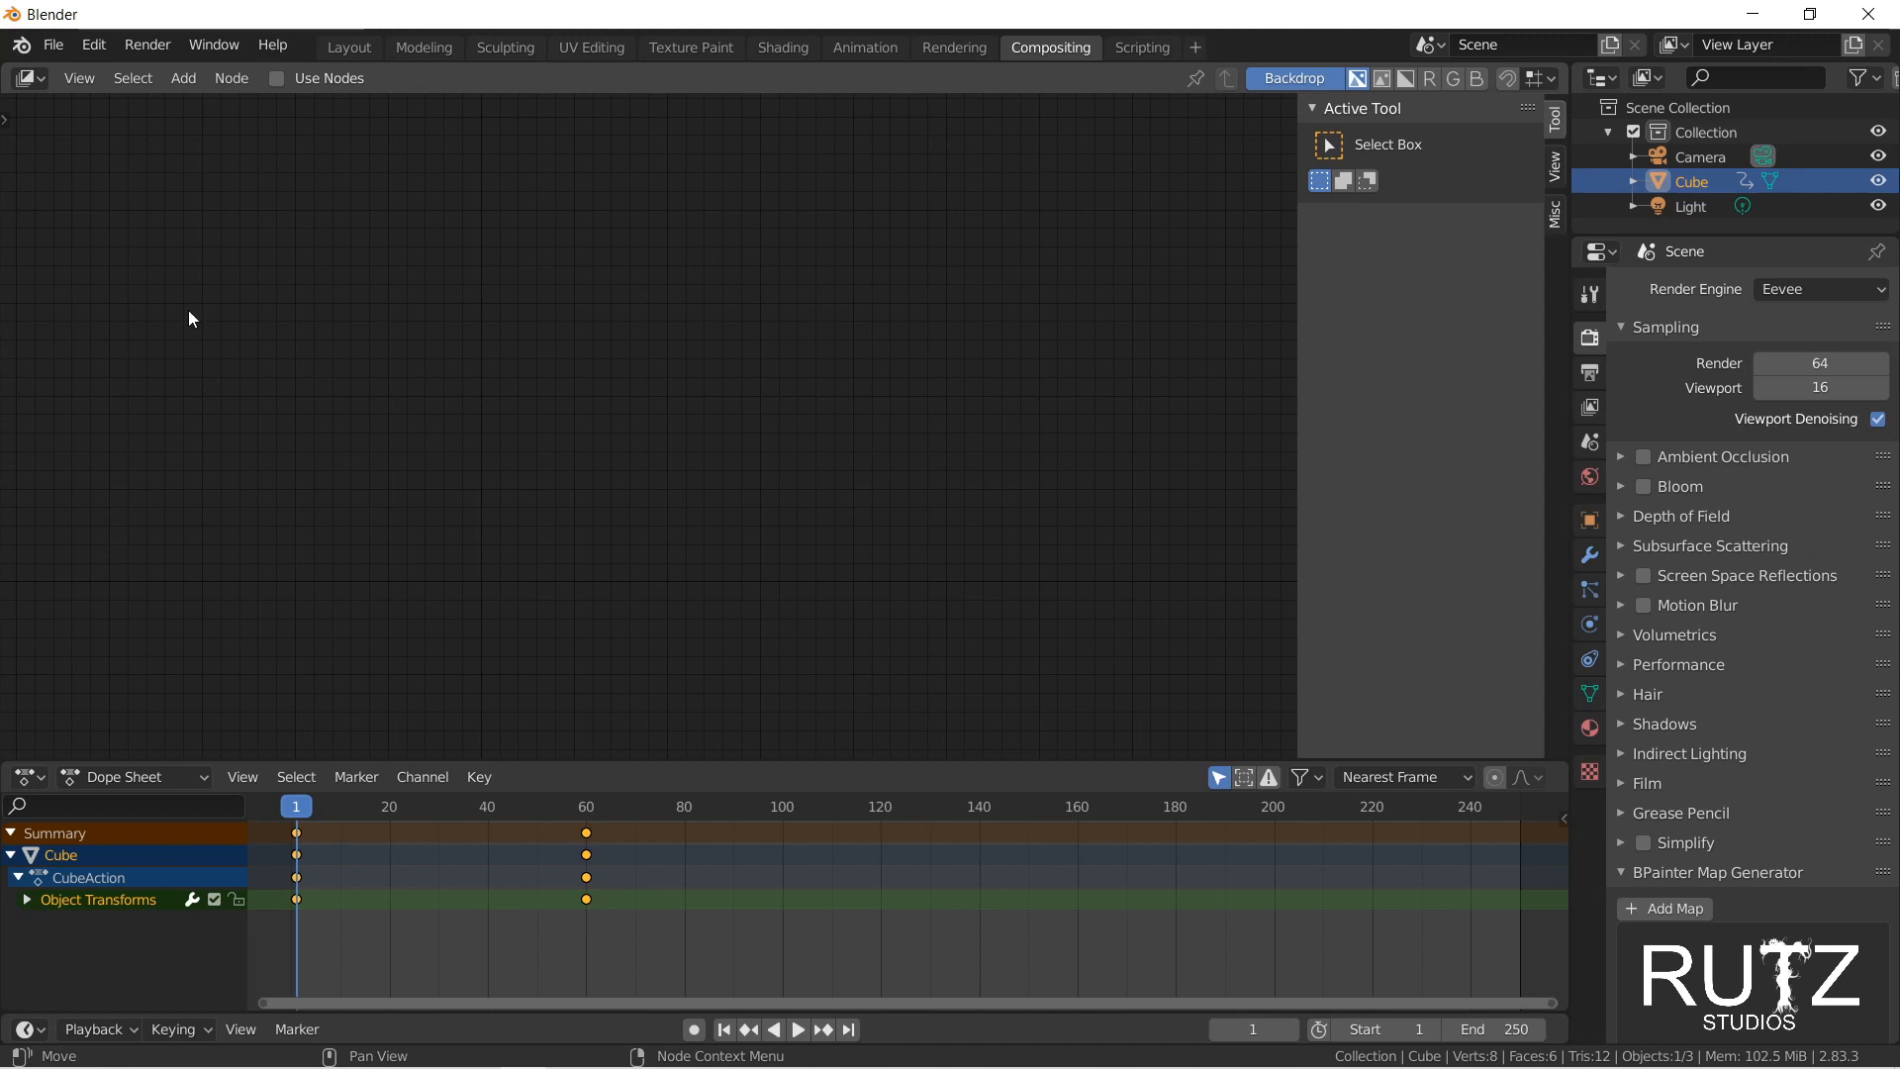
click(281, 80)
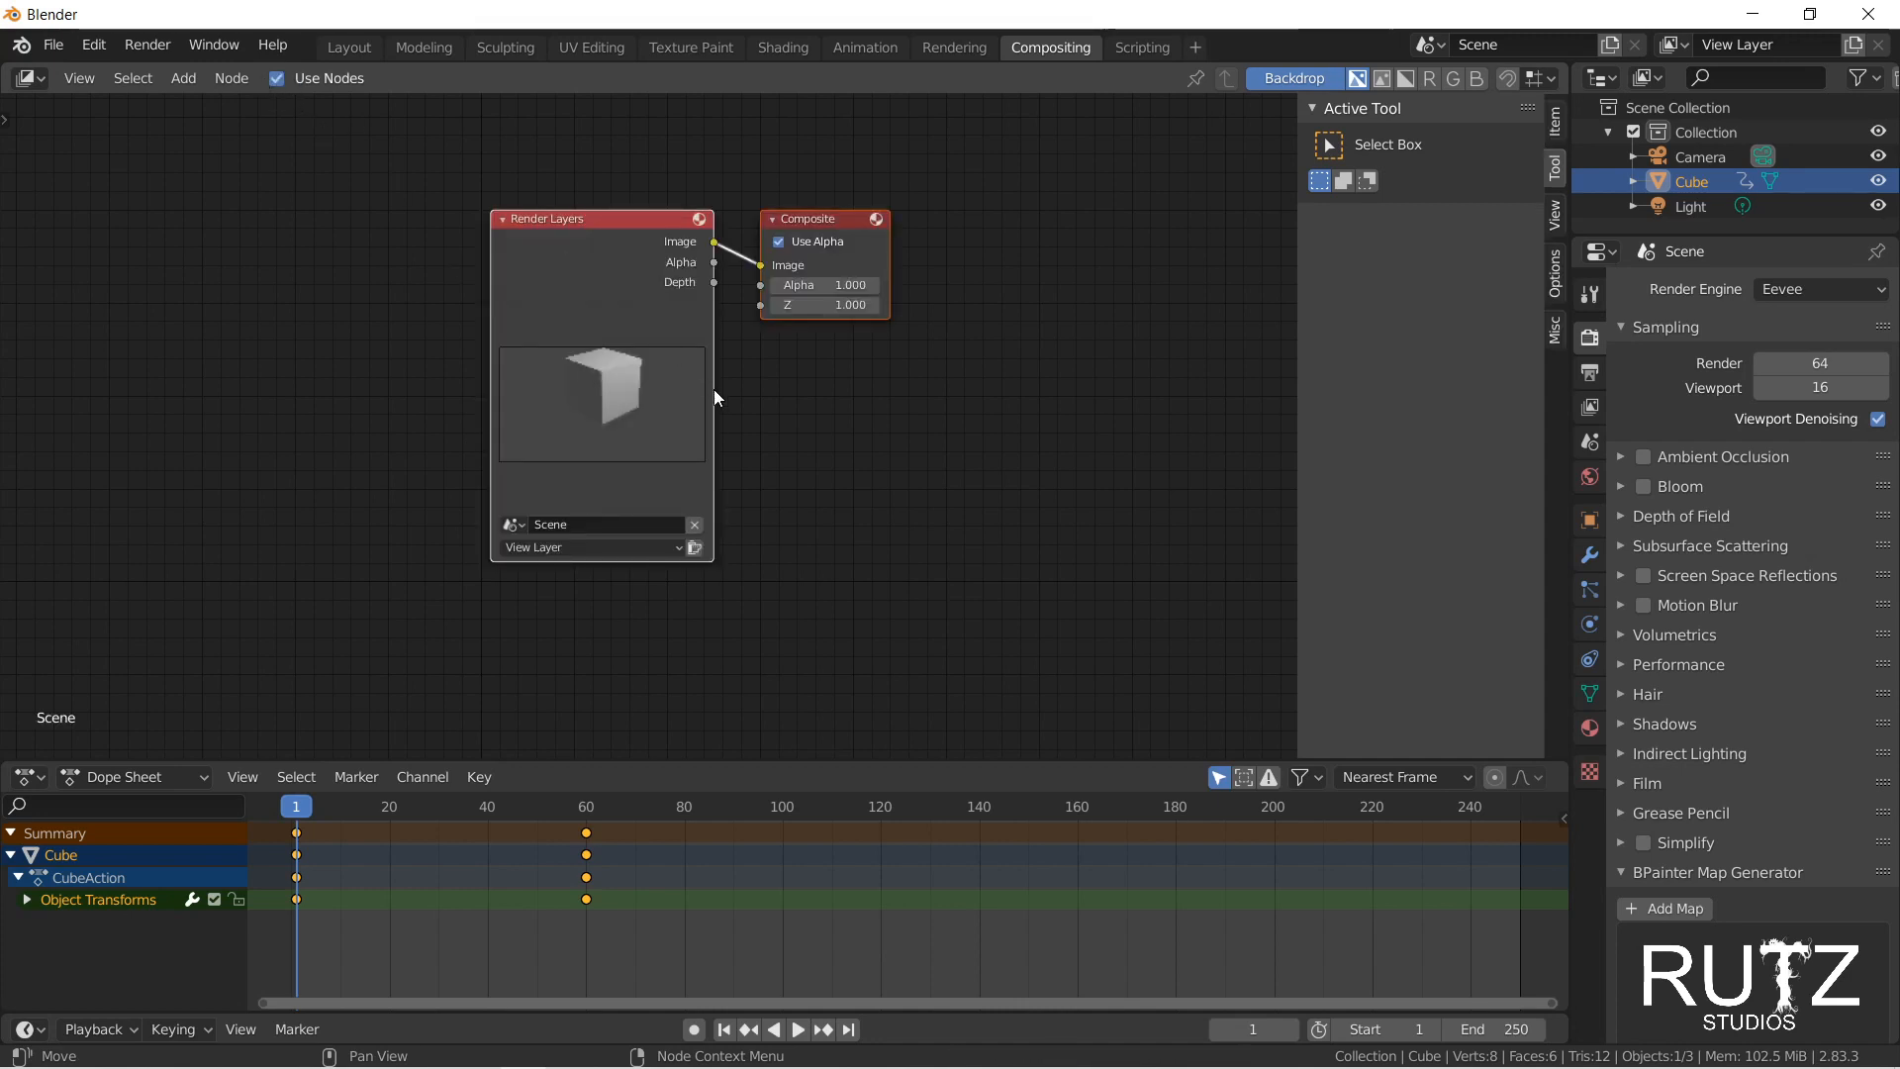
click(281, 77)
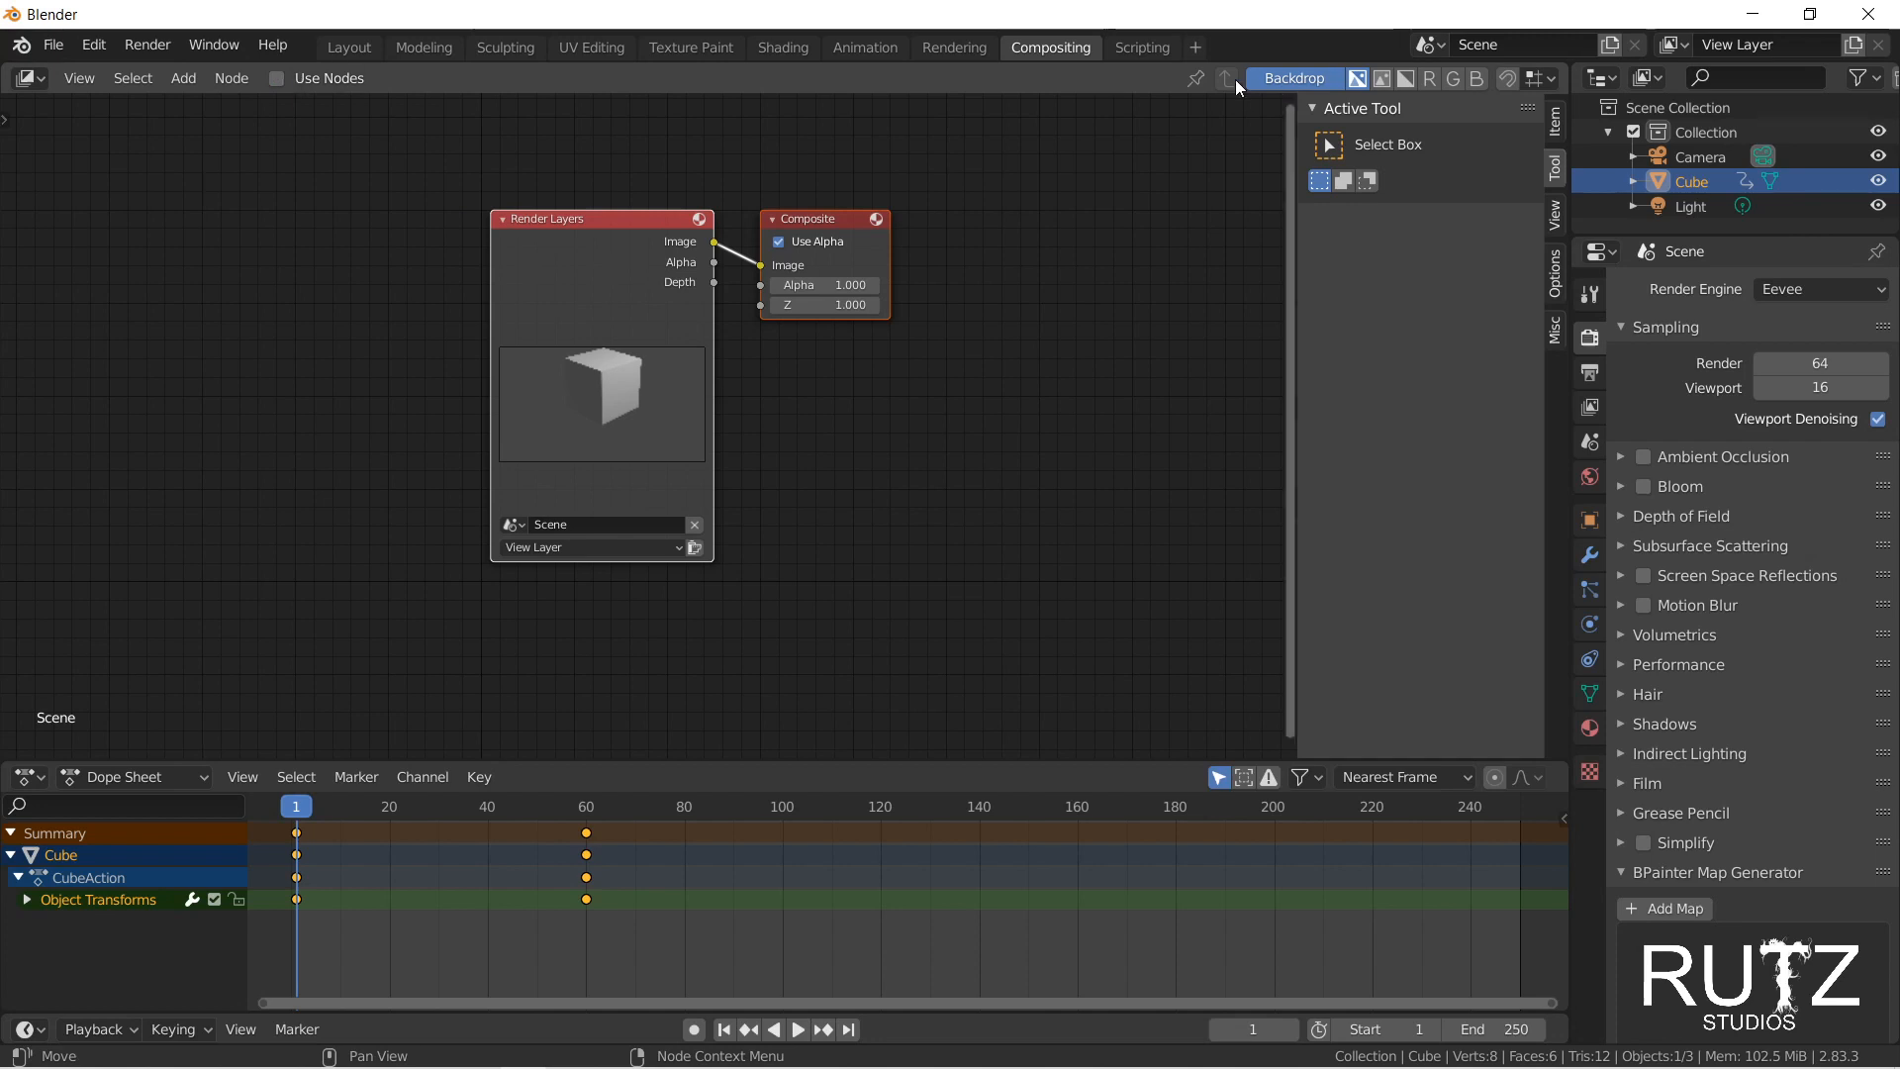
Step: Switch to the Scripting workspace and create a new text block containing the sample text "ldvha;sov;osahv;oashv'oajhd"
click(1140, 47)
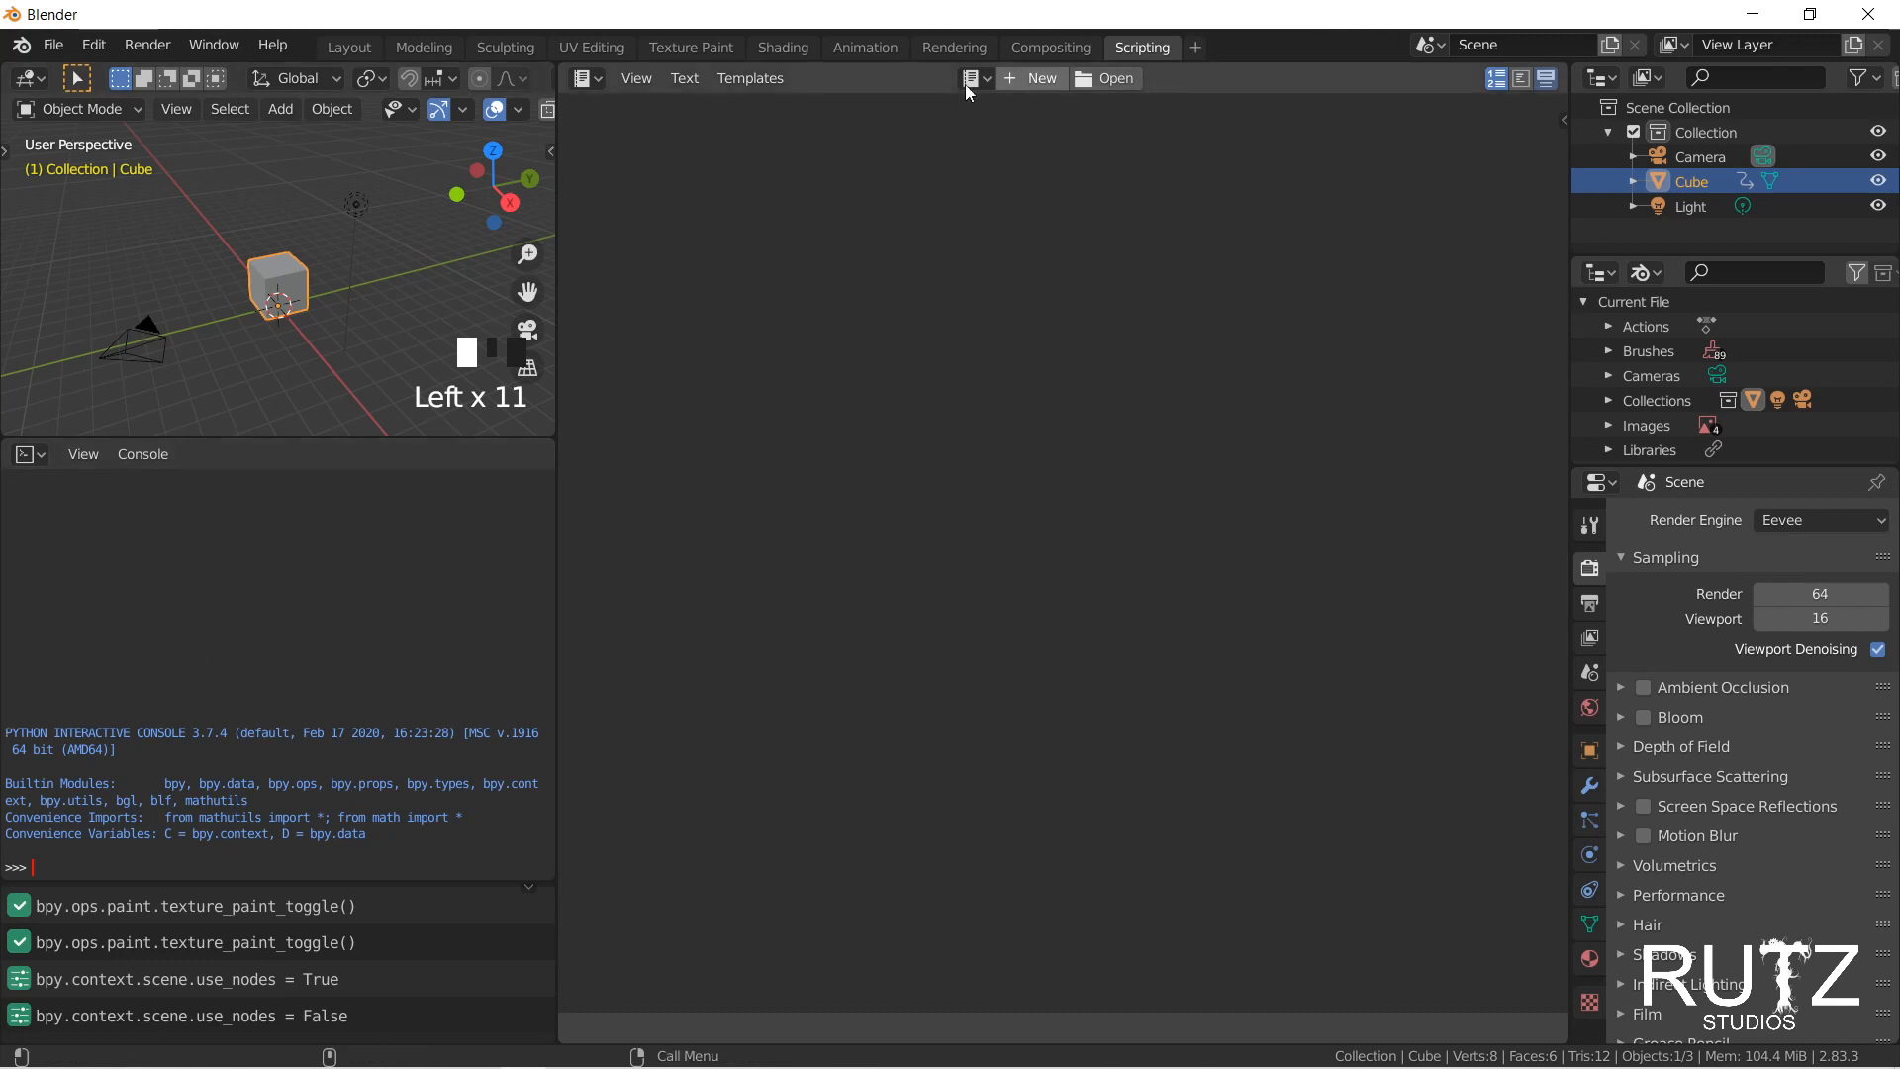
click(1037, 78)
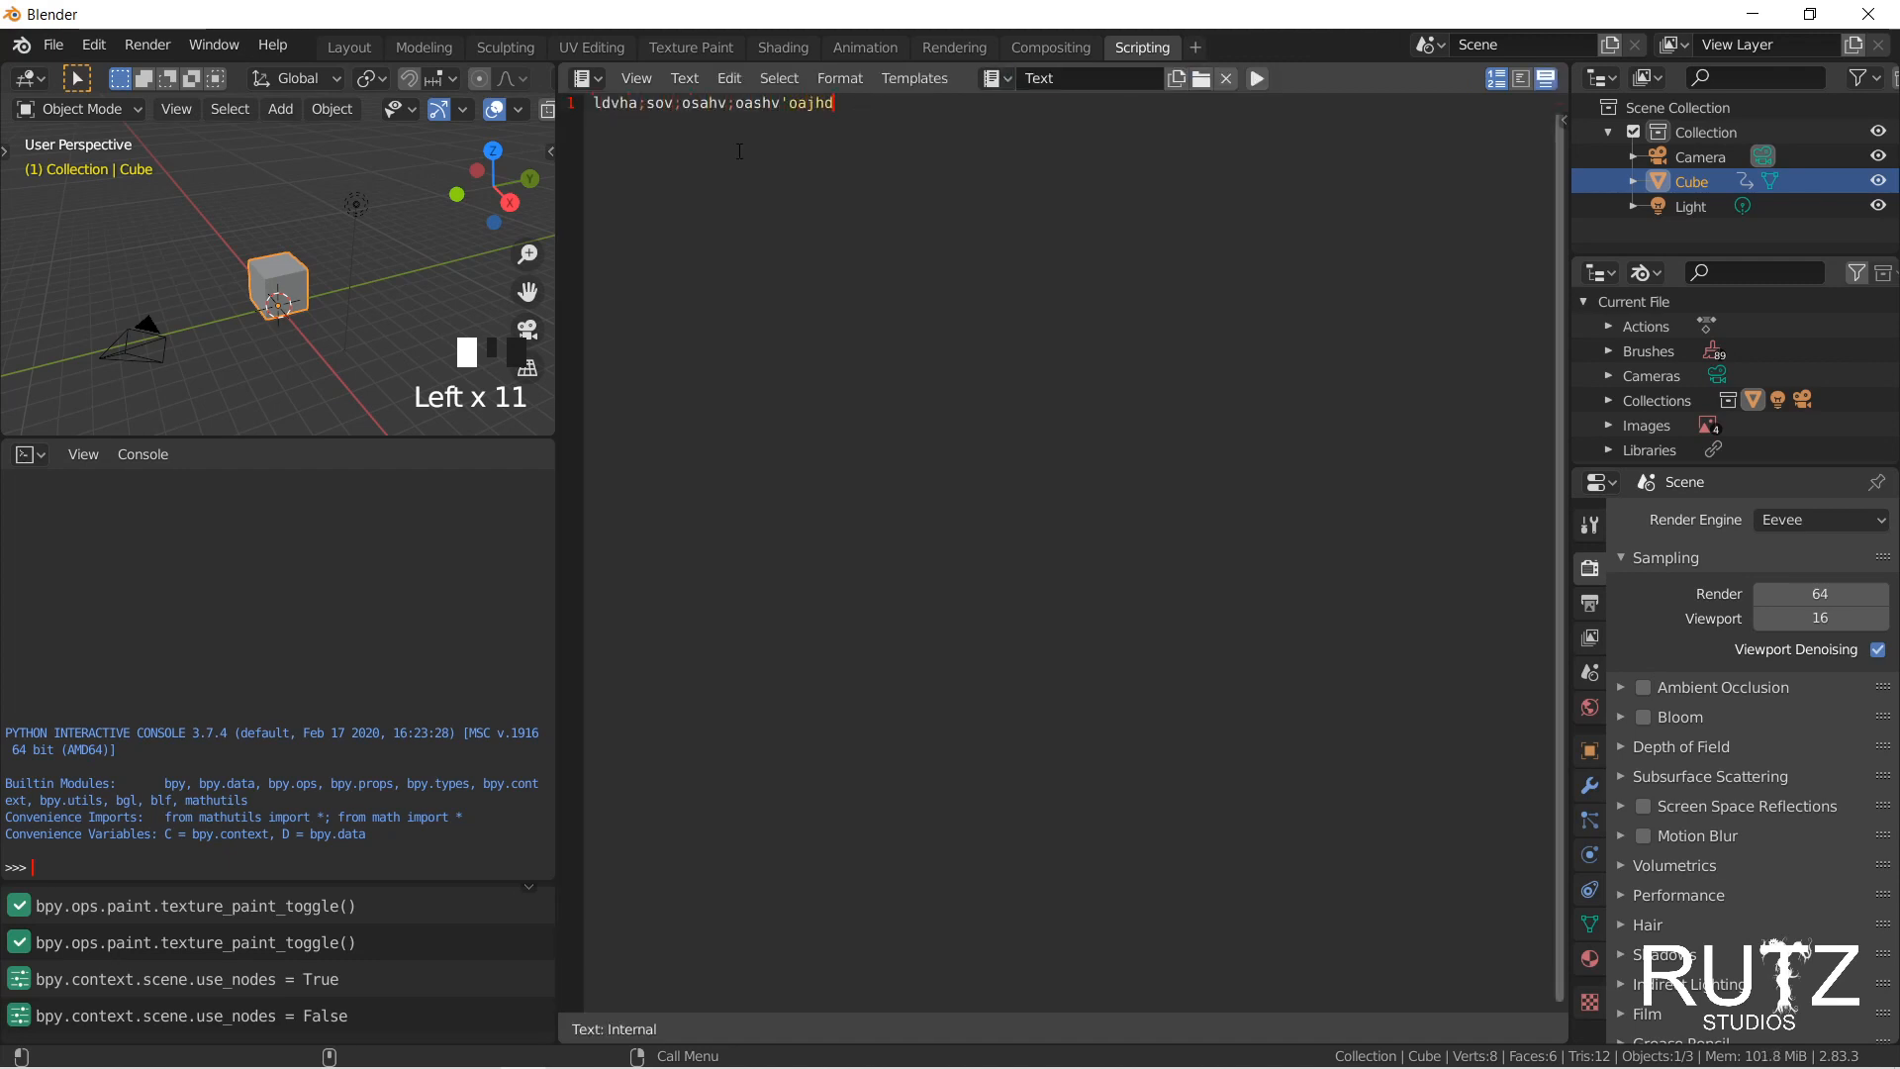
key(d)
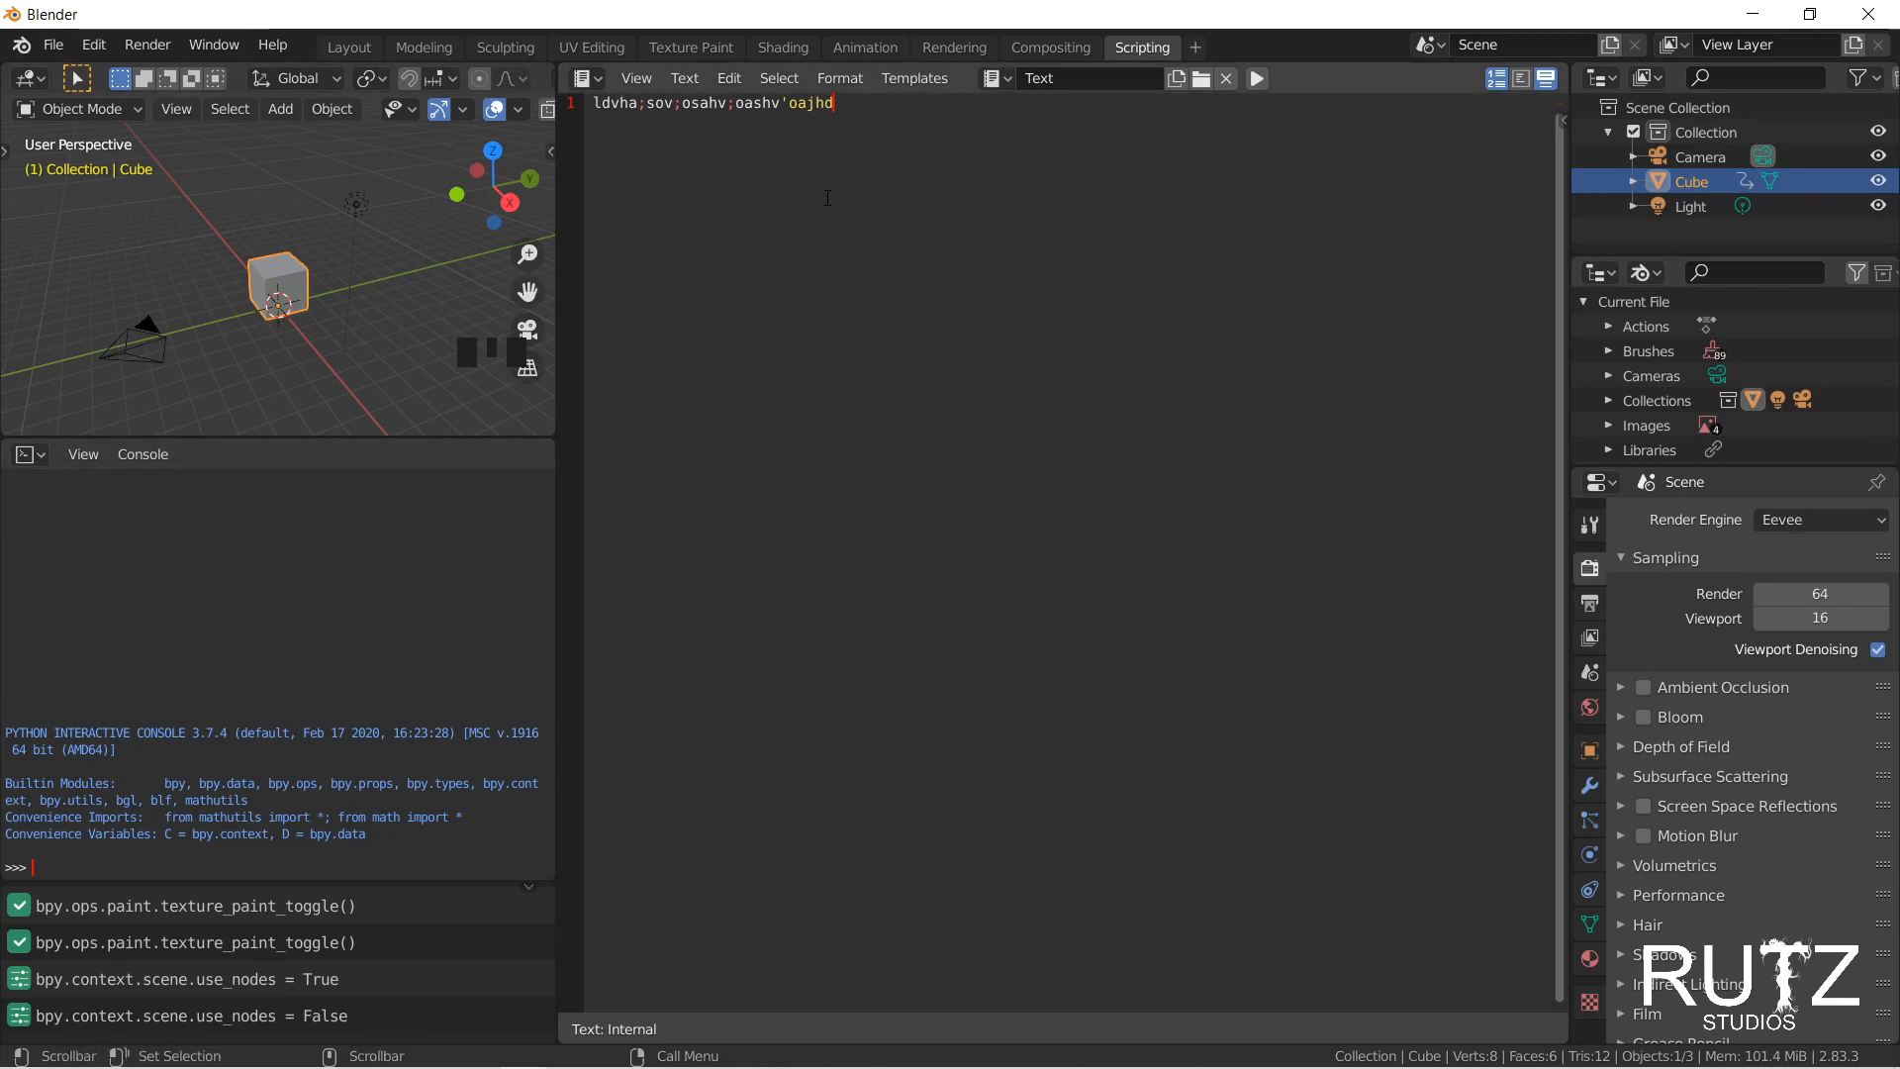
Step: Clear all the sample text and unlink the text block from the text editor
key(ctrl+a)
key(BackSpace)
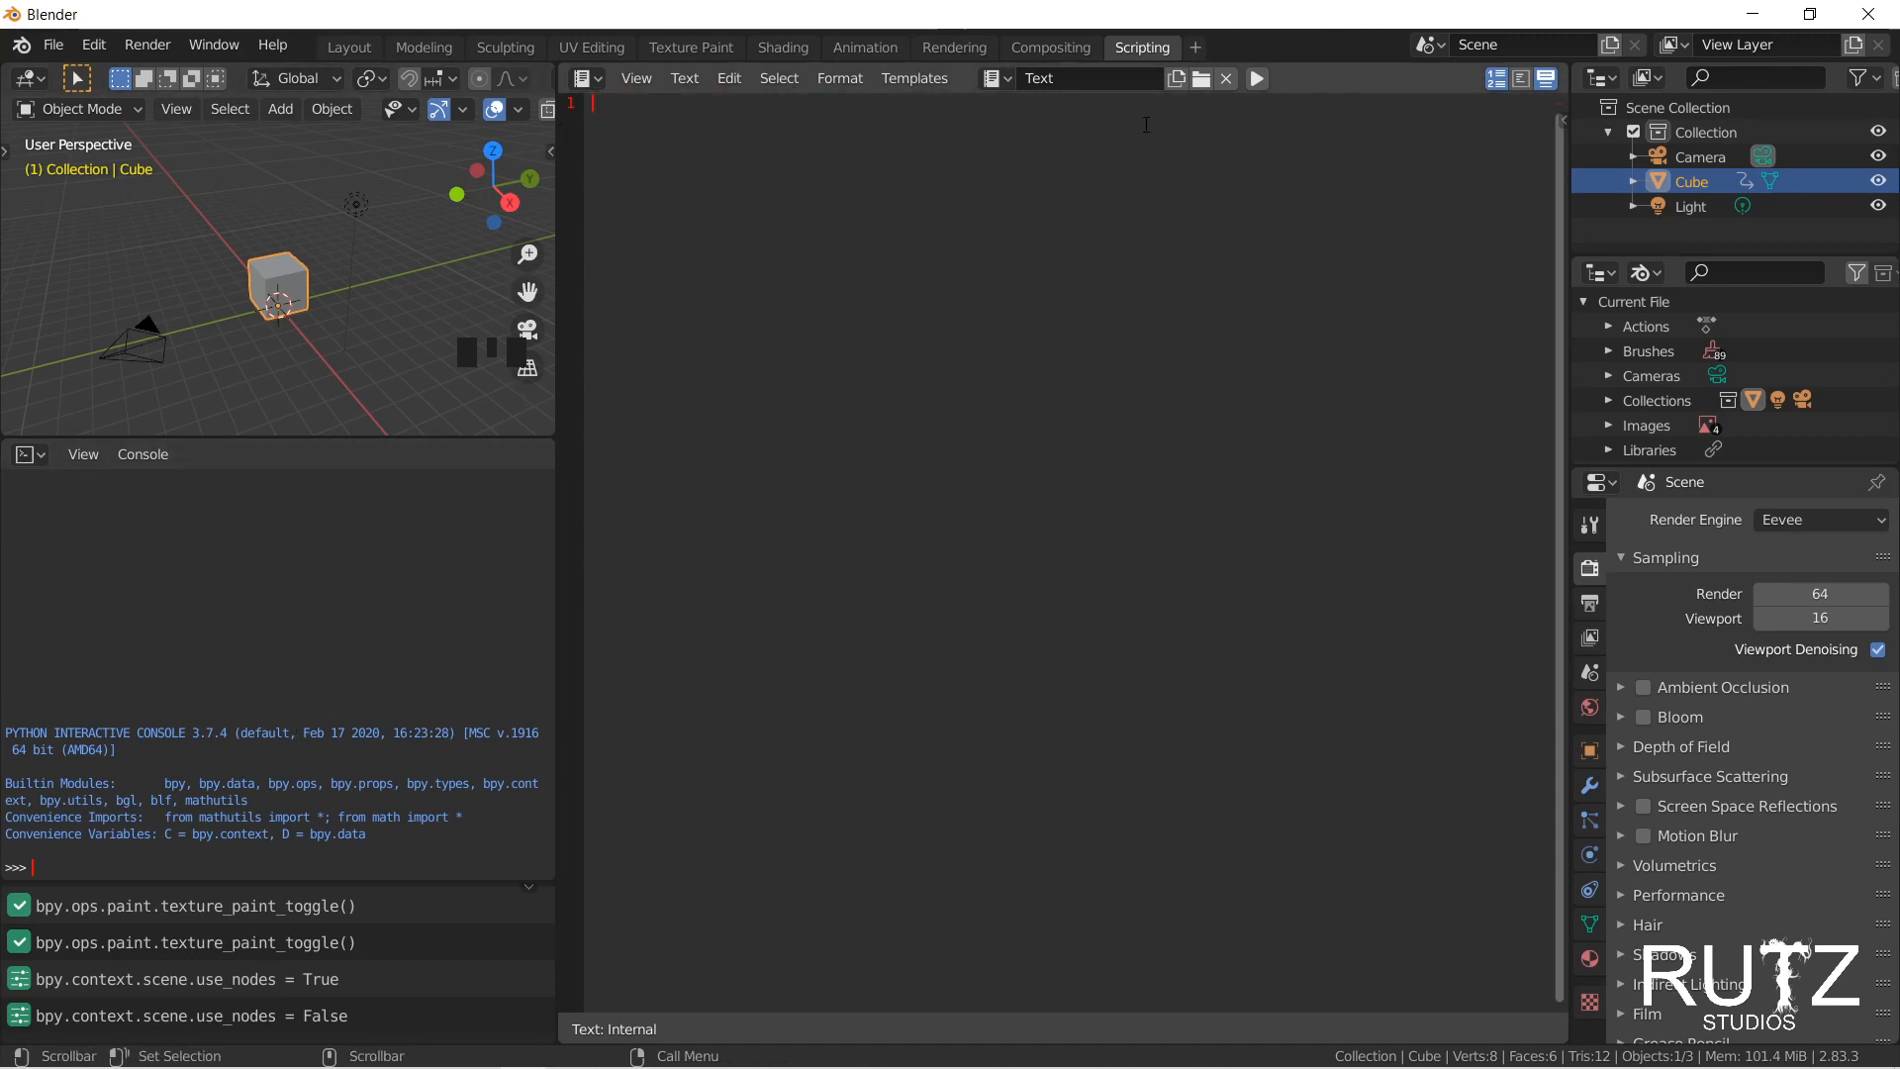
click(1229, 79)
click(1187, 92)
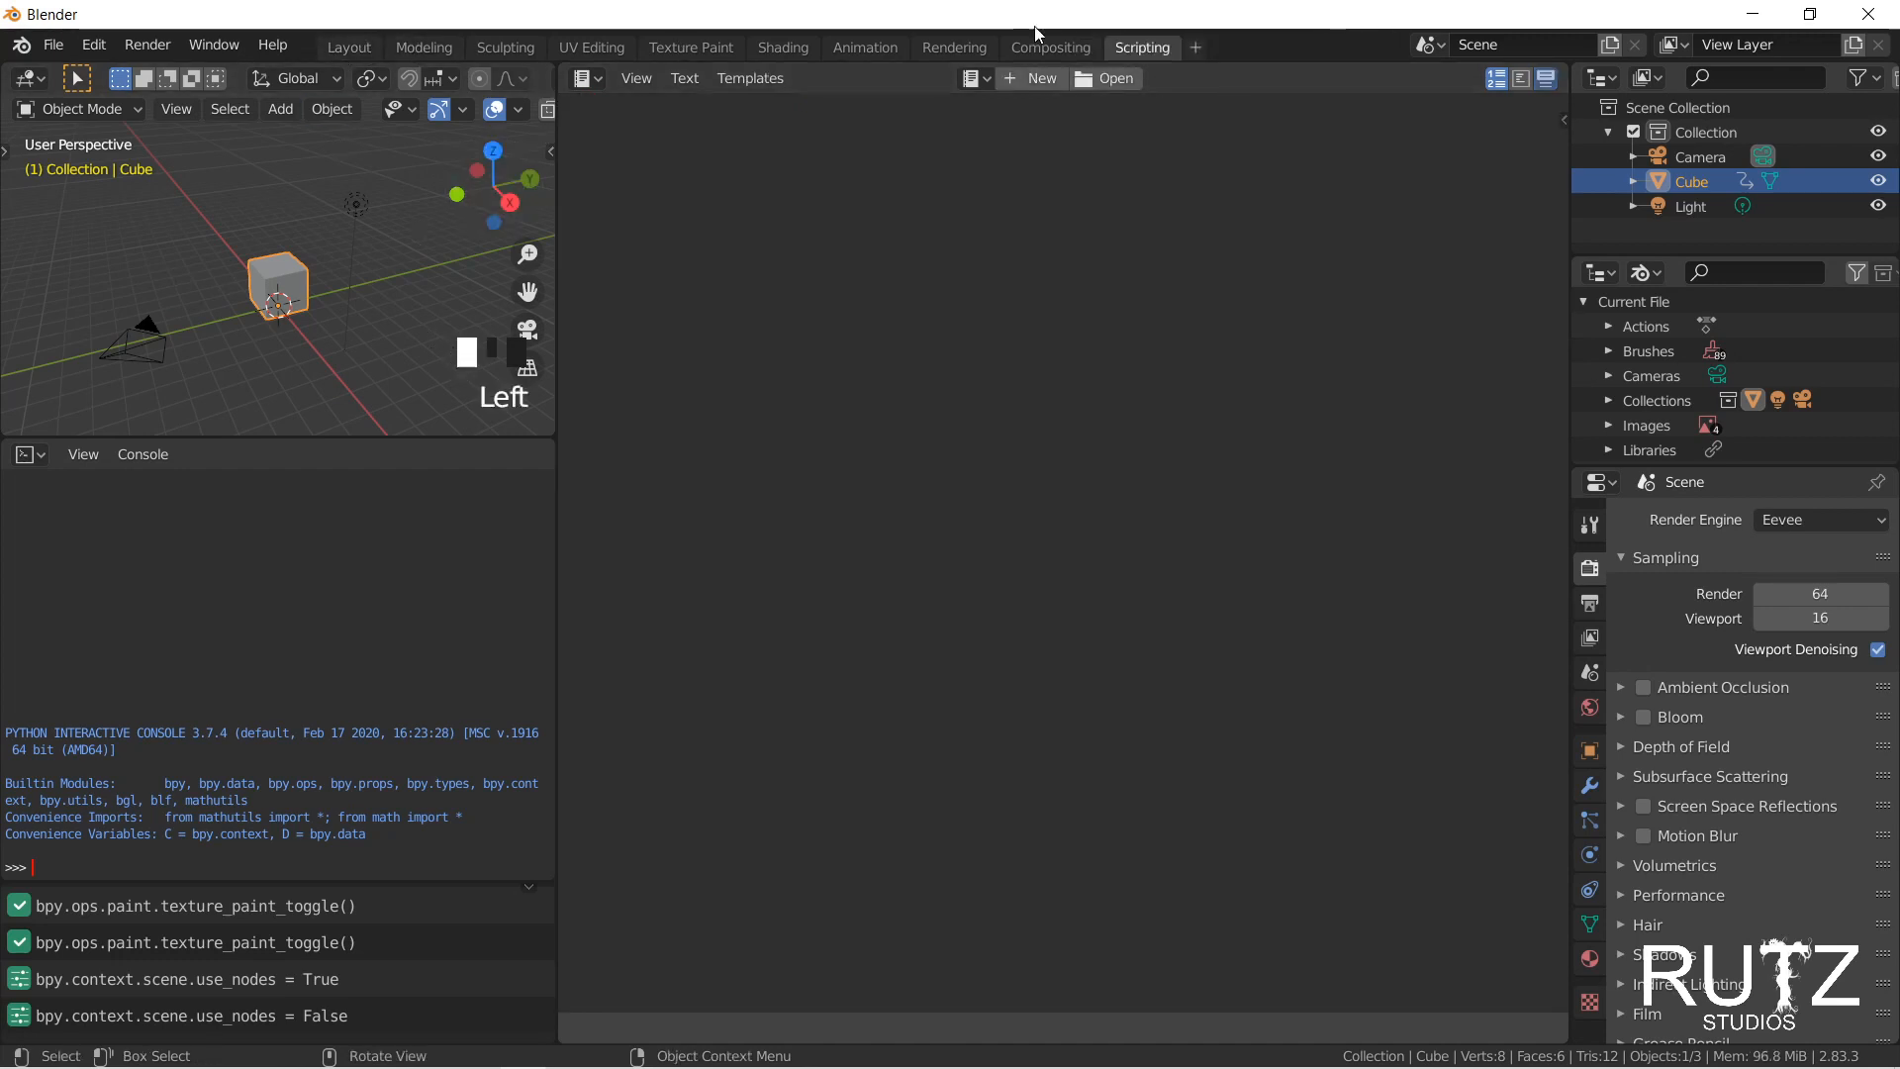
Step: Look through the workspace presets and add the 2D Animation workspace
click(1199, 49)
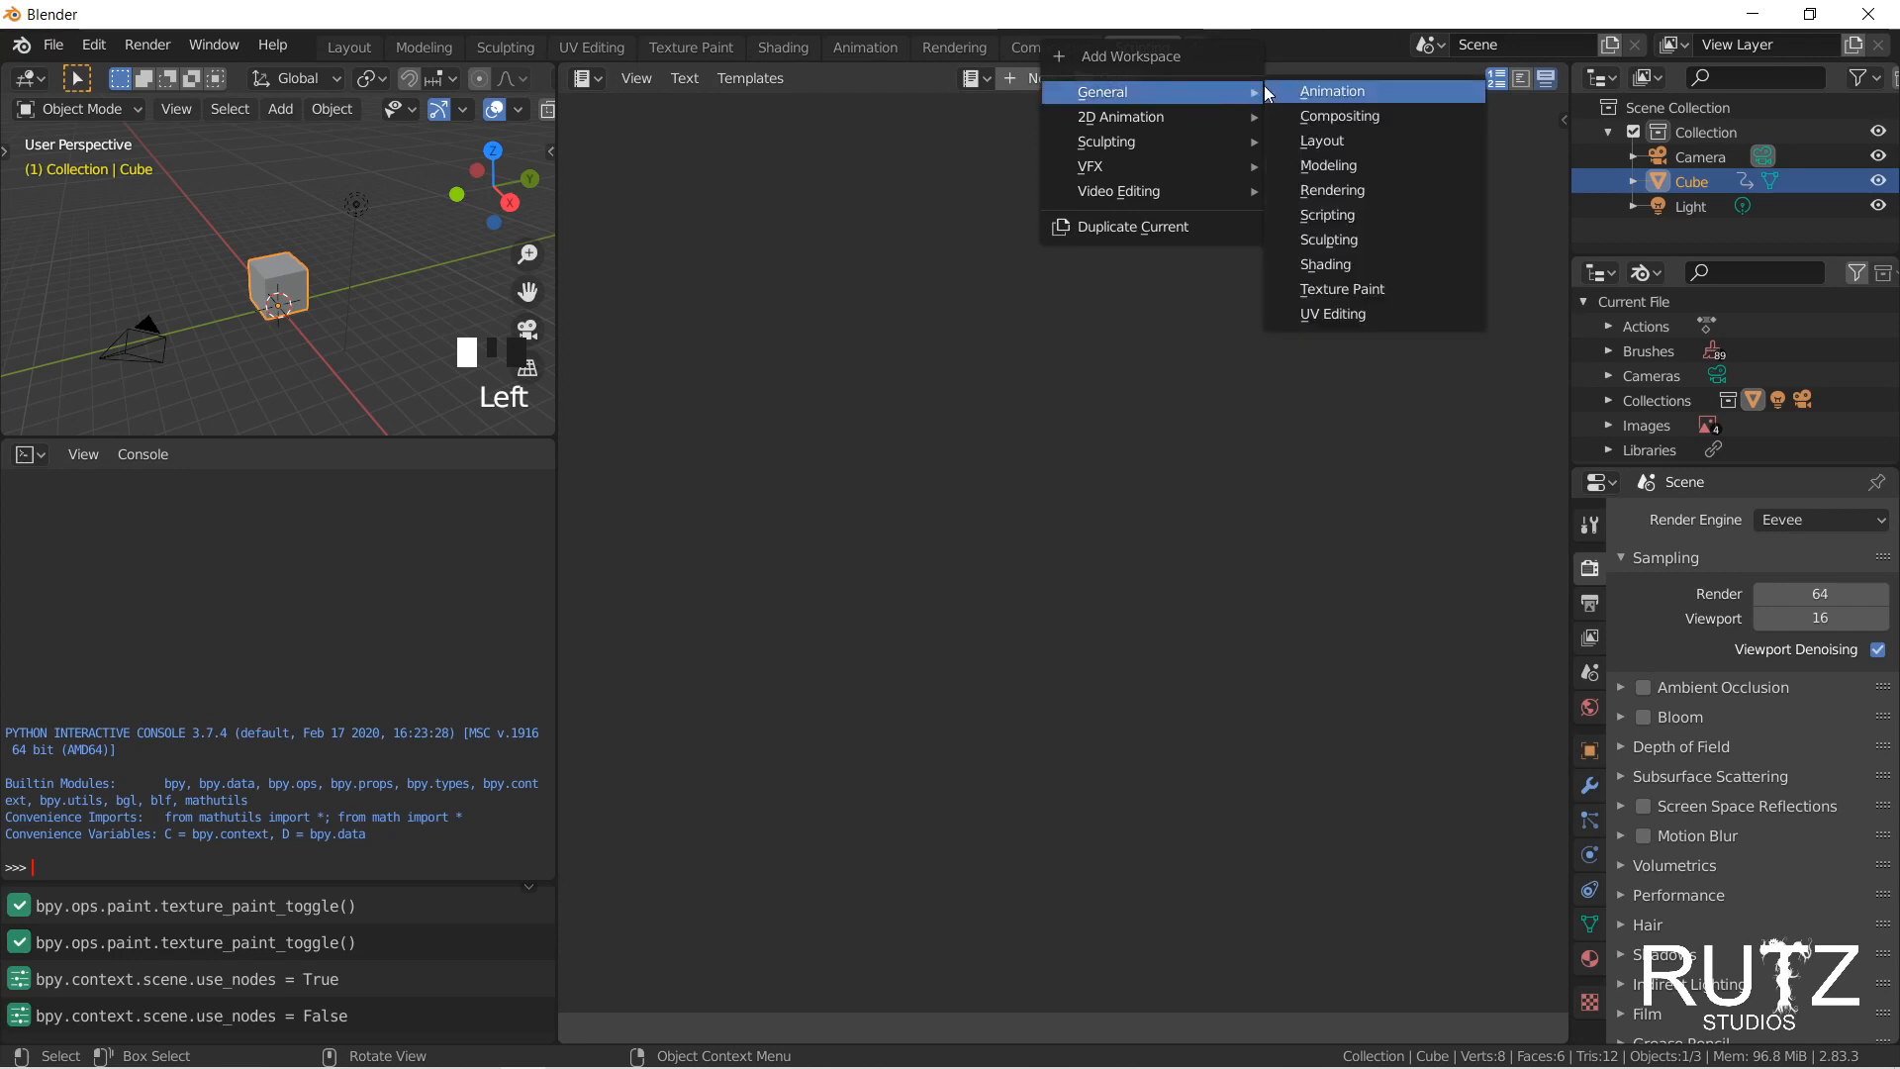
mouse_move(1171, 141)
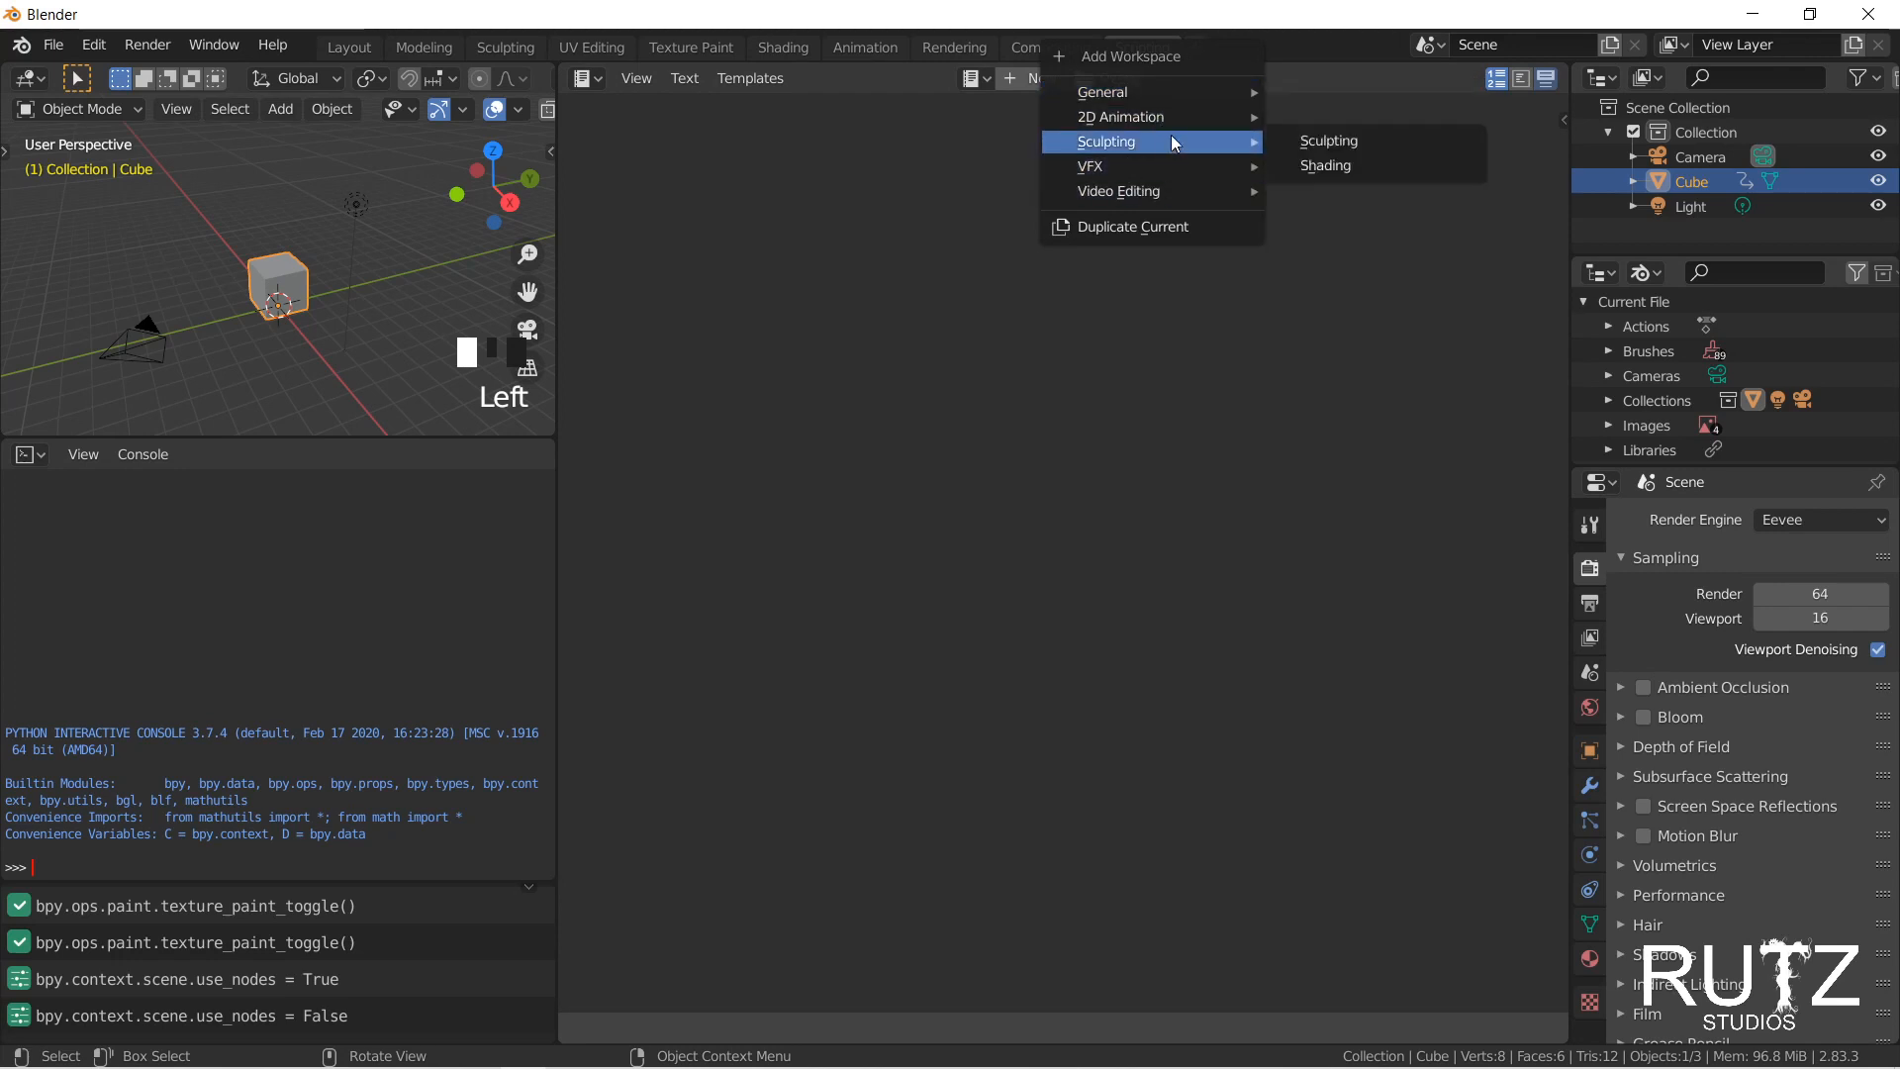
mouse_move(1227, 92)
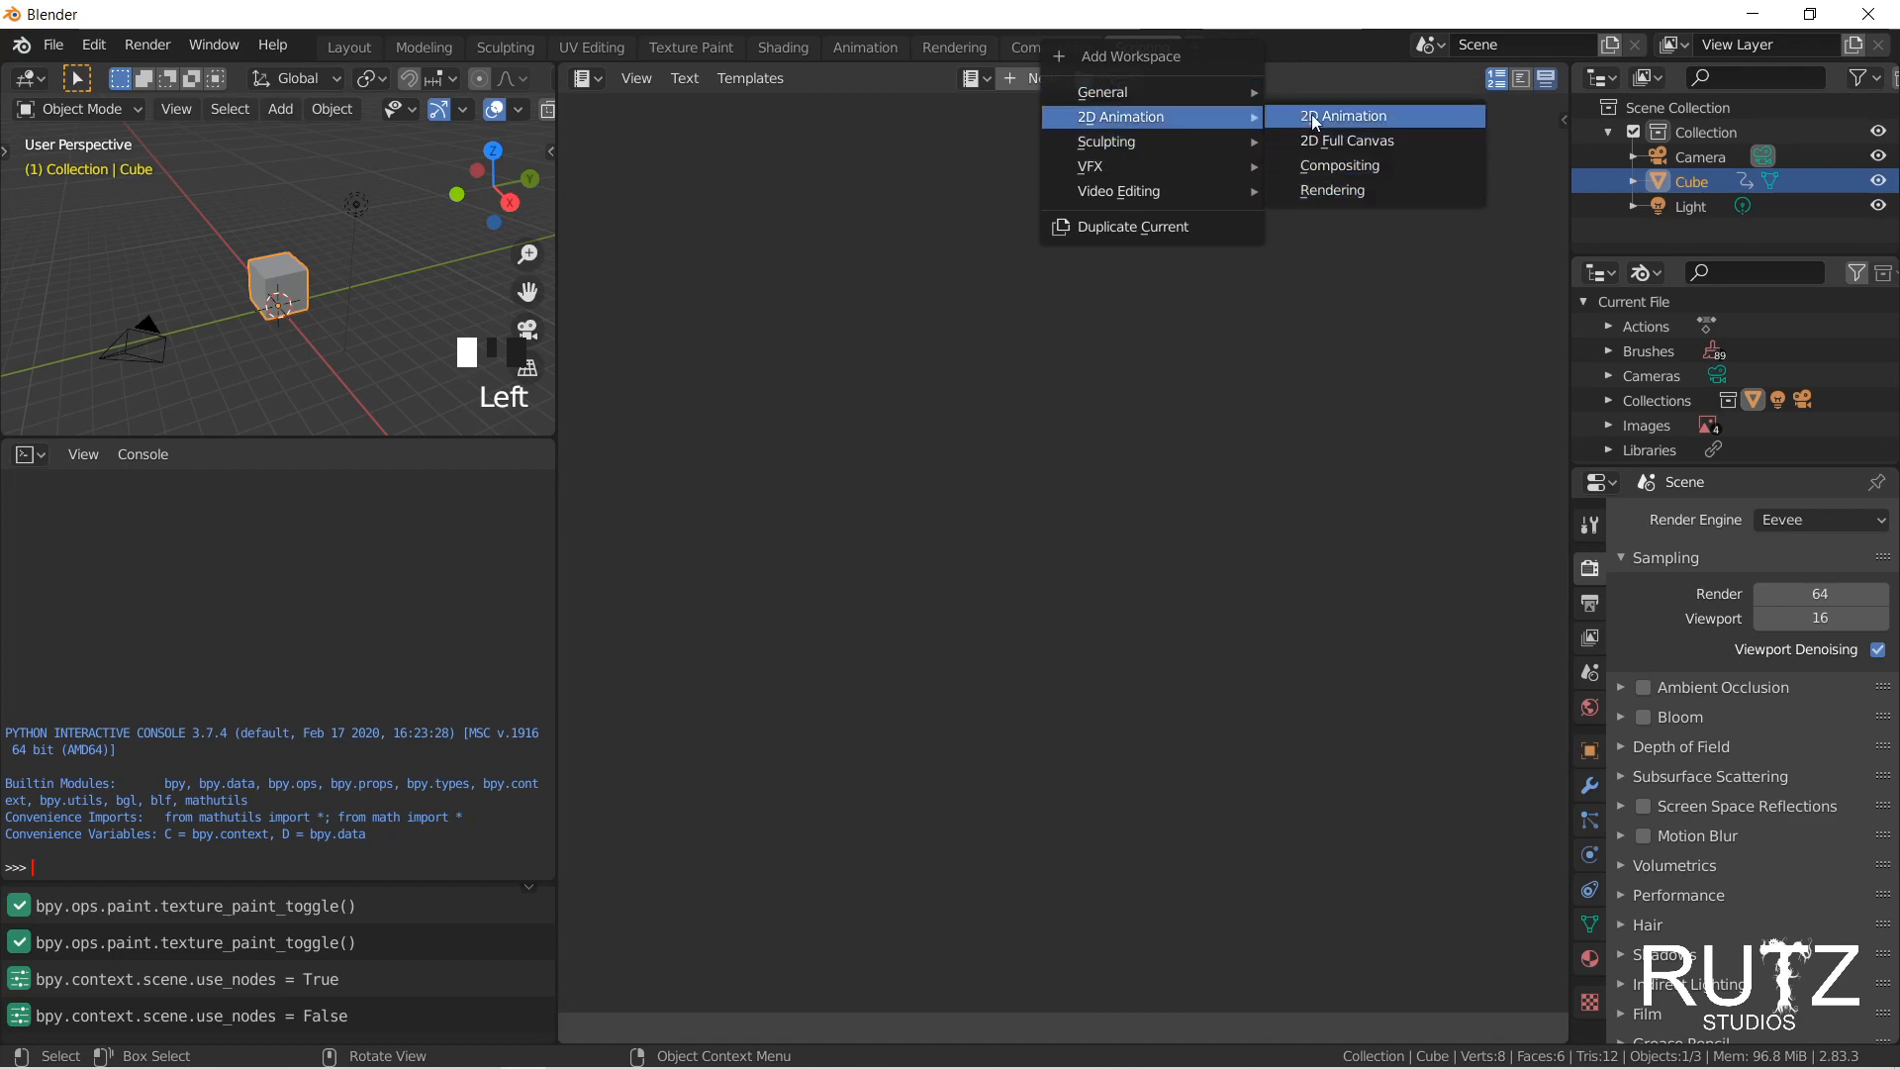
click(1312, 119)
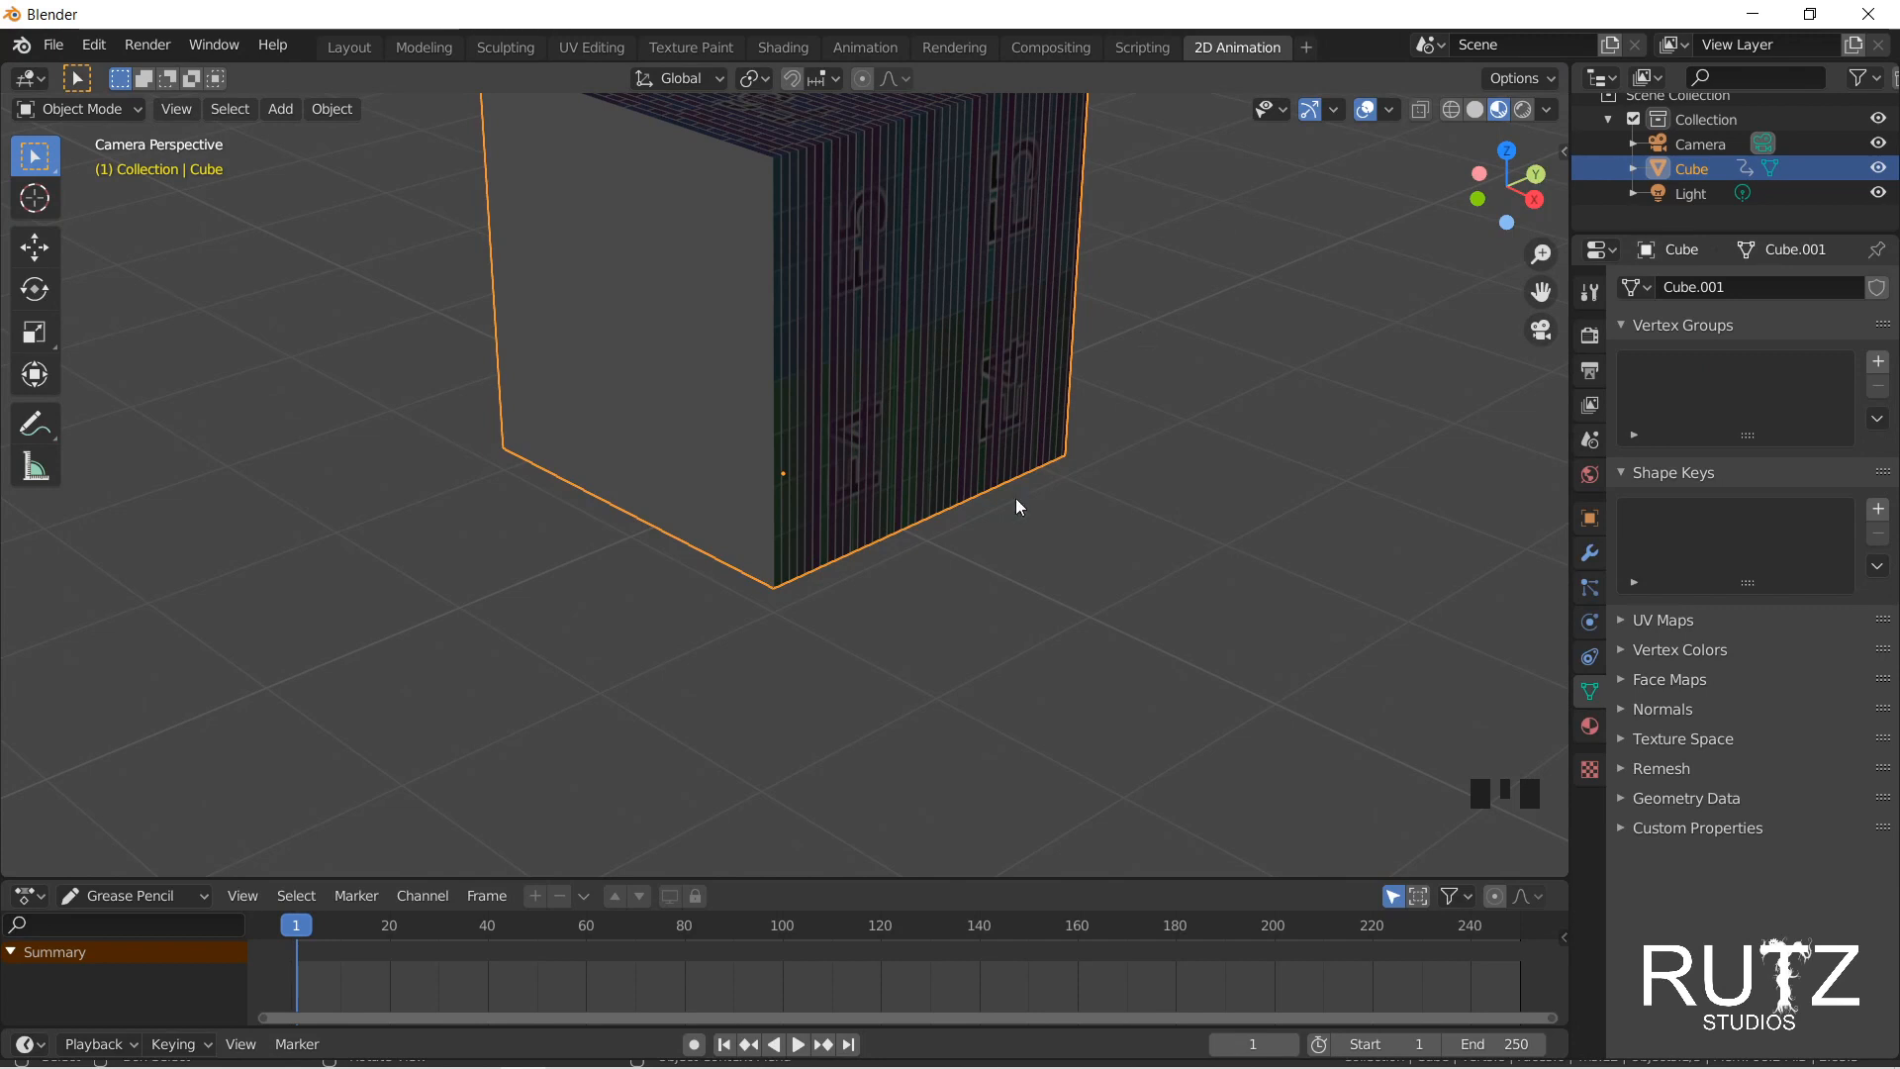
Step: Delete the 2D Animation workspace and switch to the Layout workspace
right_click(1253, 51)
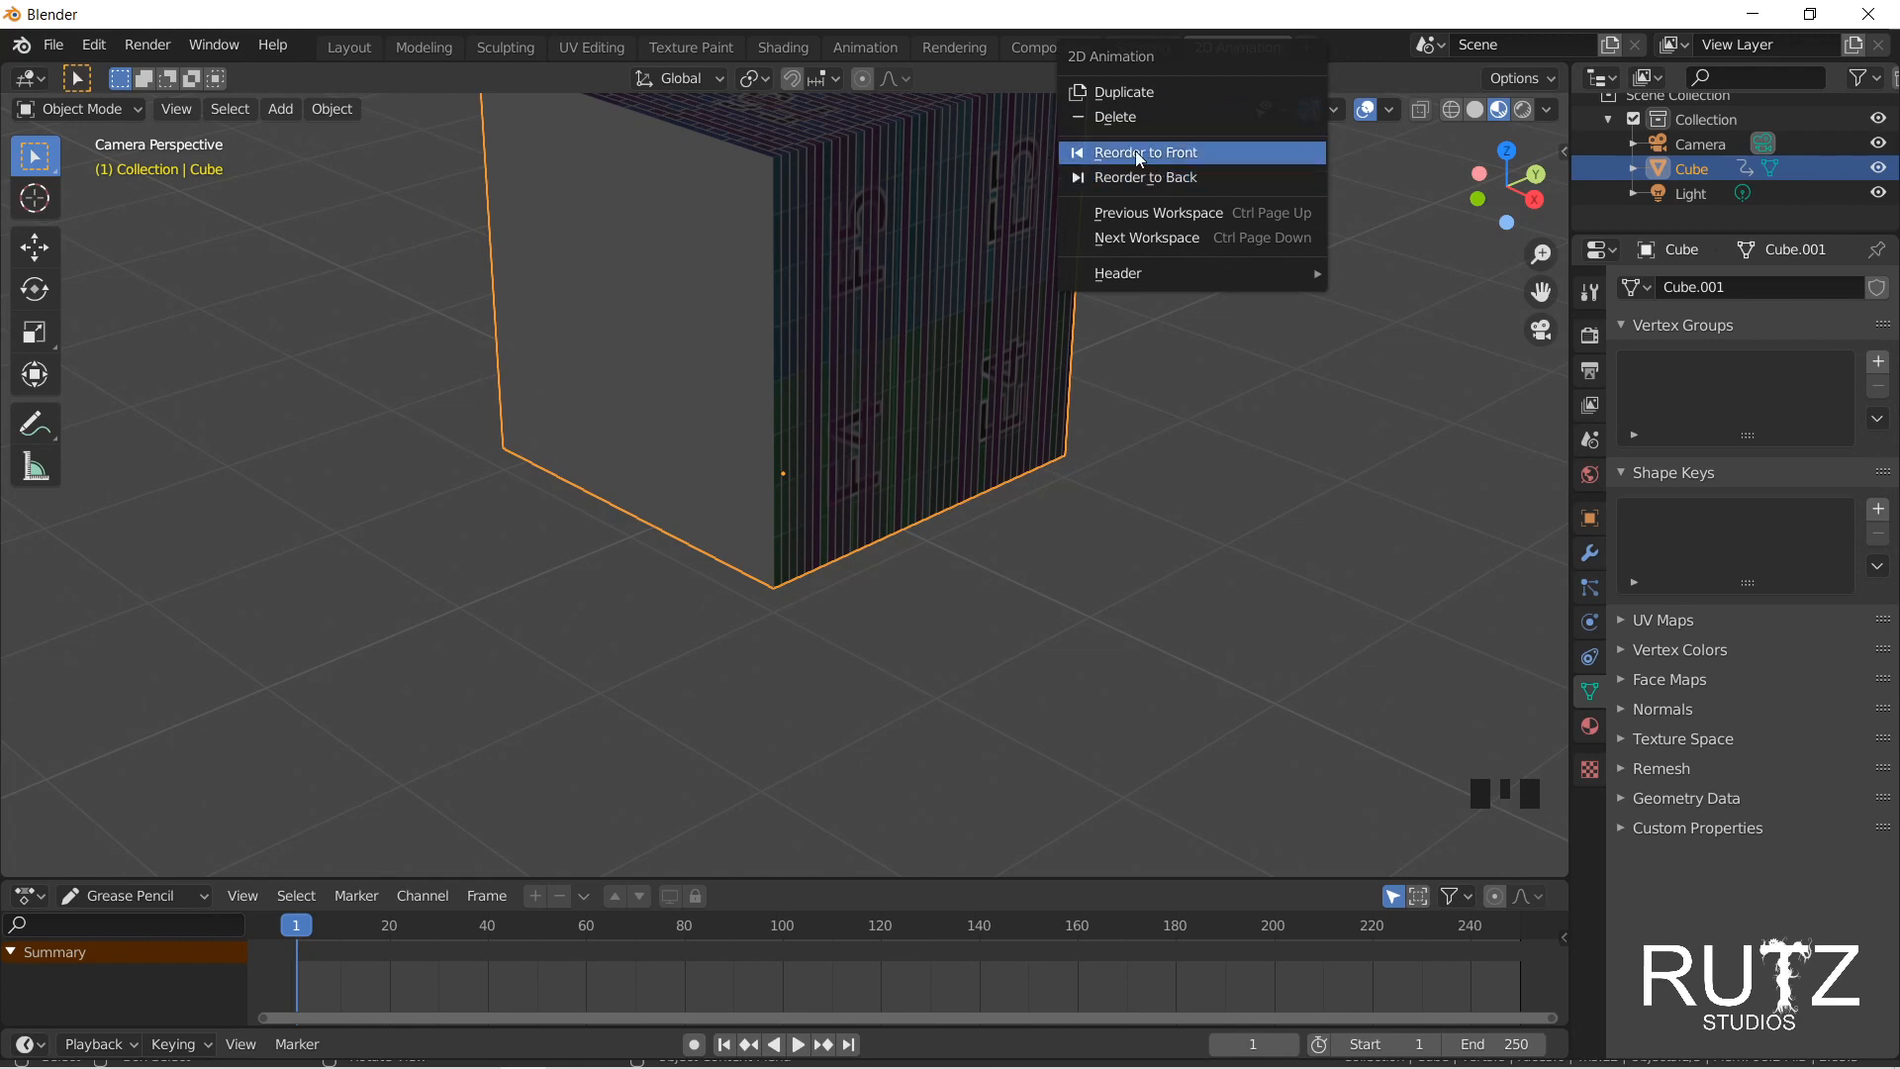
click(1173, 119)
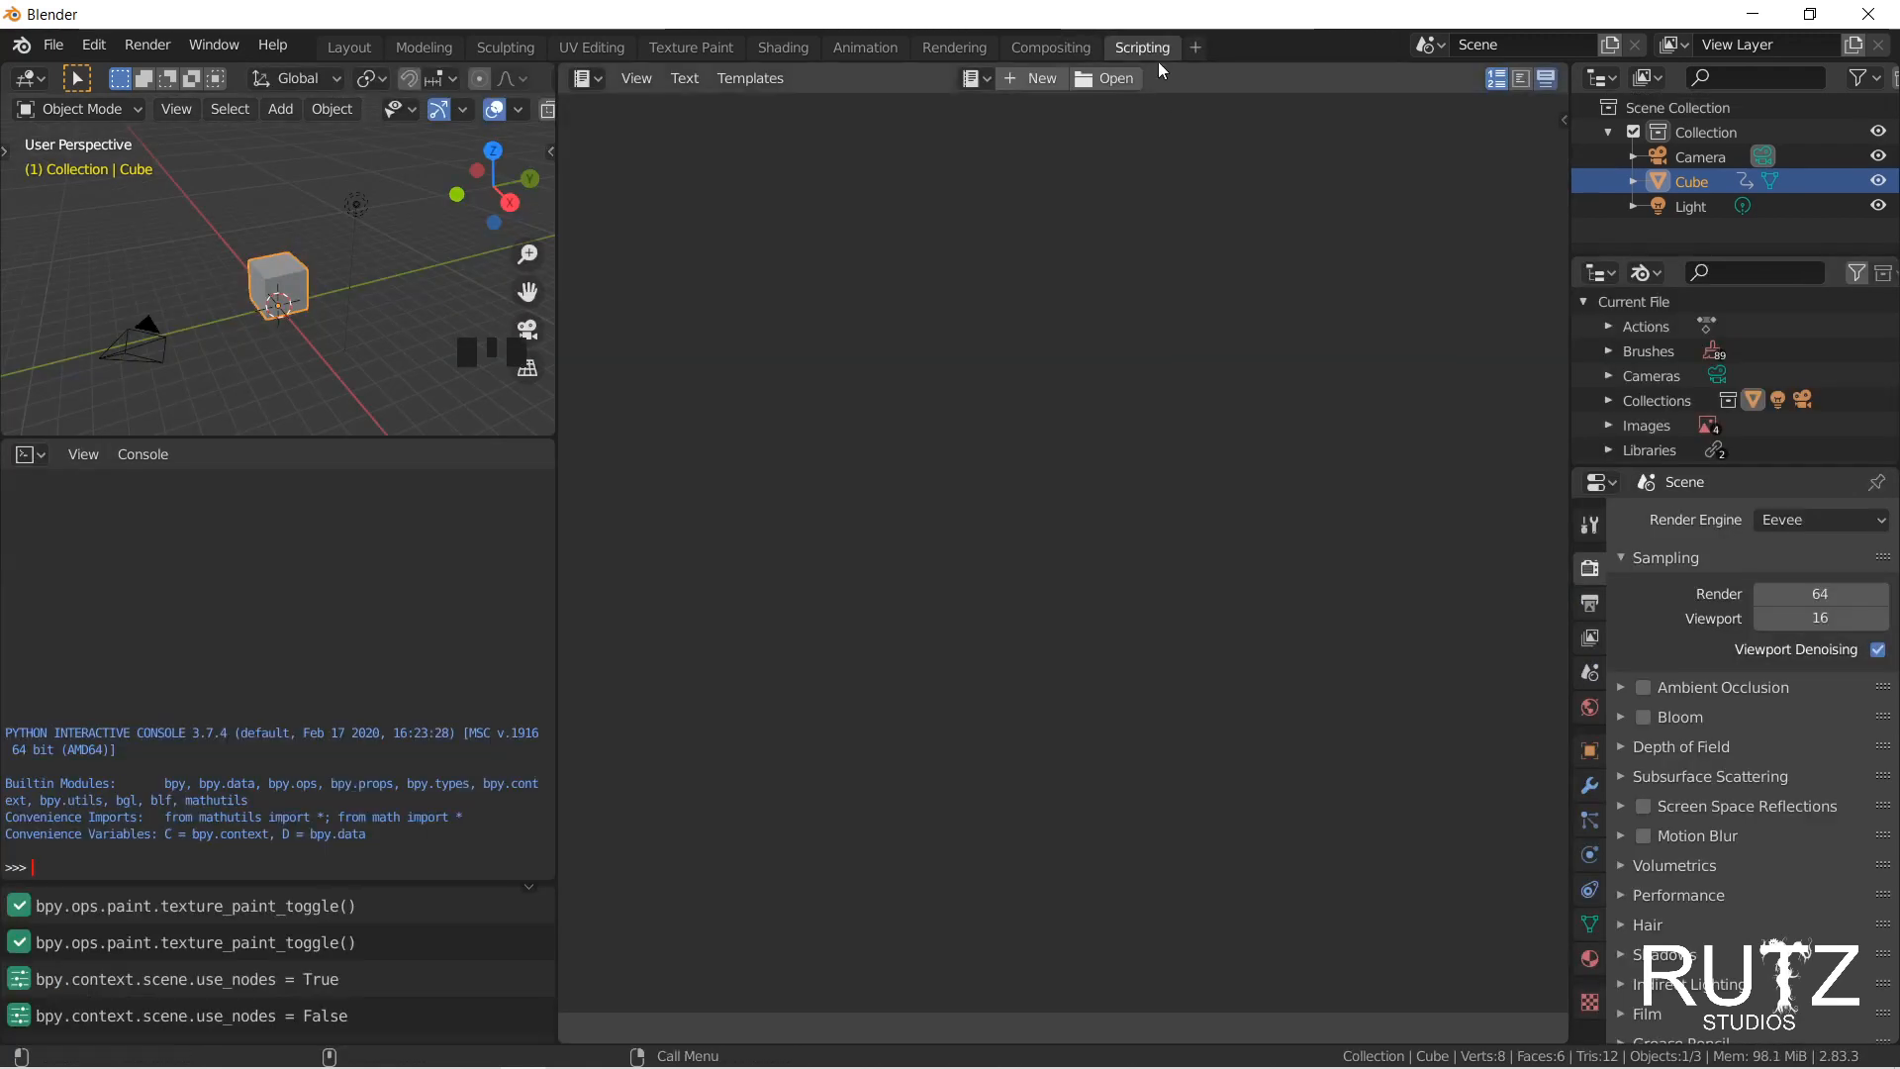
click(354, 47)
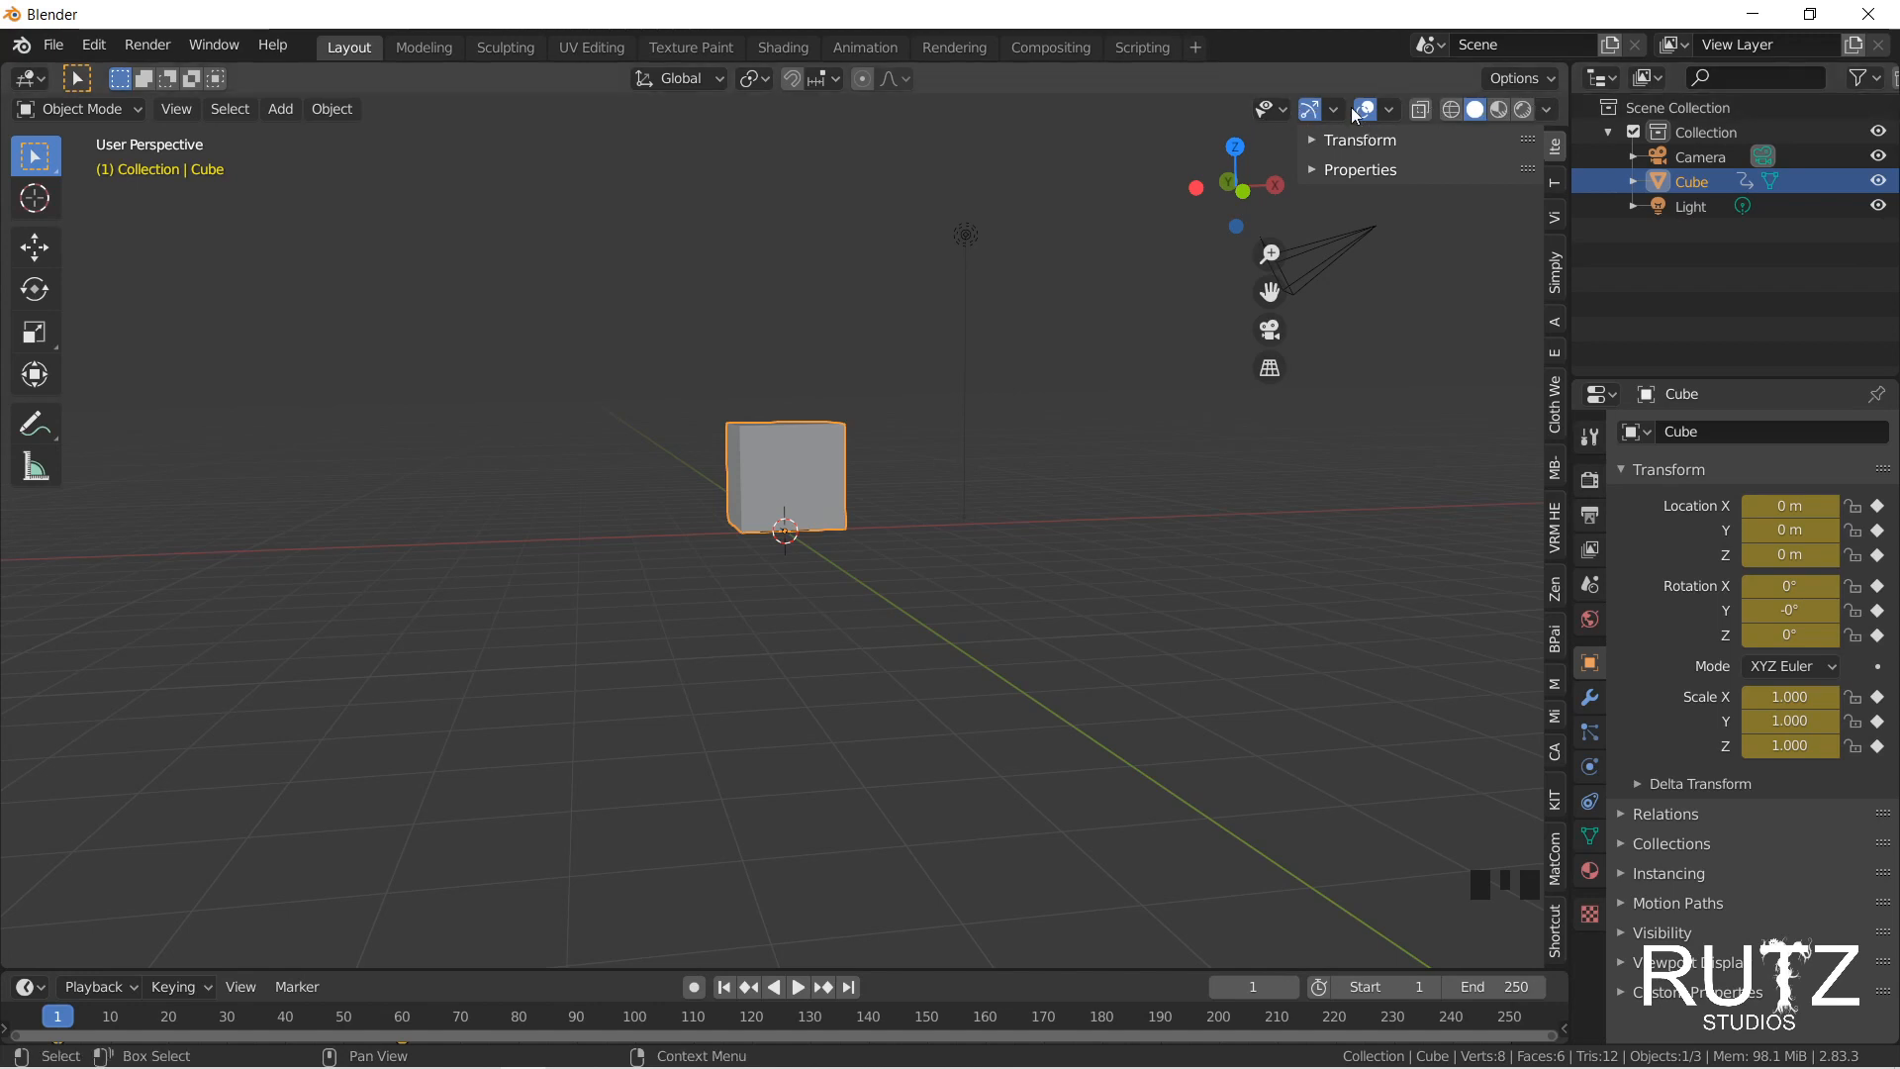
Step: Compare the cube in Material Preview, Rendered, Solid and Wireframe viewport shading, finishing in Solid
click(1499, 109)
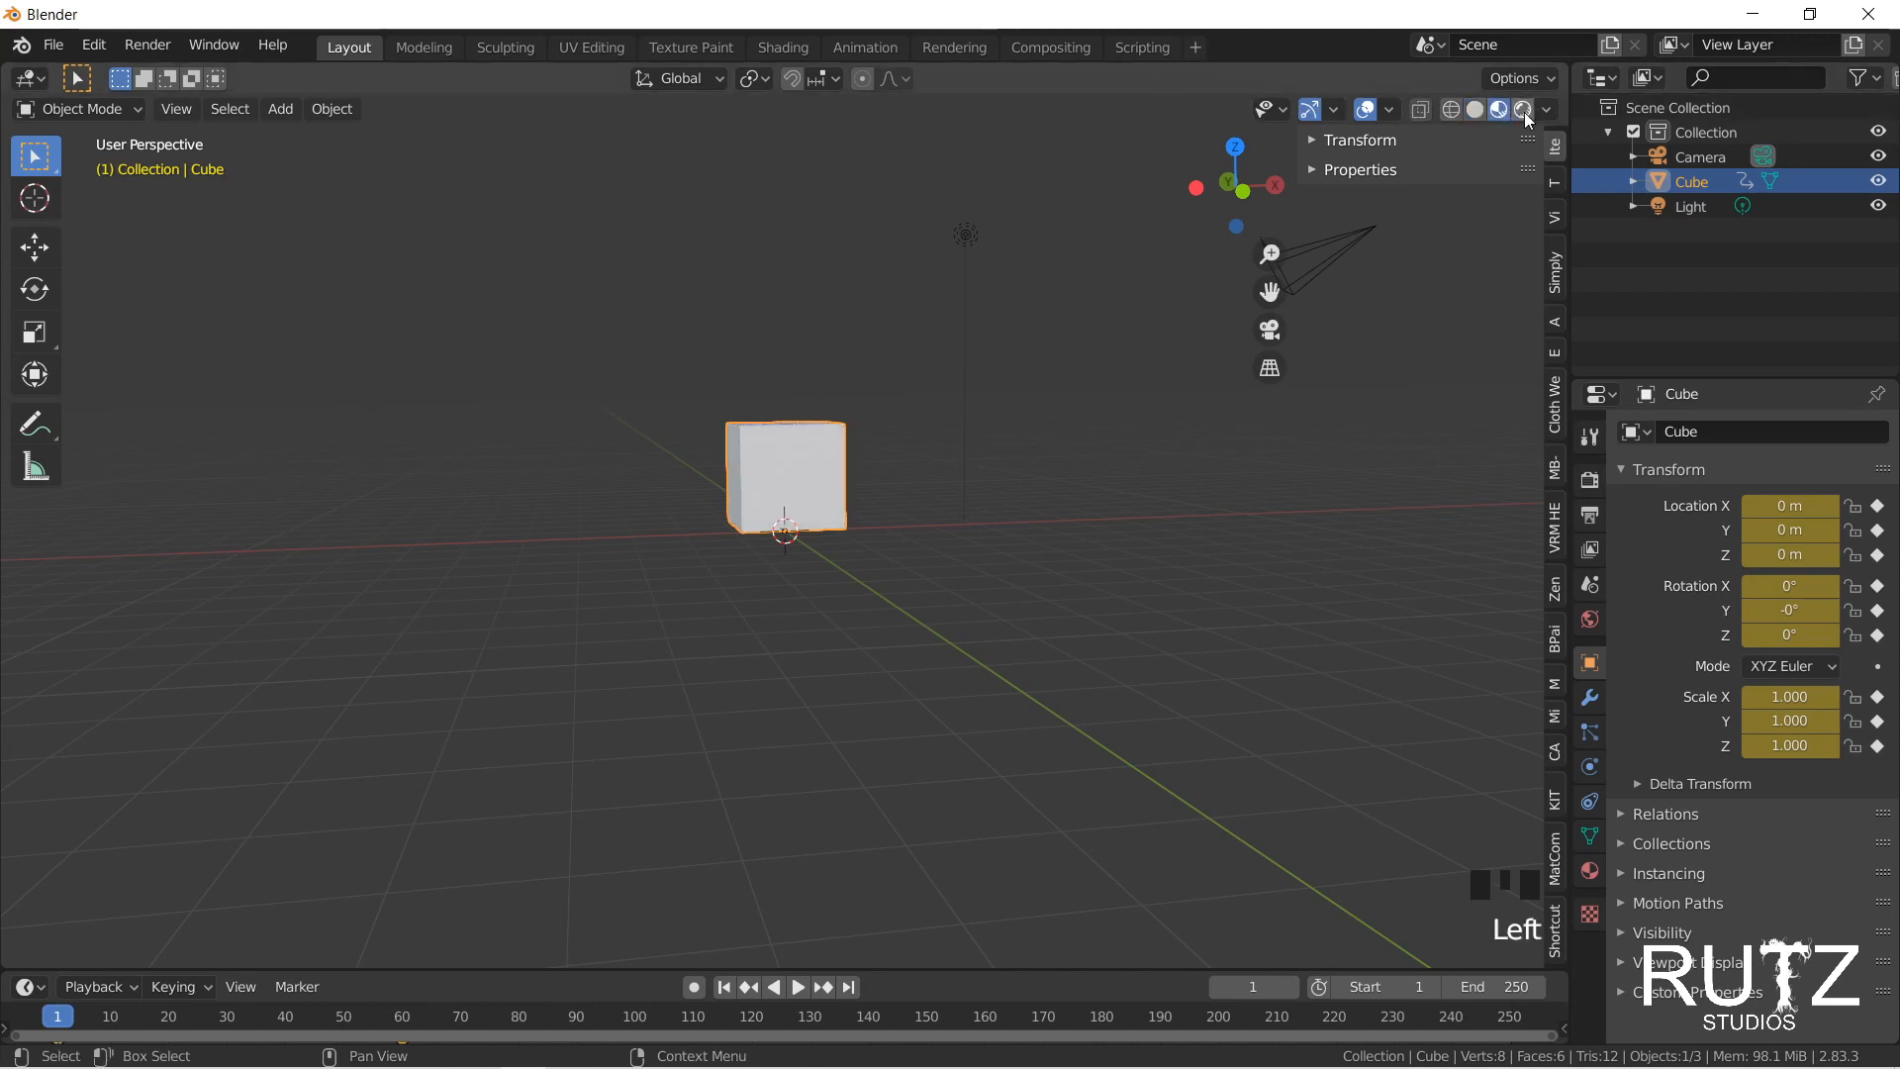
click(1520, 110)
click(1498, 110)
click(1475, 110)
click(1452, 111)
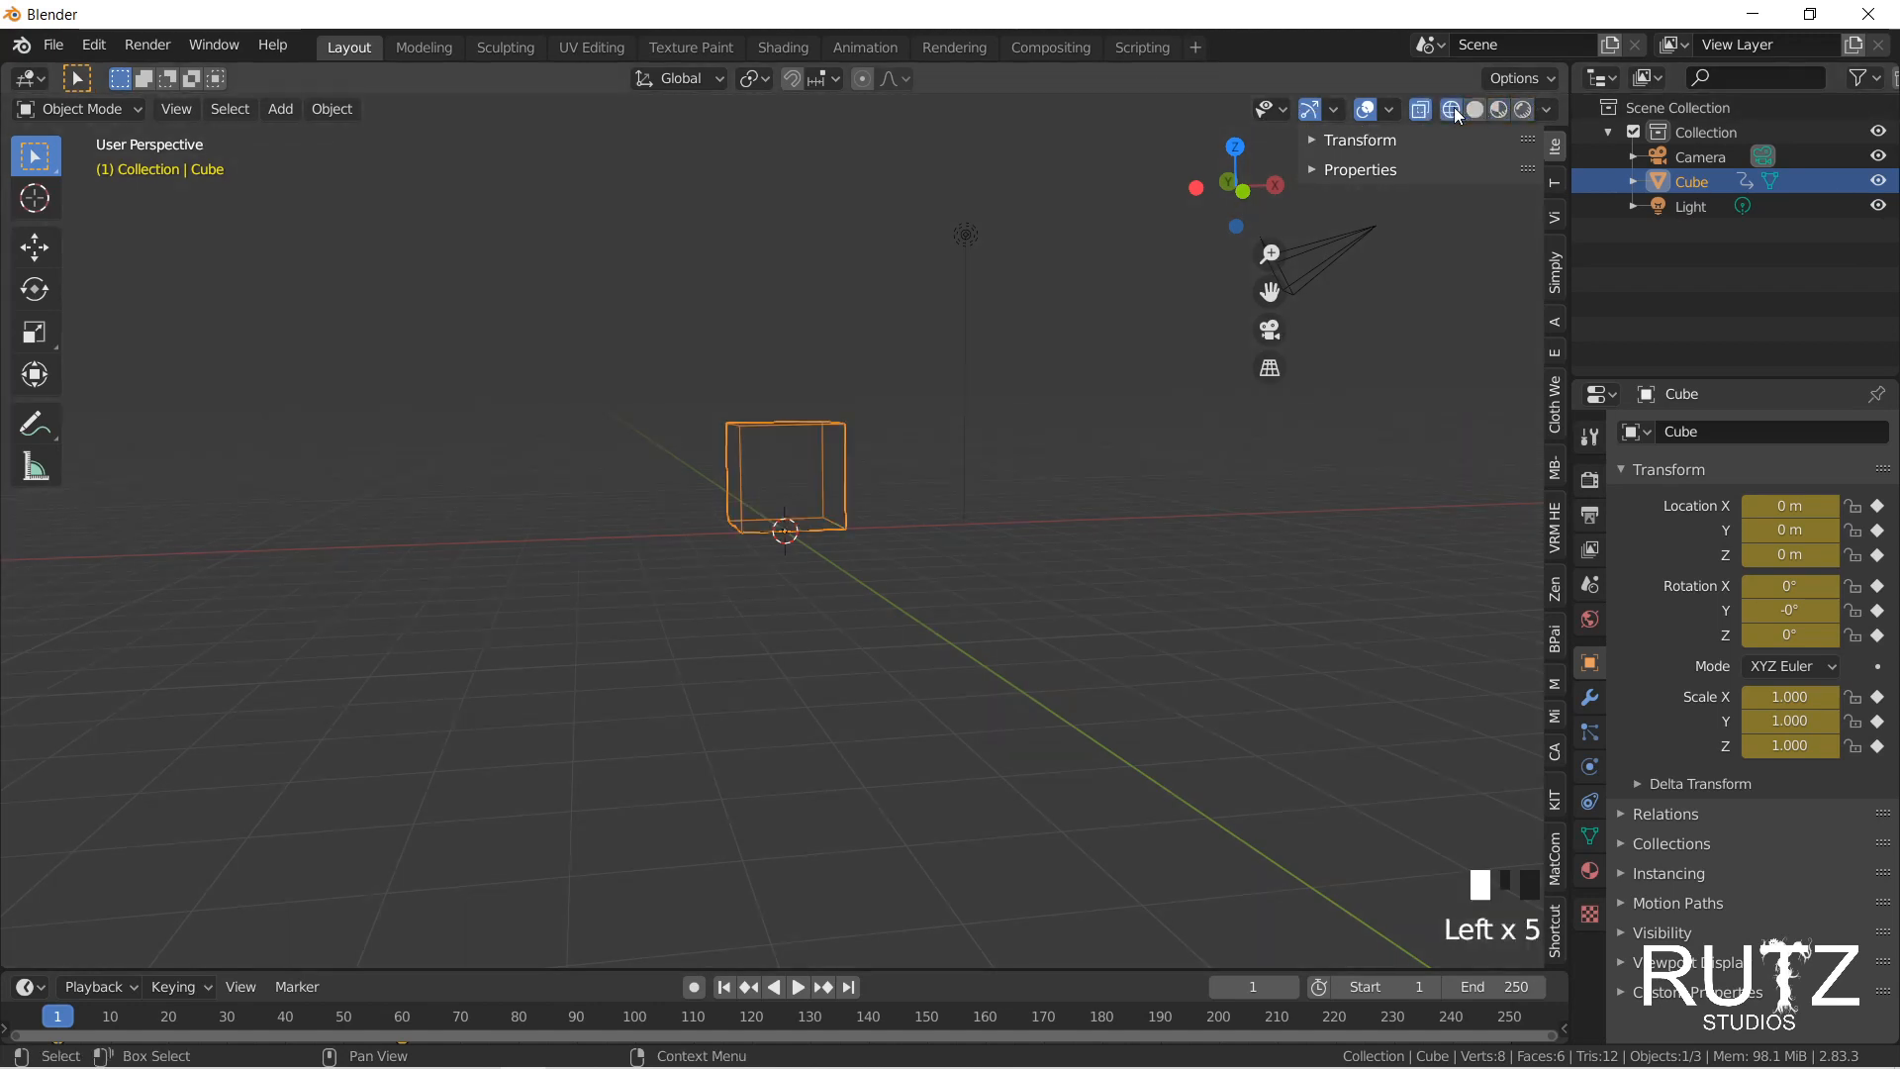
click(1476, 110)
click(1452, 110)
click(1475, 110)
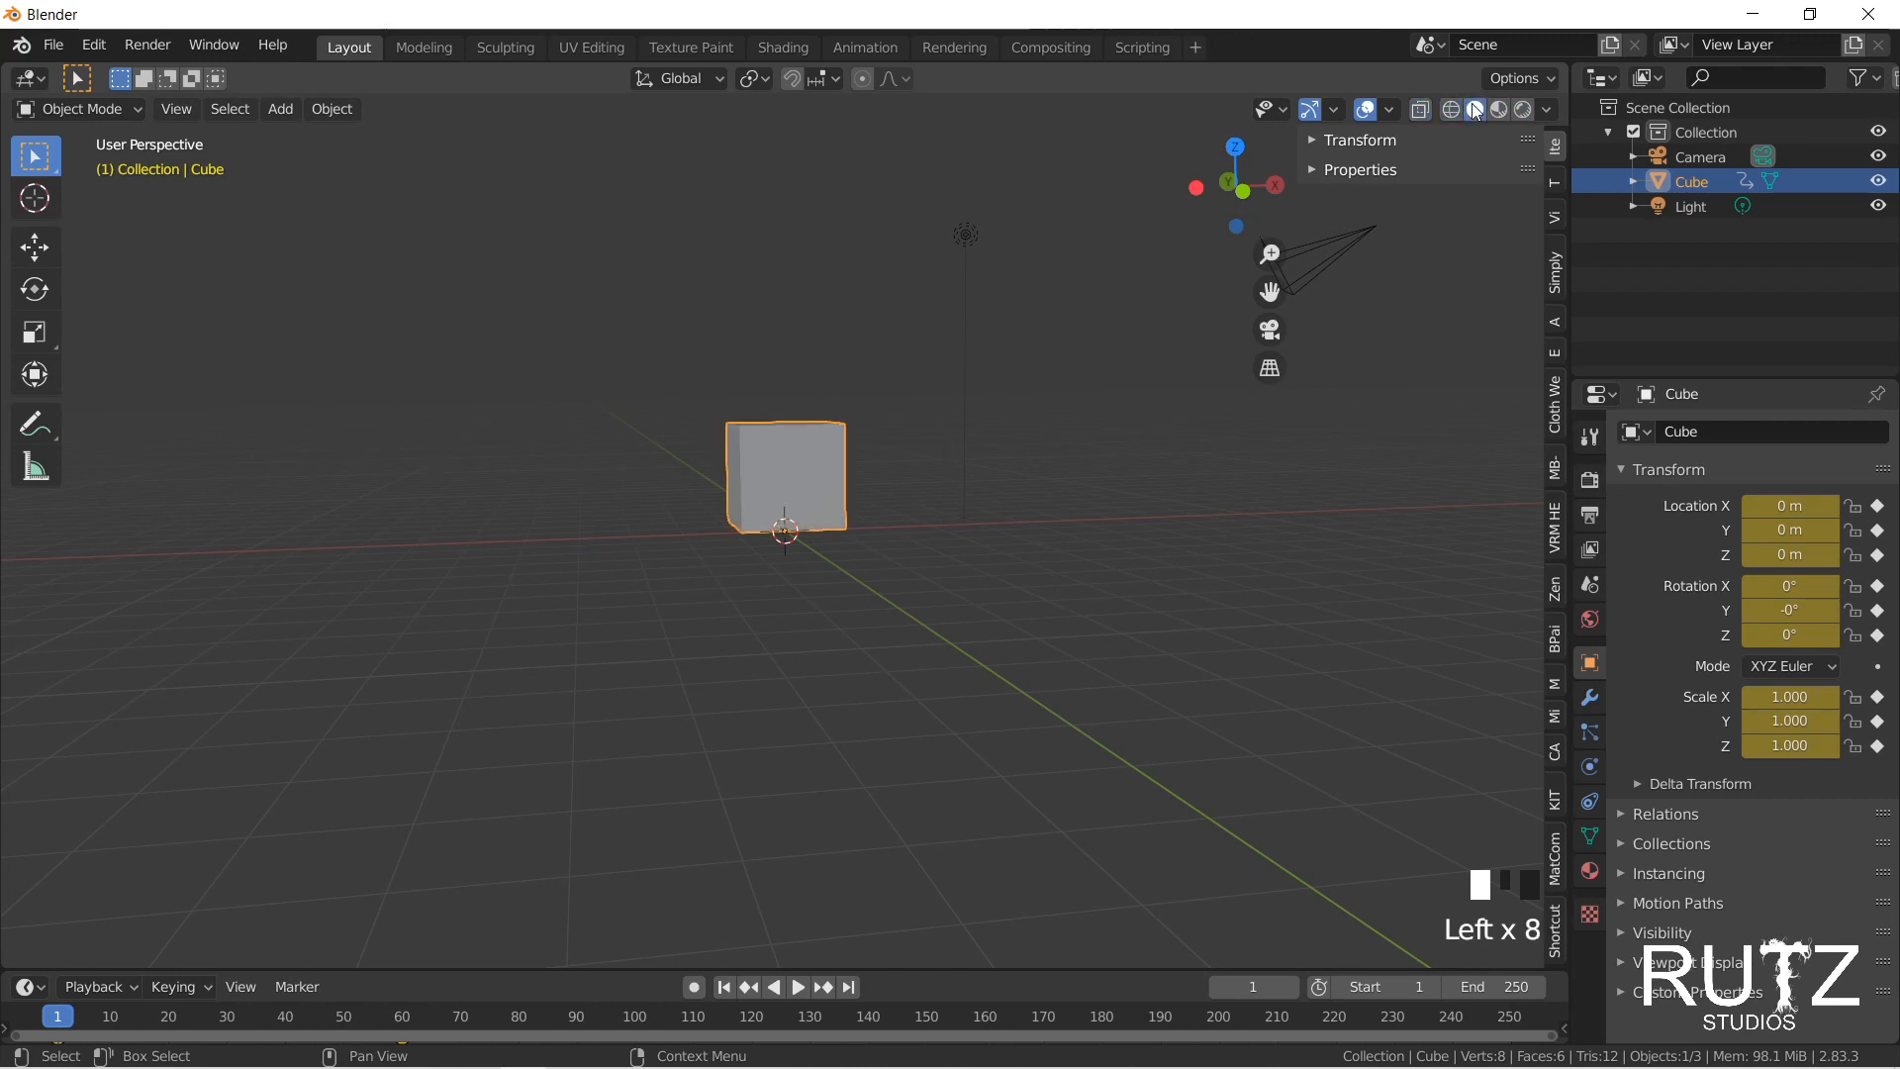
click(1520, 110)
click(1476, 110)
click(1498, 110)
click(1452, 109)
click(1475, 110)
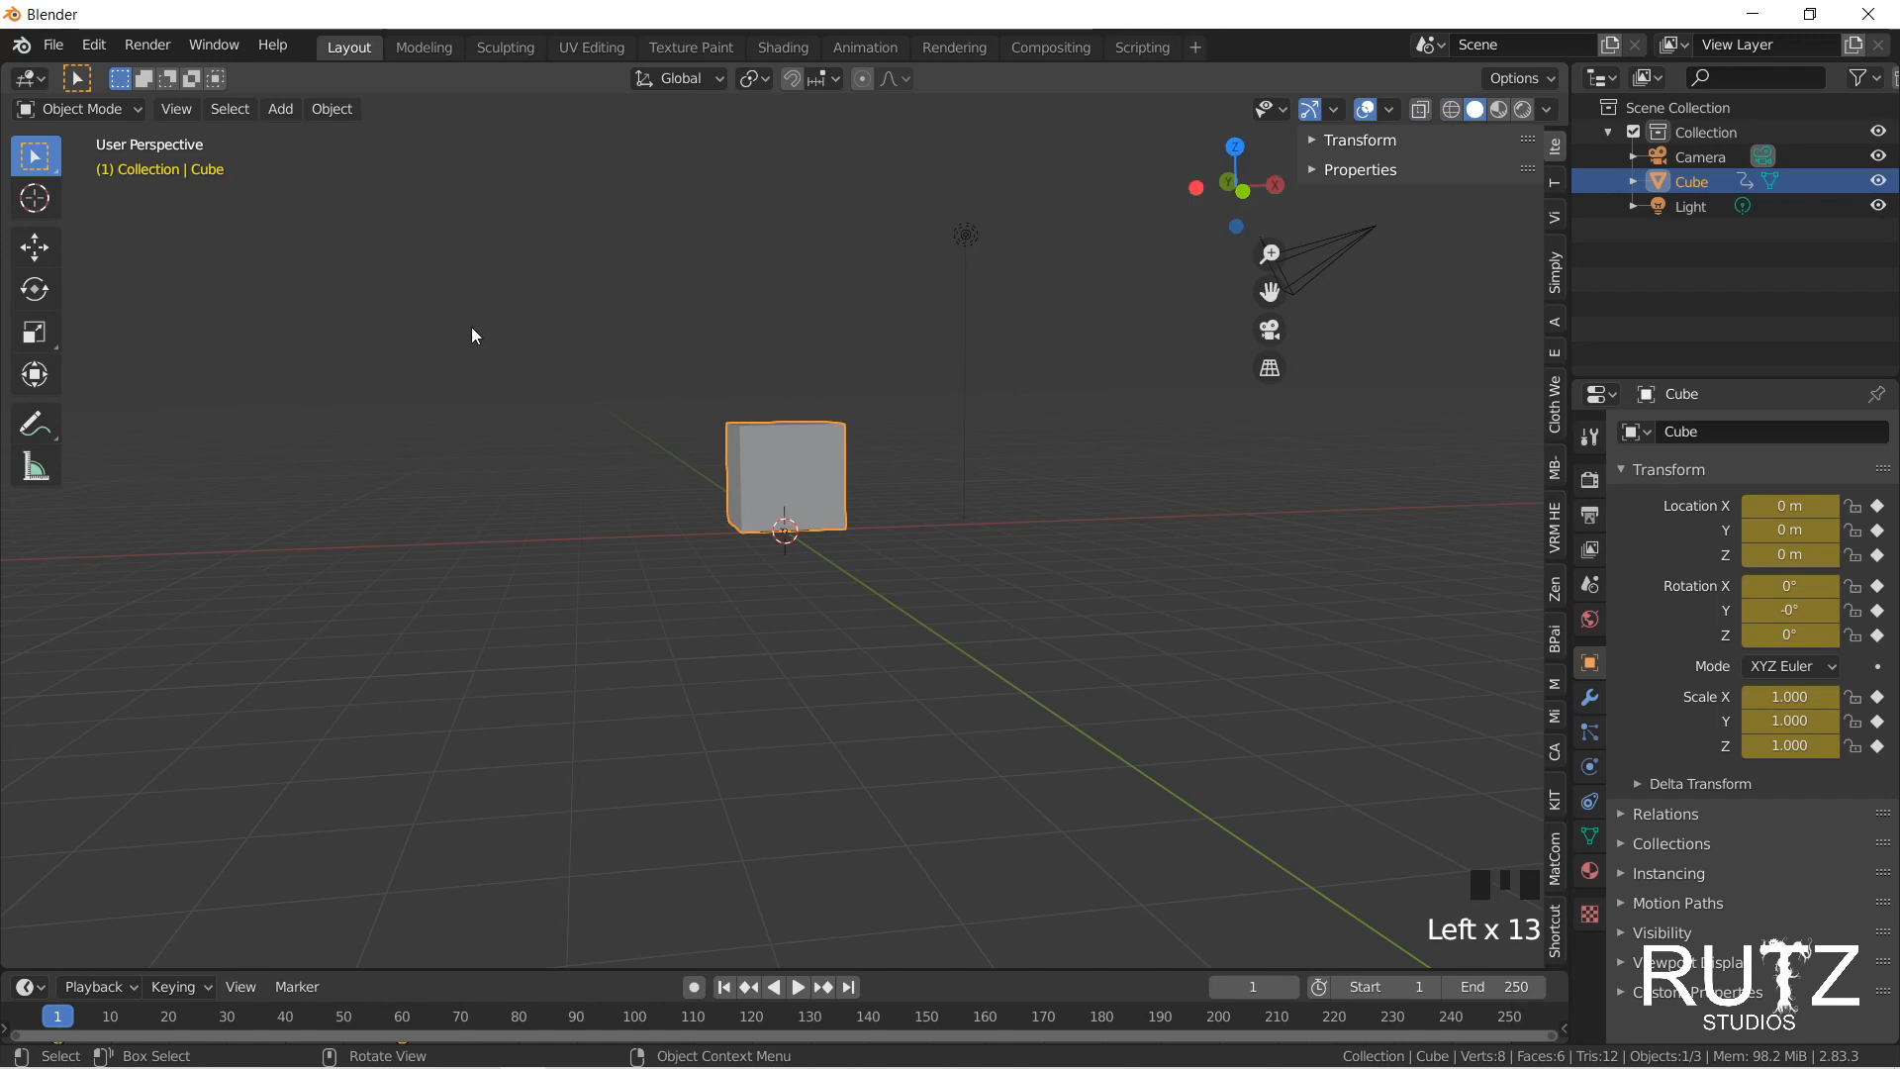
click(1470, 113)
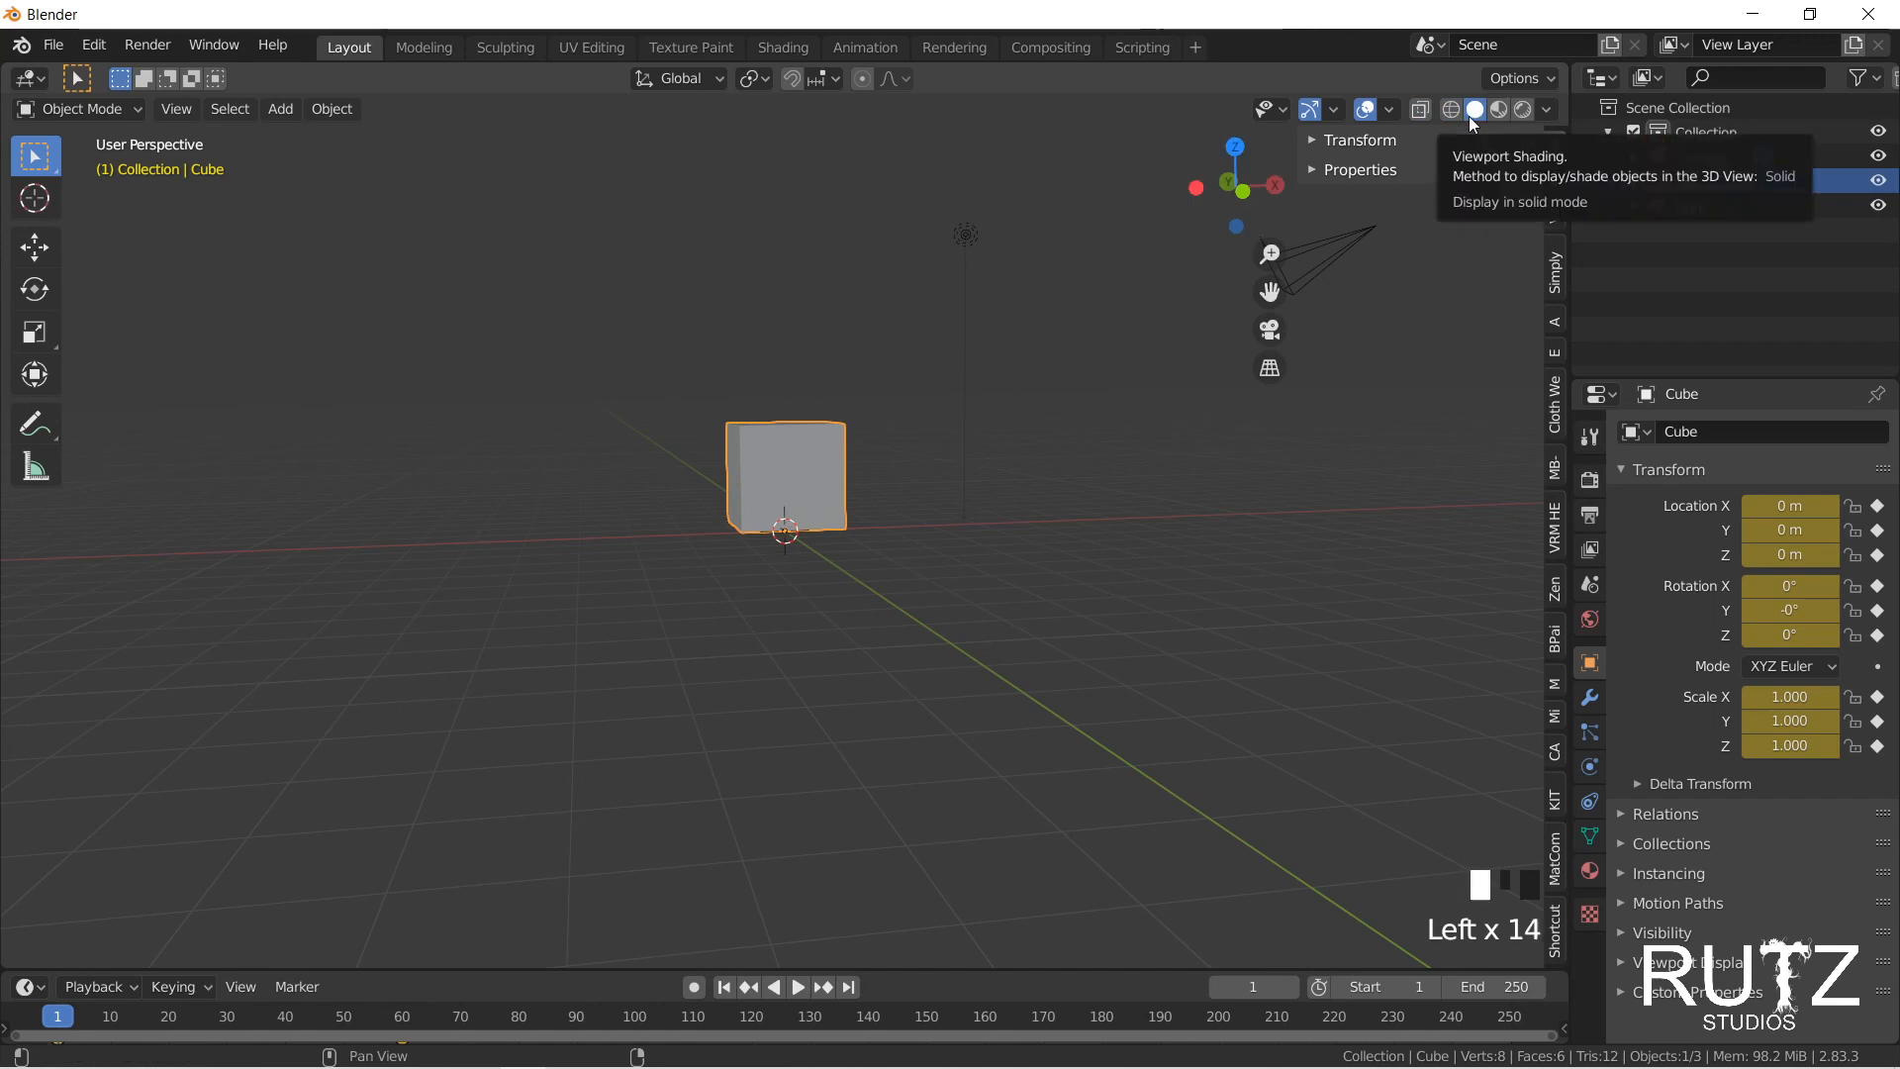
Step: Show the cube in Material Preview and try to move its top face in Edit Mode
mouse_move(590, 318)
middle_down()
mouse_move(751, 452)
mouse_move(876, 493)
mouse_move(879, 463)
mouse_move(713, 386)
mouse_move(911, 365)
middle_up()
scroll(876, 493, up, 5)
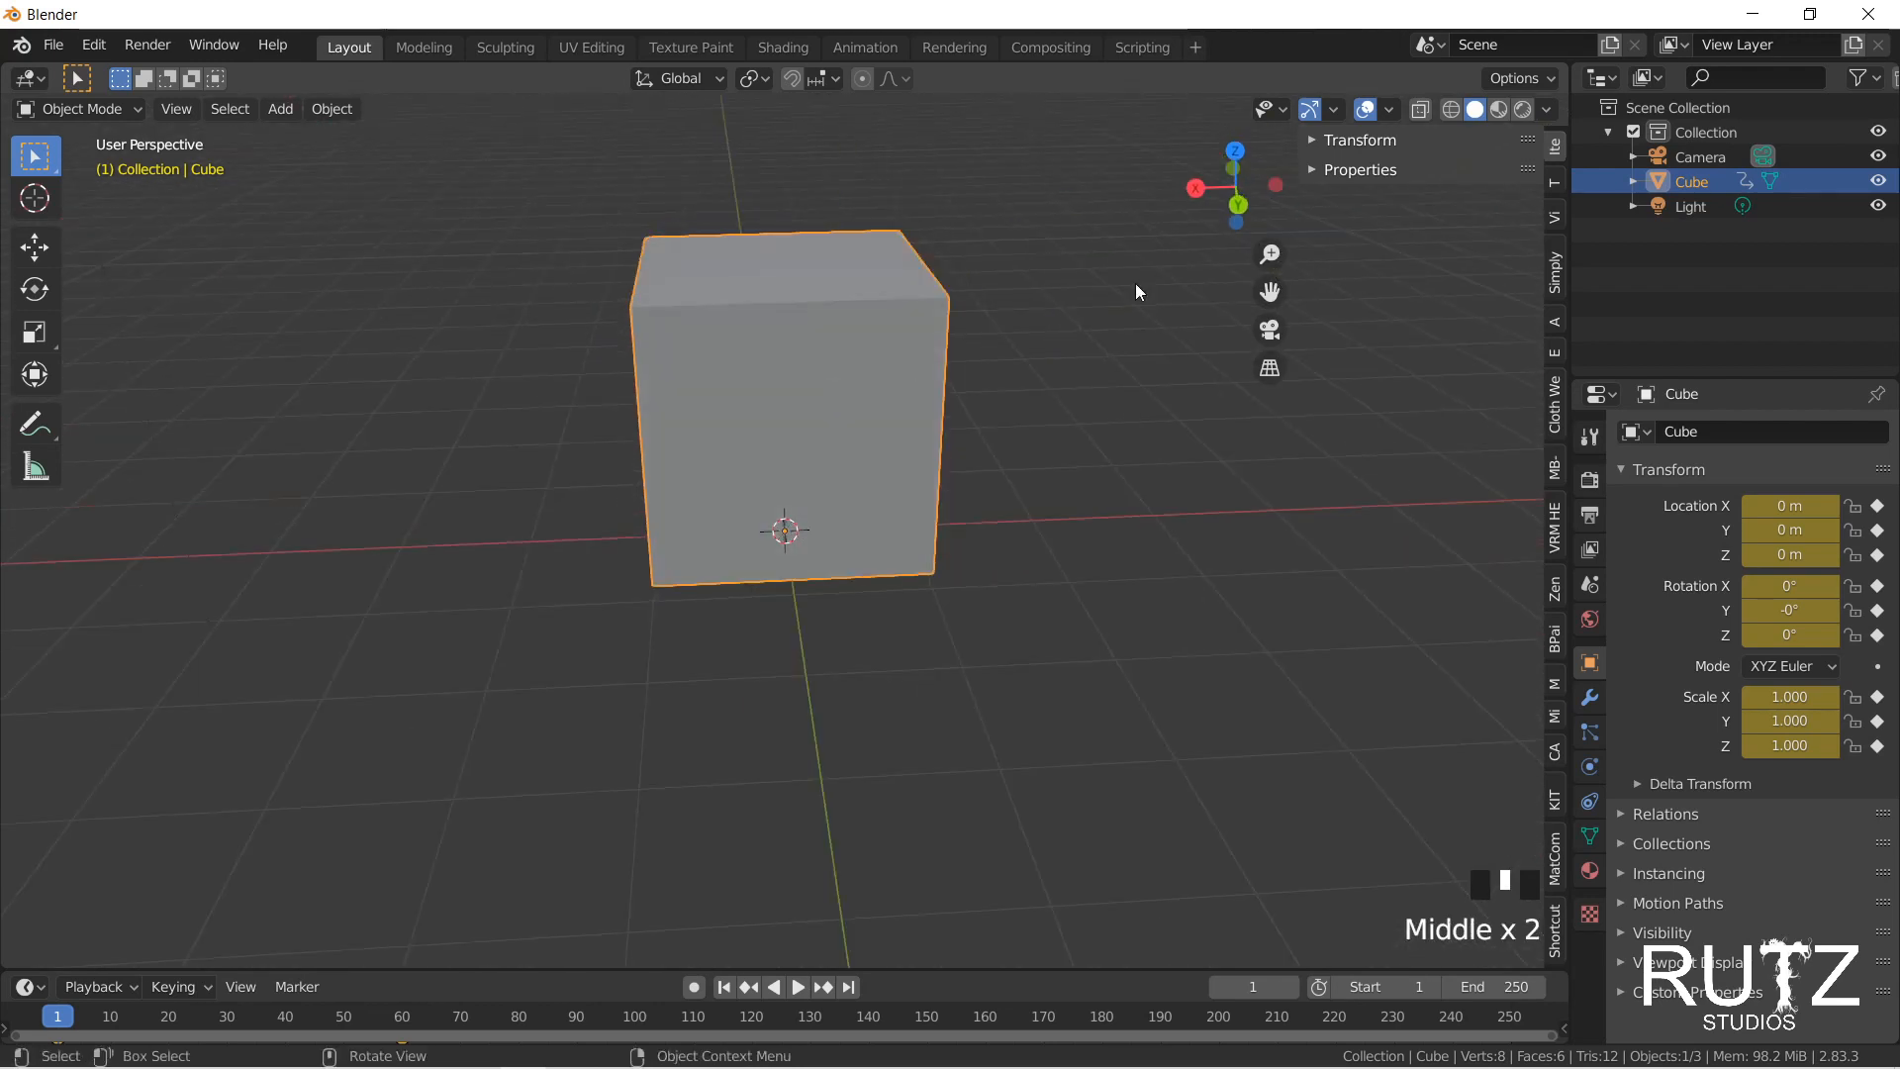
click(1501, 110)
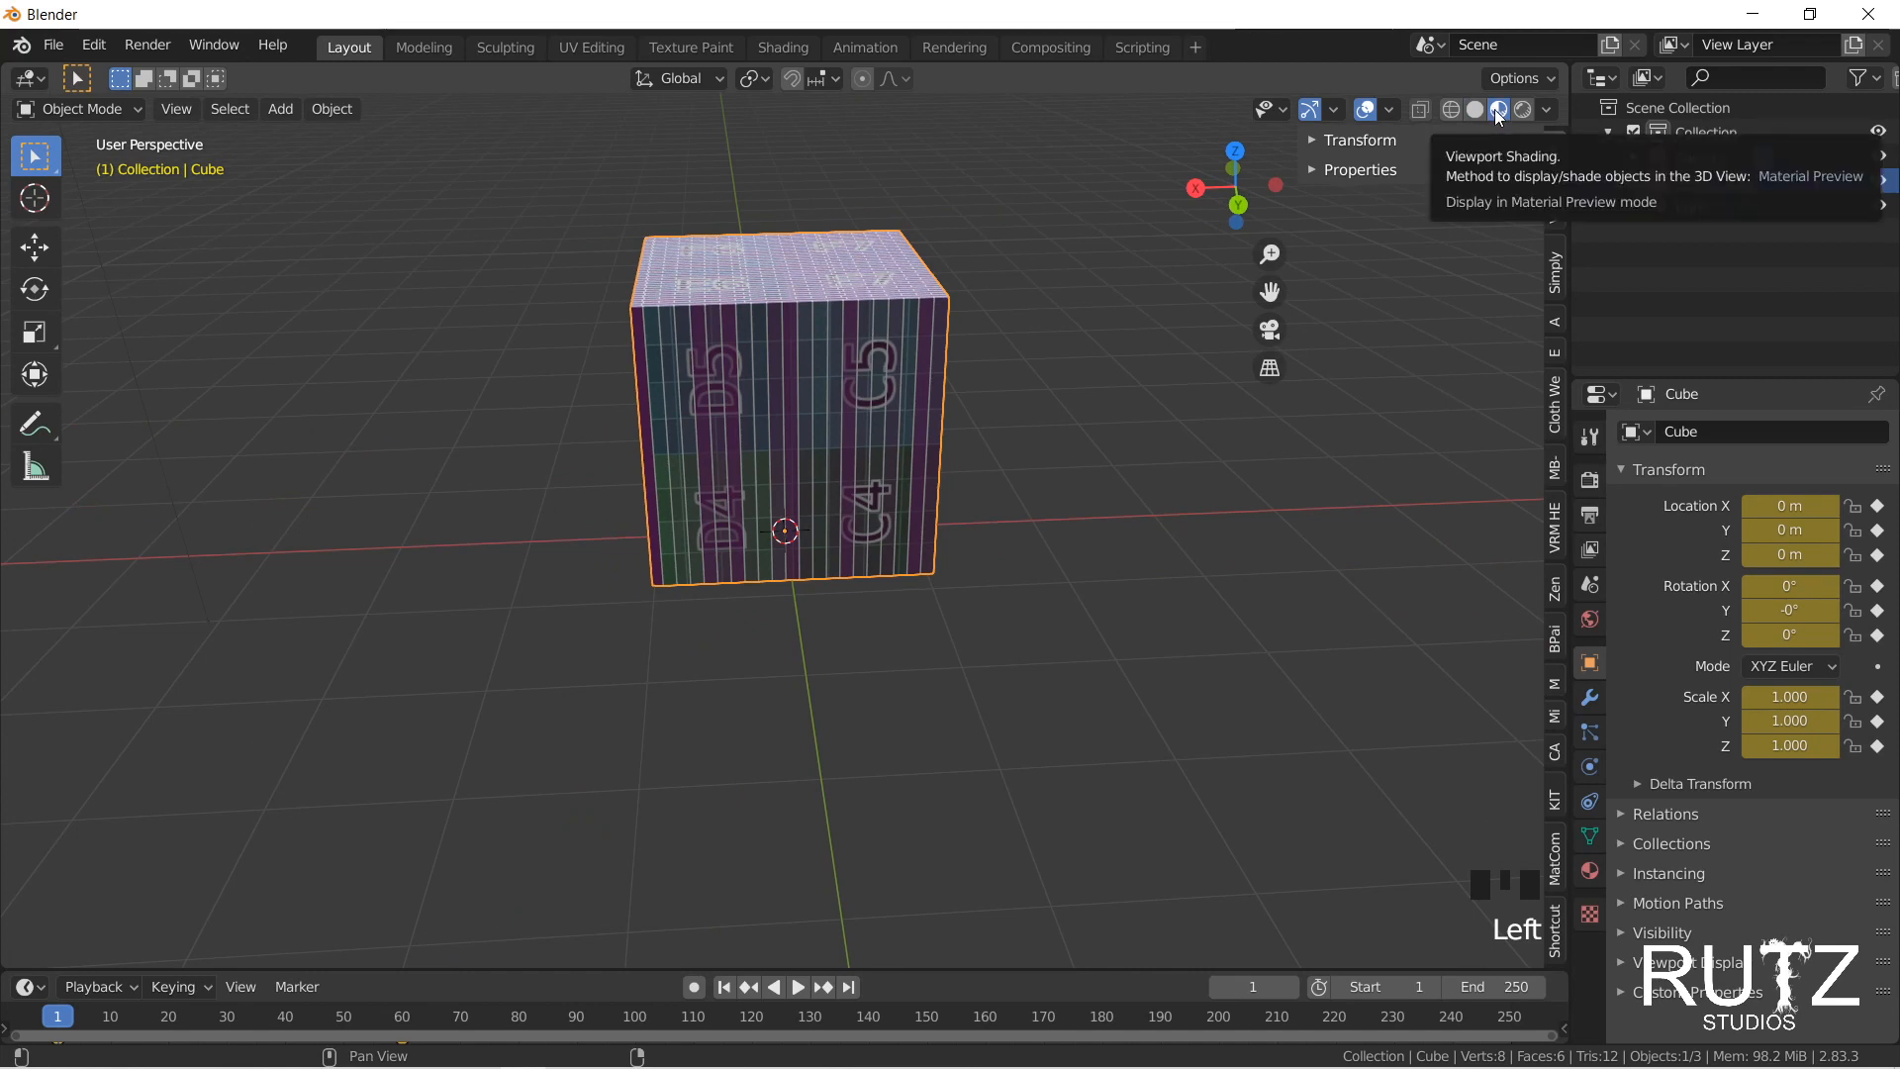
middle_drag(682, 382, 890, 396)
key(Tab)
click(821, 342)
key(g)
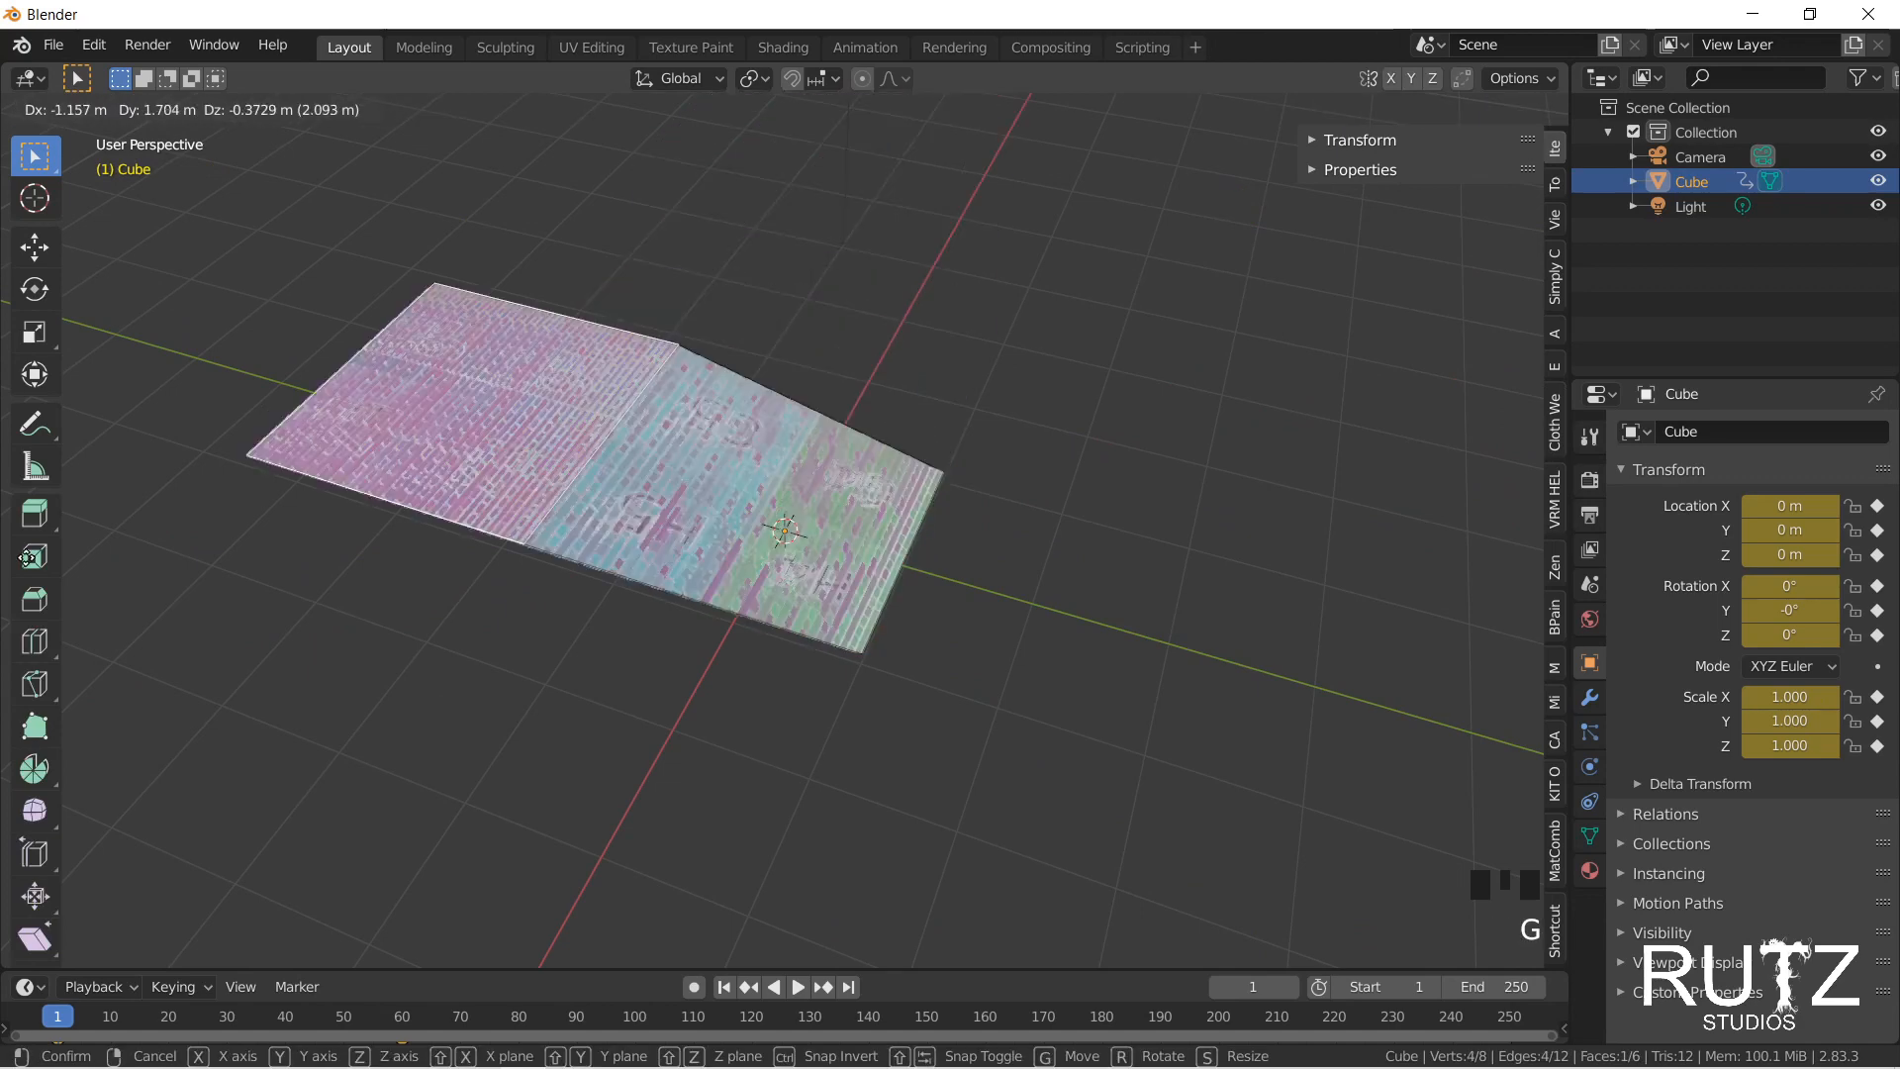
key(Escape)
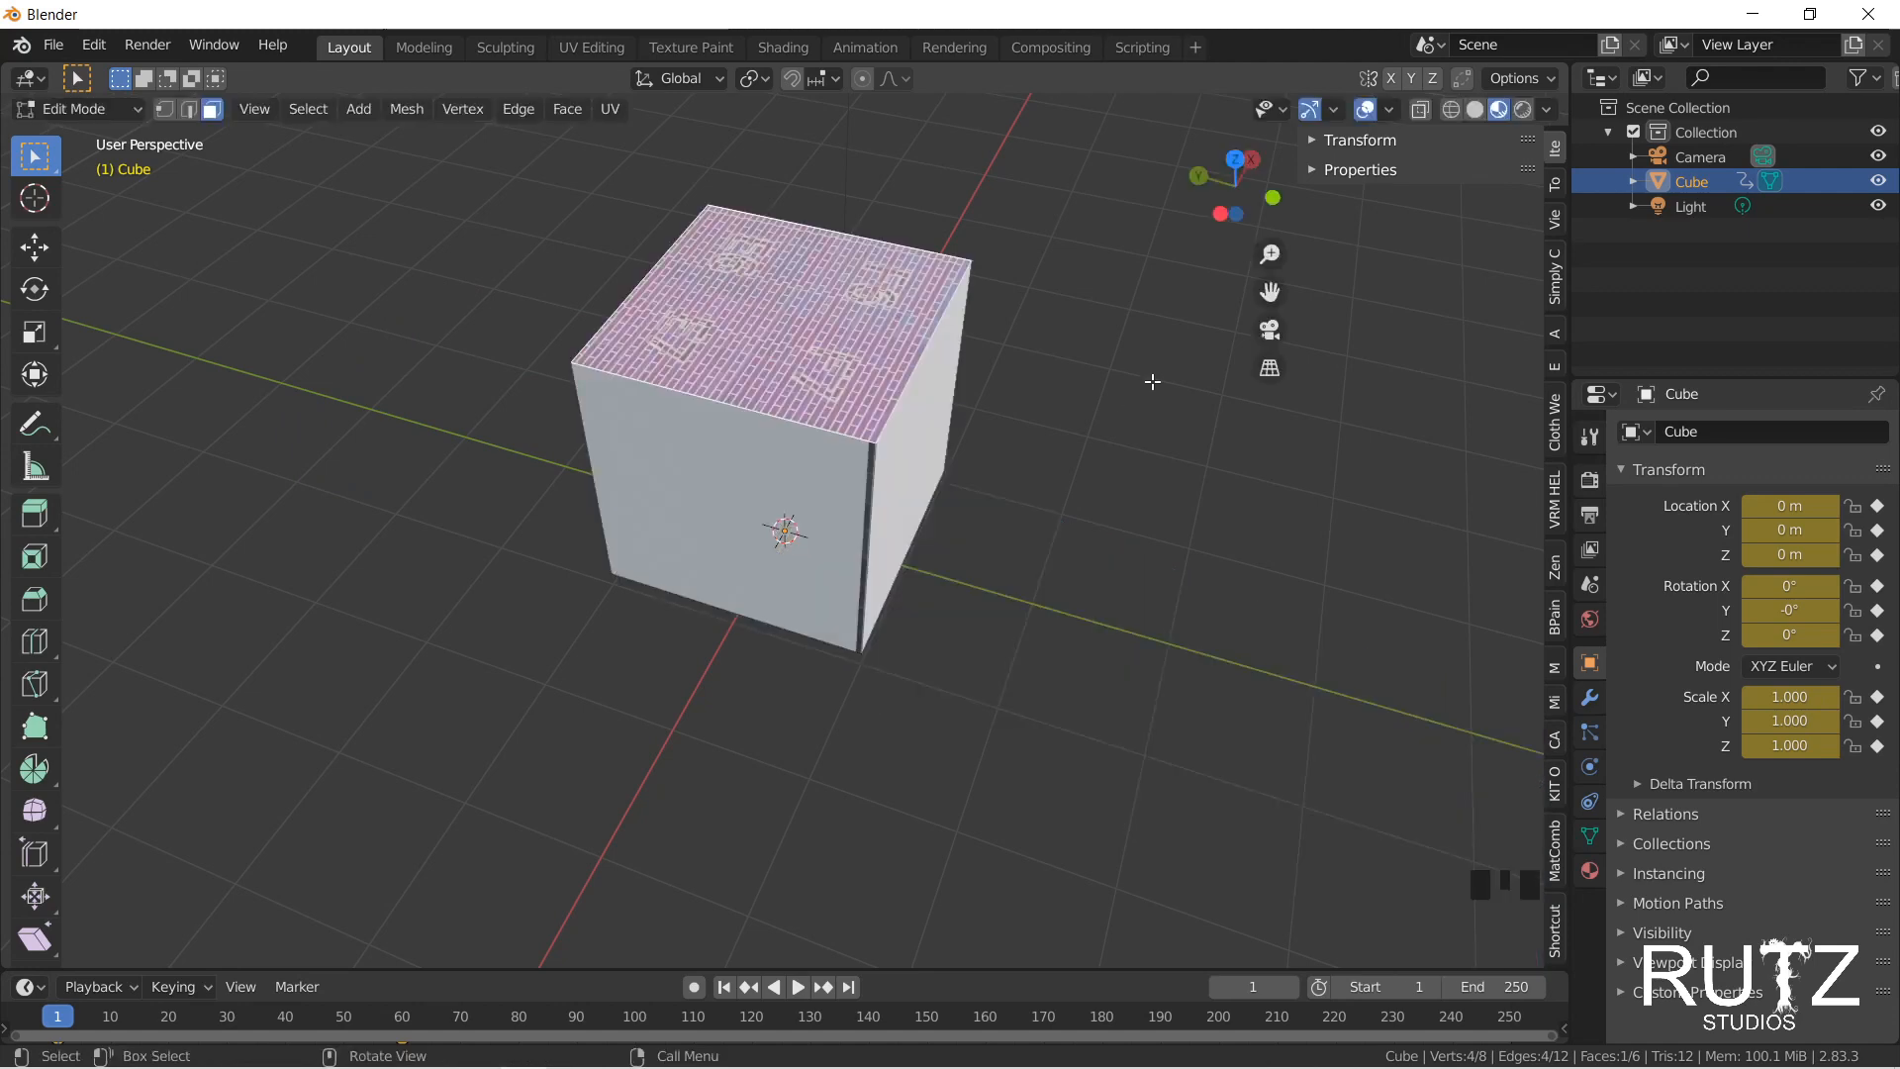
Step: Switch the viewport to Rendered shading and examine how the scene light falls on the textured cube
click(1523, 109)
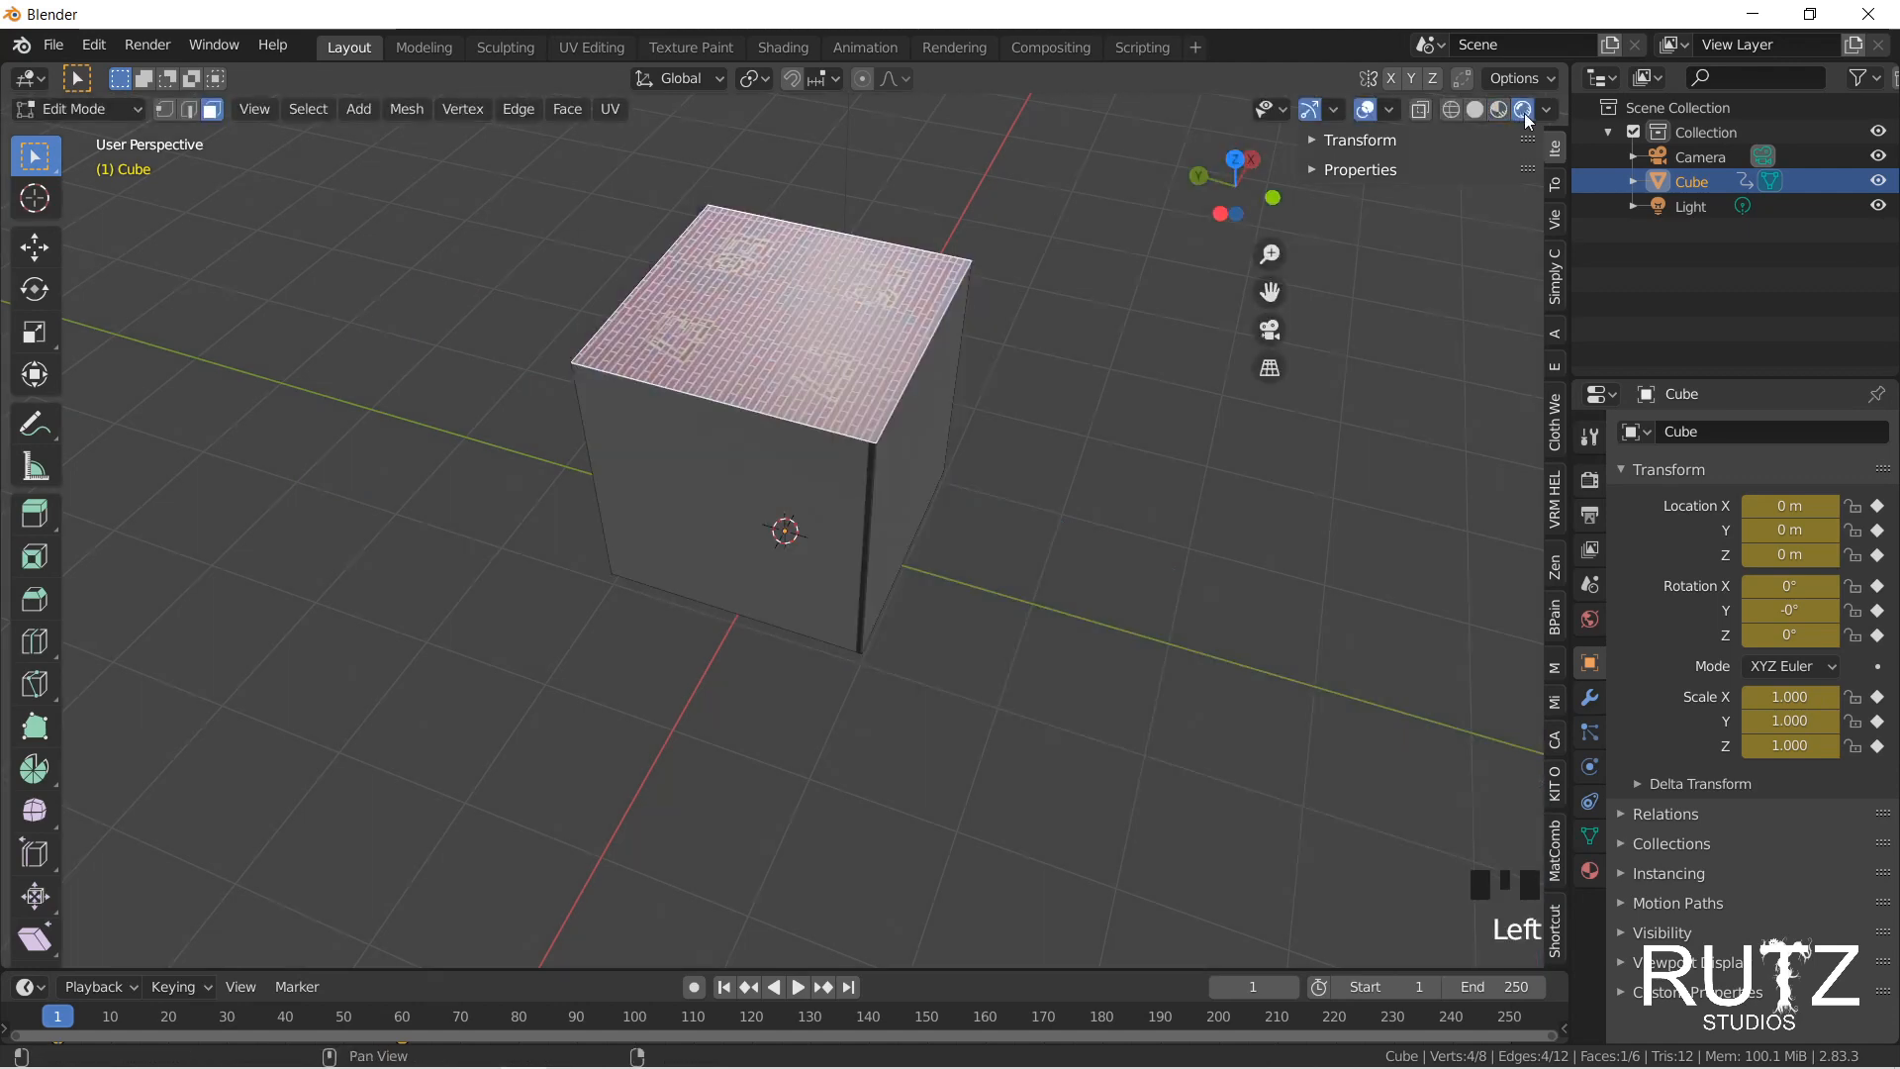
mouse_move(1133, 390)
middle_down()
mouse_move(1022, 407)
mouse_move(722, 362)
mouse_move(530, 384)
middle_up()
middle_drag(982, 322, 933, 376)
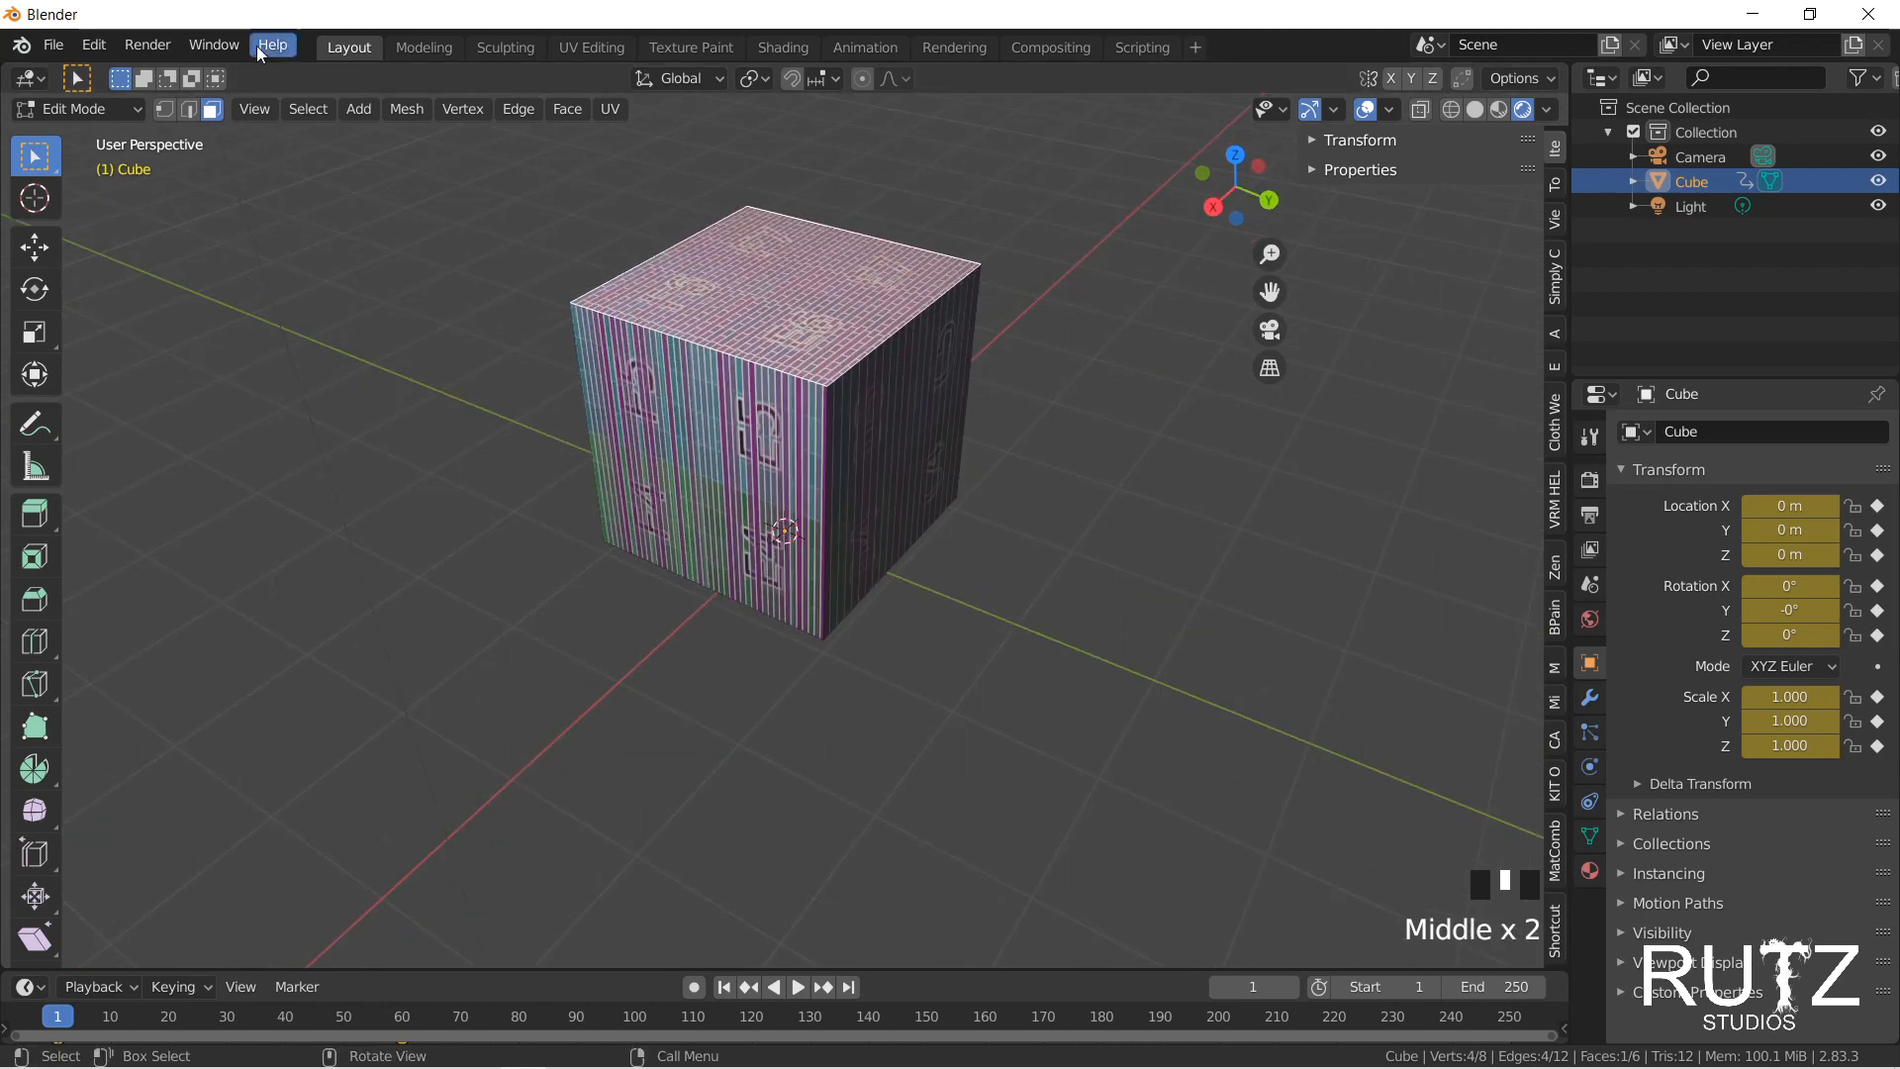
click(148, 44)
Step: Return to Object Mode, select the light and try to move it around the cube in Rendered shading
middle_drag(1102, 305, 1042, 348)
scroll(591, 548, down, 7)
shift+middle_drag(657, 347, 763, 340)
click(666, 511)
key(Tab)
click(705, 308)
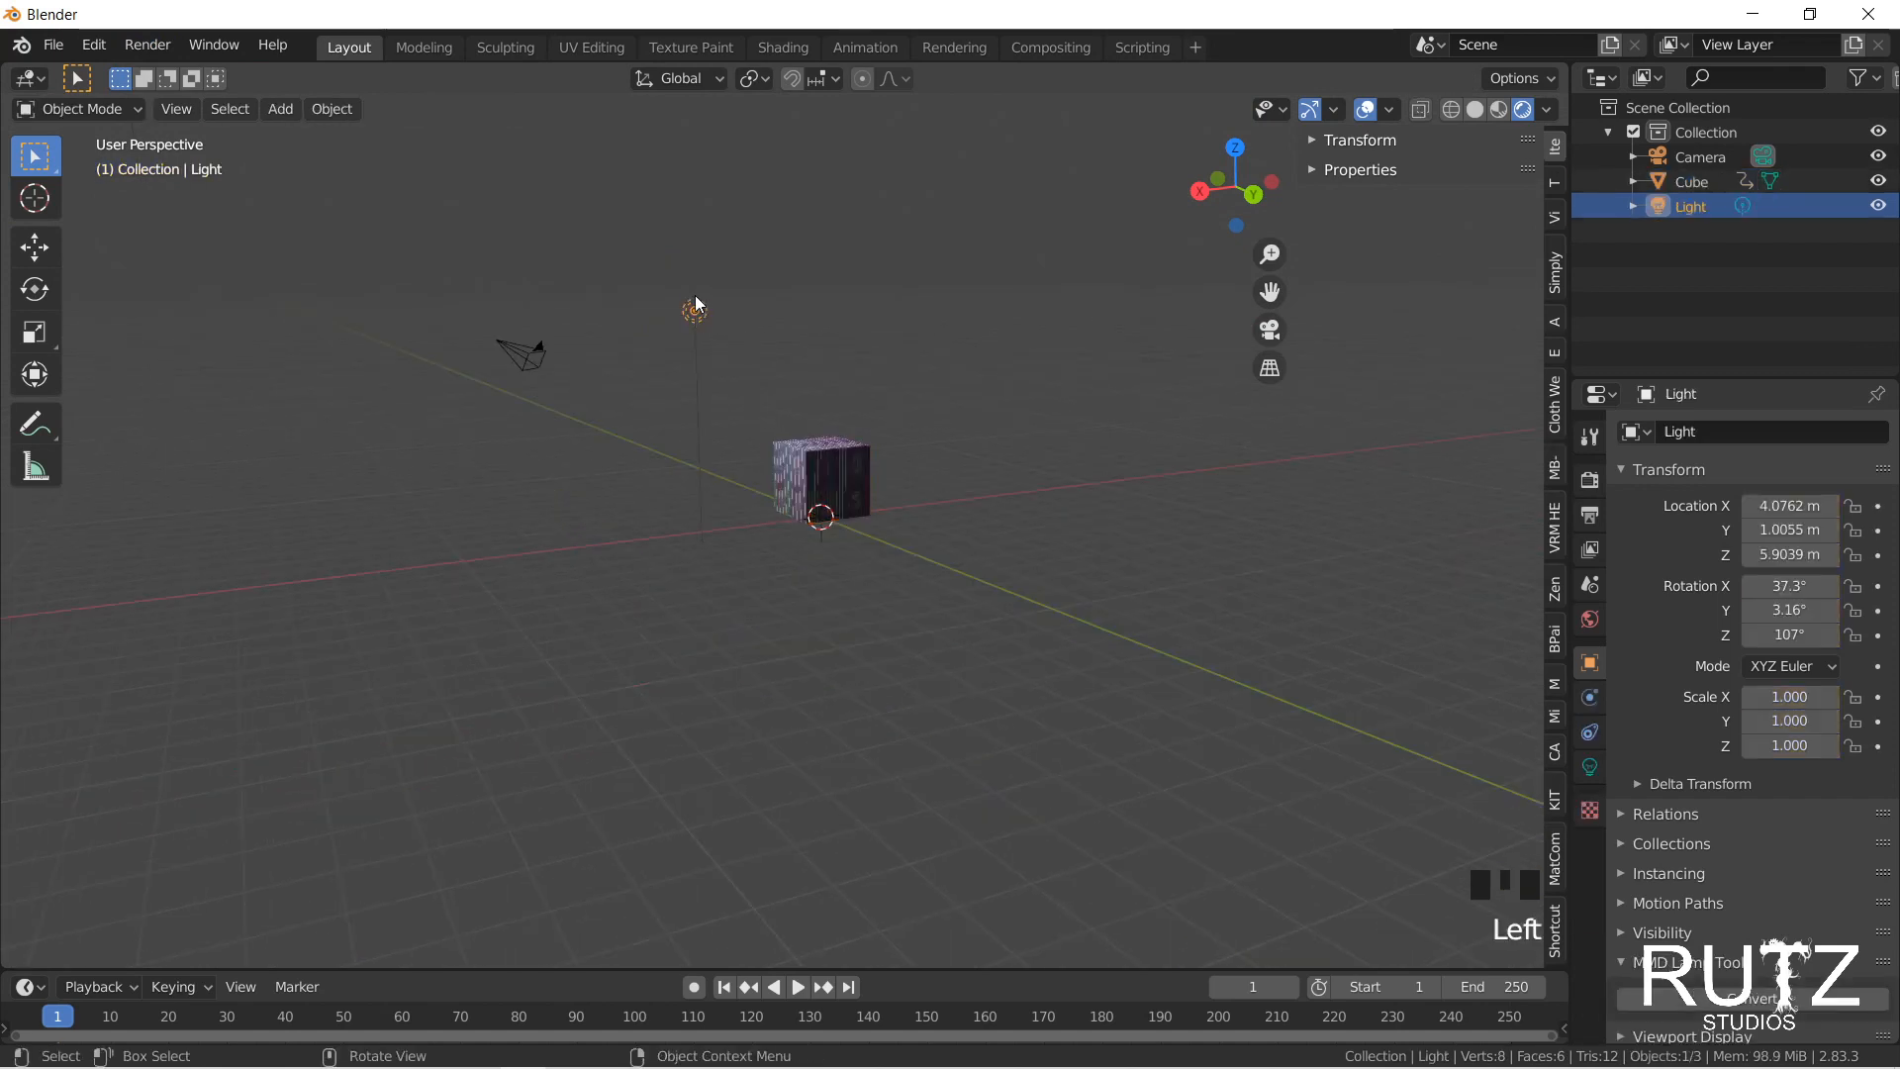
scroll(852, 326, up, 3)
middle_drag(952, 309, 875, 480)
key(g)
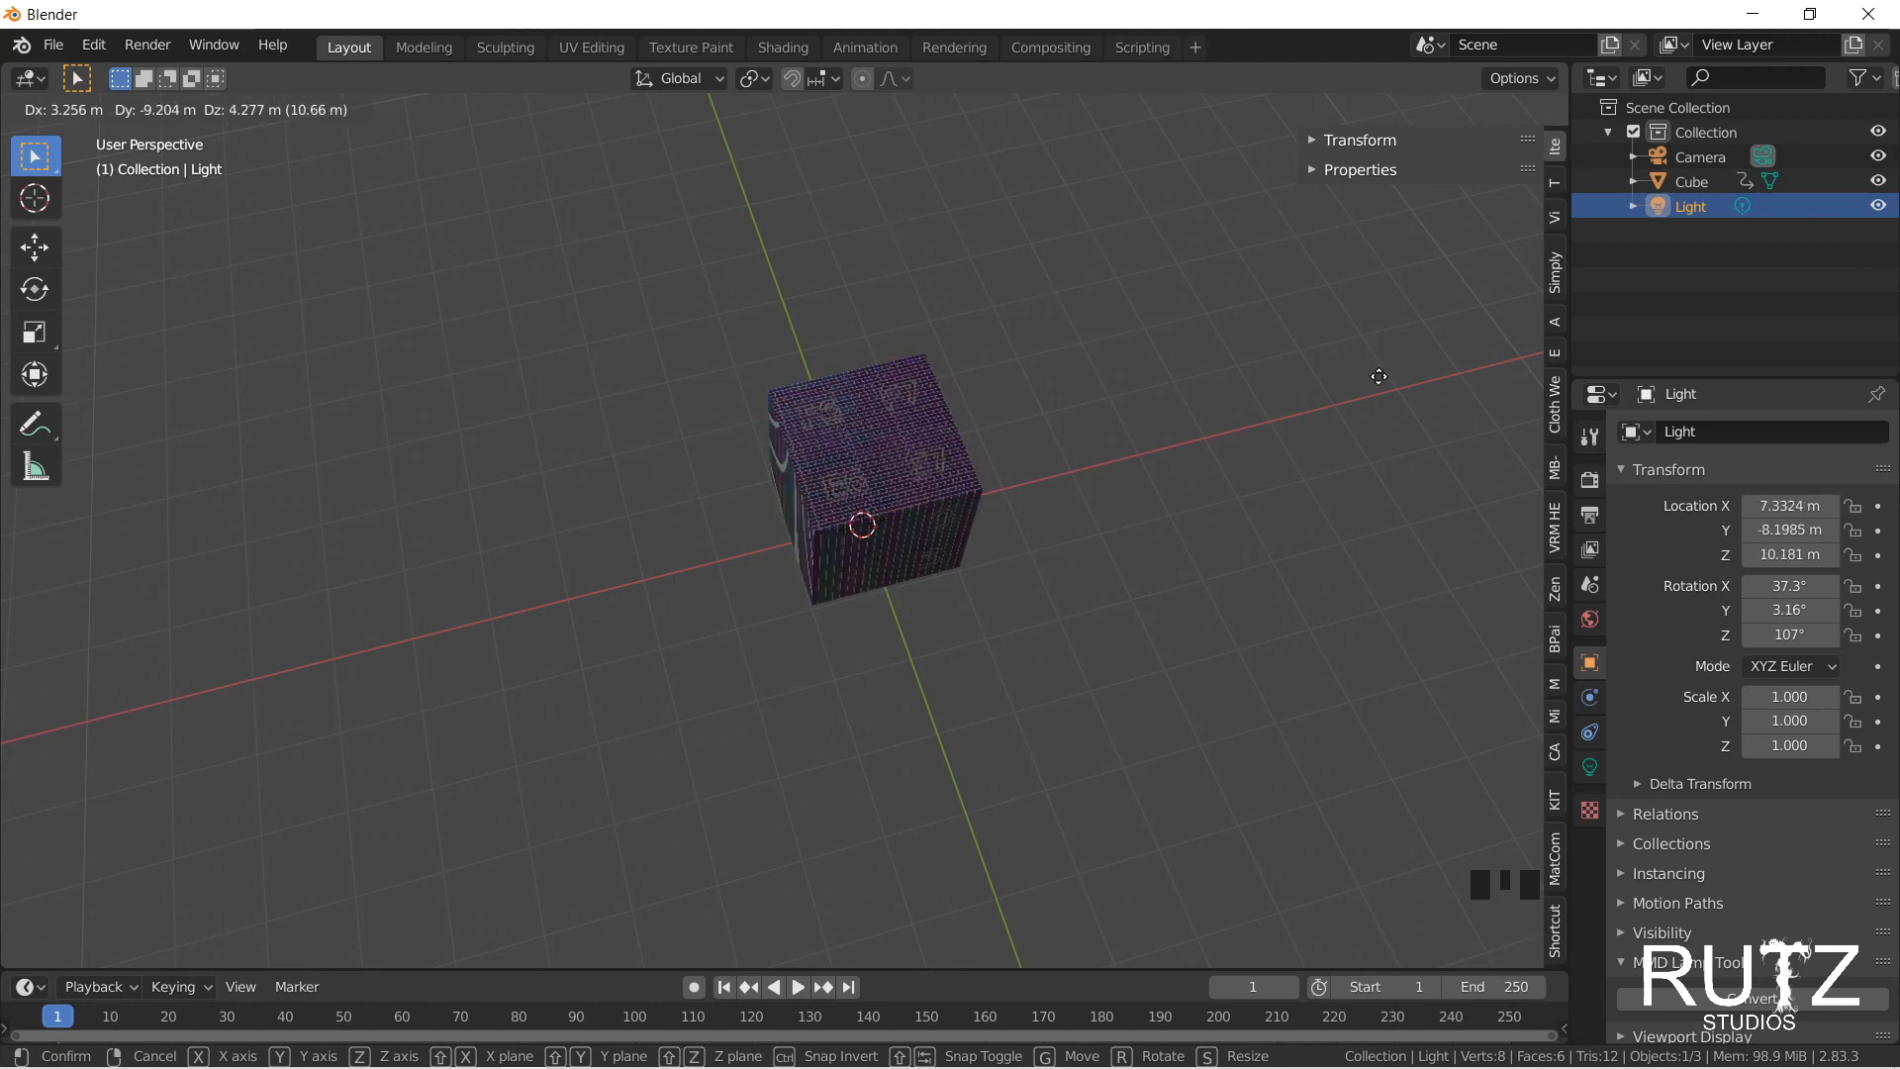
click(539, 638)
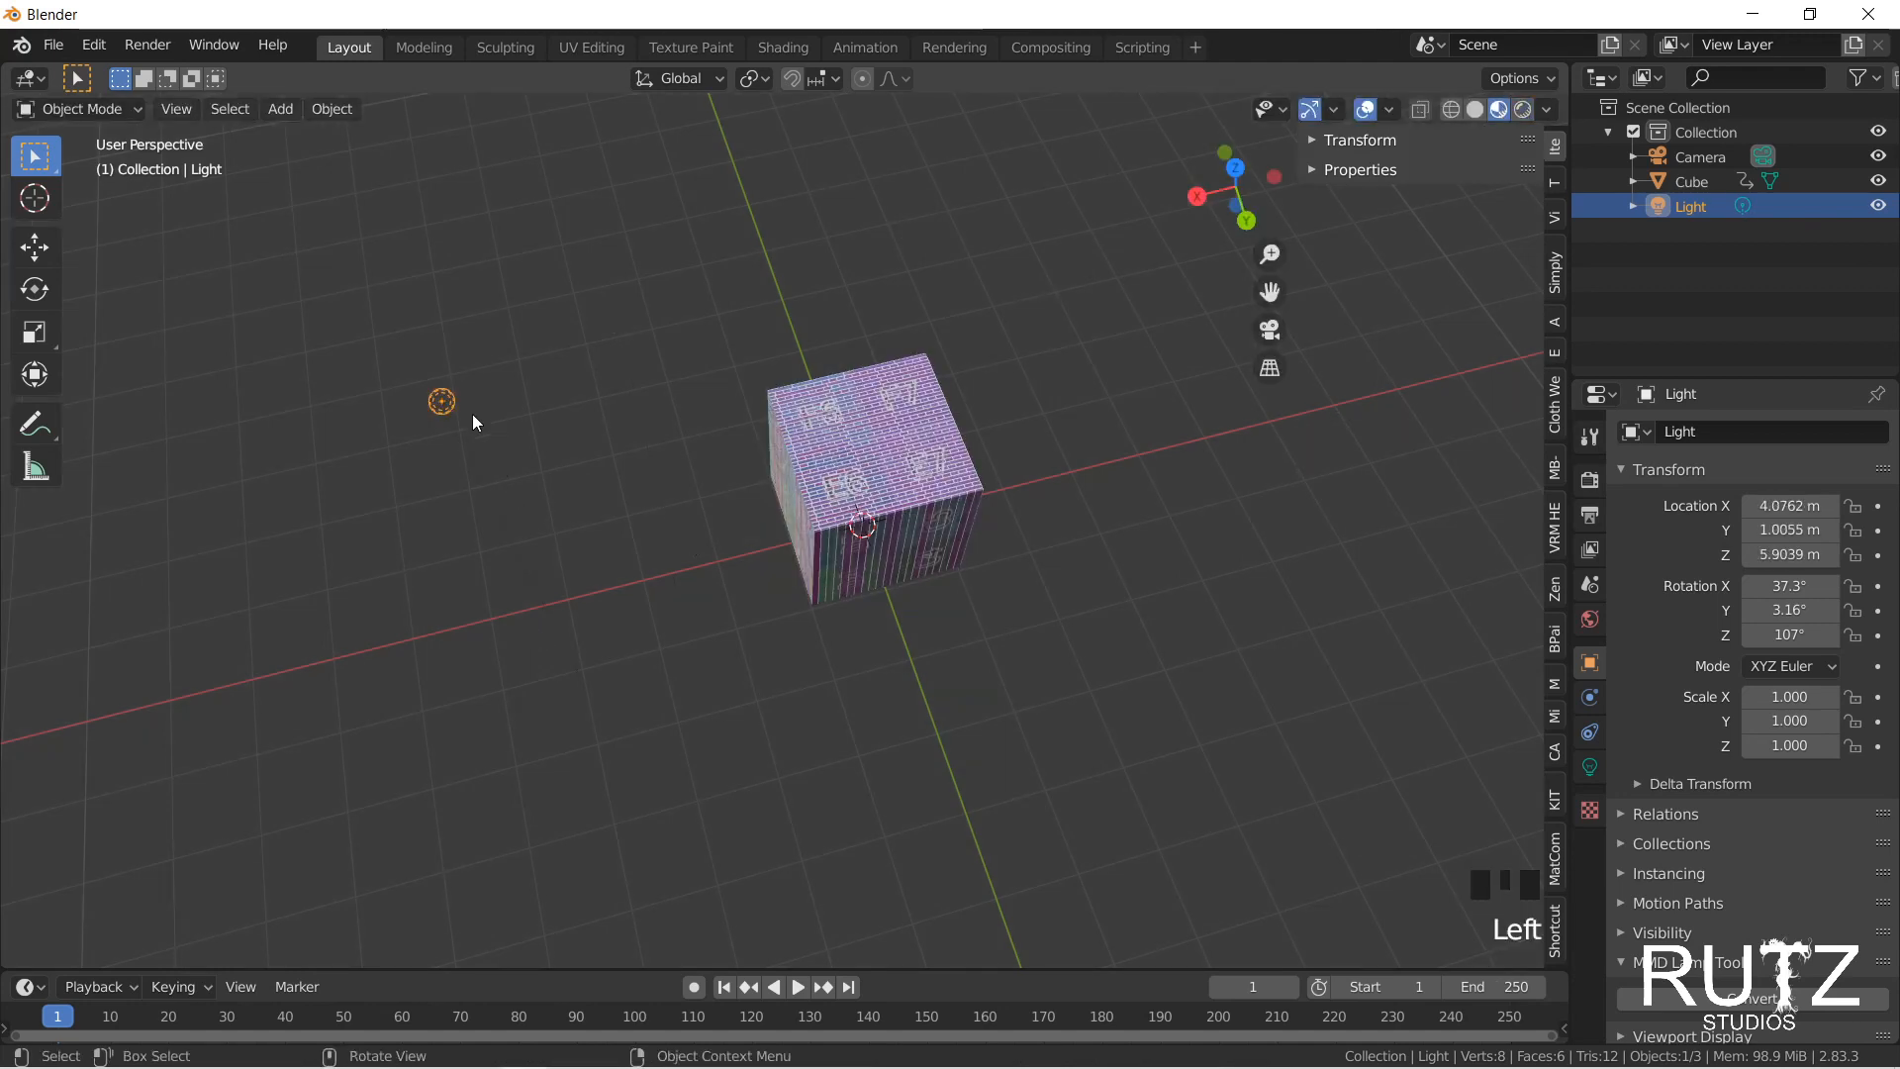
Step: Try to move the light in Material Preview, and again after switching the viewport to Solid shading
key(g)
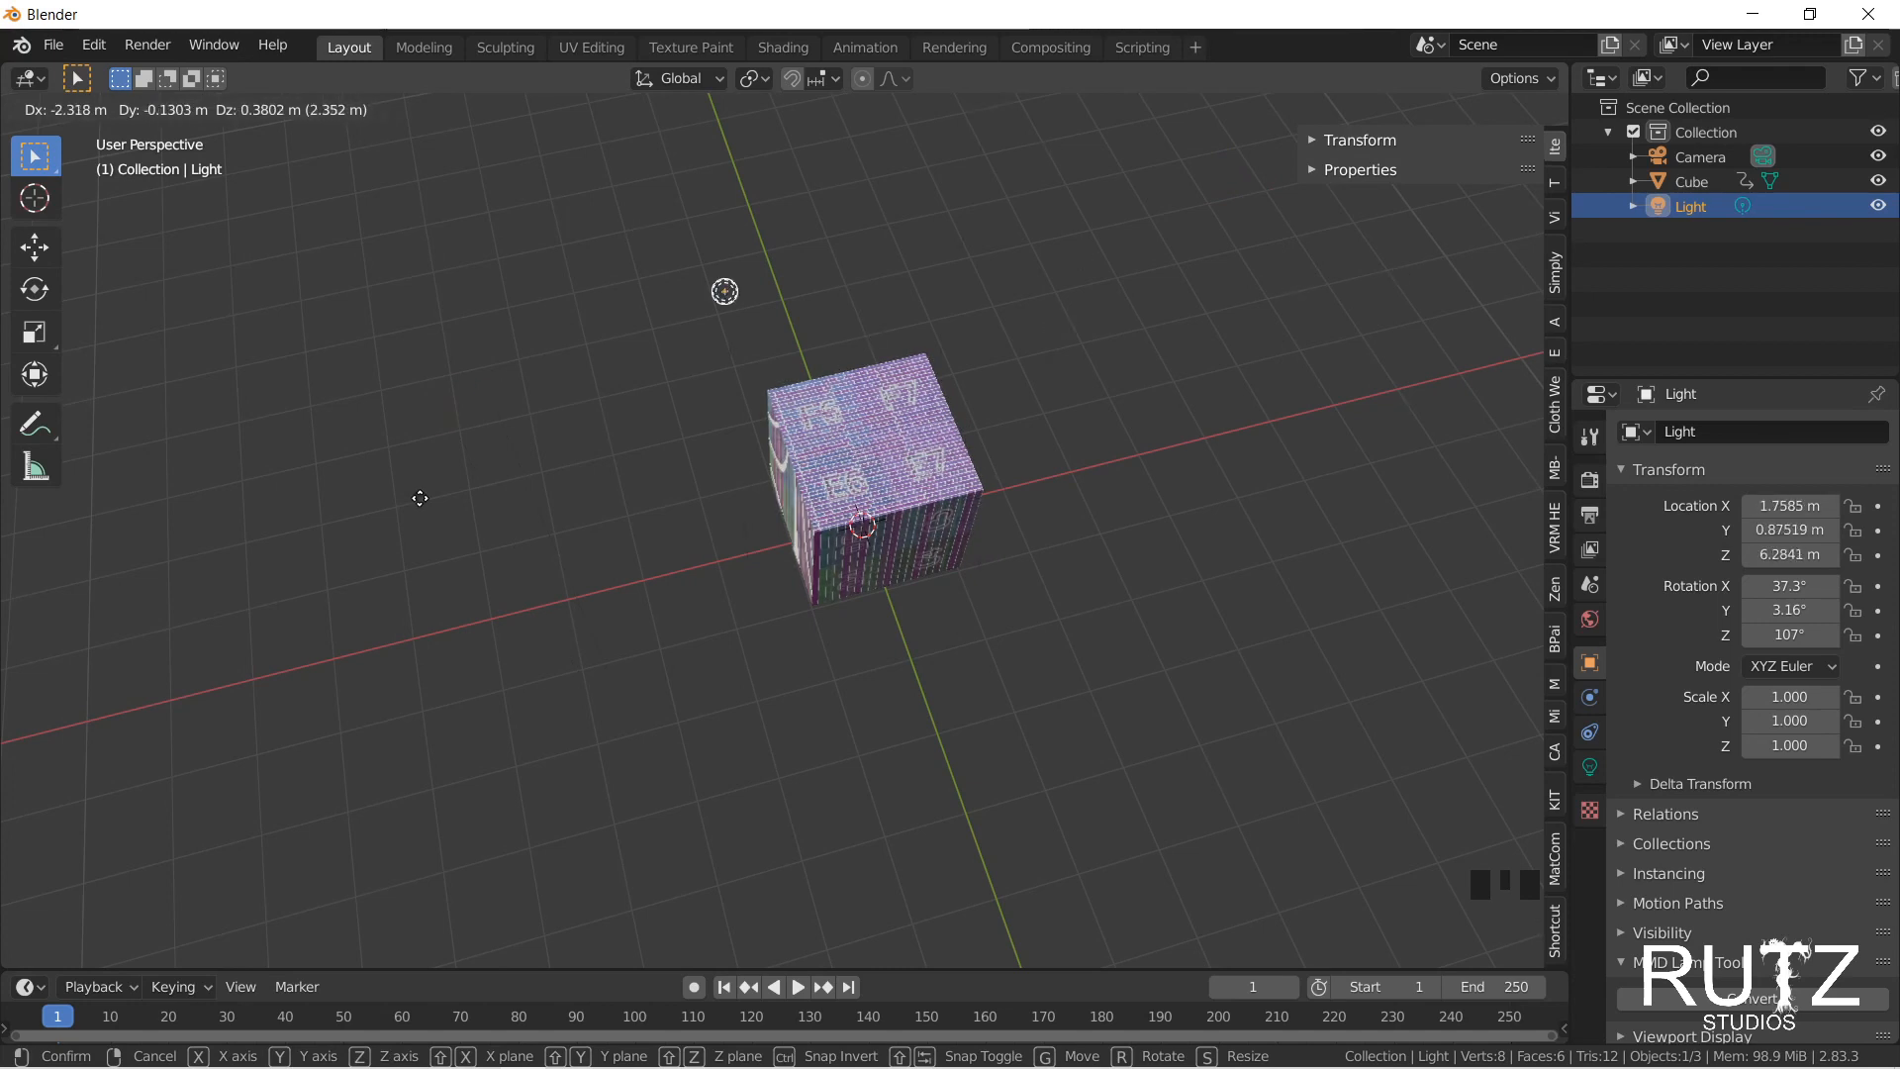
key(Escape)
click(1475, 110)
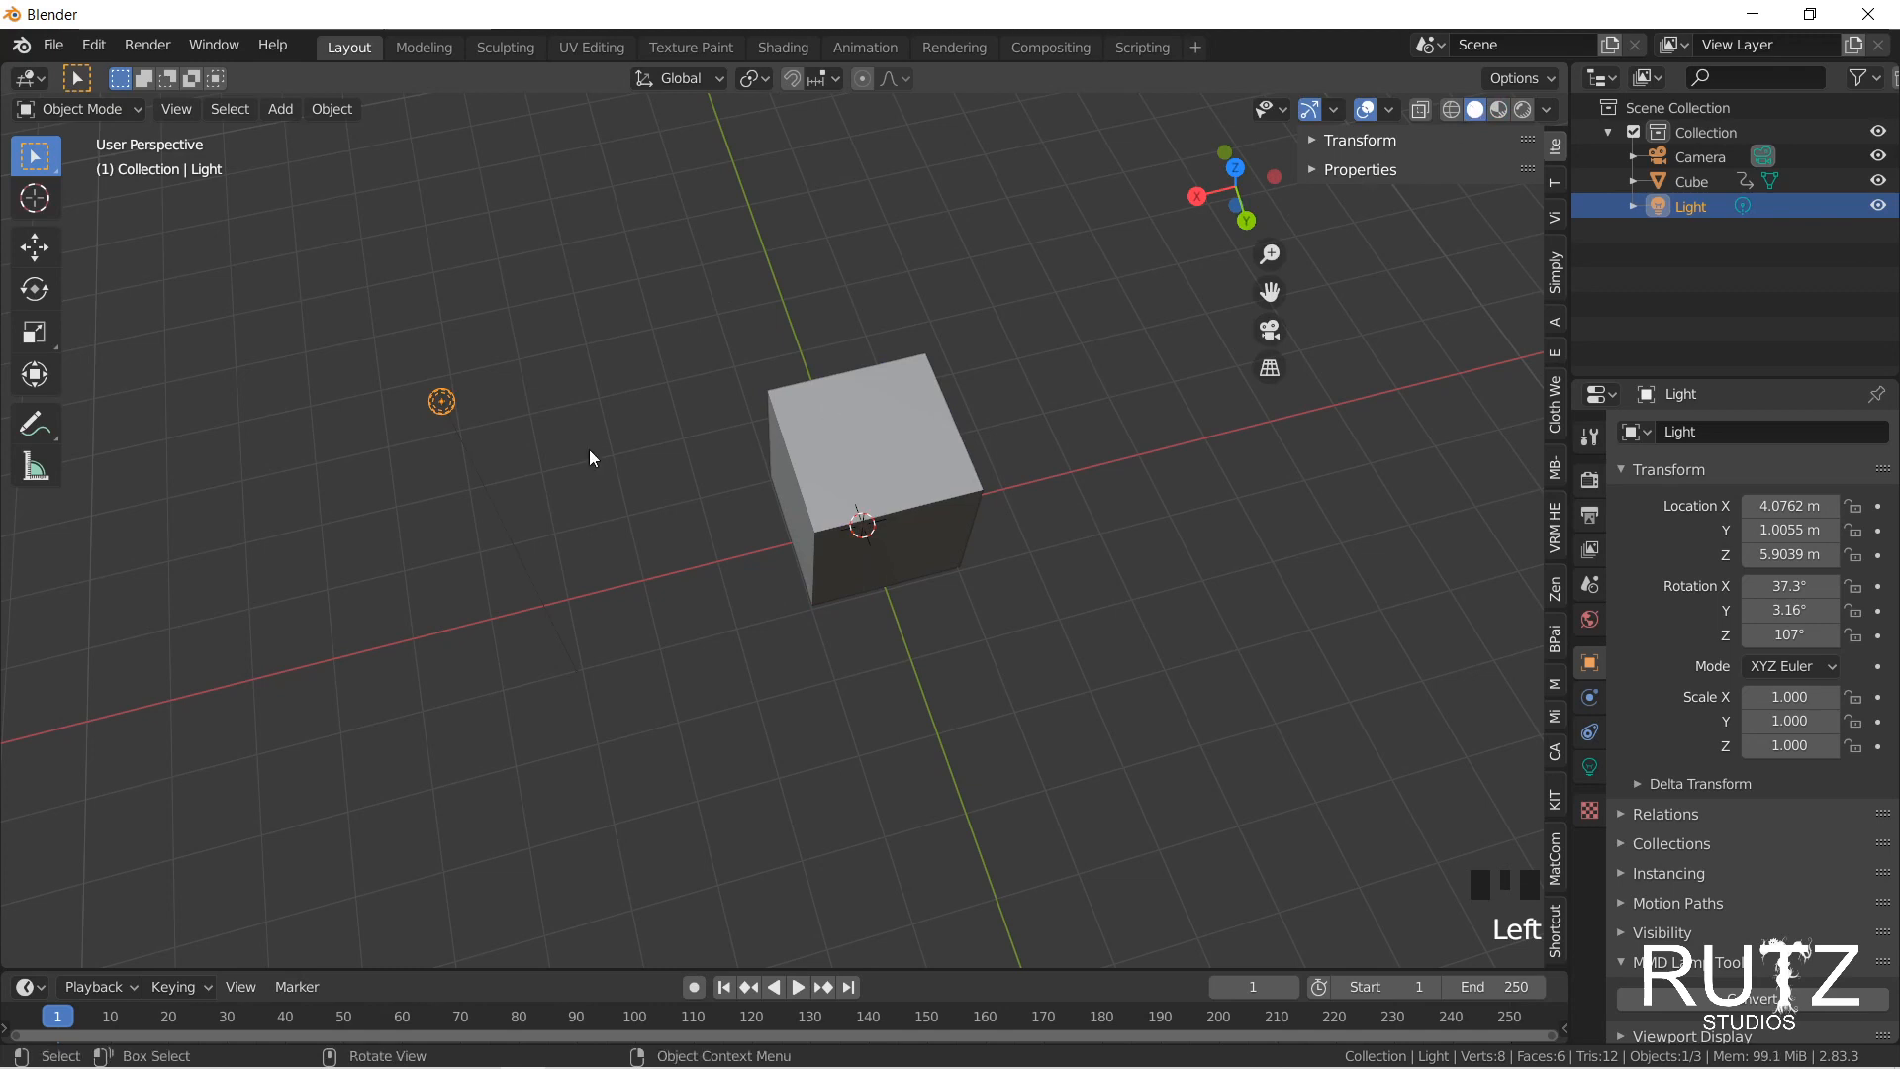
key(g)
key(Escape)
Step: Examine the cube from several angles in Wireframe shading, then return the viewport to Solid
middle_drag(466, 573, 1445, 230)
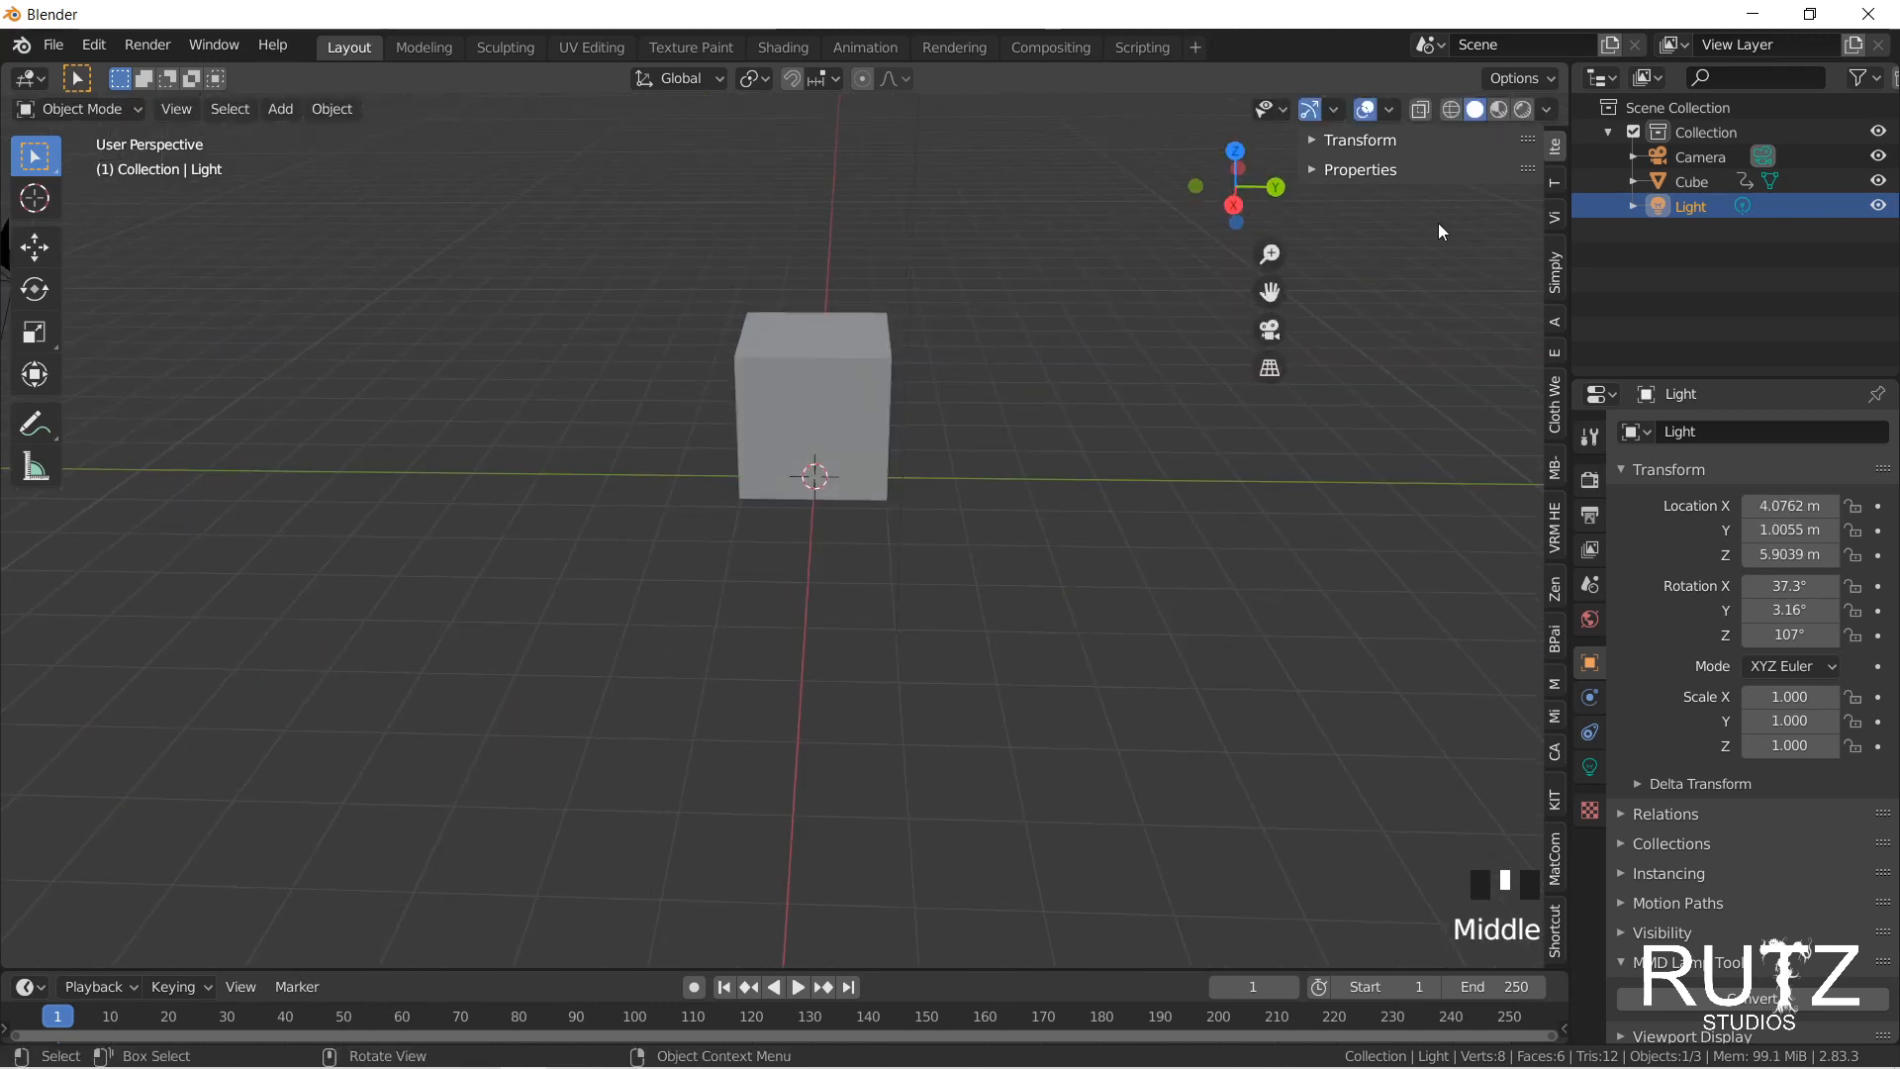
click(1461, 109)
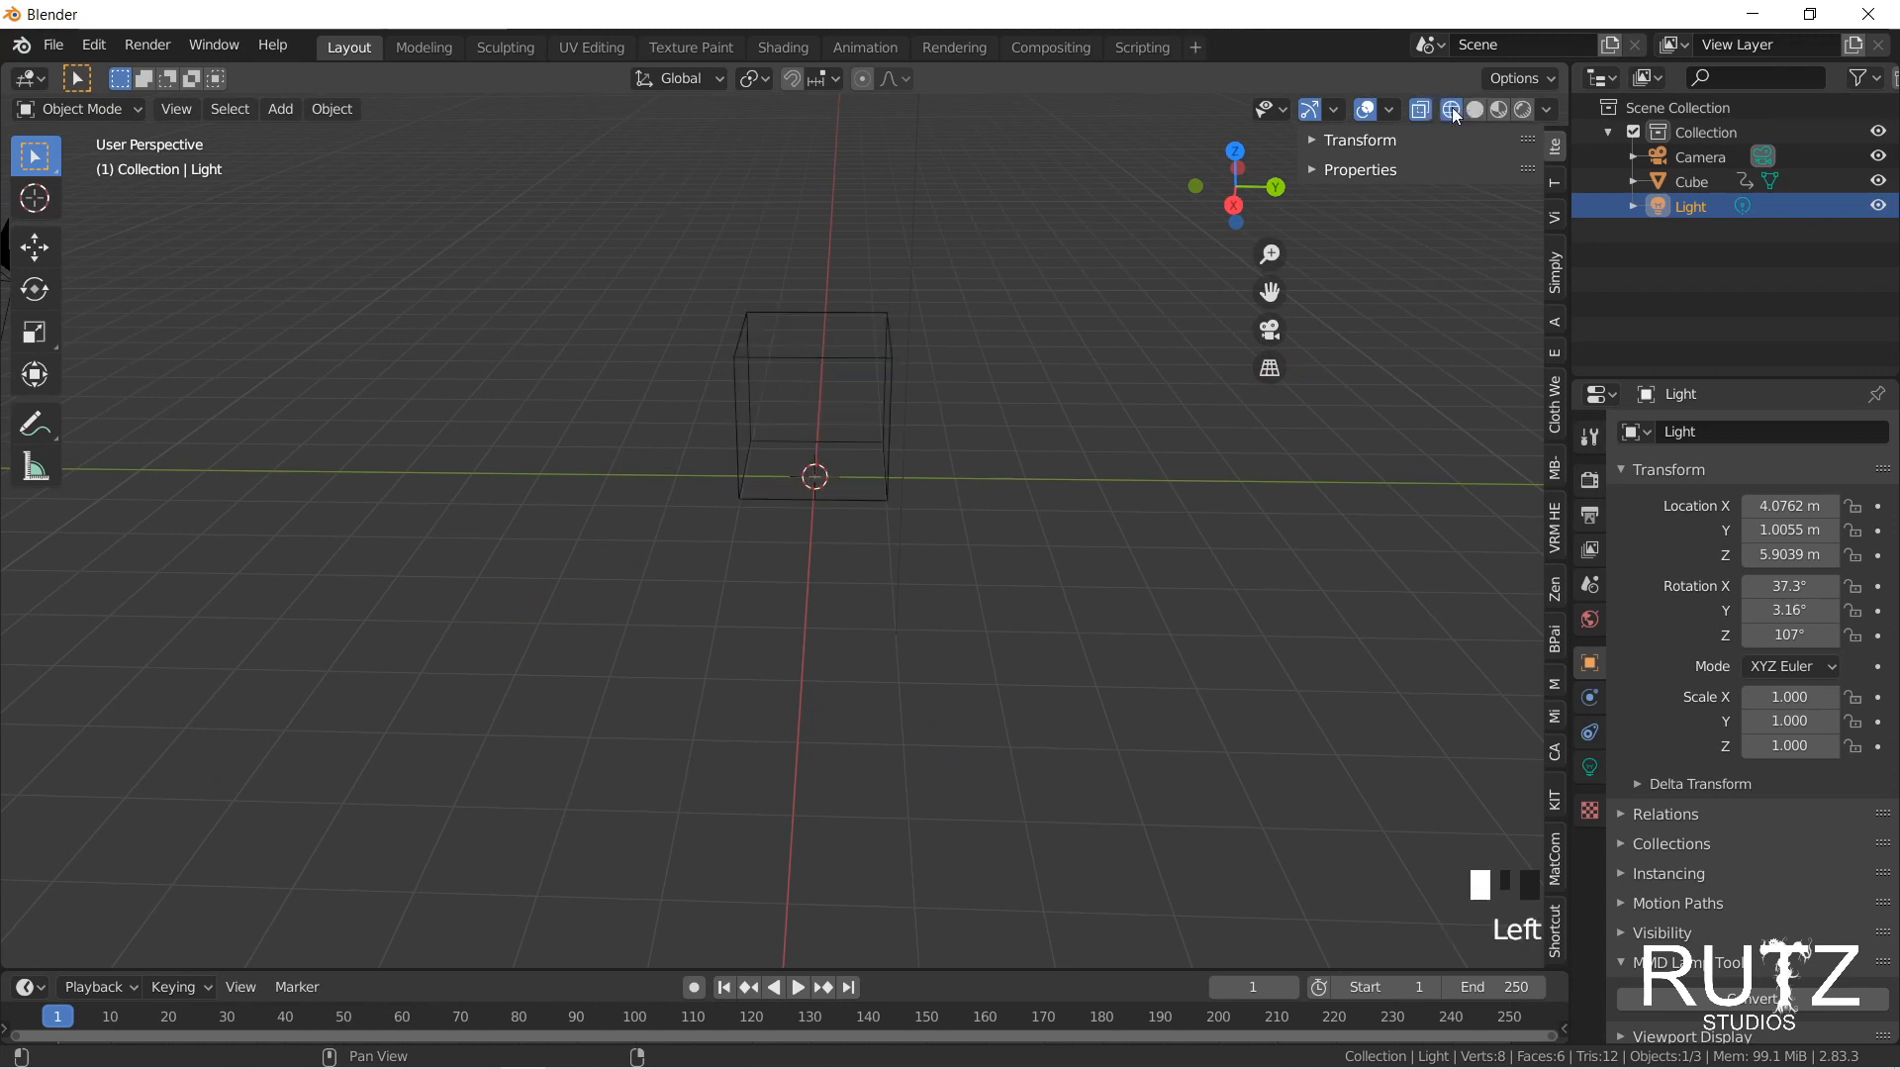
middle_drag(564, 407, 1035, 297)
scroll(782, 340, up, 7)
scroll(1069, 412, down, 2)
middle_drag(1069, 411, 830, 512)
middle_drag(1051, 583, 673, 534)
click(1474, 110)
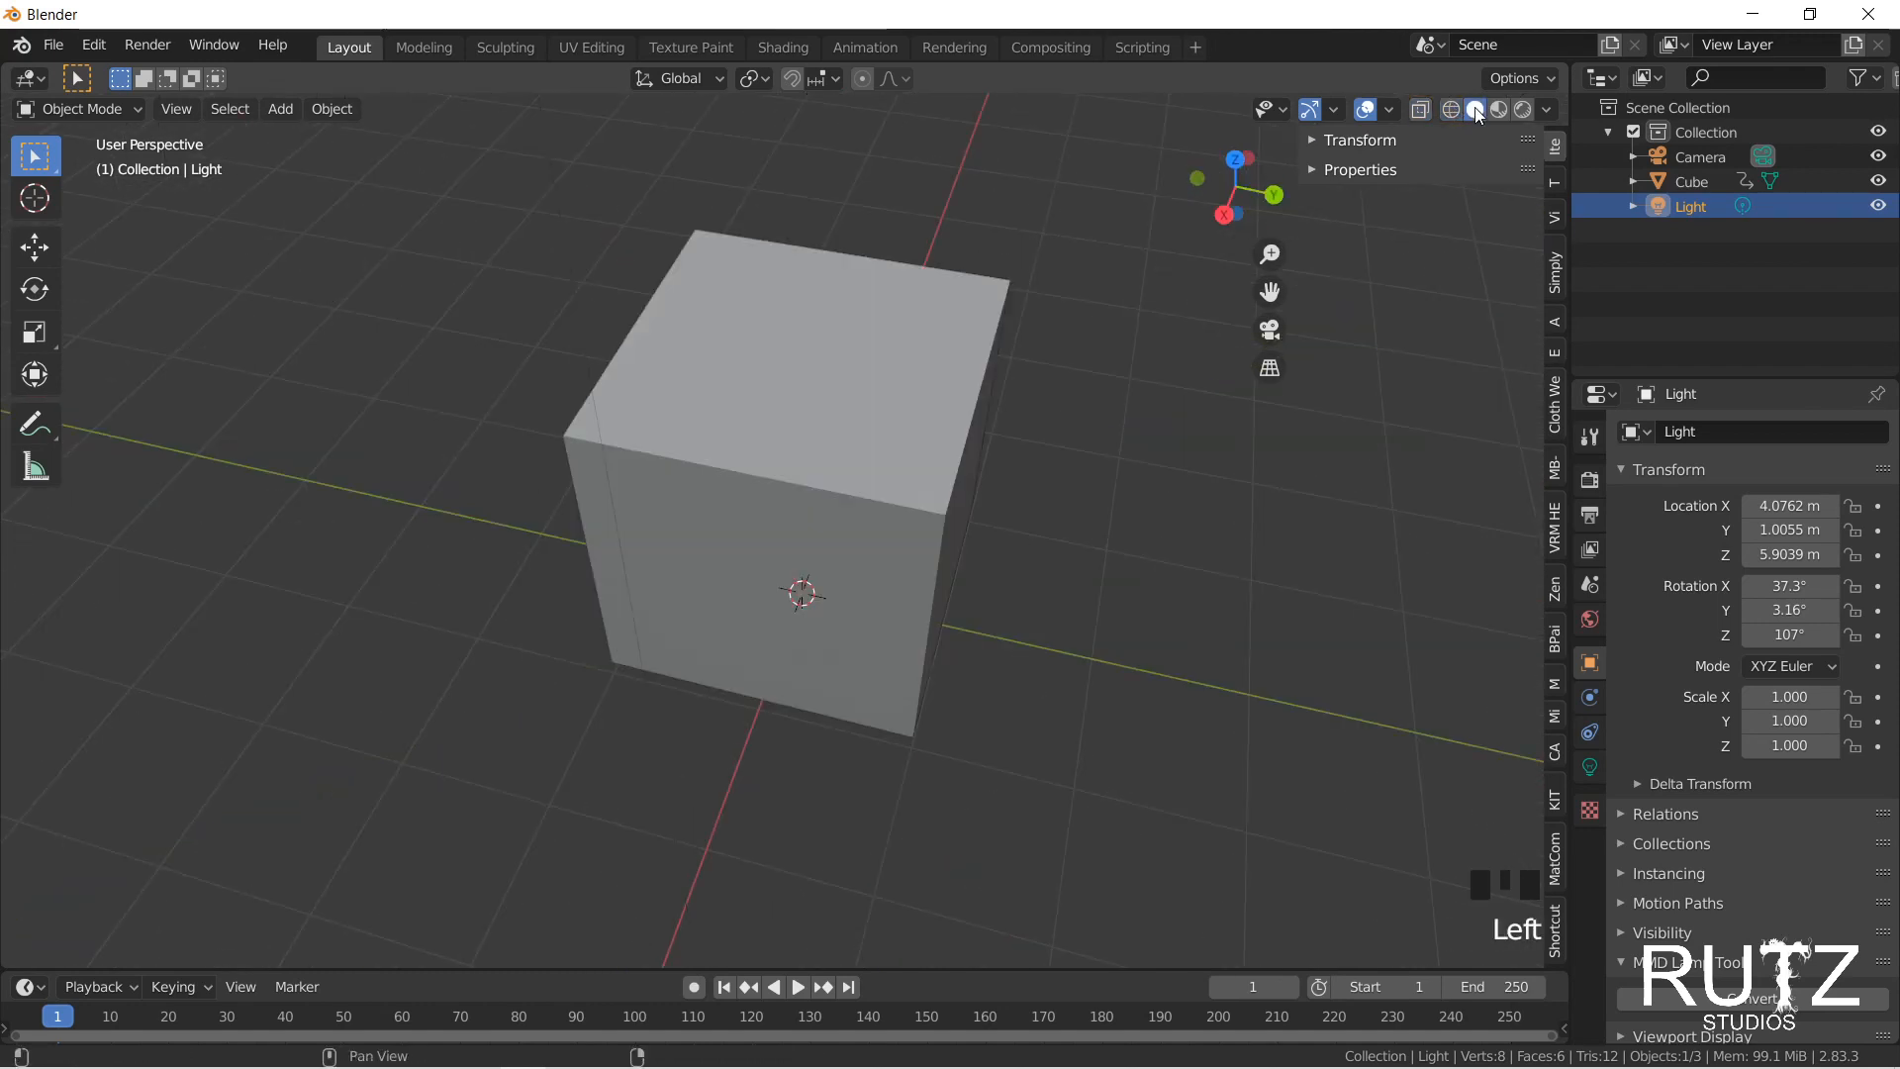
Step: Turn on X-Ray, select the cube and enter Edit Mode
click(1423, 114)
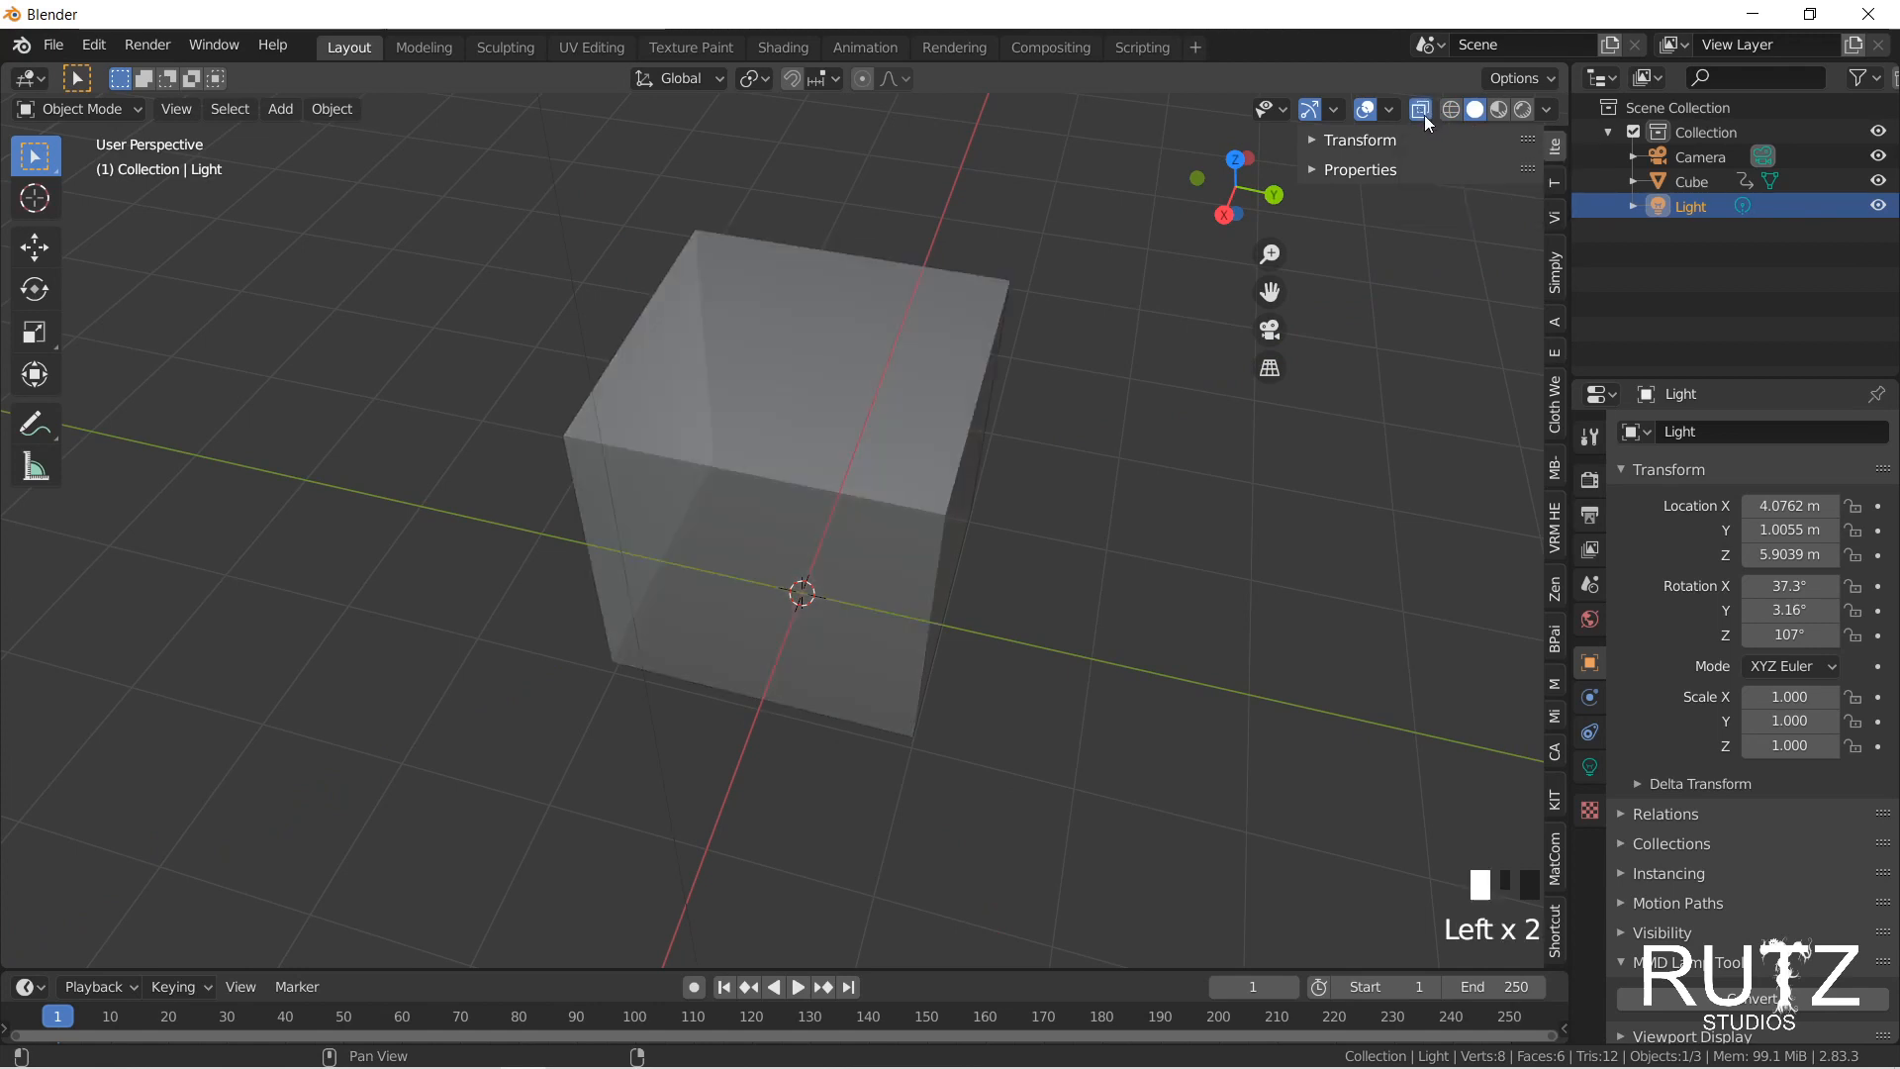
middle_drag(891, 509, 863, 430)
click(865, 429)
key(Tab)
Step: Inset the cube's top face and move the inner face down about 1.7 m along Z
click(809, 296)
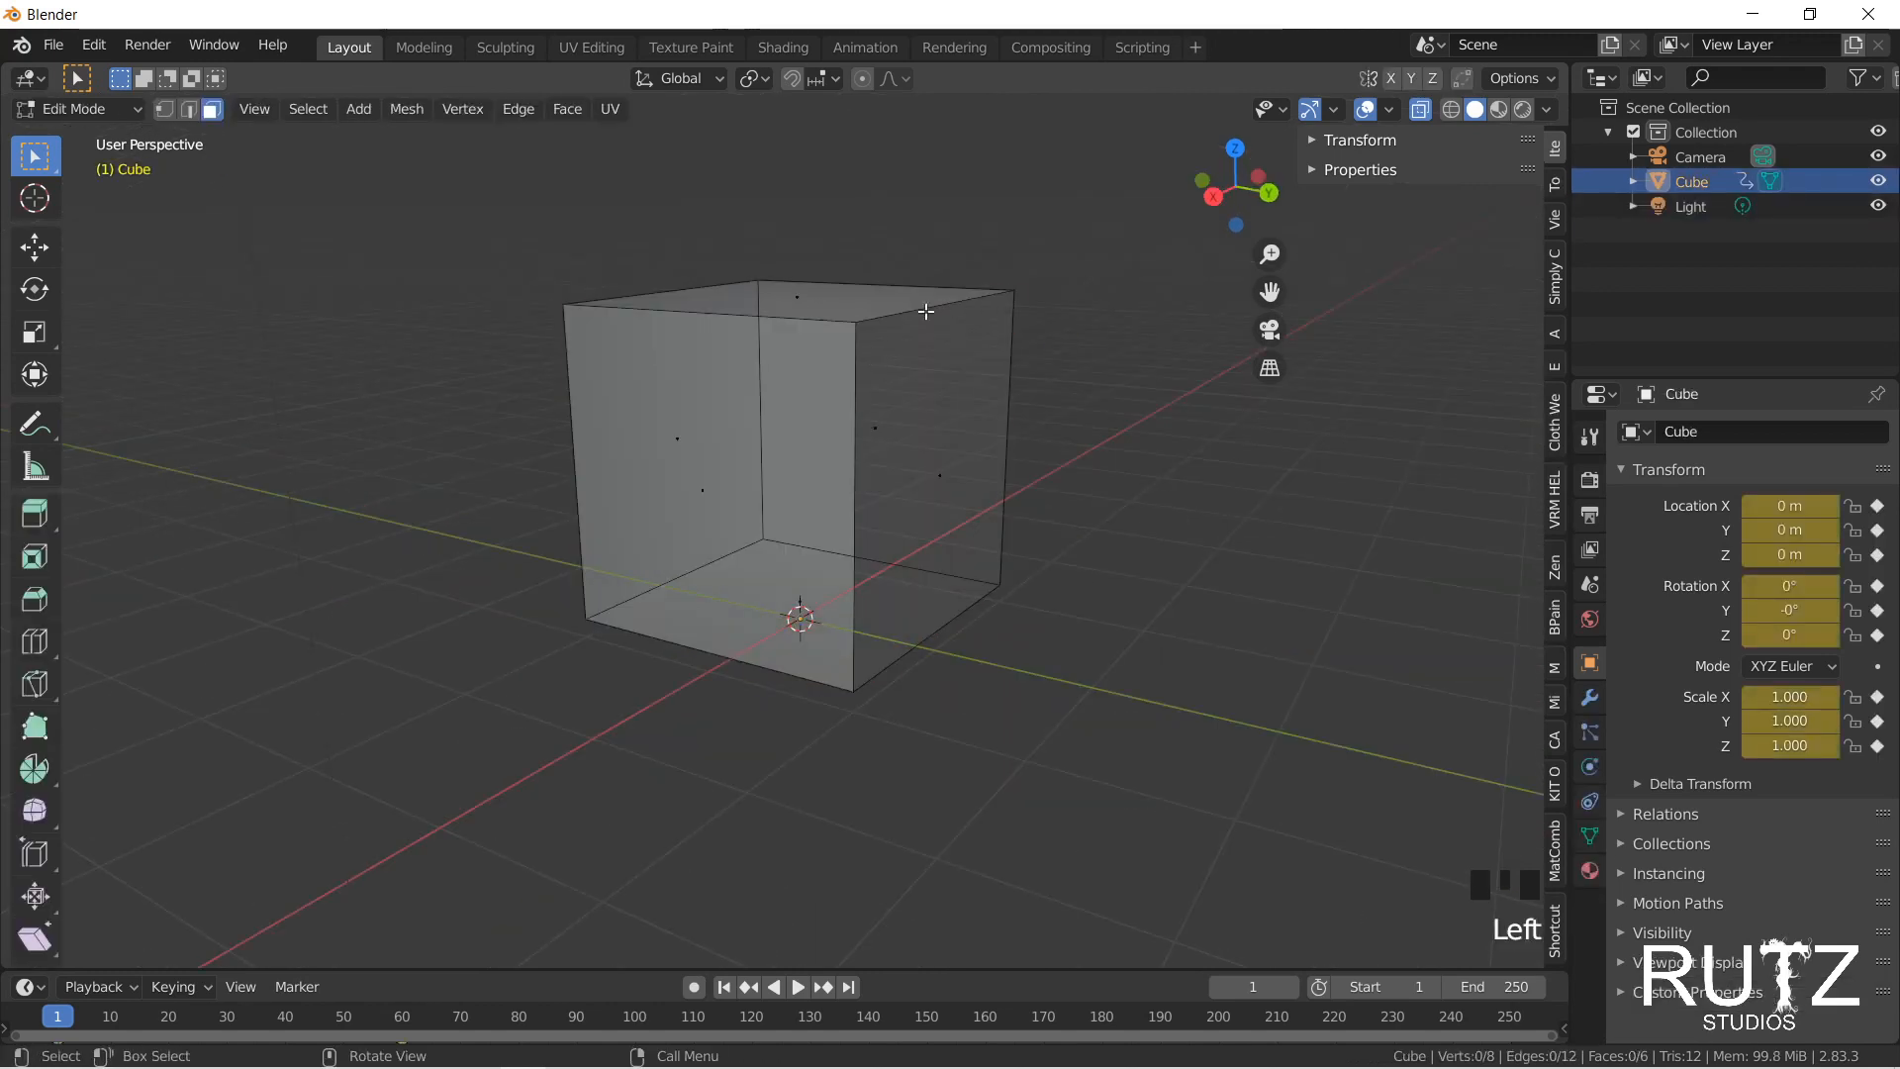
click(858, 302)
key(i)
click(960, 315)
key(g)
key(z)
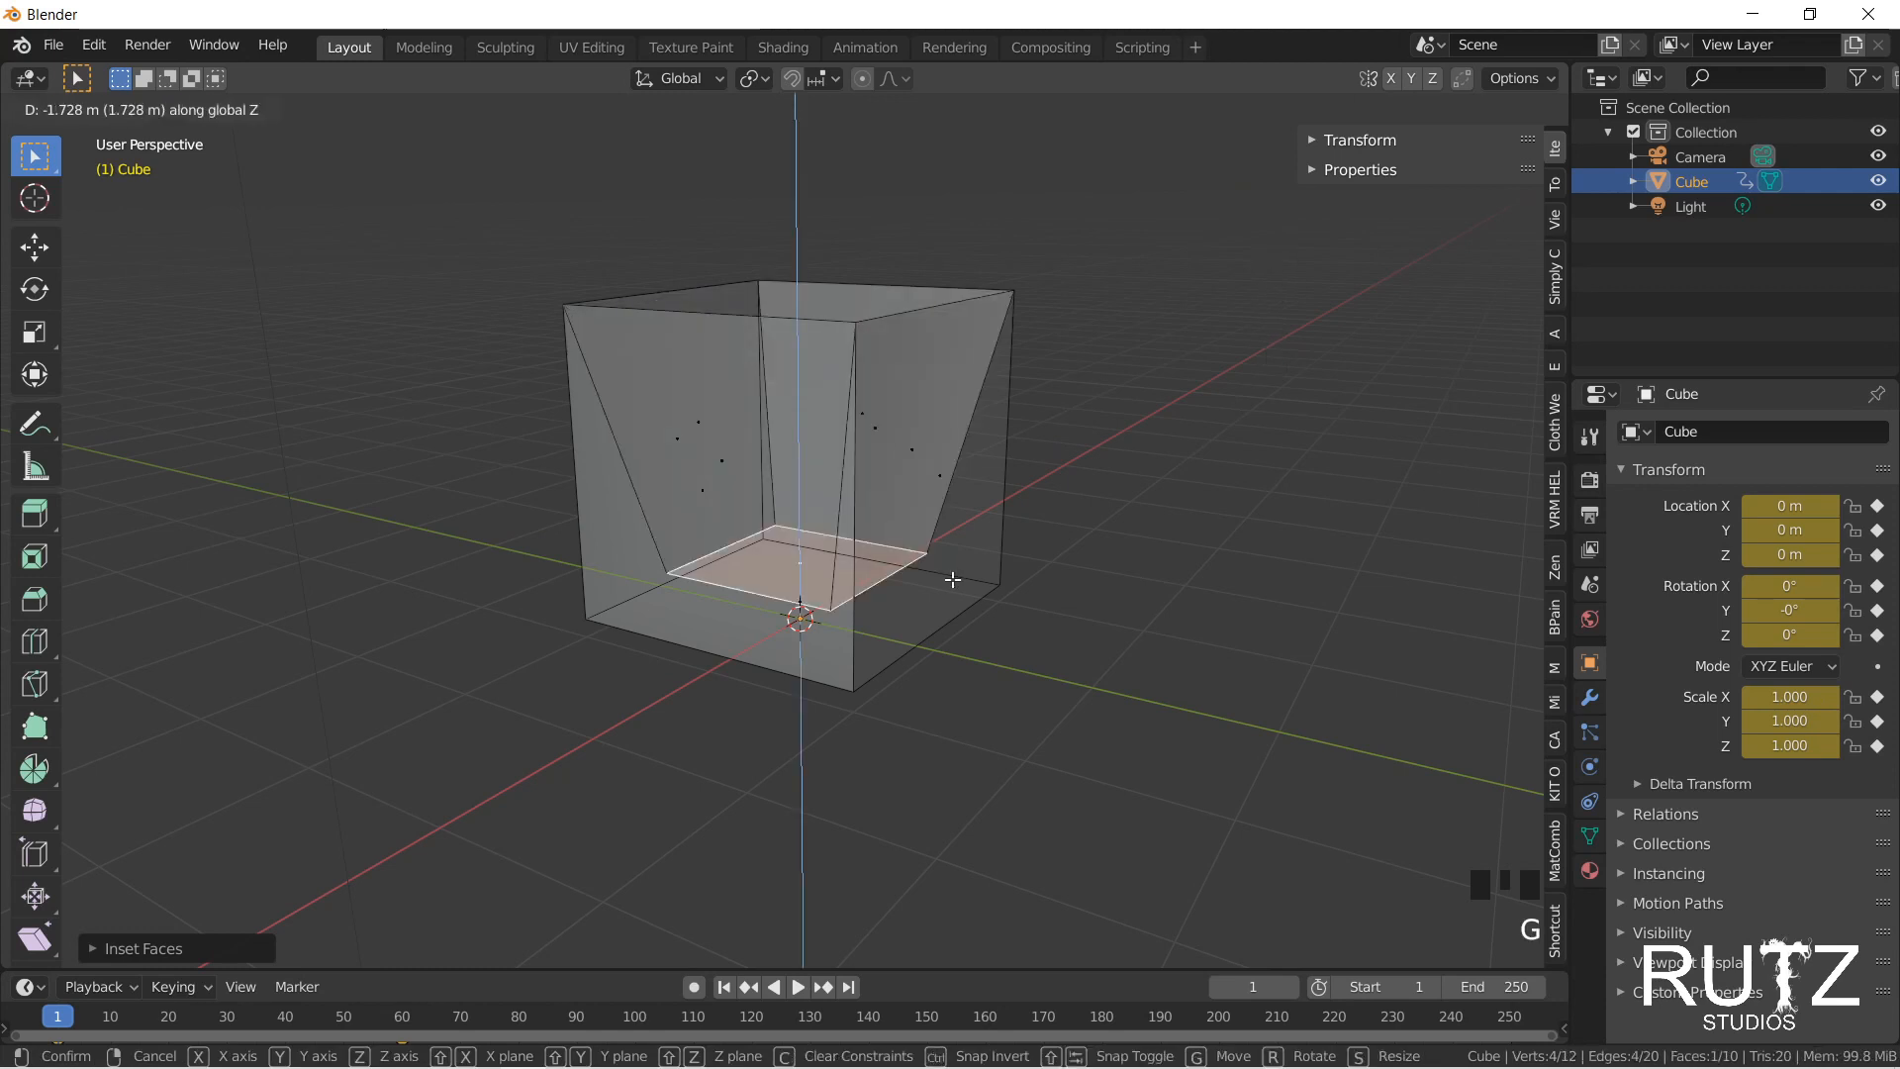
click(952, 574)
Step: Examine the cube's recess in Wireframe and X-Ray Solid shading, finishing in Solid
mouse_move(949, 416)
middle_down()
mouse_move(942, 329)
mouse_move(837, 288)
mouse_move(891, 277)
middle_up()
click(1451, 109)
mouse_move(859, 463)
middle_down()
mouse_move(755, 458)
mouse_move(1084, 421)
middle_up()
click(1475, 108)
mouse_move(891, 446)
middle_down()
mouse_move(851, 465)
mouse_move(976, 472)
mouse_move(587, 413)
mouse_move(620, 378)
mouse_move(752, 446)
mouse_move(763, 478)
middle_up()
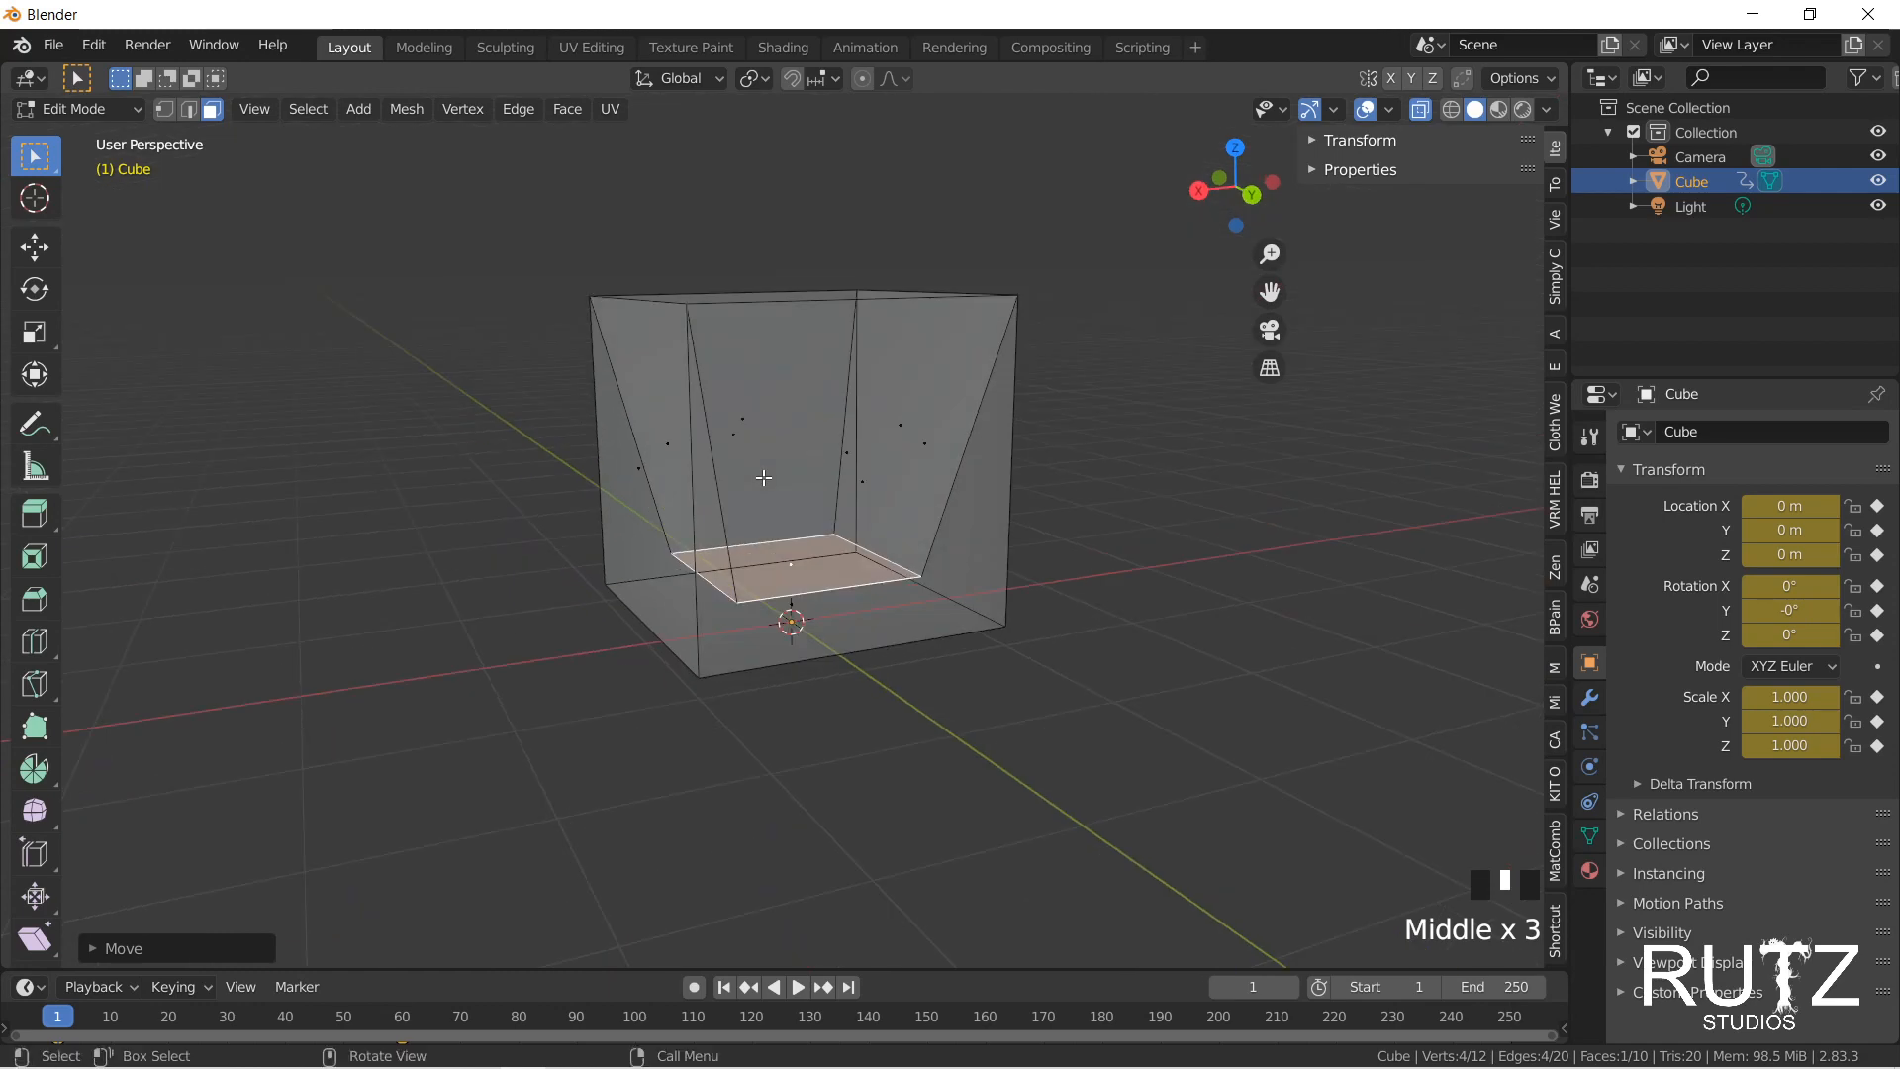
middle_drag(1057, 447, 1108, 395)
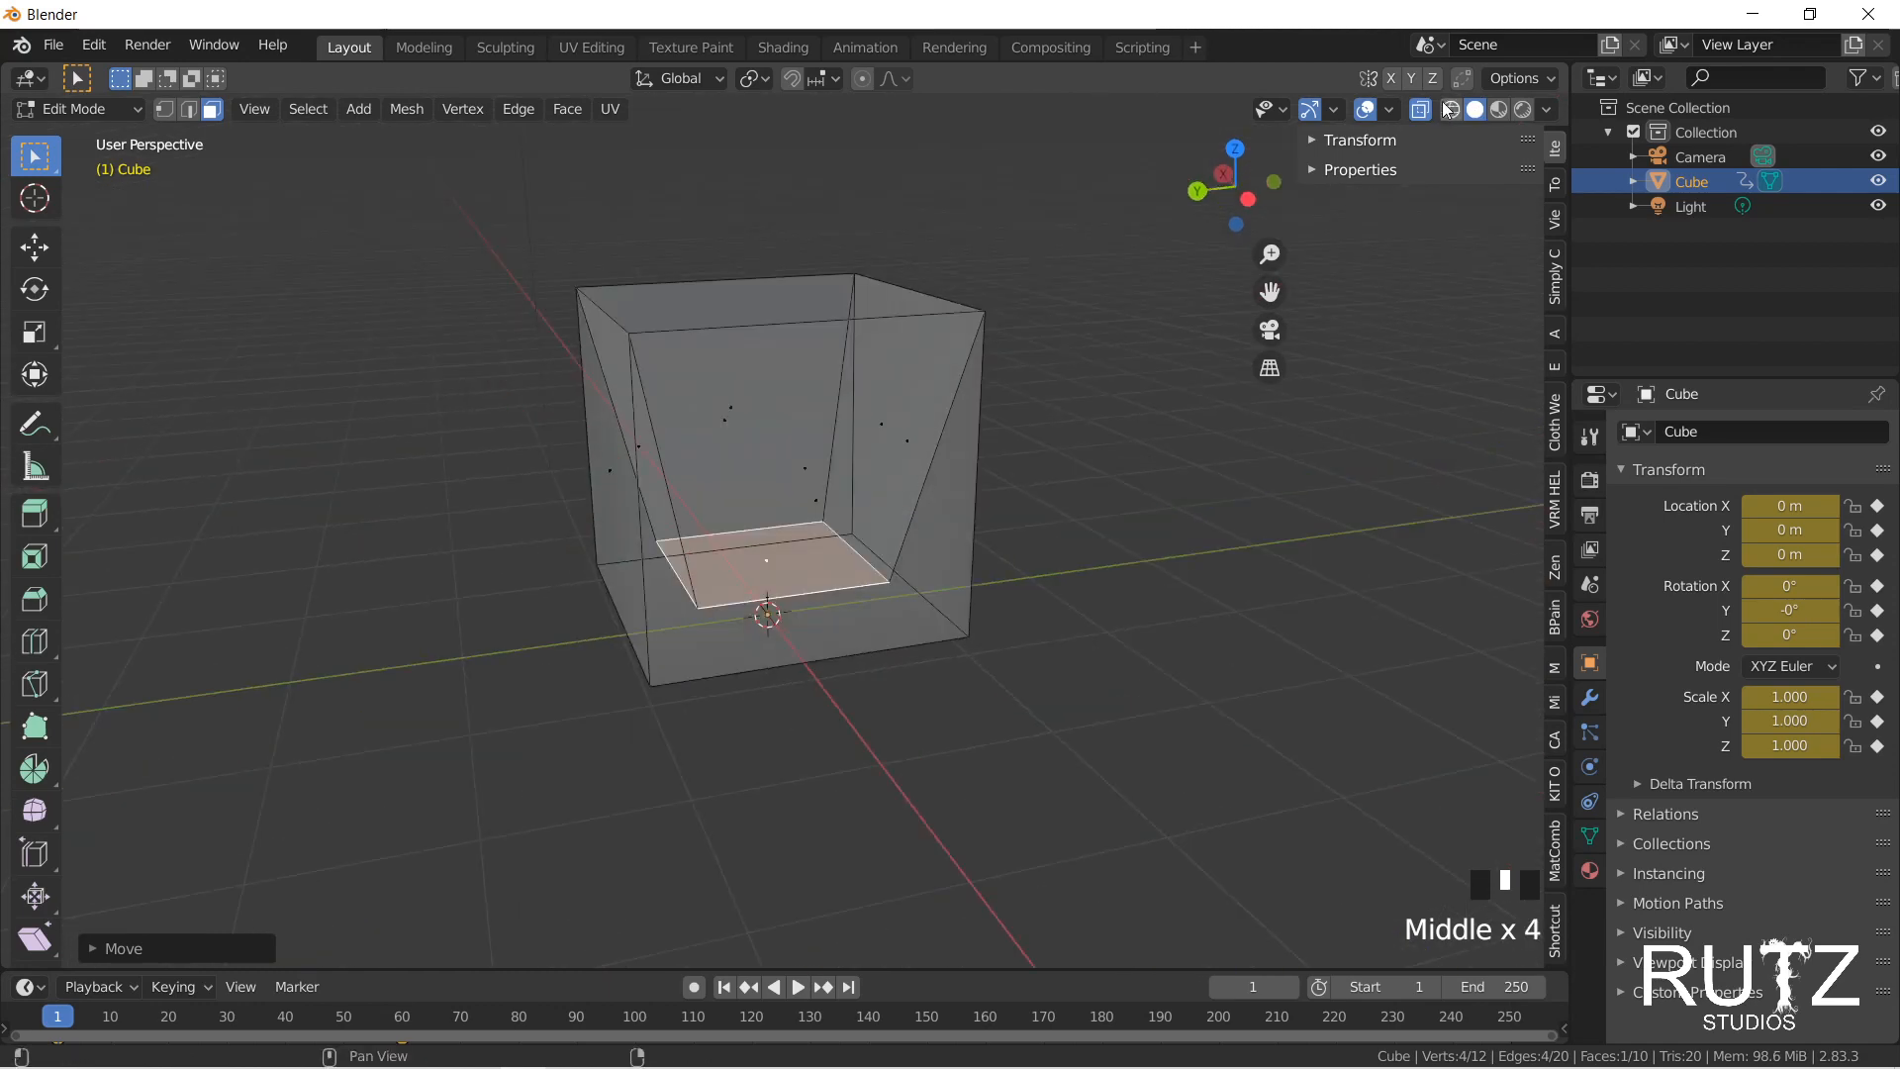
Step: Toggle X-Ray to compare opaque and see-through display of the cube, leaving it off
click(1423, 110)
mouse_move(674, 555)
middle_down()
mouse_move(666, 581)
mouse_move(678, 564)
middle_up()
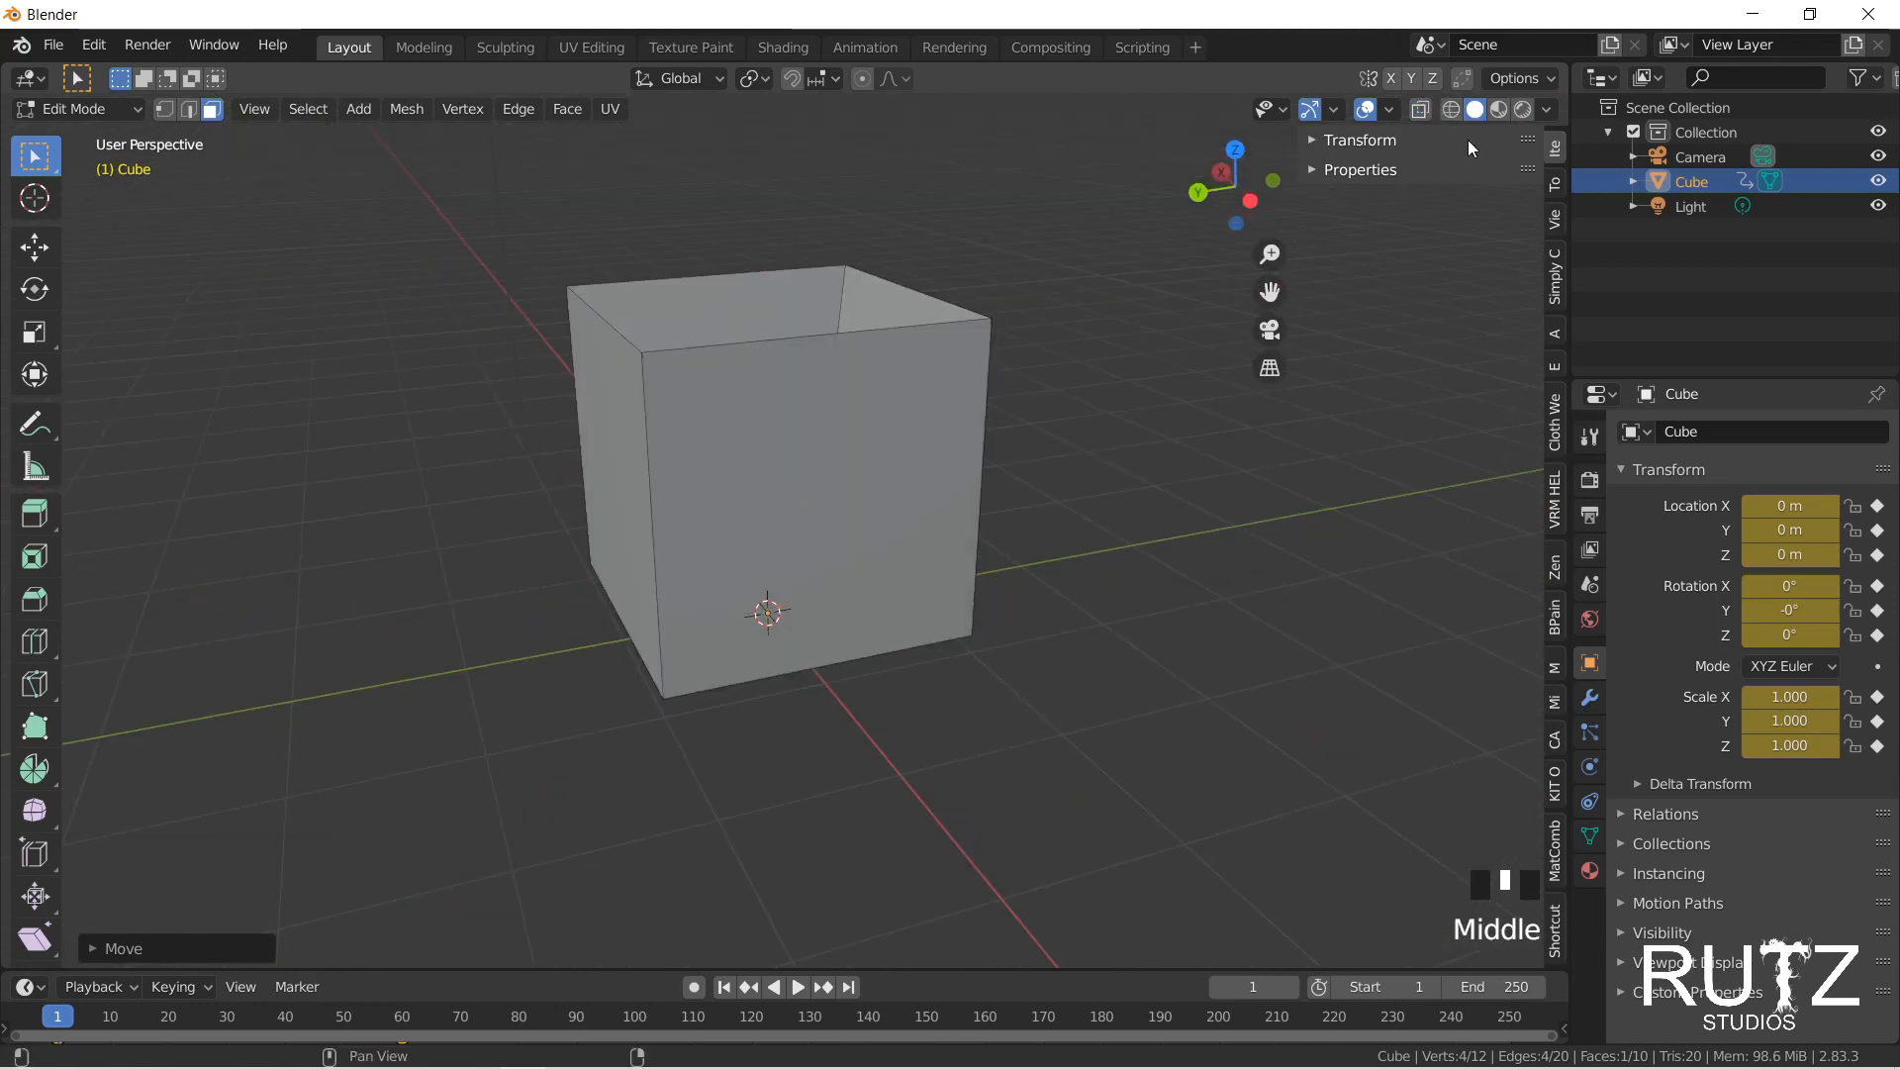
click(1430, 110)
click(1430, 110)
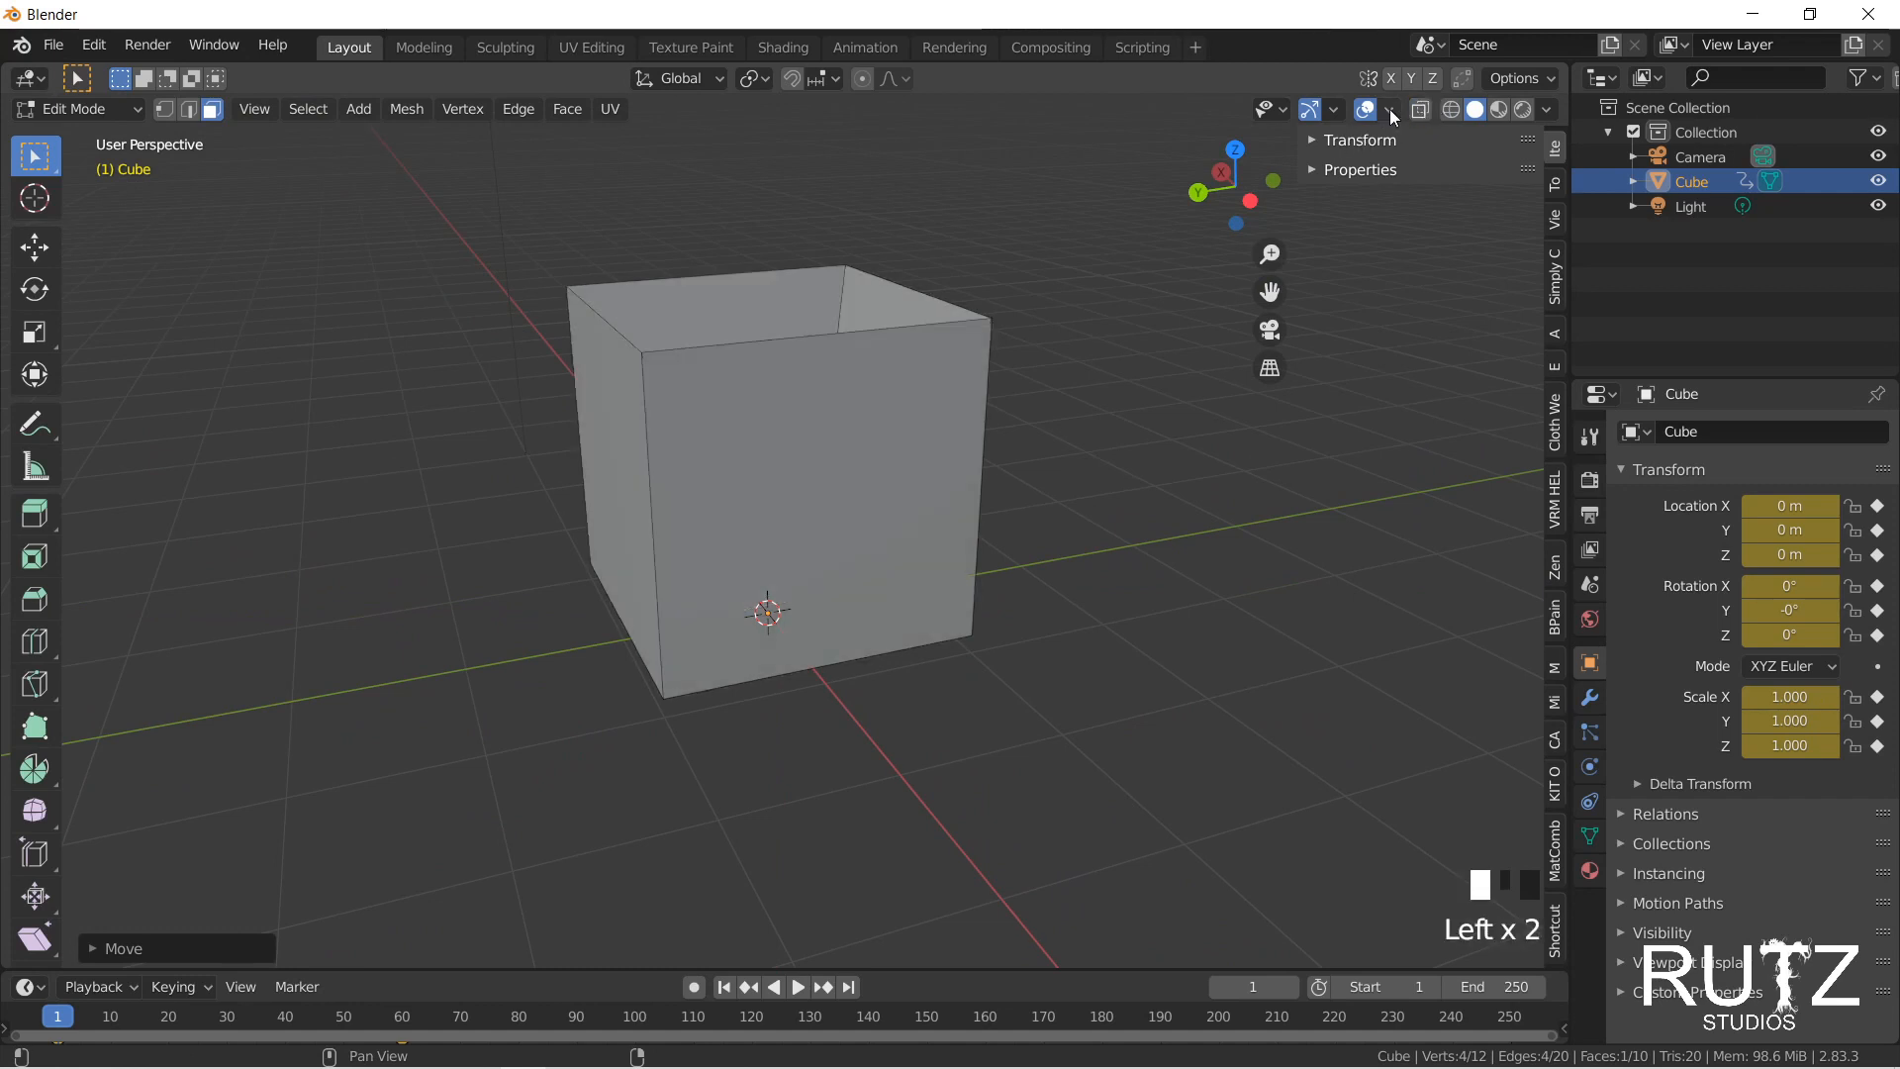
Step: Open the viewport overlay options and look through the Transform Pivot Point choices
click(1389, 109)
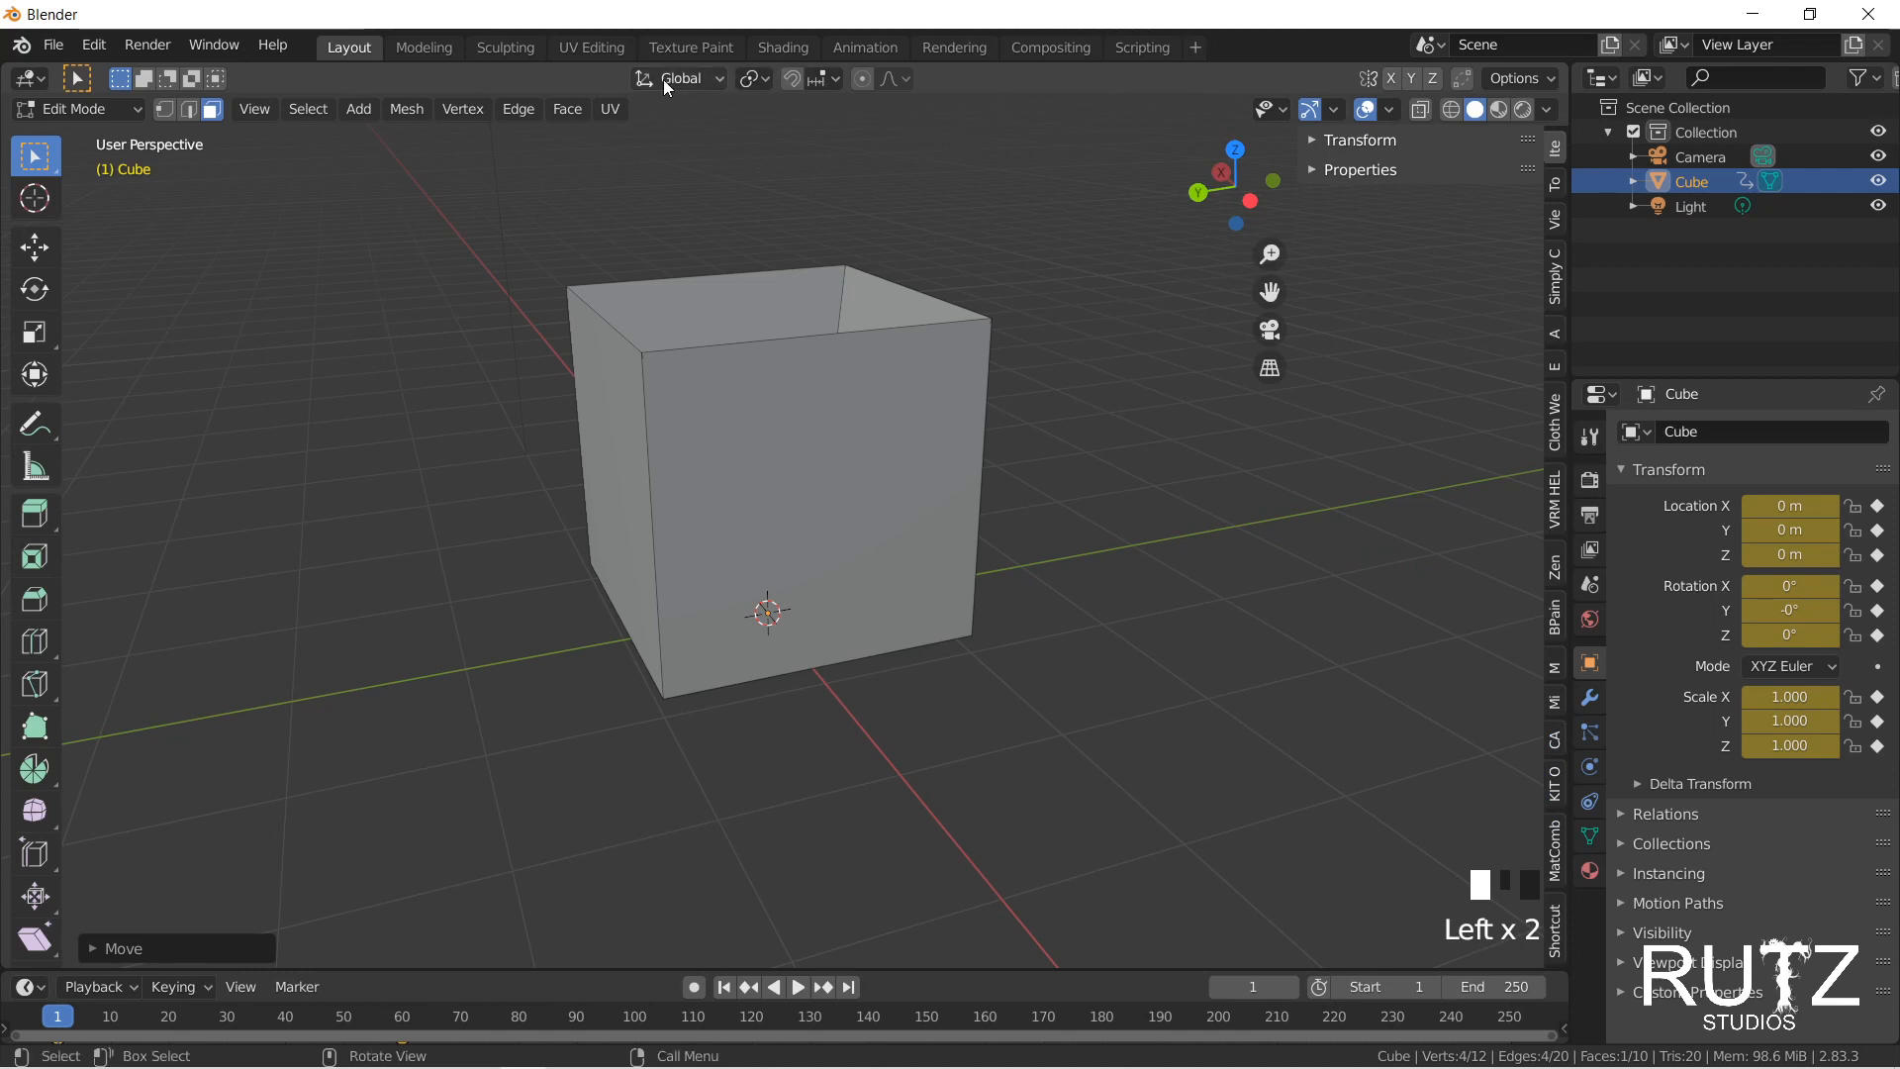
click(754, 79)
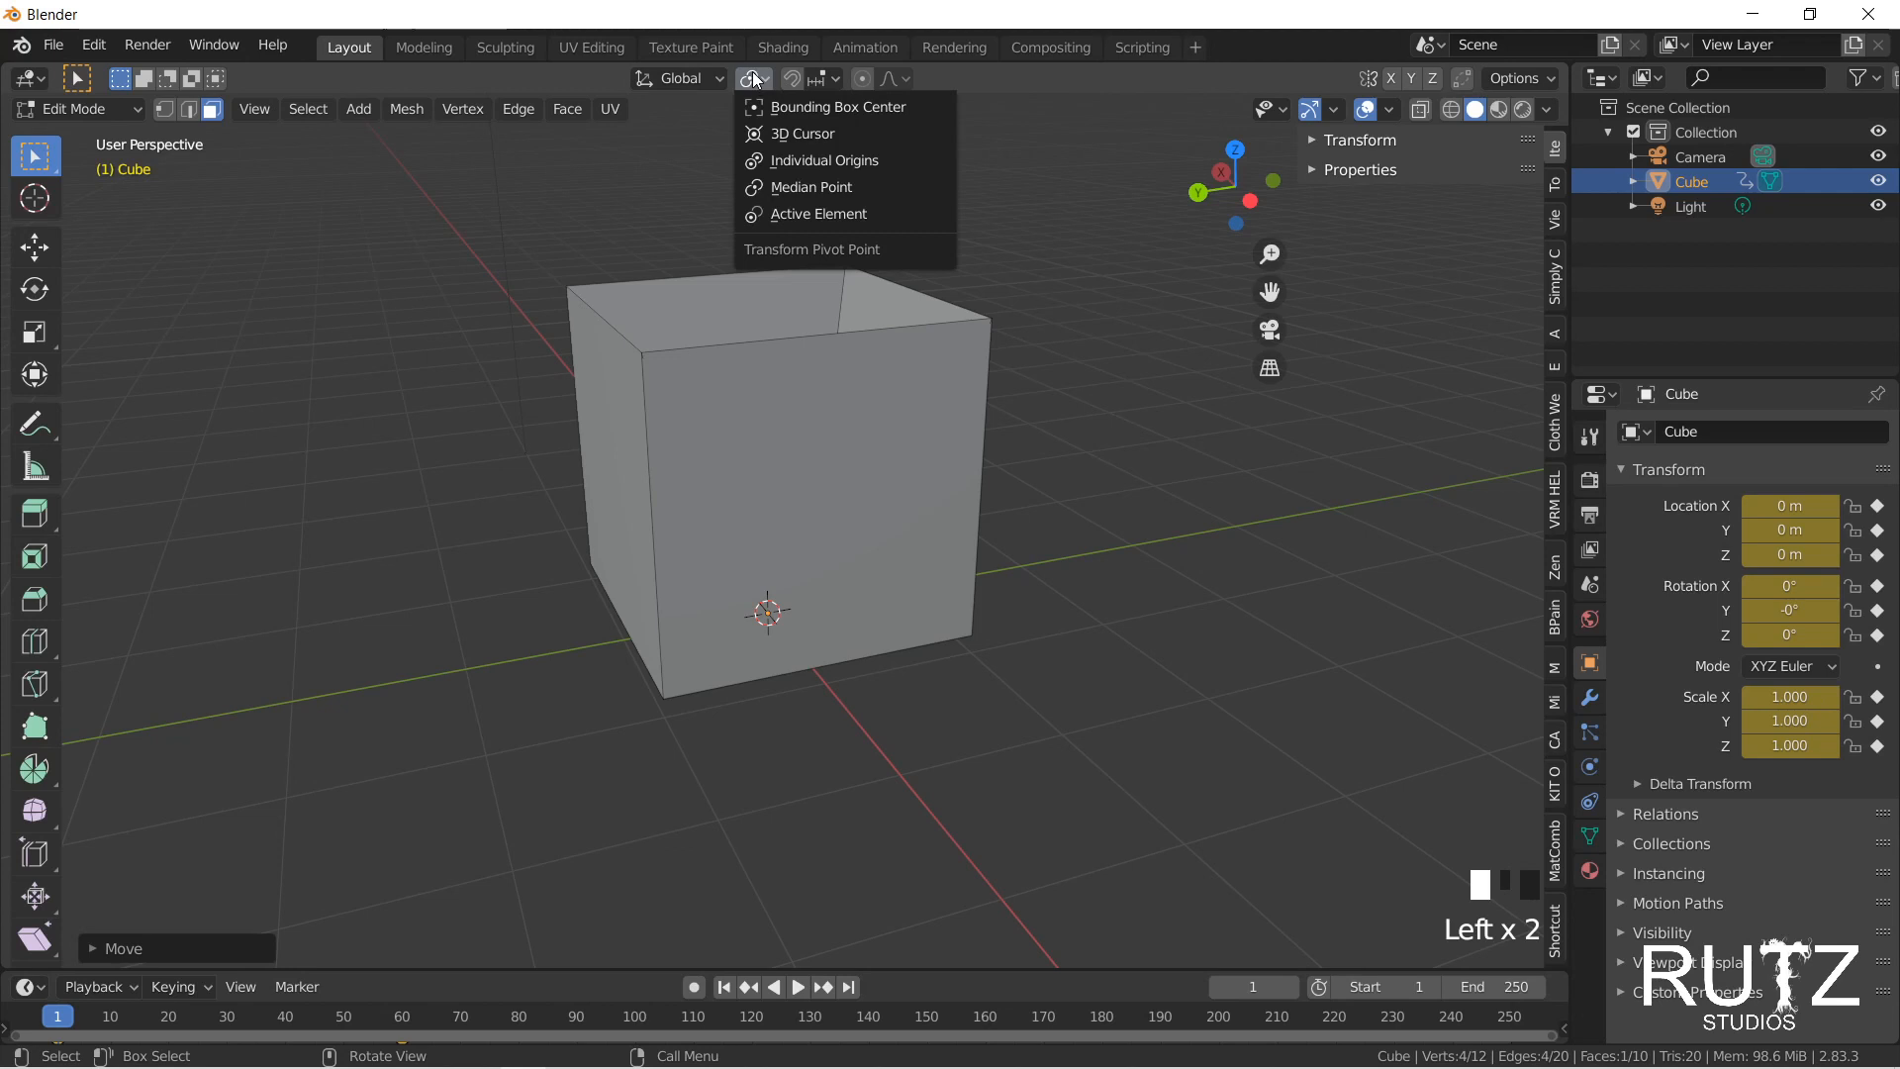
click(782, 186)
click(754, 79)
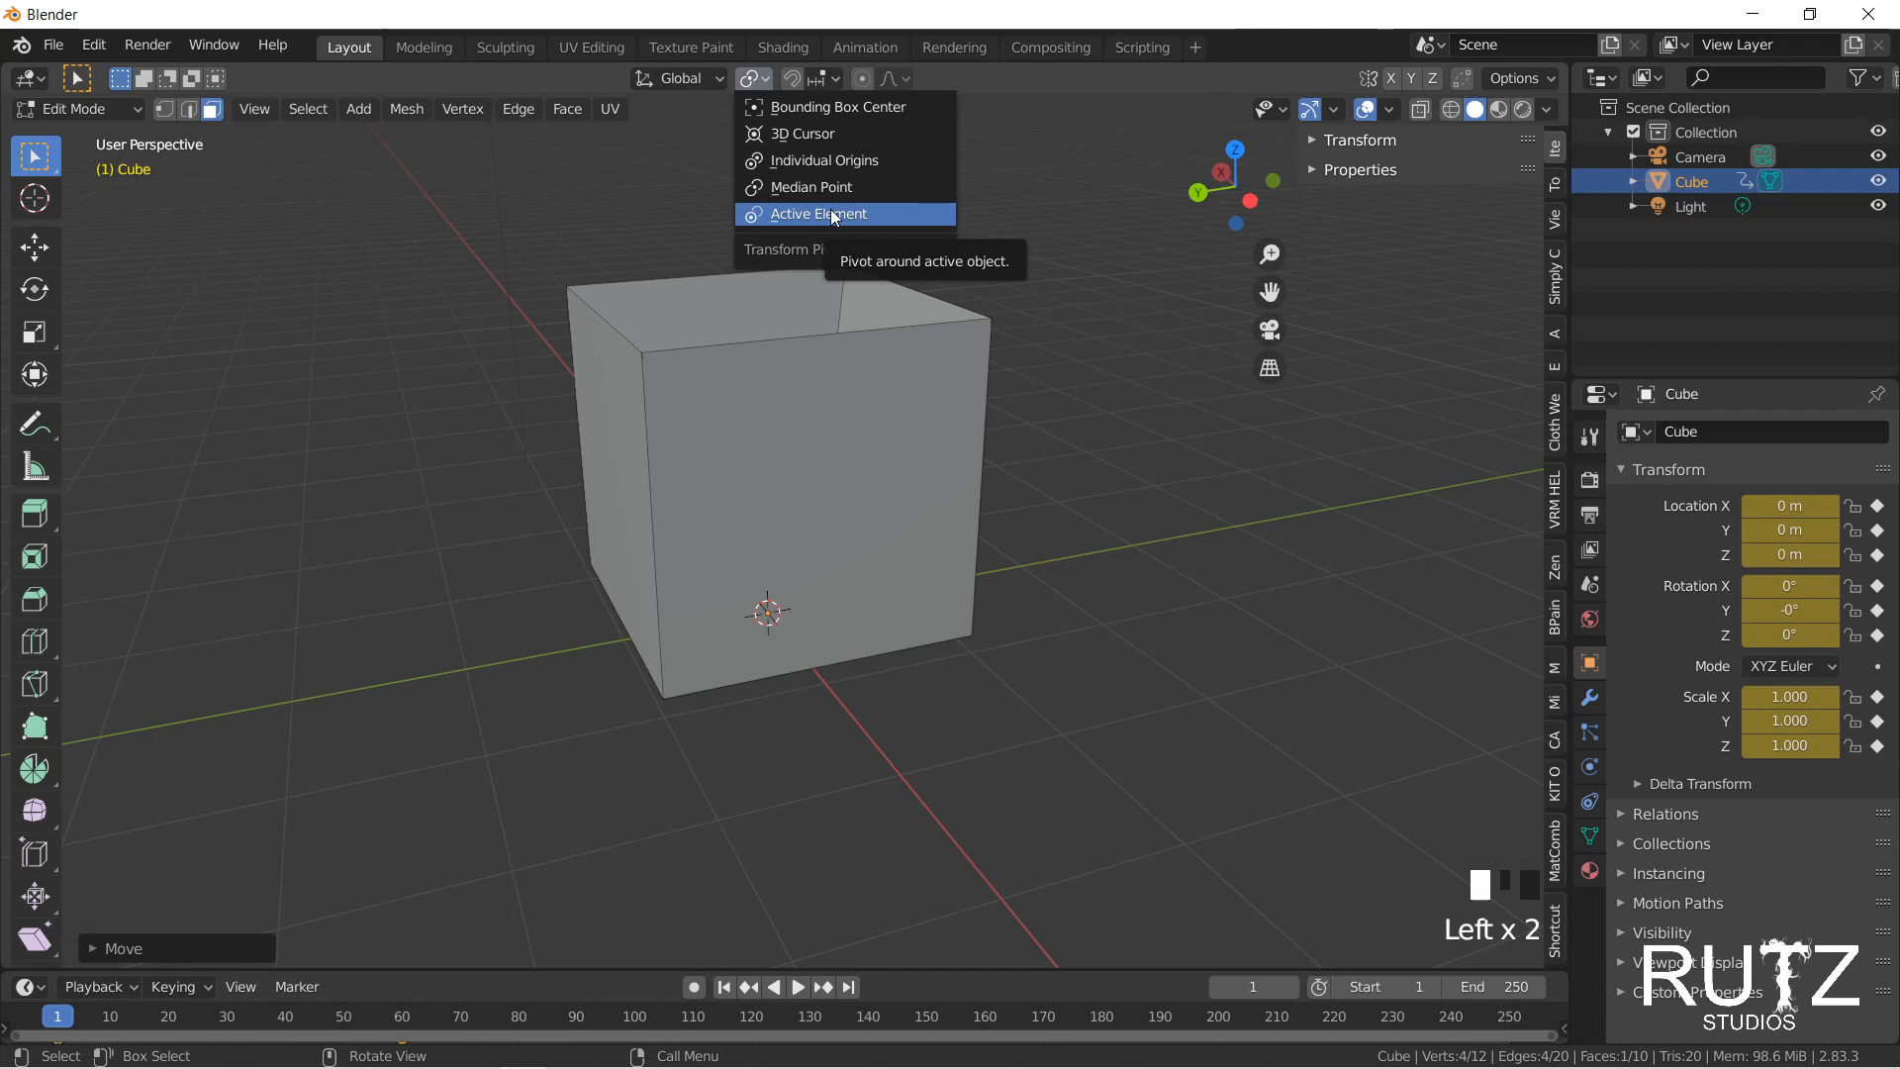
Step: Switch from face to vertex selection in Edit Mode and box-select individual corner vertices of the cube
key(Tab)
key(Tab)
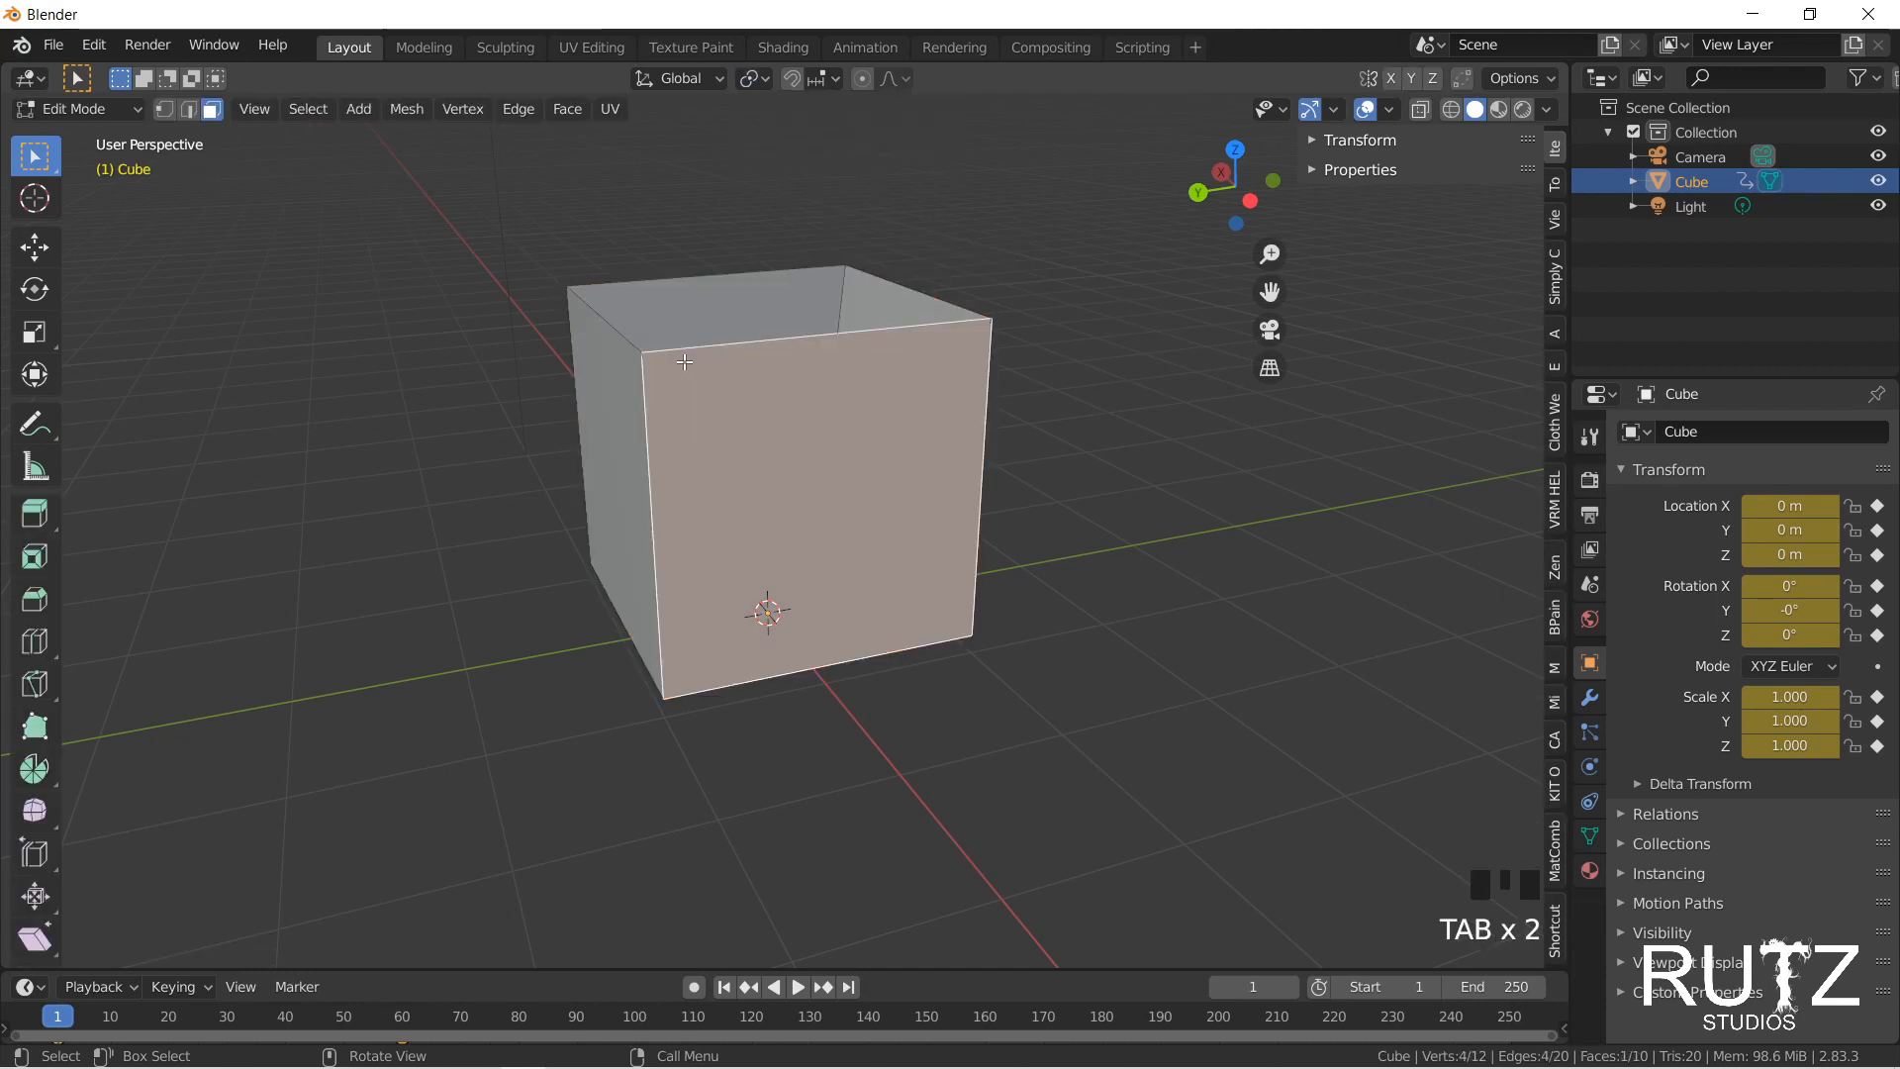
click(692, 365)
key(2)
key(1)
click(690, 369)
click(691, 370)
click(691, 370)
drag(691, 370, 608, 324)
drag(560, 263, 588, 297)
drag(816, 227, 903, 290)
drag(972, 308, 1055, 348)
drag(586, 338, 709, 410)
drag(613, 664, 673, 726)
Step: Select the cube's near vertical edge in edge selection, then its front side face in face selection
key(2)
click(655, 405)
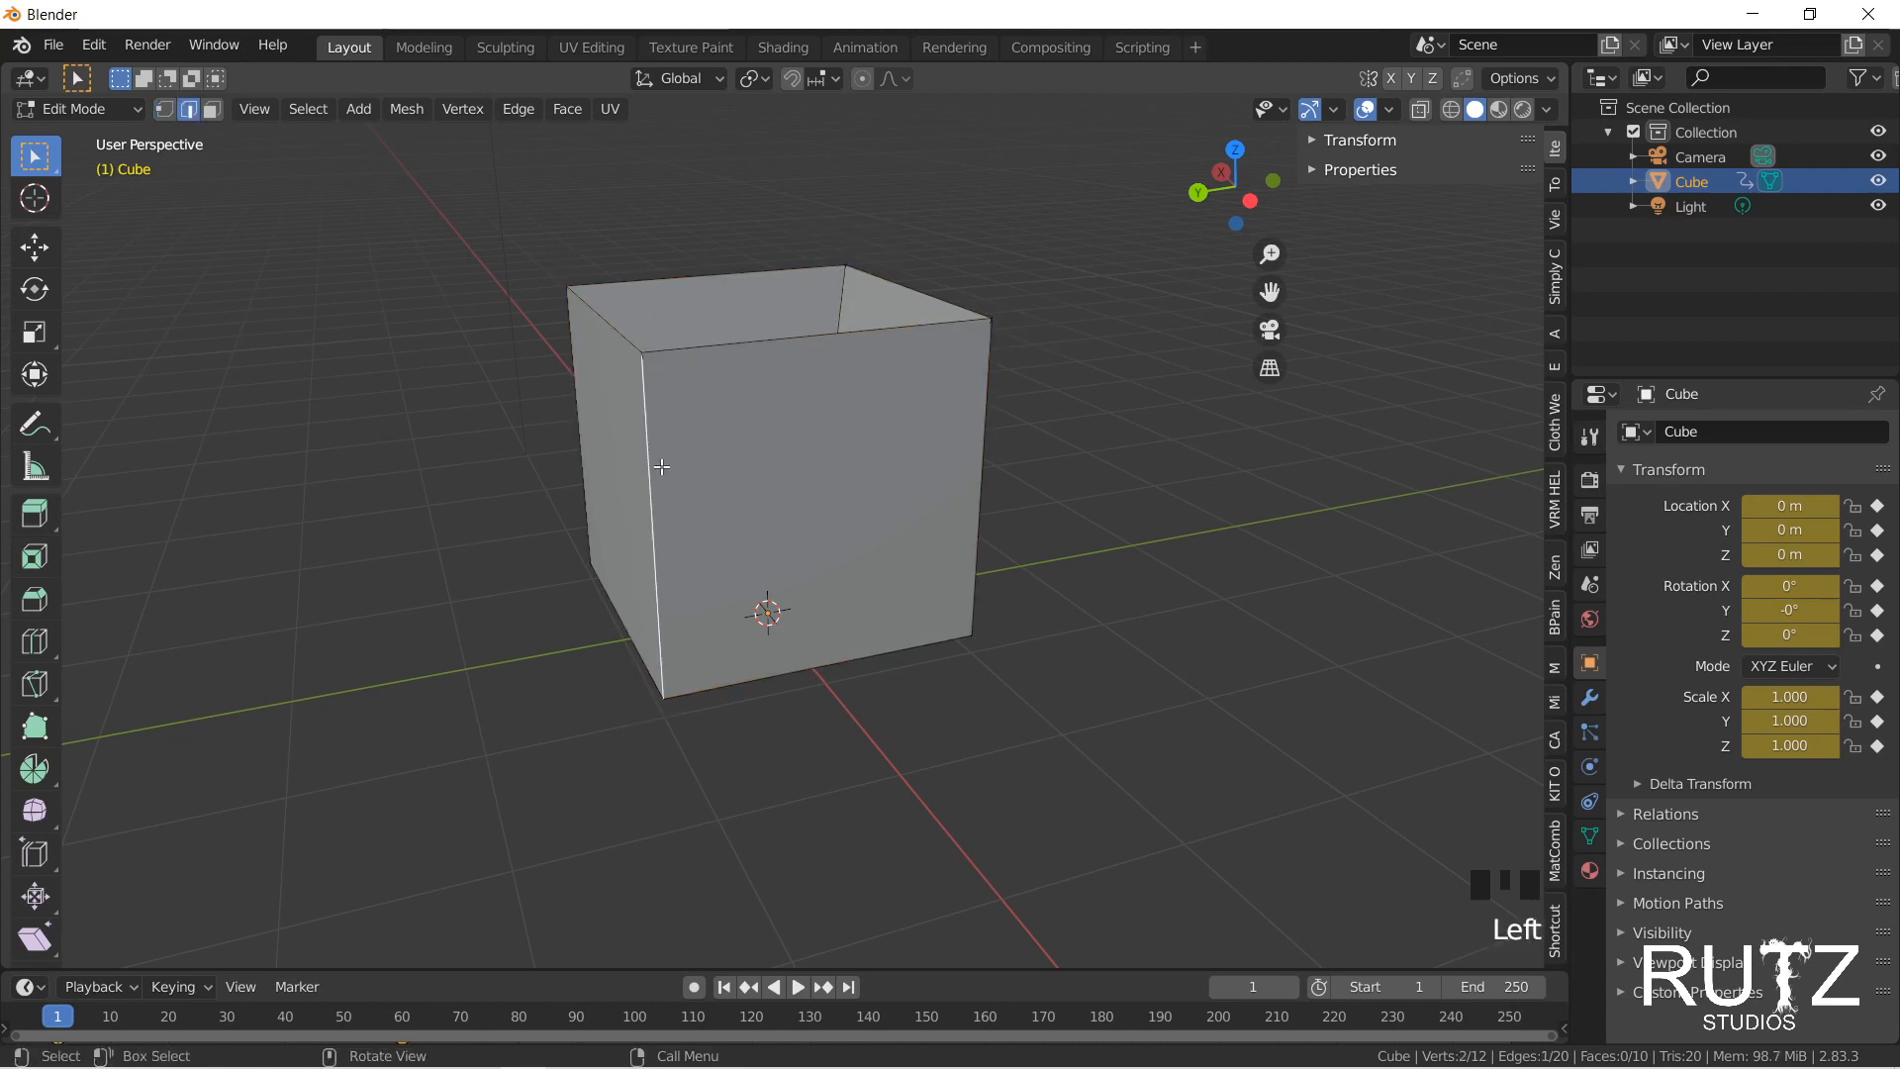
key(3)
click(831, 410)
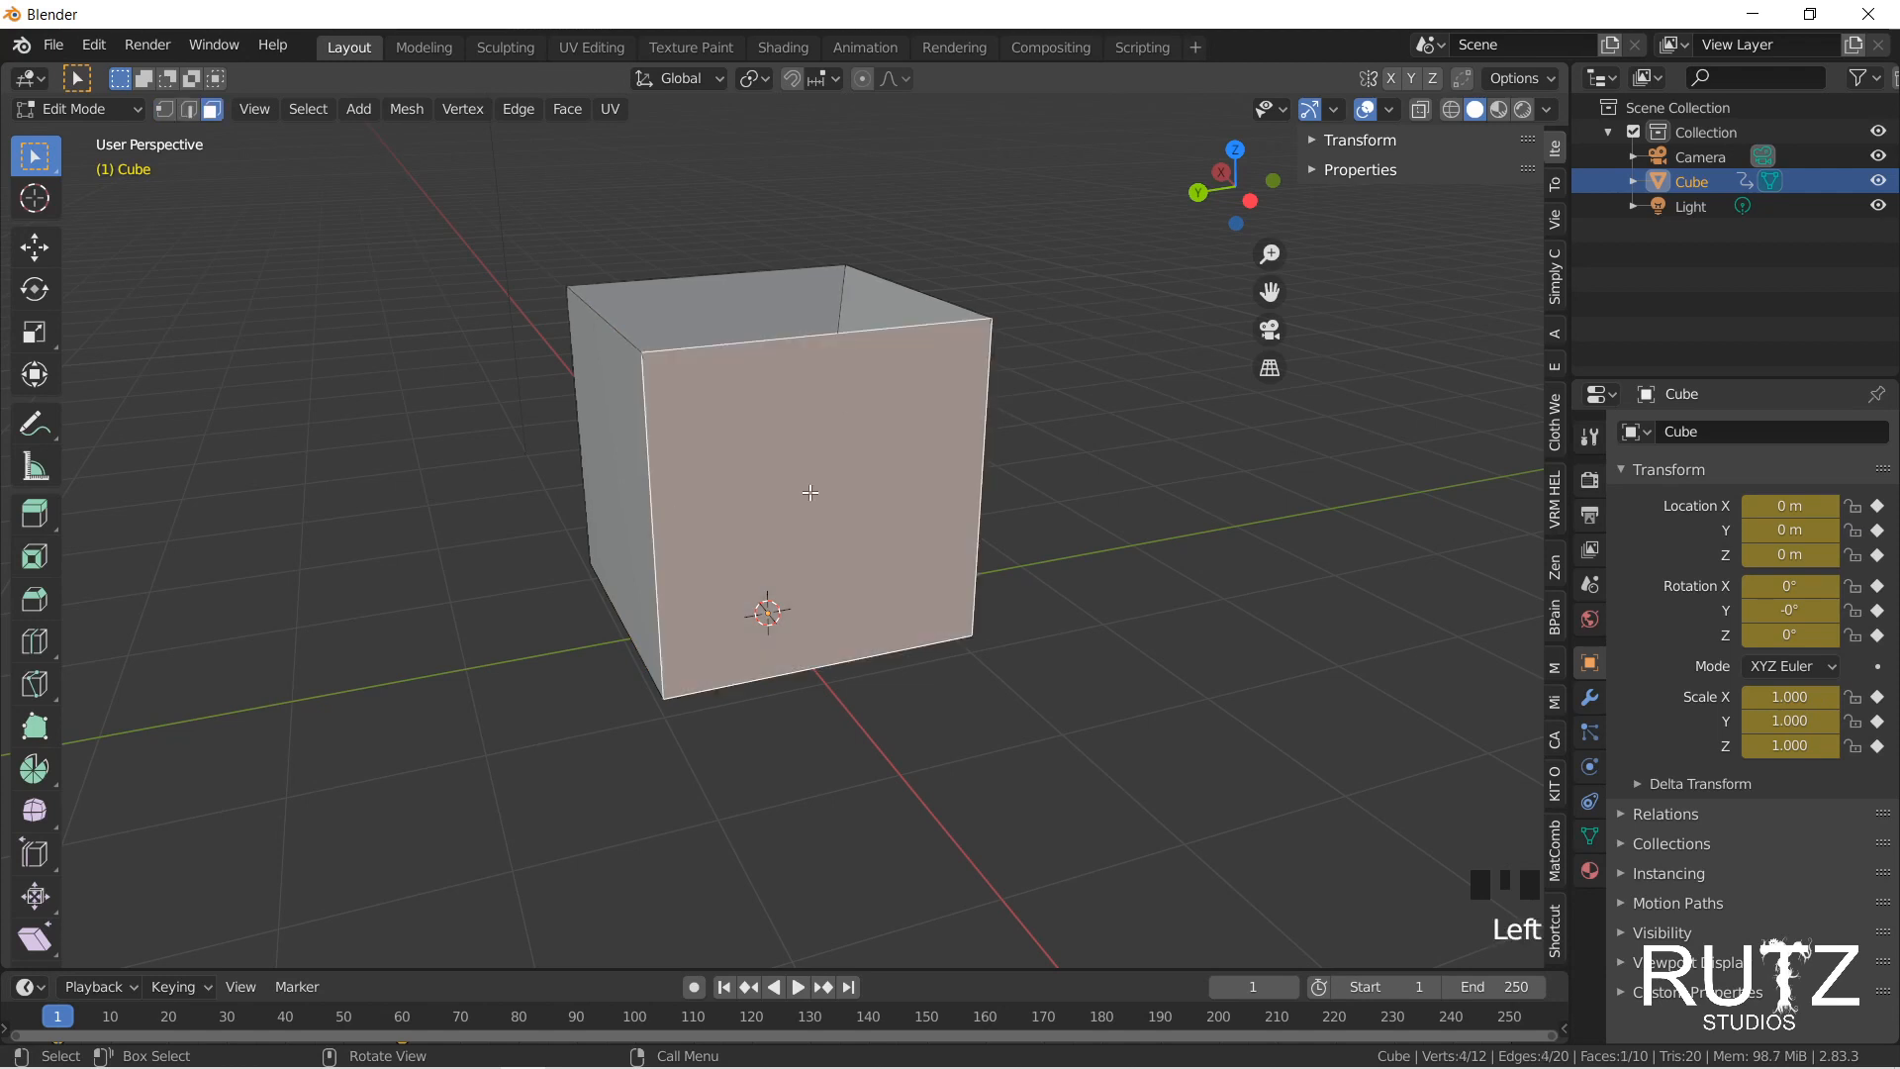
Step: Select the cube's near top corner in vertex selection and set the transform pivot point to Active Element
middle_drag(858, 516, 896, 373)
key(1)
click(834, 373)
click(752, 78)
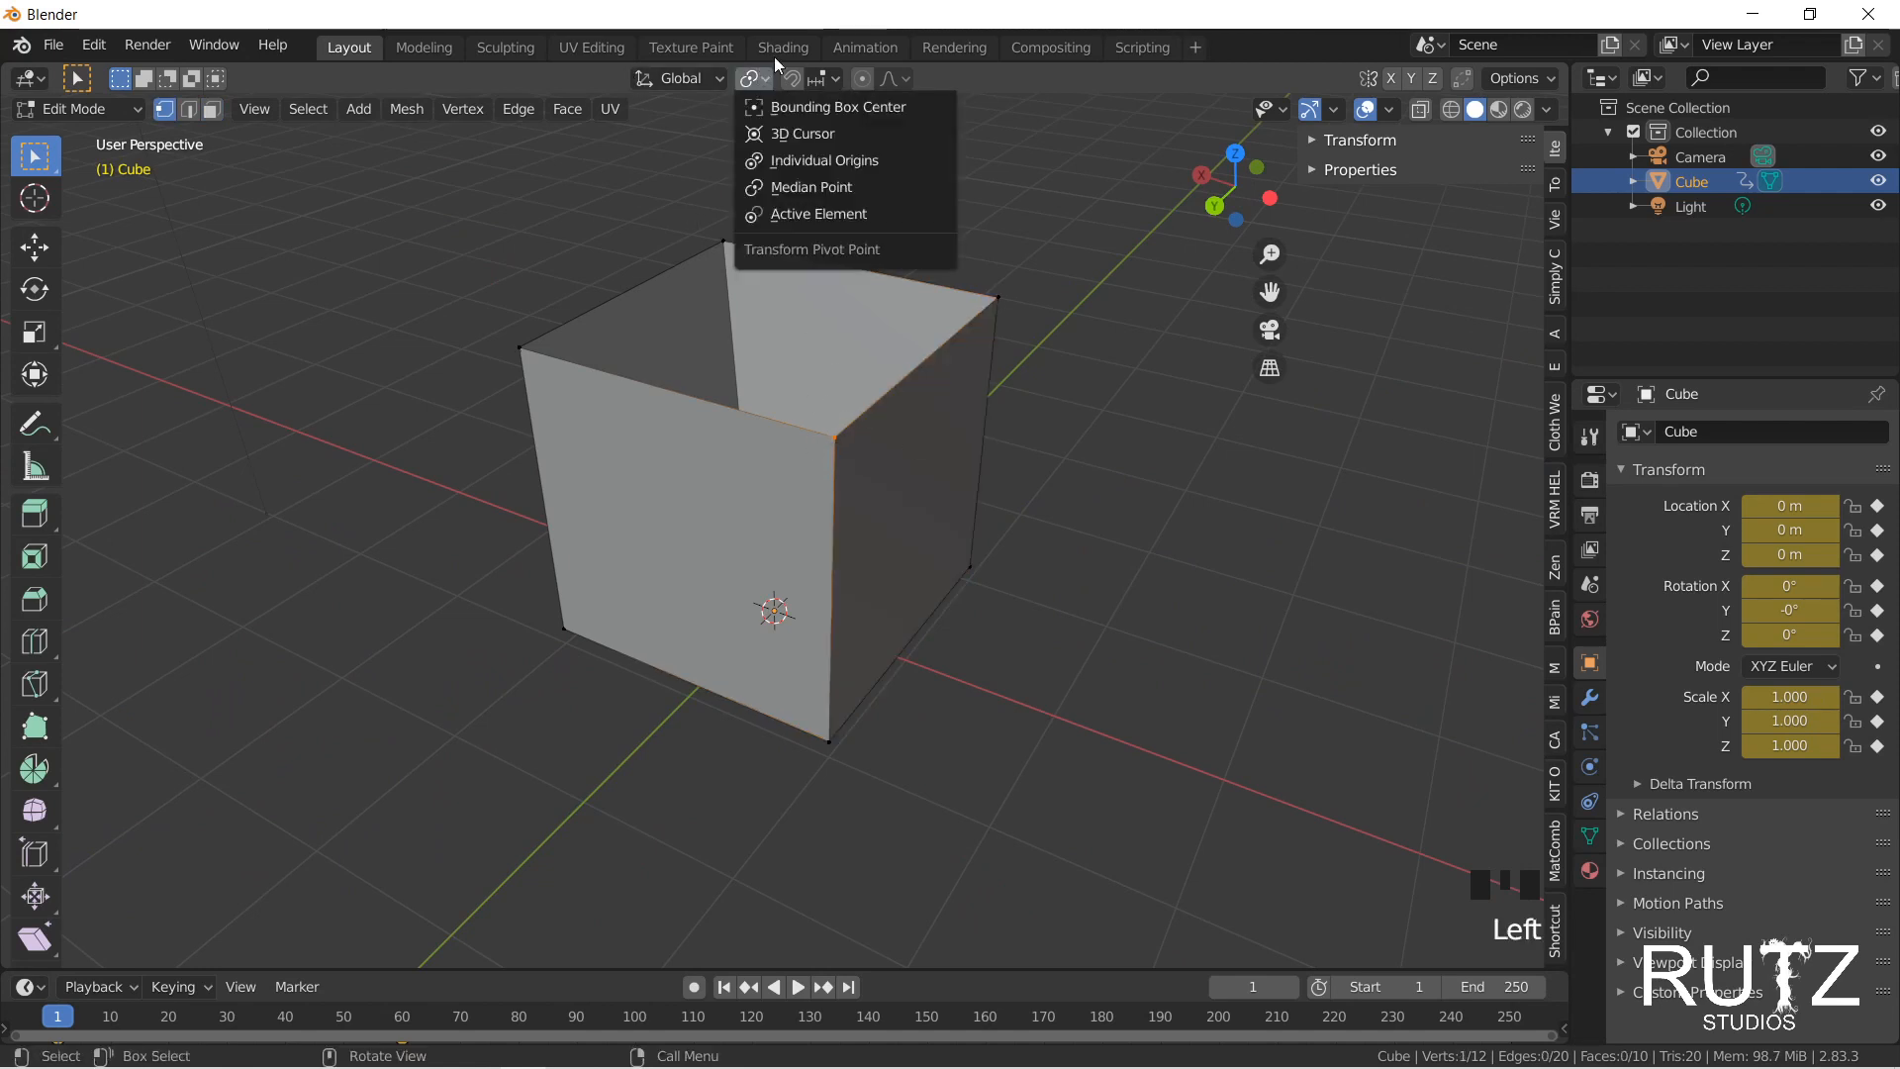
click(851, 211)
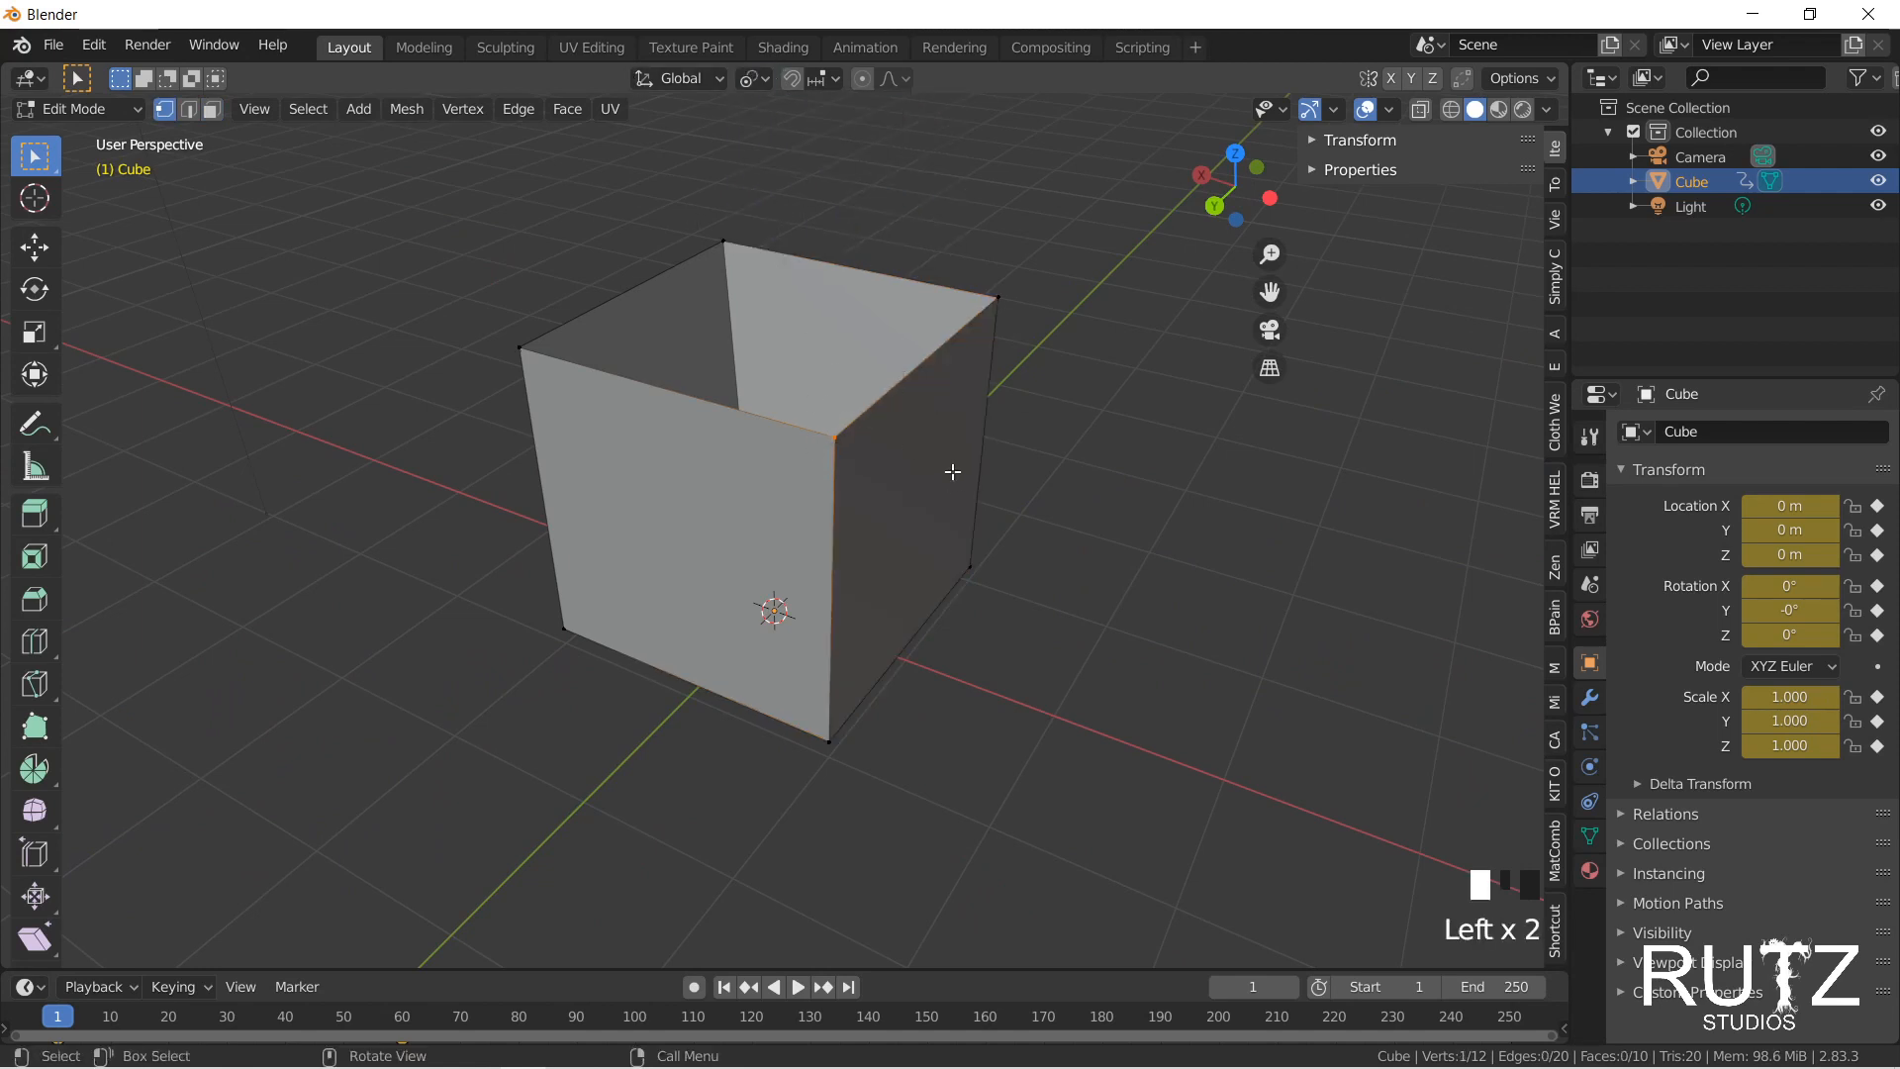
Step: Select both top corner vertices of the adjoining side face and try scaling them about the active vertex
key(g)
click(996, 288)
key(g)
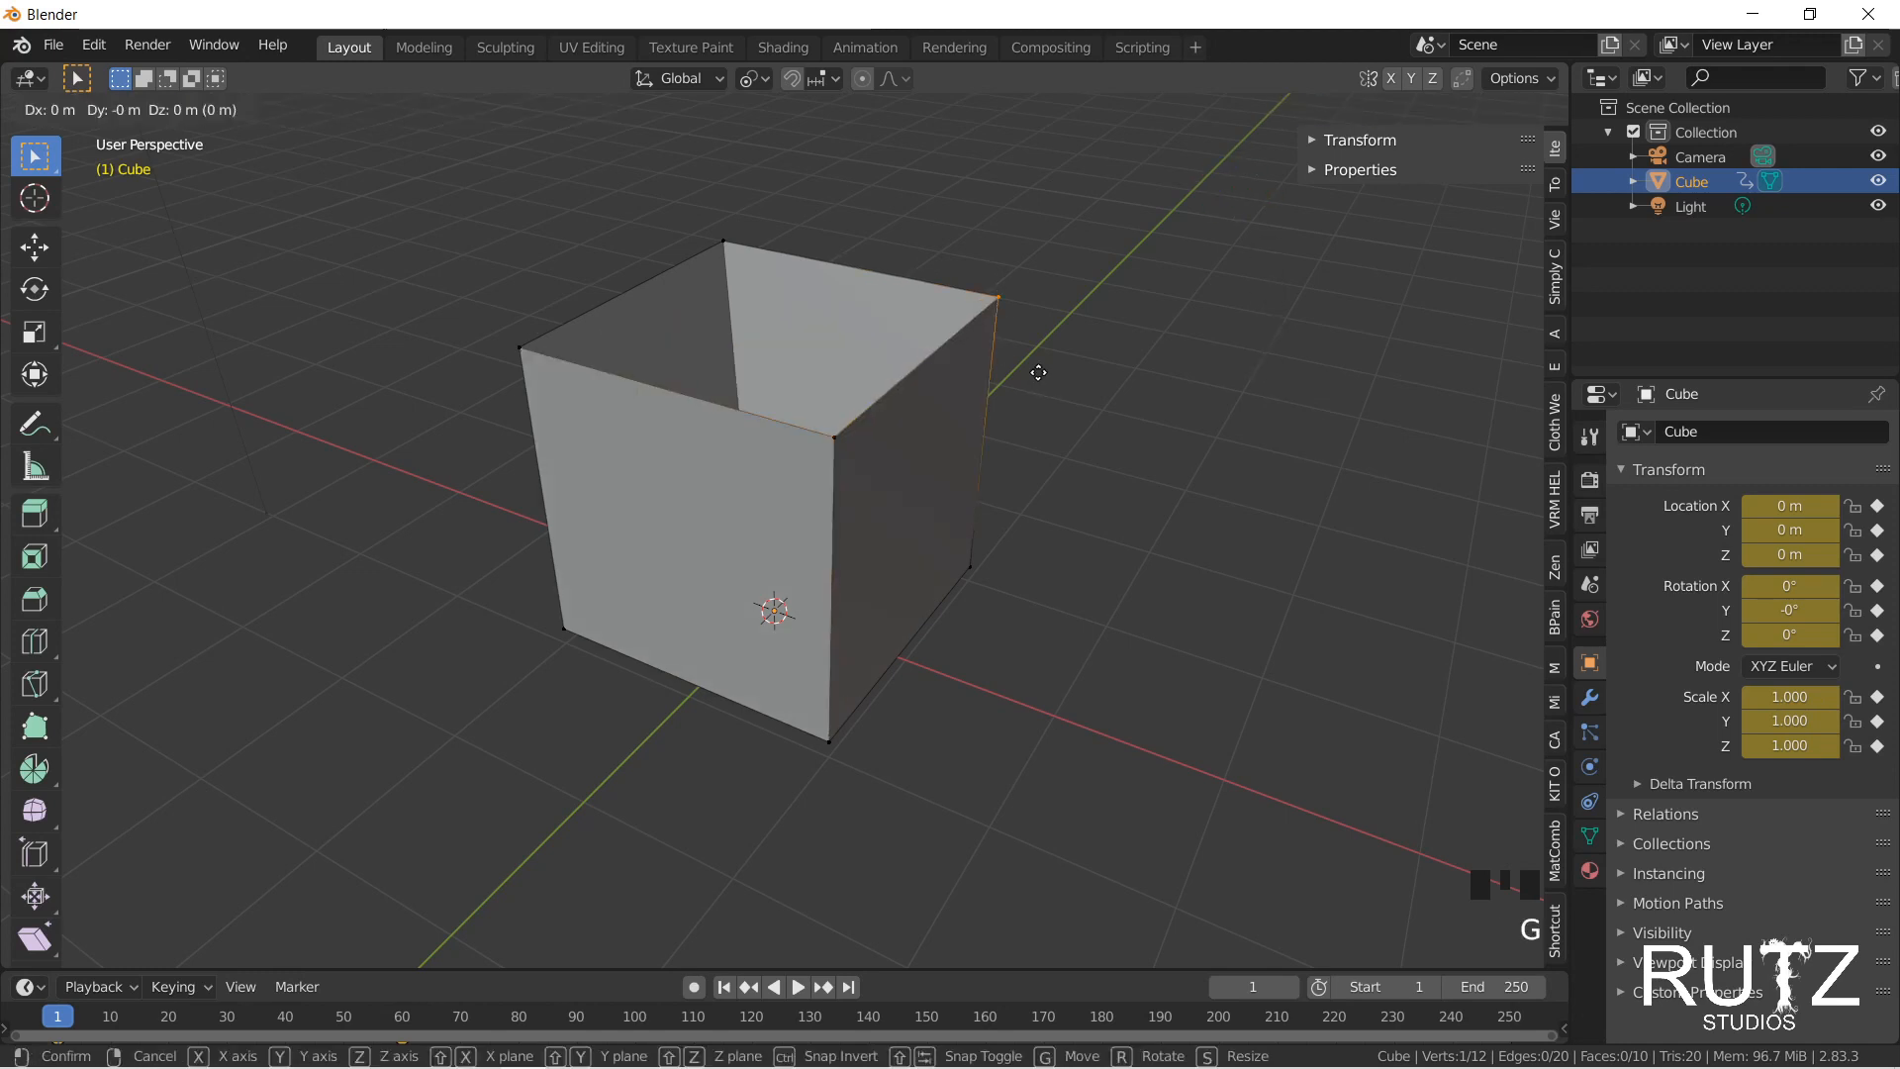
key(Escape)
shift+click(837, 436)
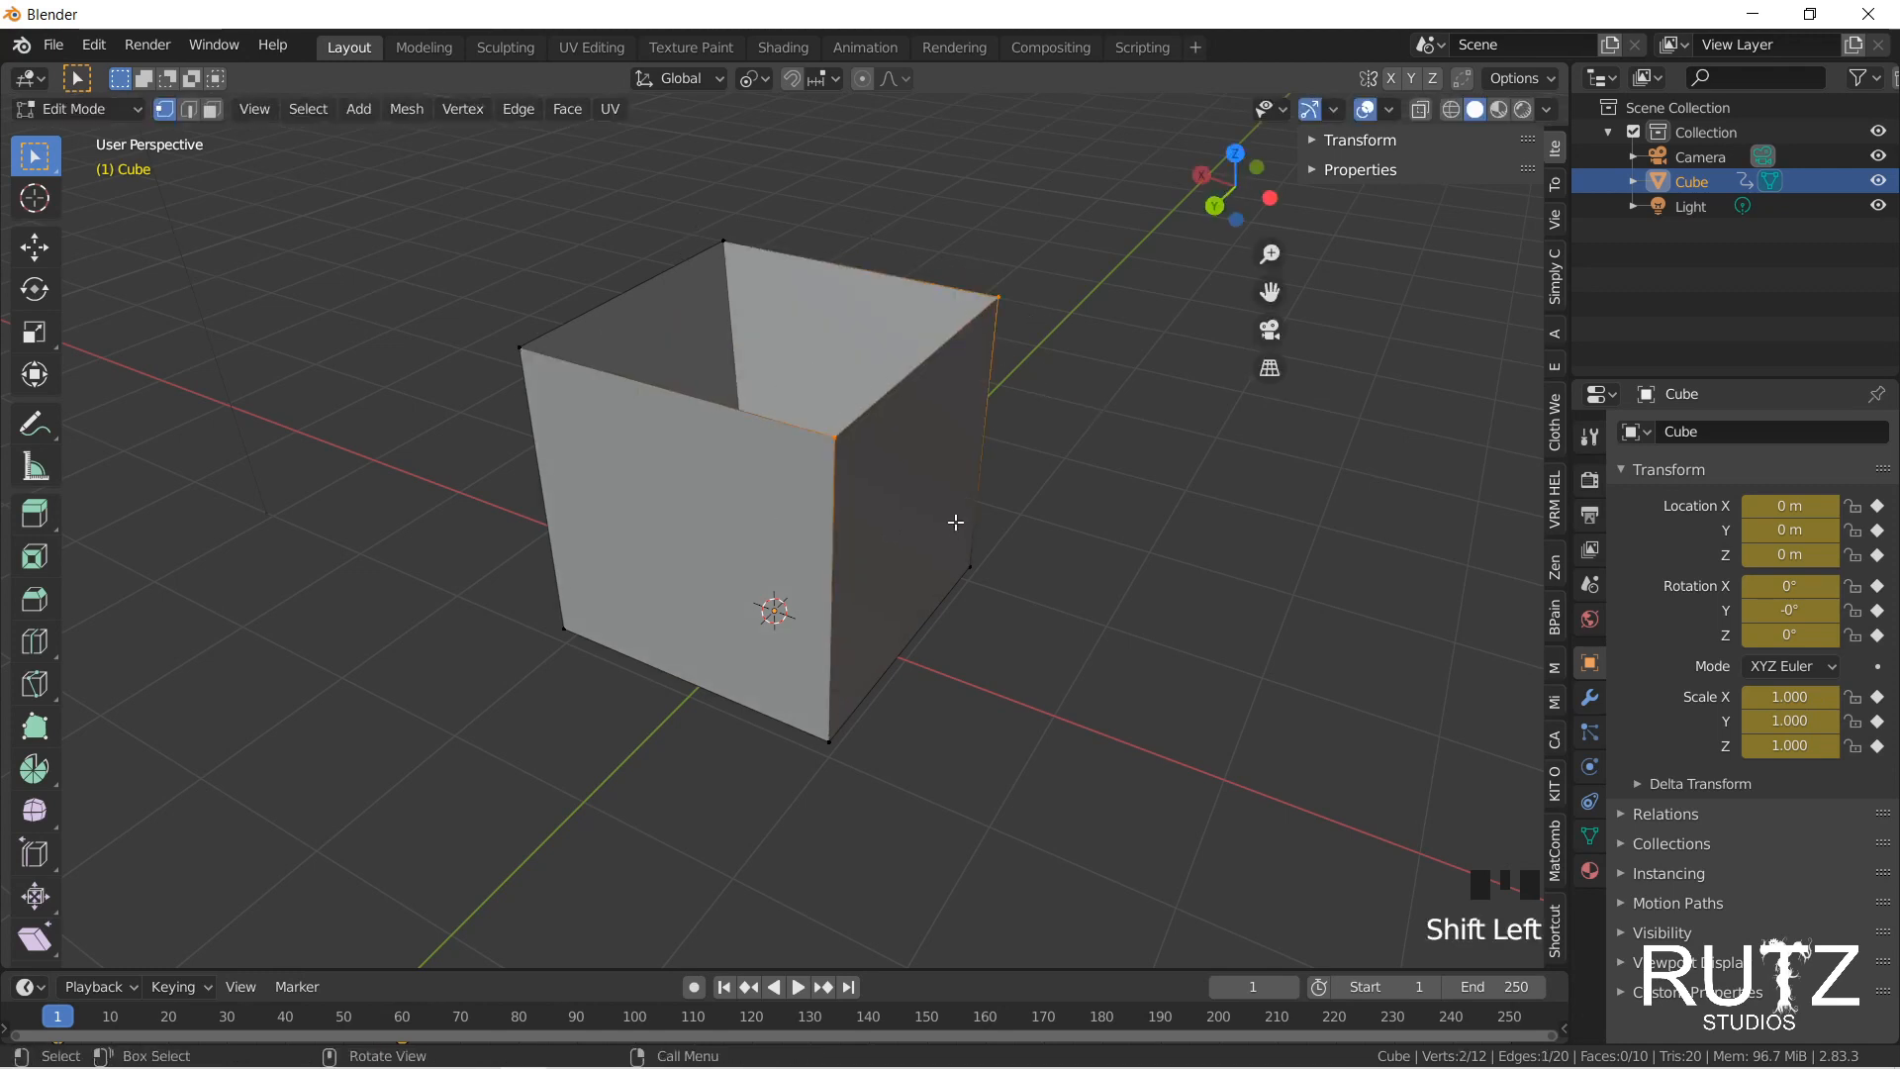
key(s)
key(Escape)
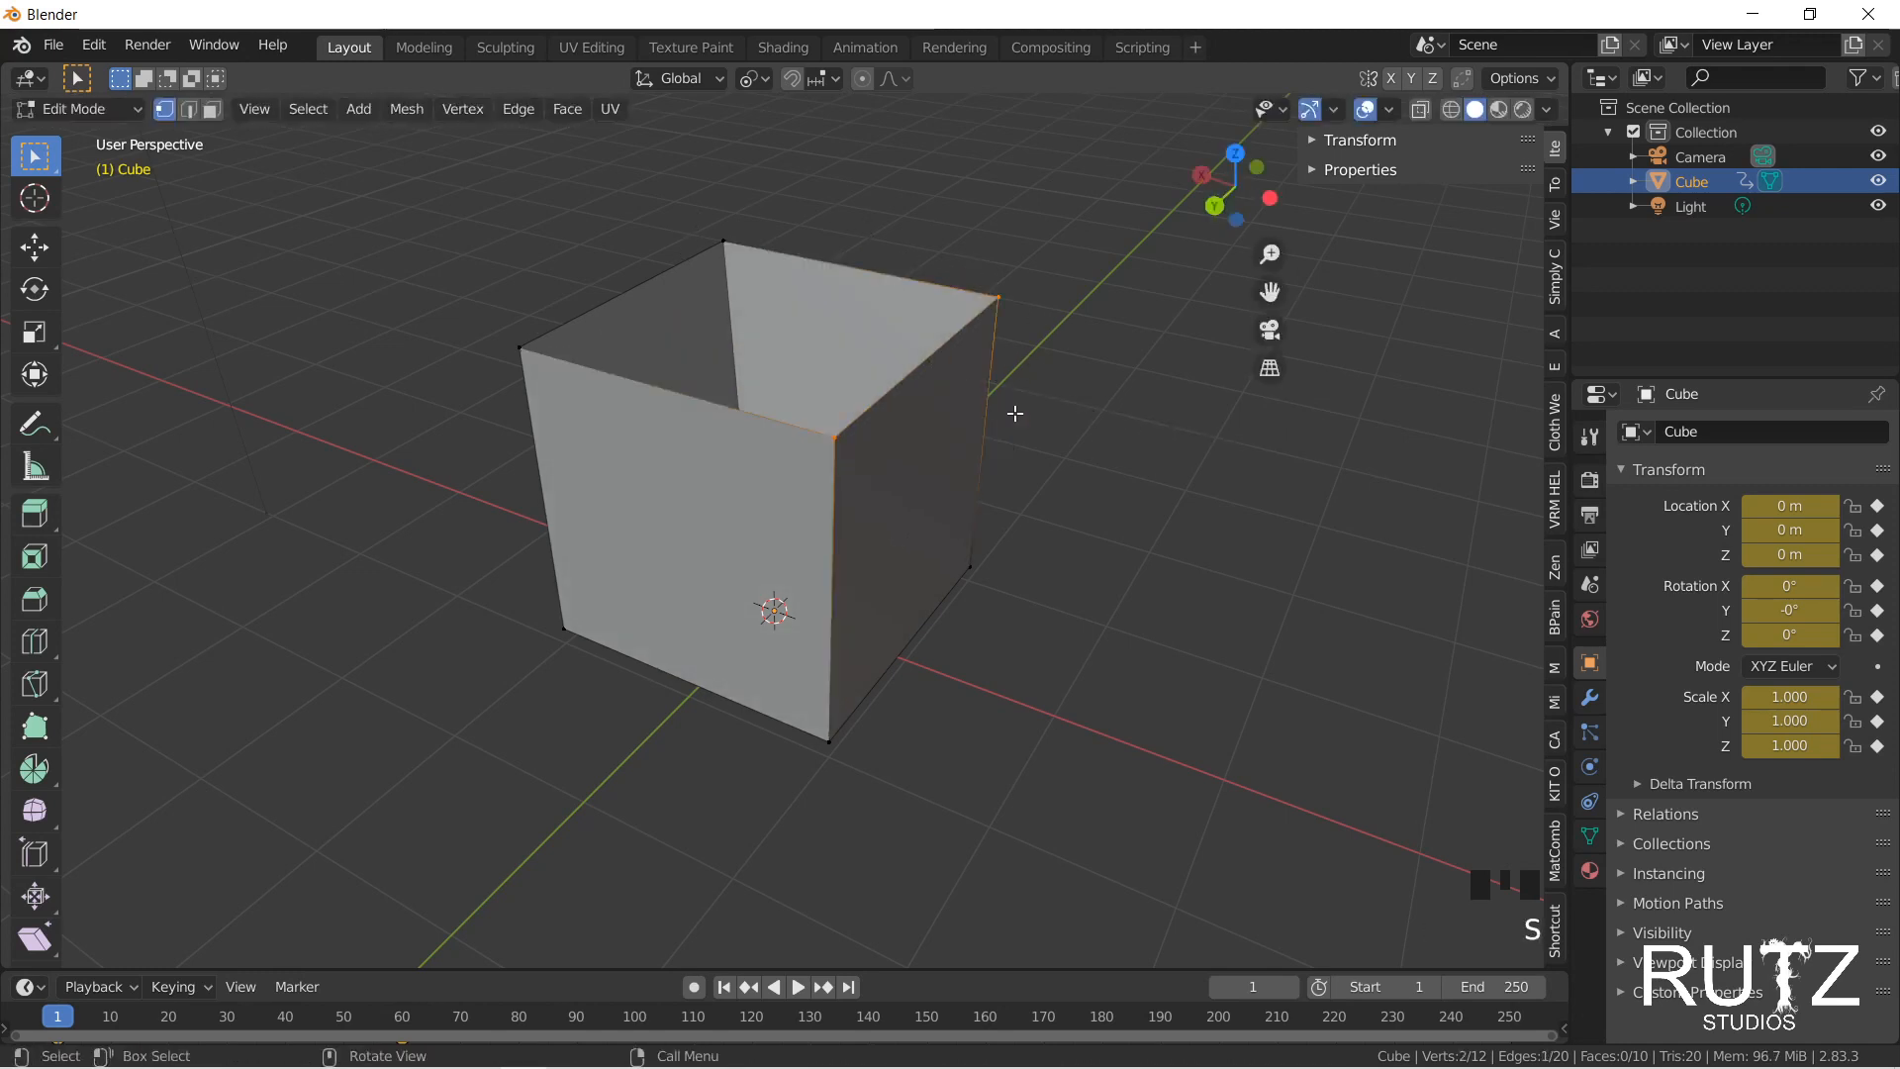
Step: Set the transform pivot point to Median Point and try scaling the two selected top vertices
click(754, 78)
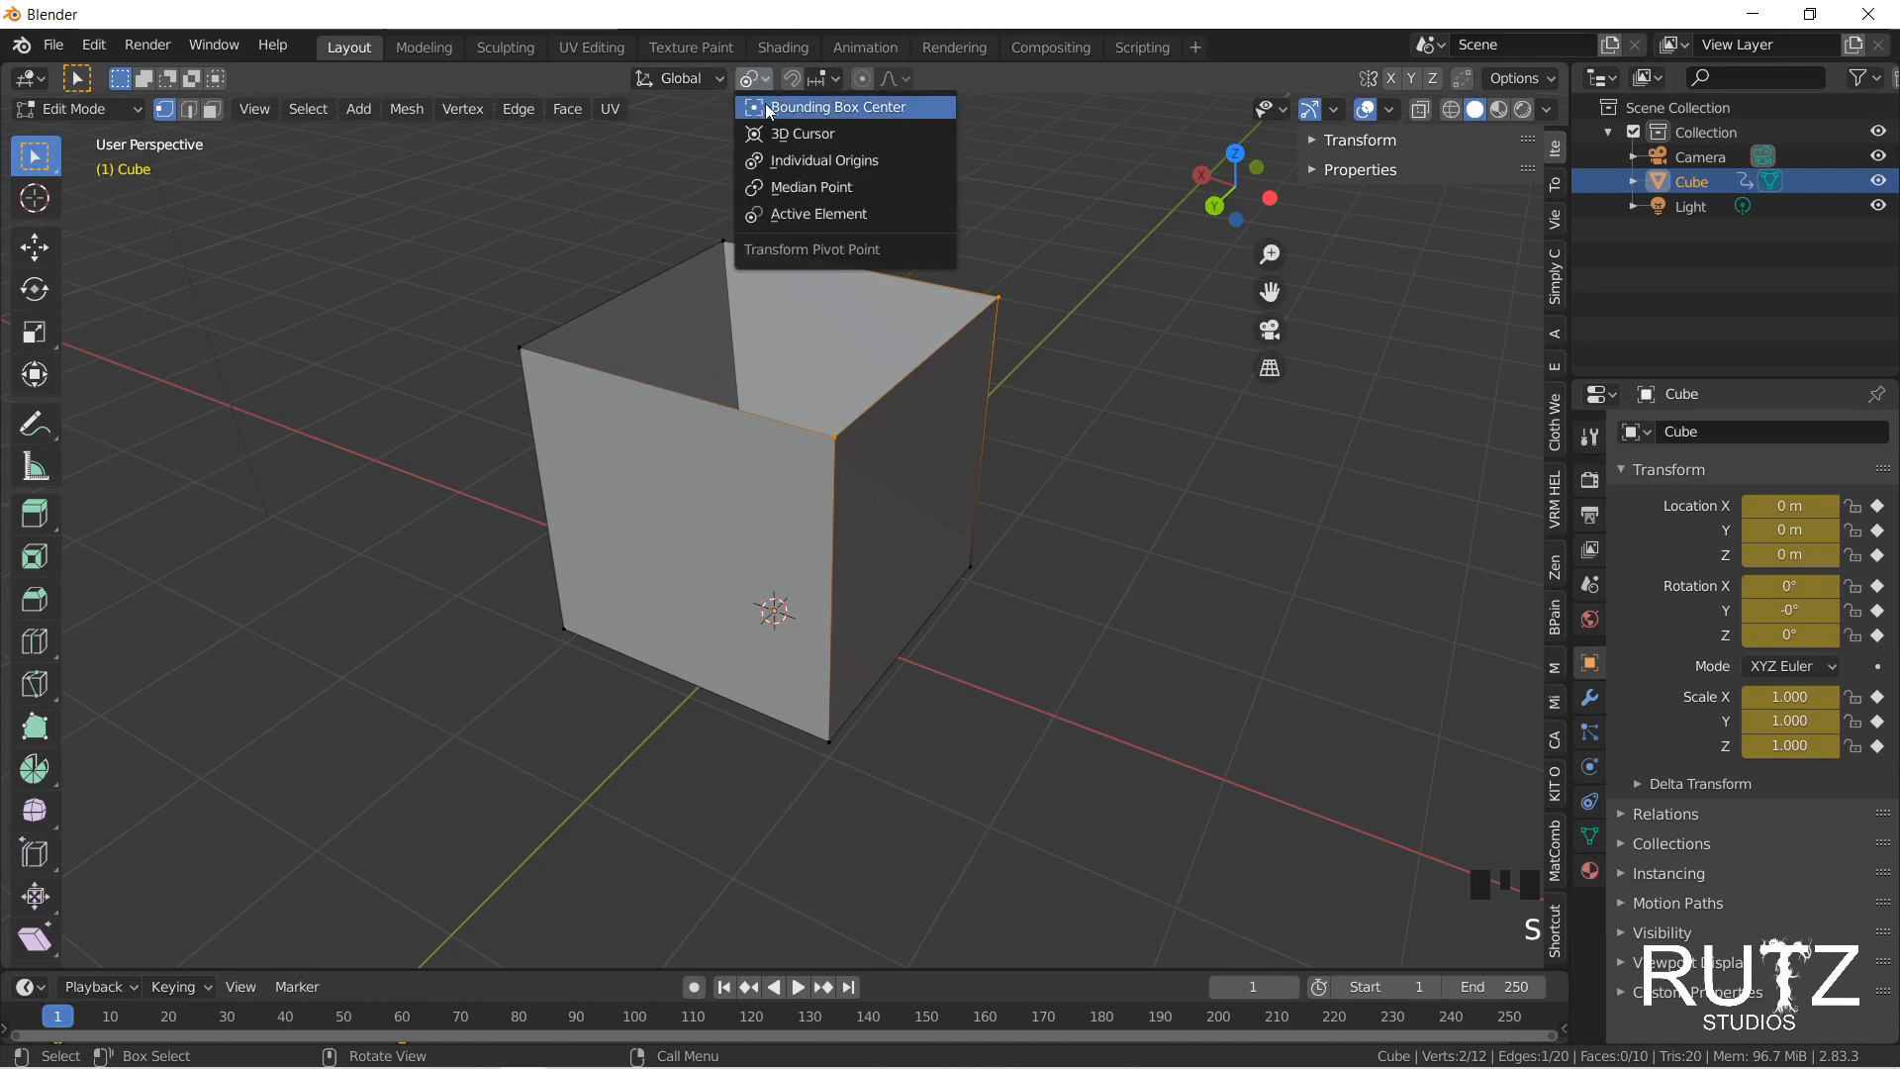
click(811, 193)
key(s)
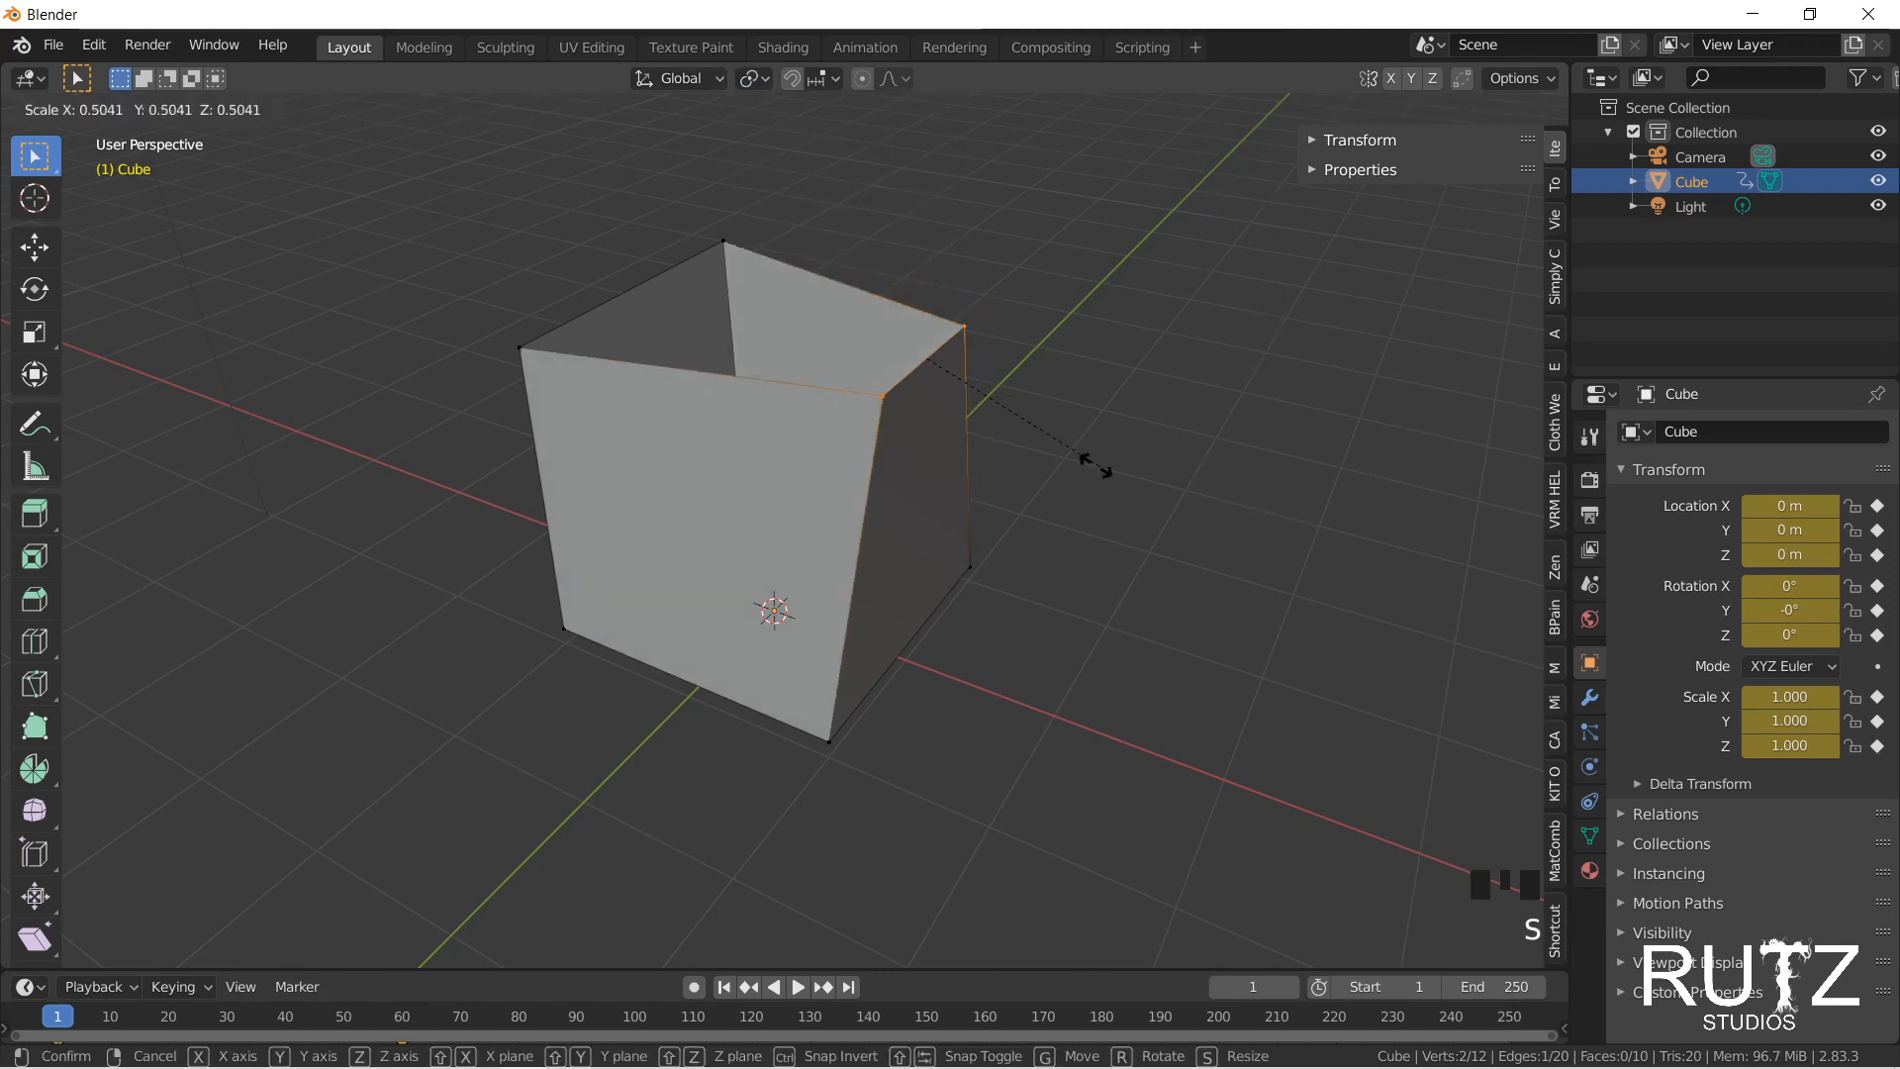
key(Escape)
Step: Box-select the cube's four top corner vertices and try scaling them together
click(753, 78)
click(807, 106)
drag(440, 173, 1069, 491)
key(s)
right_click(844, 408)
Step: Set the transform pivot point to Individual Origins and select one side face of the cube in face selection
click(764, 79)
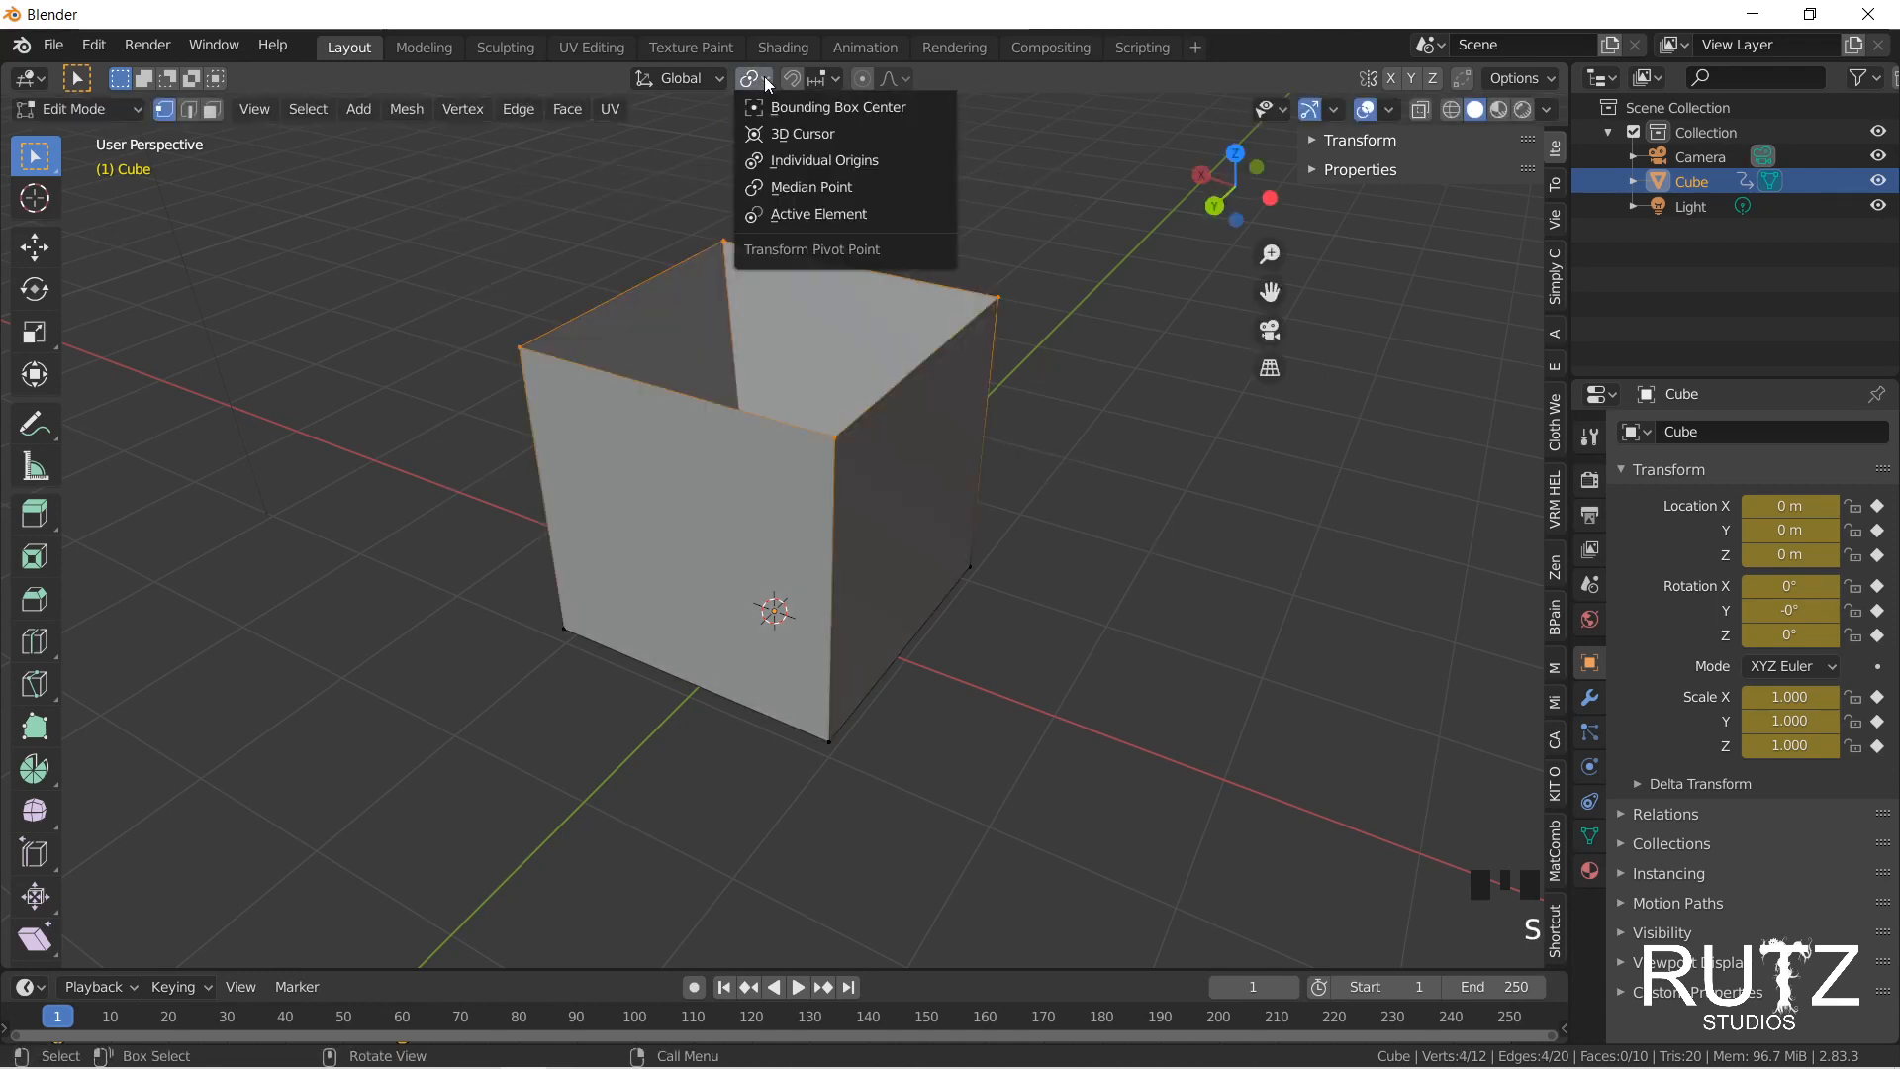
click(823, 159)
click(924, 543)
key(3)
click(900, 449)
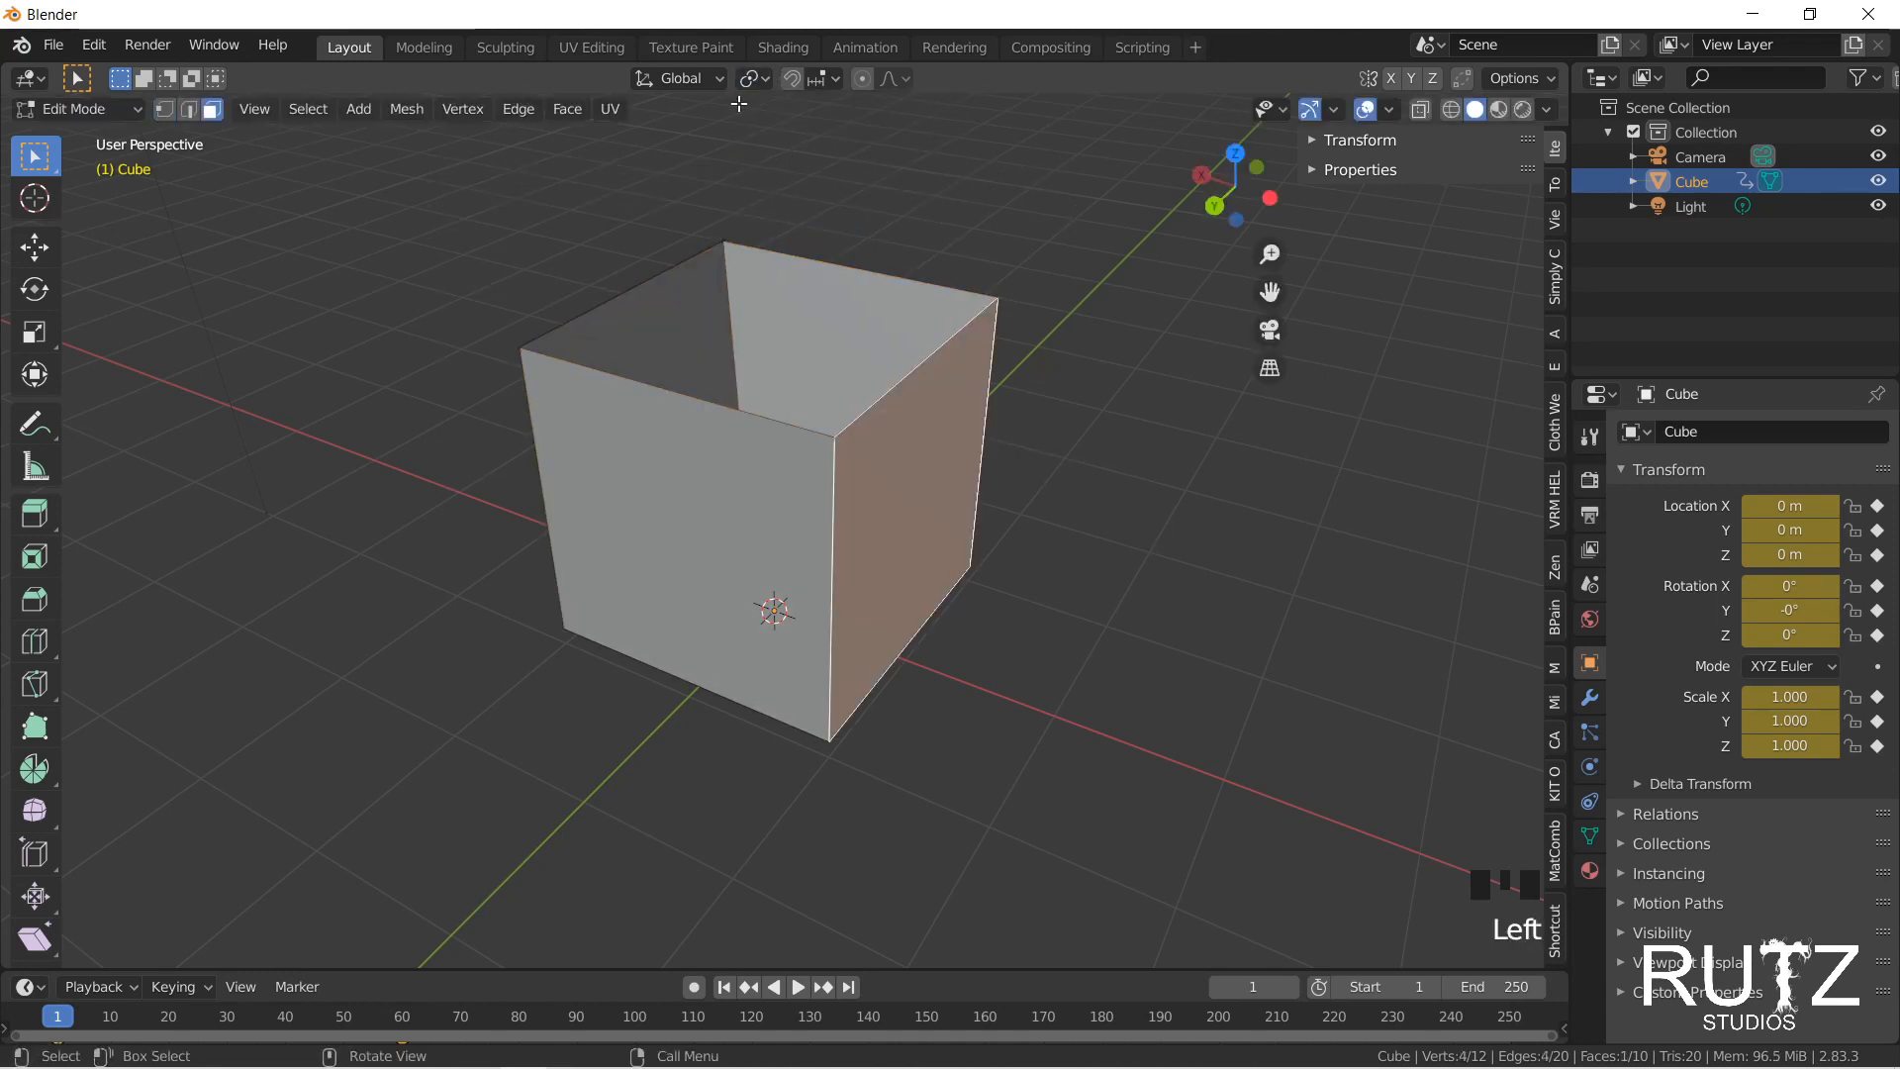
click(753, 78)
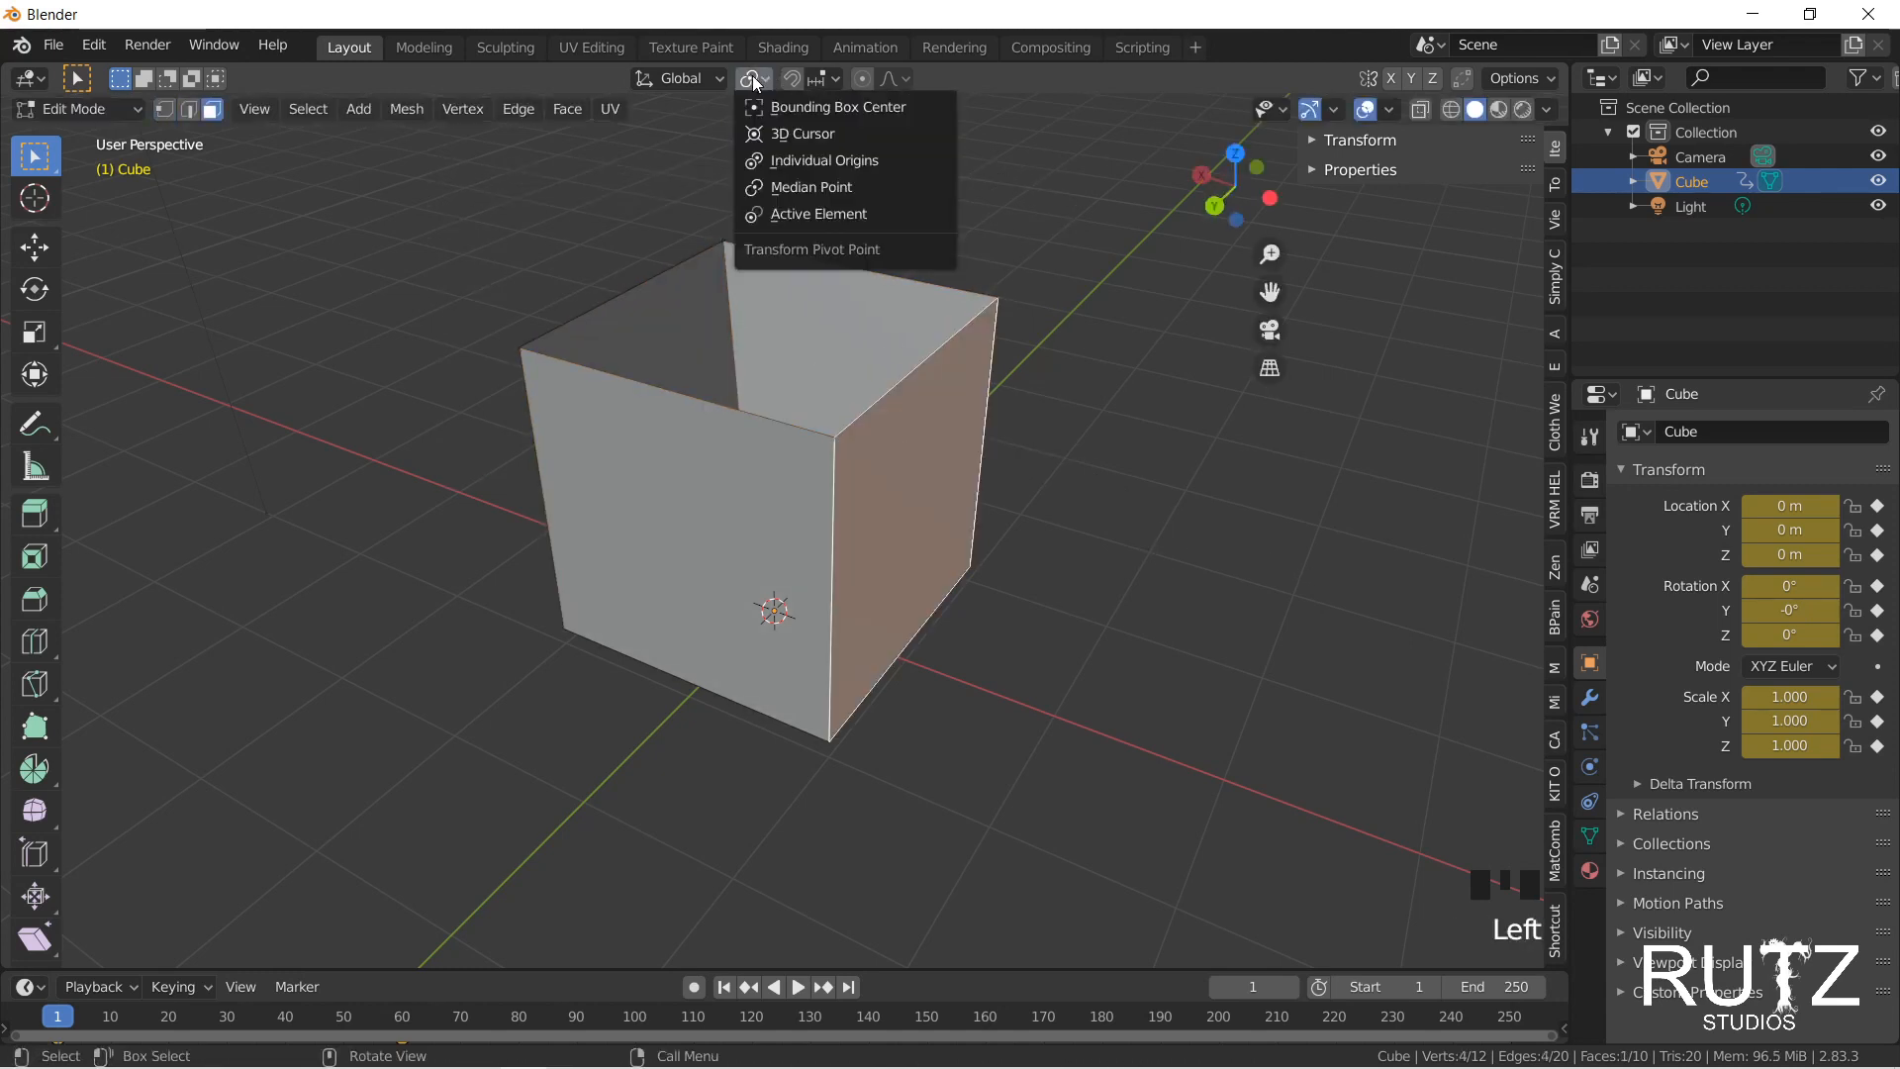
click(865, 164)
Step: Add the adjacent side face to the selection and try insetting both faces individually
middle_drag(1192, 522, 1146, 406)
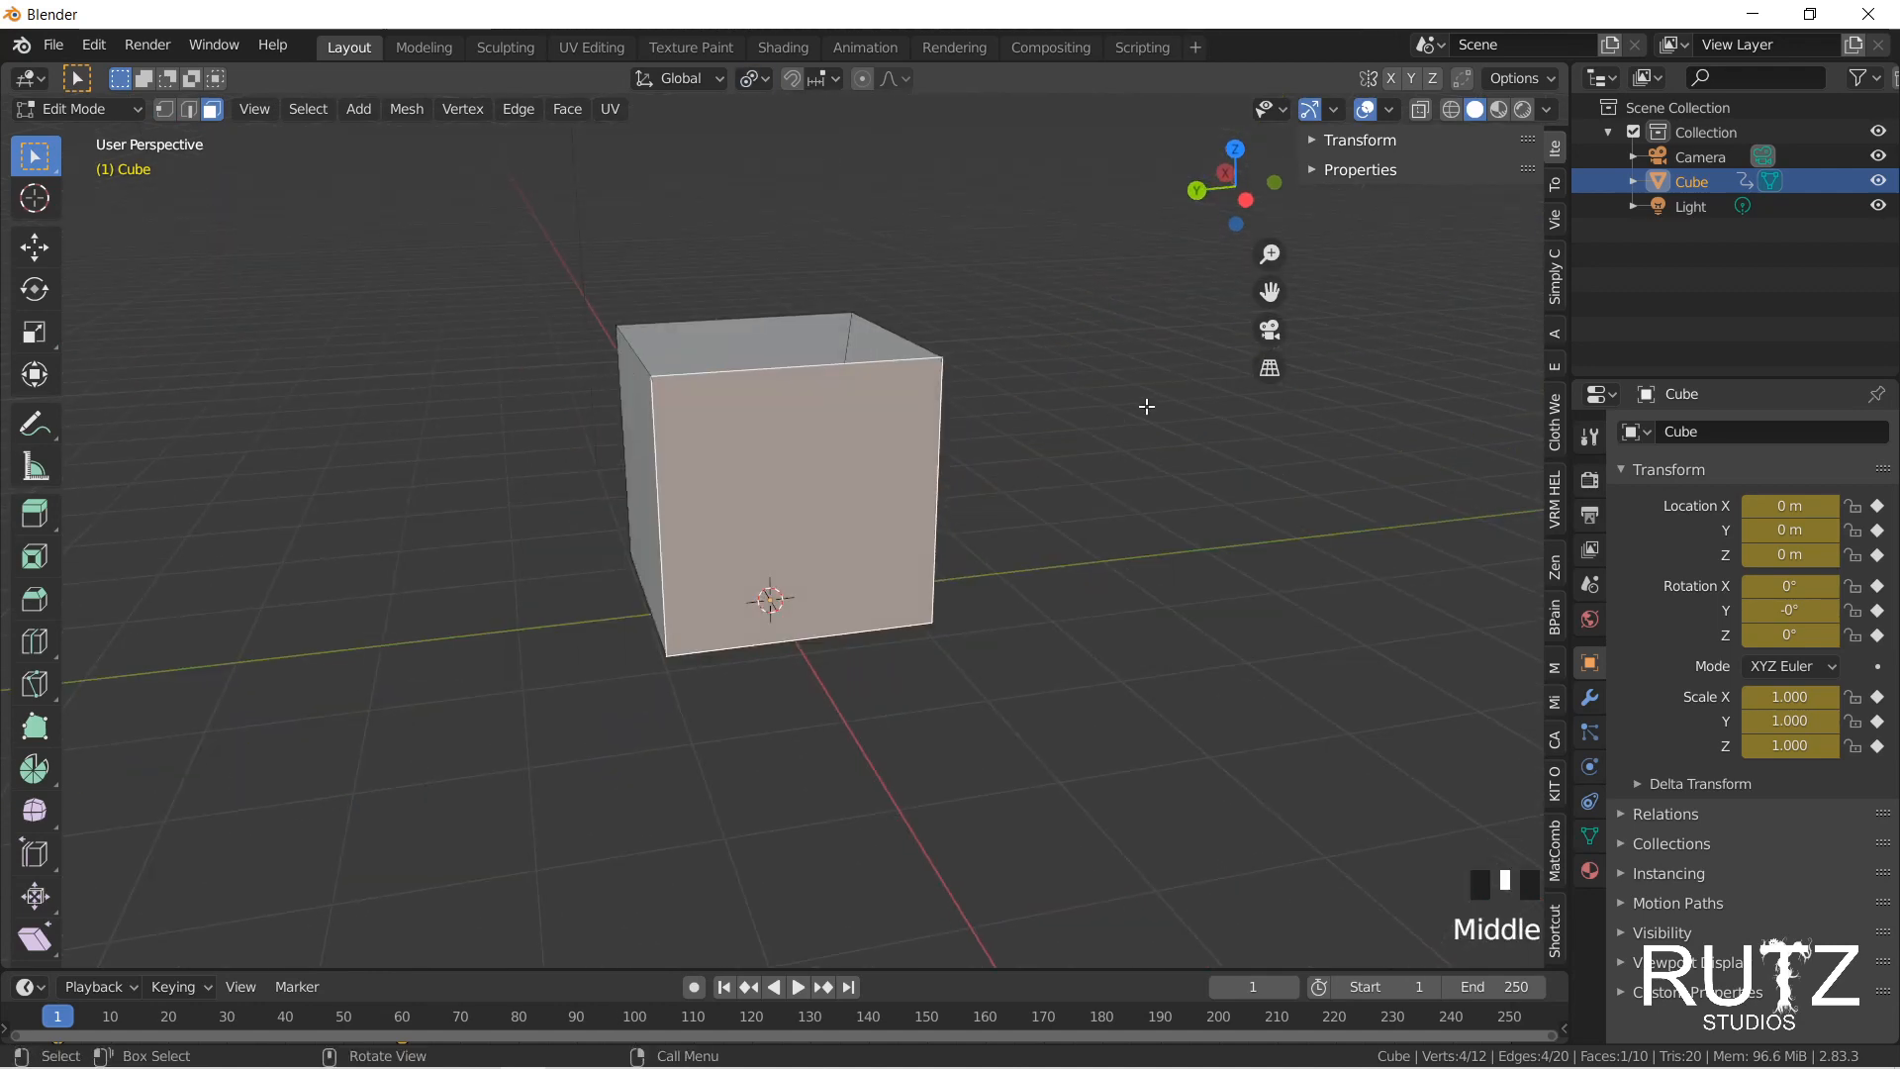
shift+click(643, 415)
key(i)
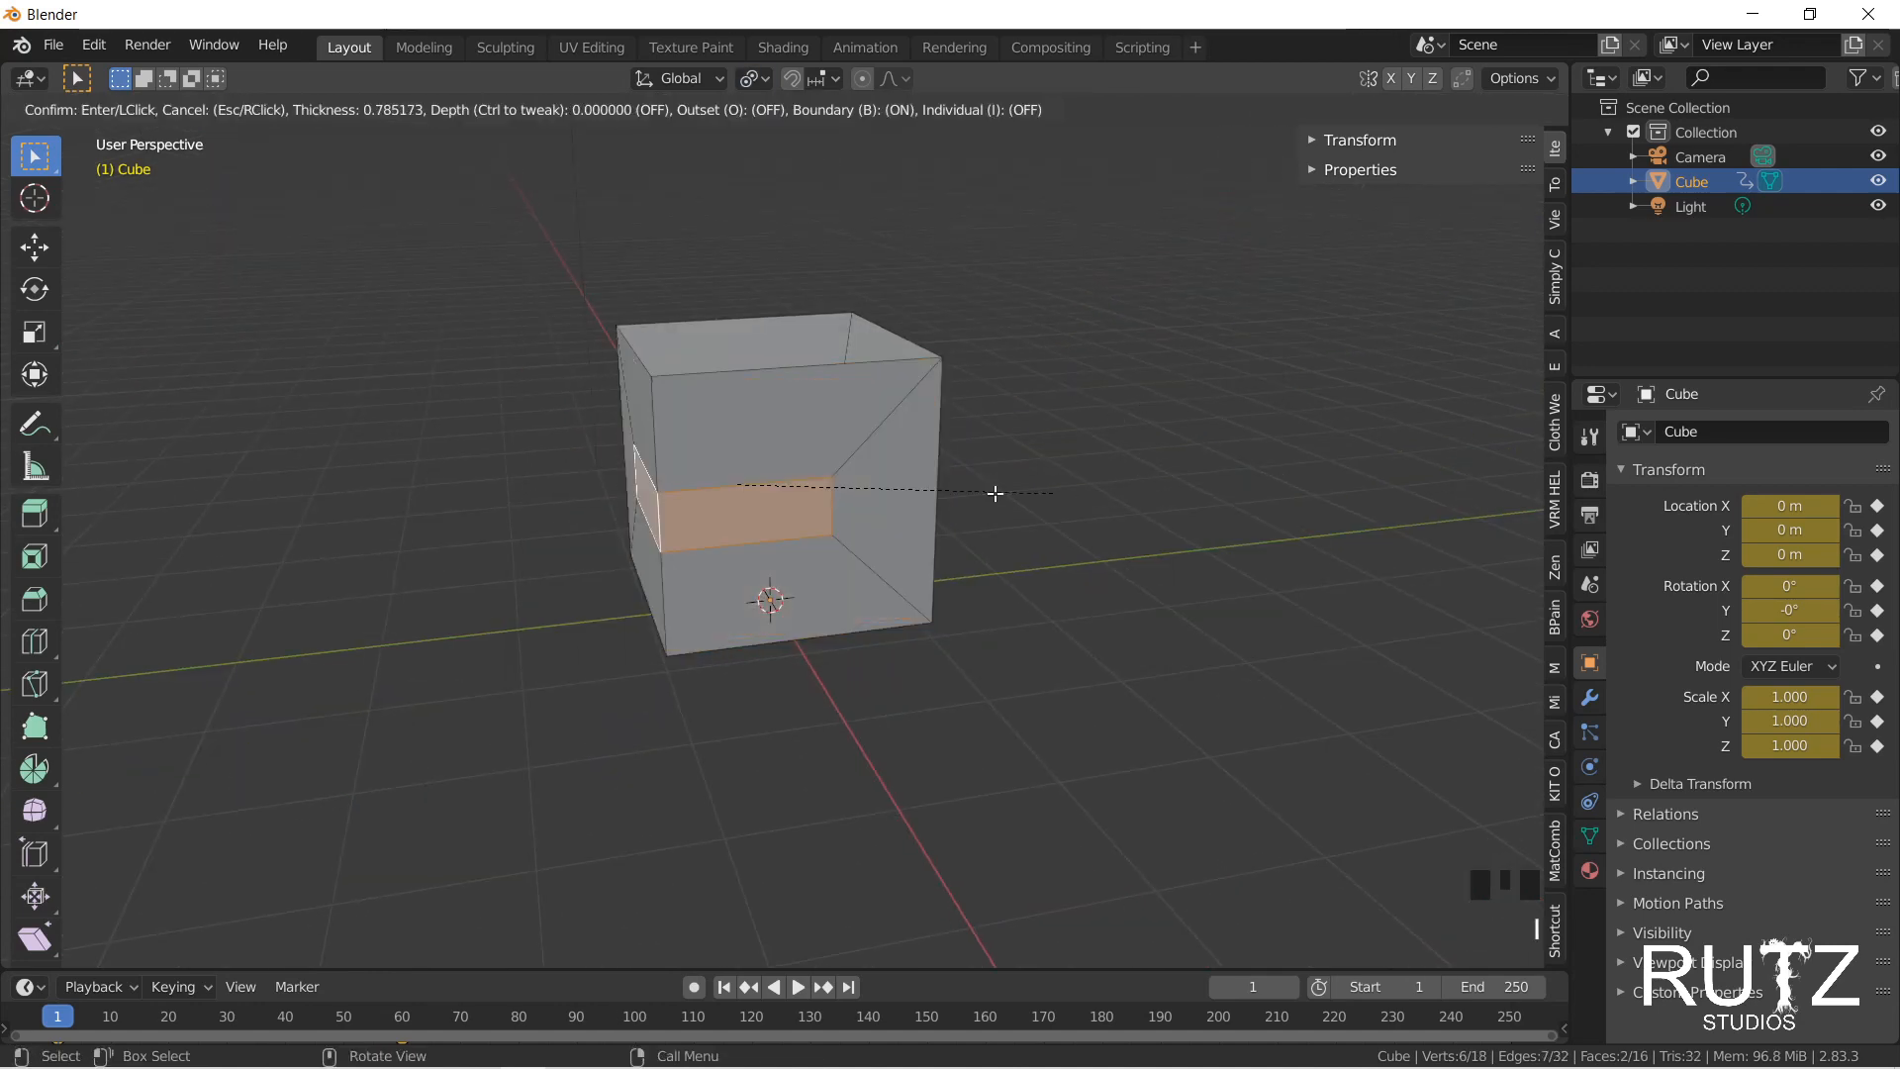
key(i)
right_click(1069, 484)
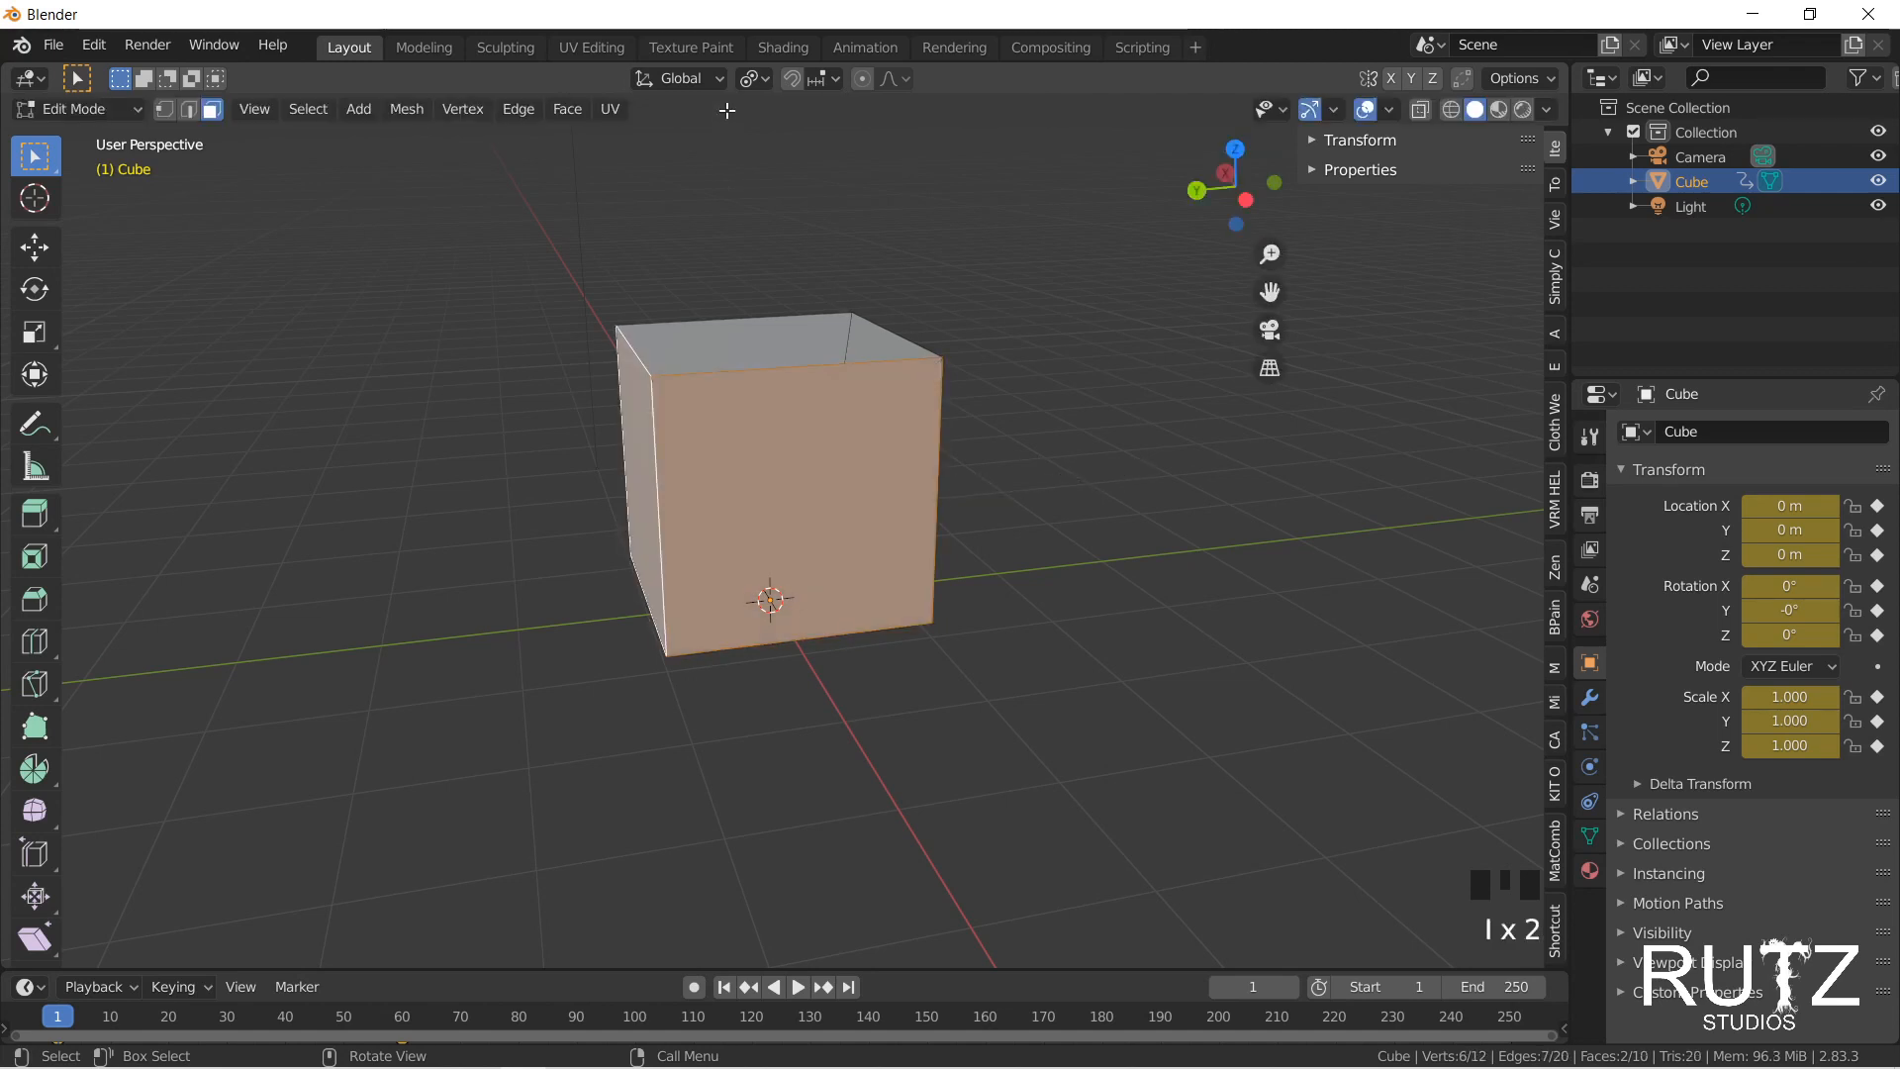
Step: Select only the large front side face and set the transform pivot point to 3D Cursor
click(752, 81)
click(726, 450)
drag(634, 413, 630, 411)
middle_drag(630, 411, 803, 151)
click(758, 79)
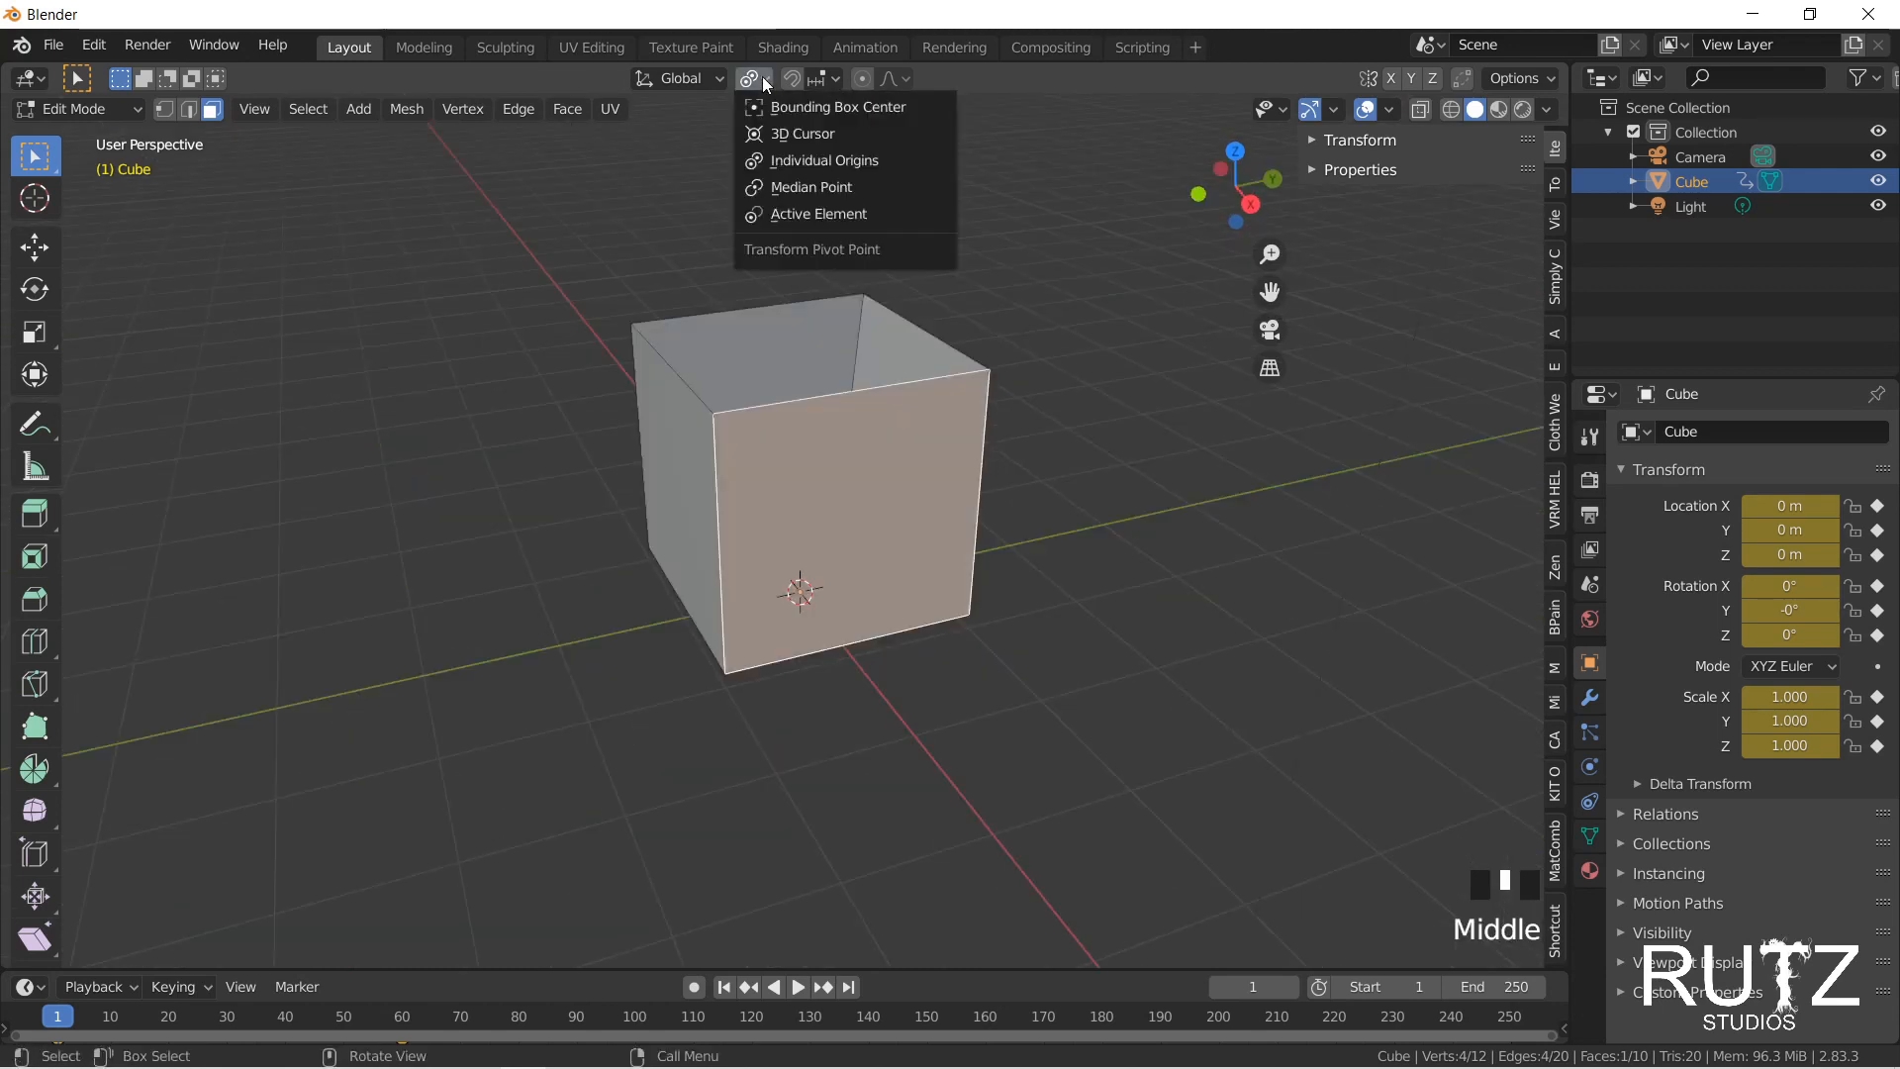
click(876, 103)
Step: Try scaling two of the cube's side faces, one at a time, toward the 3D cursor
middle_drag(941, 536, 1094, 407)
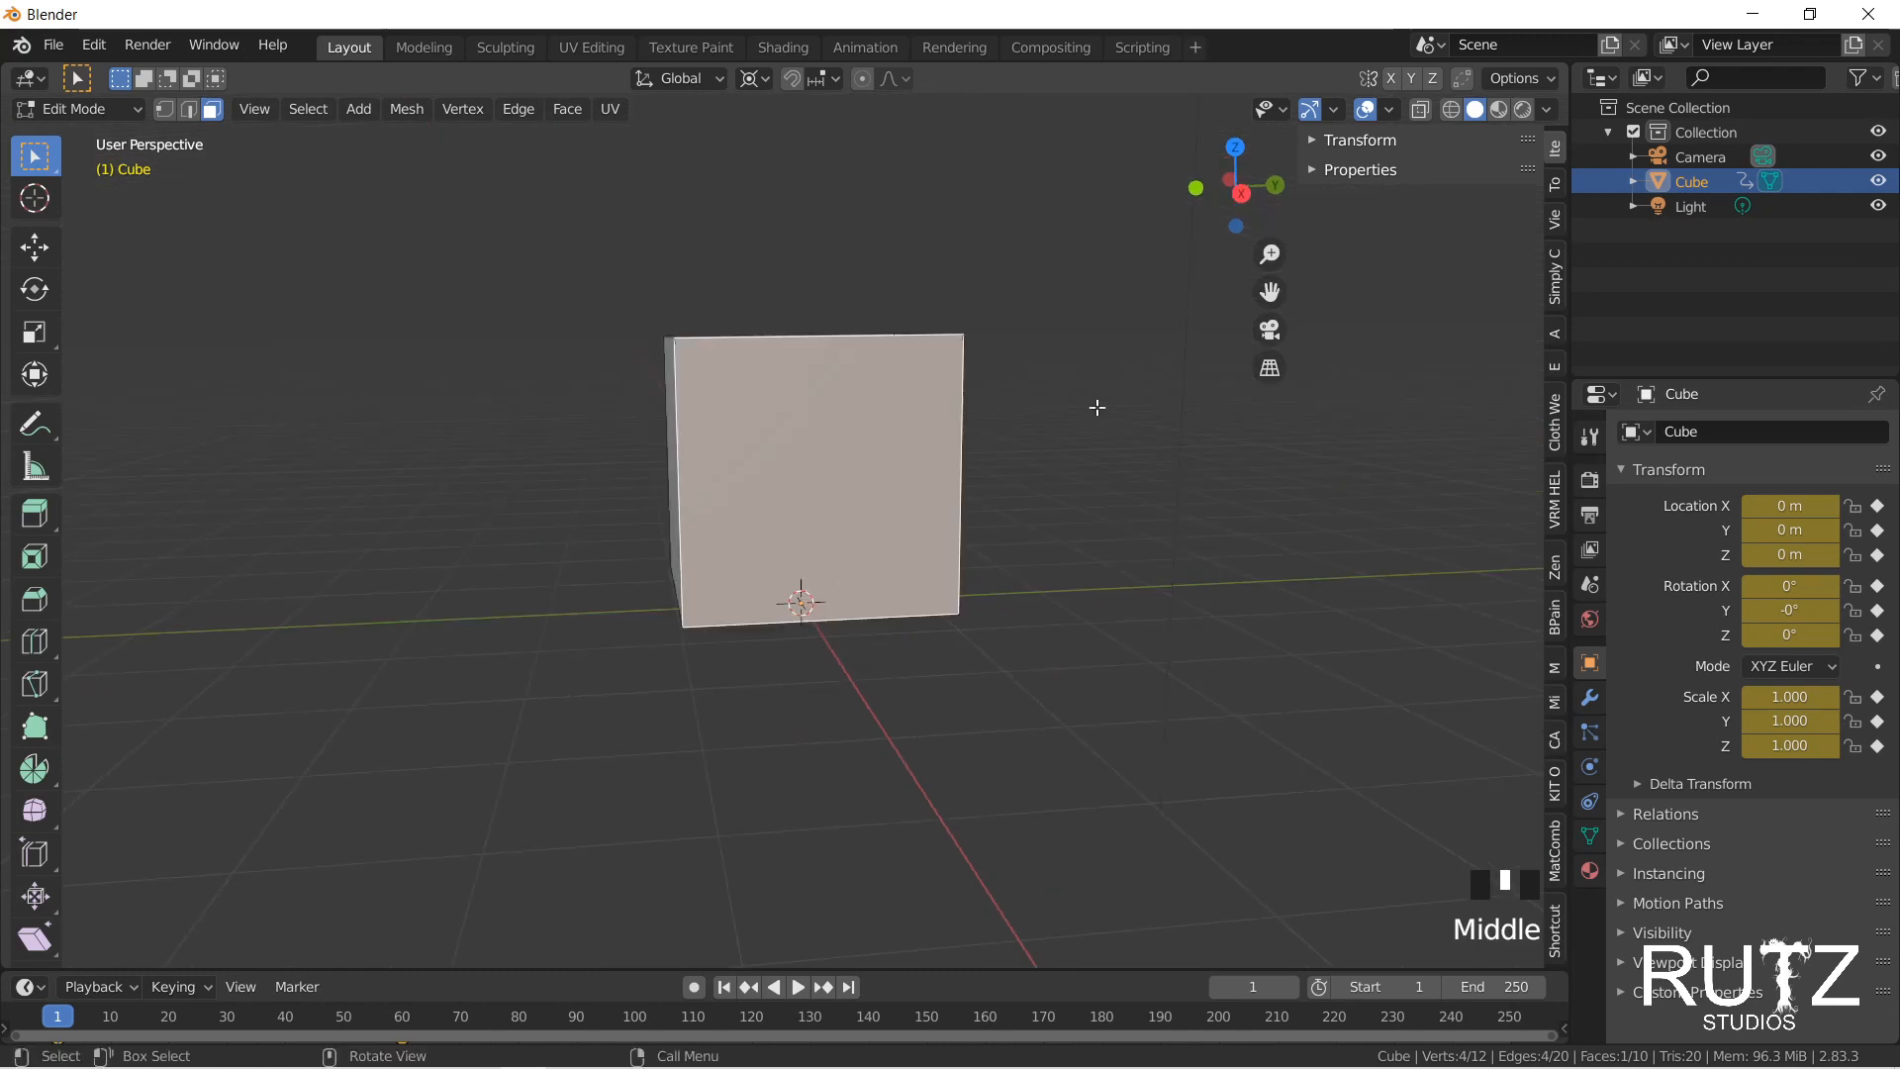
key(s)
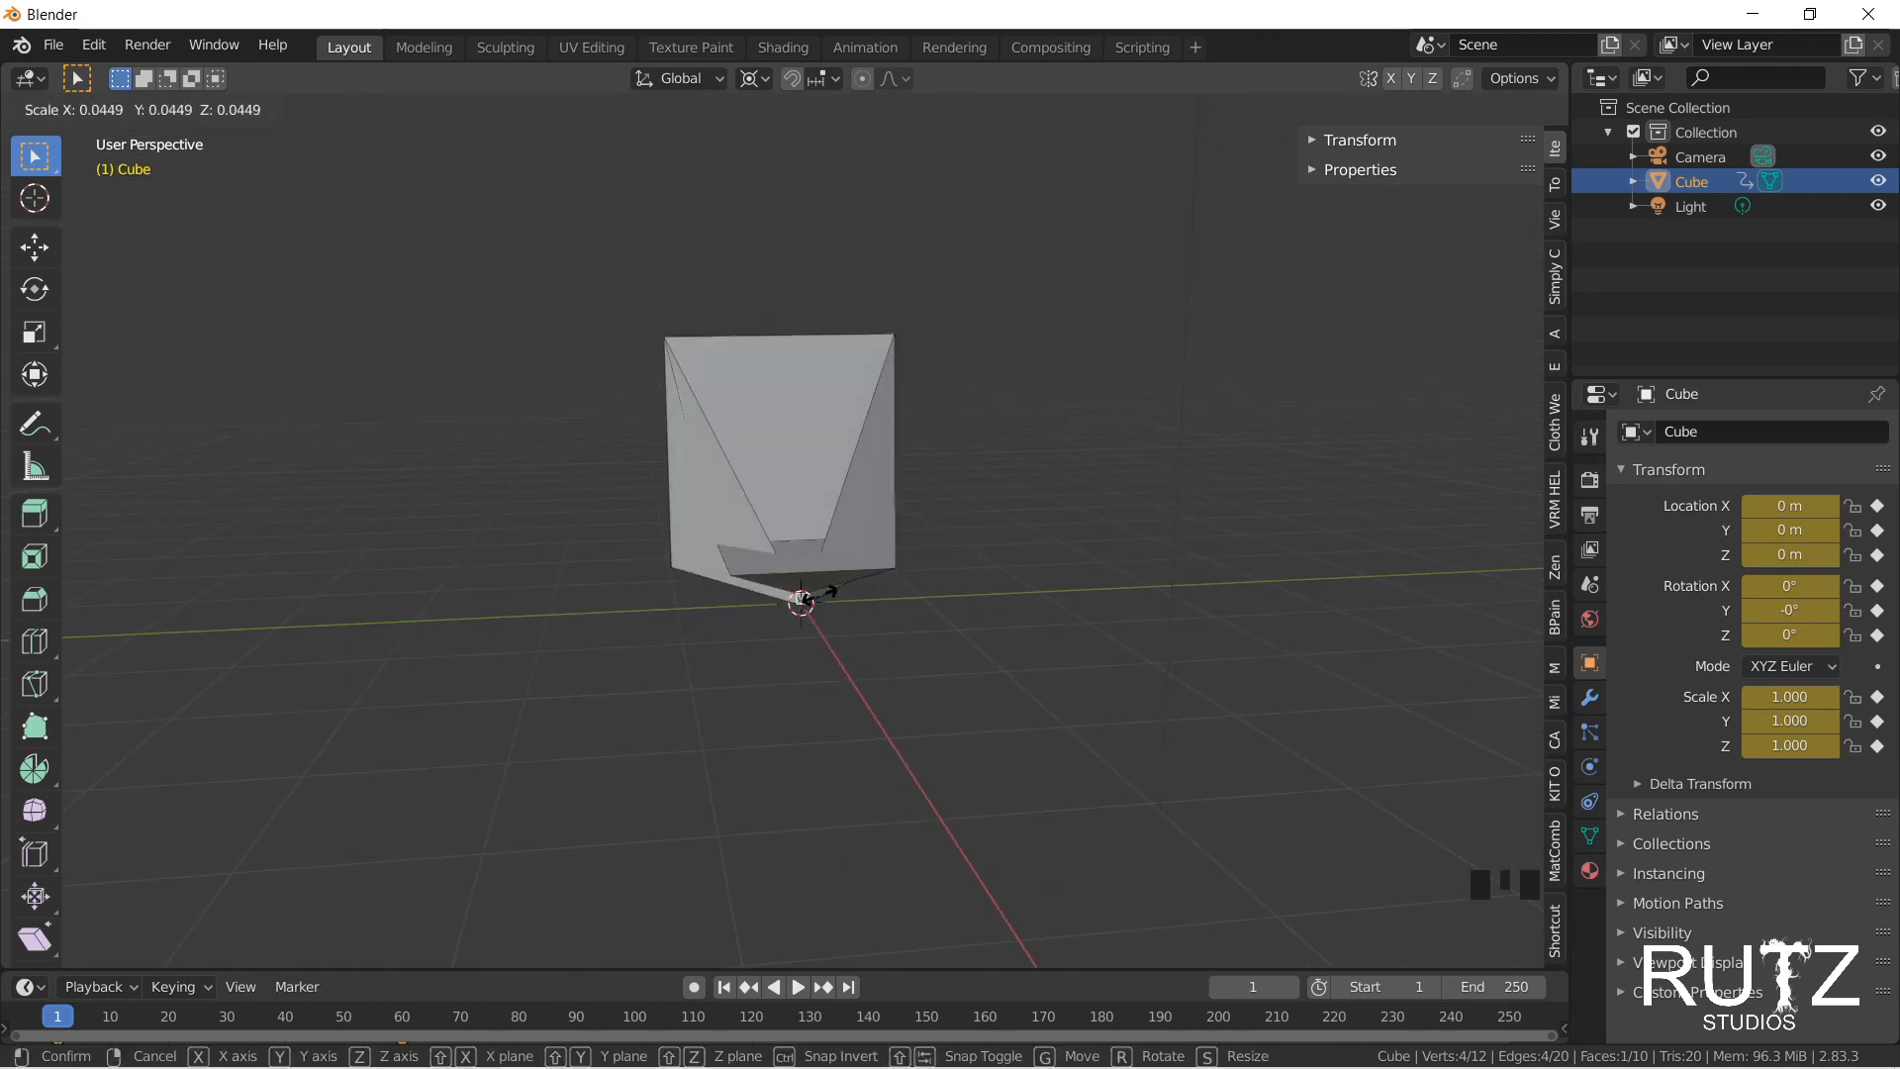
right_click(820, 596)
middle_drag(782, 543, 978, 524)
click(910, 489)
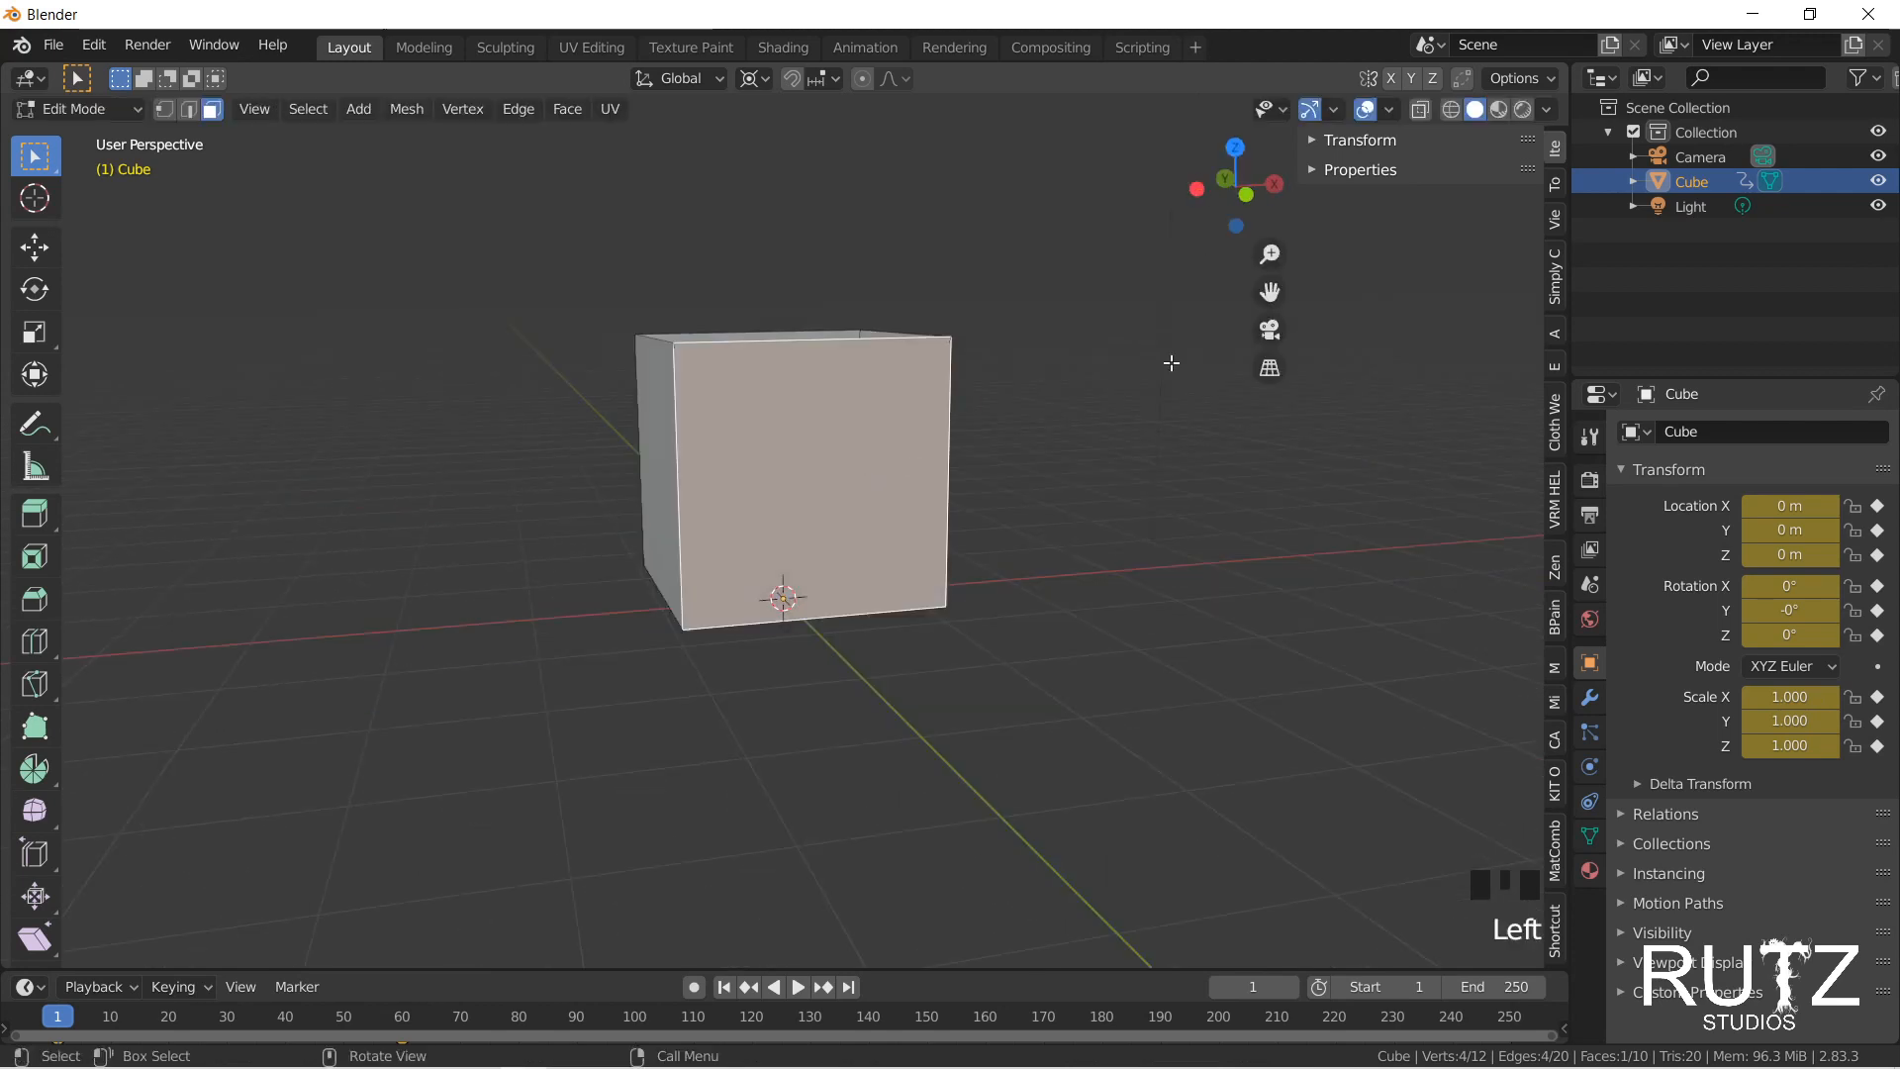
key(s)
click(805, 558)
key(ctrl+z)
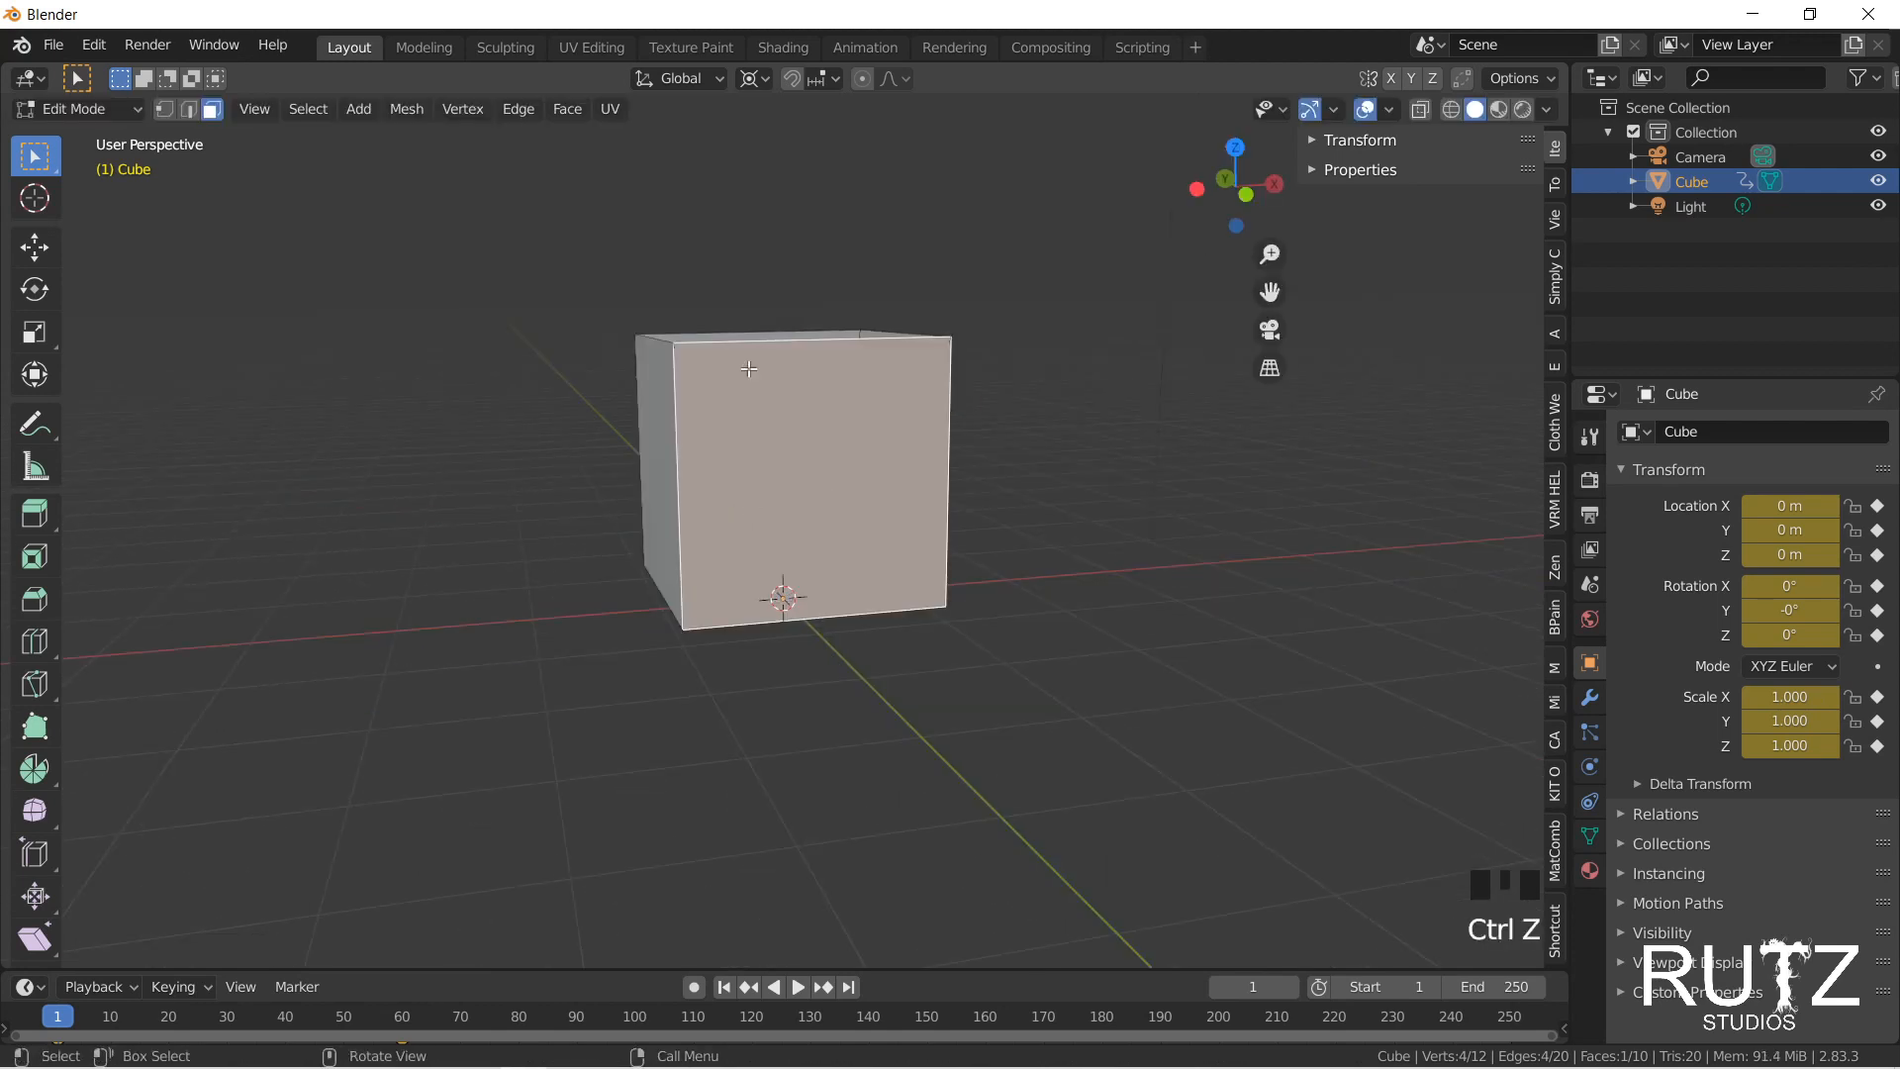
Step: Place the 3D cursor at several different spots around the cube with the Cursor tool
middle_drag(639, 471, 751, 116)
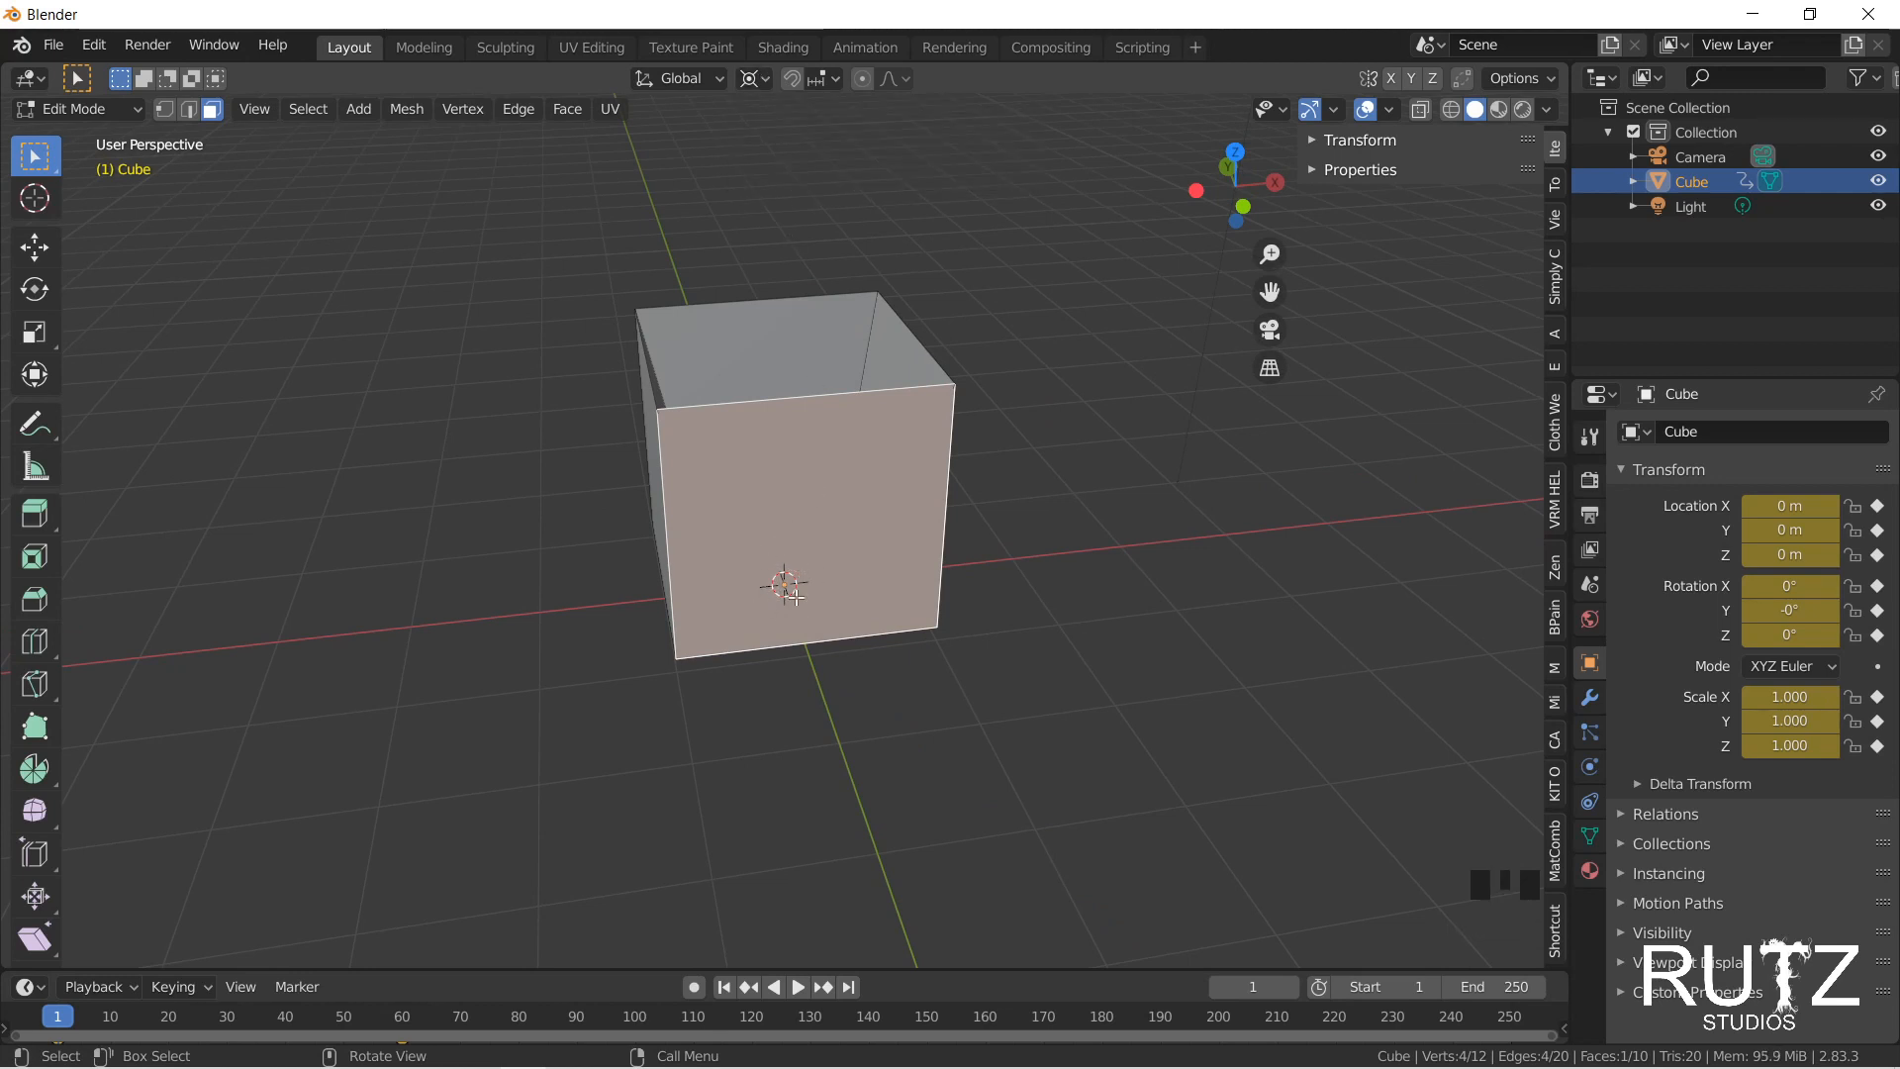
middle_drag(799, 566, 784, 573)
scroll(787, 692, up, 6)
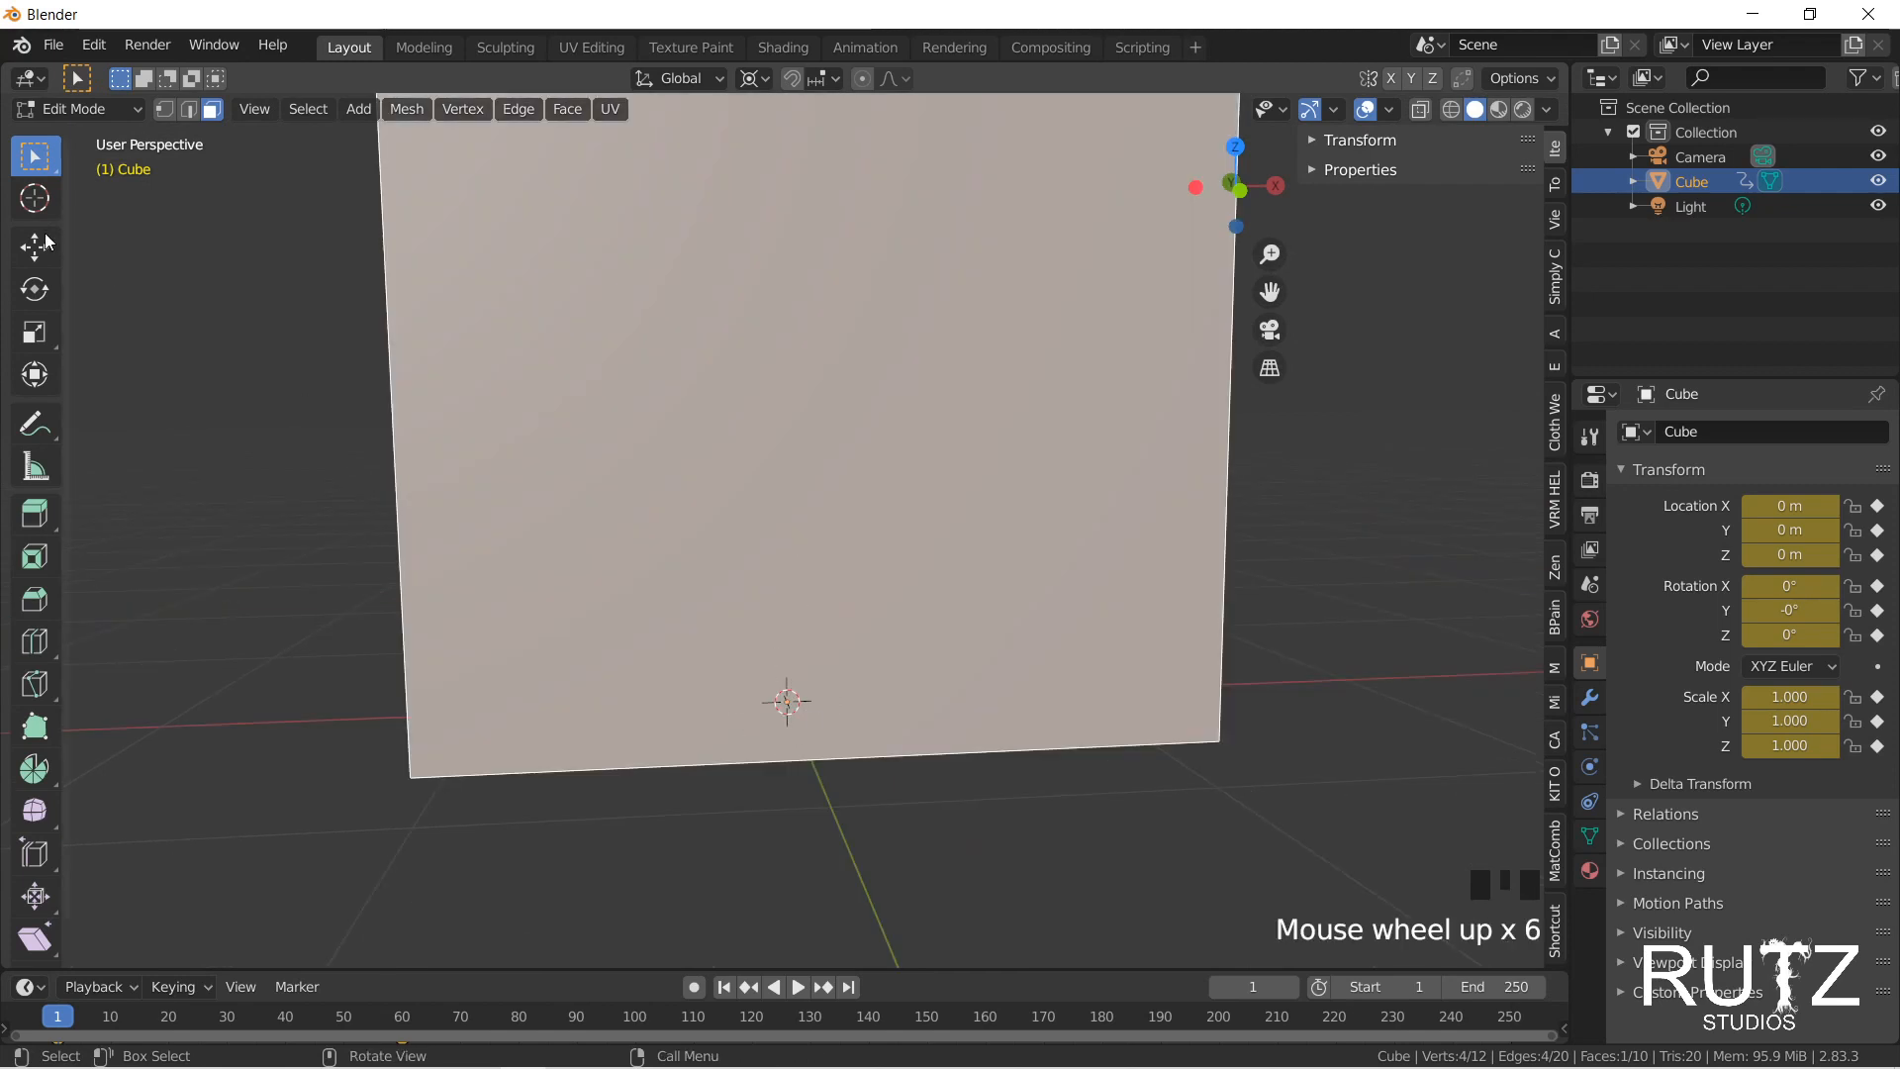
click(34, 198)
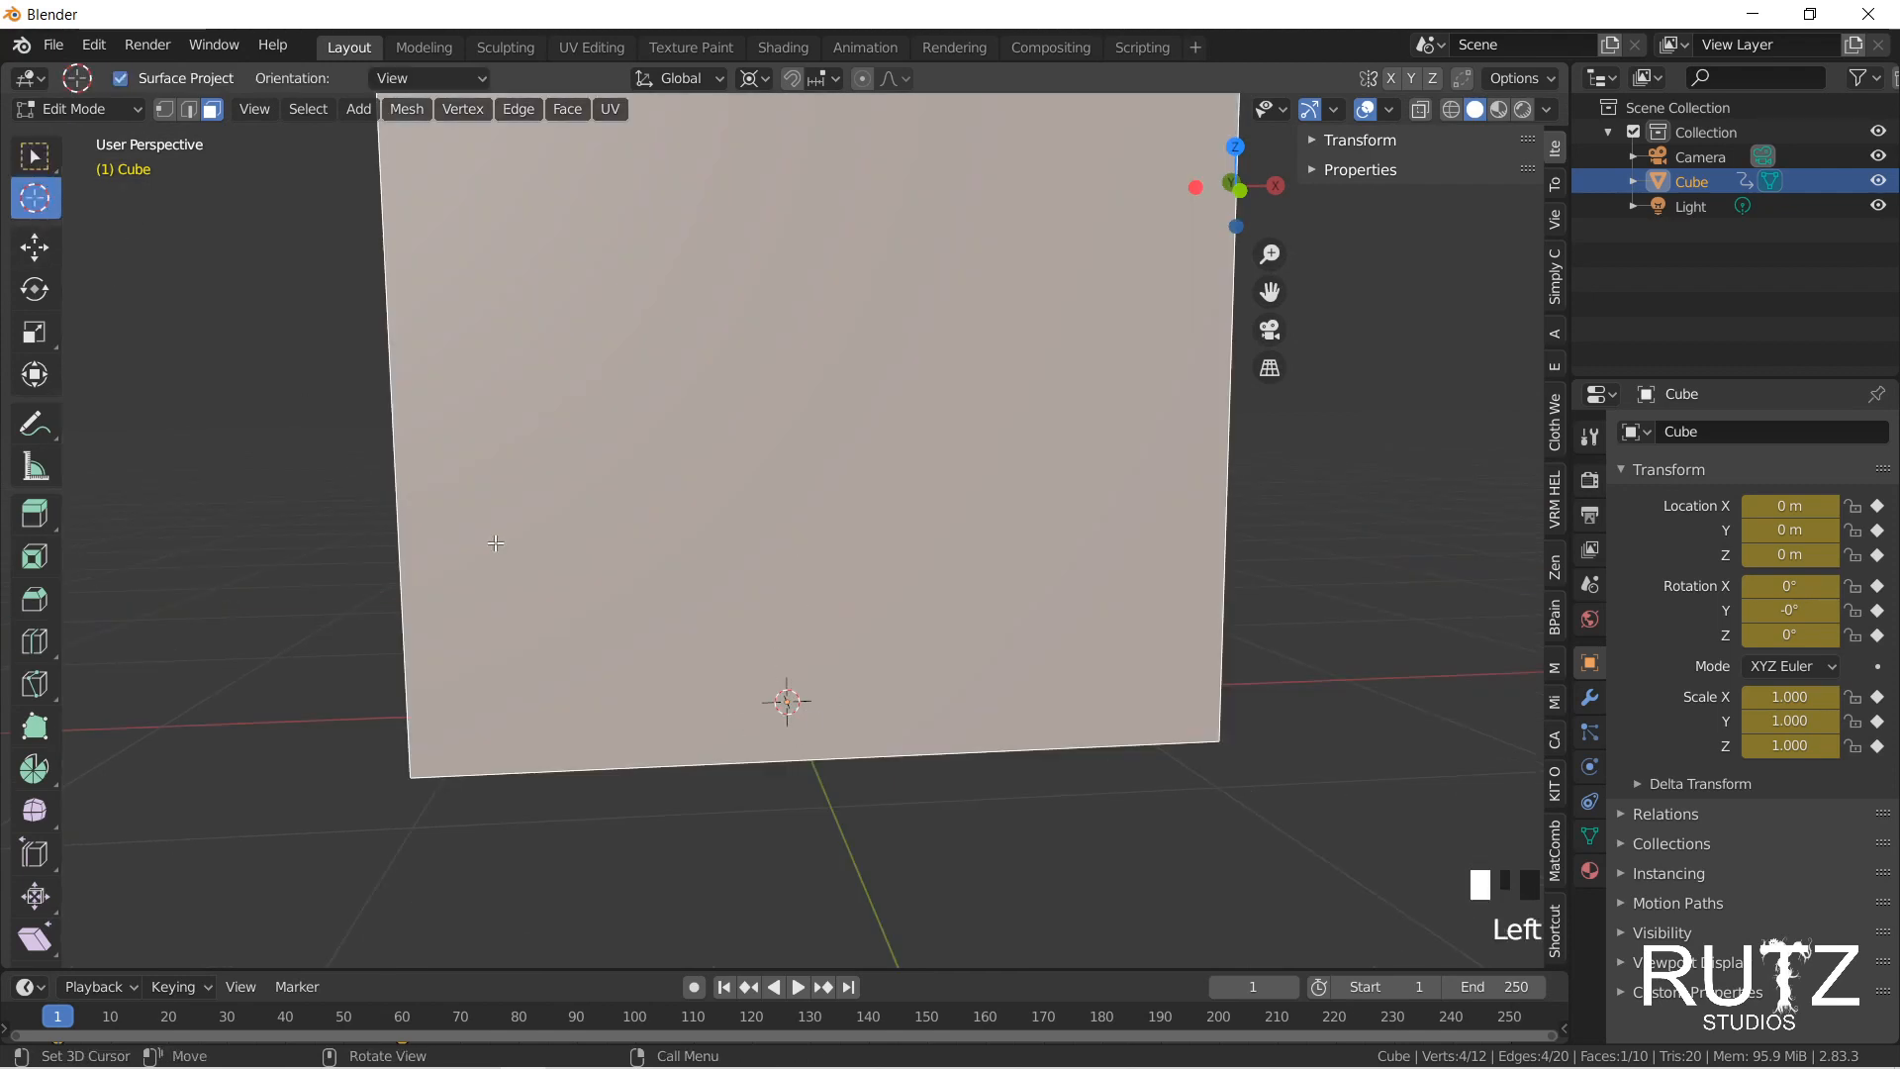
click(276, 424)
click(1354, 472)
click(1444, 277)
double_click(212, 181)
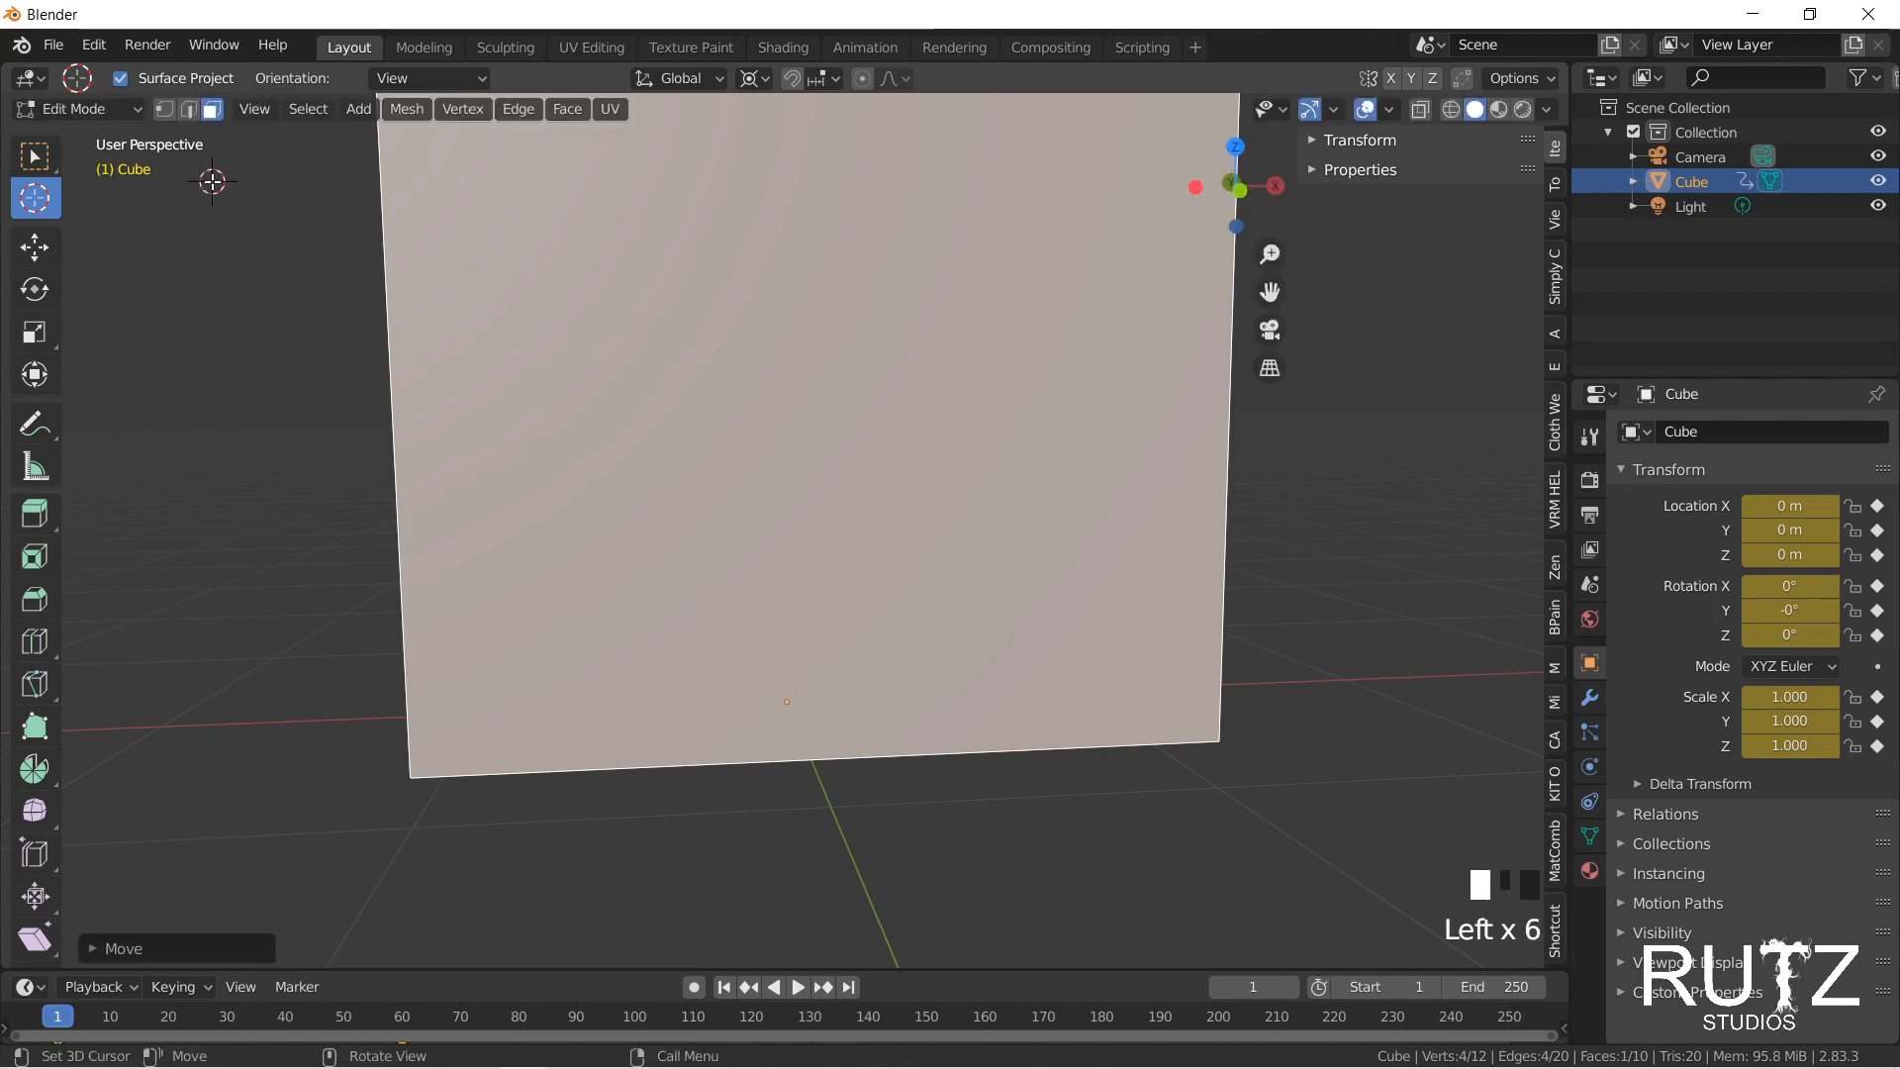
scroll(406, 495, down, 6)
click(34, 198)
click(392, 508)
click(769, 234)
click(1095, 535)
click(708, 648)
click(472, 422)
click(1136, 549)
click(510, 560)
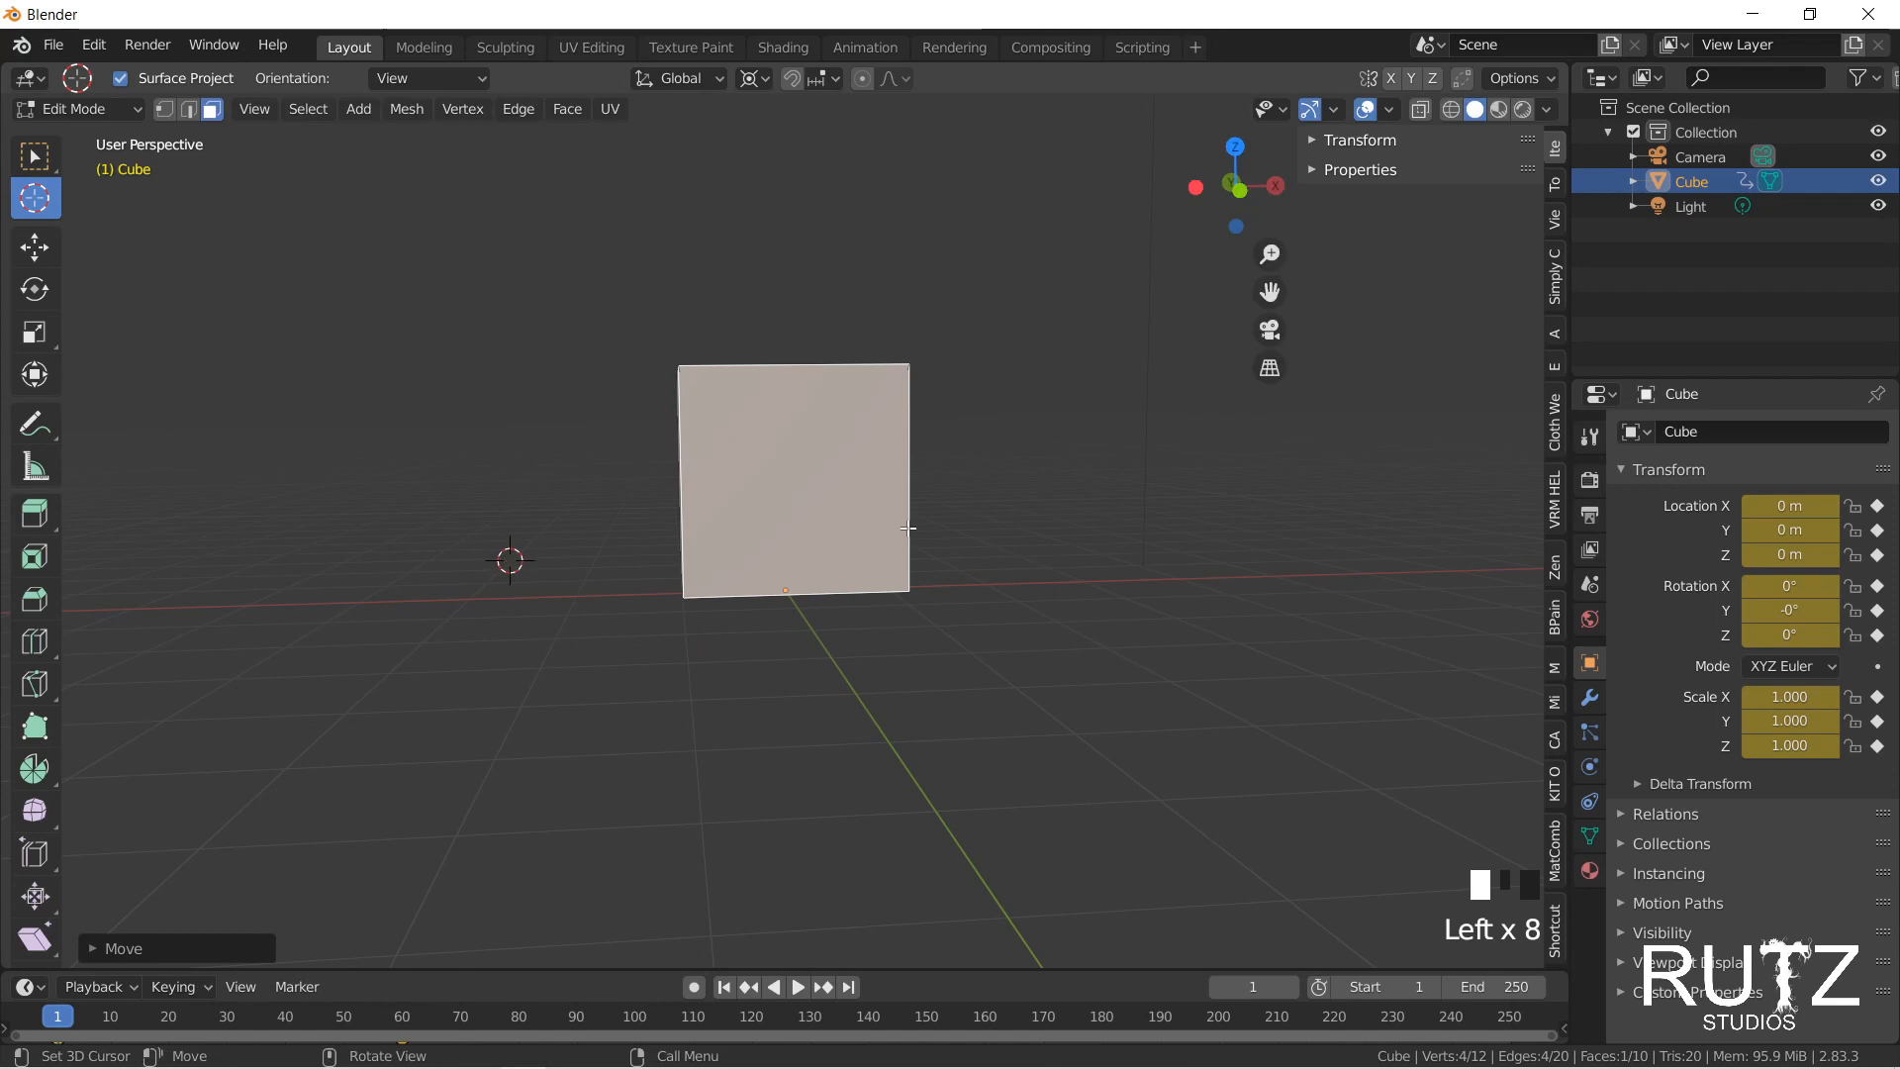
Step: Deselect all of the cube's faces and snap the 3D cursor back to the world origin
key(shift+a)
key(alt+a)
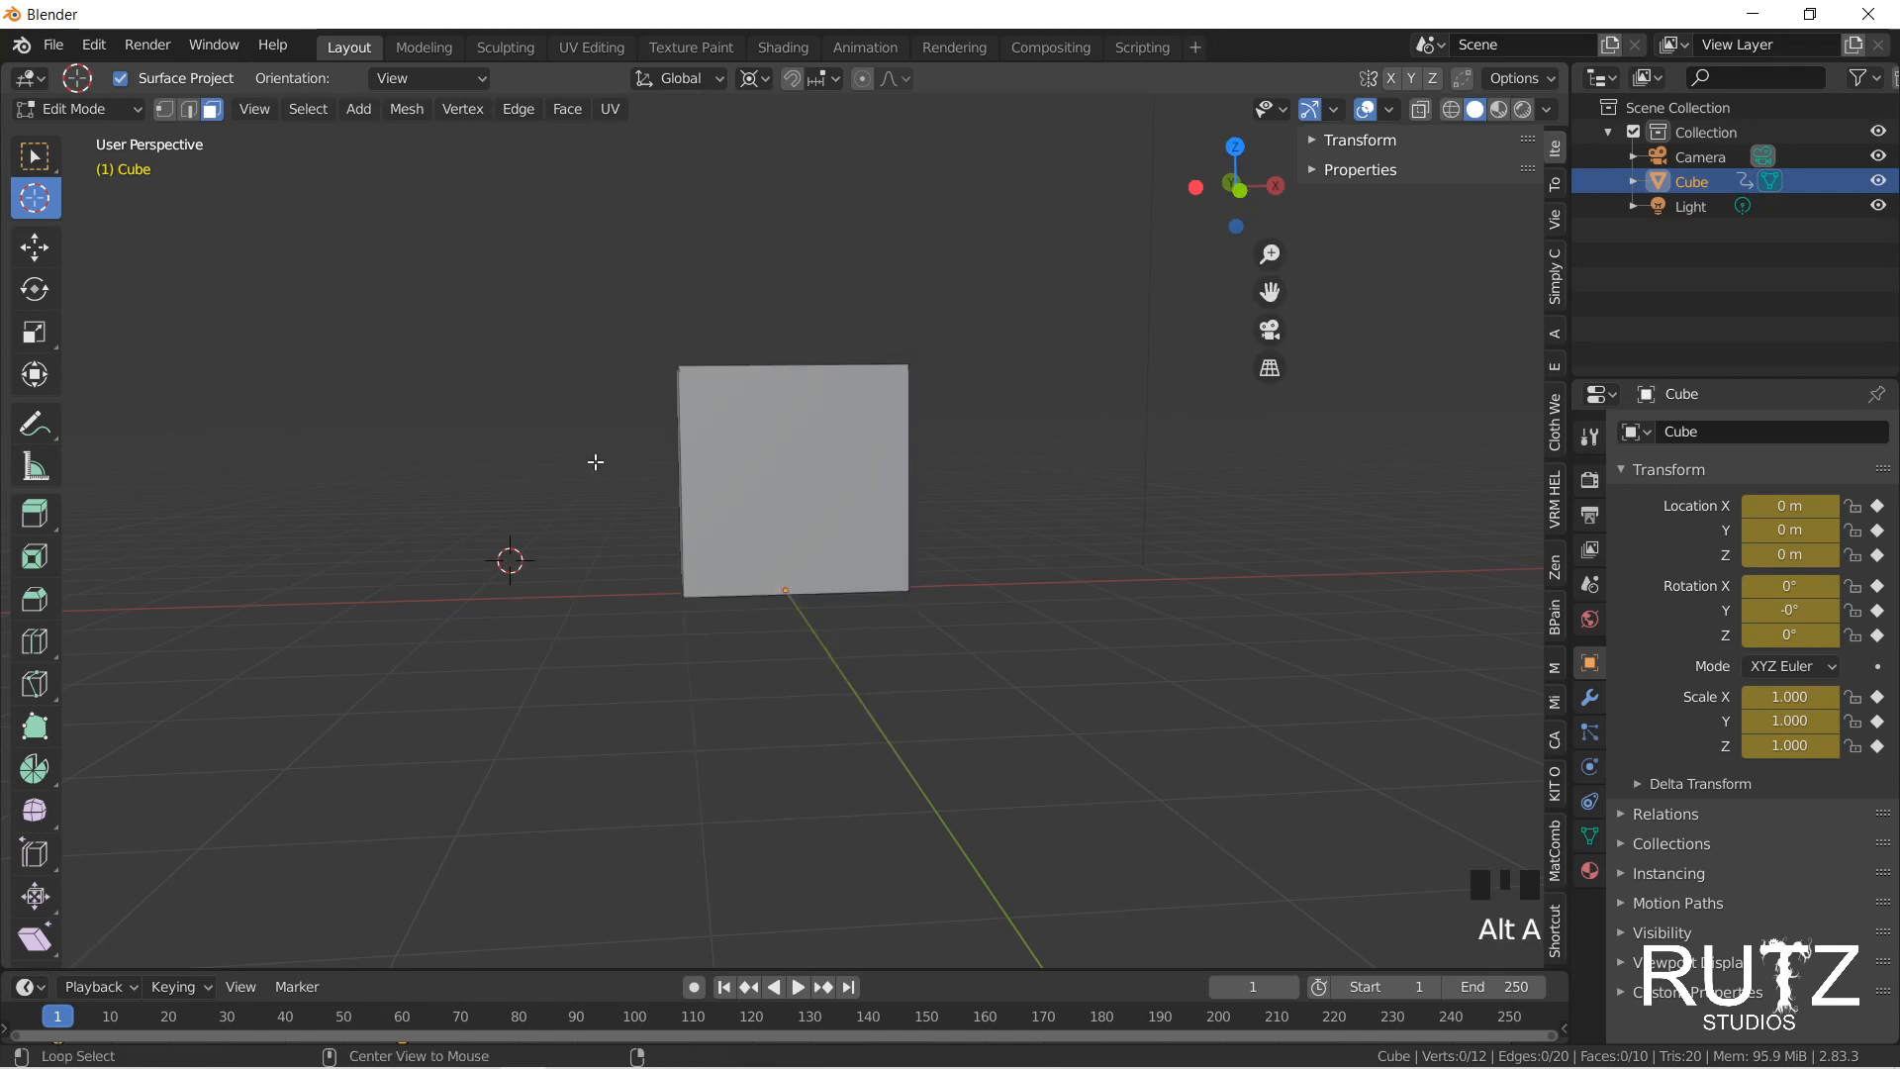
key(shift+s)
click(422, 570)
middle_drag(418, 567, 769, 275)
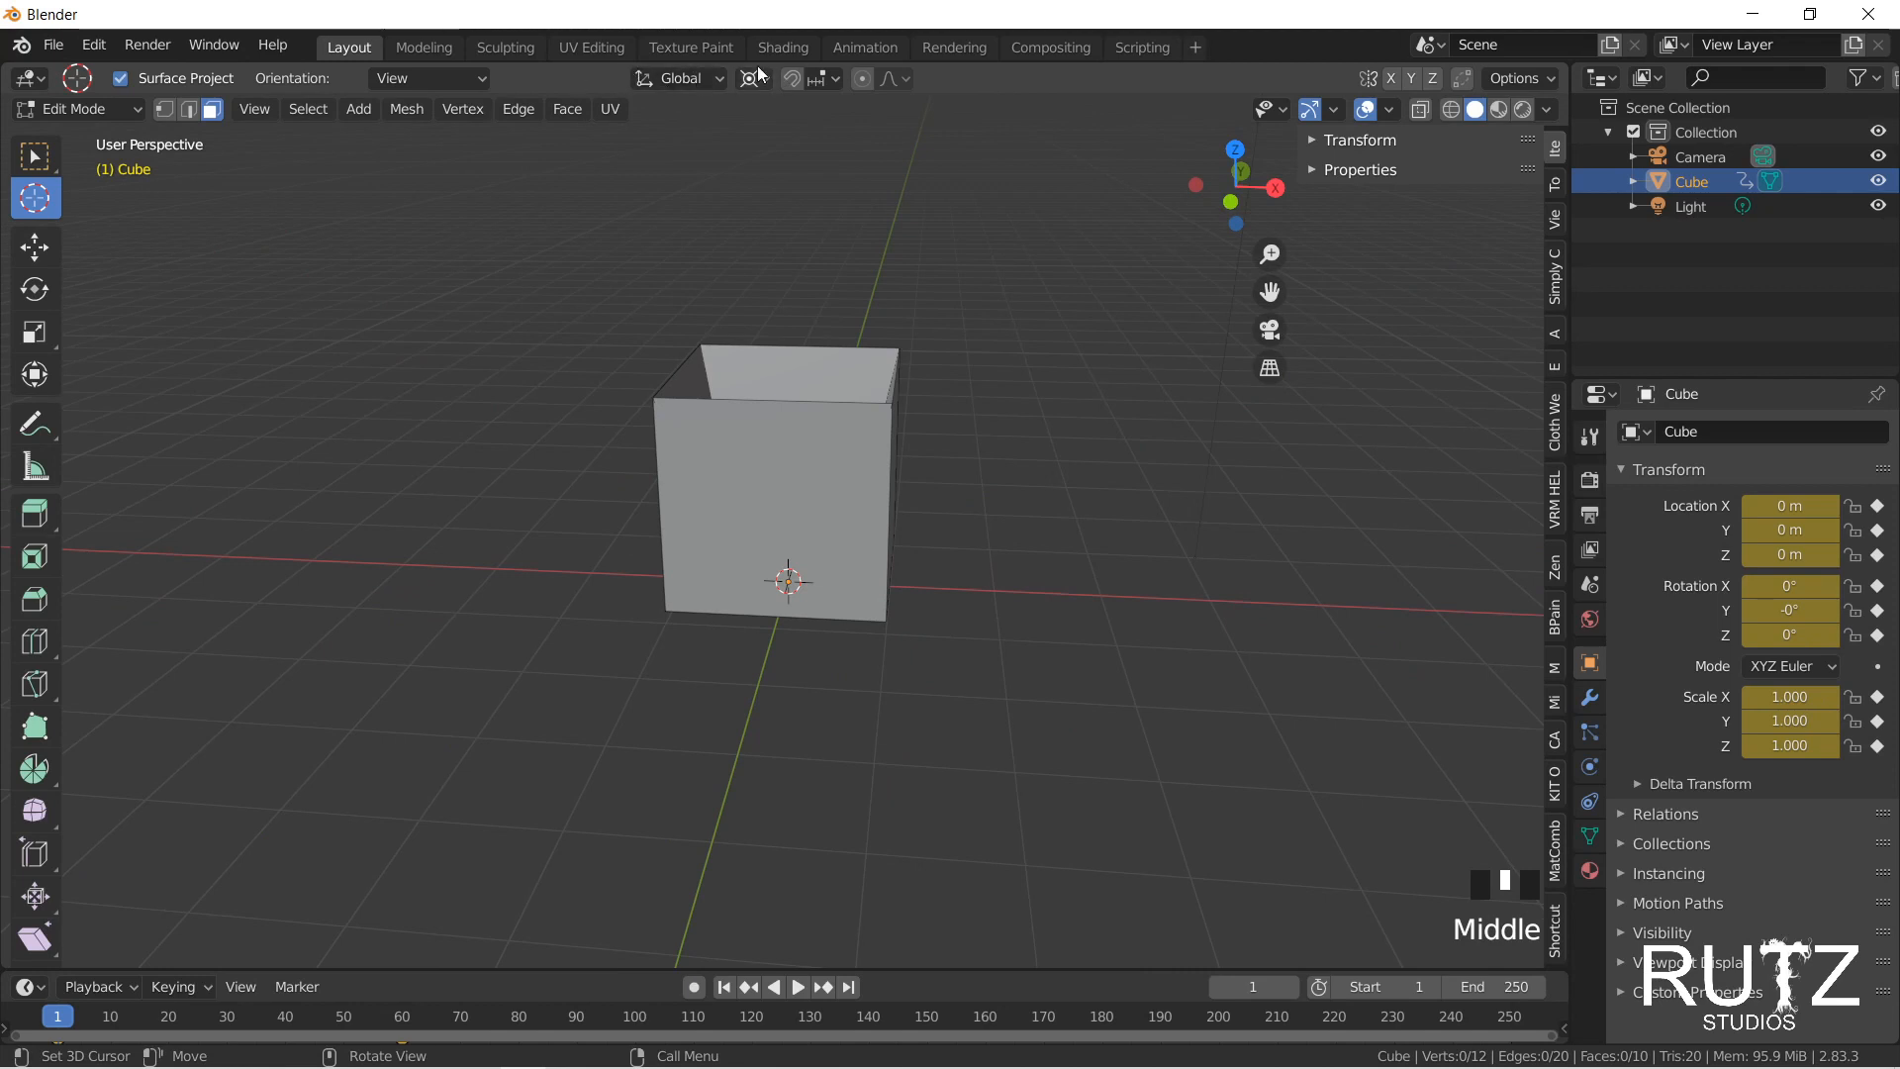
Step: Look through the transform orientation options and the list of interaction modes, keeping Edit Mode
click(669, 74)
click(669, 75)
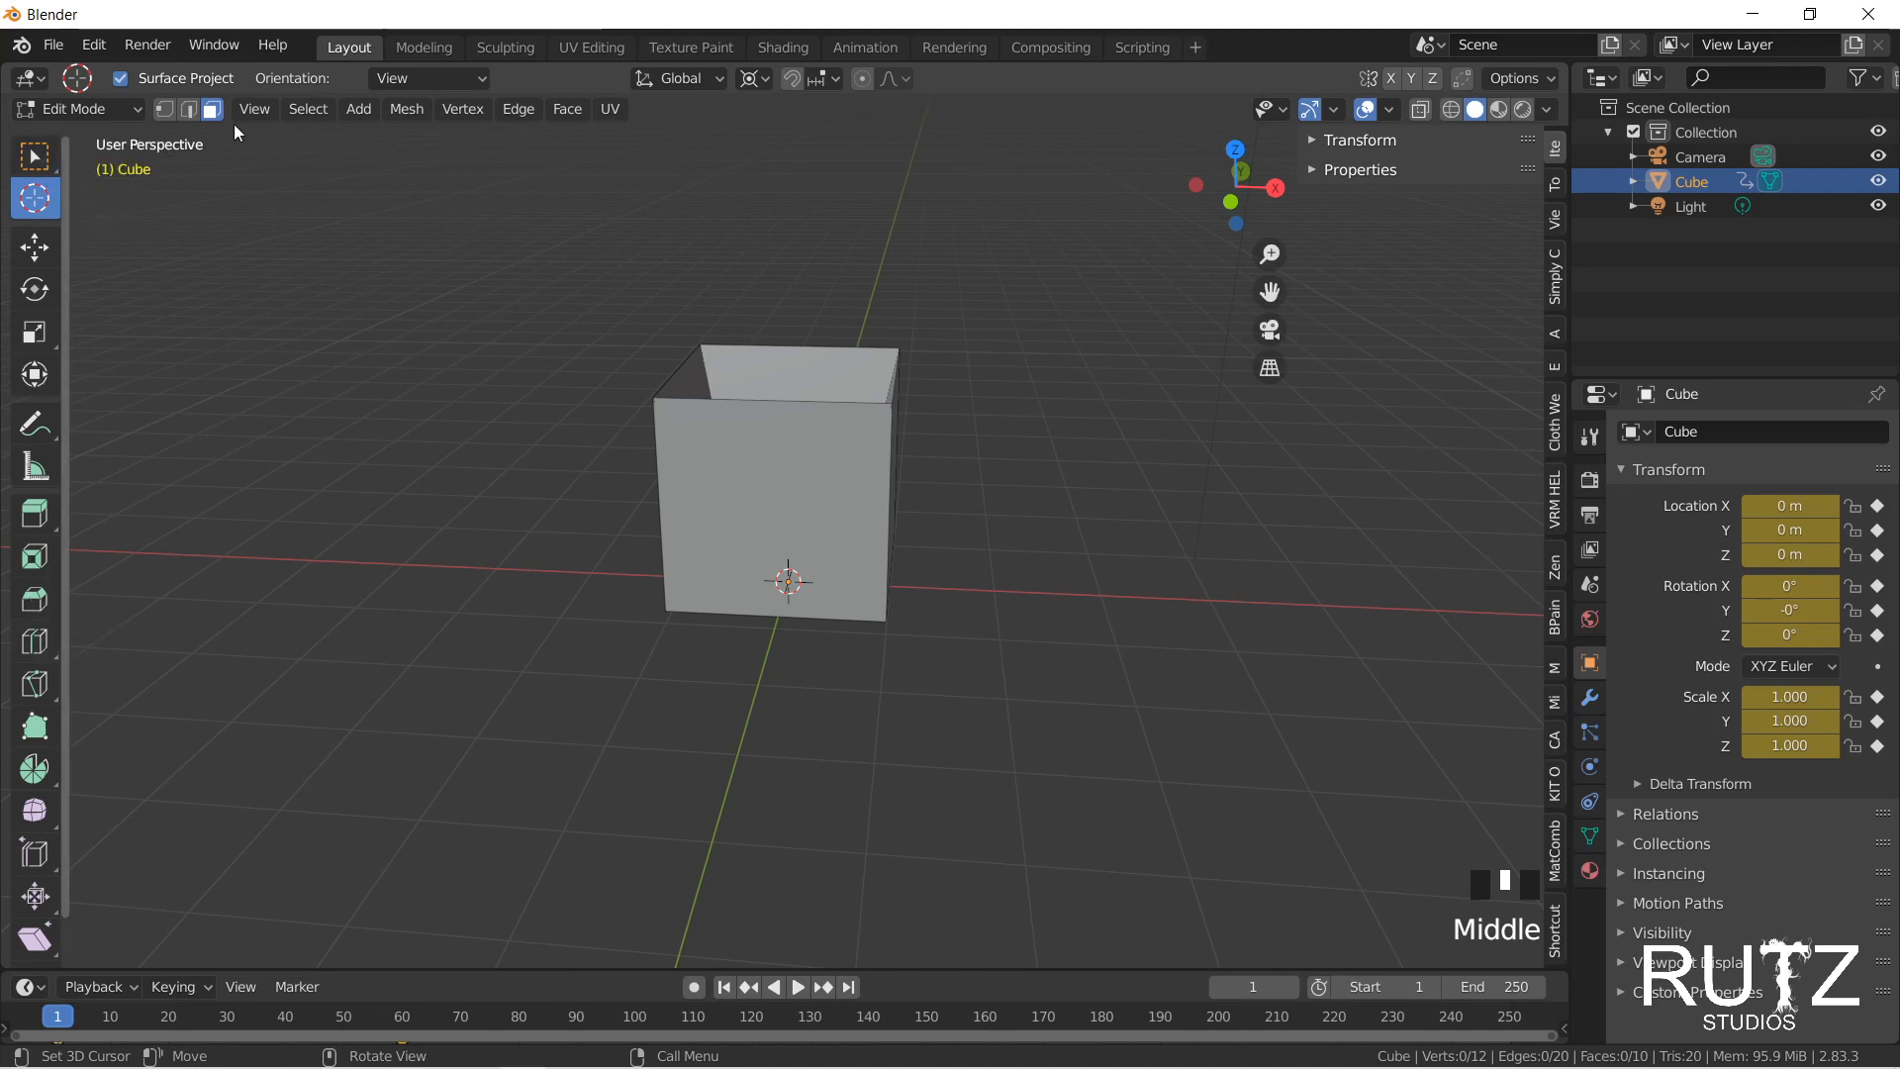
click(99, 108)
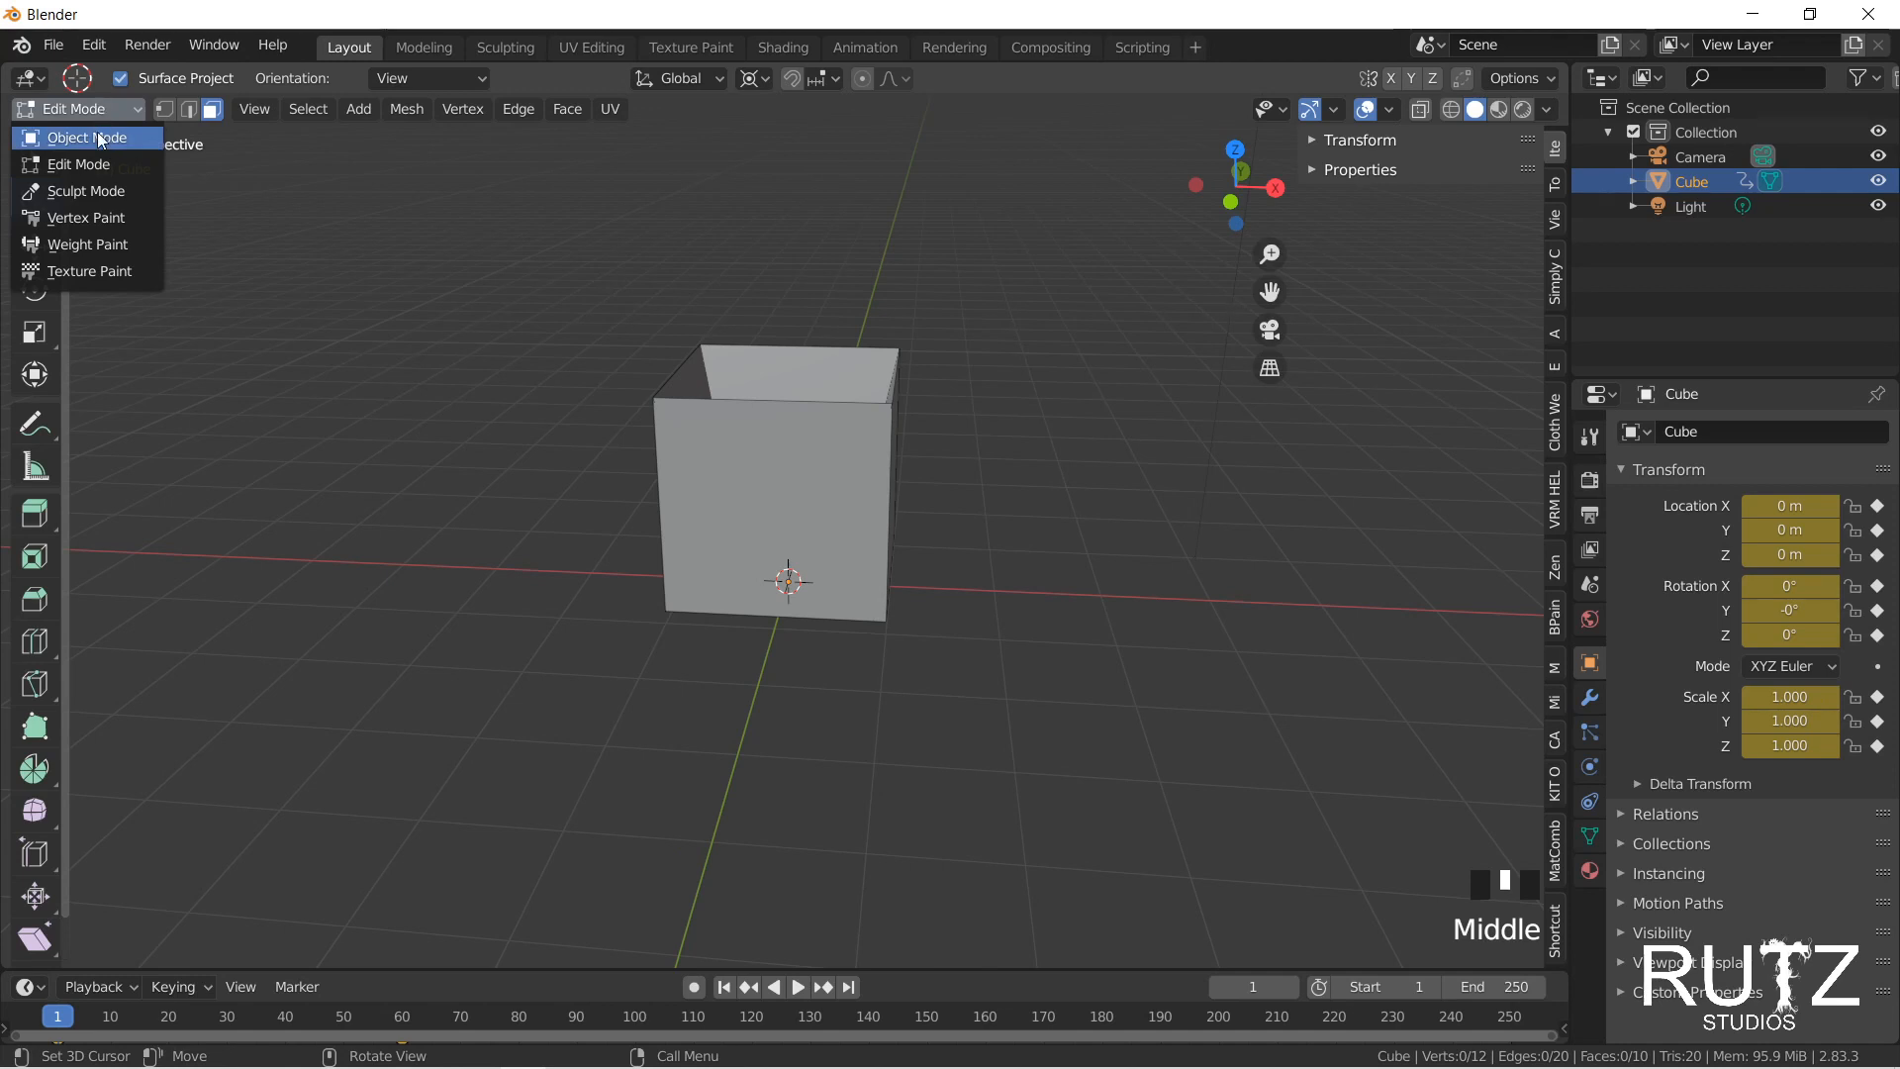
click(98, 111)
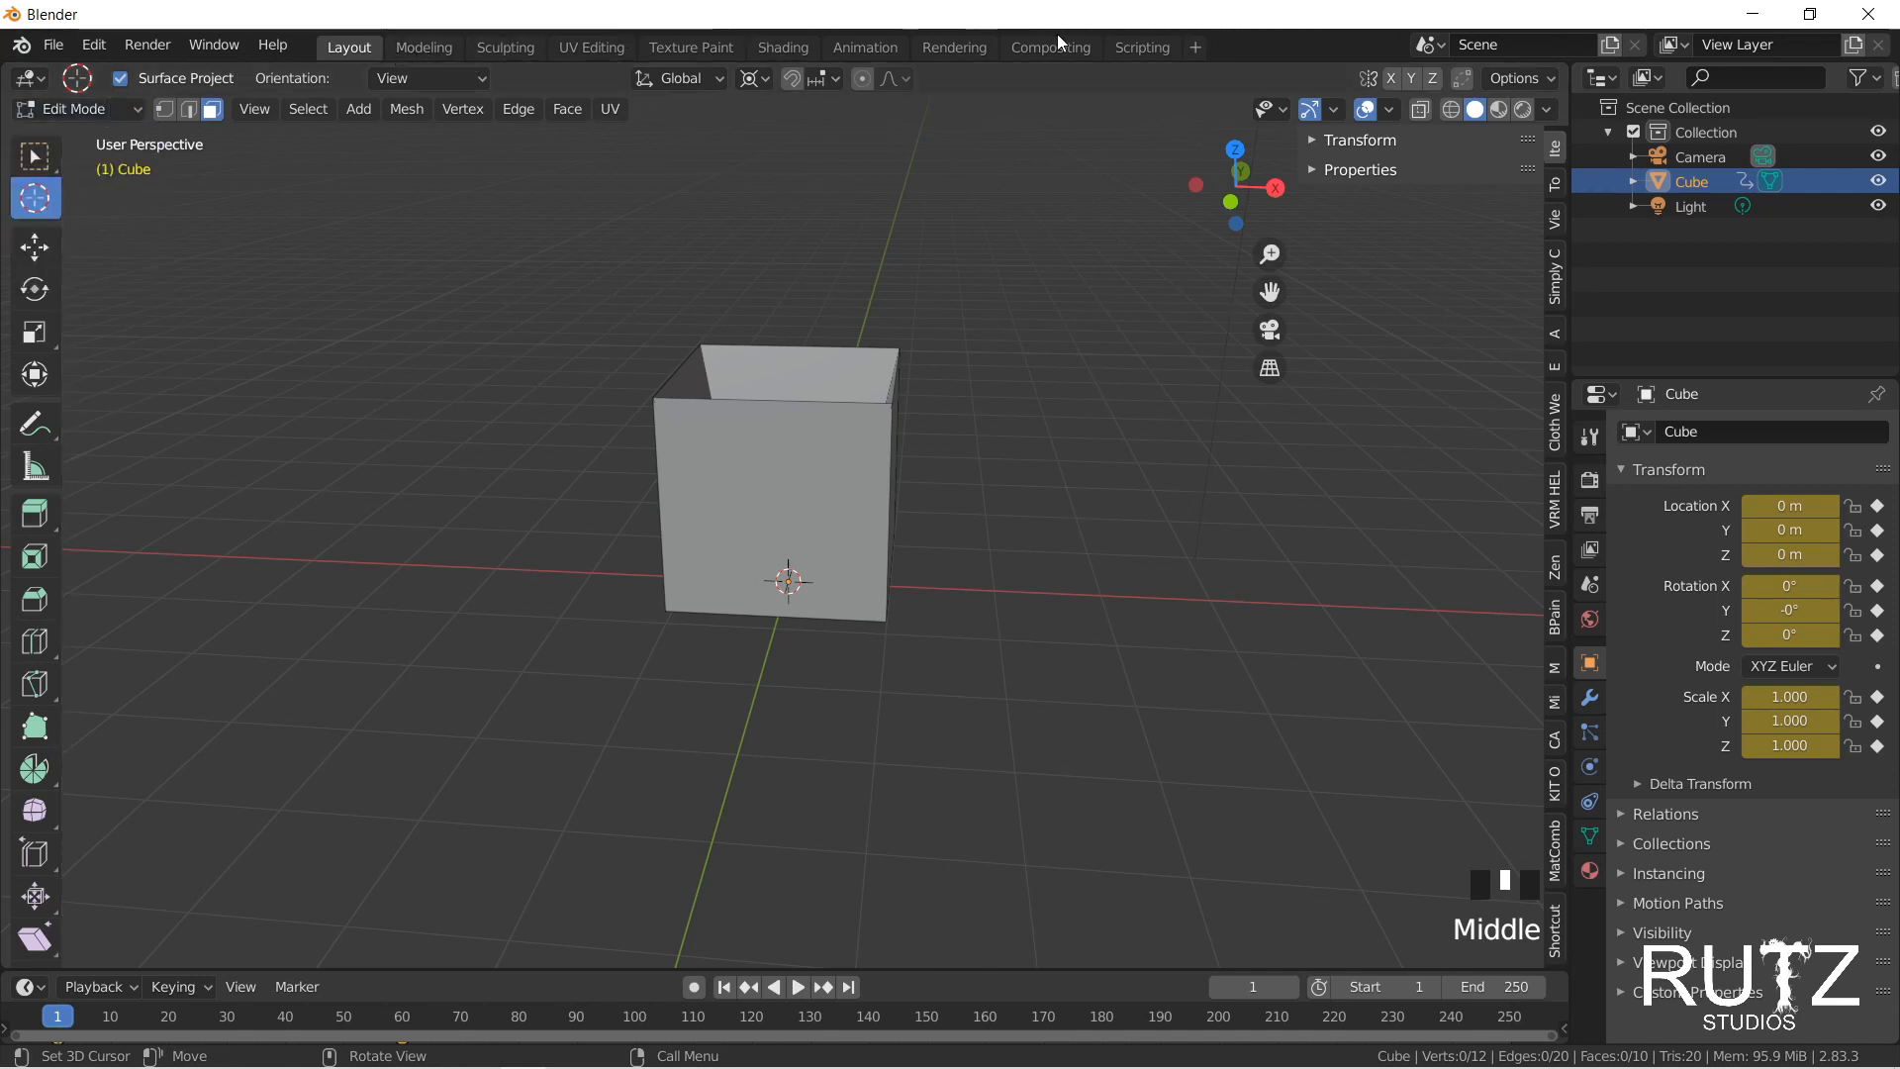
click(117, 107)
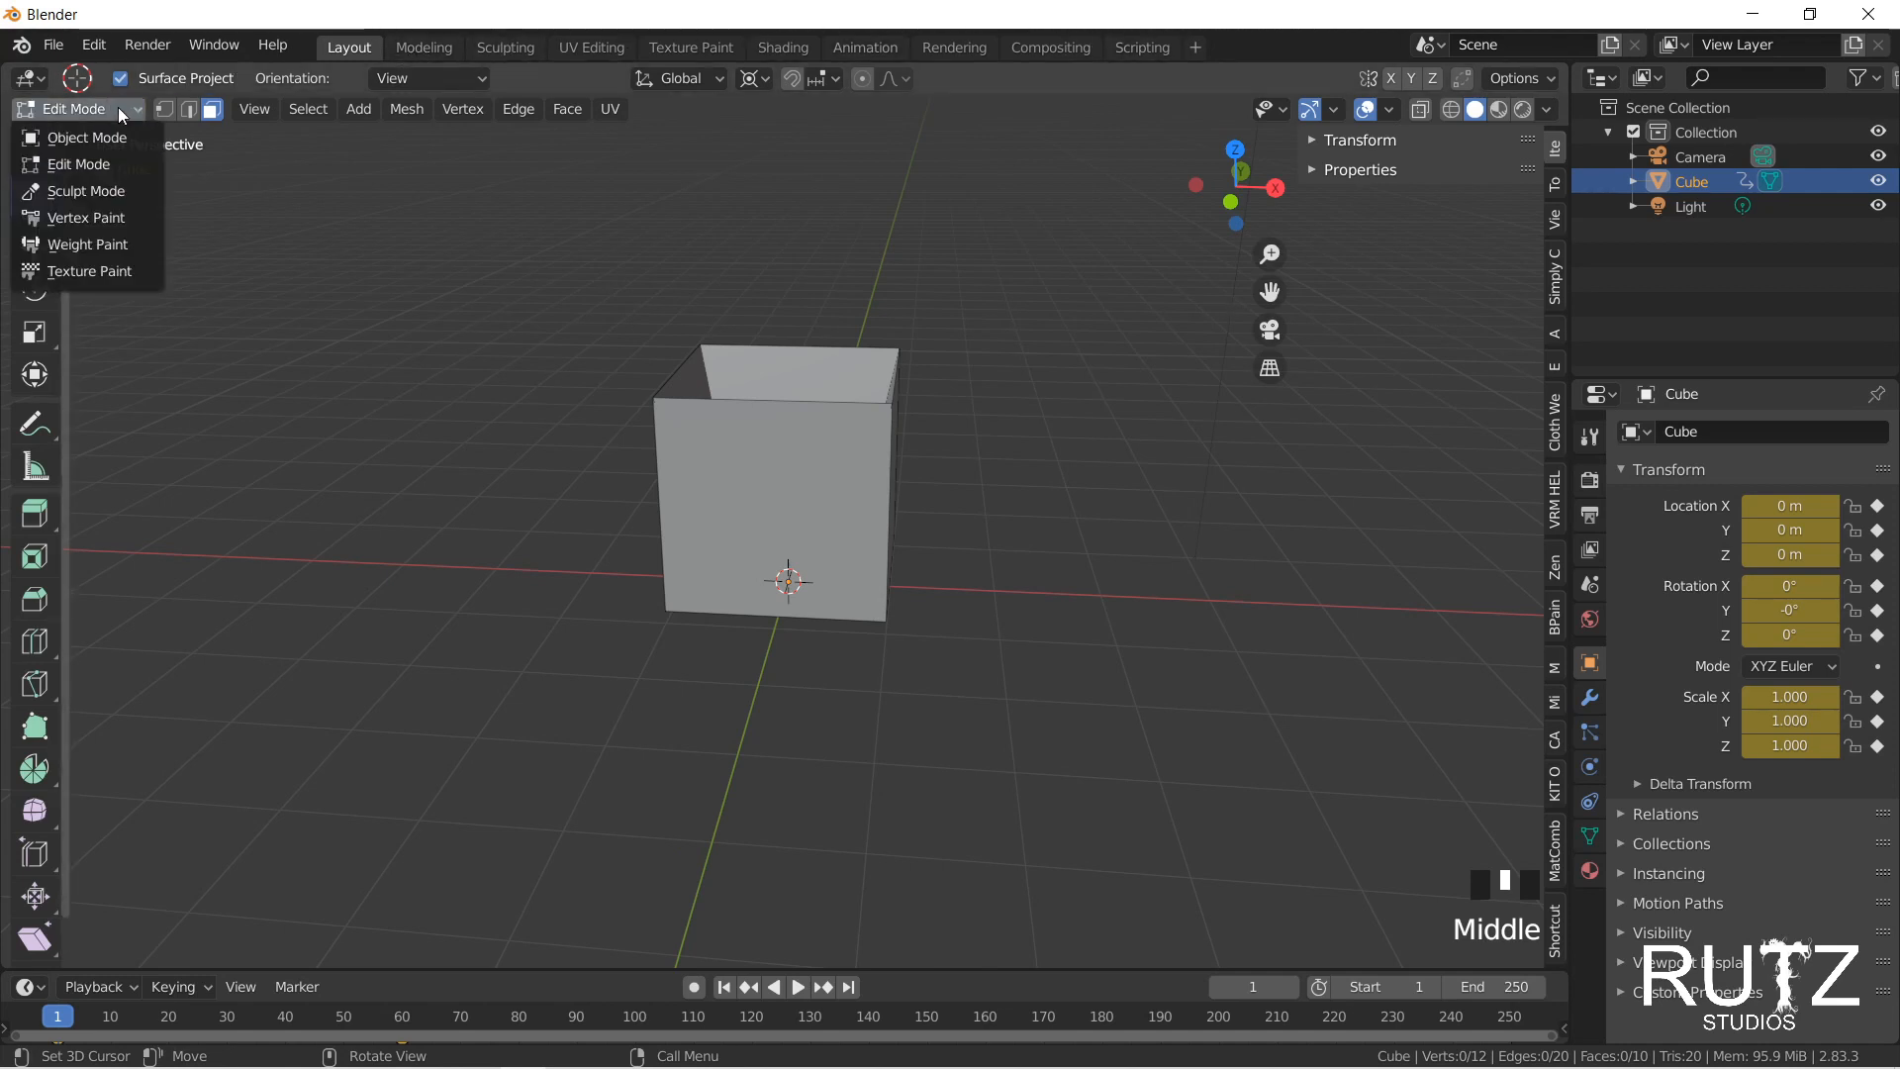
click(98, 163)
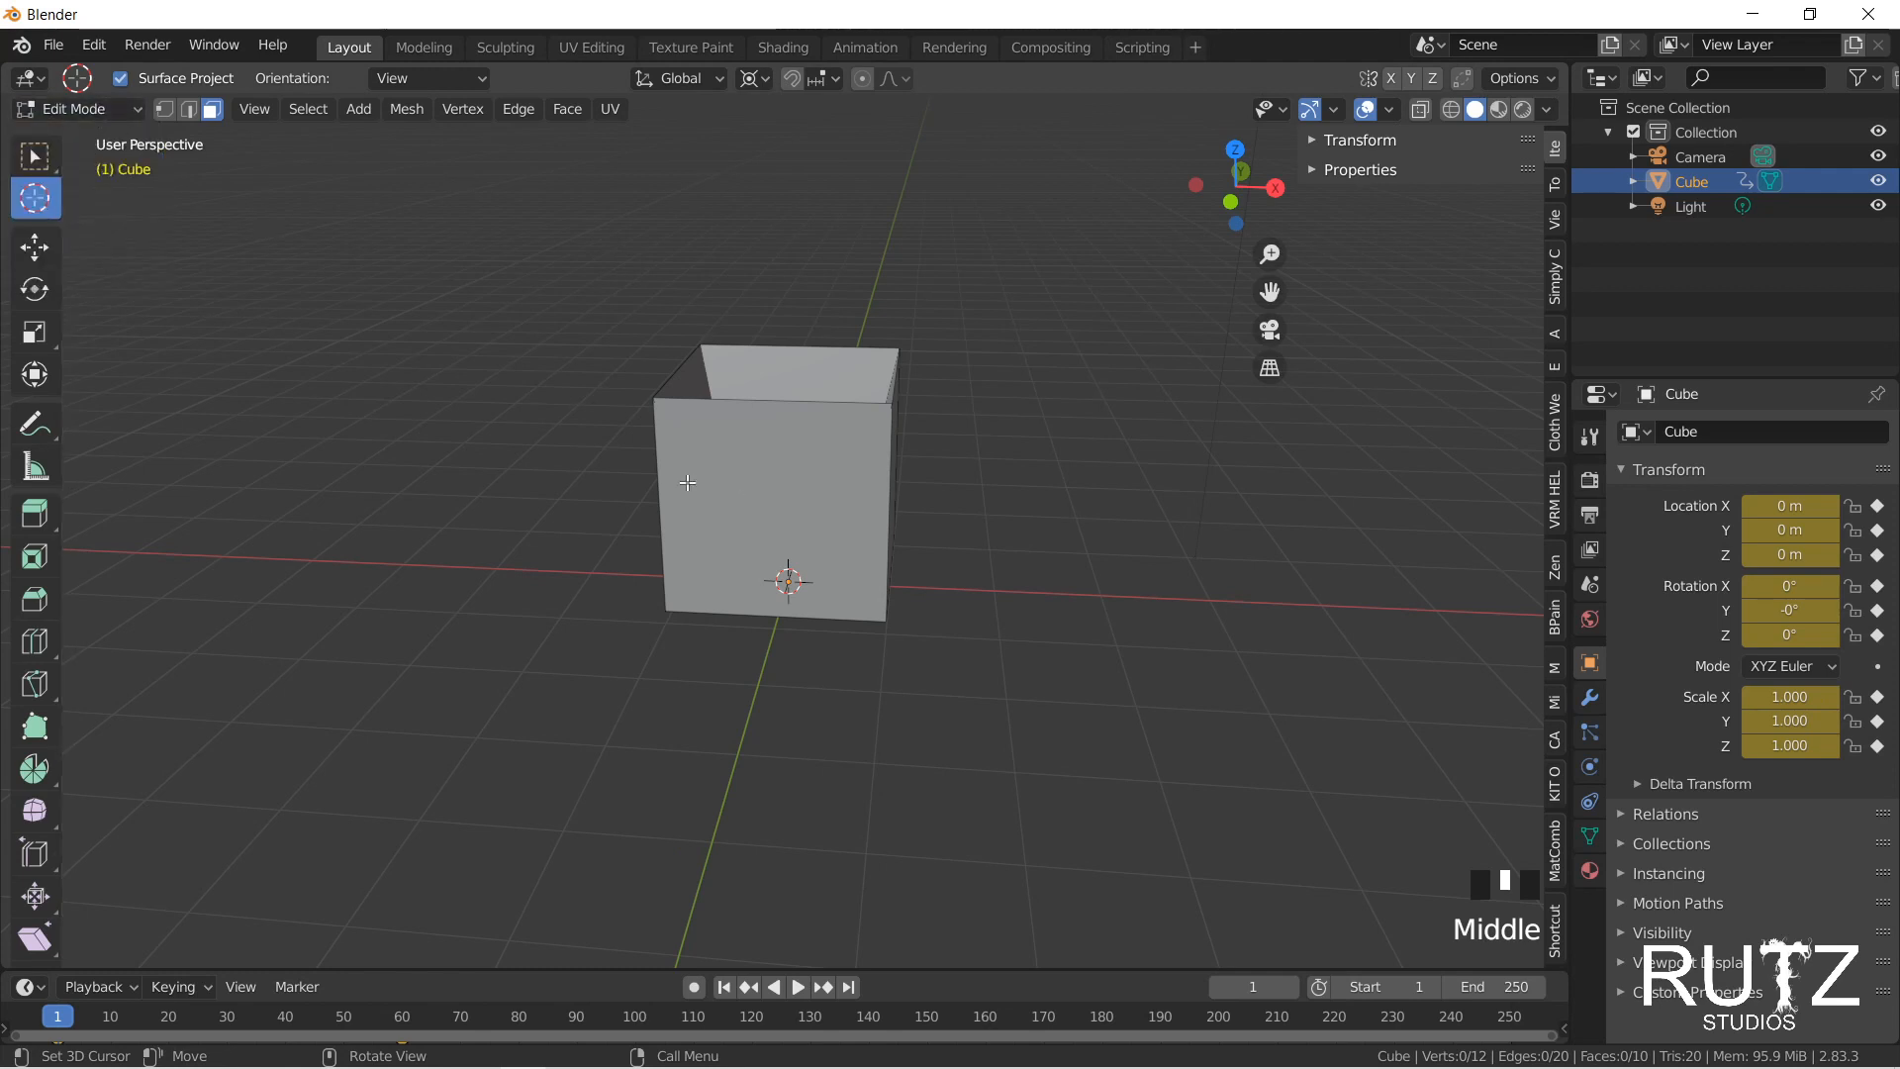
Step: Compare the interaction modes in the Modeling and Layout workspaces, ending in Layout with Object Mode
click(423, 45)
click(79, 109)
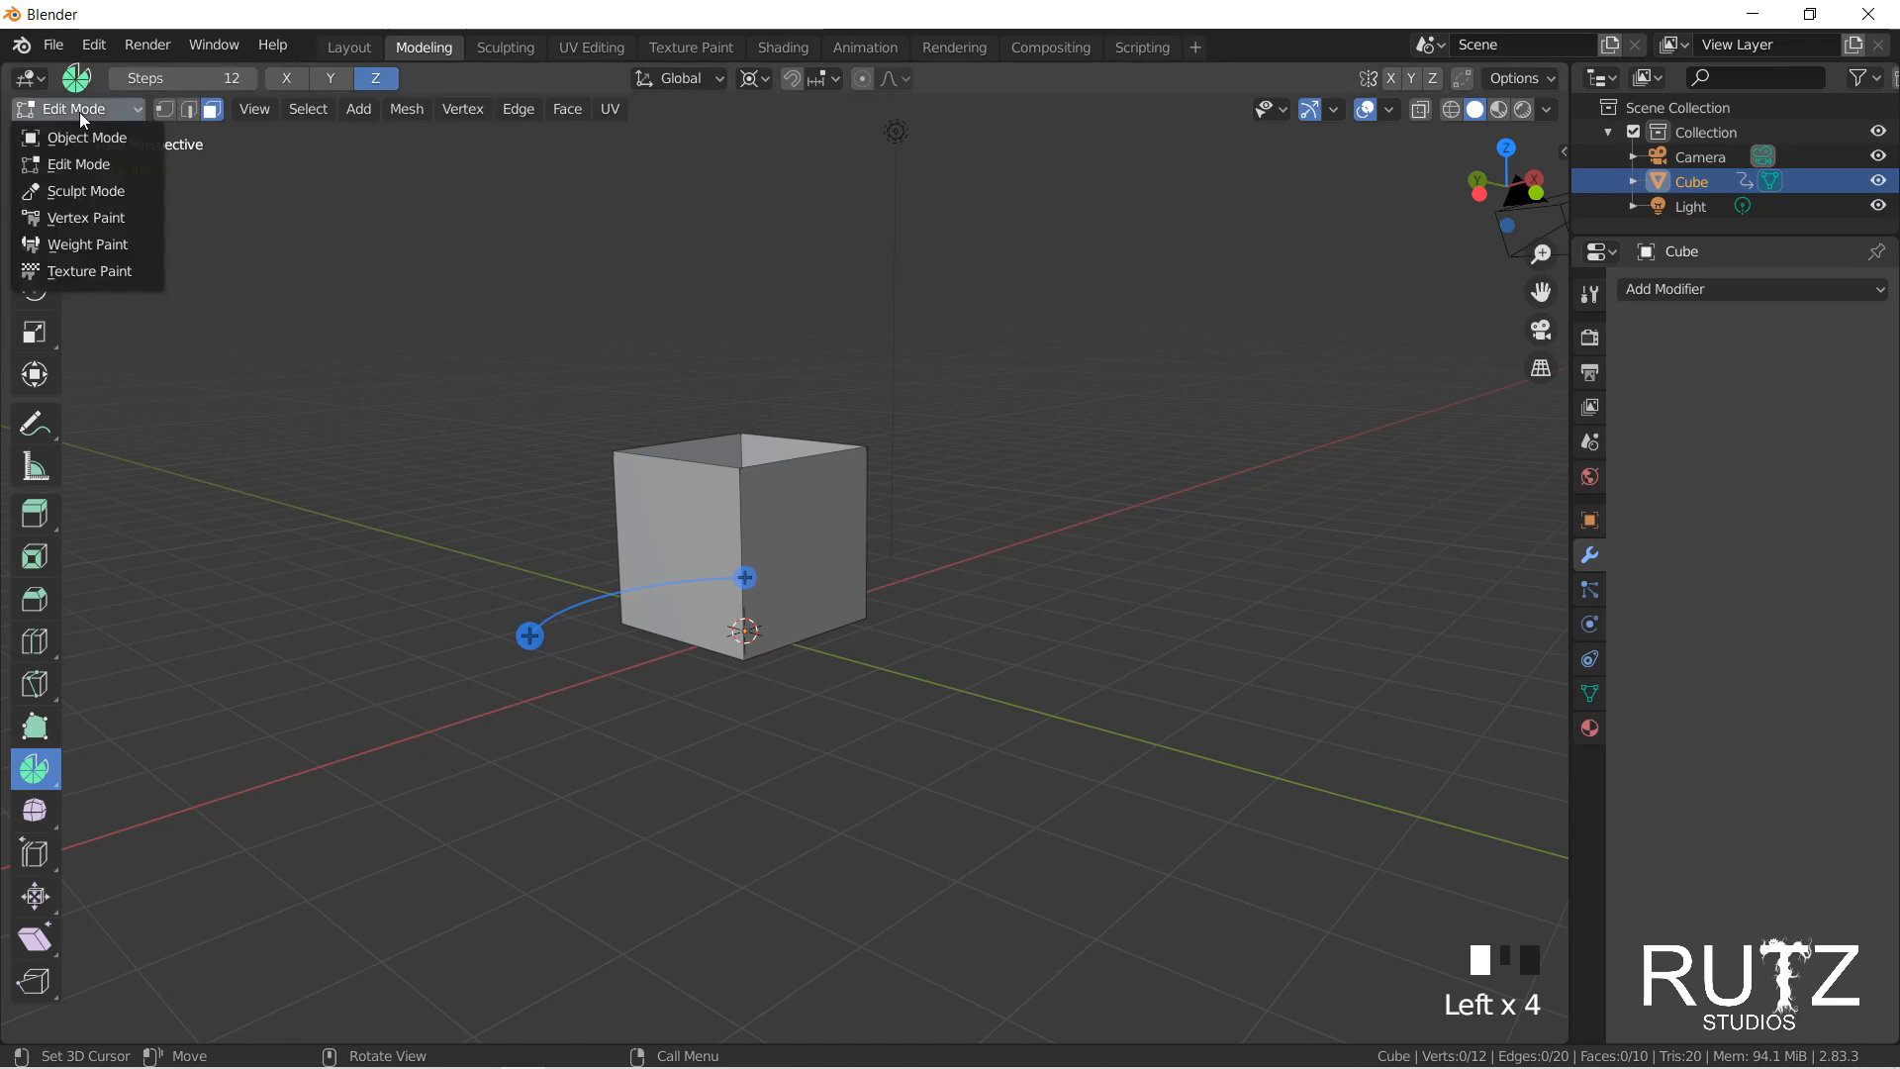
click(349, 47)
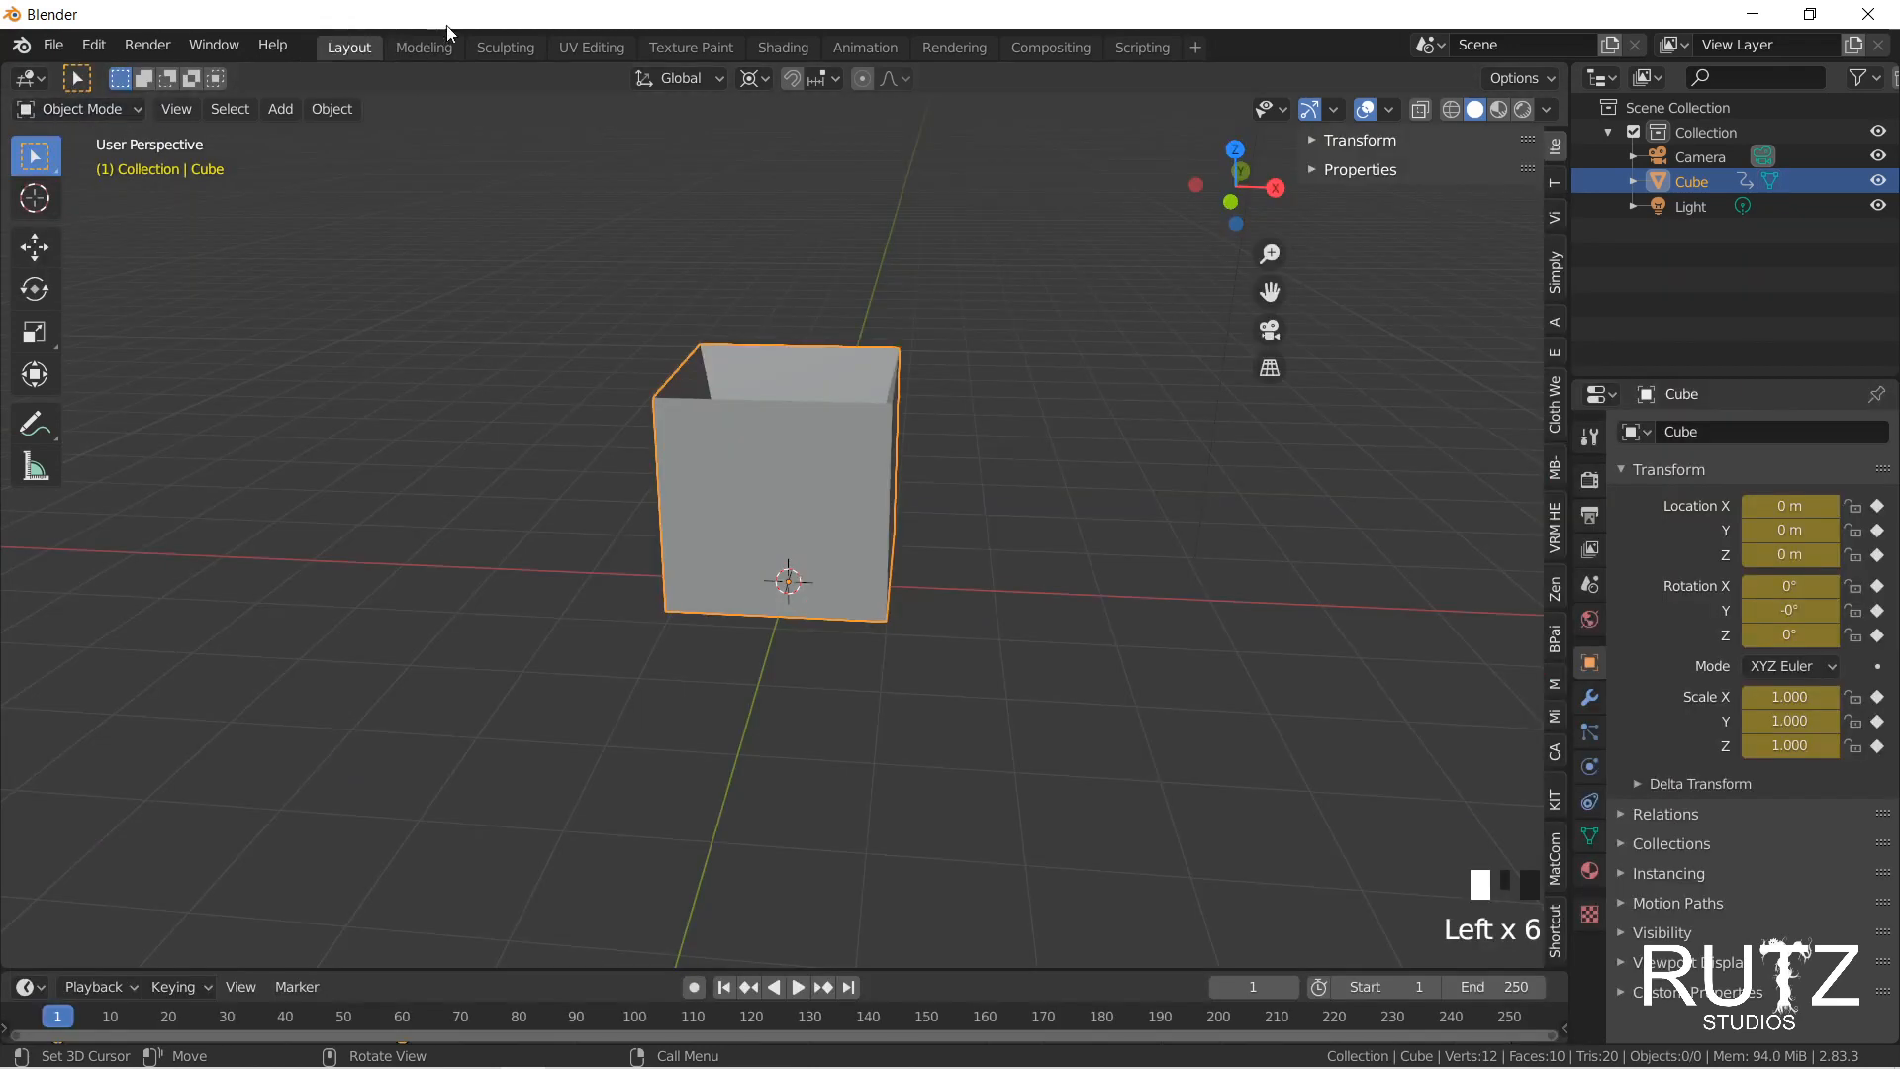
mouse_move(80, 109)
mouse_down()
mouse_move(103, 163)
mouse_move(74, 148)
mouse_move(85, 186)
mouse_up()
drag(79, 109, 84, 225)
drag(79, 109, 75, 131)
Step: View the Sculpting and UV Editing workspaces, ending in Sculpting
click(505, 48)
click(594, 47)
click(490, 47)
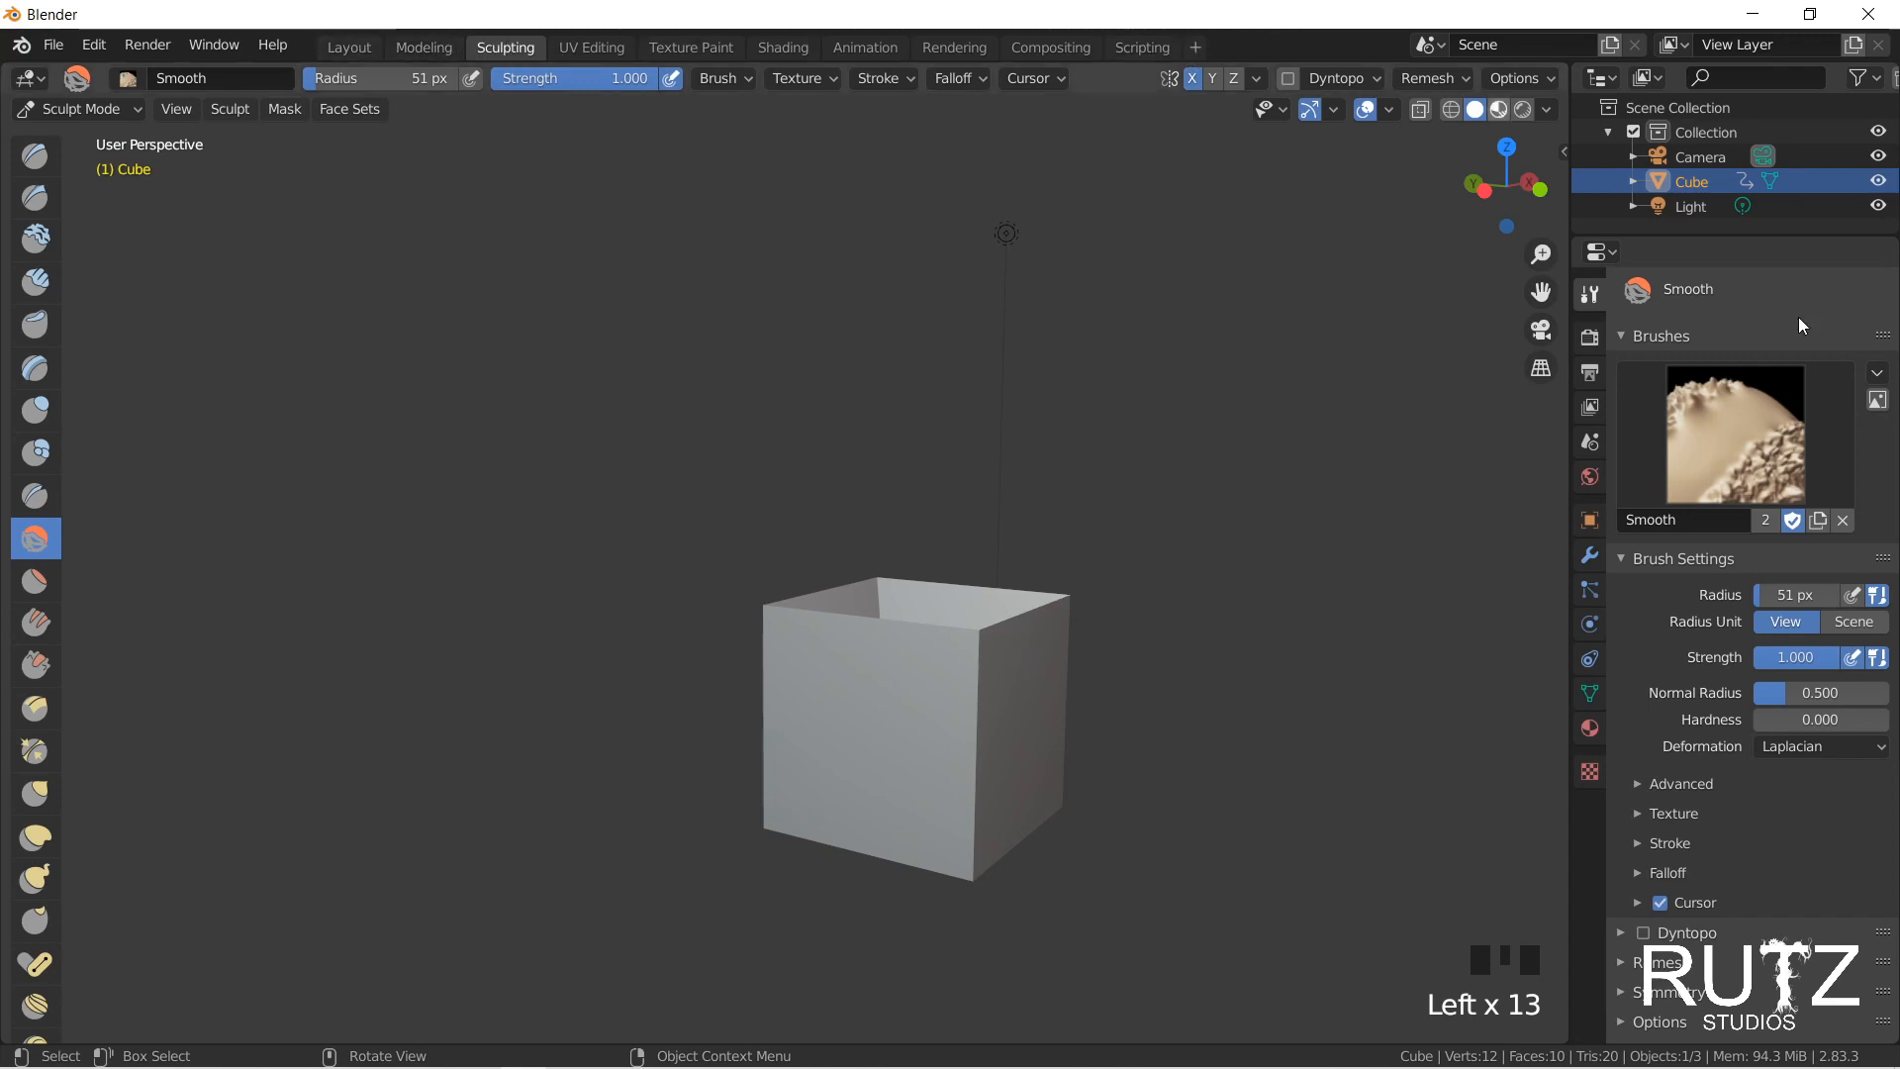
Step: Switch the cube to Object Mode and back to Sculpt Mode in the Sculpting workspace, and return to Layout
drag(77, 109, 96, 147)
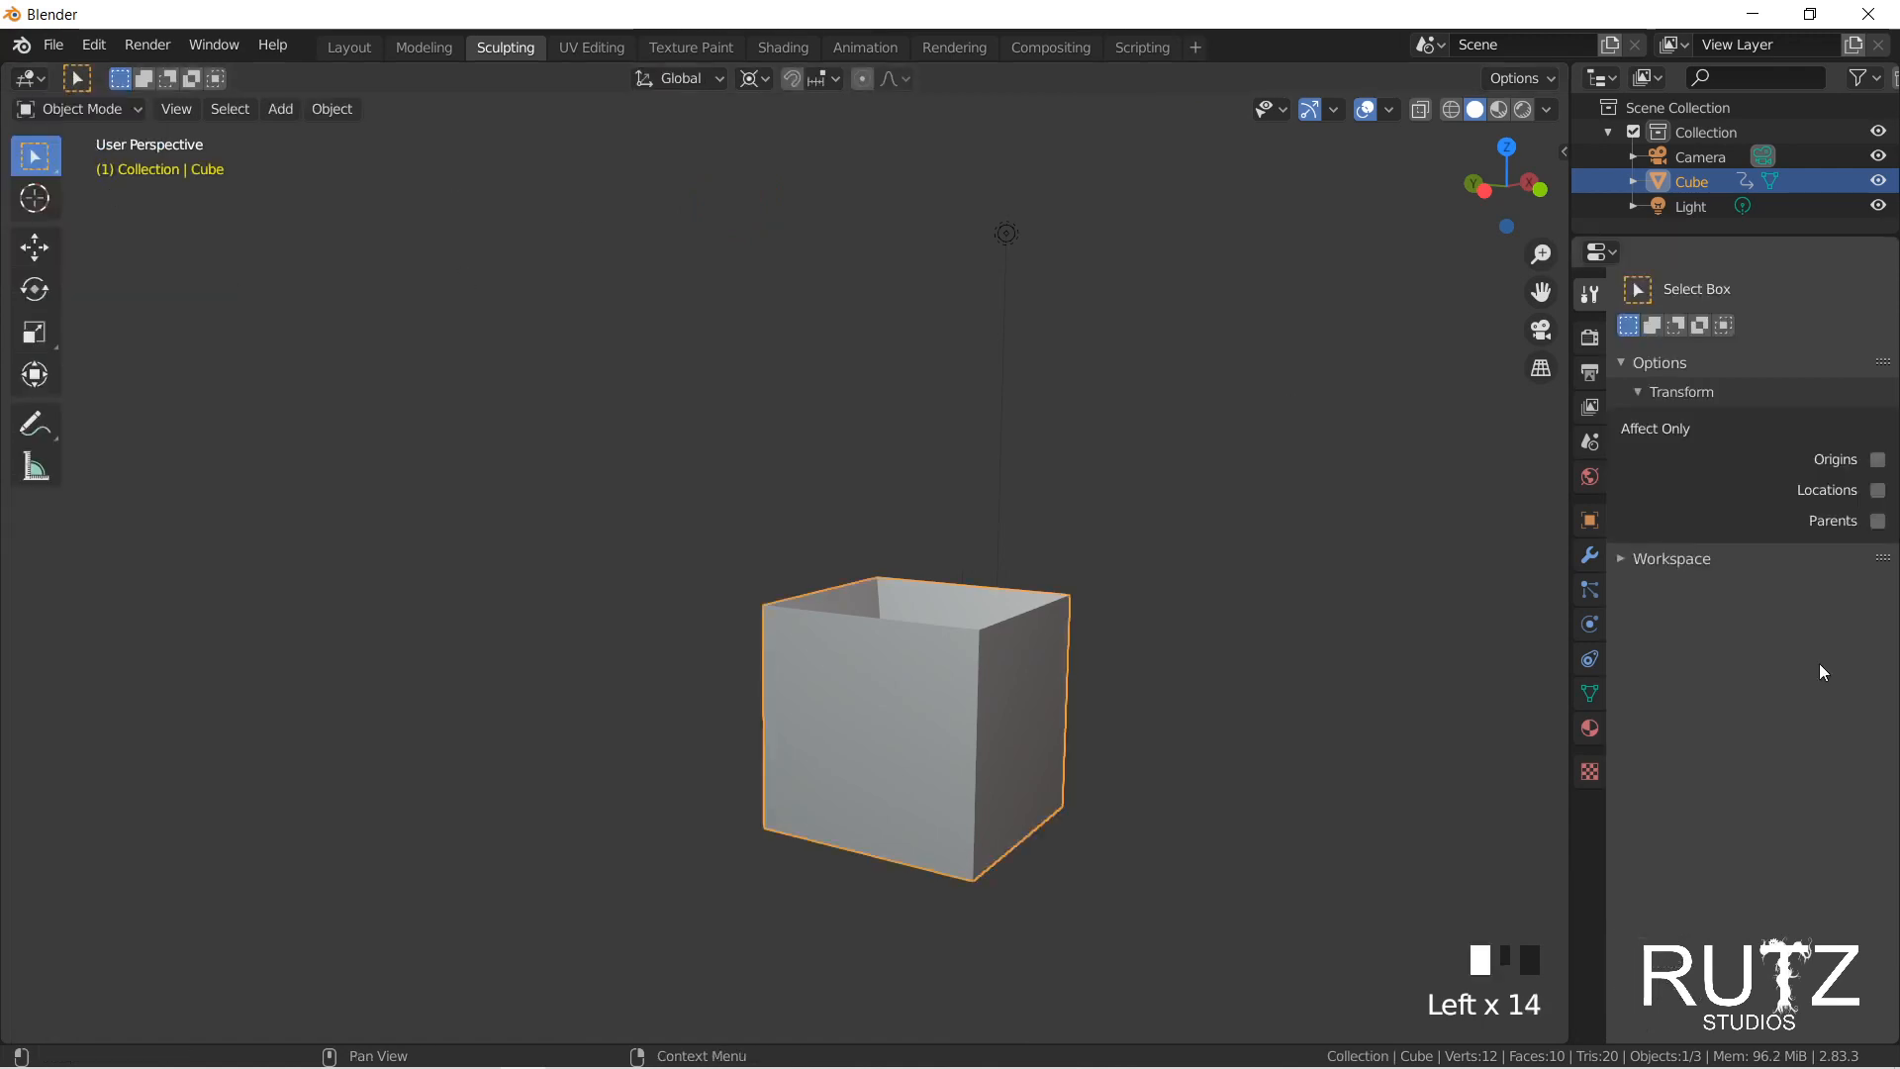
click(98, 107)
click(75, 137)
click(75, 108)
click(80, 192)
click(348, 47)
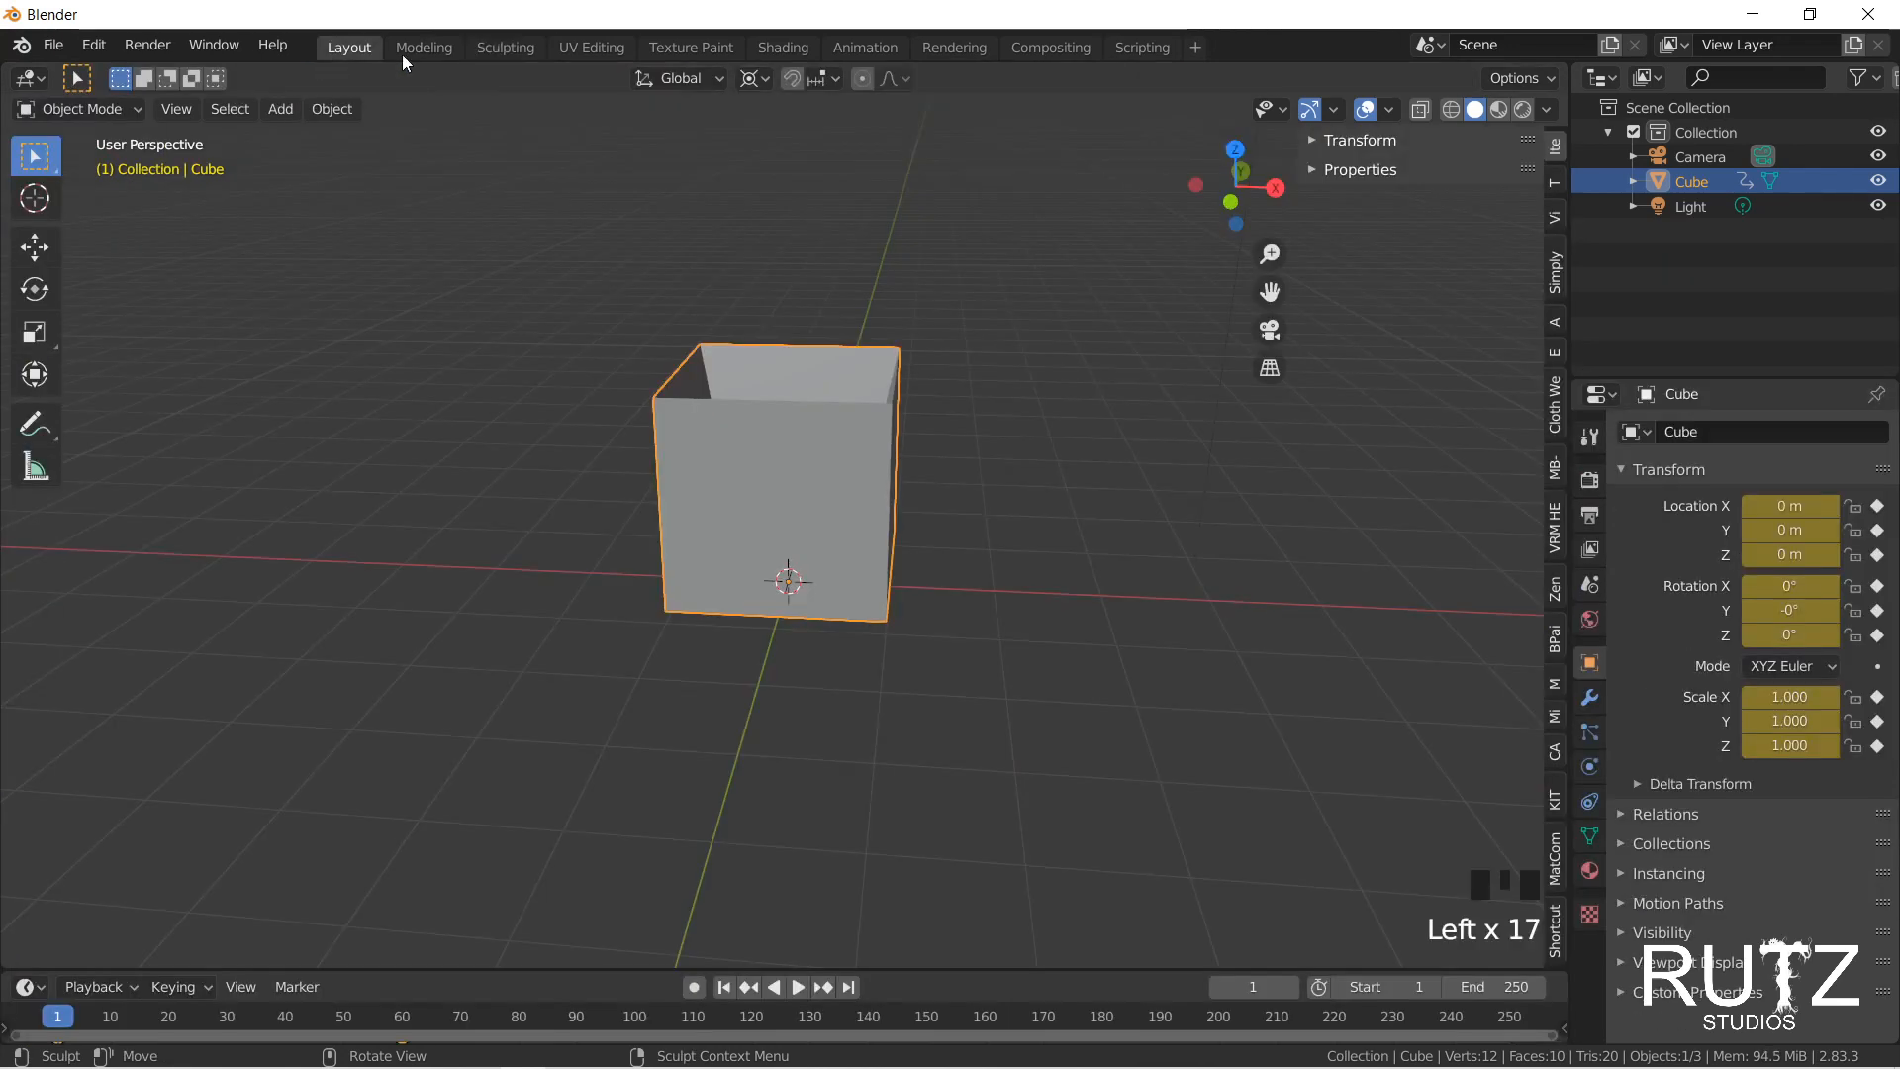
Step: View the Texture Paint and Shading workspaces and return to Layout
click(691, 46)
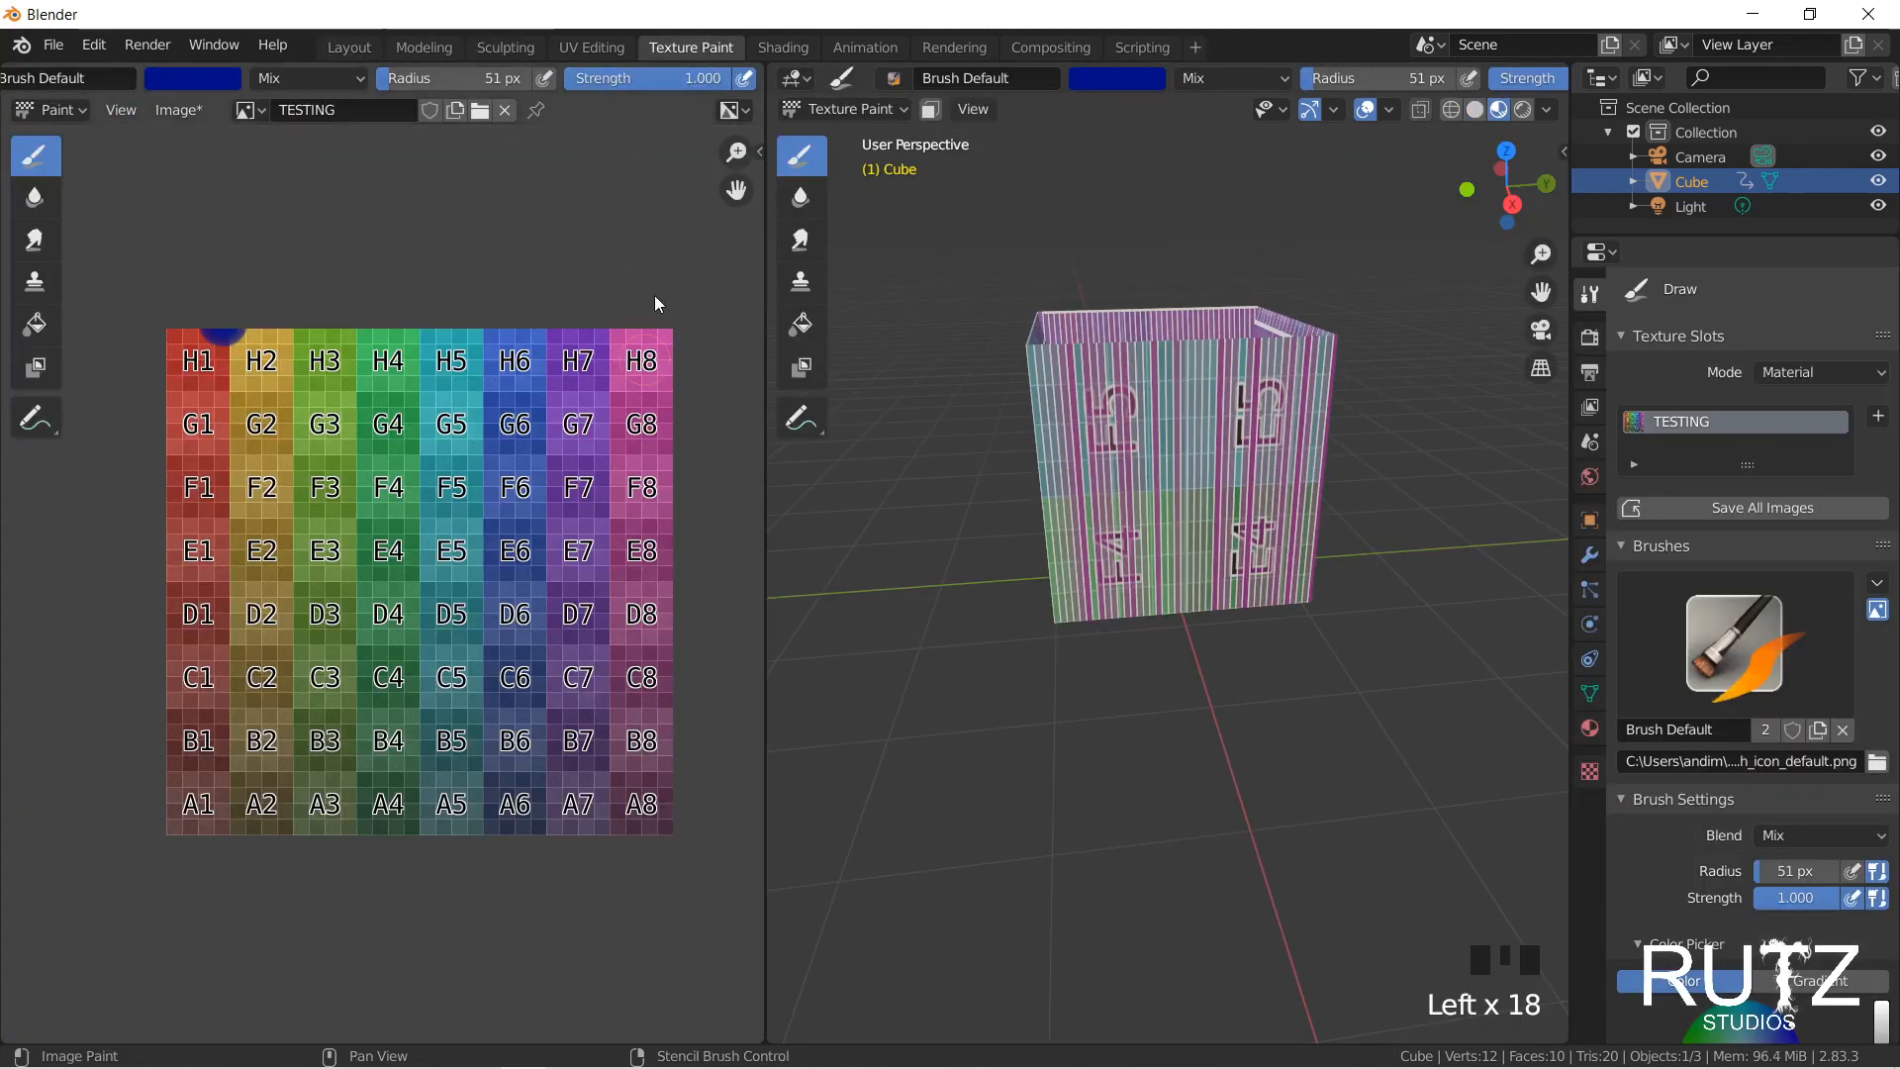
click(814, 48)
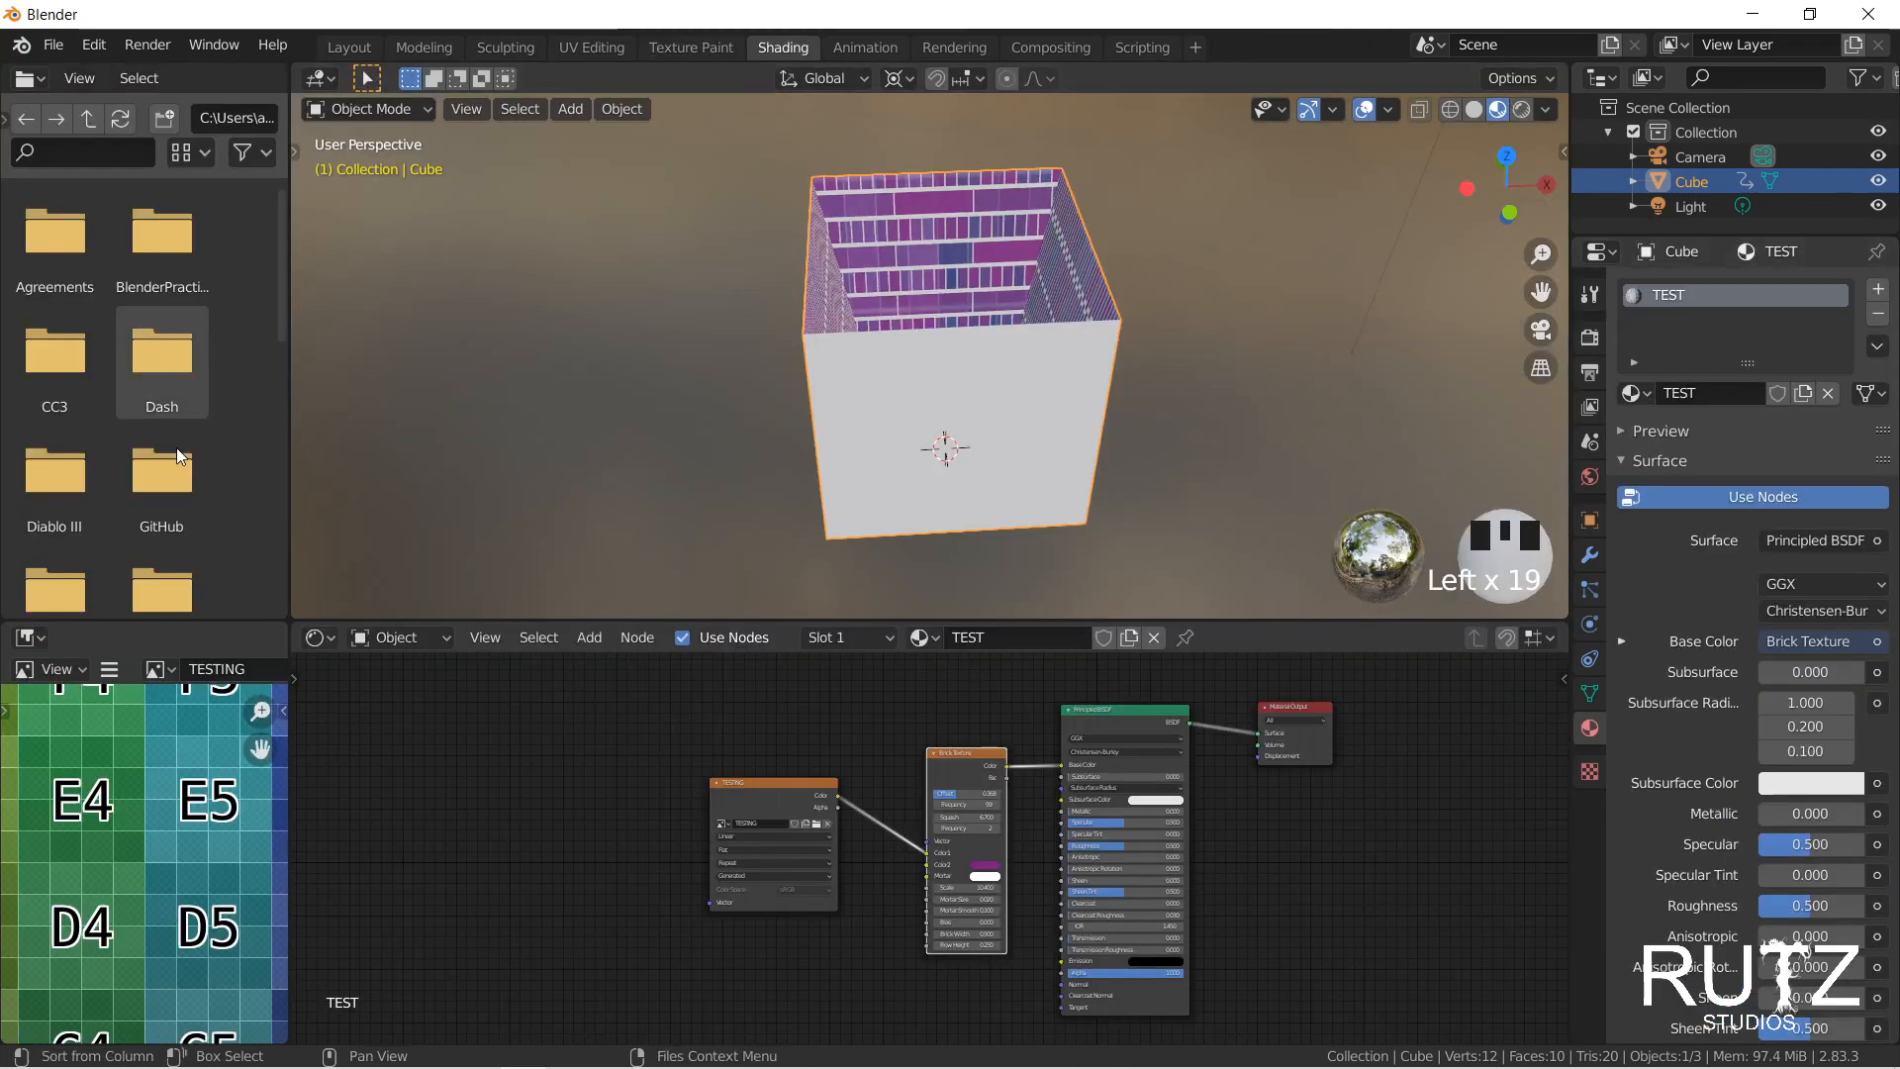
click(375, 47)
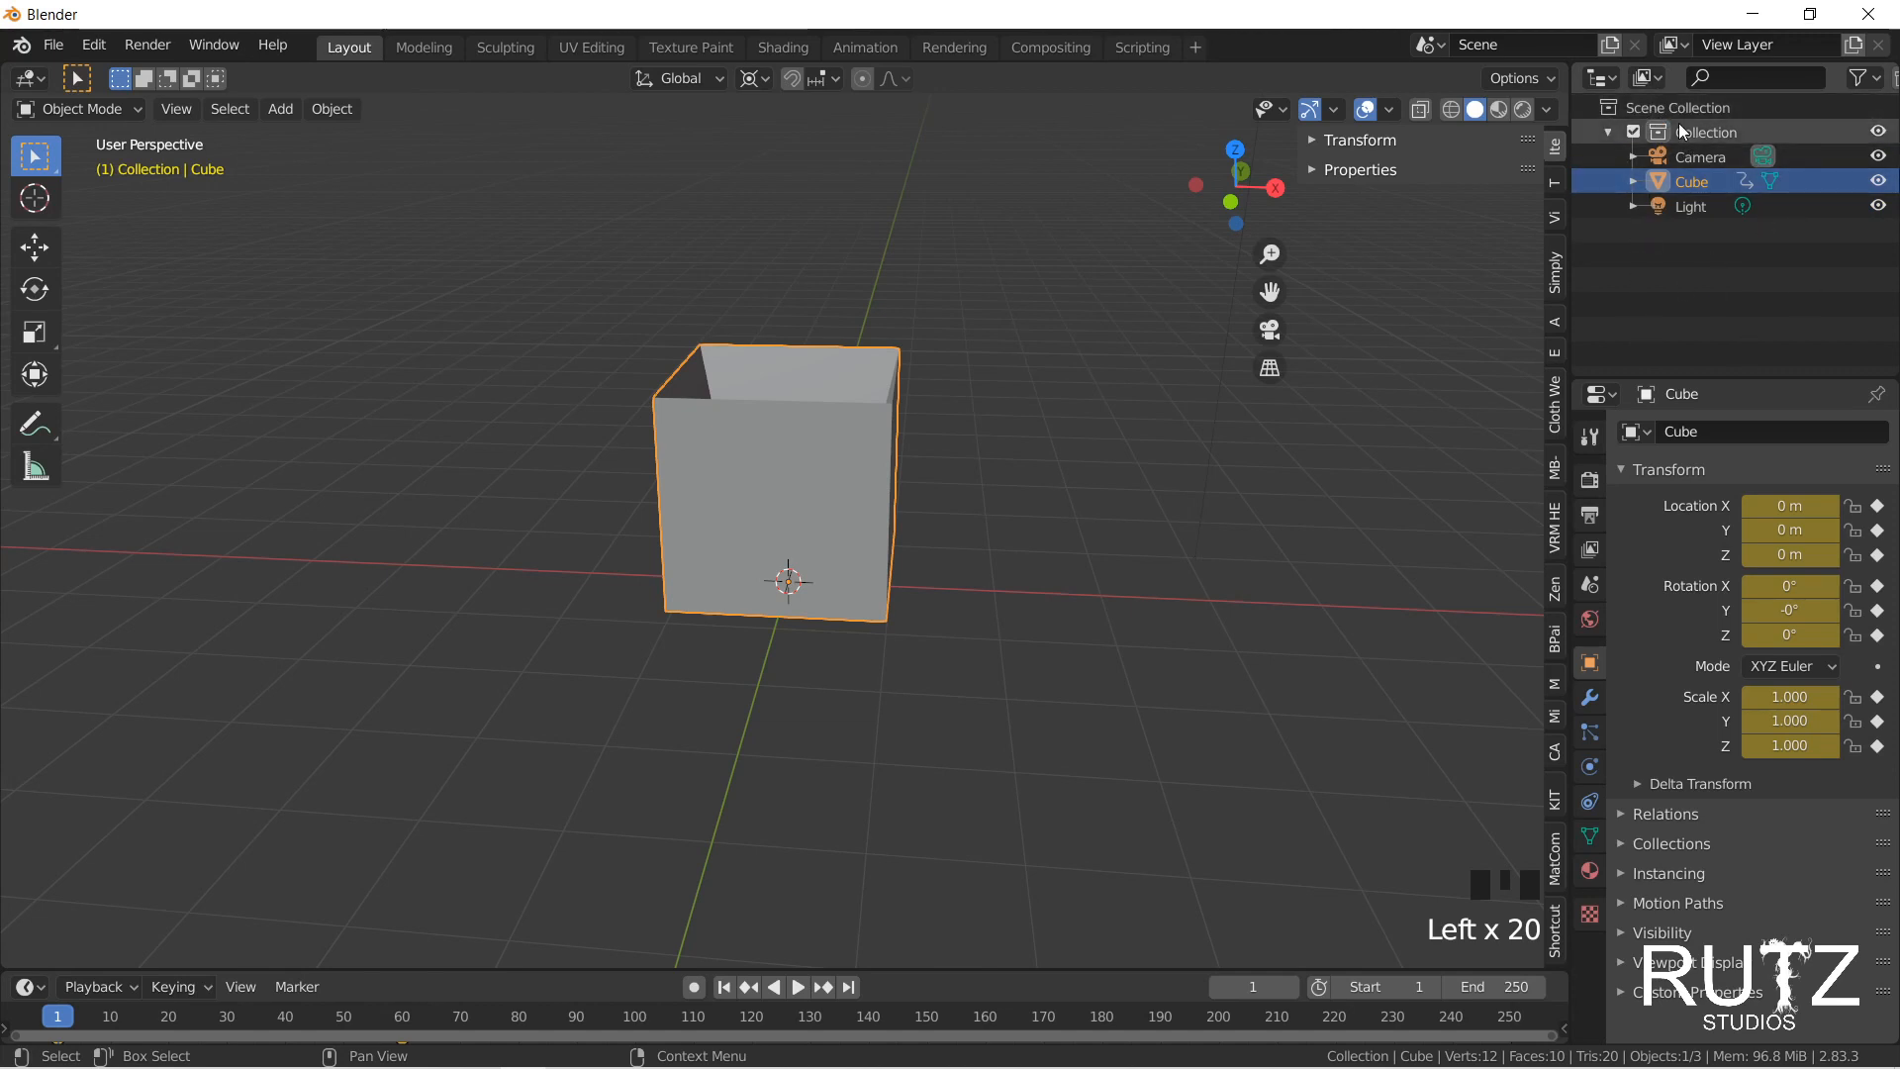
Step: Select the light, the camera and the cube one after another in the viewport
scroll(1053, 362, down, 4)
shift+middle_drag(1060, 307, 928, 250)
click(926, 254)
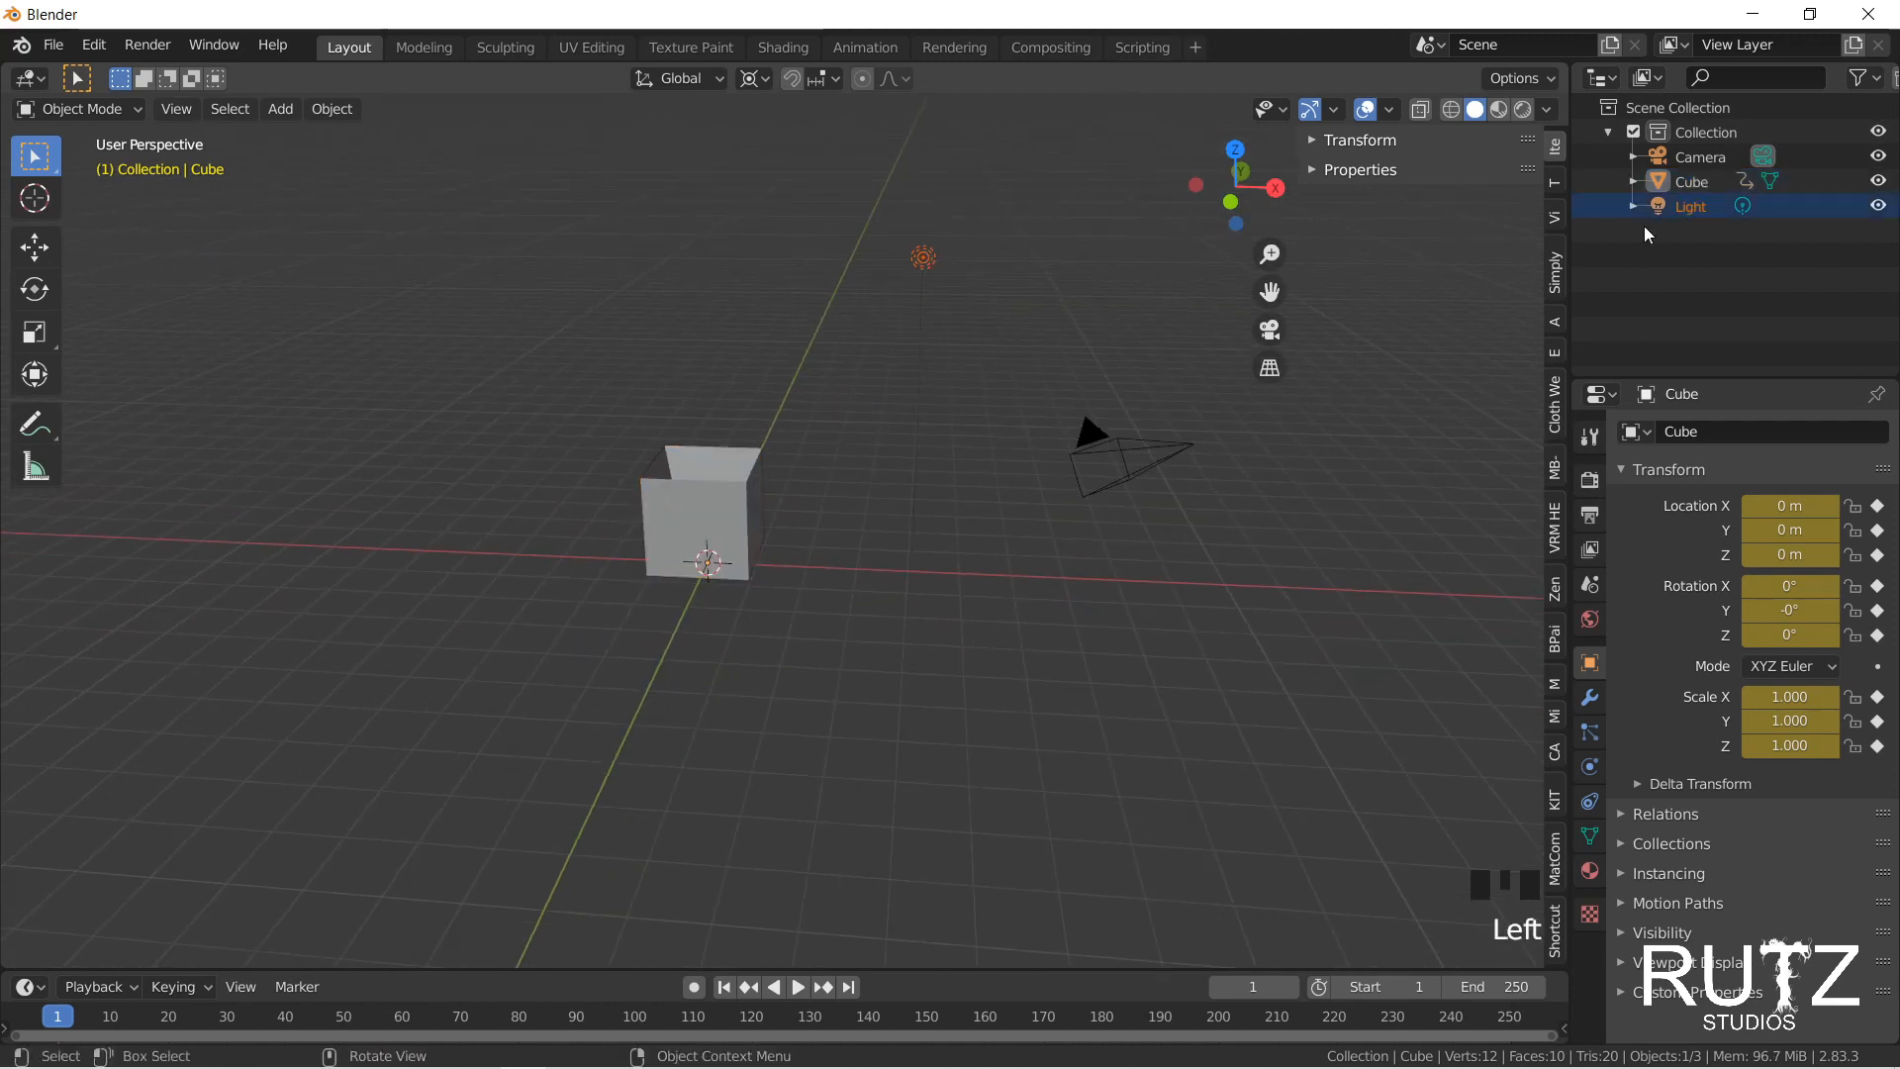
click(1138, 460)
drag(638, 392, 935, 579)
Step: Rename the cube object as BAthtub
double_click(1692, 181)
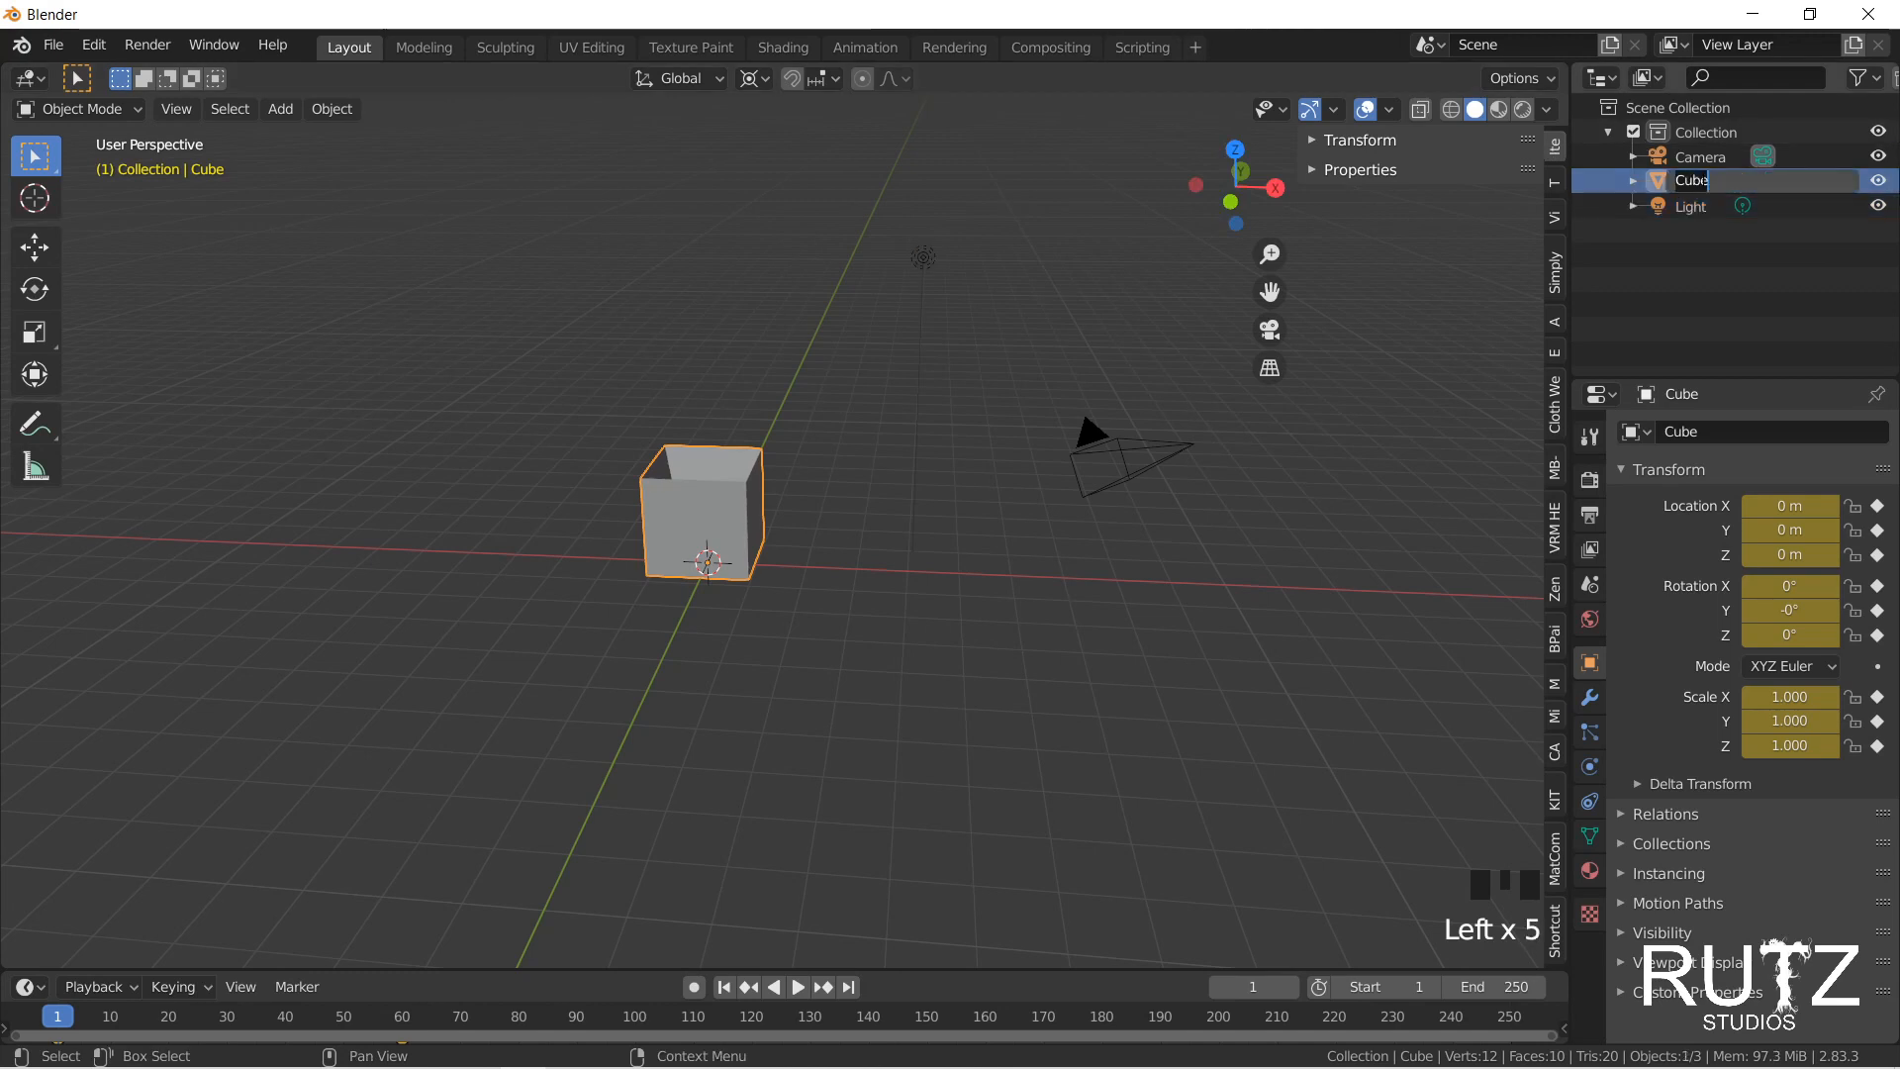
text(BAthtu)
key(Return)
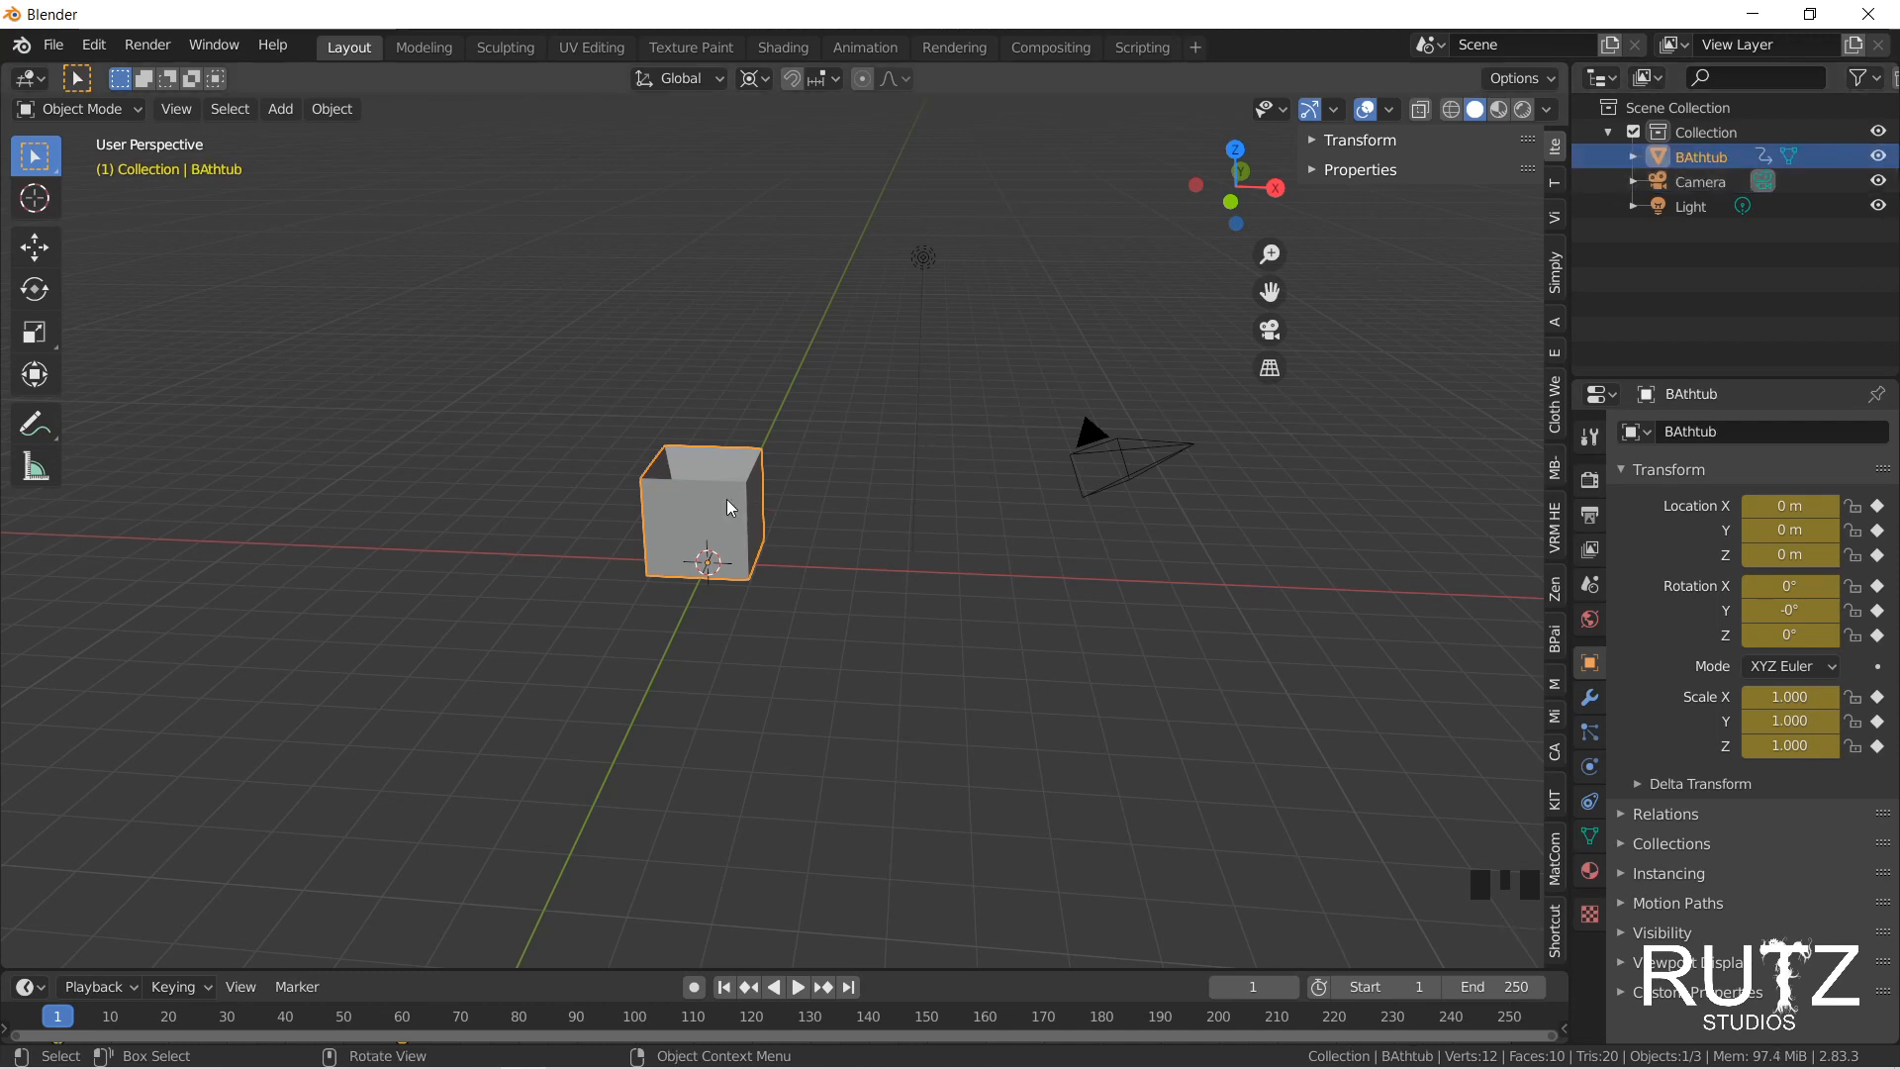
Step: Stretch the BAthtub object along the Y axis to a scale of about 3.36, staying in Object Mode
middle_drag(819, 410, 801, 473)
key(s)
key(x)
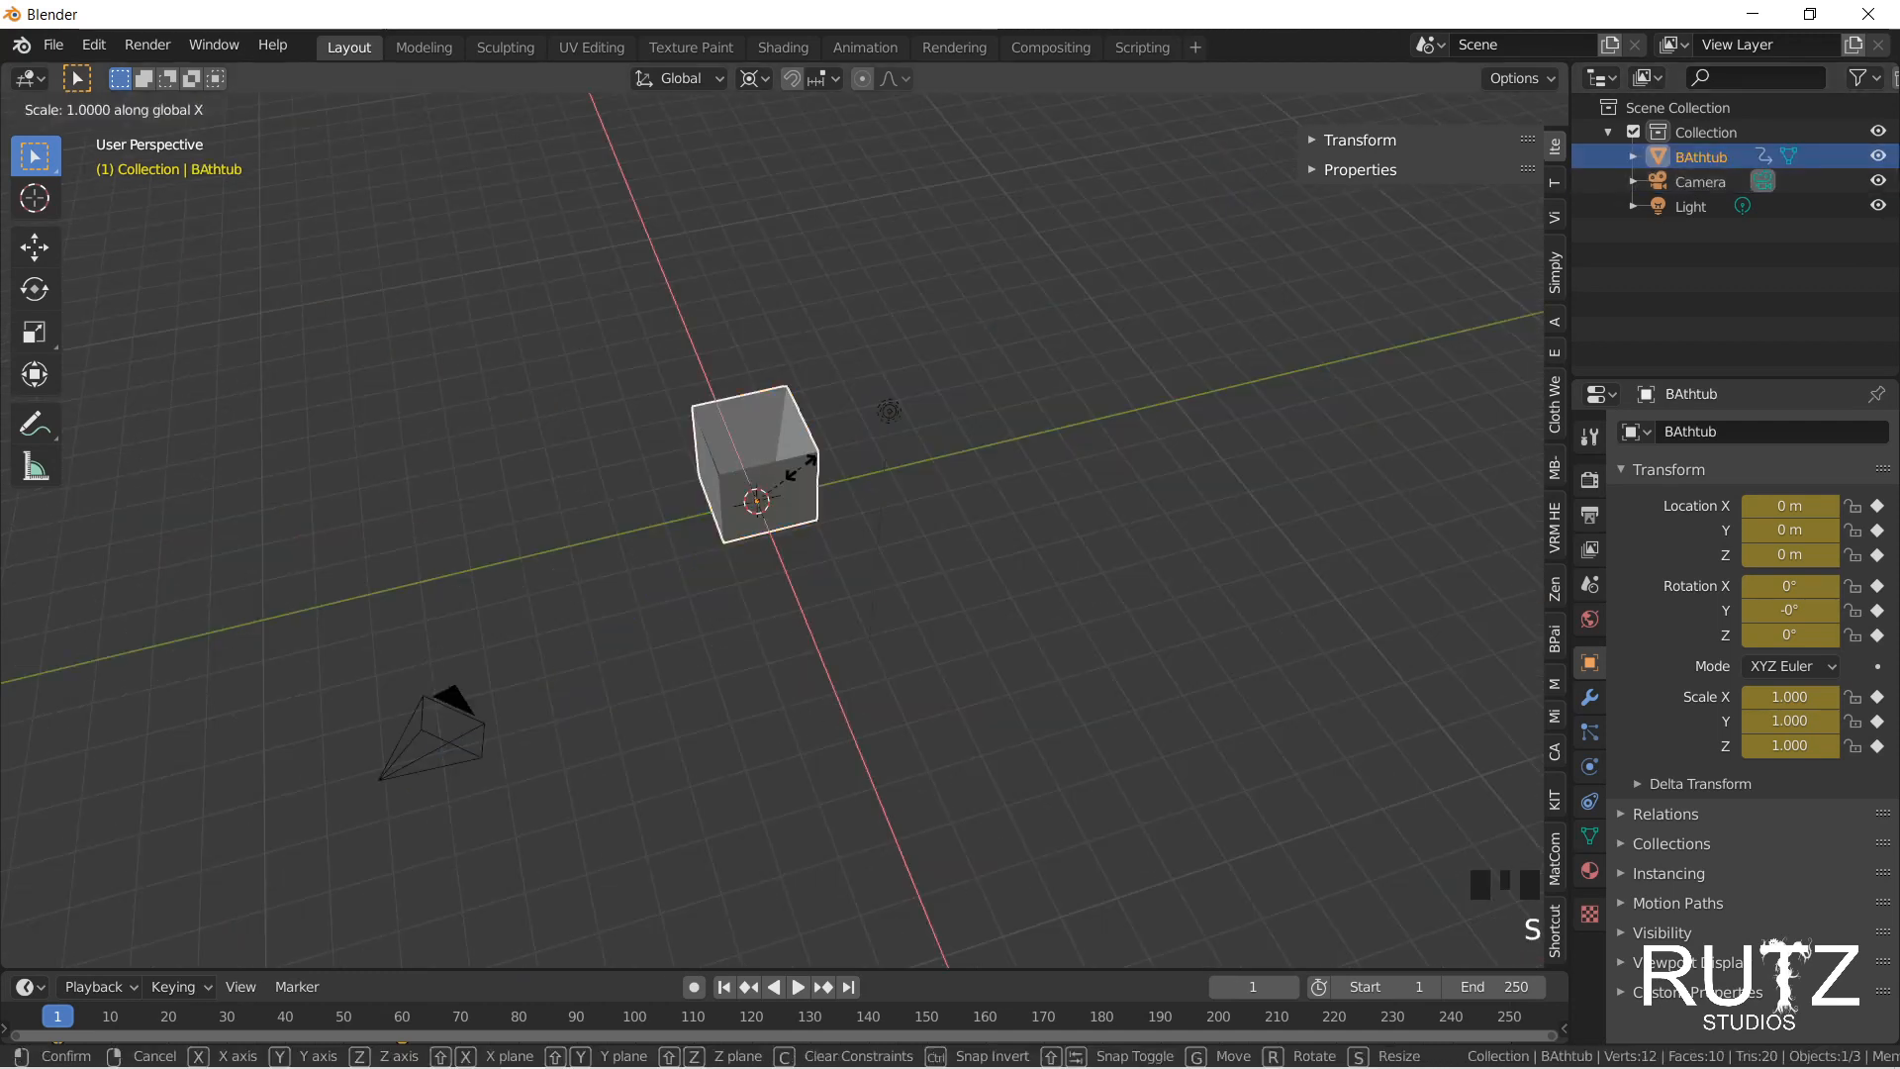
key(y)
click(934, 466)
middle_drag(933, 466, 763, 564)
key(Tab)
key(Tab)
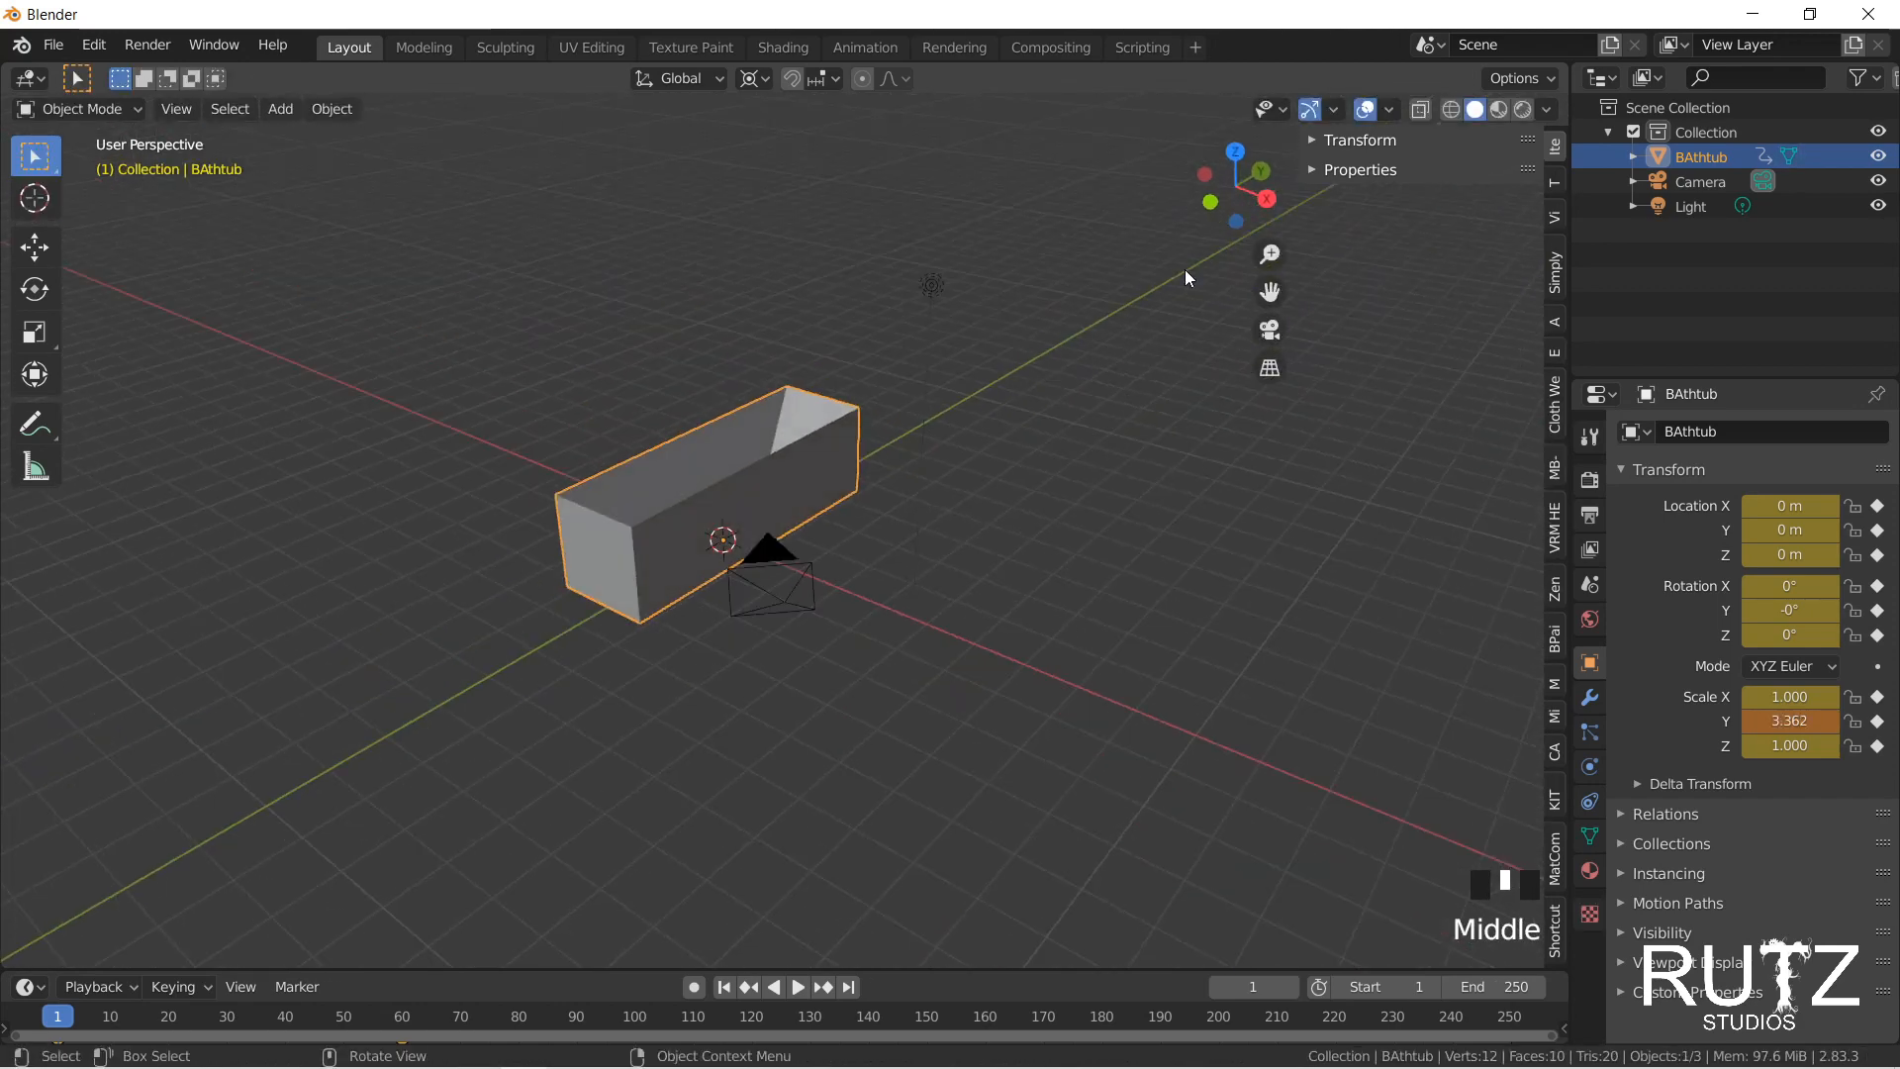
Step: Leave the BAthtub name as it is and rename the camera as Camera Front
click(1708, 165)
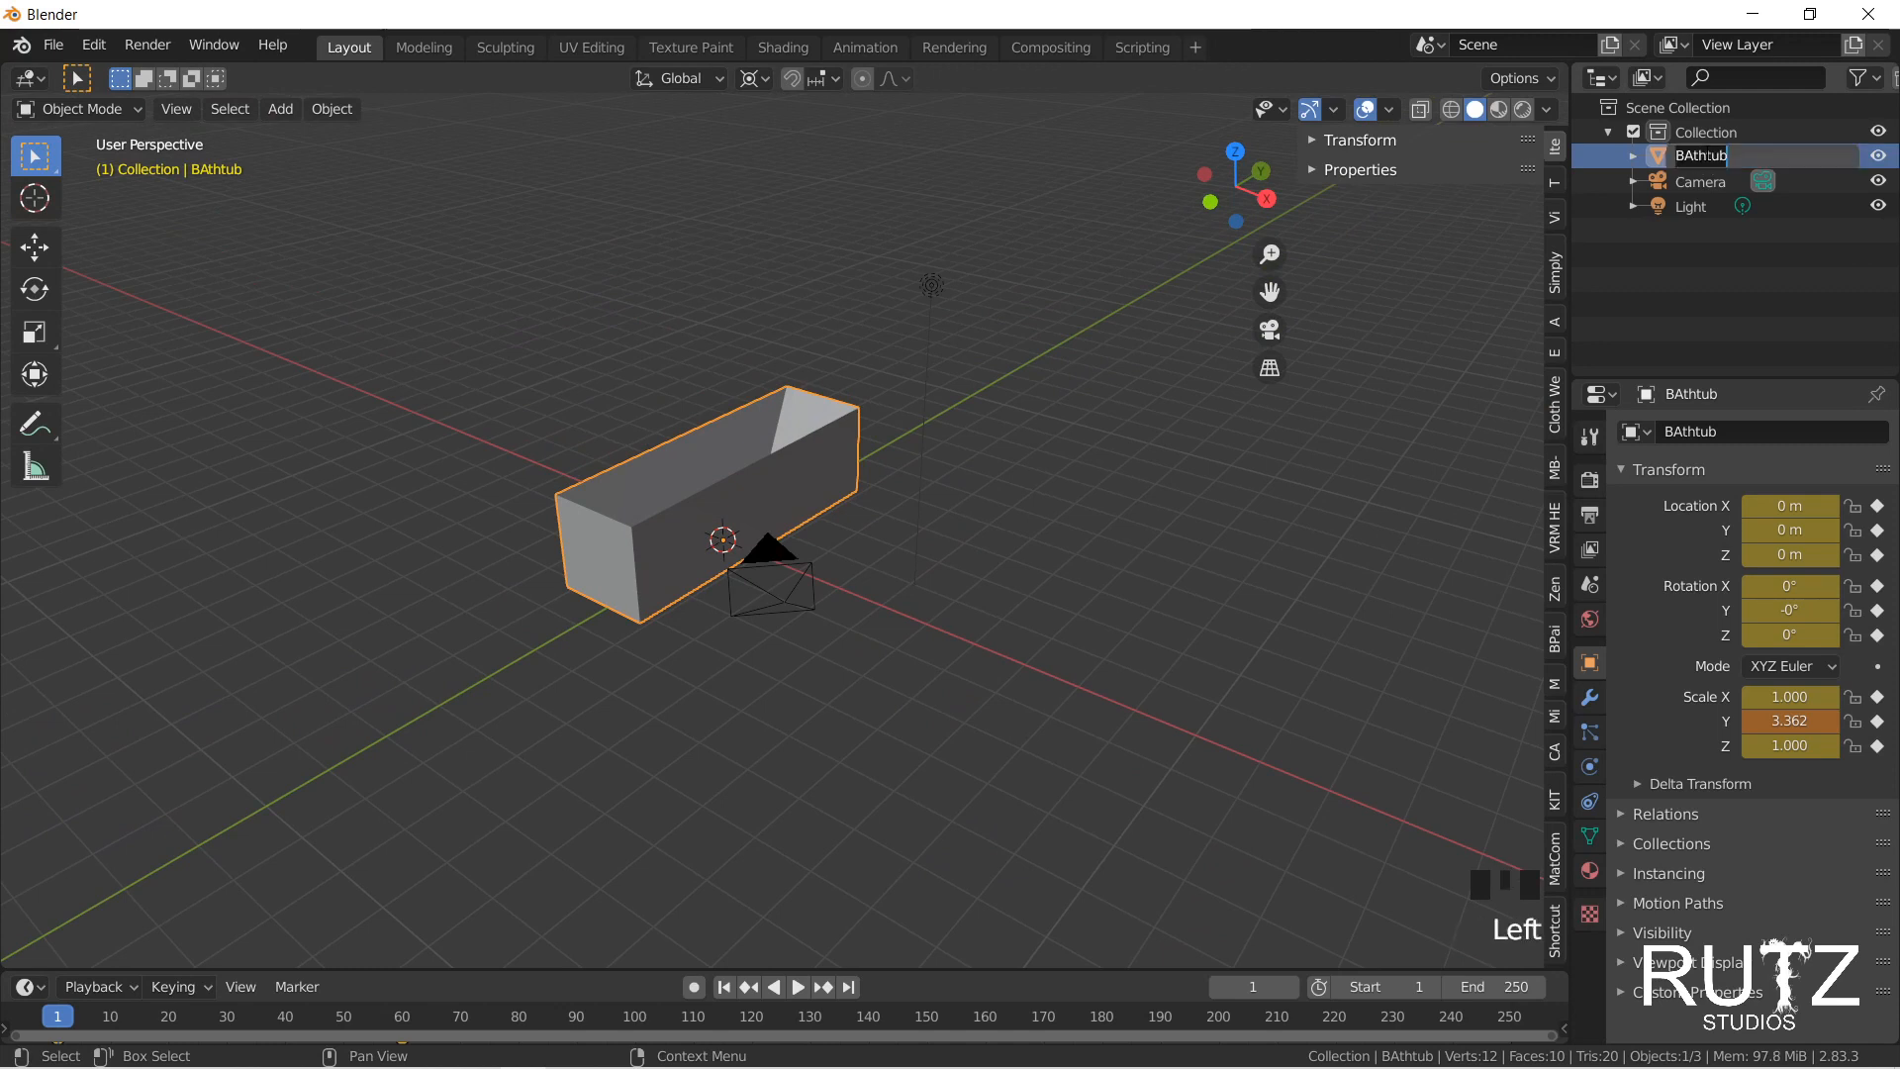
click(1711, 160)
click(1712, 162)
click(1737, 182)
double_click(1749, 179)
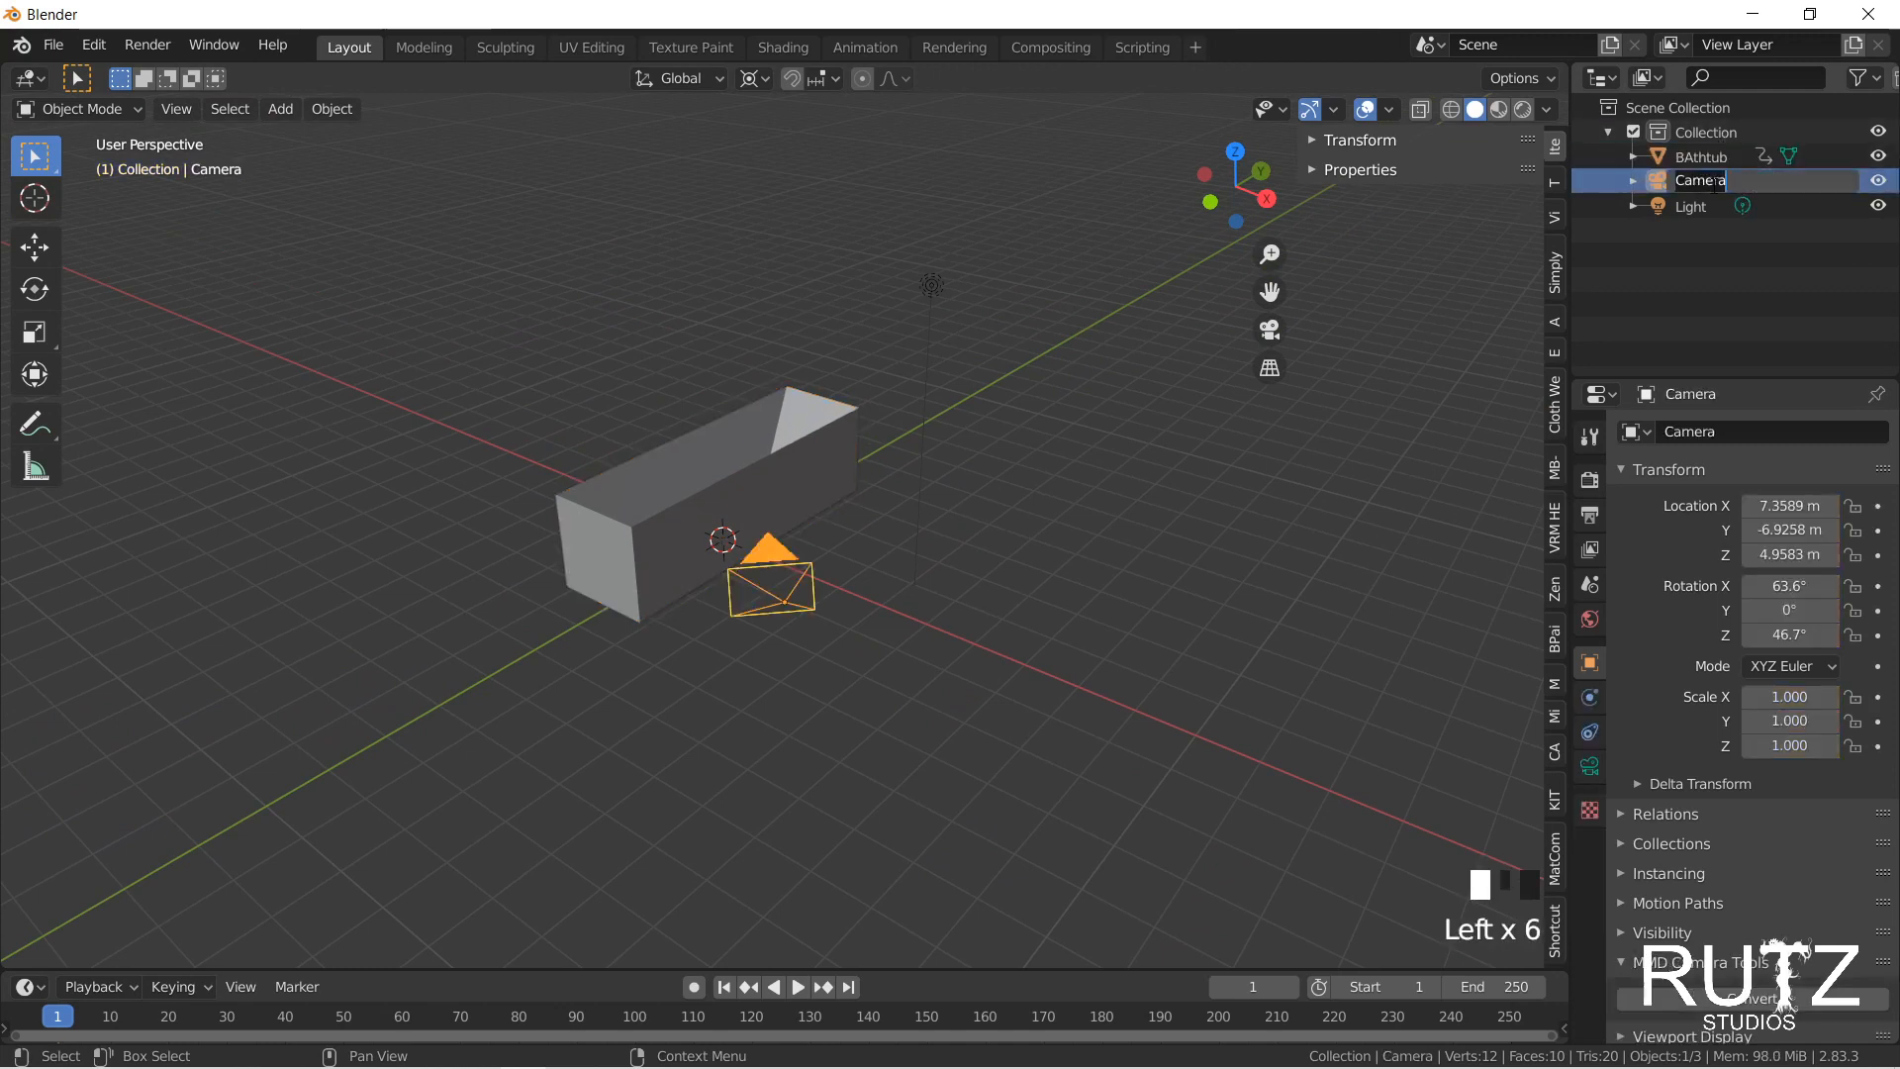
text(Front)
key(Return)
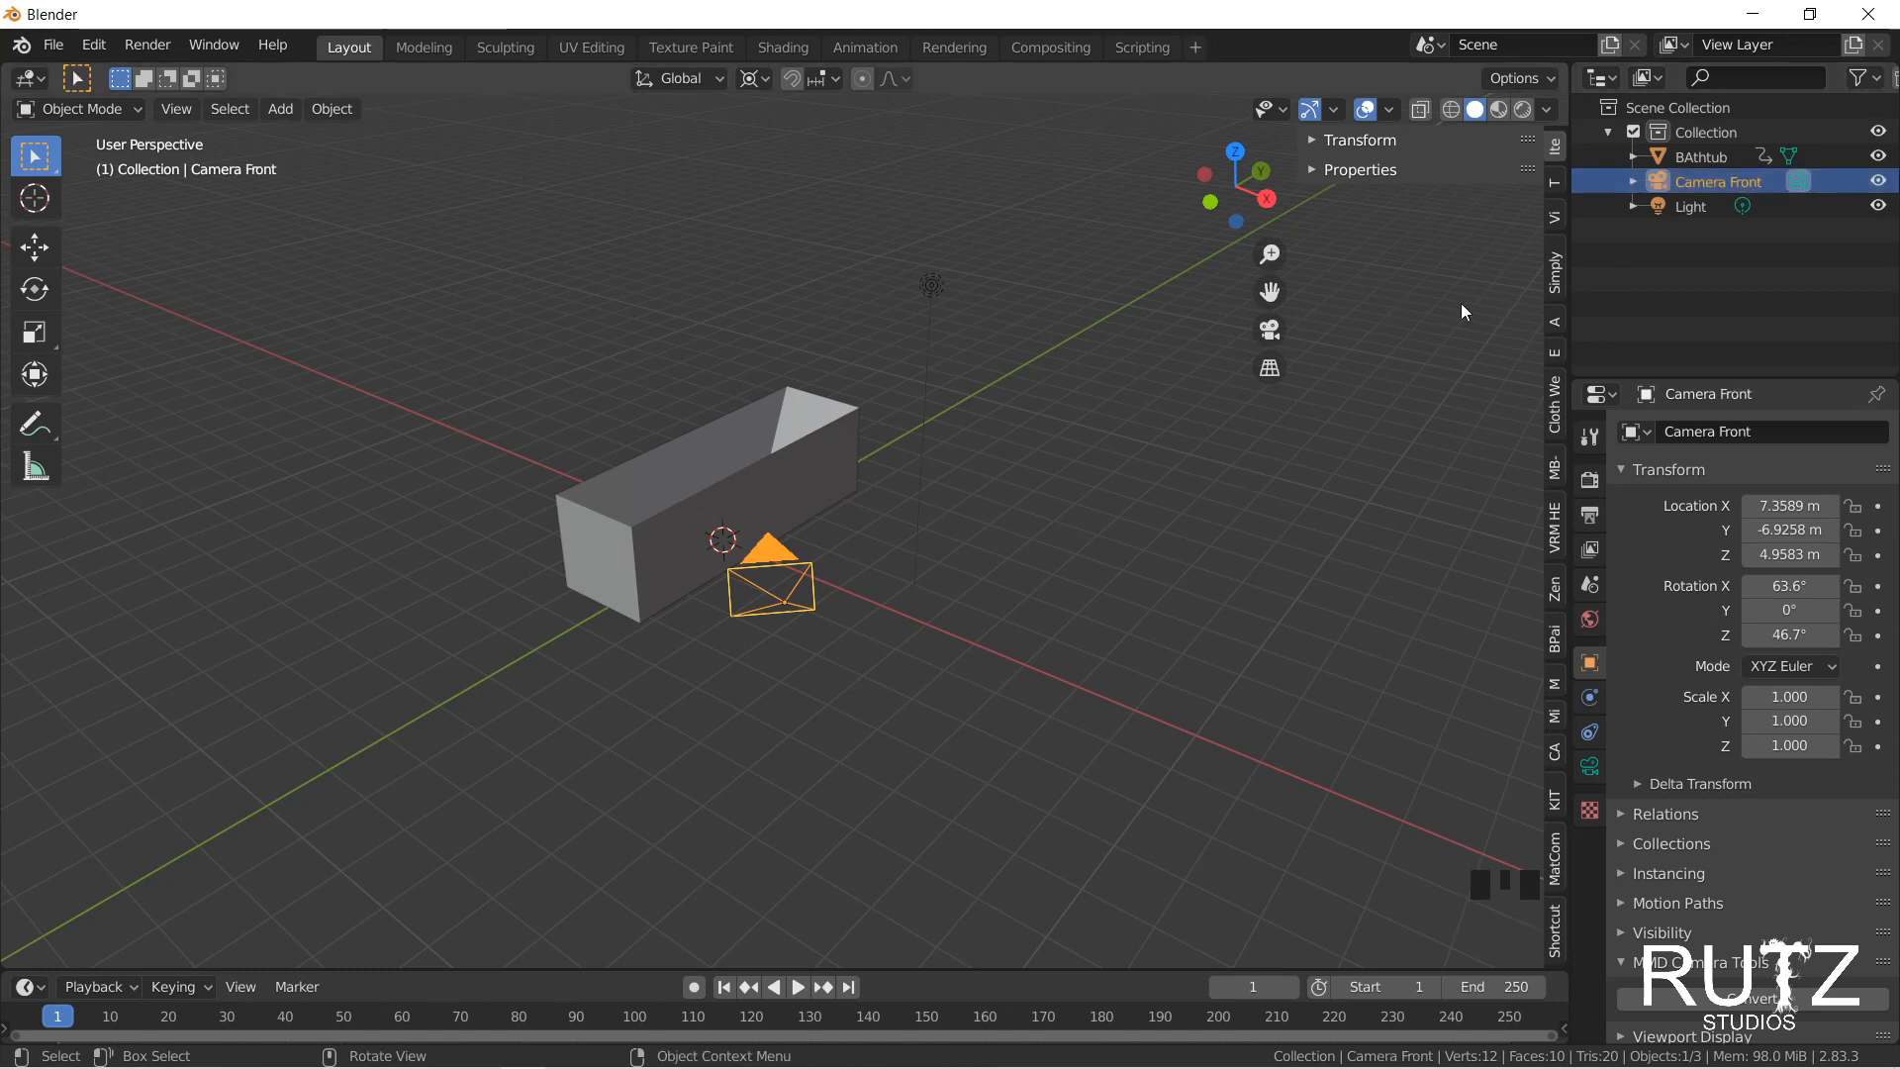
Step: Rename the light object as SUN
double_click(1694, 205)
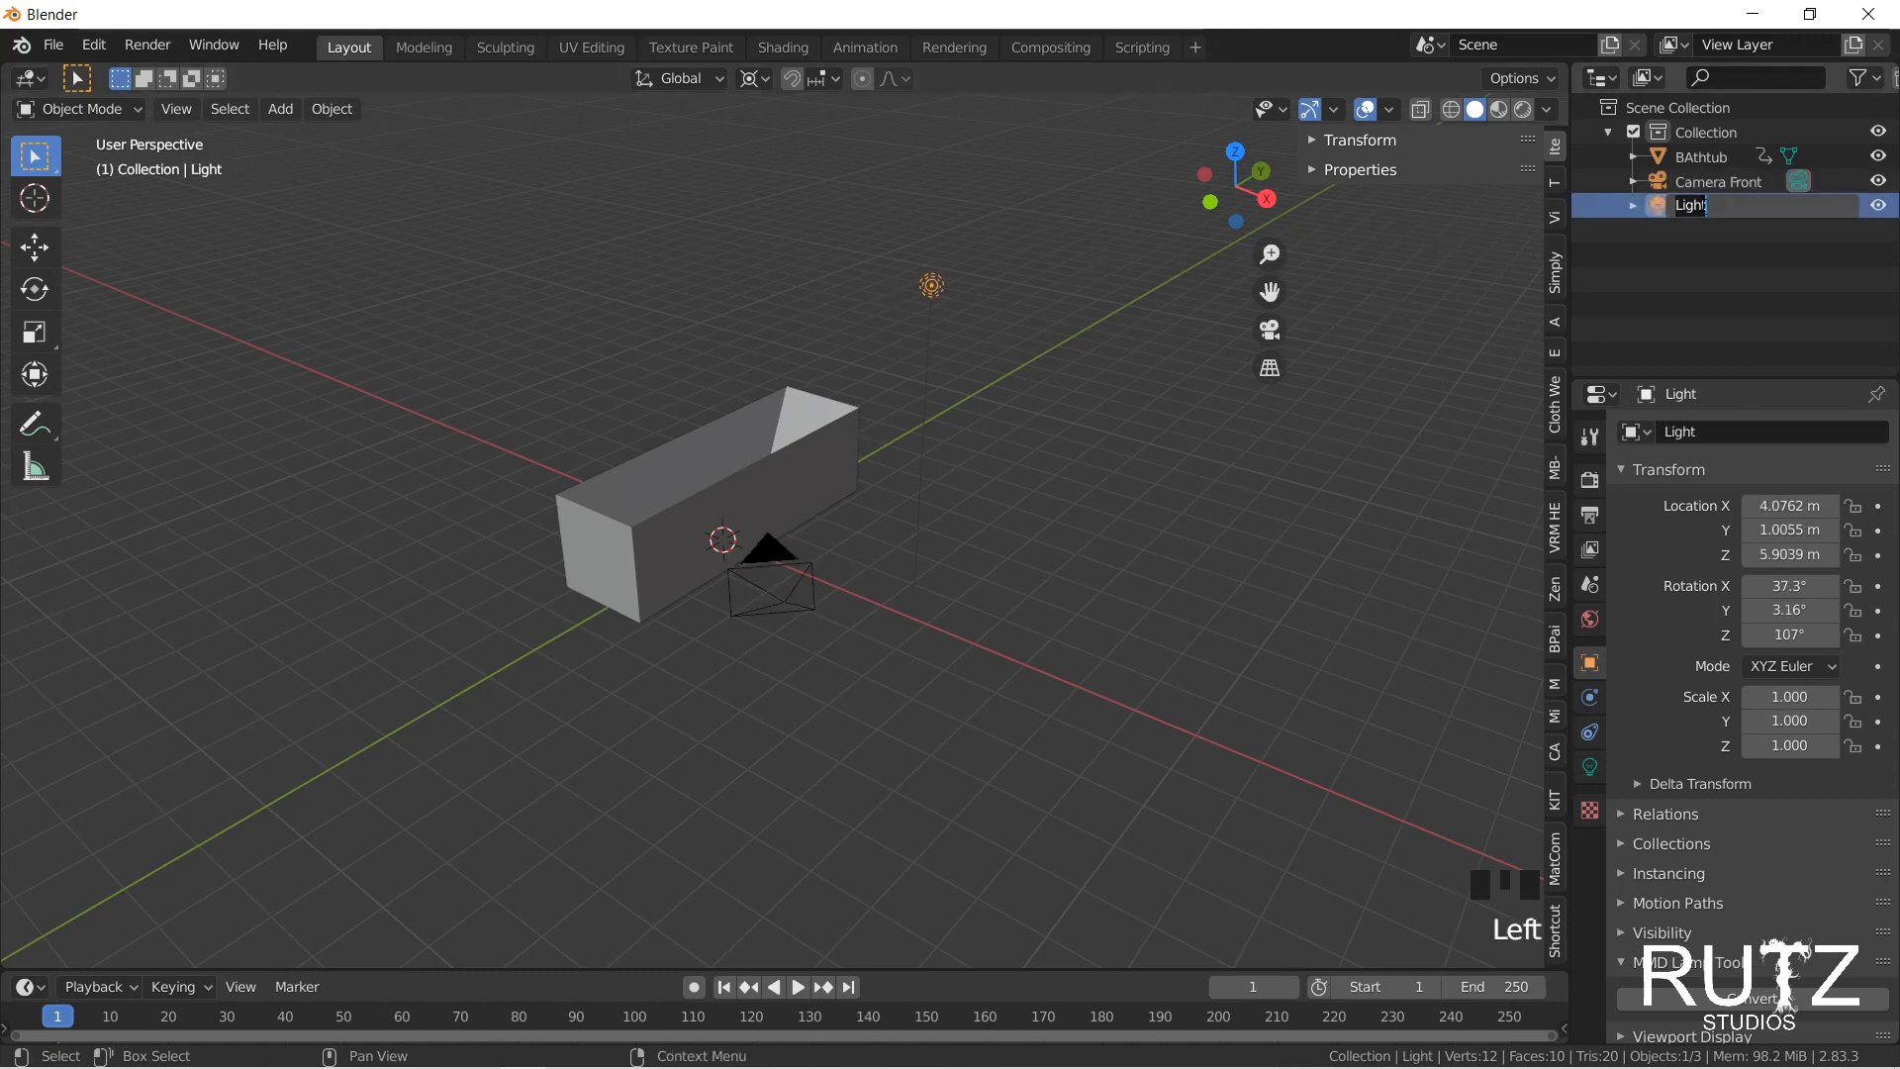
text(SUN)
click(1730, 210)
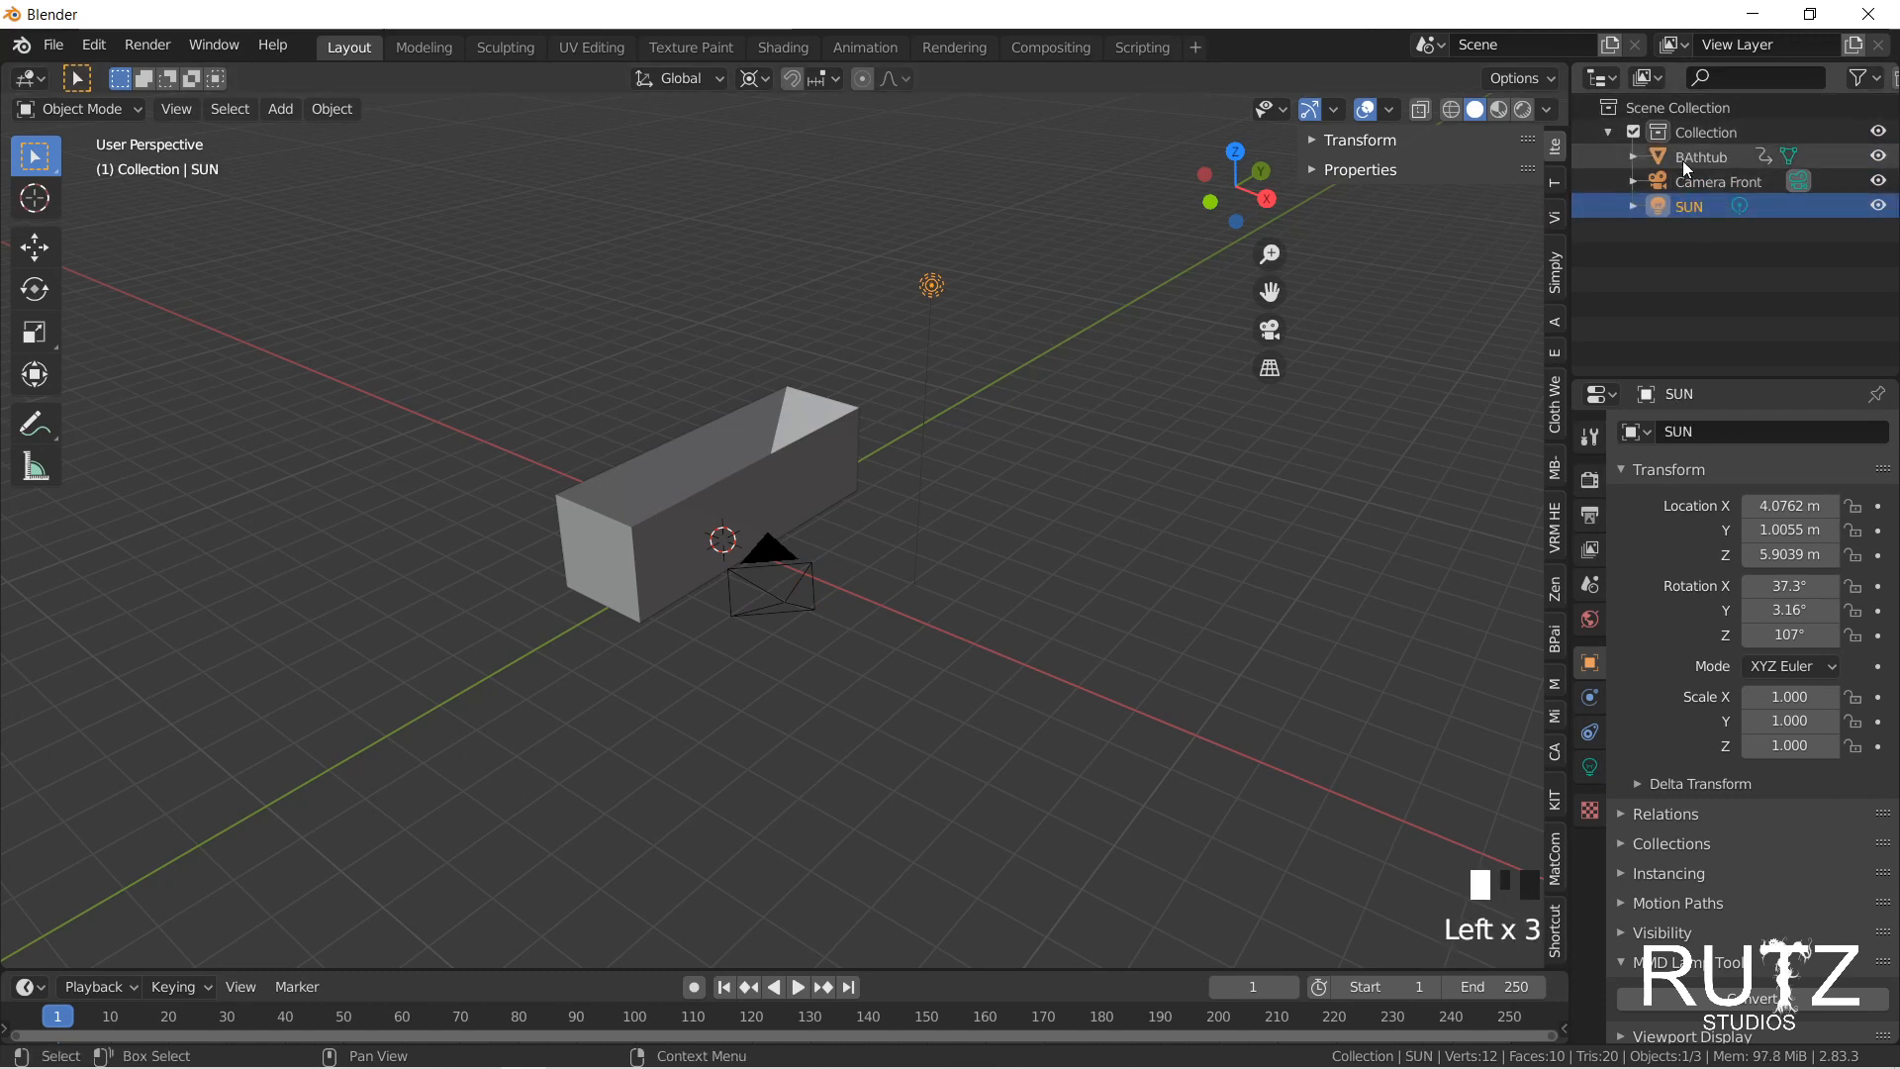
Step: Rename the collection holding the three objects as Bathroom
click(1609, 131)
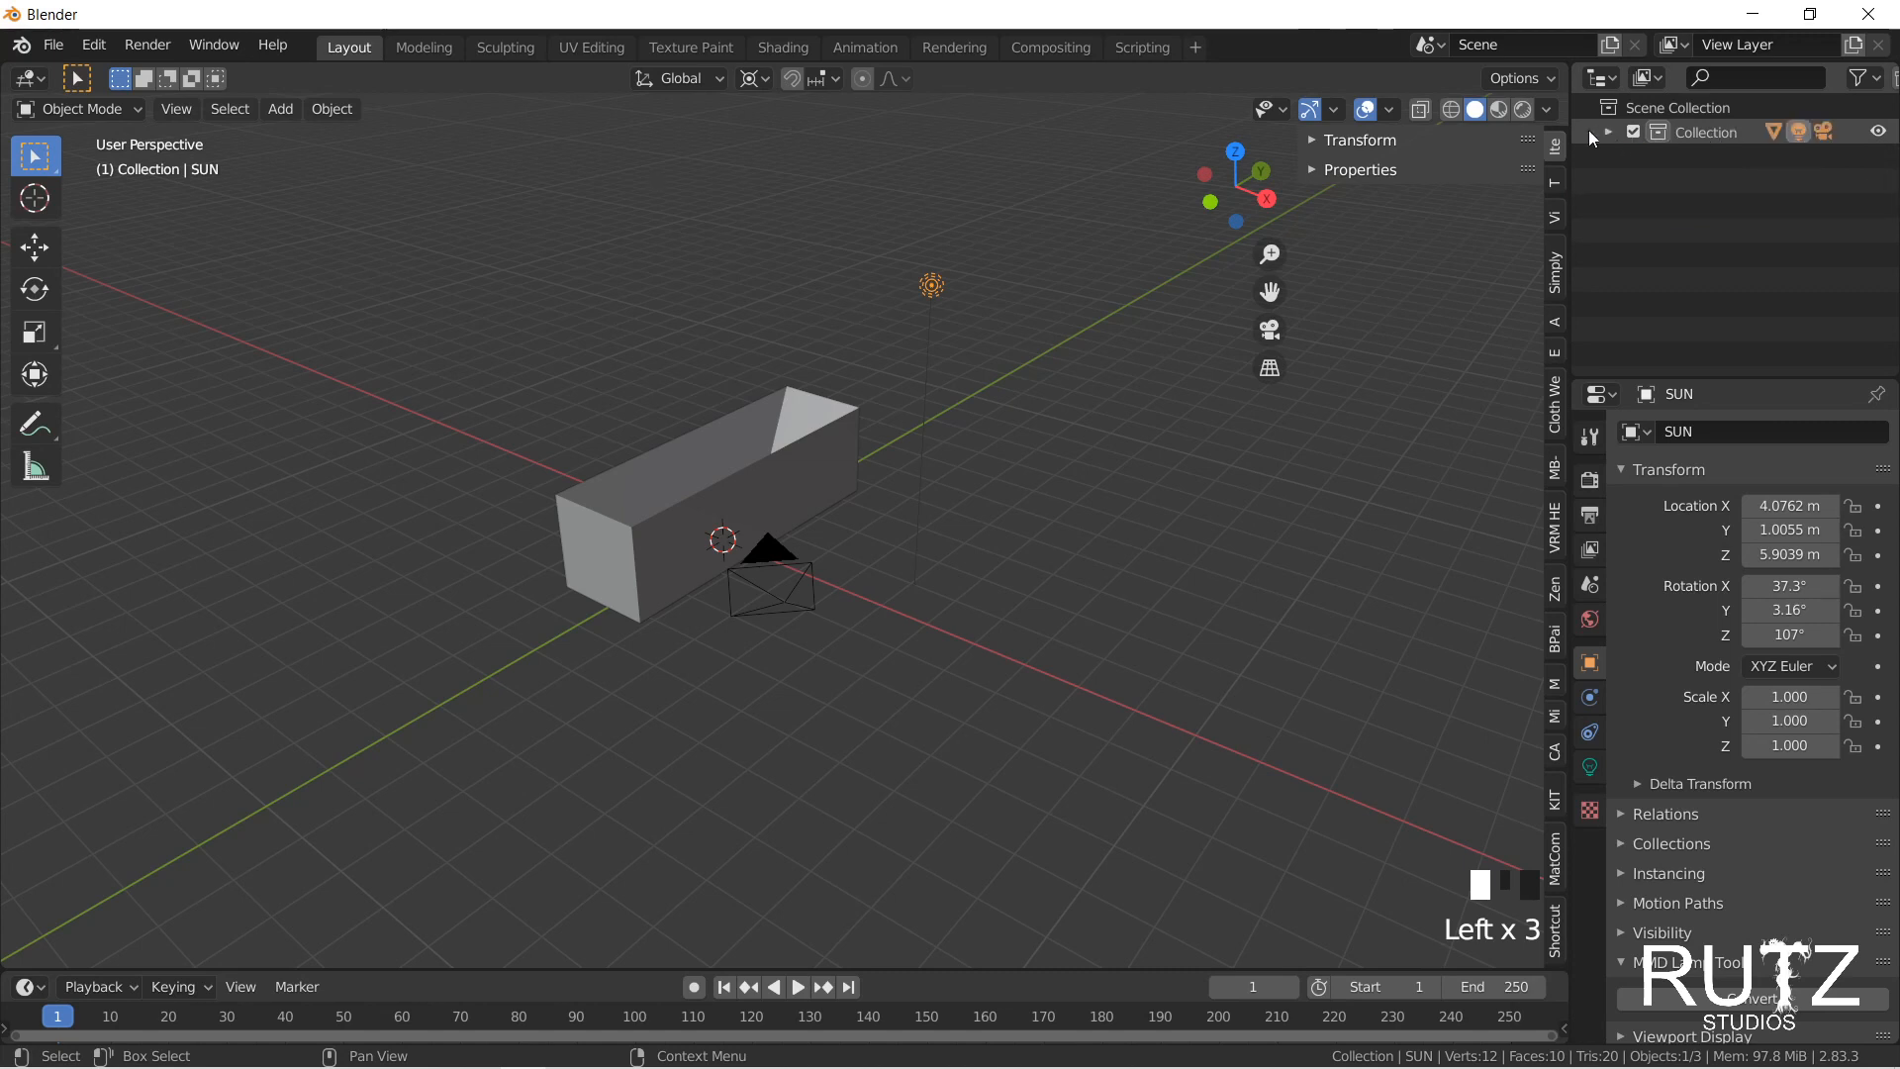
click(1615, 131)
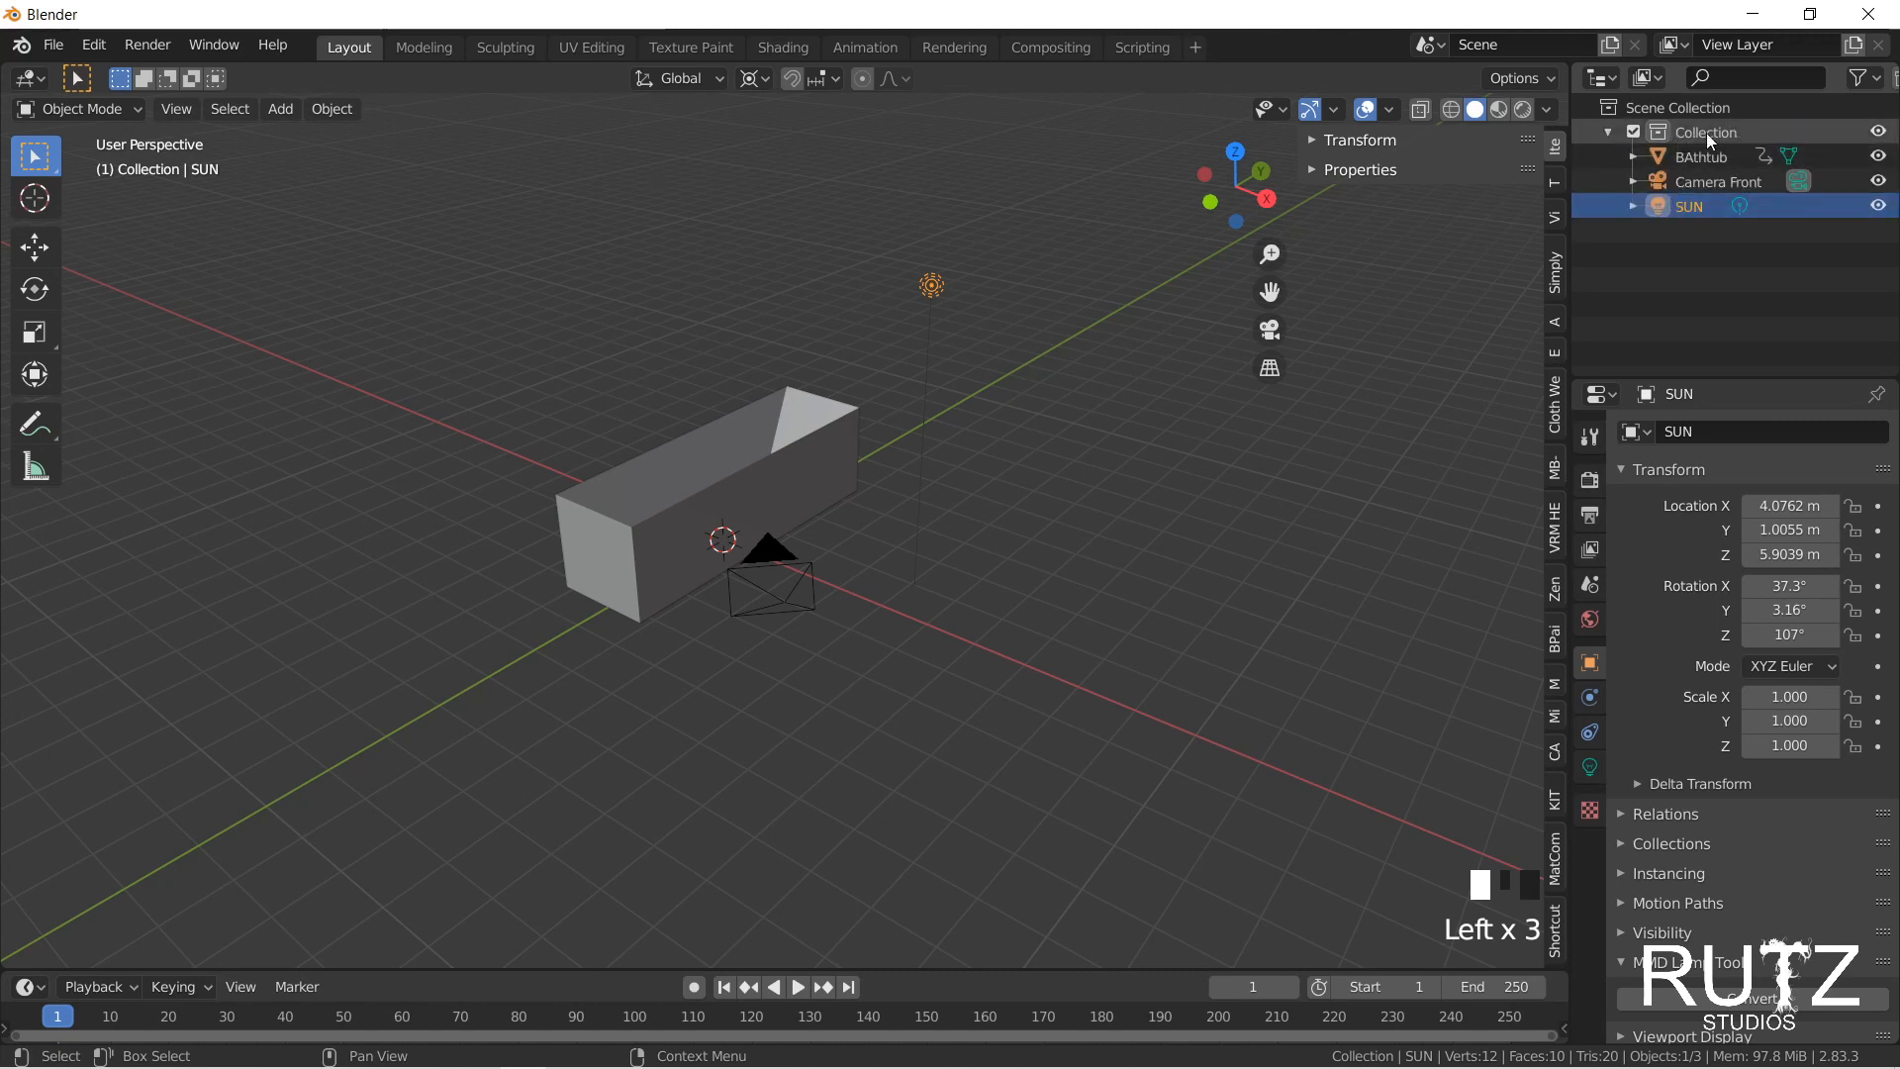
double_click(1738, 133)
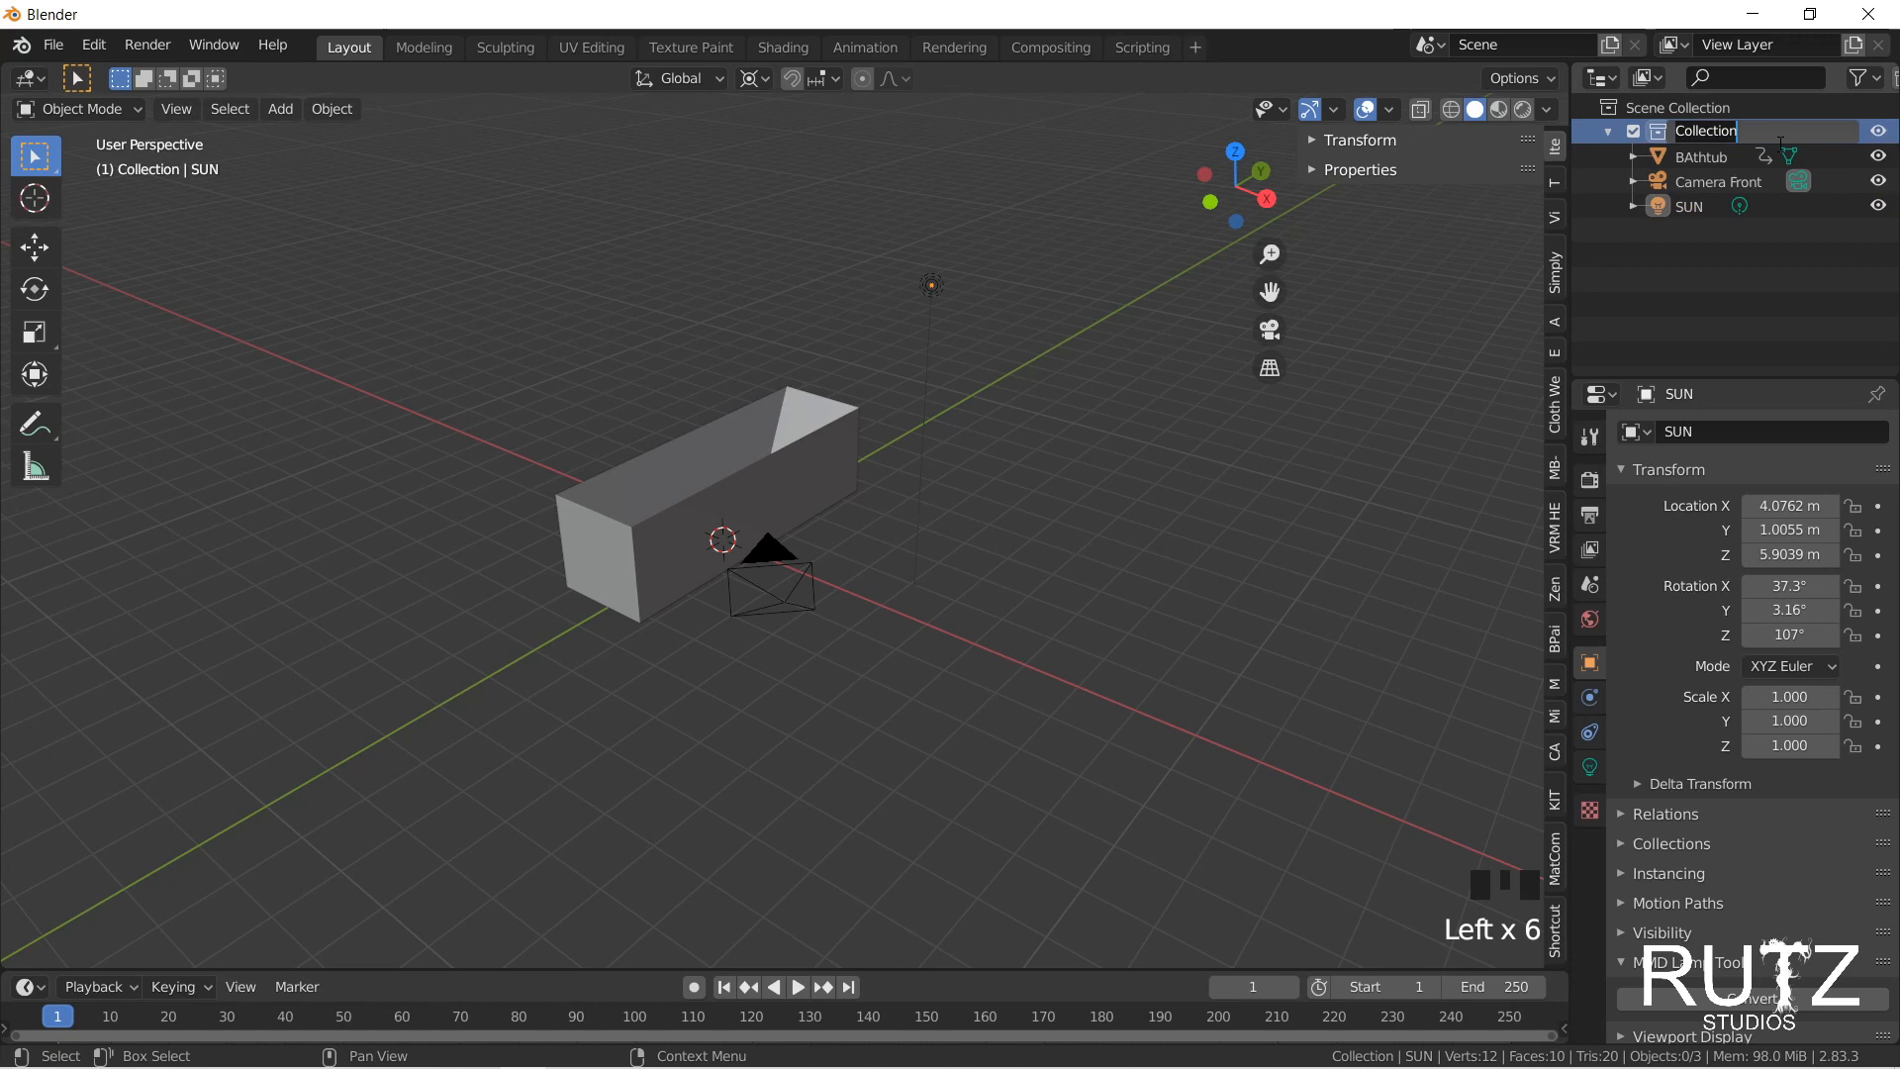
text(Bath)
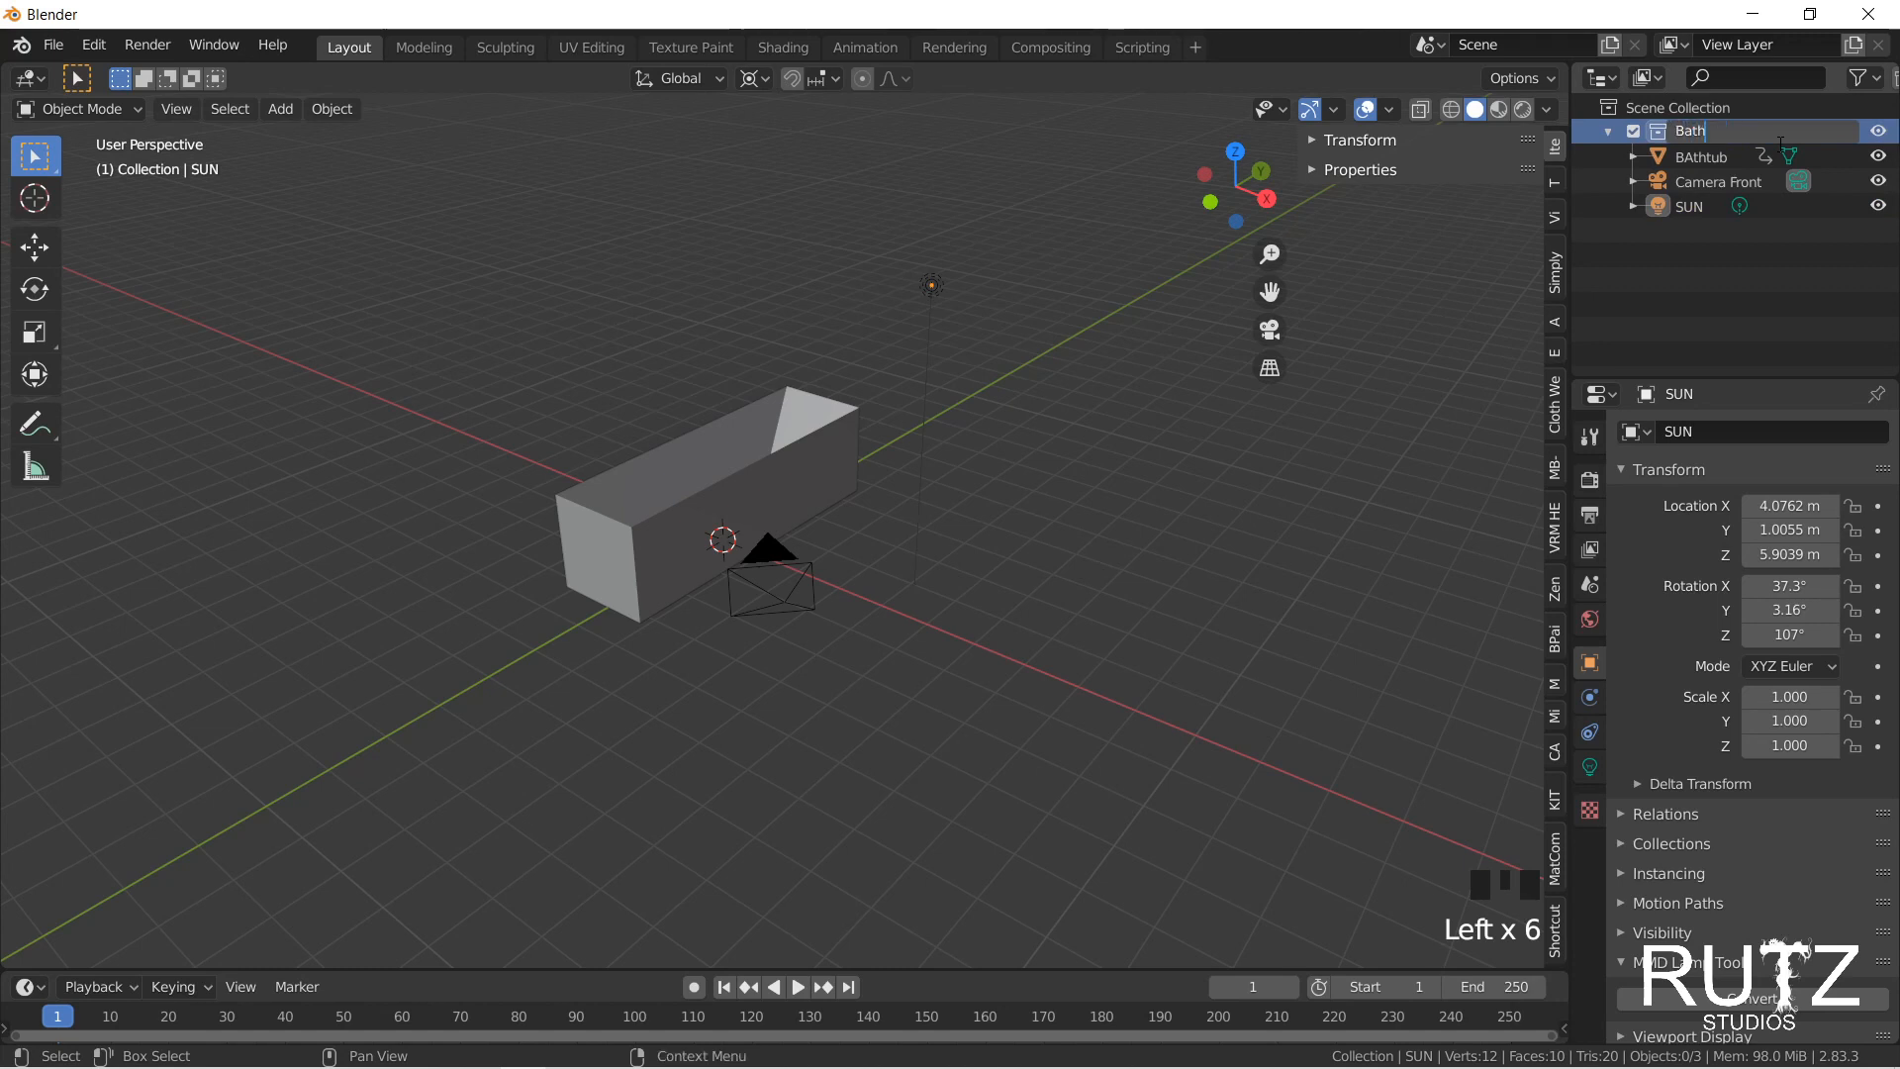
text(room)
key(Return)
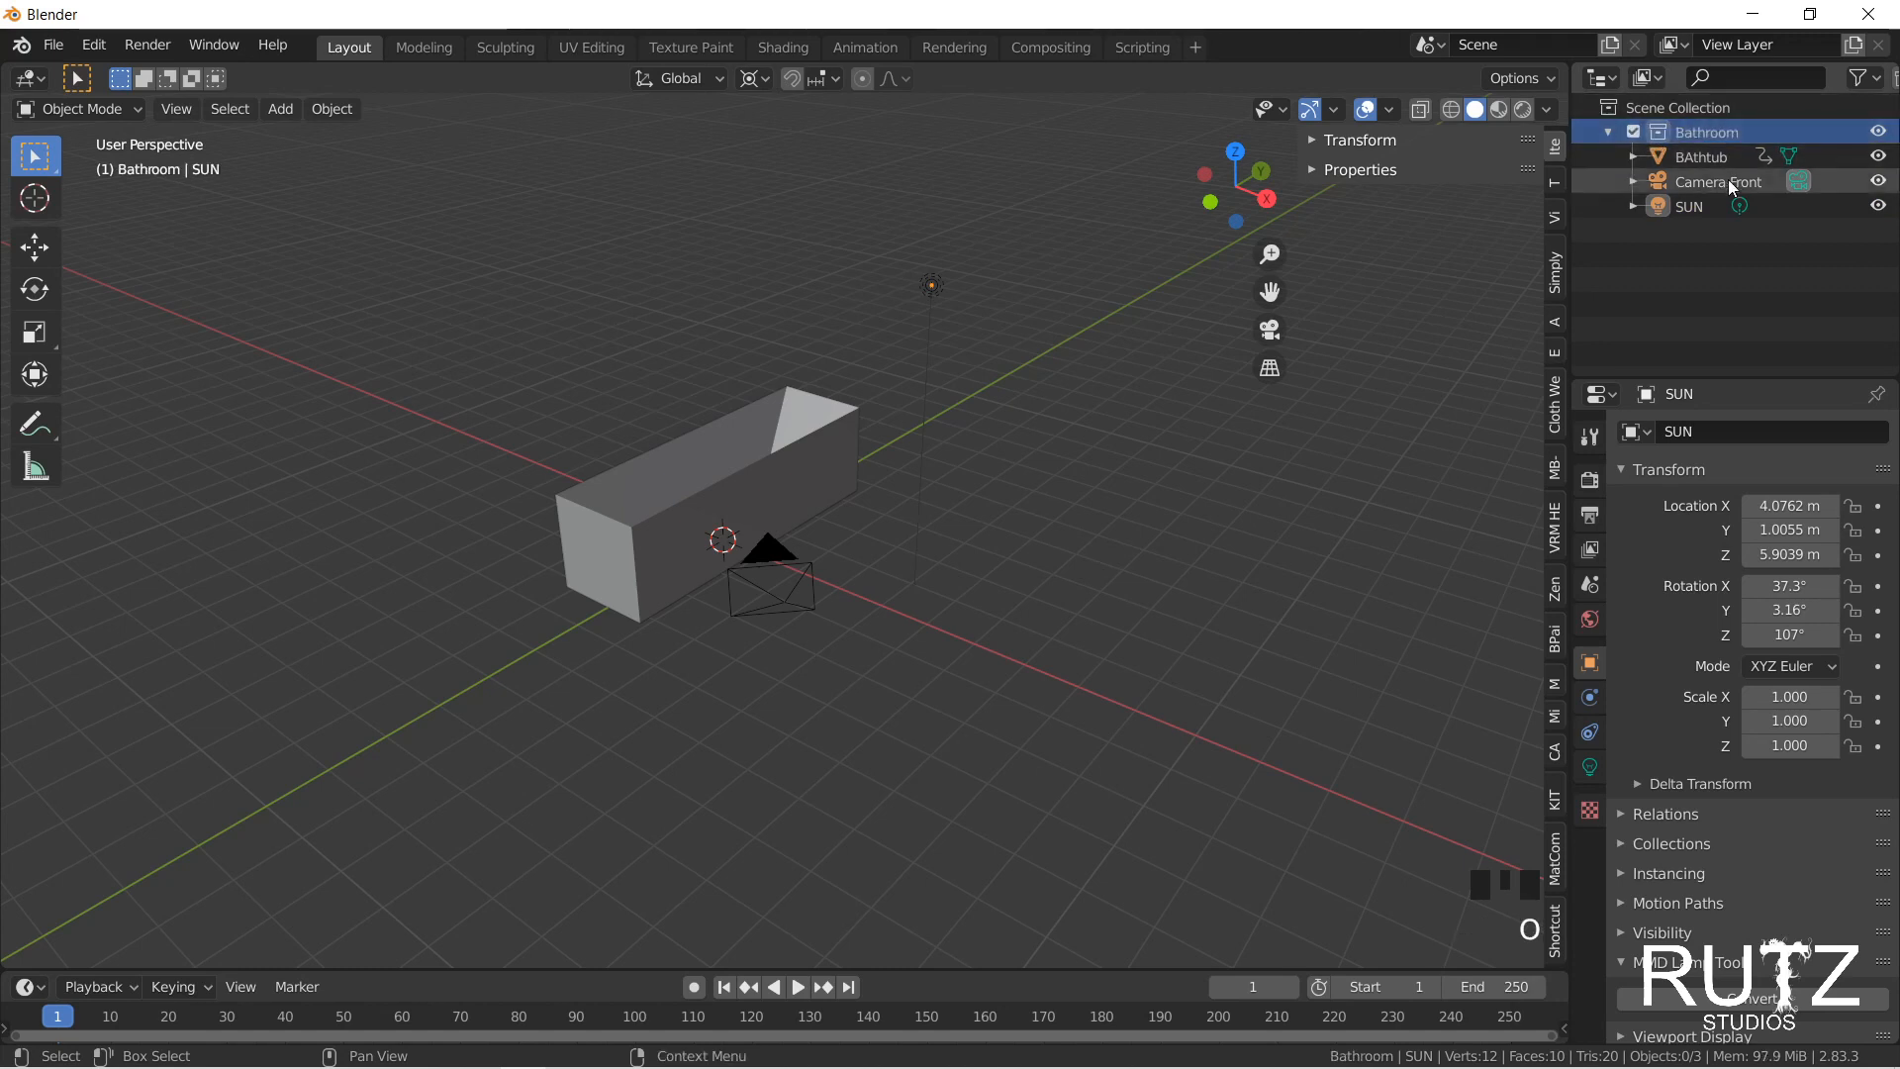
Step: Collapse the Bathroom collection and add a new collection beside it named Livingroom
click(1607, 132)
right_click(1726, 230)
key(Escape)
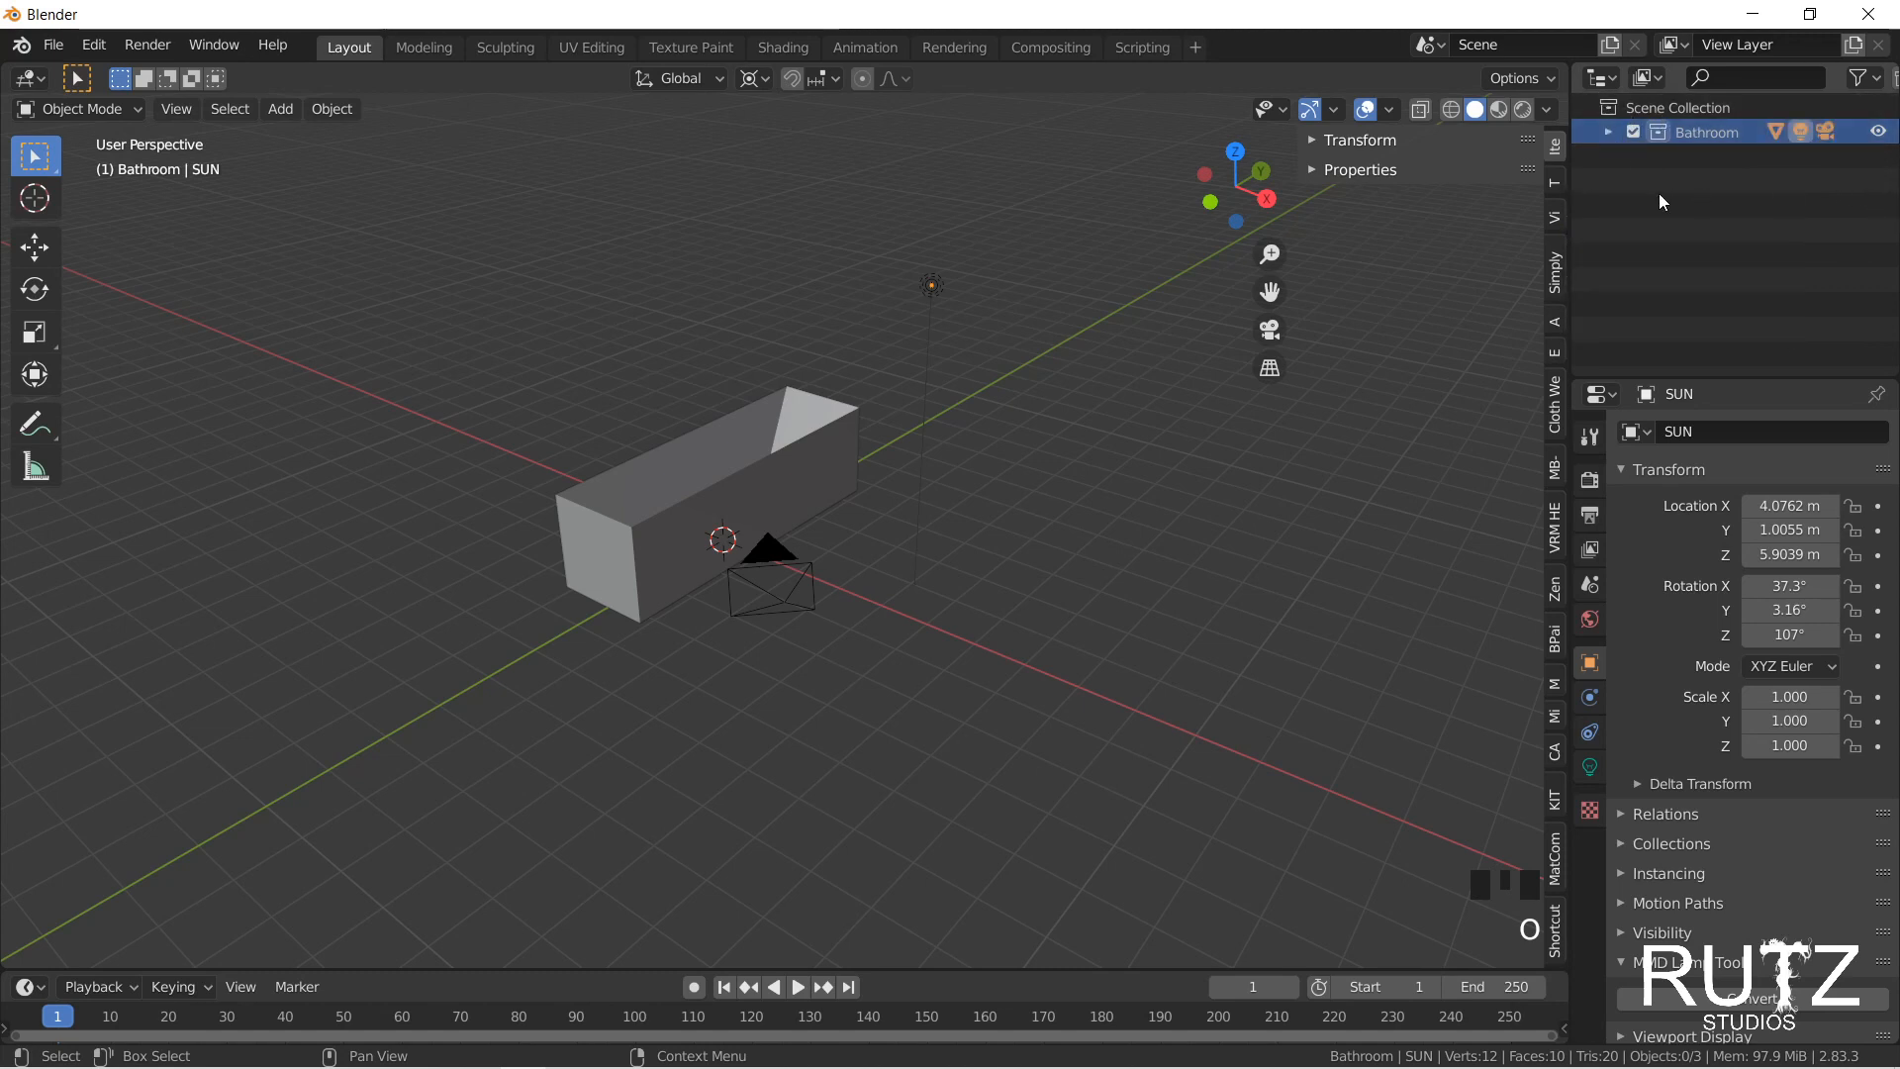
right_click(1658, 193)
key(Escape)
right_click(1722, 195)
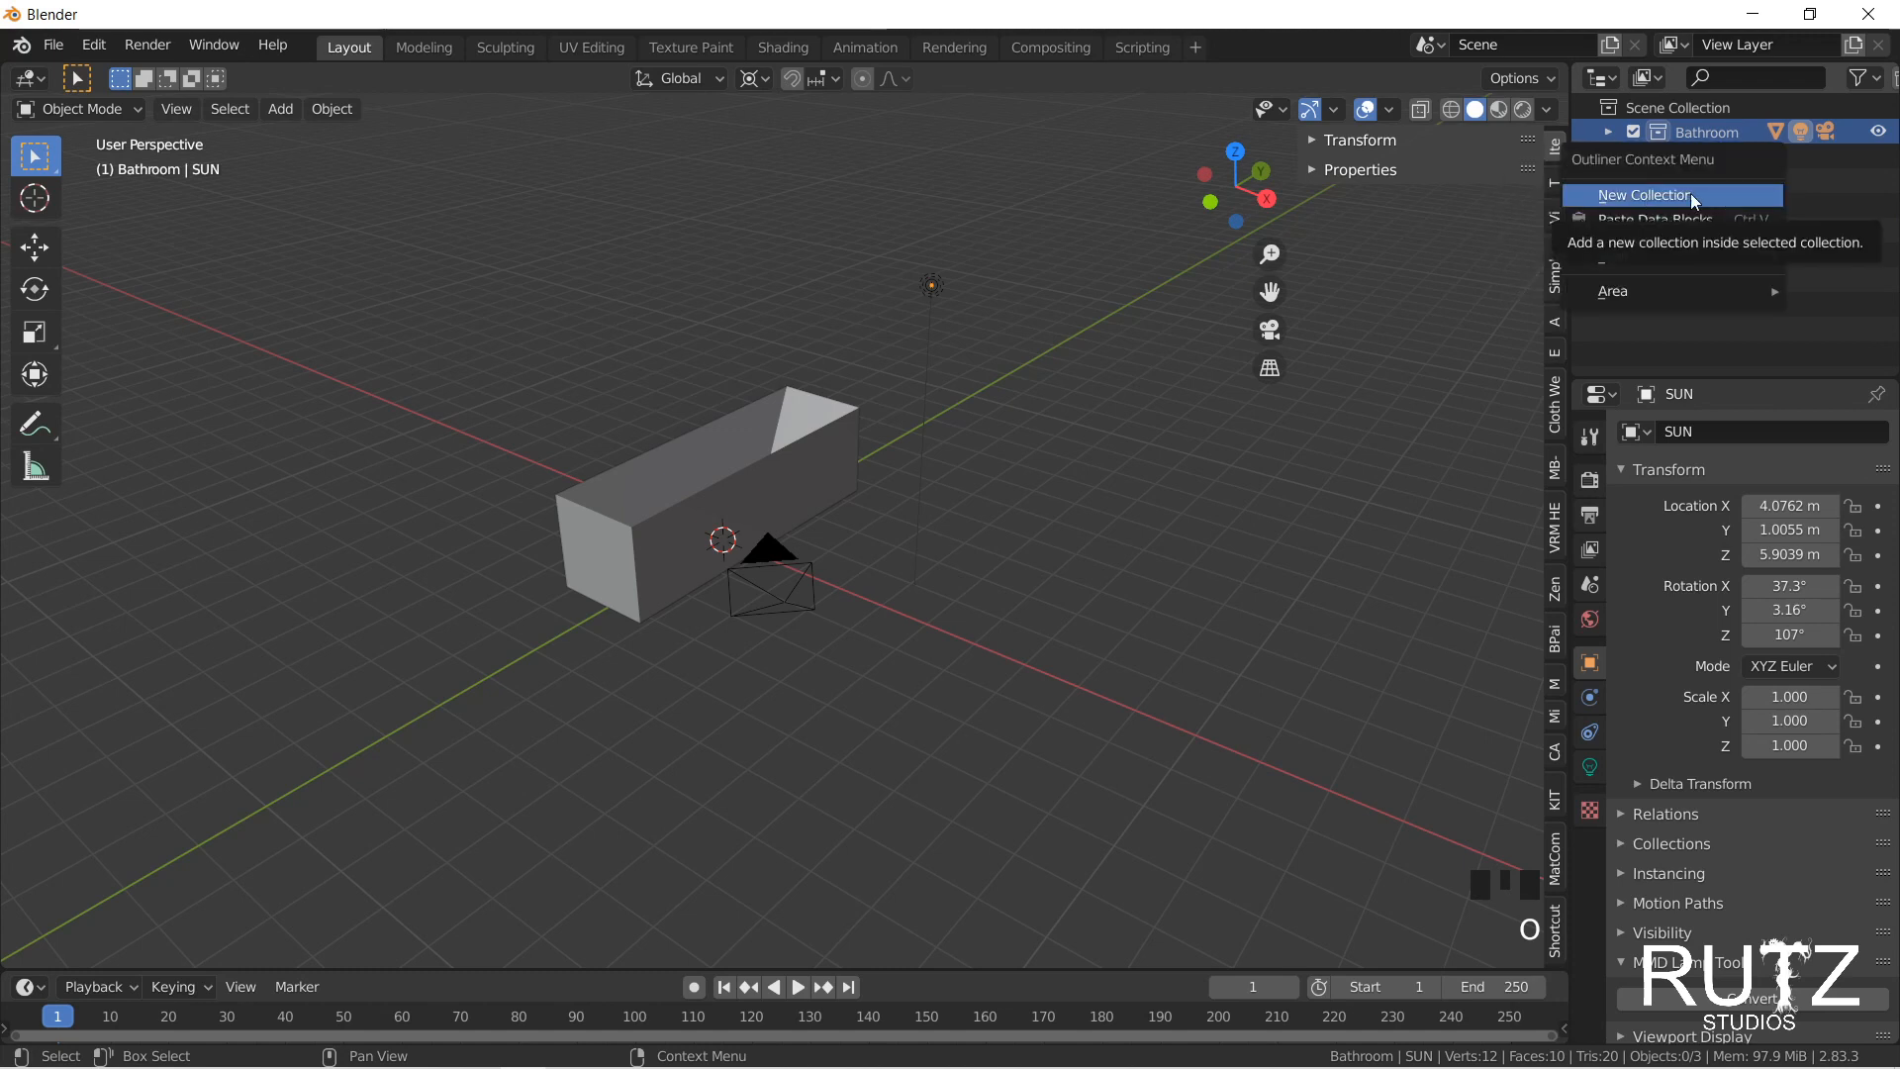
click(1668, 200)
double_click(1720, 156)
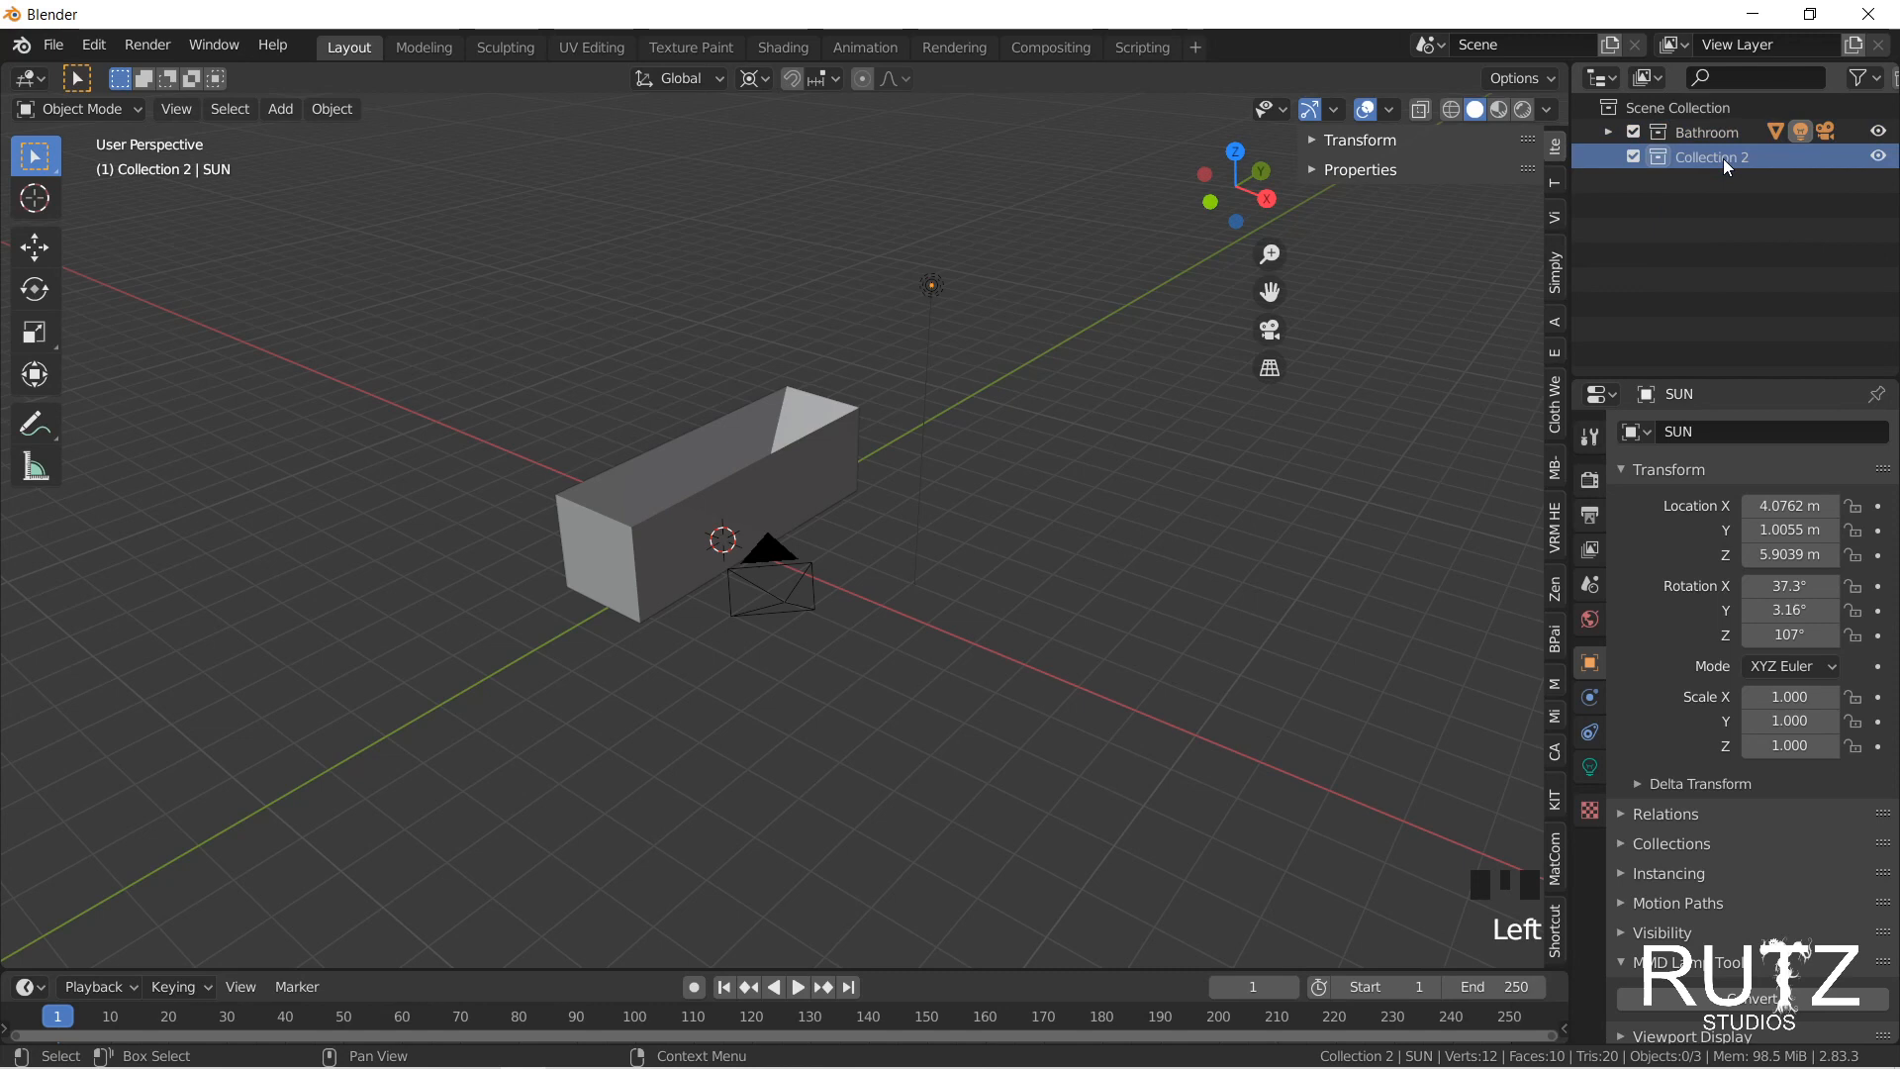
text(Livingroom)
key(Return)
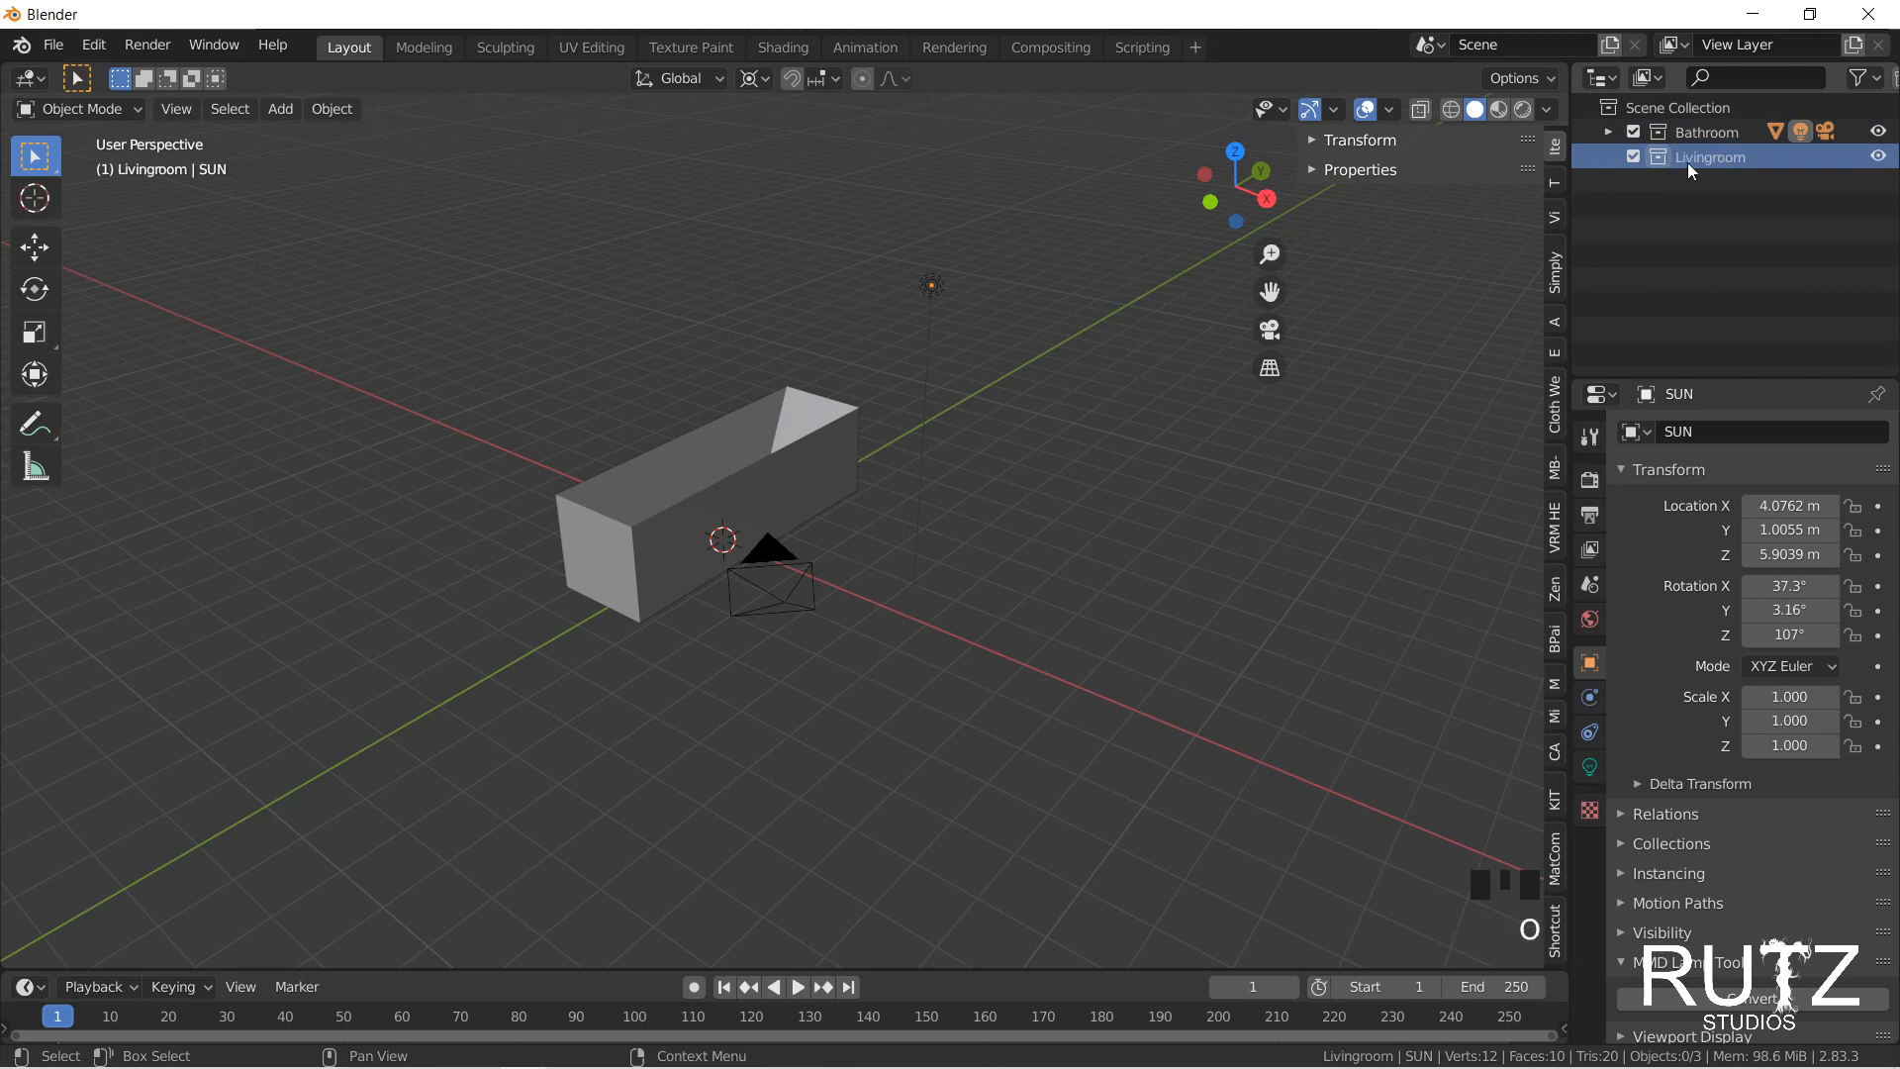
Step: Add a cube mesh to the Livingroom collection
key(shift+a)
mouse_move(926, 521)
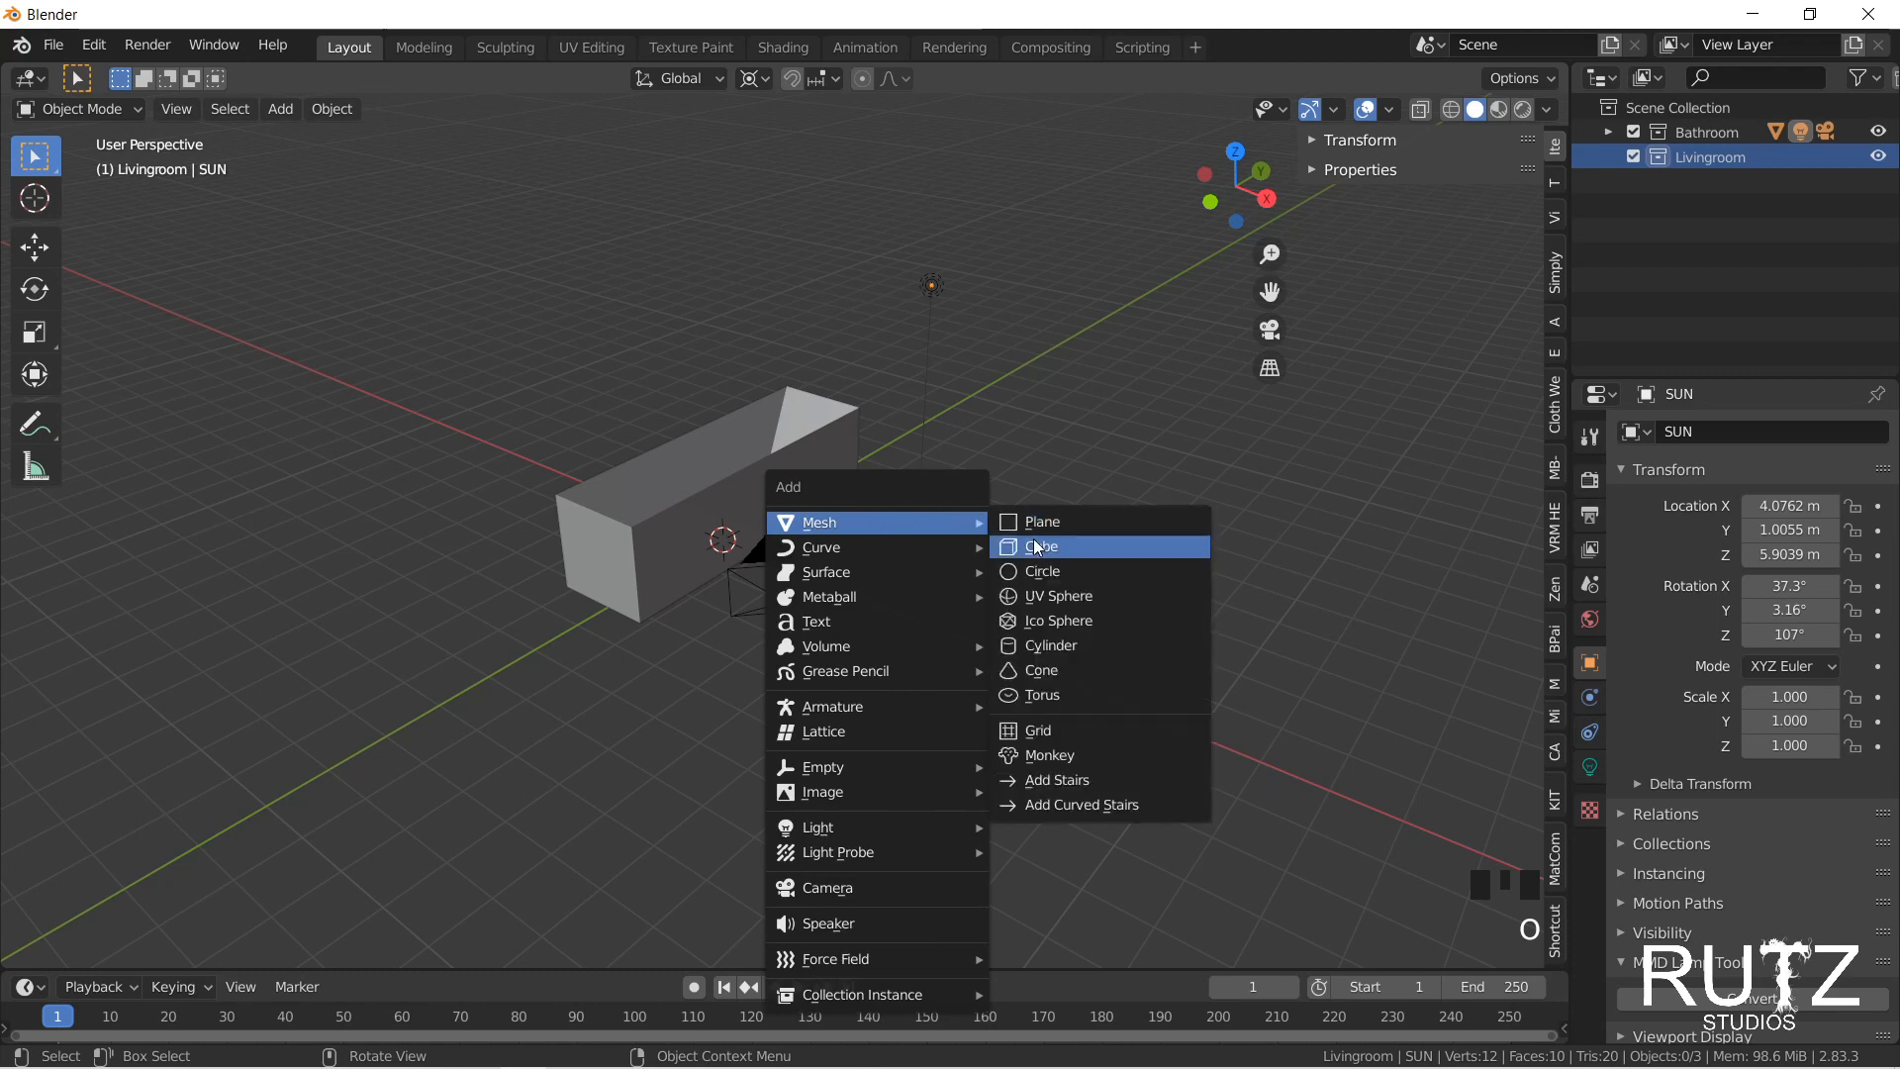
click(1033, 543)
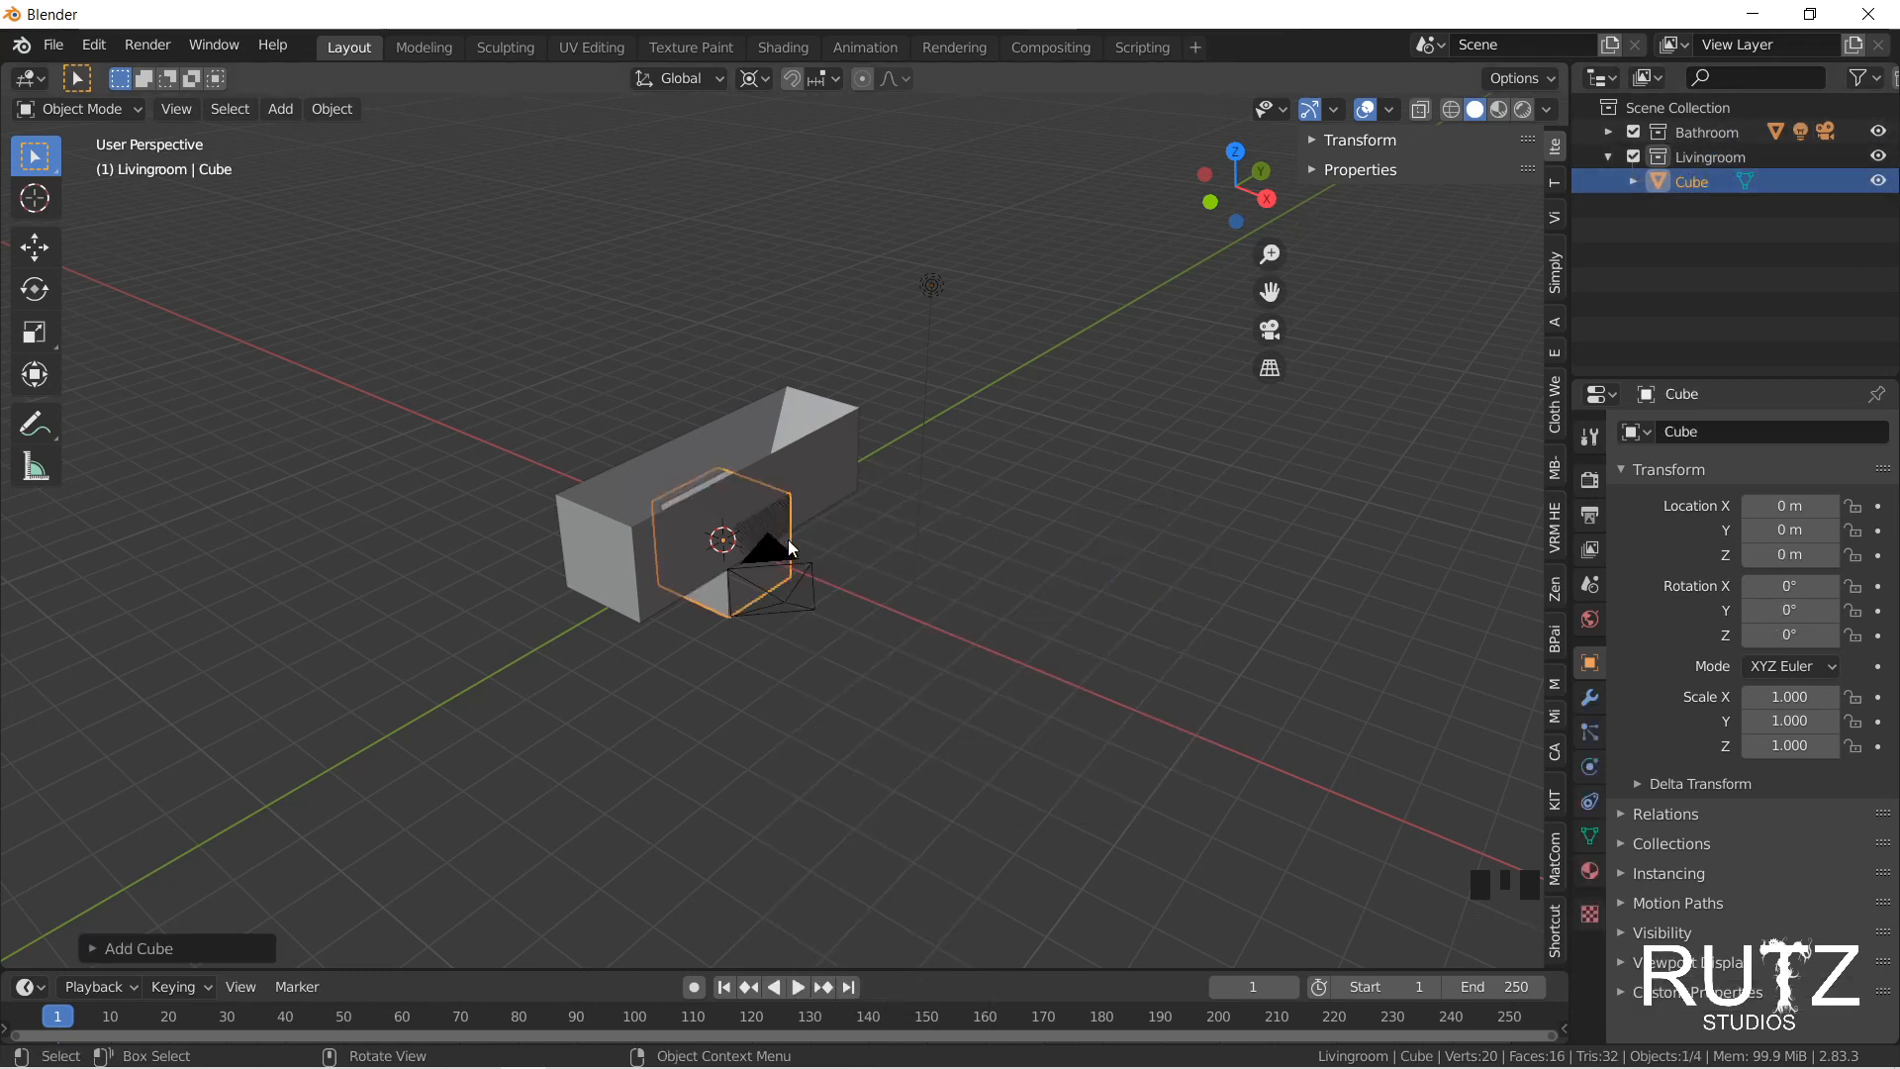
Step: Make Bathroom the active collection, add a cube mesh to it and expand its contents
click(1705, 139)
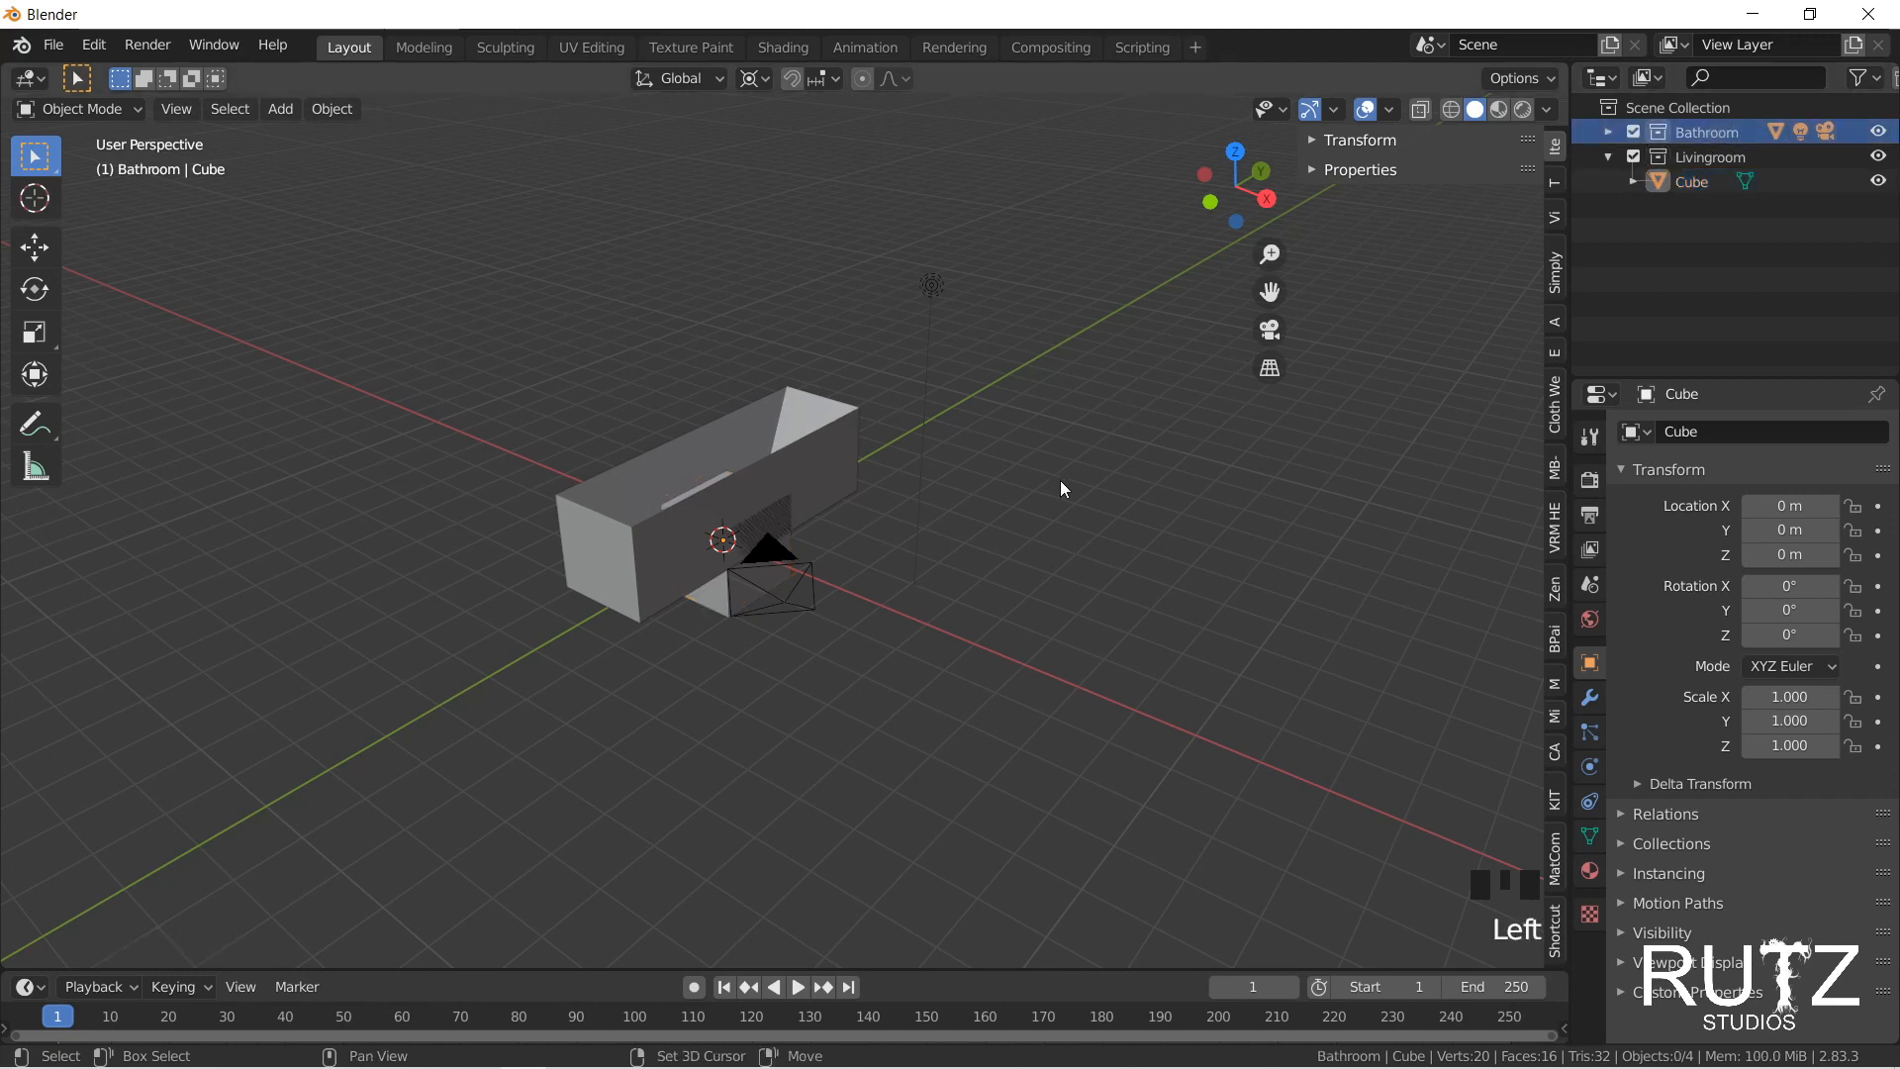
key(shift+a)
mouse_move(1060, 484)
click(1176, 504)
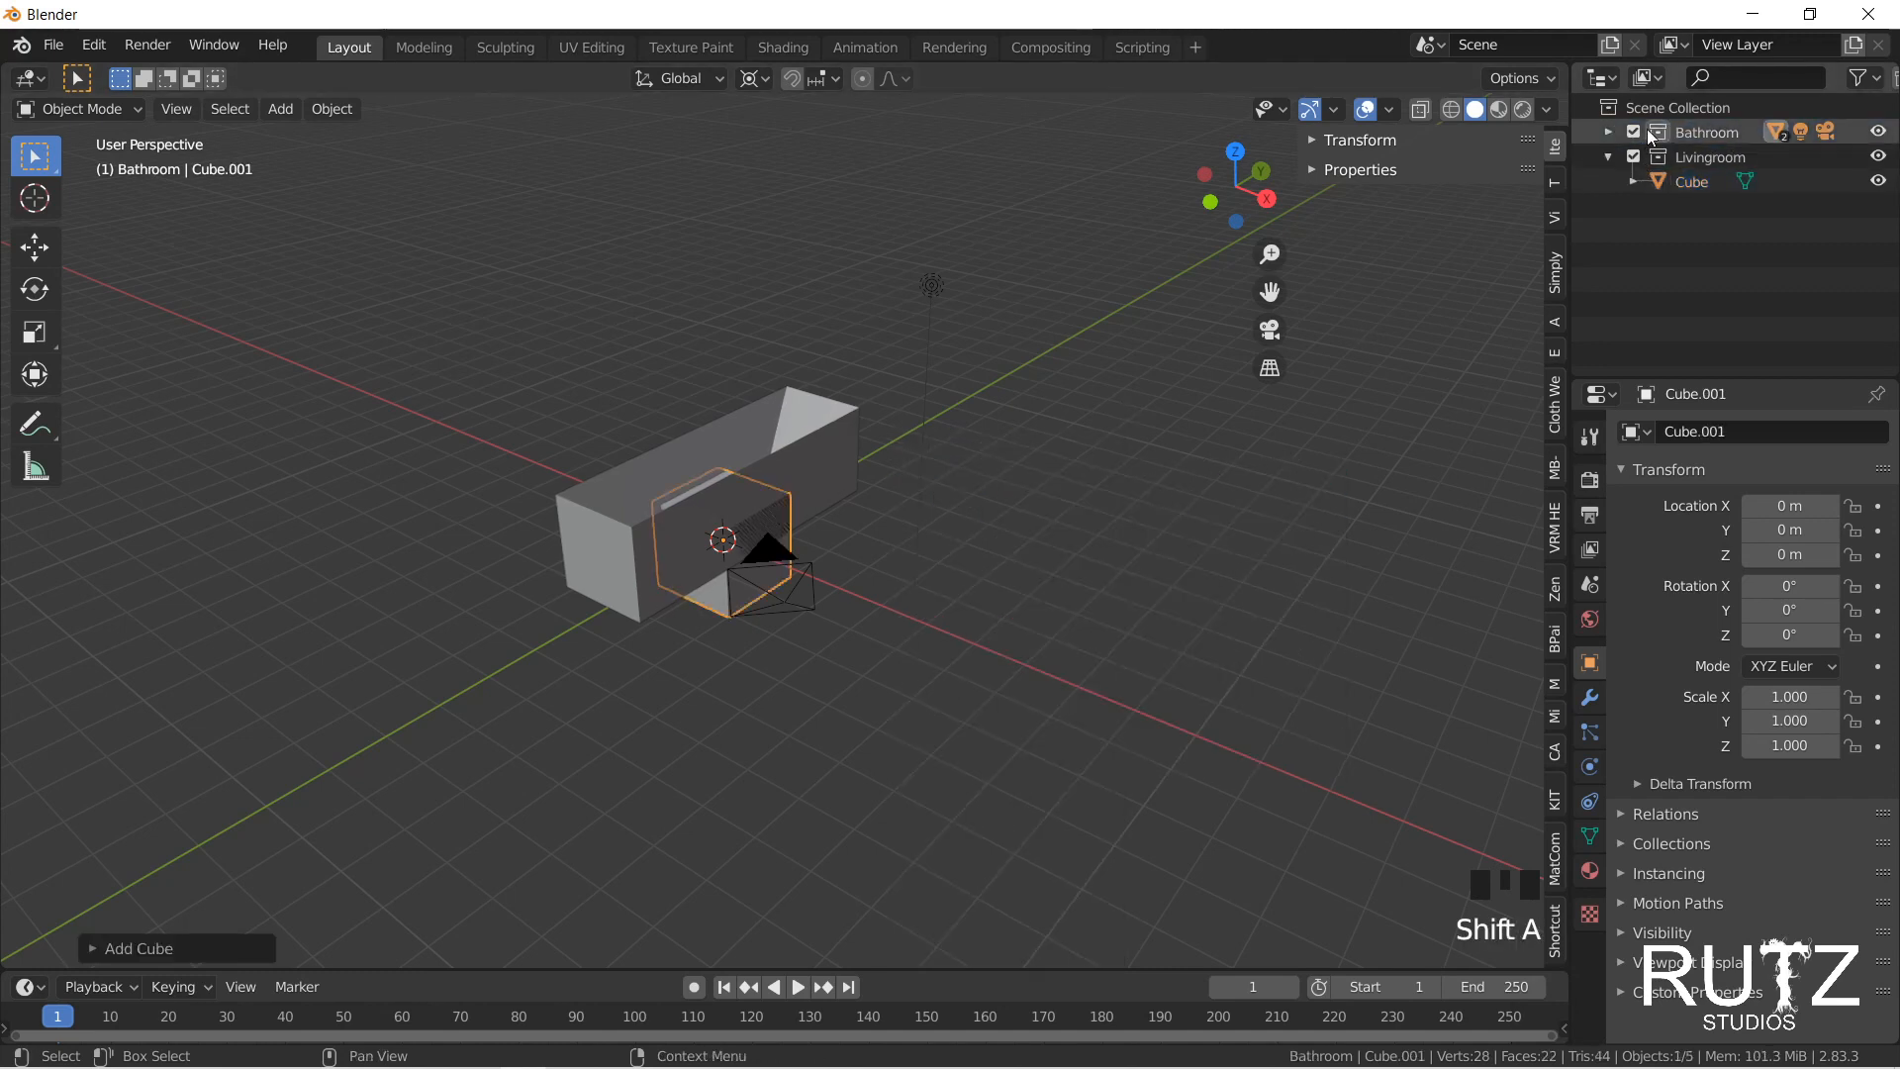
click(1608, 132)
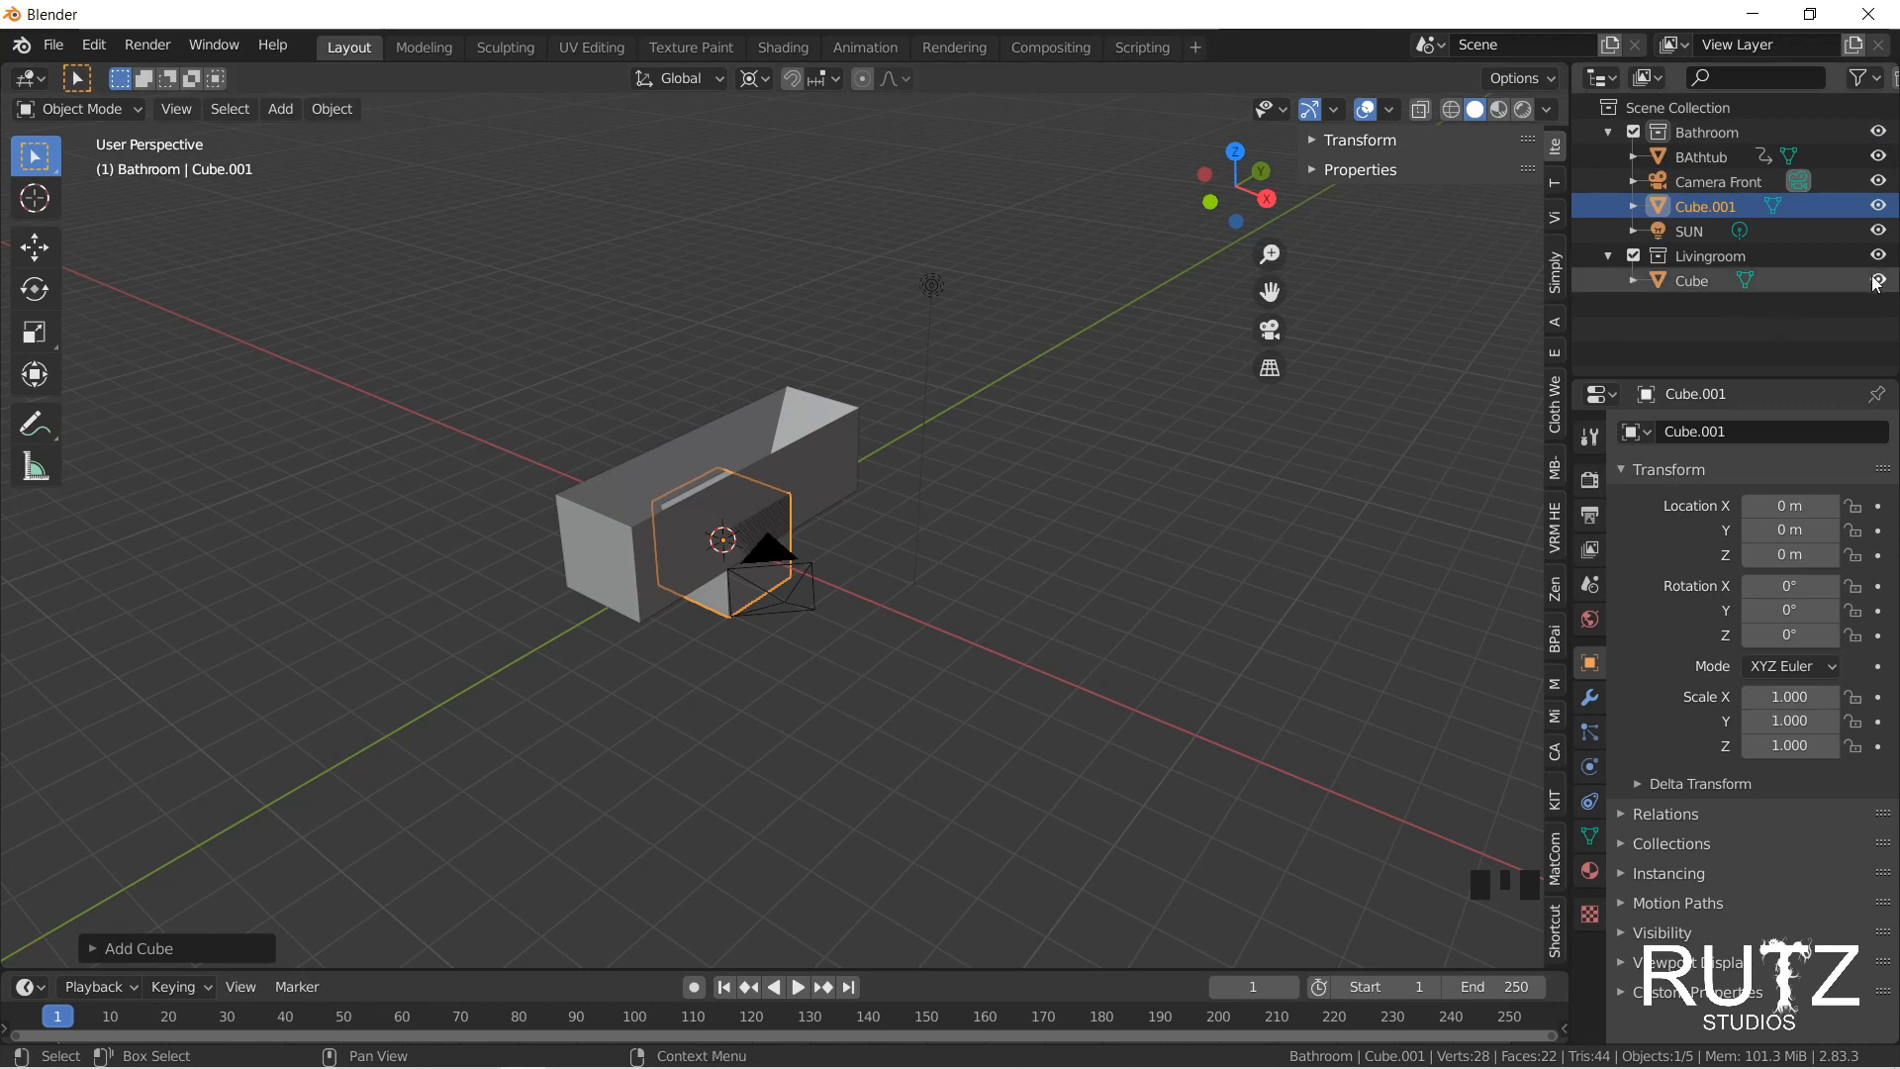
Step: Exclude the Livingroom and Bathroom collections from the view layer in turn, and include each one again
click(1634, 256)
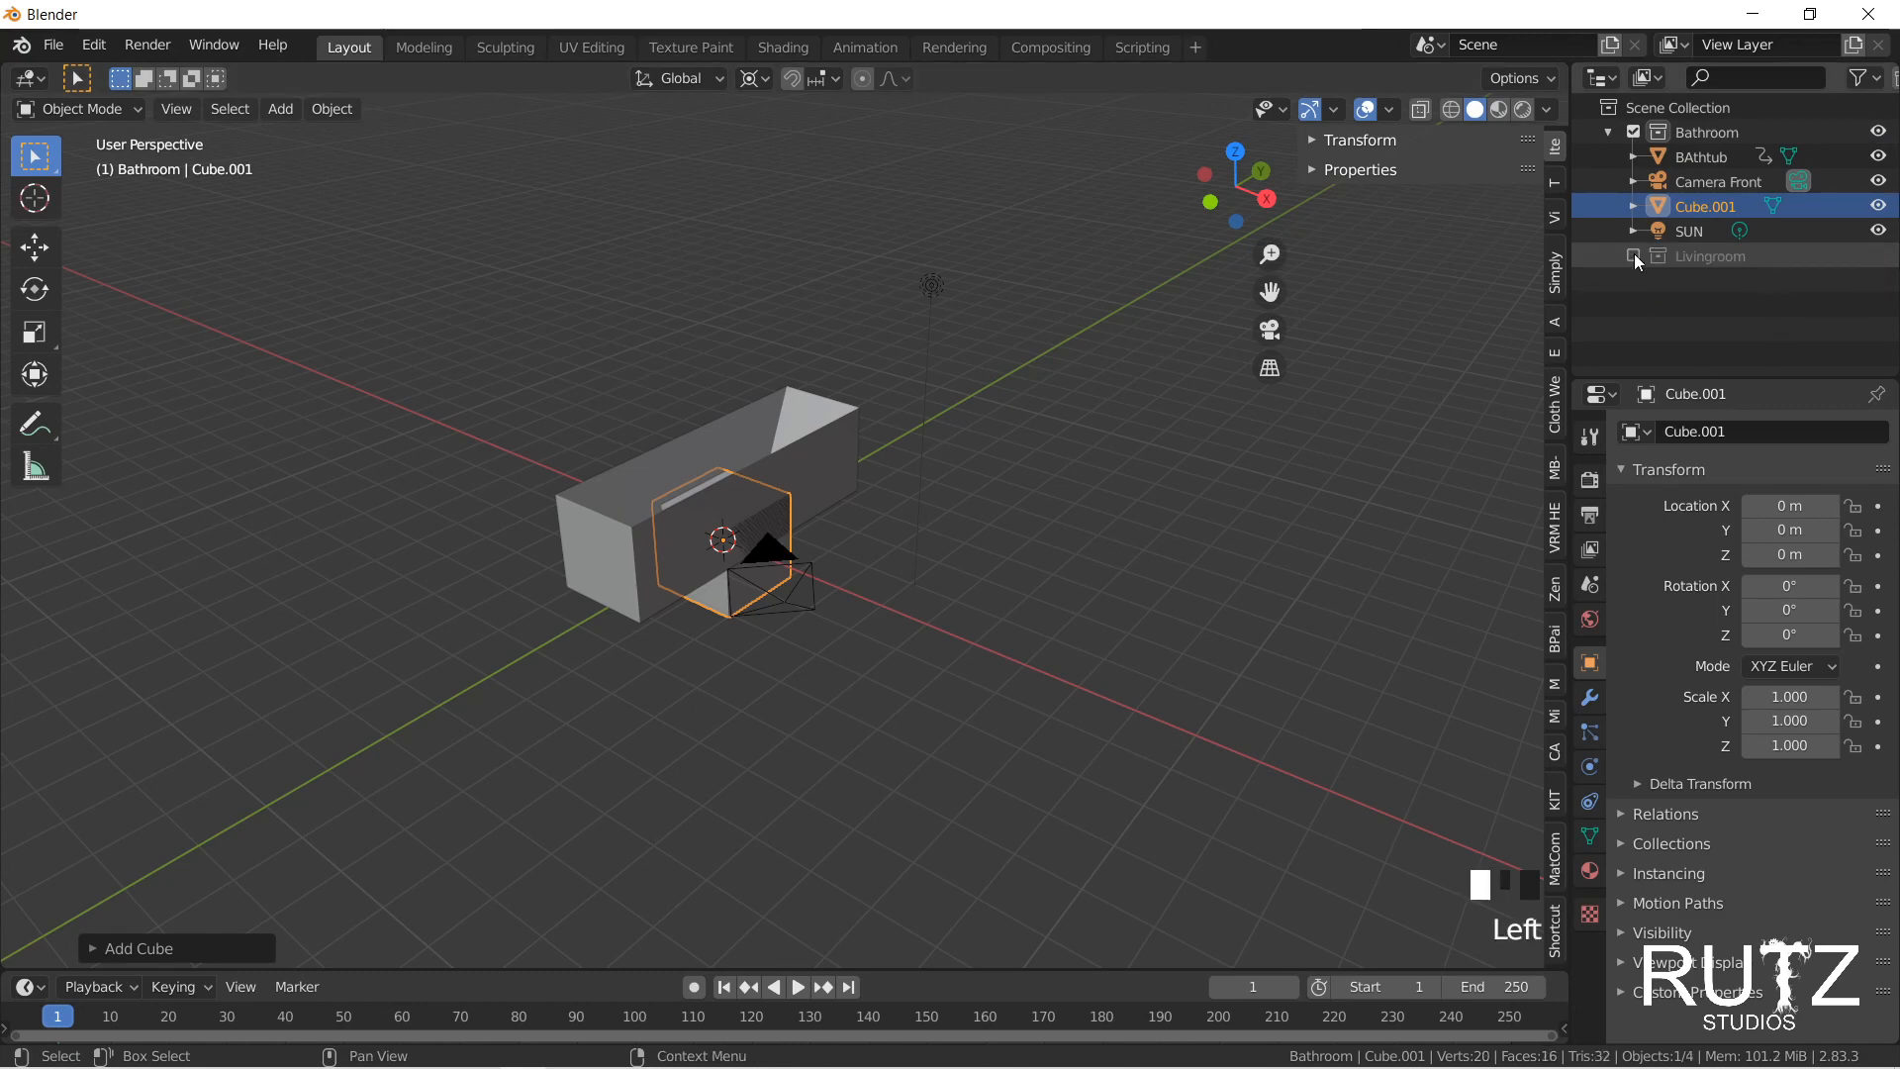
click(1635, 255)
click(1636, 131)
click(1636, 132)
click(1636, 132)
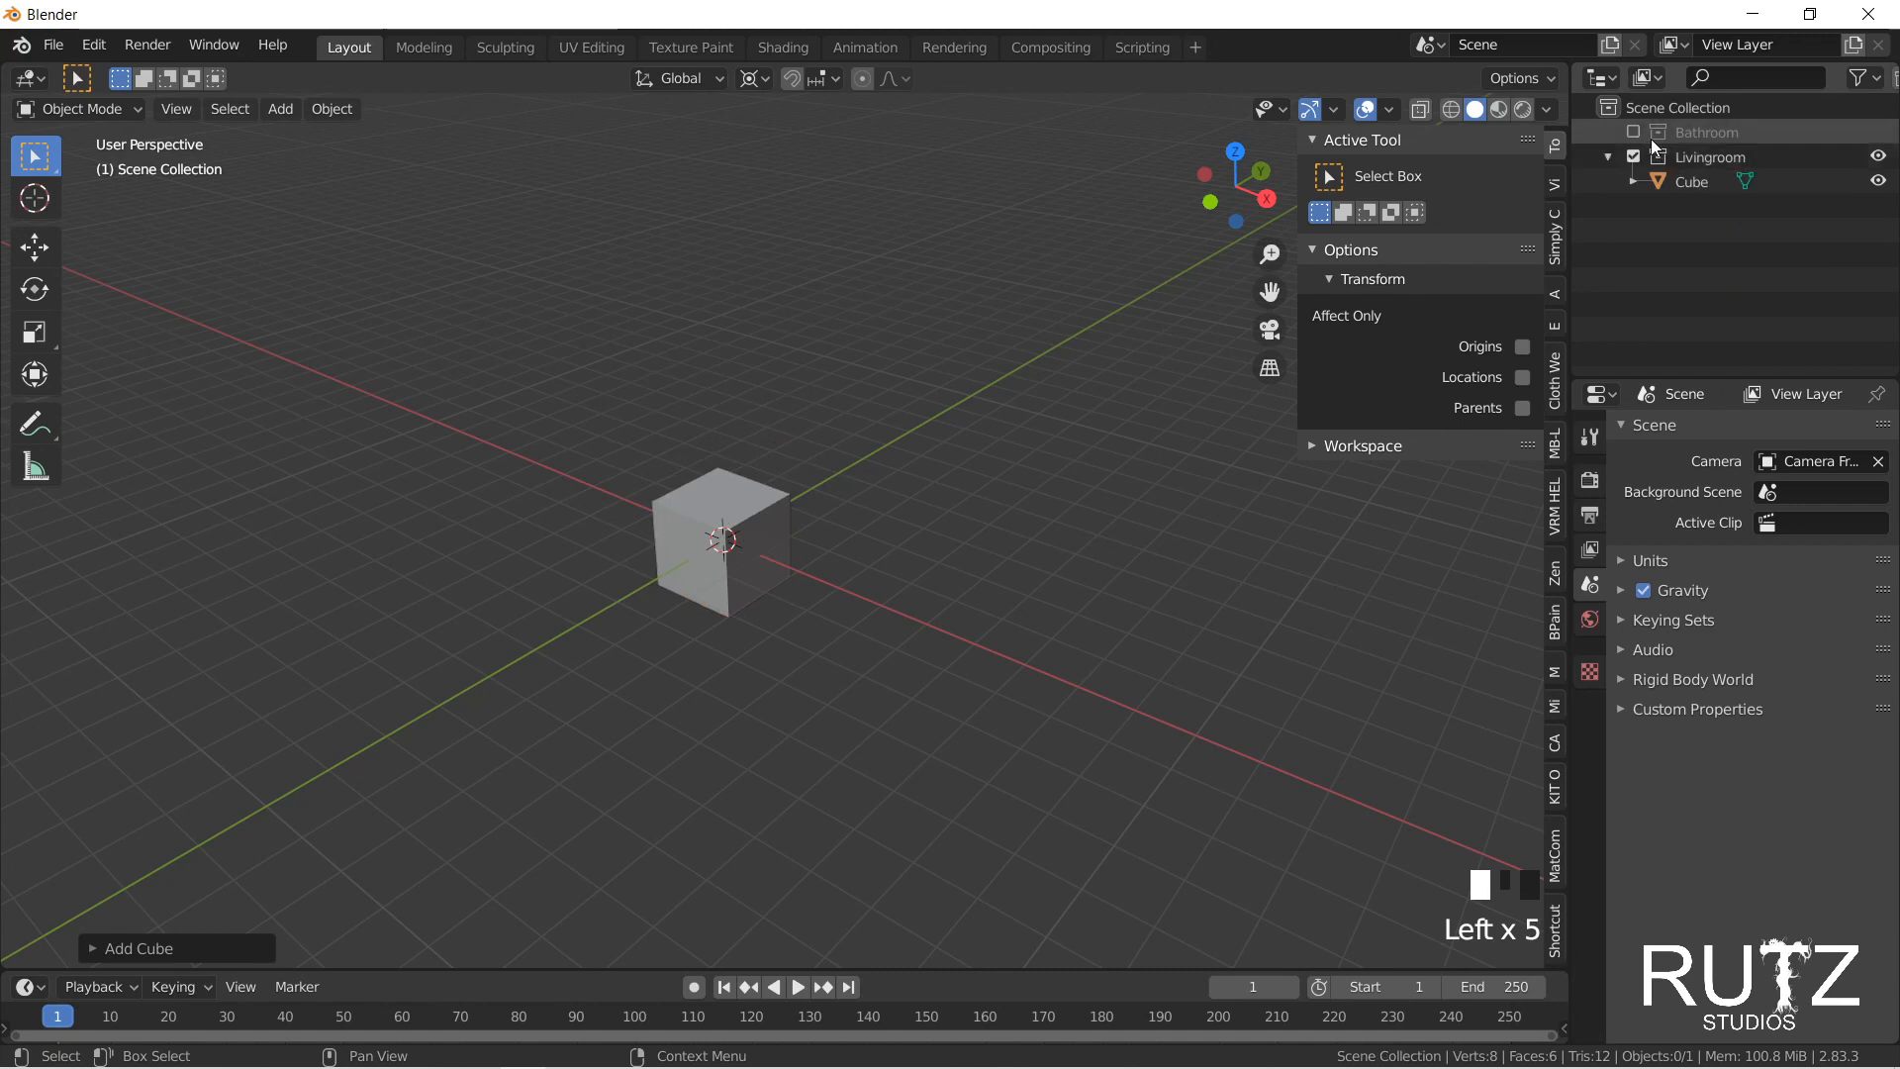
click(1635, 132)
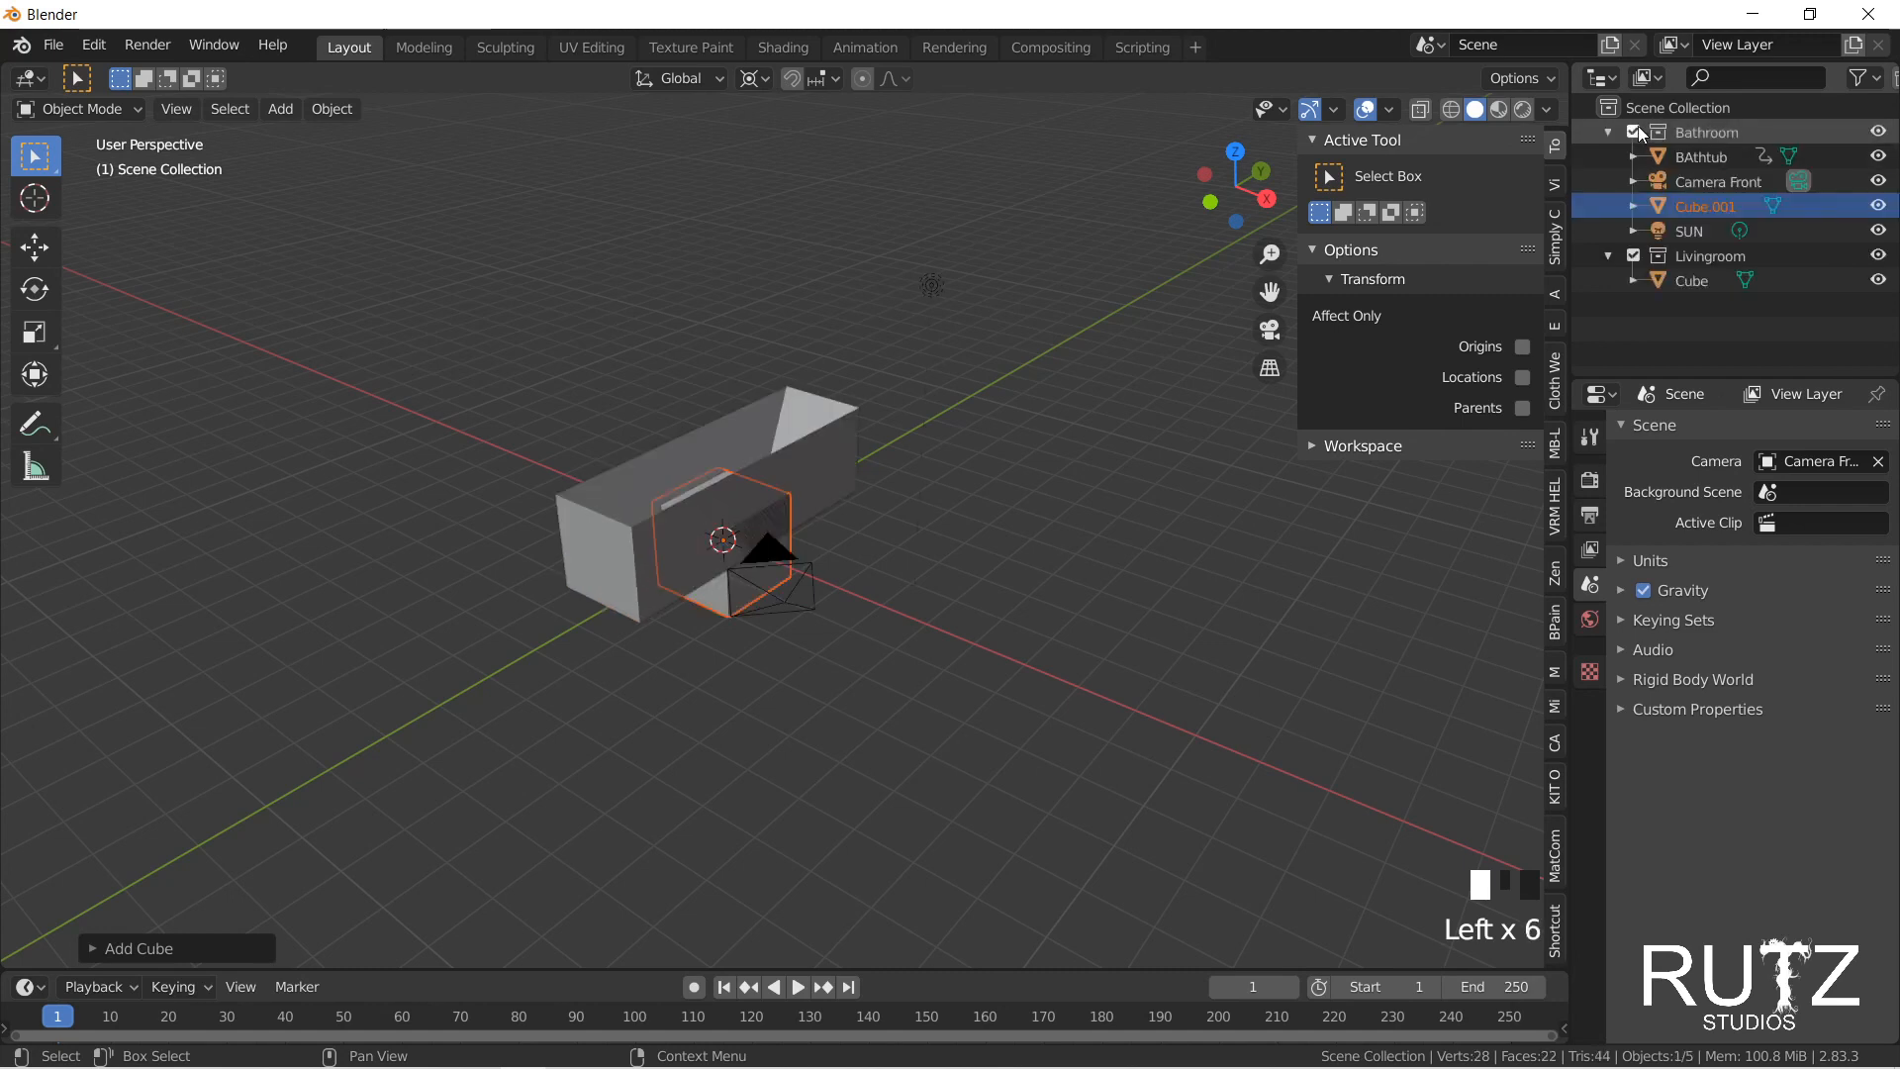
Step: Delete the Livingroom collection and its cube plus the extra cube in Bathroom, and collapse the Bathroom collection
right_click(1692, 255)
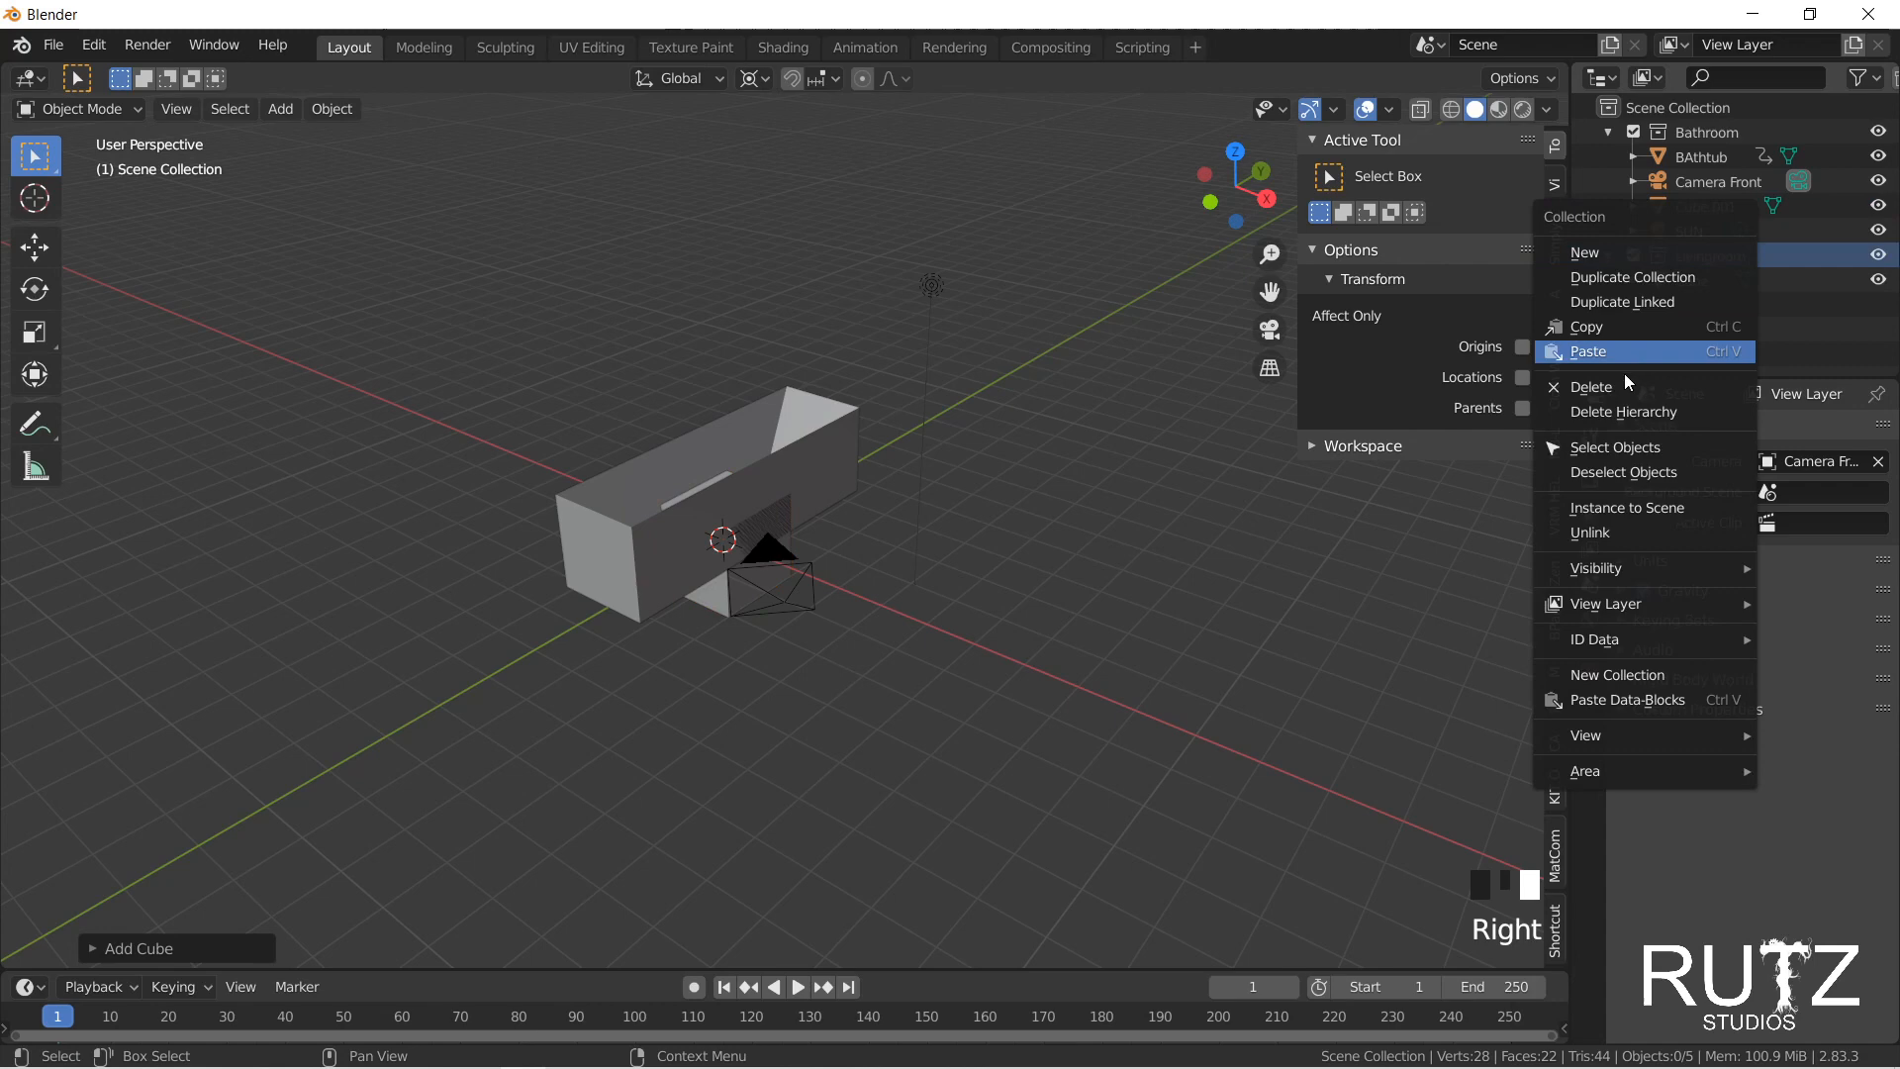
right_click(1685, 256)
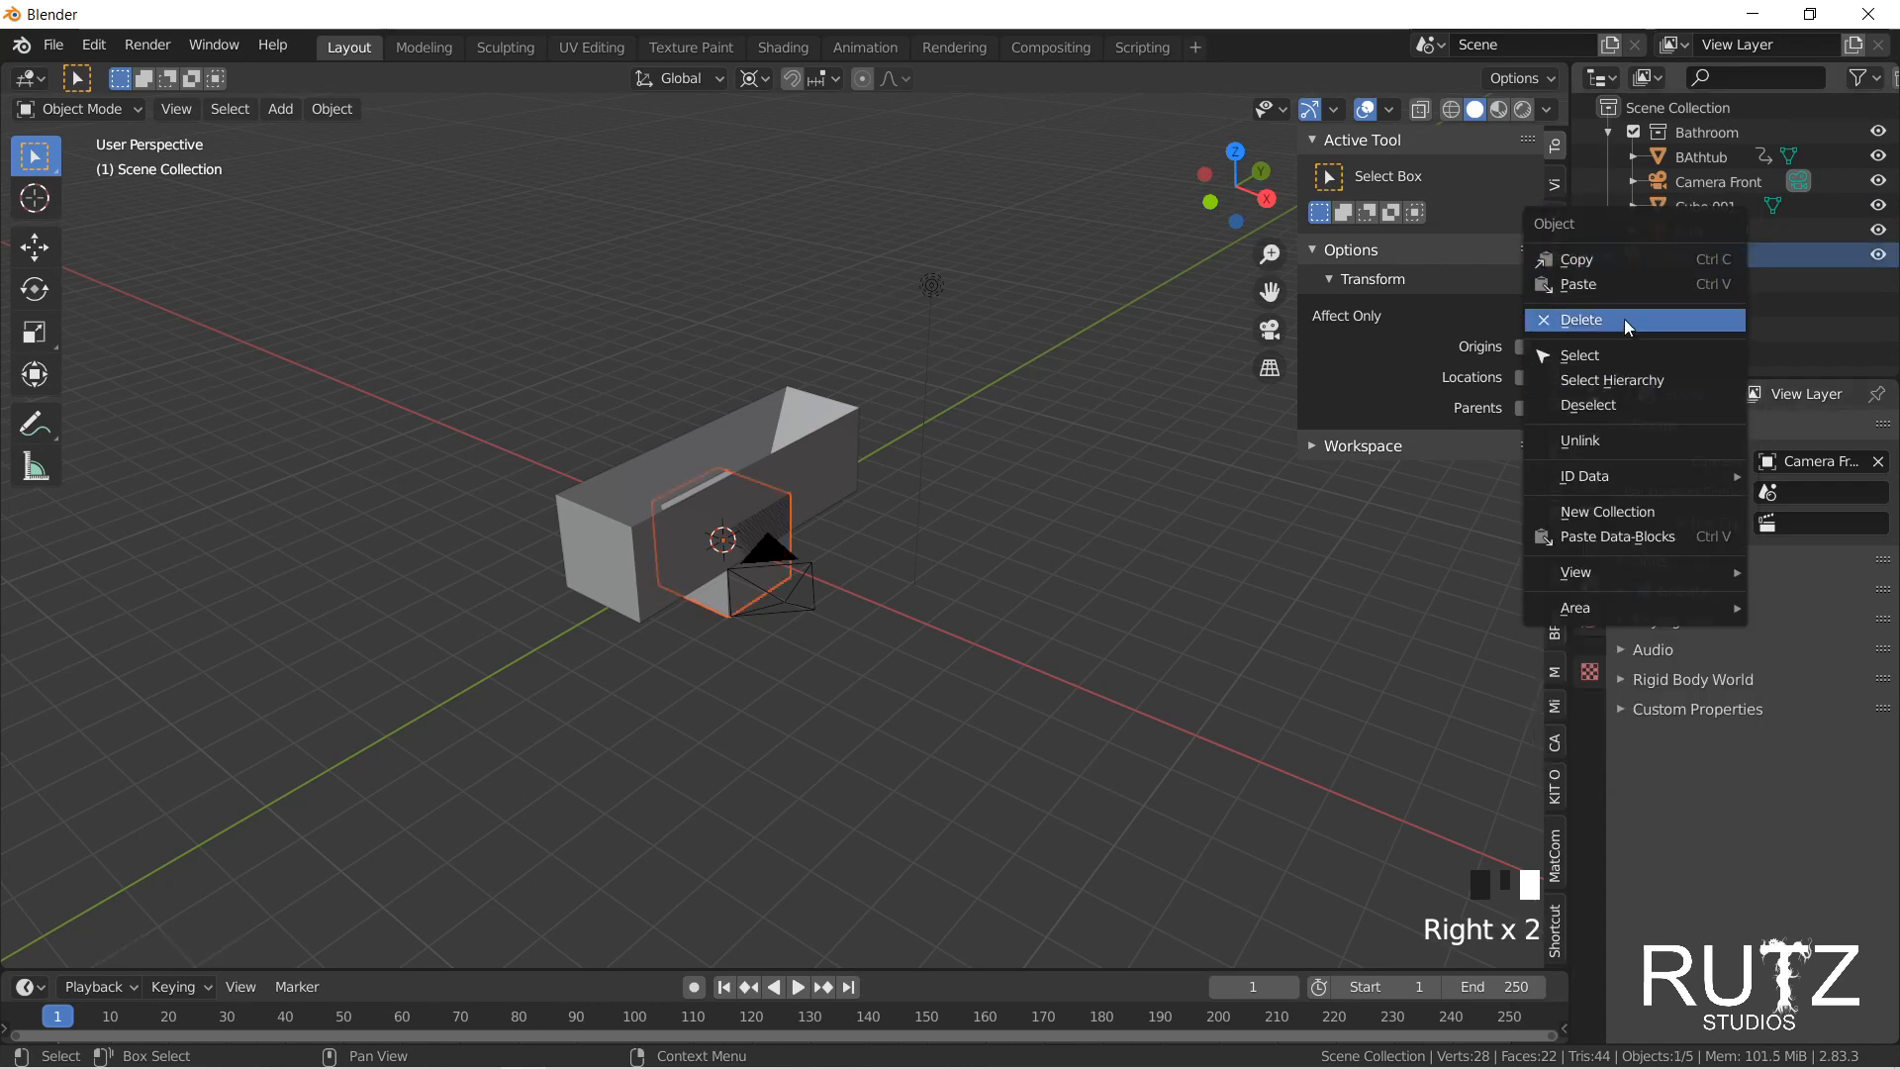
click(1625, 319)
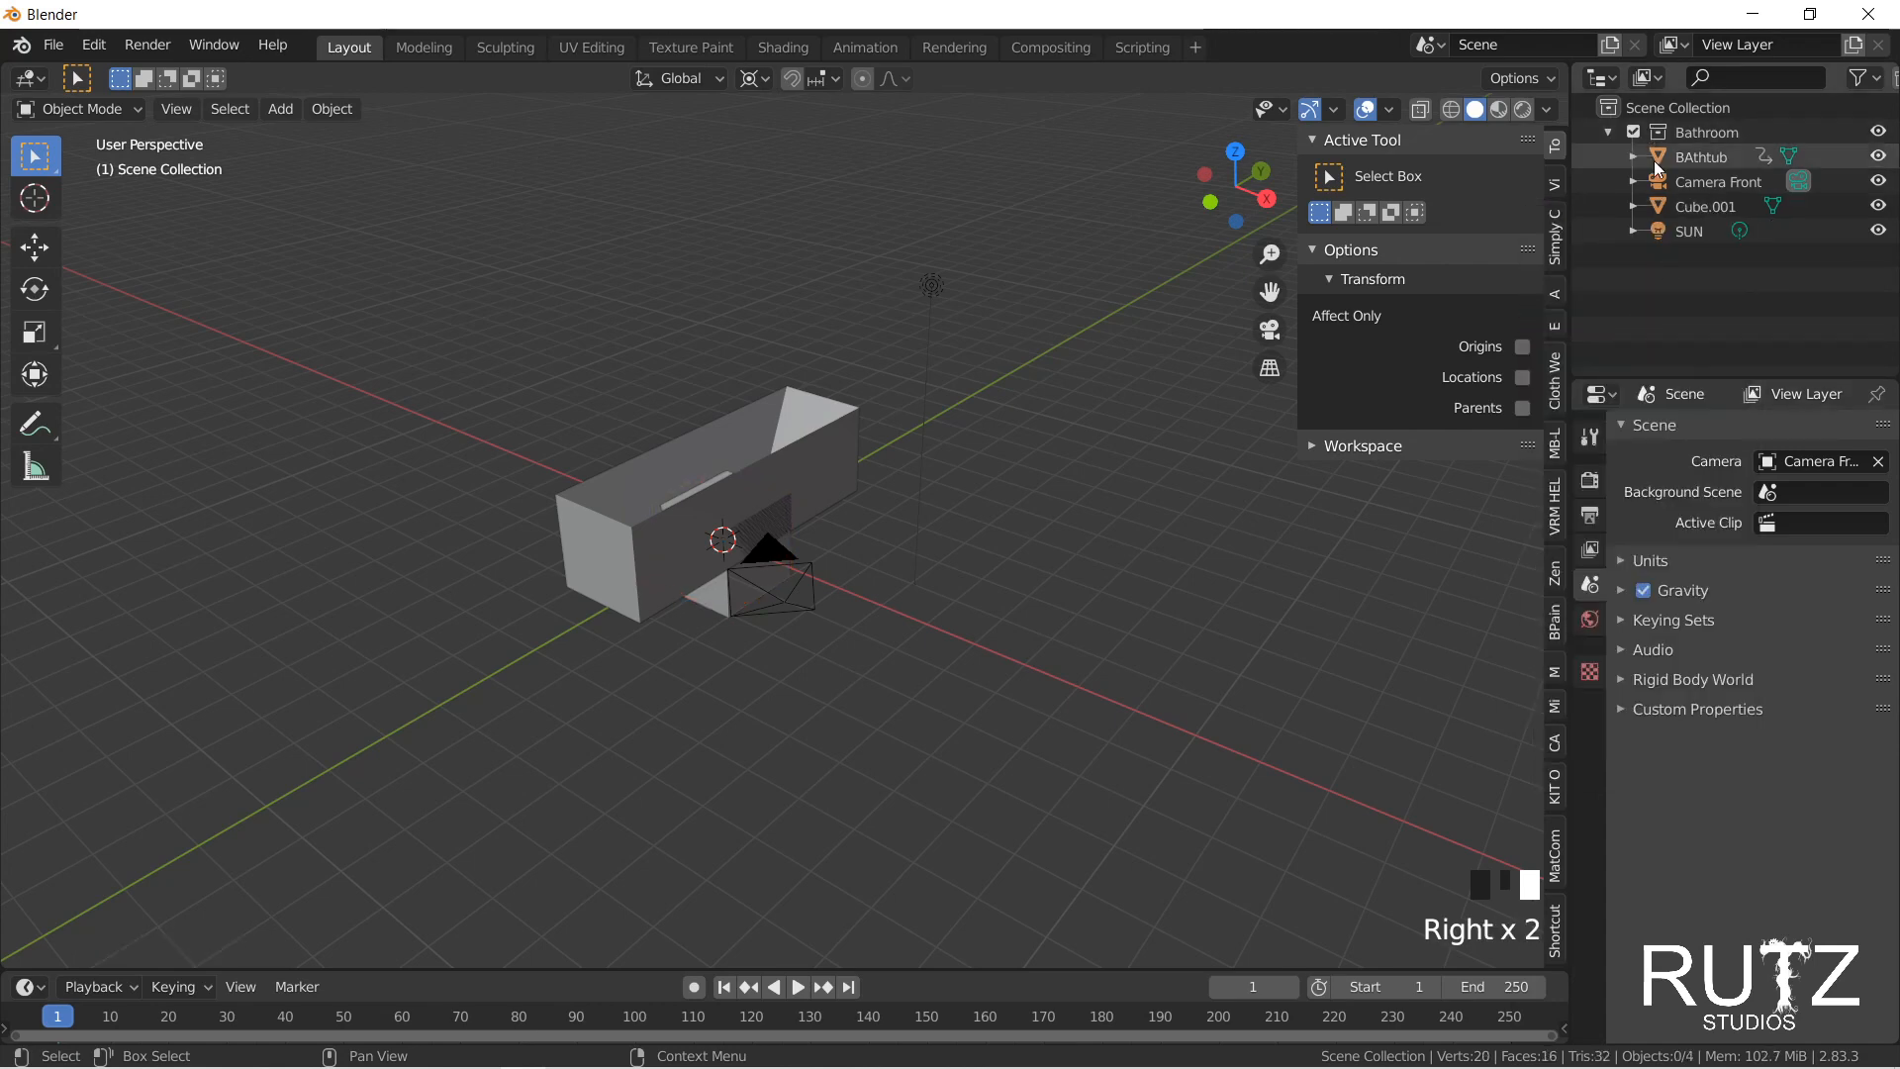
right_click(1707, 205)
click(1623, 209)
click(1608, 131)
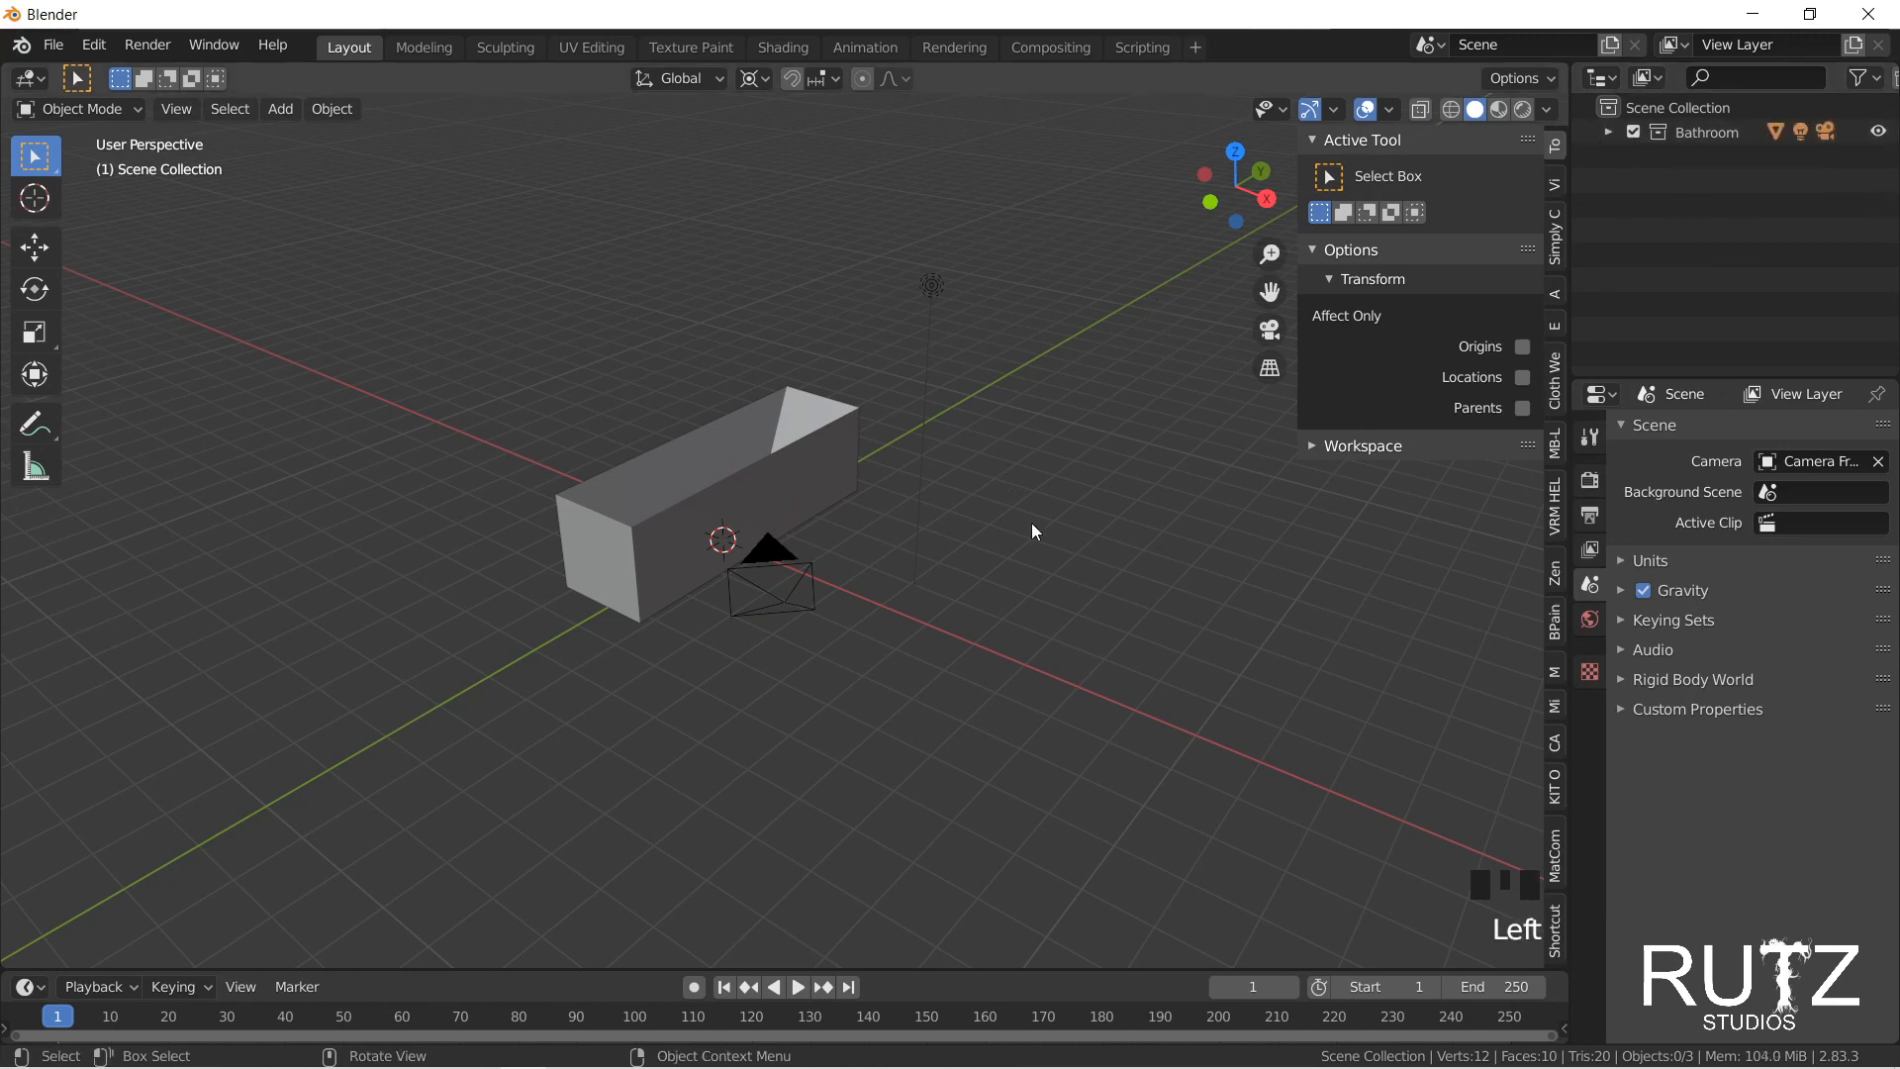
Step: Look at the editor types available for the Properties area, and view the tool settings and the render properties
click(1603, 397)
click(1603, 396)
click(1596, 397)
click(1596, 397)
click(1593, 435)
click(1596, 481)
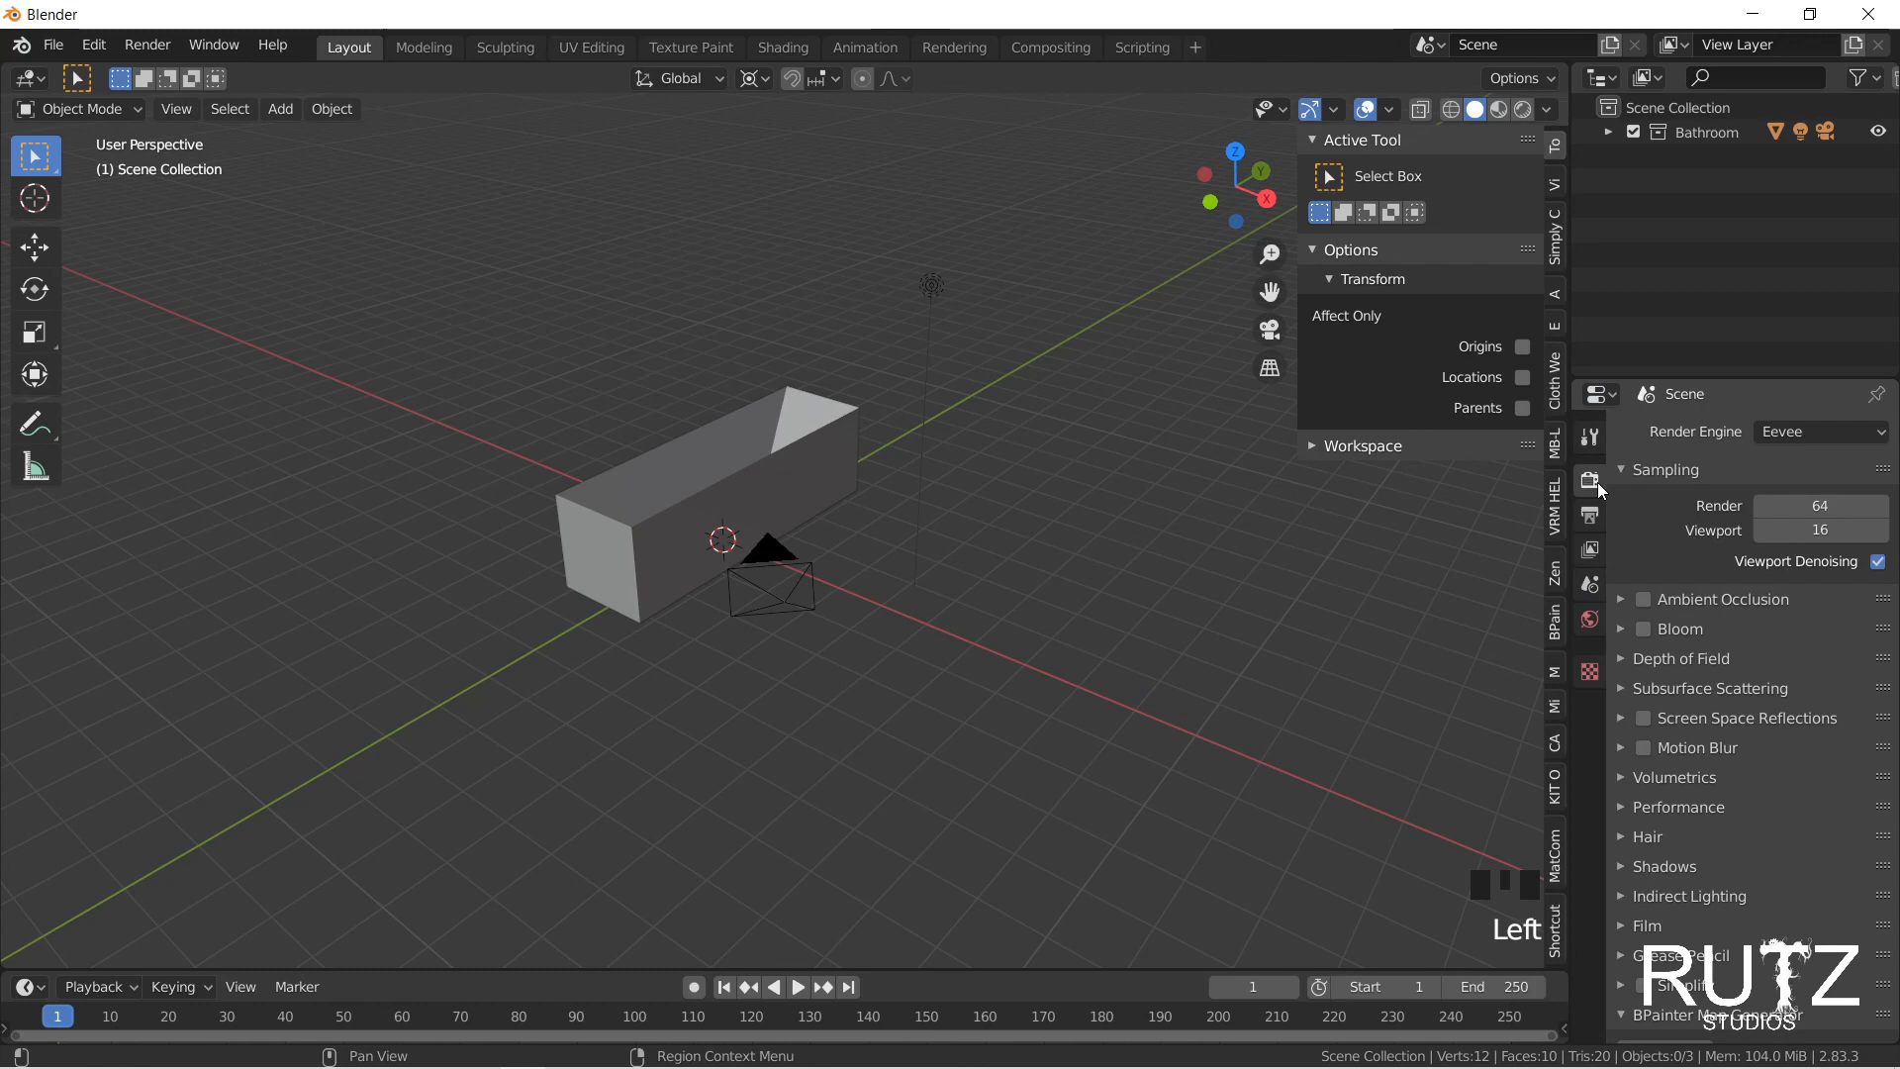
Step: View the output, view layer and scene properties in turn, and return to the Layout workspace
click(1592, 516)
click(1591, 552)
click(1593, 594)
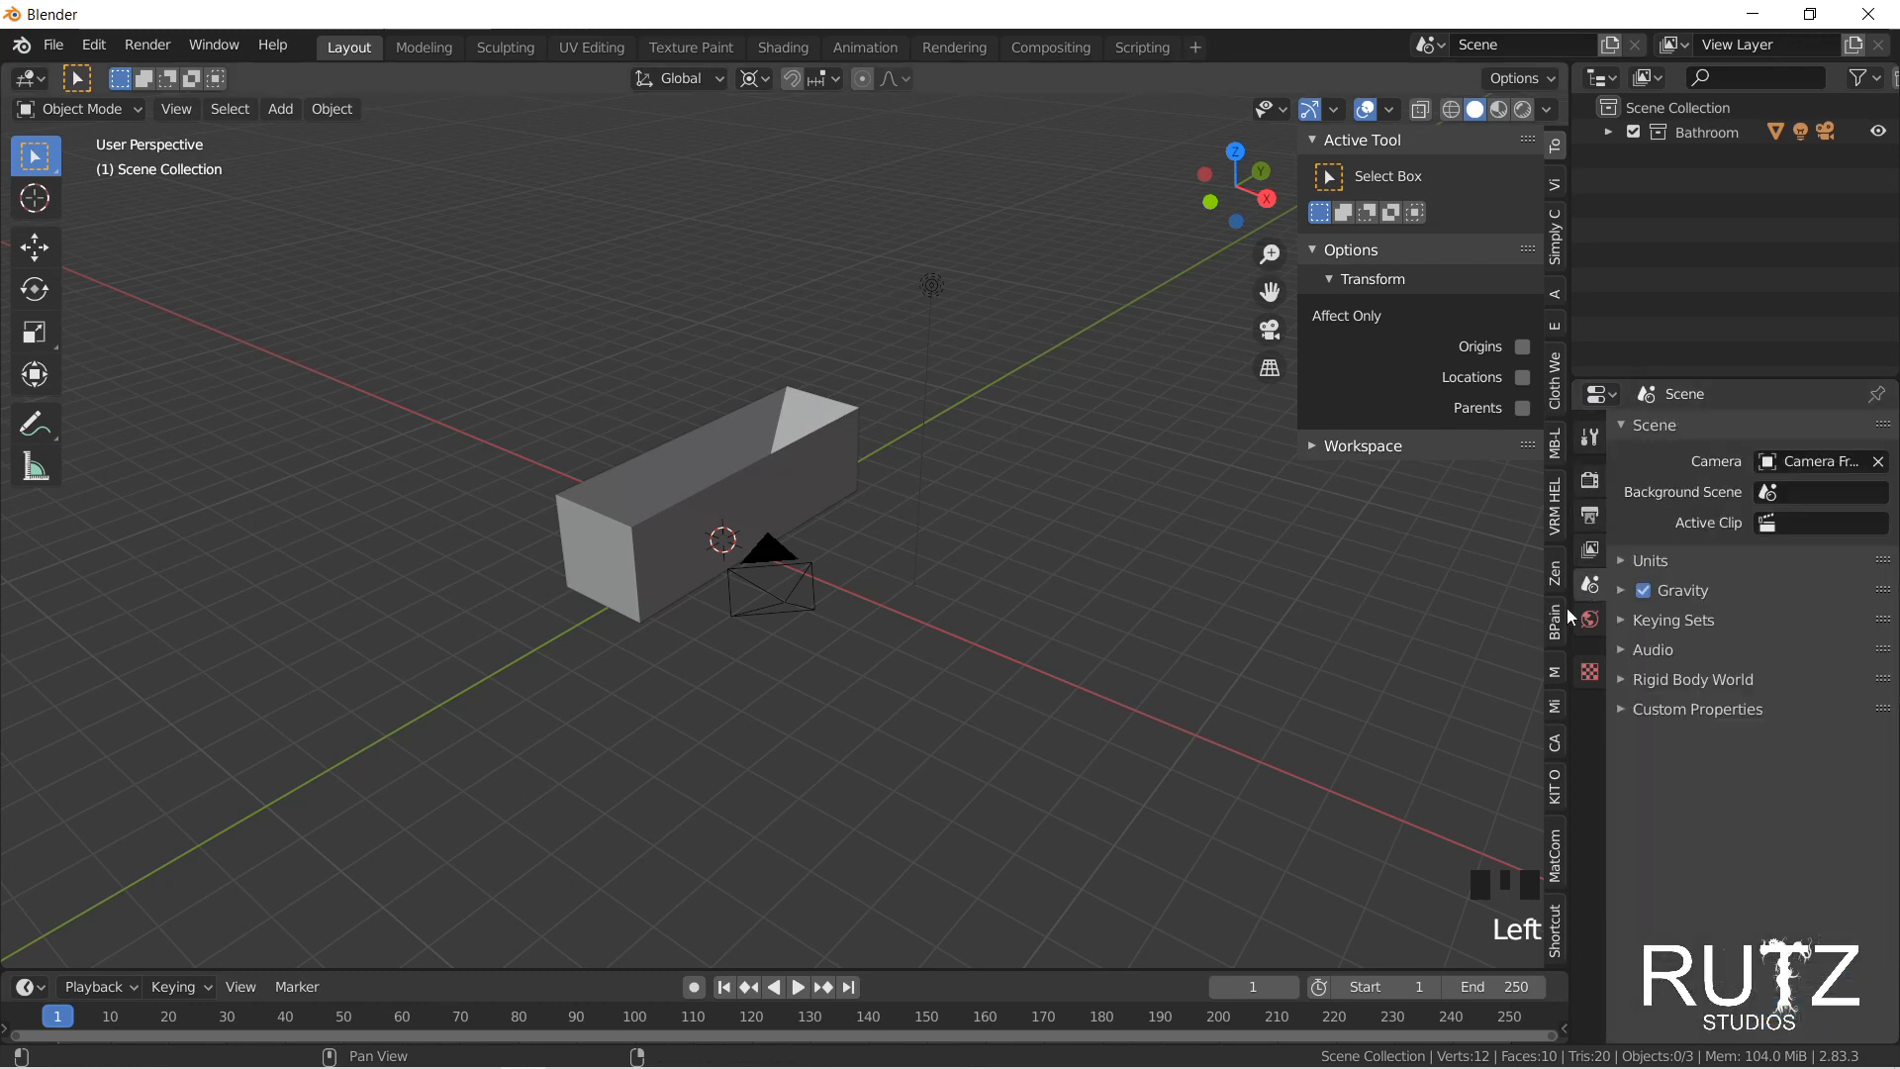
click(420, 49)
click(368, 48)
click(352, 49)
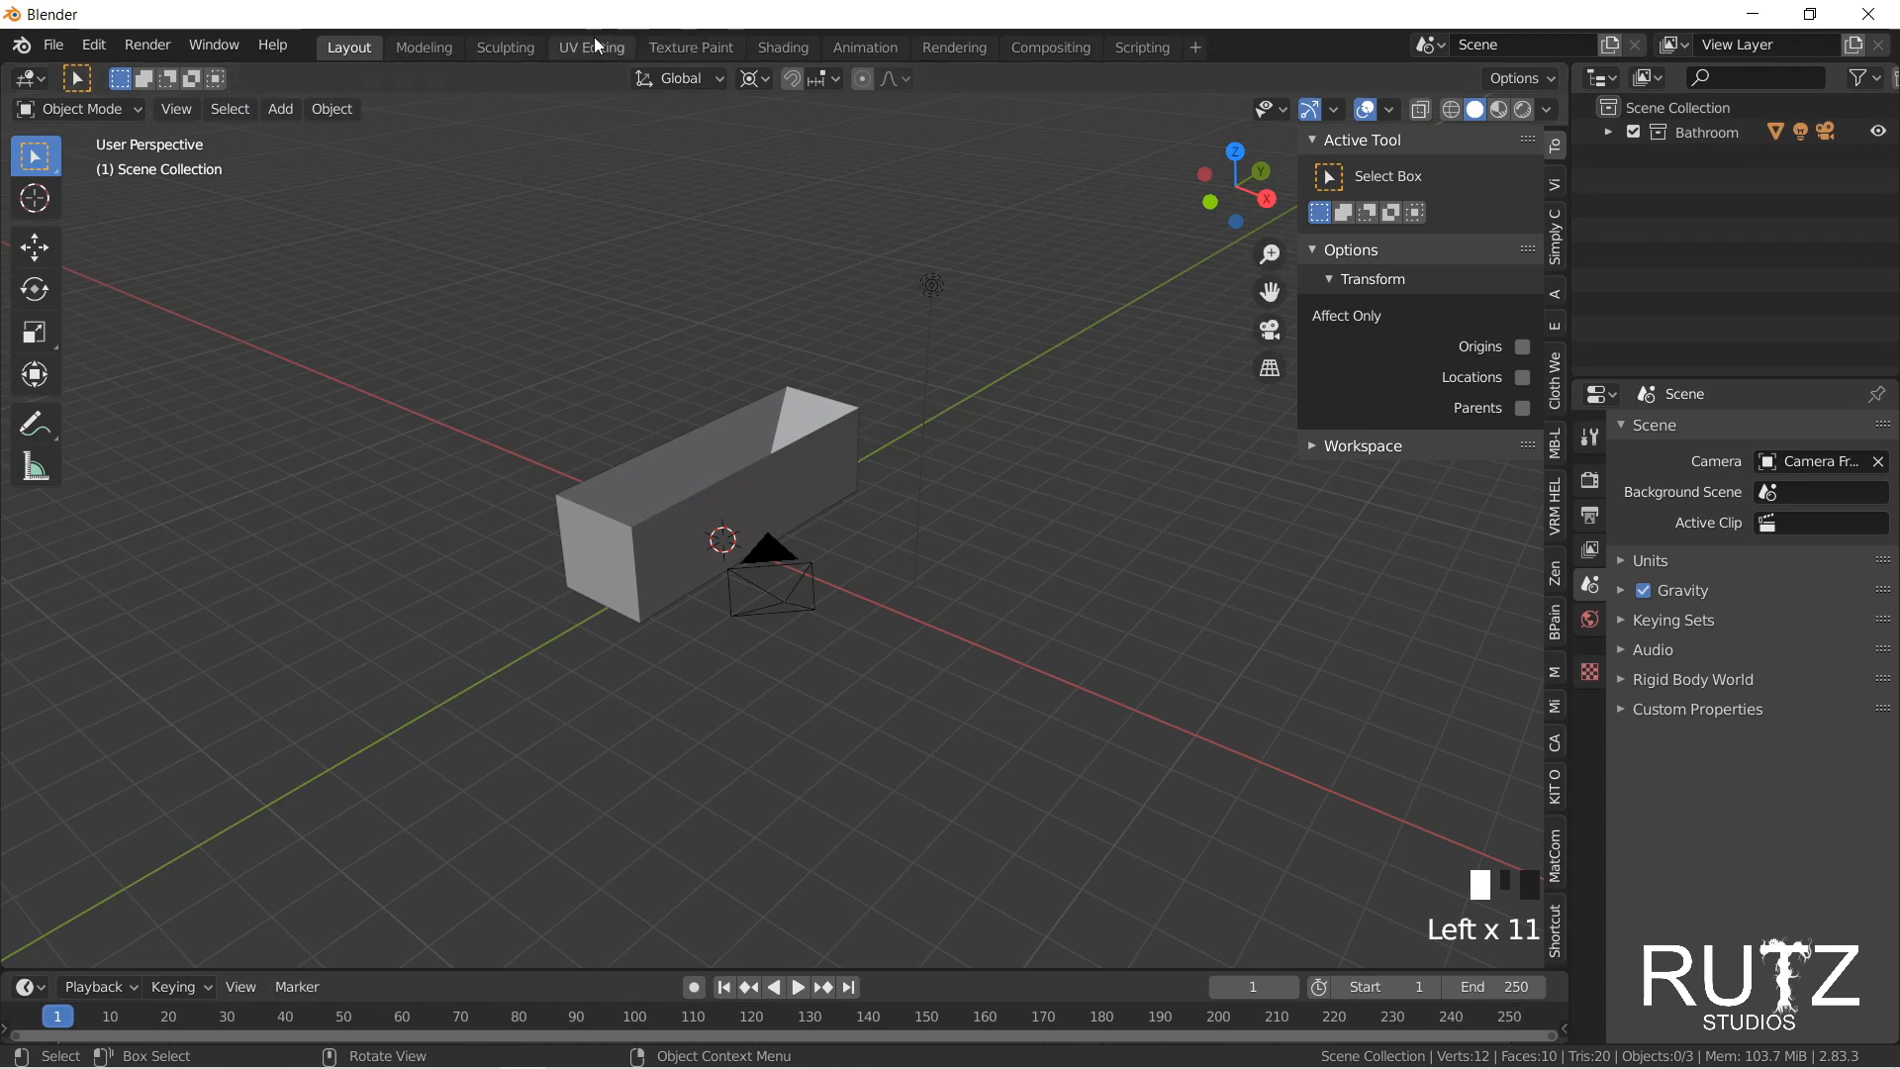
Step: Select the bathtub, camera and sun light in turn to compare their available property categories, ending with the bathtub selected
click(770, 442)
drag(837, 201, 938, 316)
click(777, 472)
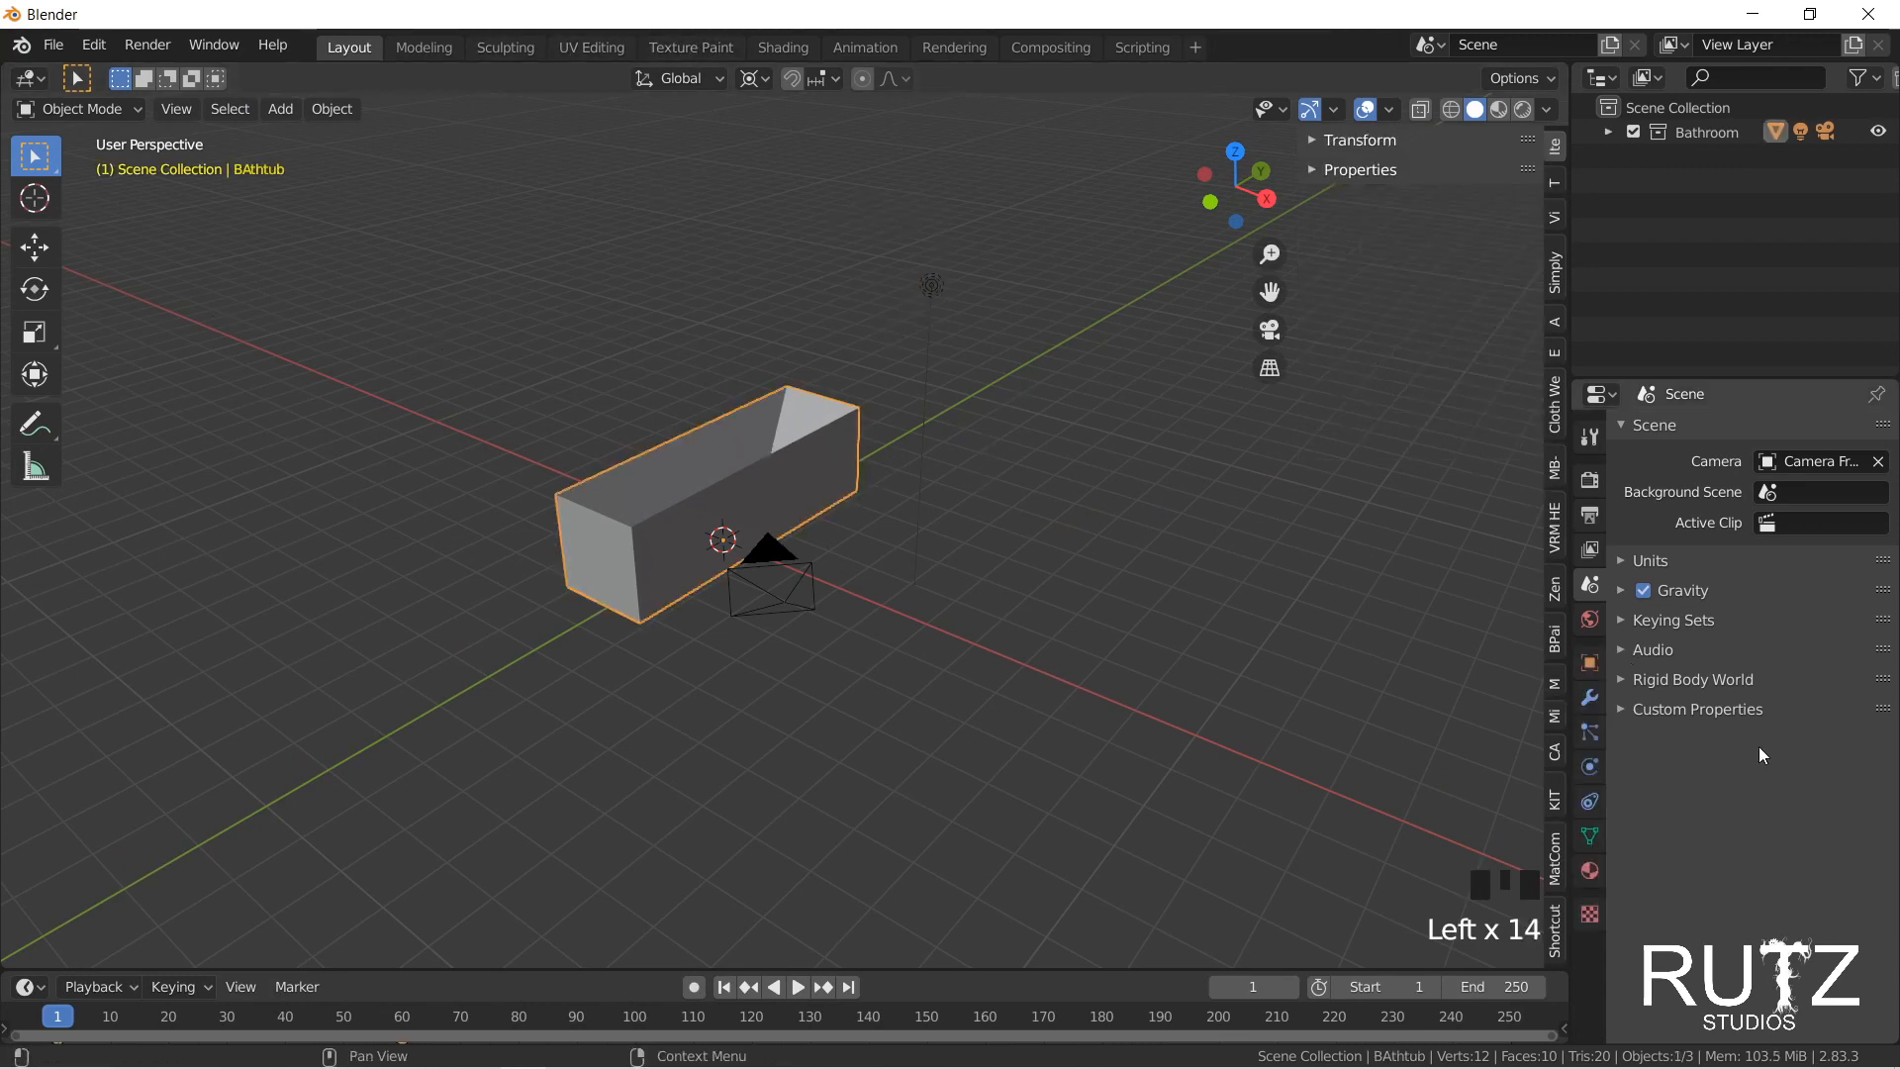
click(1132, 630)
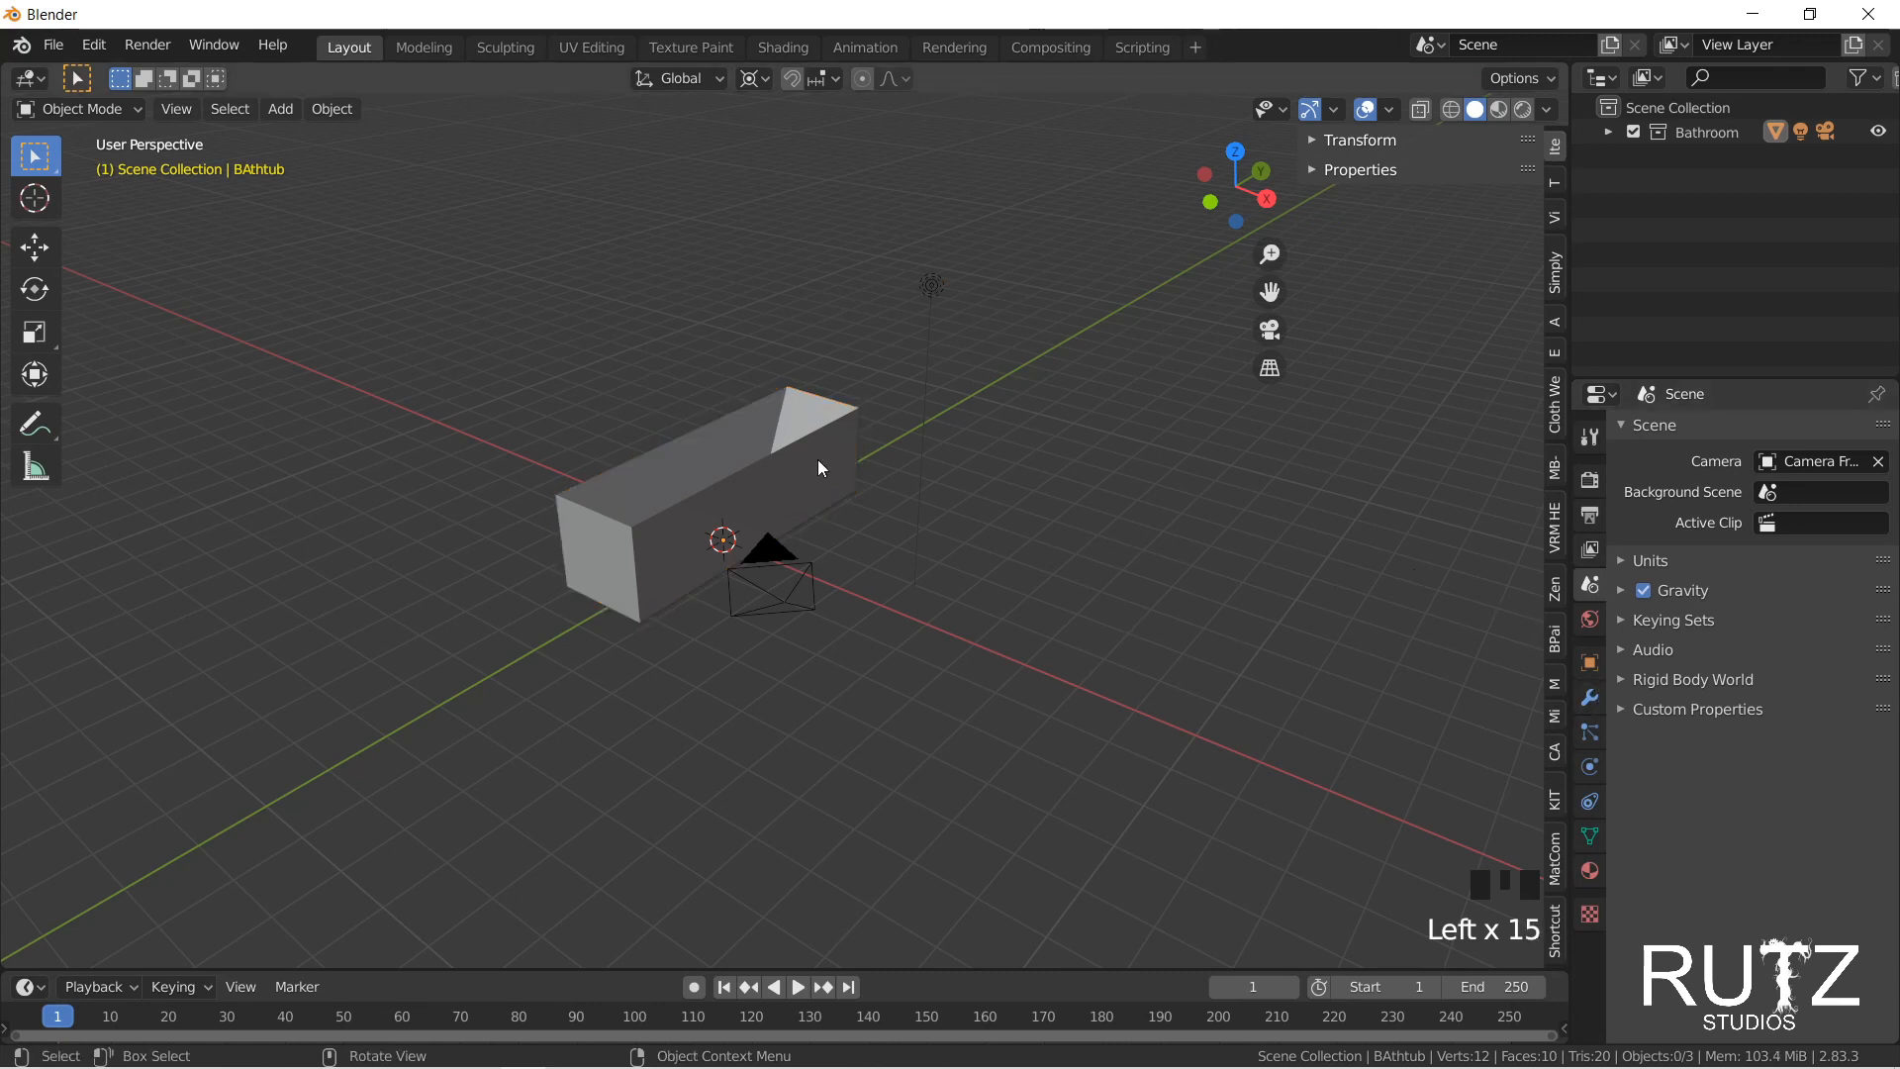
click(776, 569)
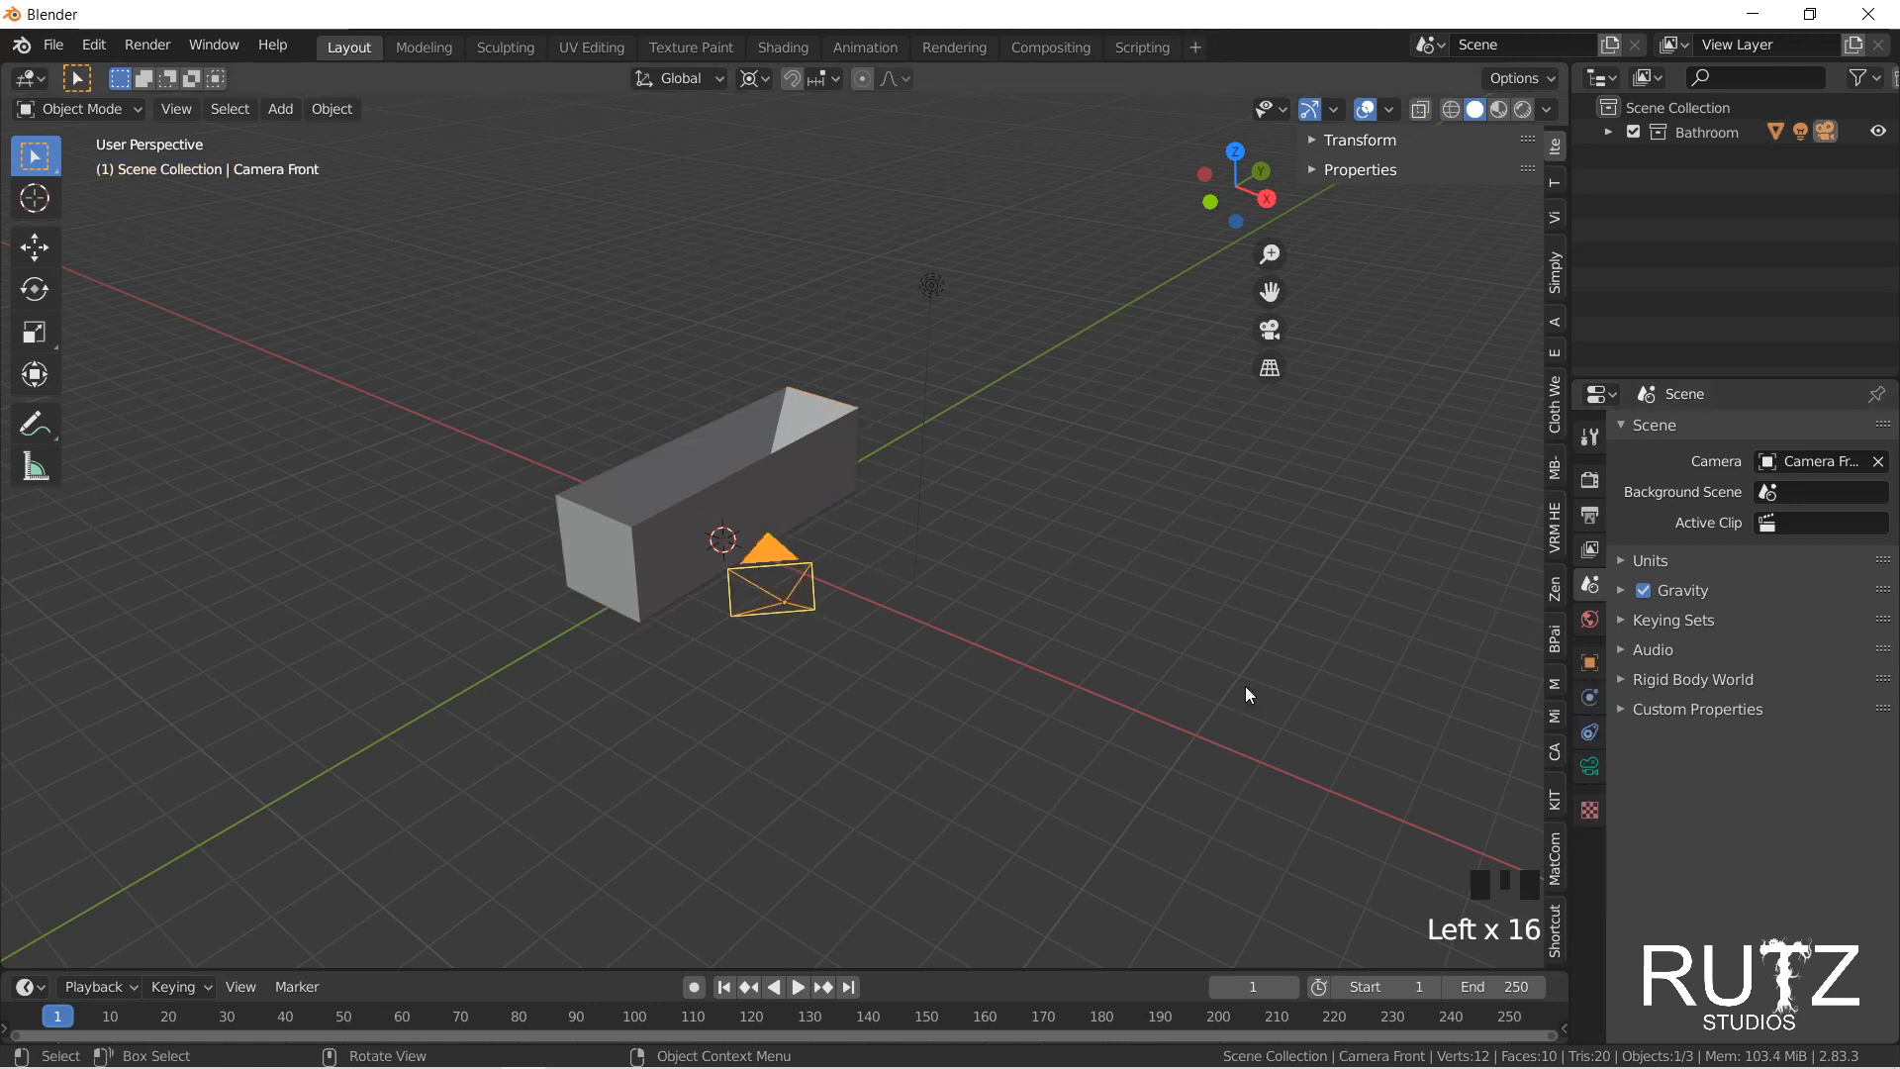
click(1482, 632)
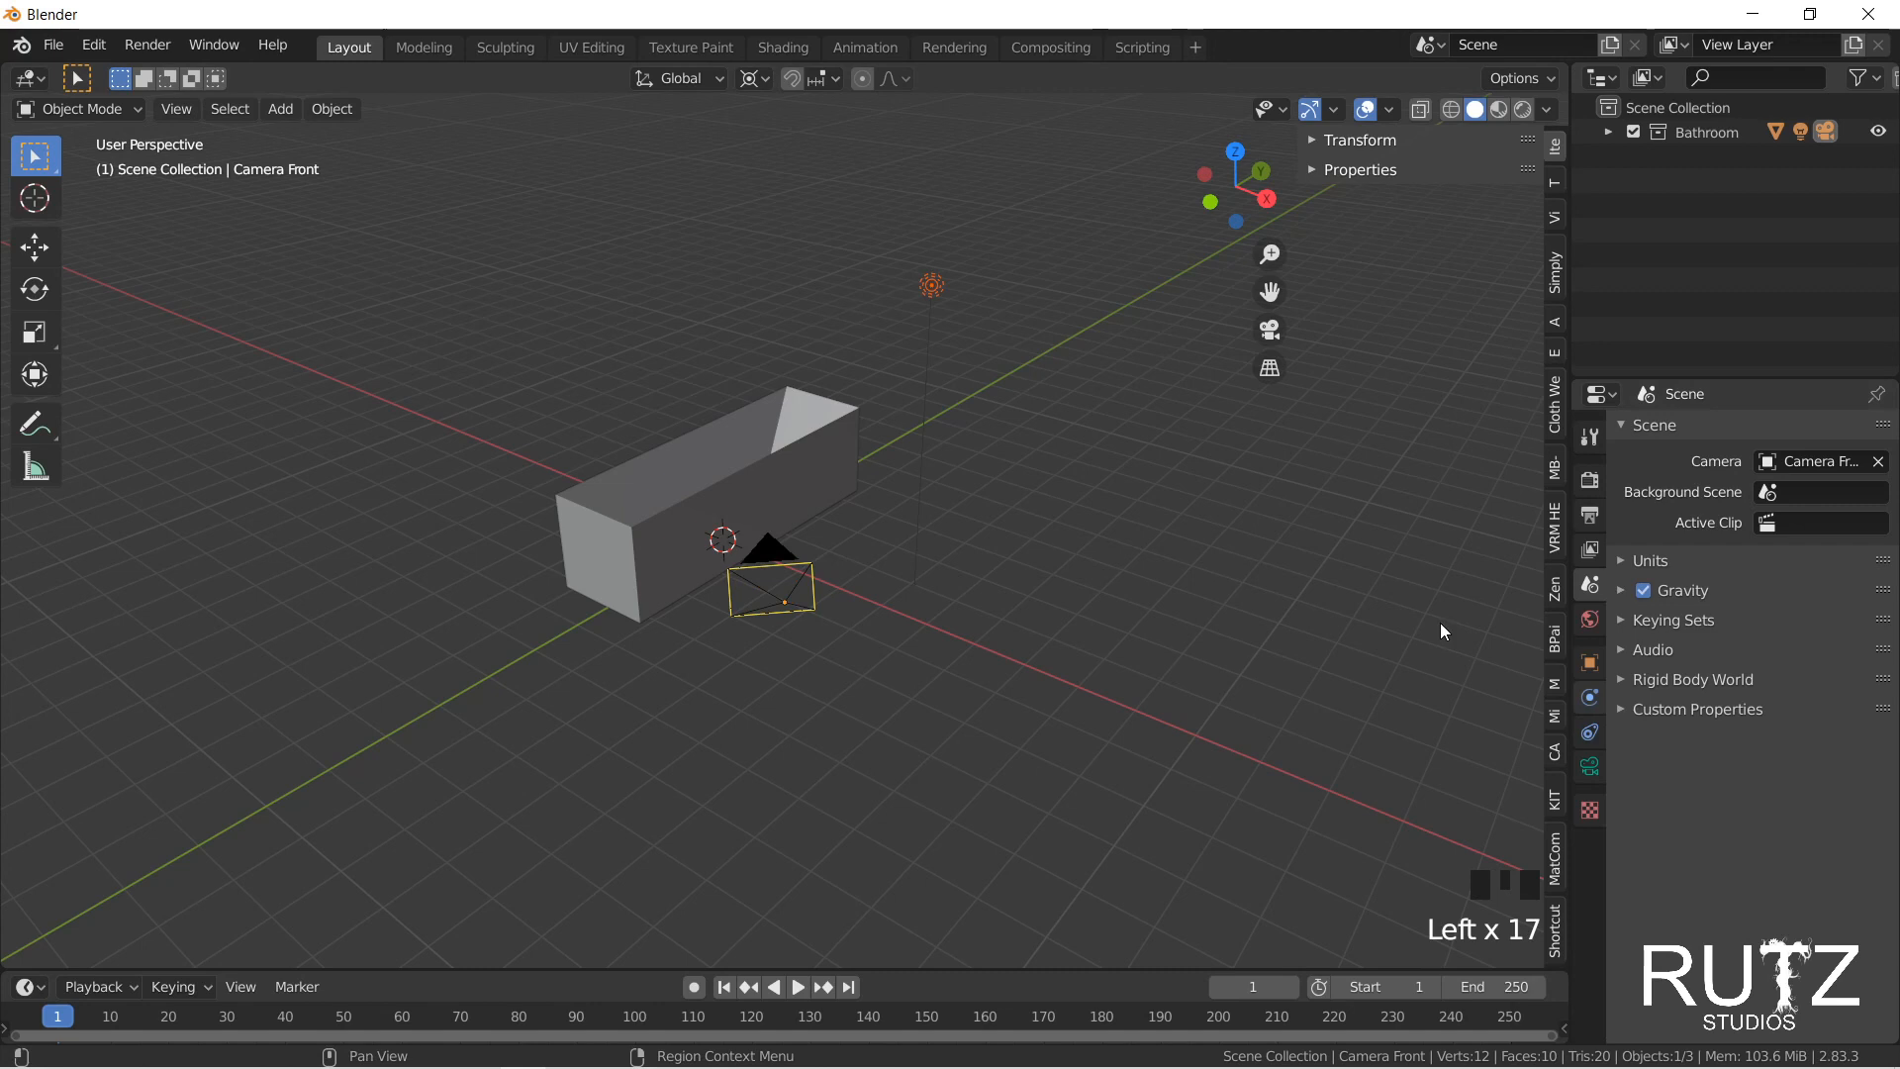
click(709, 487)
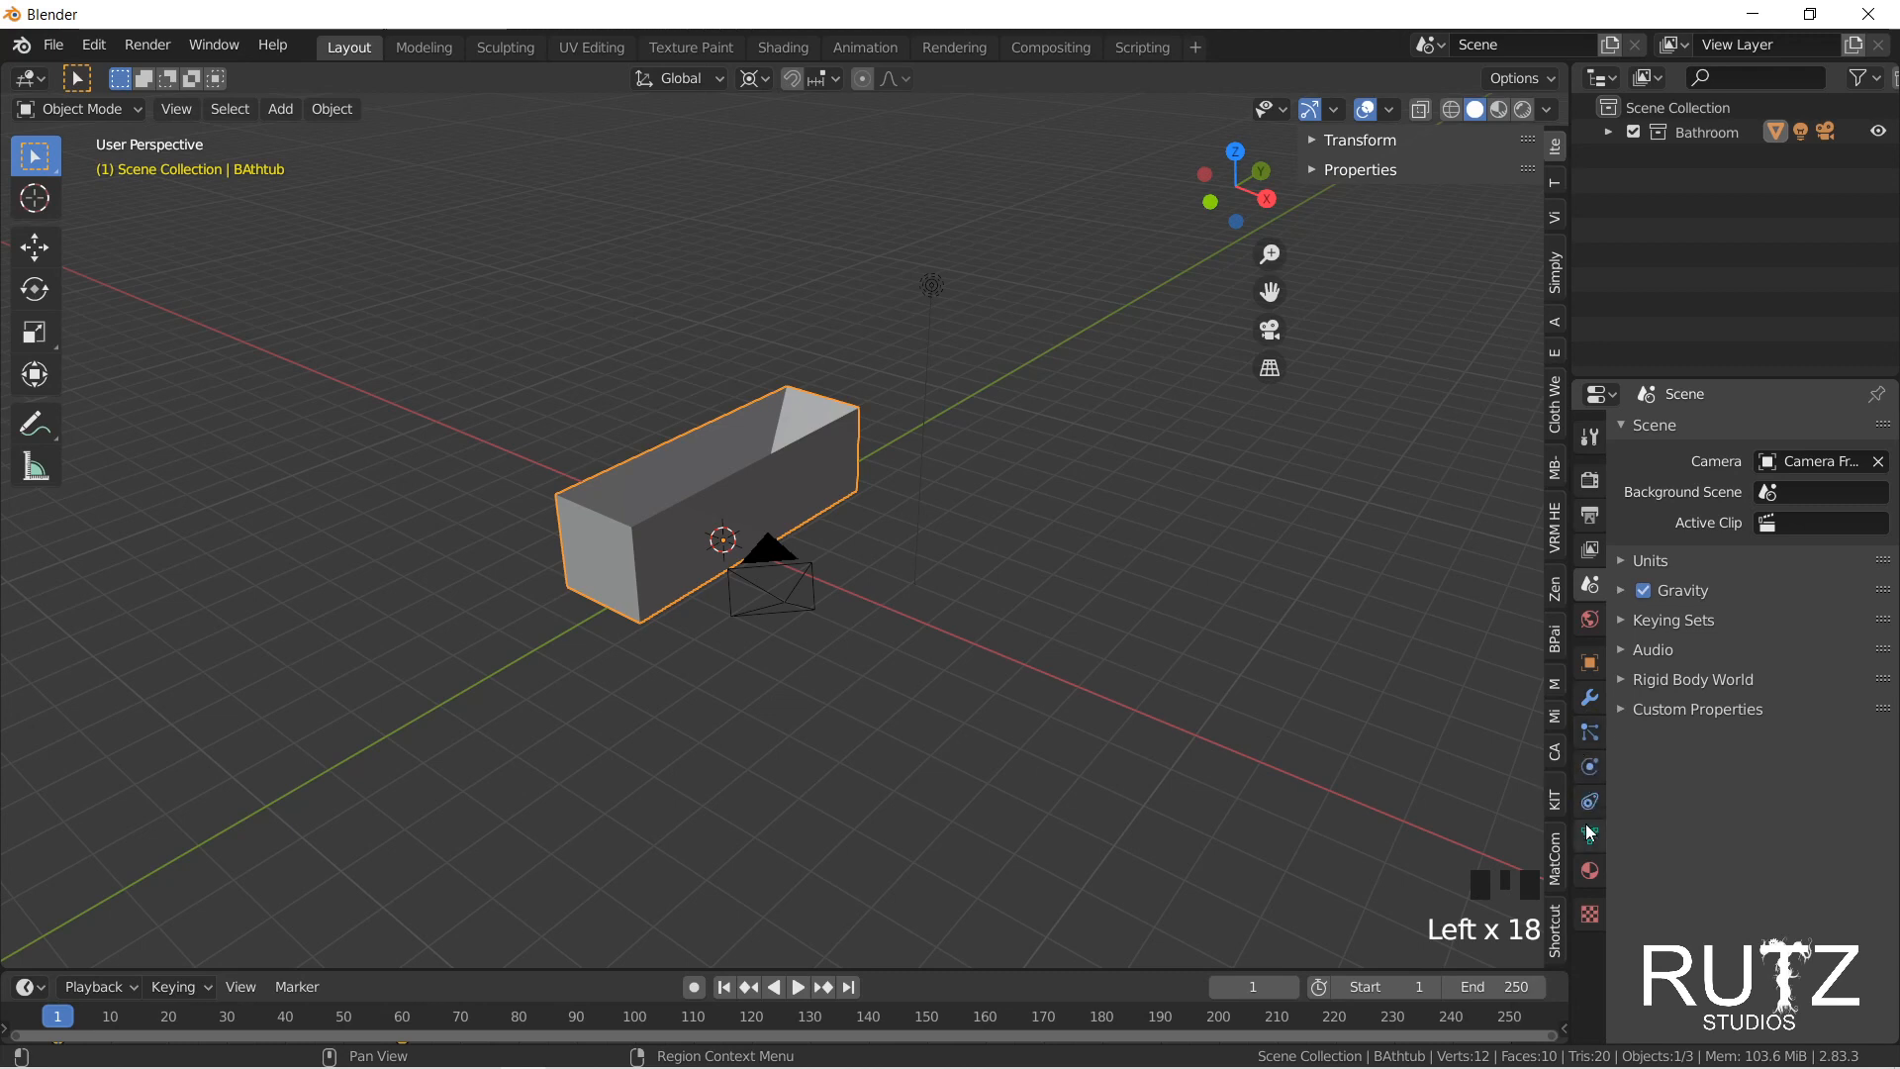
Step: Add a Subdivision Surface modifier to the bathtub
click(1589, 698)
click(1730, 431)
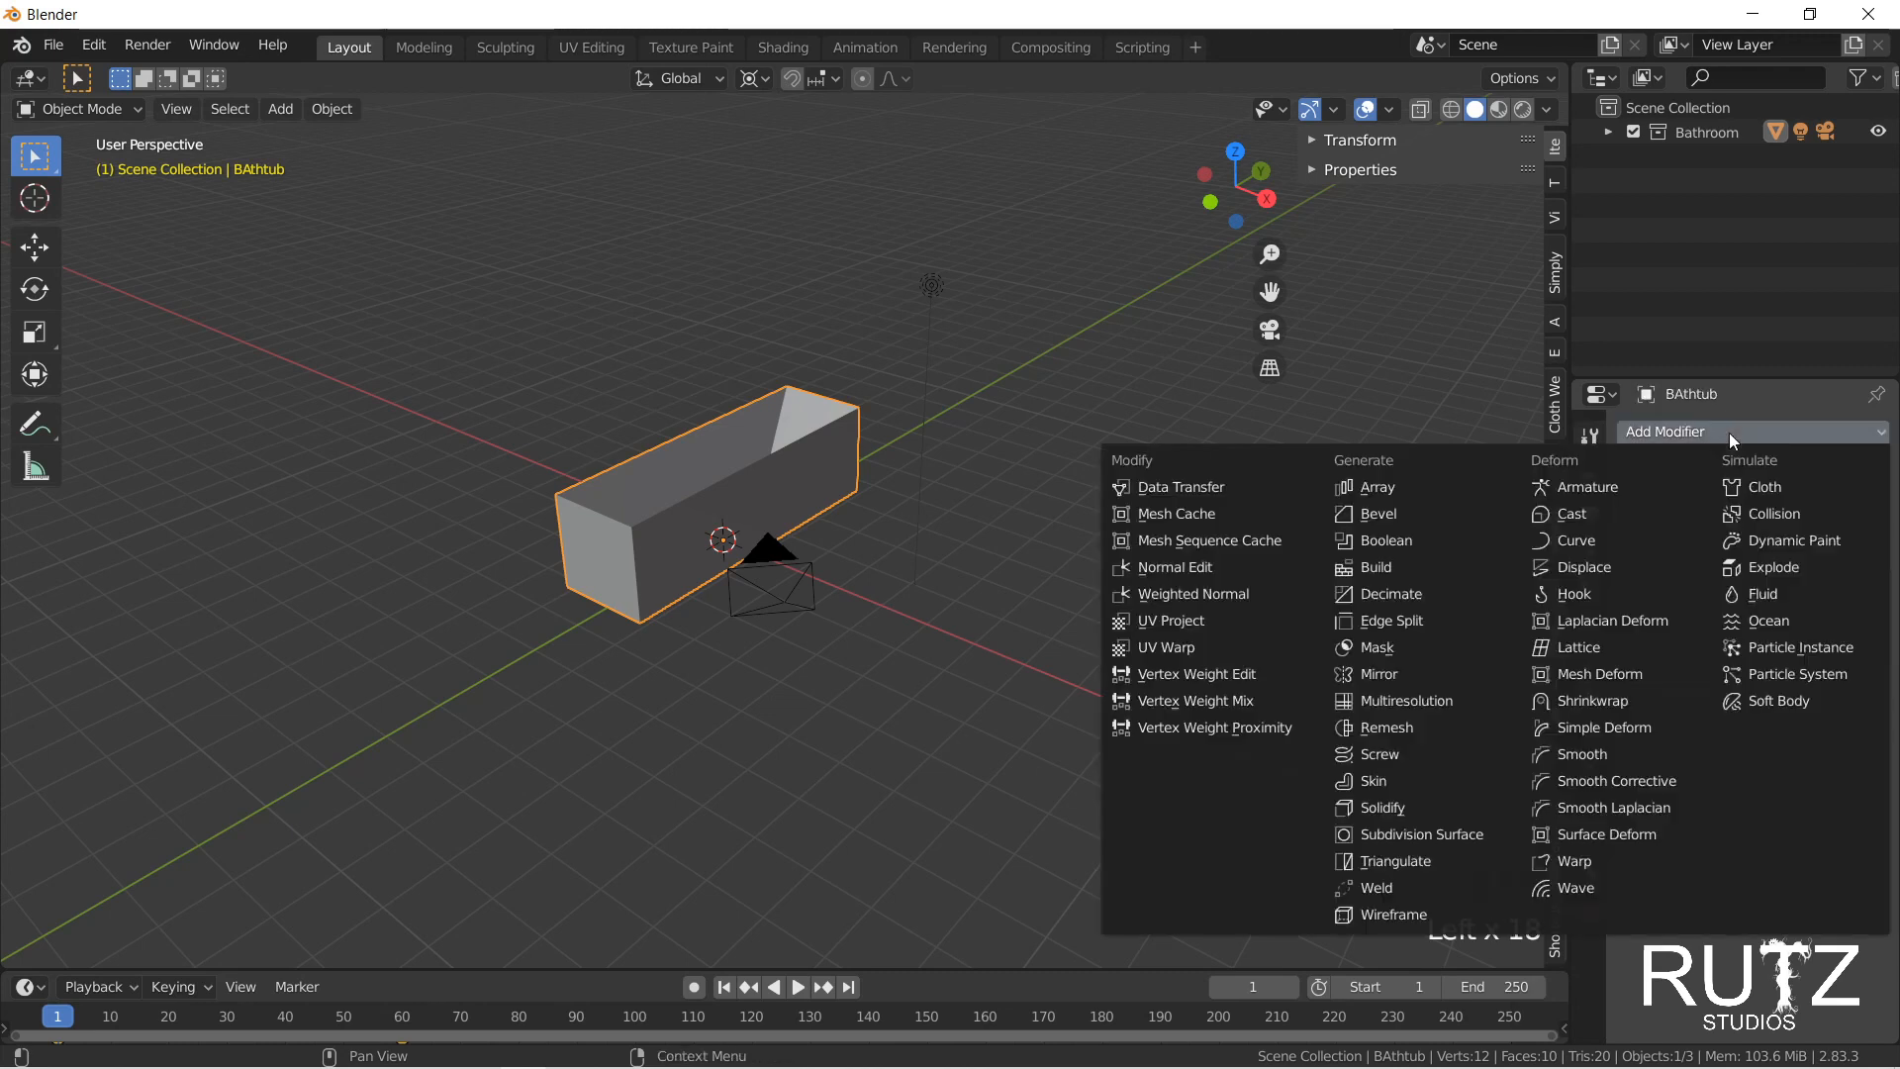
click(1721, 427)
click(1724, 427)
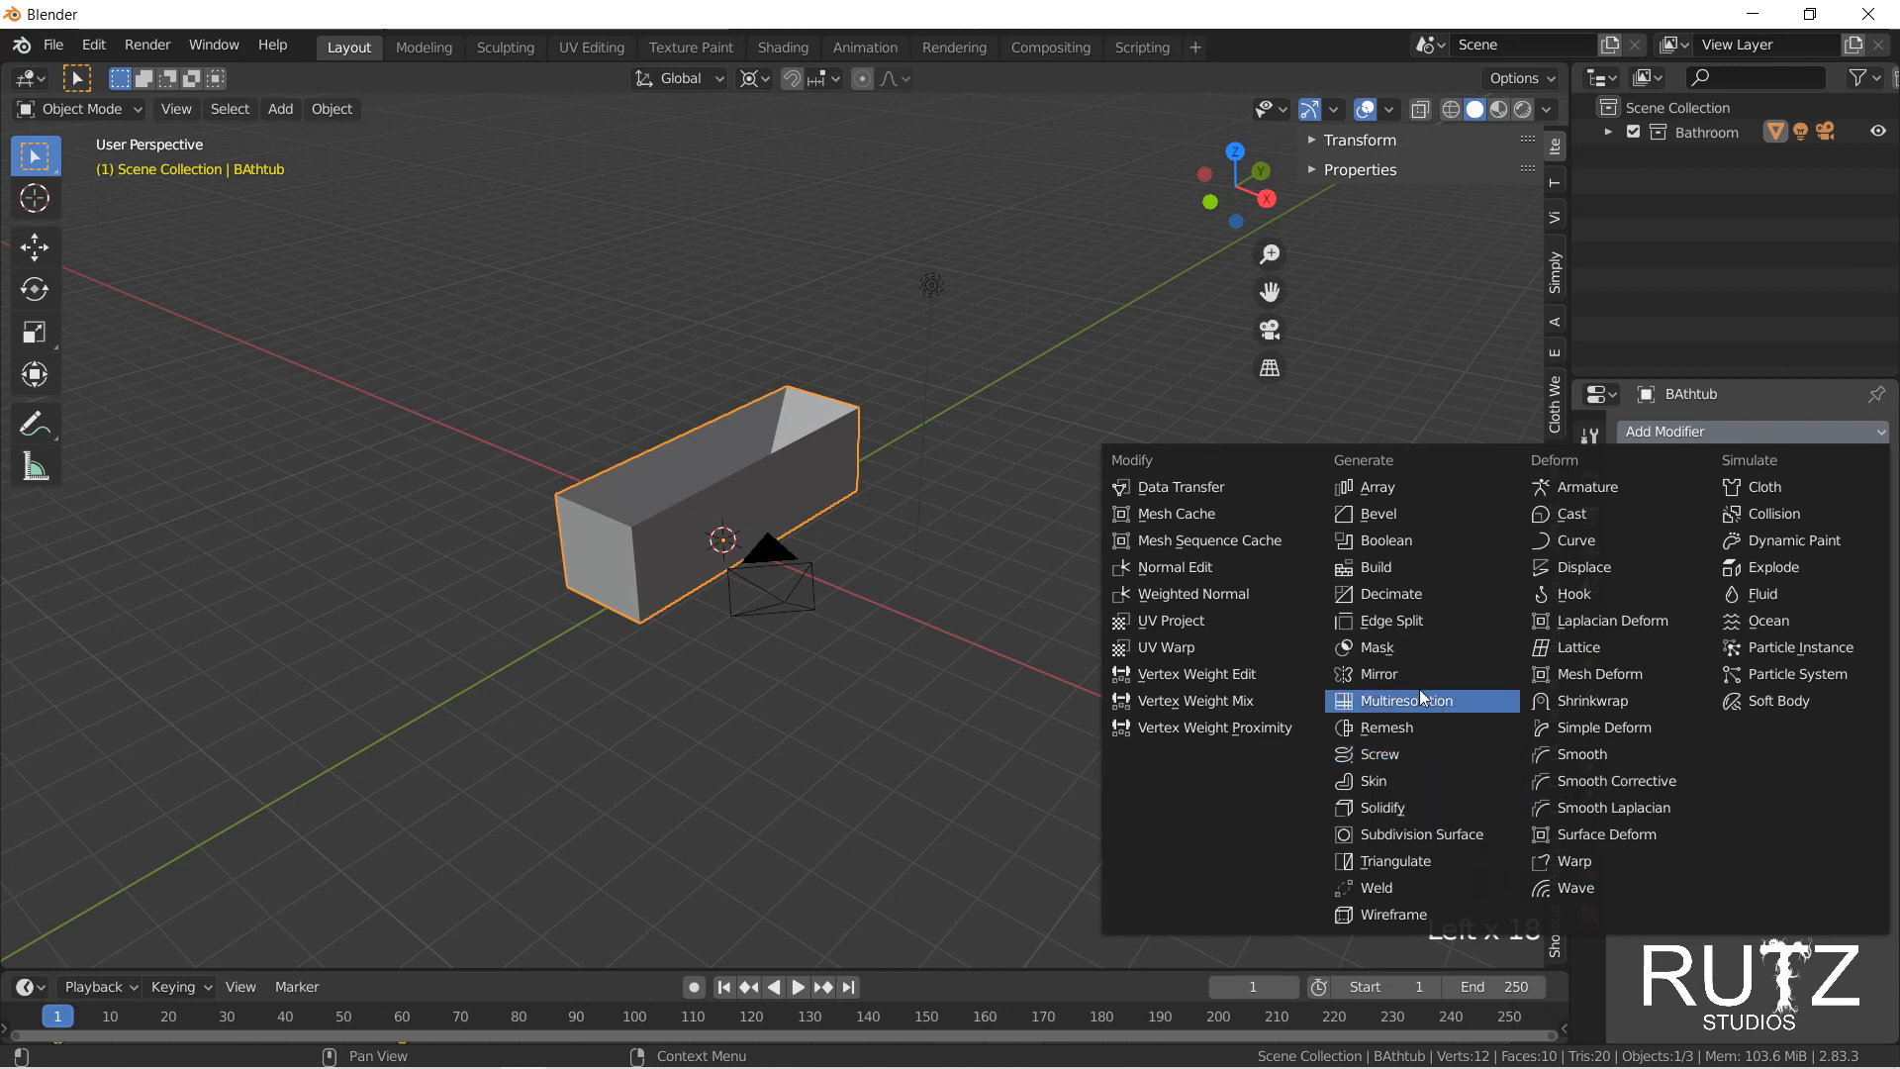
click(1431, 840)
scroll(720, 538, up, 2)
middle_drag(720, 538, 946, 544)
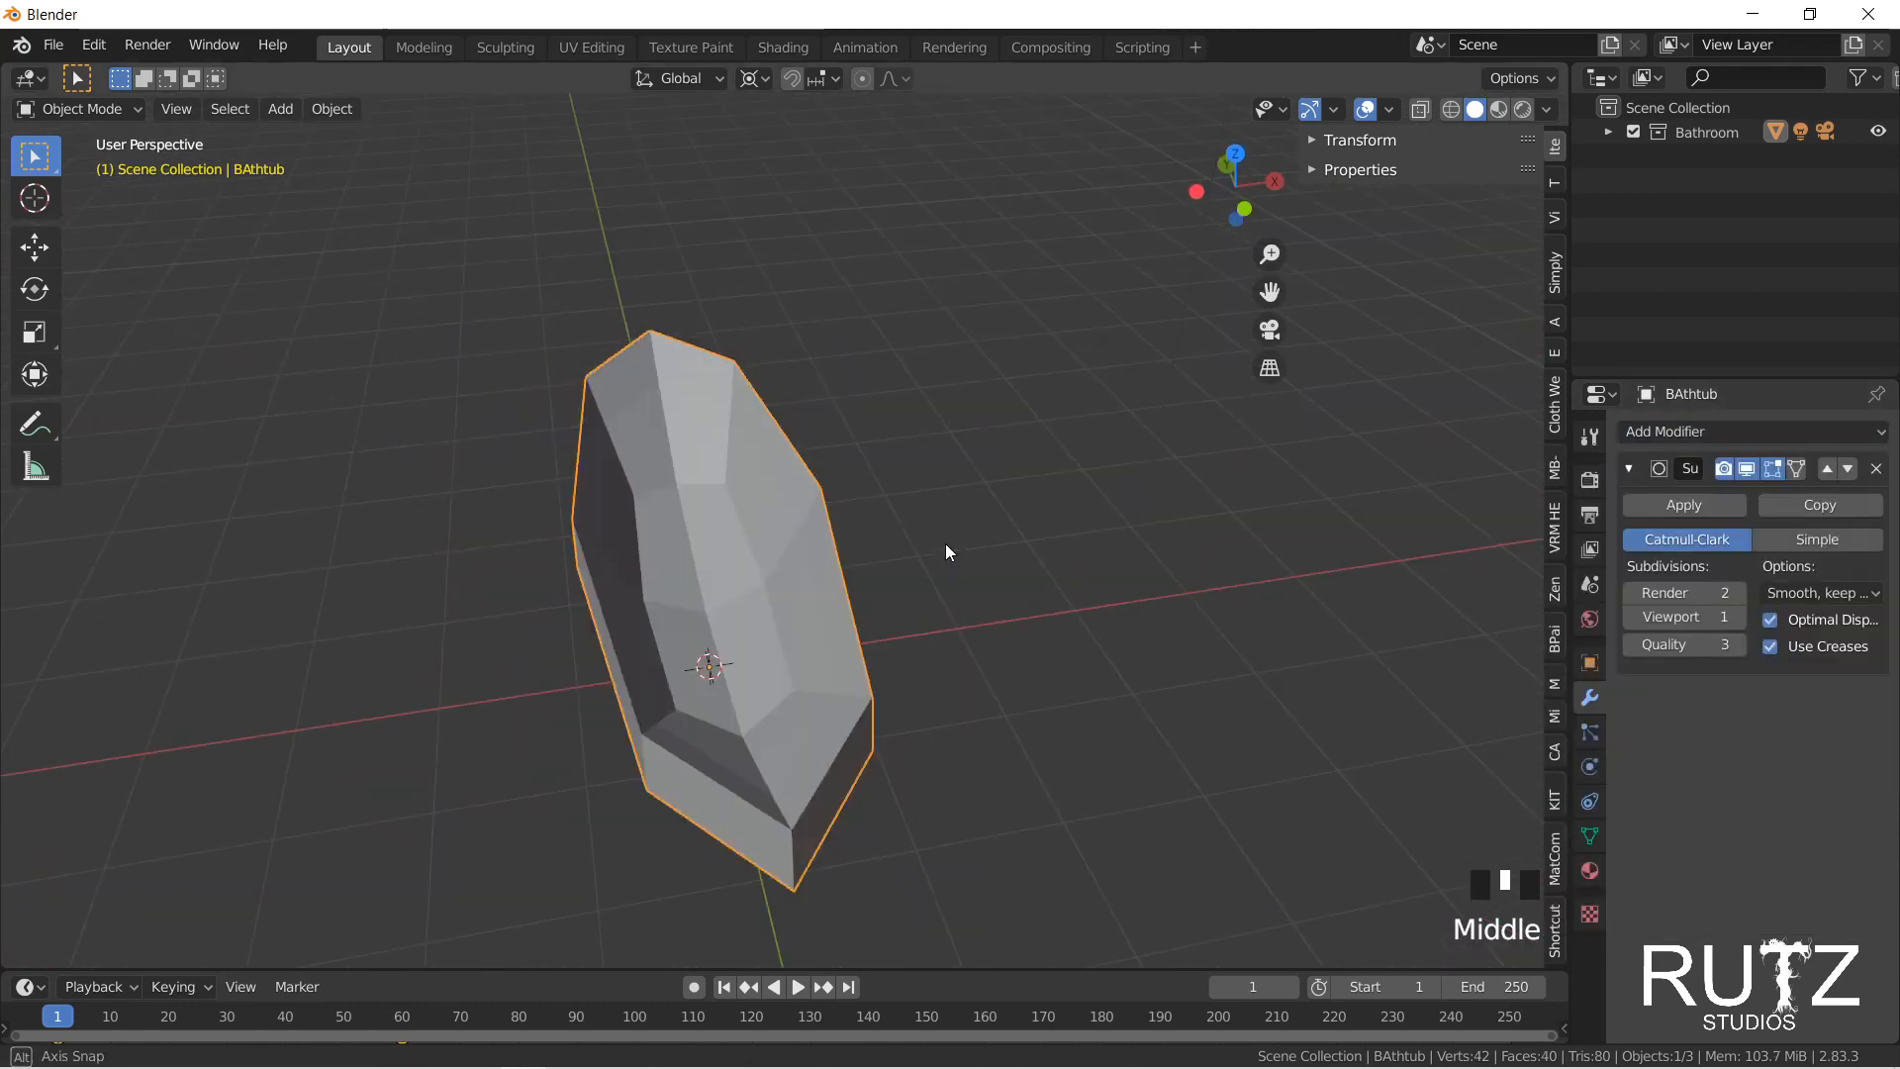
middle_drag(683, 494, 1049, 540)
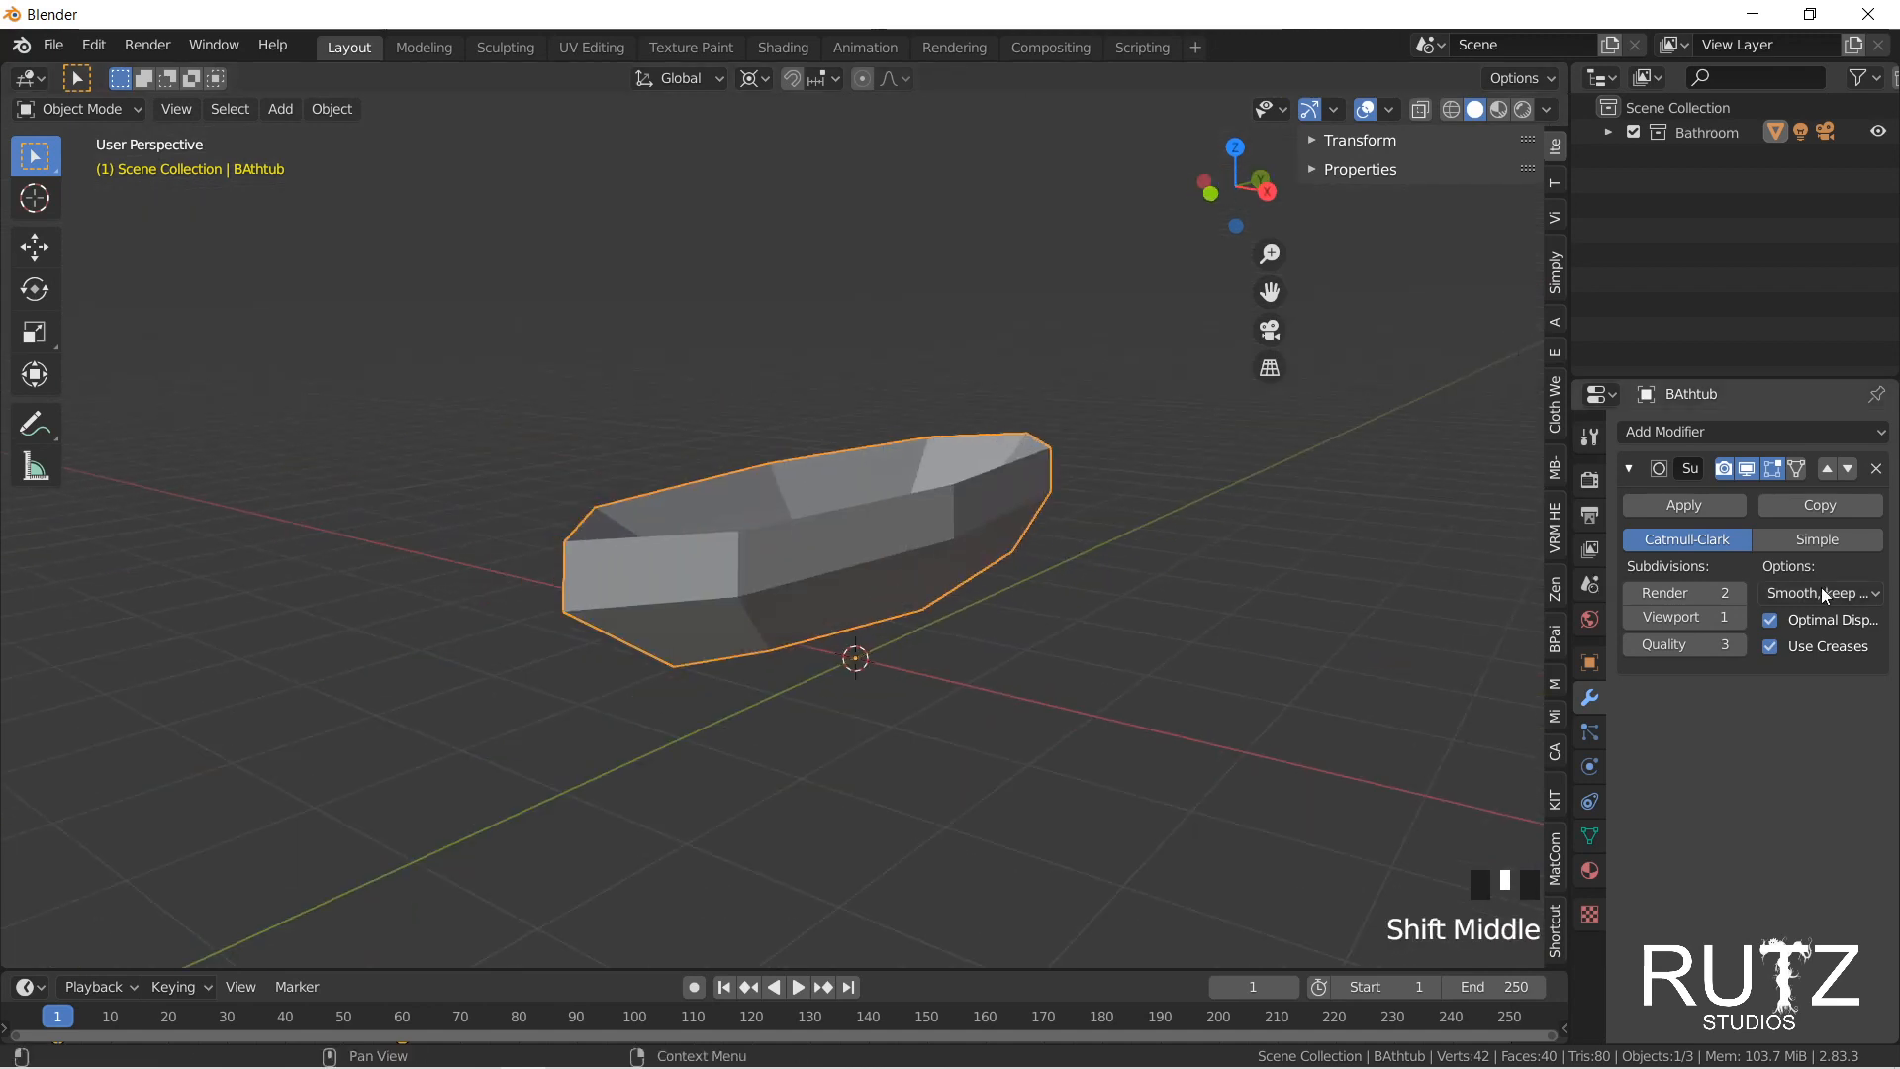
Step: Set the Subdivision Surface modifier's subdivisions to 5 for Render and 6 for Viewport
click(1741, 592)
click(1741, 615)
click(1741, 615)
click(1741, 616)
click(1740, 615)
click(1741, 605)
click(1741, 593)
click(1741, 593)
middle_drag(1000, 564, 1801, 652)
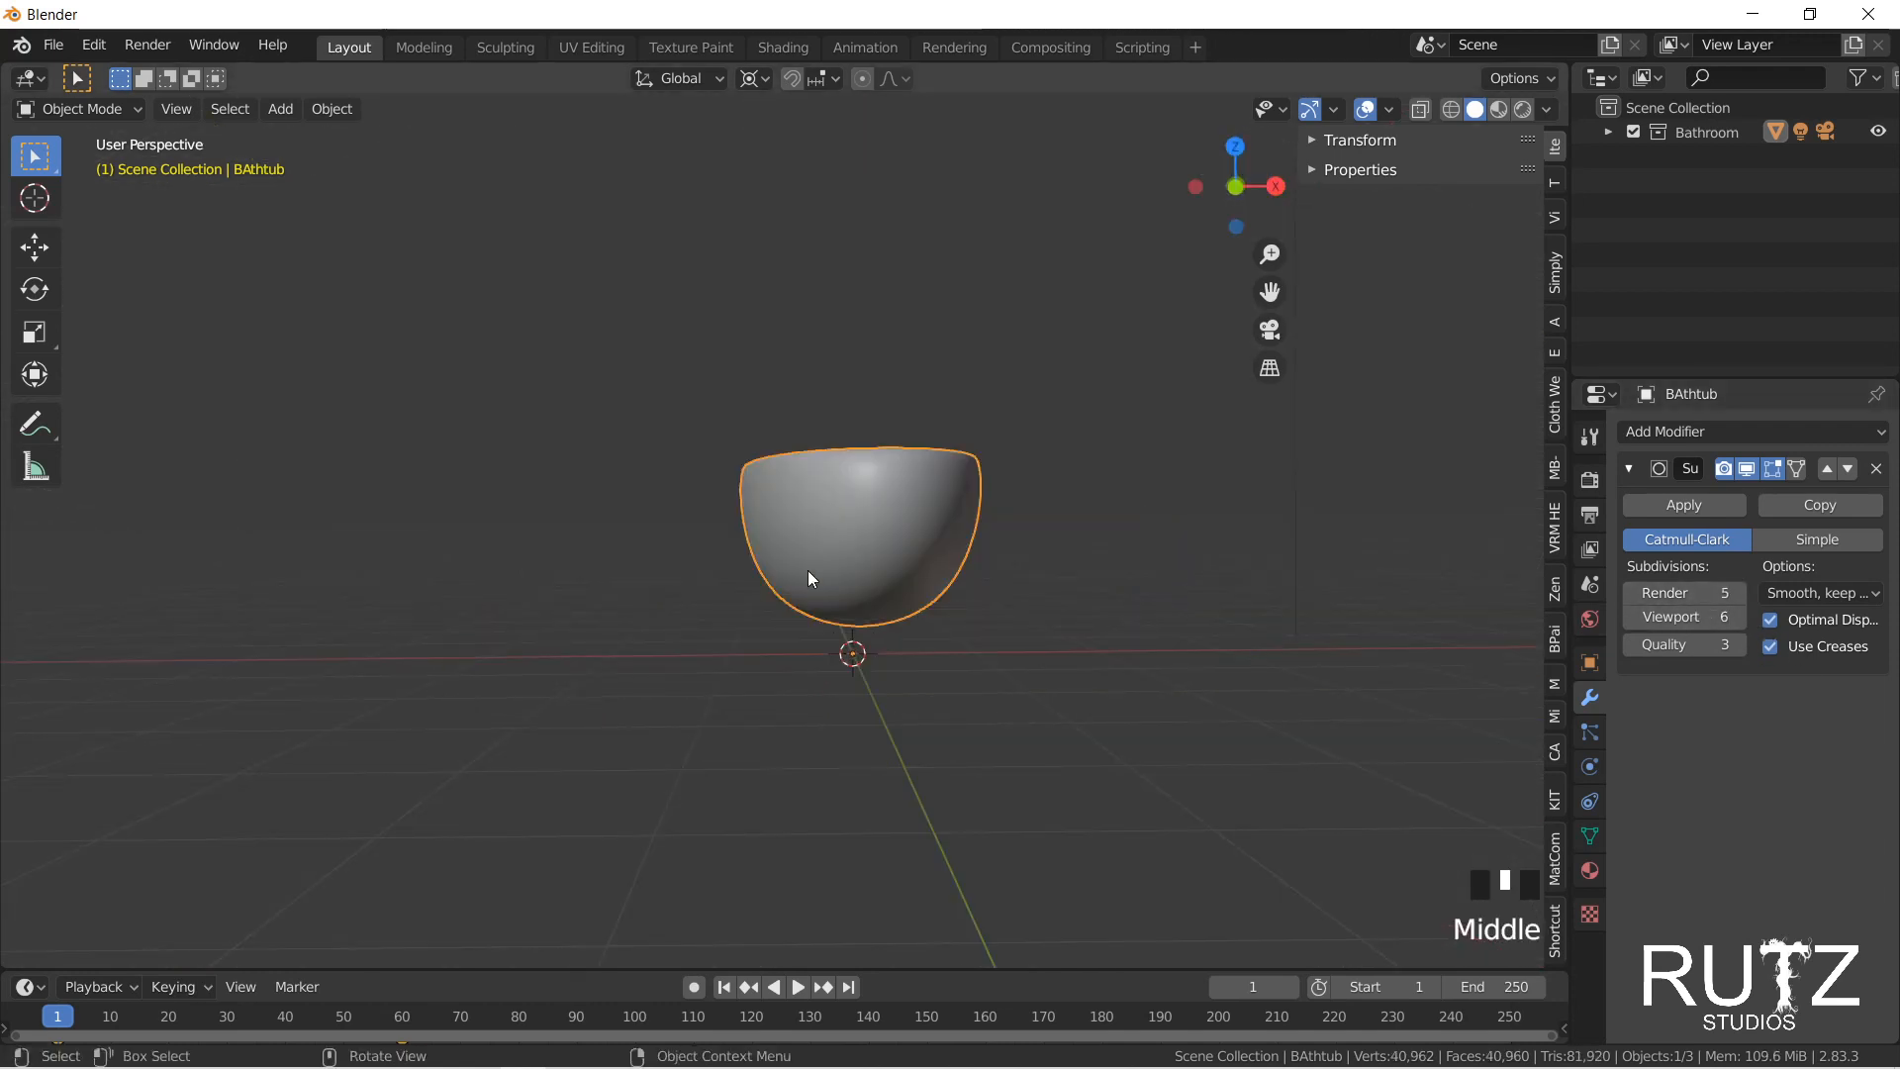
middle_drag(809, 577, 1281, 636)
middle_drag(881, 594, 1853, 520)
Step: Toggle the modifier's viewport display off and on to compare the original bathtub with the smoothed one
click(1746, 468)
middle_drag(1138, 475, 918, 538)
click(1746, 469)
middle_drag(1161, 520, 1230, 501)
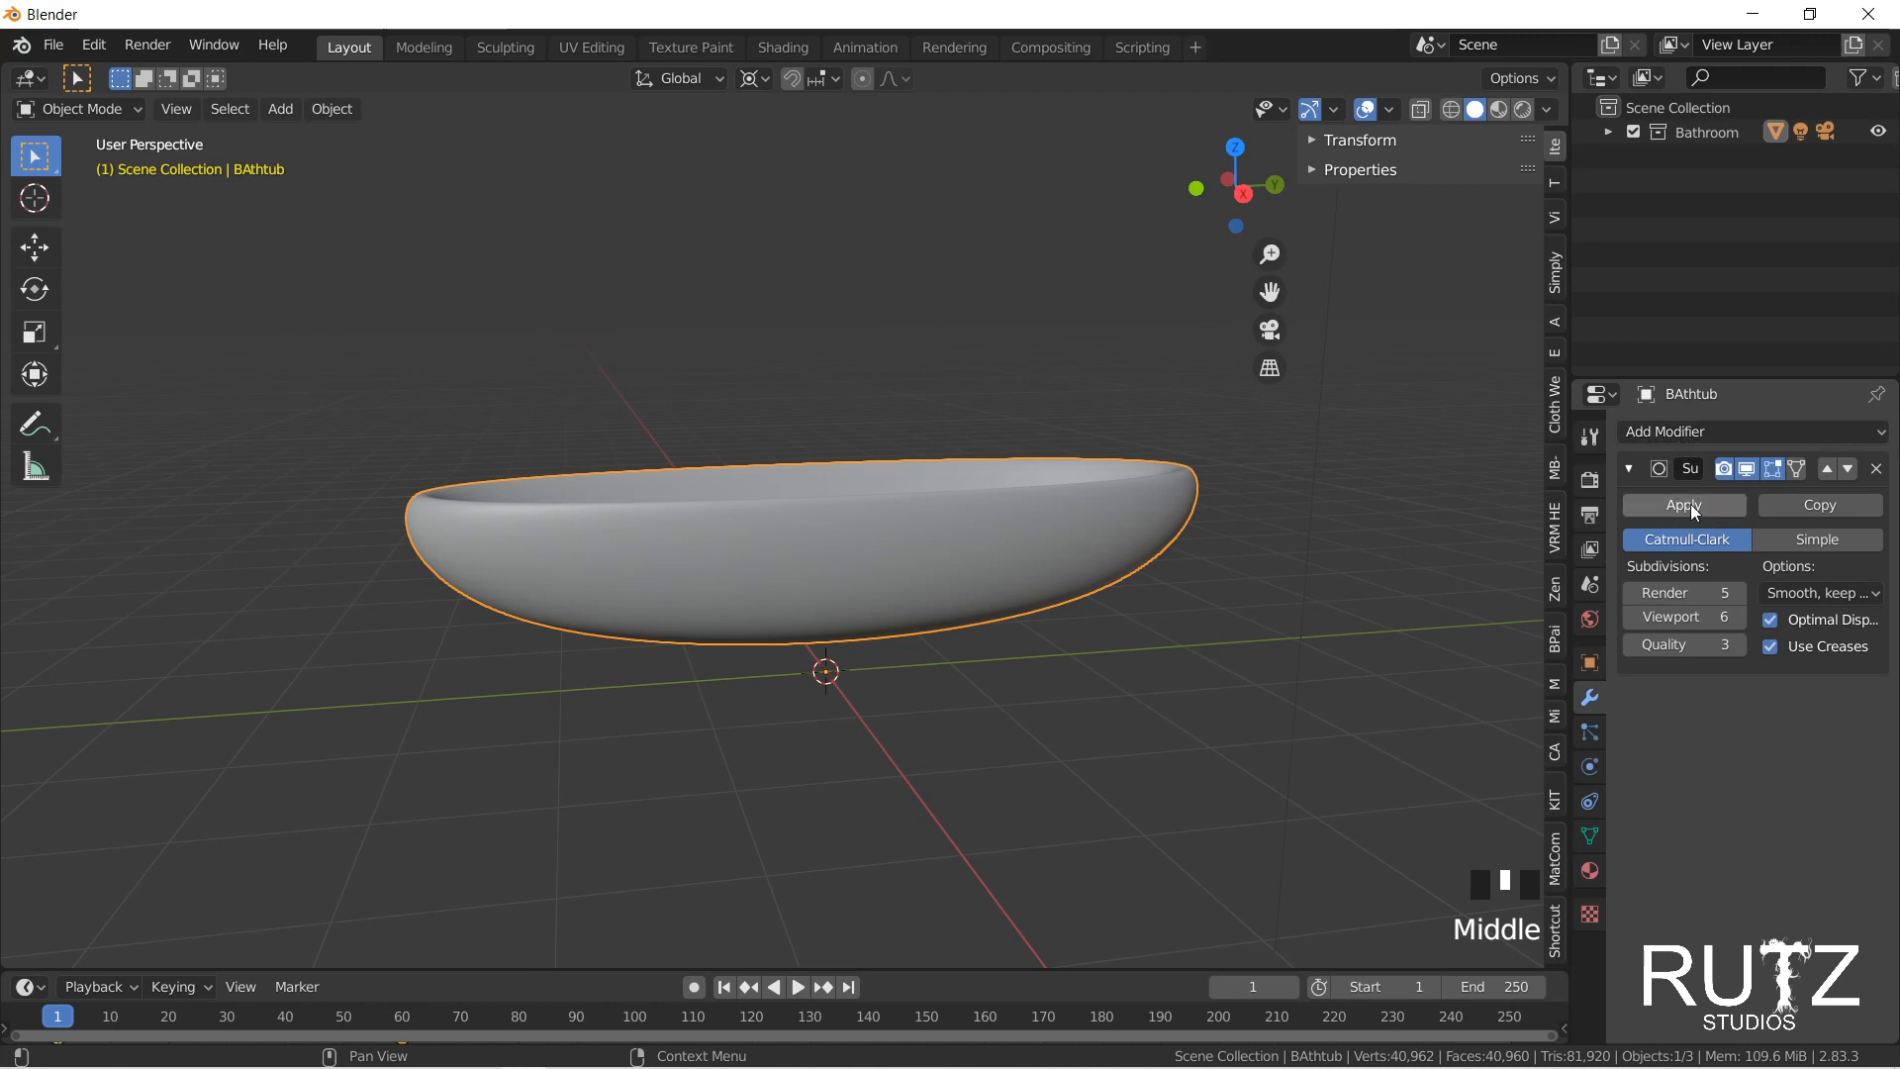
middle_drag(988, 513, 996, 531)
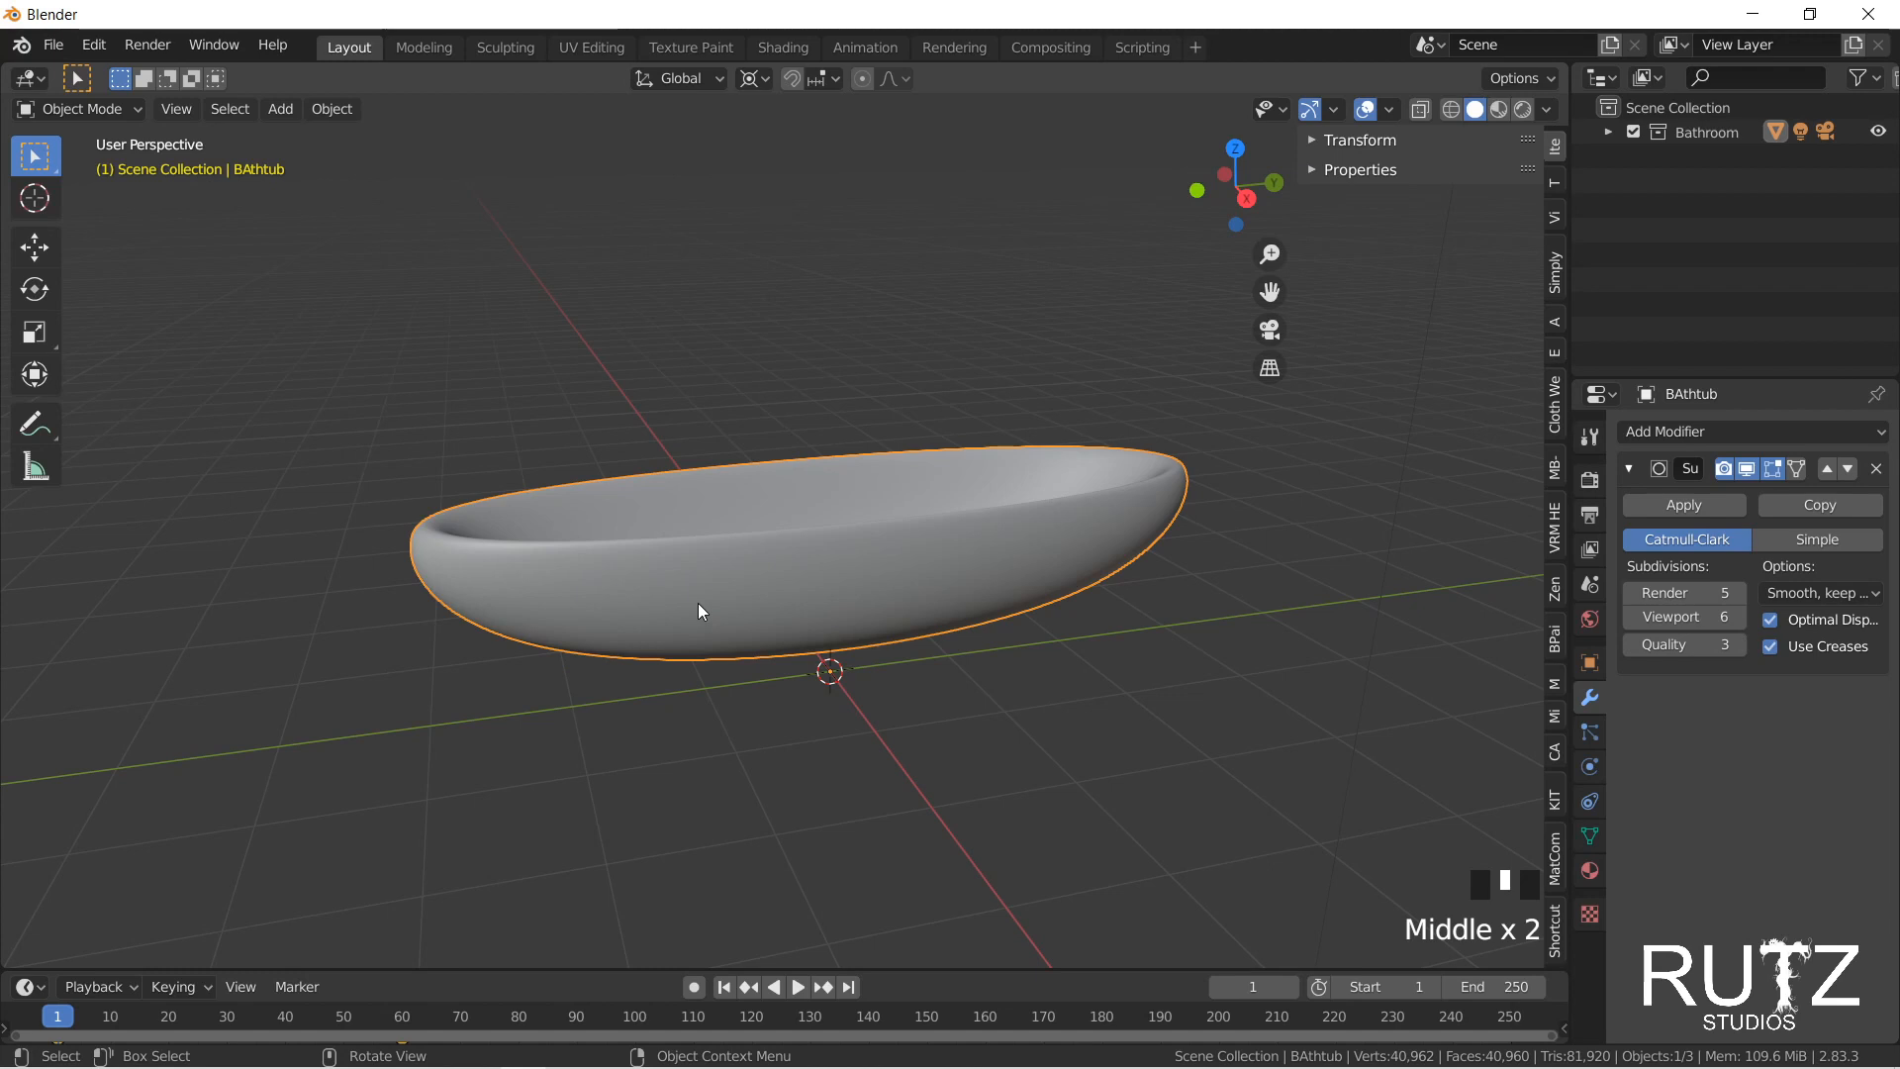
click(1748, 469)
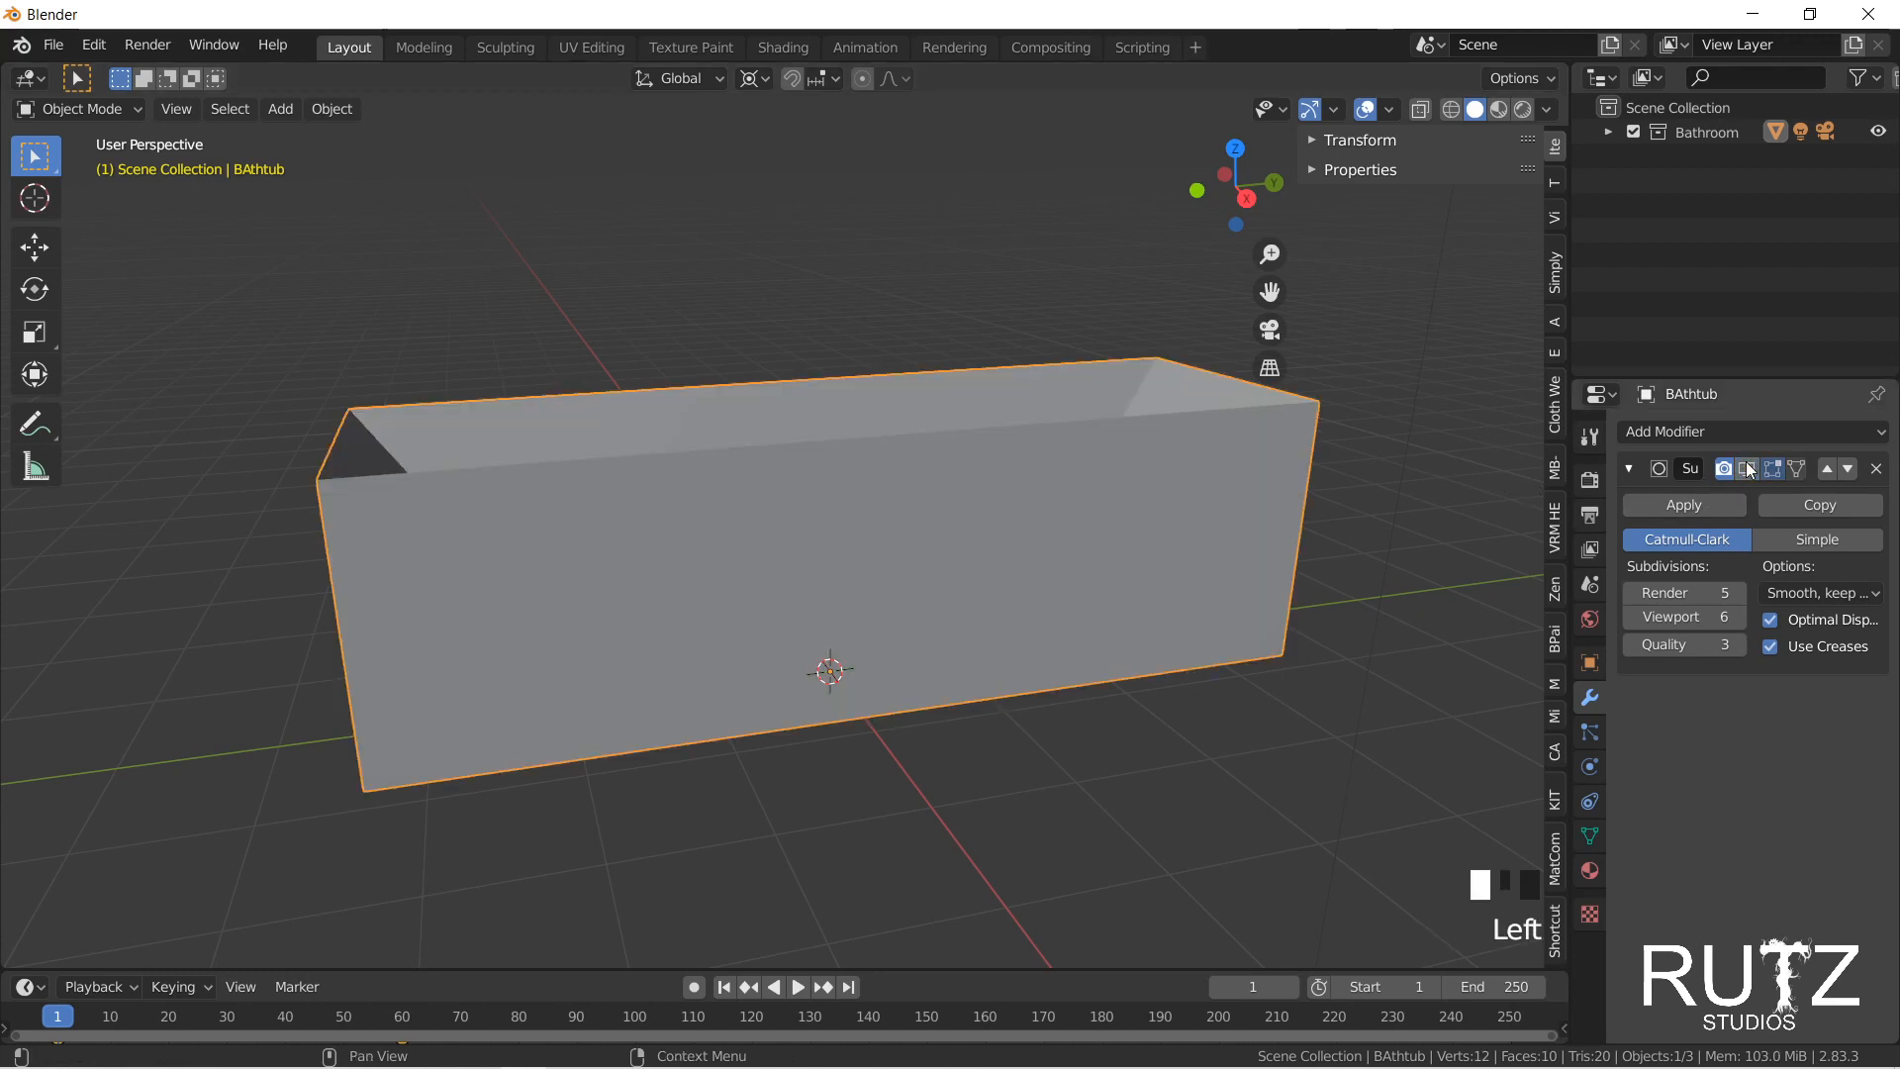
click(1747, 469)
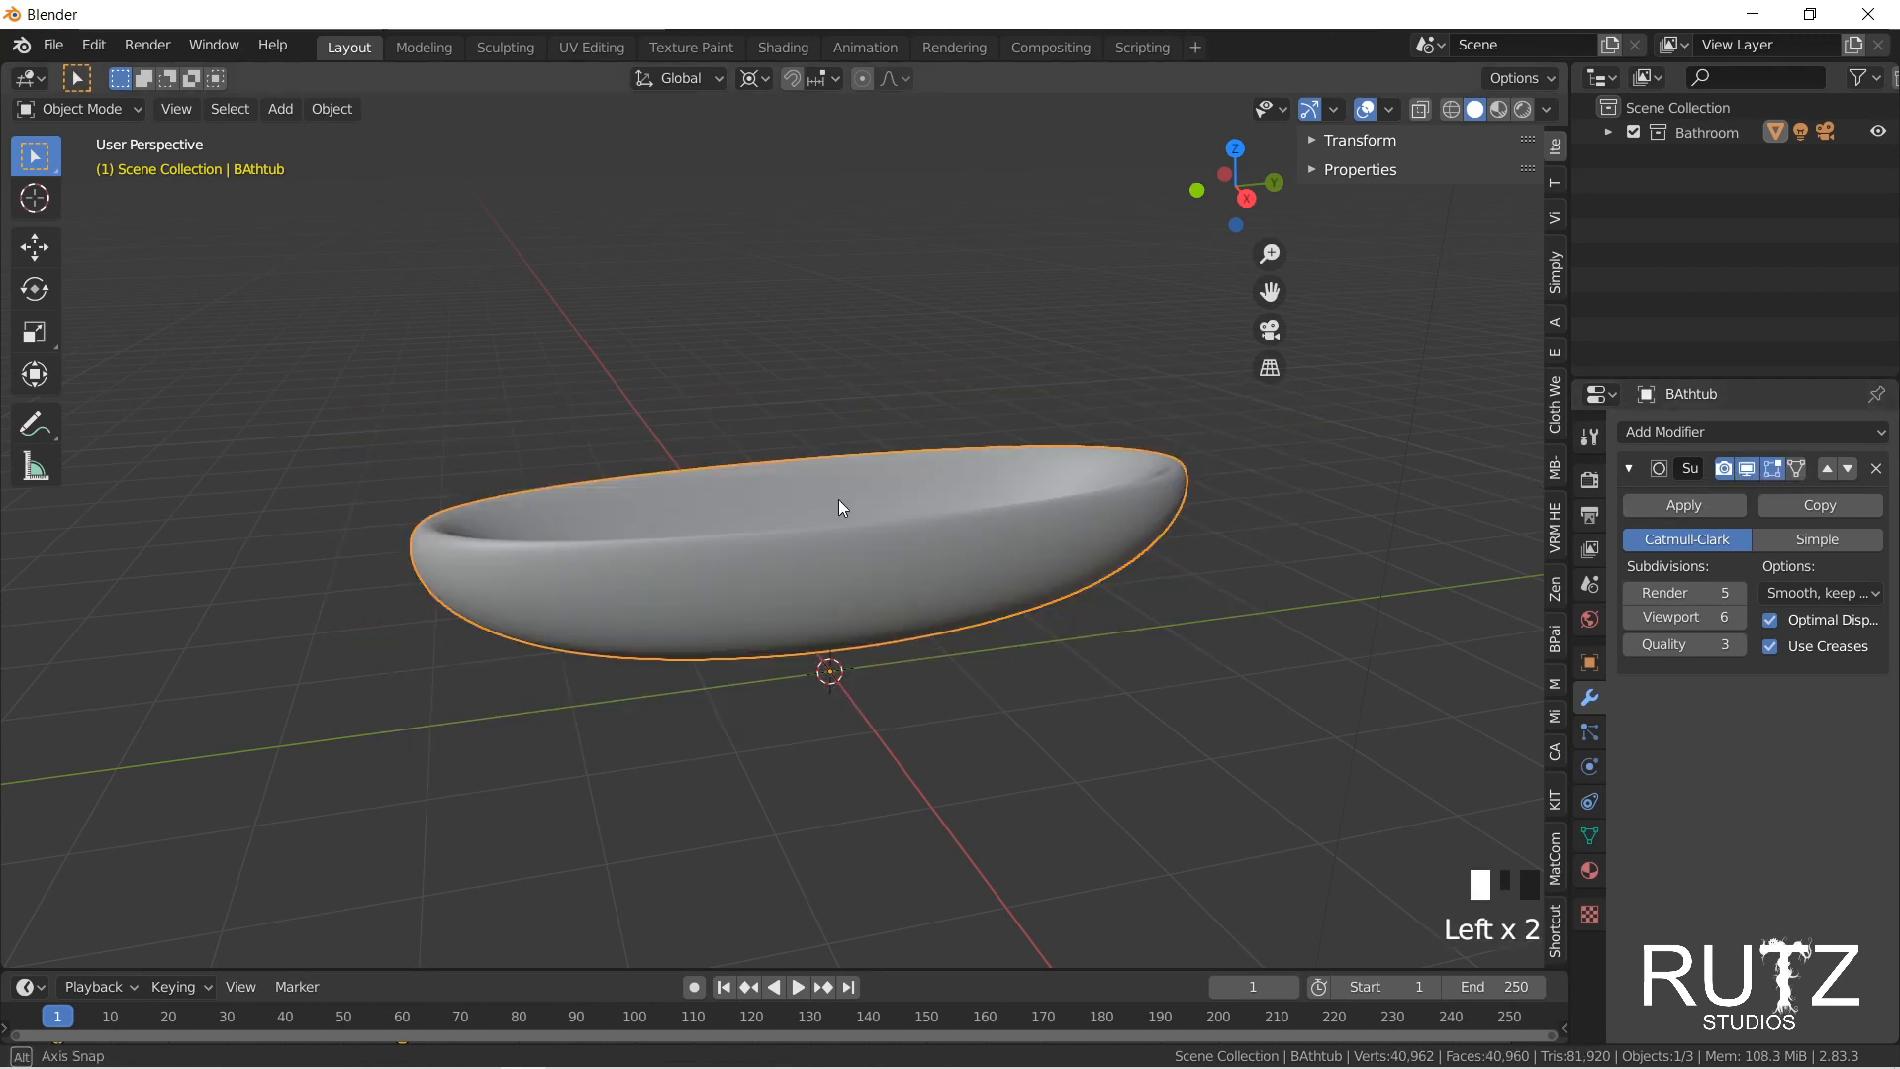
middle_drag(839, 499, 835, 501)
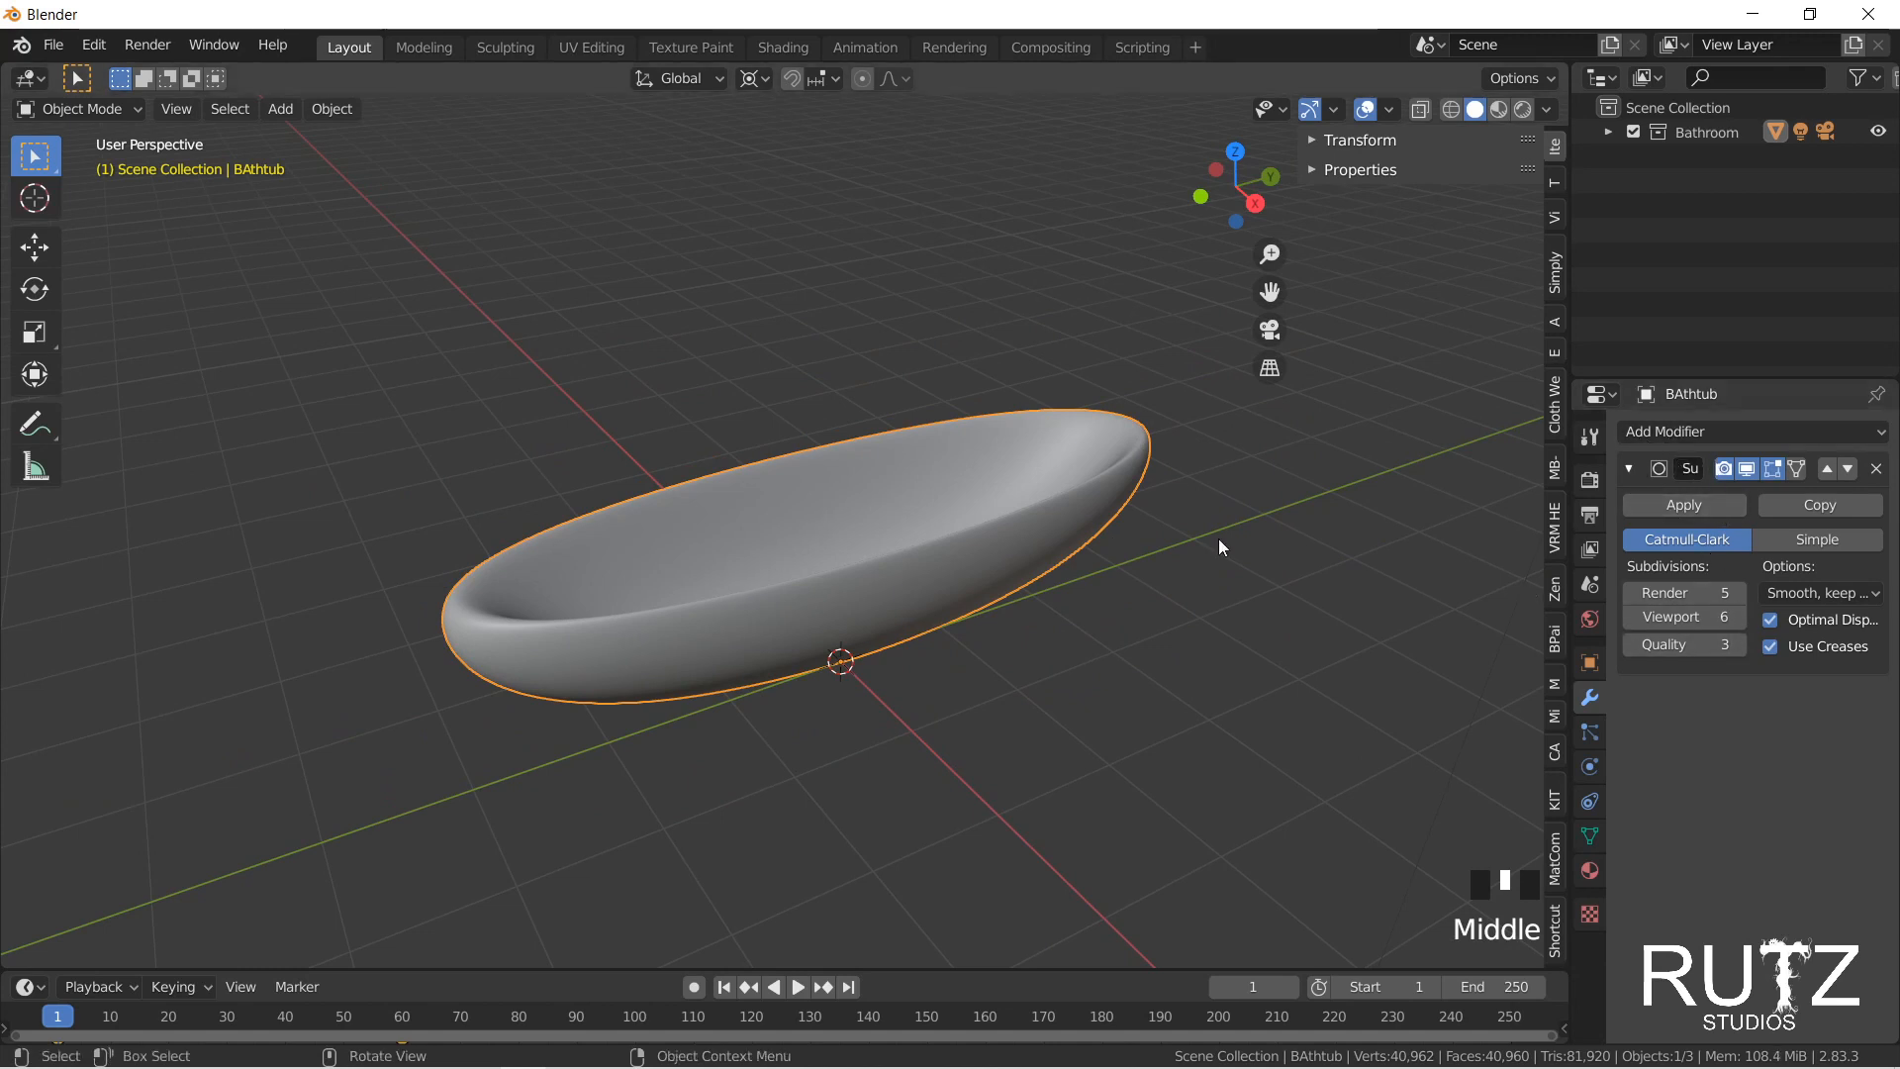
middle_drag(797, 578, 830, 437)
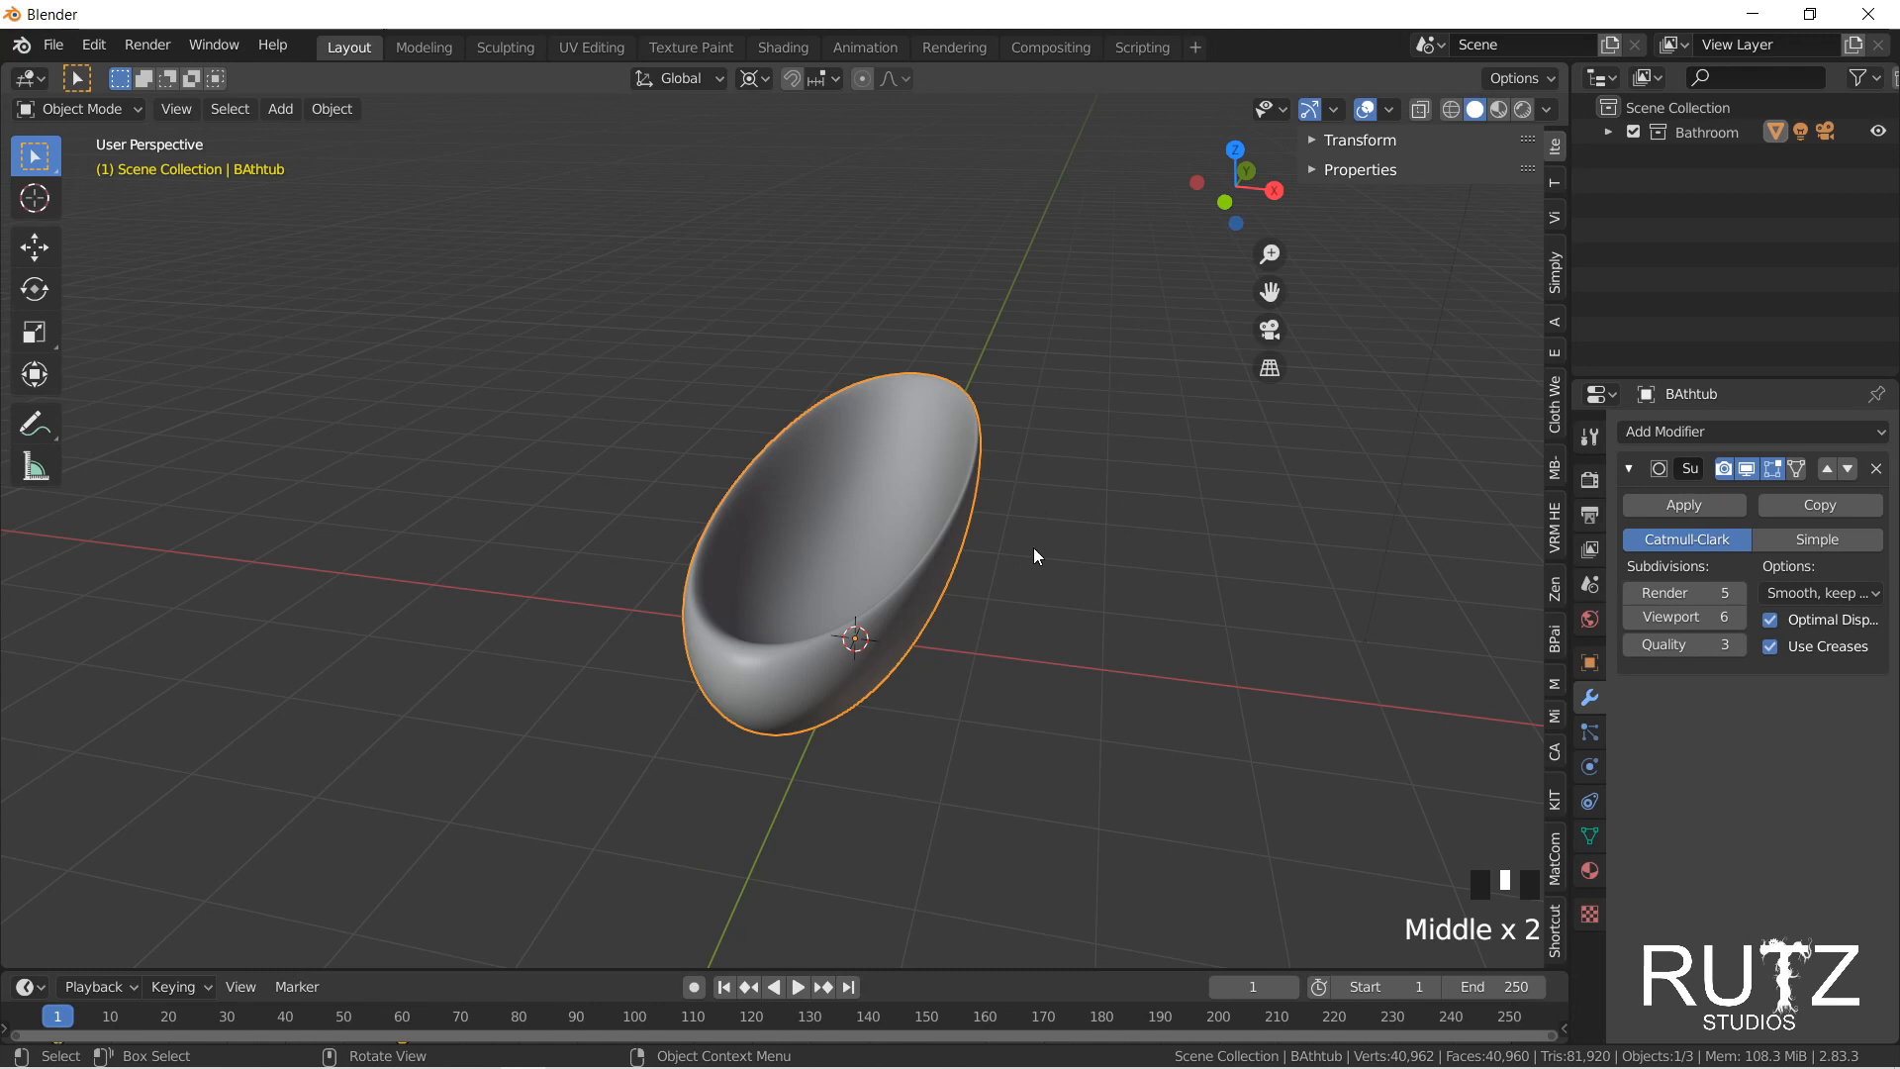
middle_drag(924, 572, 894, 569)
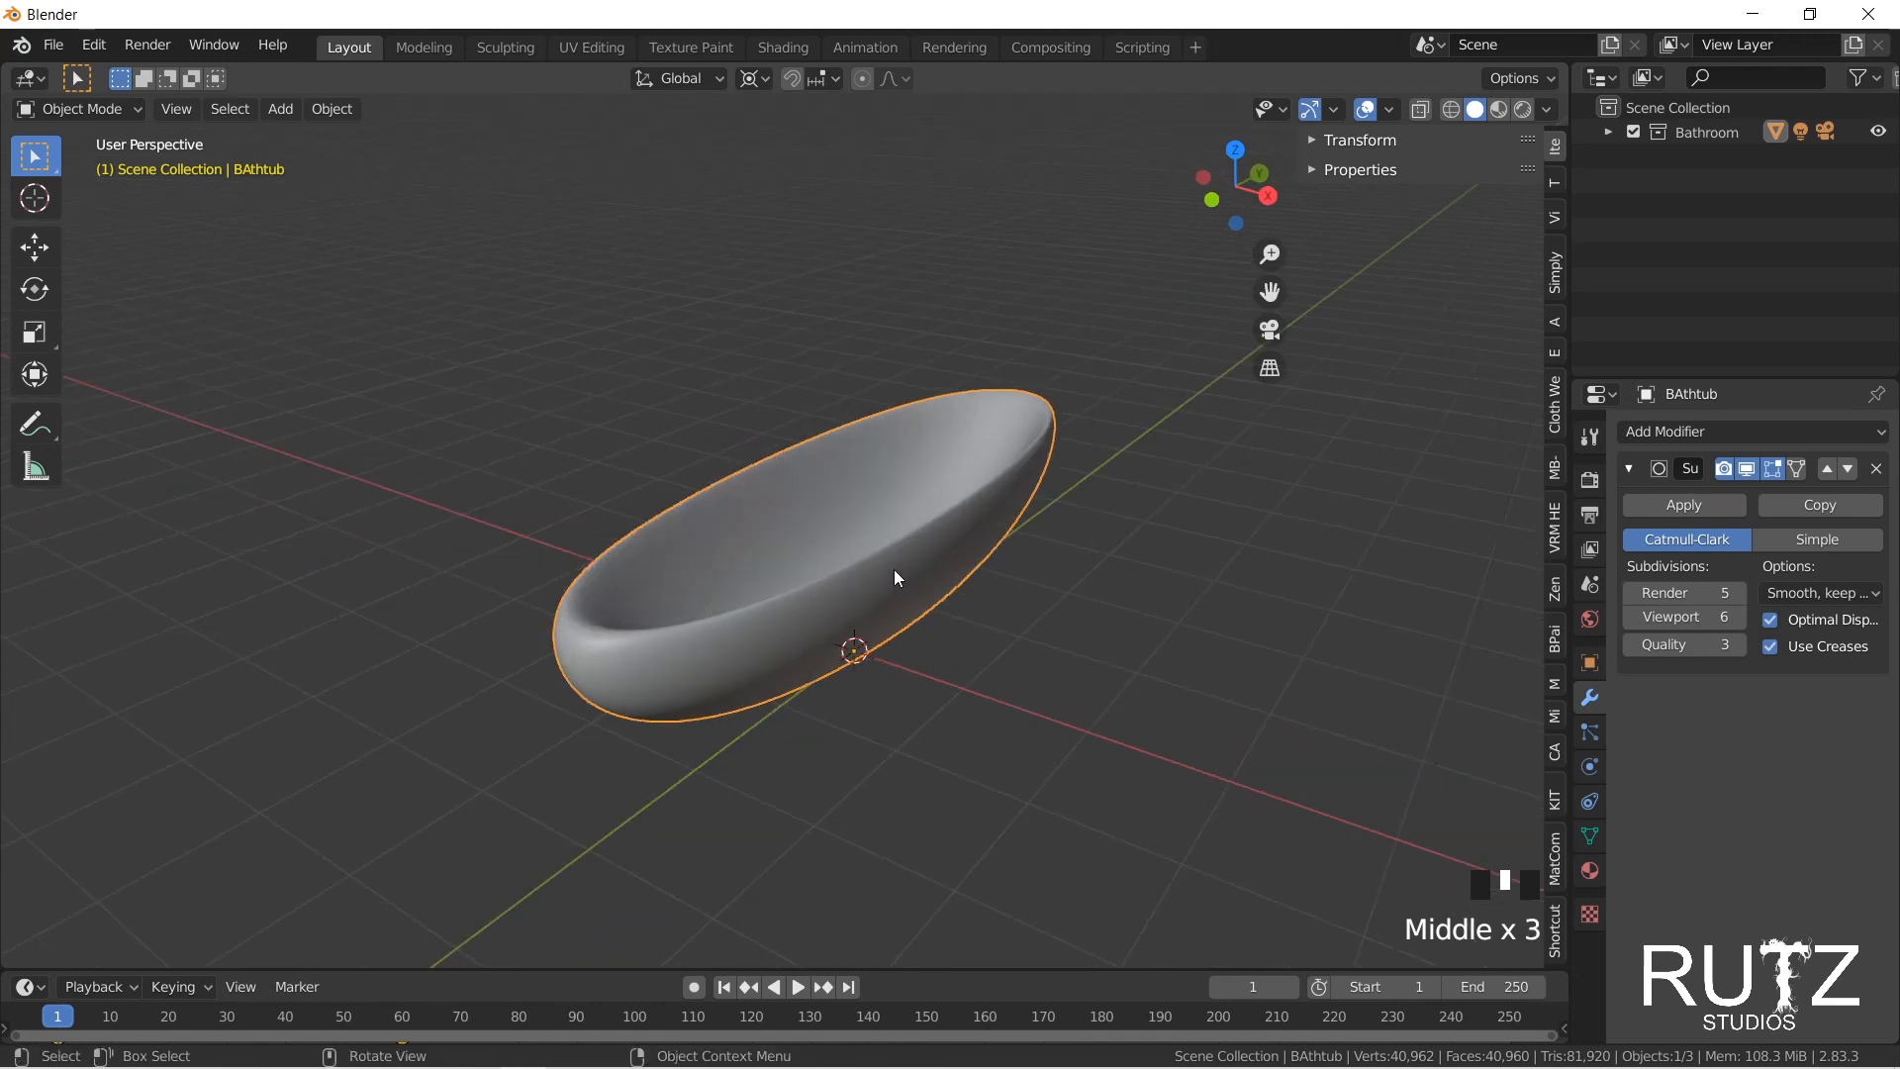
Step: Remove the Subdivision Surface modifier from the bathtub and switch the object to Edit Mode
click(1875, 468)
key(Tab)
key(Tab)
click(806, 526)
key(Tab)
right_click(805, 526)
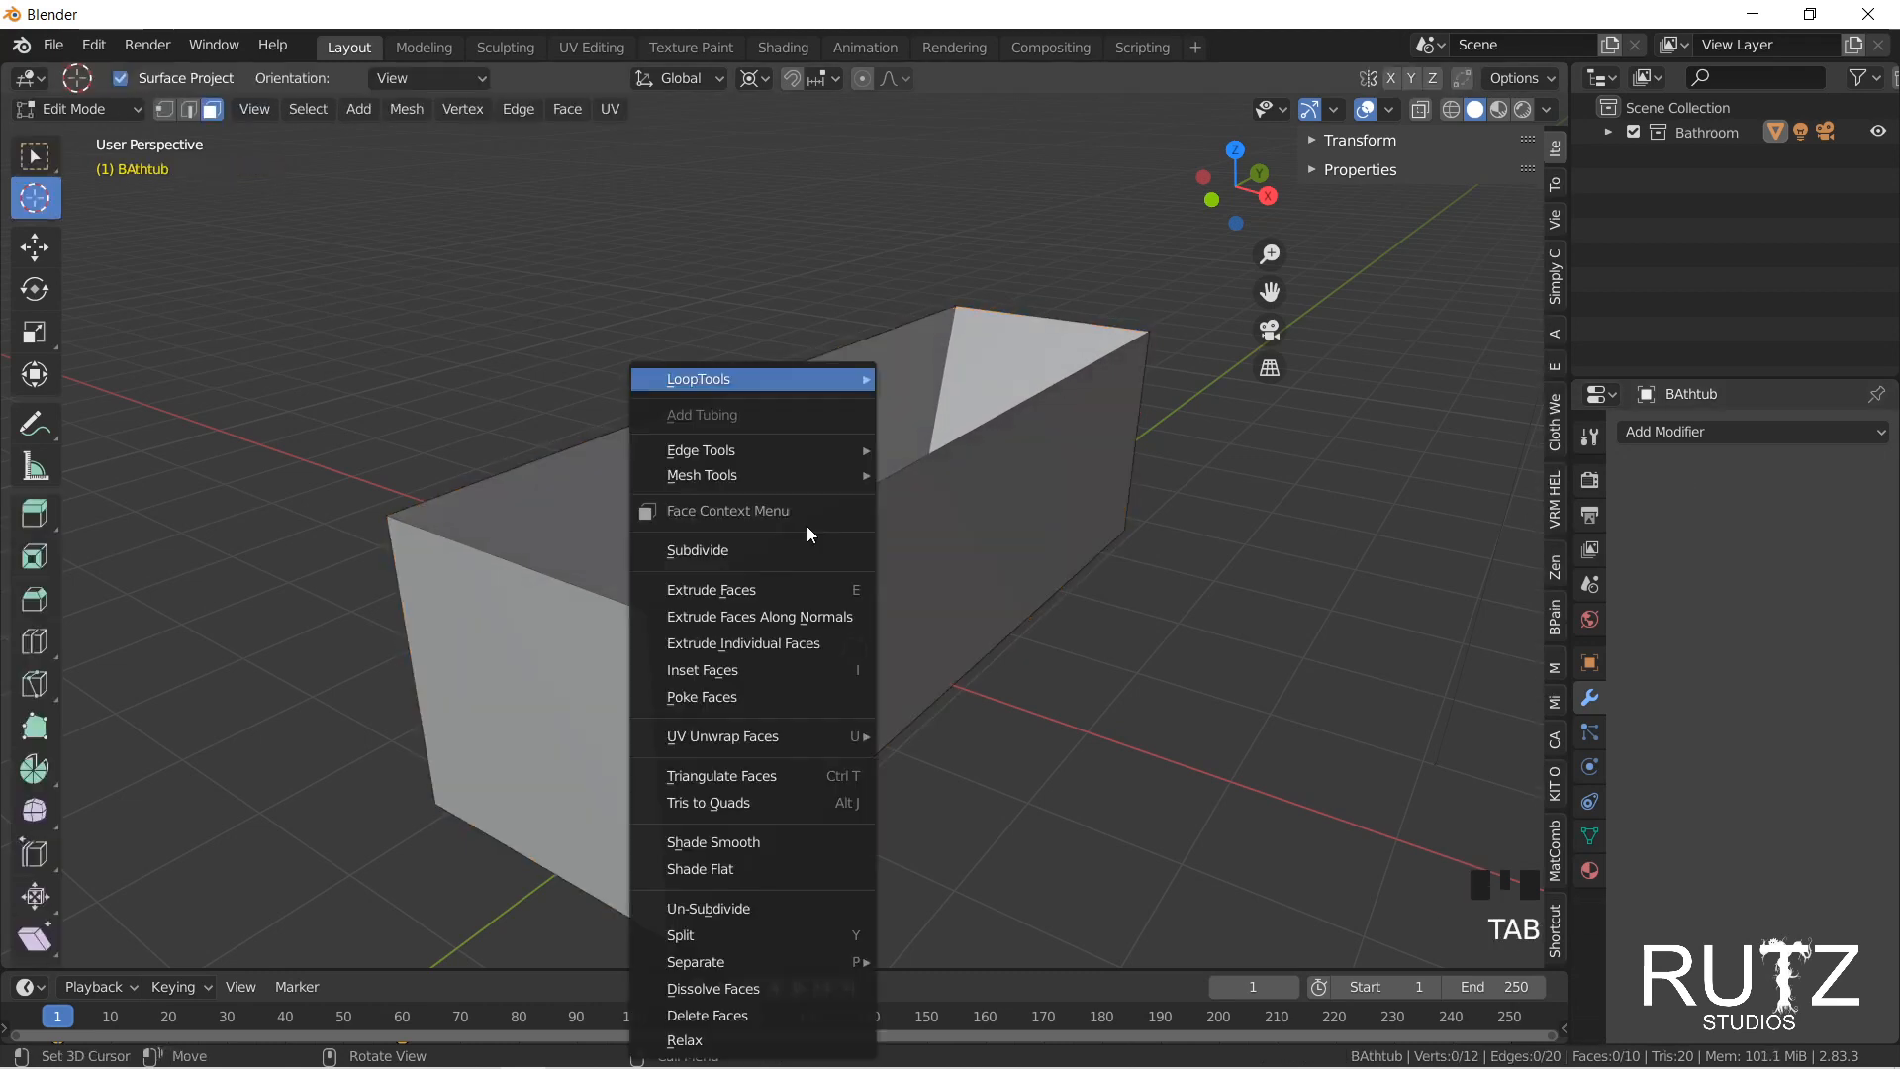
click(505, 556)
key(Tab)
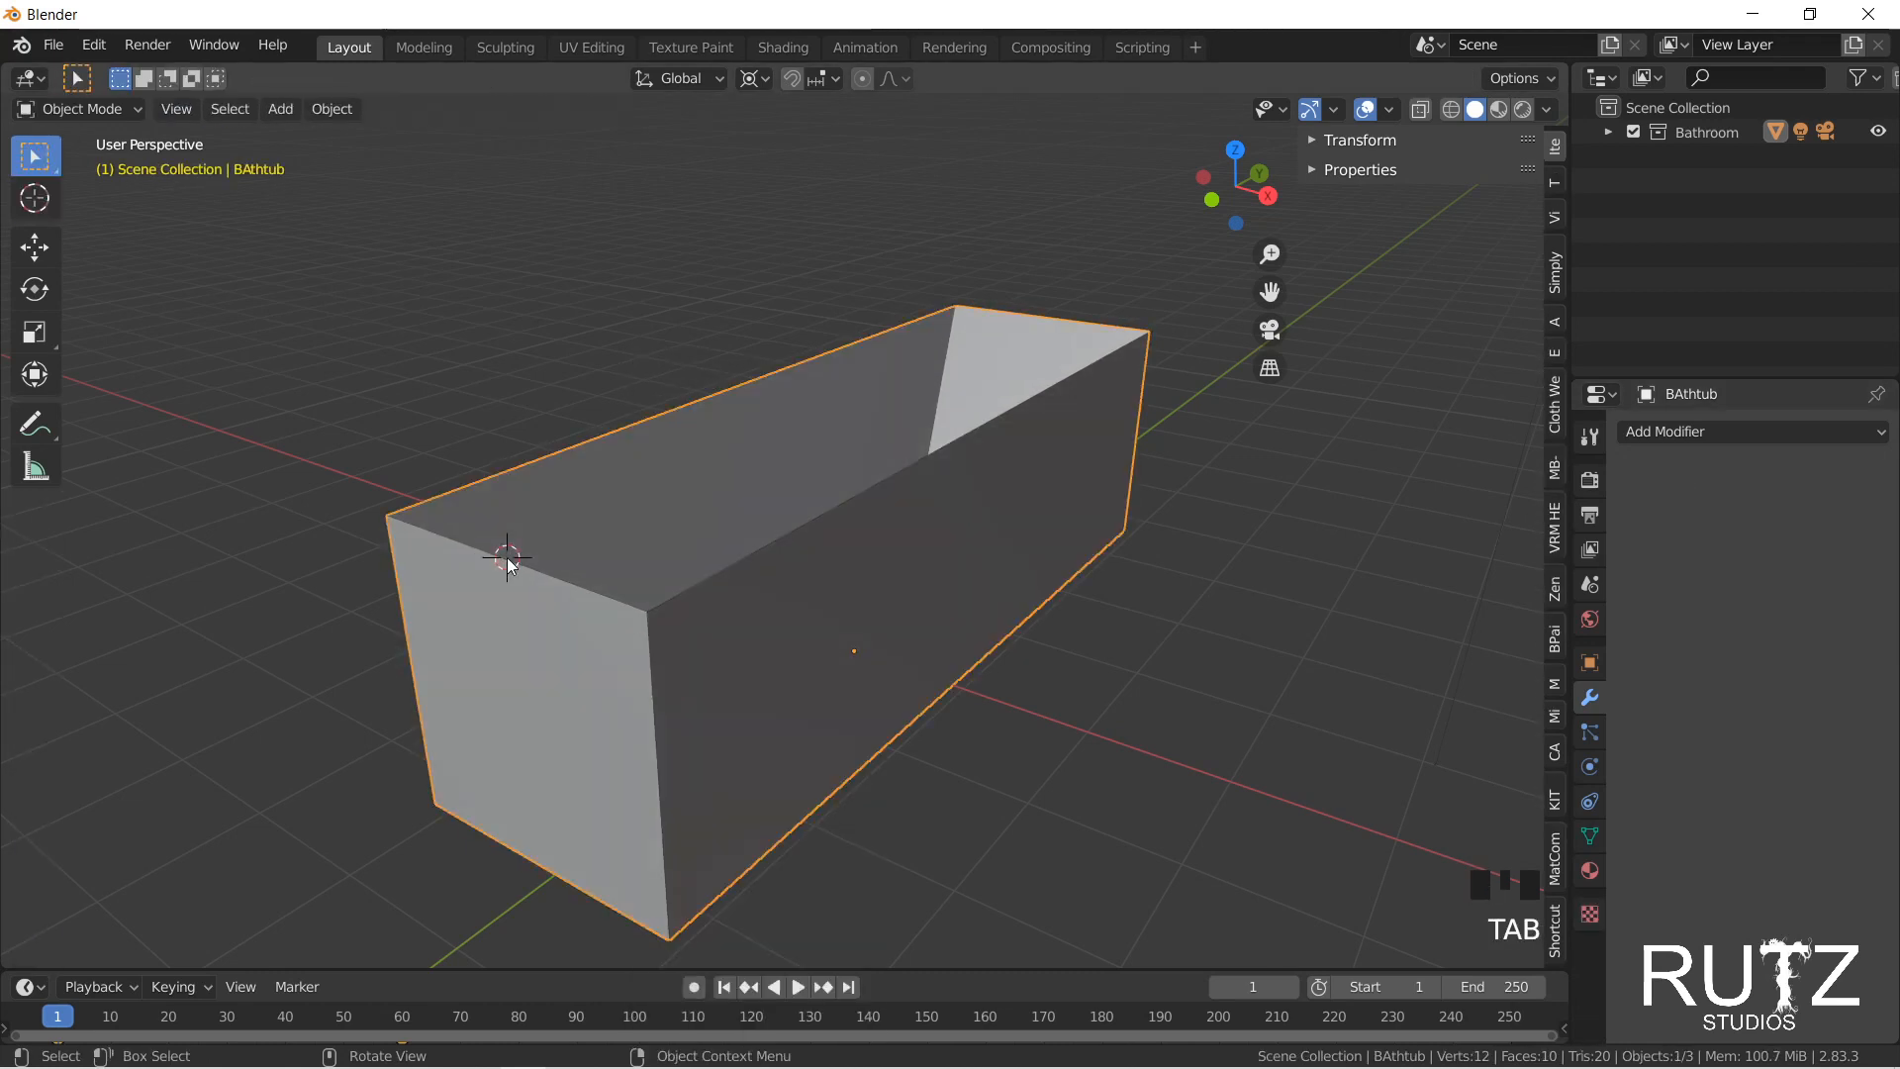
key(Tab)
Step: Subdivide all the faces of the bathtub mesh and increase the number of cuts
key(ctrl+e)
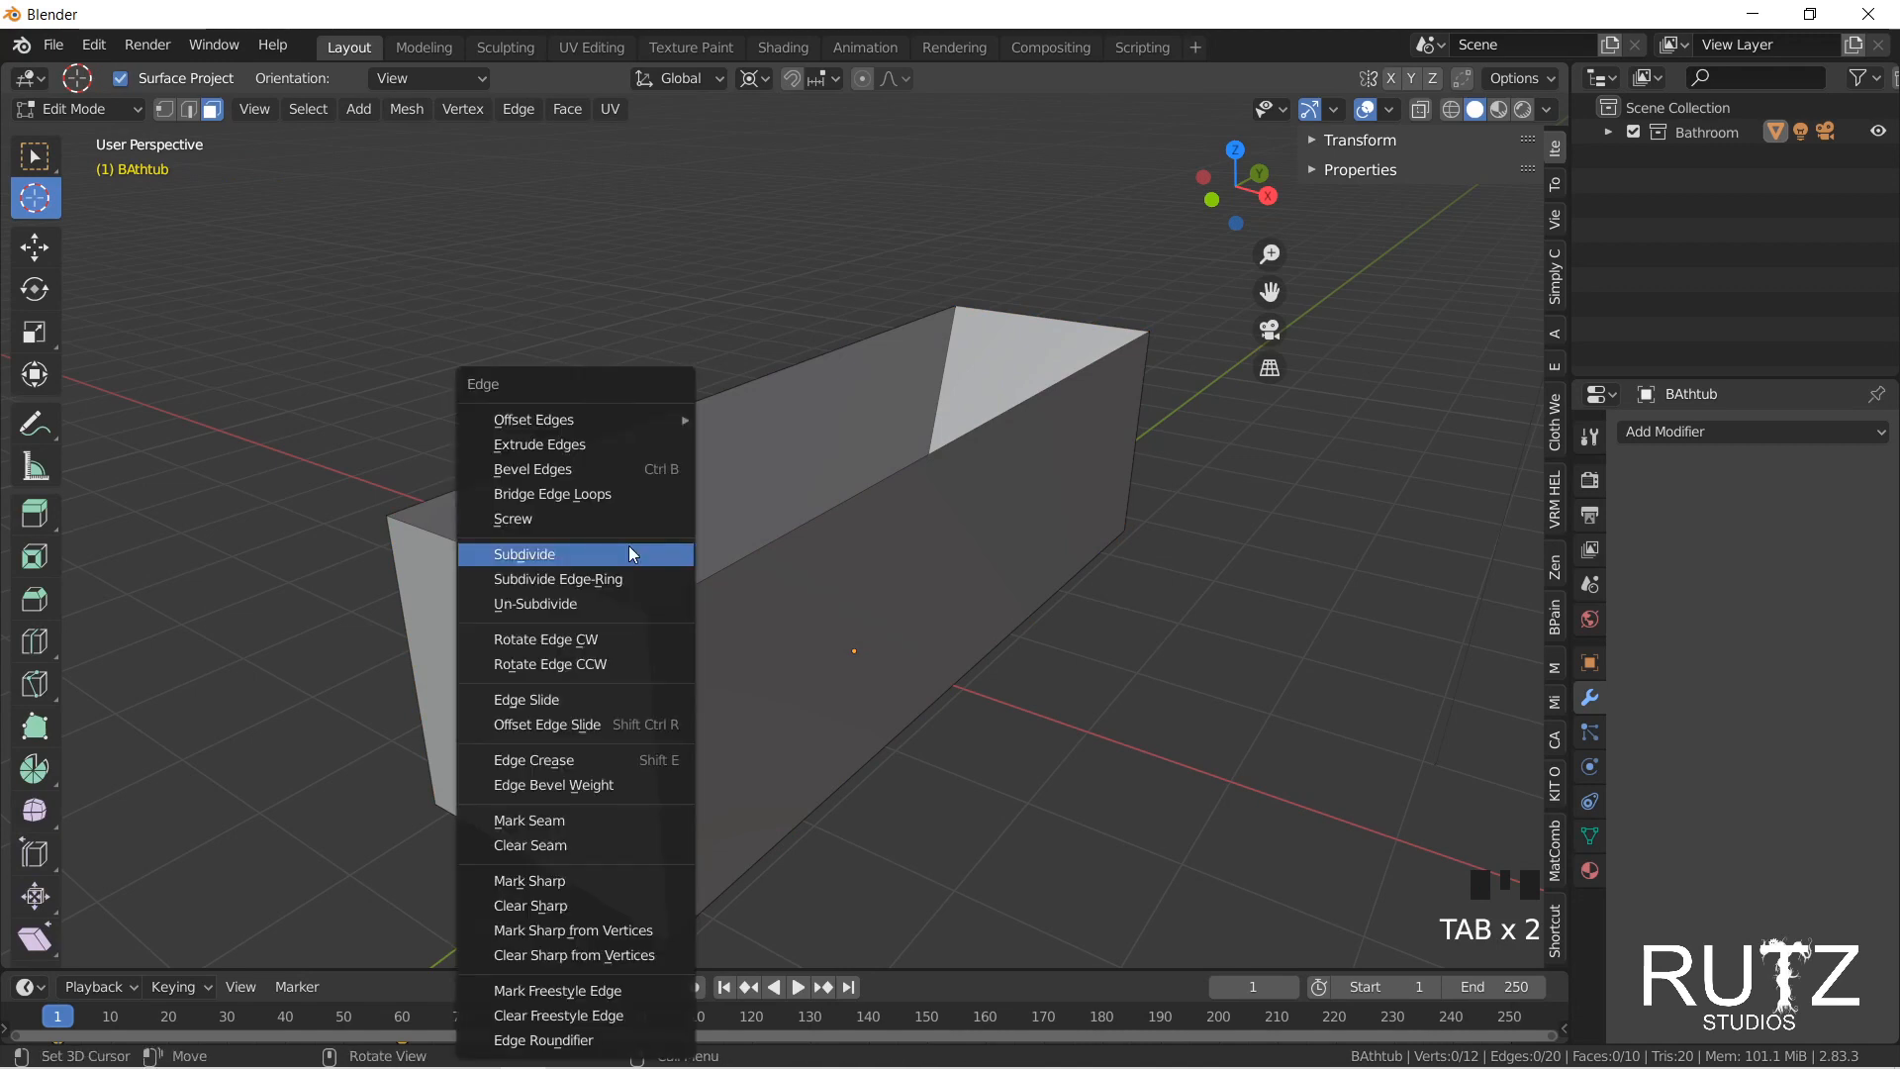
key(a)
key(ctrl+e)
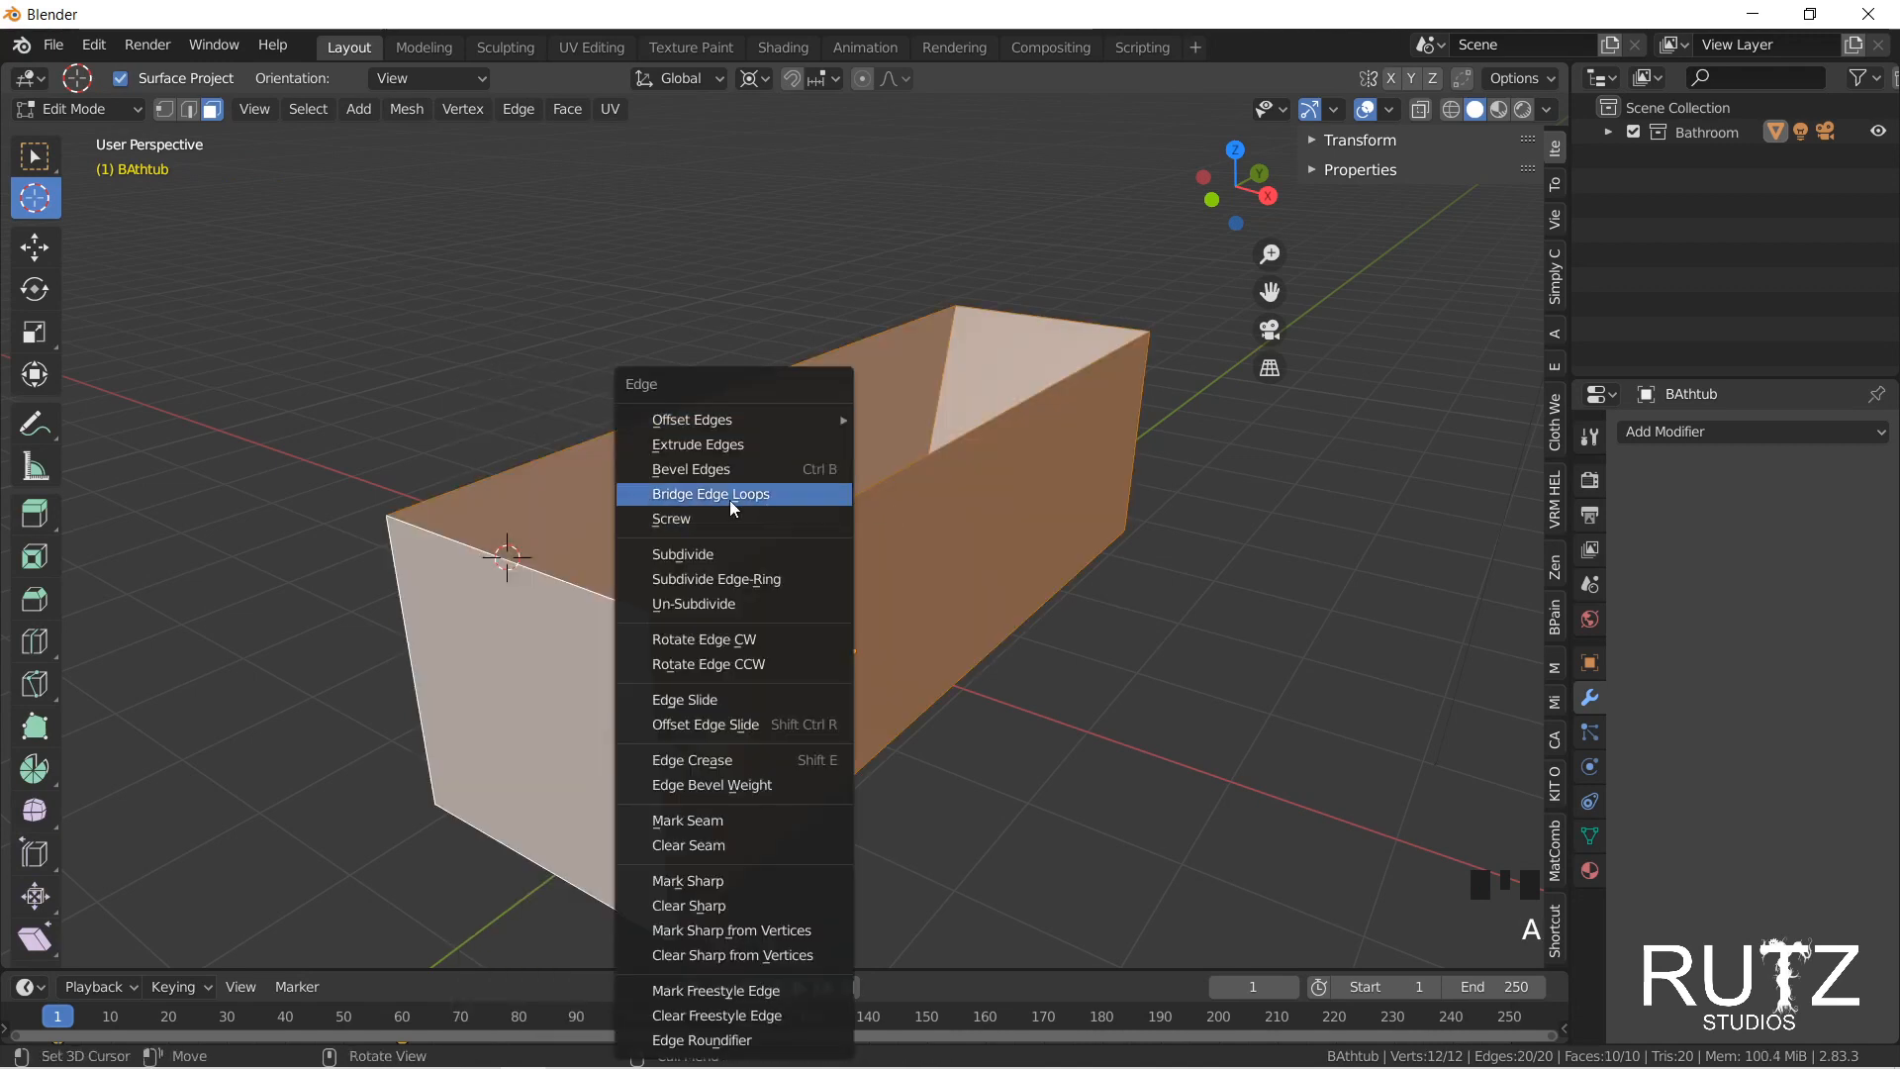
click(712, 556)
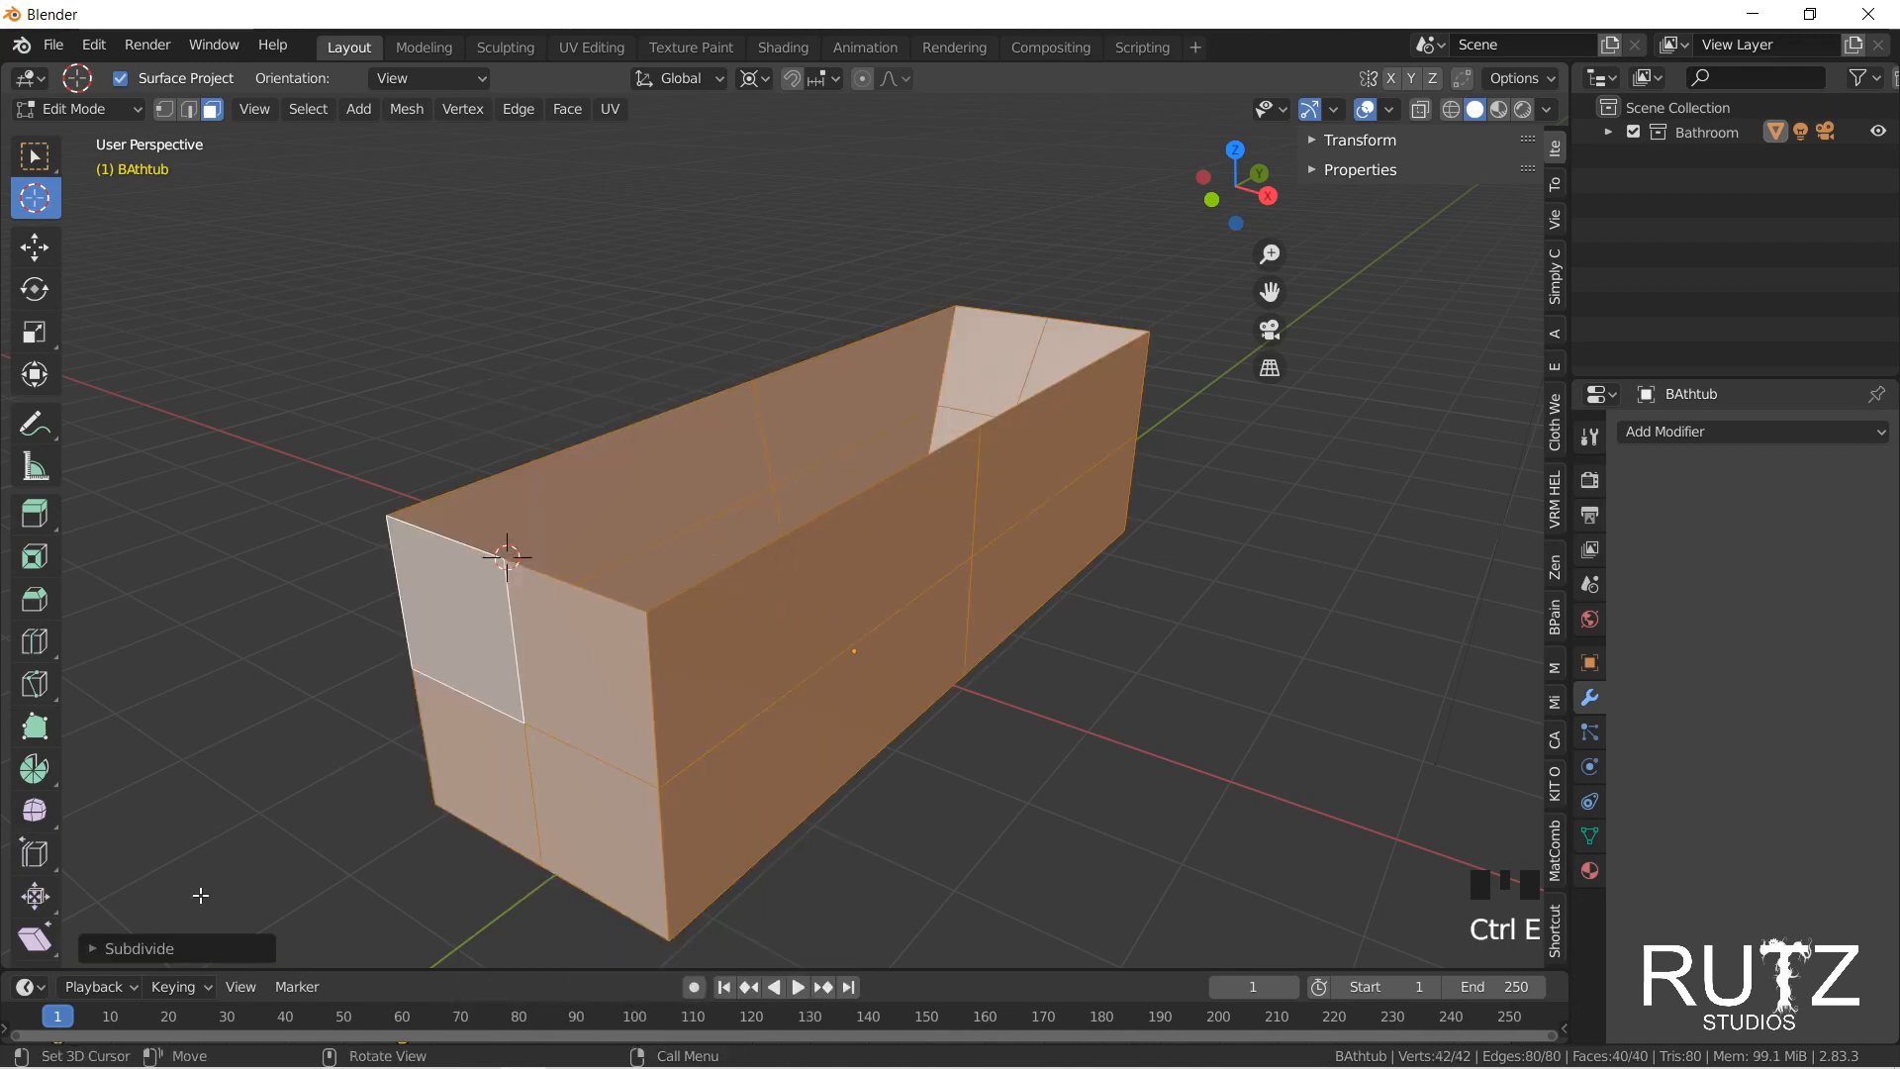
click(197, 940)
drag(282, 808, 401, 808)
click(405, 781)
click(404, 781)
double_click(404, 781)
click(405, 780)
Step: Check the subdivided bathtub in Object Mode and undo the subdivision
scroll(792, 594, down, 3)
middle_drag(1030, 594, 738, 626)
key(Tab)
click(763, 550)
key(ctrl+z)
key(ctrl+z)
key(ctrl+z)
key(ctrl+z)
key(ctrl+z)
key(ctrl+z)
middle_drag(789, 712, 689, 368)
middle_drag(781, 641, 749, 568)
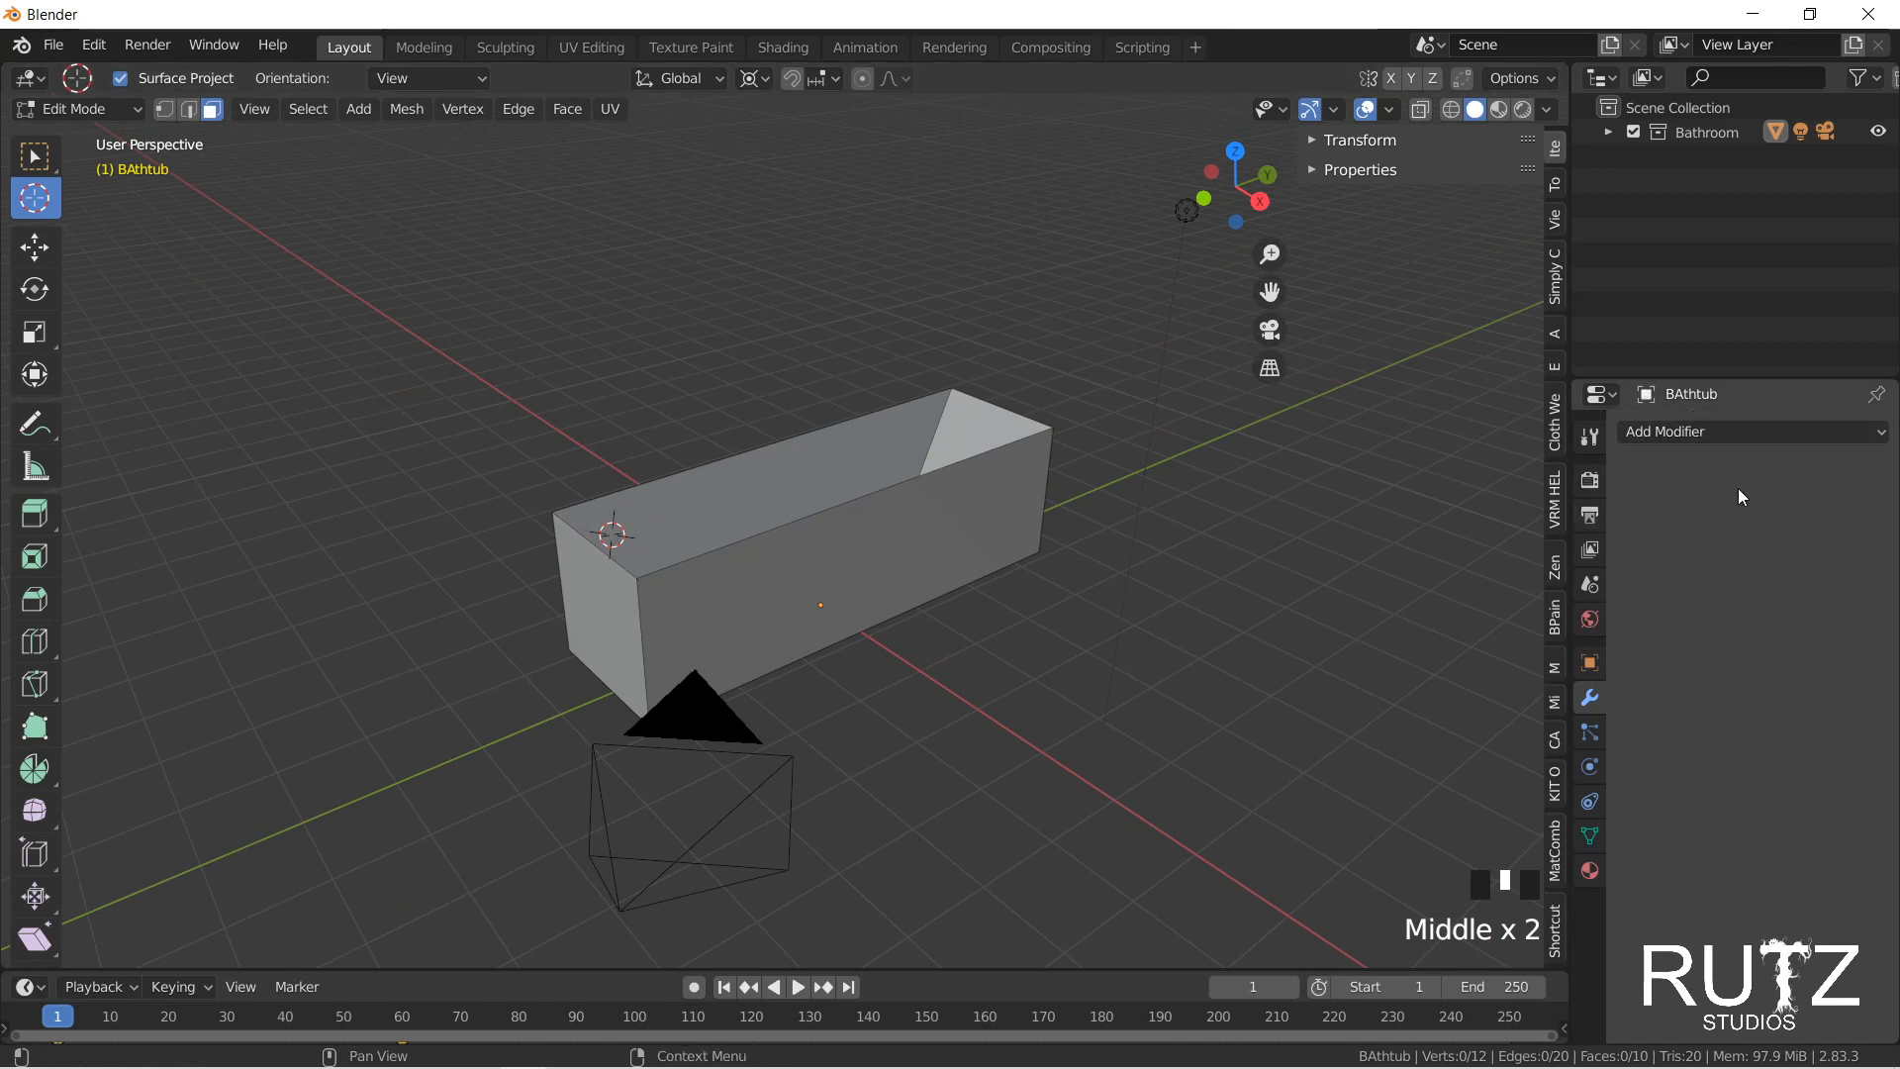
middle_drag(907, 564, 903, 544)
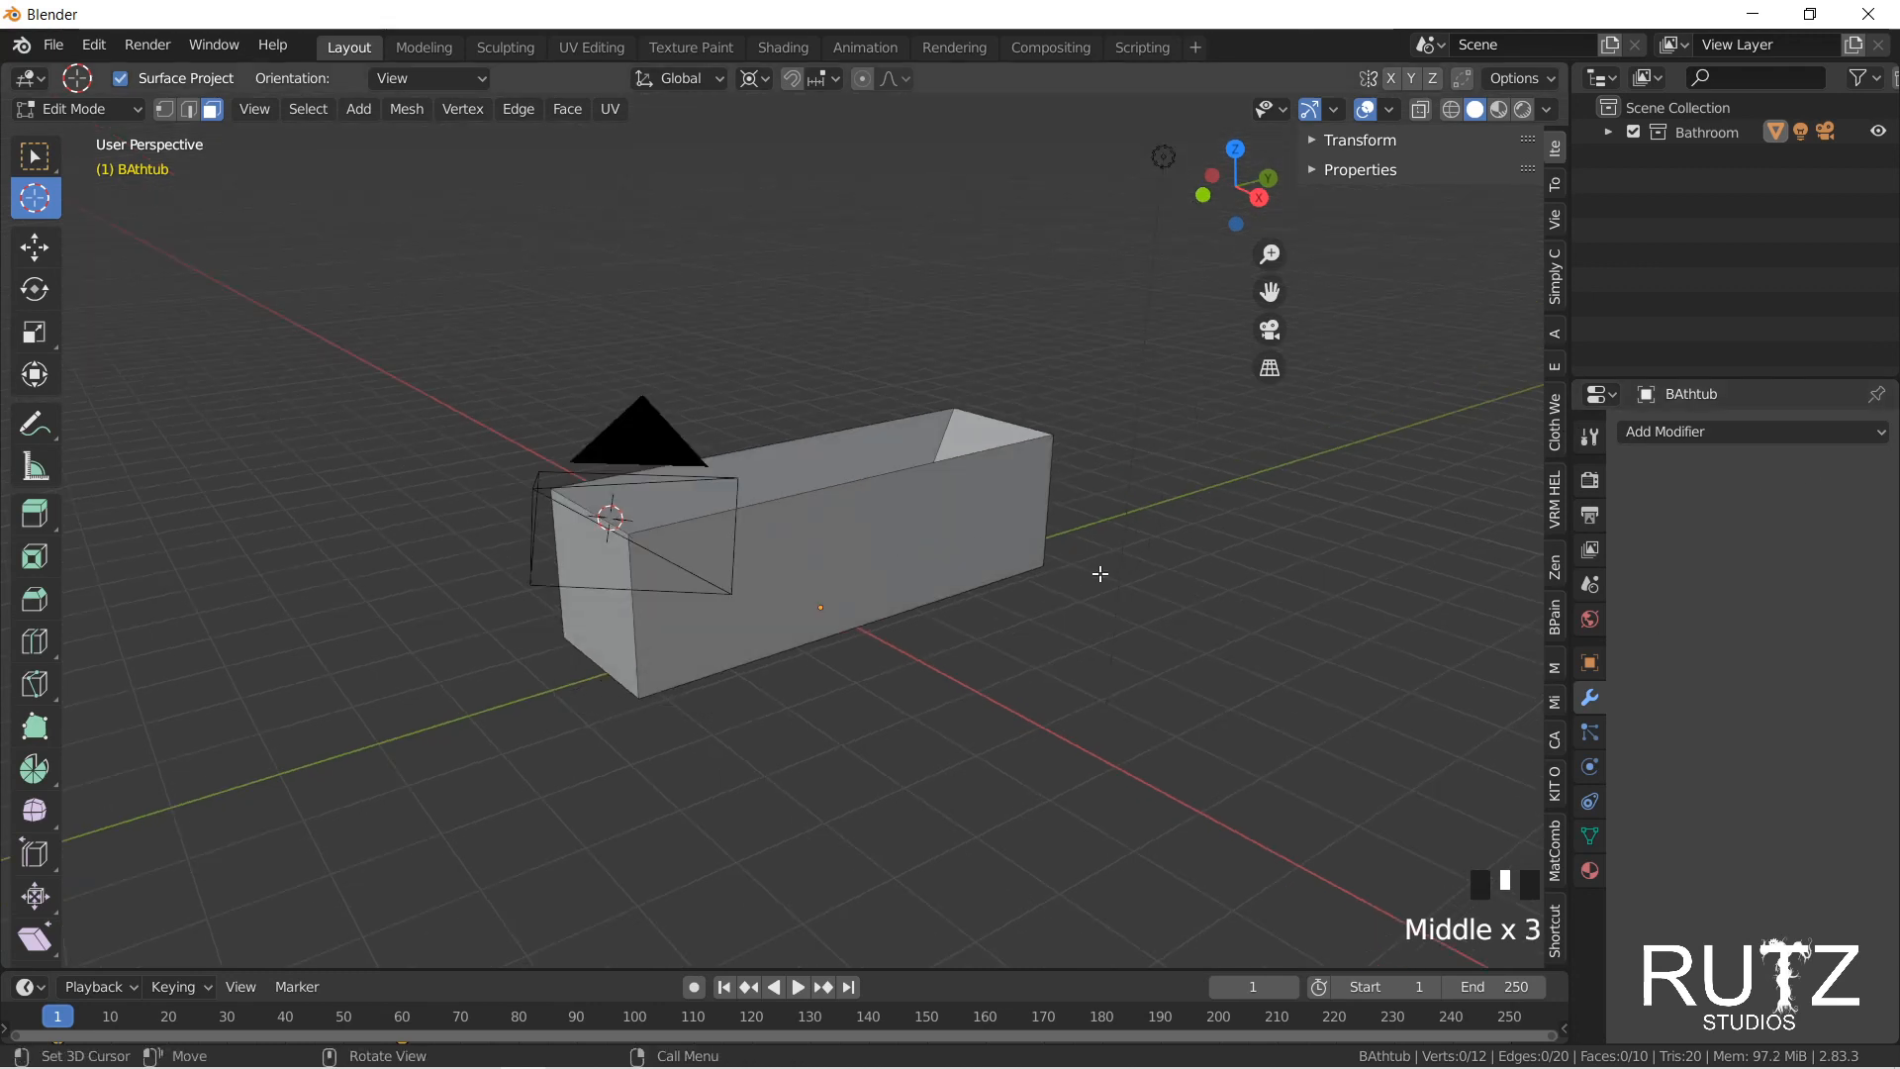
Step: View the bathtub's particle and object data properties, and expand the Normals settings
click(1591, 733)
click(1589, 847)
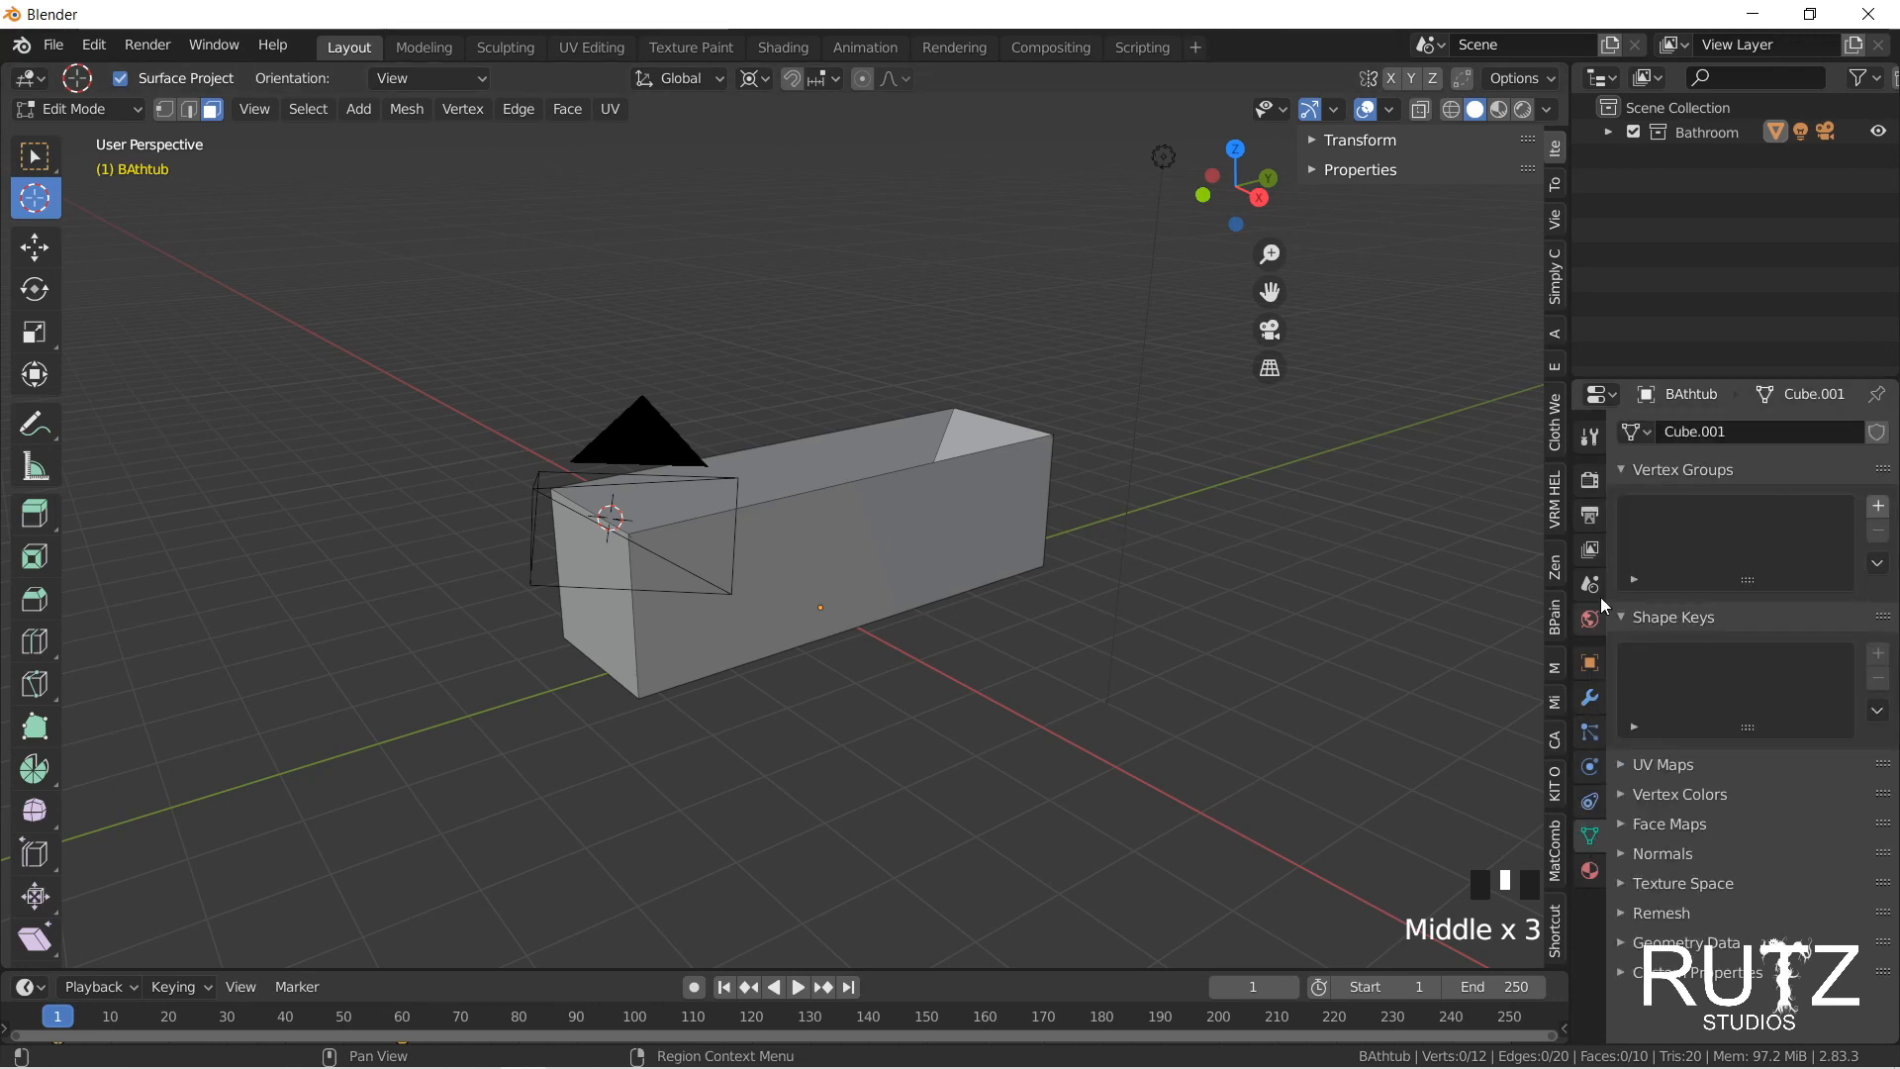
click(1664, 854)
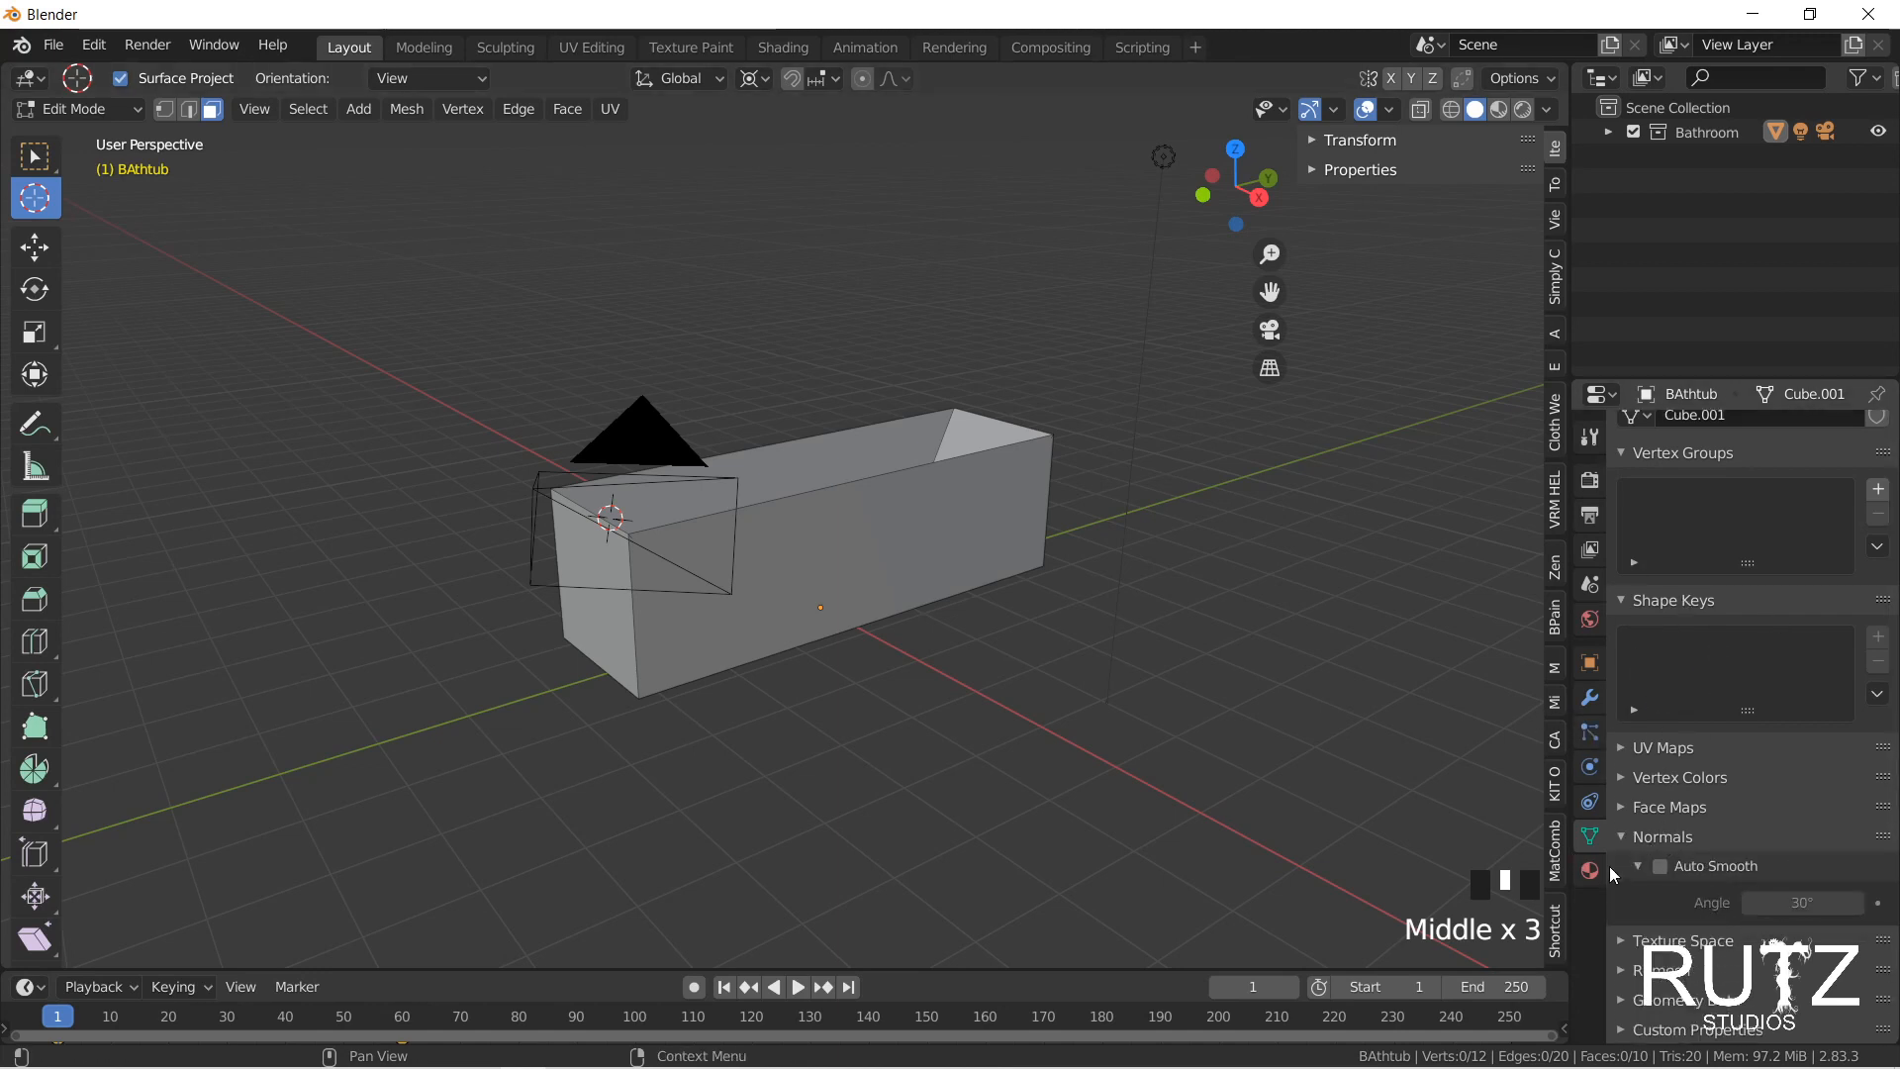
Step: Return the bathtub to Object Mode and apply Shade Smooth to it, trying Shade Flat in between
click(979, 508)
right_click(935, 471)
key(Tab)
right_click(929, 473)
click(930, 475)
mouse_move(929, 473)
middle_down()
mouse_move(981, 610)
mouse_move(809, 621)
mouse_move(926, 454)
middle_up()
right_click(861, 519)
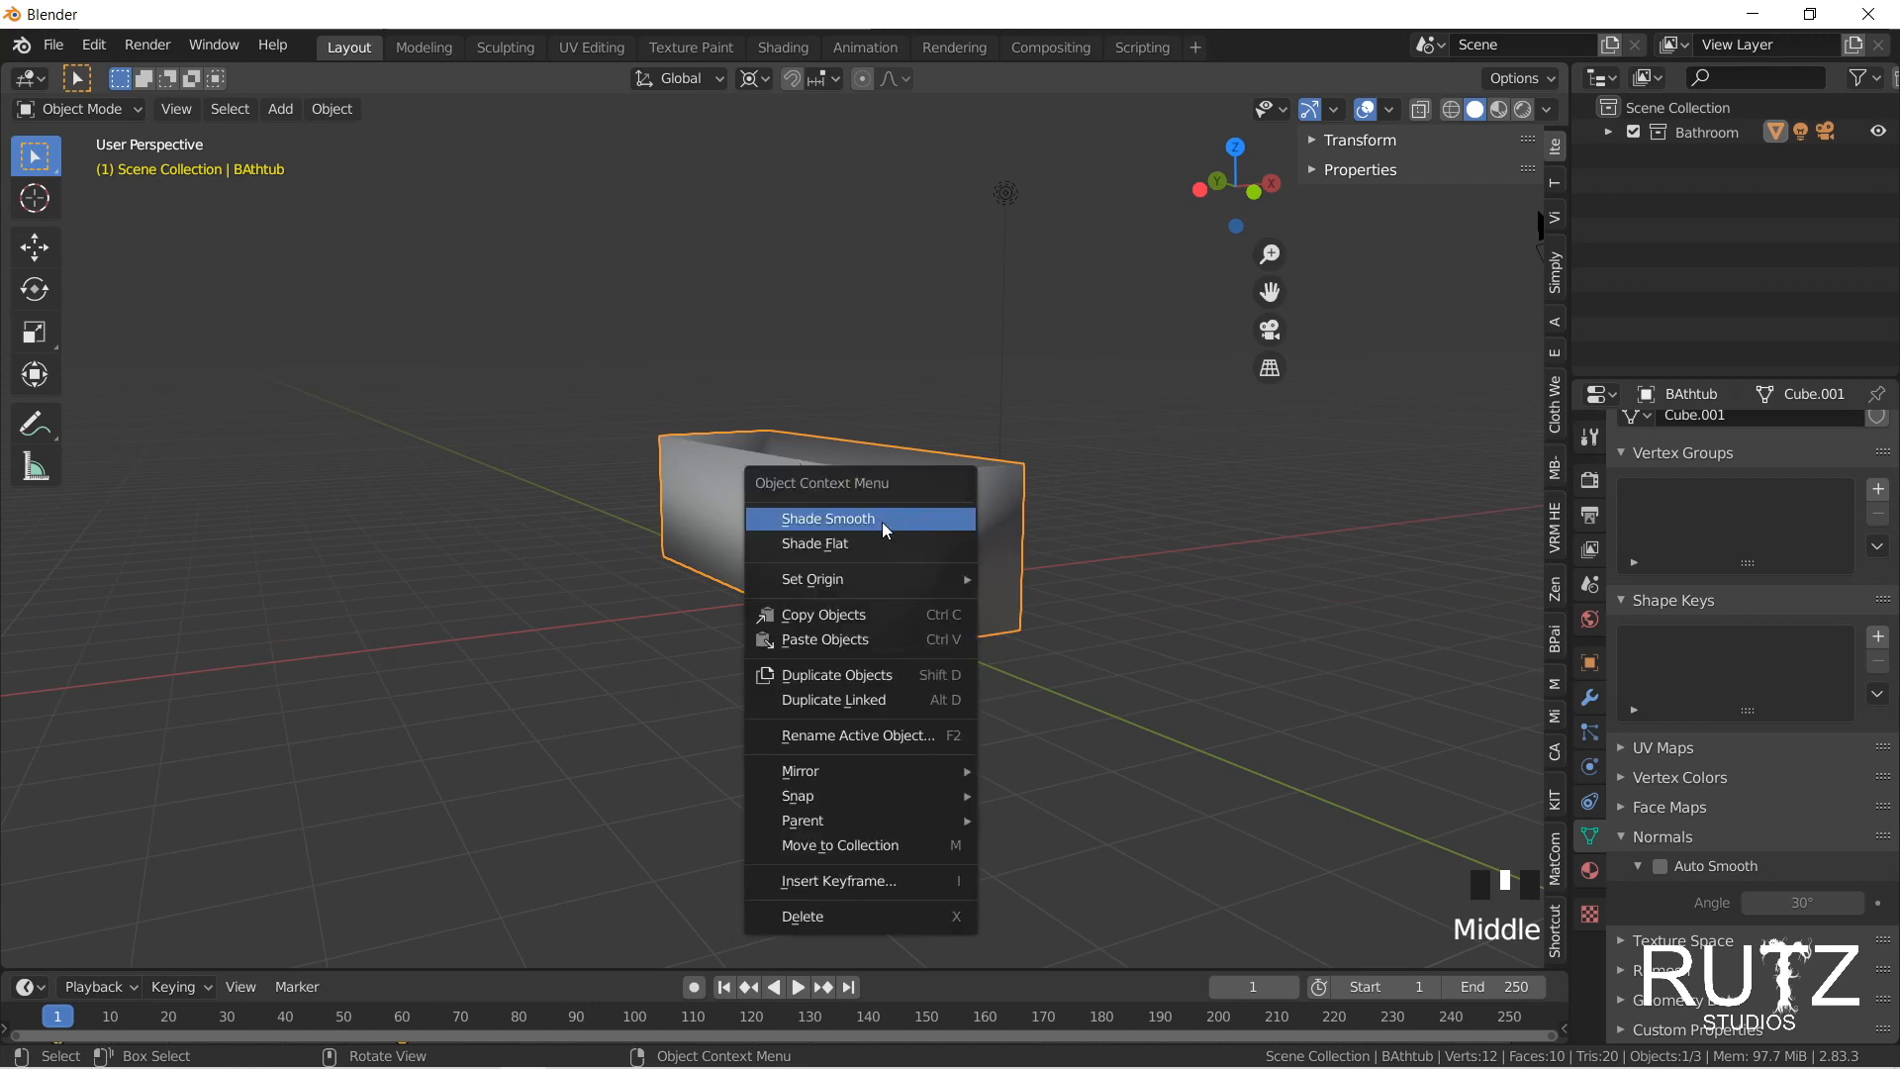
middle_drag(975, 584, 847, 562)
right_click(836, 559)
click(837, 559)
mouse_move(1060, 602)
middle_down()
mouse_move(1062, 517)
mouse_move(980, 555)
mouse_move(861, 505)
middle_up()
right_click(861, 504)
click(874, 490)
middle_drag(748, 539, 896, 535)
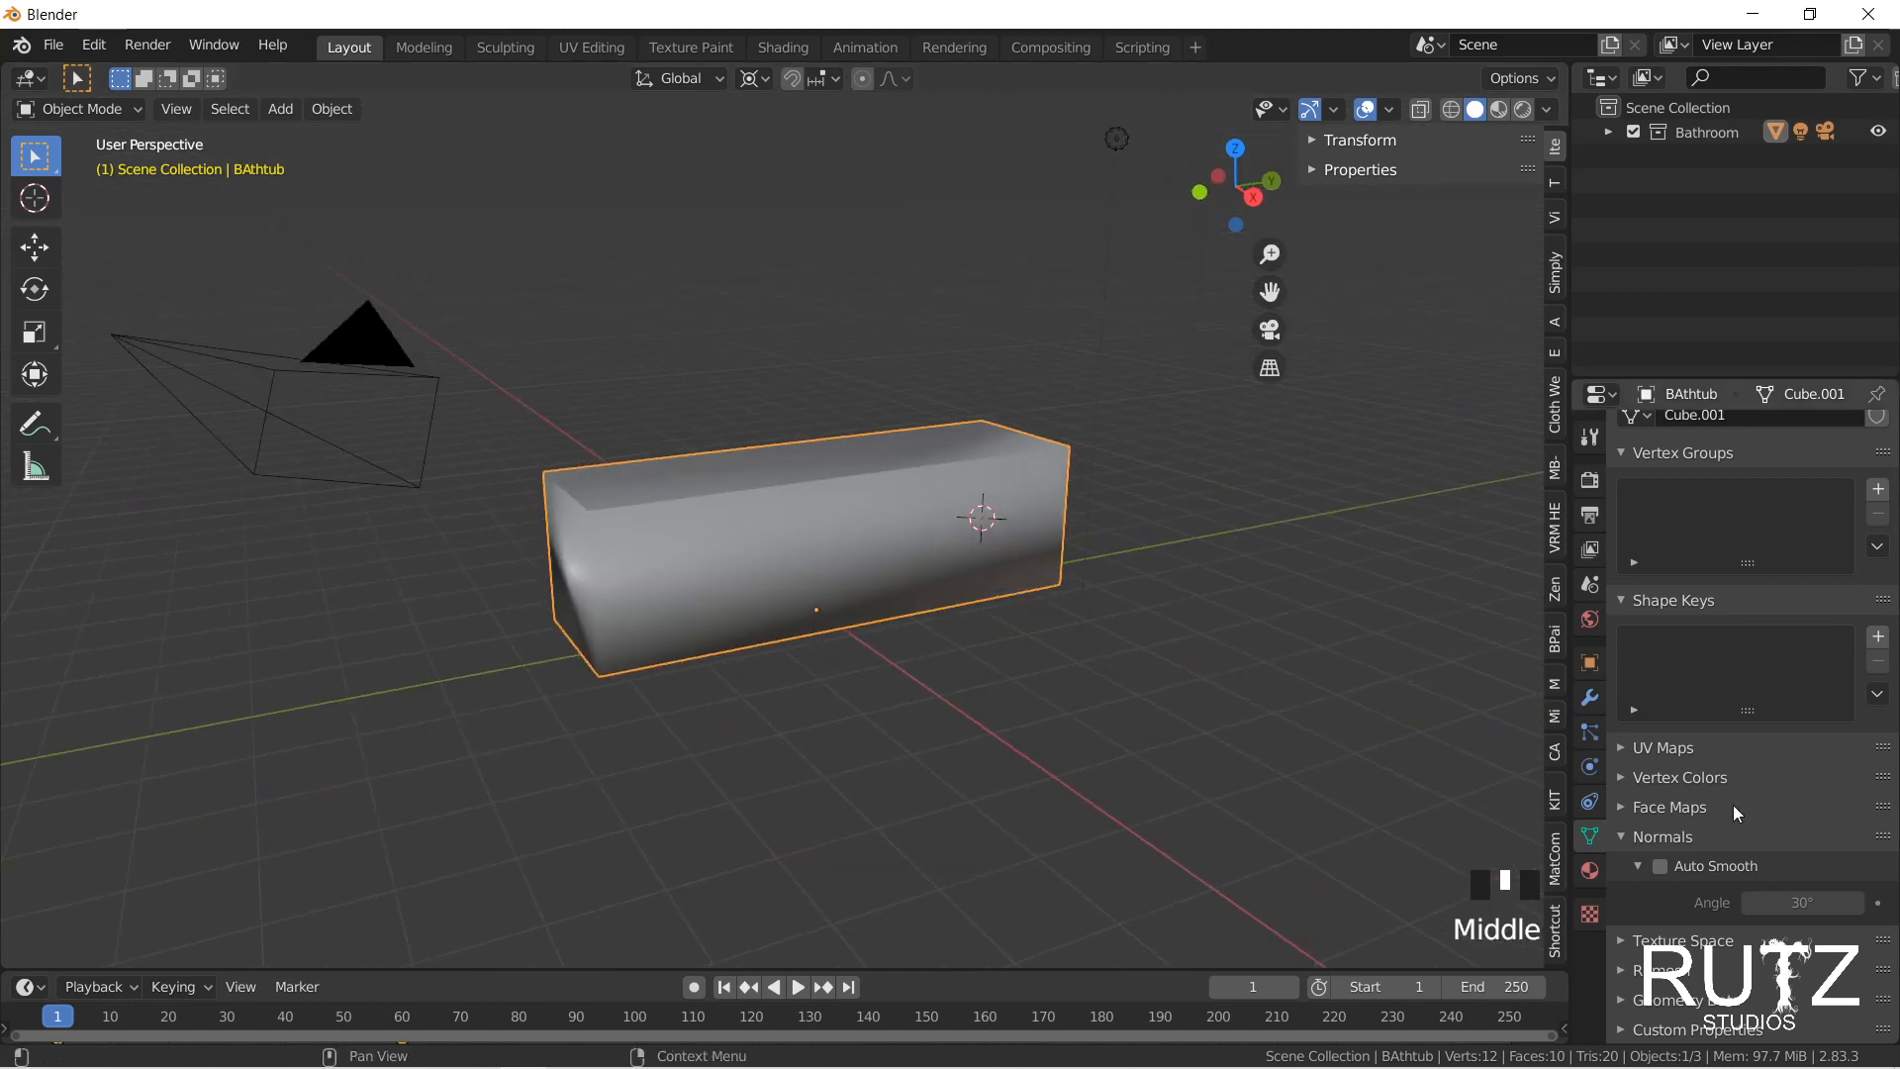
Step: Enable Auto Smooth for the bathtub's normals
click(1662, 867)
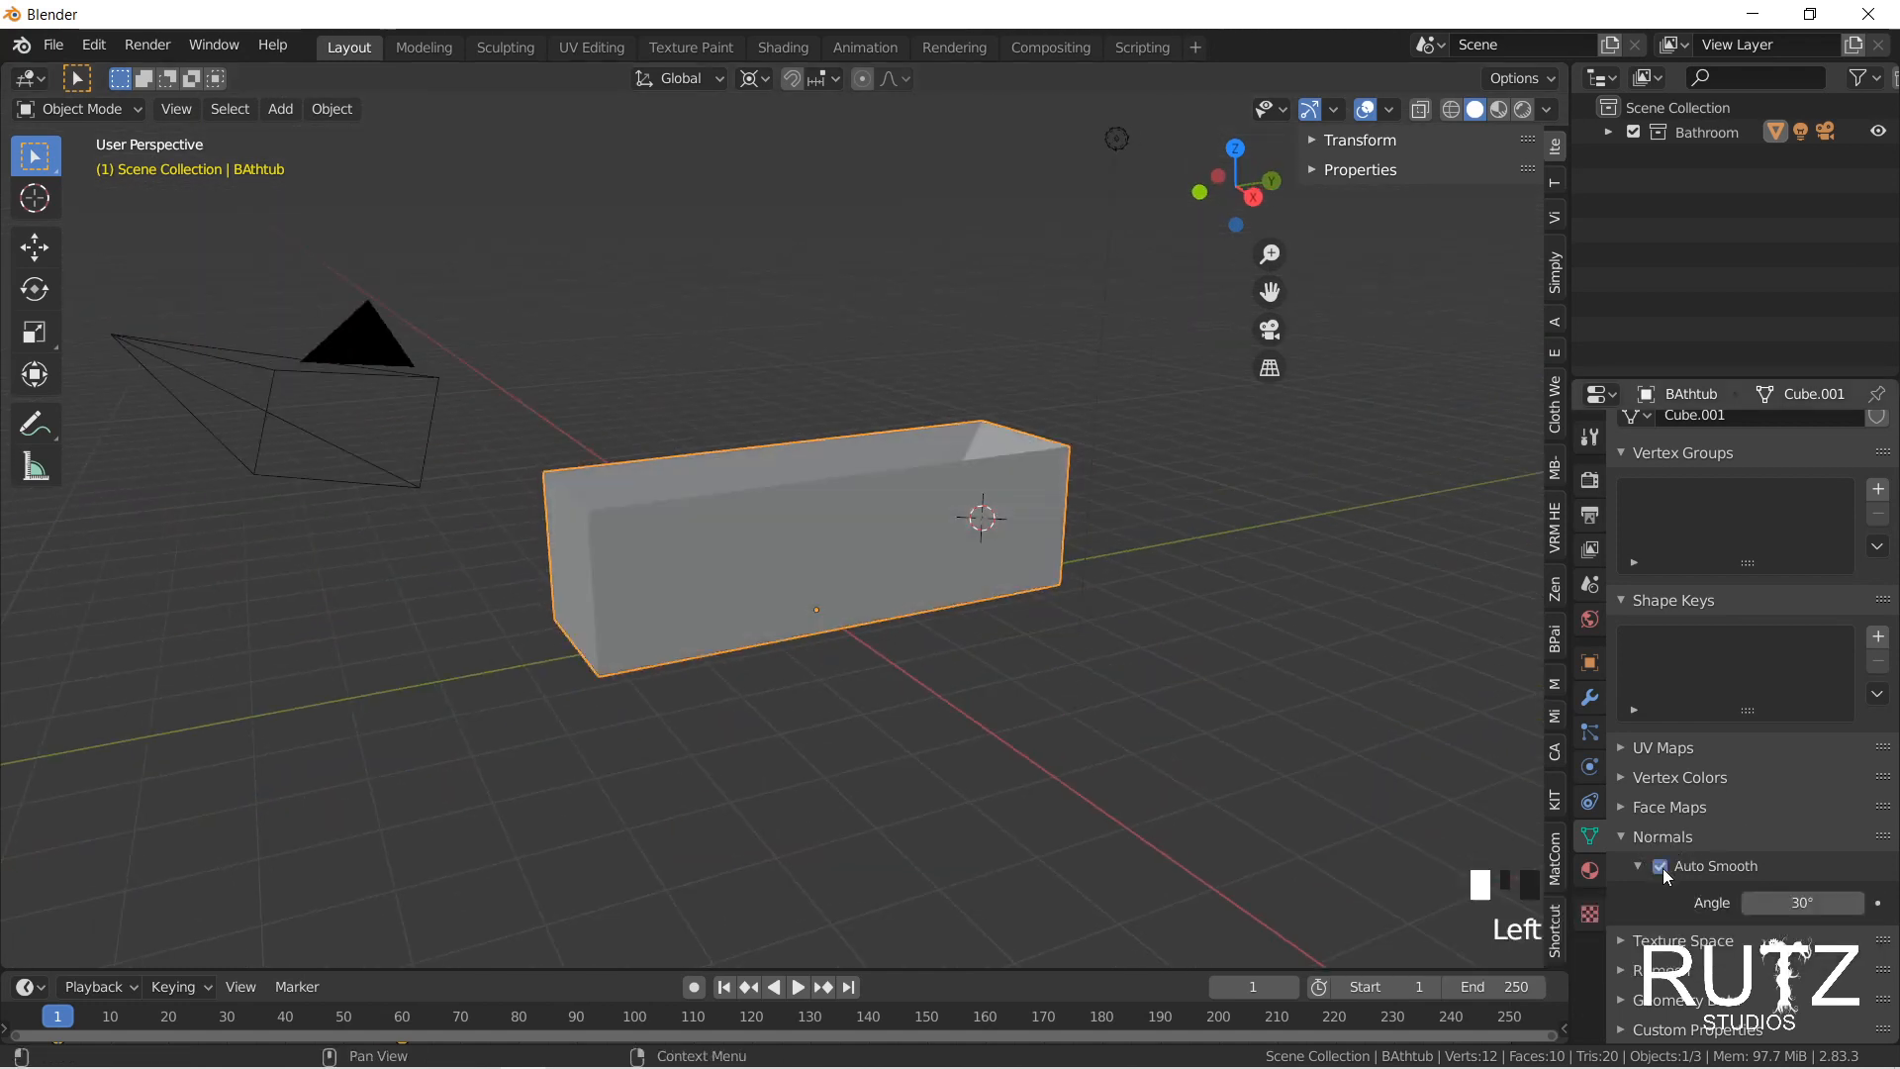
mouse_move(776, 556)
middle_down()
mouse_move(920, 588)
mouse_move(849, 564)
mouse_move(757, 628)
mouse_move(1188, 547)
mouse_move(780, 562)
middle_up()
scroll(921, 588, up, 2)
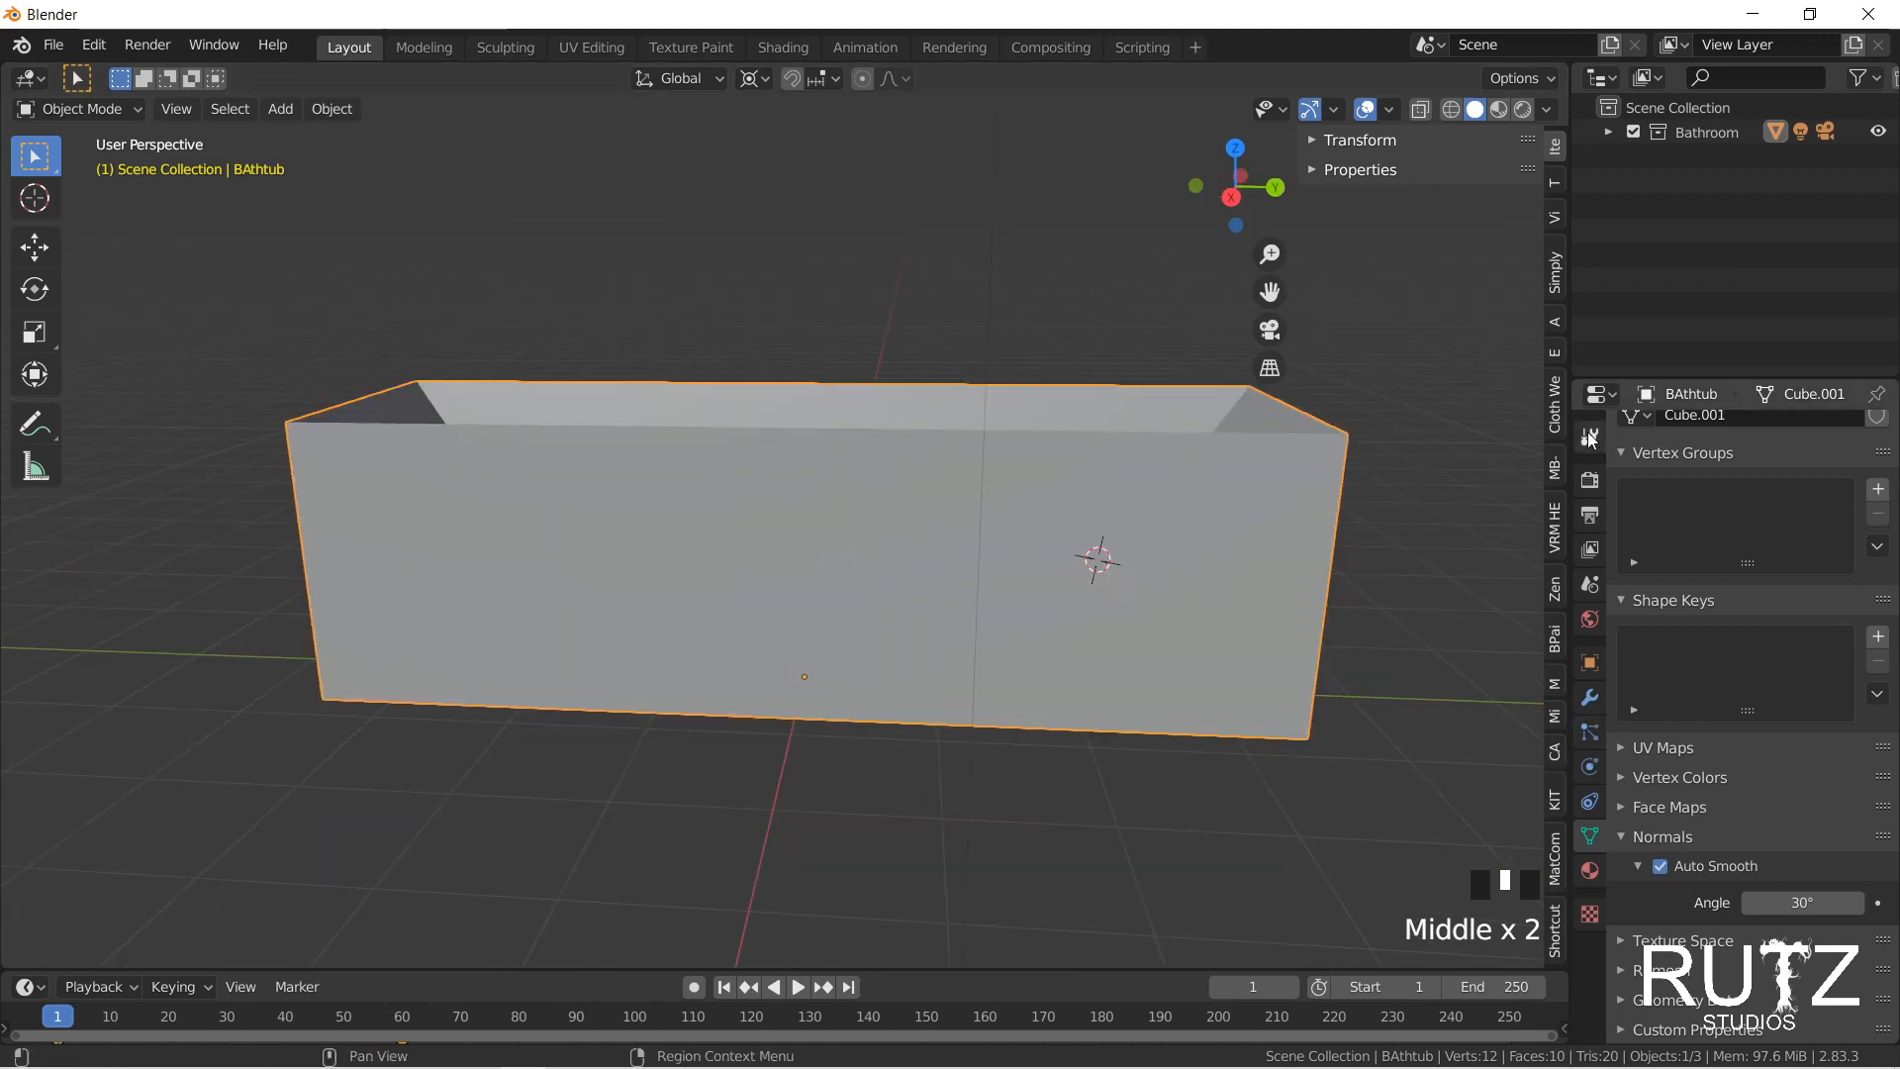
Step: View the bathtub's material and texture properties, and switch to the Modeling workspace
click(1592, 875)
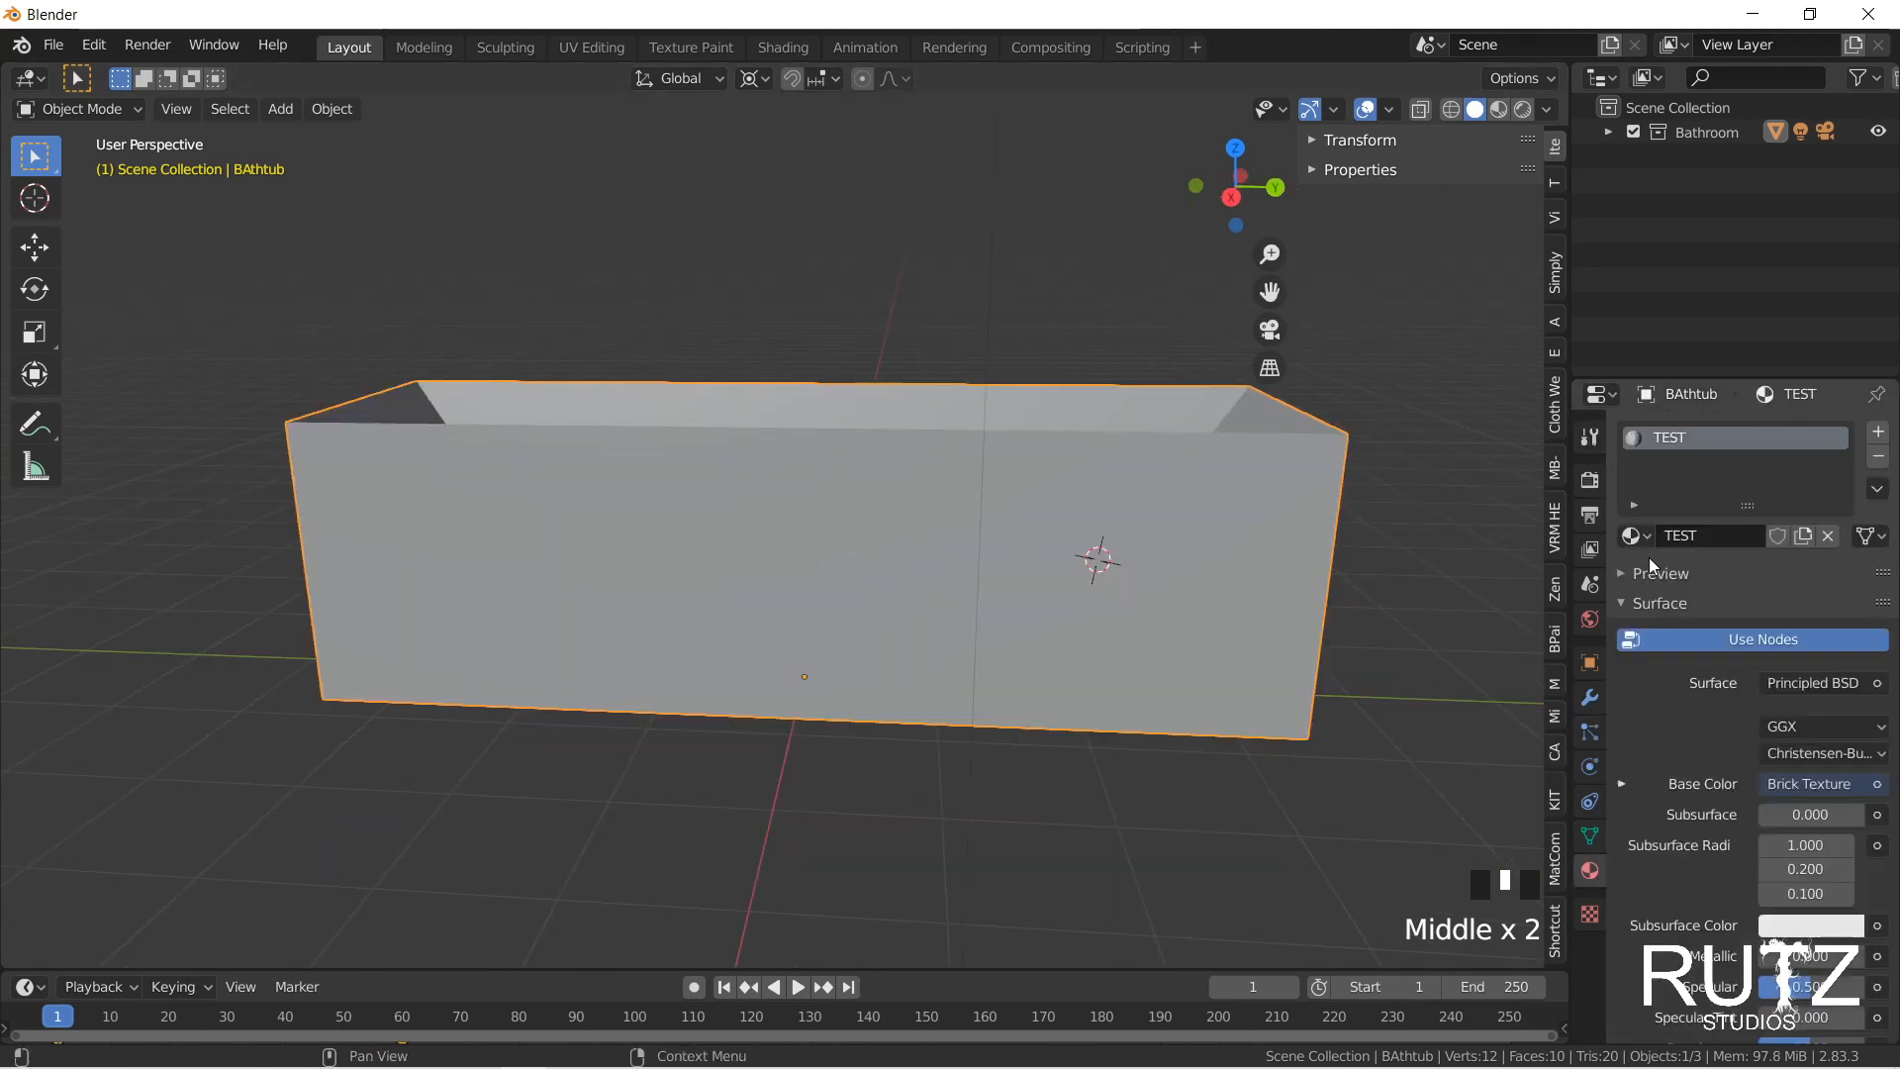
click(1590, 914)
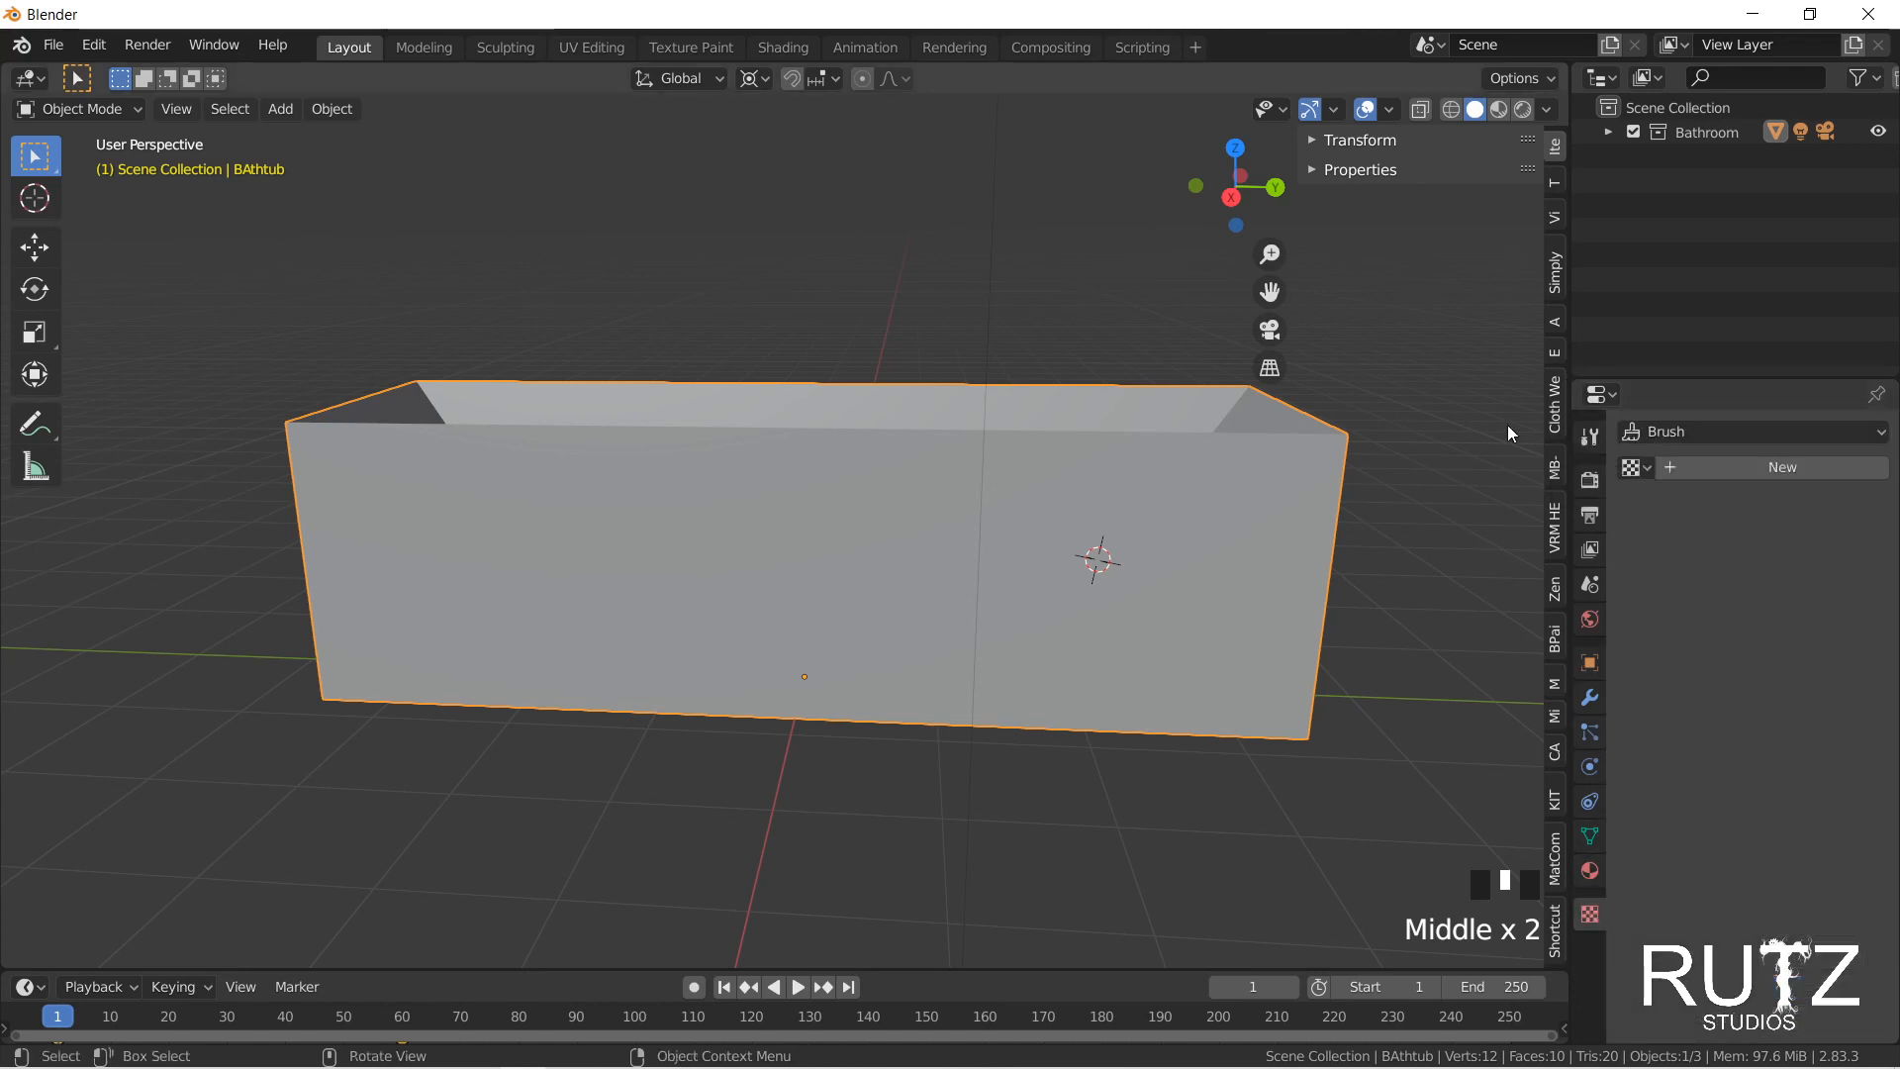
click(1349, 687)
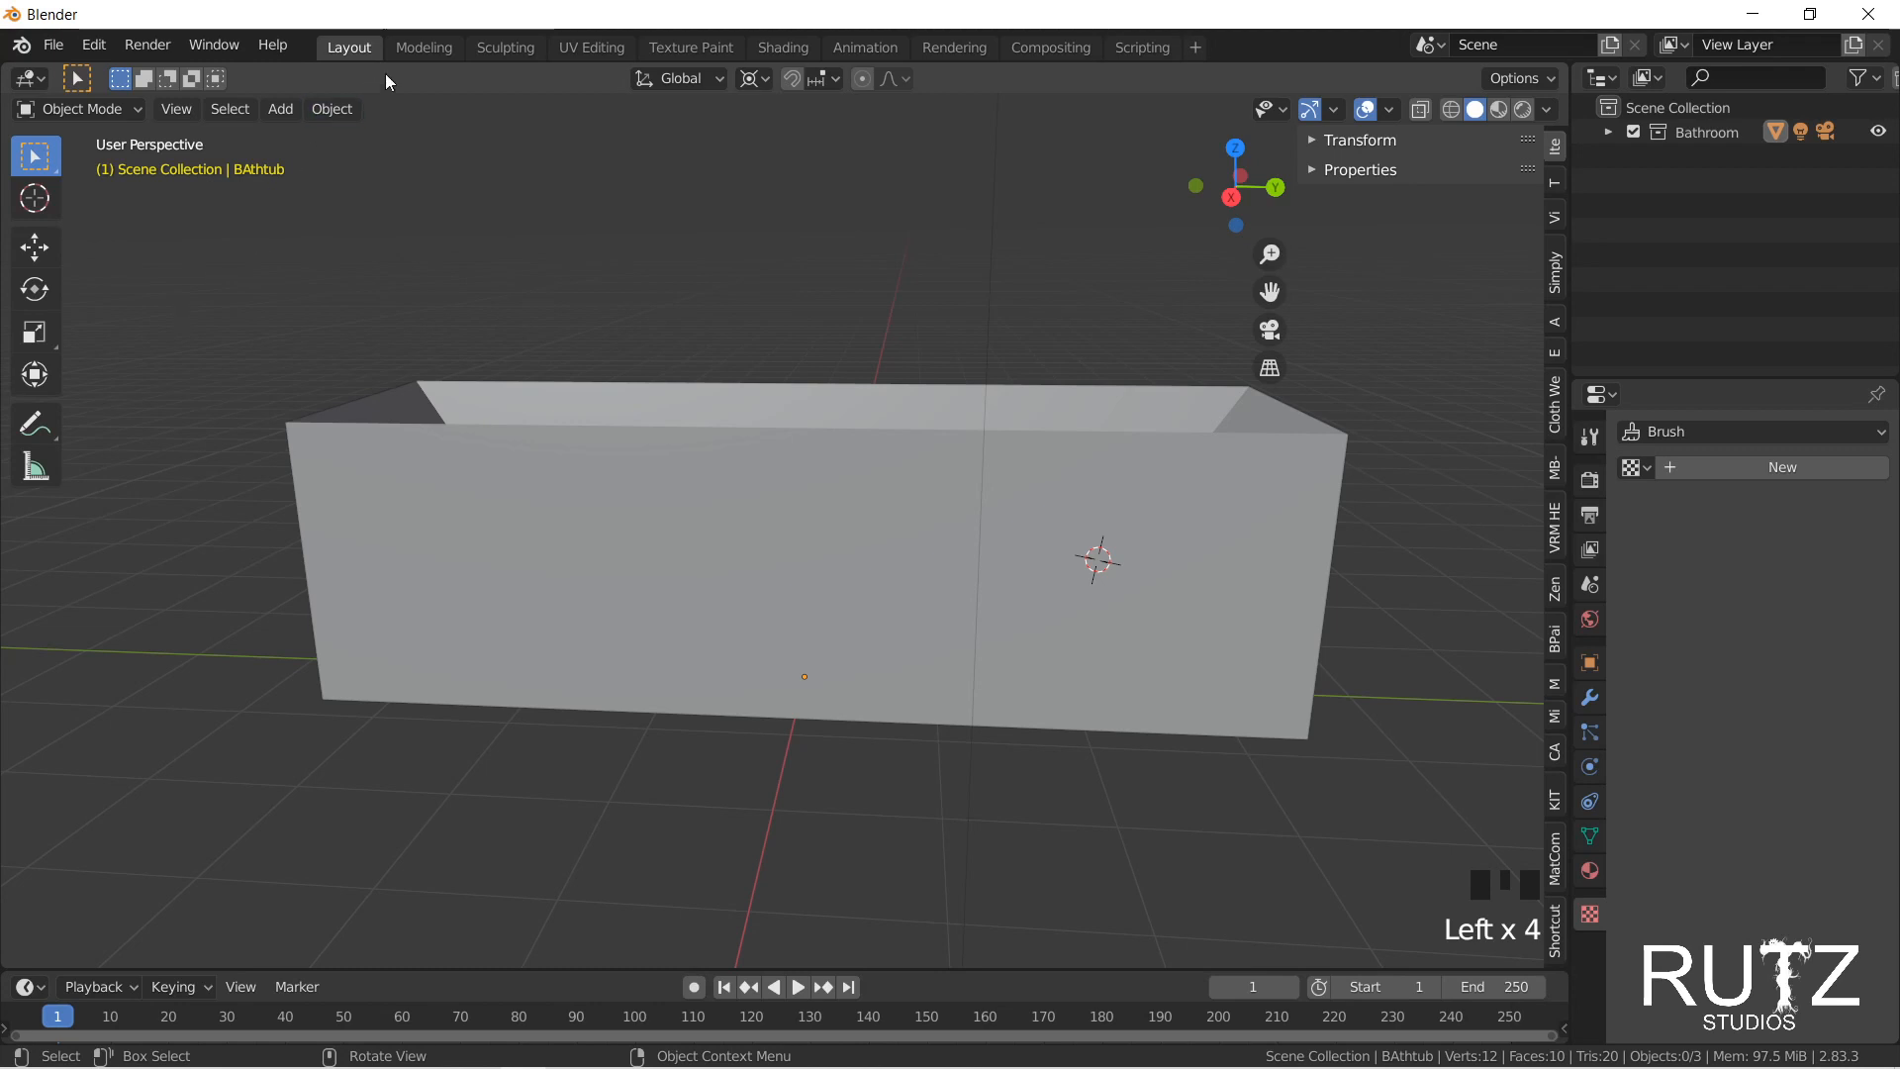
click(422, 47)
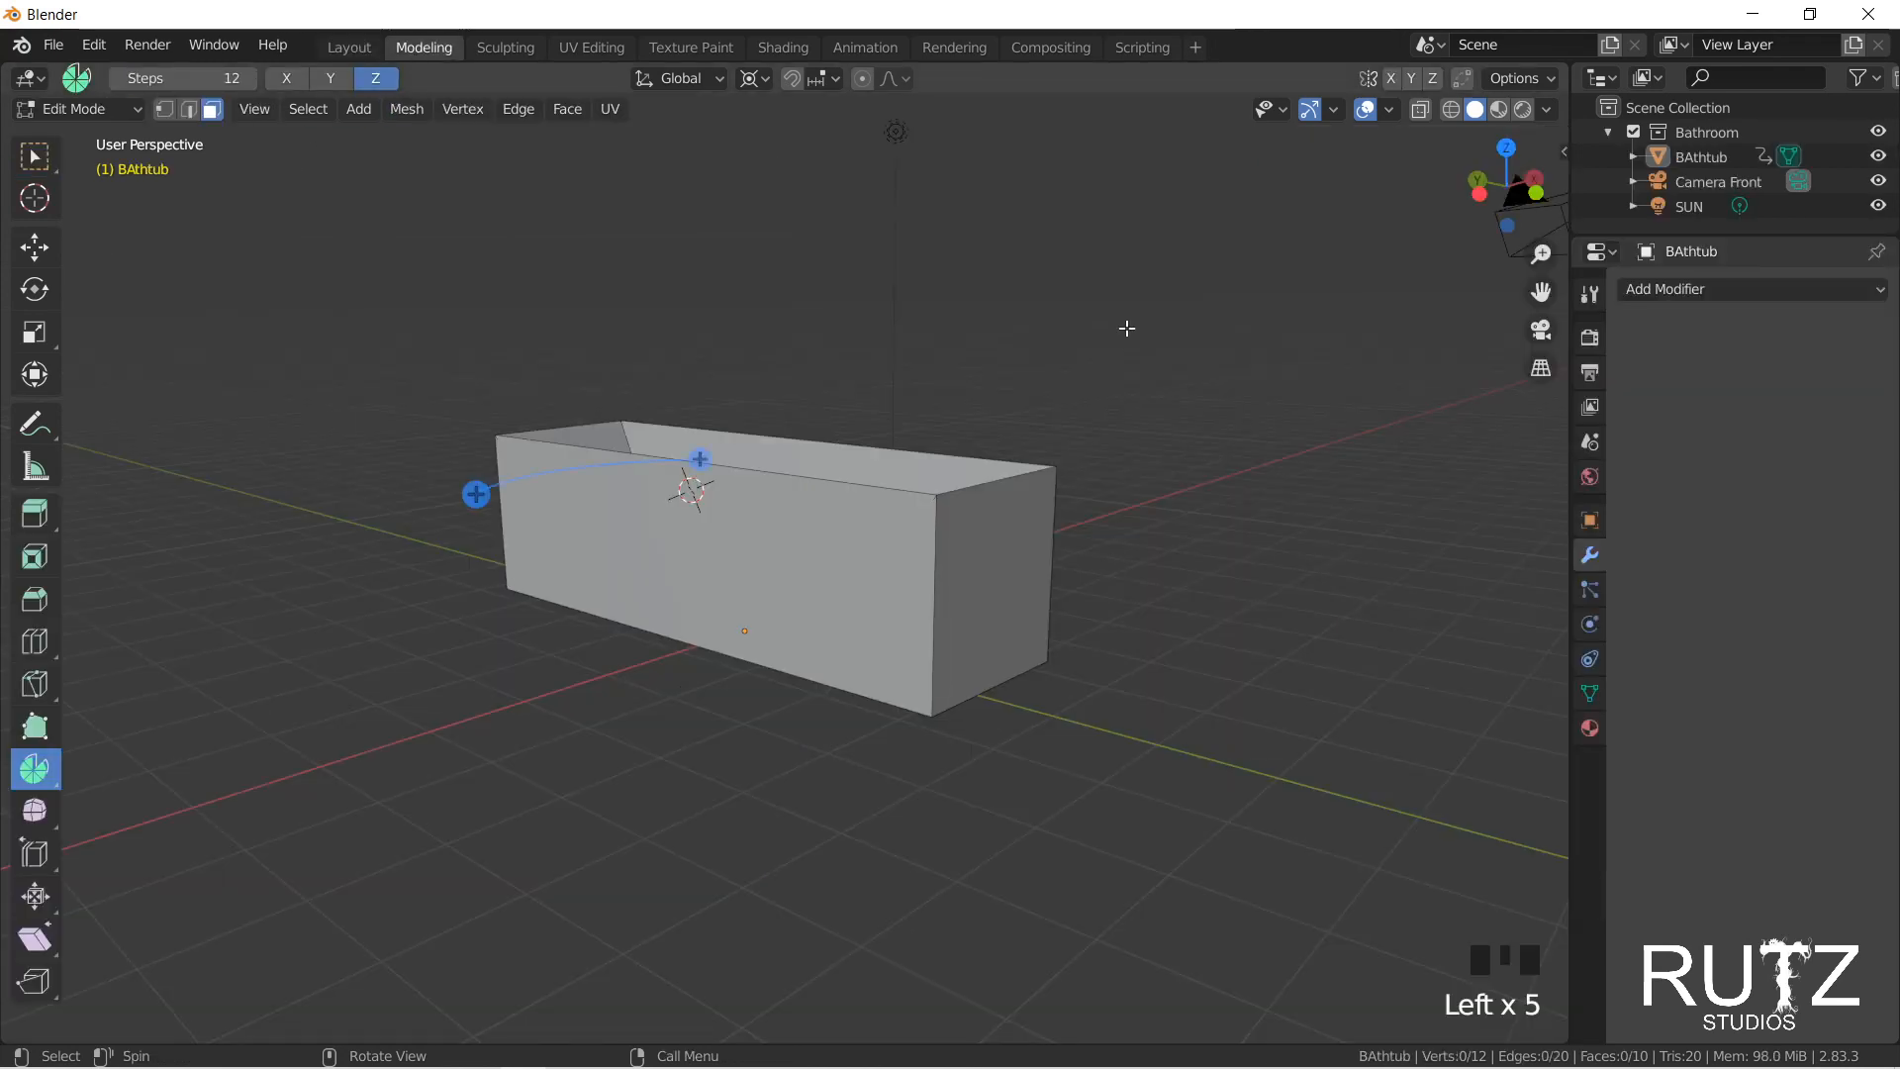